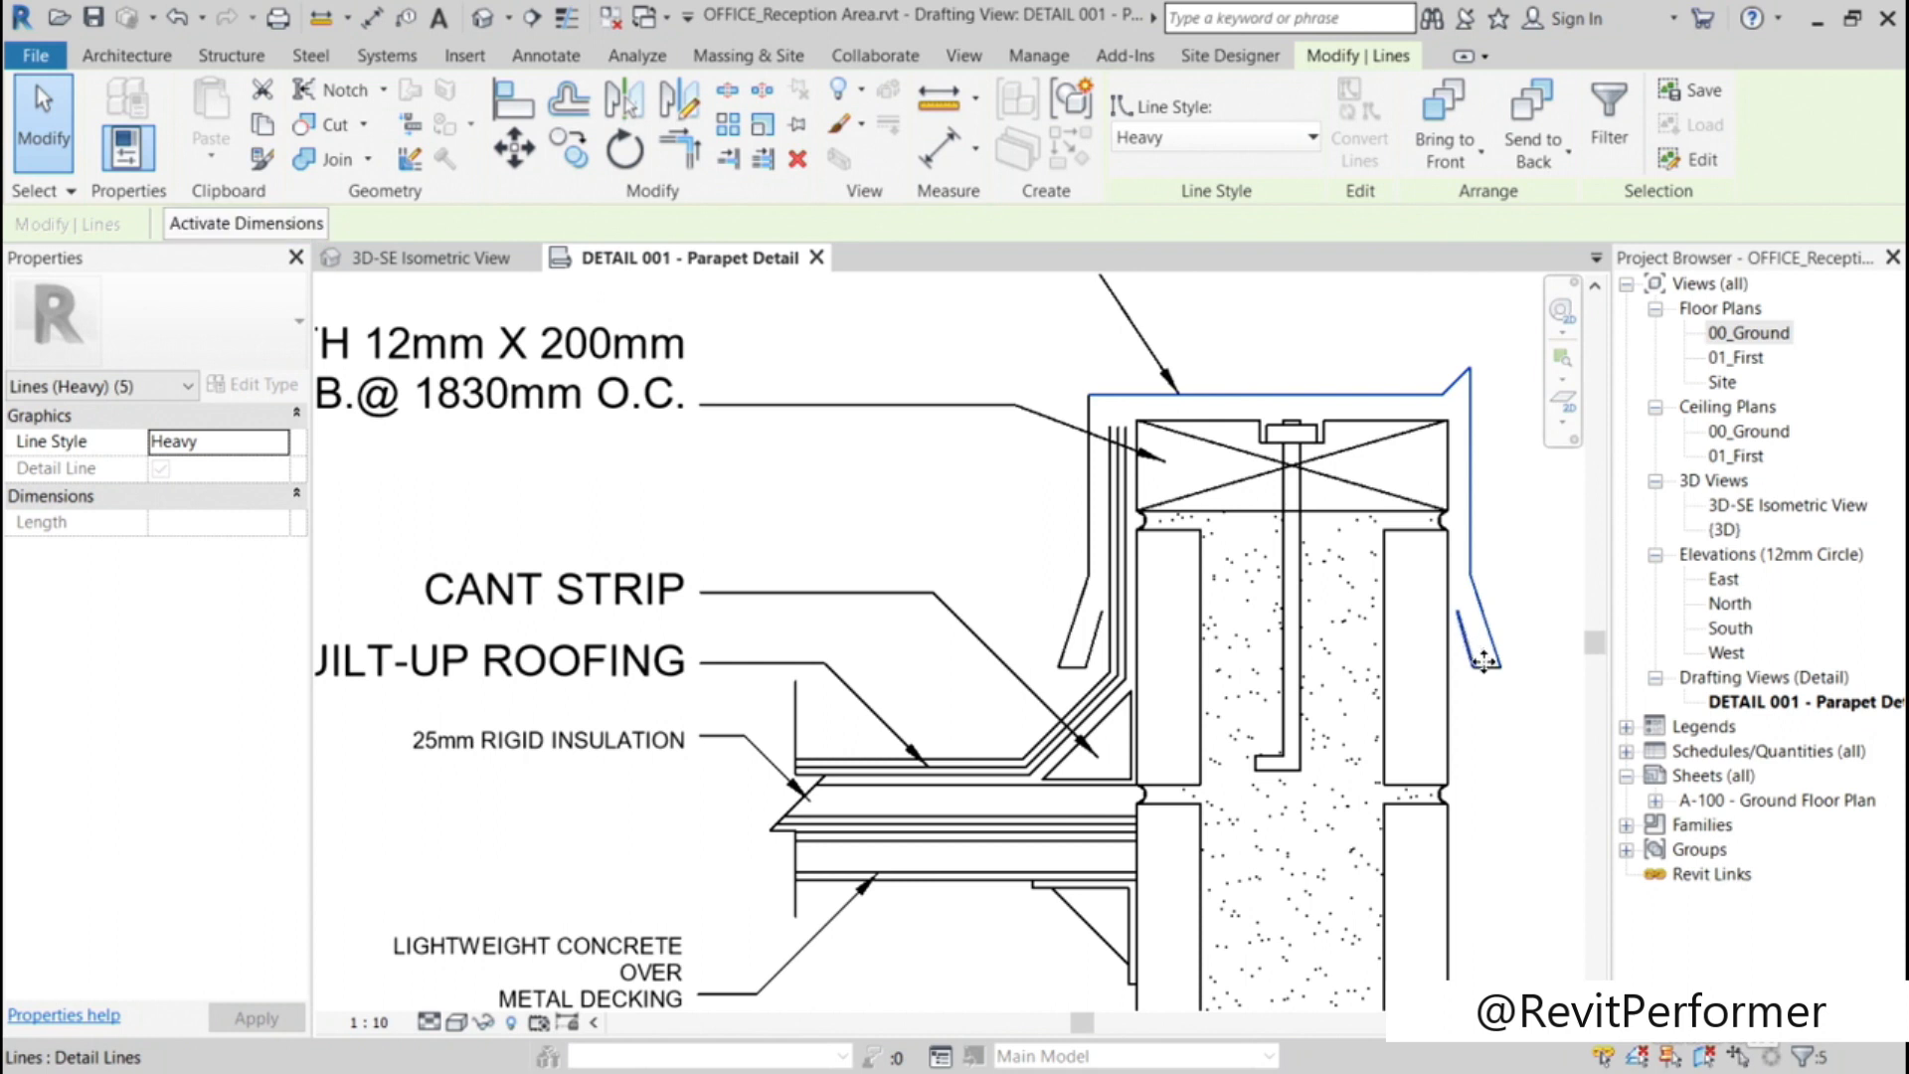
# Step: Select the remaining lines of the G.I. flashing outline and change the whole outline's line style to Wide Lines
pyautogui.keyDown('ctrl'); pyautogui.click(1112, 674); pyautogui.keyUp('ctrl')
pyautogui.keyDown('ctrl'); pyautogui.click(1072, 666); pyautogui.keyUp('ctrl')
pyautogui.keyDown('ctrl'); pyautogui.click(1071, 637); pyautogui.keyUp('ctrl')
pyautogui.keyDown('ctrl'); pyautogui.click(1074, 632); pyautogui.keyUp('ctrl')
pyautogui.keyDown('ctrl'); pyautogui.click(1091, 539); pyautogui.keyUp('ctrl')
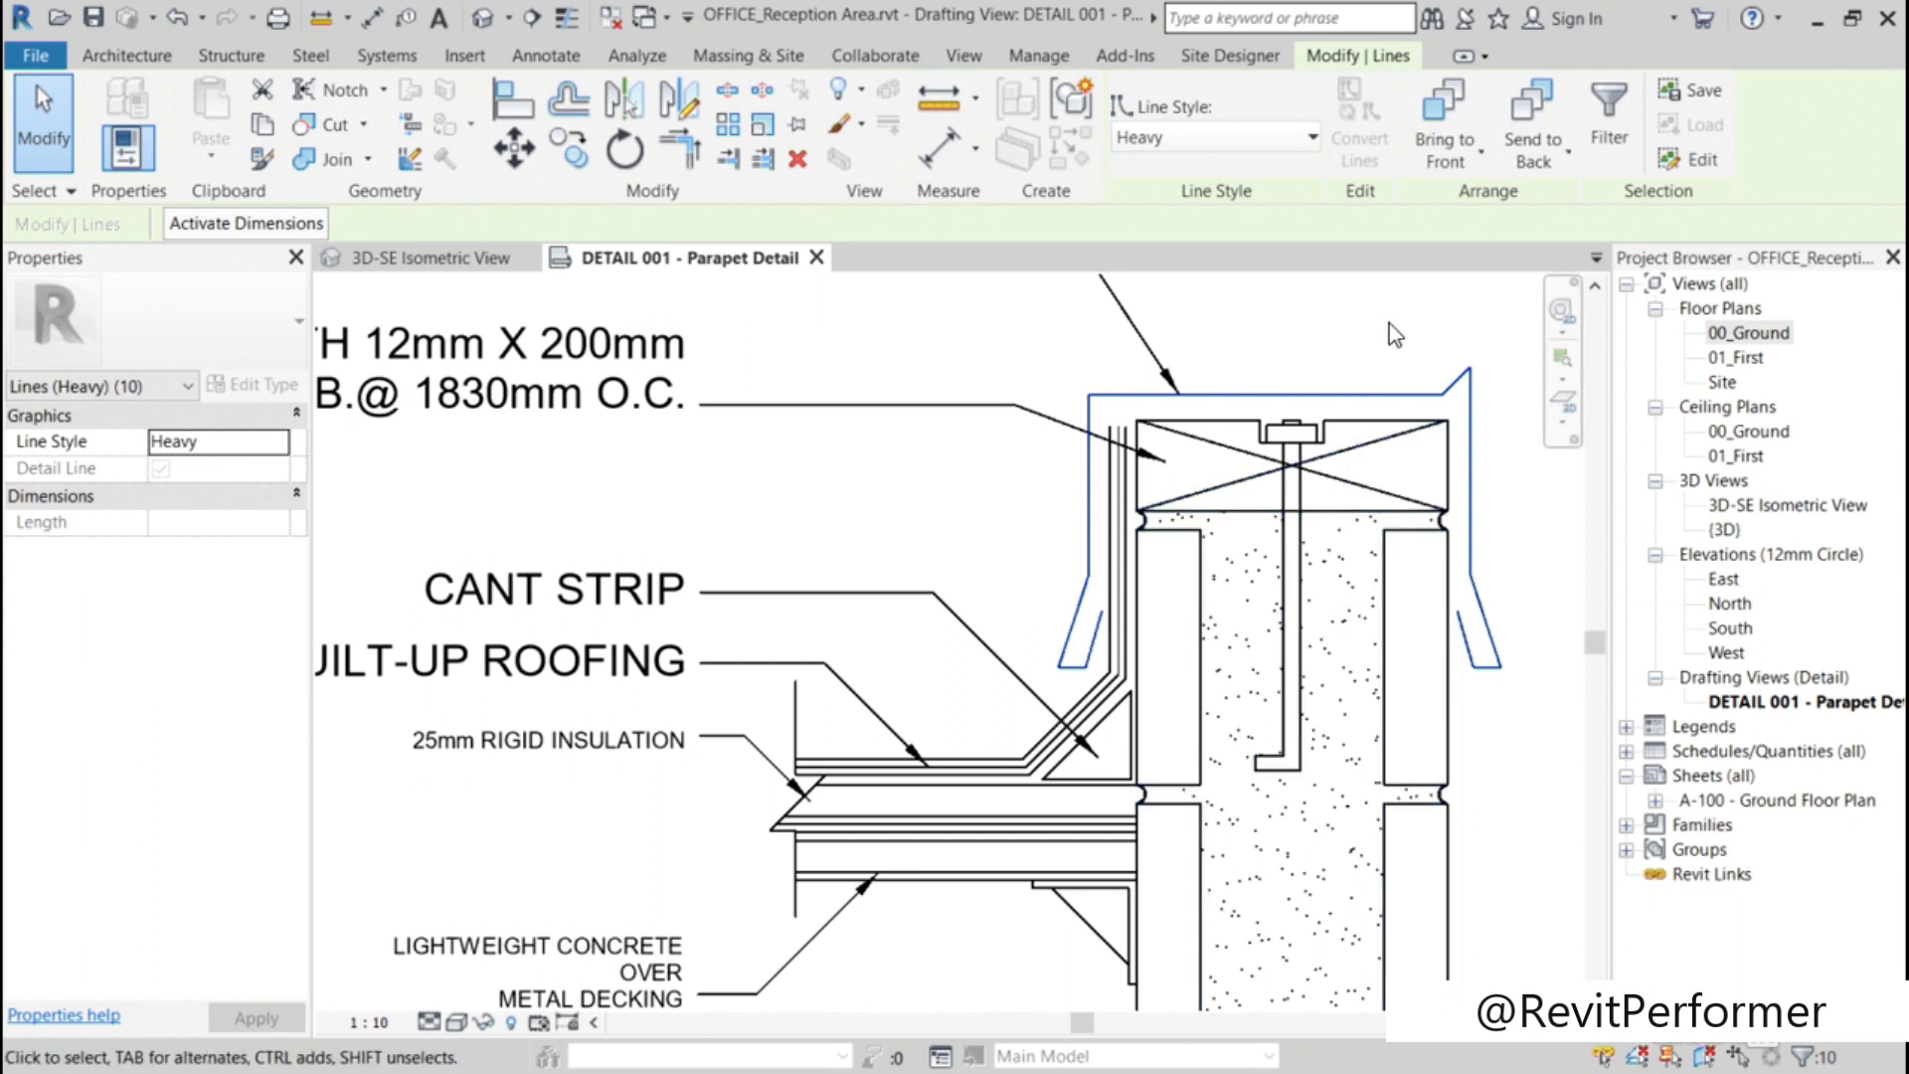
pyautogui.click(1311, 139)
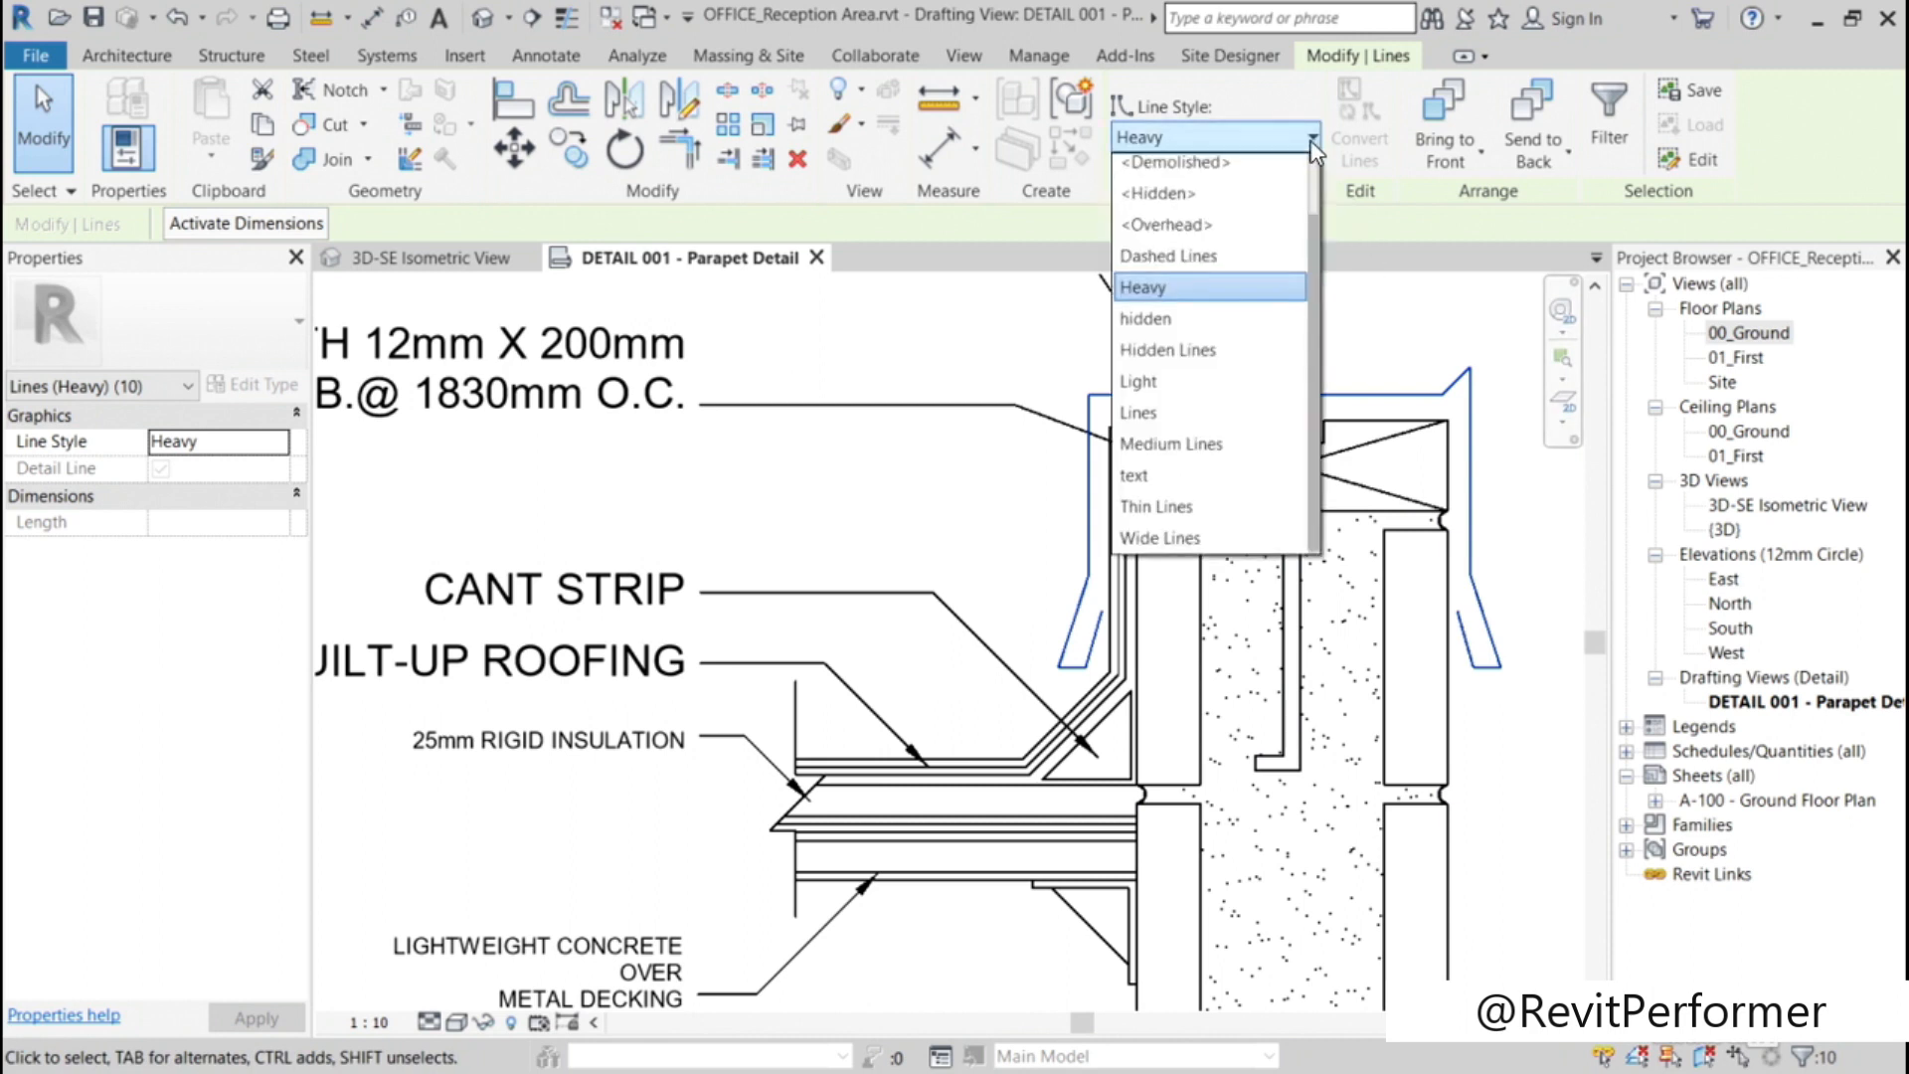
pyautogui.click(1160, 539)
pyautogui.press('Escape')
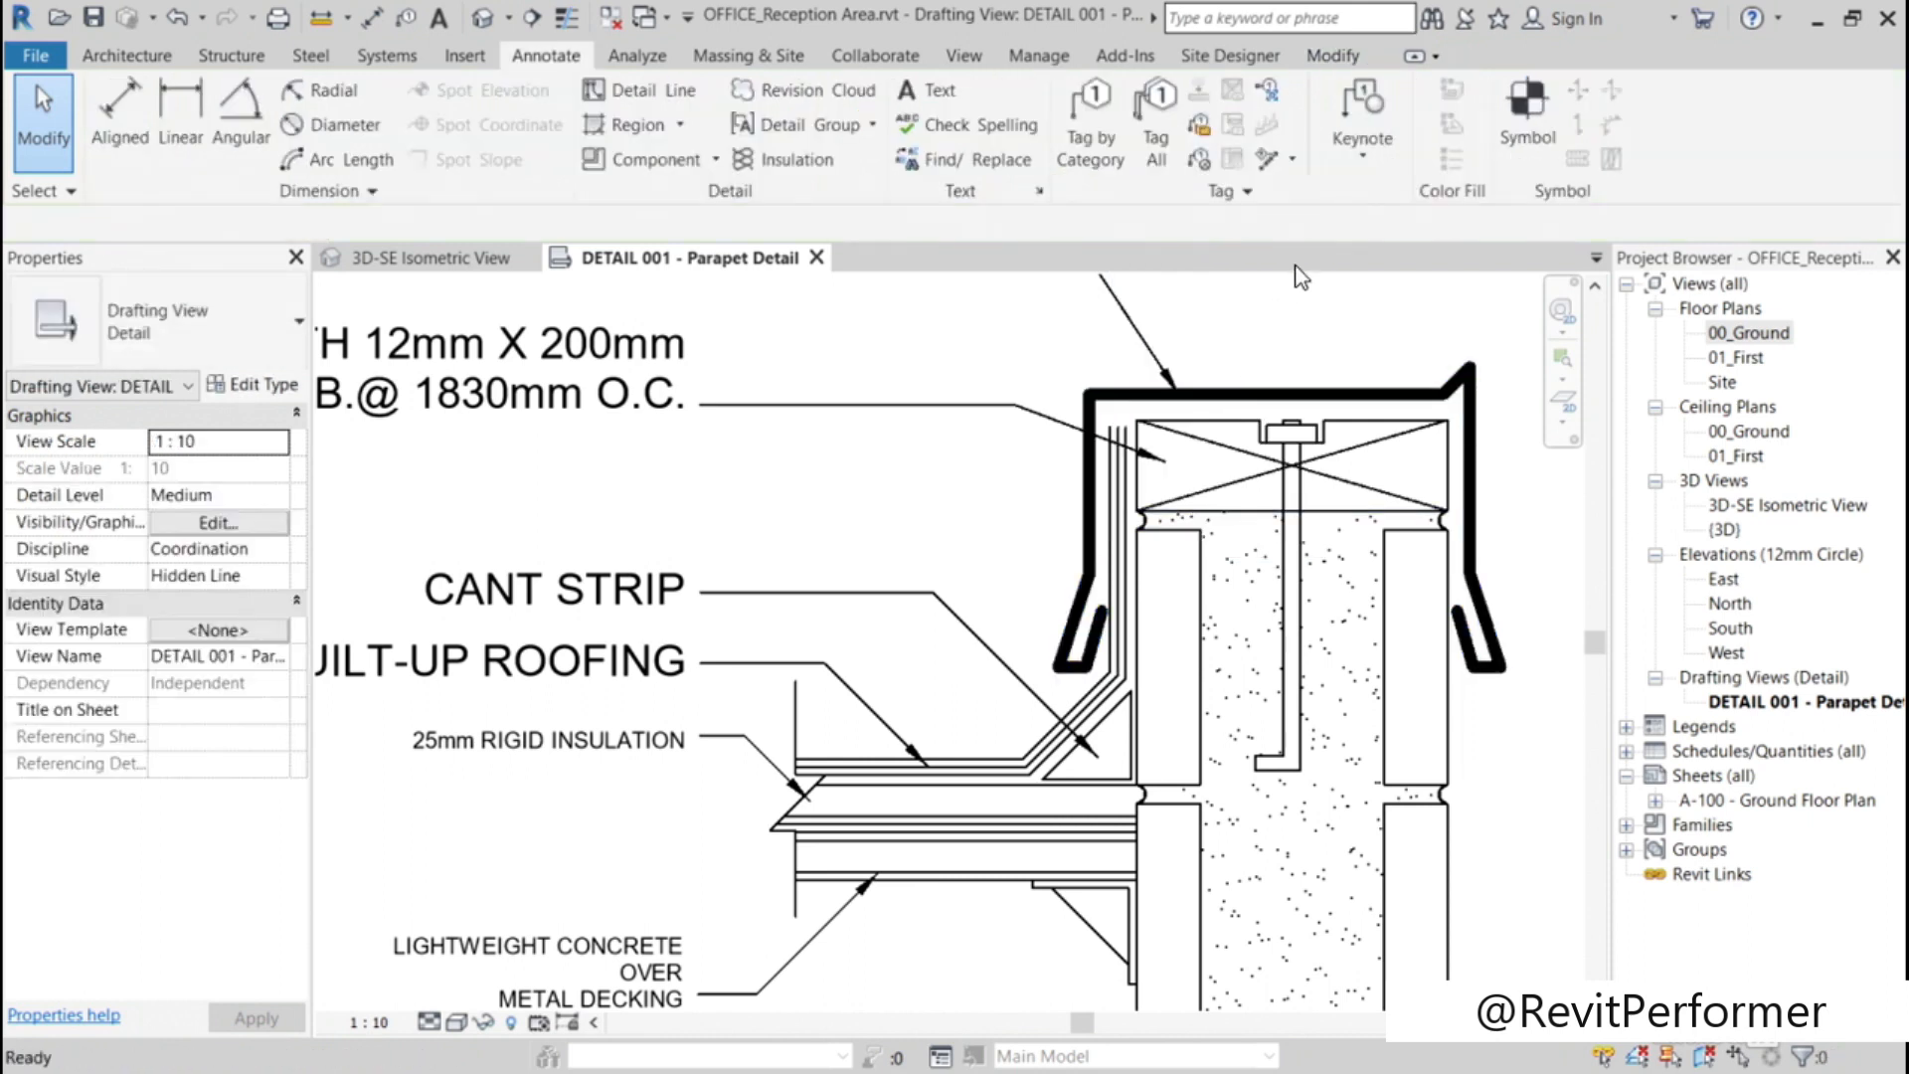
# Step: Delete the imported concrete filled region between the masonry blocks of the parapet wall
pyautogui.scroll(-3, 1179, 400)
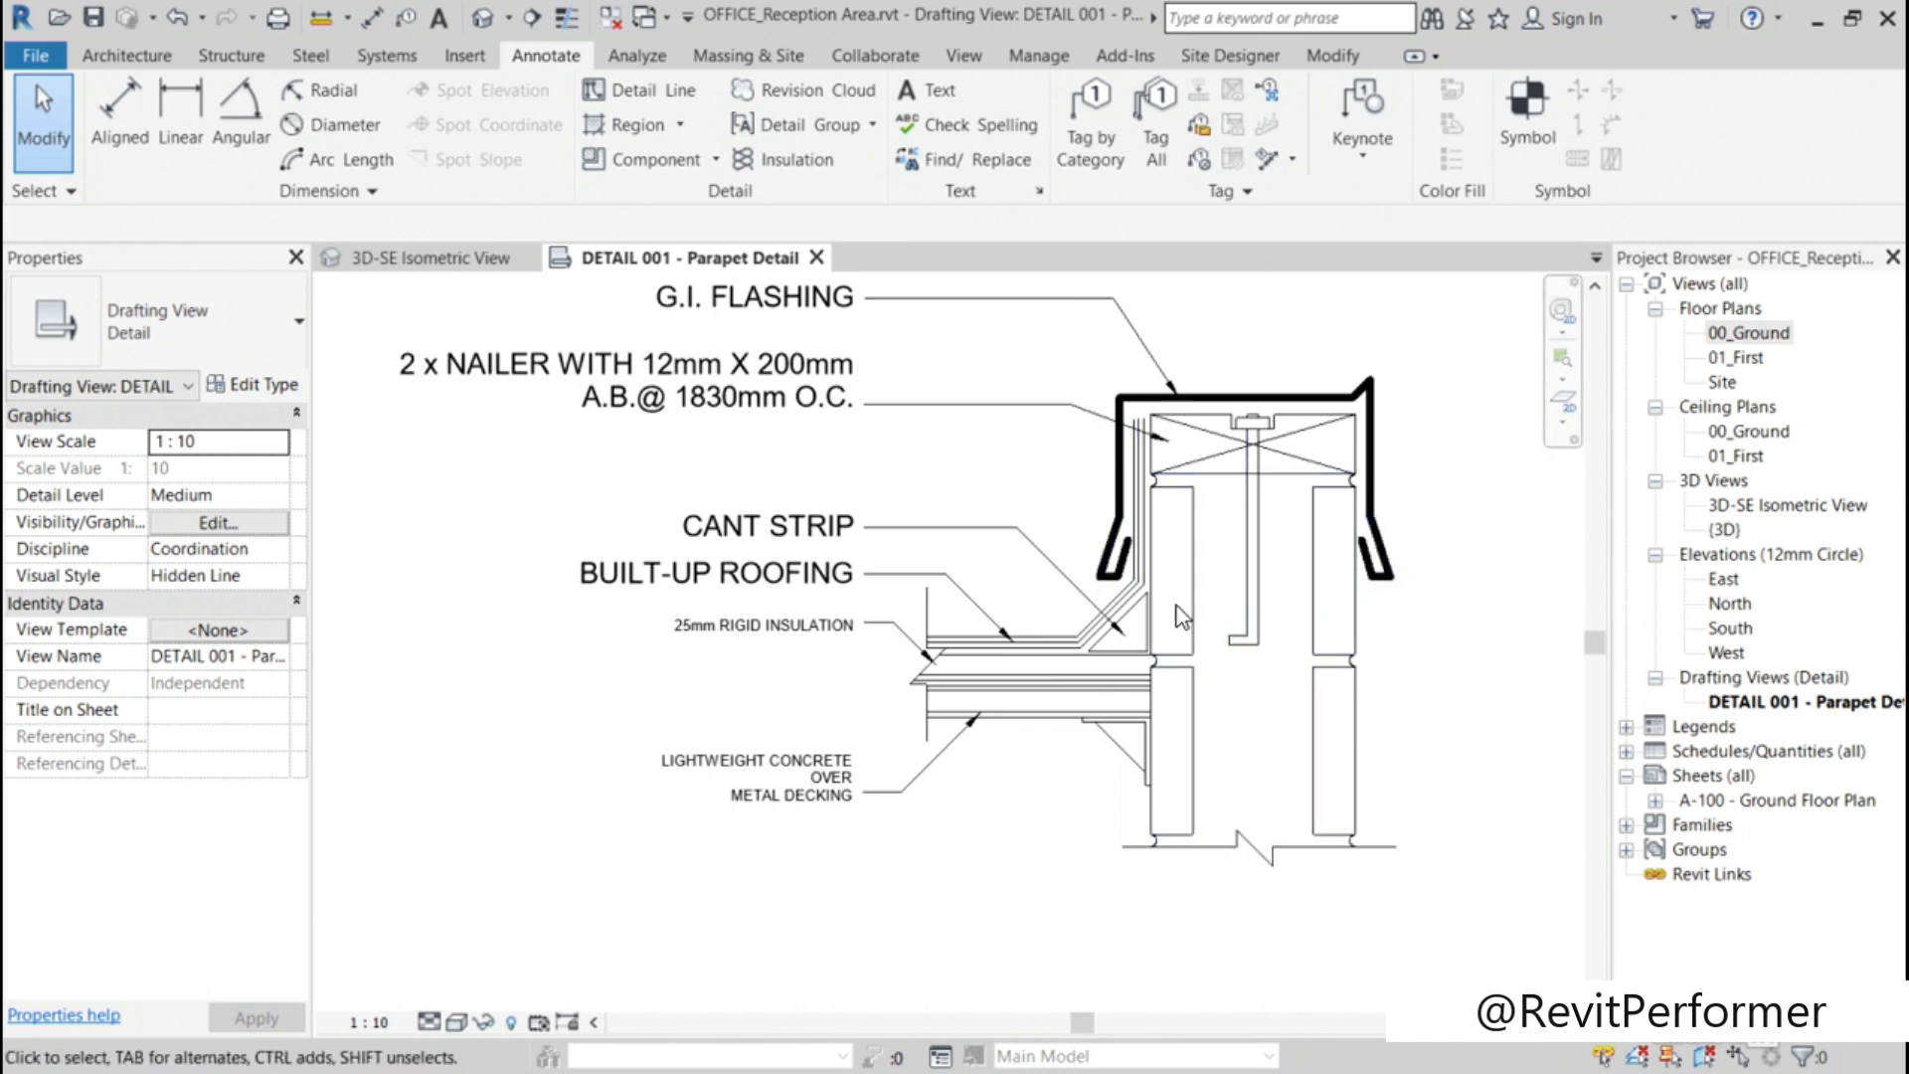
pyautogui.click(1224, 482)
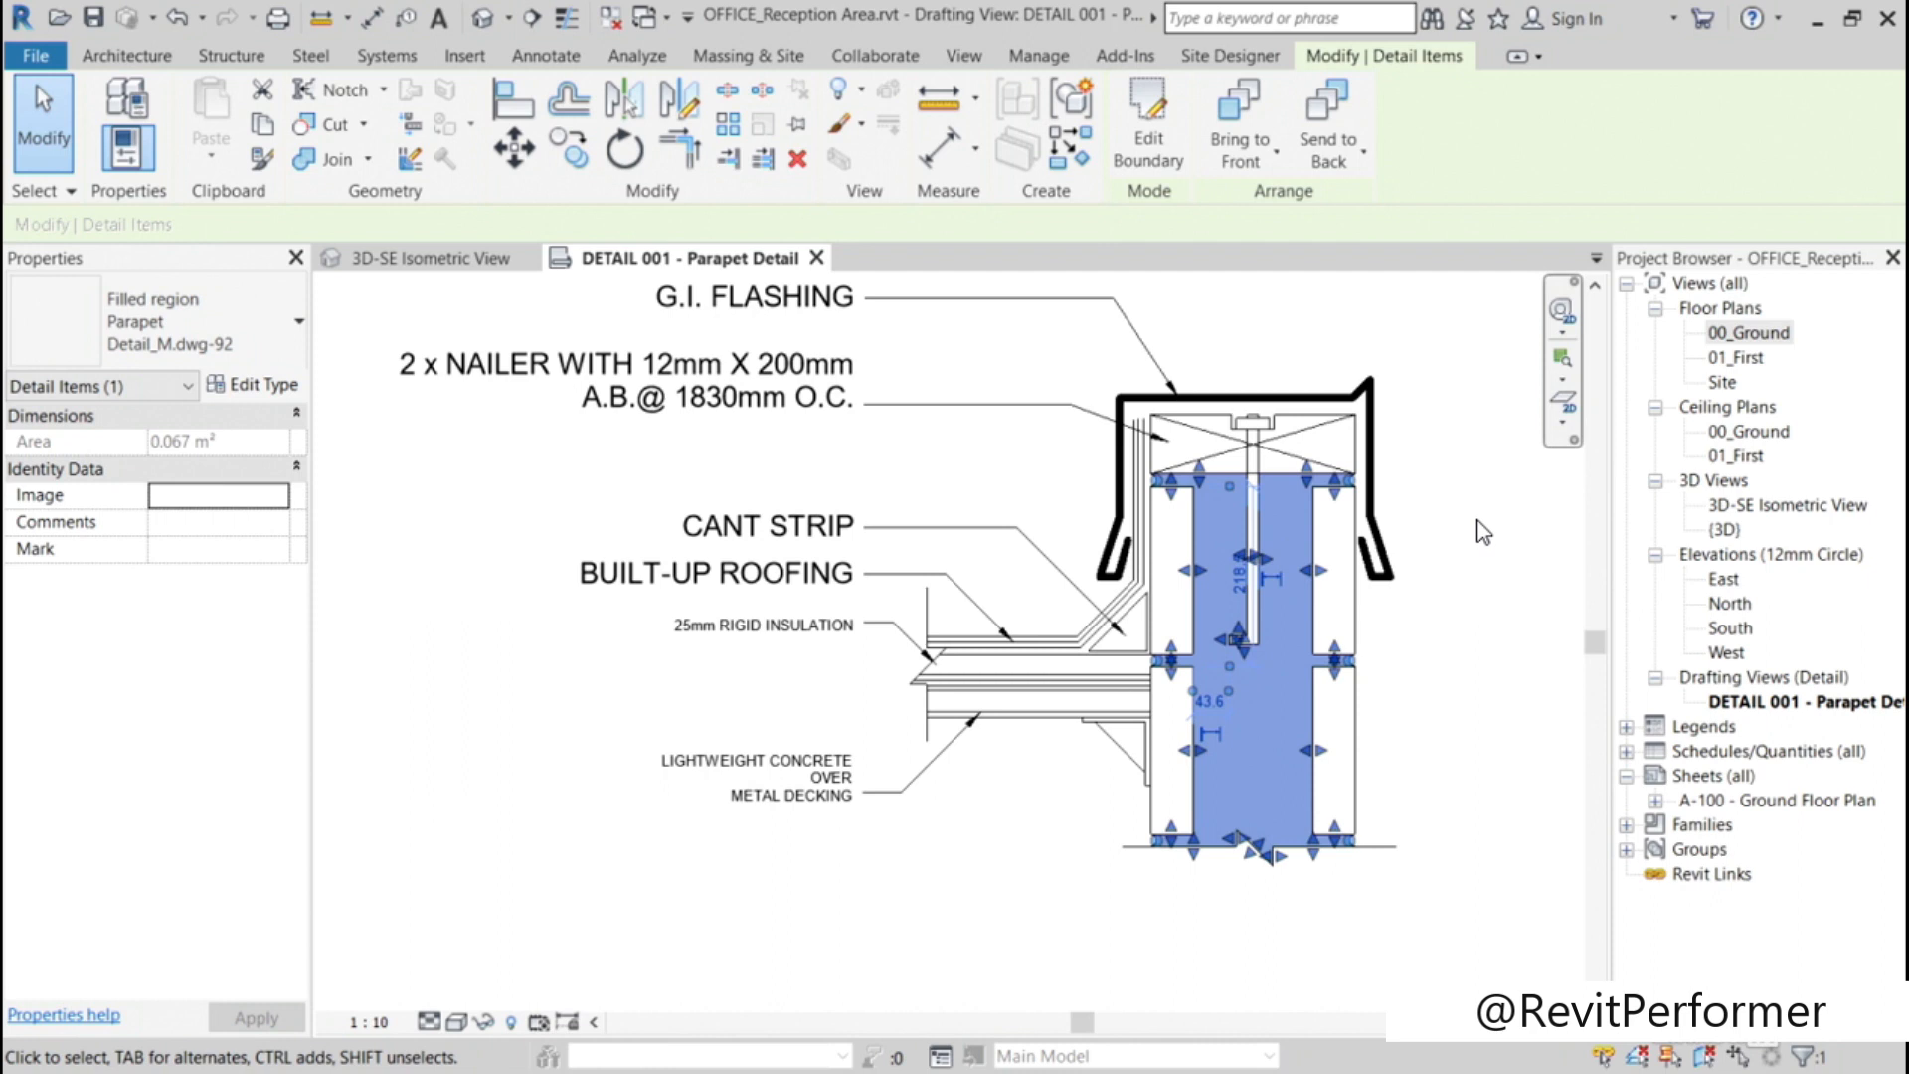
pyautogui.click(803, 163)
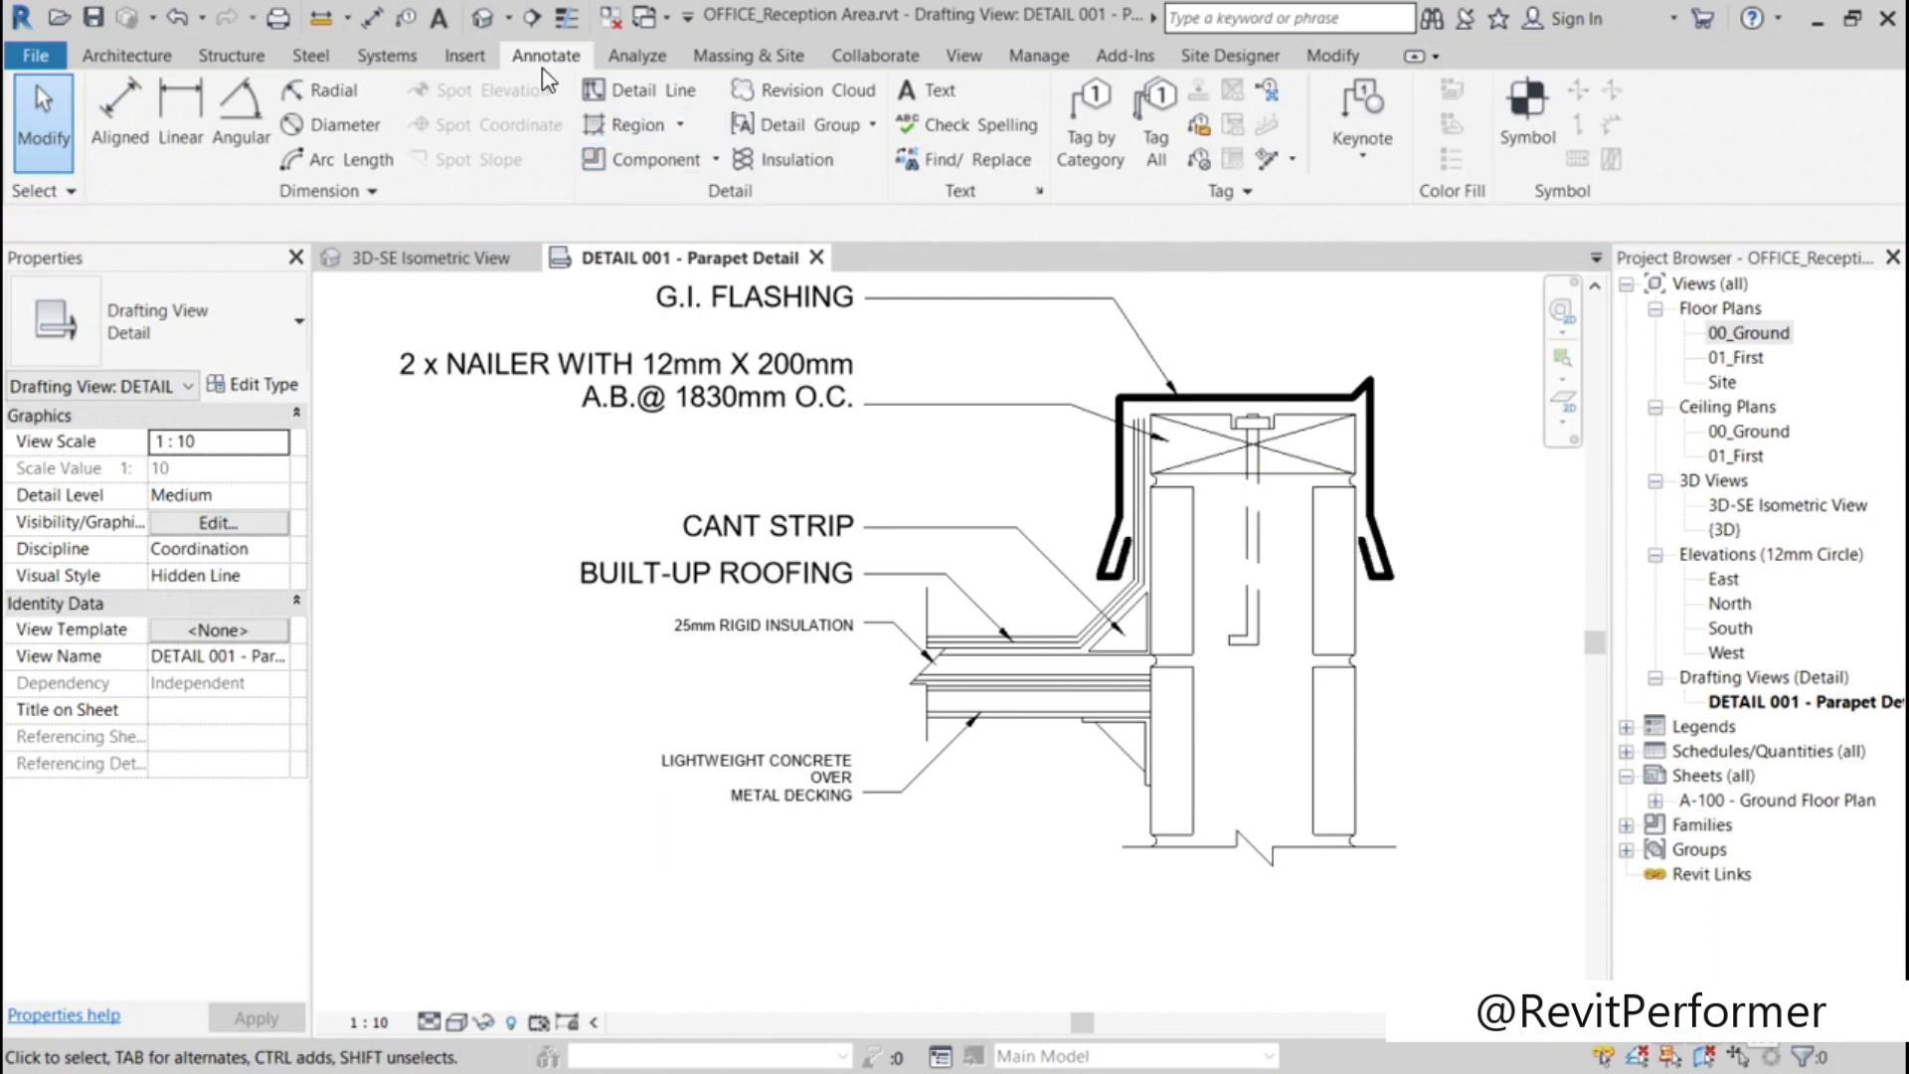
# Step: Start a filled region and pick the nailer's bottom line, left mortar arc, and upper-left block's top and inner edges as boundary
pyautogui.click(680, 124)
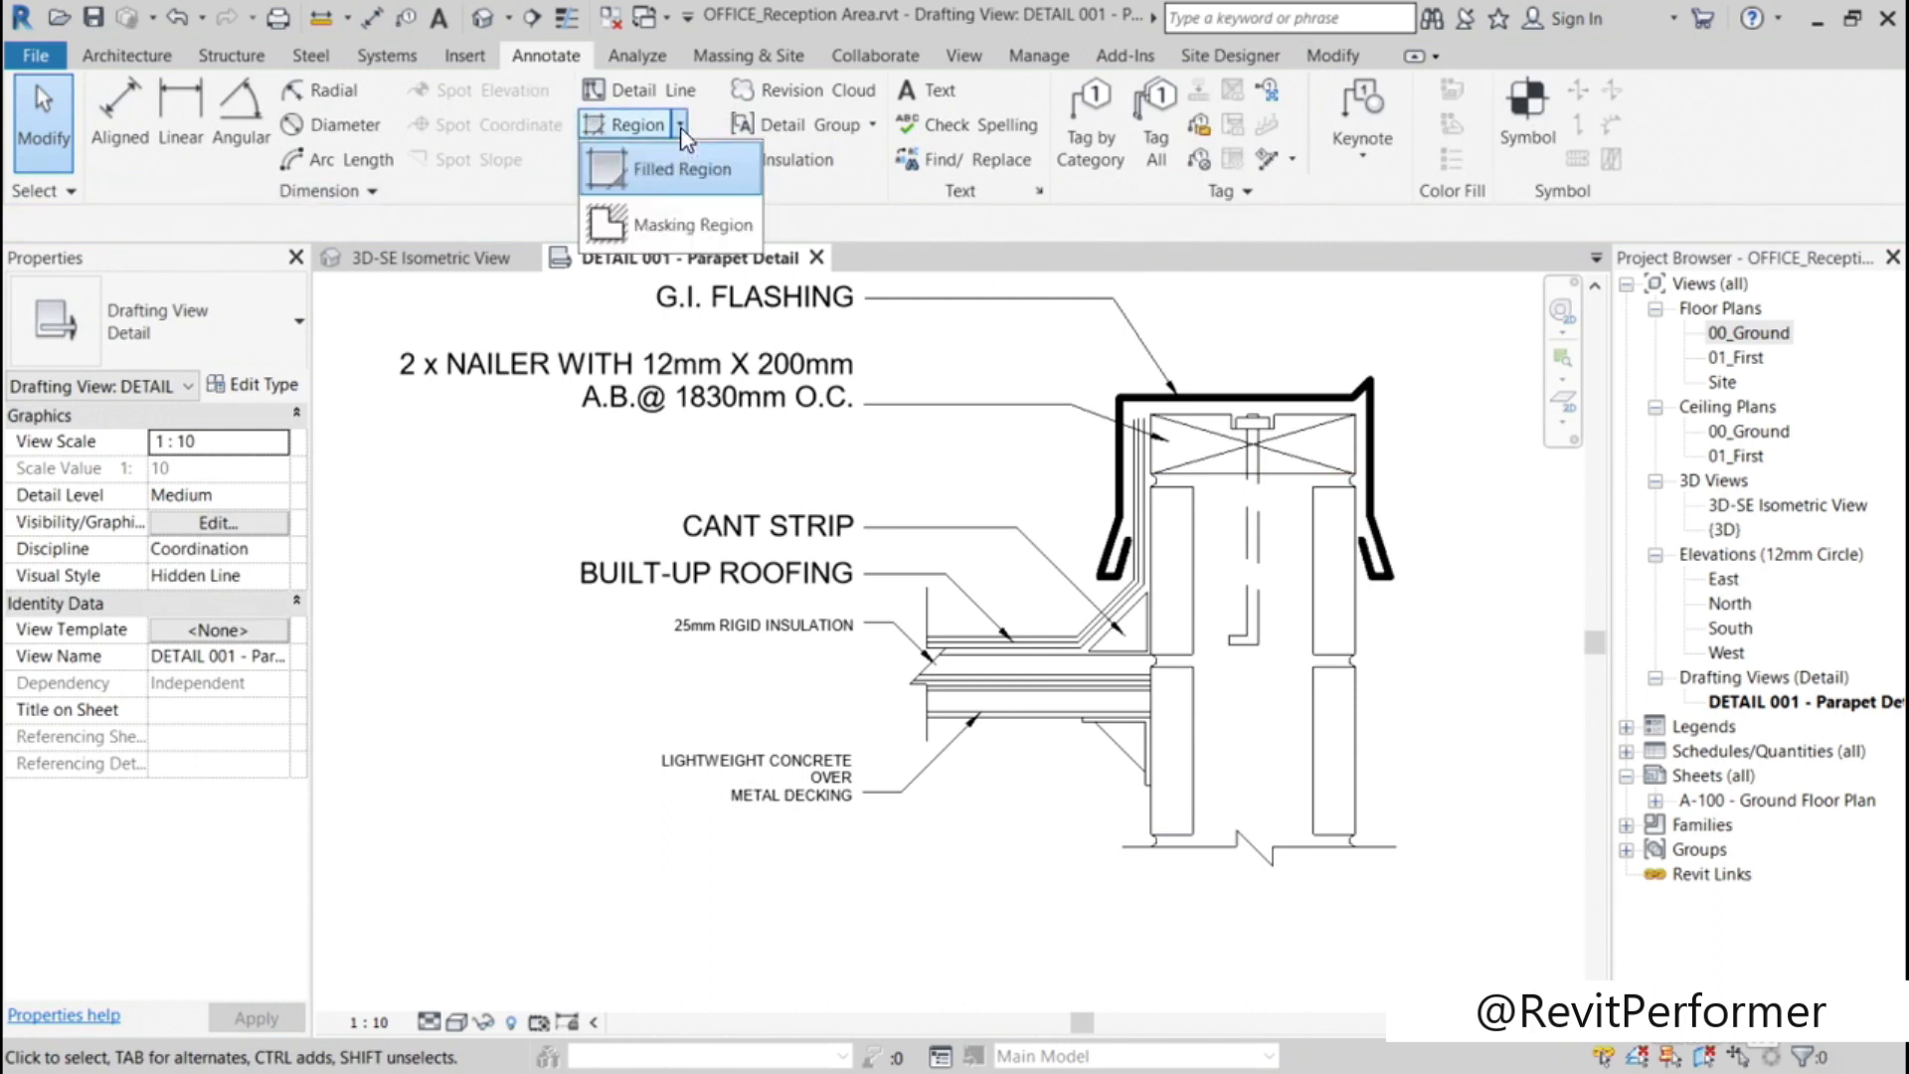
pyautogui.click(686, 169)
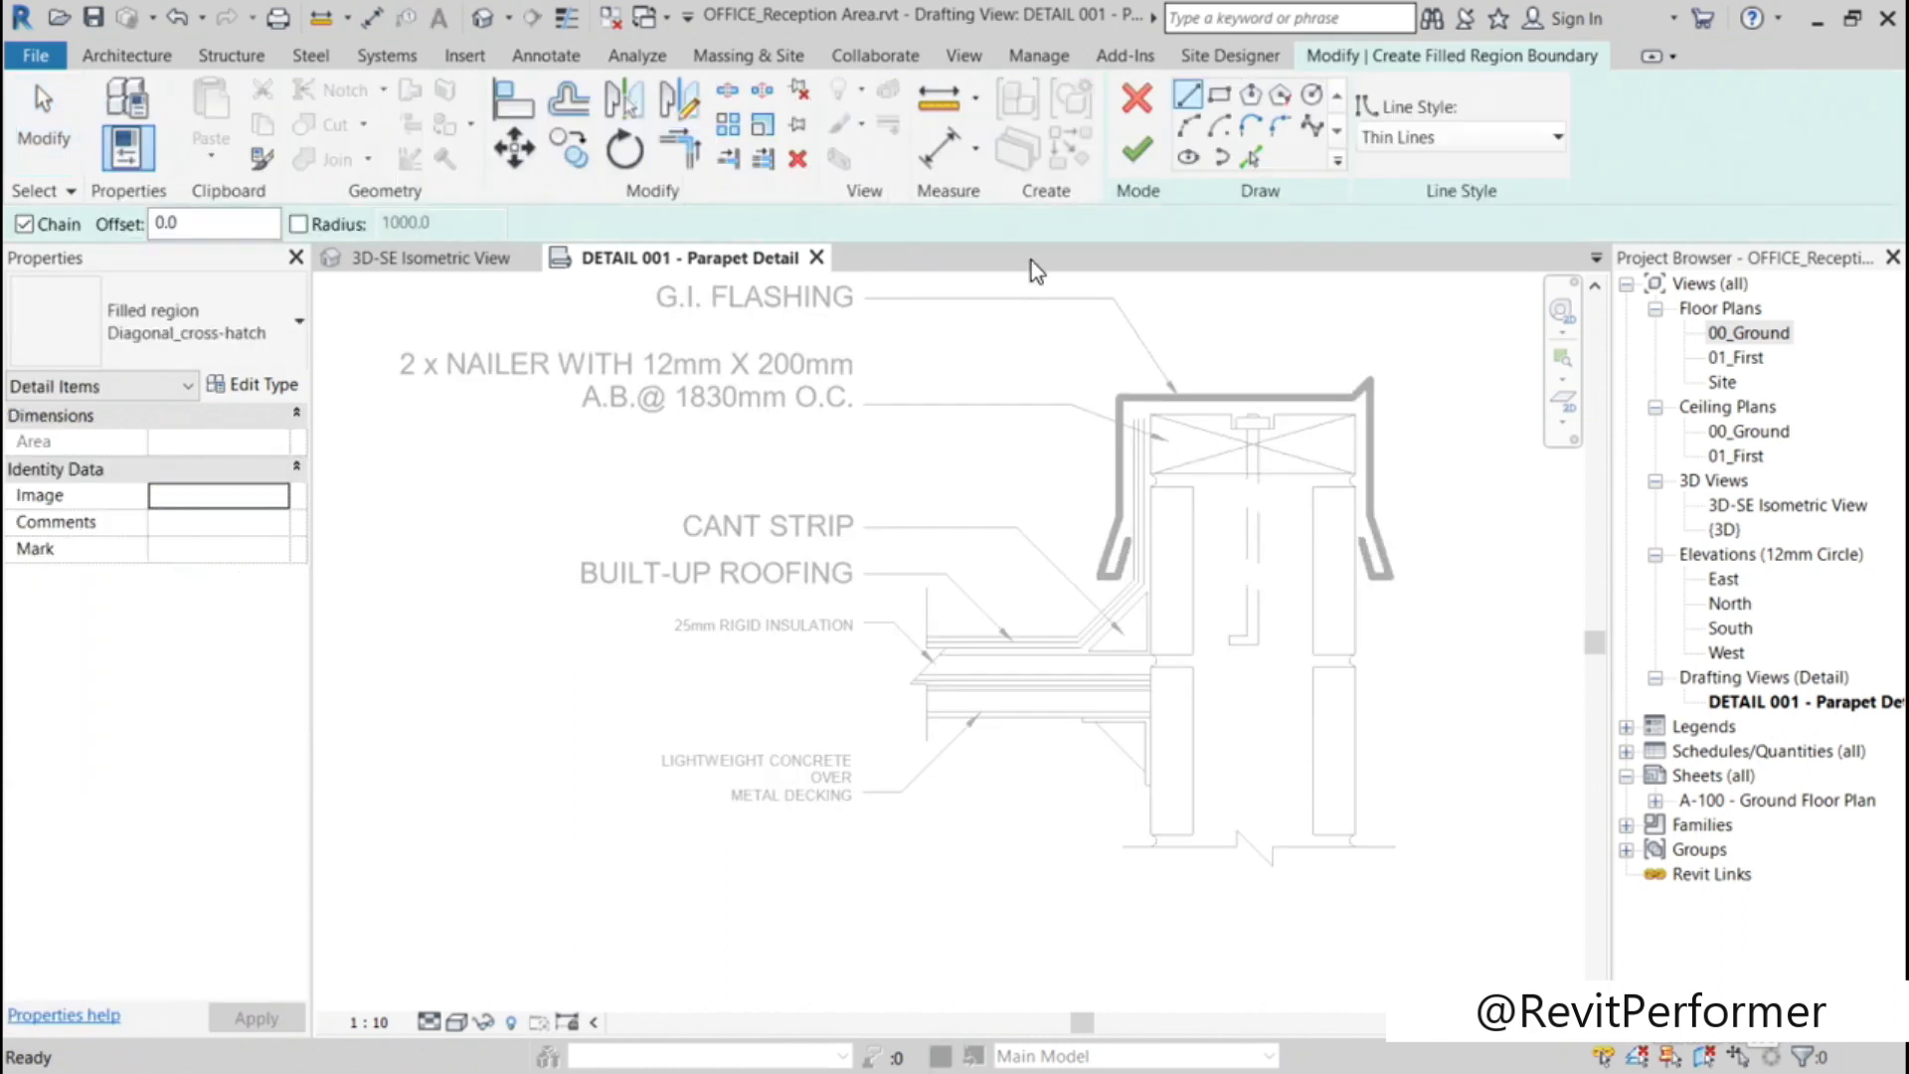
pyautogui.click(1247, 159)
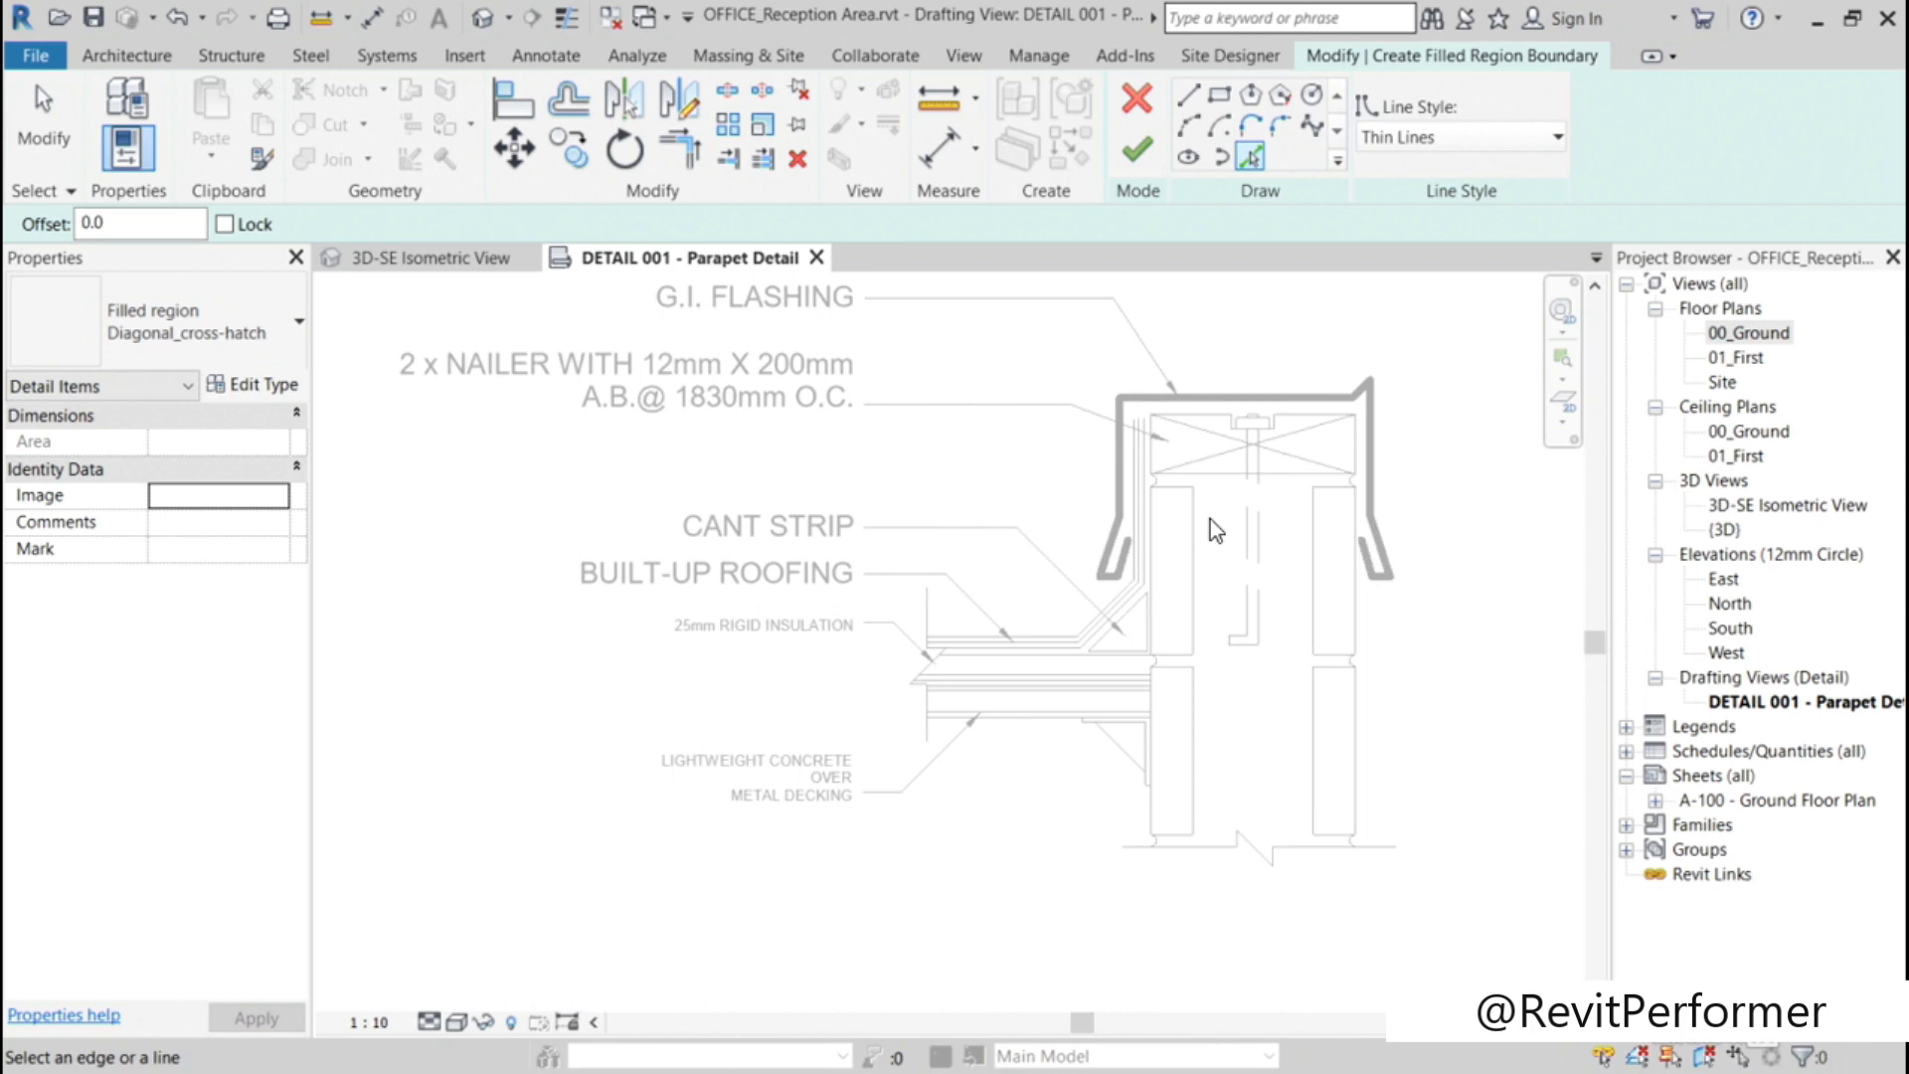
pyautogui.scroll(5, 1209, 519)
pyautogui.click(1223, 417)
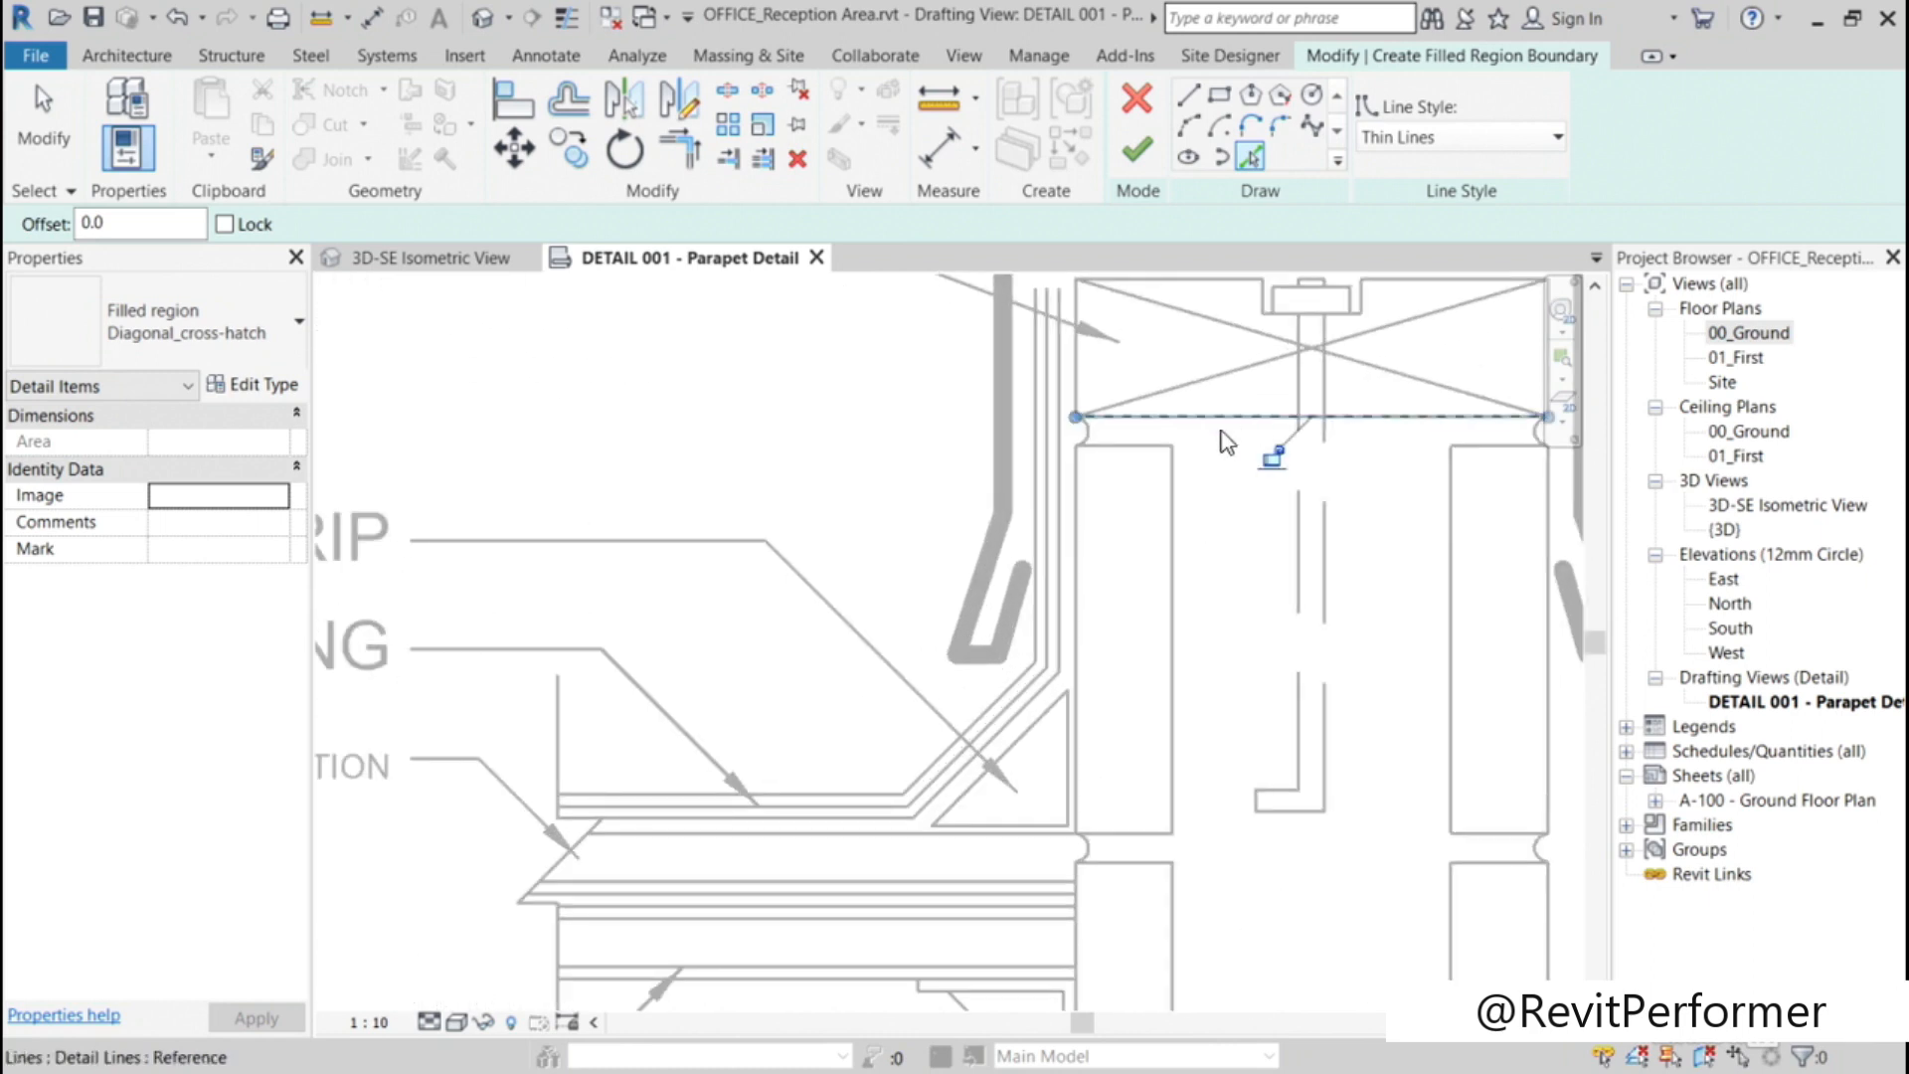
pyautogui.scroll(2, 1120, 426)
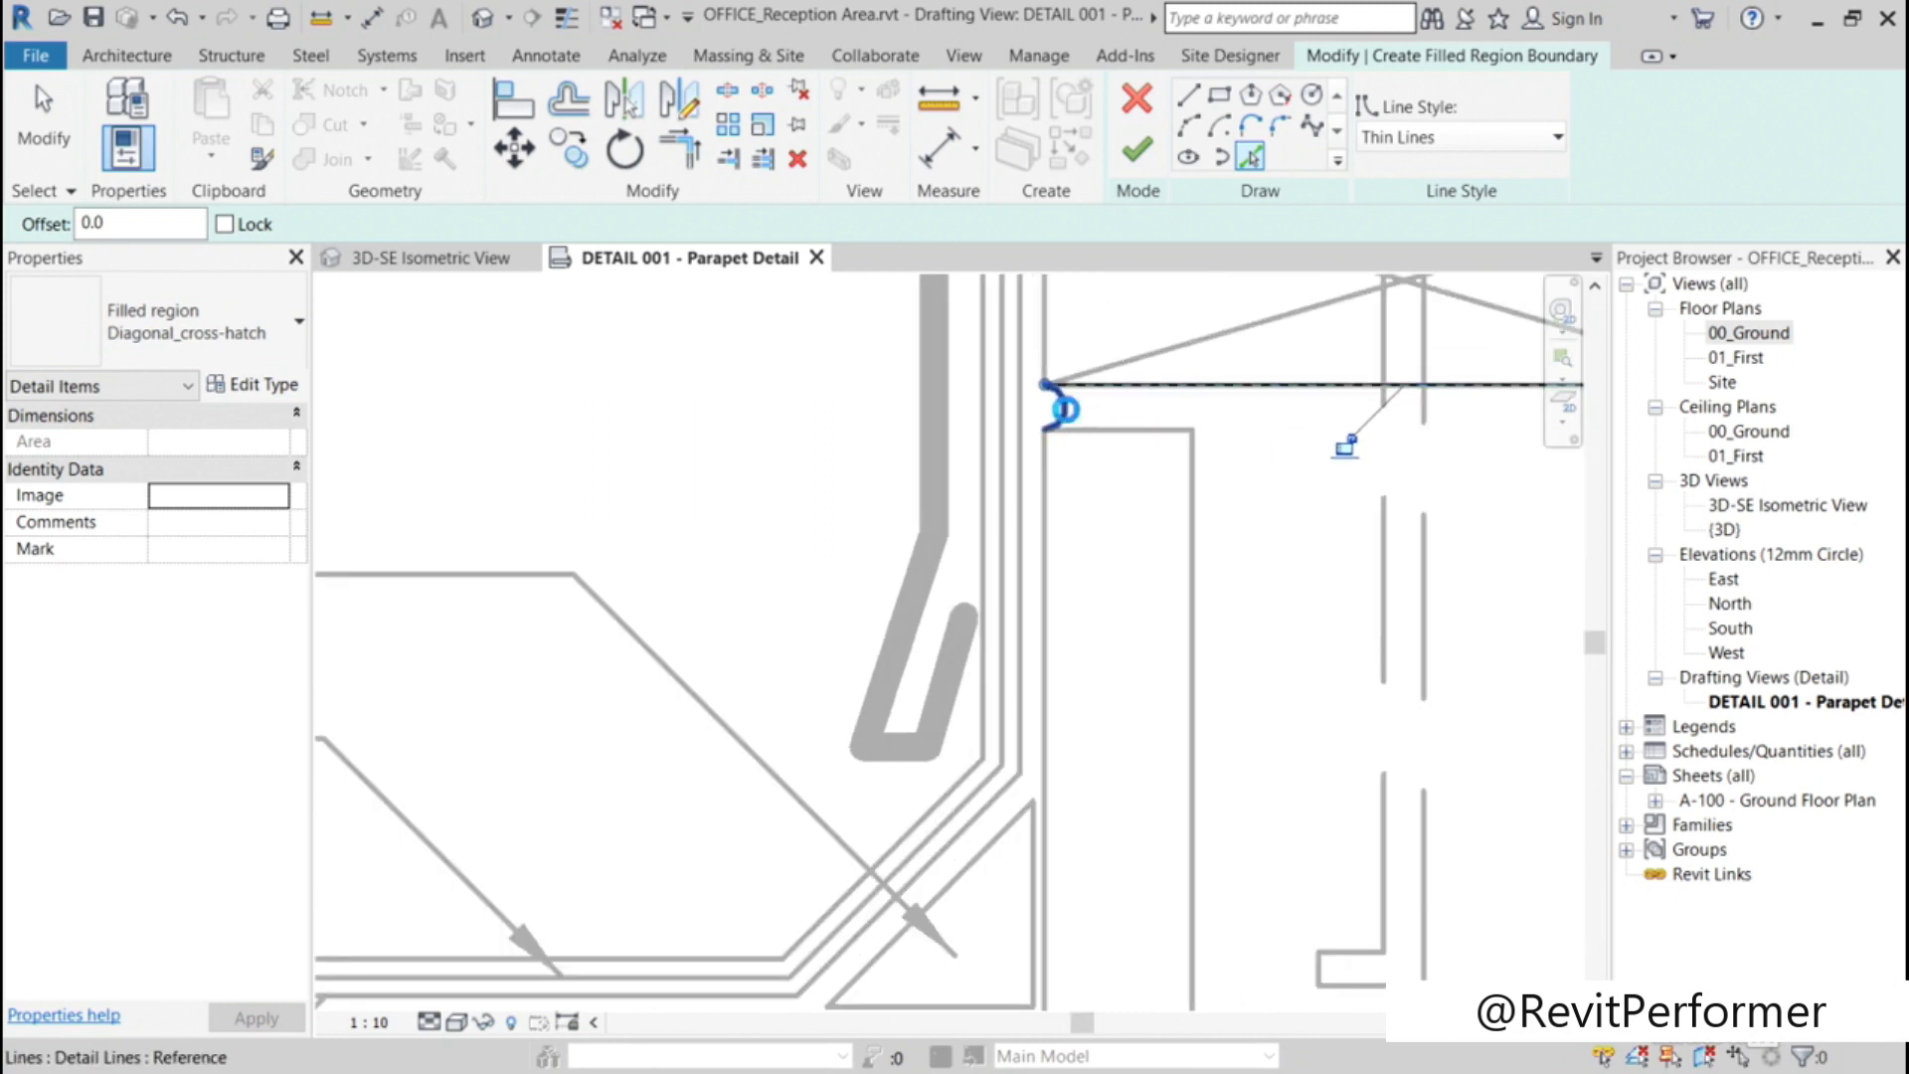
pyautogui.click(1064, 408)
pyautogui.click(1143, 434)
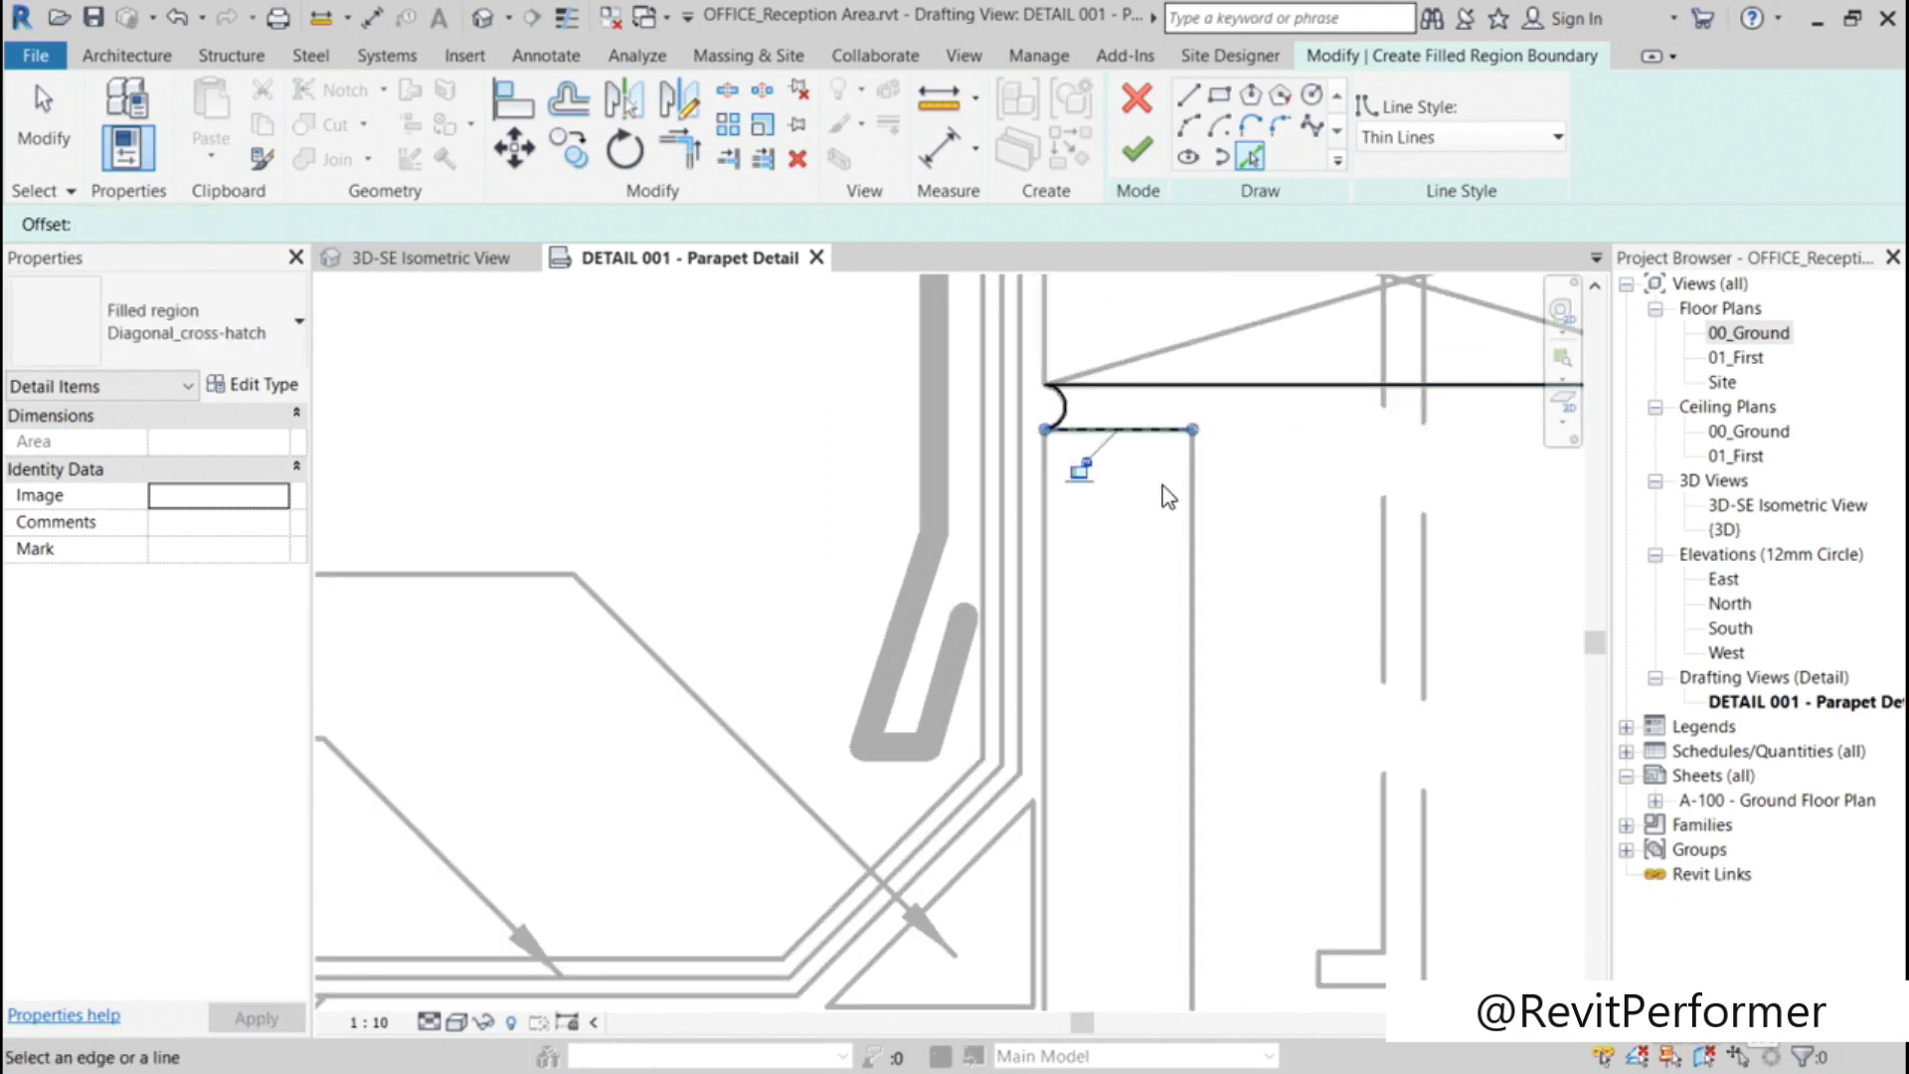
pyautogui.click(1192, 507)
# Step: Add the upper-left block's bottom edge, the mortar joint arc, and the lower-left block's top and inner edges to the boundary
pyautogui.scroll(-3, 1255, 587)
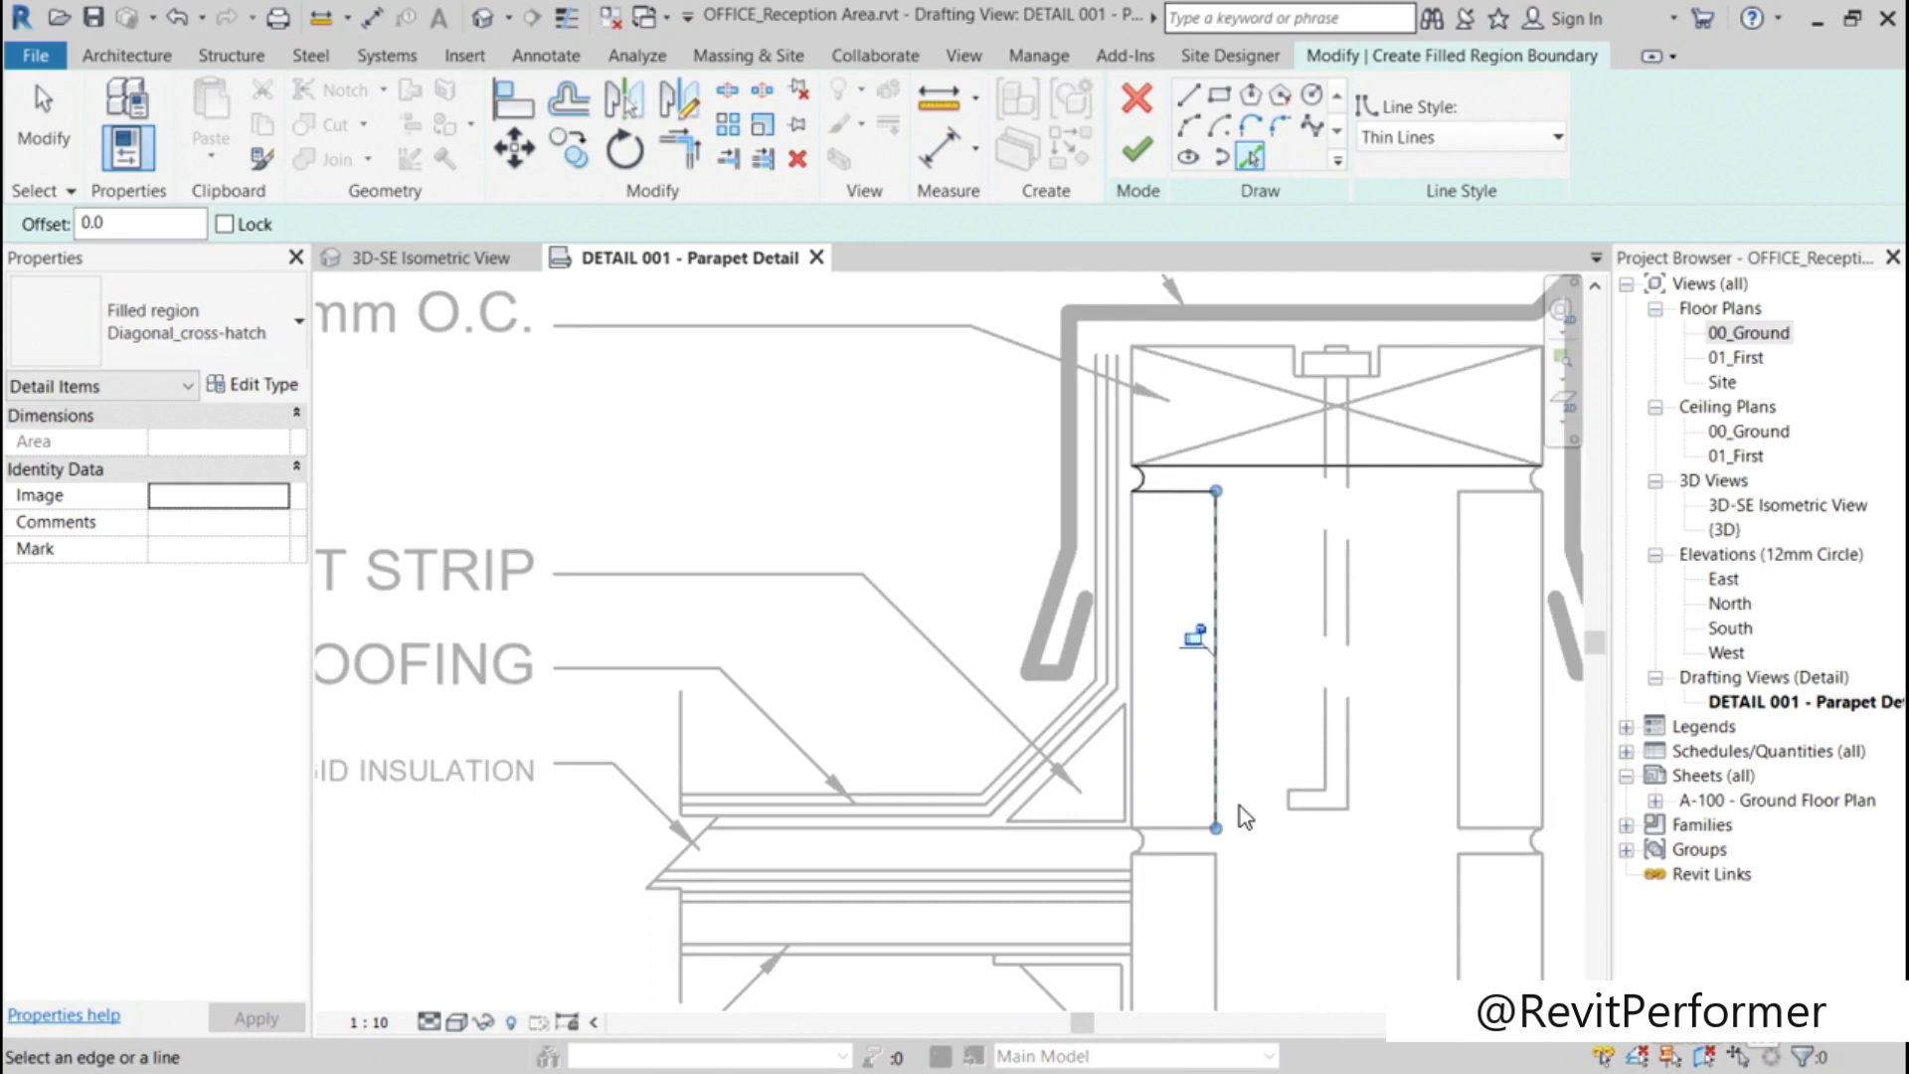
pyautogui.click(1169, 828)
pyautogui.scroll(2, 1162, 823)
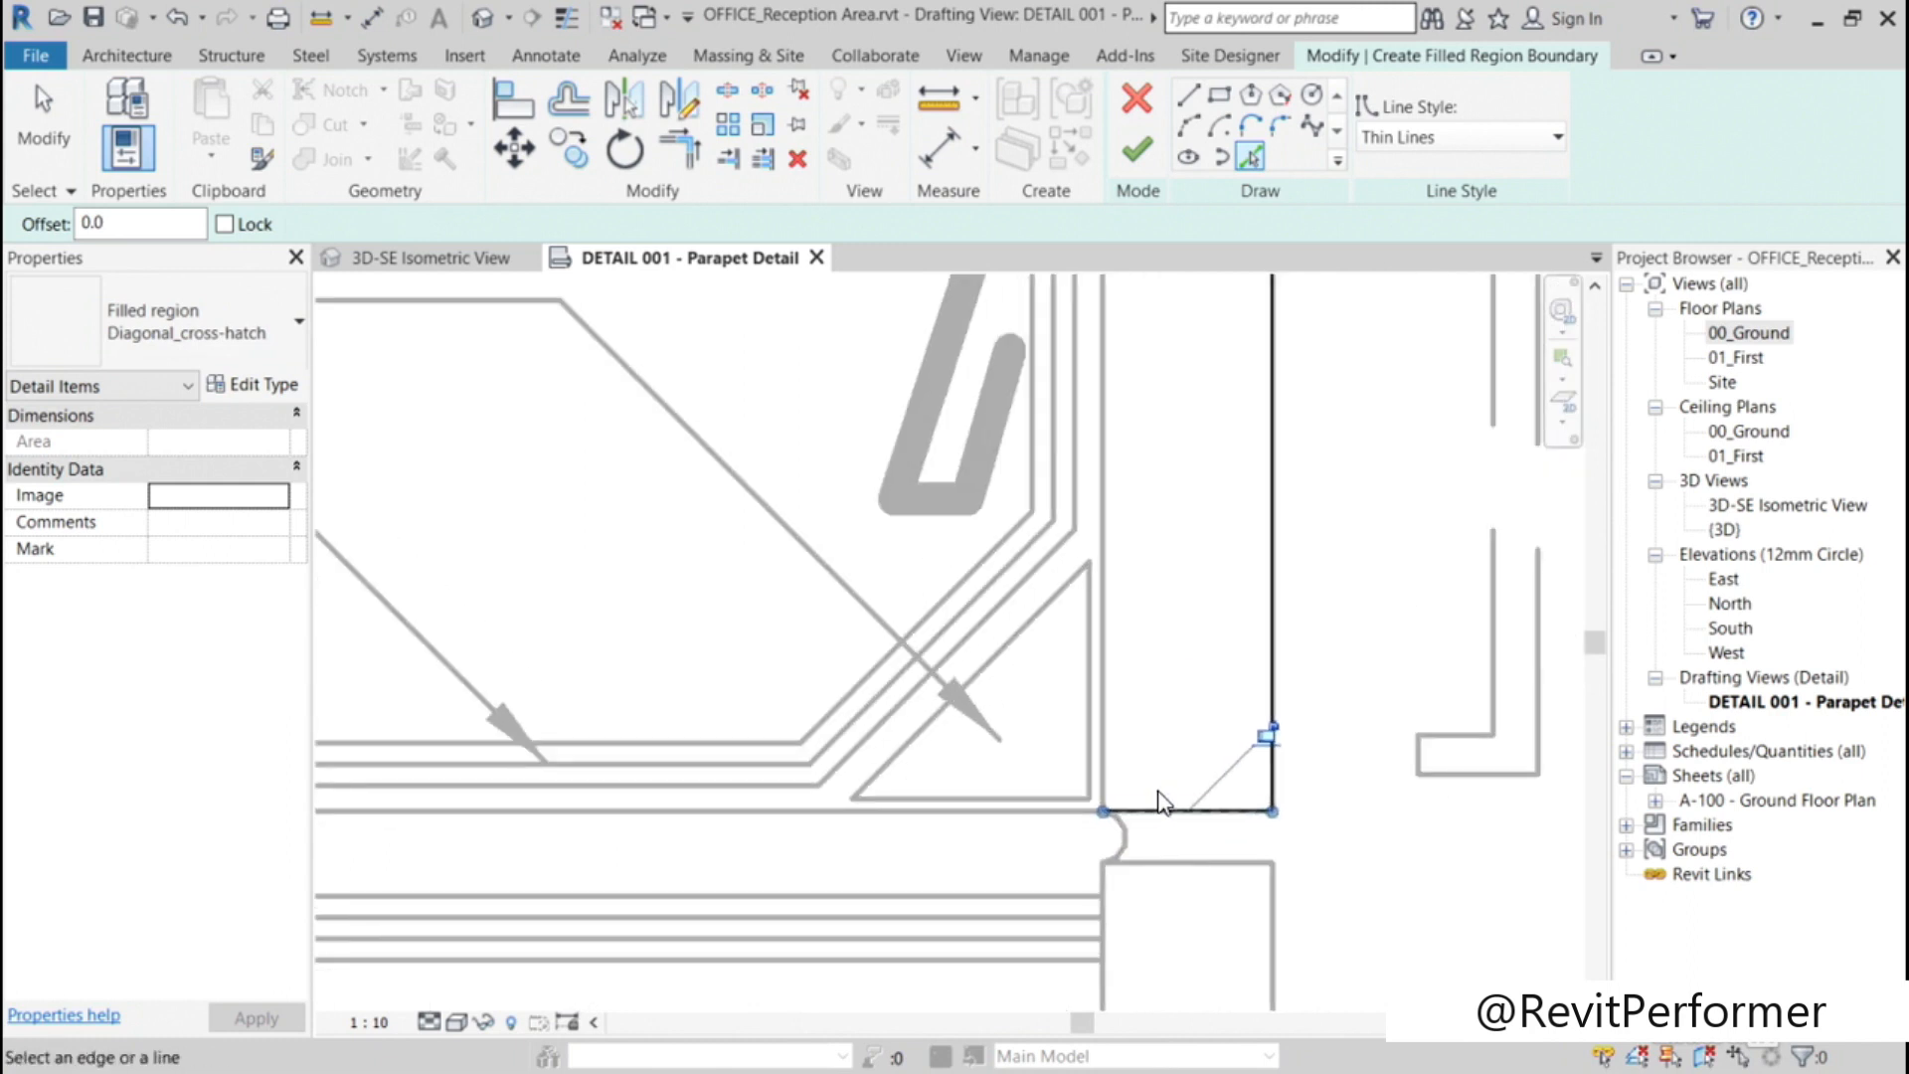
pyautogui.click(1143, 833)
pyautogui.click(1193, 864)
pyautogui.click(1273, 900)
# Step: Pick the lower-left block's bottom edge, the mortar arc below it and the zigzag of the break line as boundary lines
pyautogui.moveTo(1372, 853)
pyautogui.mouseDown(button='middle')
pyautogui.moveTo(1381, 750)
pyautogui.moveTo(1313, 253)
pyautogui.mouseUp(button='middle')
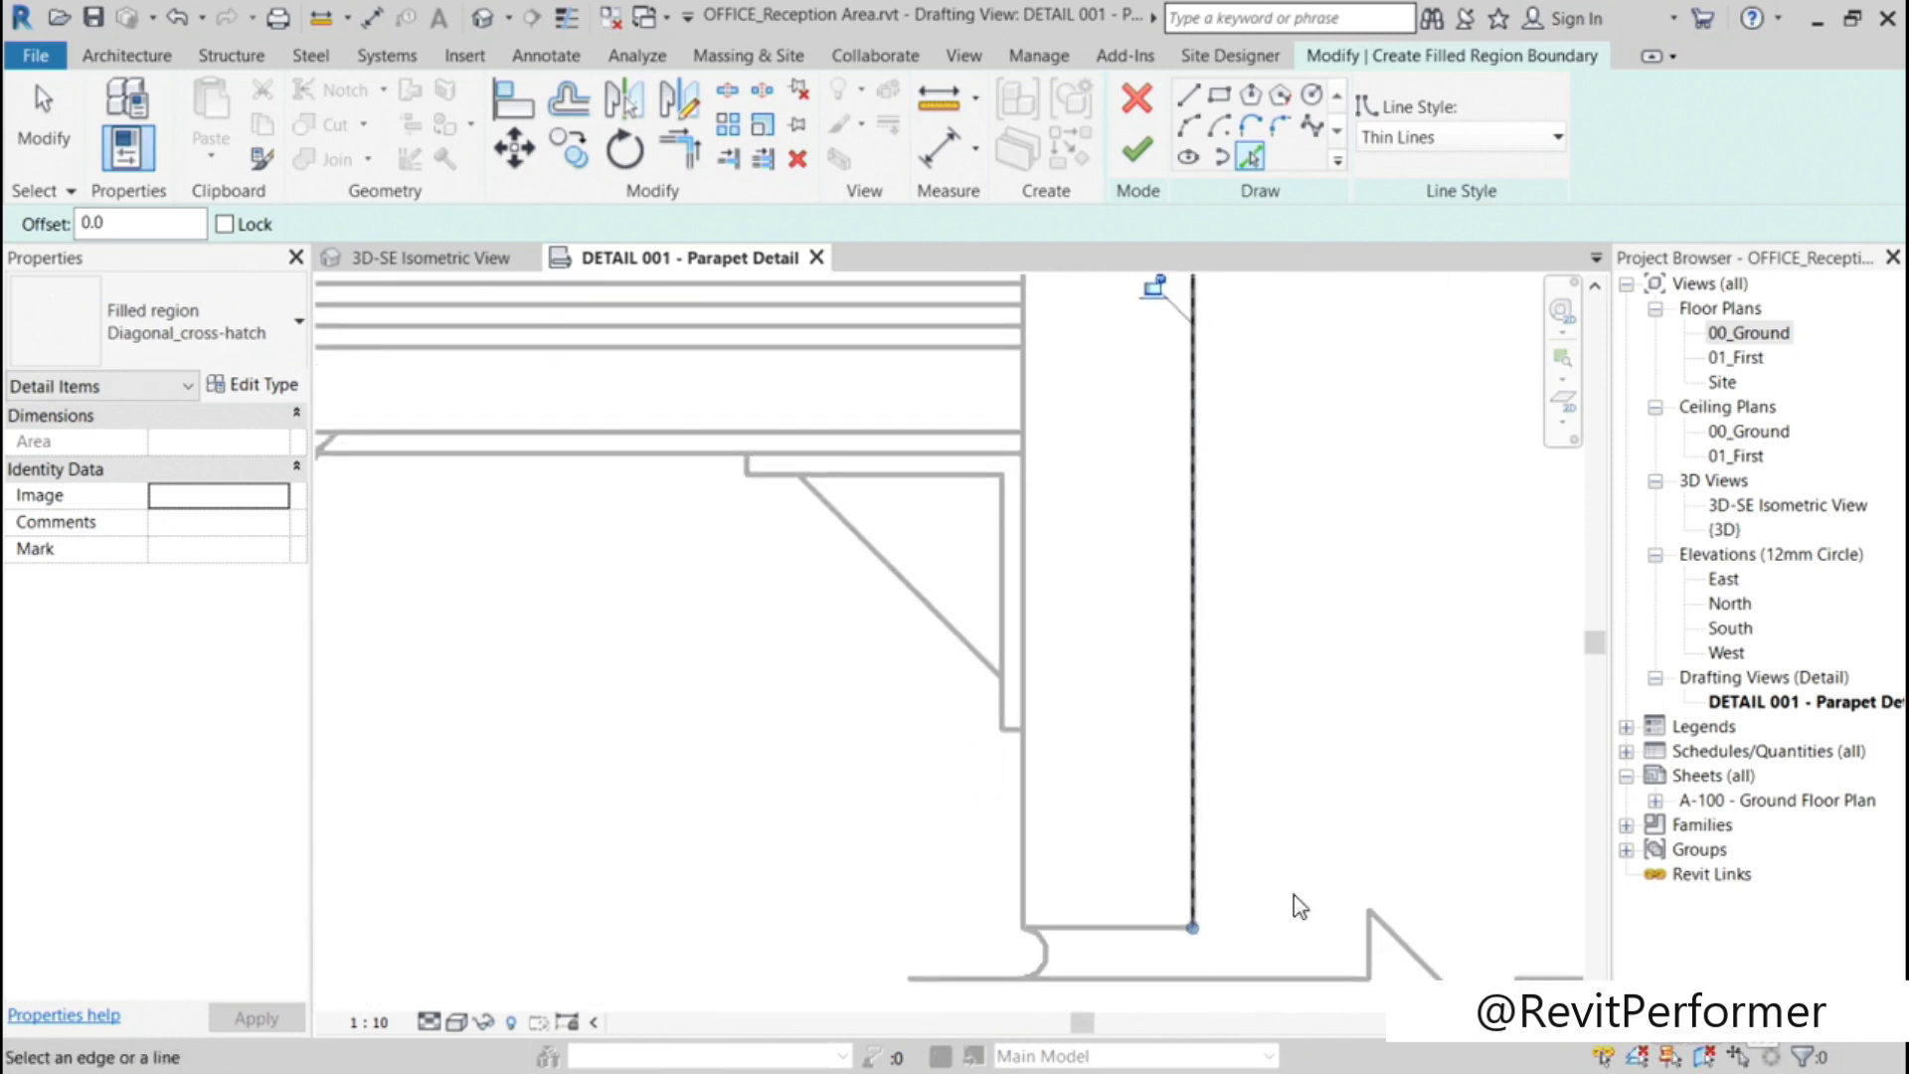
pyautogui.click(1115, 927)
pyautogui.click(1233, 958)
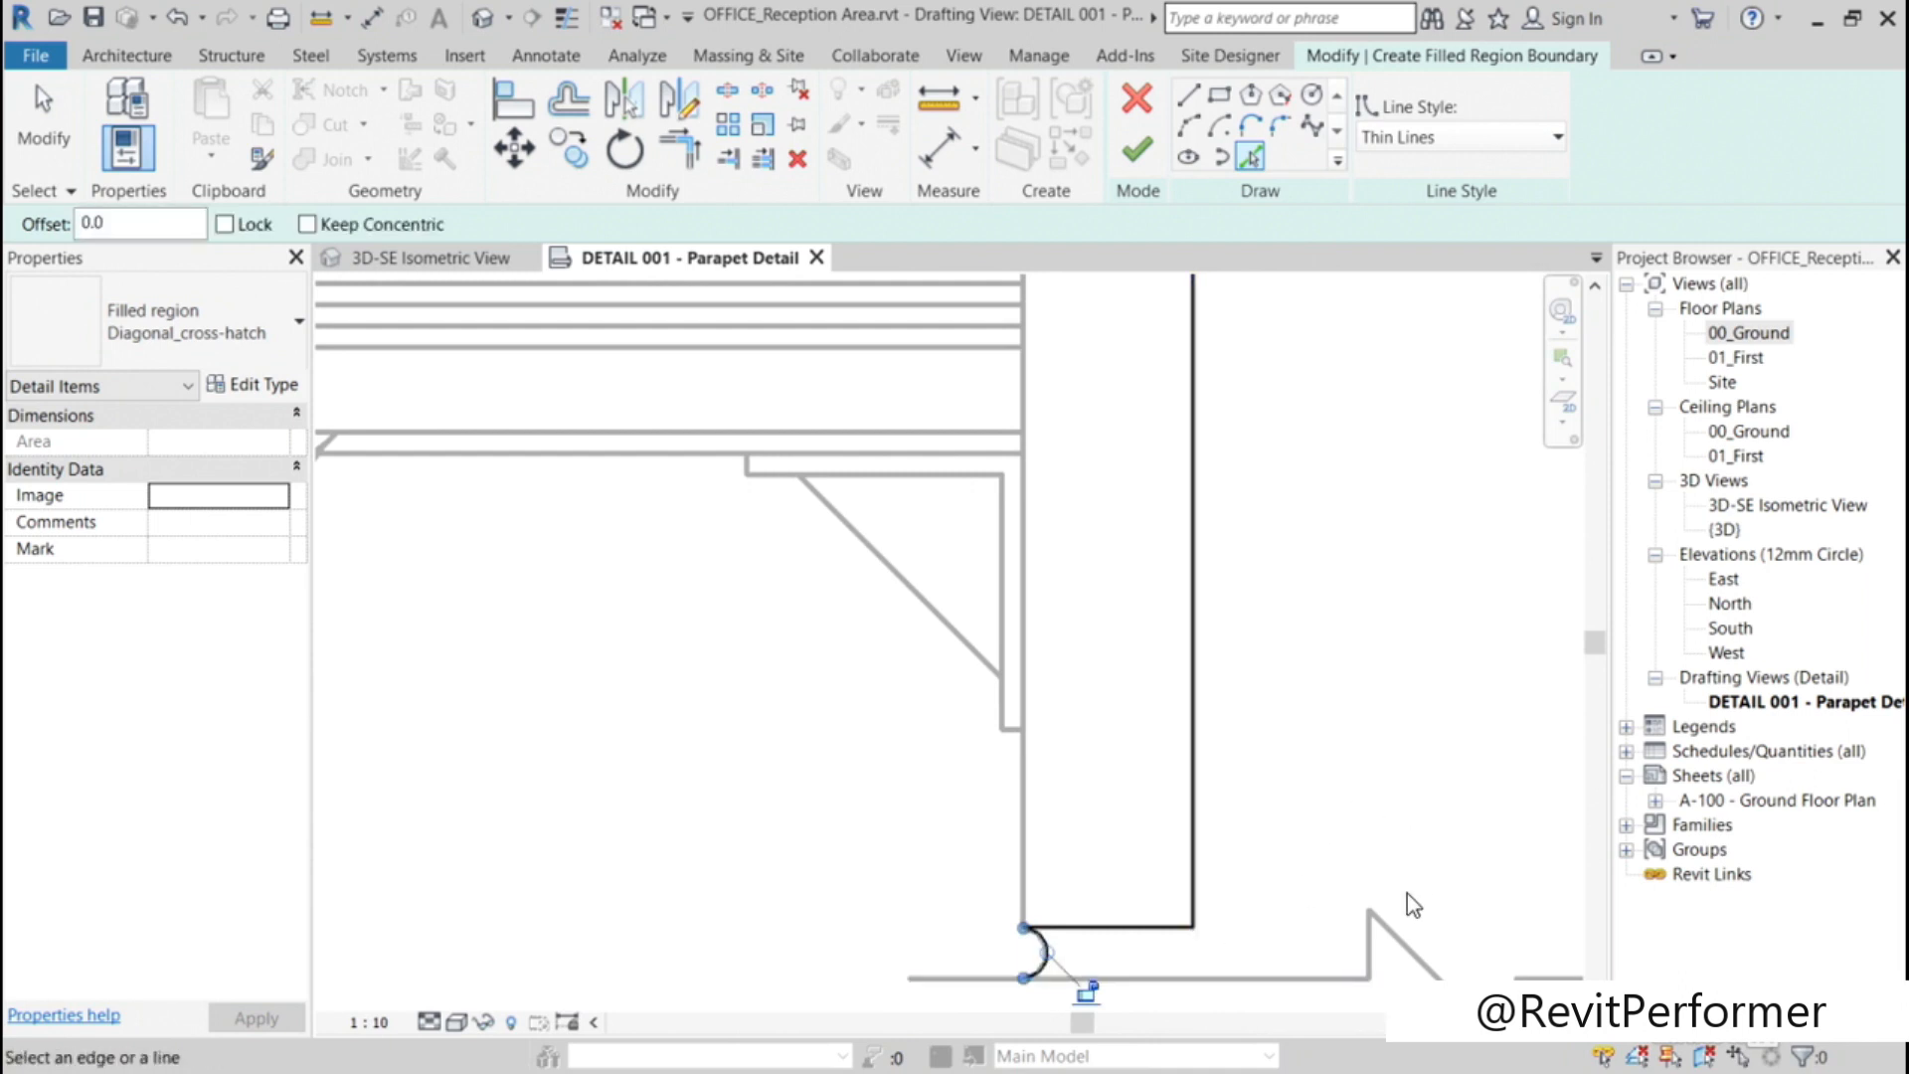
pyautogui.click(1369, 945)
pyautogui.click(1407, 944)
pyautogui.moveTo(1463, 841)
pyautogui.mouseDown(button='middle')
pyautogui.moveTo(1466, 736)
pyautogui.moveTo(1180, 546)
pyautogui.mouseUp(button='middle')
pyautogui.click(1221, 761)
# Step: Pick the lowest right mortar arc and the lower-right block's bottom, inner and top edges as boundary lines
pyautogui.click(1528, 706)
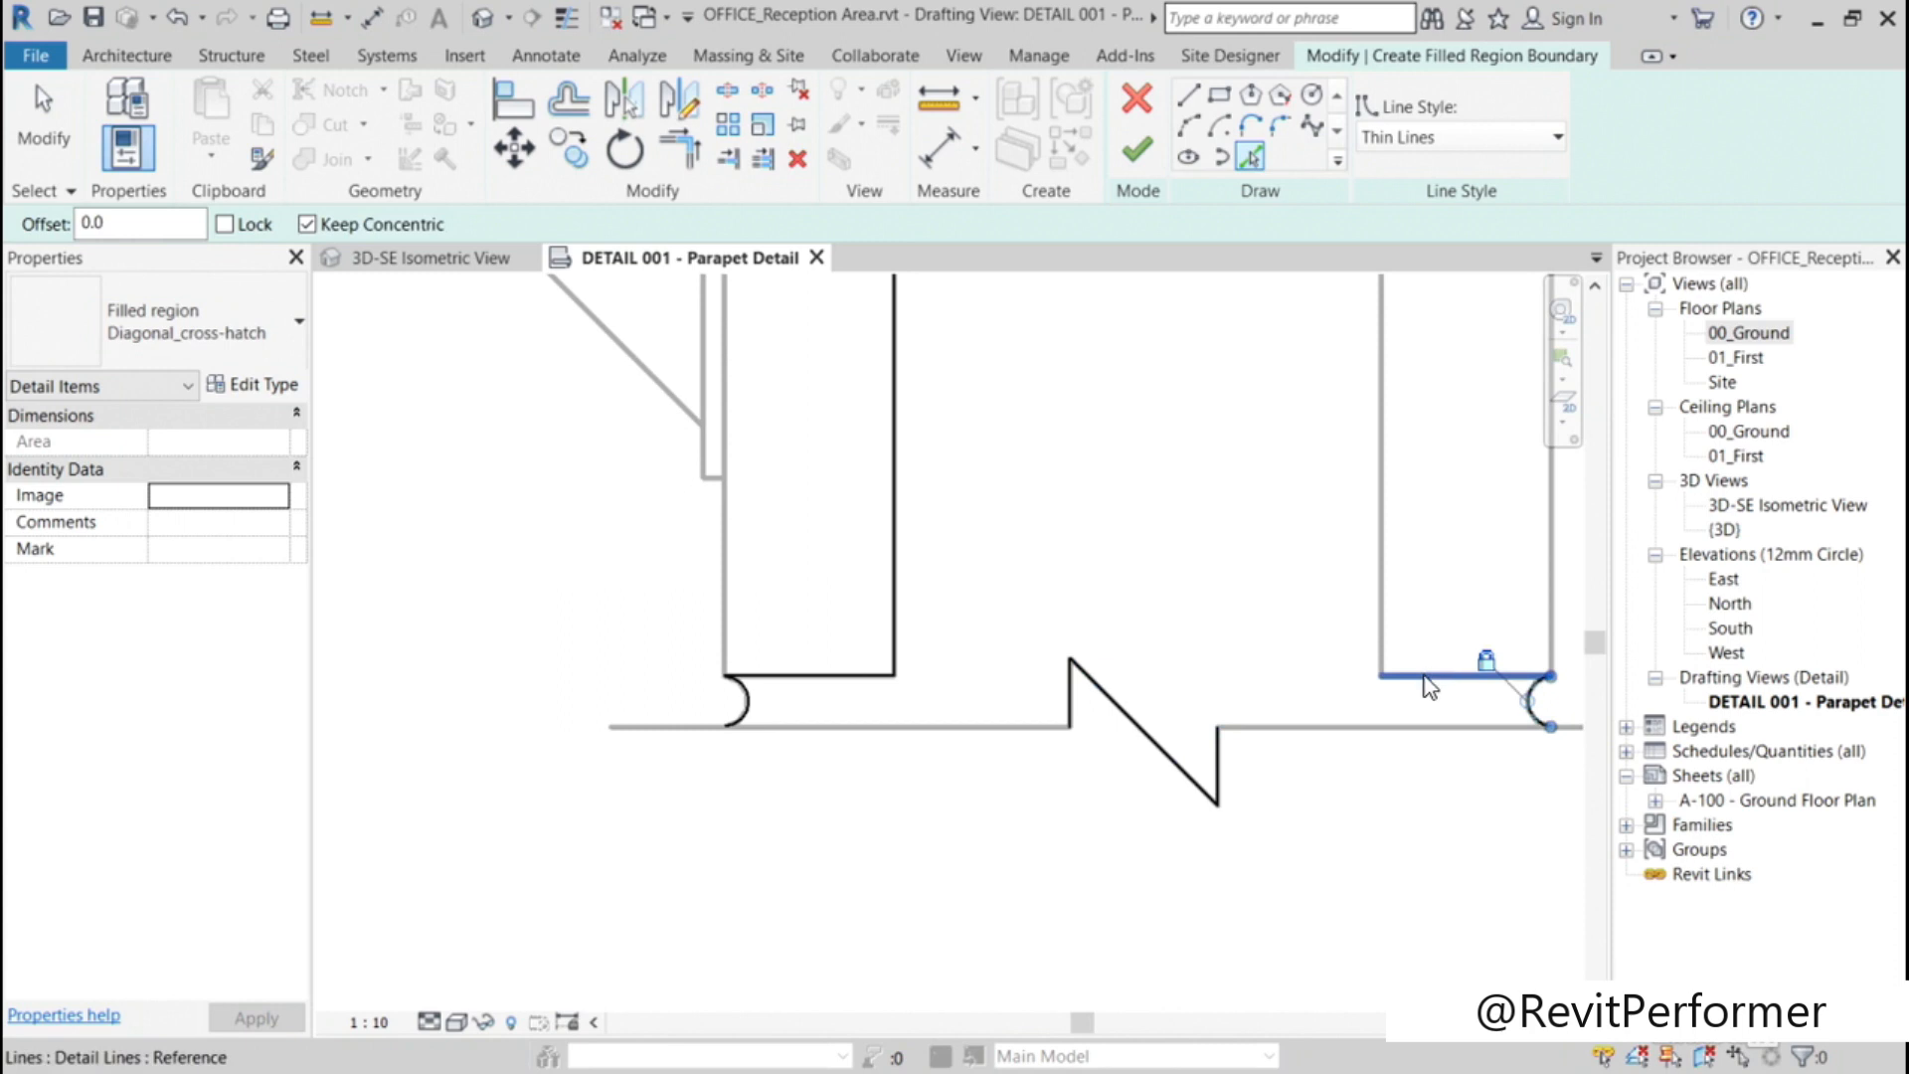
pyautogui.click(1429, 684)
pyautogui.moveTo(1441, 575)
pyautogui.mouseDown(button='middle')
pyautogui.moveTo(1462, 504)
pyautogui.moveTo(1264, 777)
pyautogui.mouseUp(button='middle')
pyautogui.click(1203, 732)
pyautogui.click(1282, 399)
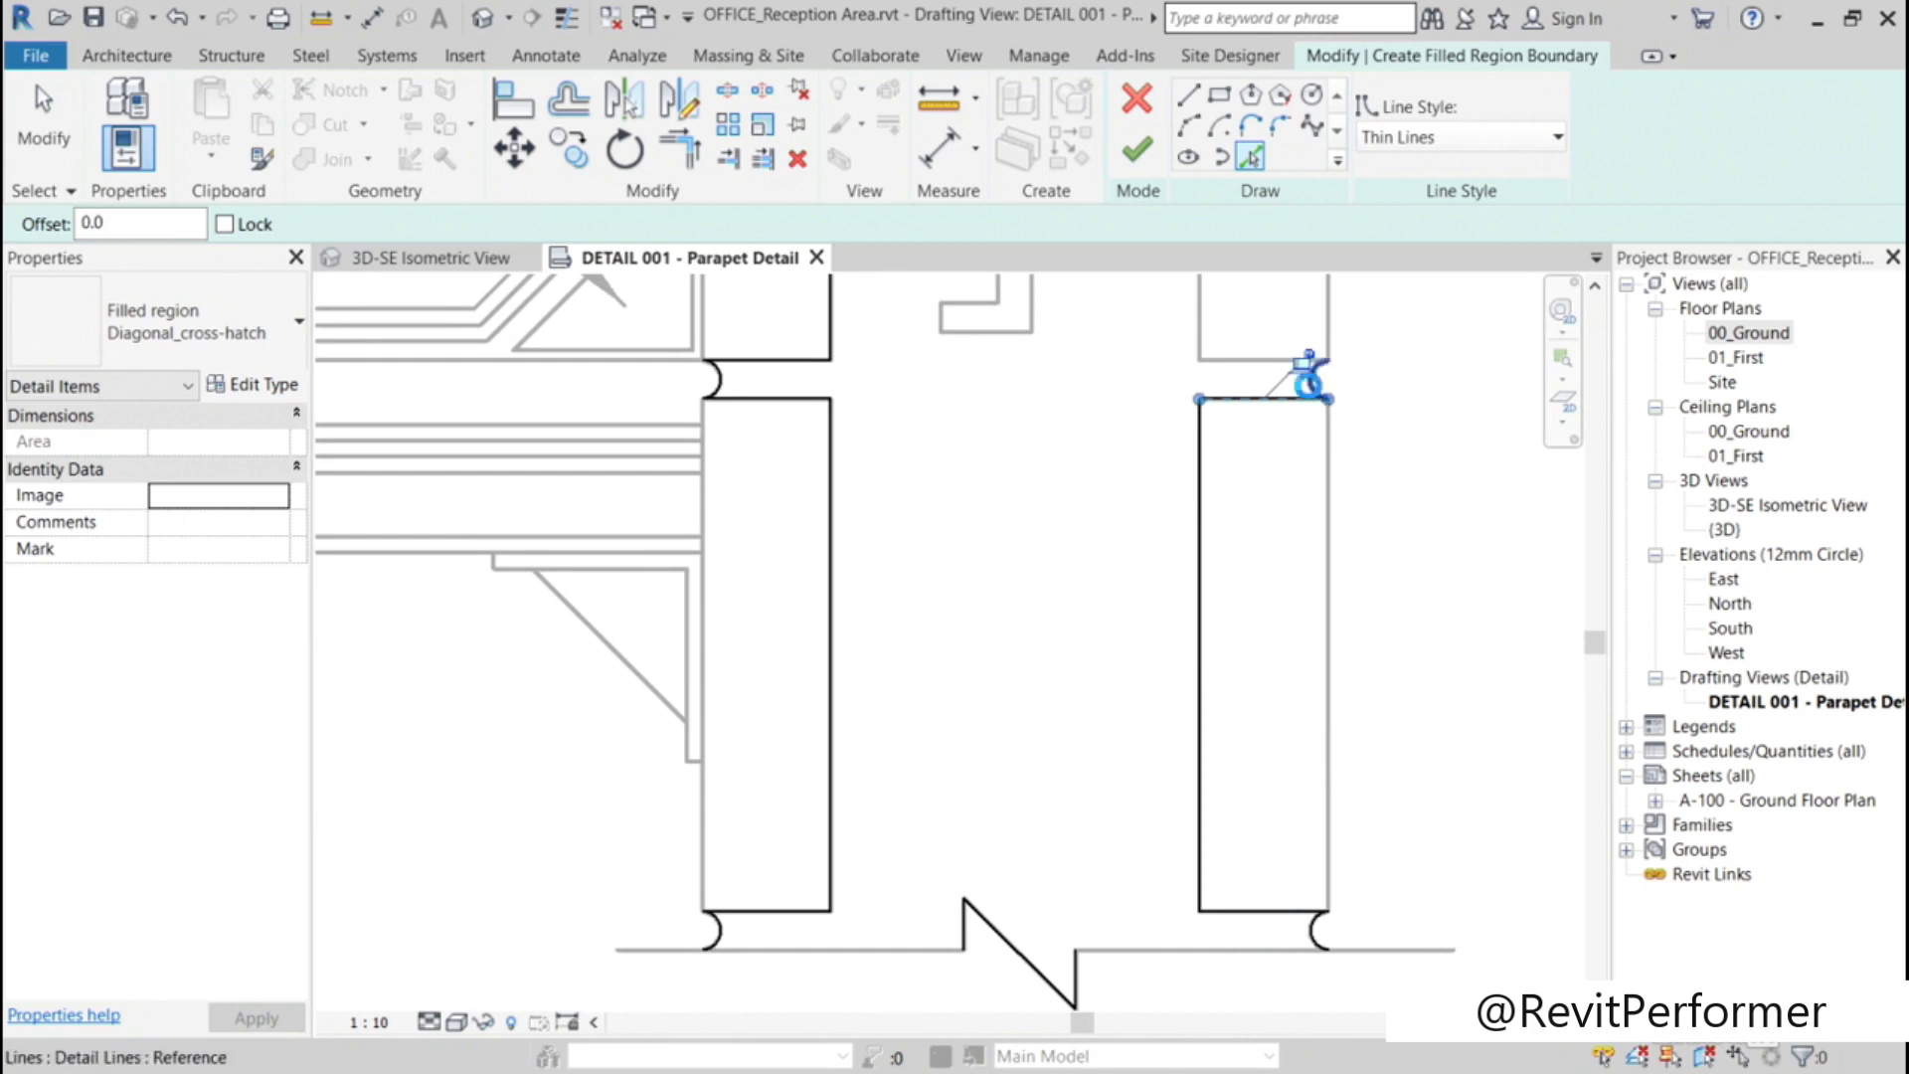
# Step: Complete the right boundary by picking the upper-right block's bottom, inner and top edges and the mortar arc under the nailer
pyautogui.click(1237, 360)
pyautogui.moveTo(1417, 408); pyautogui.dragTo(1414, 885, button='middle')
pyautogui.click(1222, 717)
pyautogui.click(1298, 345)
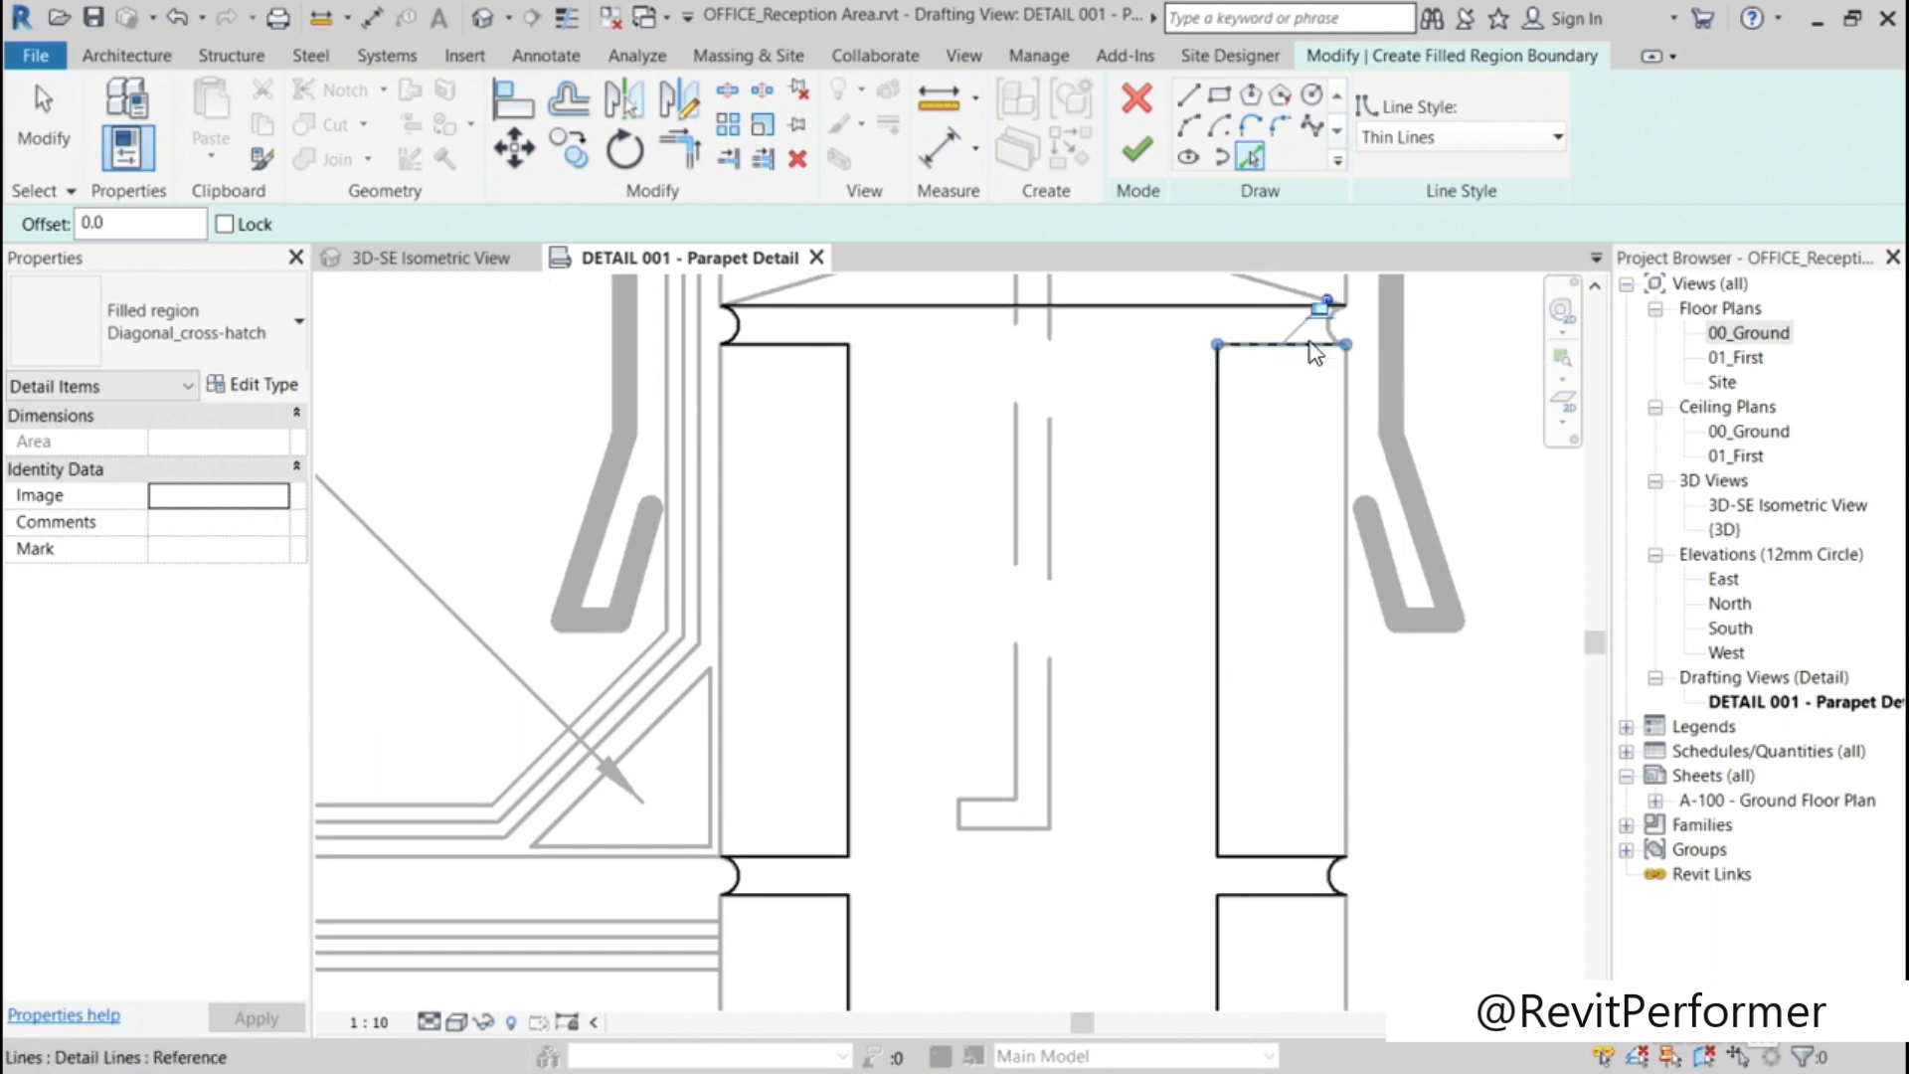
pyautogui.scroll(3, 1315, 353)
pyautogui.click(1335, 324)
# Step: Close the bottom of the boundary with straight lines from the zigzag's ends to the left and right mortar arcs
pyautogui.scroll(-4, 1287, 474)
pyautogui.scroll(-3, 1287, 474)
pyautogui.moveTo(1160, 981); pyautogui.dragTo(1148, 712, button='middle')
pyautogui.scroll(4, 1148, 712)
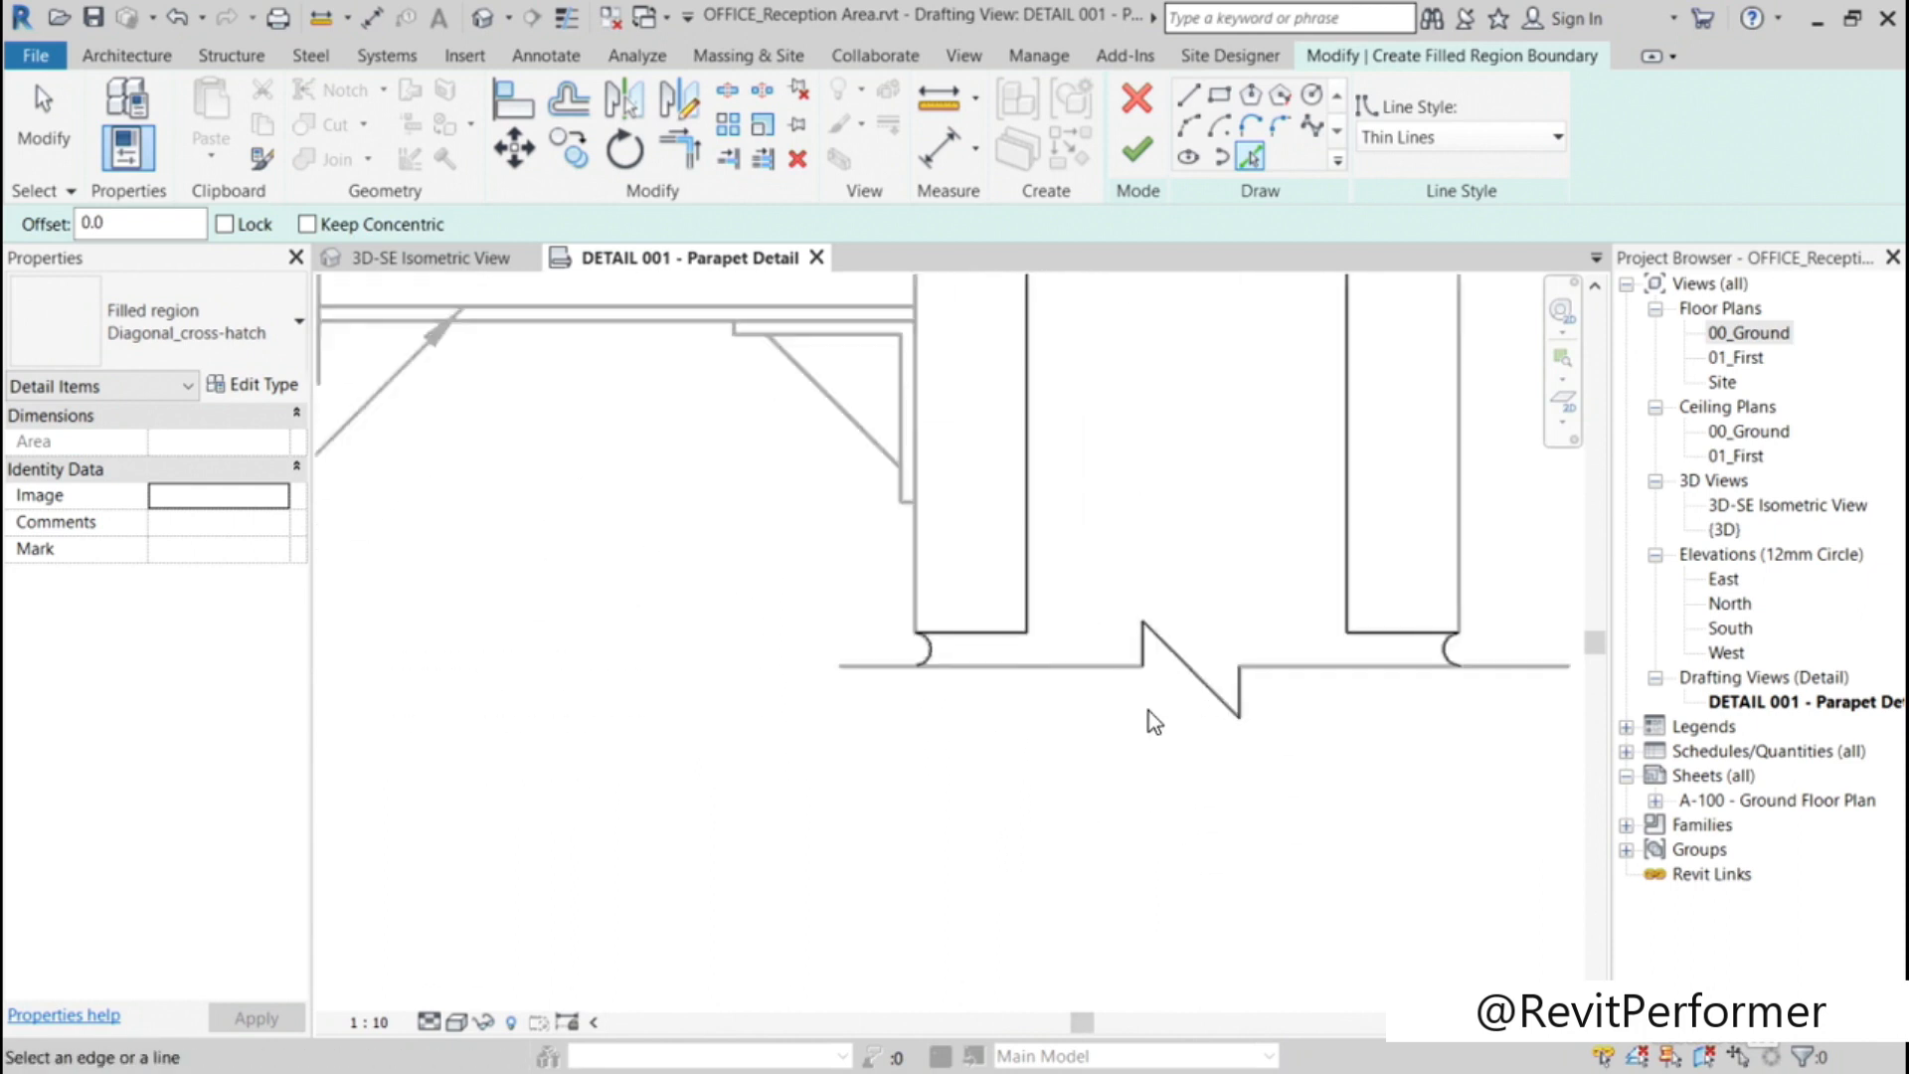
pyautogui.click(1189, 95)
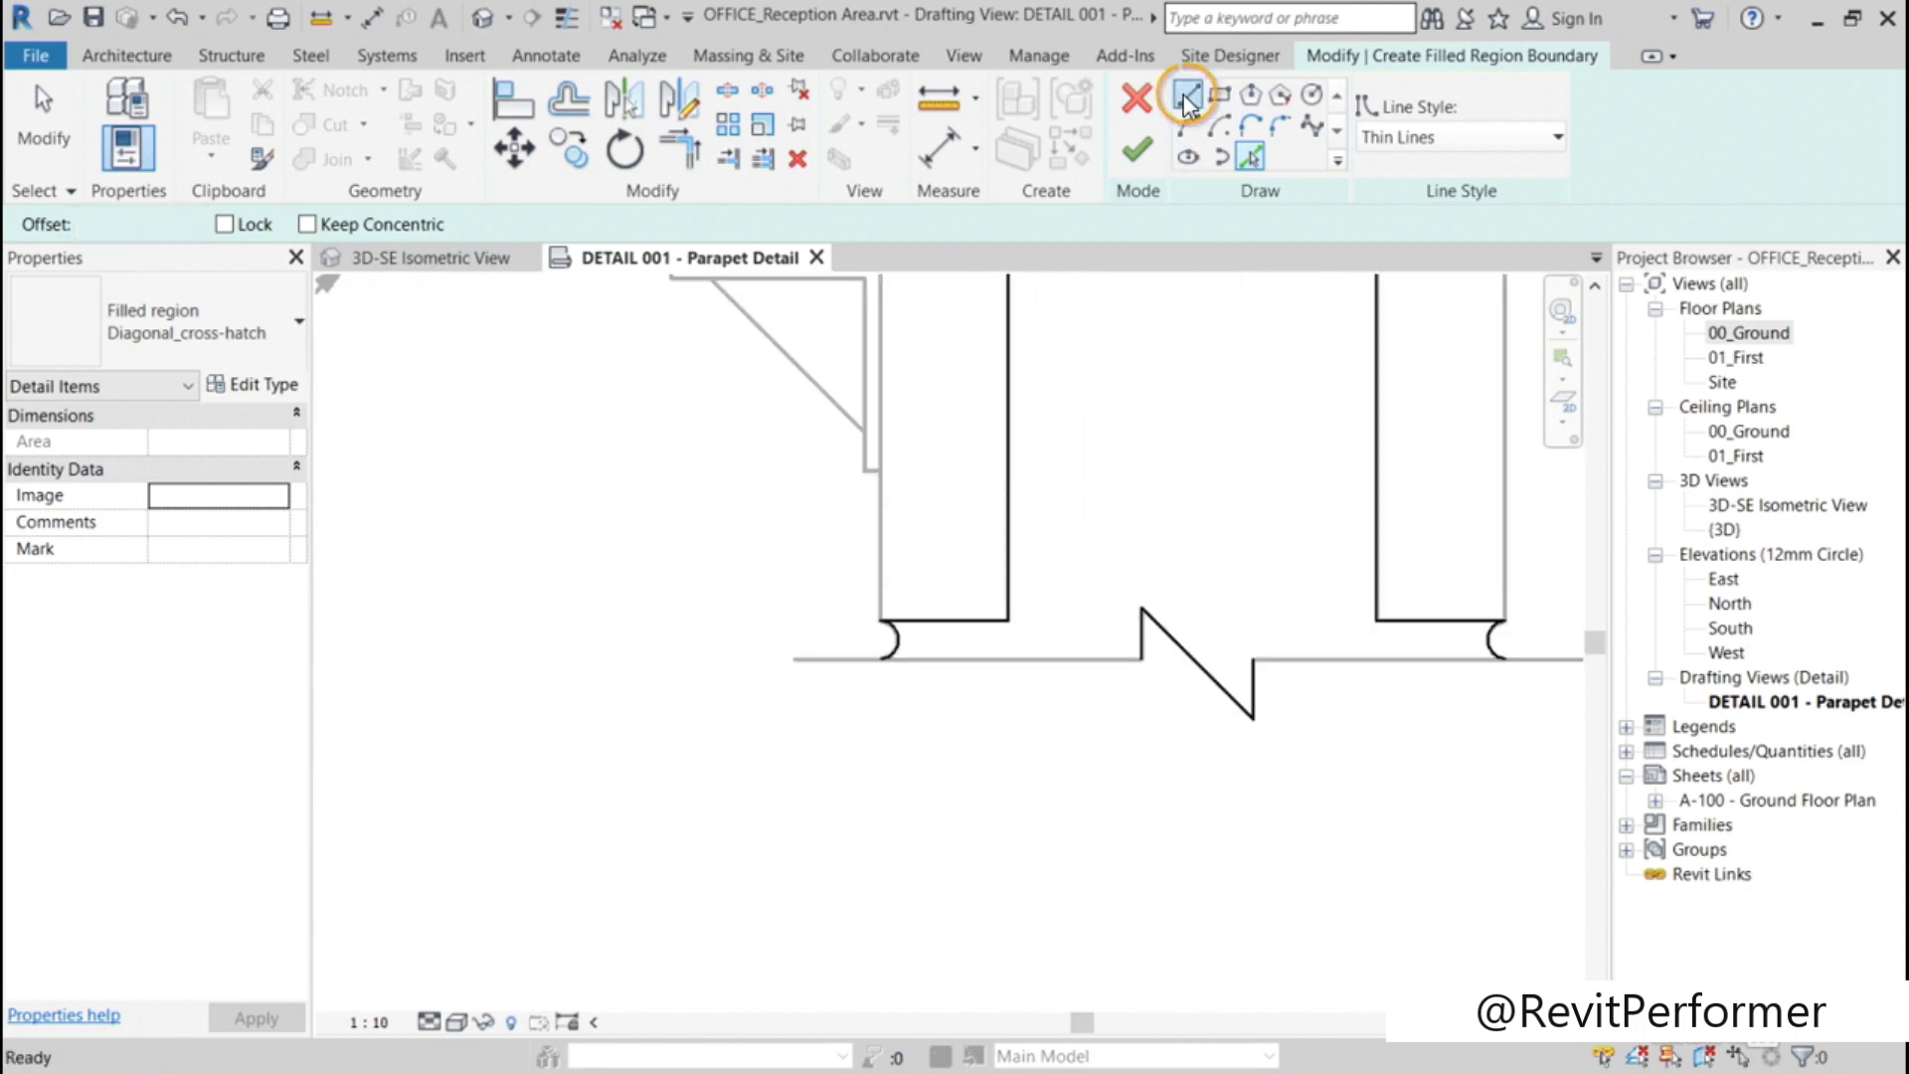
pyautogui.click(1143, 661)
pyautogui.click(882, 659)
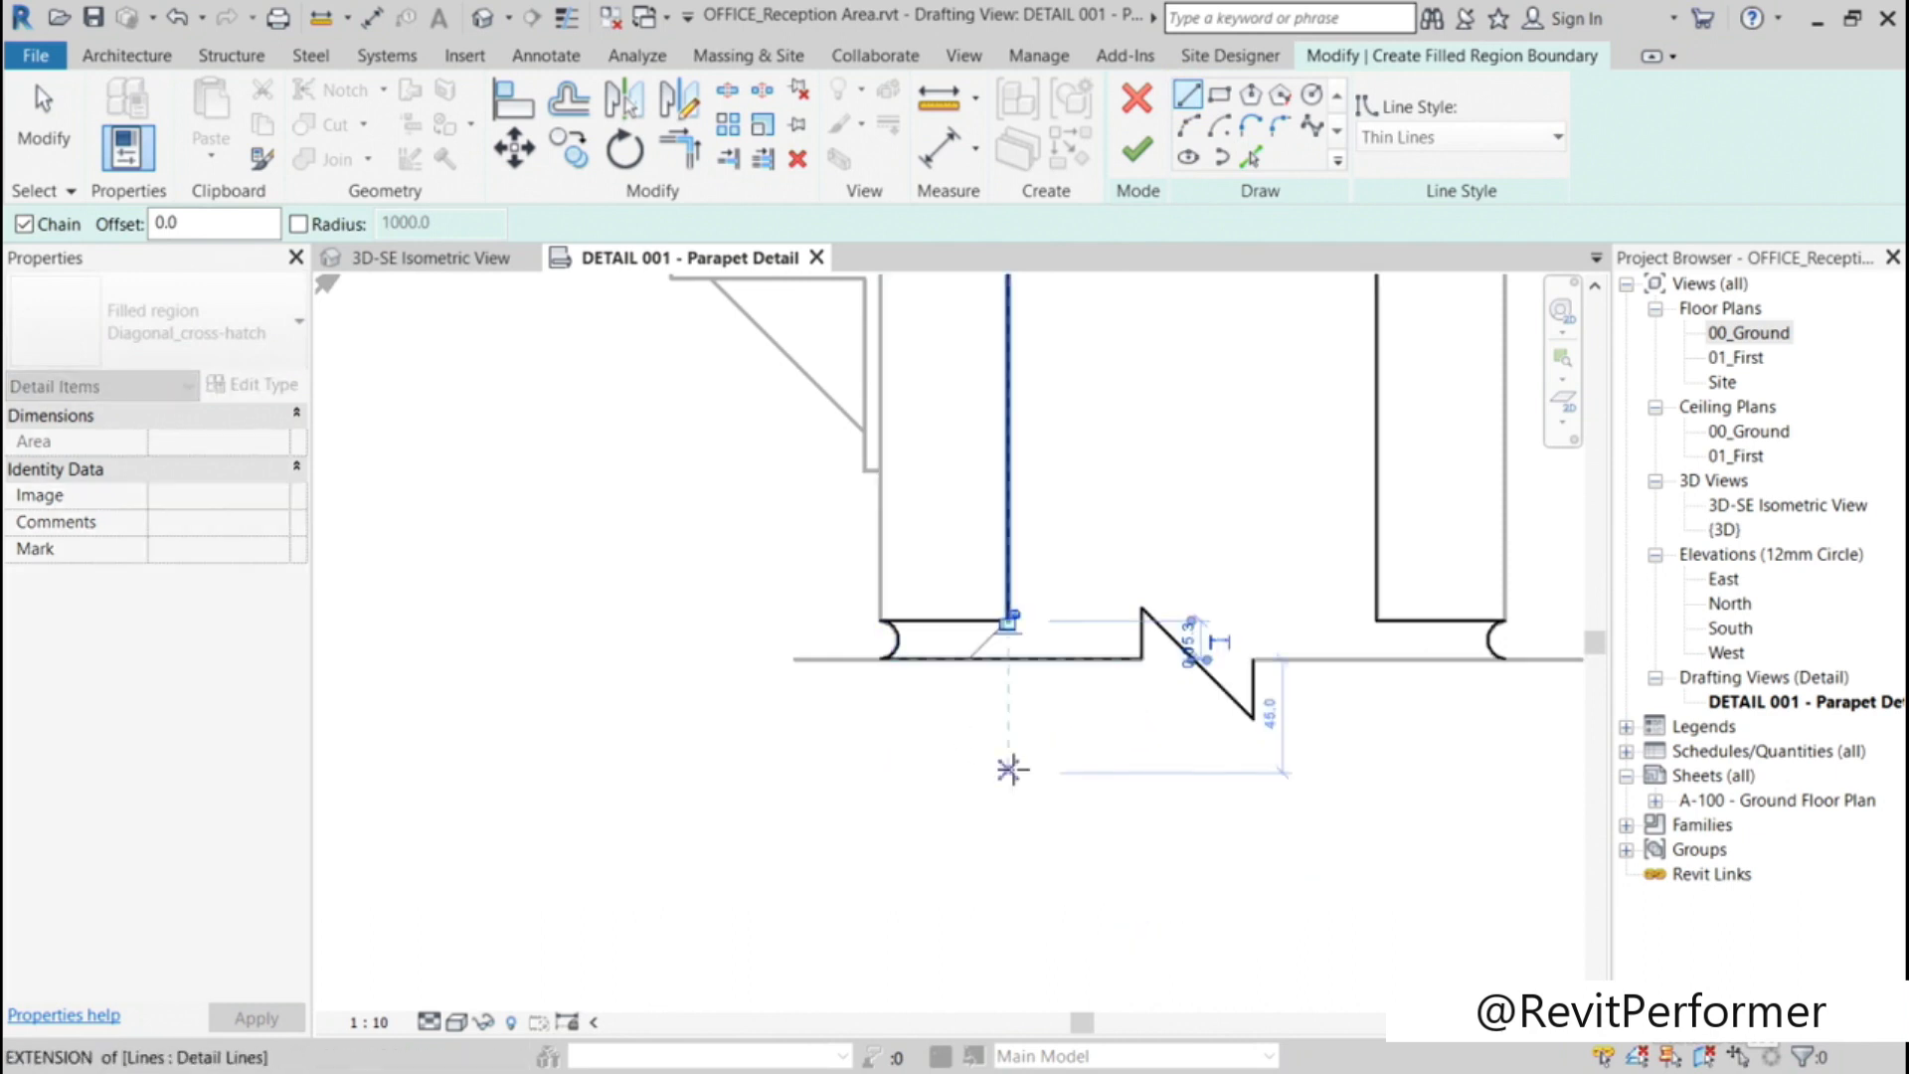
pyautogui.press('Escape')
pyautogui.click(1252, 659)
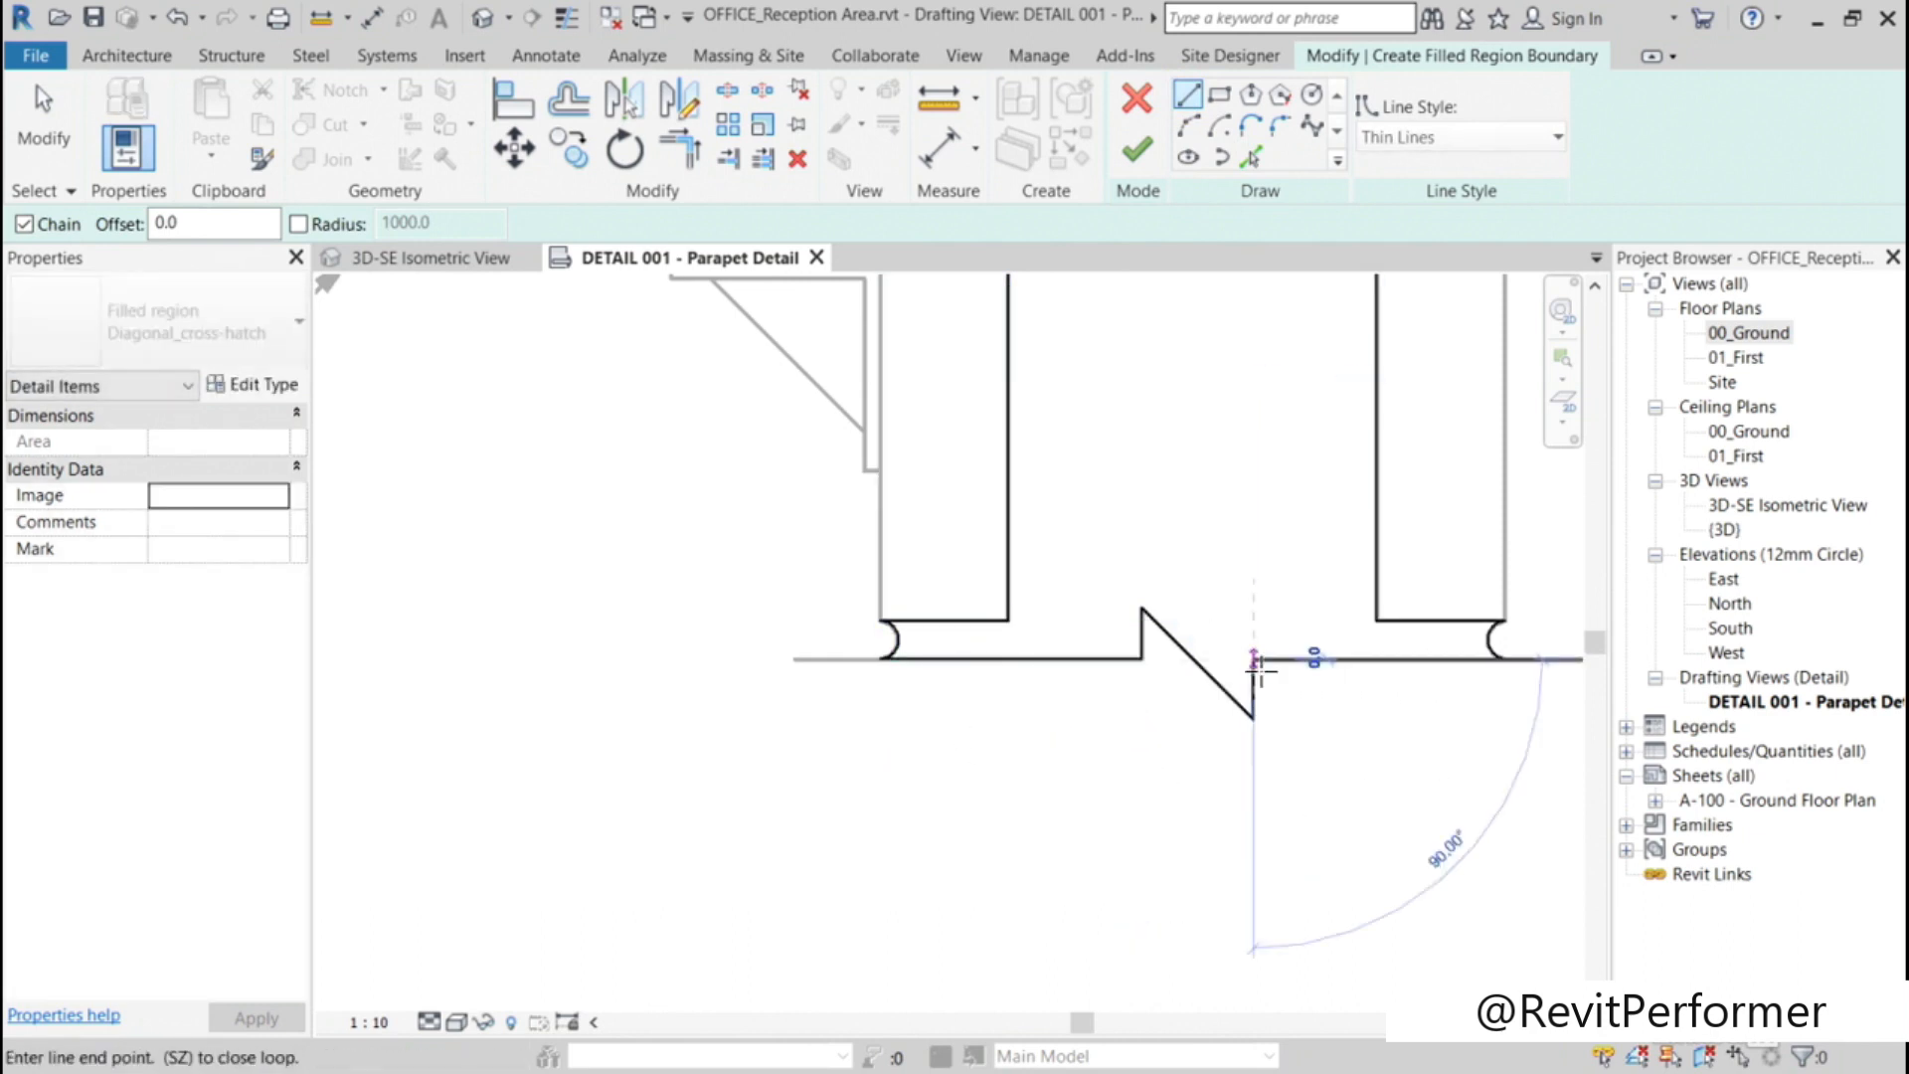
pyautogui.click(1501, 658)
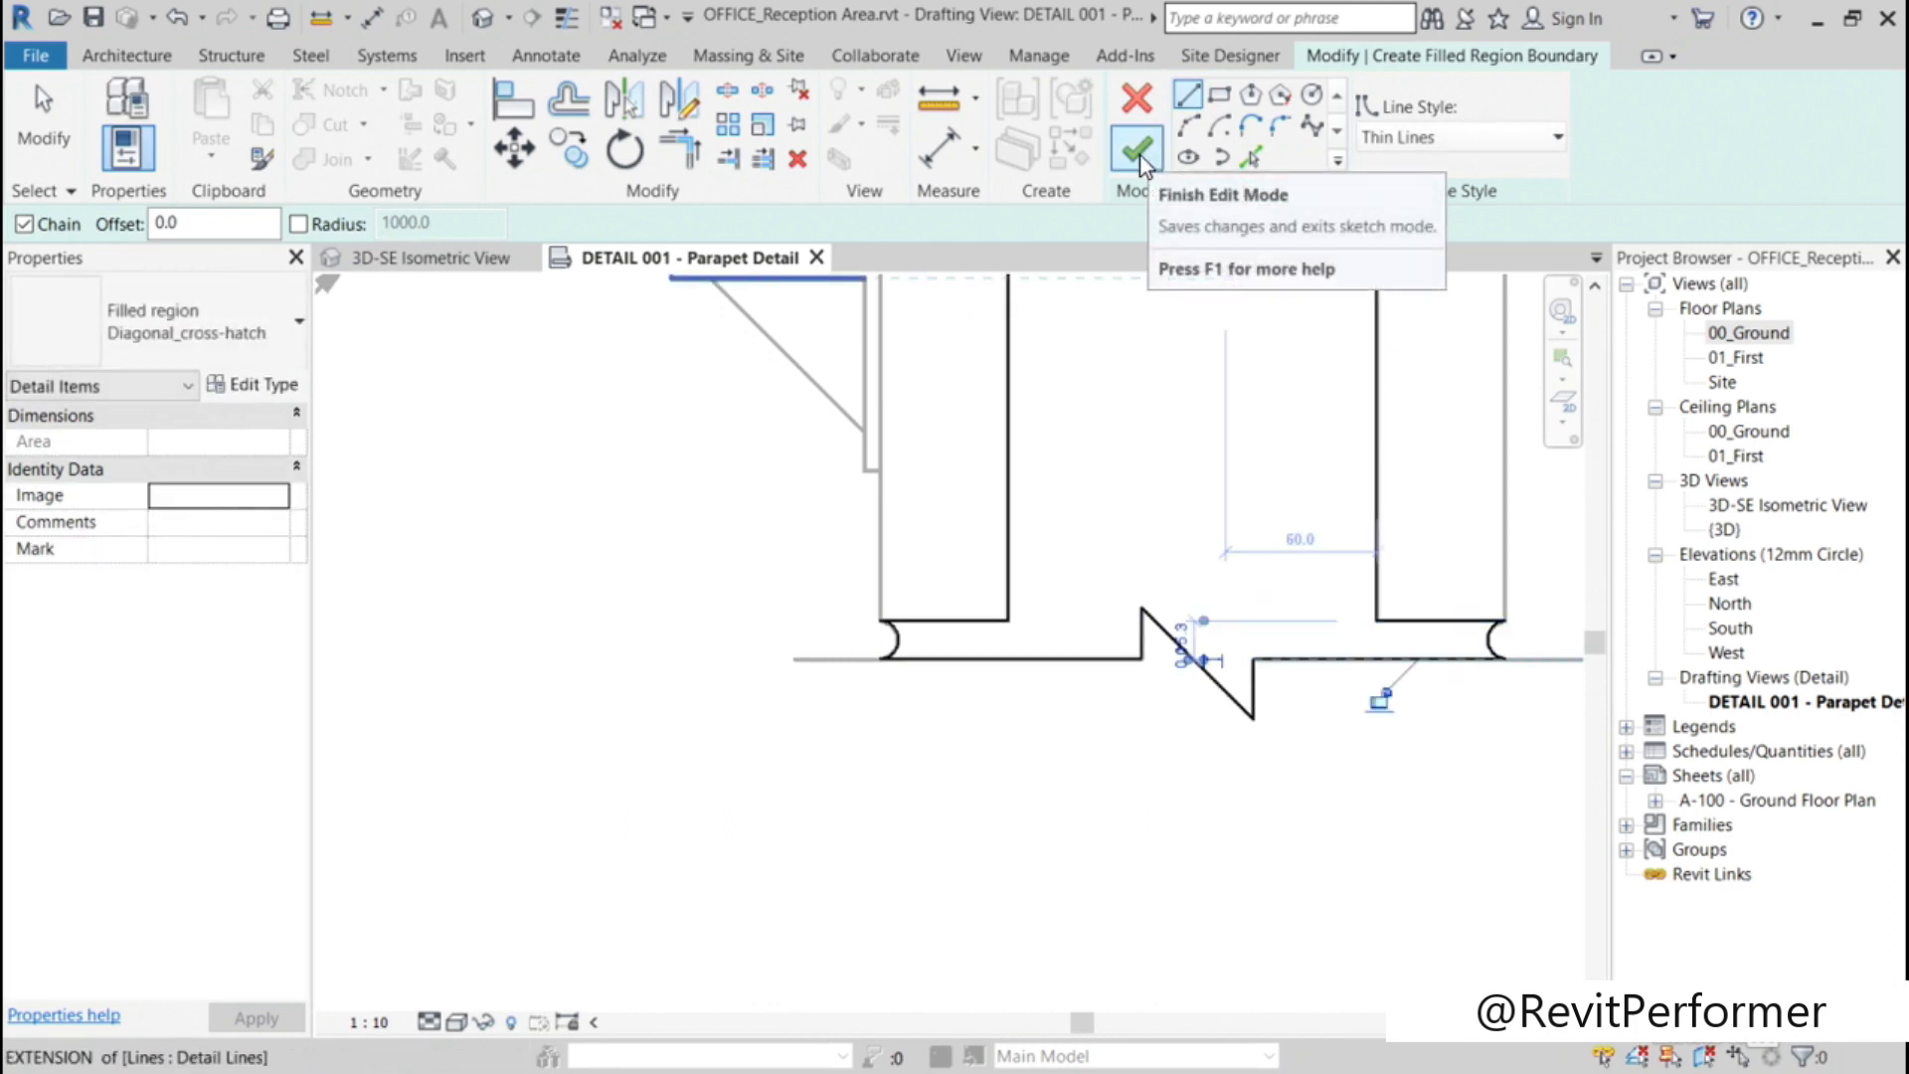
# Step: Duplicate the Diagonal_cross-hatch filled region type under the name Concrete
pyautogui.click(297, 322)
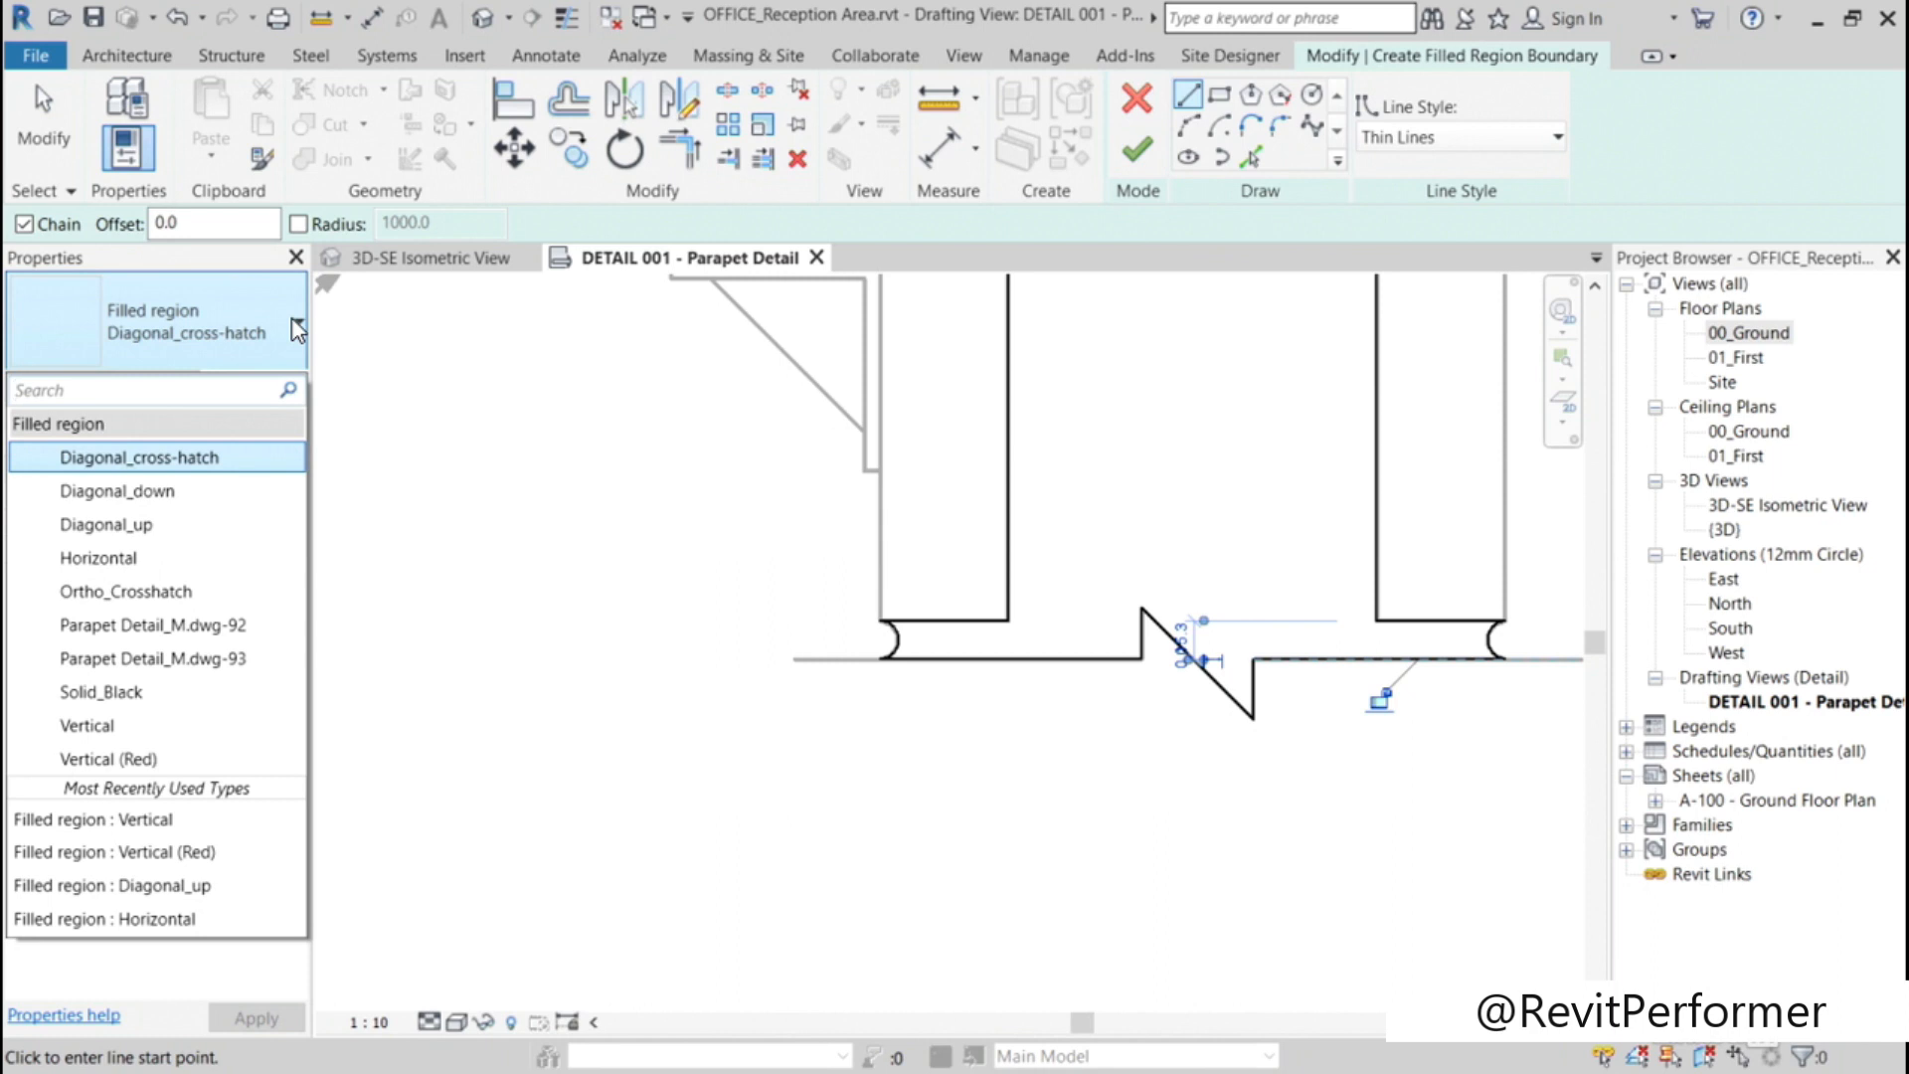
pyautogui.click(296, 332)
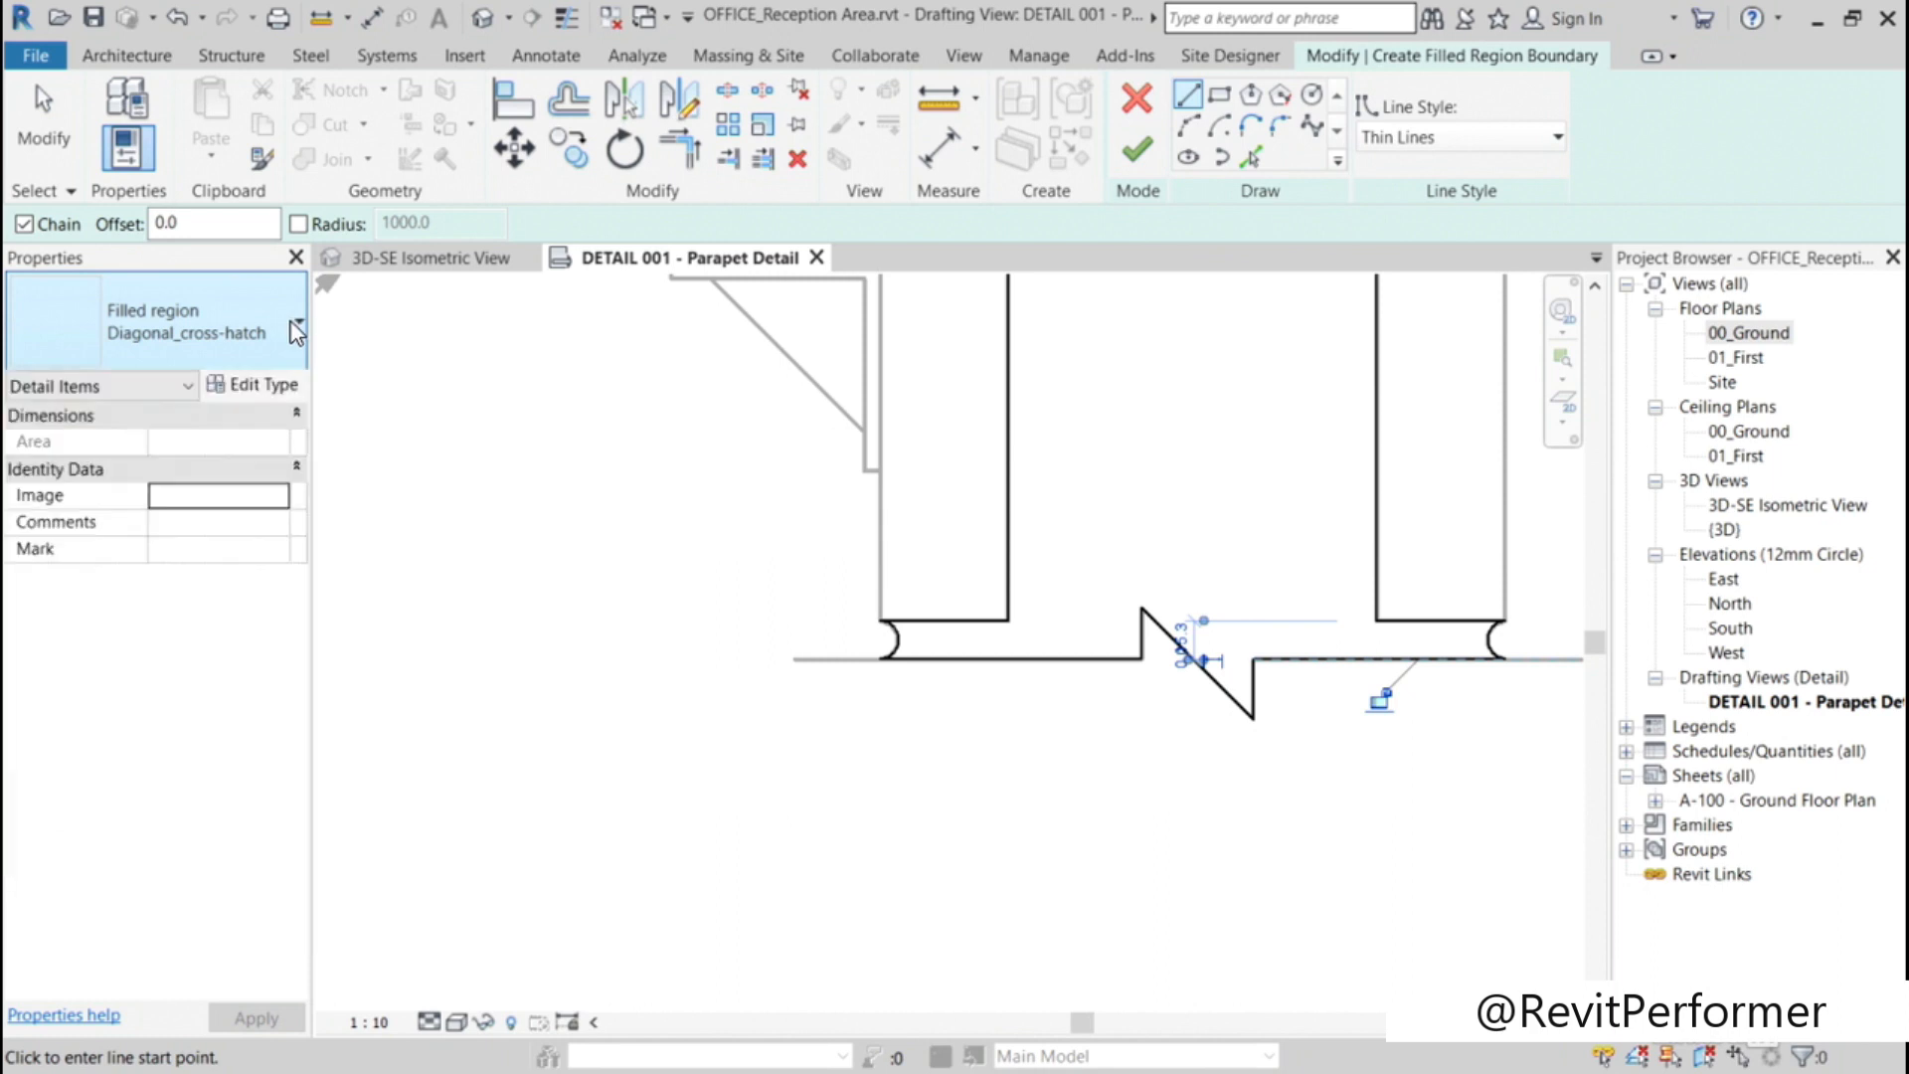
pyautogui.click(255, 383)
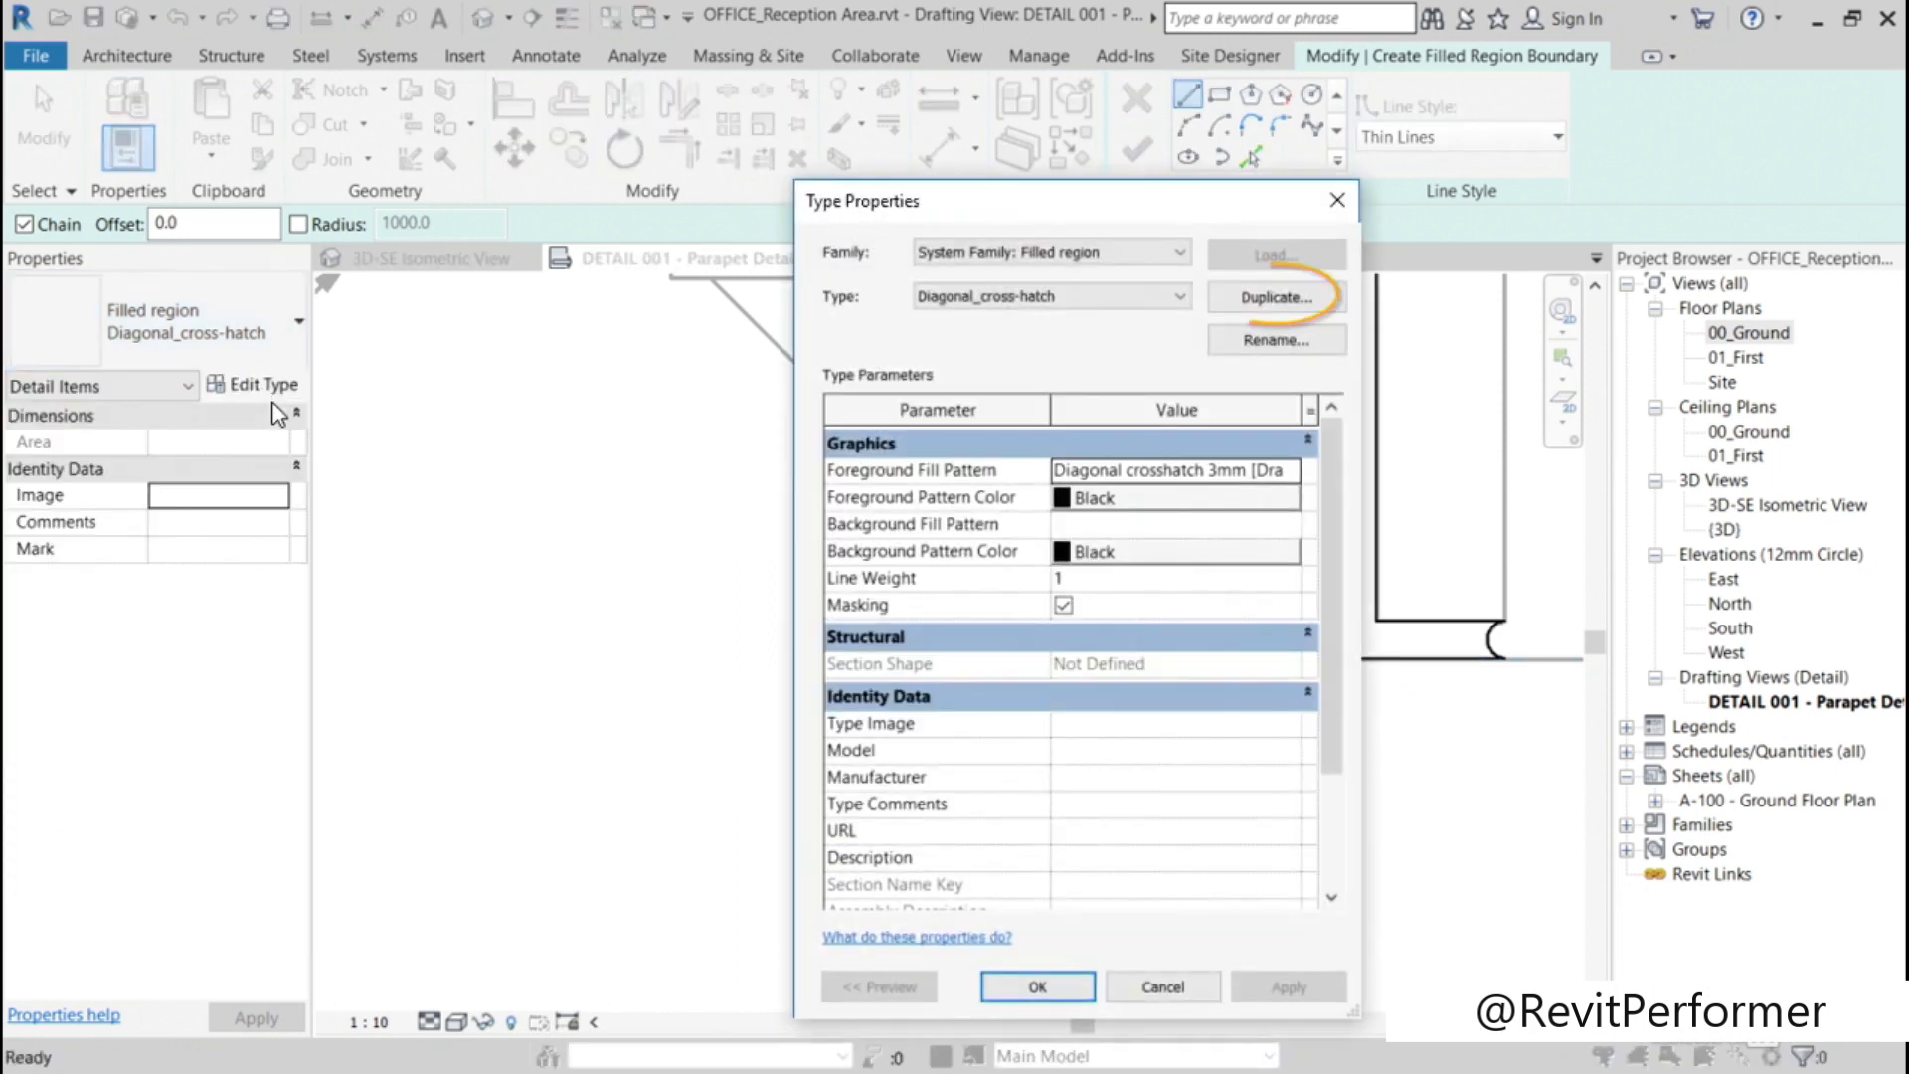
pyautogui.click(1275, 299)
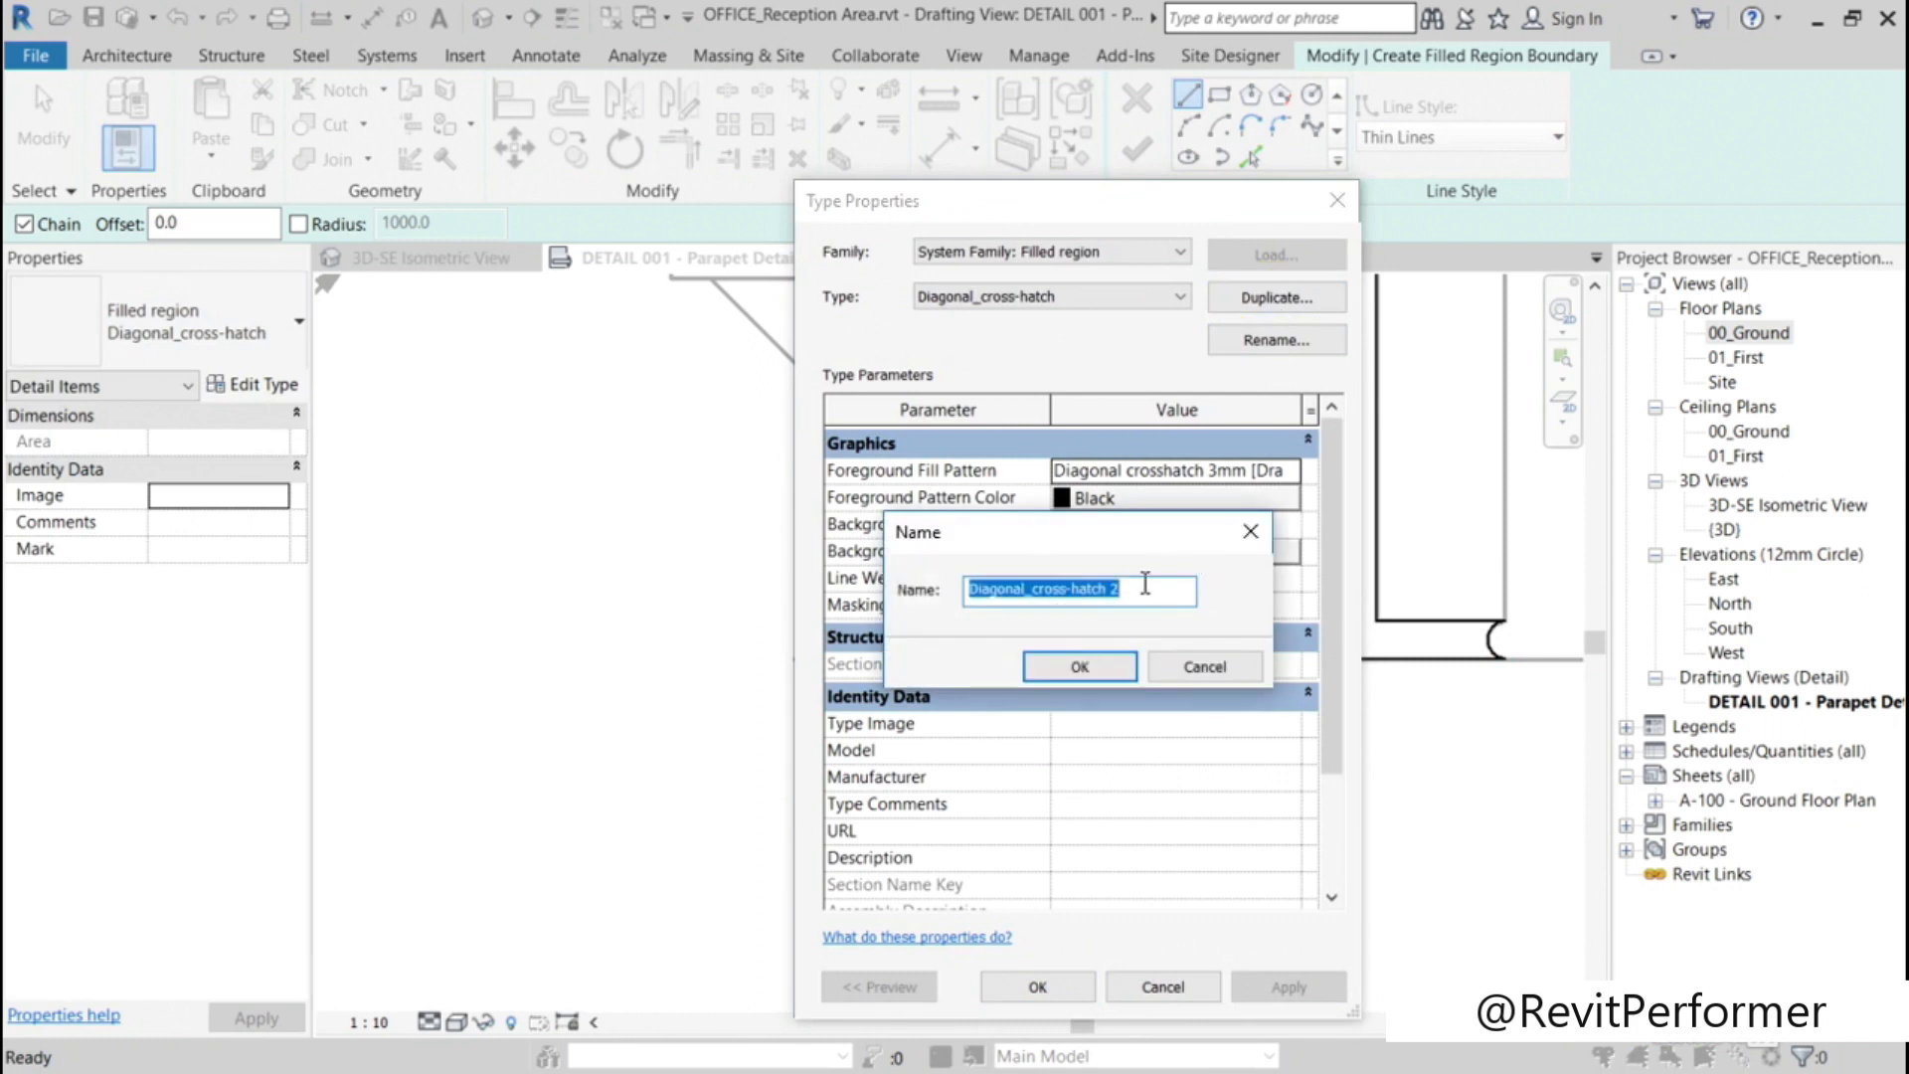
pyautogui.write('Concrete')
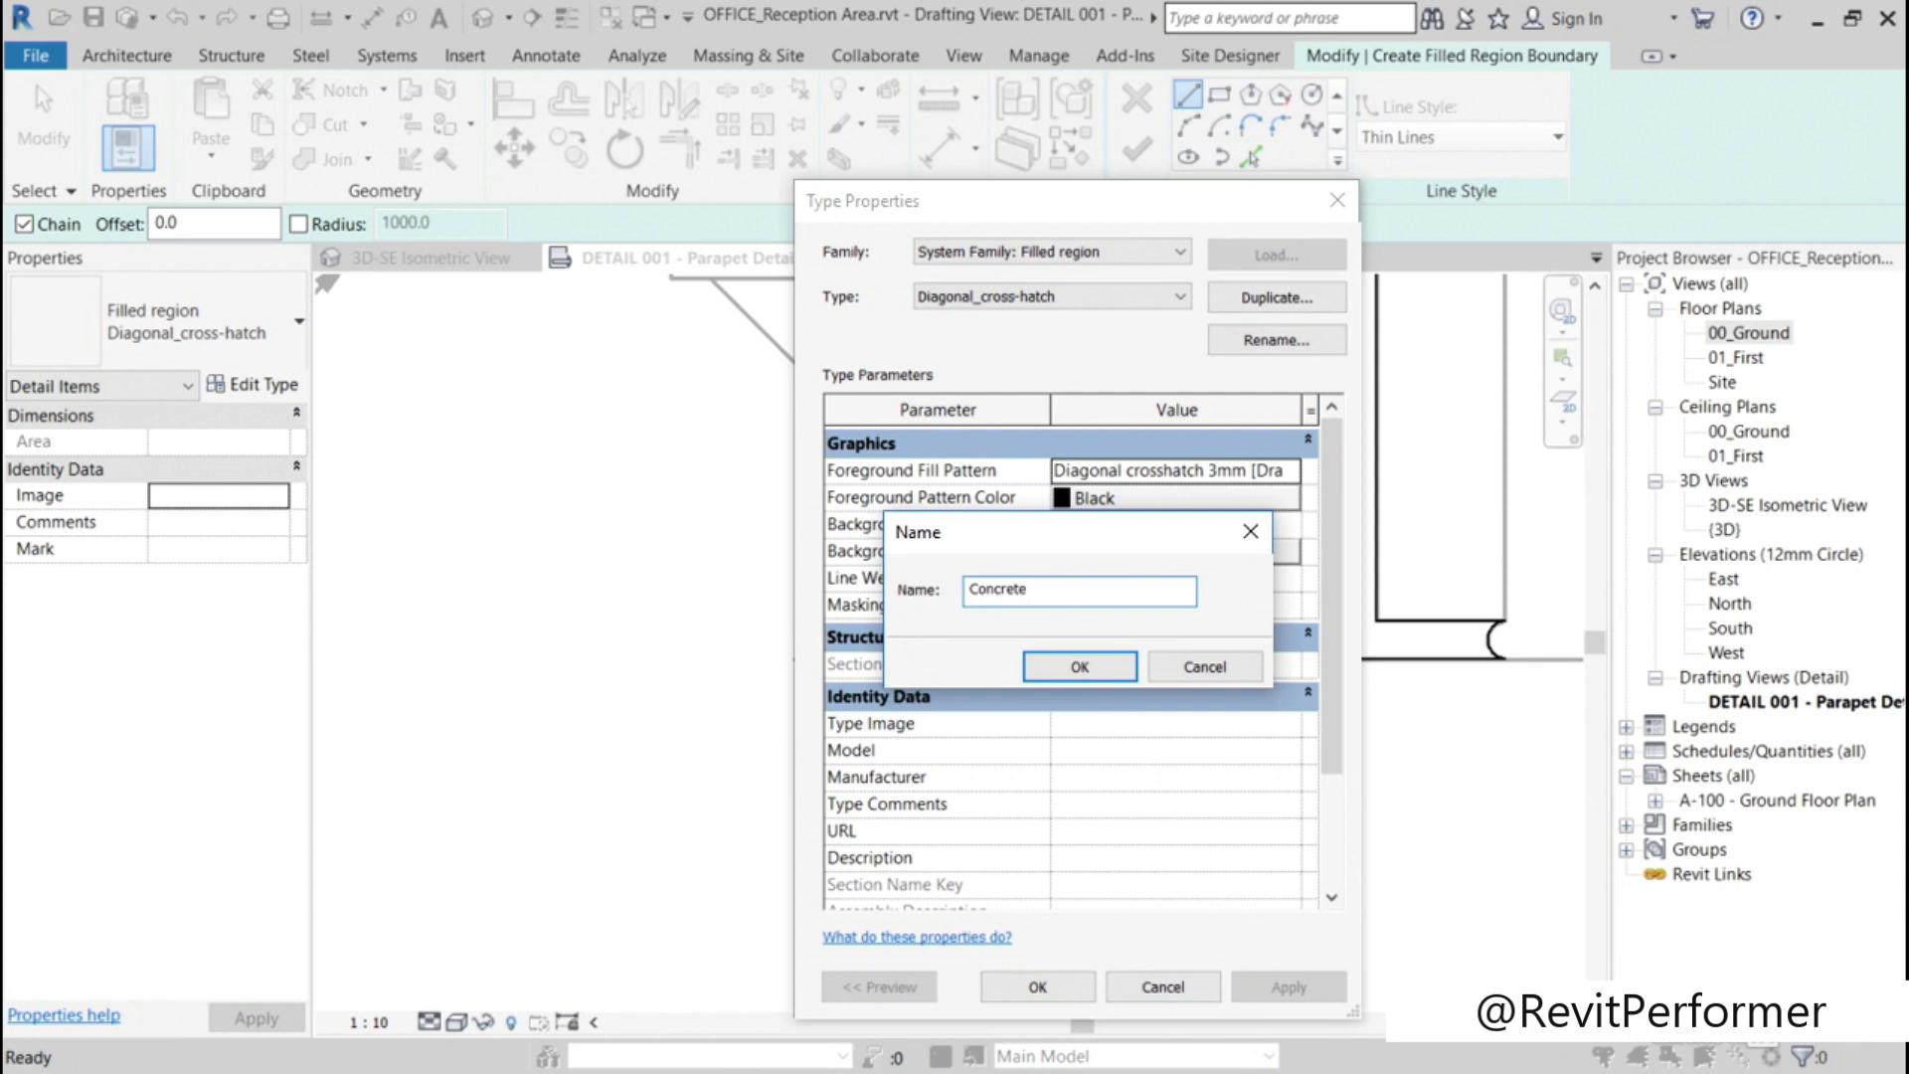
pyautogui.click(1118, 672)
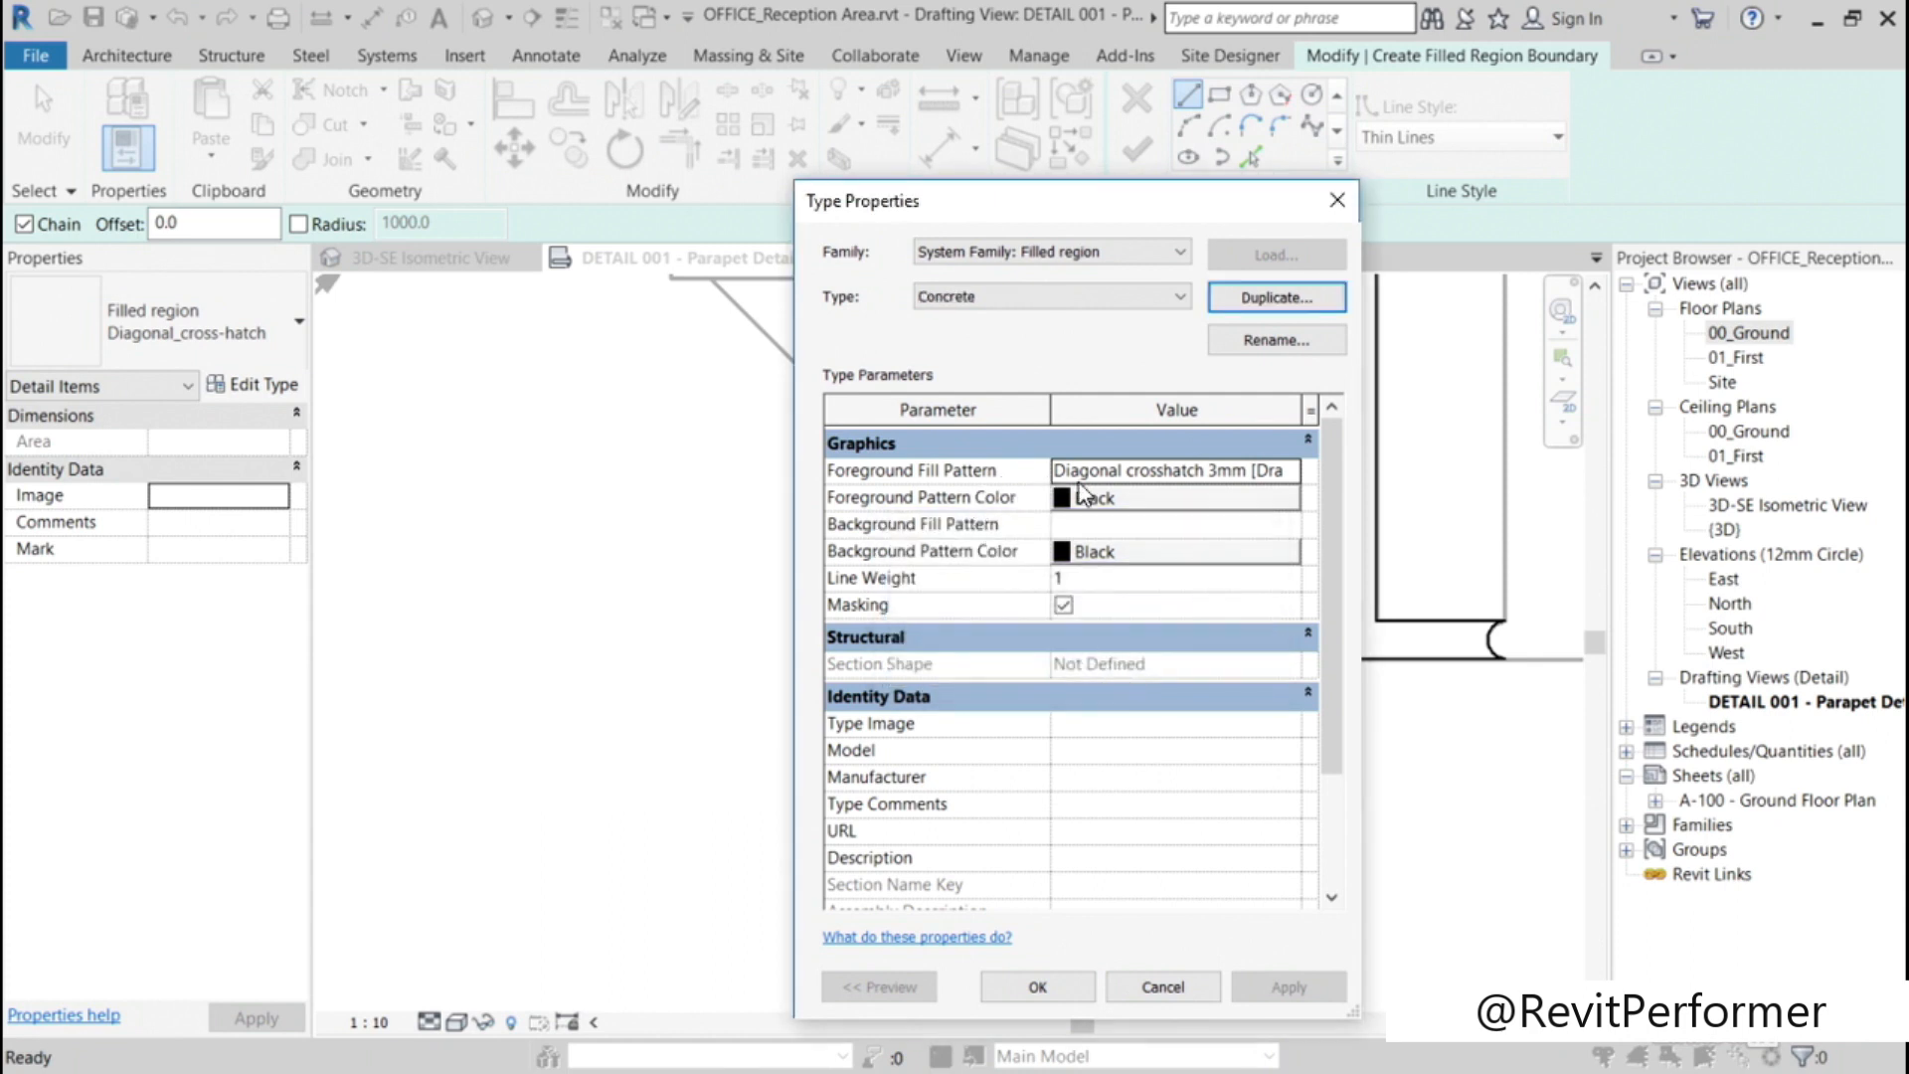
# Step: Set the Concrete type's foreground fill pattern to the Concrete drafting pattern
pyautogui.click(1197, 471)
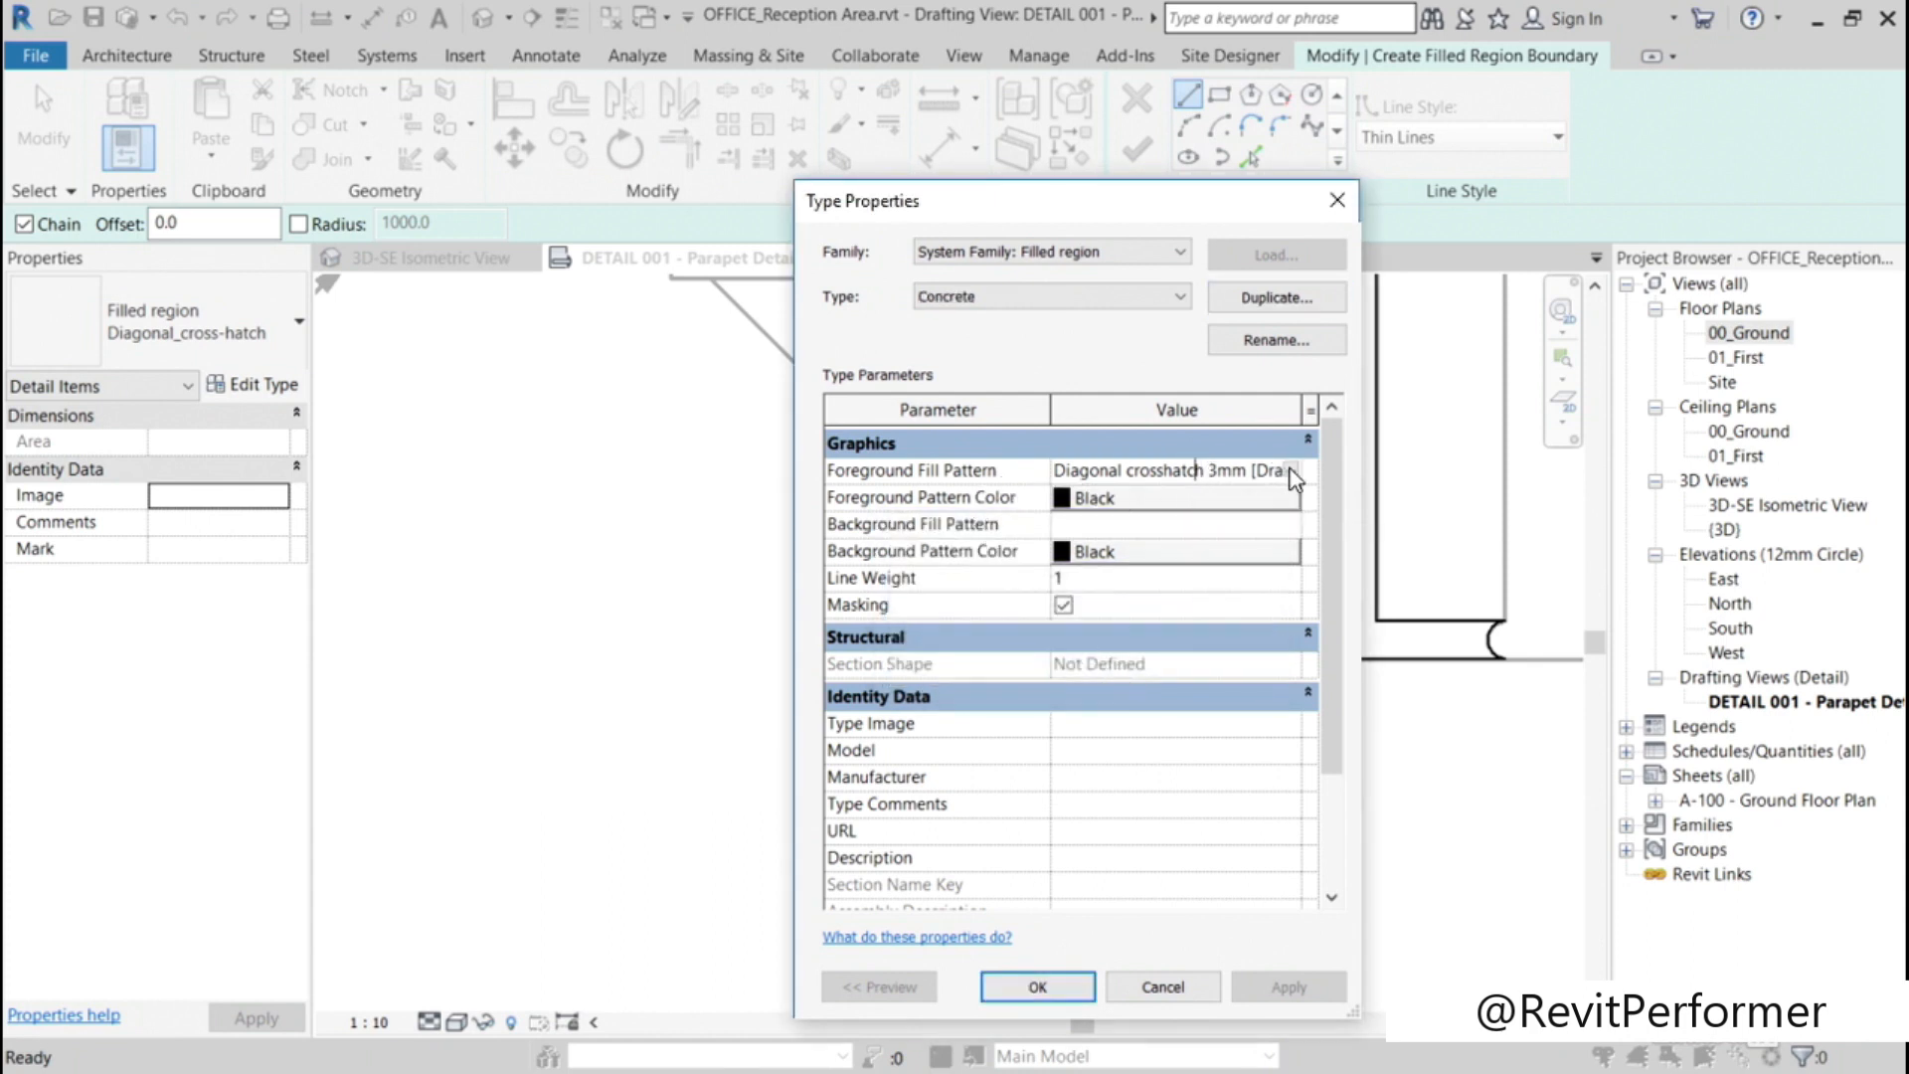
pyautogui.click(1291, 470)
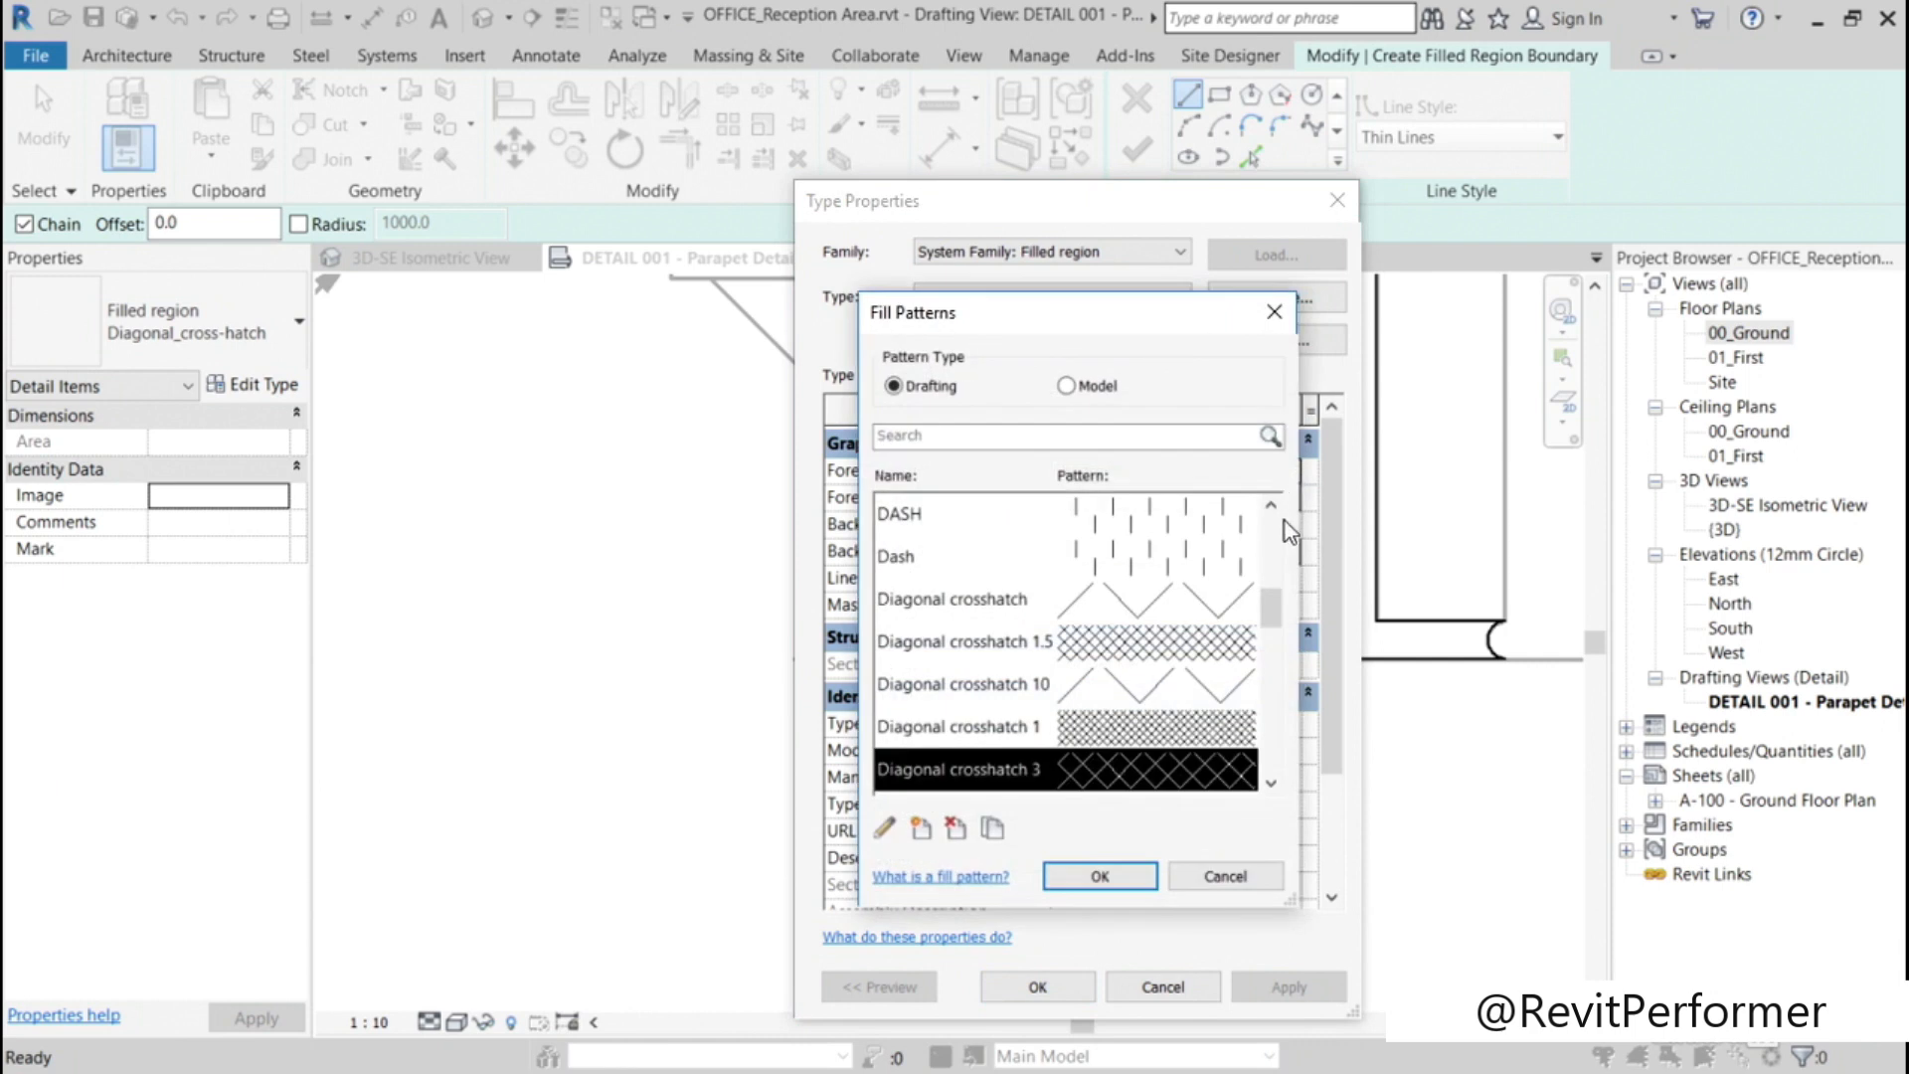
pyautogui.scroll(5, 1279, 574)
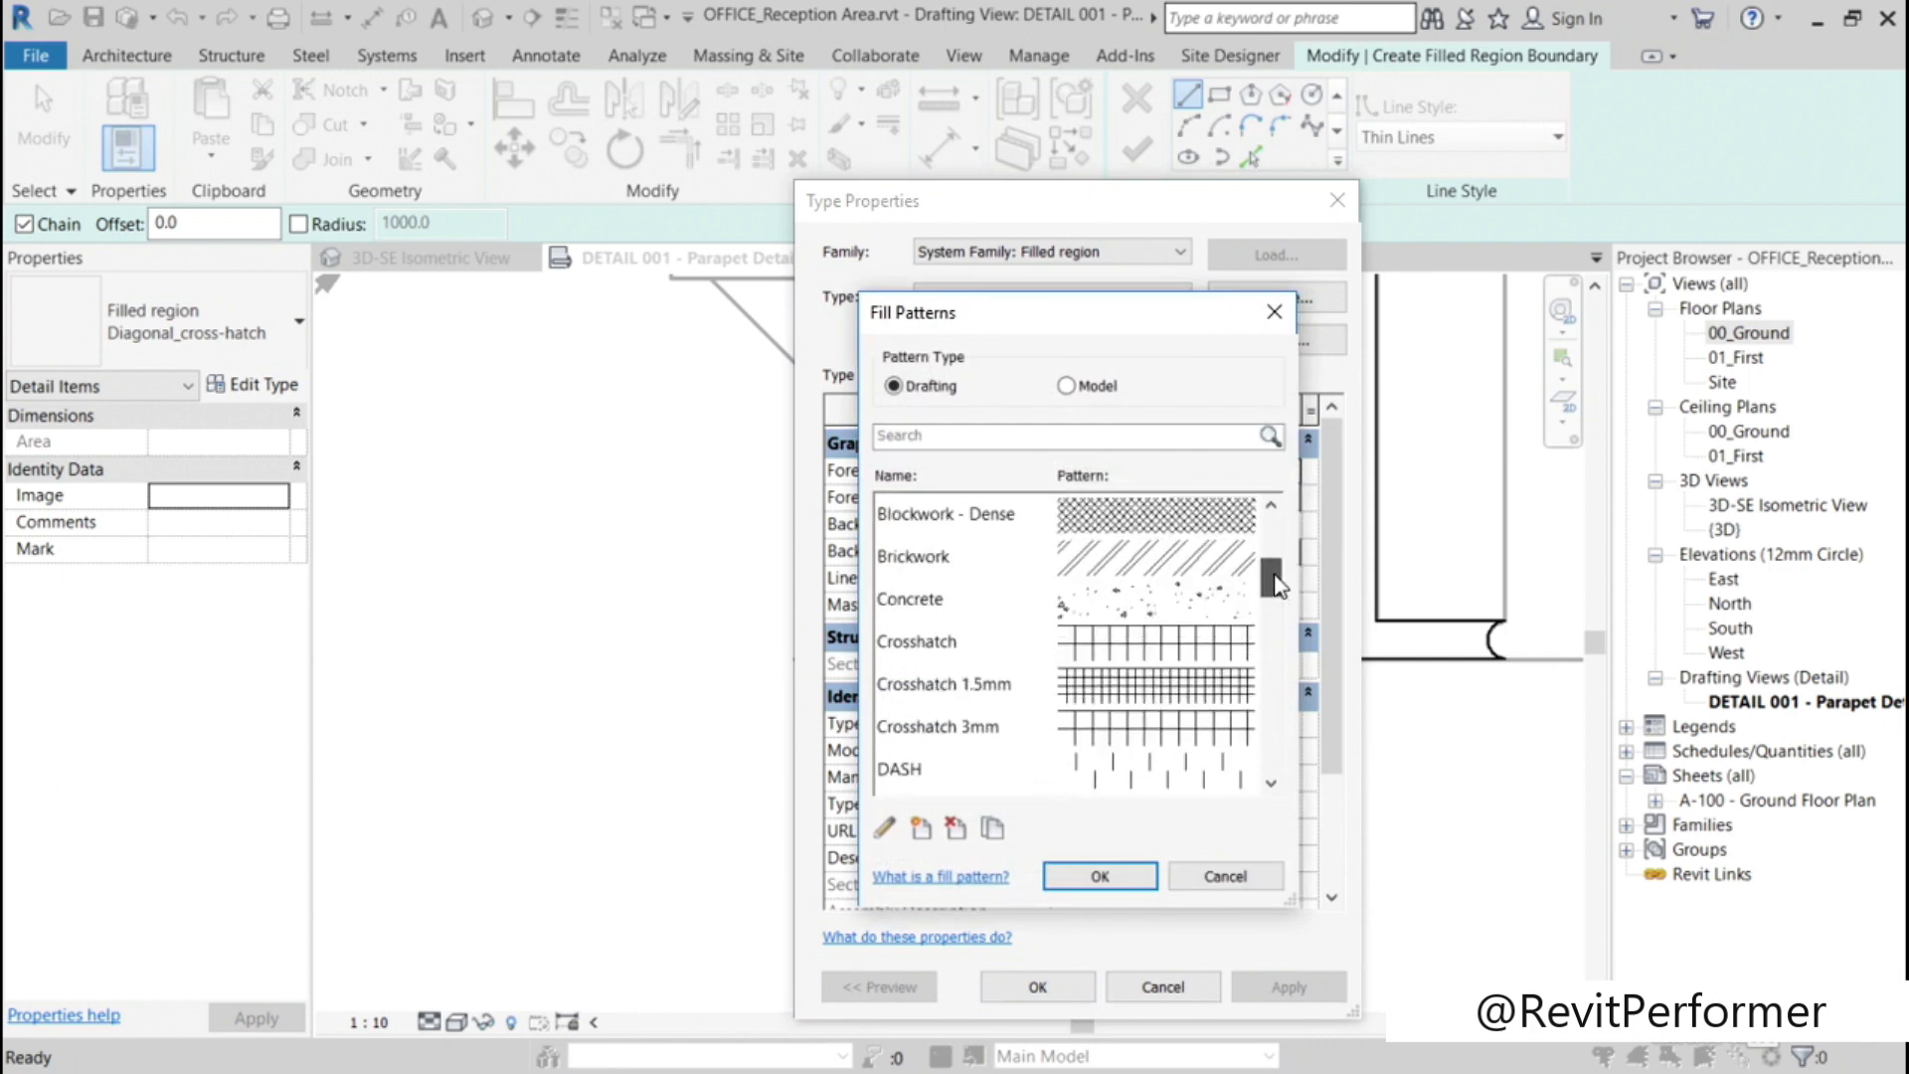
pyautogui.click(936, 603)
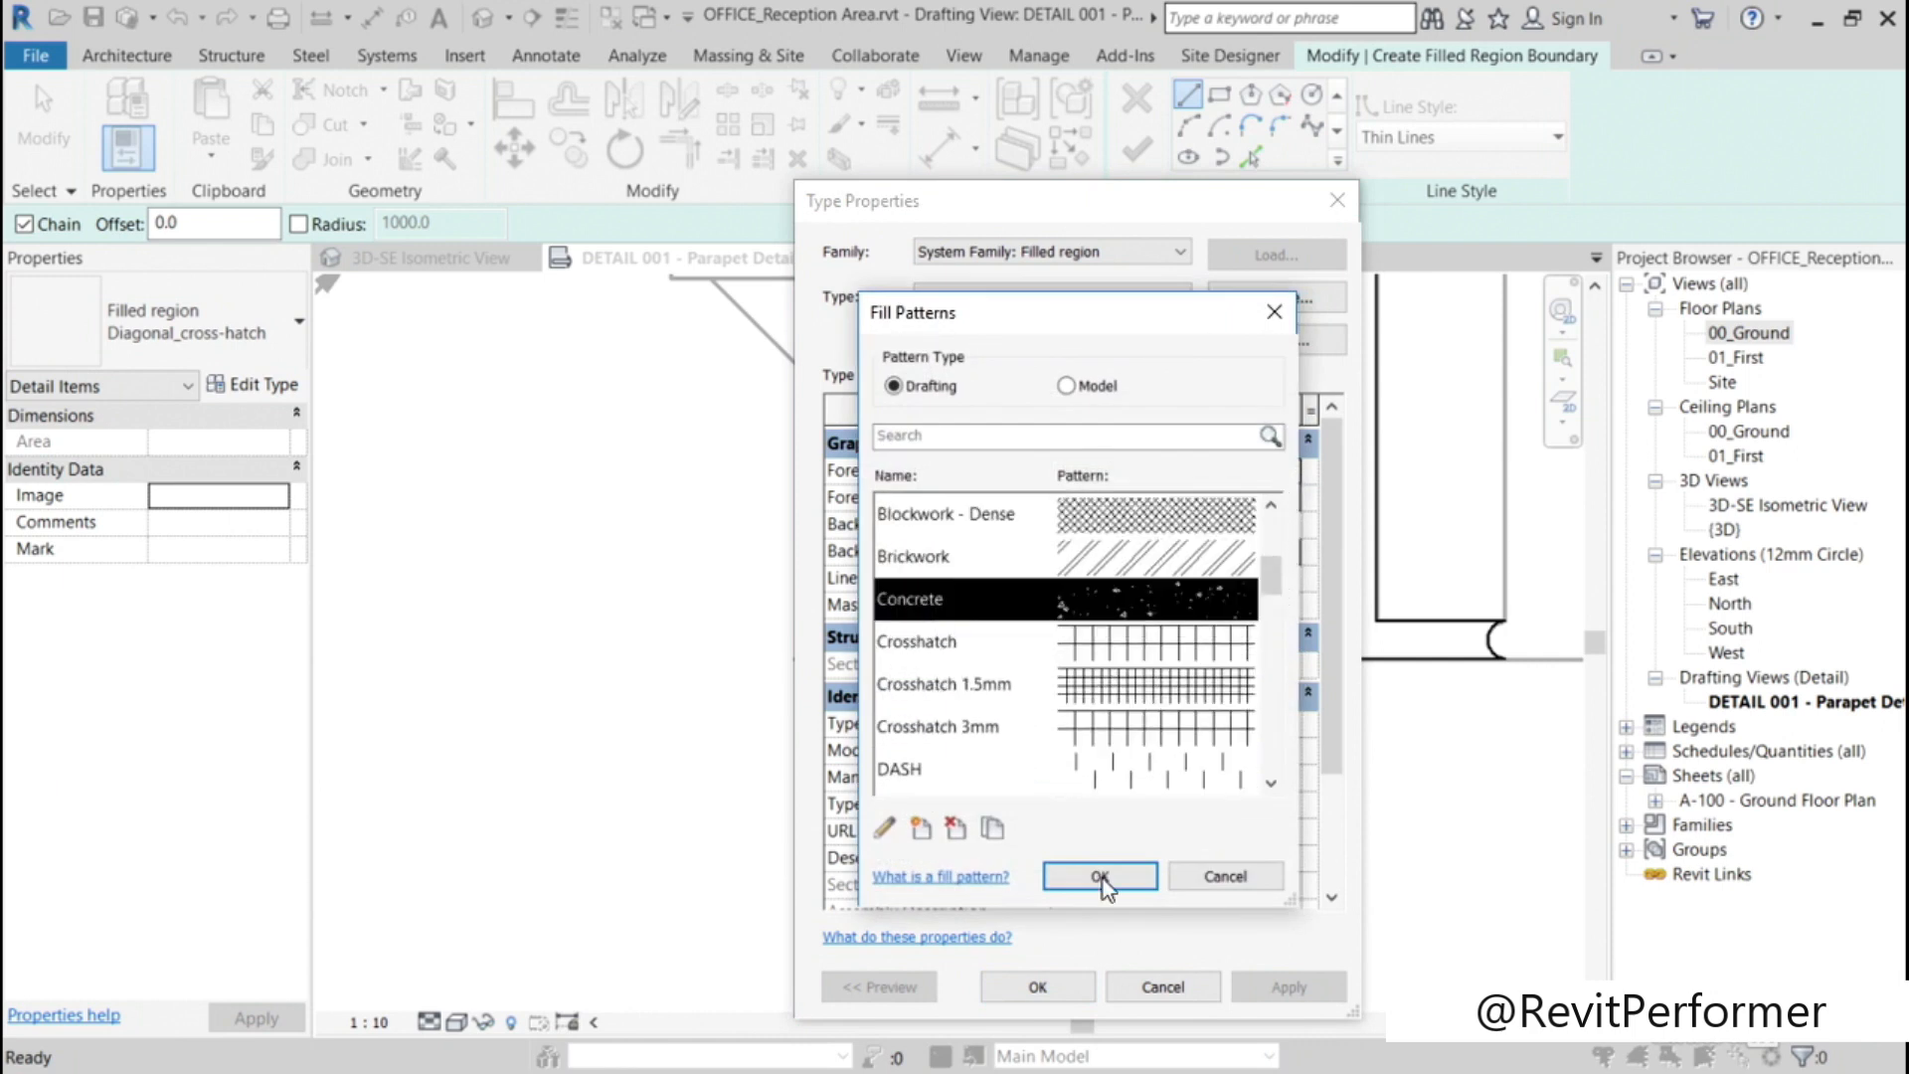
pyautogui.click(1102, 877)
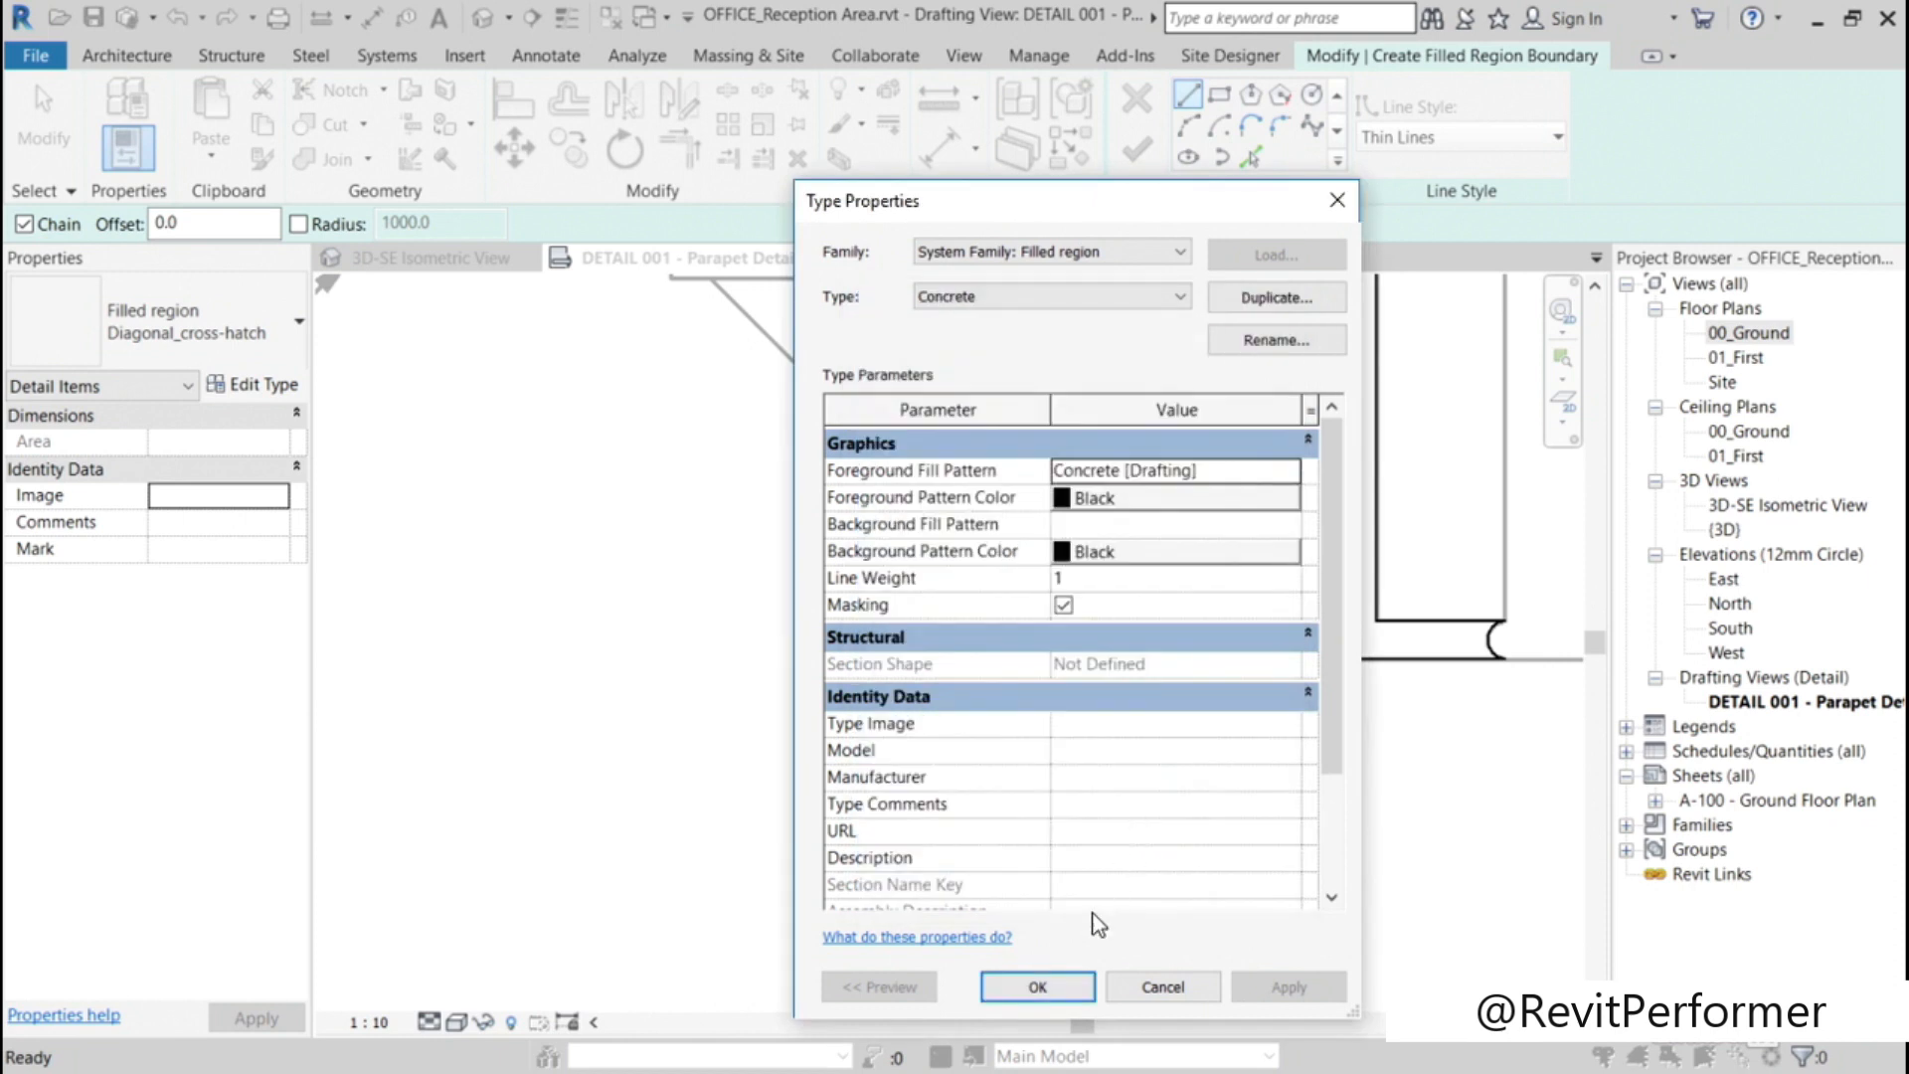
# Step: Confirm the Concrete type settings and finish the filled region sketch over the wall core
pyautogui.click(1038, 985)
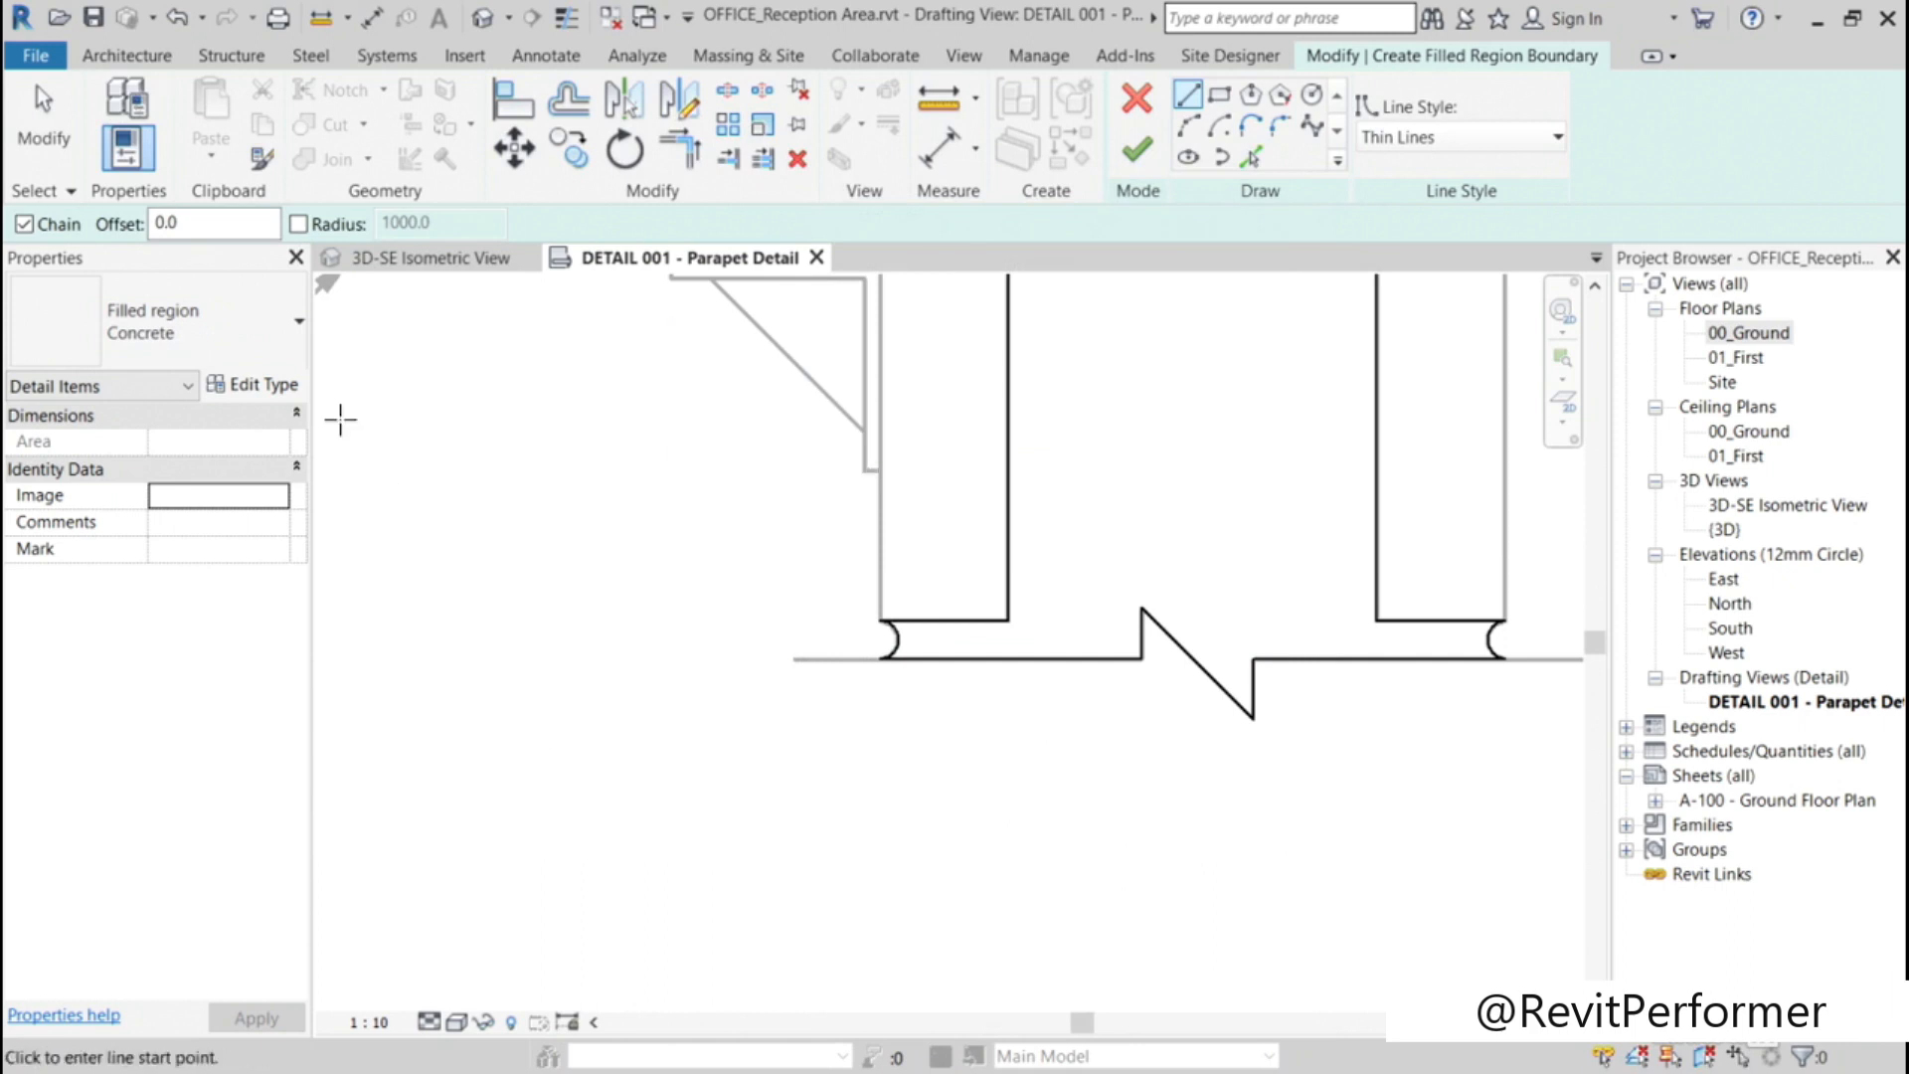
pyautogui.click(1139, 156)
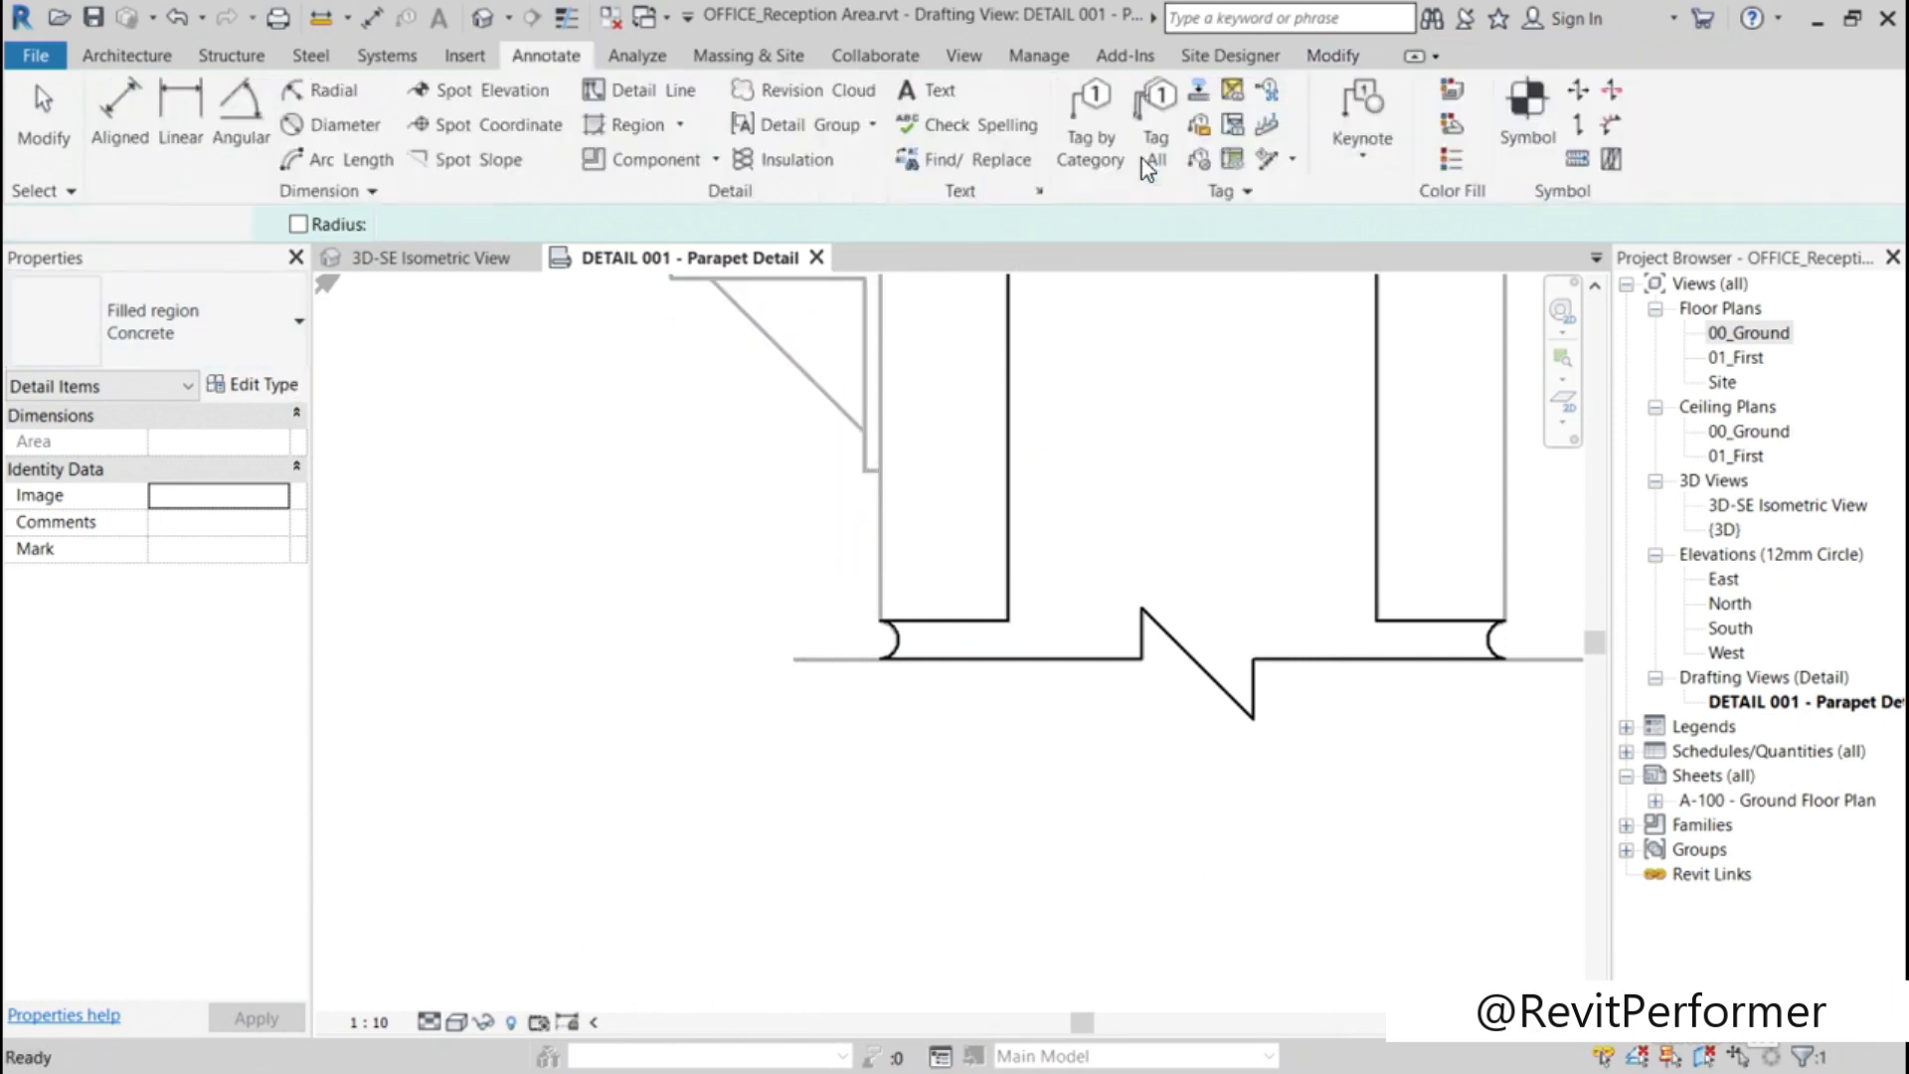
pyautogui.scroll(-3, 622, 698)
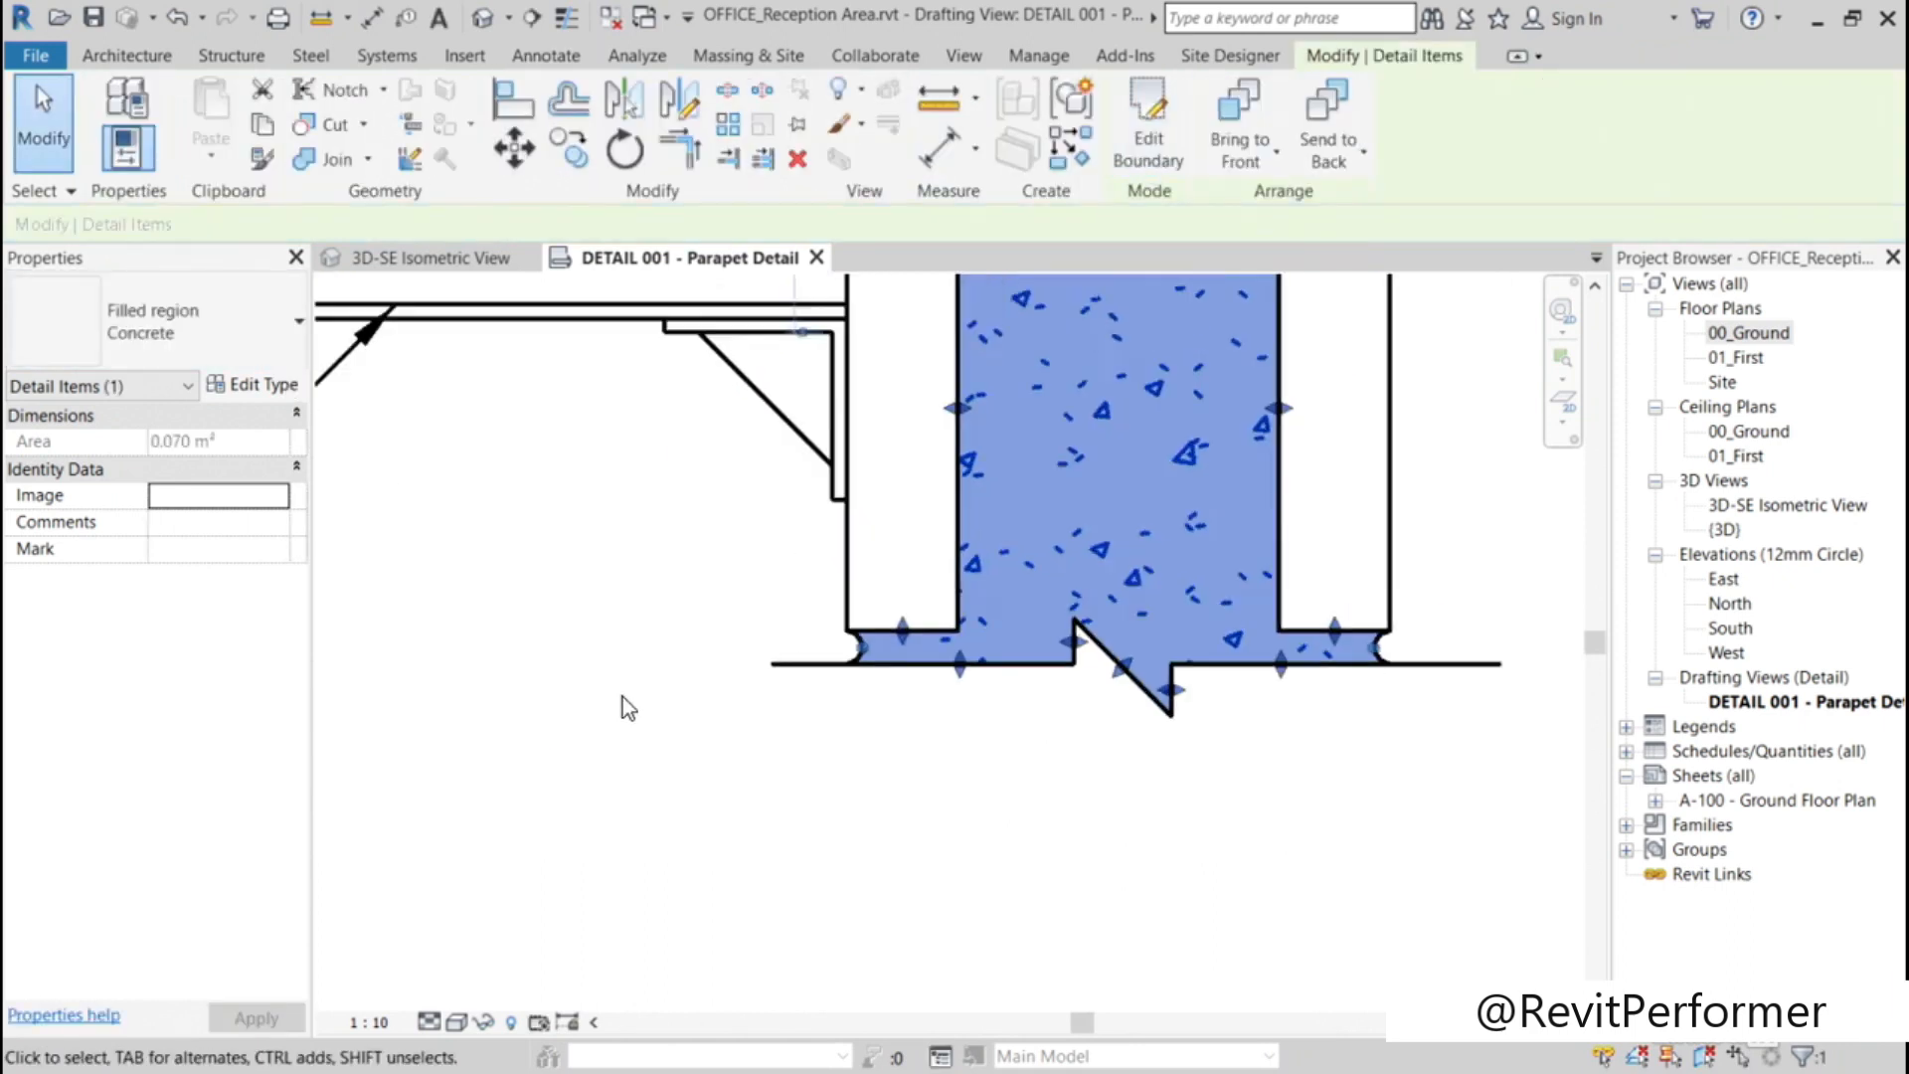
pyautogui.moveTo(1210, 533); pyautogui.dragTo(1380, 791, button='middle')
pyautogui.press('Escape')
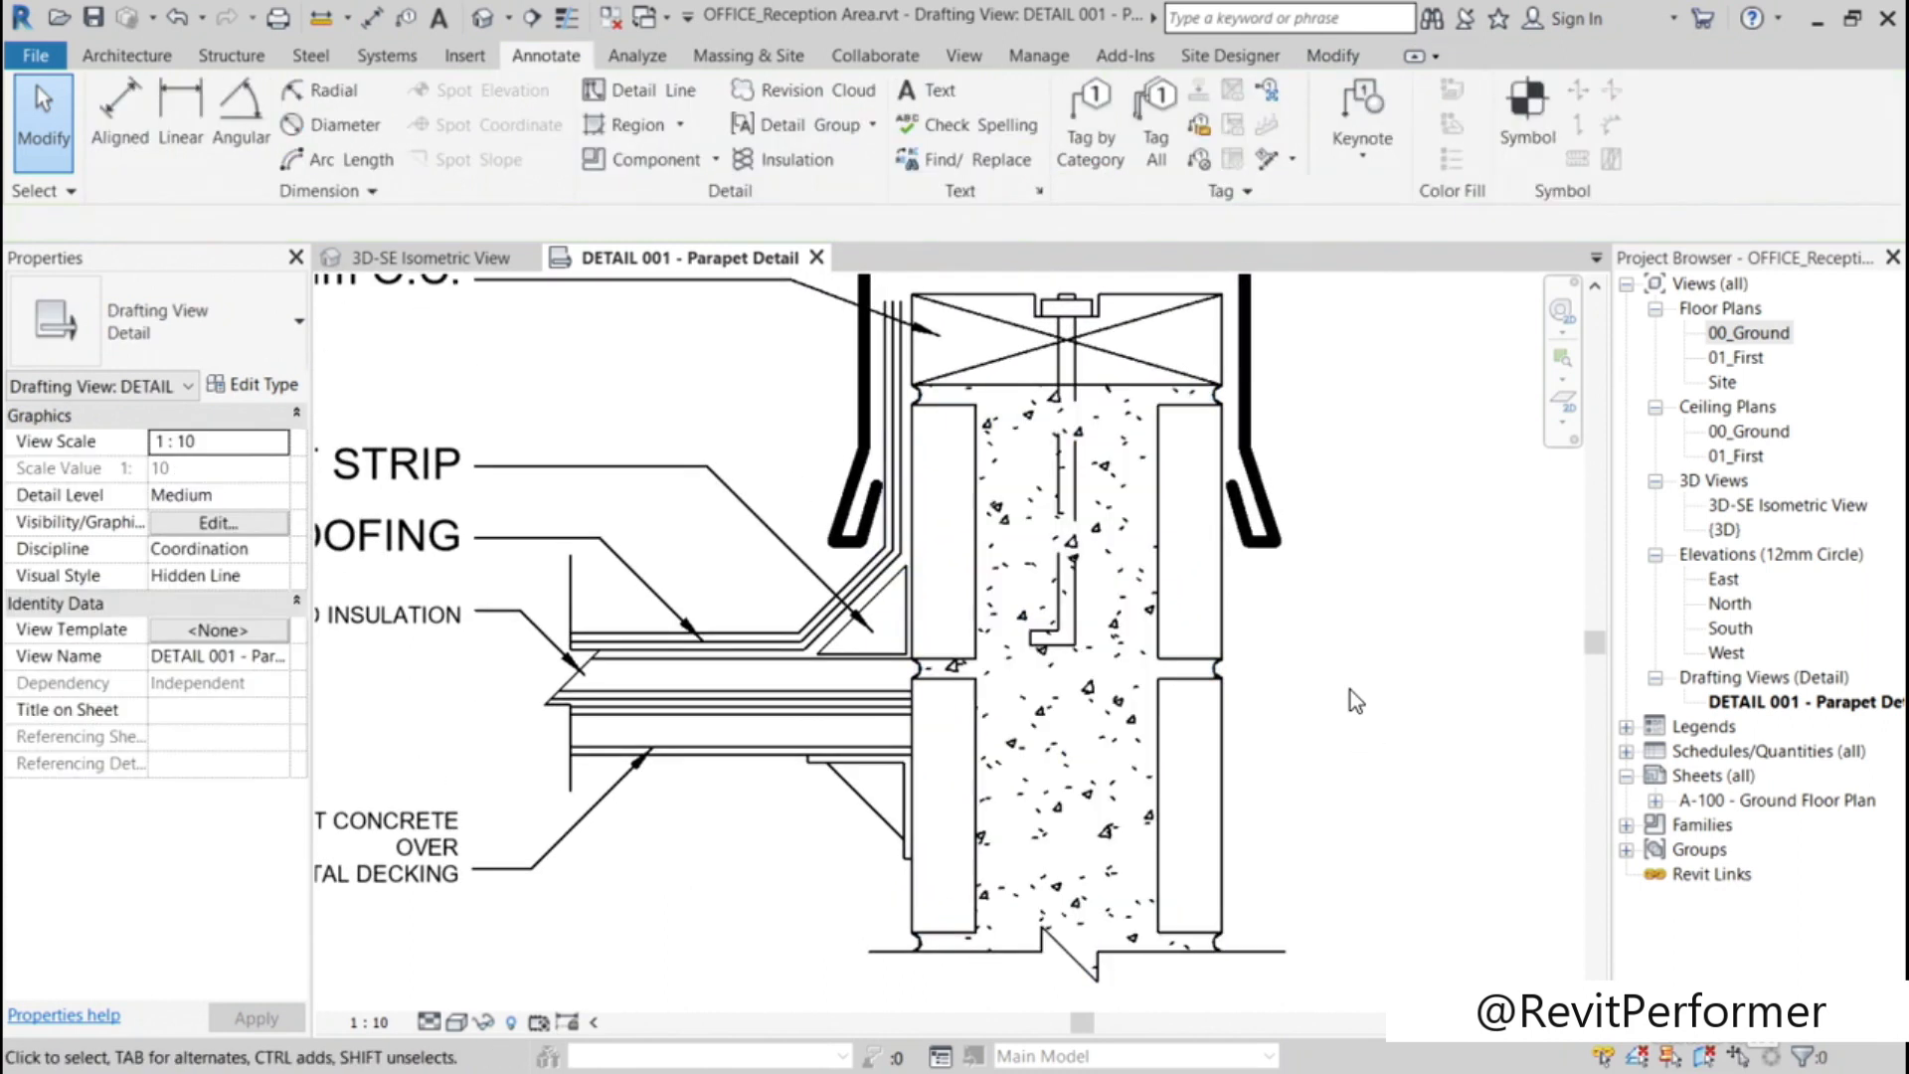
# Step: Change all six text notes of the parapet detail to the 2.5mm Arial text type
pyautogui.scroll(-2, 1346, 648)
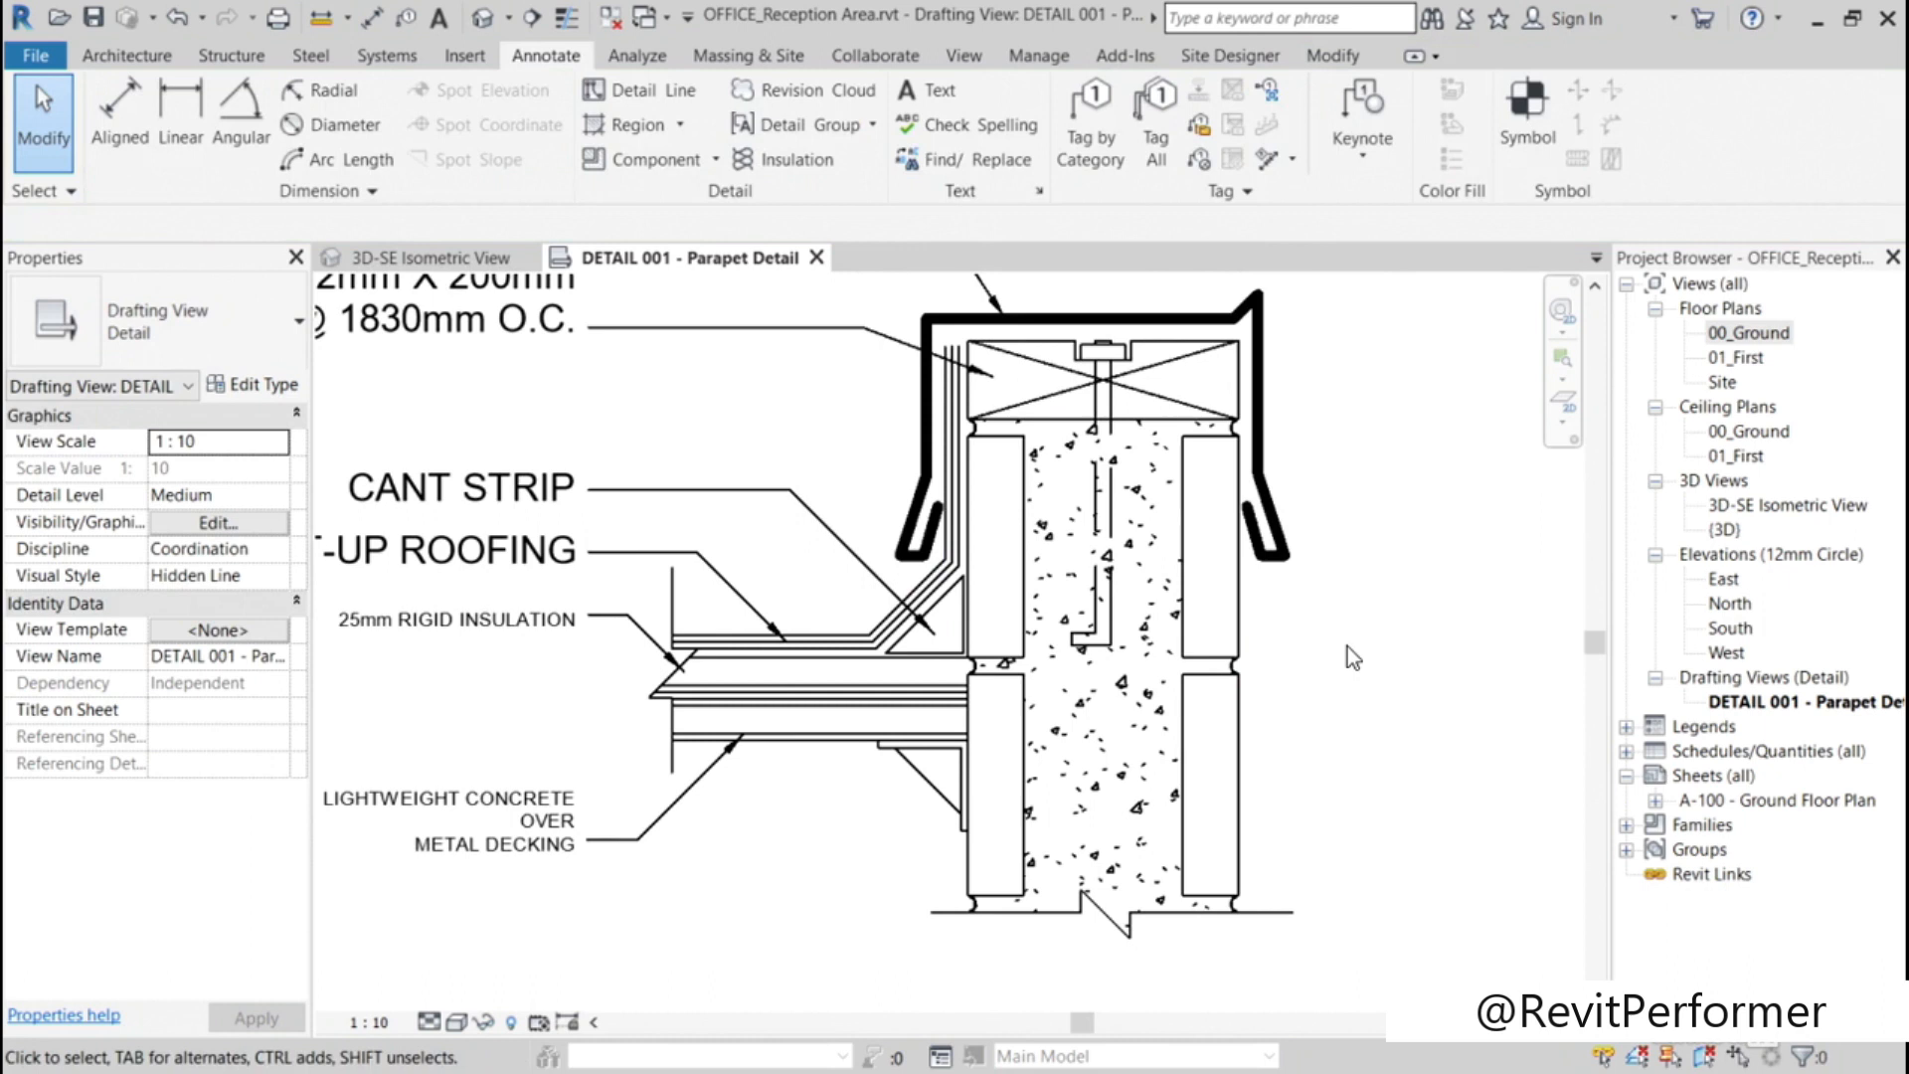
pyautogui.scroll(-1, 1392, 617)
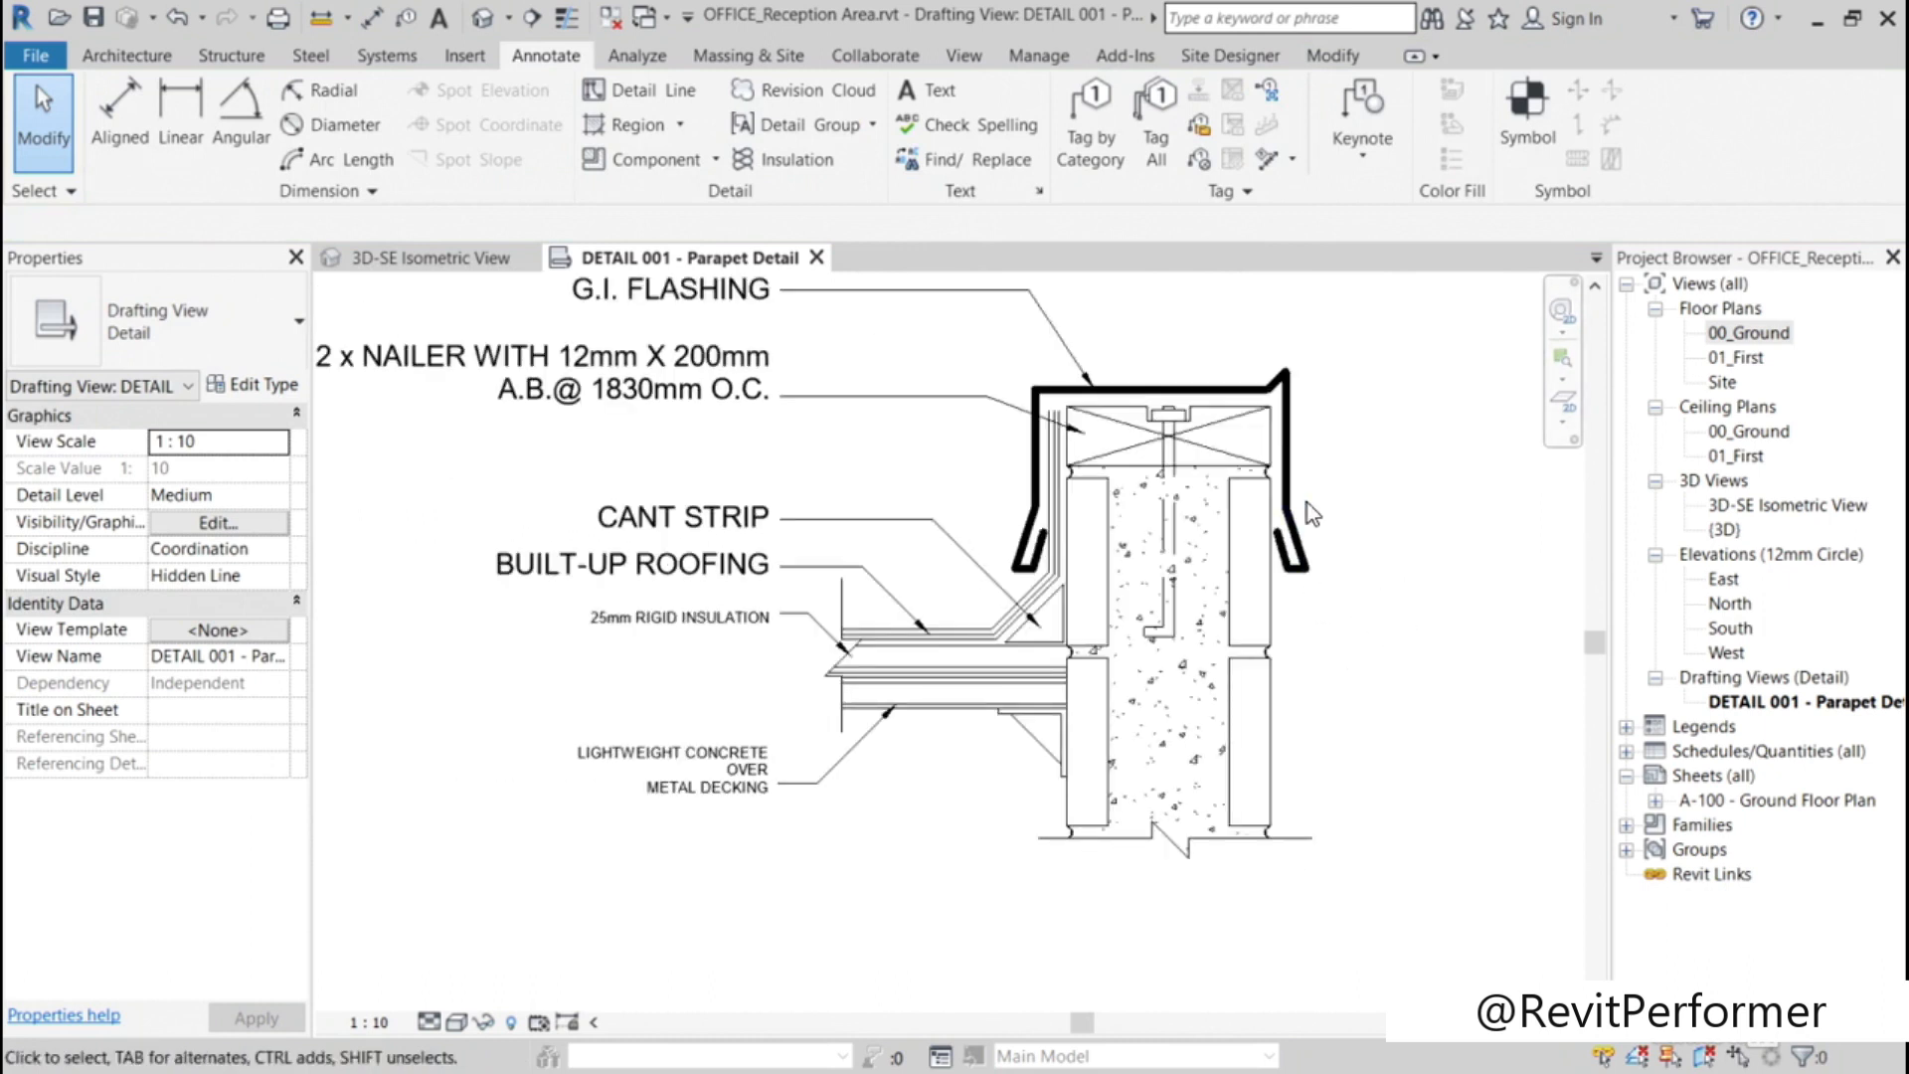
pyautogui.scroll(-1, 1436, 601)
pyautogui.moveTo(1436, 577)
pyautogui.mouseDown(button='middle')
pyautogui.moveTo(1449, 554)
pyautogui.moveTo(1429, 606)
pyautogui.moveTo(1447, 595)
pyautogui.mouseUp(button='middle')
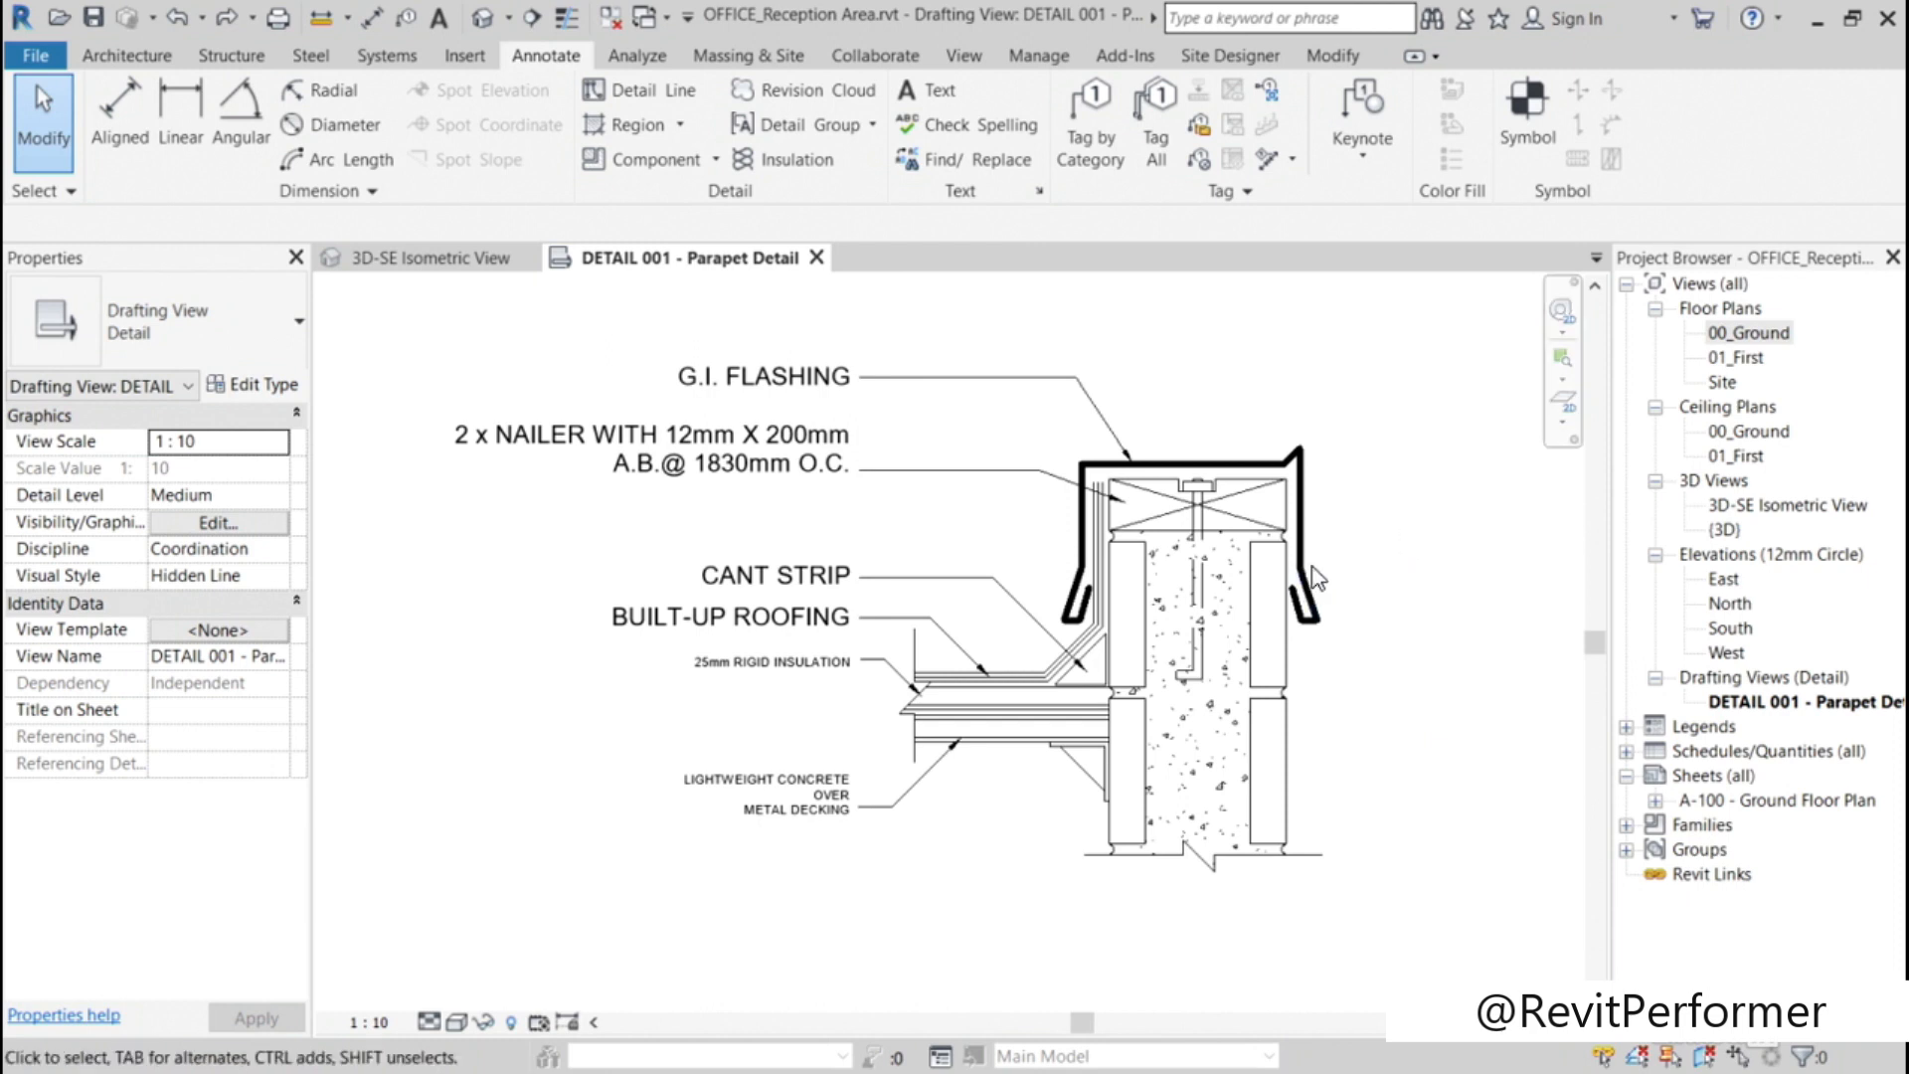
pyautogui.moveTo(802, 905); pyautogui.dragTo(456, 350)
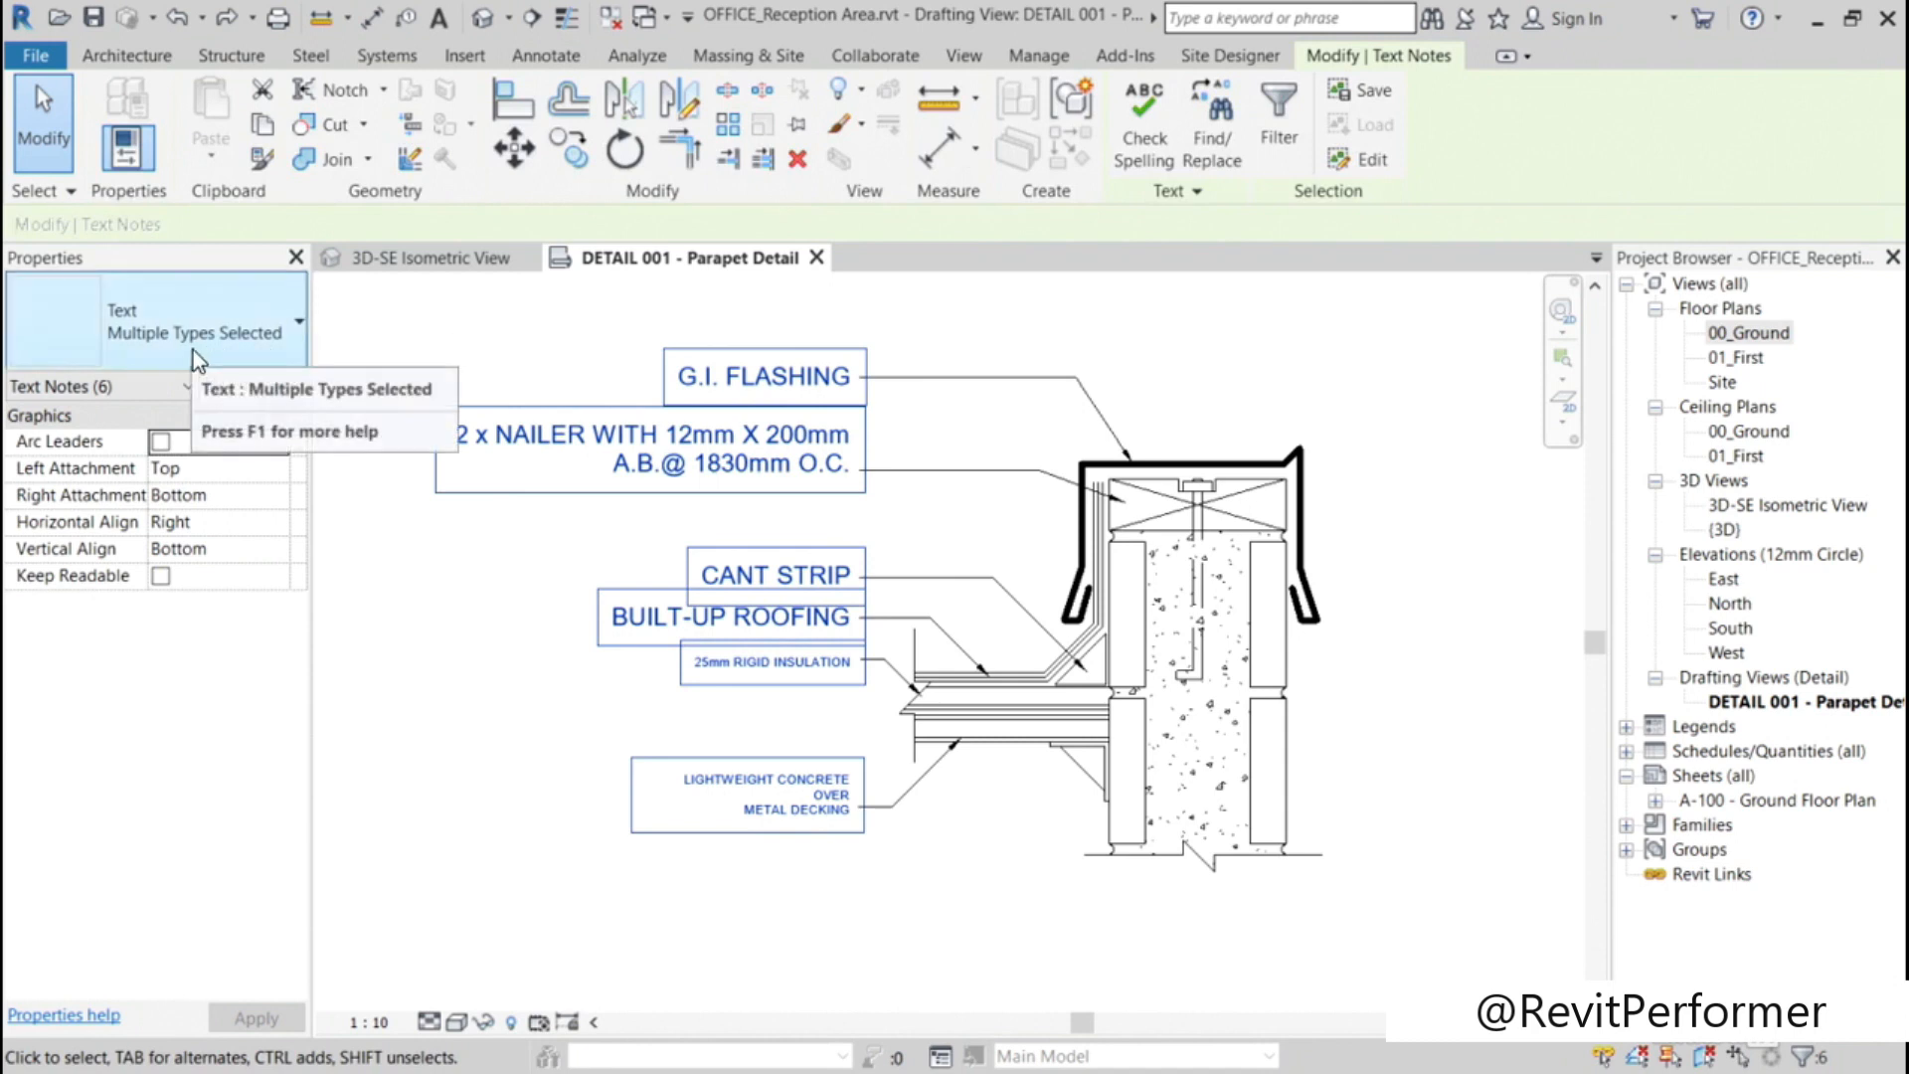
pyautogui.click(299, 328)
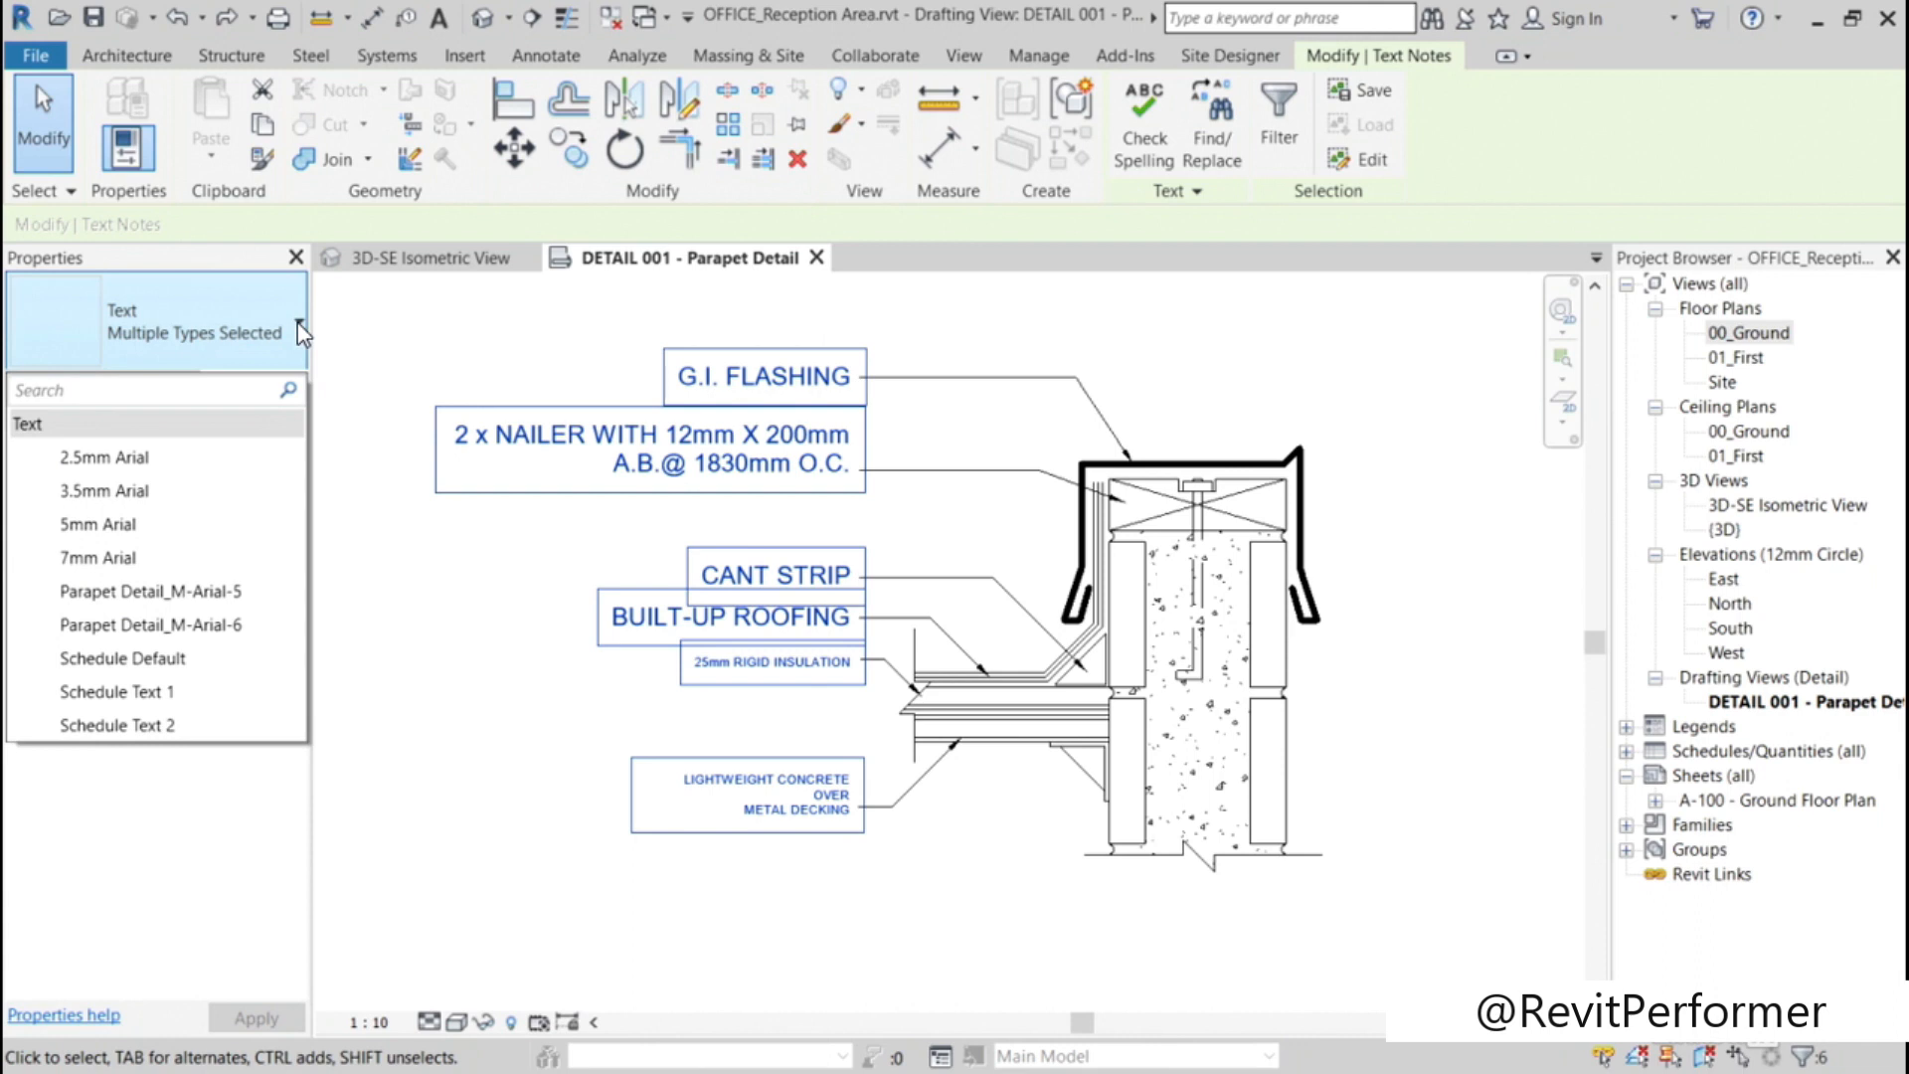
pyautogui.click(149, 461)
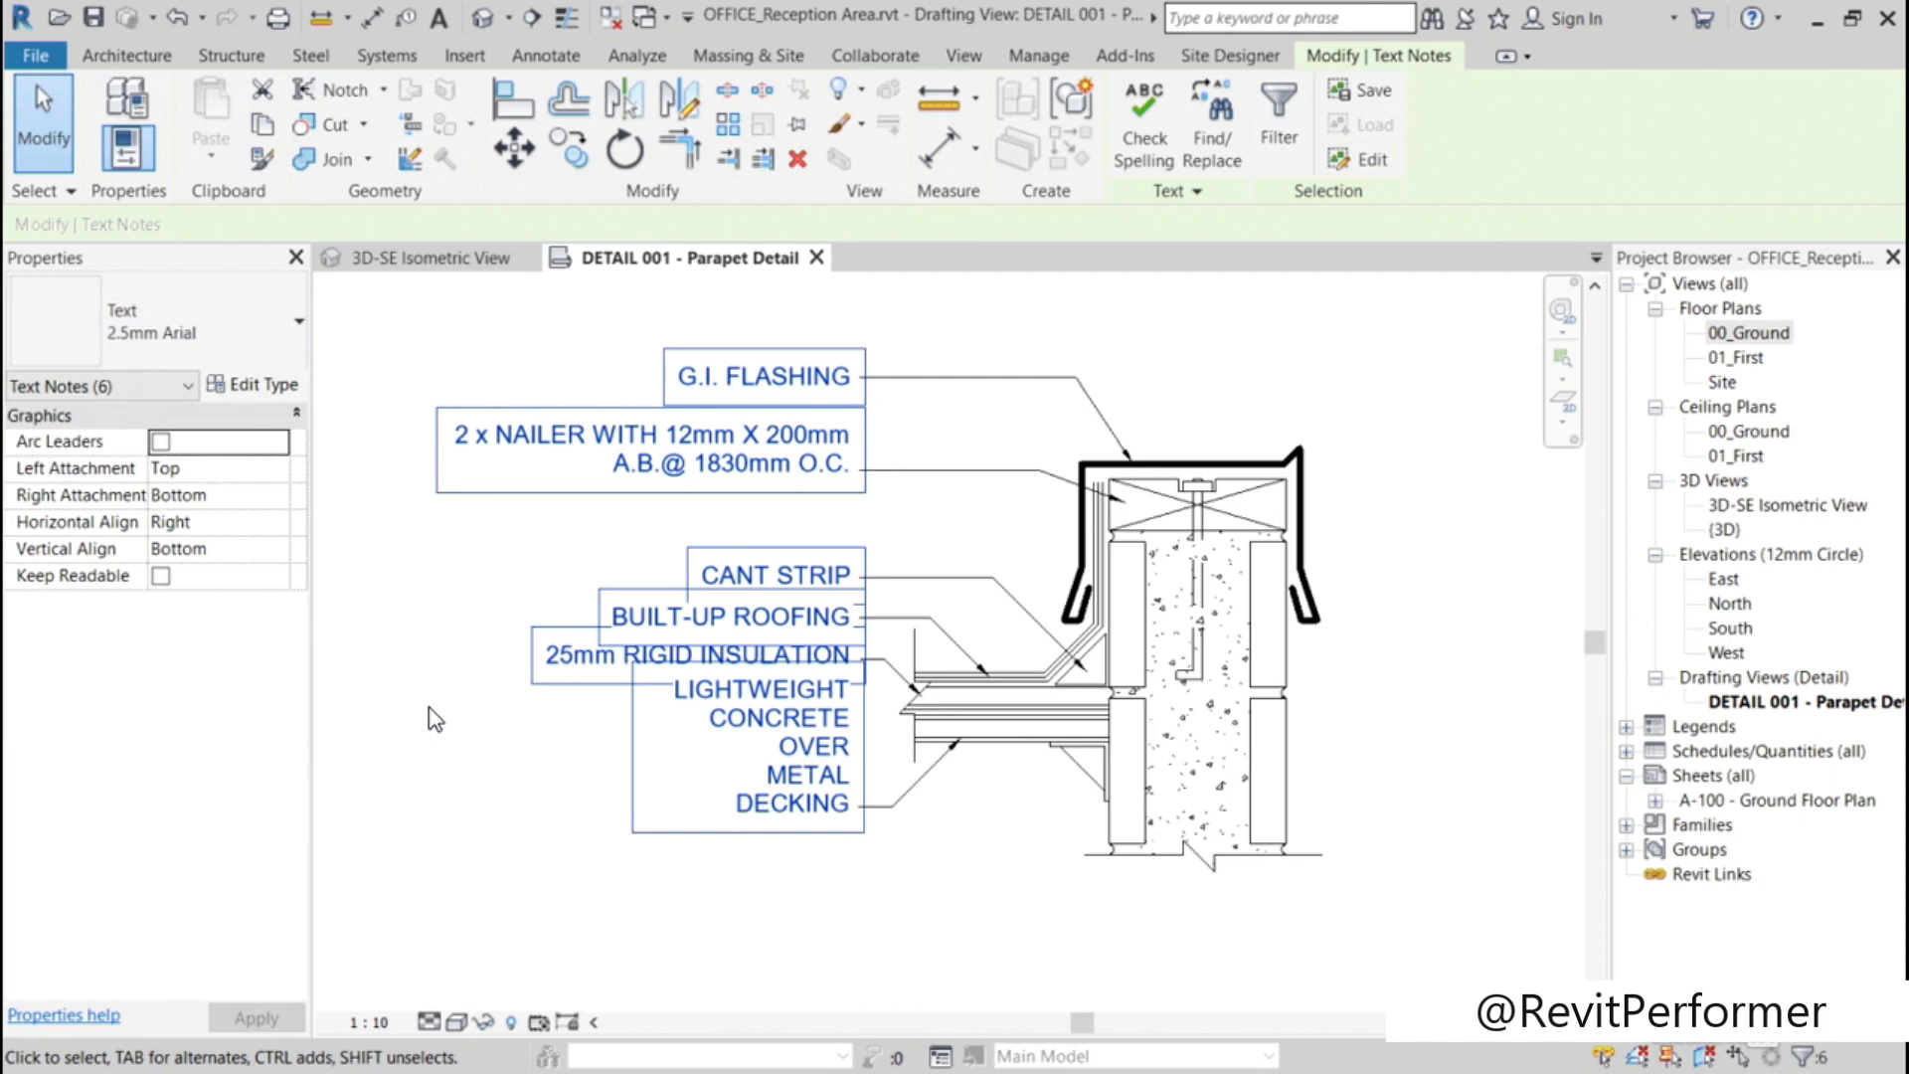
pyautogui.press('Escape')
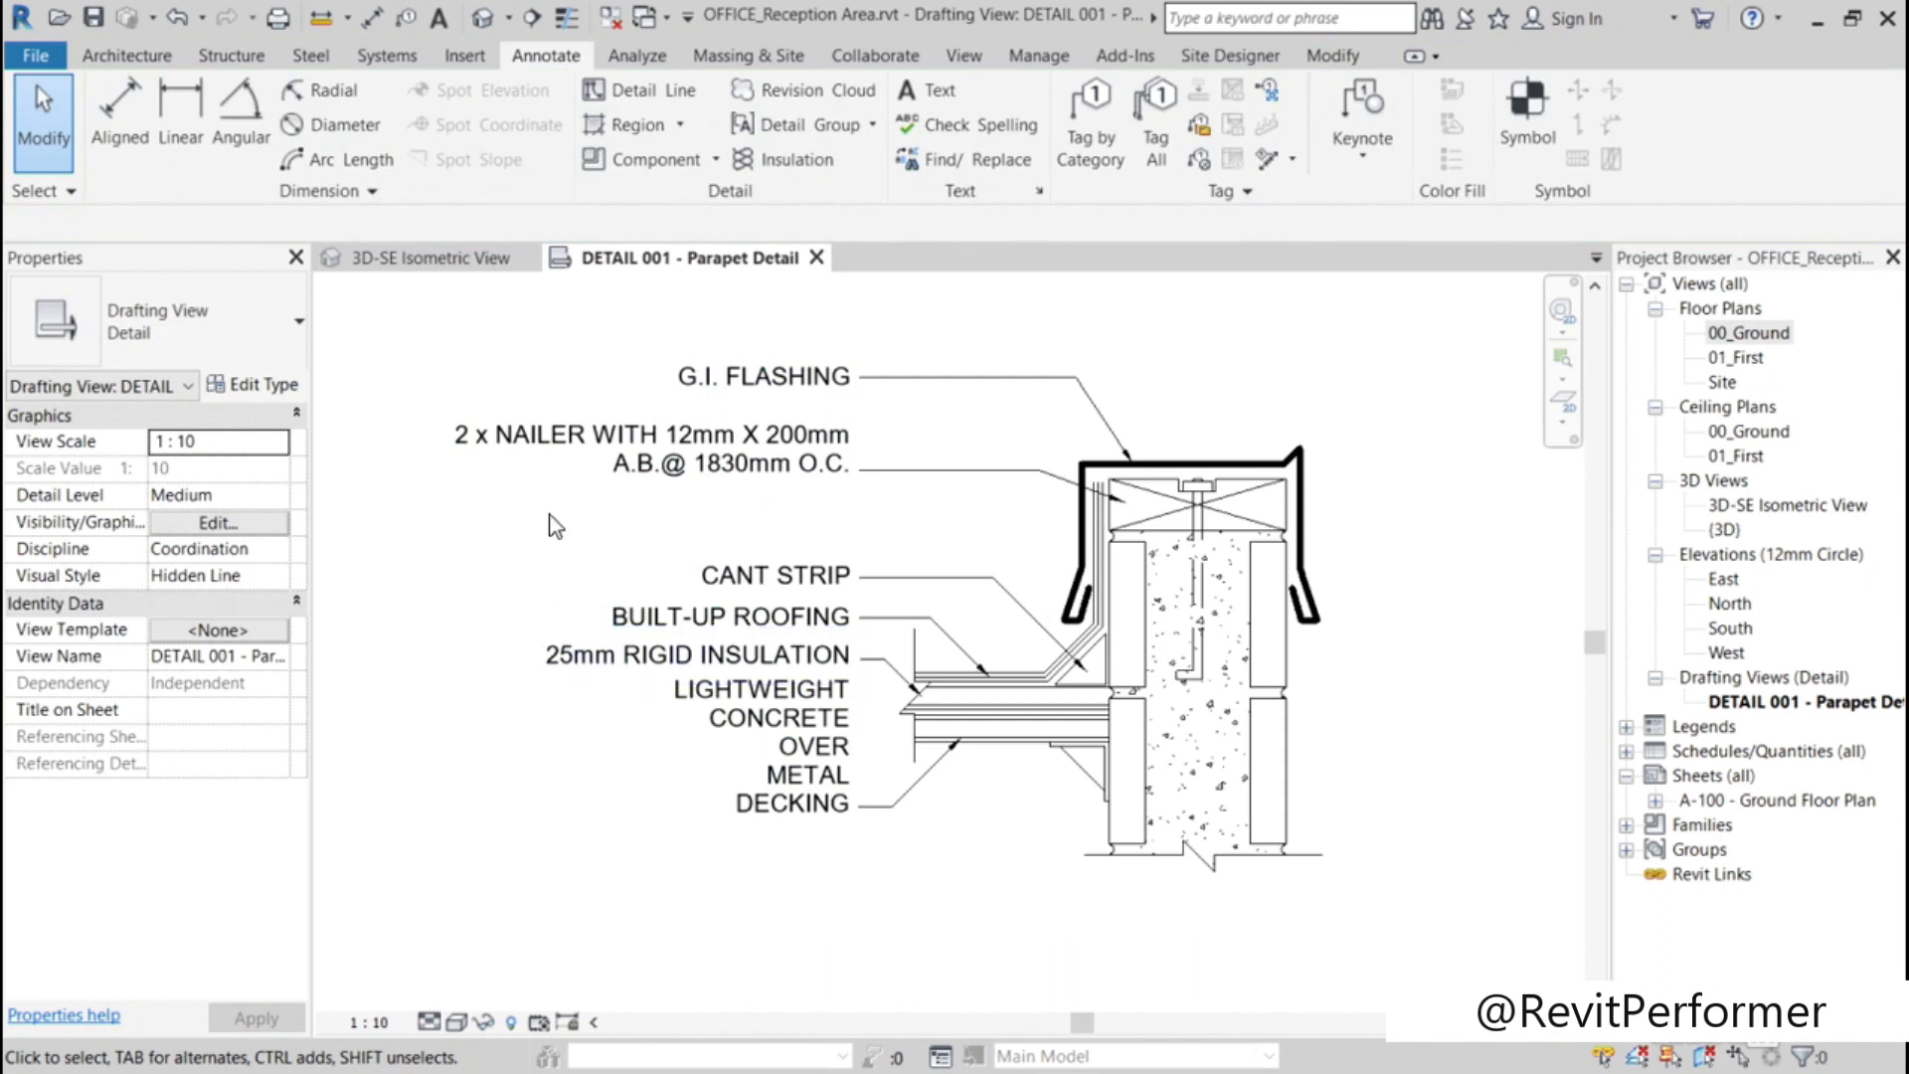
# Step: Widen the 2 x NAILER note's text box to the left and re-enter the line break before "A.B.@ 1830mm O.C."
pyautogui.click(746, 467)
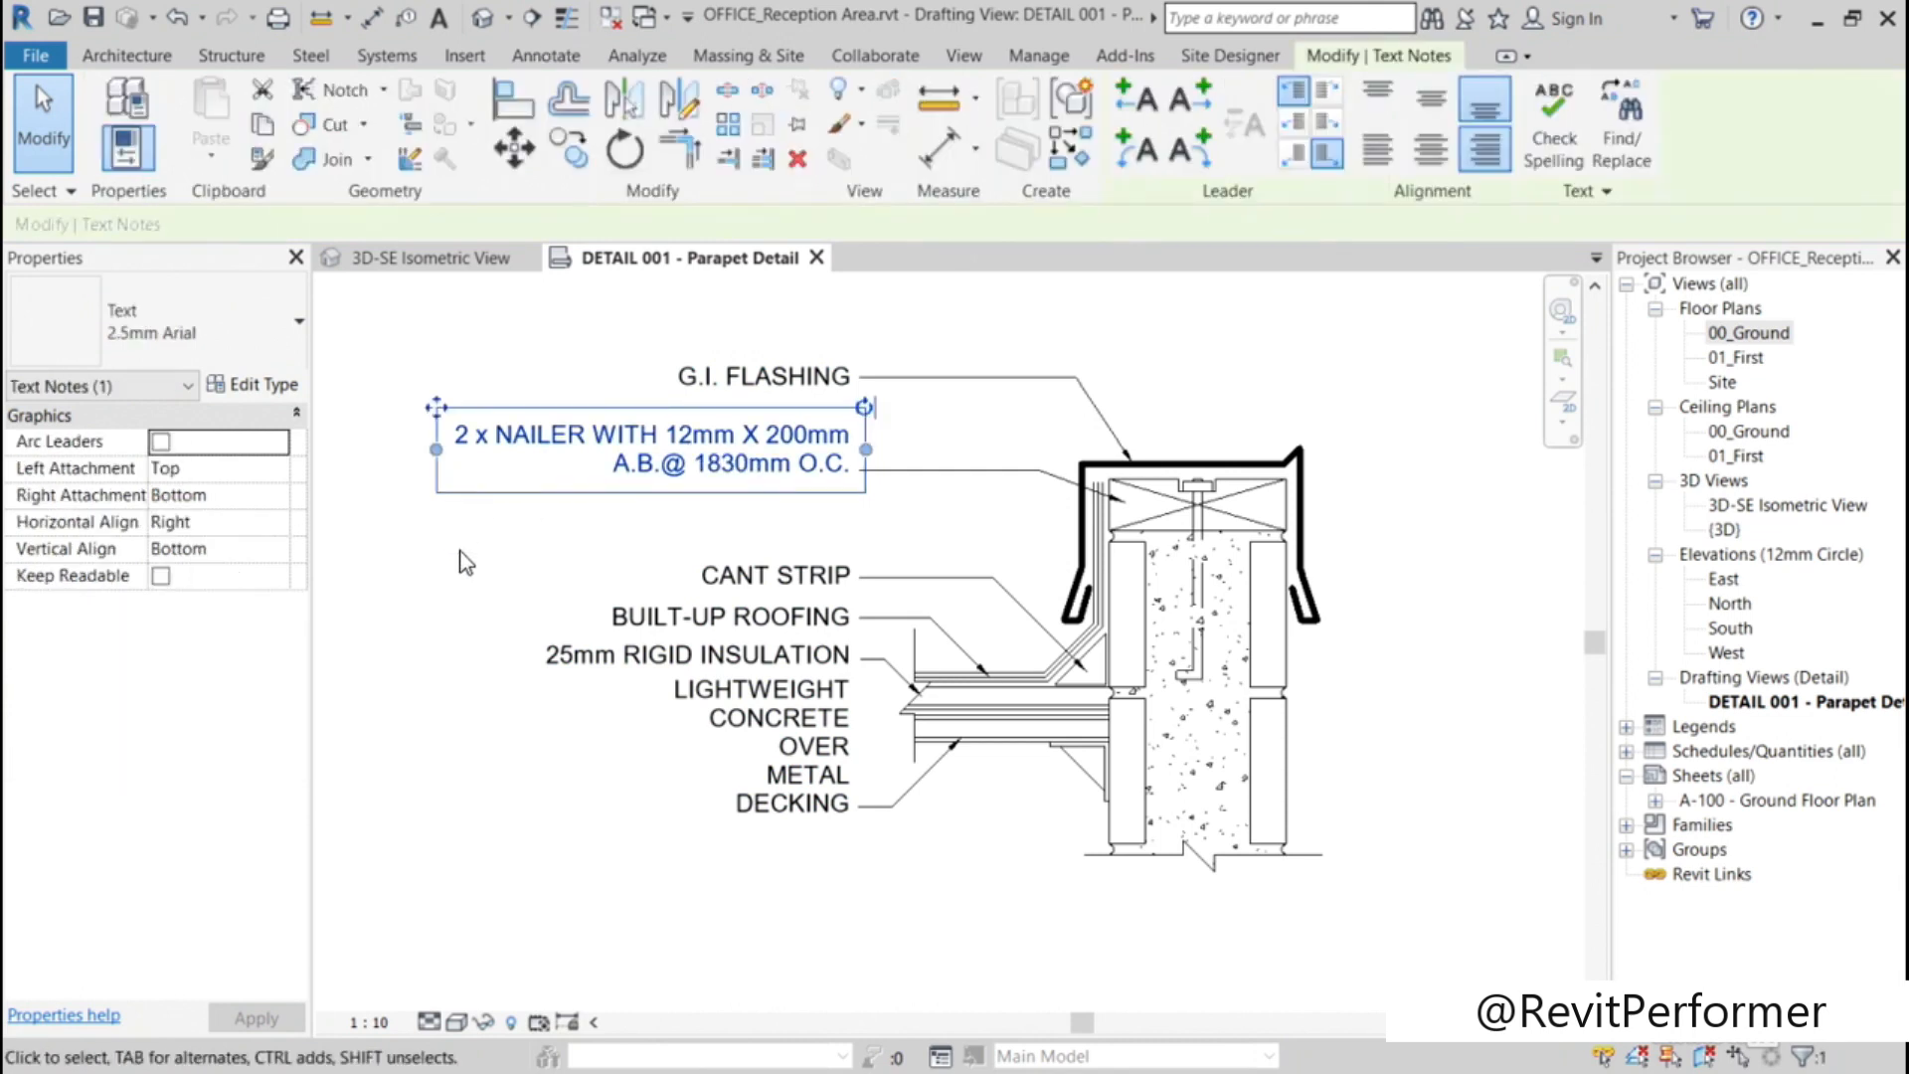
pyautogui.moveTo(436, 449); pyautogui.dragTo(350, 445)
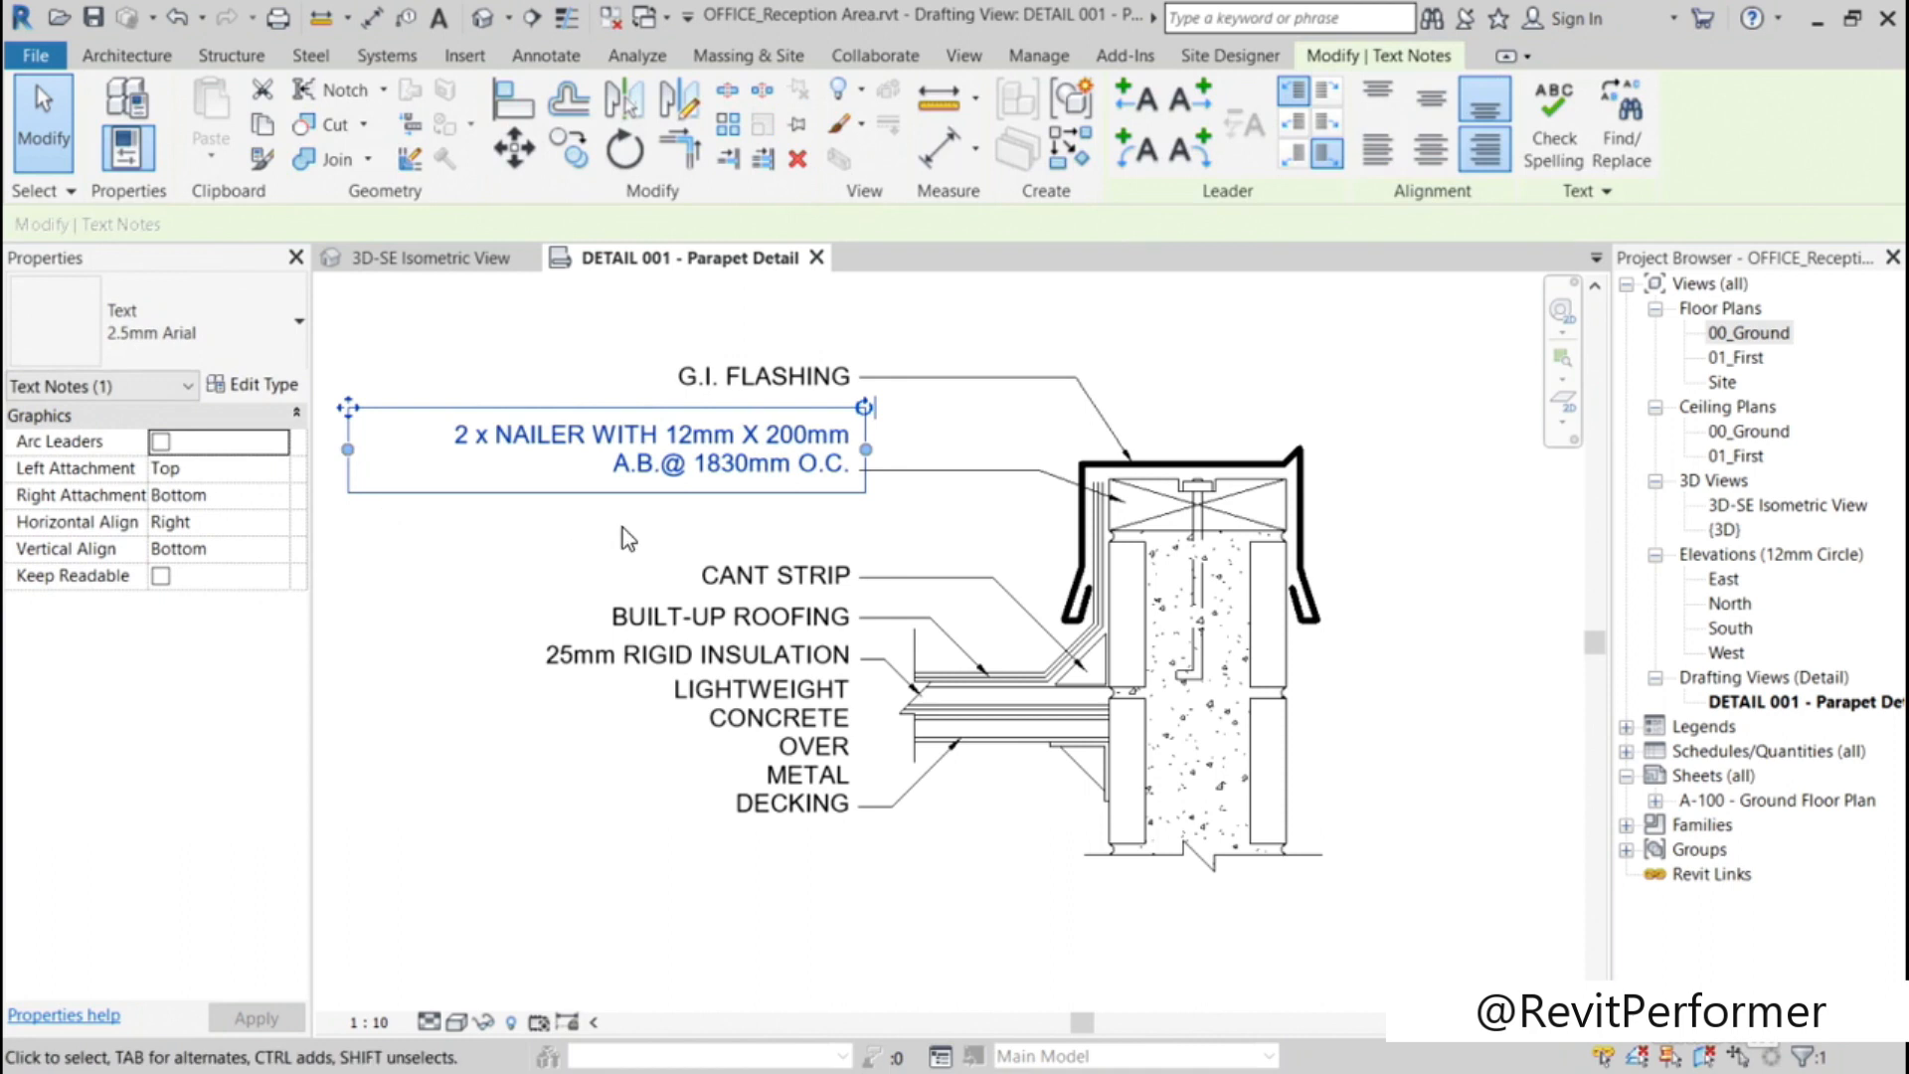
pyautogui.click(783, 465)
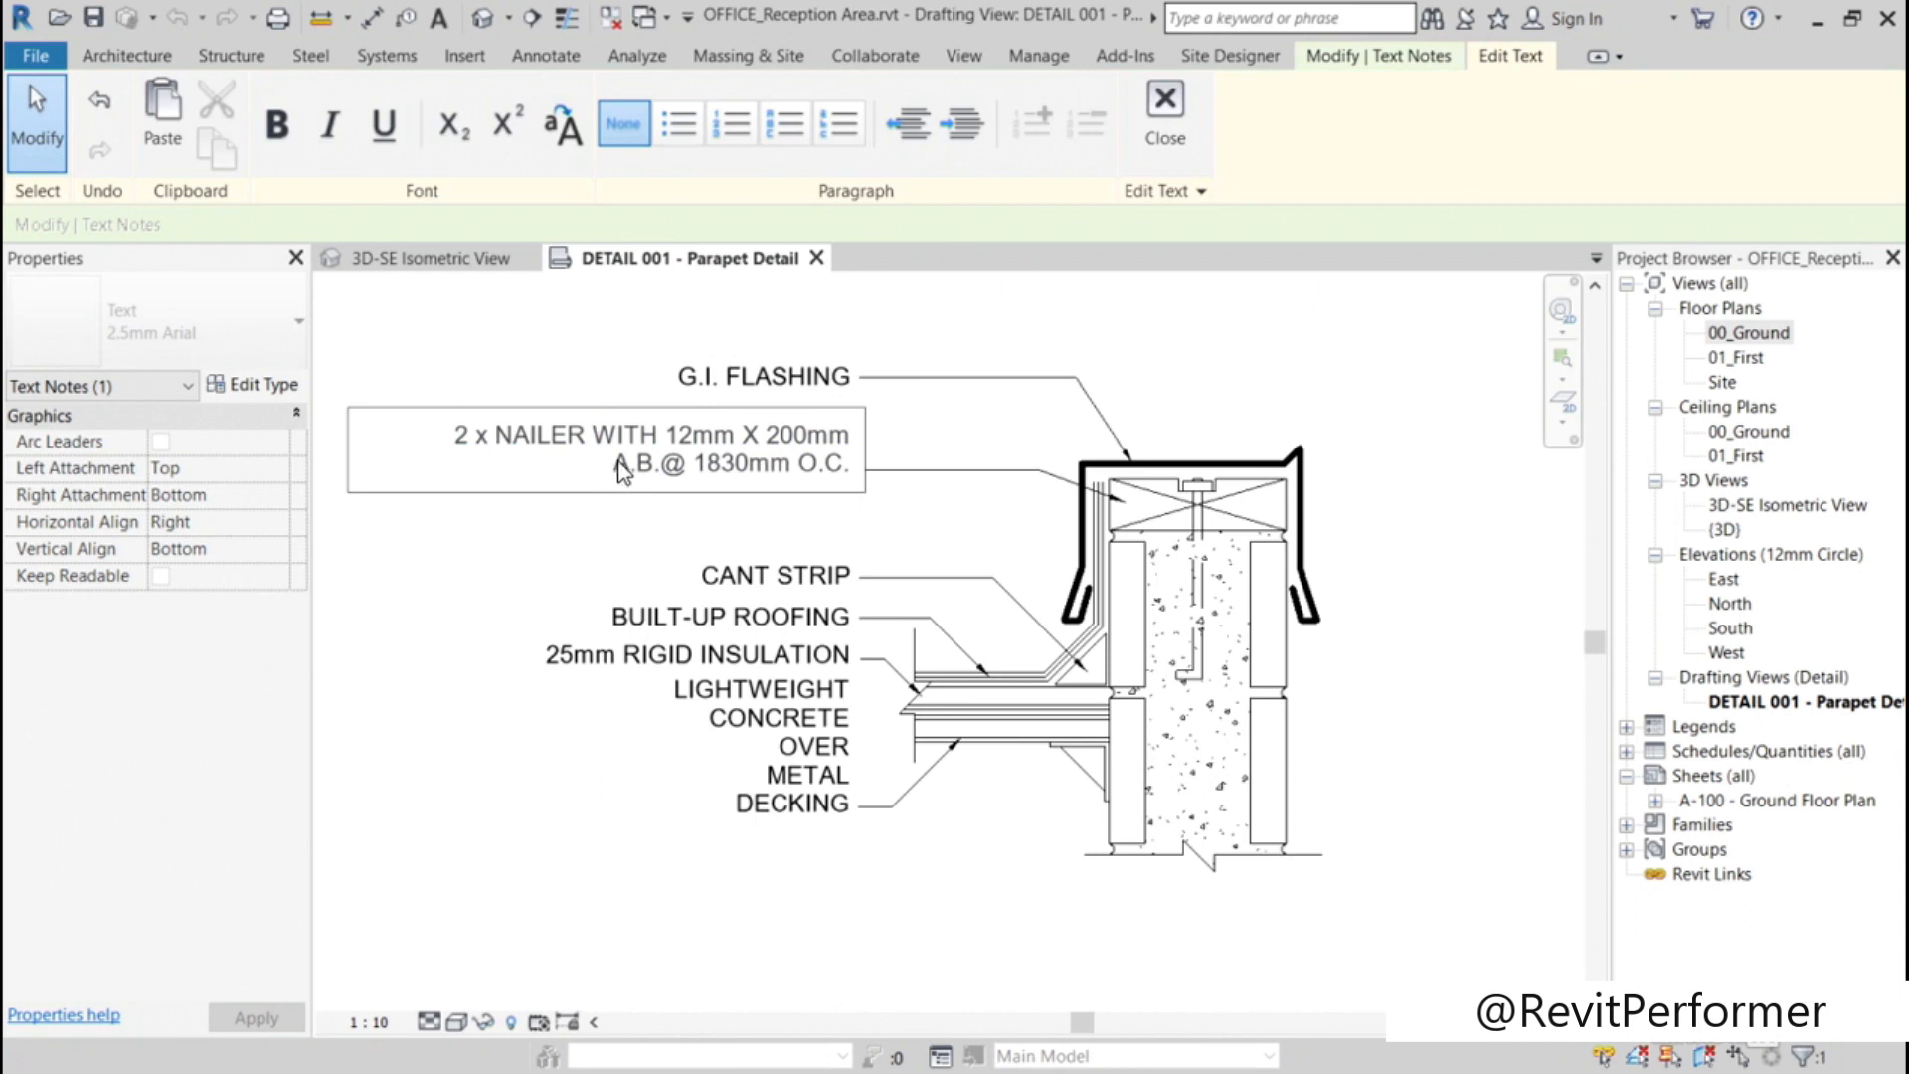
pyautogui.press('BackSpace')
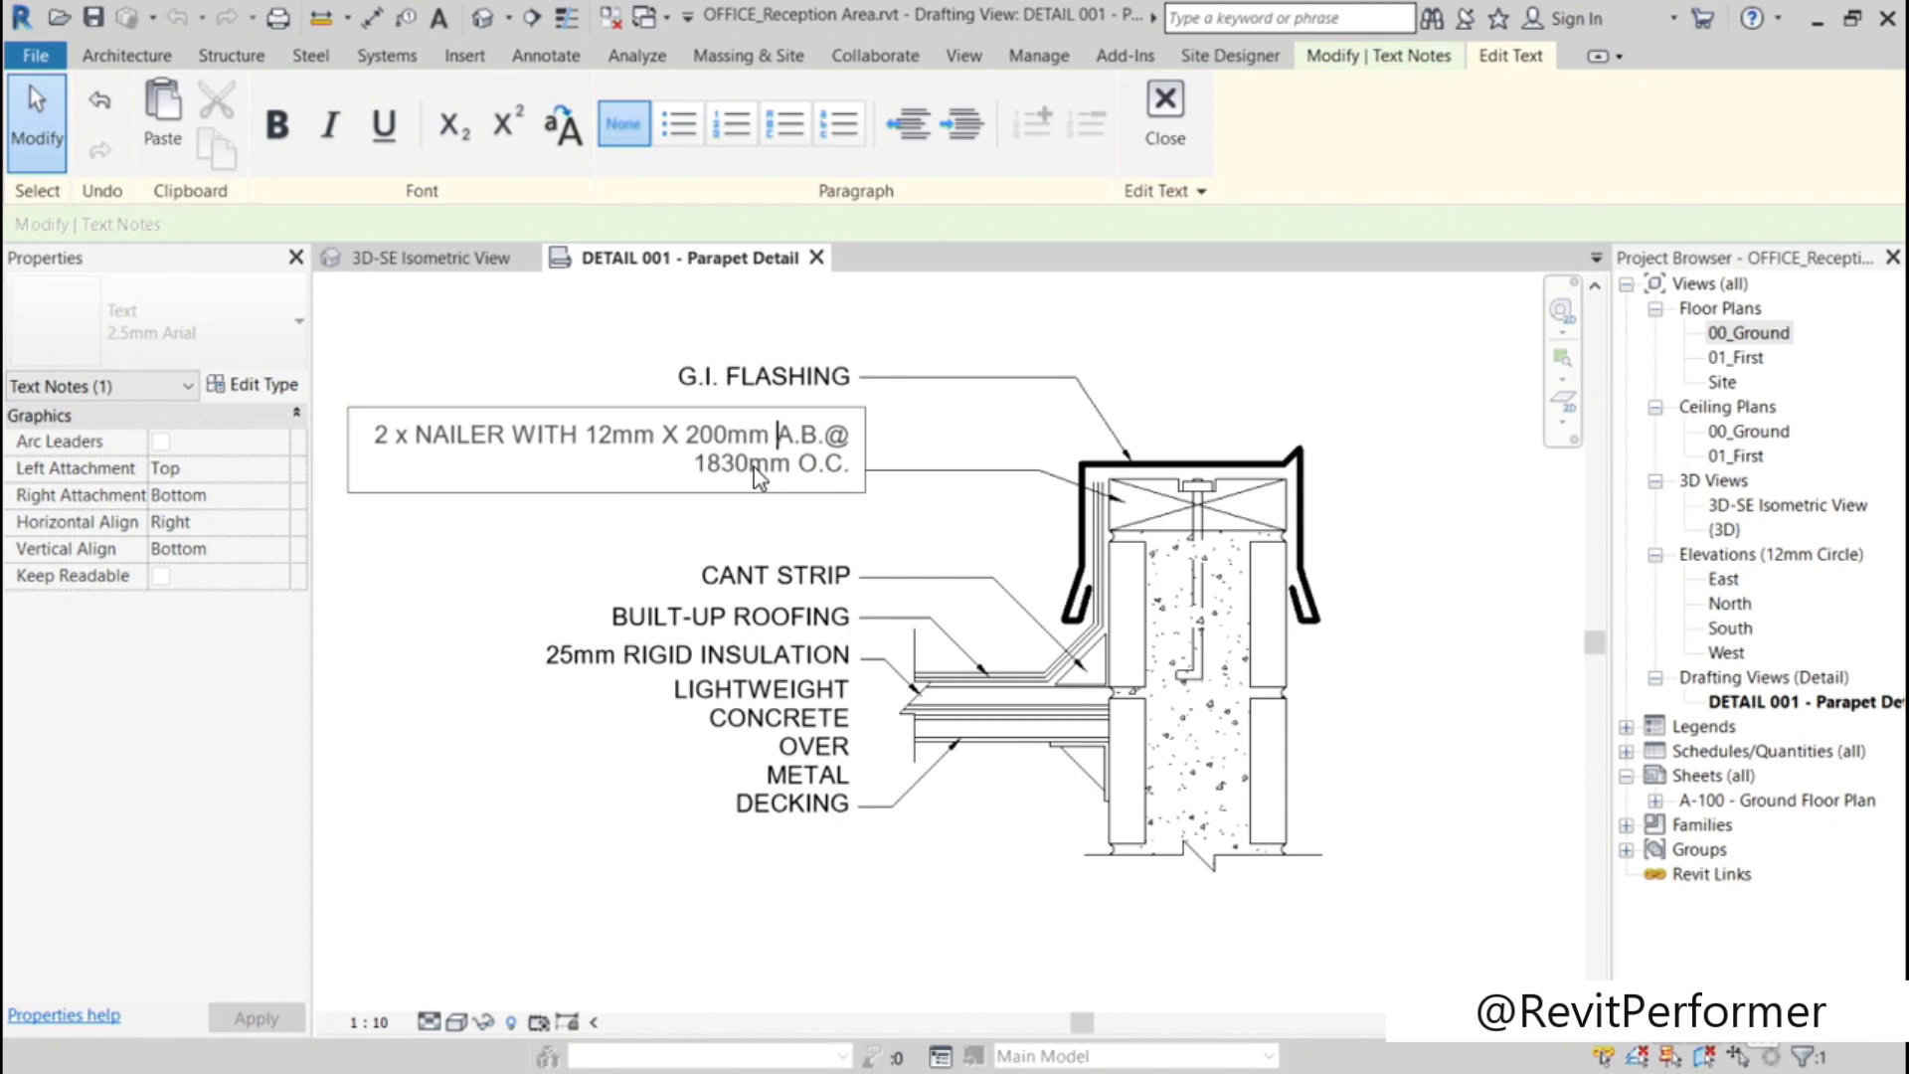
pyautogui.press('BackSpace')
pyautogui.press('Return')
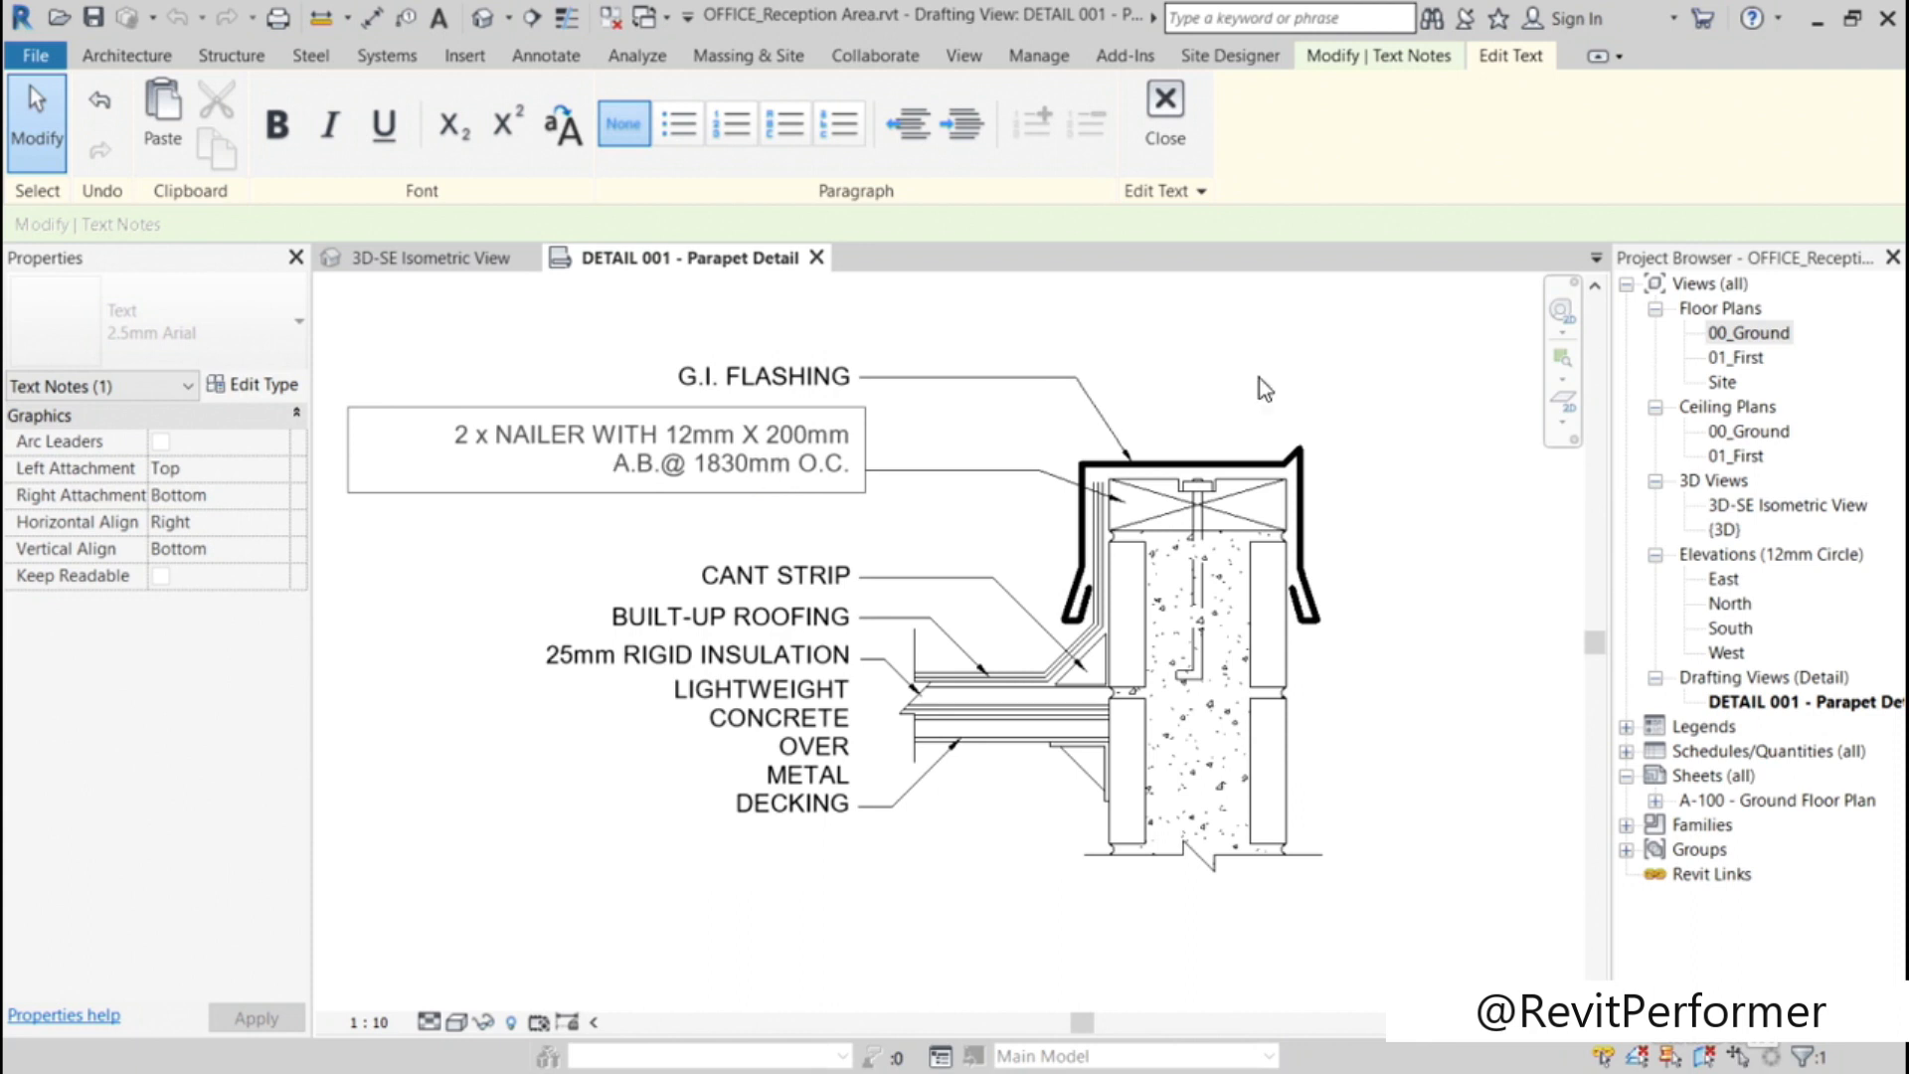
pyautogui.click(1323, 370)
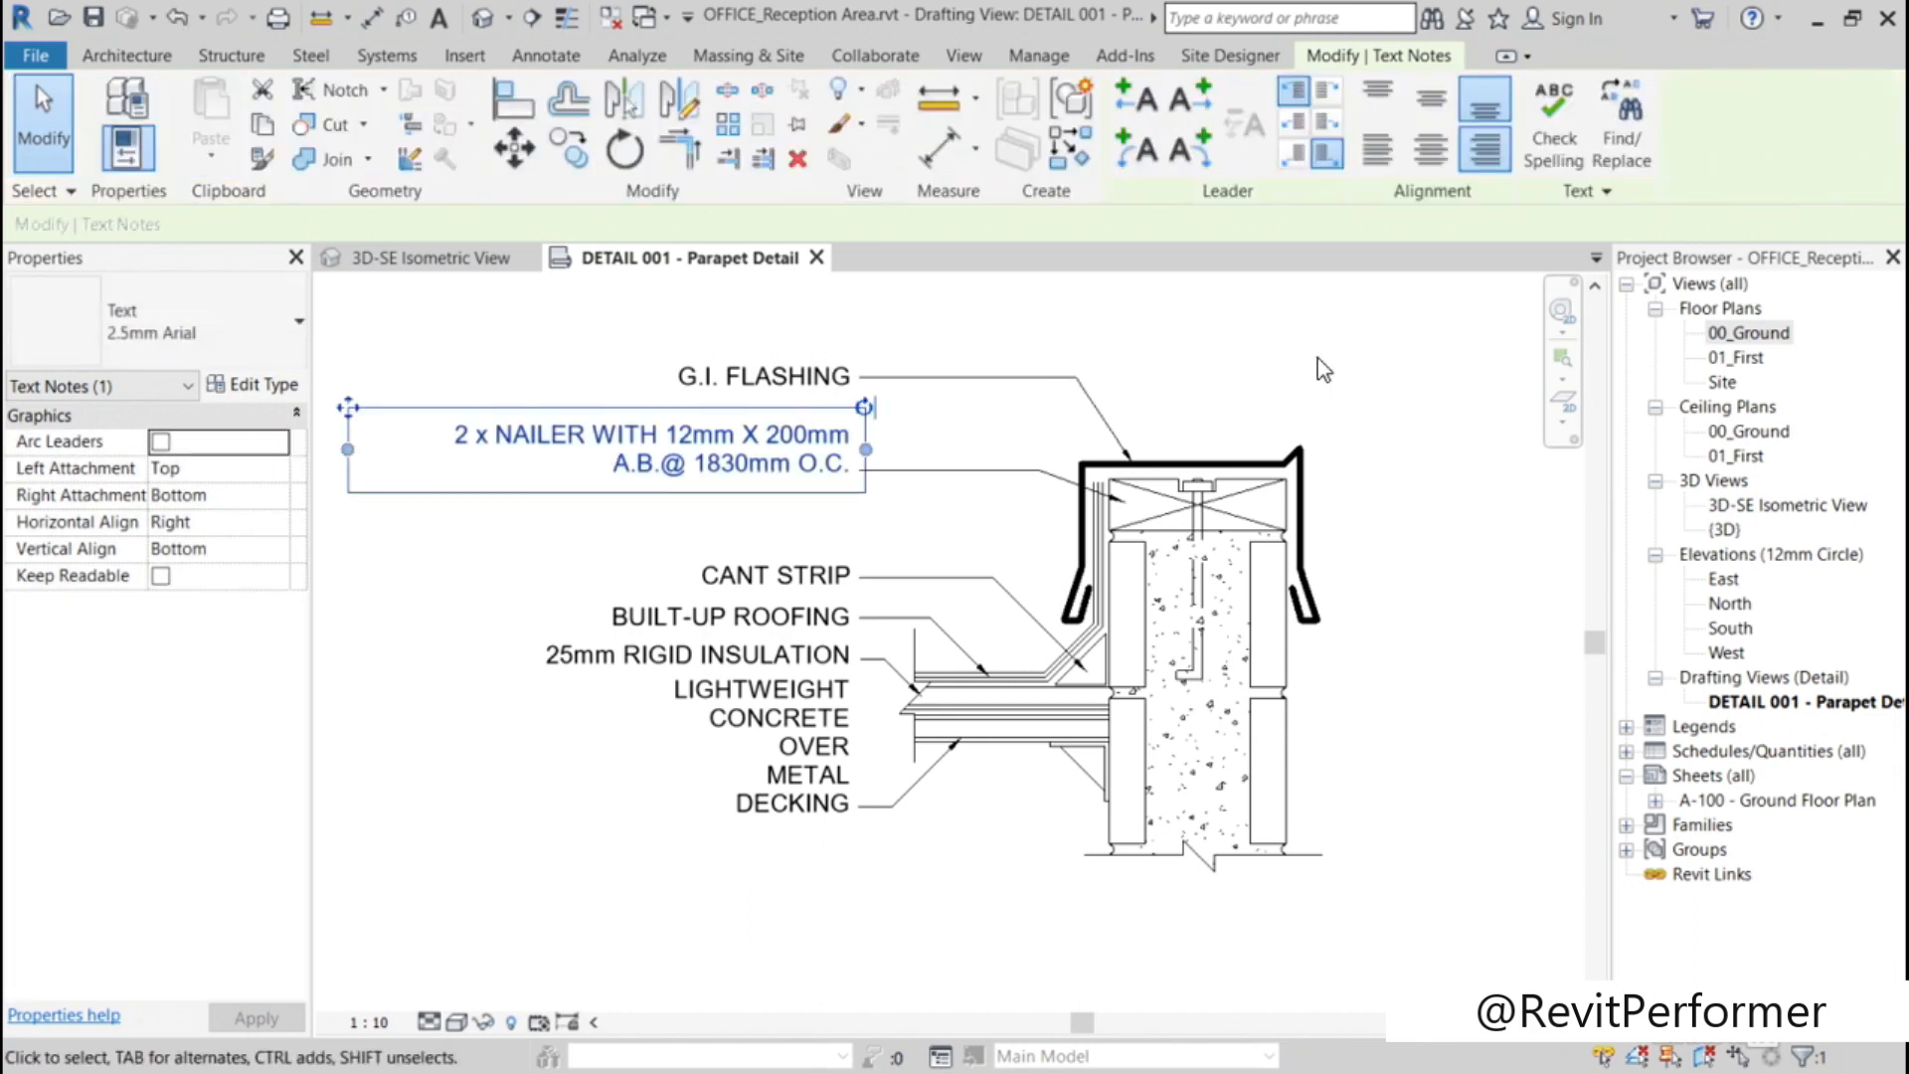
pyautogui.click(1322, 370)
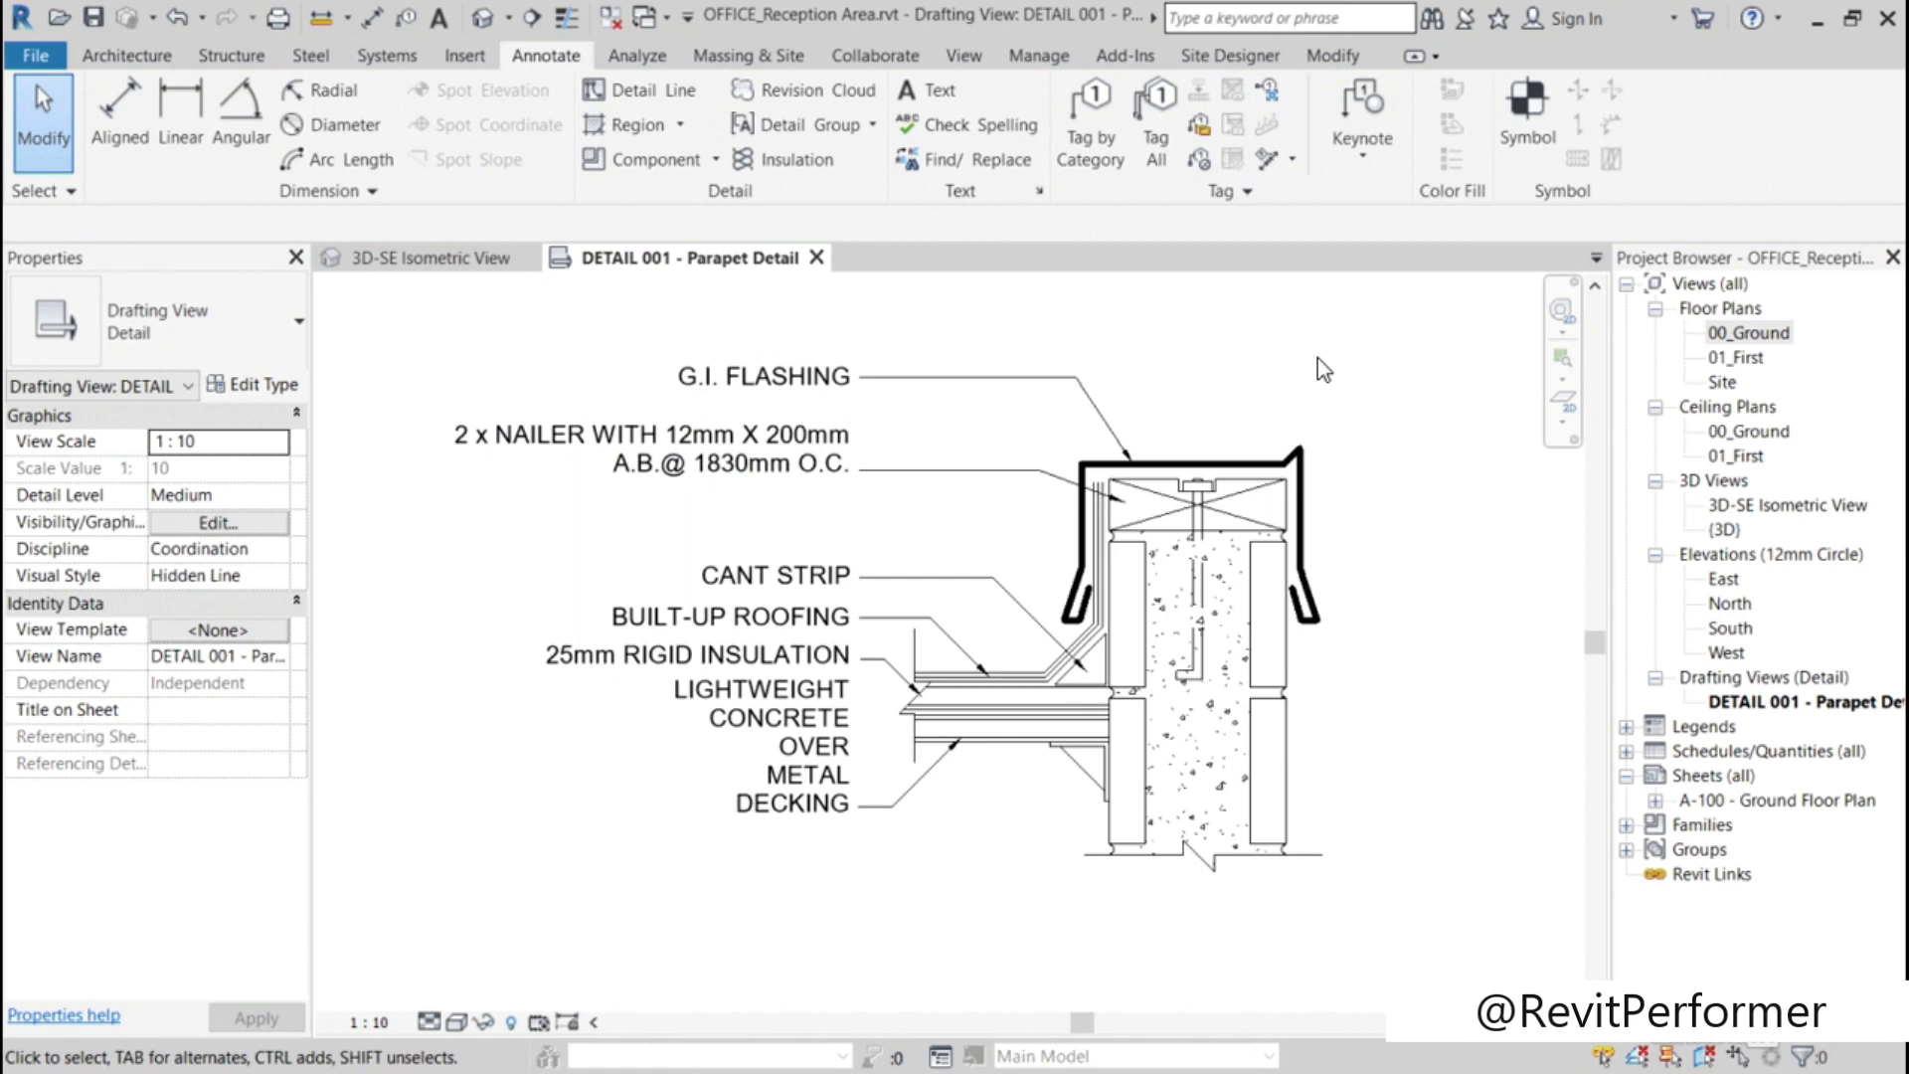
# Step: Widen the LIGHTWEIGHT CONCRETE OVER METAL DECKING note's text box to the left so the text wraps onto two lines
pyautogui.click(790, 778)
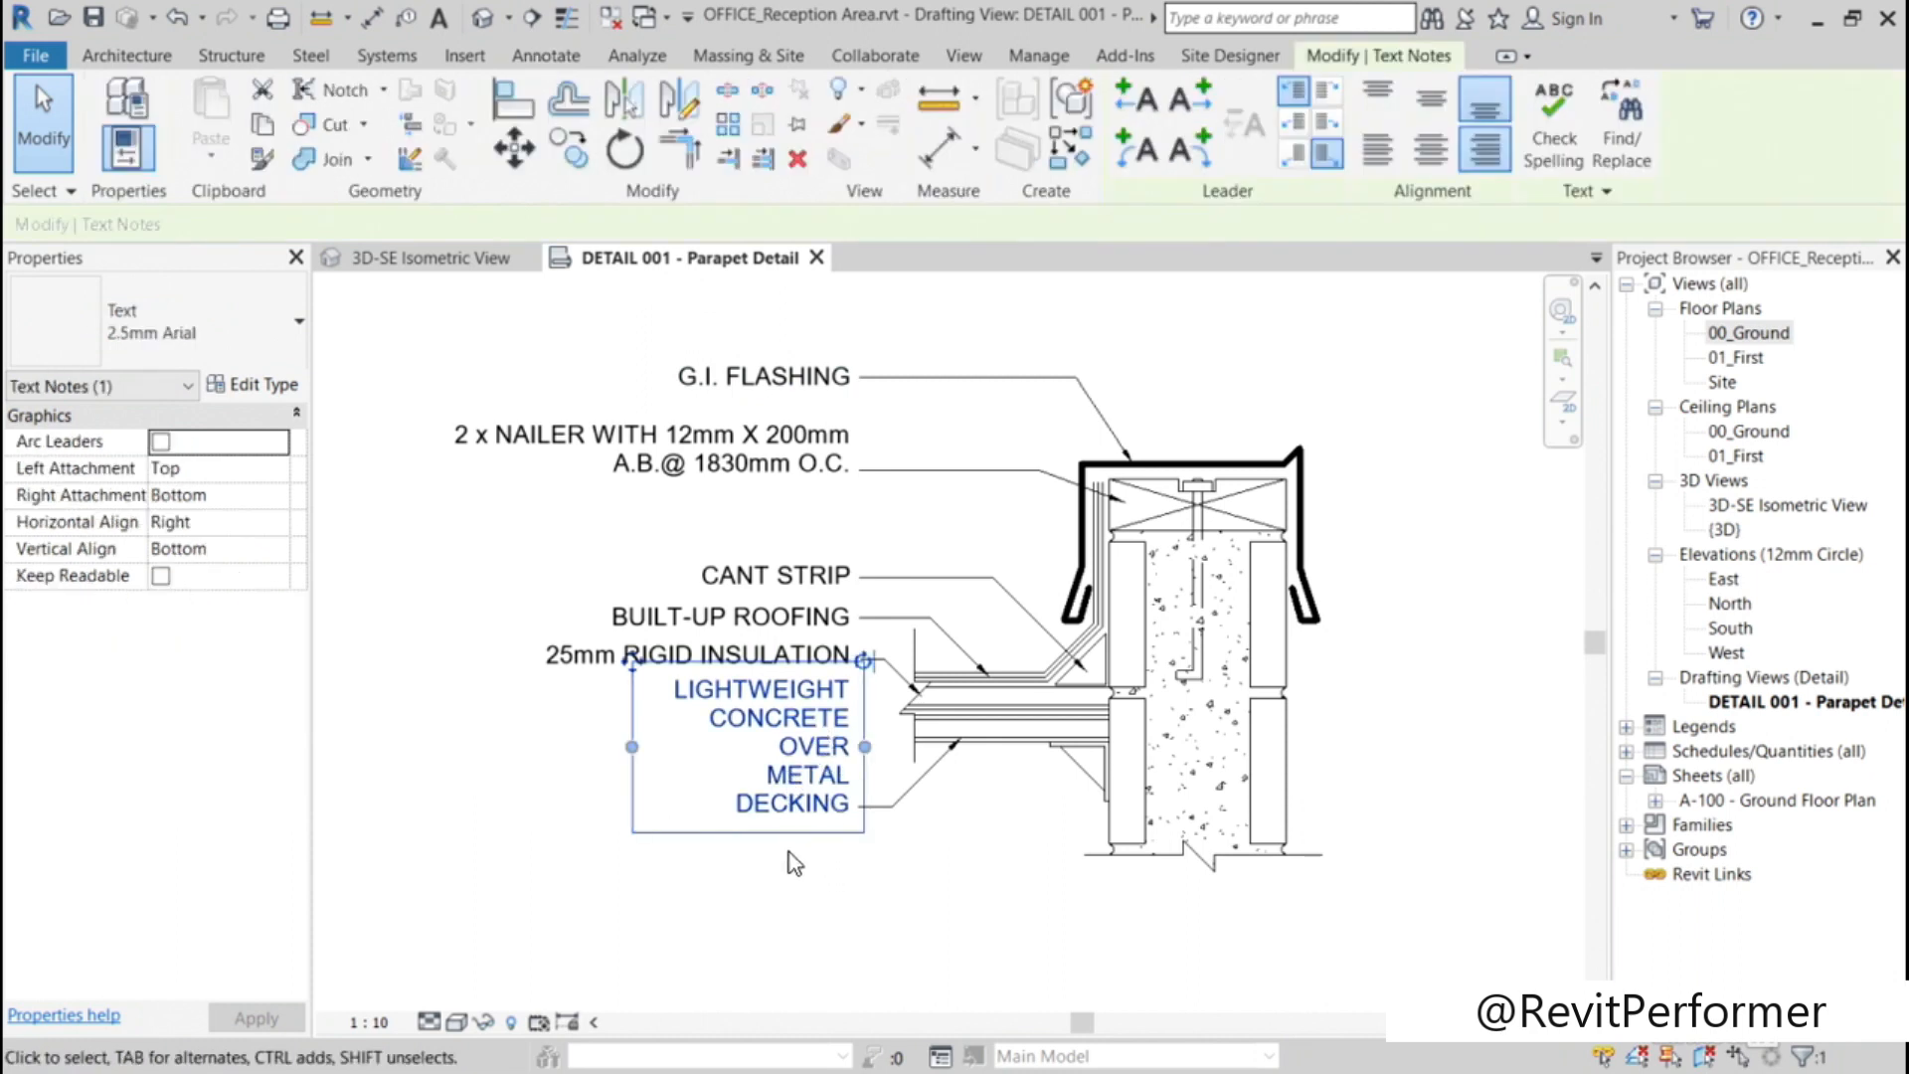
pyautogui.moveTo(795, 928); pyautogui.dragTo(1047, 920, button='middle')
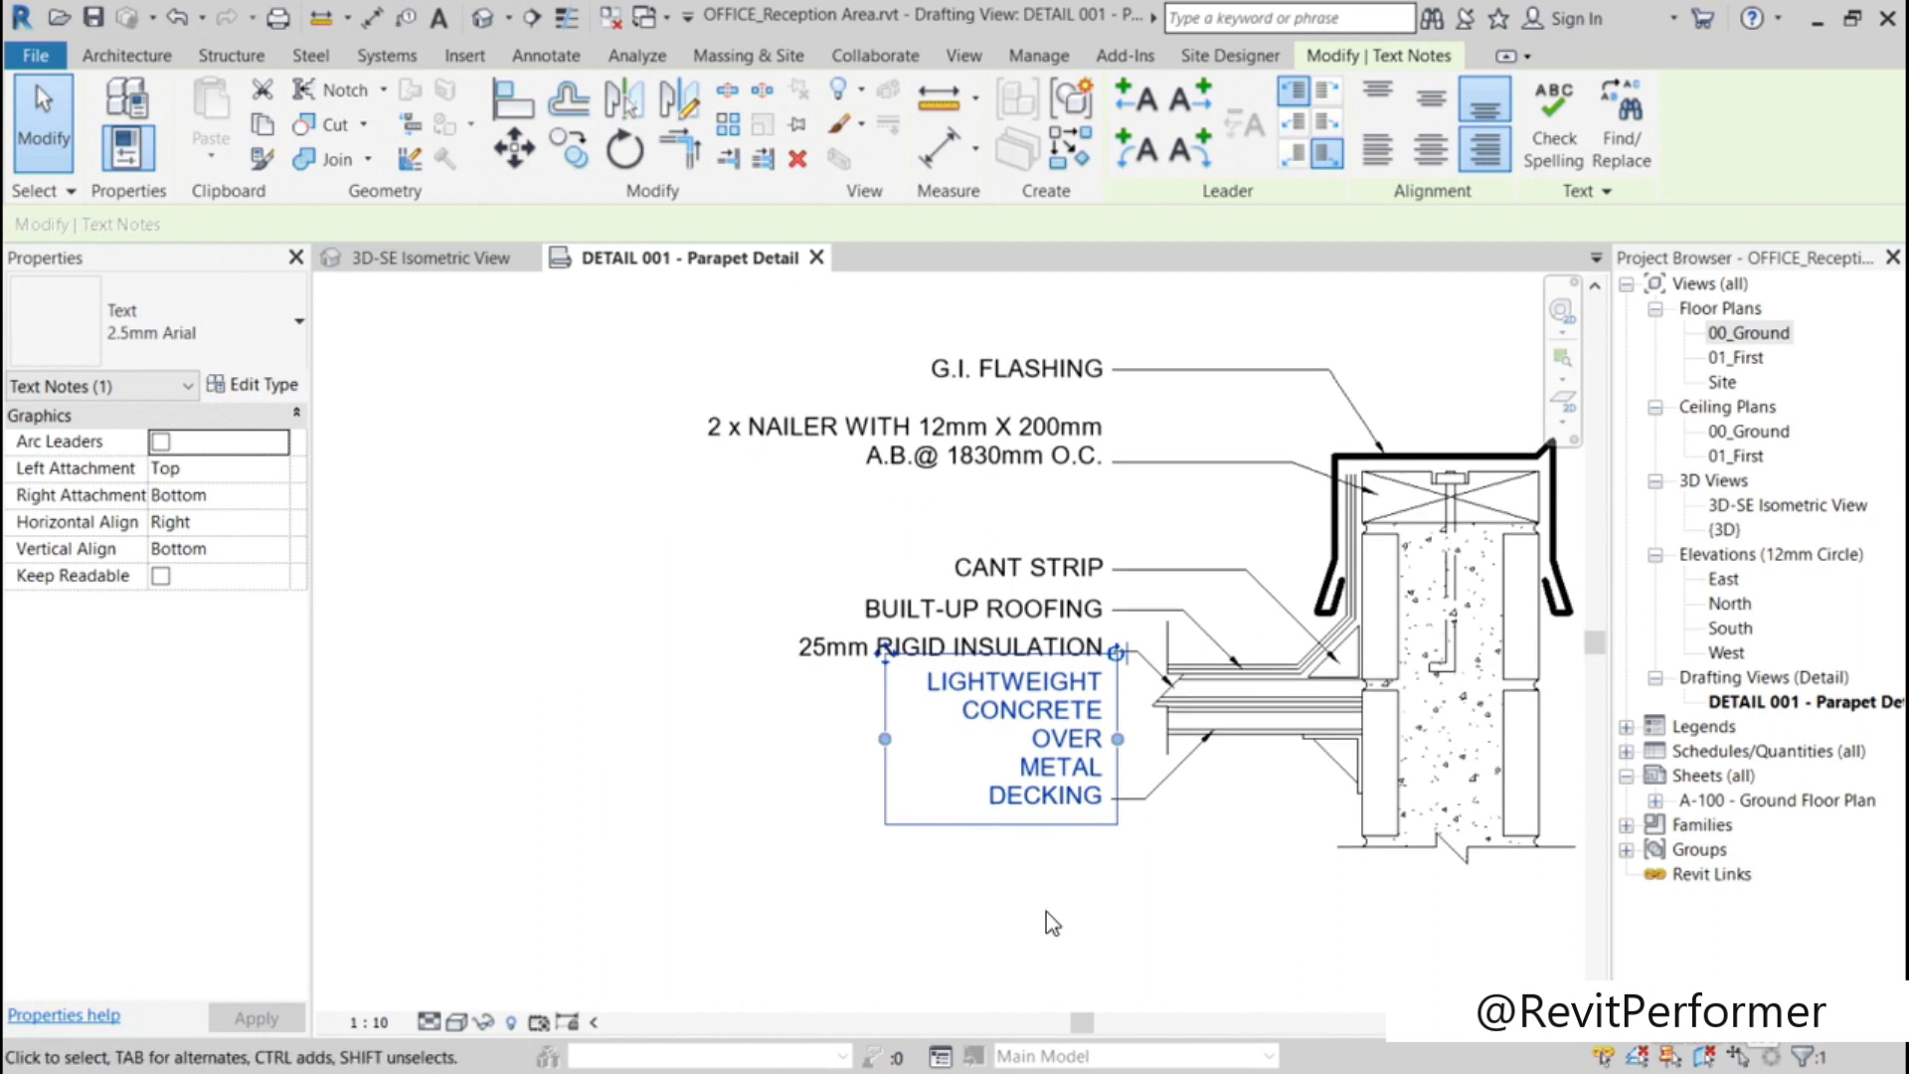
pyautogui.moveTo(884, 739); pyautogui.dragTo(628, 754)
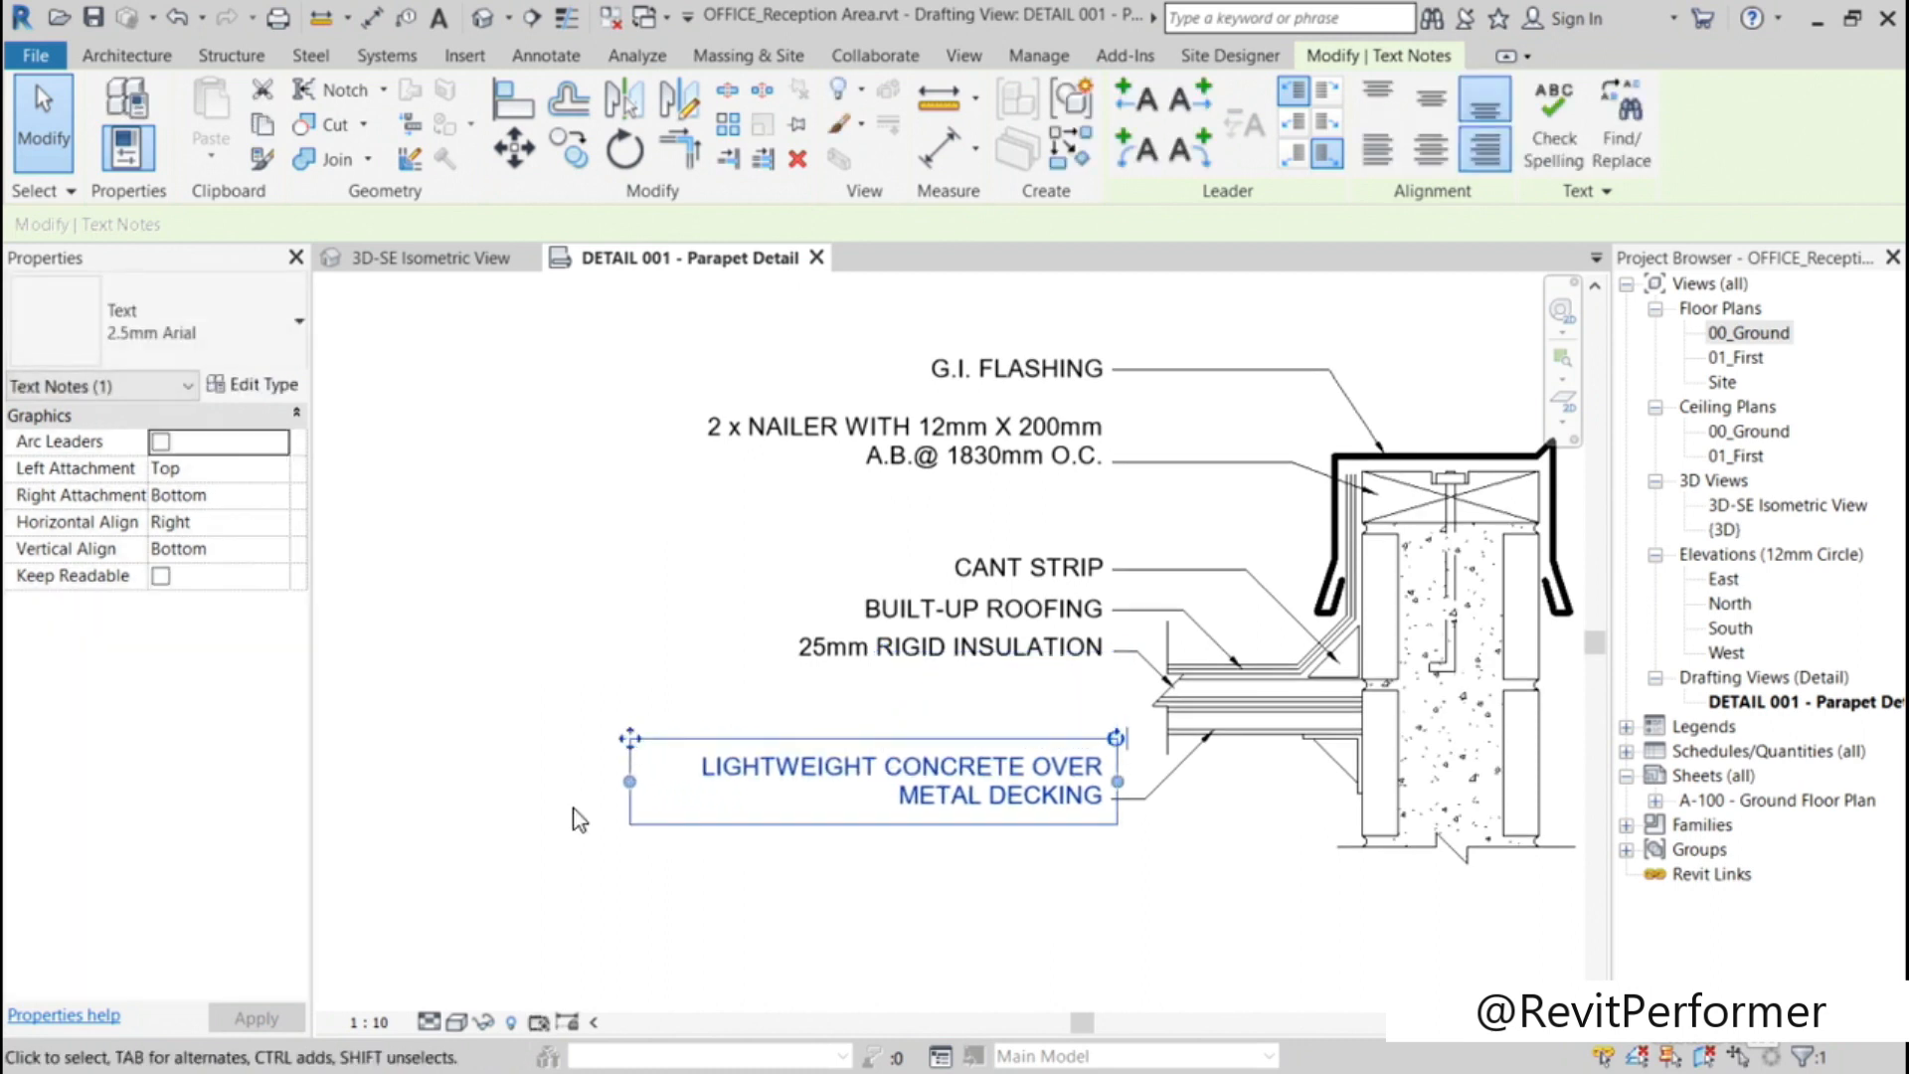
pyautogui.click(553, 847)
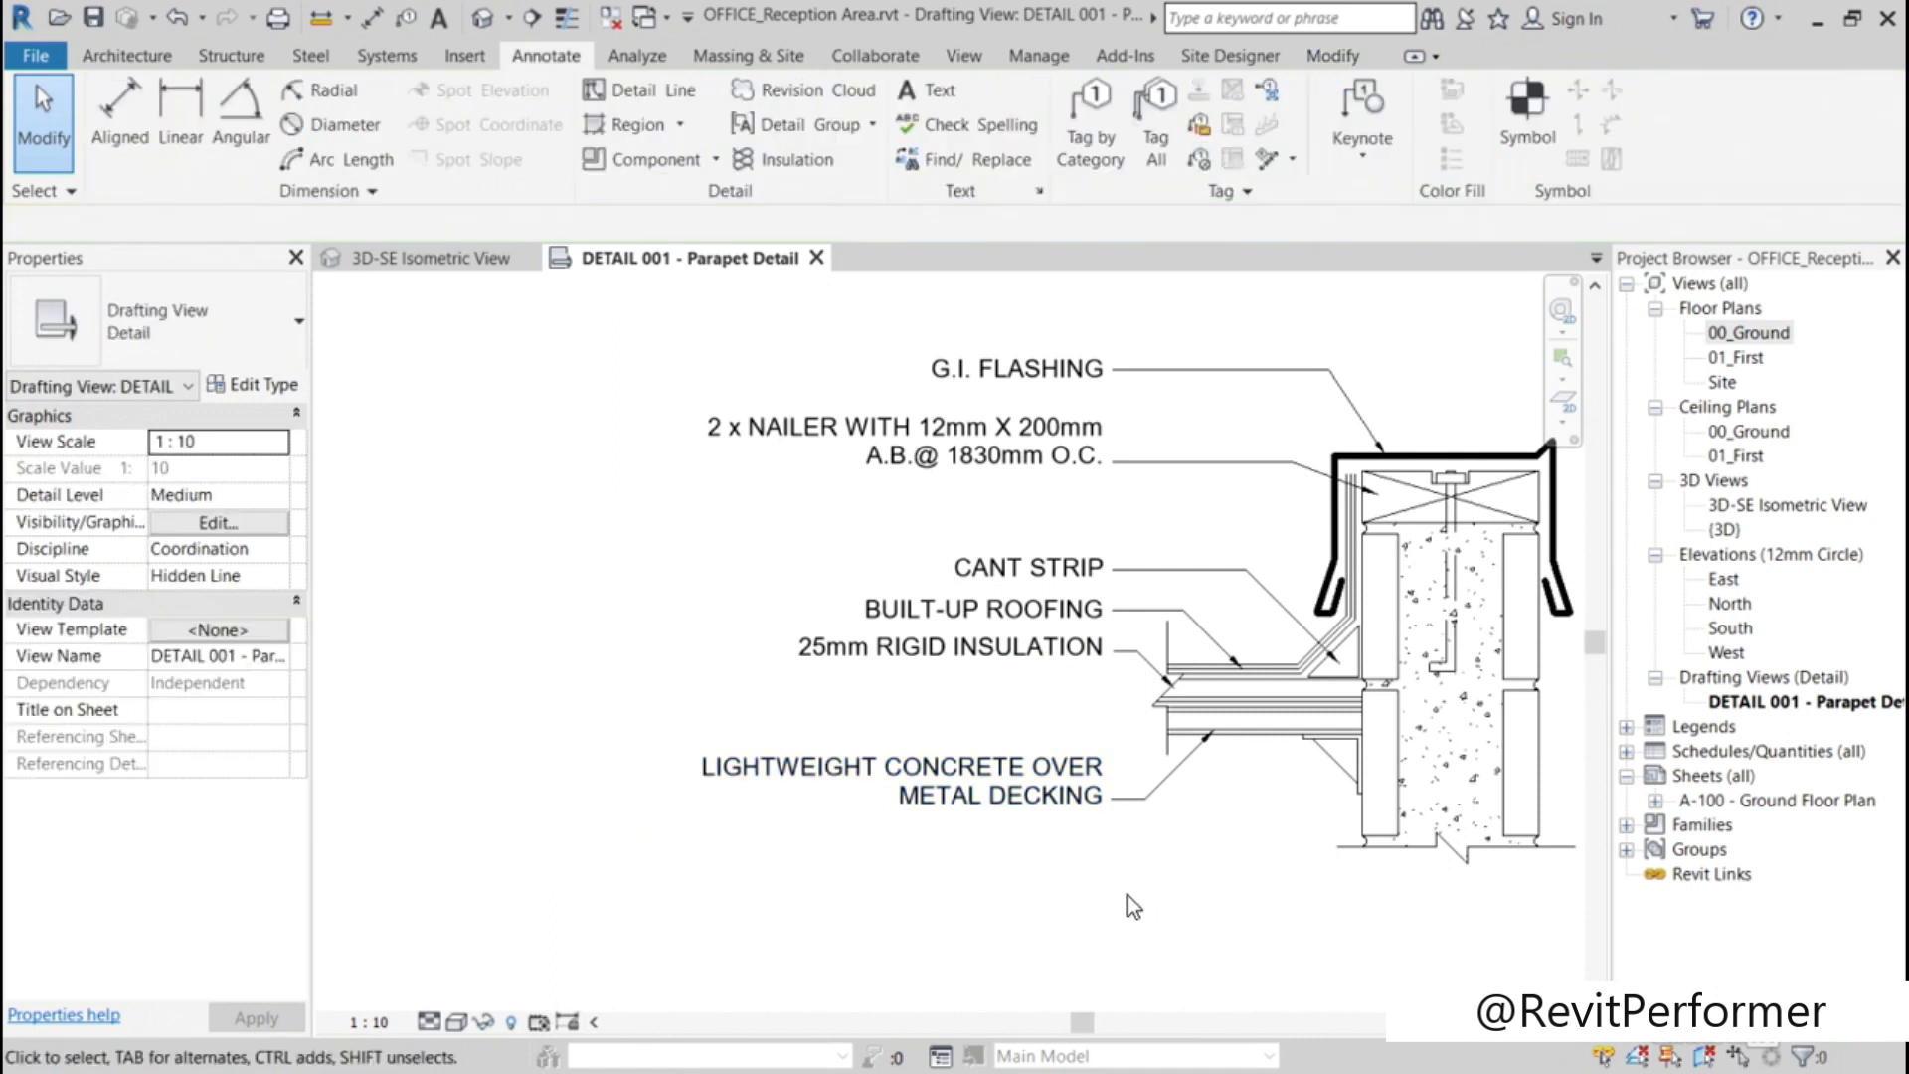
# Step: Delete the imported leader of the G.I. FLASHING note, both its detail lines and its filled arrowhead
pyautogui.moveTo(1335, 873)
pyautogui.mouseDown(button='middle')
pyautogui.moveTo(1356, 892)
pyautogui.moveTo(1070, 910)
pyautogui.mouseUp(button='middle')
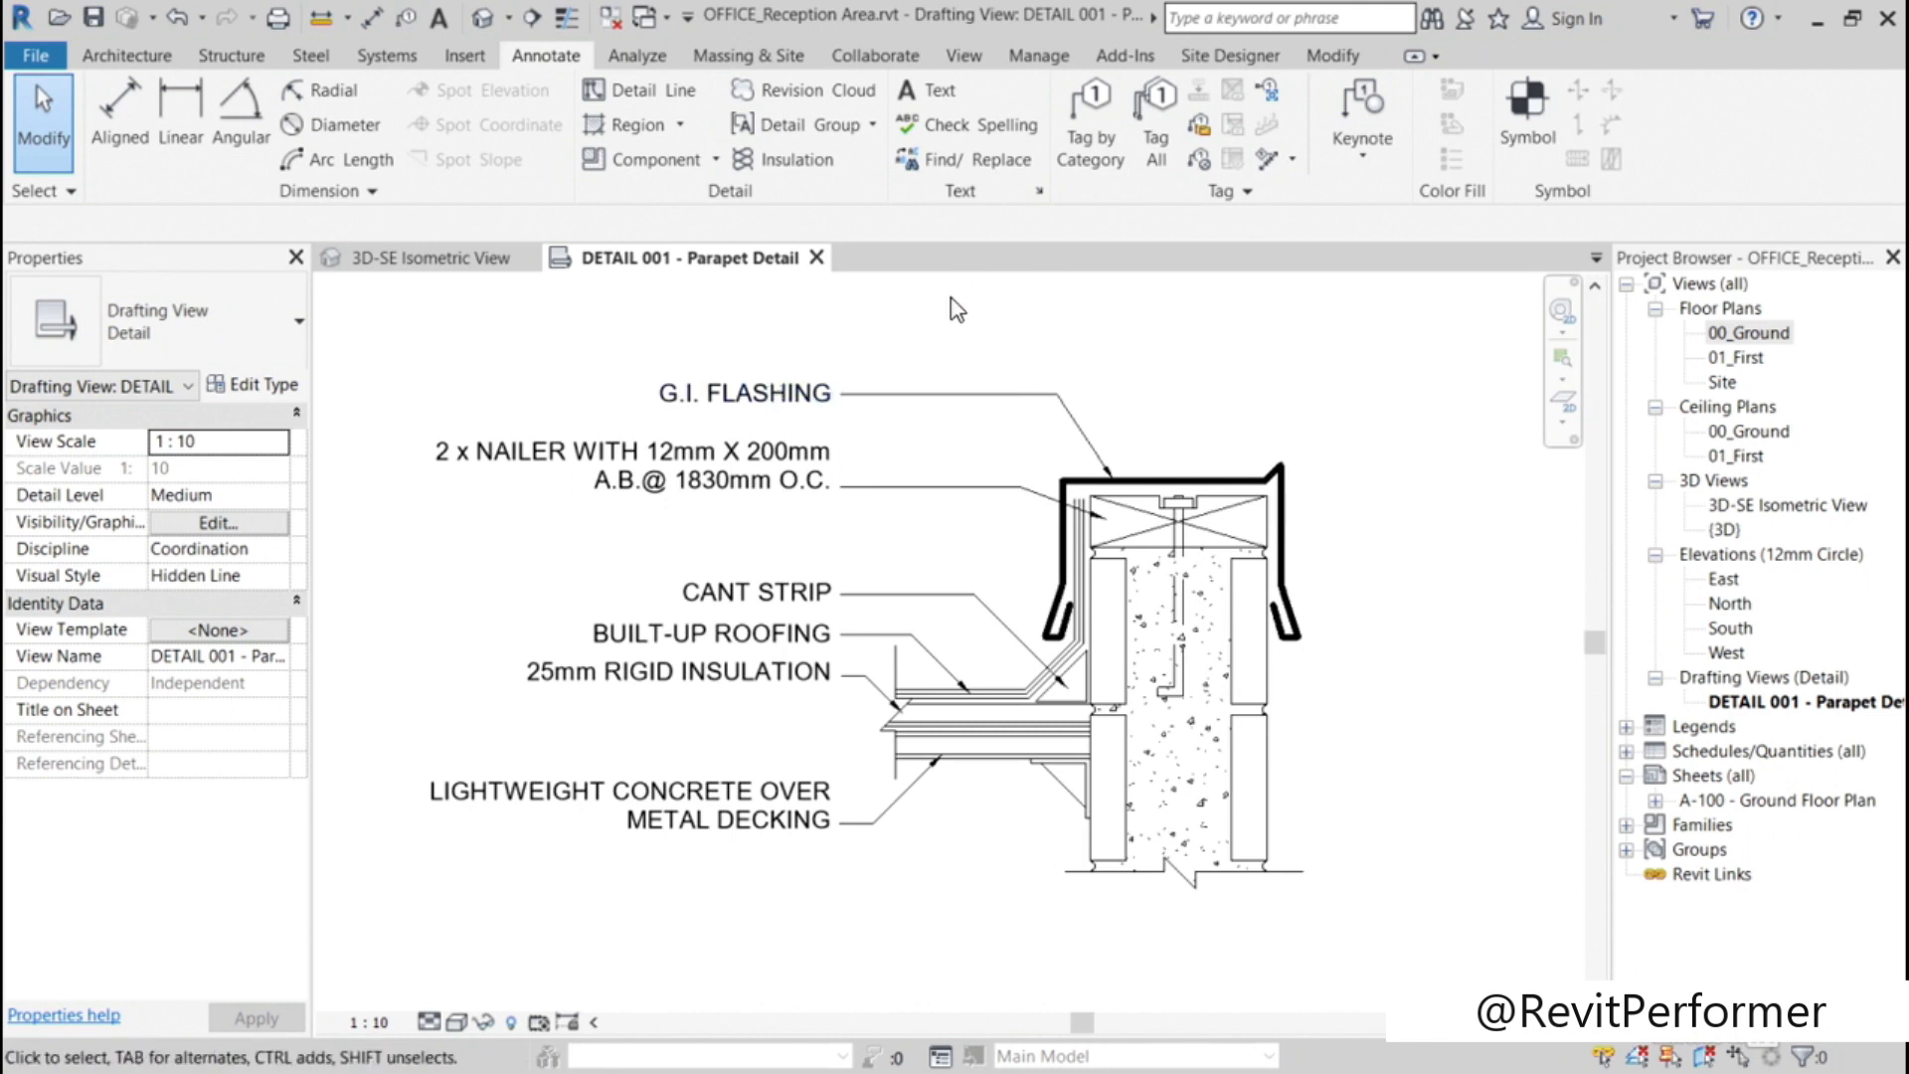
pyautogui.click(977, 394)
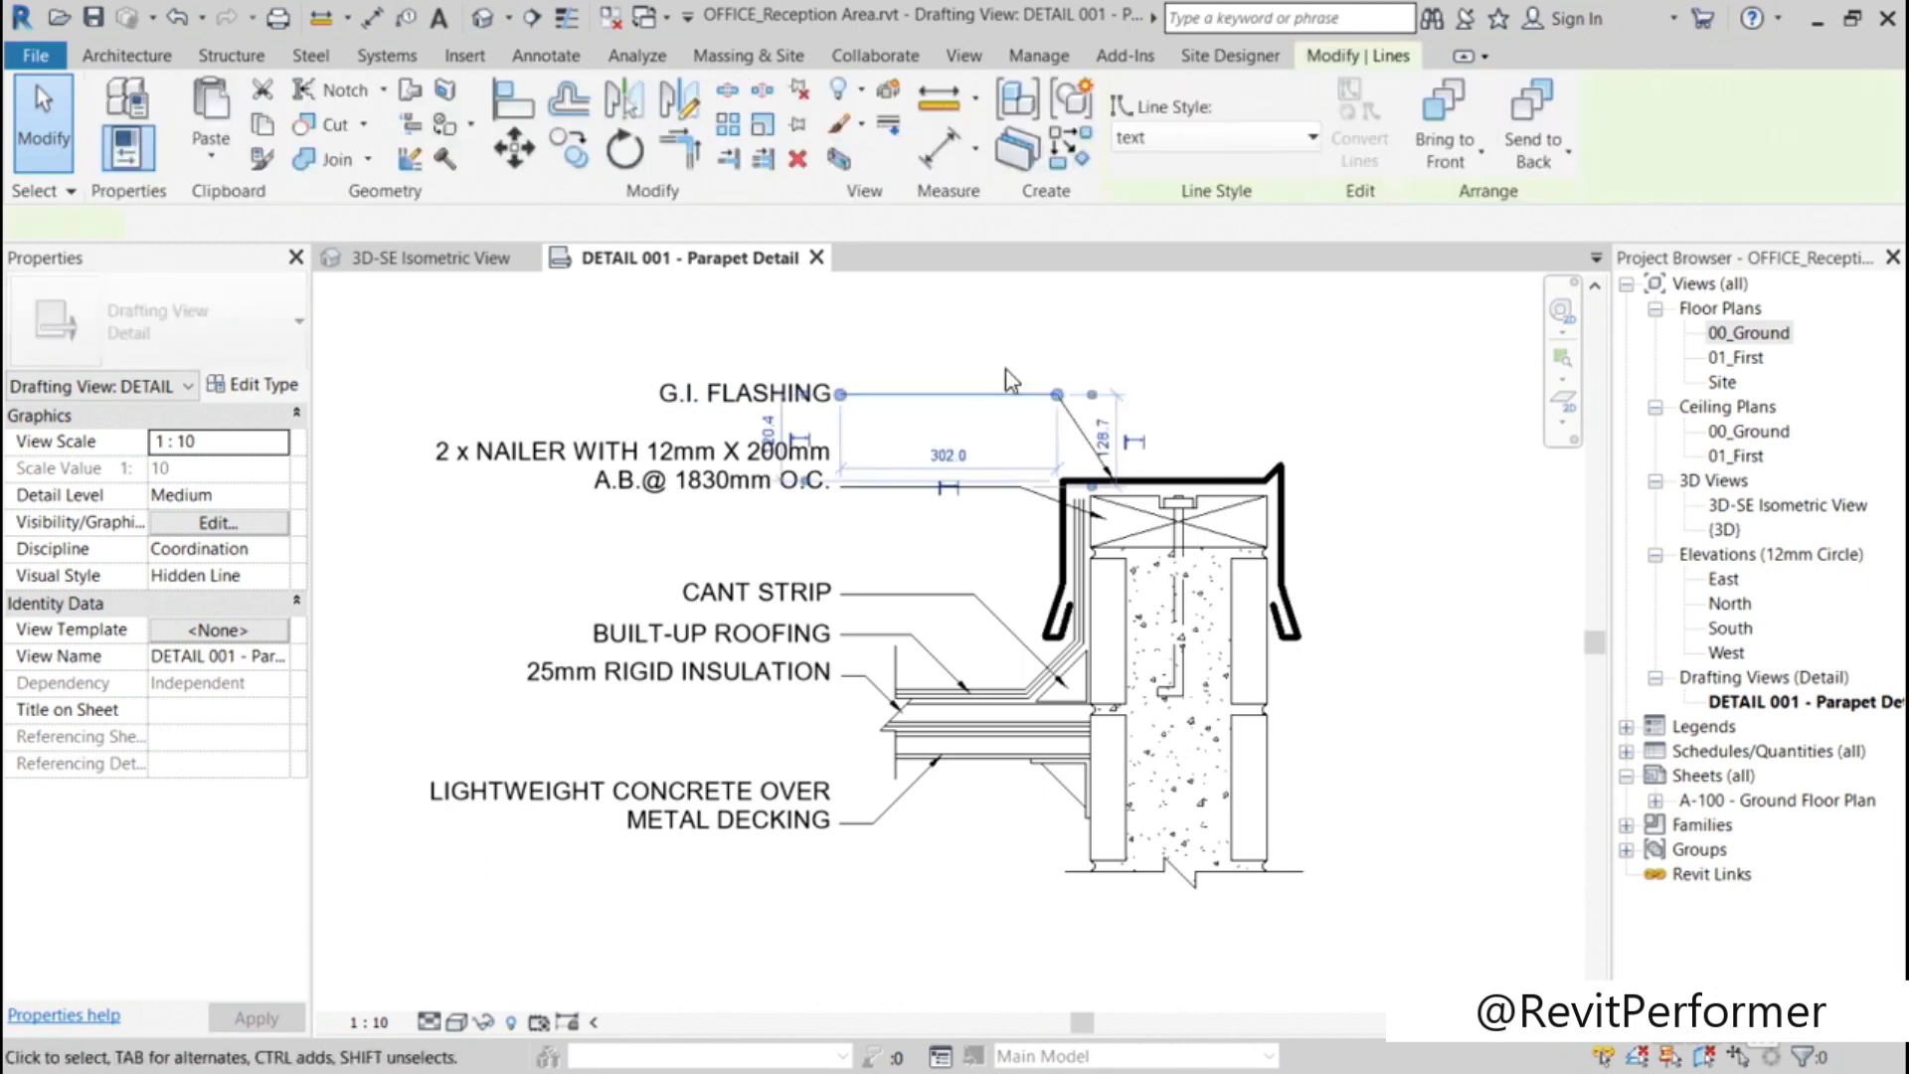
pyautogui.keyDown('ctrl'); pyautogui.click(1084, 433); pyautogui.keyUp('ctrl')
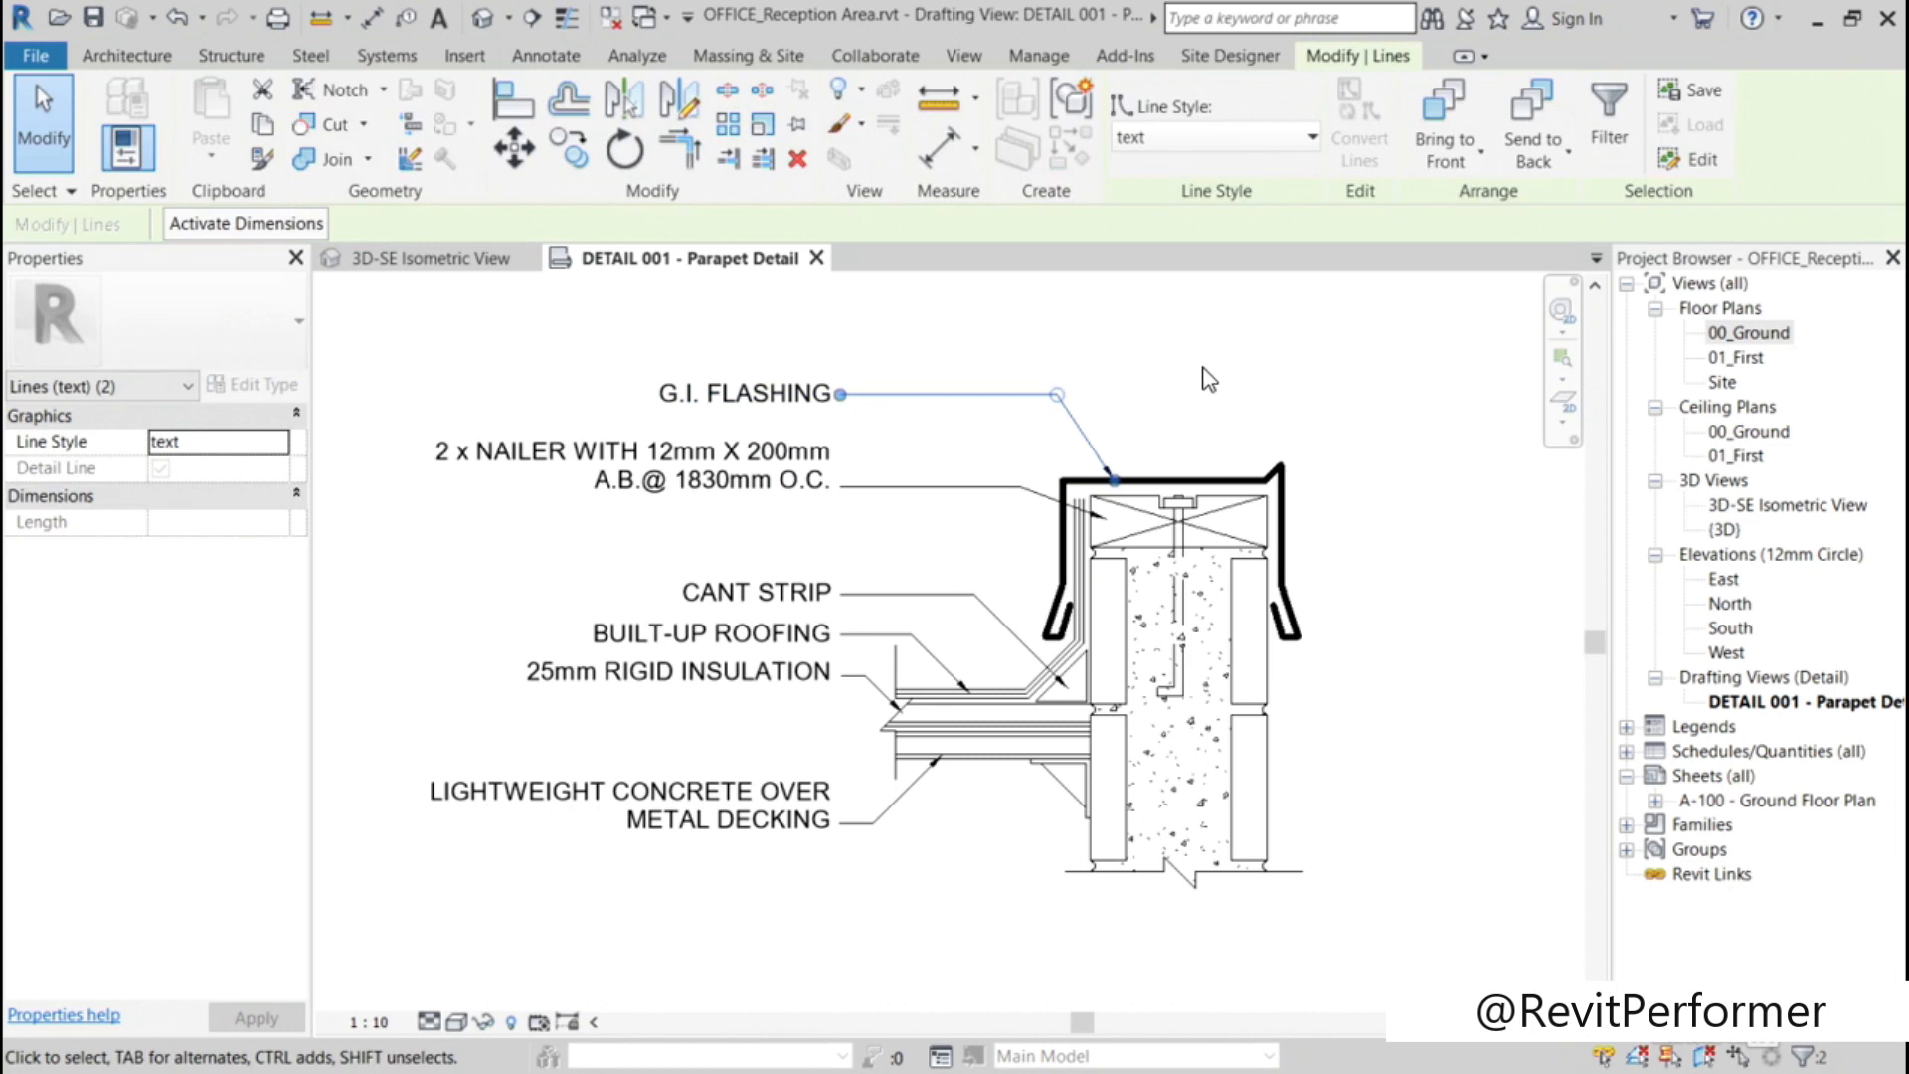
pyautogui.click(796, 159)
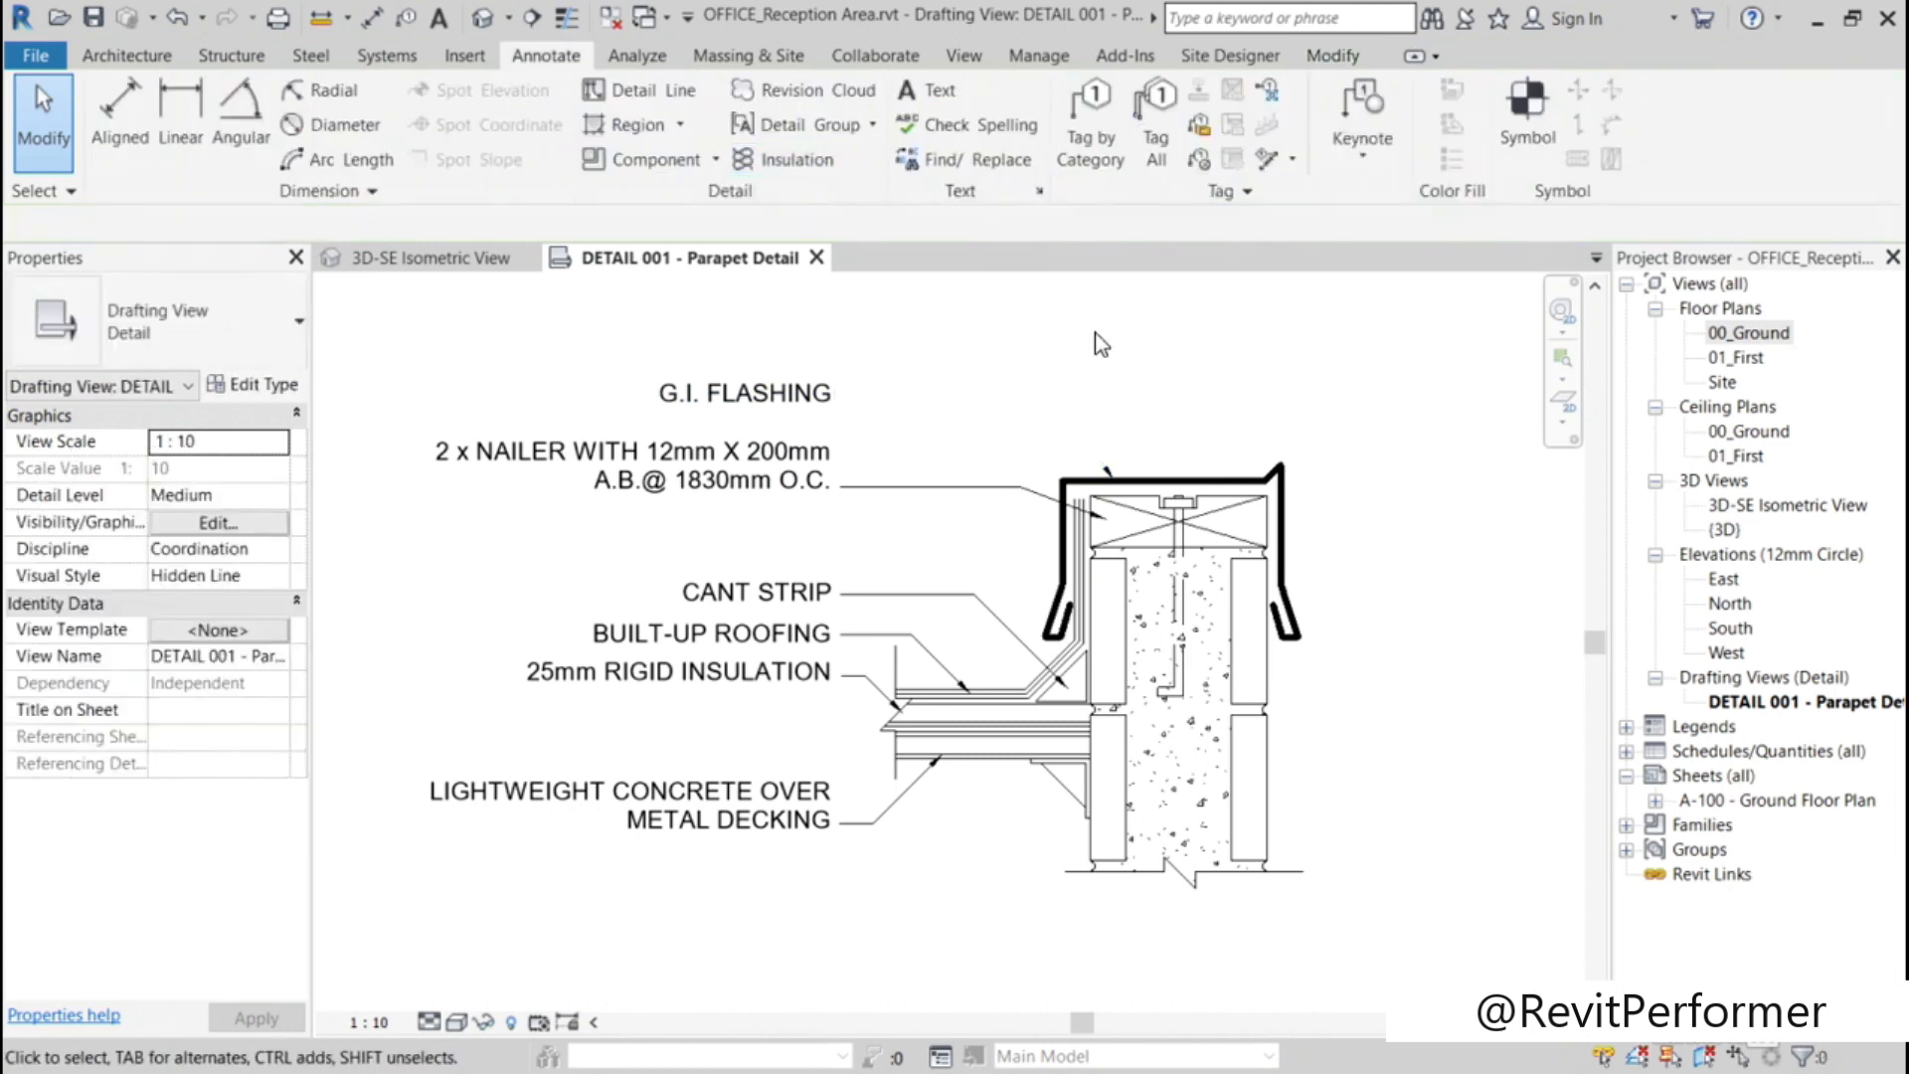
pyautogui.click(1110, 473)
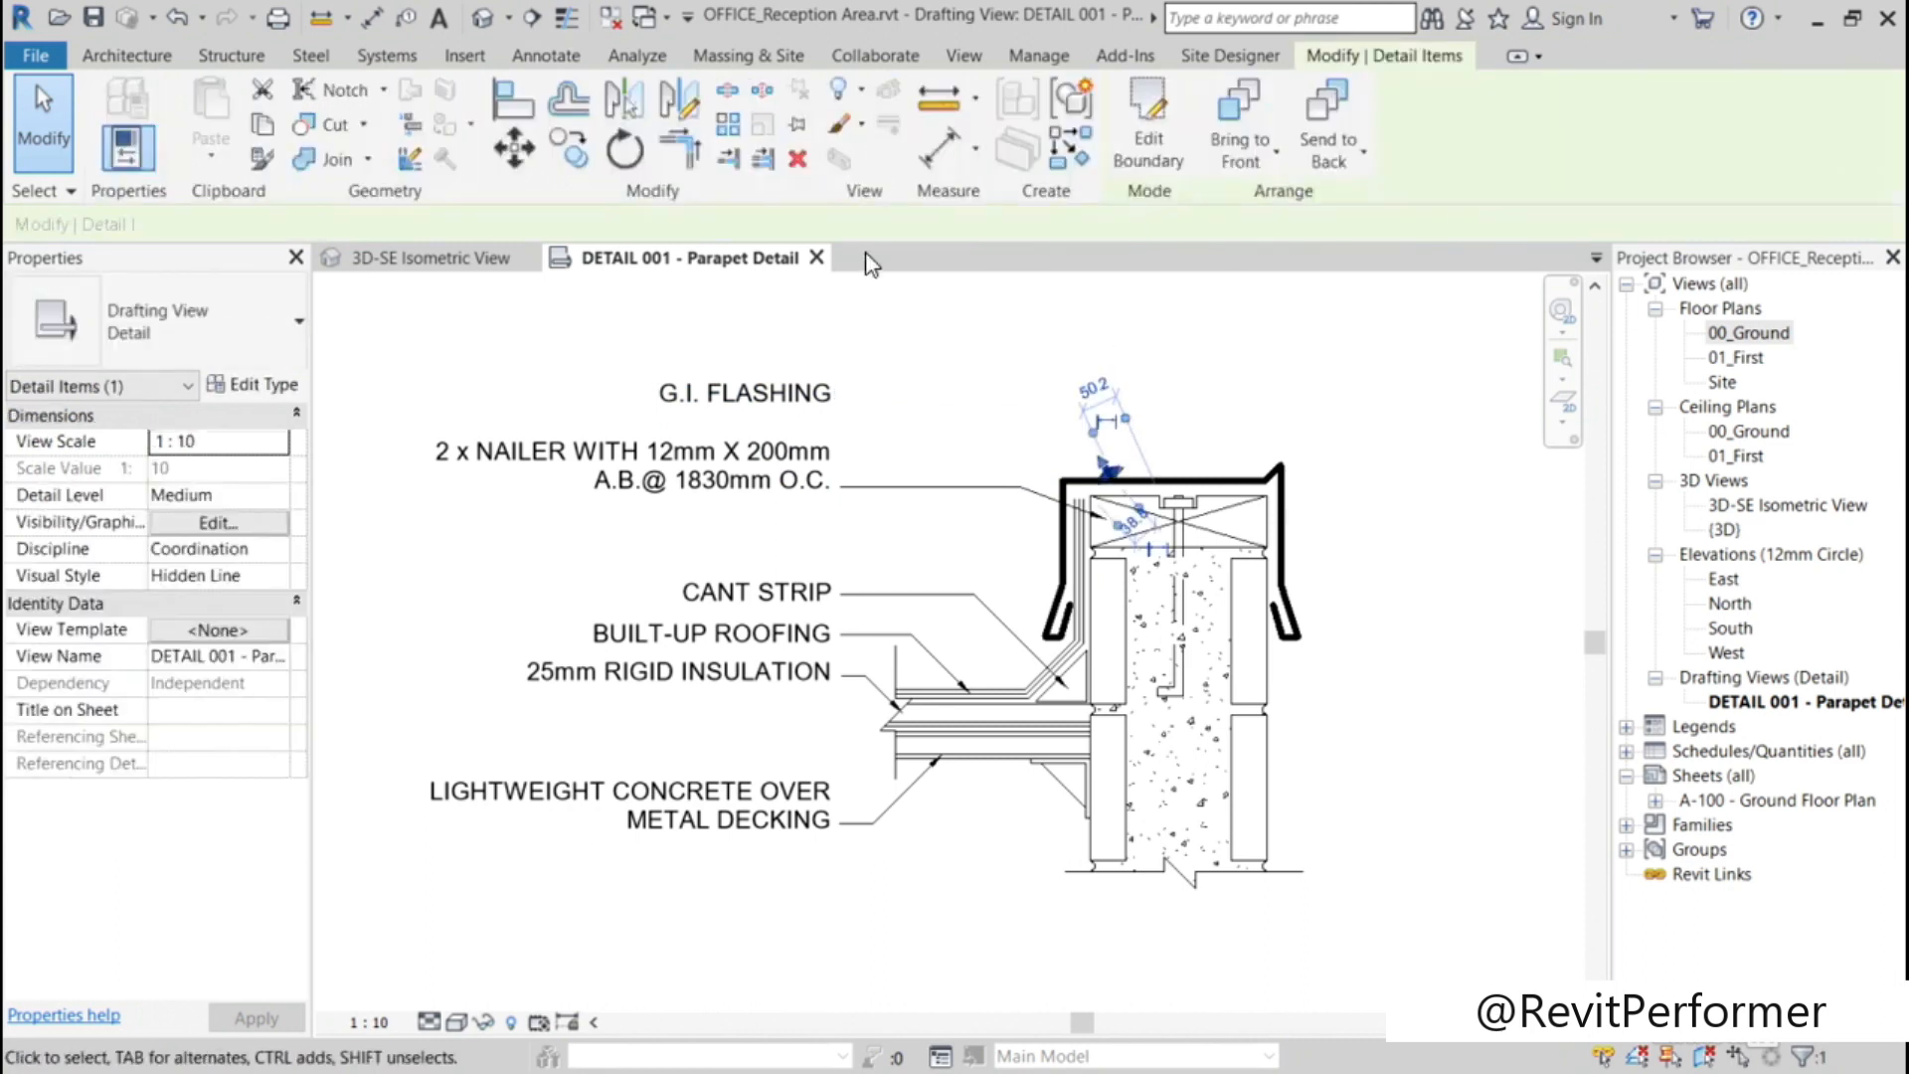
pyautogui.click(797, 159)
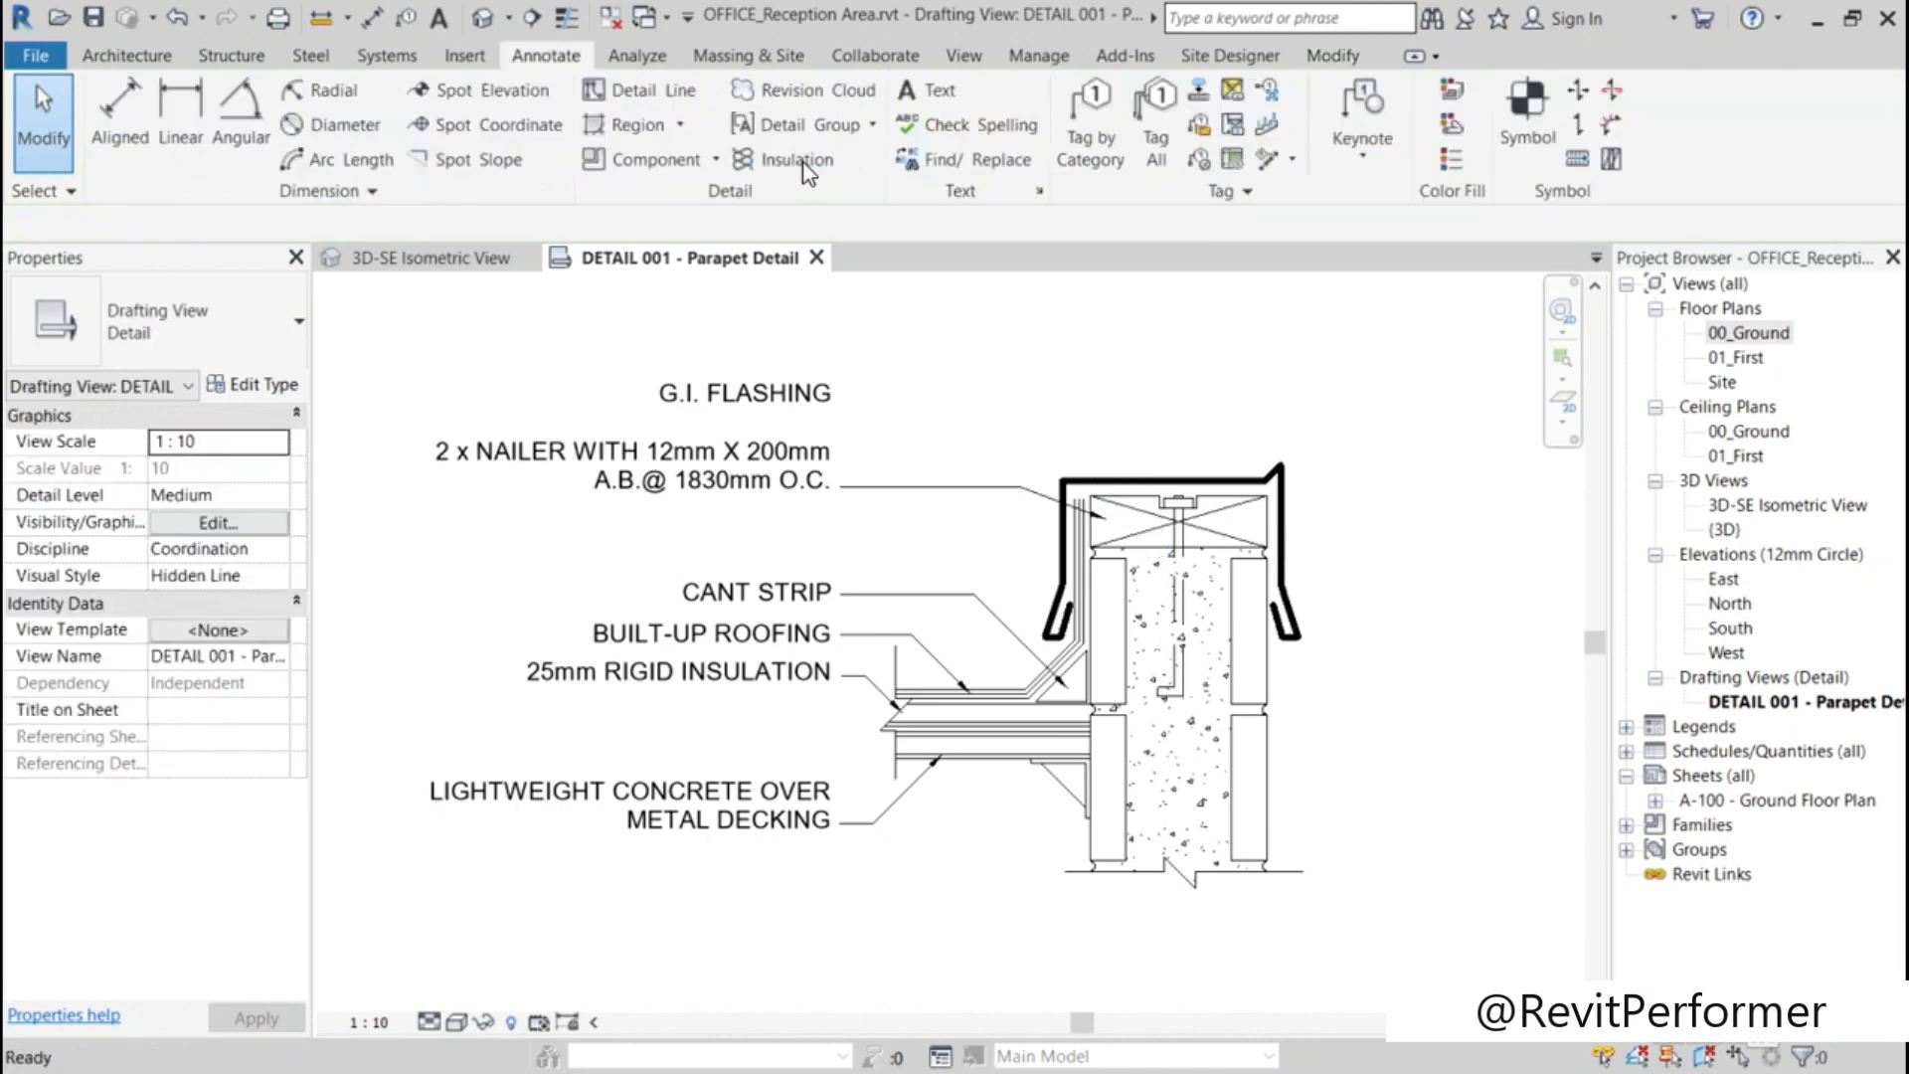
# Step: Add a right-side straight leader to the G.I. FLASHING note, ending at the flashing's top with a horizontal first segment
pyautogui.click(811, 398)
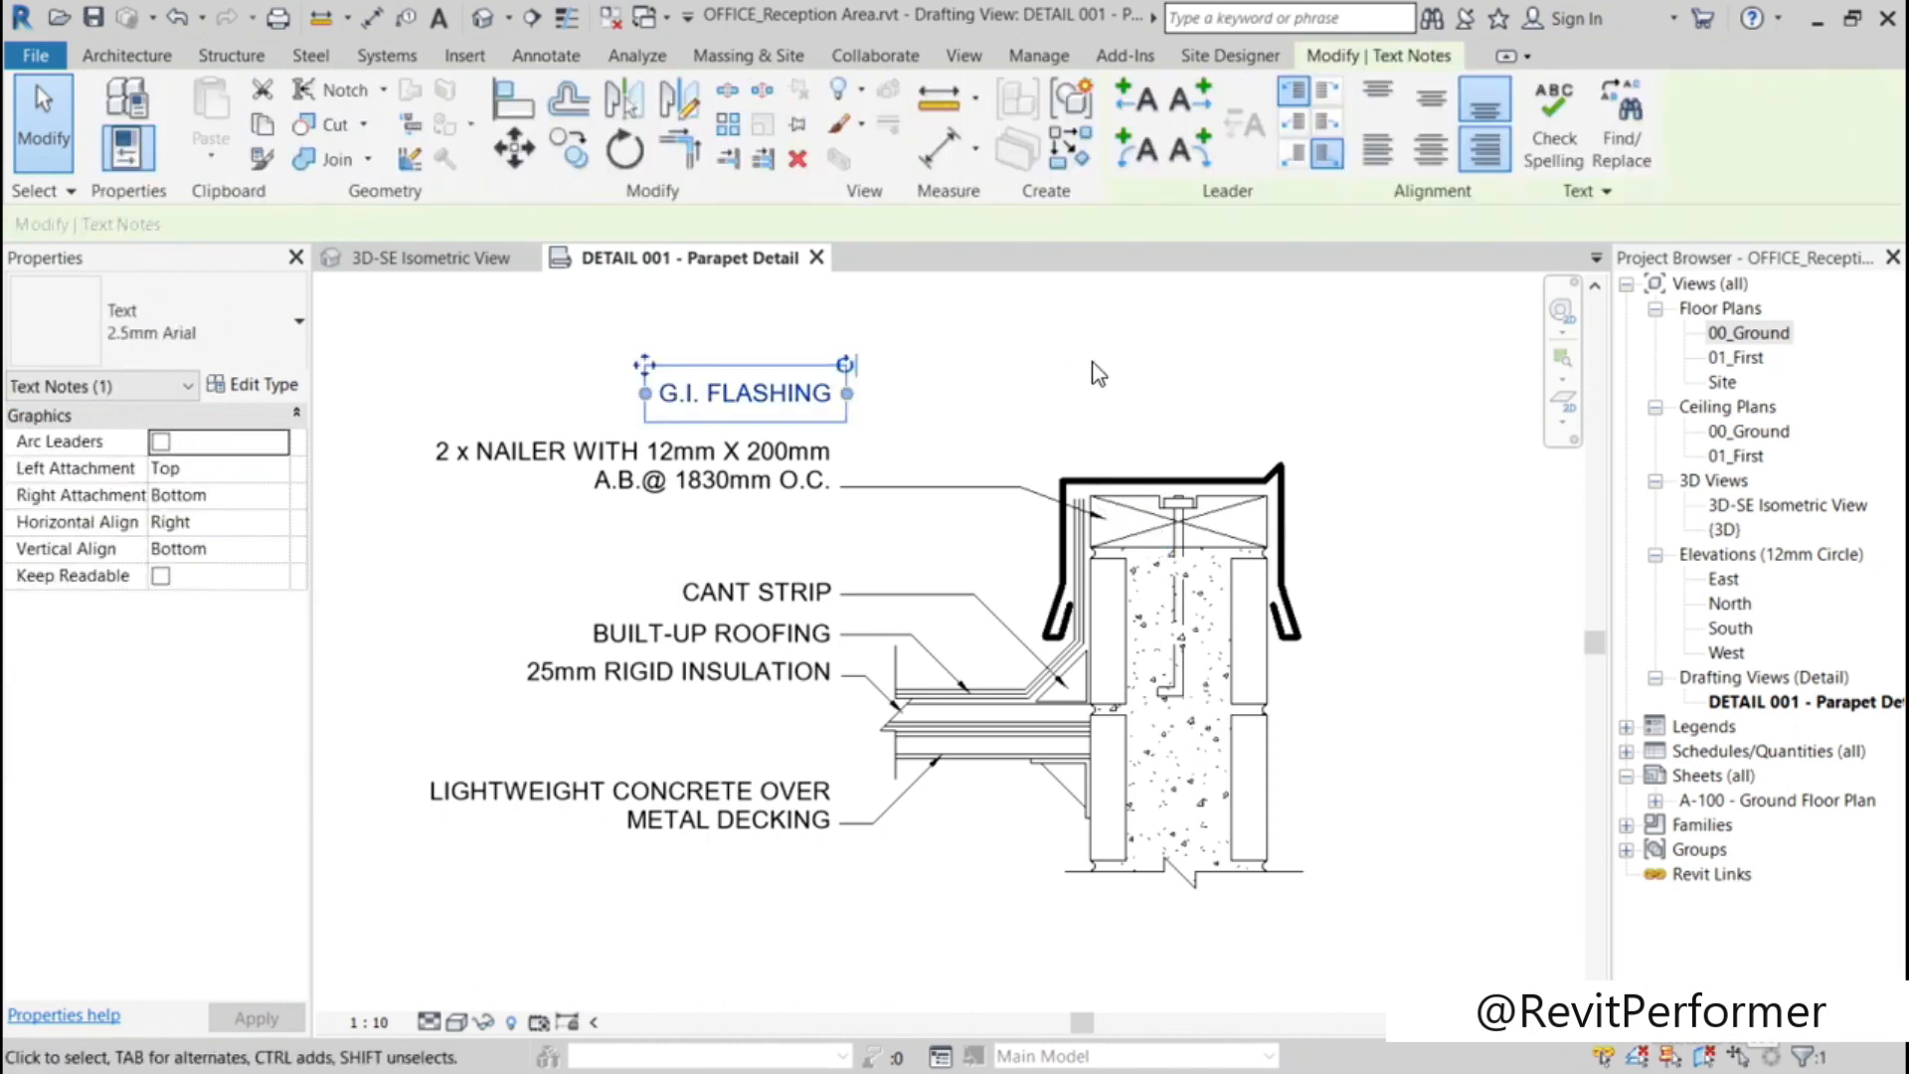
pyautogui.click(1204, 111)
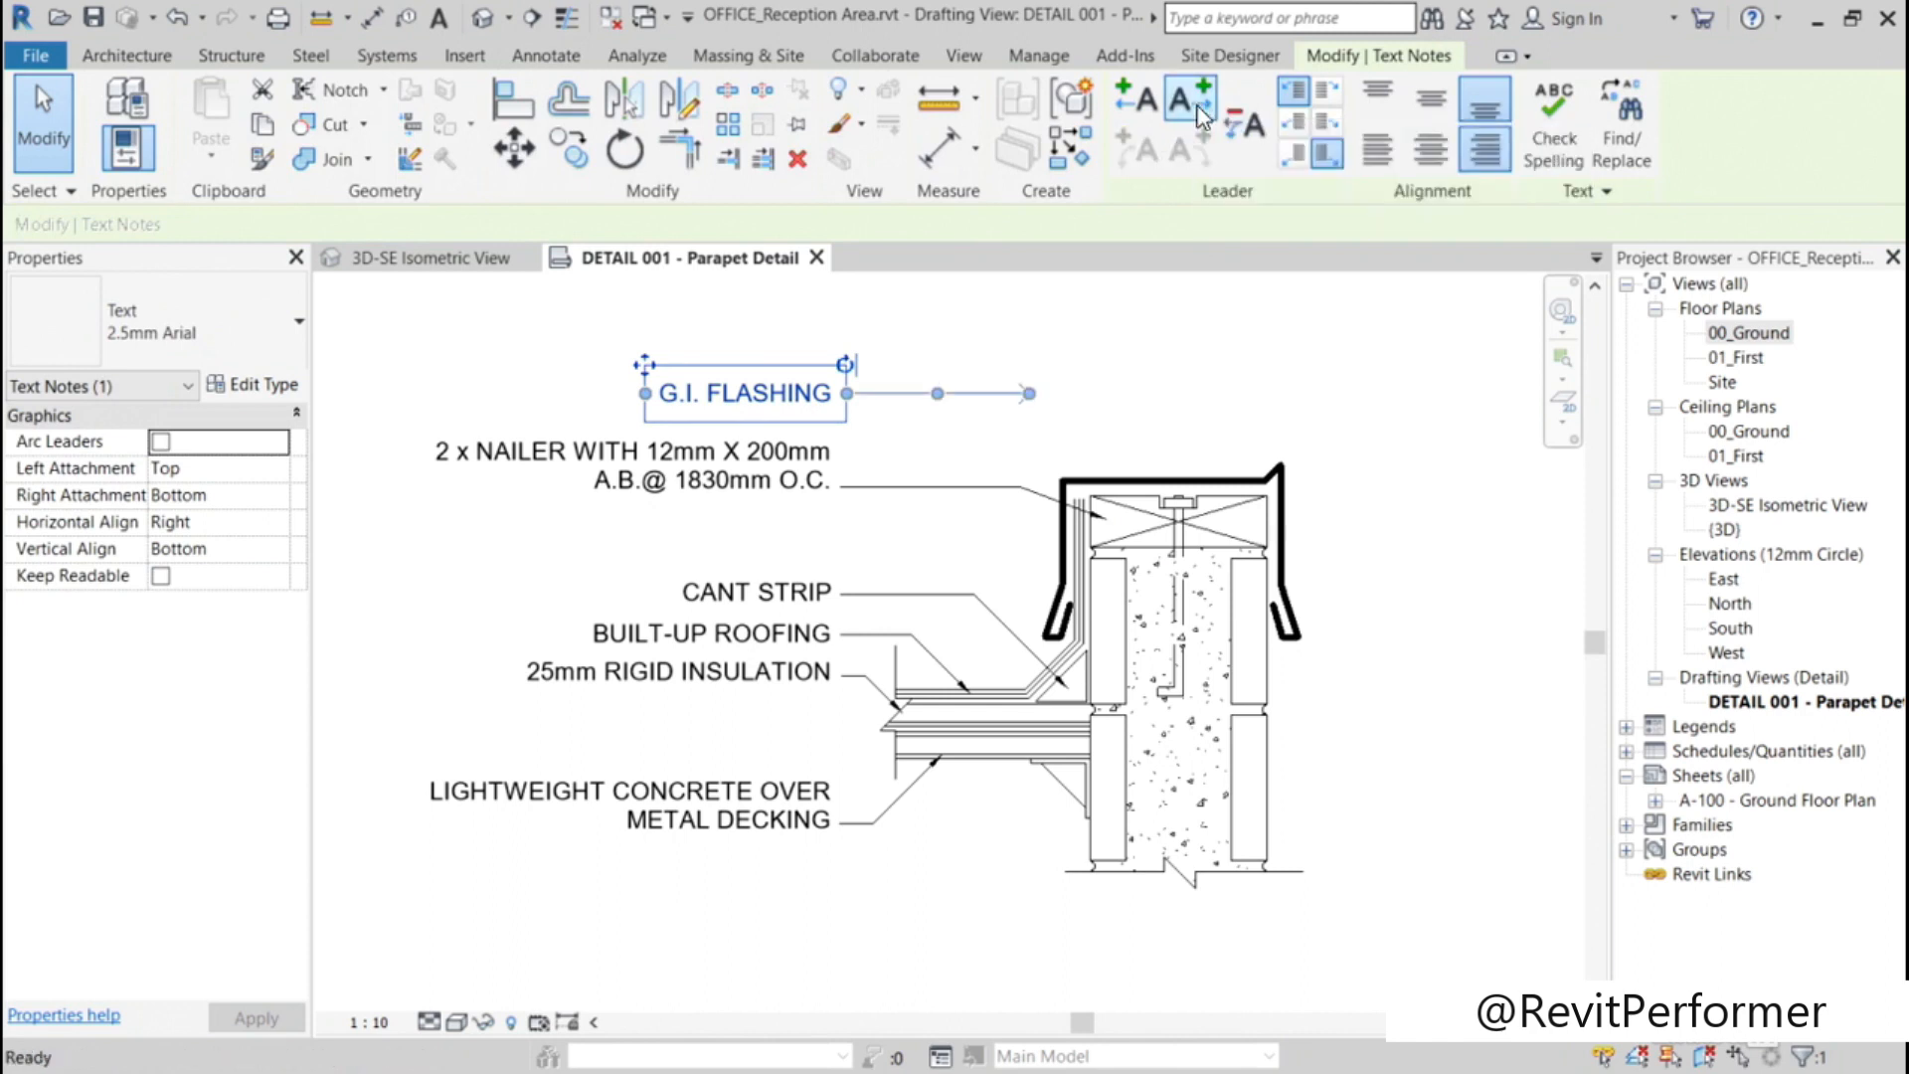
pyautogui.moveTo(1030, 394); pyautogui.dragTo(1143, 469)
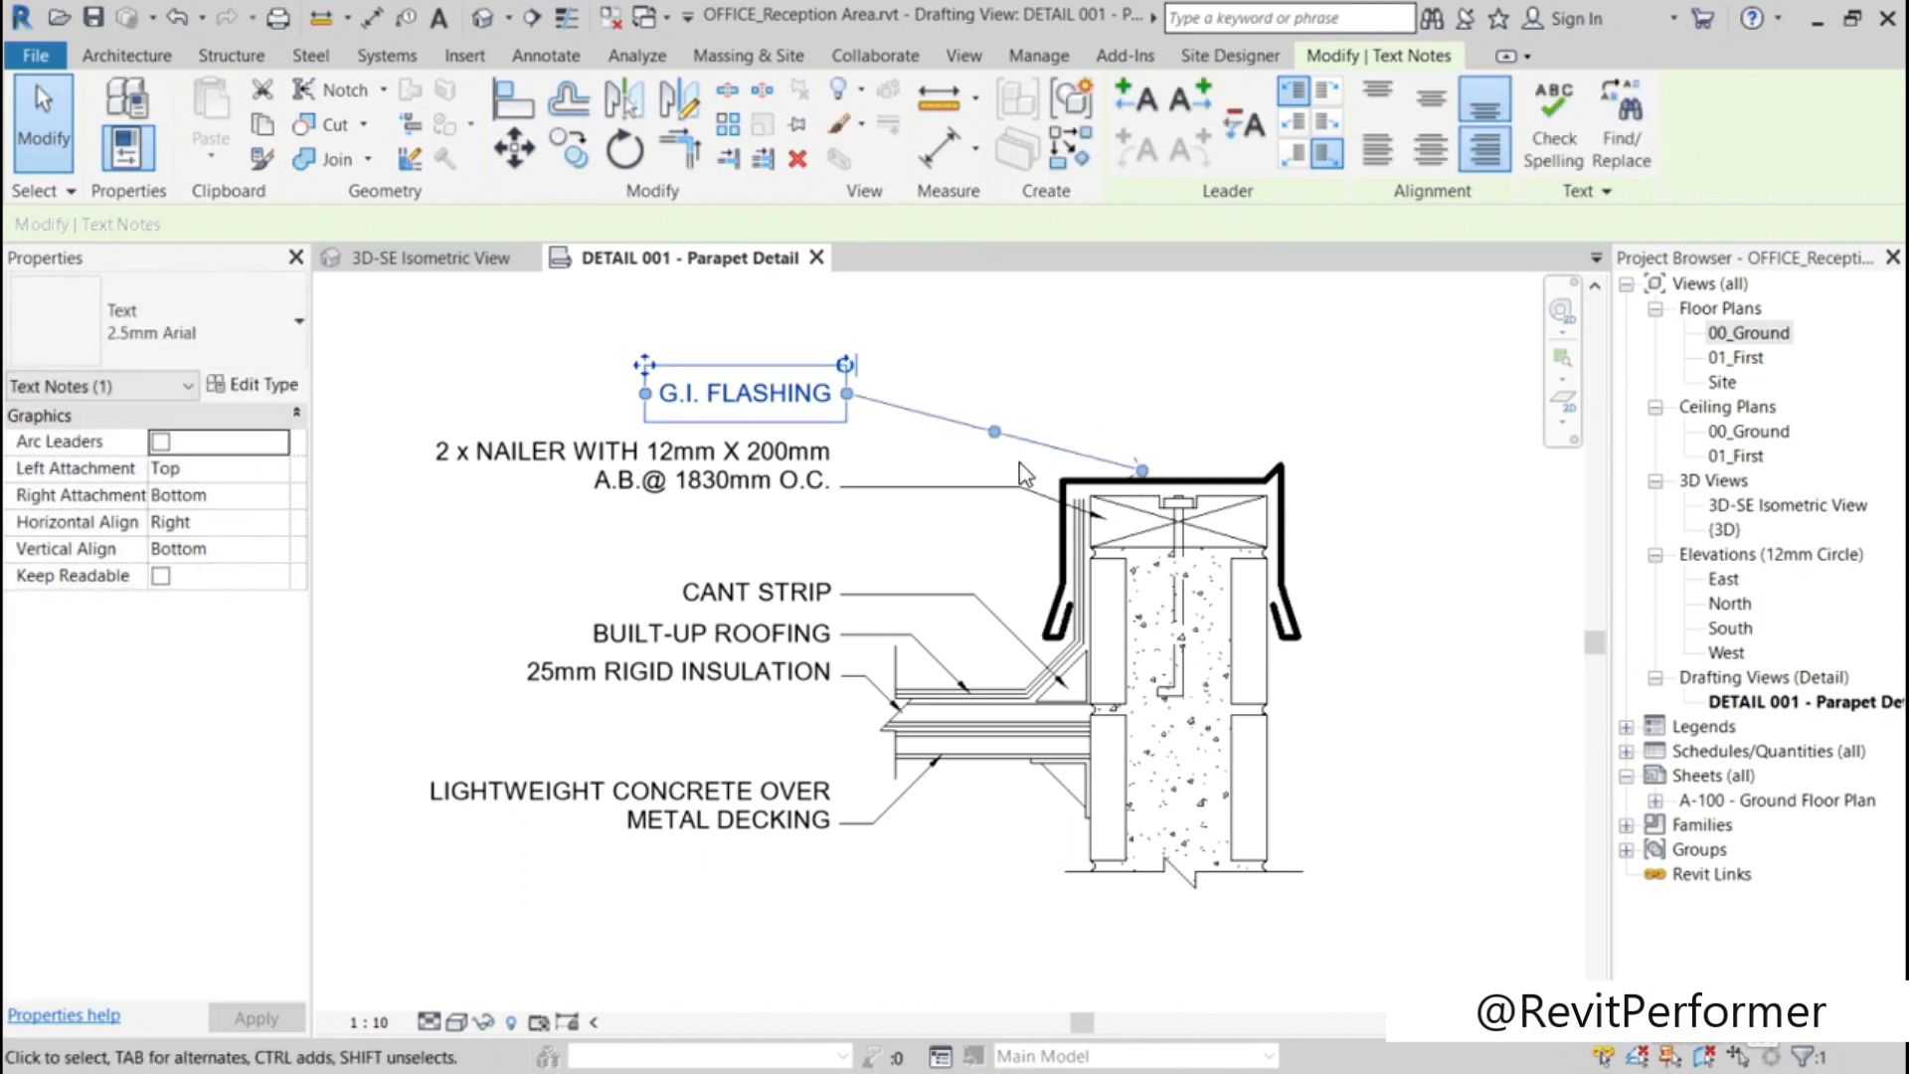
pyautogui.moveTo(997, 437); pyautogui.dragTo(994, 394)
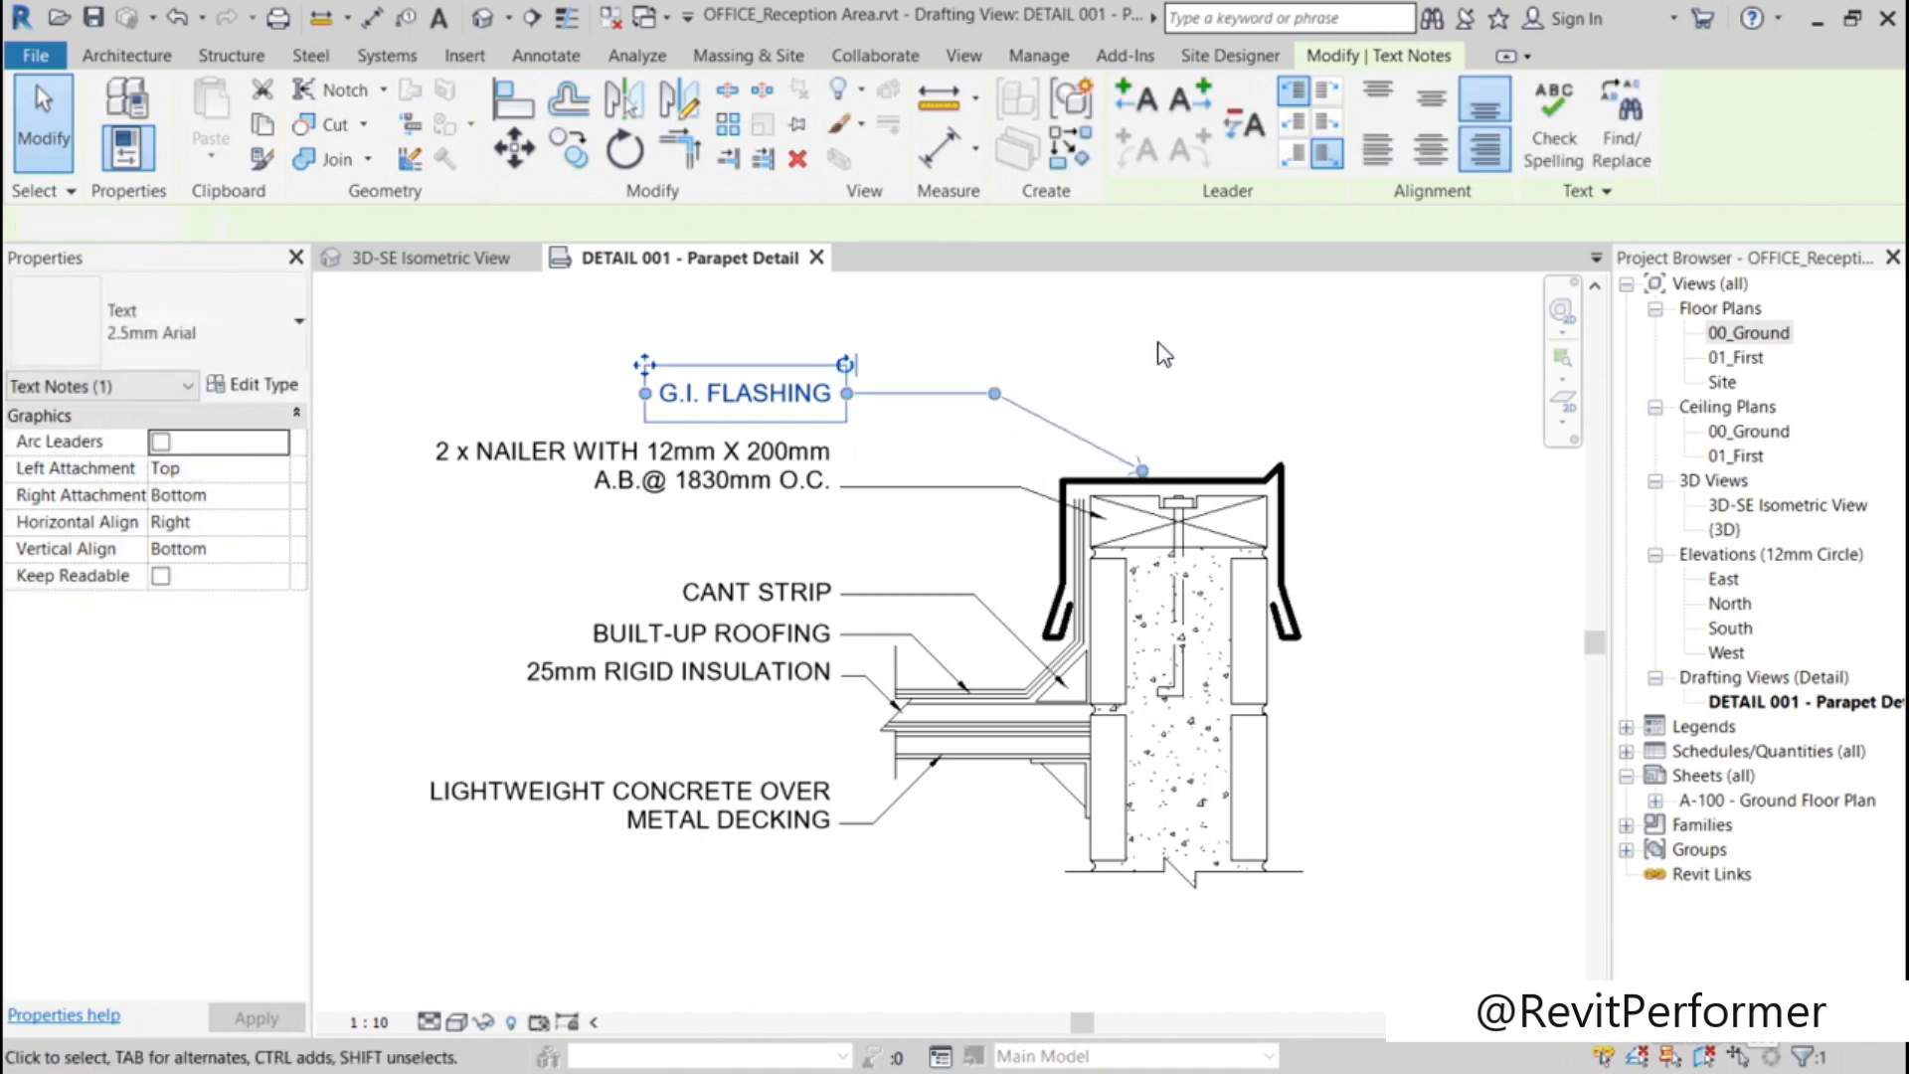
pyautogui.click(1163, 353)
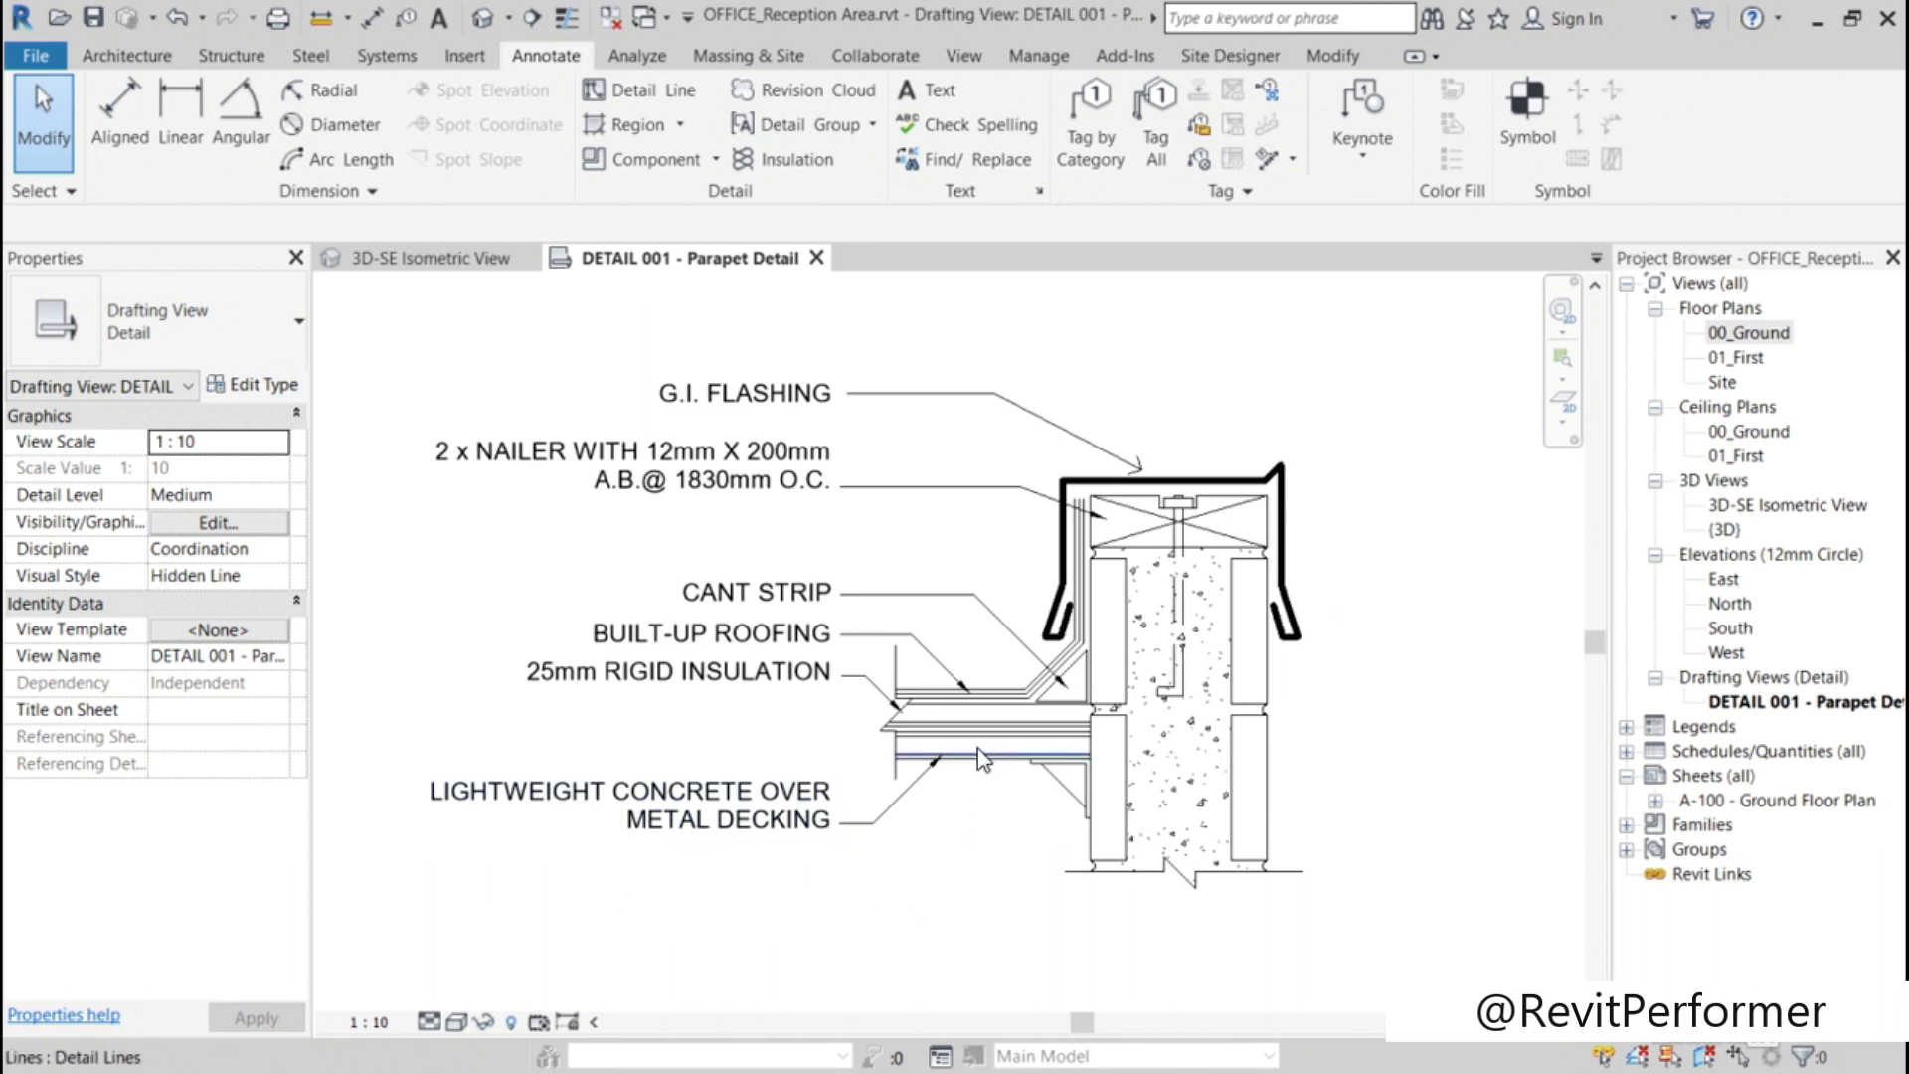
# Step: Delete the imported leader of the LIGHTWEIGHT CONCRETE OVER METAL DECKING note, both its detail lines and its filled arrowhead
pyautogui.click(855, 827)
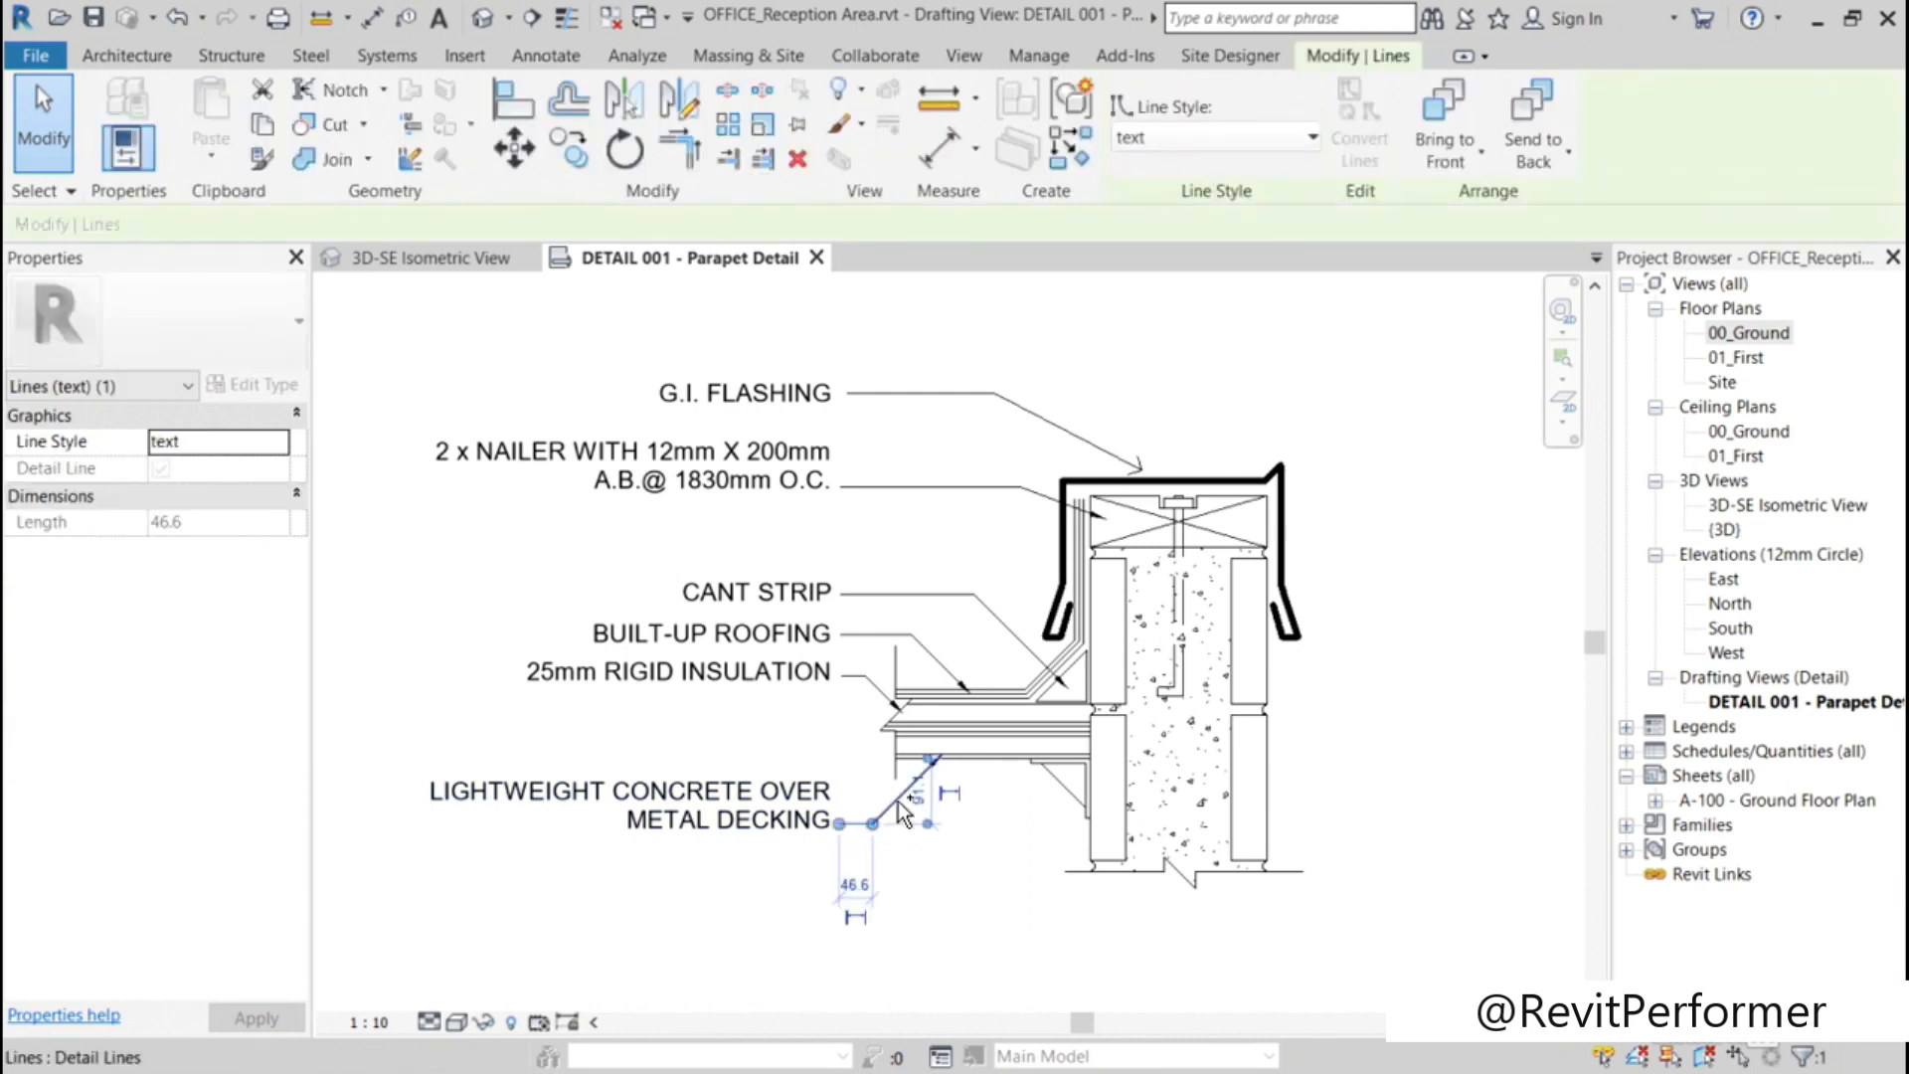
pyautogui.press('Delete')
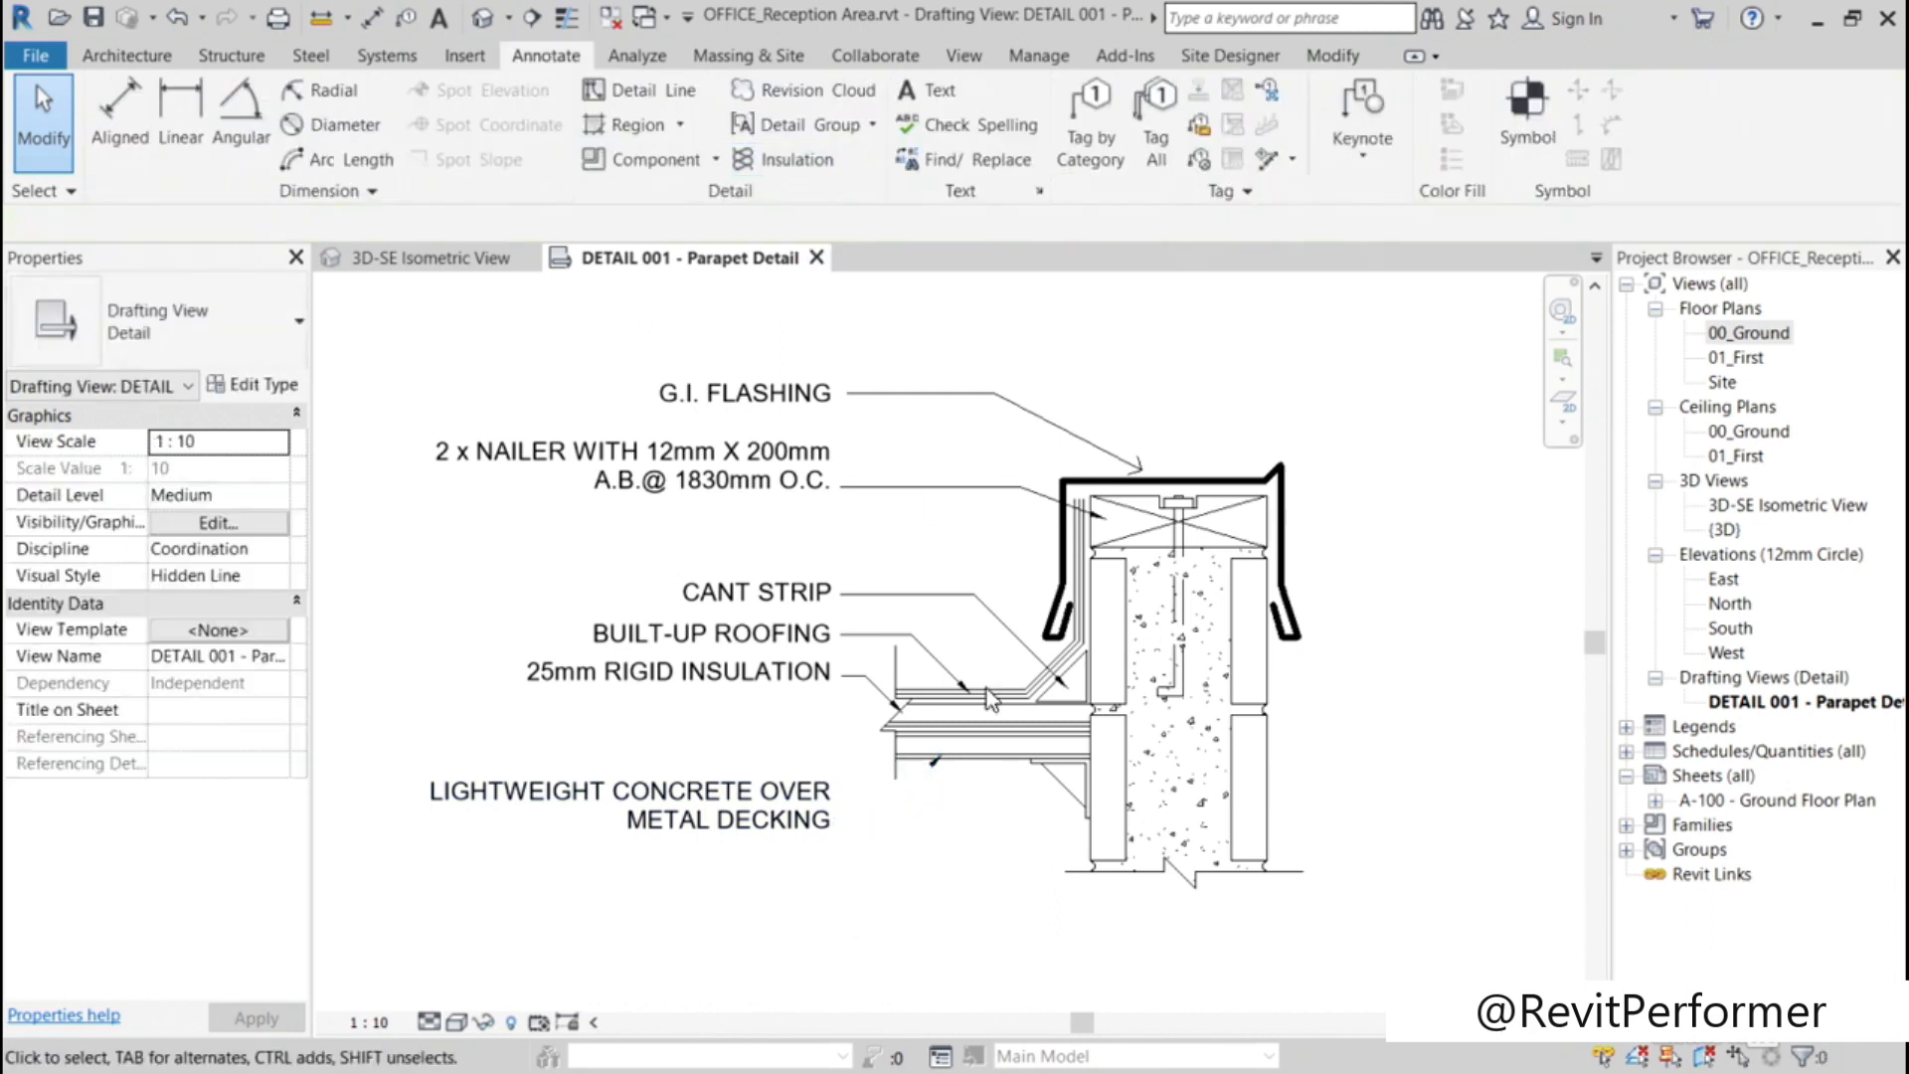
pyautogui.click(934, 774)
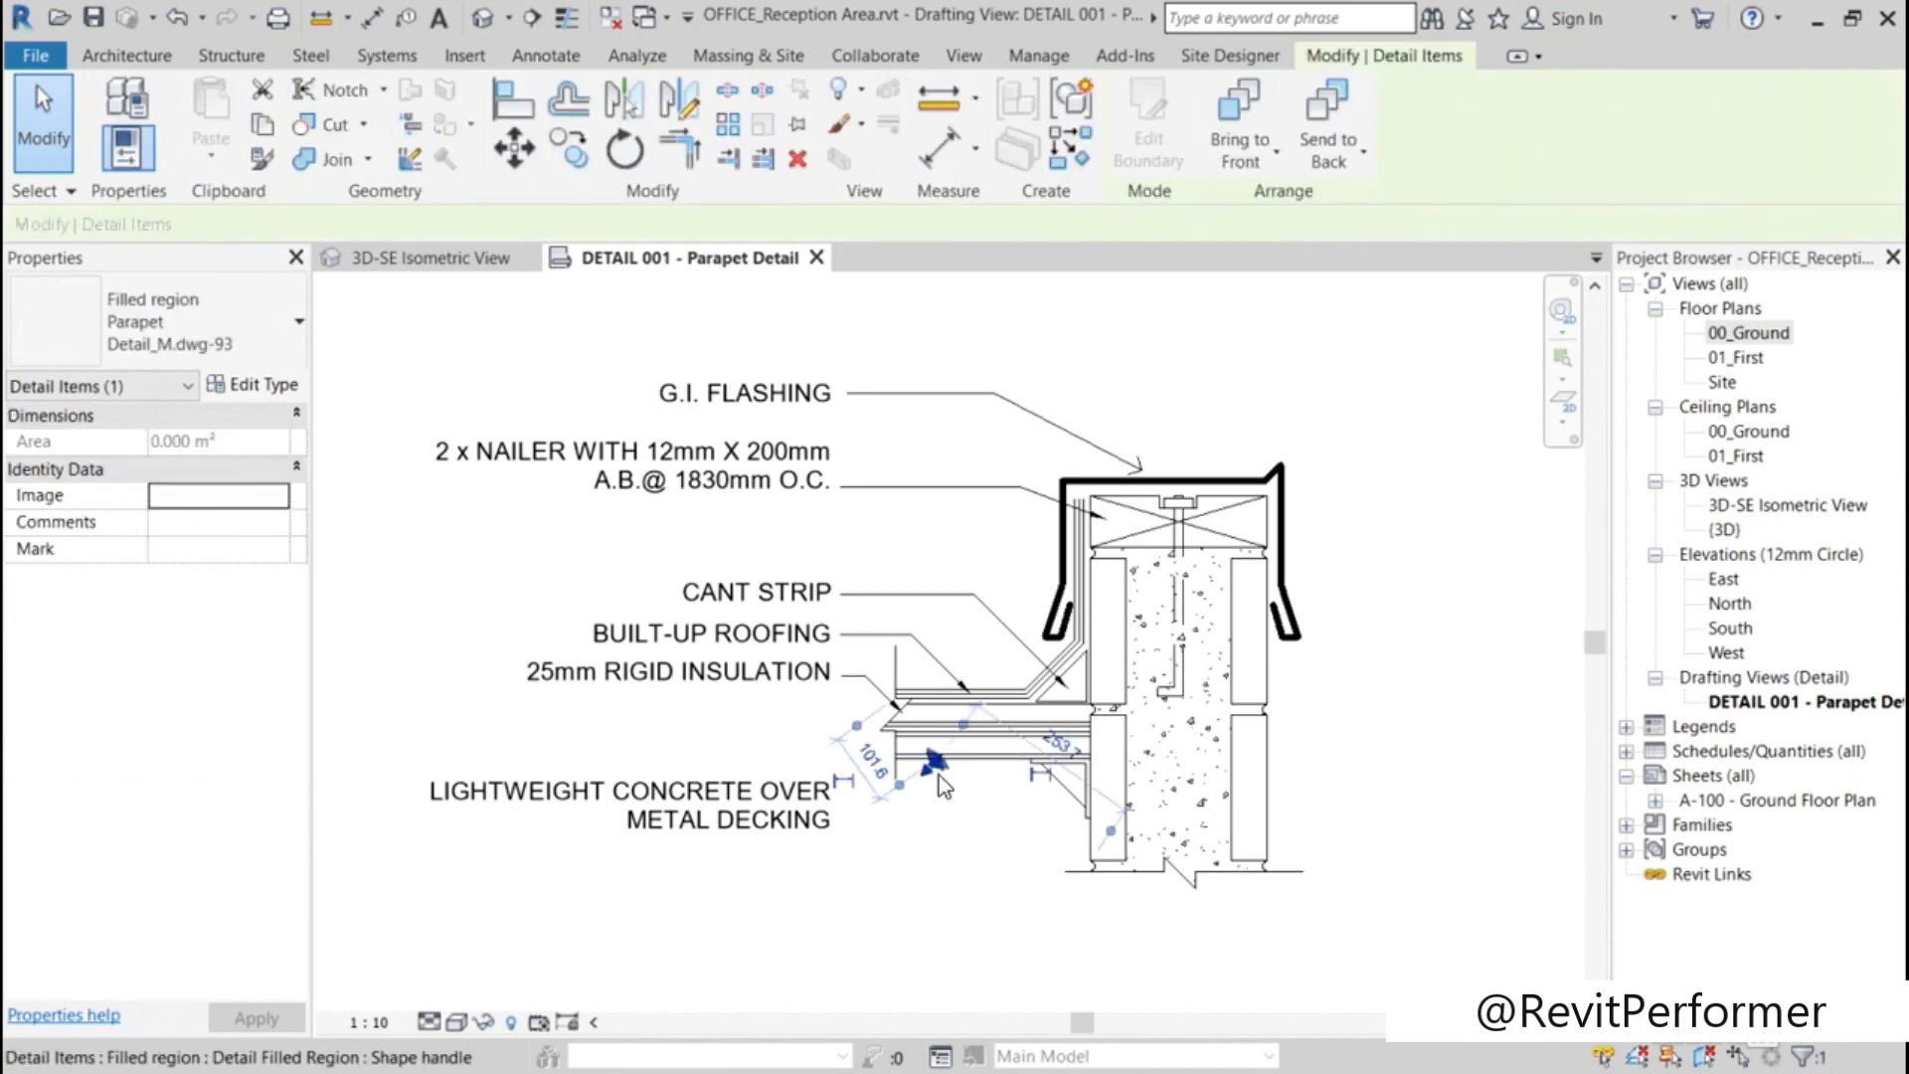
pyautogui.click(798, 161)
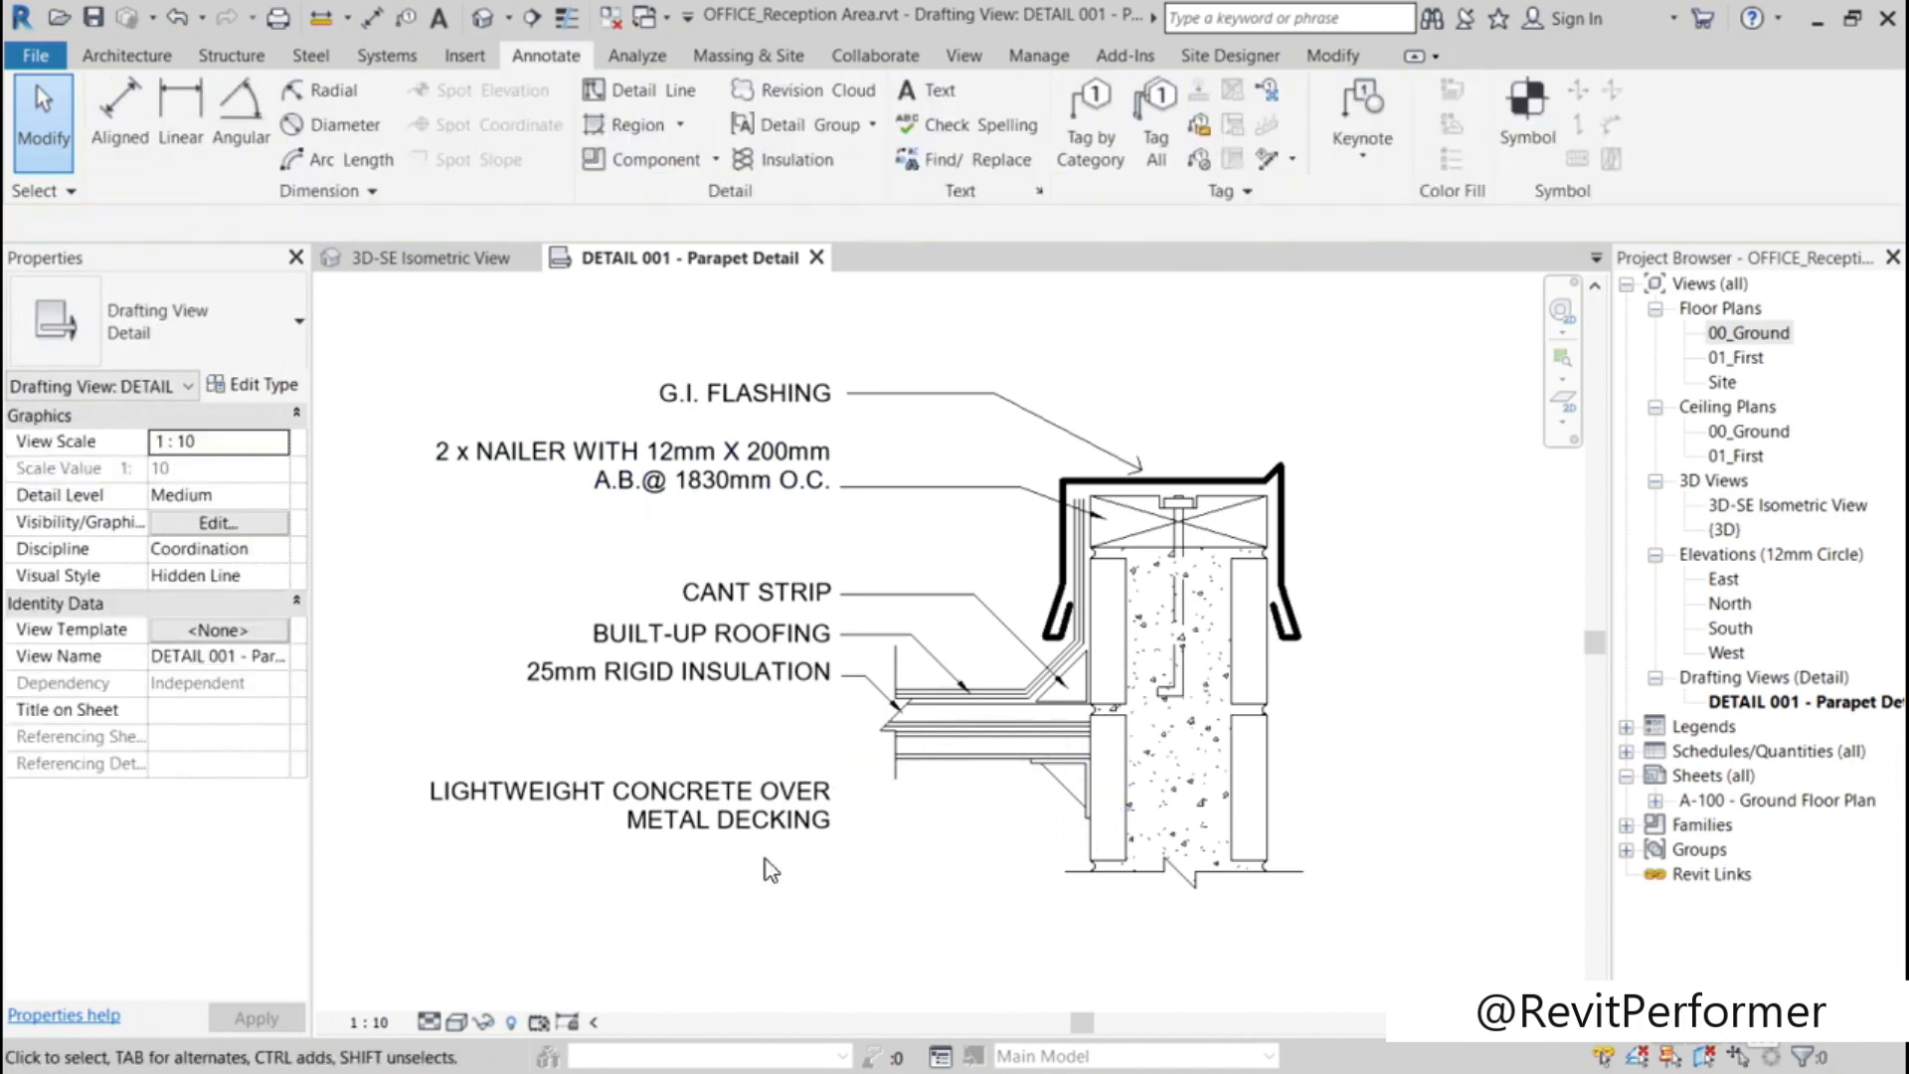
# Step: Add a right-side straight leader to the LIGHTWEIGHT CONCRETE OVER METAL DECKING note, ending inside the roof deck with a horizontal first segment
pyautogui.click(826, 837)
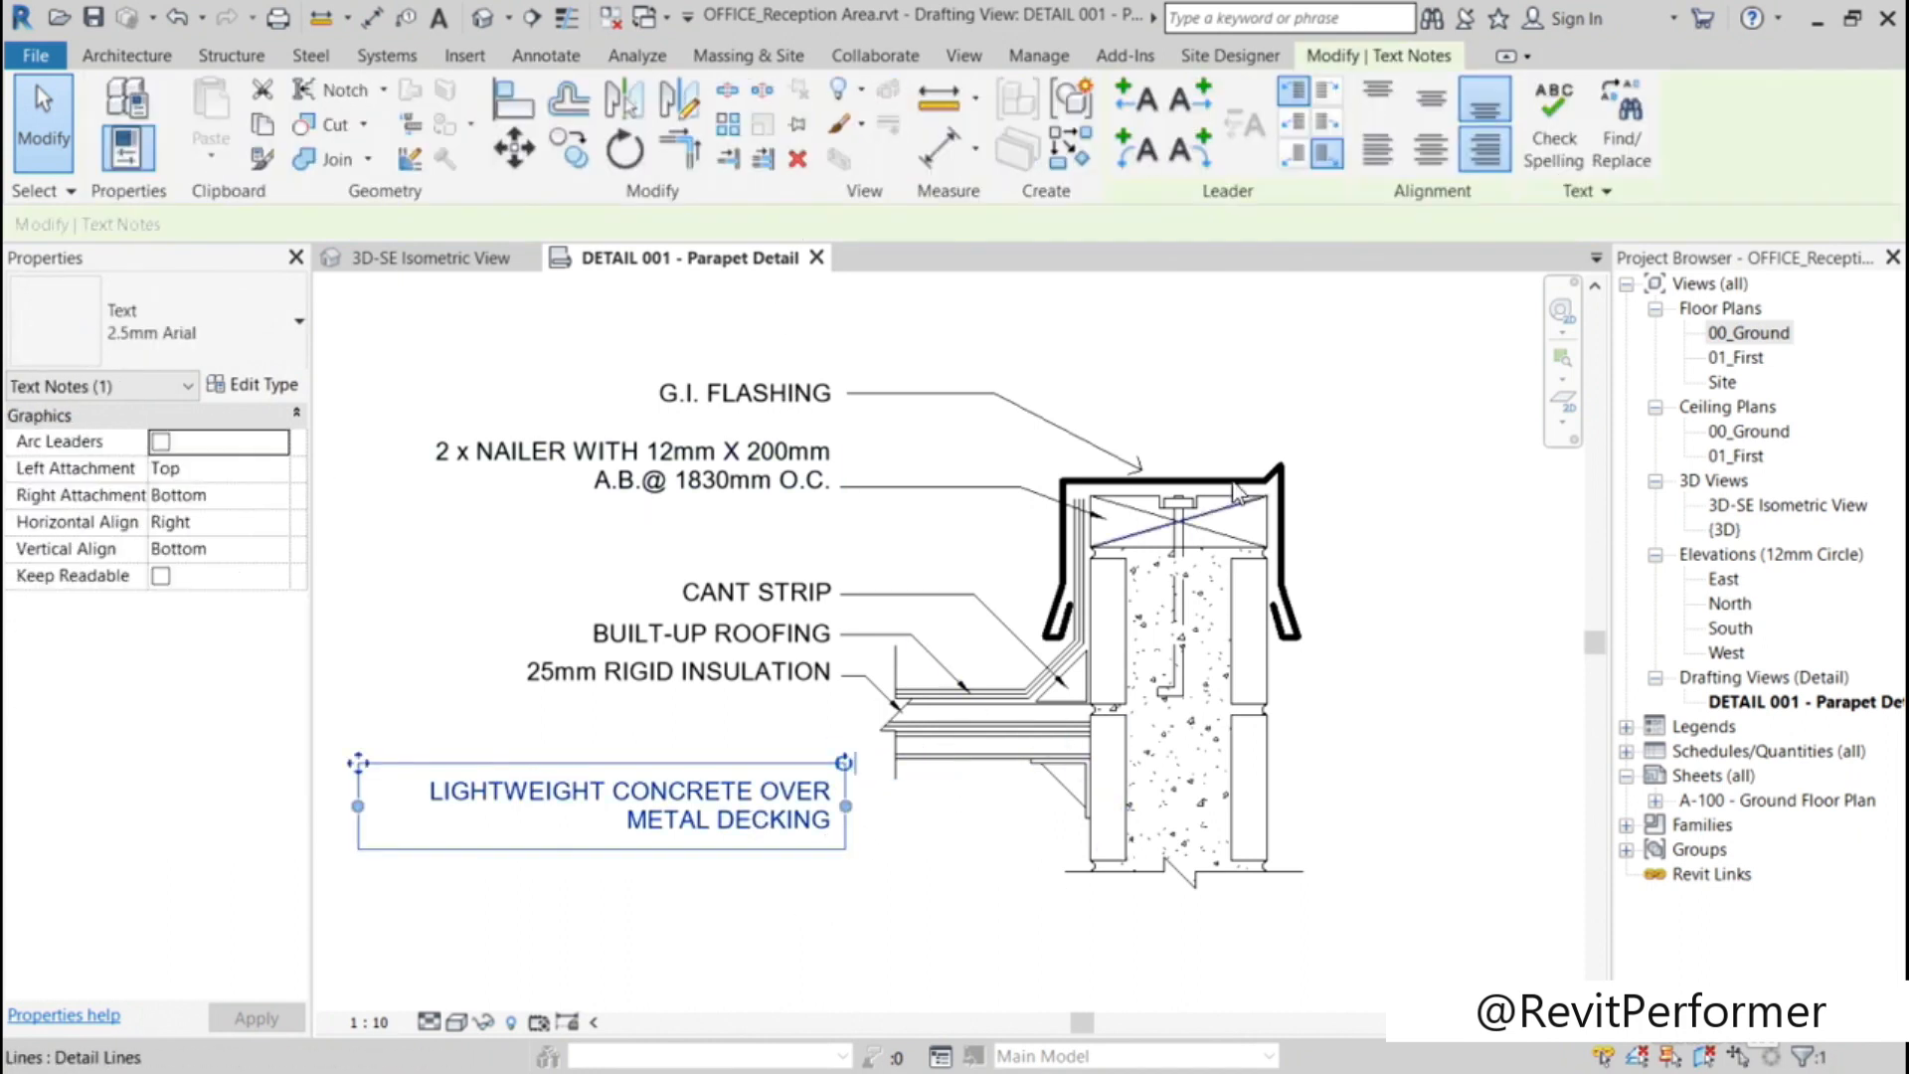
pyautogui.click(1187, 99)
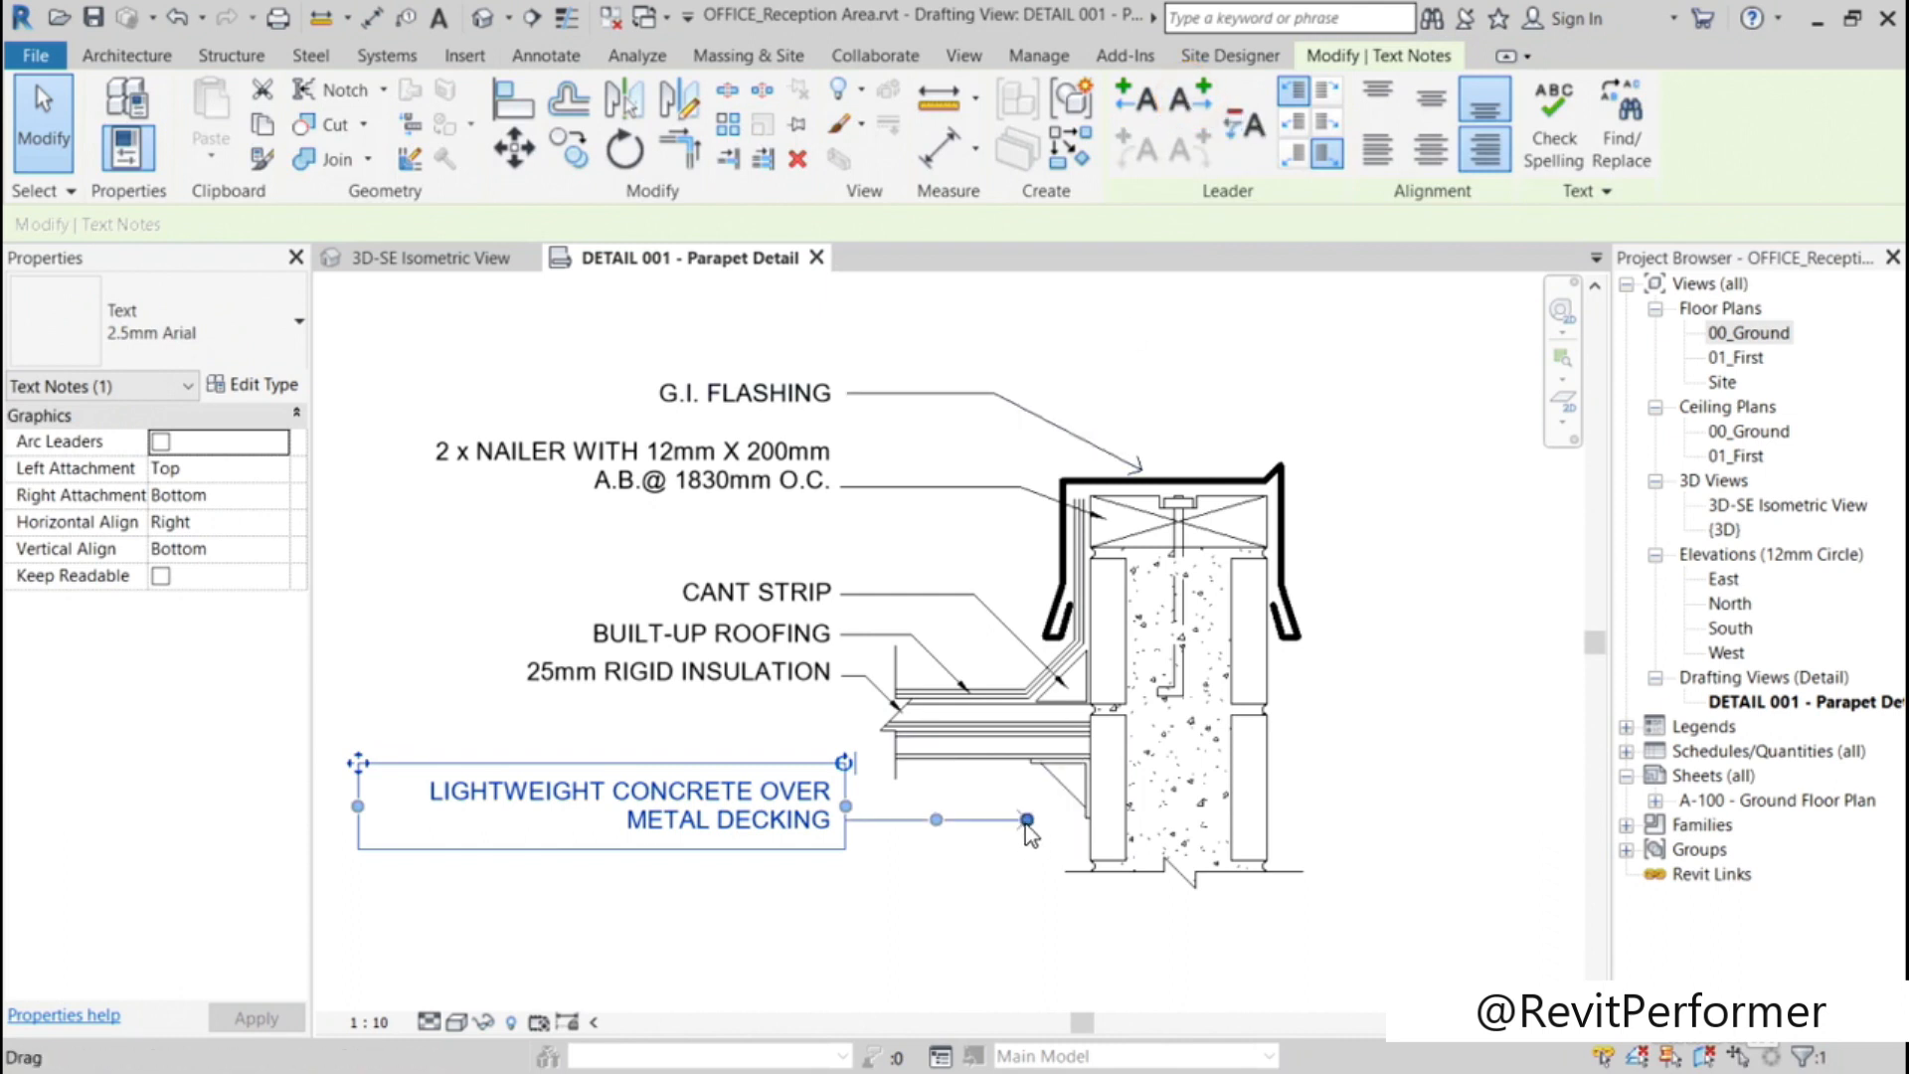
pyautogui.moveTo(1026, 819)
pyautogui.mouseDown()
pyautogui.moveTo(981, 748)
pyautogui.moveTo(915, 786)
pyautogui.moveTo(915, 819)
pyautogui.mouseUp()
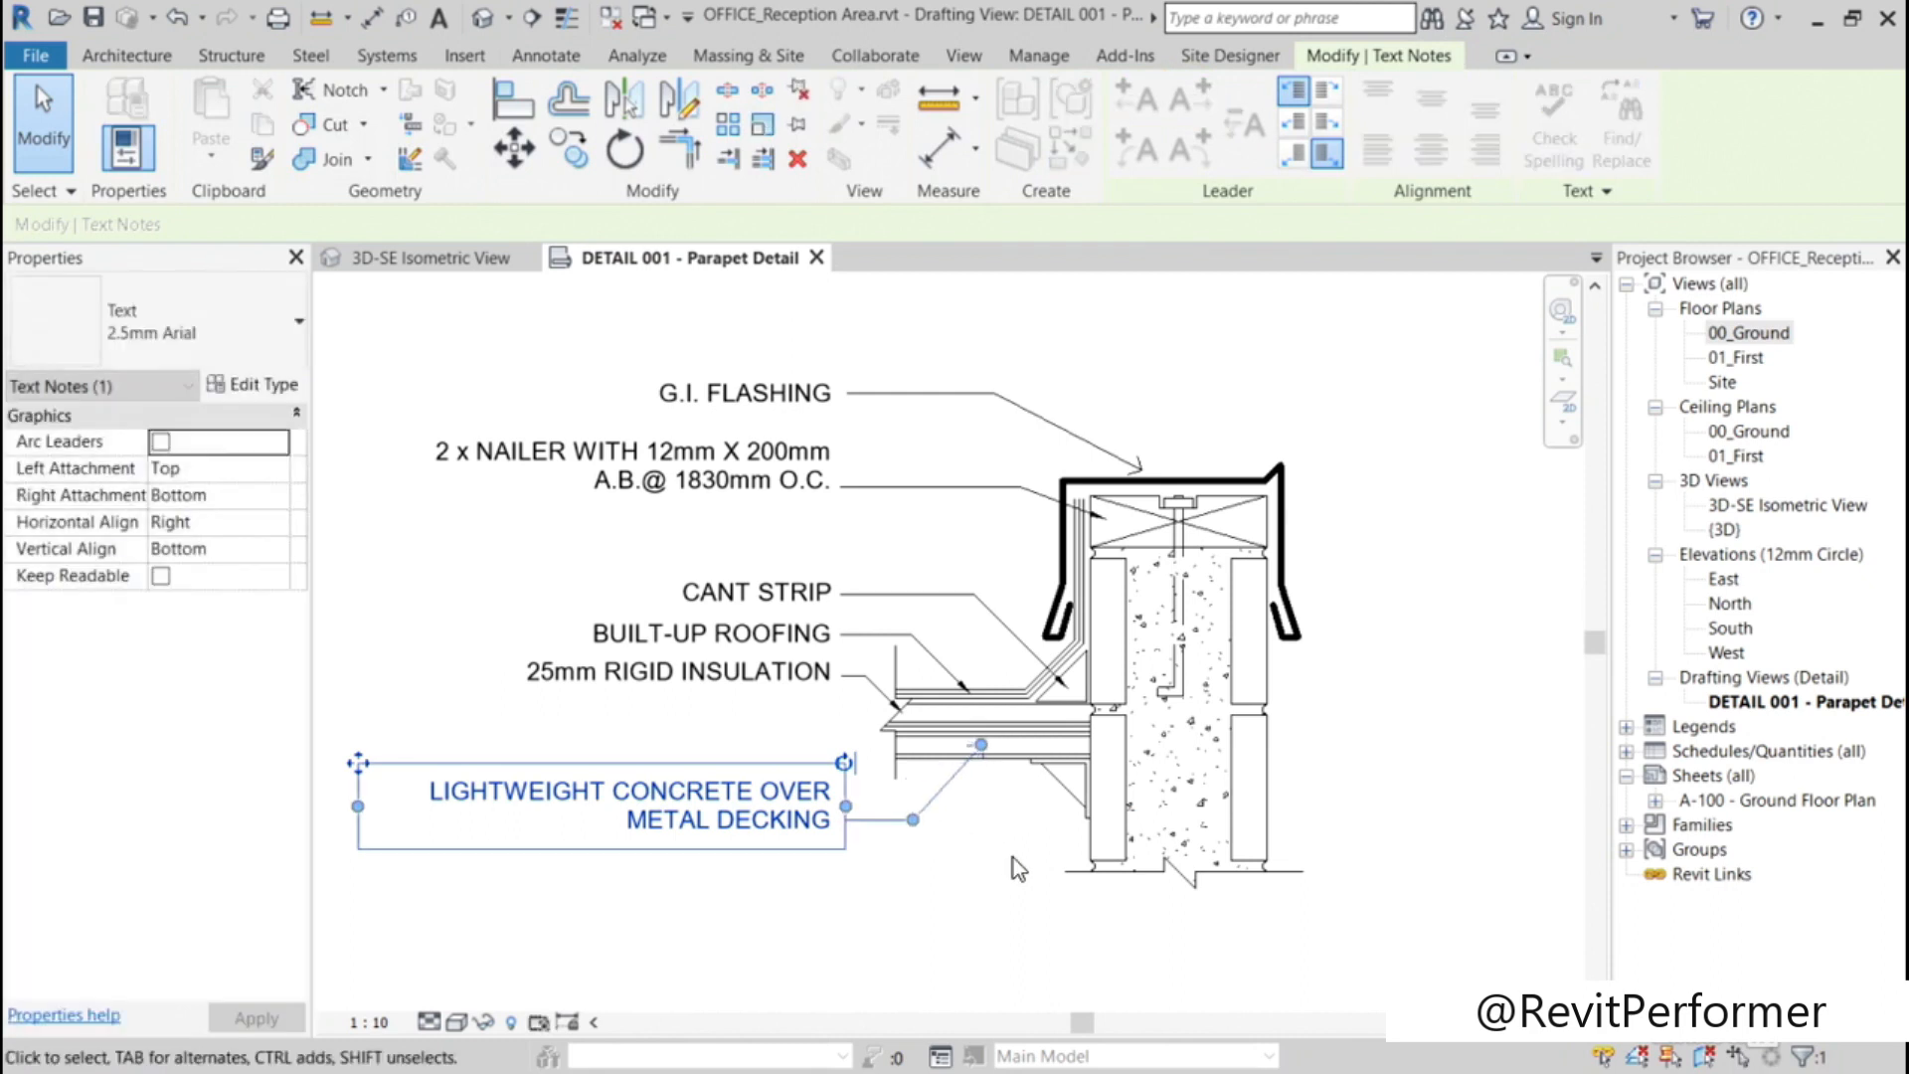
pyautogui.click(963, 895)
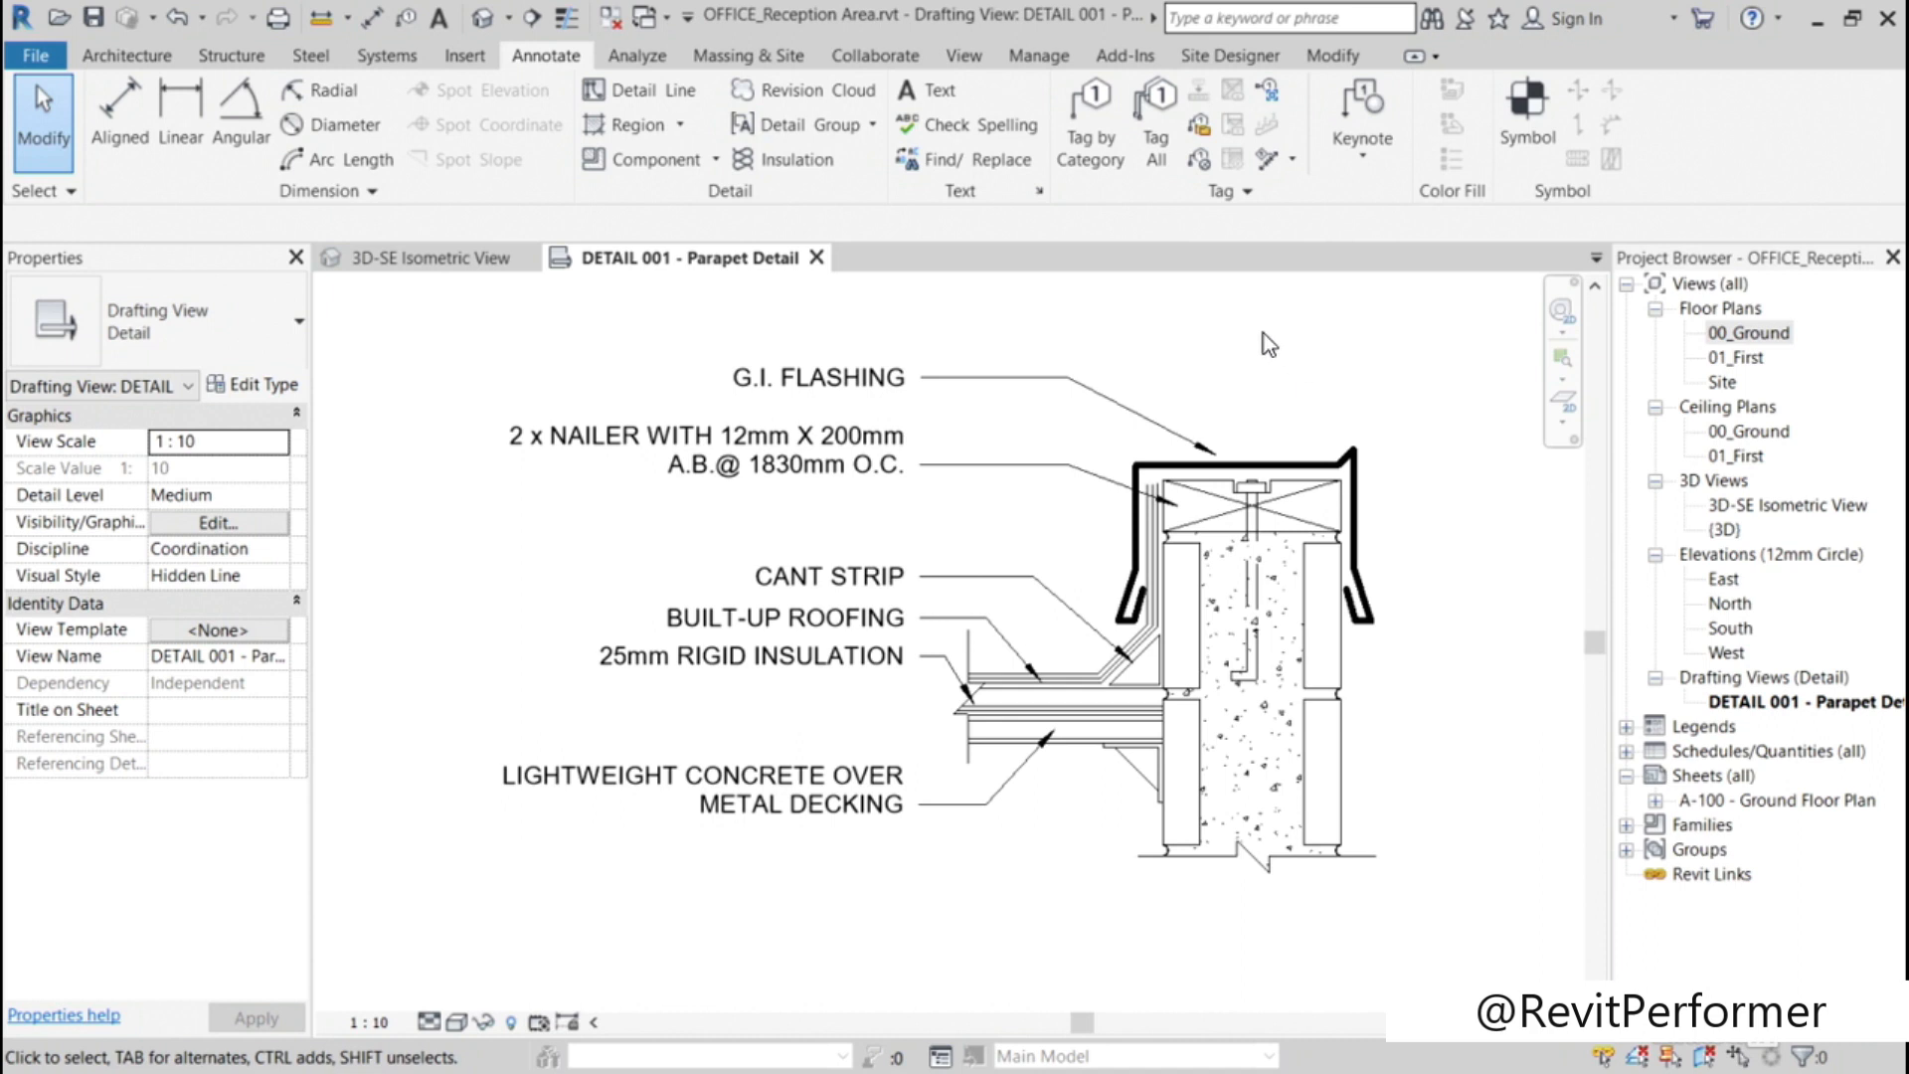
# Step: Select the G.I. FLASHING and CANT STRIP notes in turn to examine their attached text leaders
pyautogui.click(841, 384)
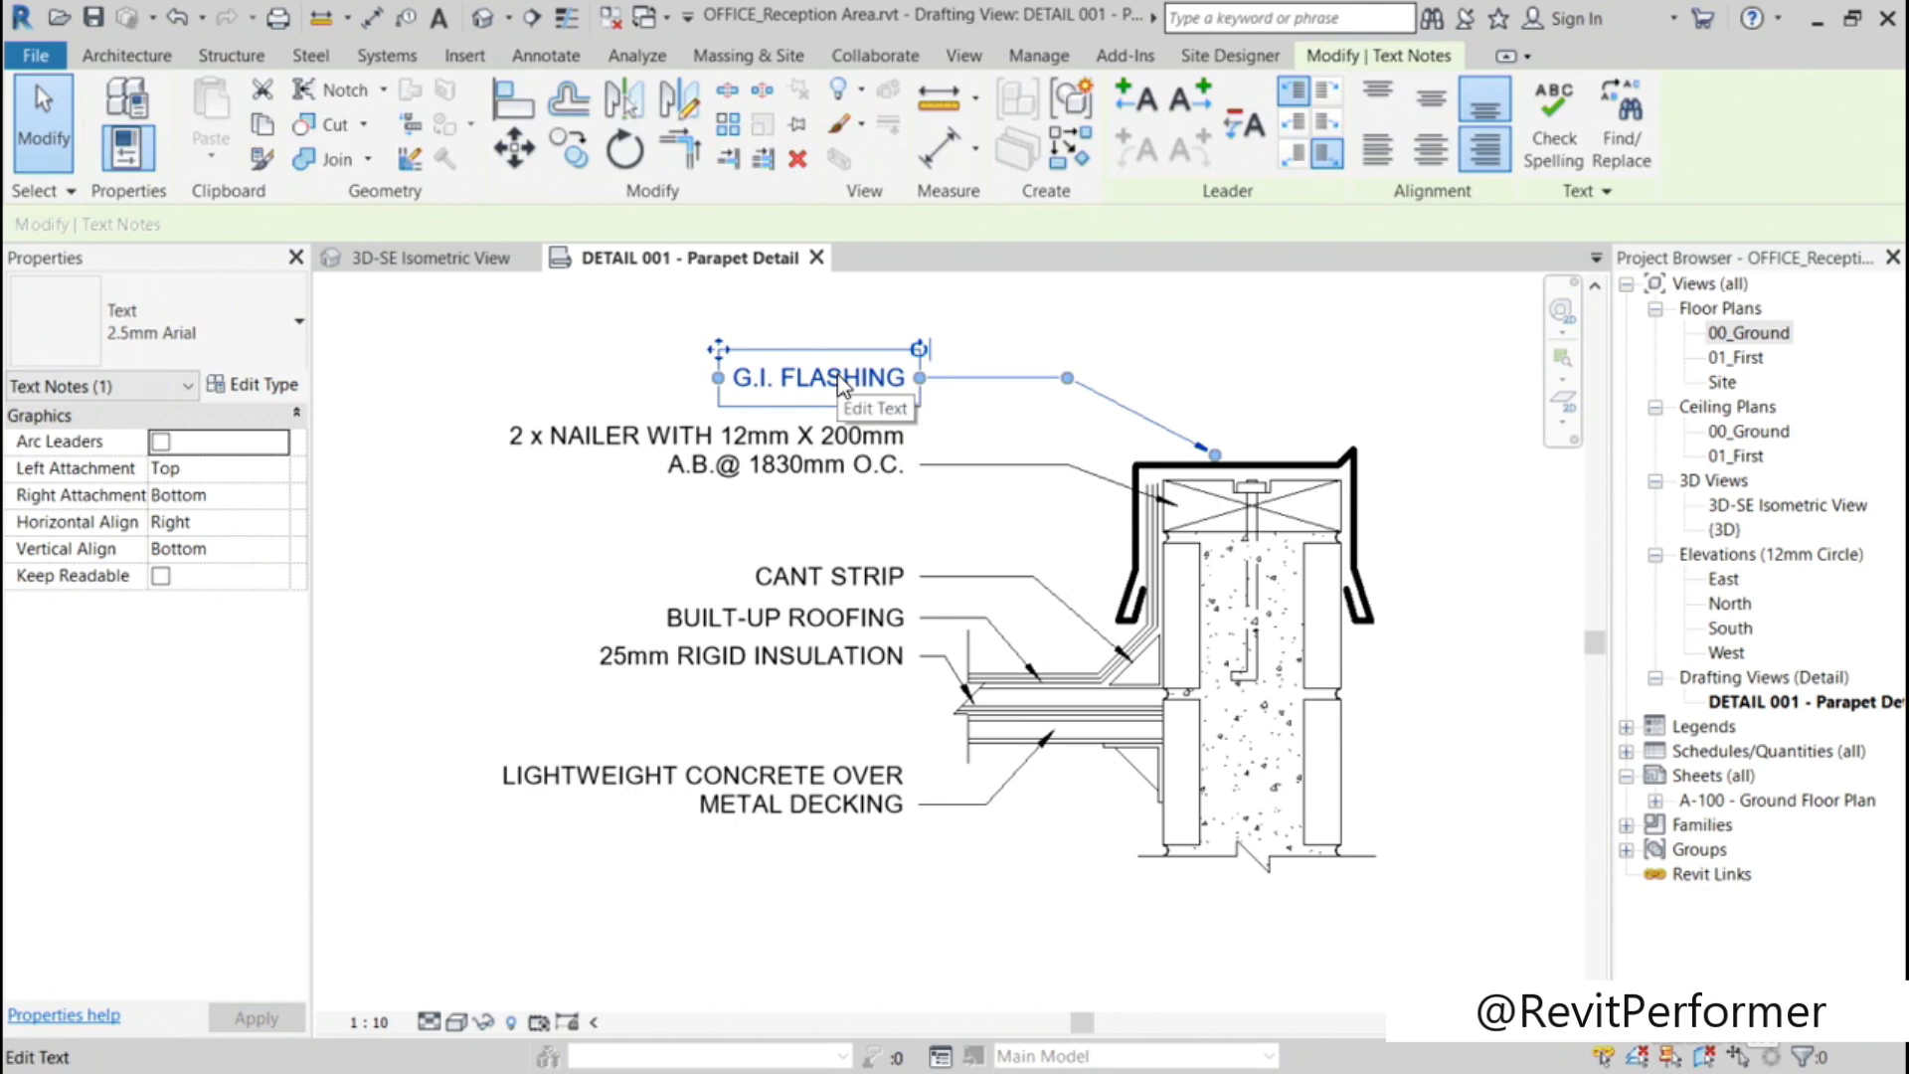
pyautogui.click(1143, 334)
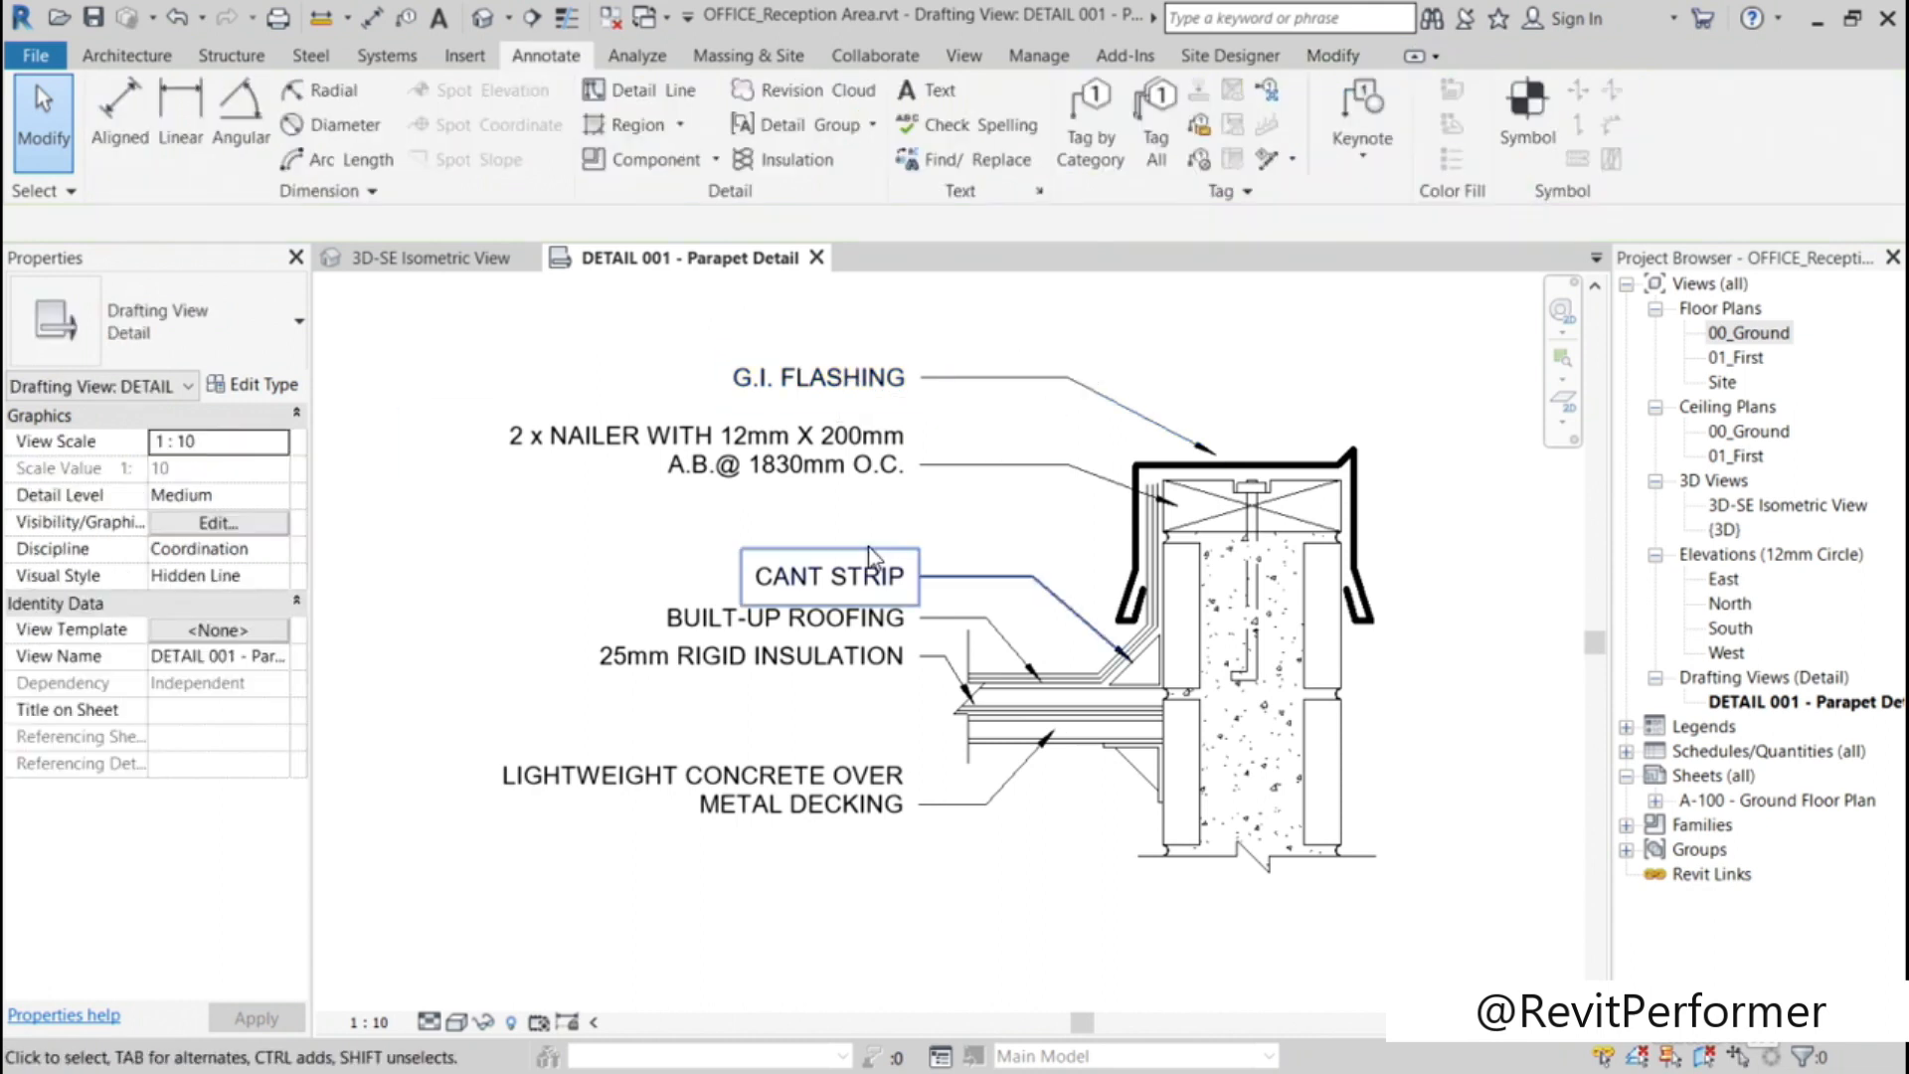
pyautogui.click(831, 577)
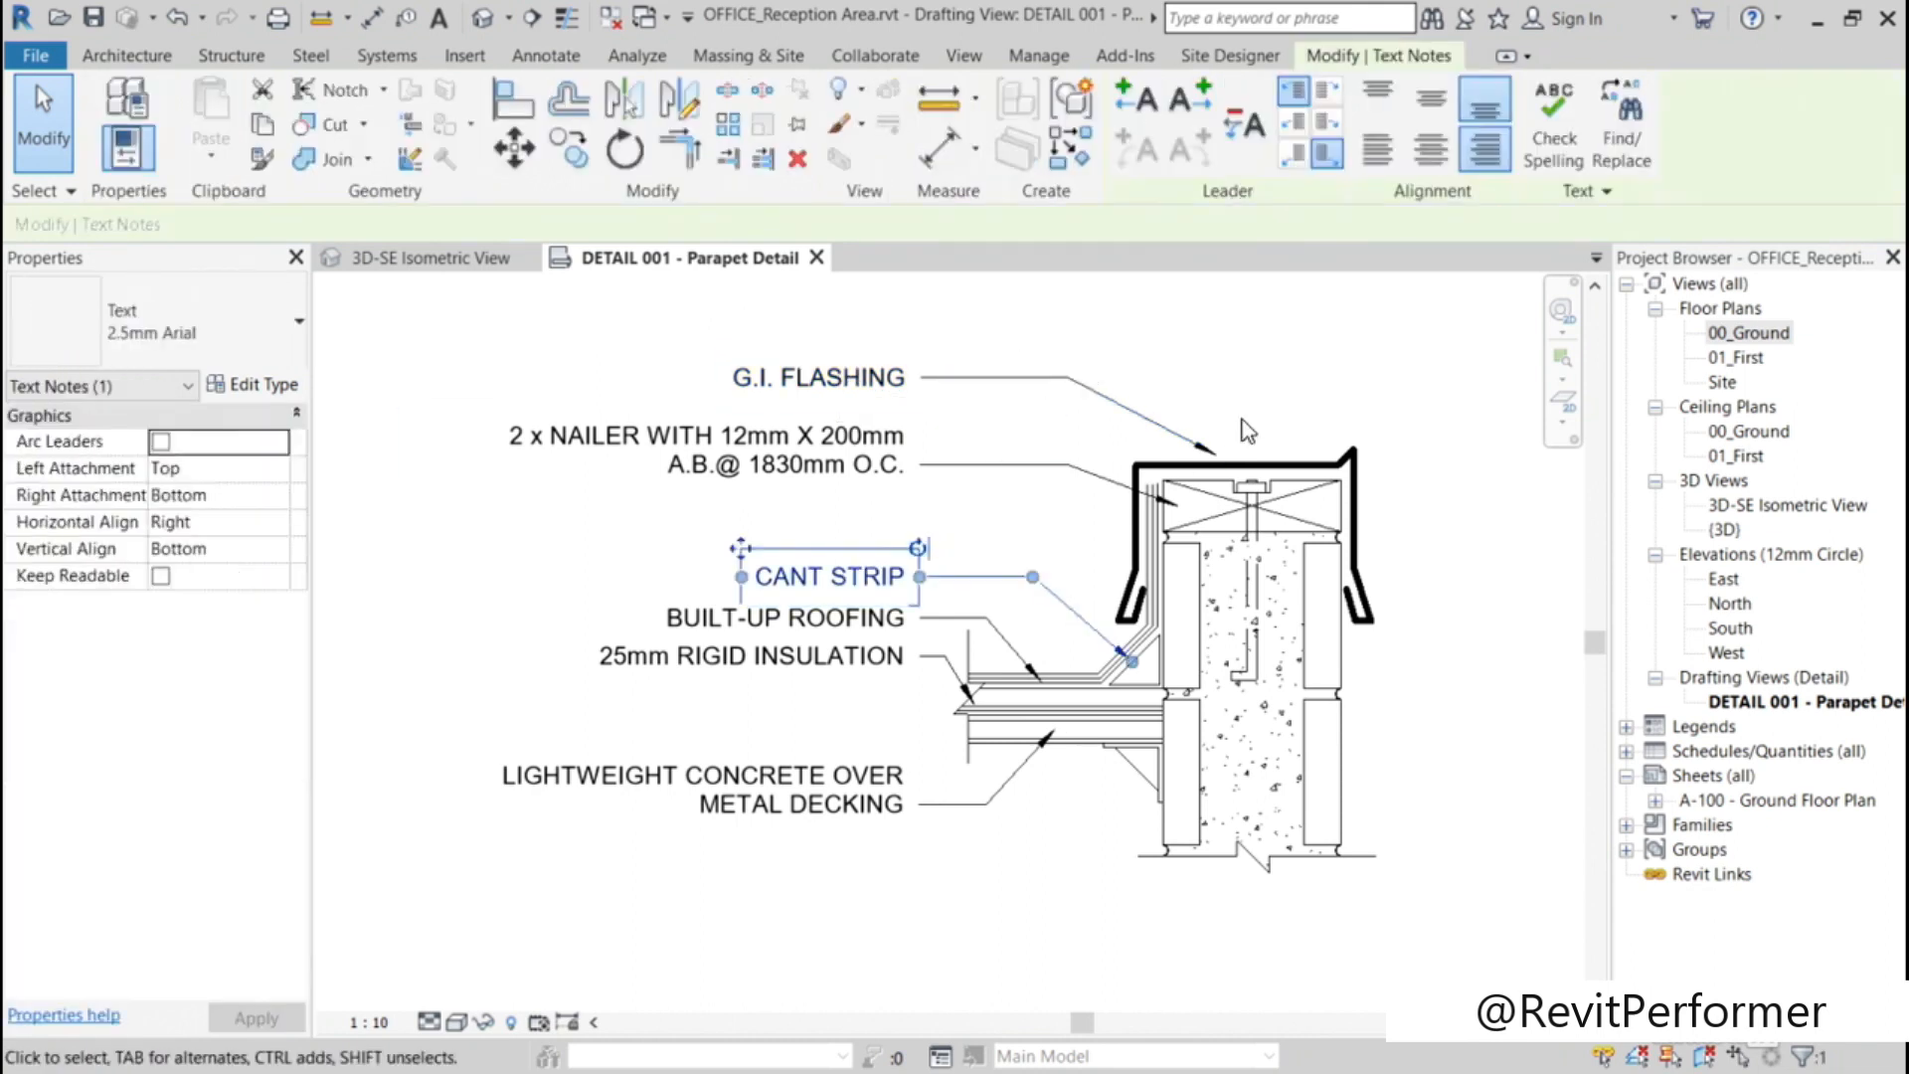
pyautogui.click(1394, 398)
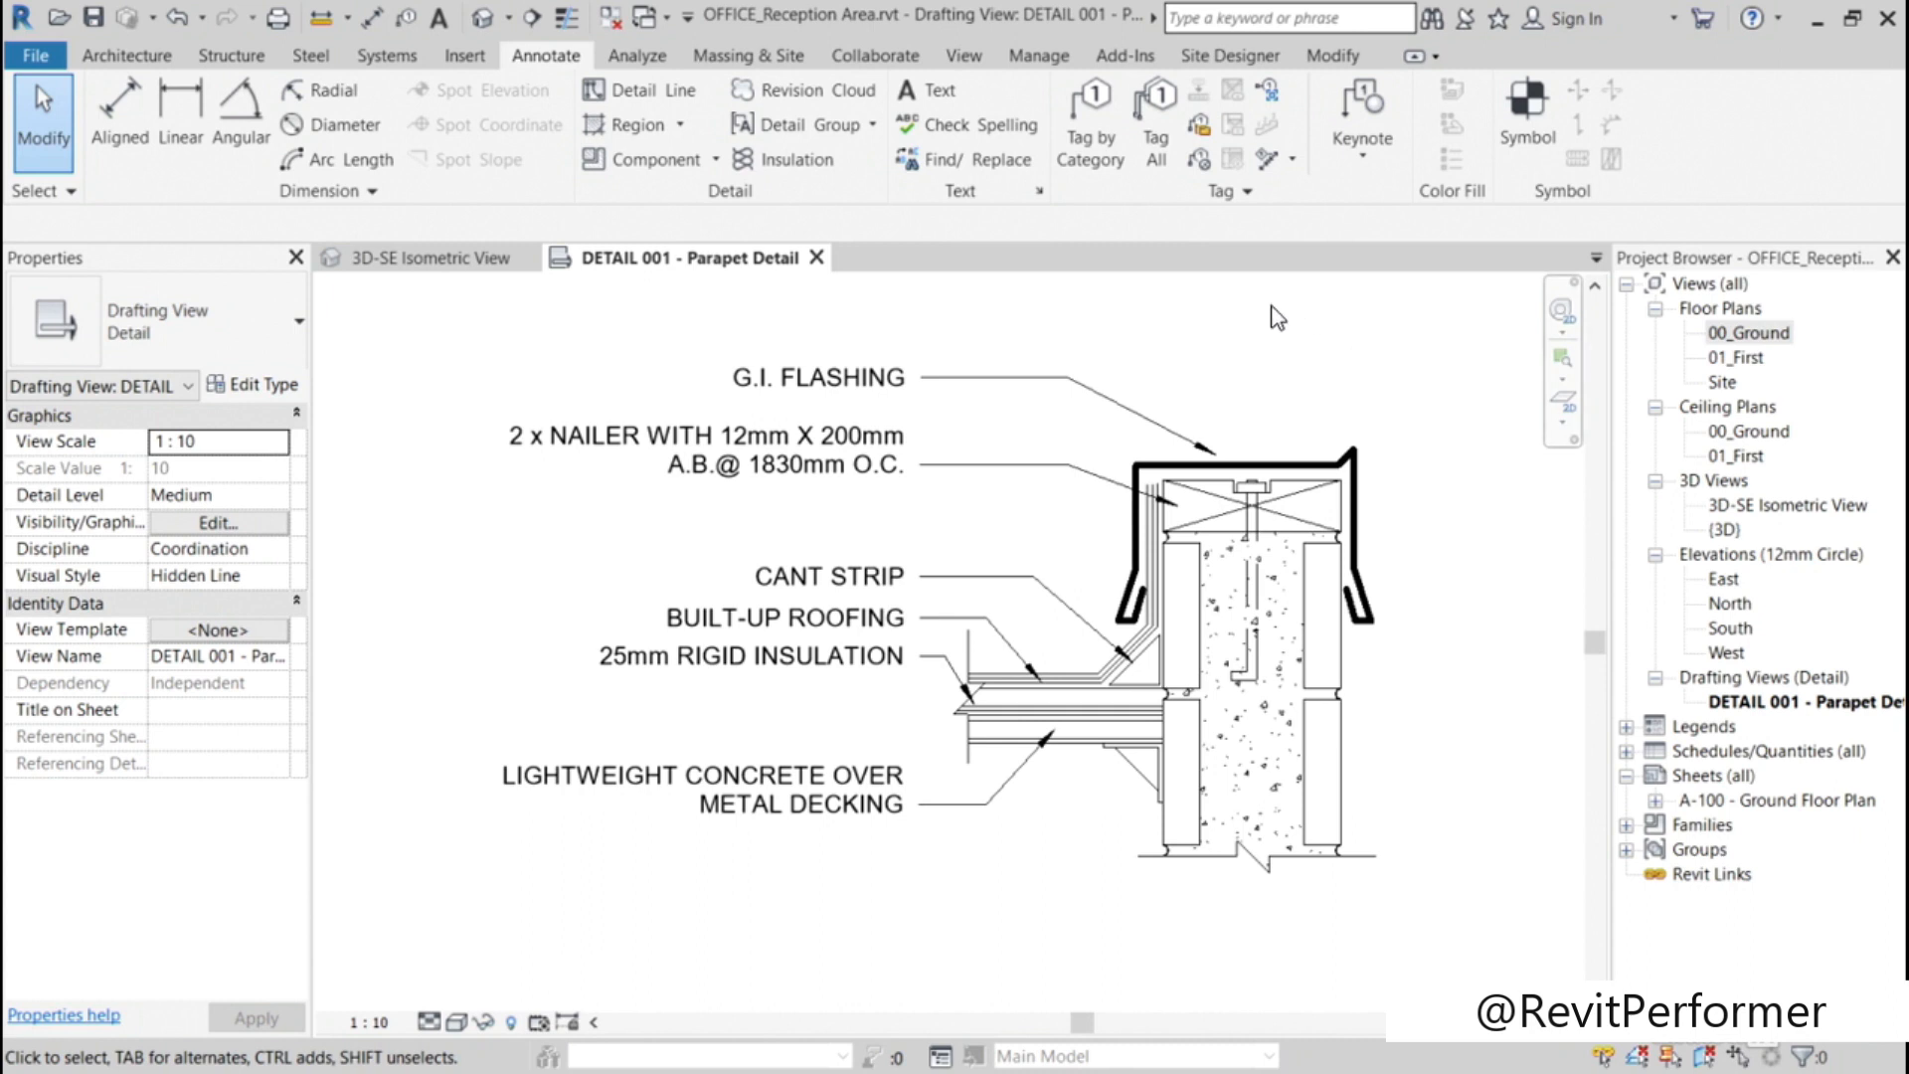
# Step: Check the Leader Arrowhead setting in the type properties of the 2.5mm Arial text
pyautogui.click(1054, 374)
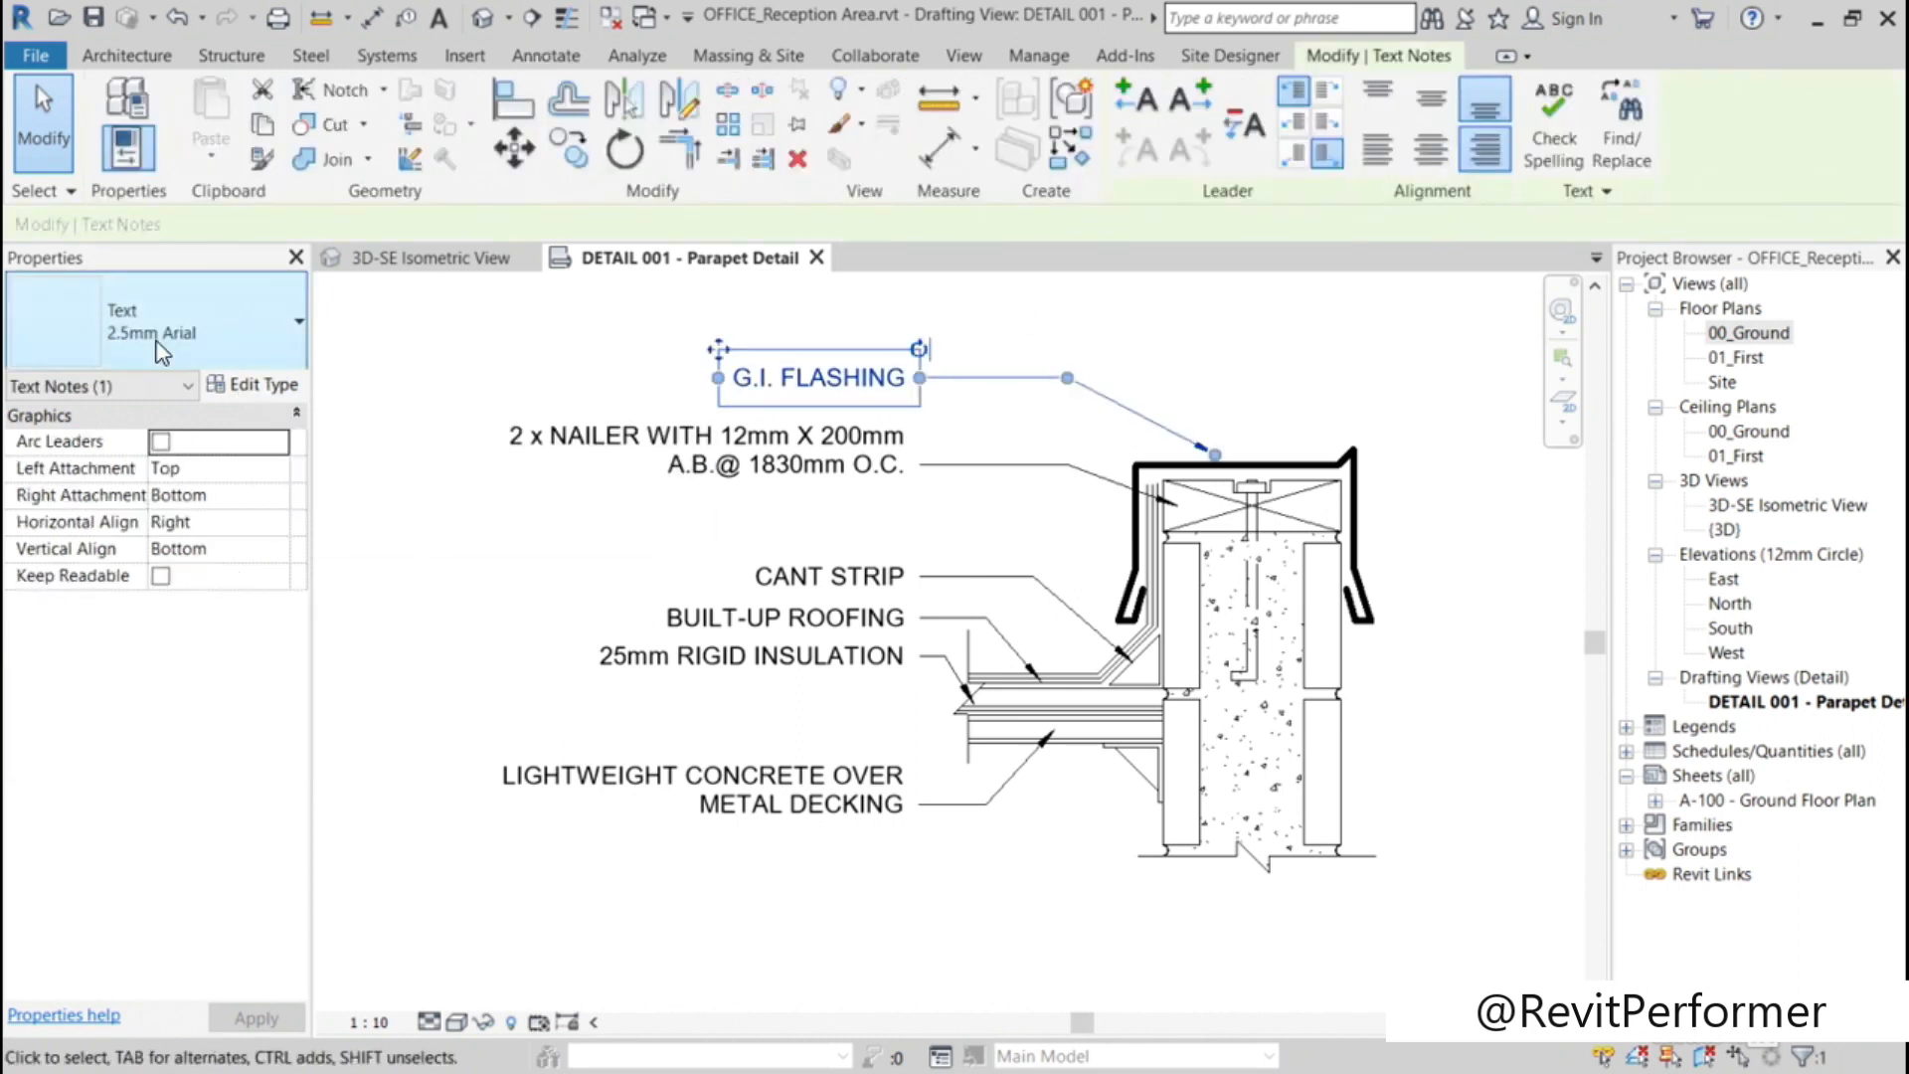
pyautogui.click(261, 389)
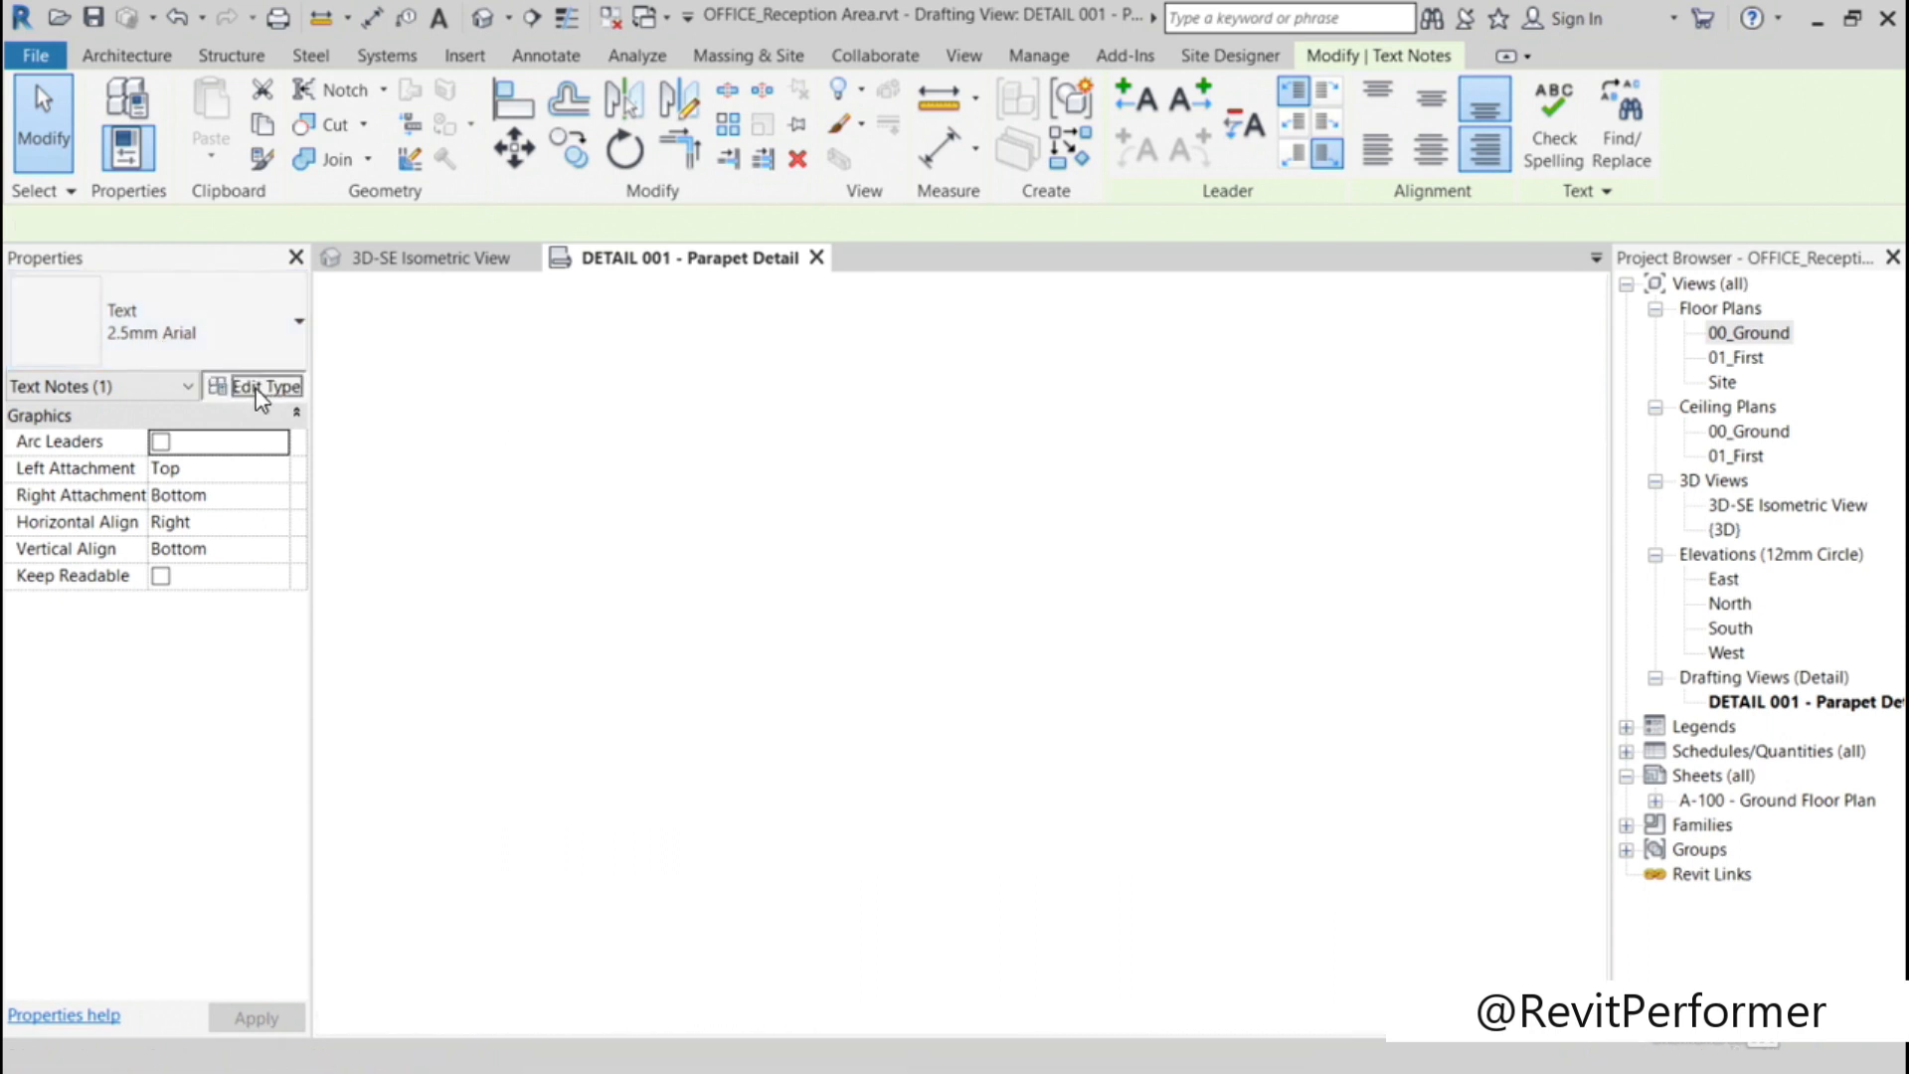
pyautogui.click(1214, 608)
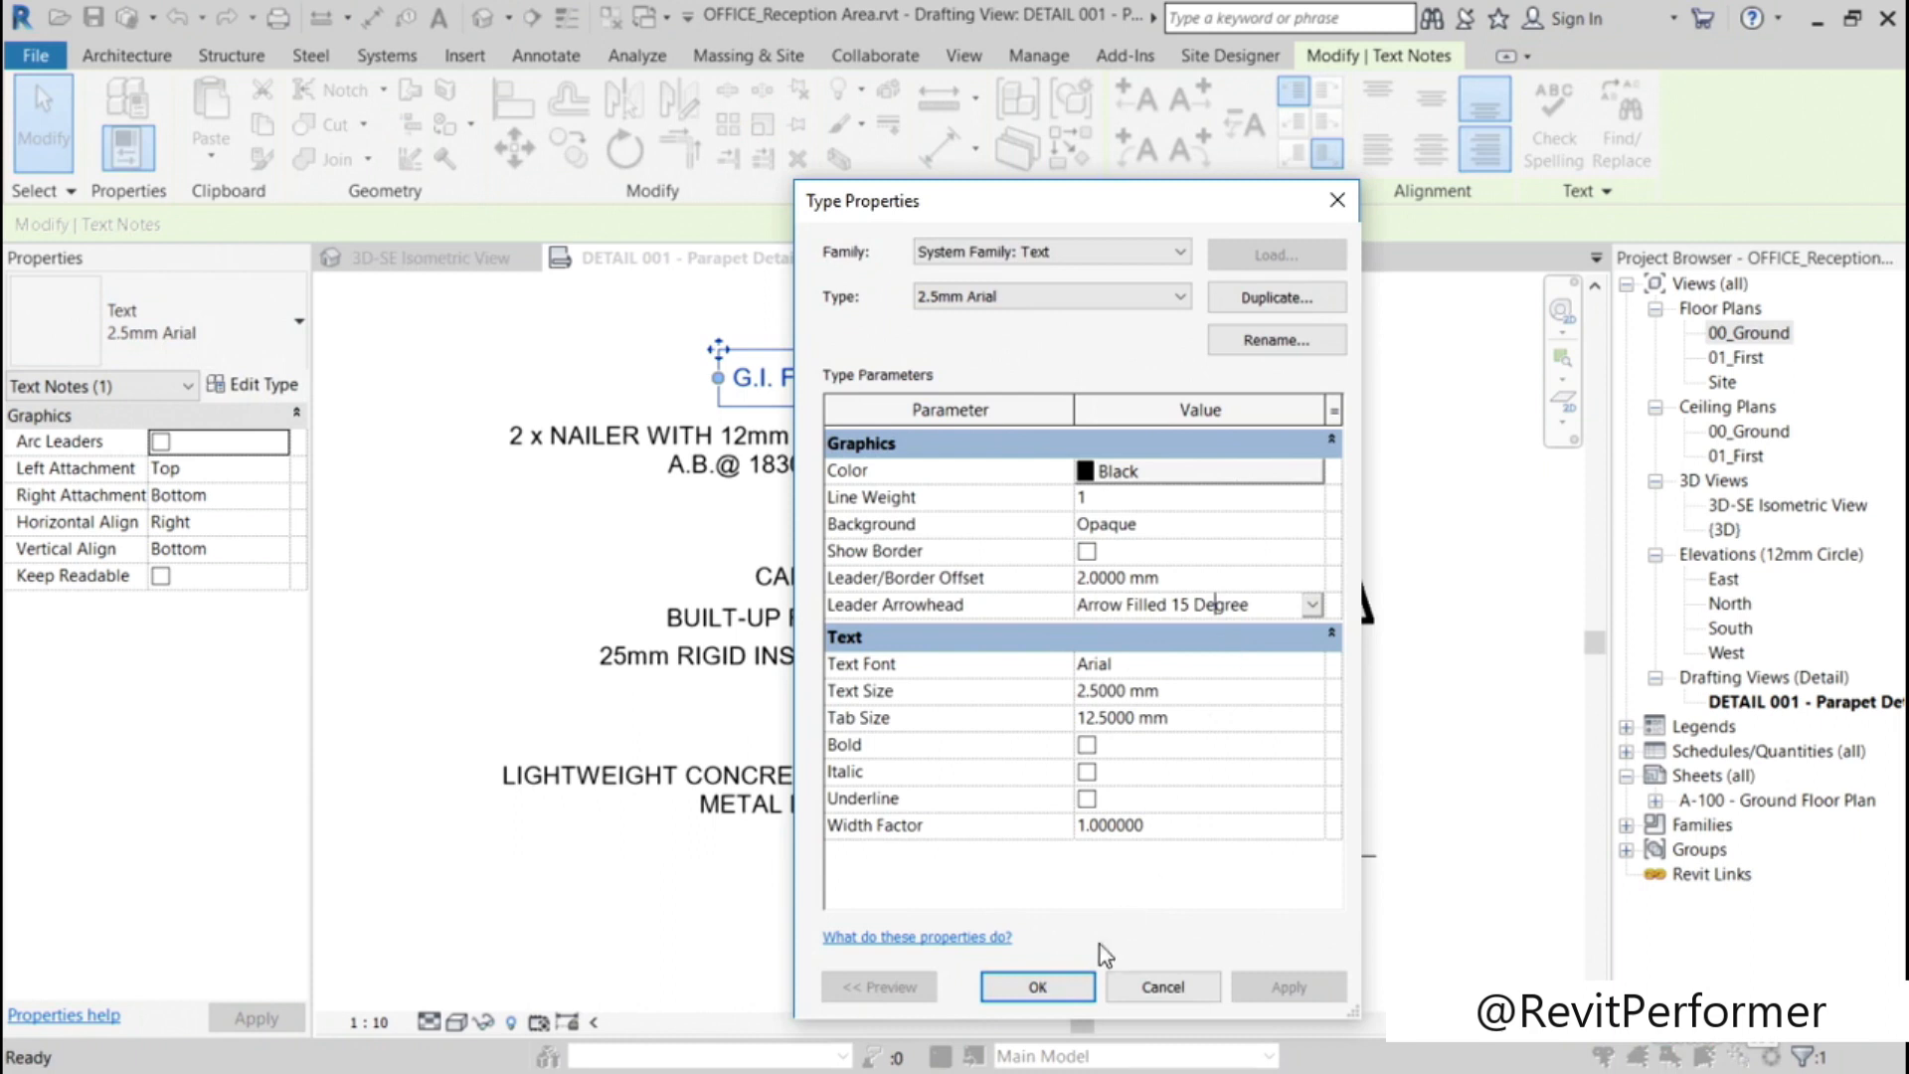
pyautogui.click(1056, 982)
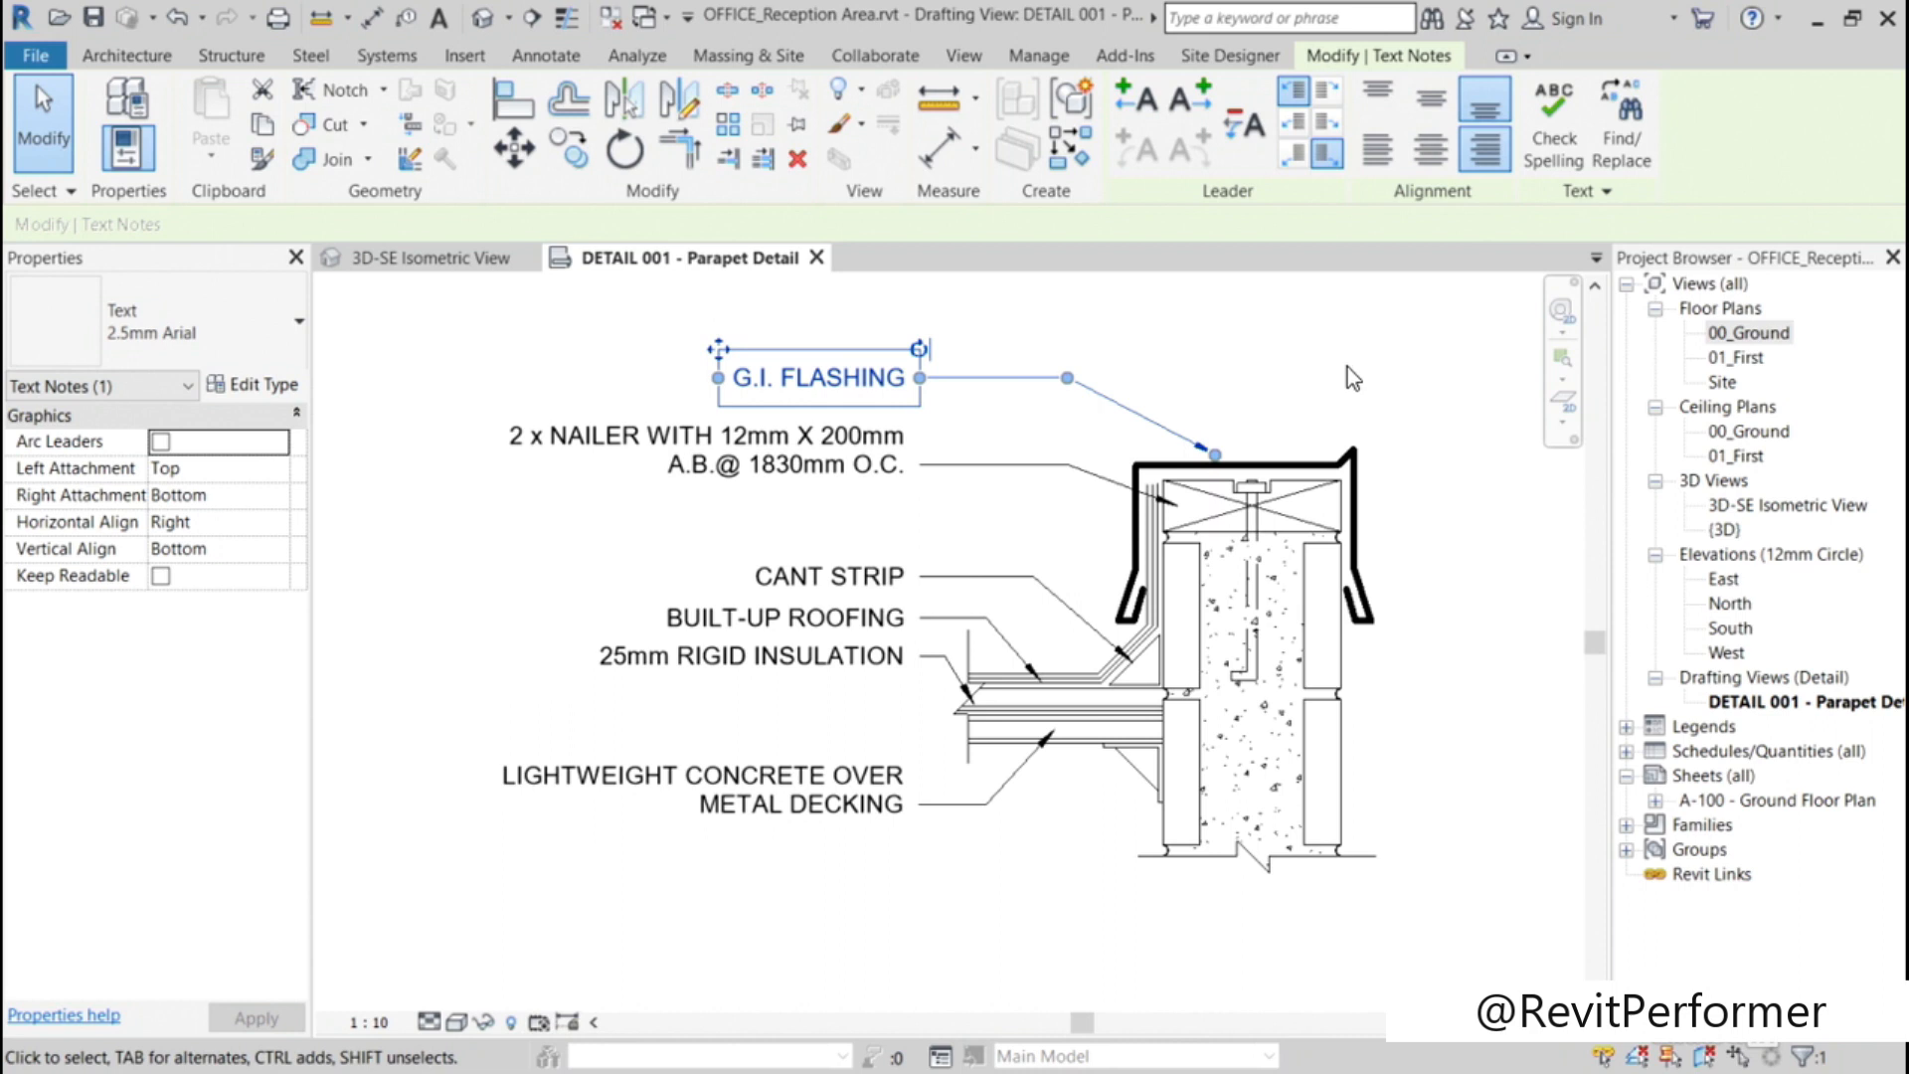
pyautogui.press('Escape')
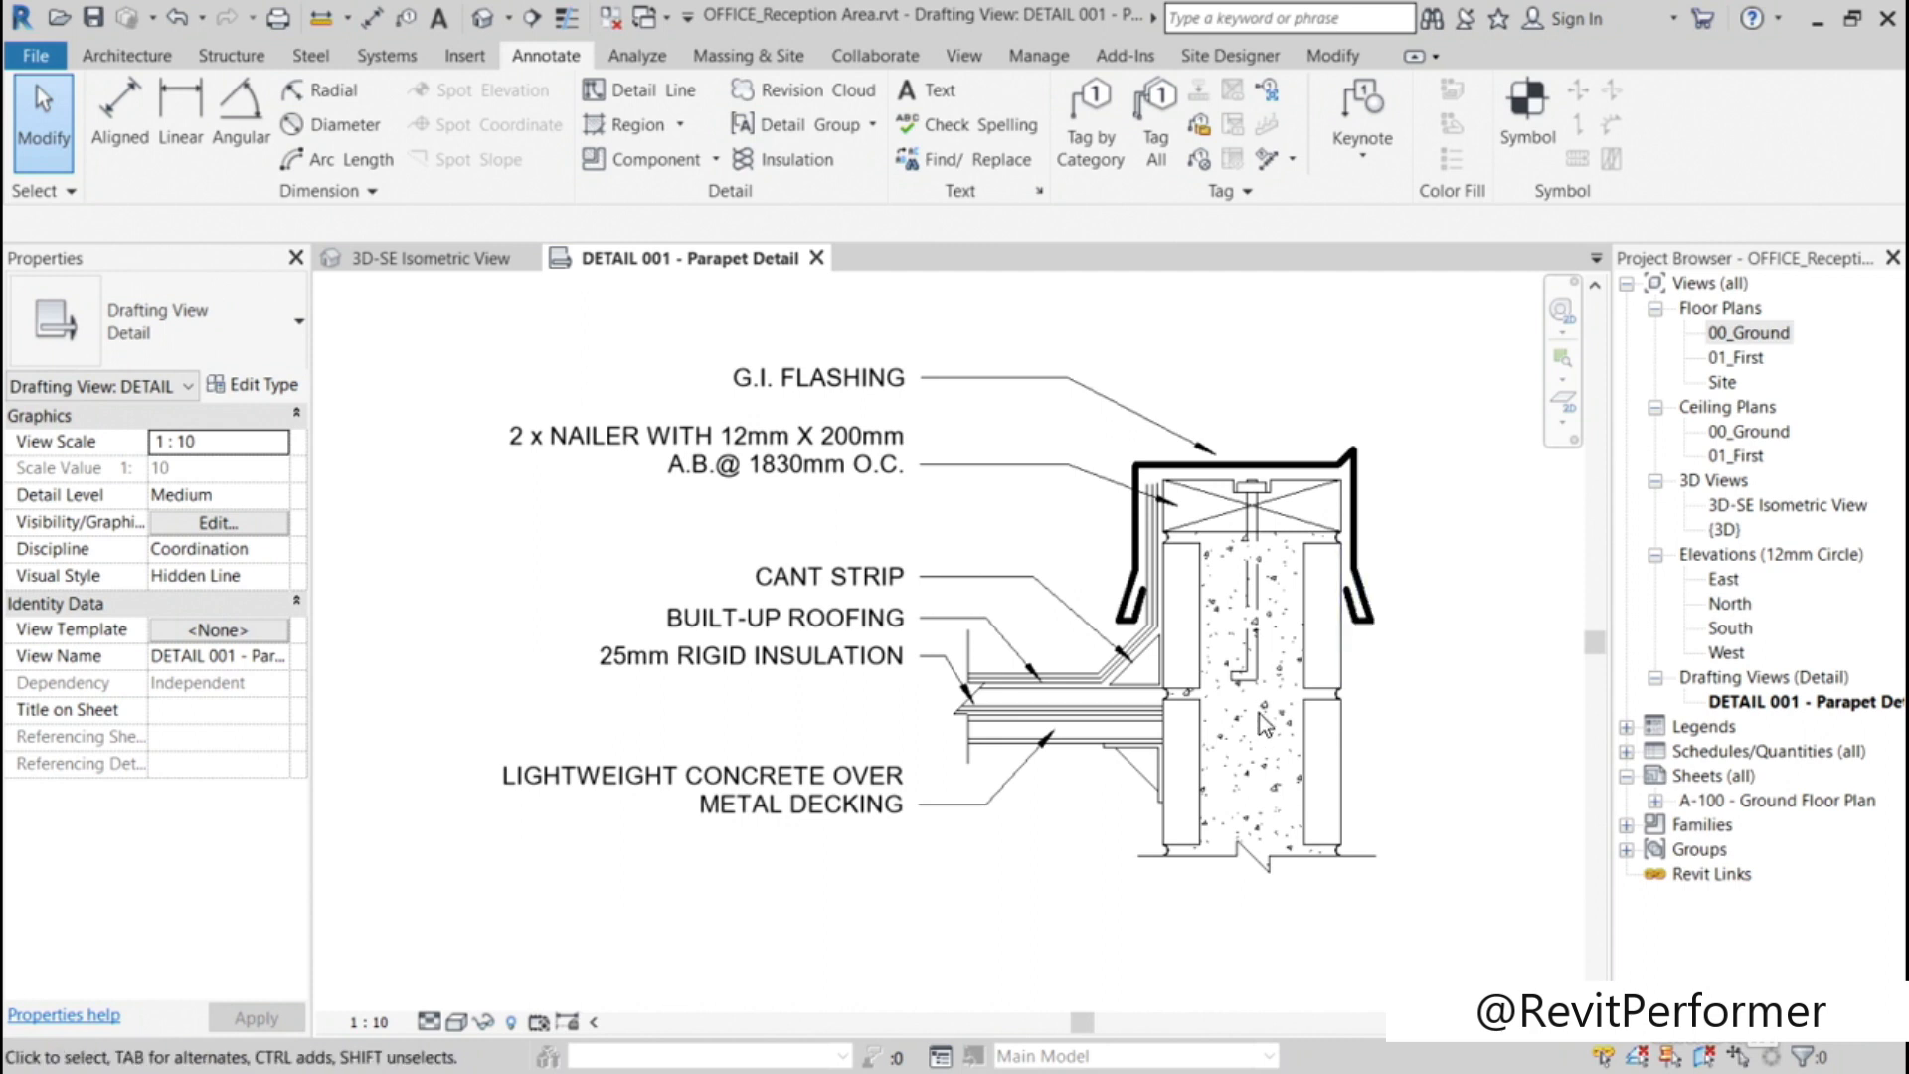
# Step: Change the four outline lines of the upper block on the wall's left face to the Wide Lines style
pyautogui.scroll(2, 1259, 713)
pyautogui.scroll(1, 1259, 713)
pyautogui.moveTo(1259, 712); pyautogui.dragTo(1120, 644, button='middle')
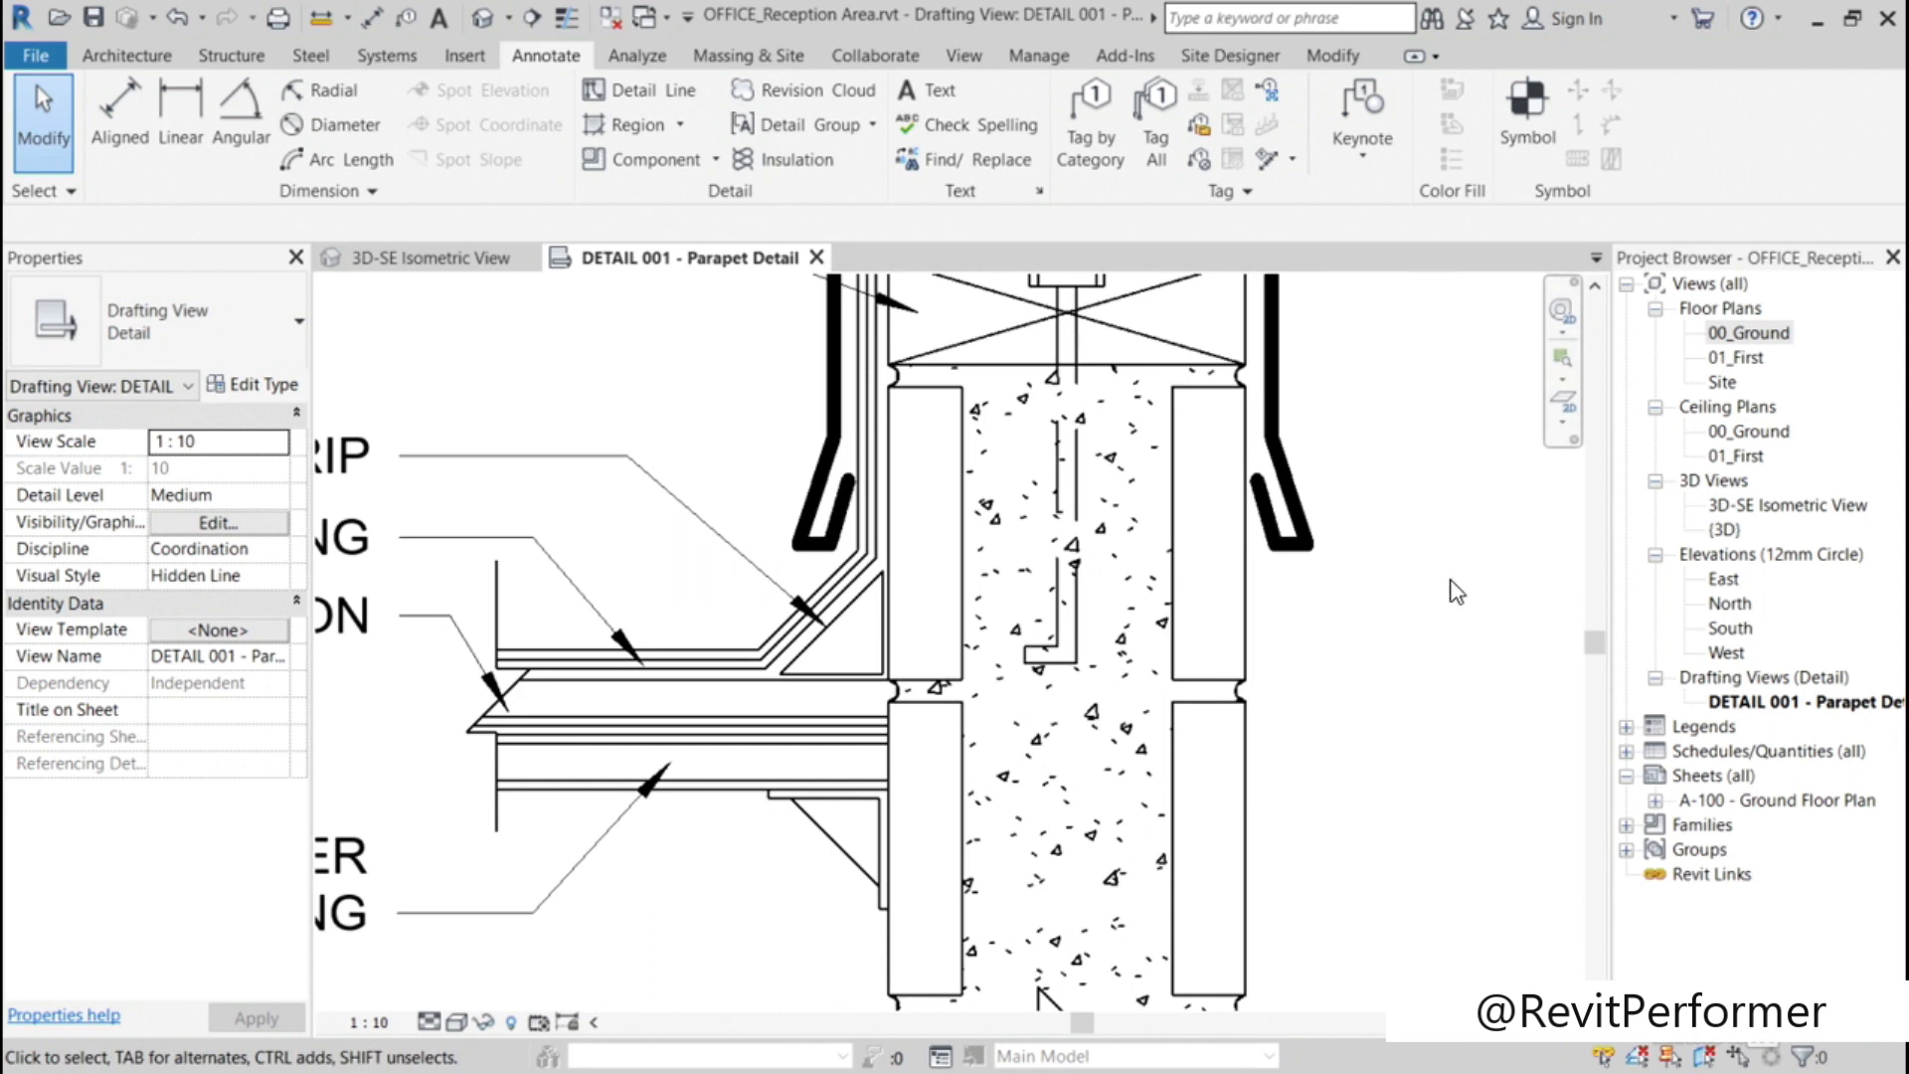
pyautogui.click(892, 456)
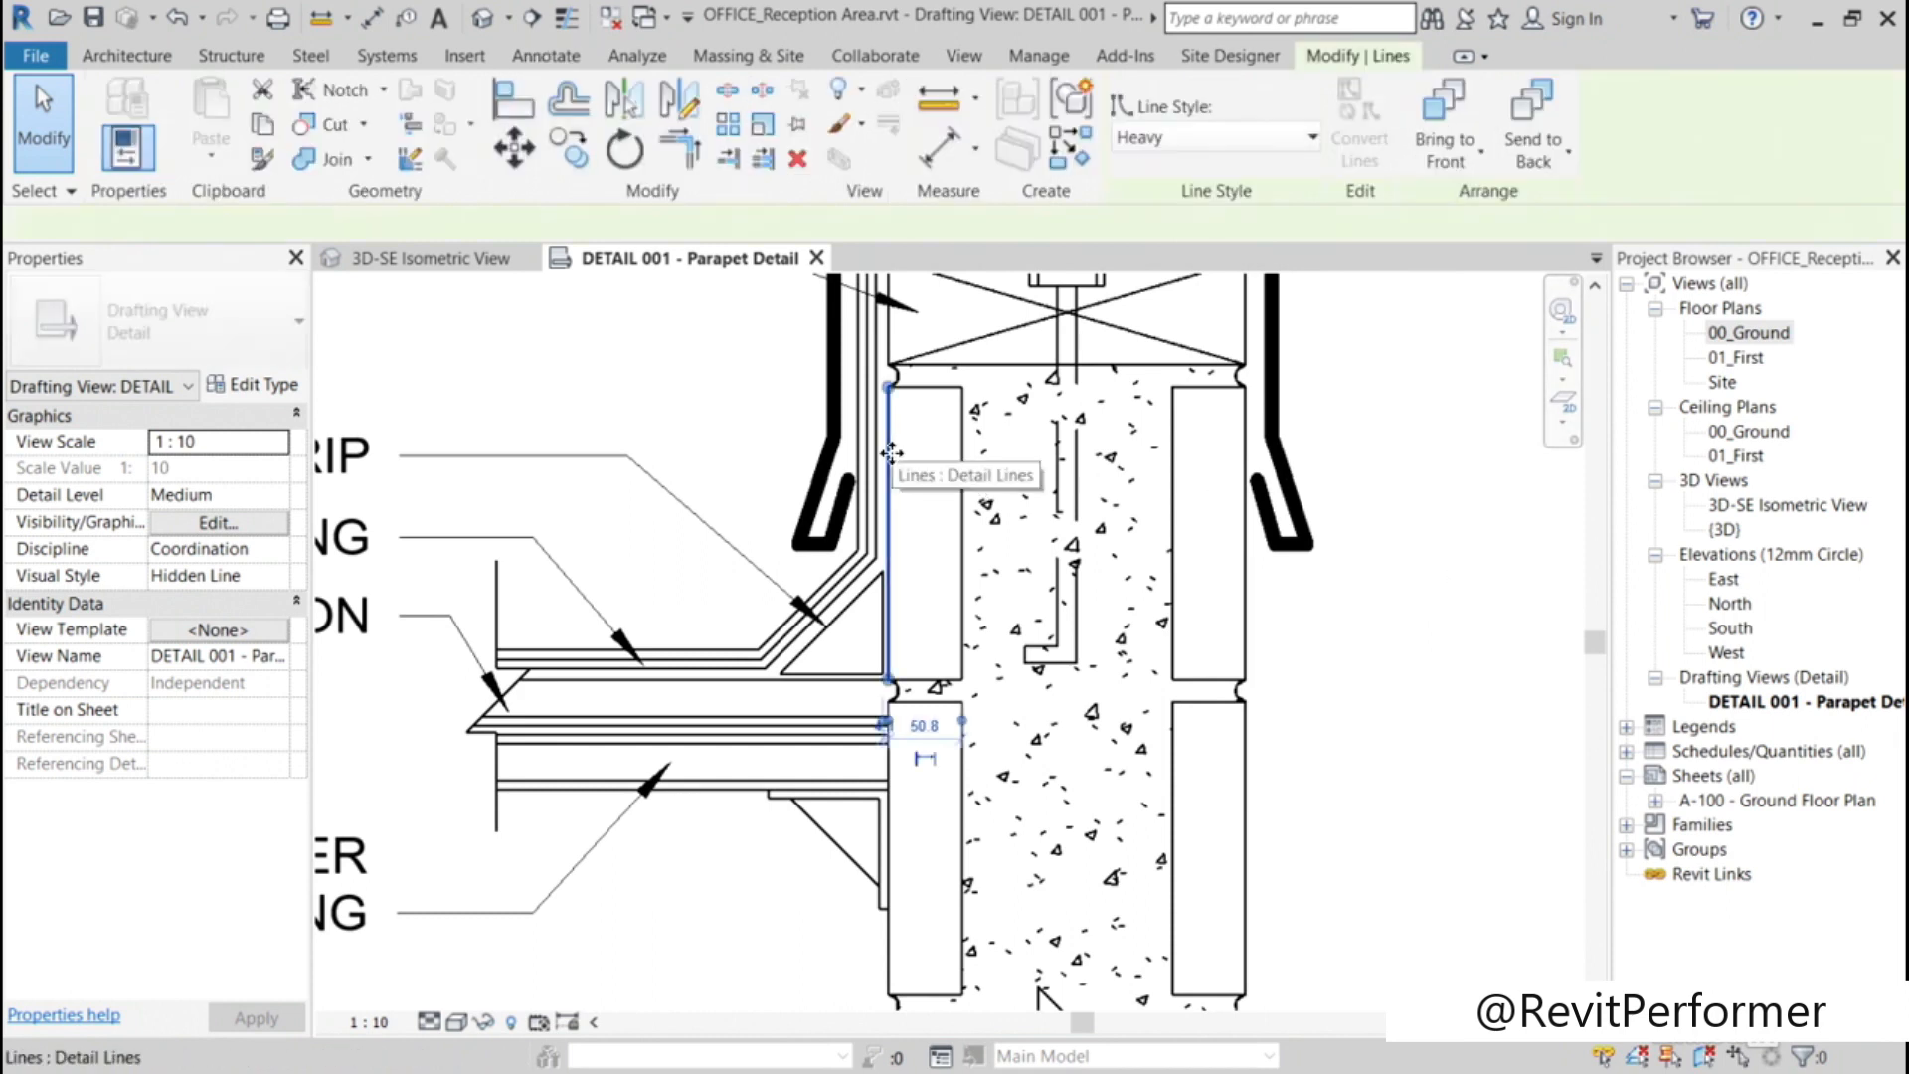
pyautogui.keyDown('ctrl'); pyautogui.click(932, 389); pyautogui.keyUp('ctrl')
pyautogui.keyDown('ctrl'); pyautogui.click(963, 483); pyautogui.keyUp('ctrl')
pyautogui.keyDown('ctrl'); pyautogui.click(920, 679); pyautogui.keyUp('ctrl')
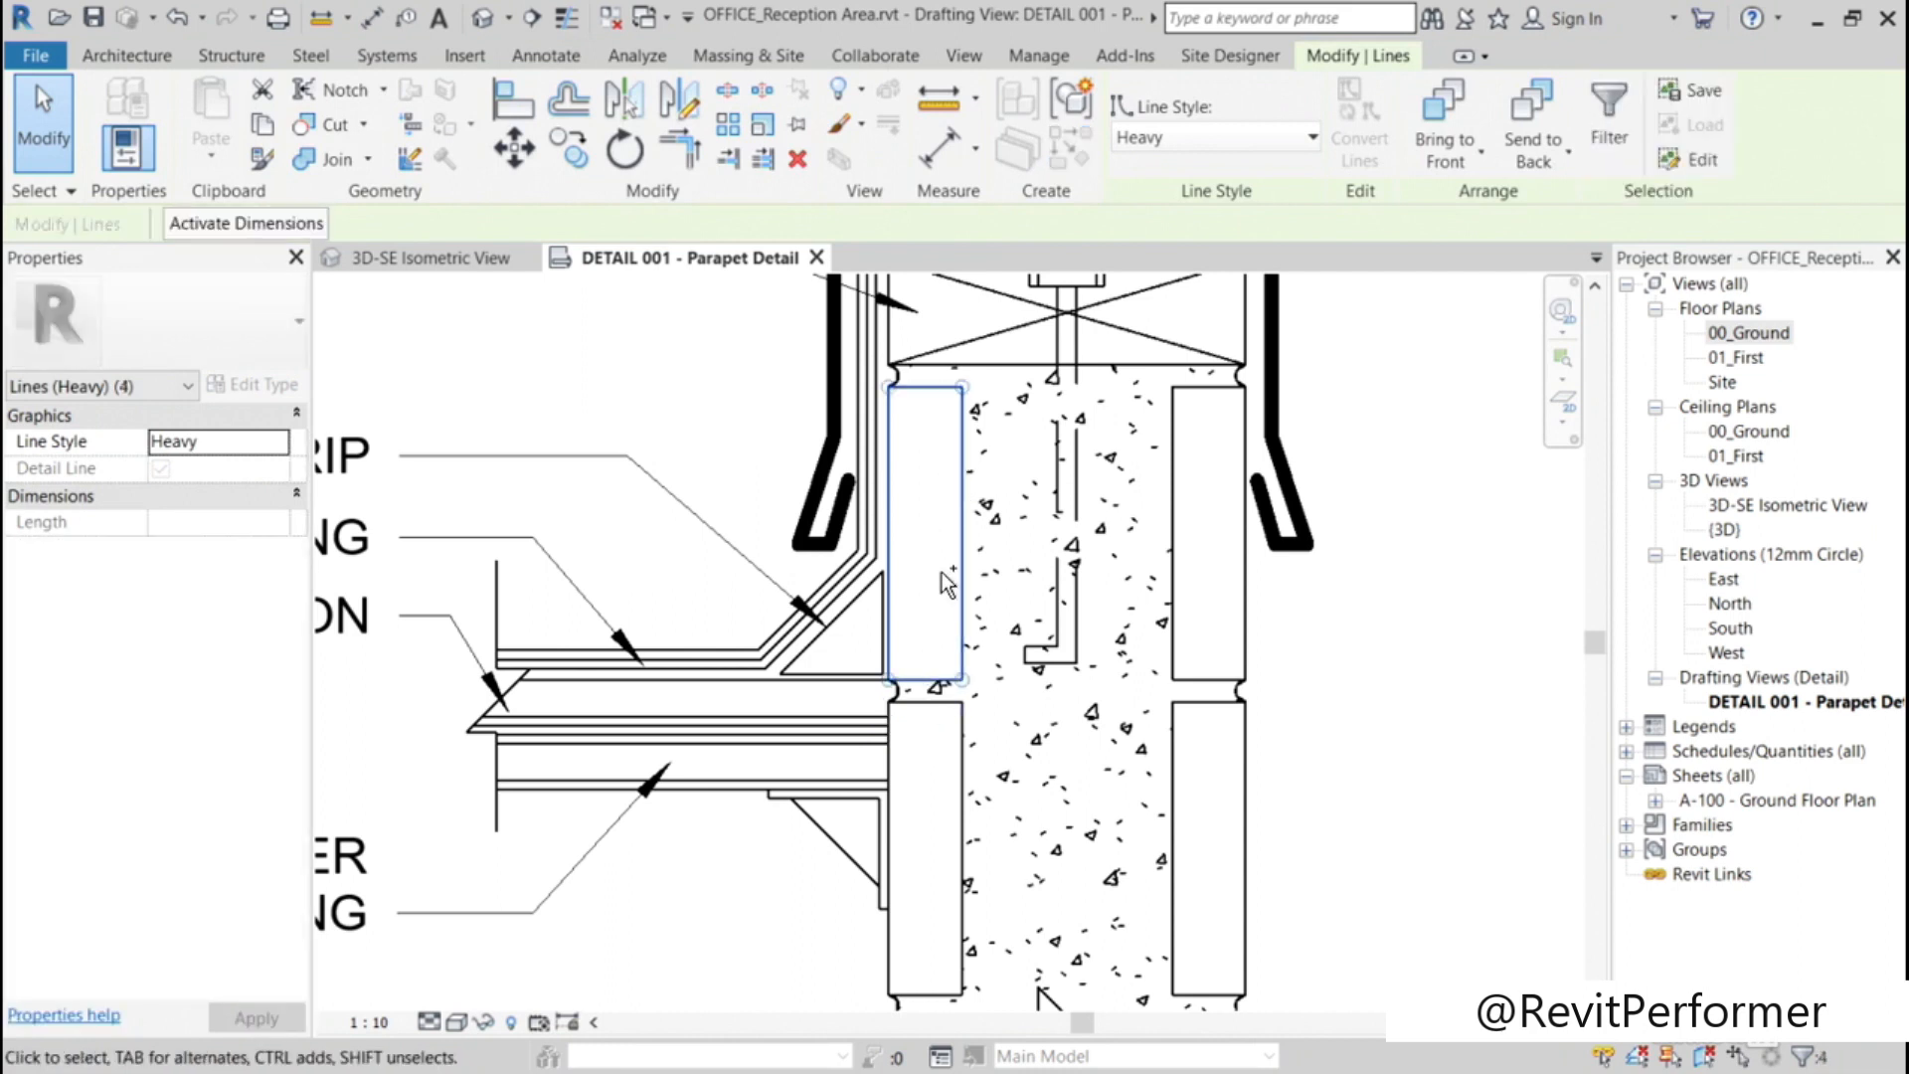
pyautogui.click(1312, 137)
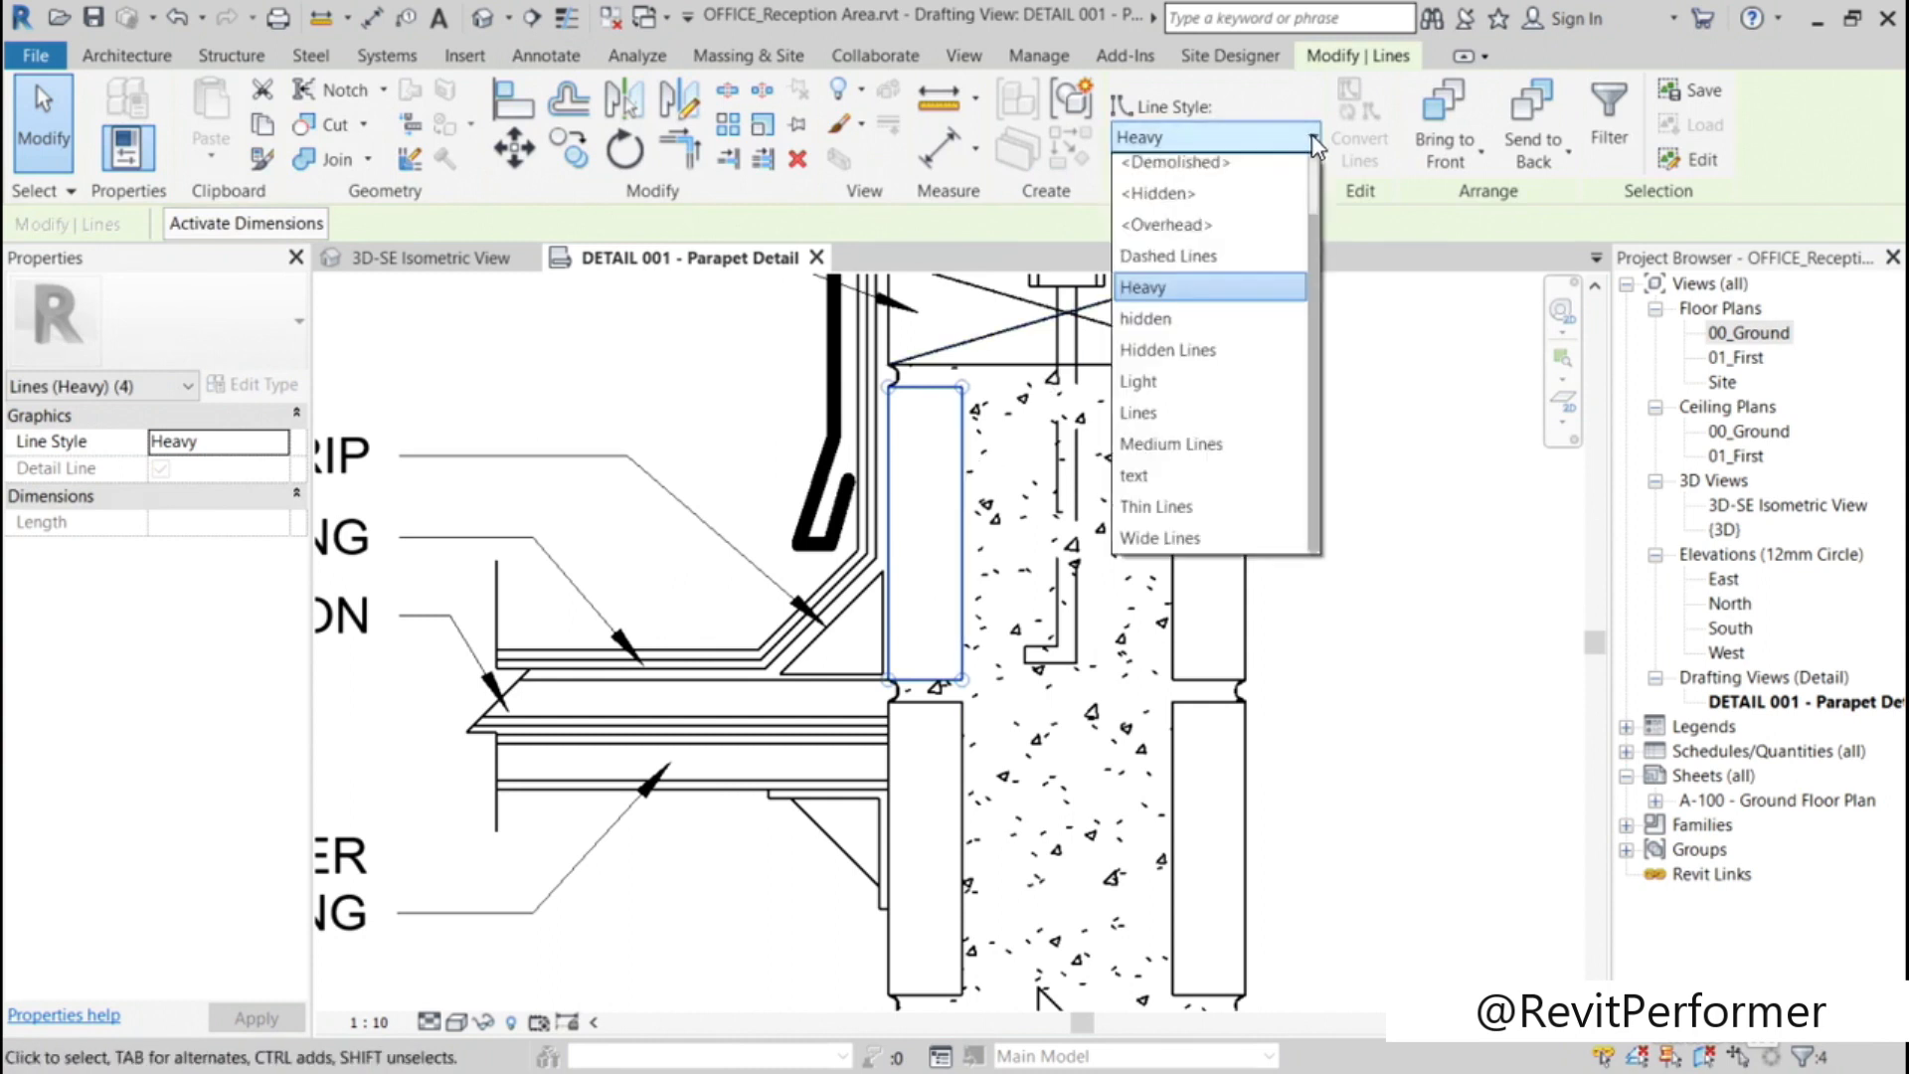
pyautogui.click(1172, 538)
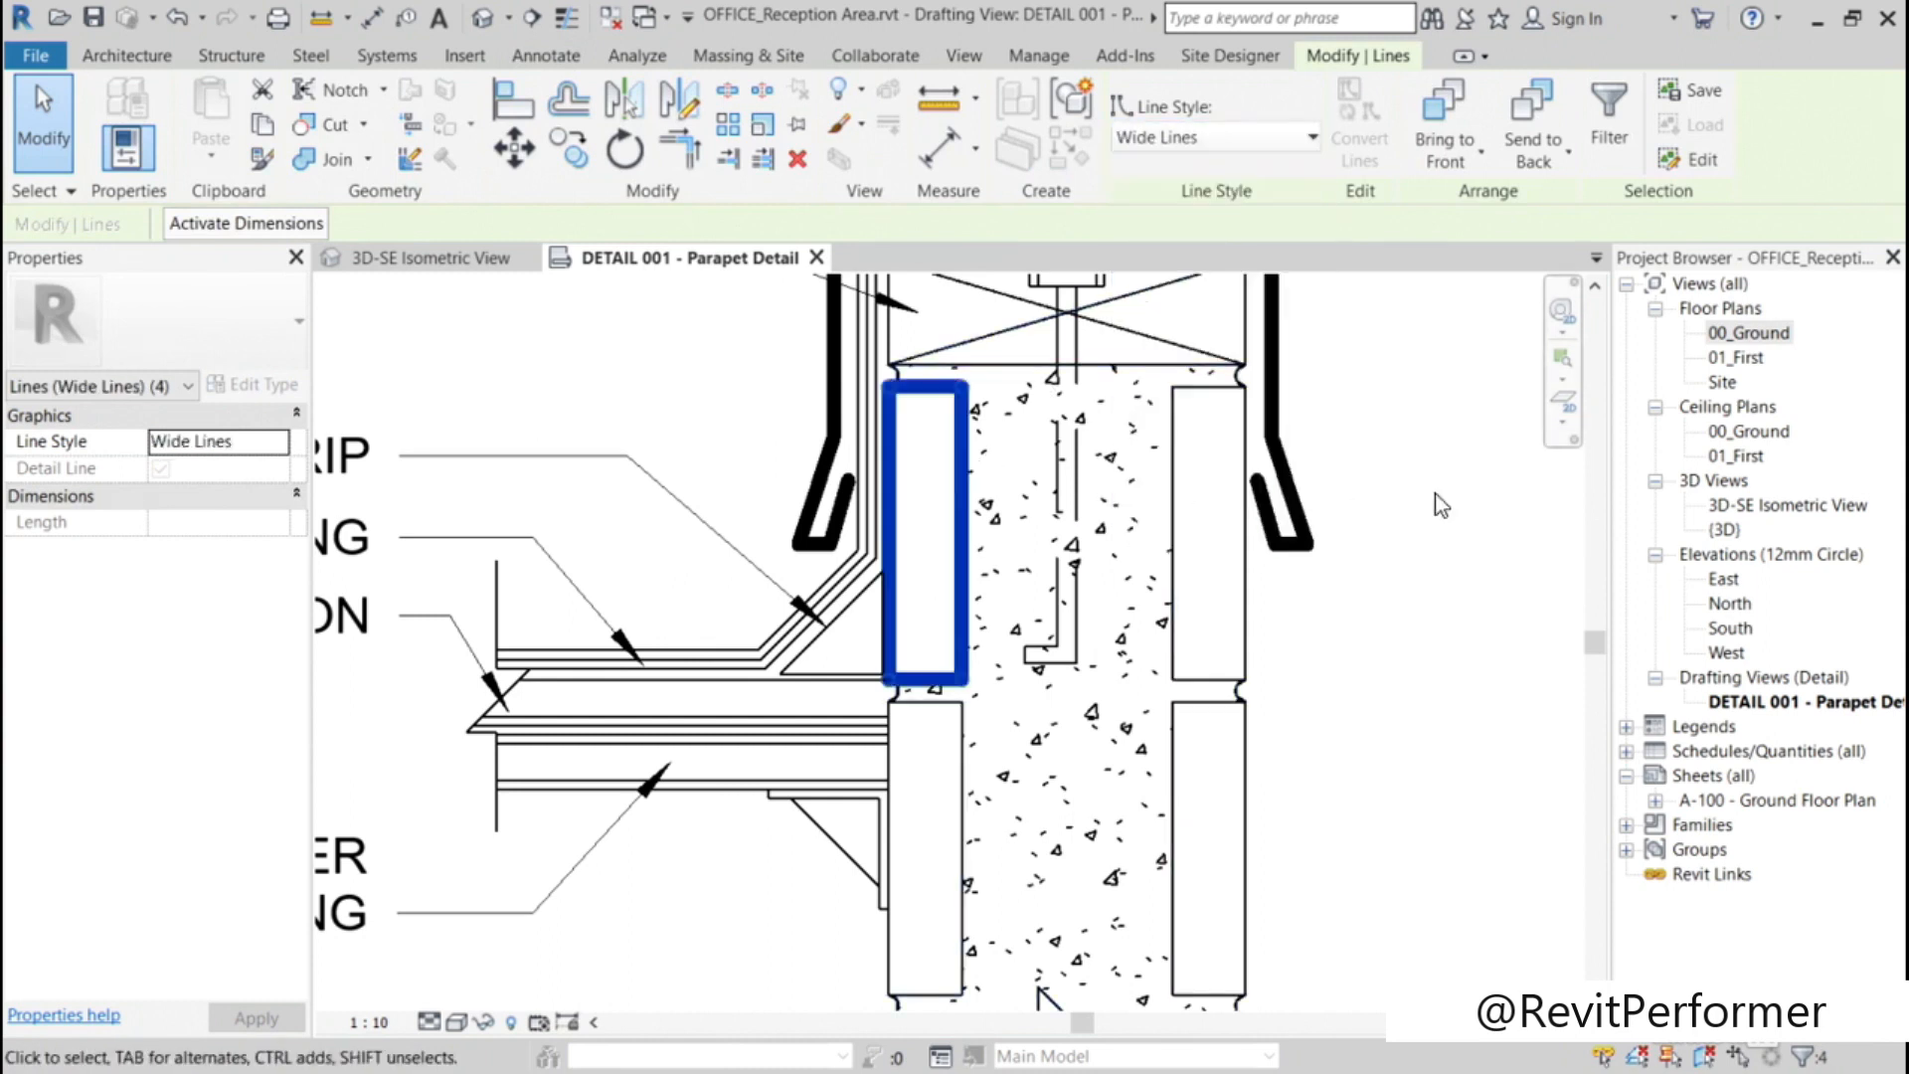
pyautogui.click(1528, 480)
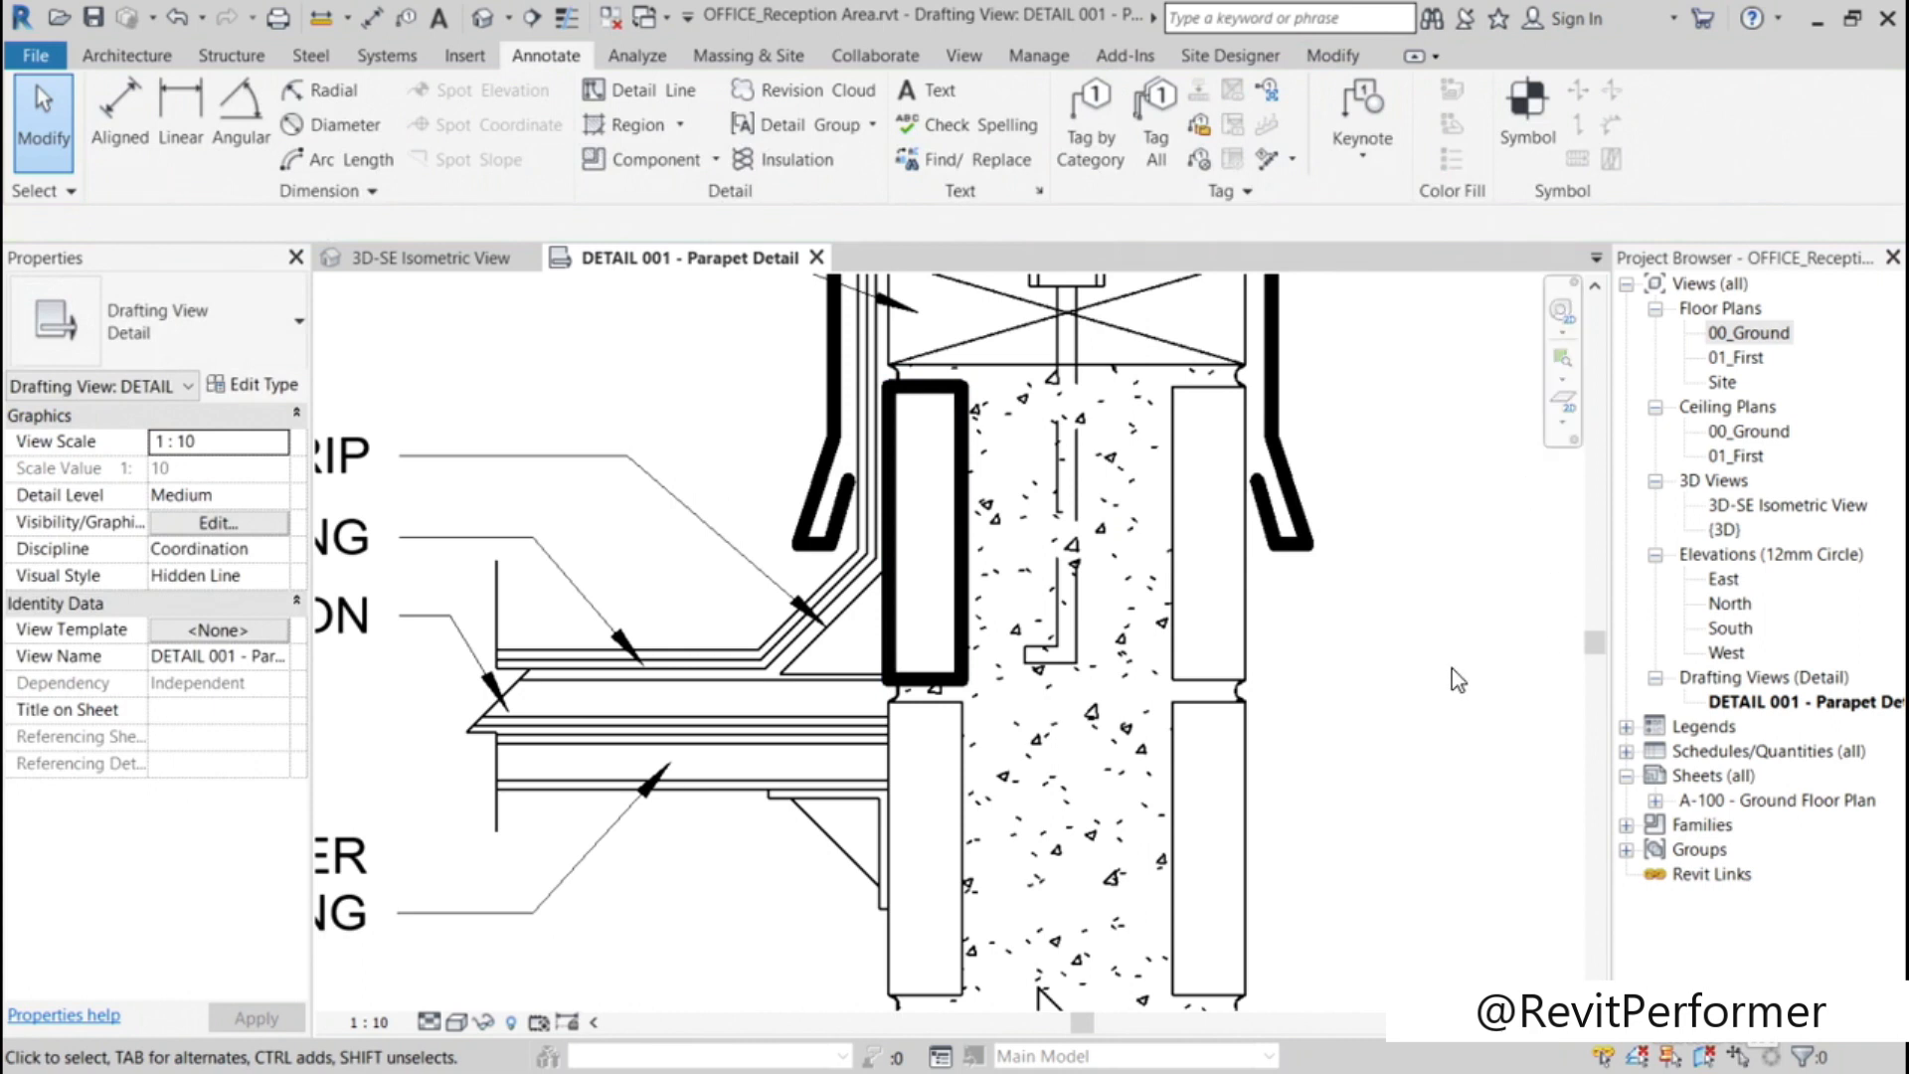
pyautogui.click(892, 767)
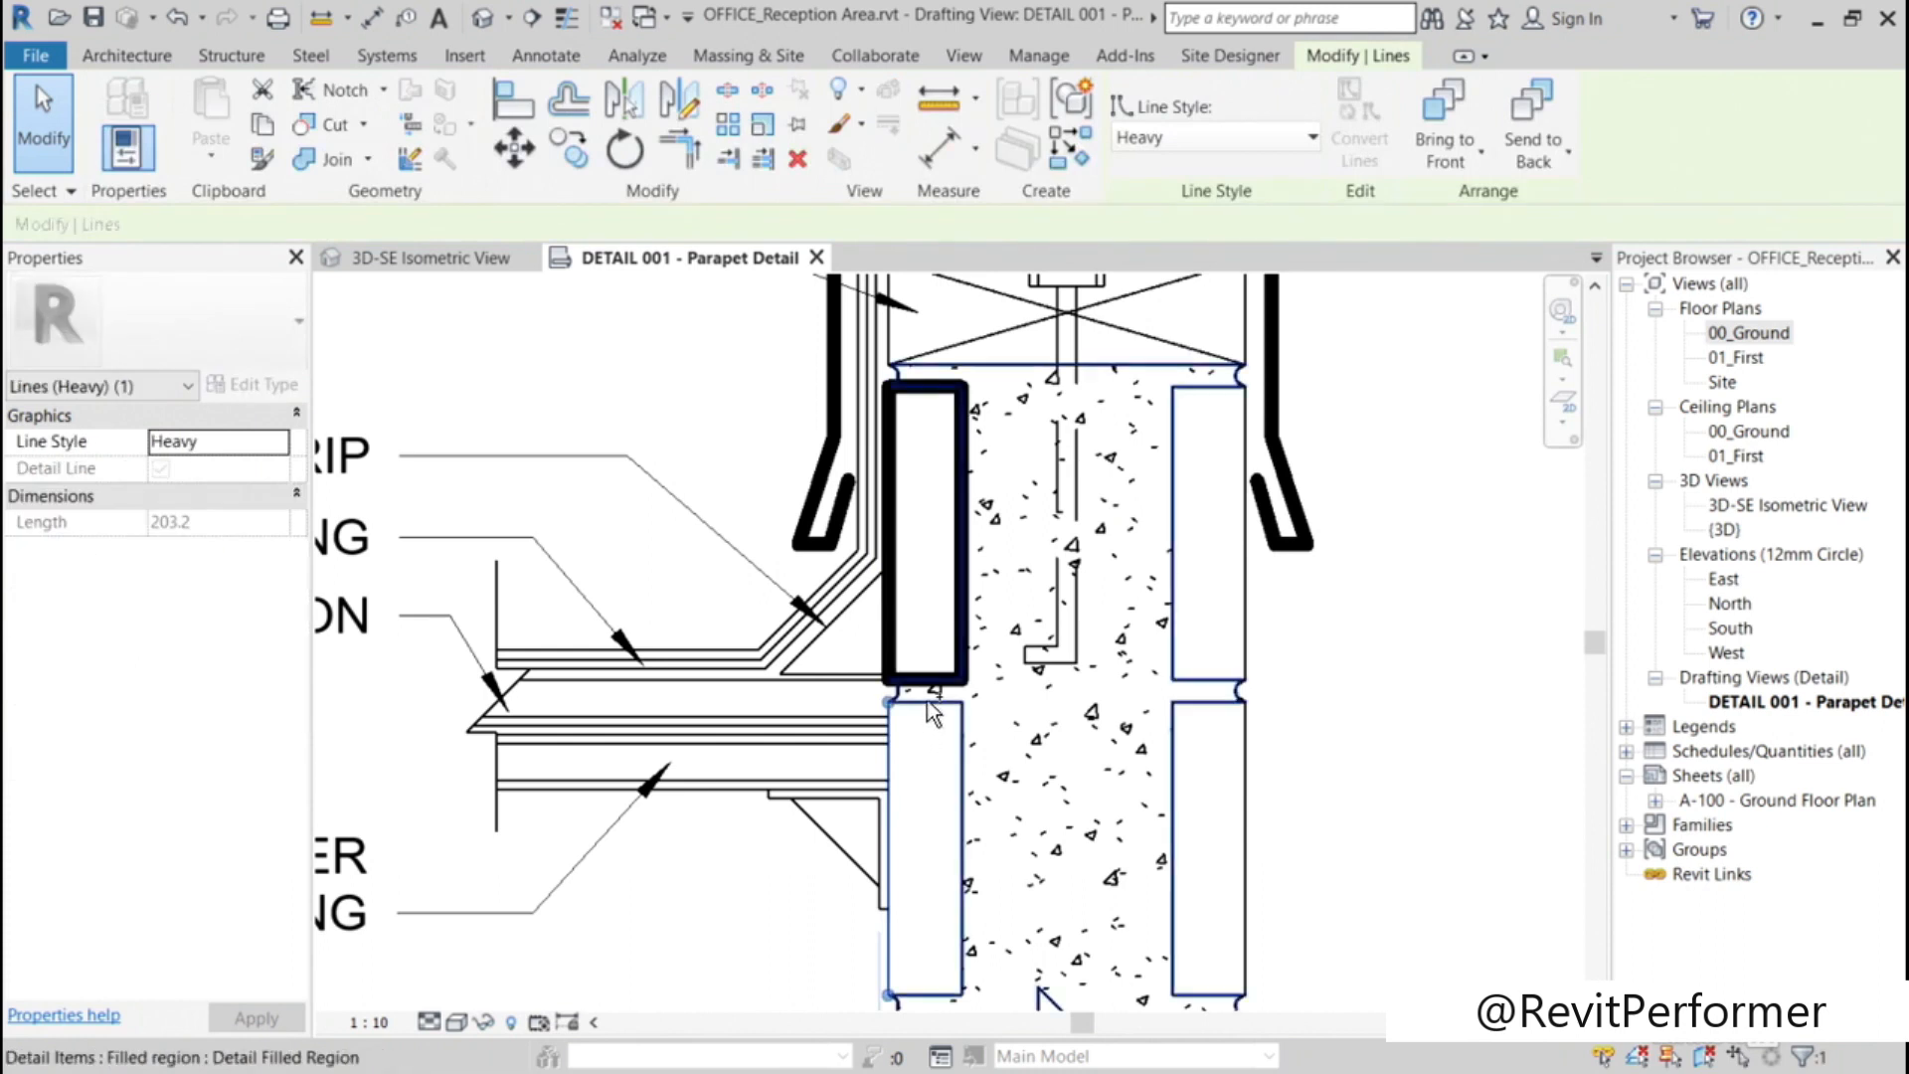
pyautogui.keyDown('ctrl'); pyautogui.click(927, 701); pyautogui.keyUp('ctrl')
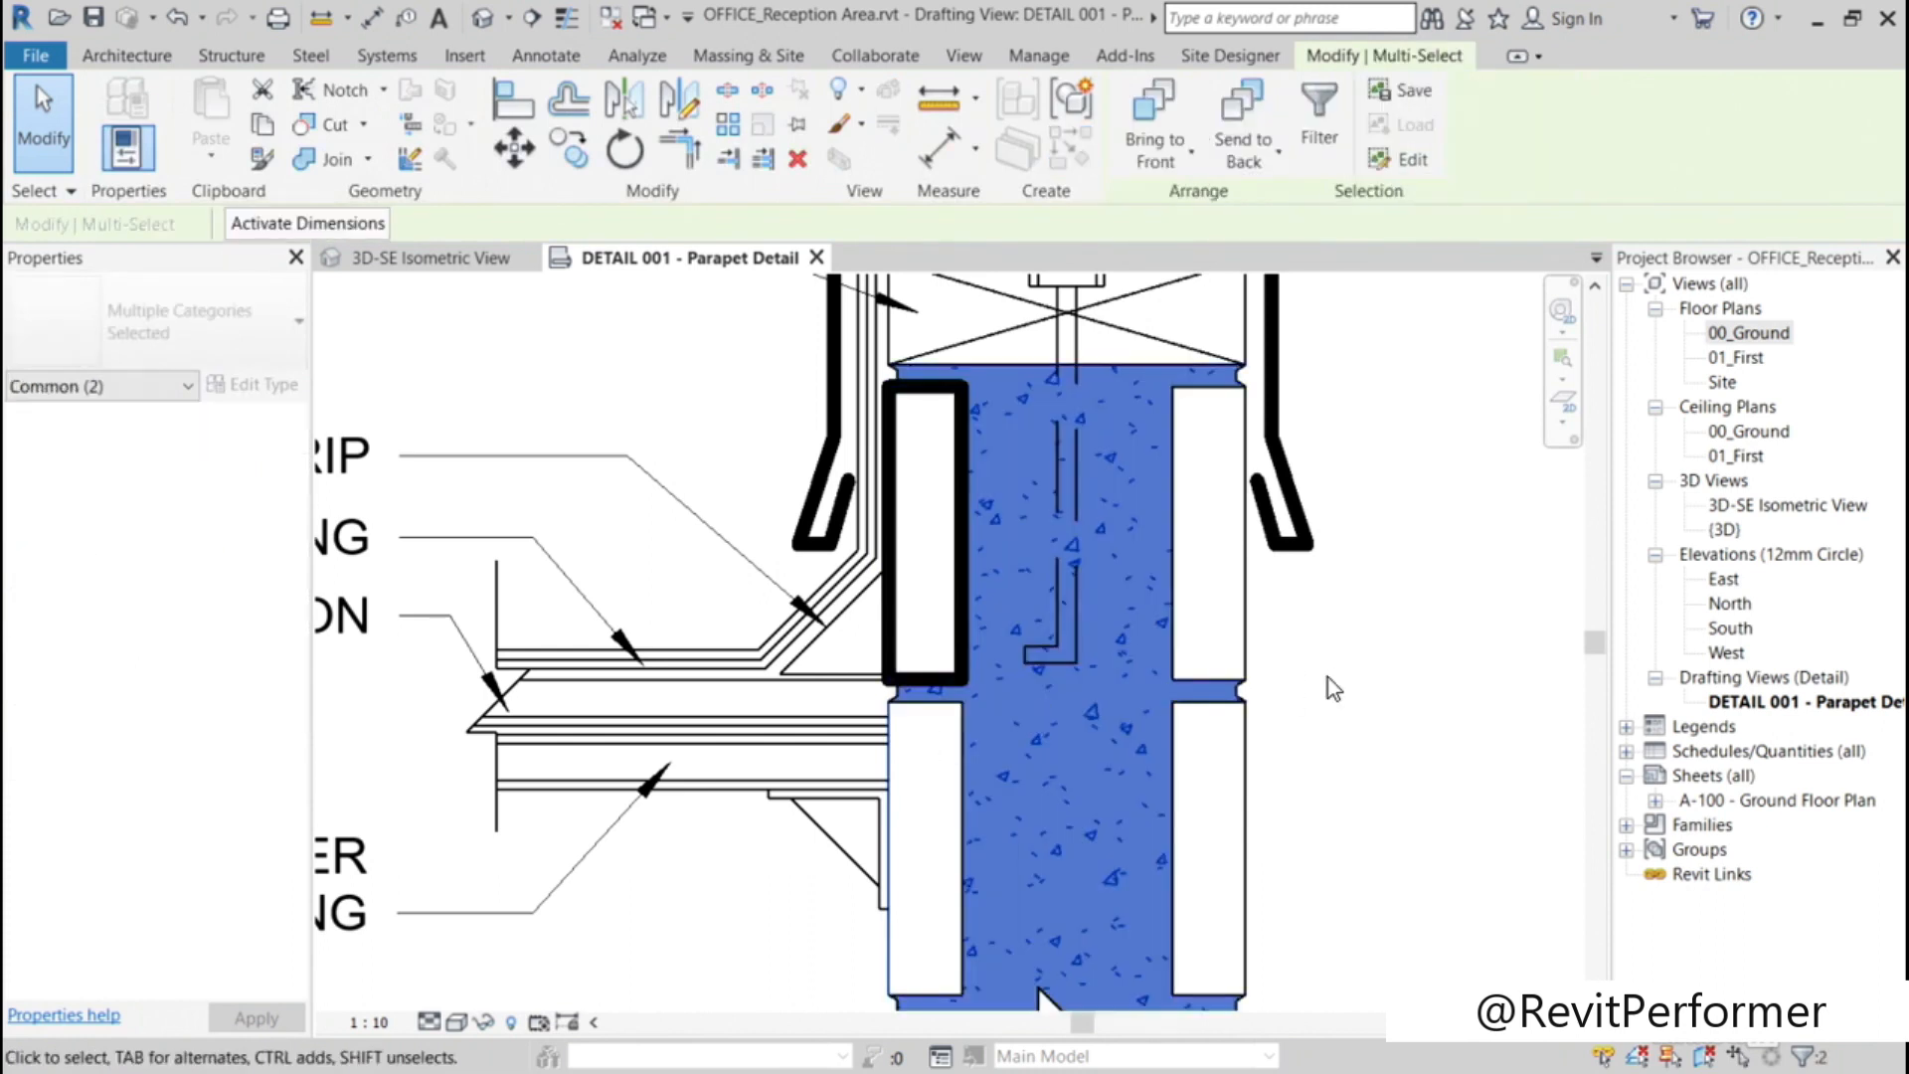
pyautogui.press('Escape')
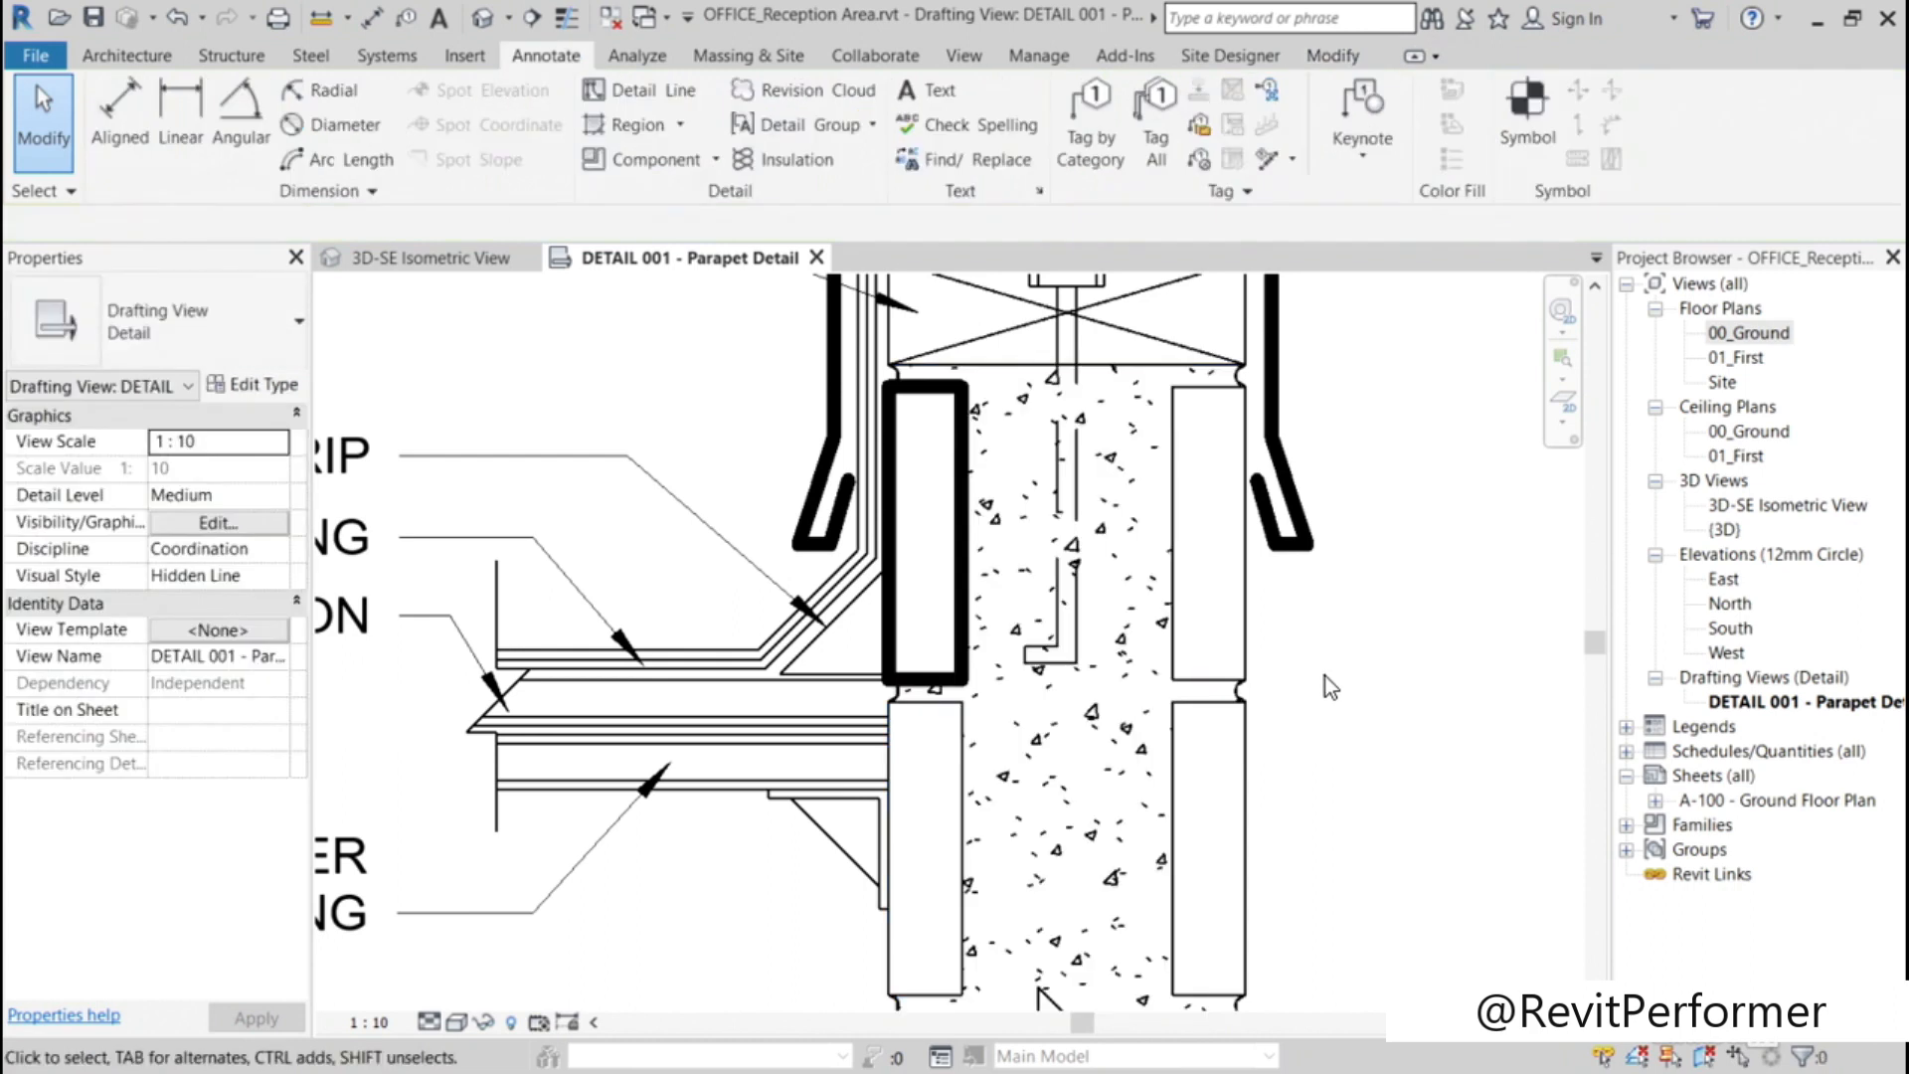
# Step: Change the four outline lines of the lower block on the wall's left face to the Wide Lines style
pyautogui.click(953, 752)
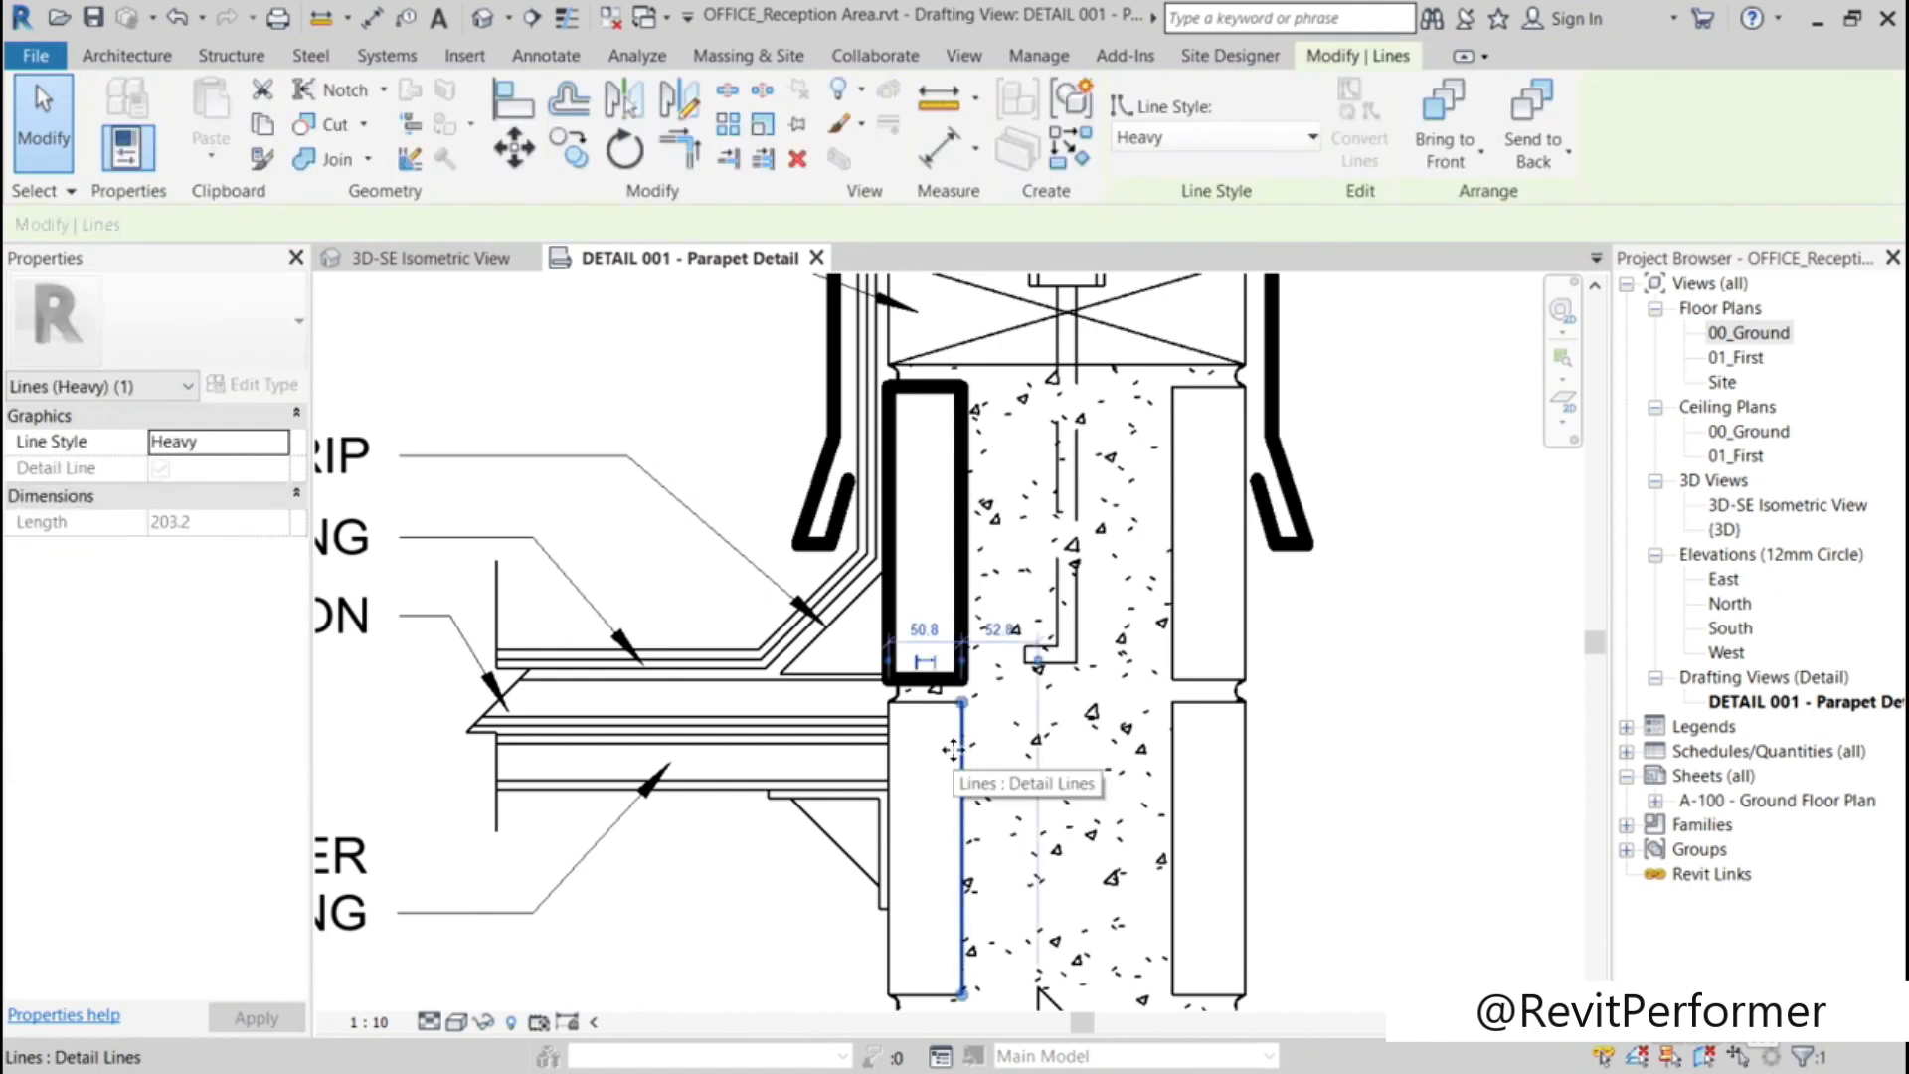
pyautogui.keyDown('ctrl'); pyautogui.click(930, 703); pyautogui.keyUp('ctrl')
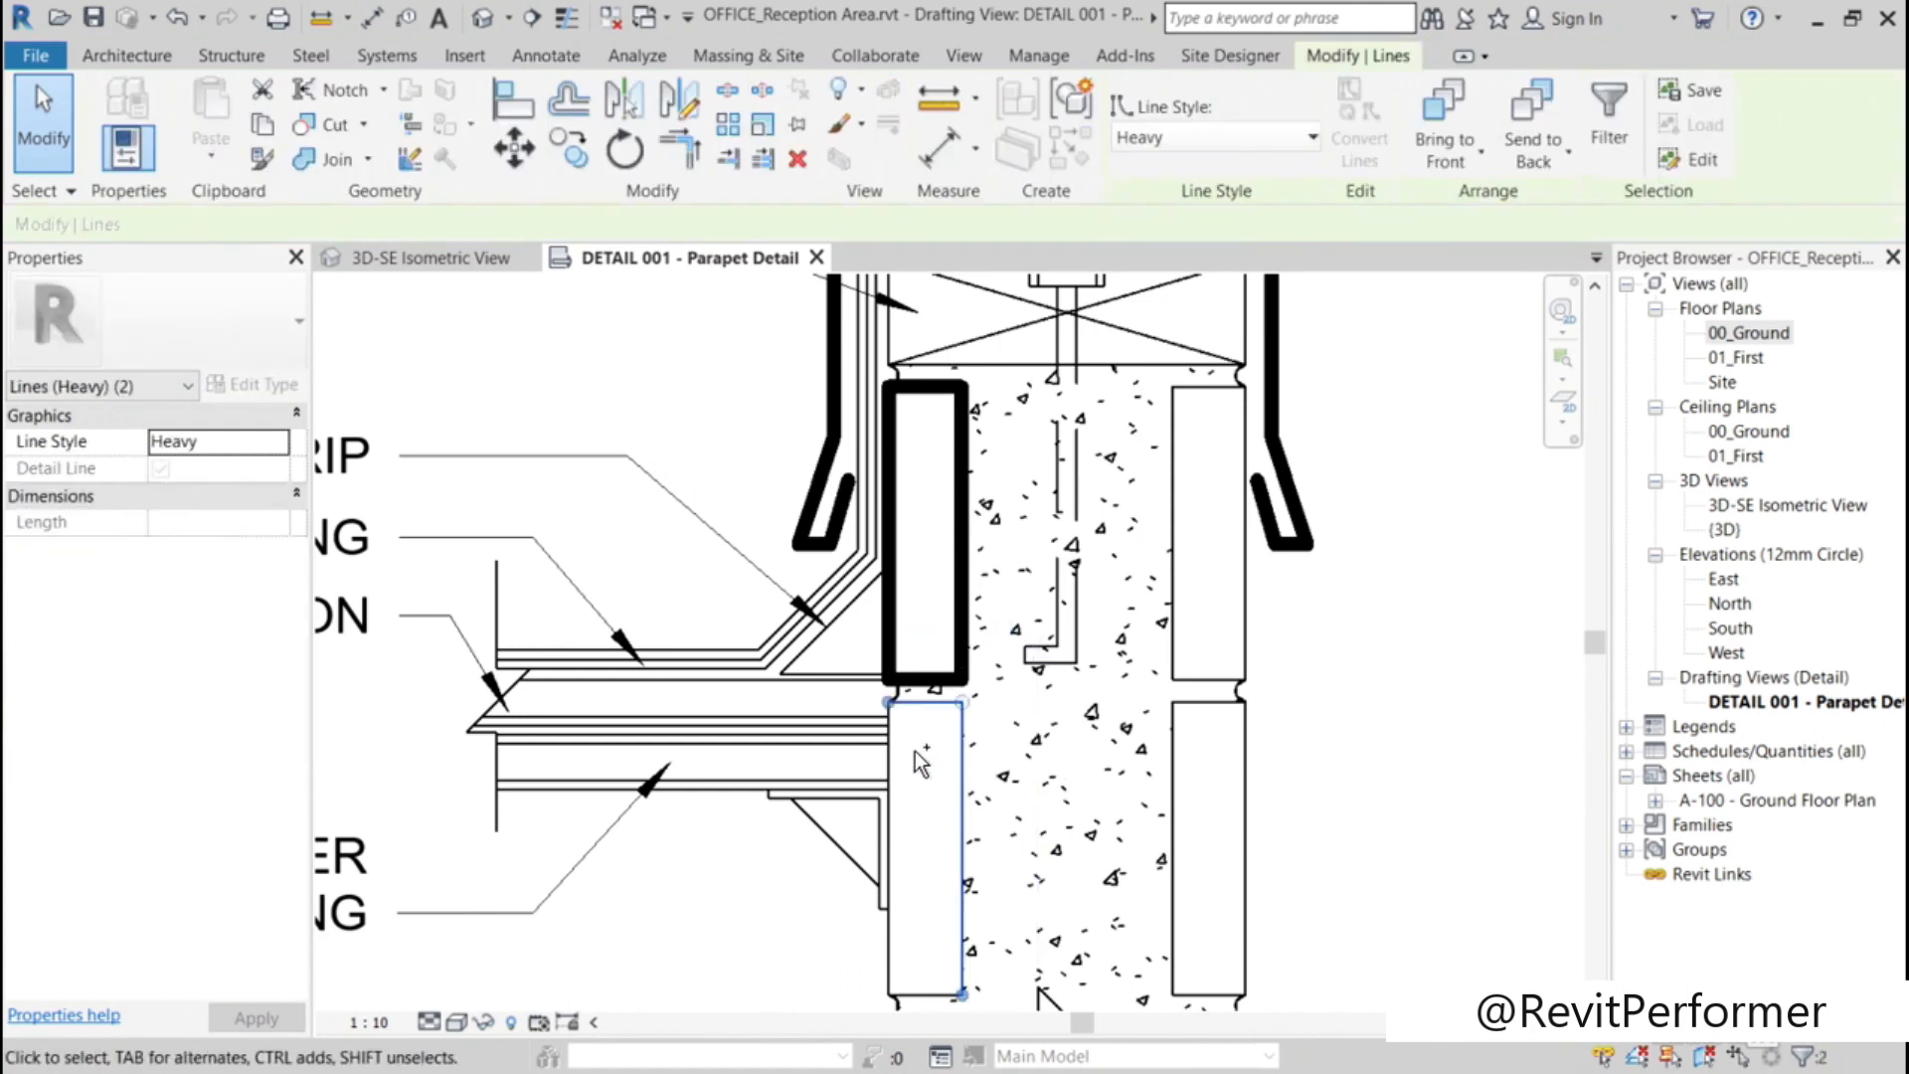
pyautogui.keyDown('ctrl'); pyautogui.click(927, 989); pyautogui.keyUp('ctrl')
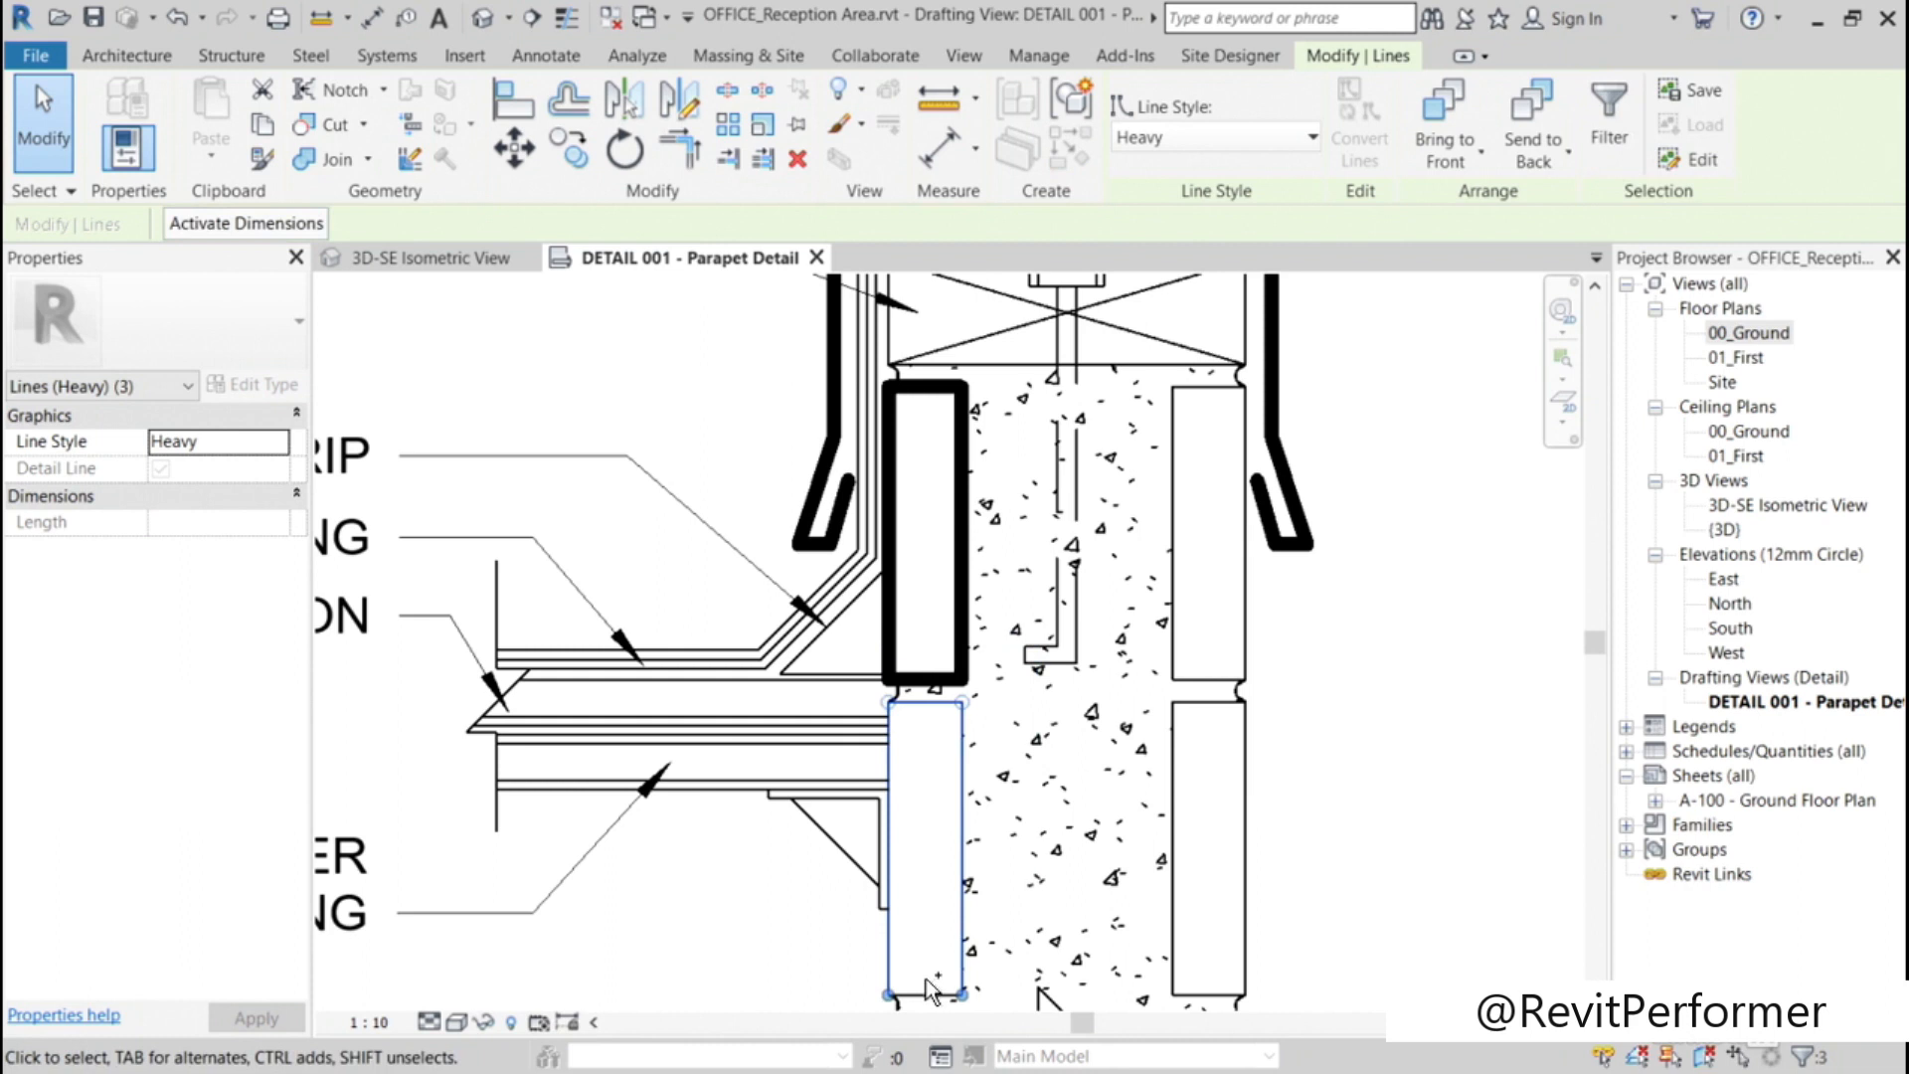
pyautogui.keyDown('ctrl'); pyautogui.click(929, 992); pyautogui.keyUp('ctrl')
pyautogui.click(1313, 138)
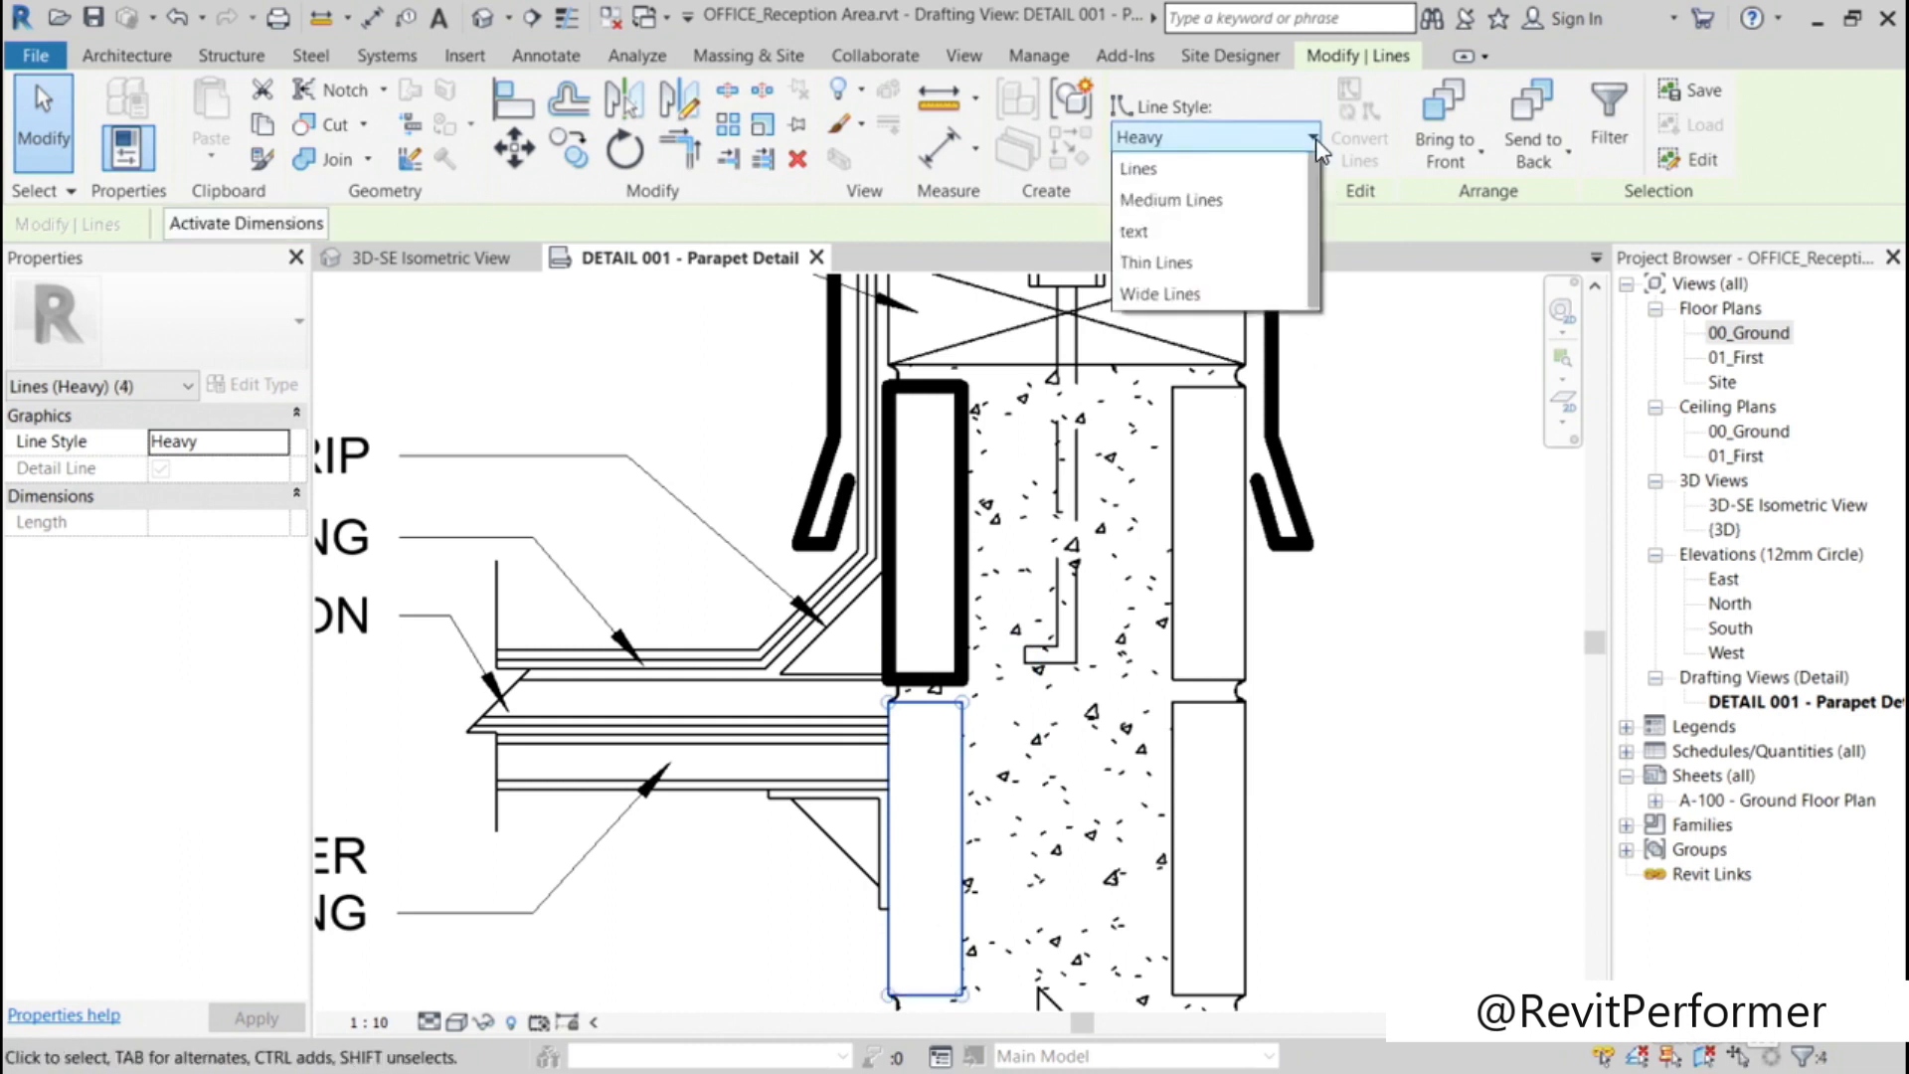
pyautogui.click(1268, 542)
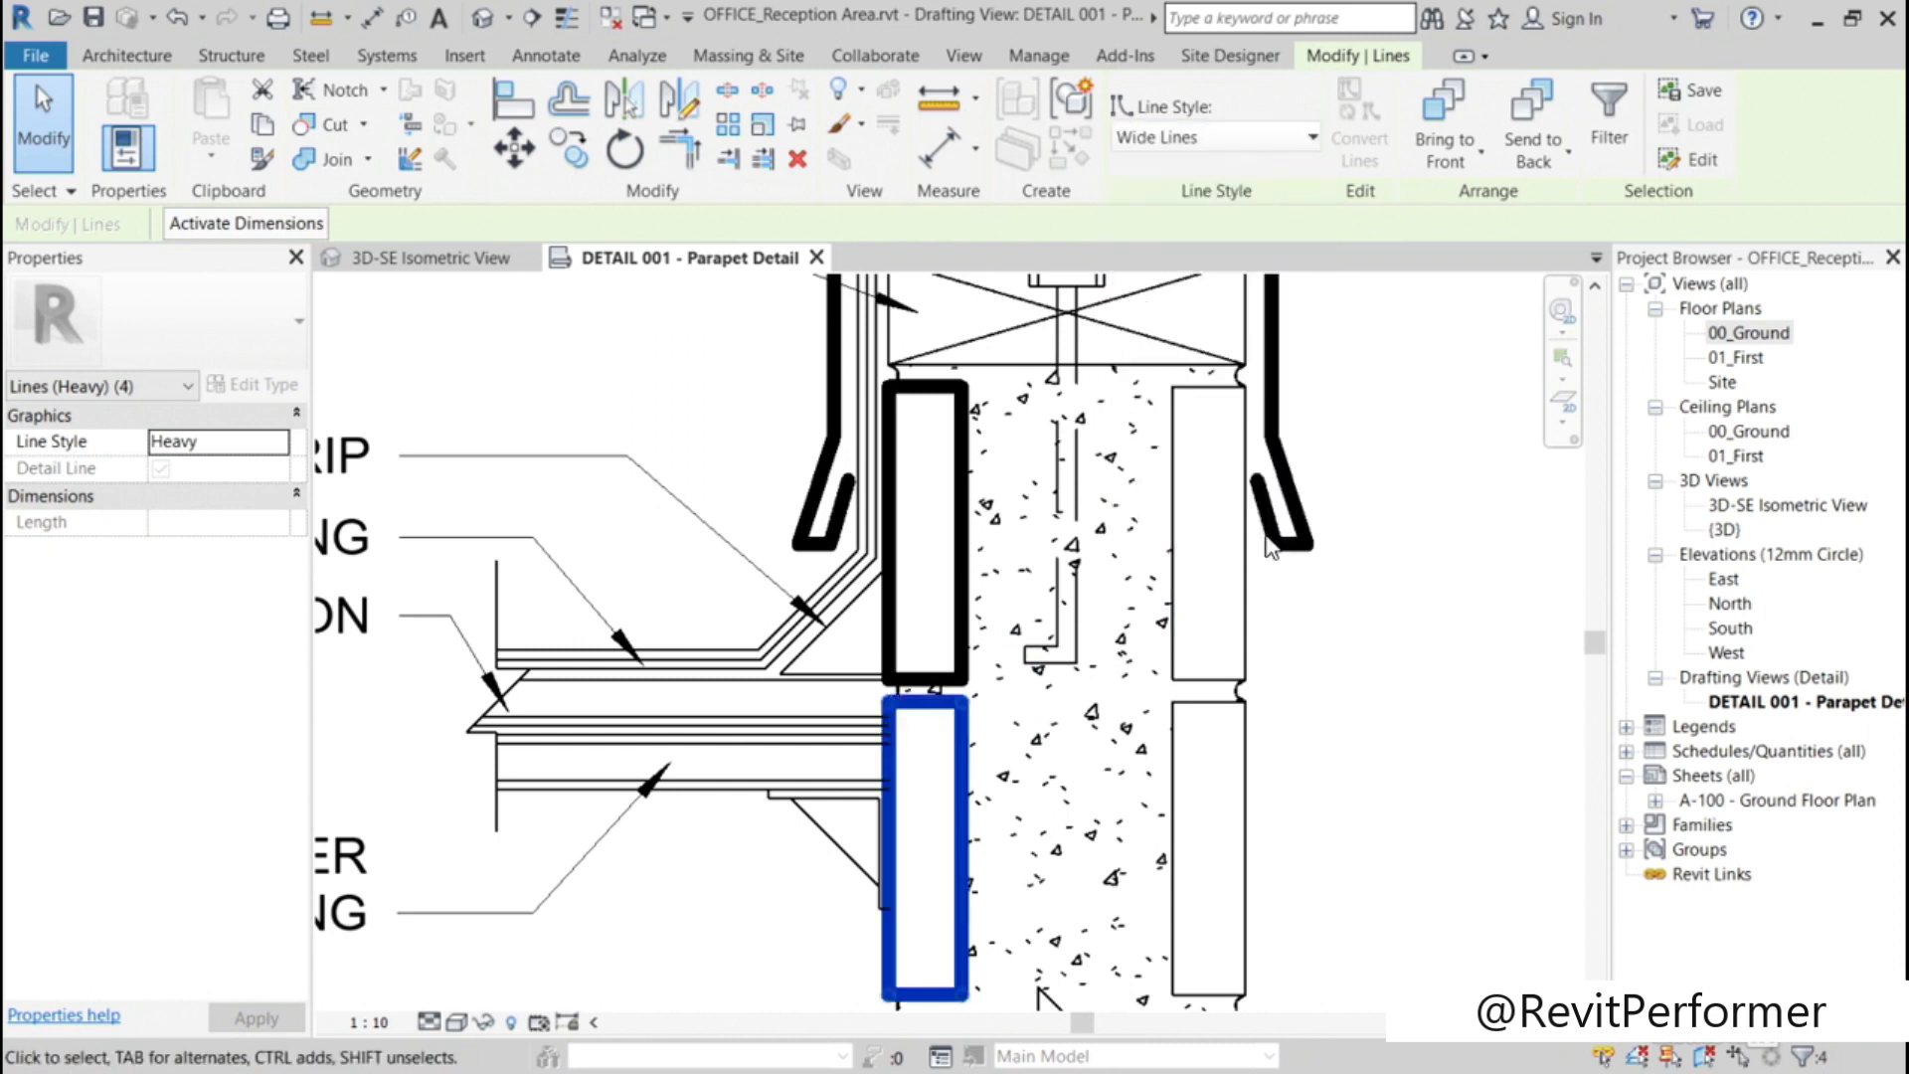
pyautogui.click(1412, 588)
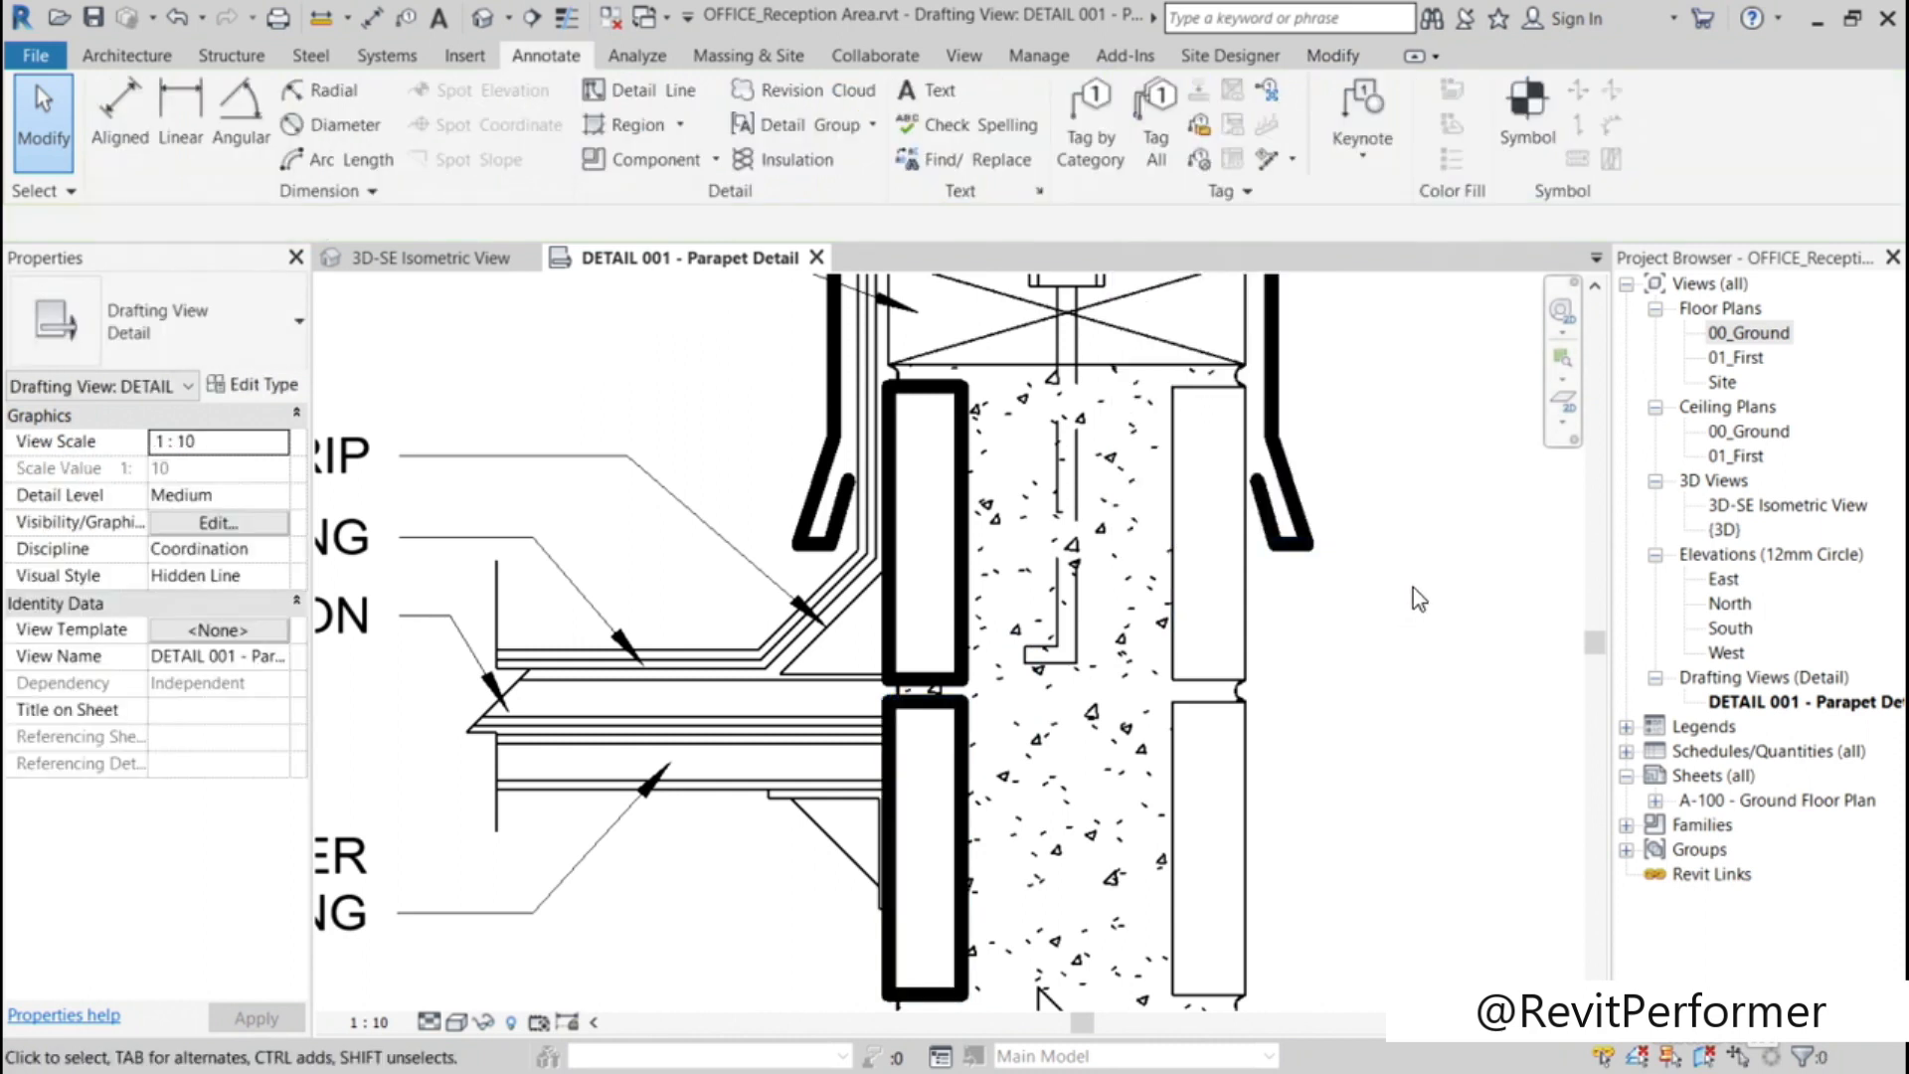
# Step: Start a filled region for the cant strip, dismissing the save reminder without saving the project
pyautogui.scroll(-1, 1392, 612)
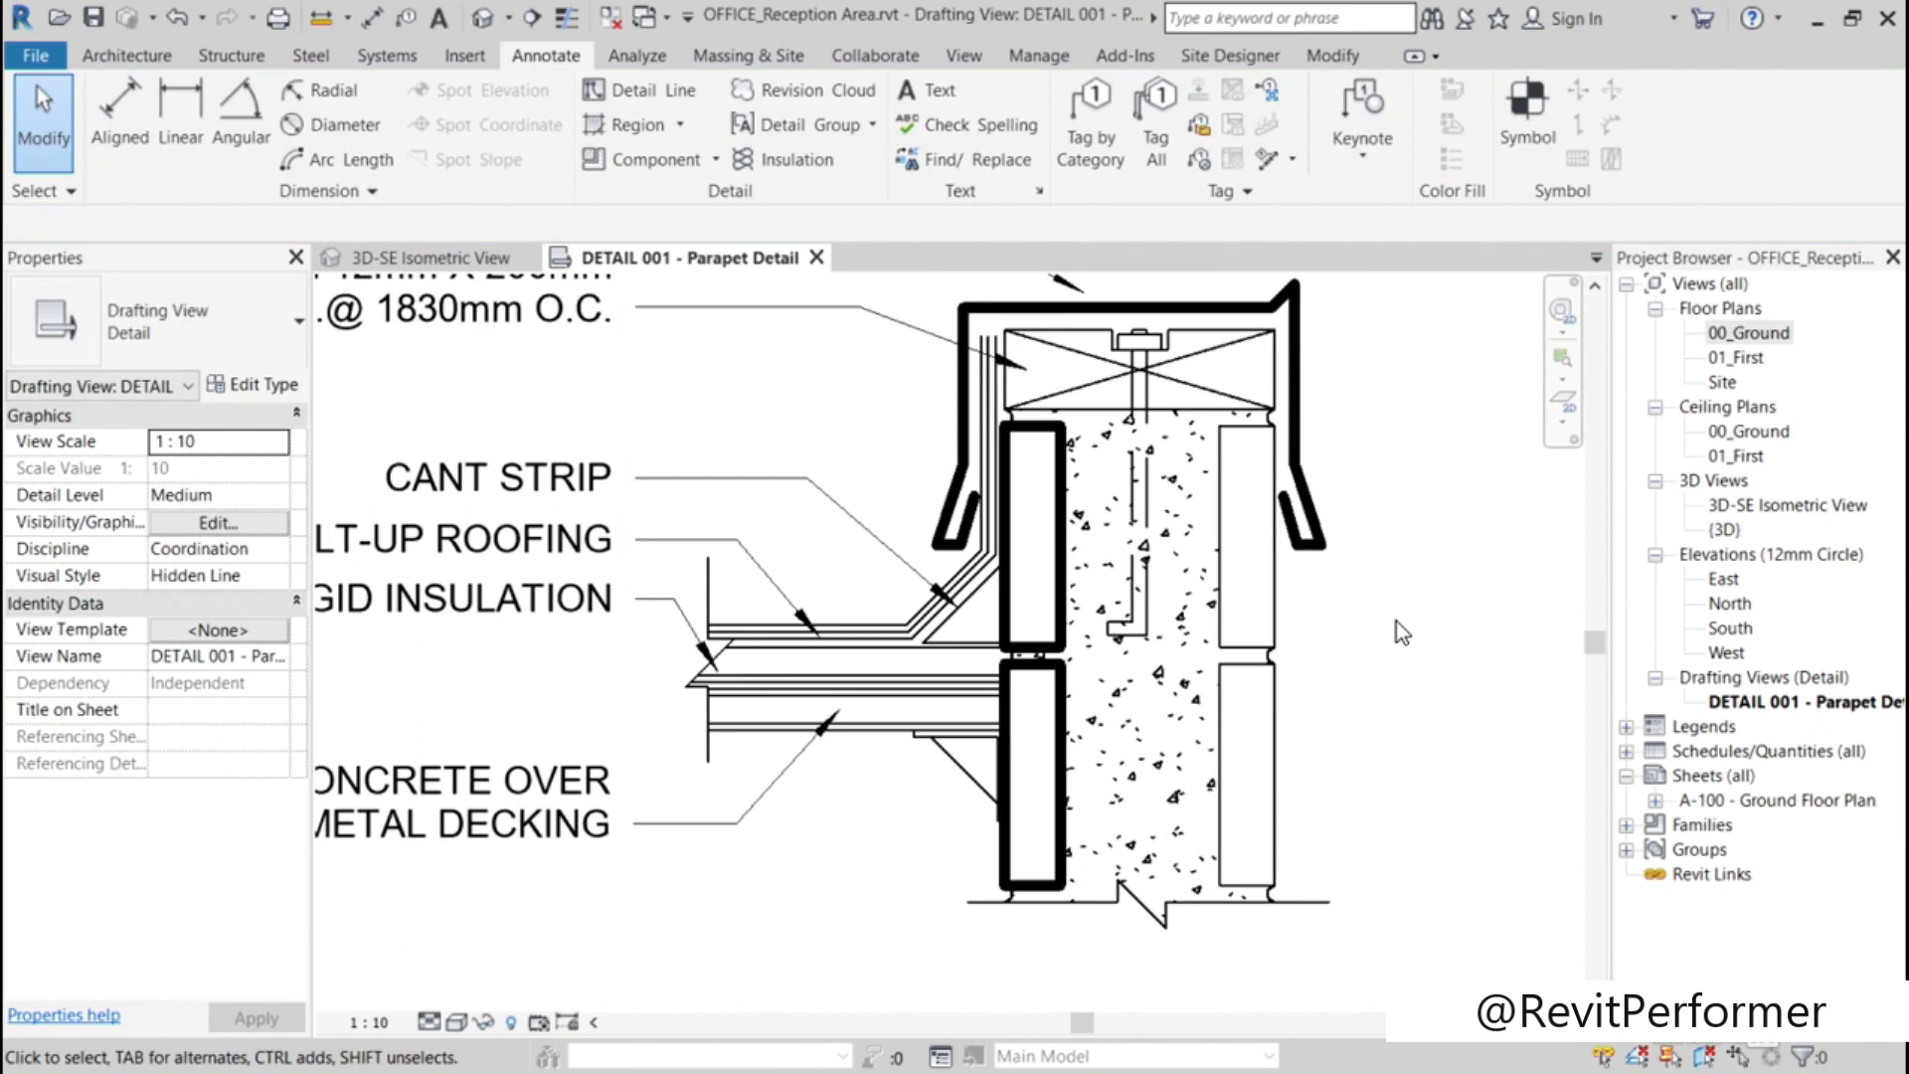
pyautogui.scroll(-1, 1398, 619)
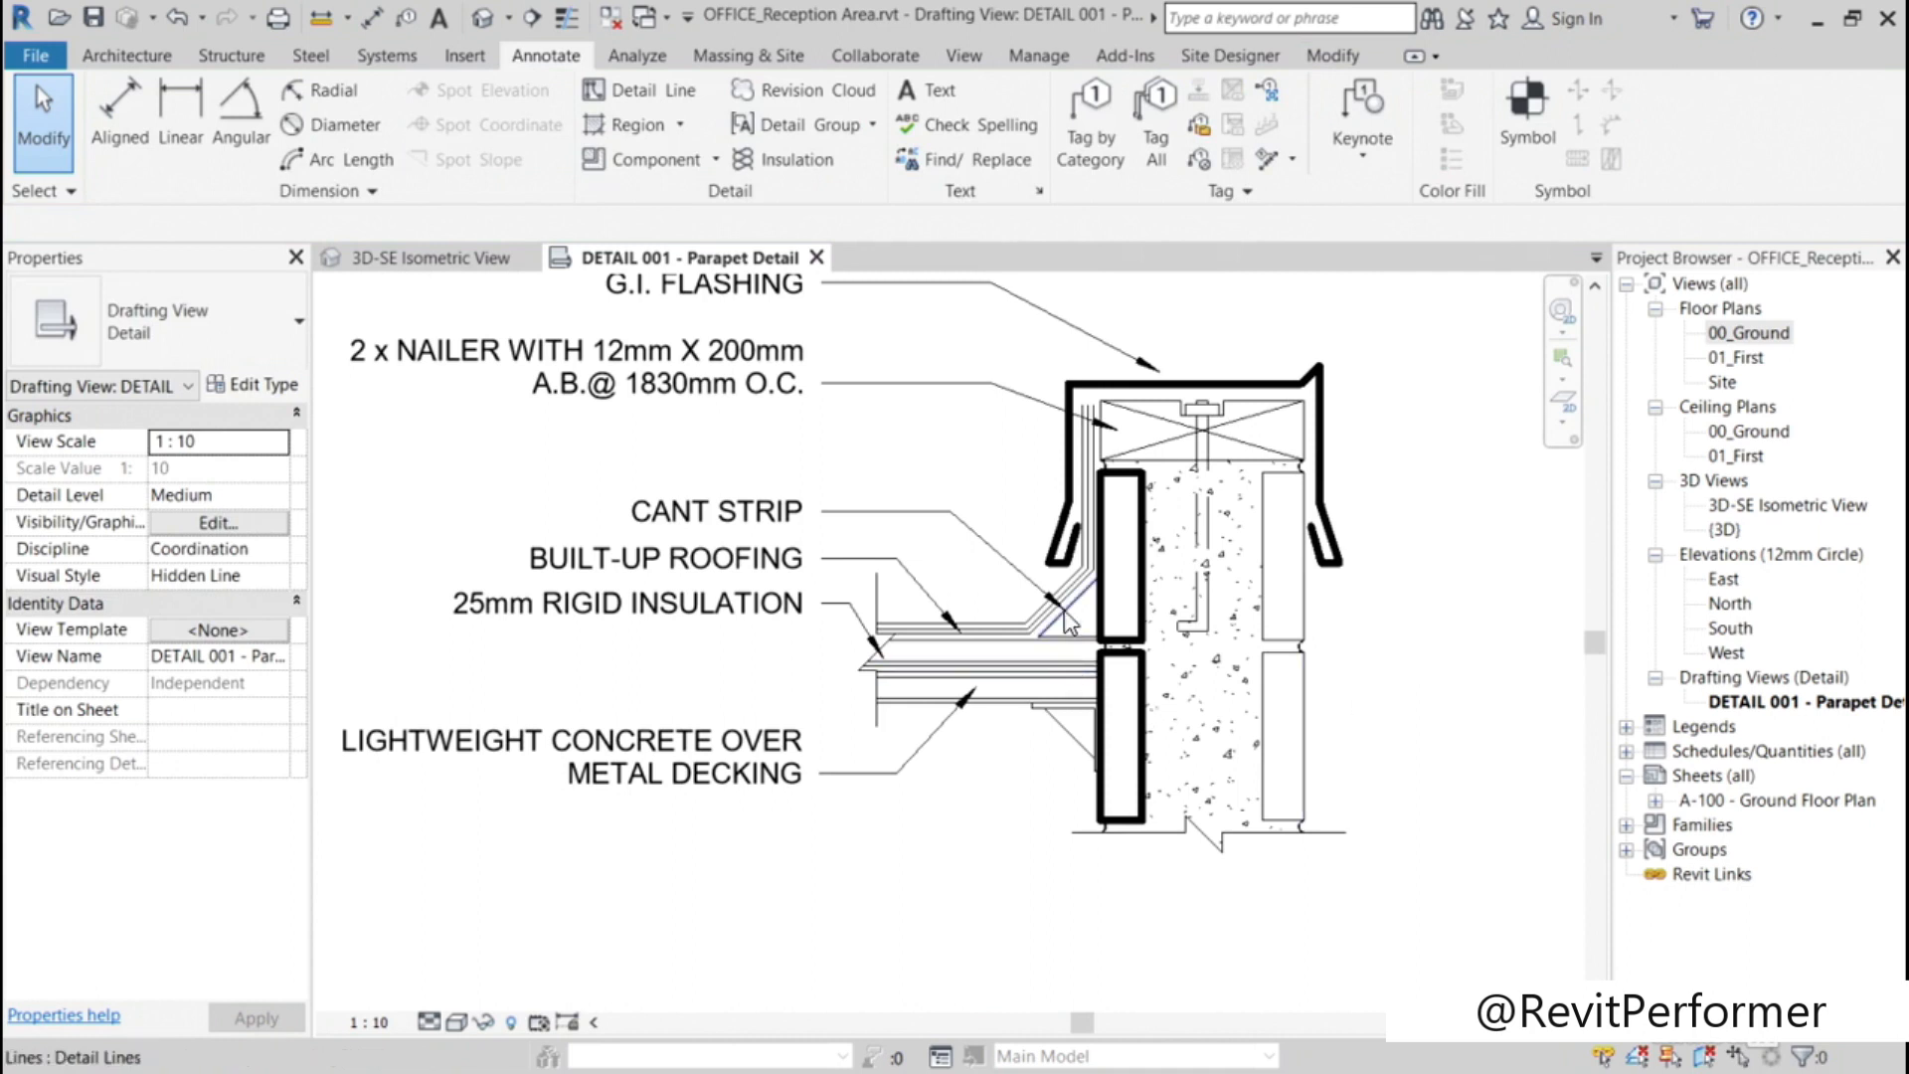
pyautogui.scroll(2, 1061, 615)
pyautogui.scroll(1, 1066, 622)
pyautogui.scroll(2, 1069, 625)
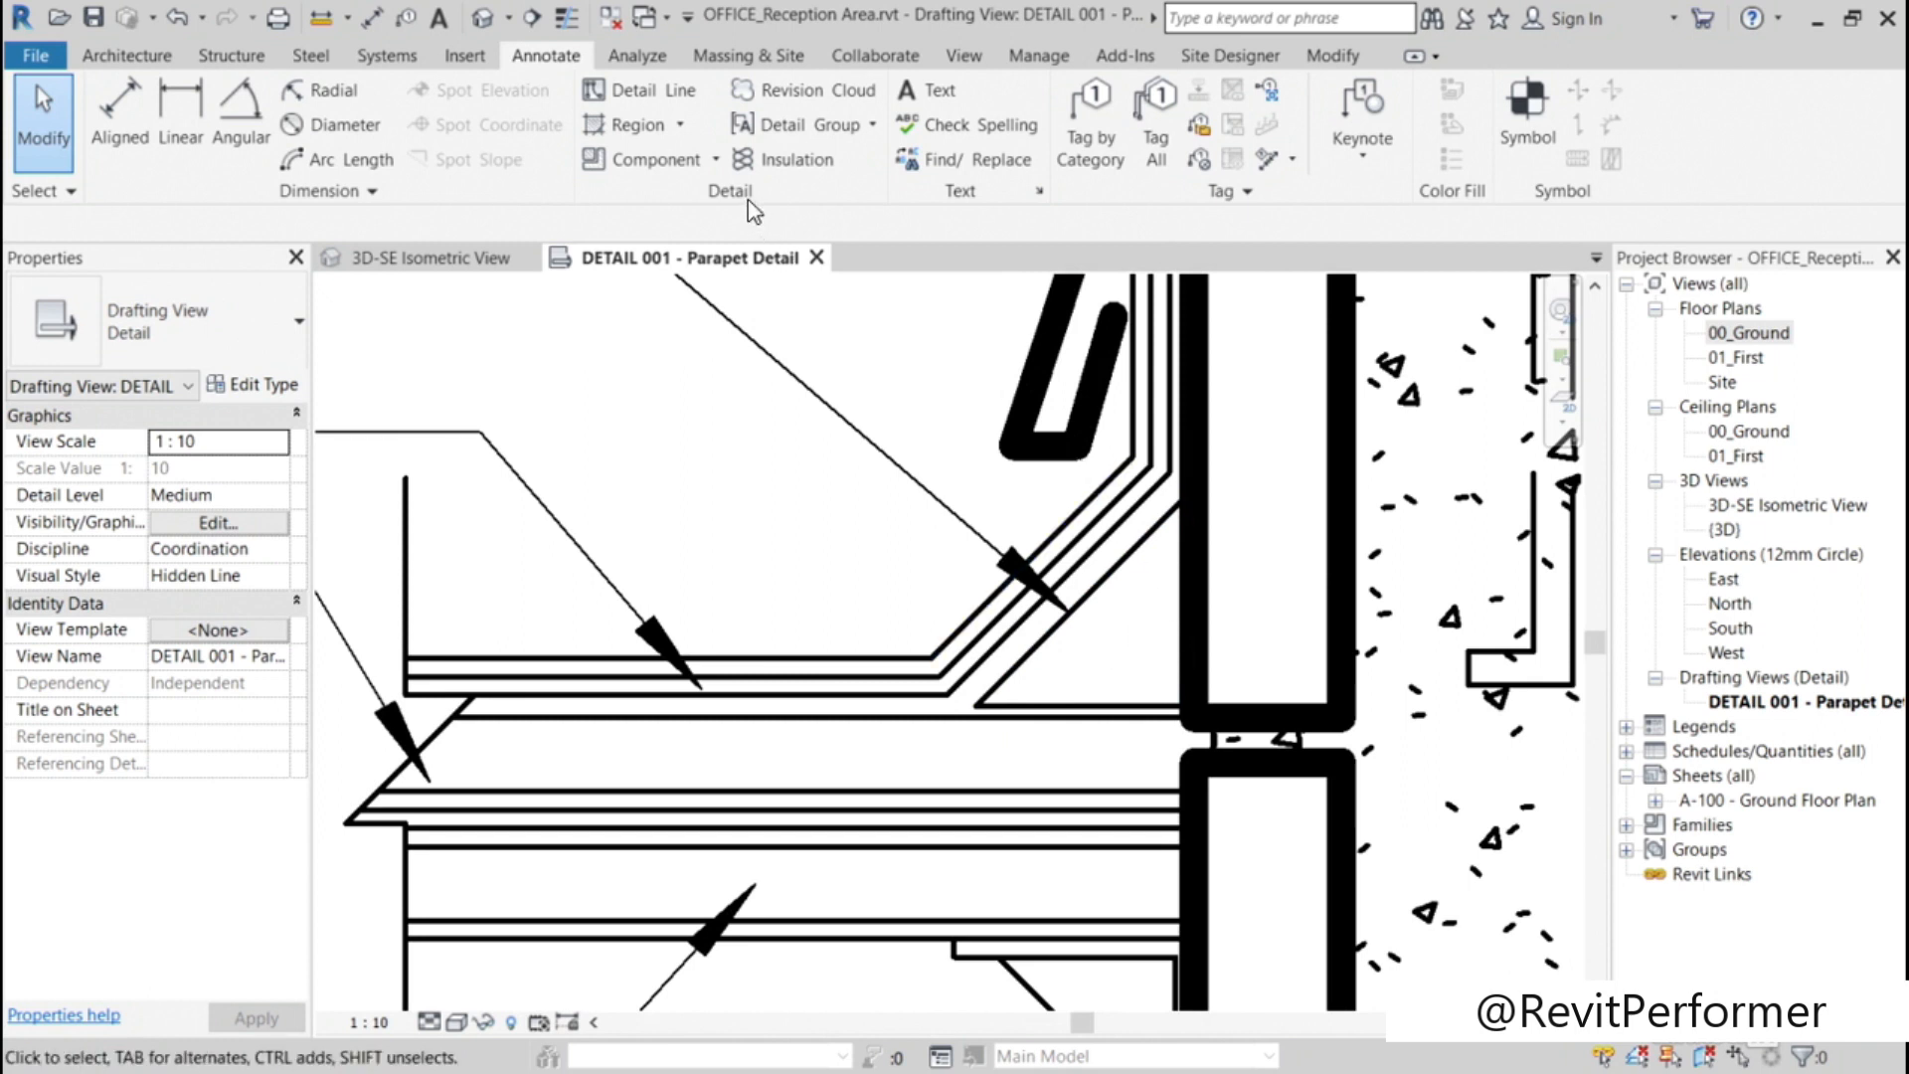
pyautogui.click(676, 128)
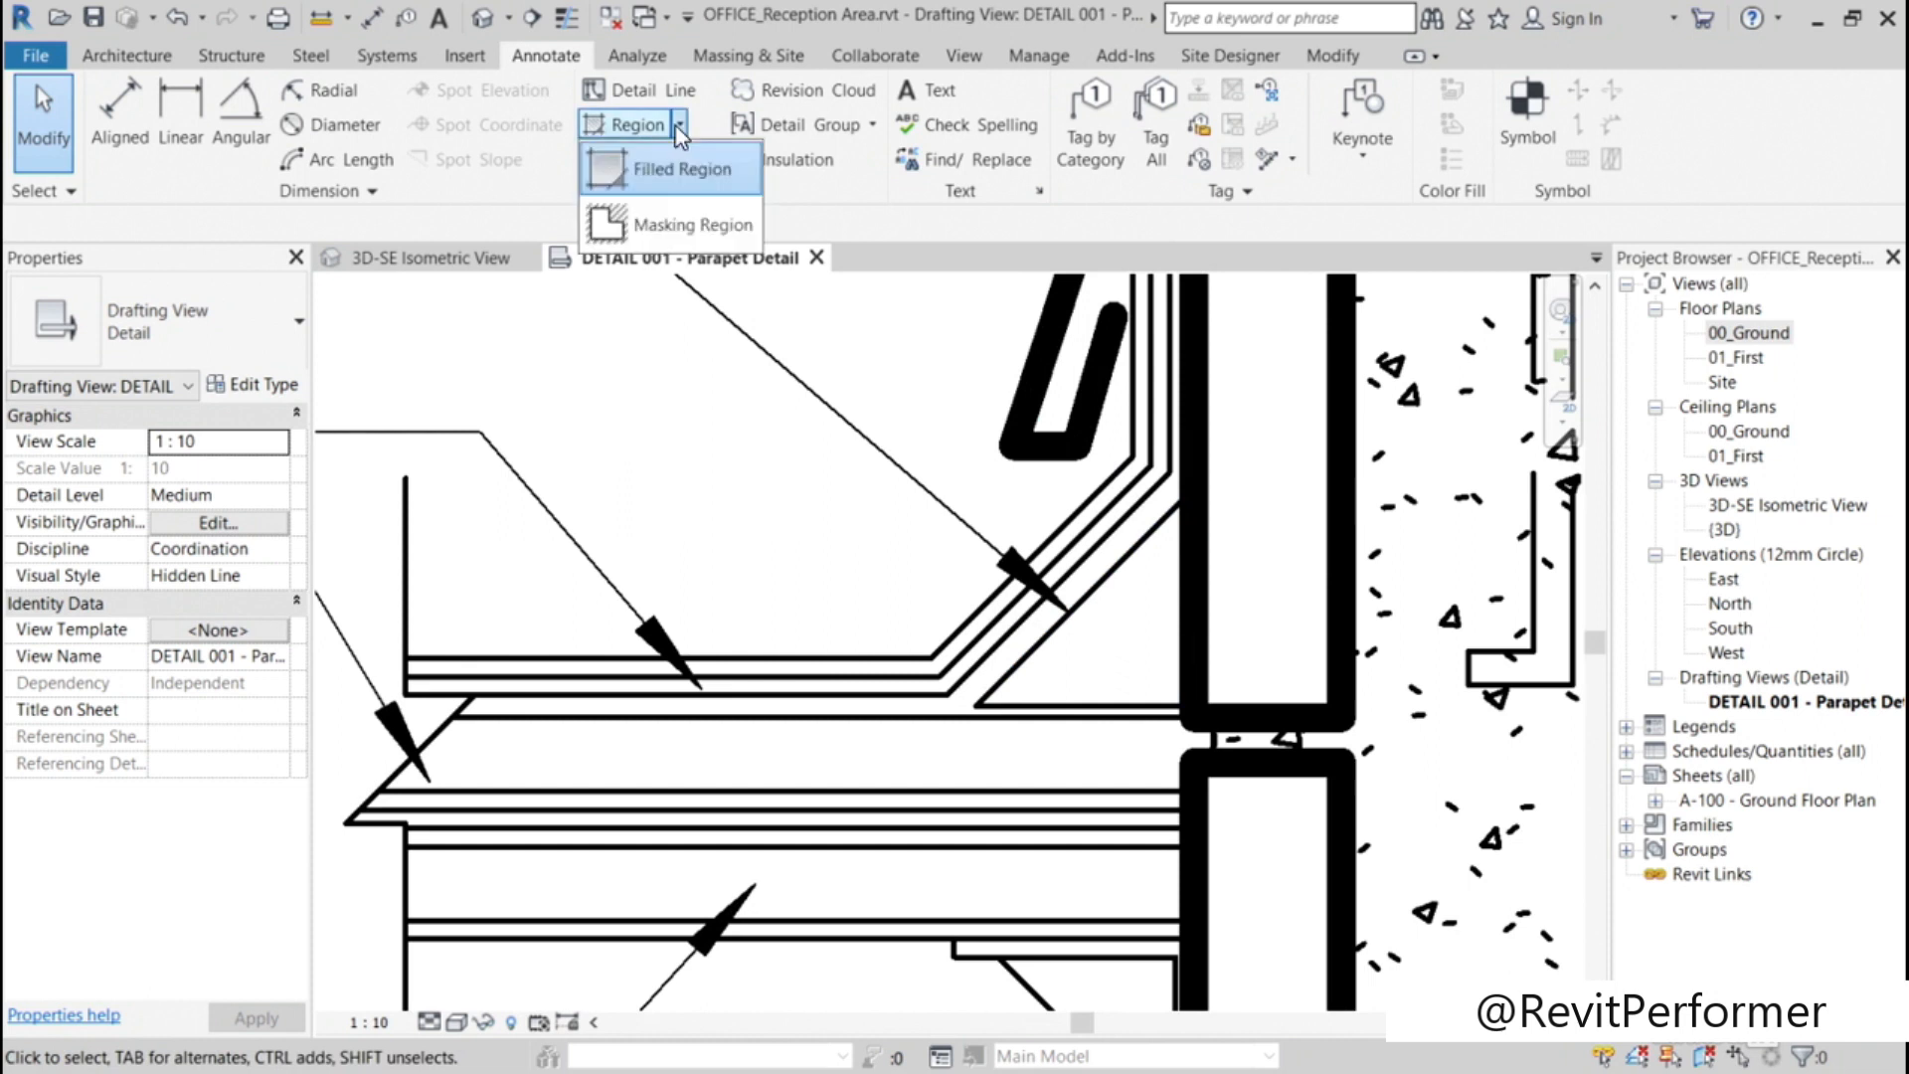
pyautogui.click(676, 157)
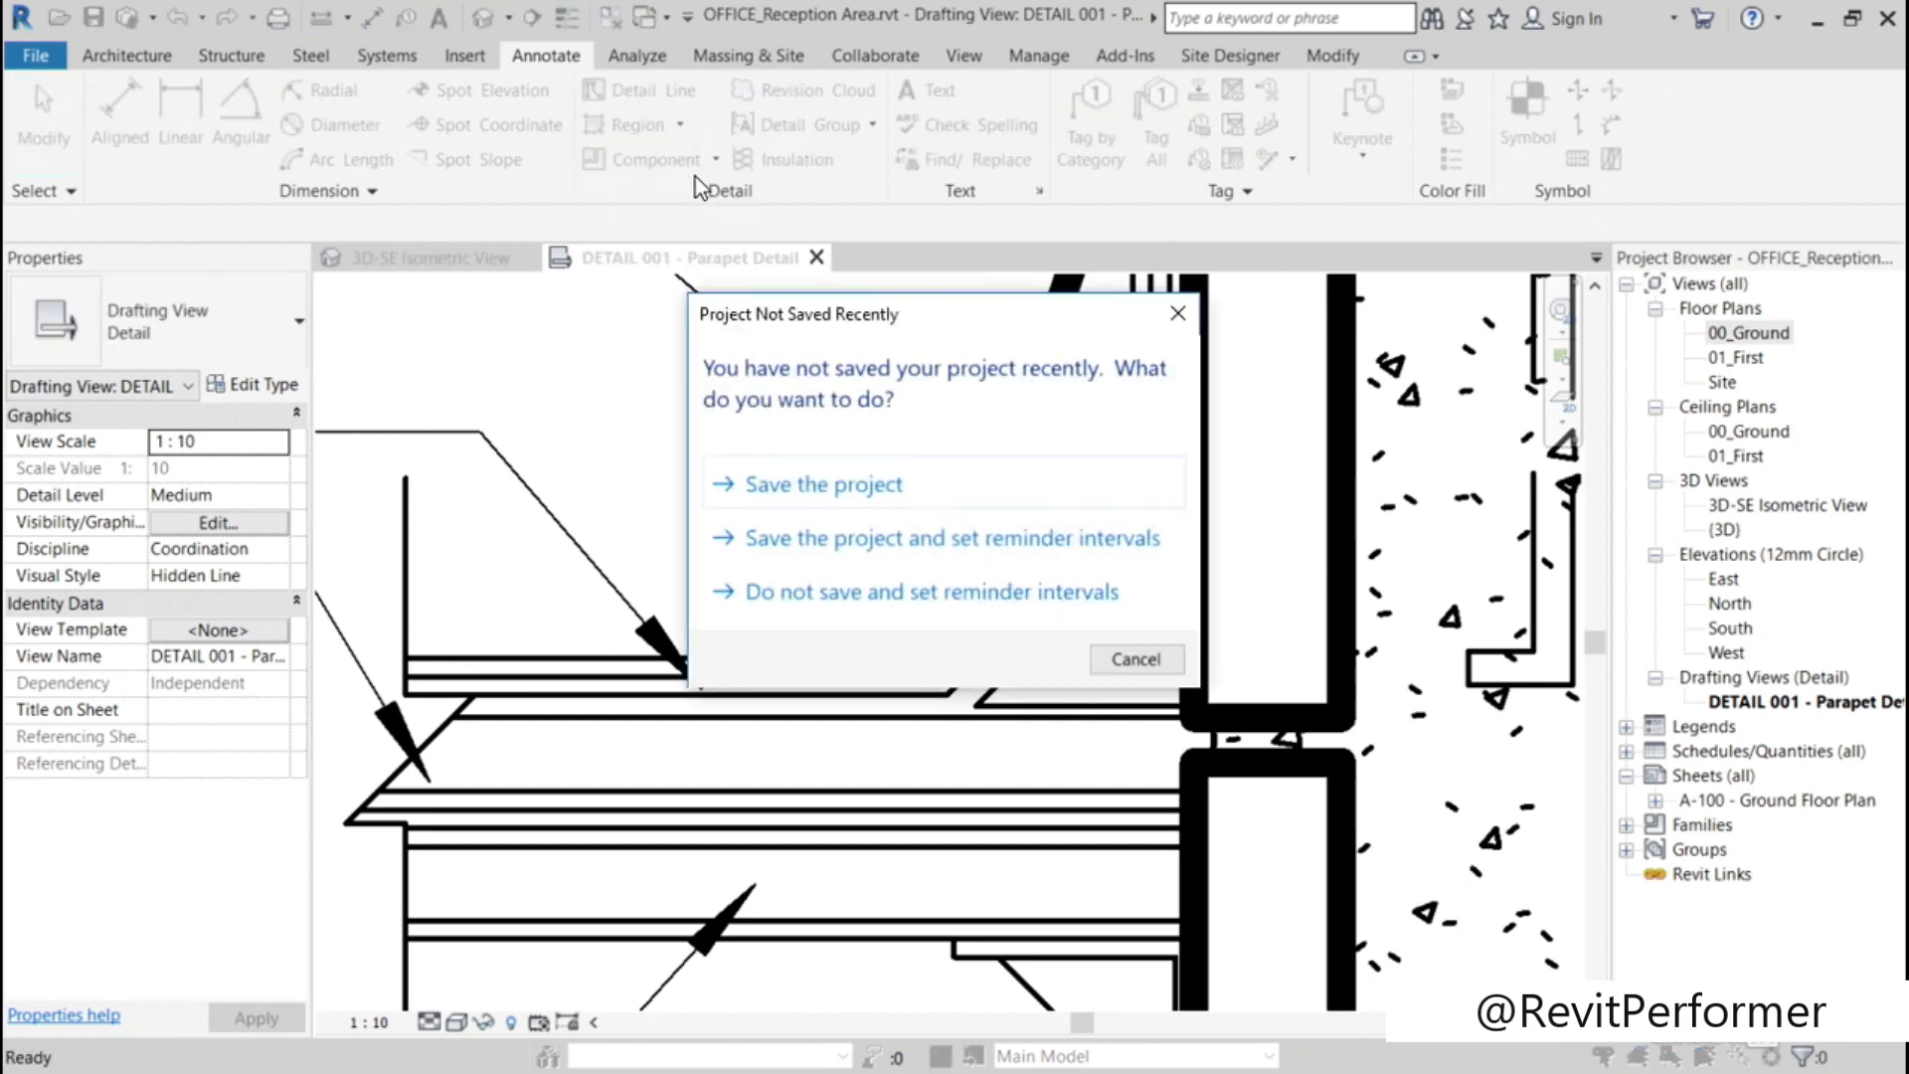
pyautogui.click(827, 592)
pyautogui.click(1283, 928)
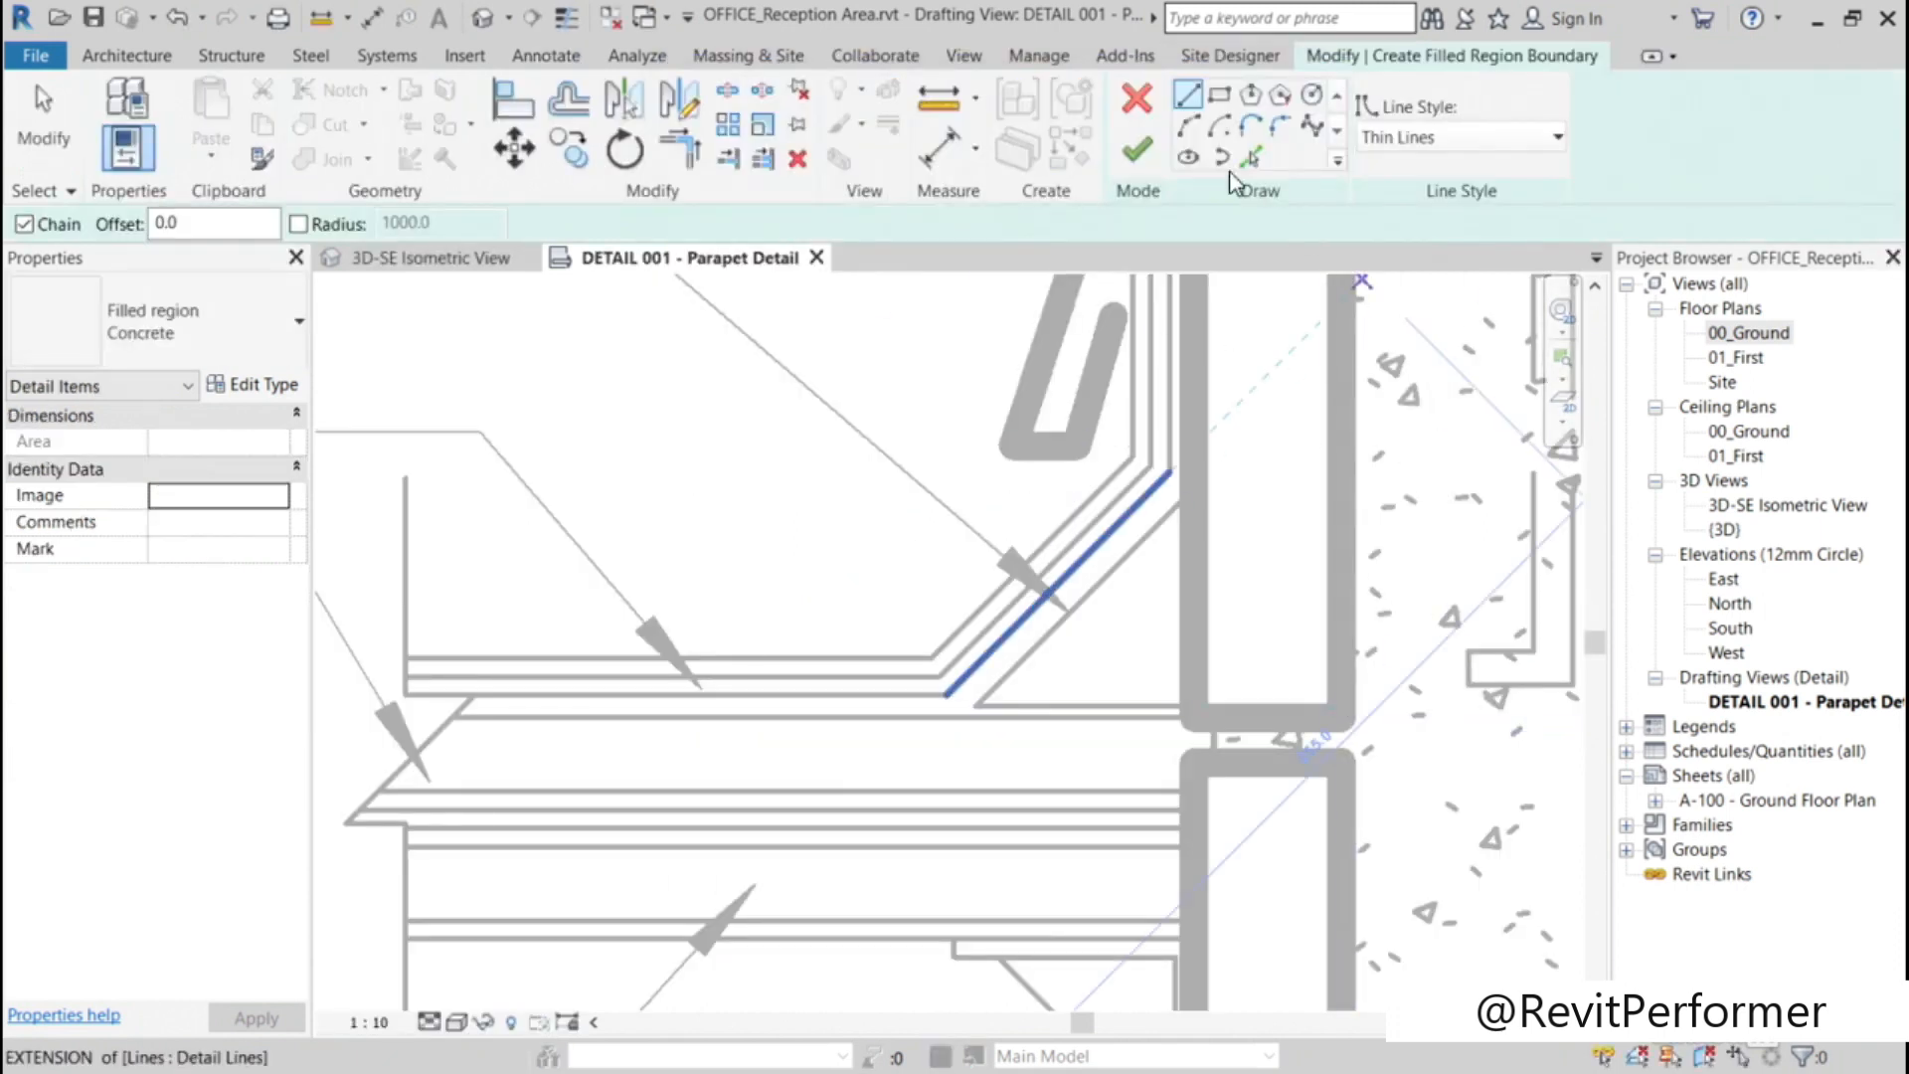
# Step: Trace the triangular cant strip beside the wall with a closed boundary of three straight lines
pyautogui.click(1186, 99)
pyautogui.click(975, 706)
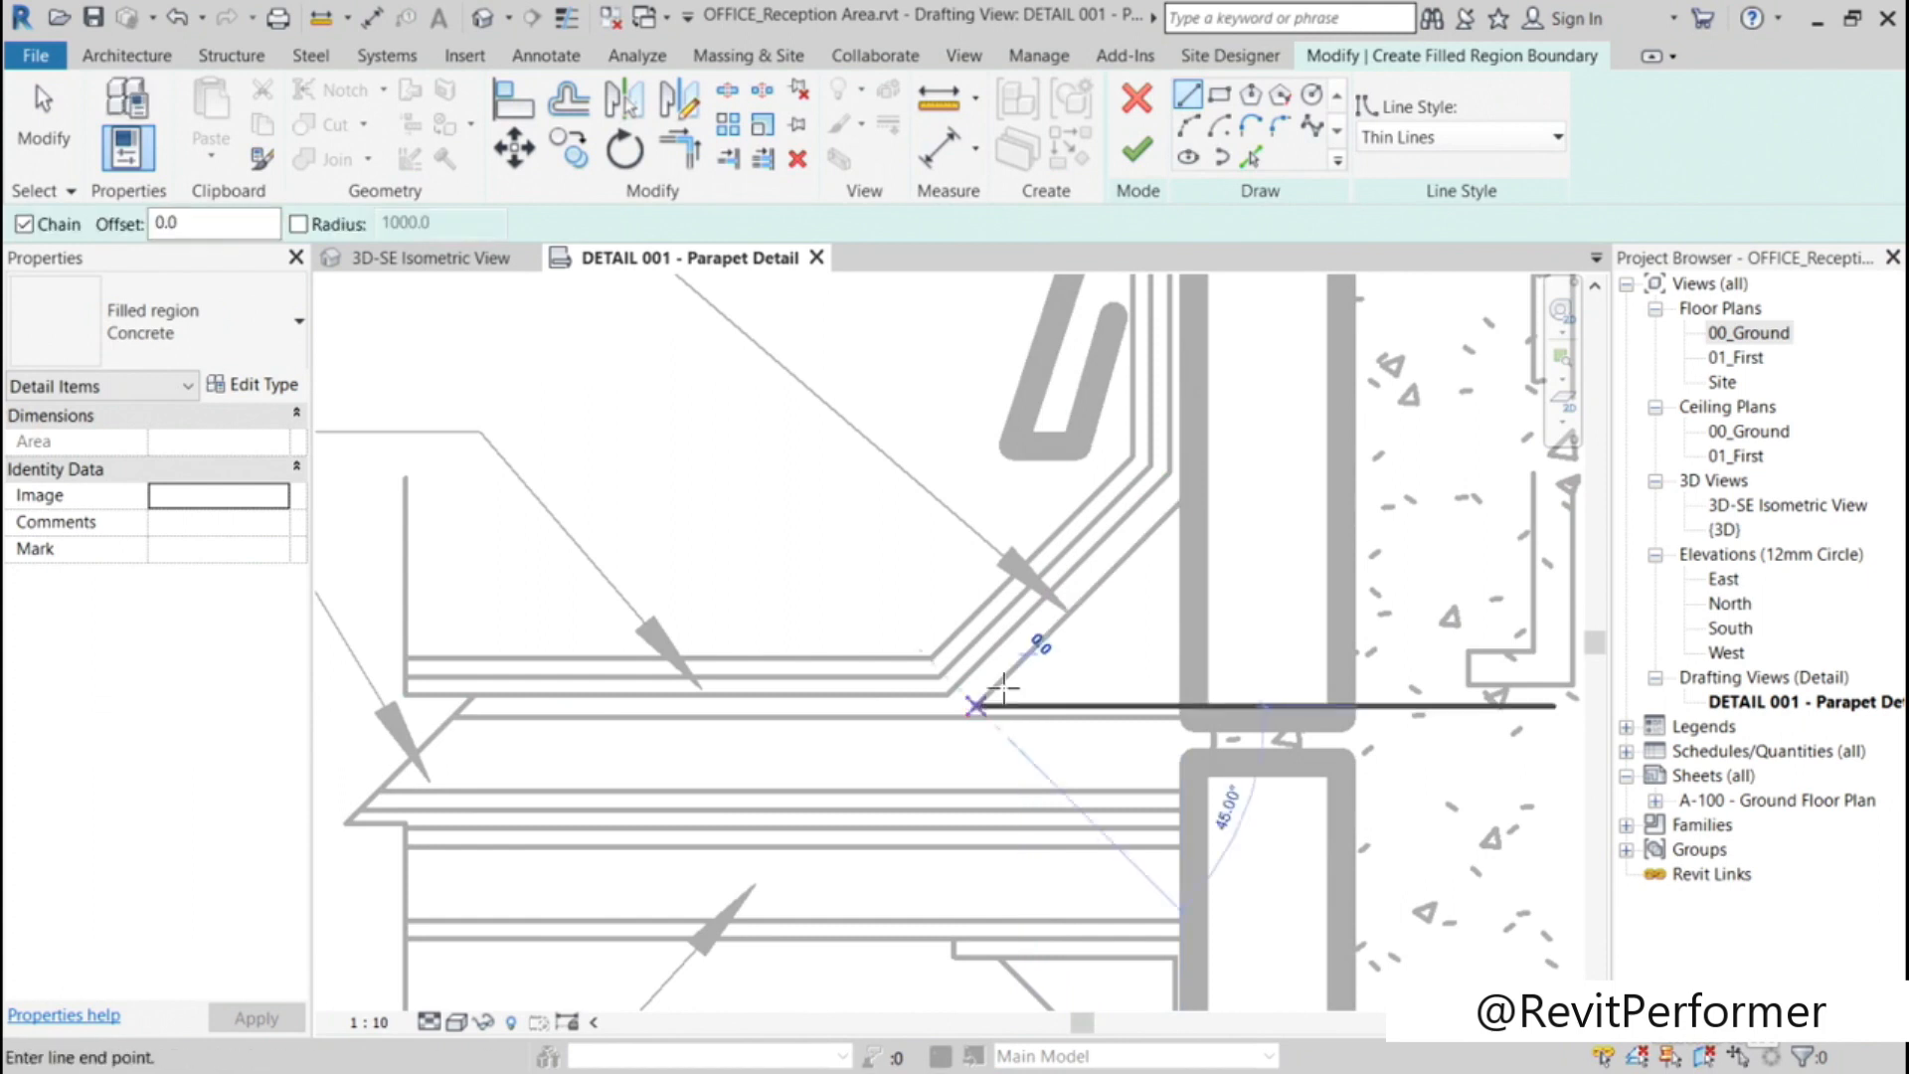
pyautogui.click(1181, 501)
pyautogui.click(1181, 706)
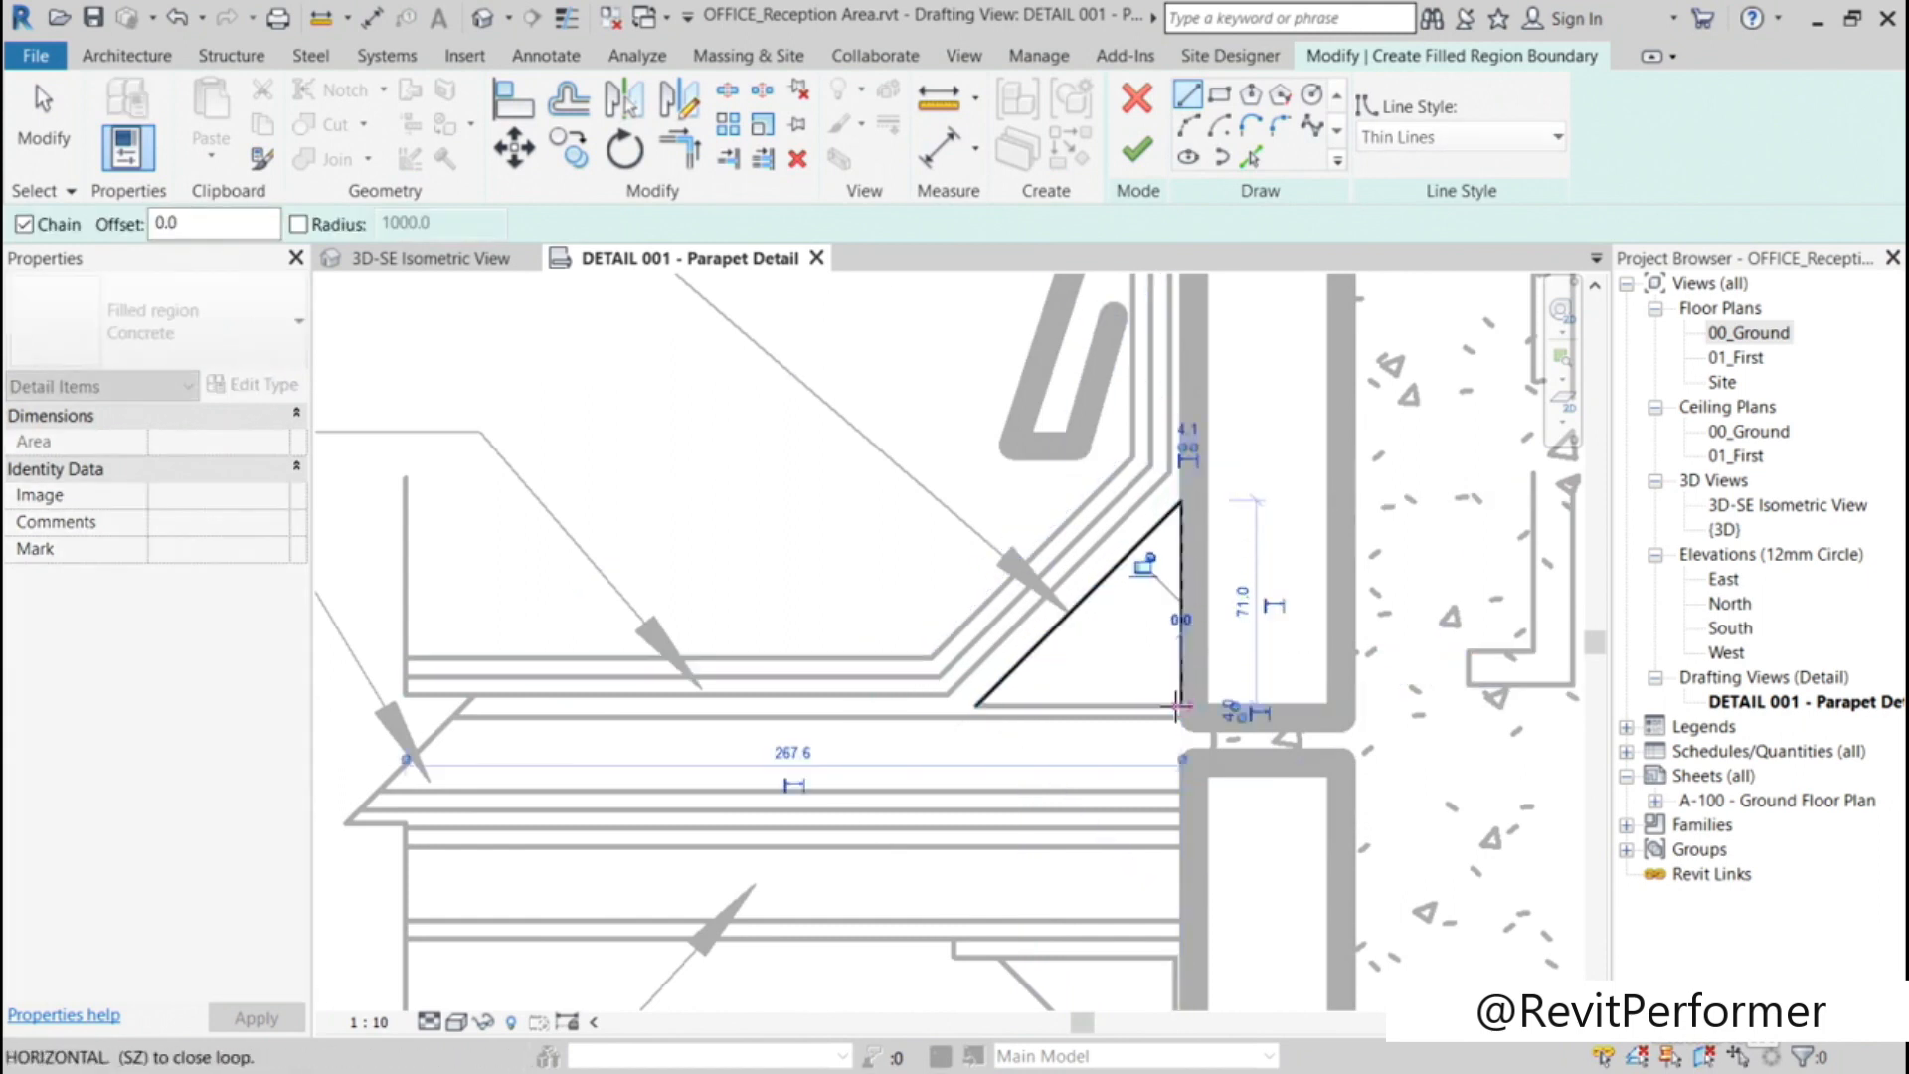
pyautogui.click(975, 706)
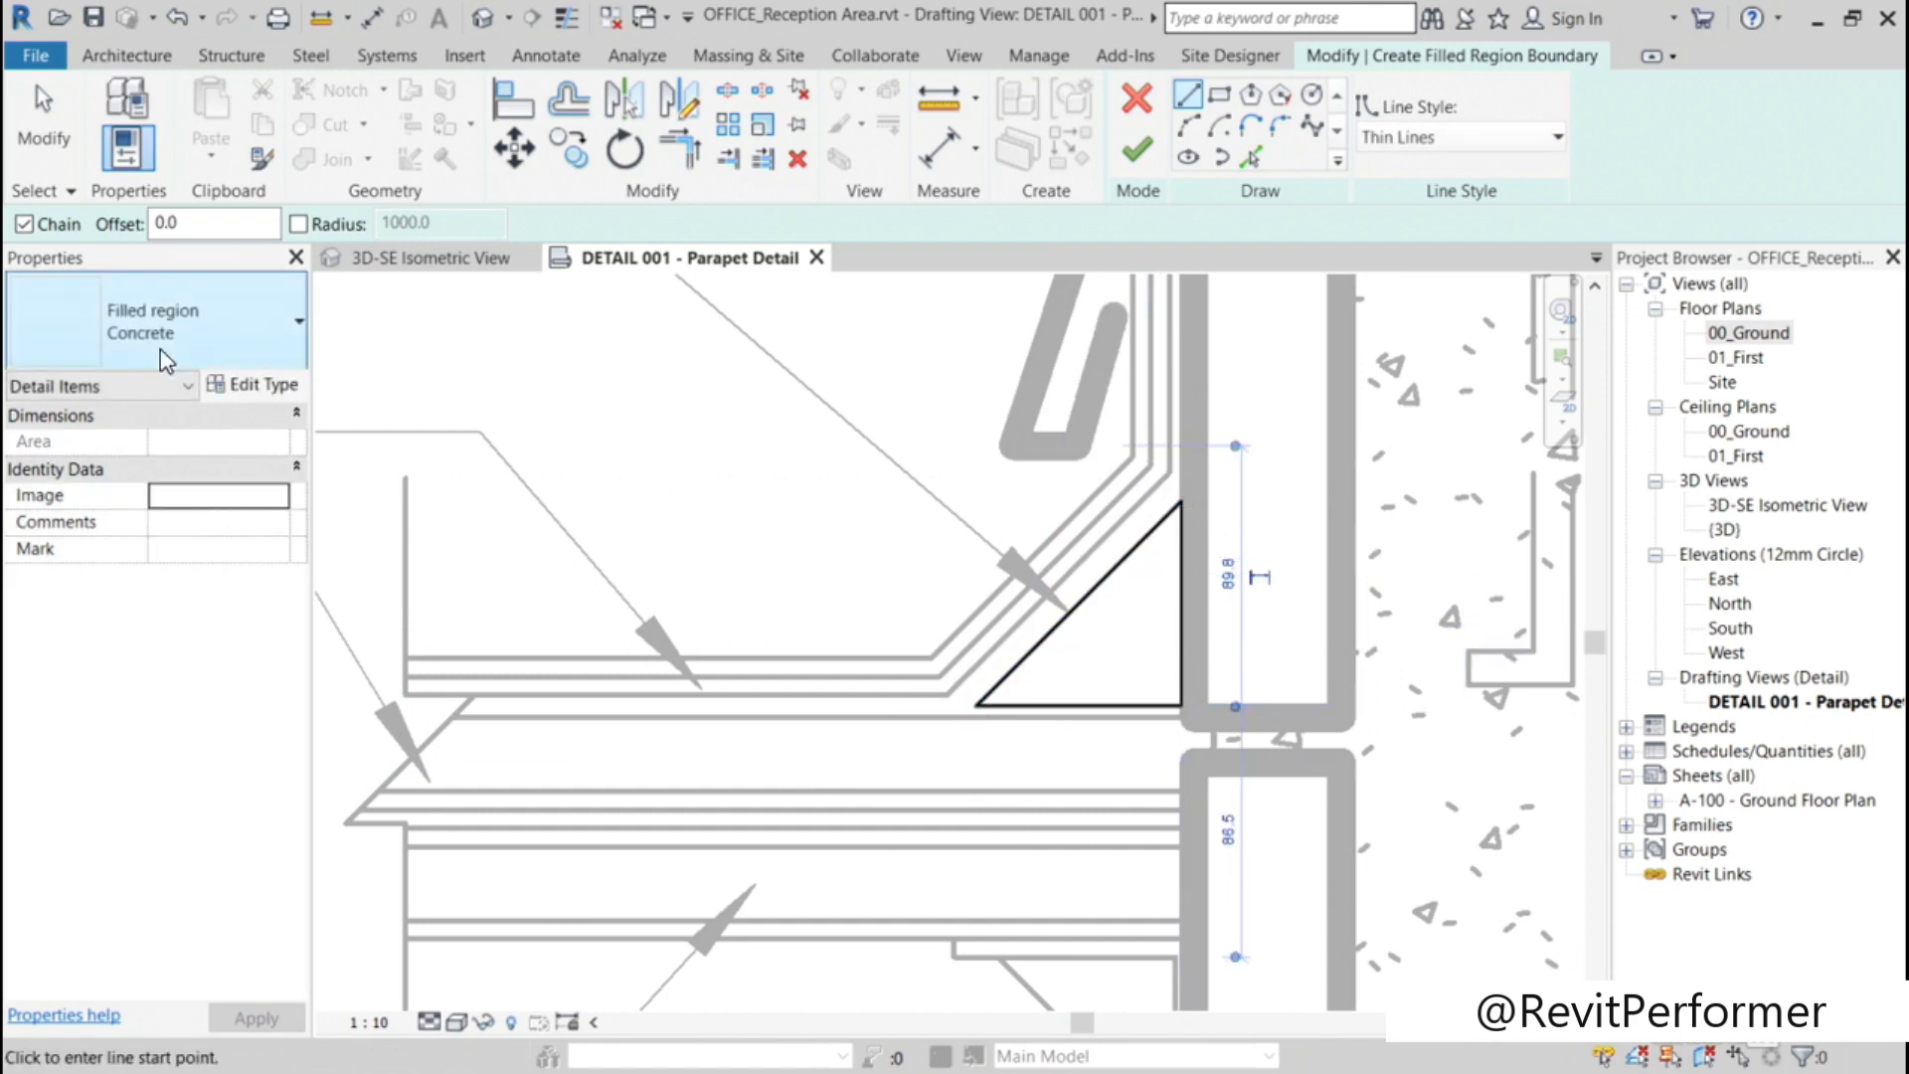
# Step: Set the cant strip's filled region type to Solid_Black and finish the region
pyautogui.click(194, 318)
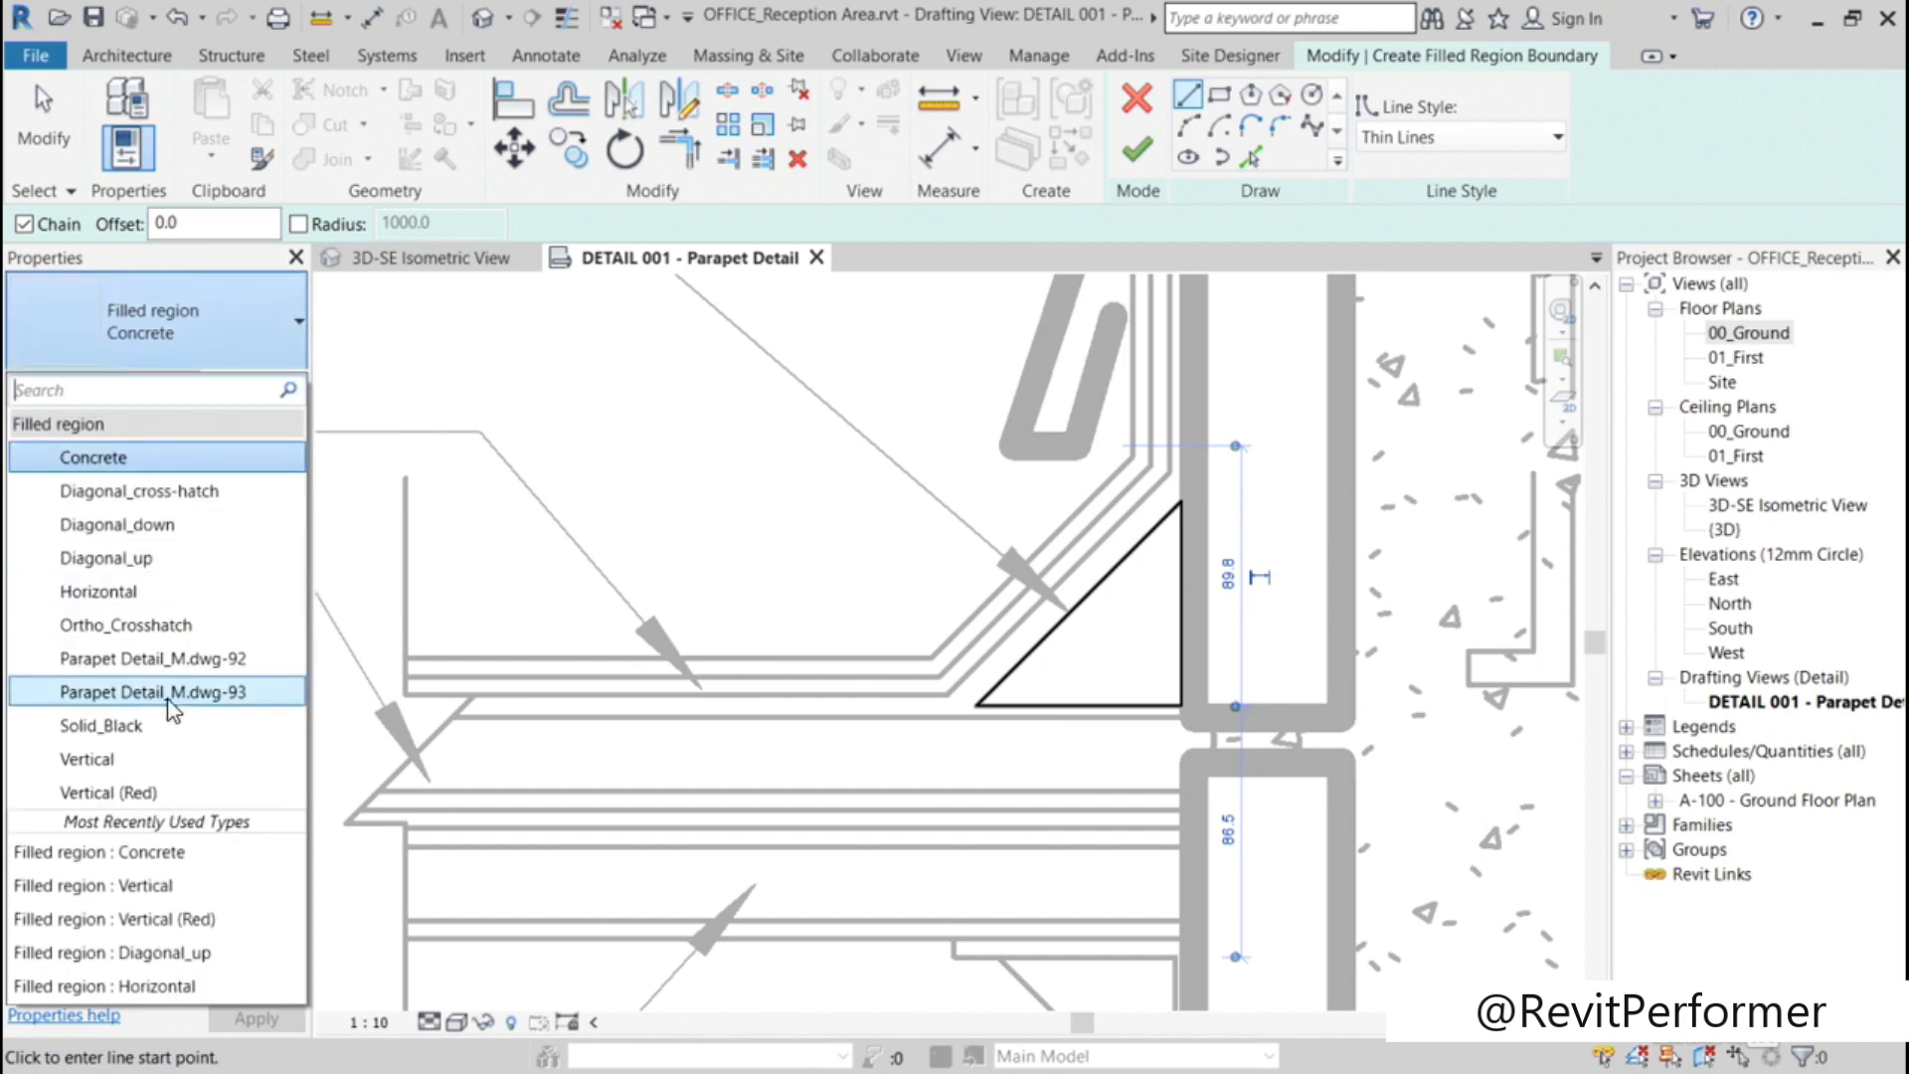
pyautogui.click(164, 727)
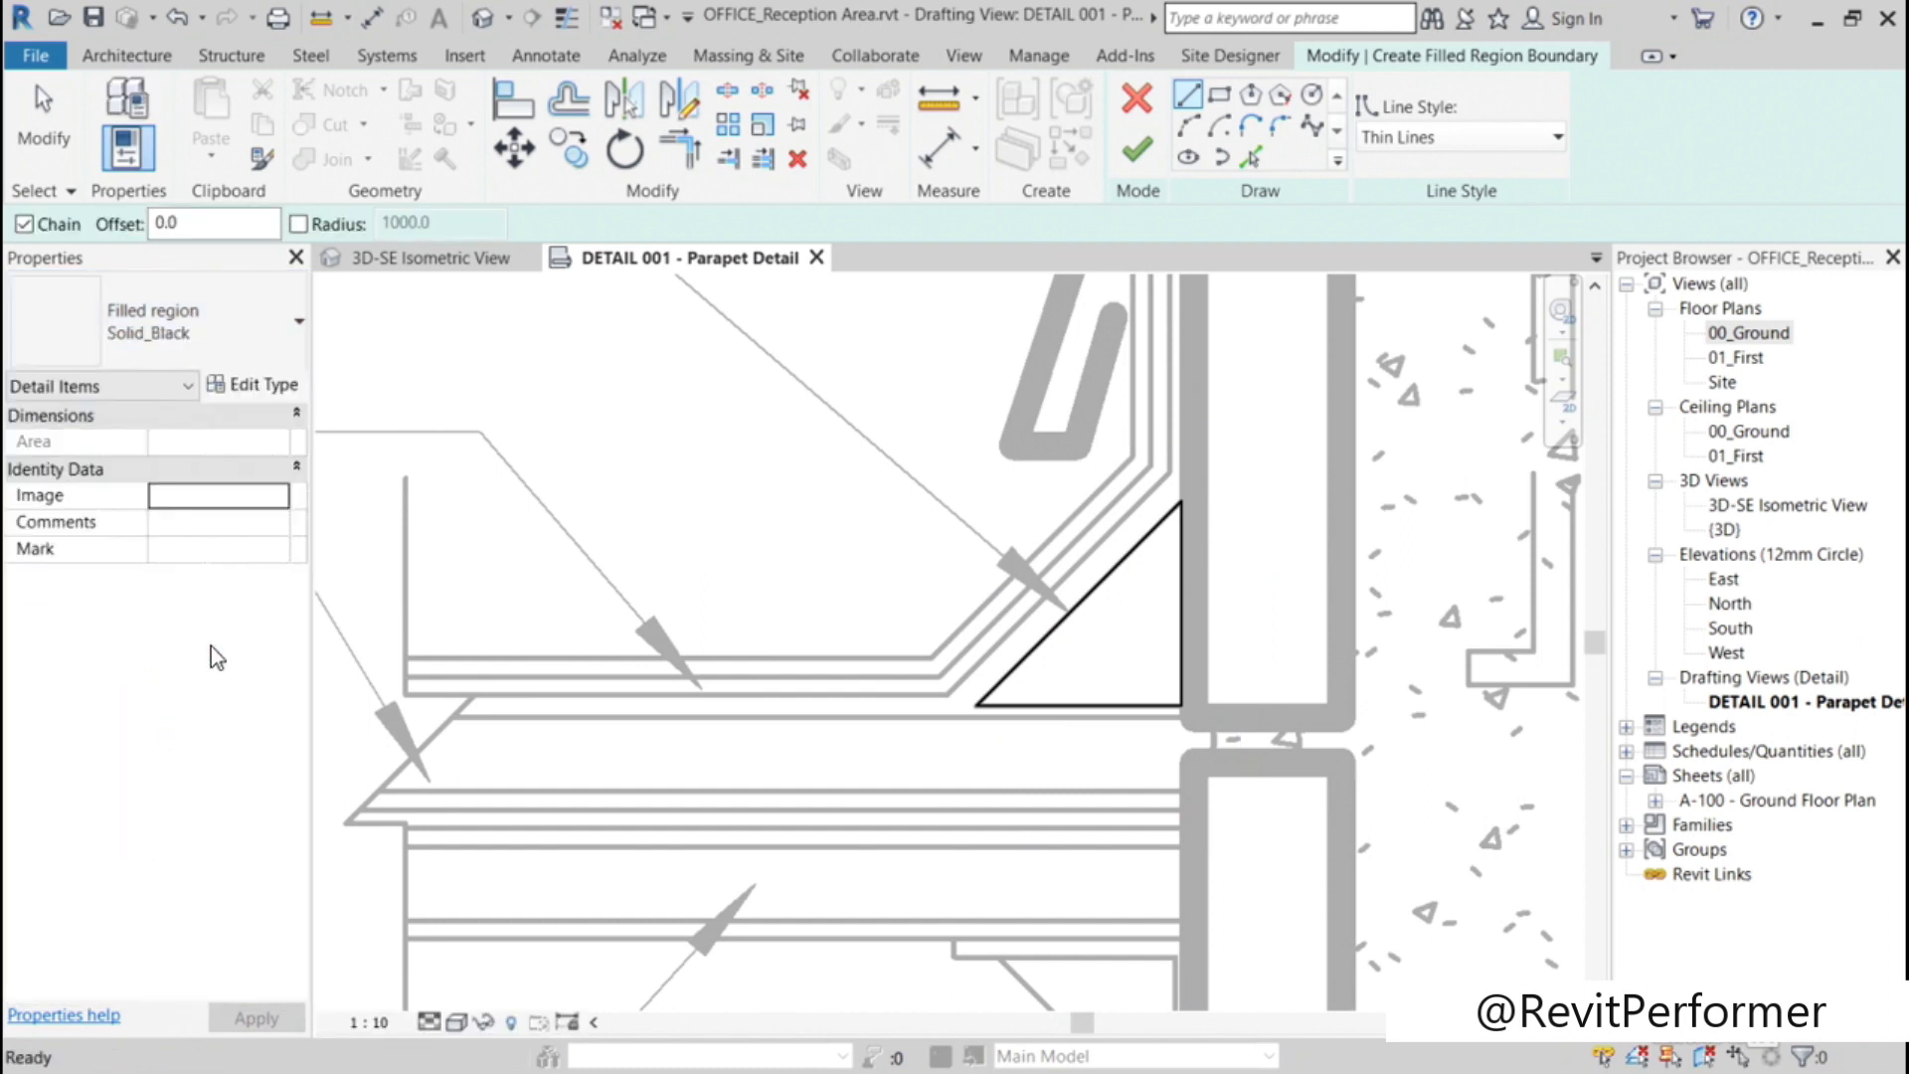
pyautogui.click(1135, 151)
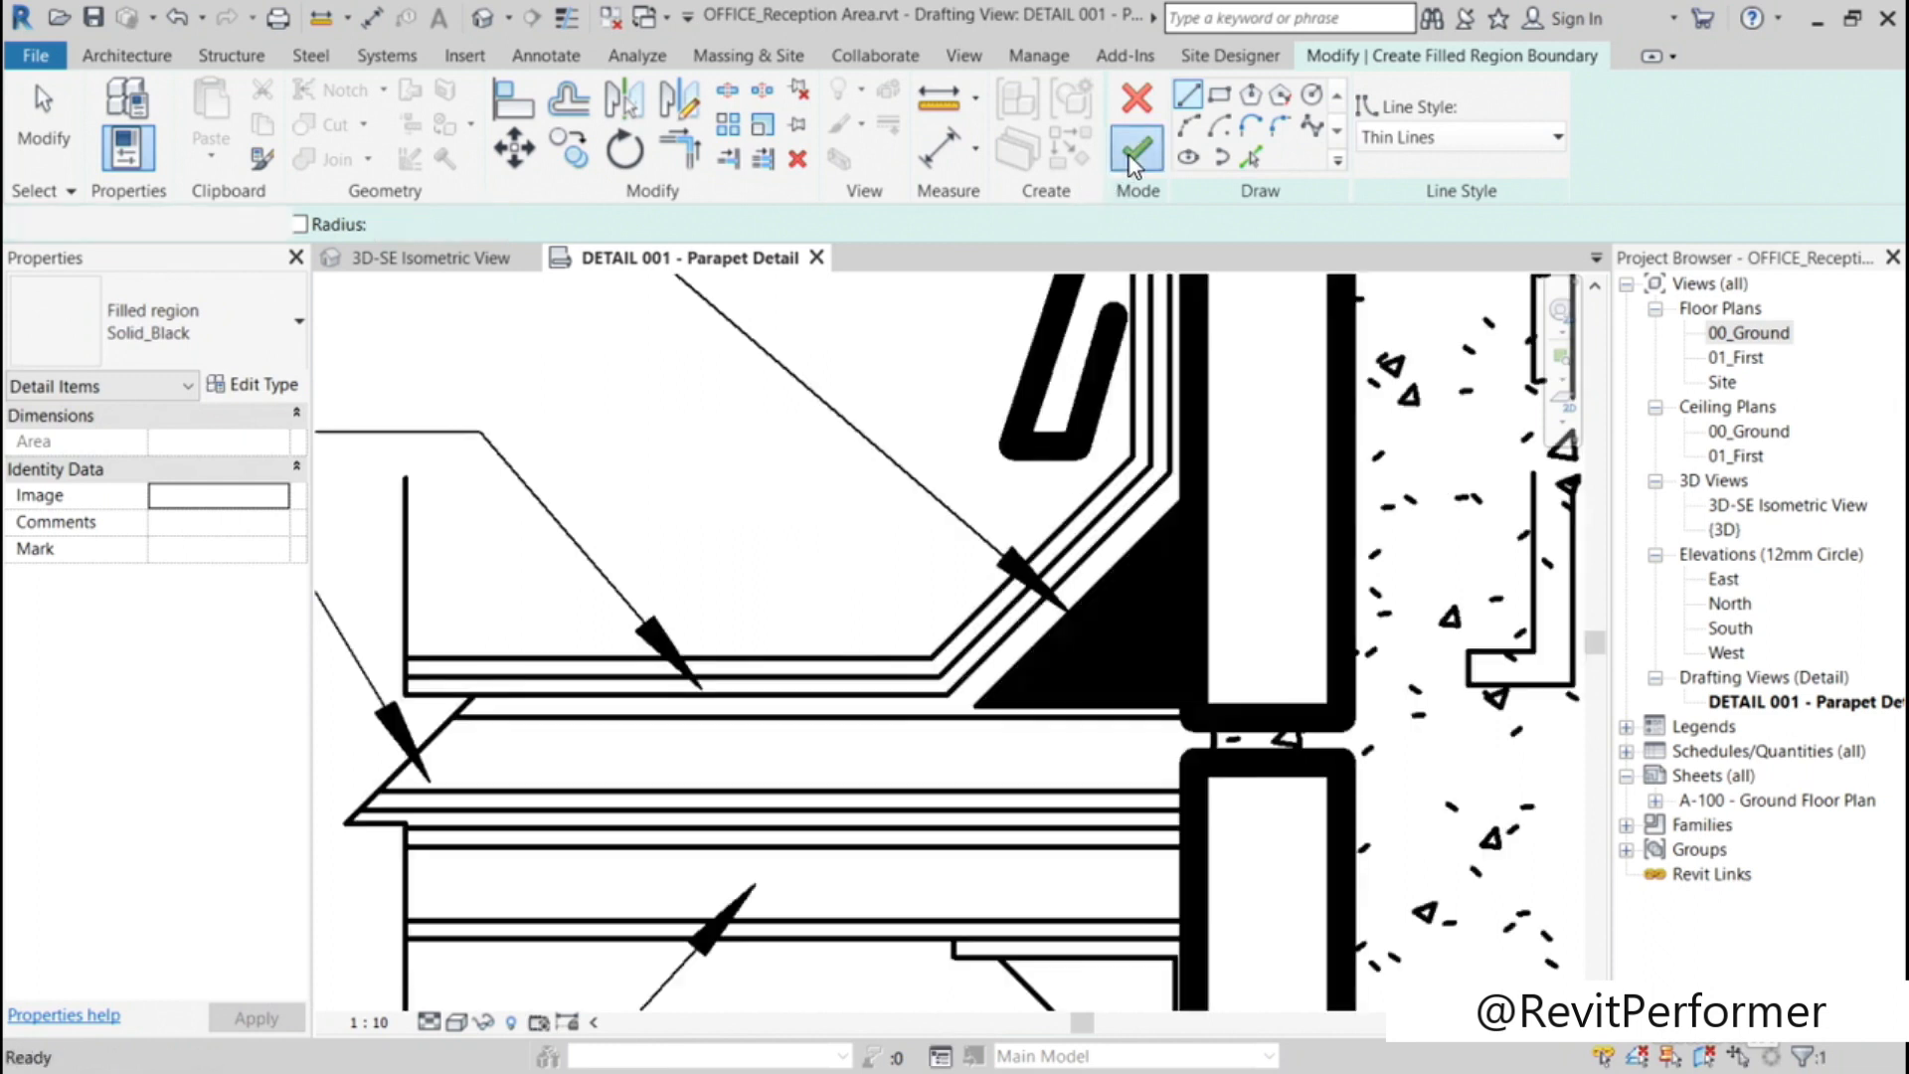
pyautogui.click(723, 459)
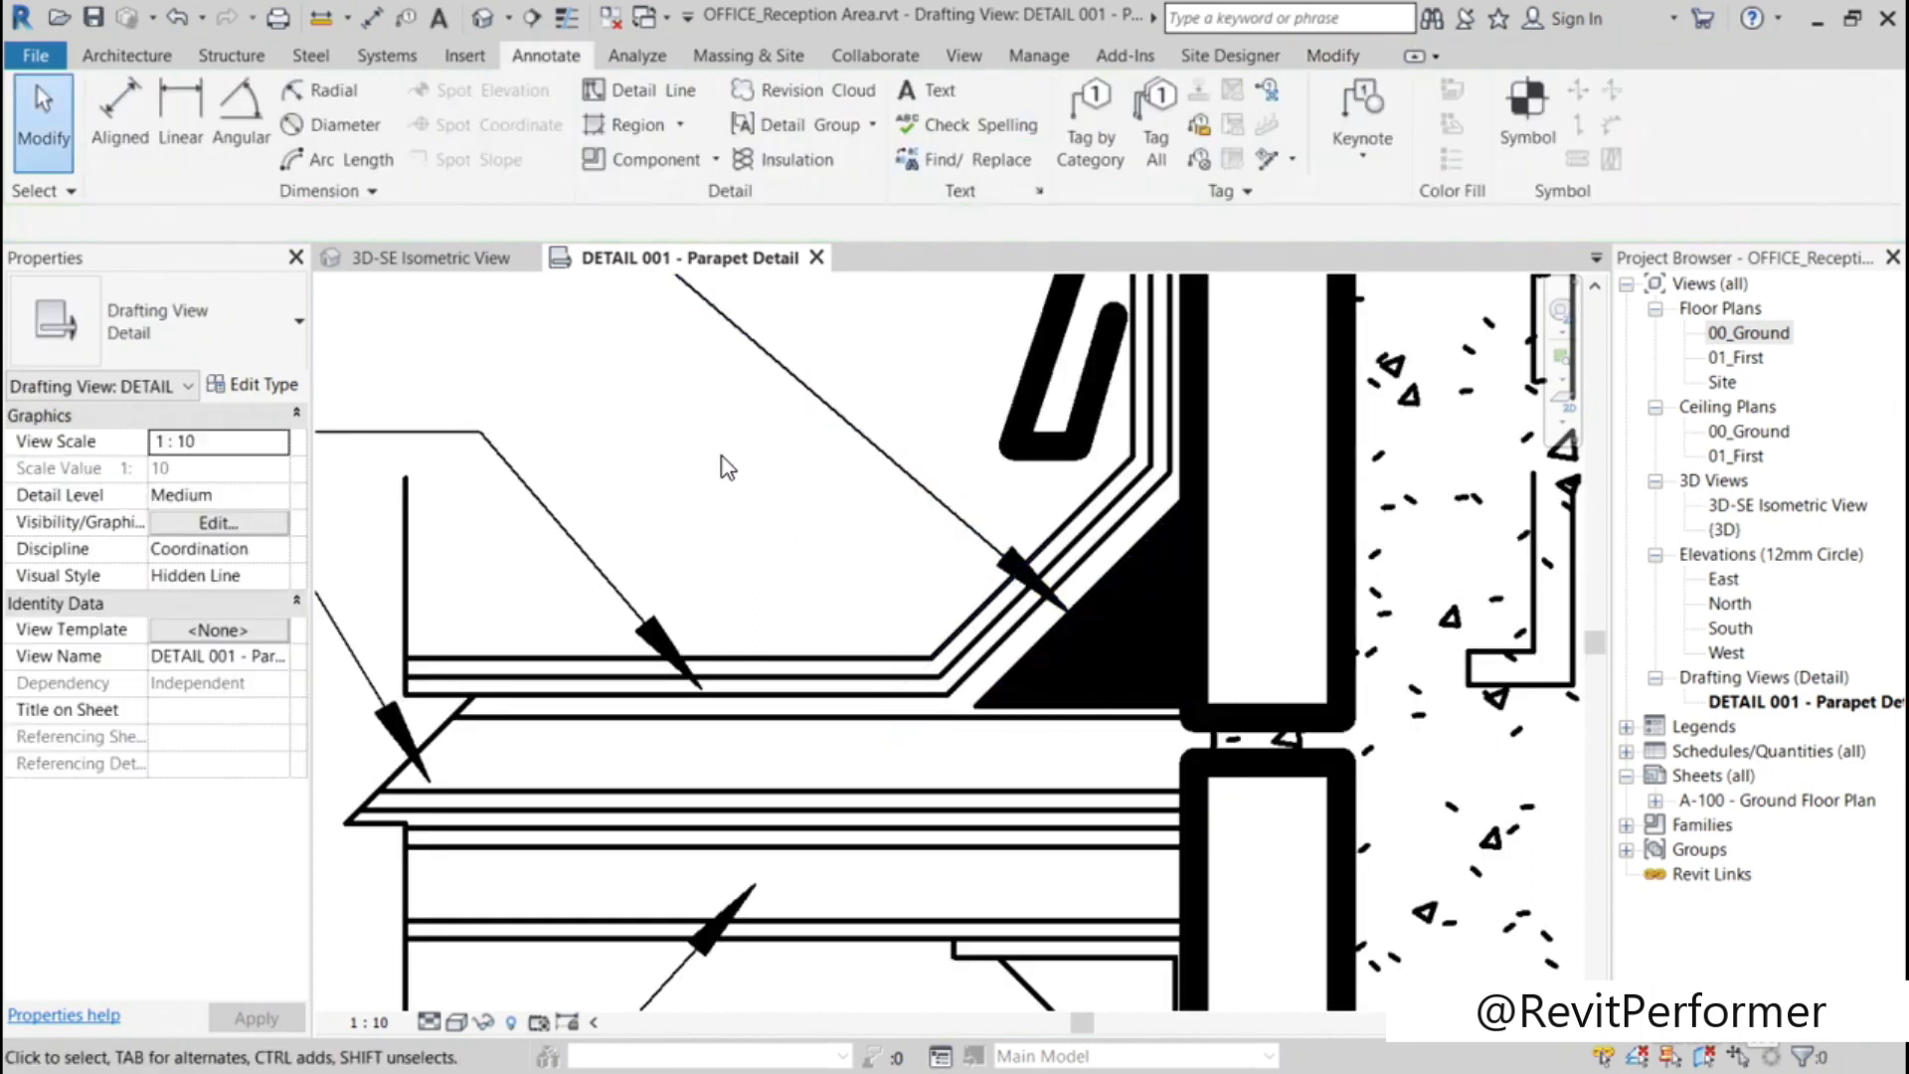
pyautogui.scroll(-5, 728, 468)
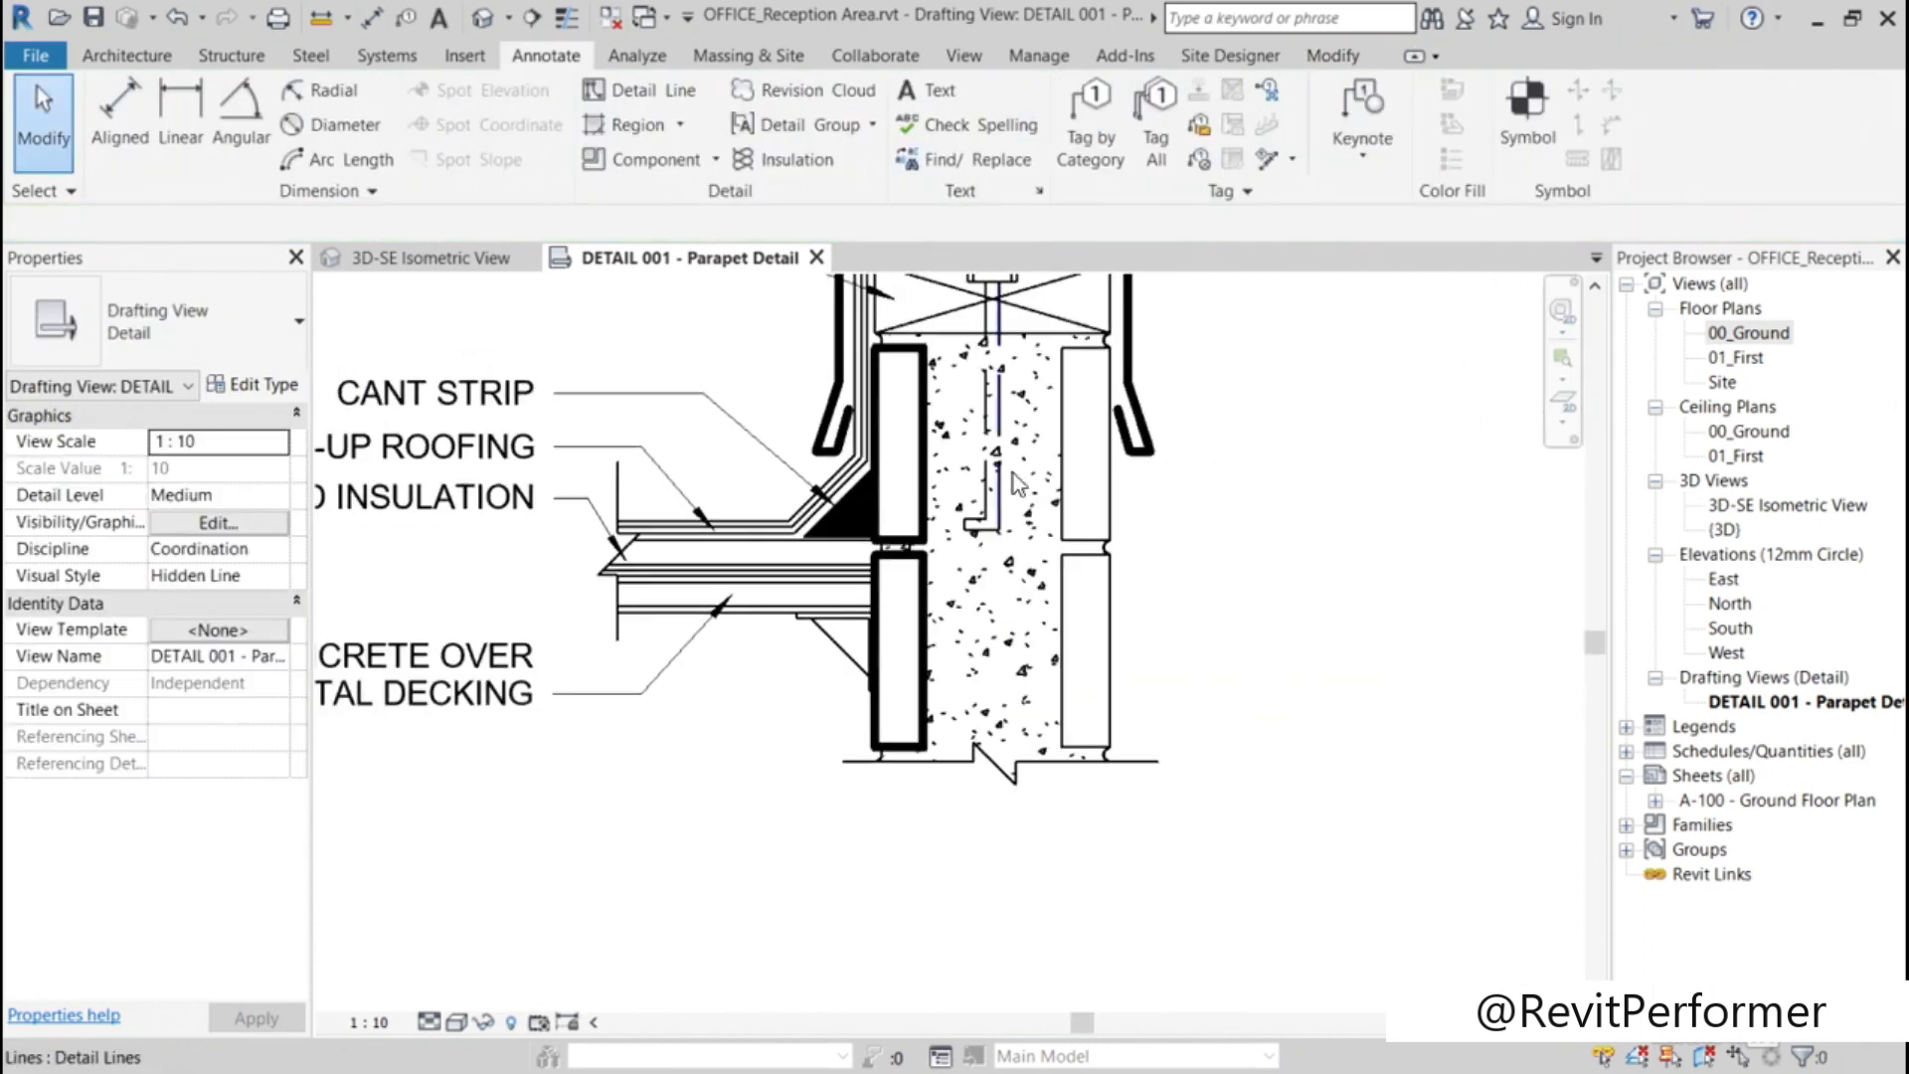
pyautogui.scroll(-2, 1260, 402)
pyautogui.moveTo(1299, 396); pyautogui.dragTo(1461, 566, button='middle')
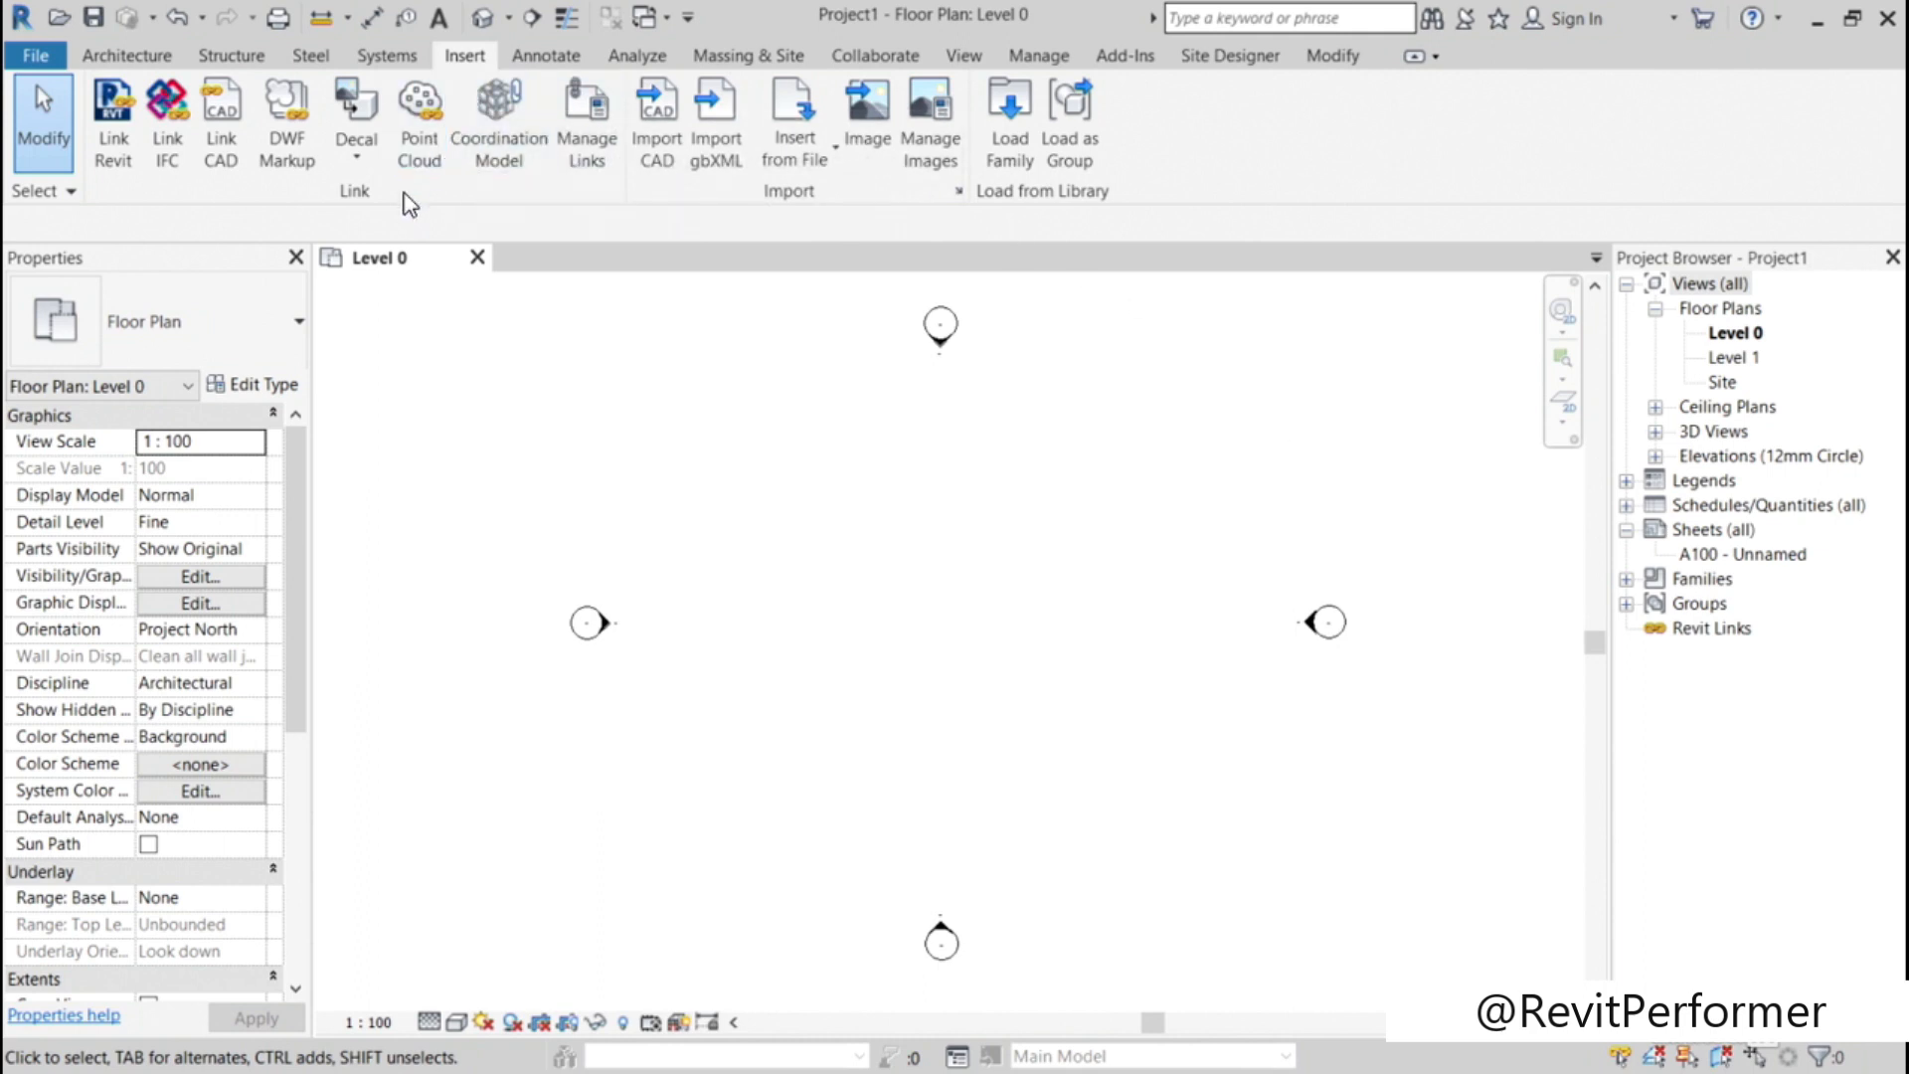
# Step: Choose 00_Office_GROUND.dwg as the CAD link, with Black and White colors, all layers, Auto-Detect units and slightly off-axis lines corrected
pyautogui.click(221, 144)
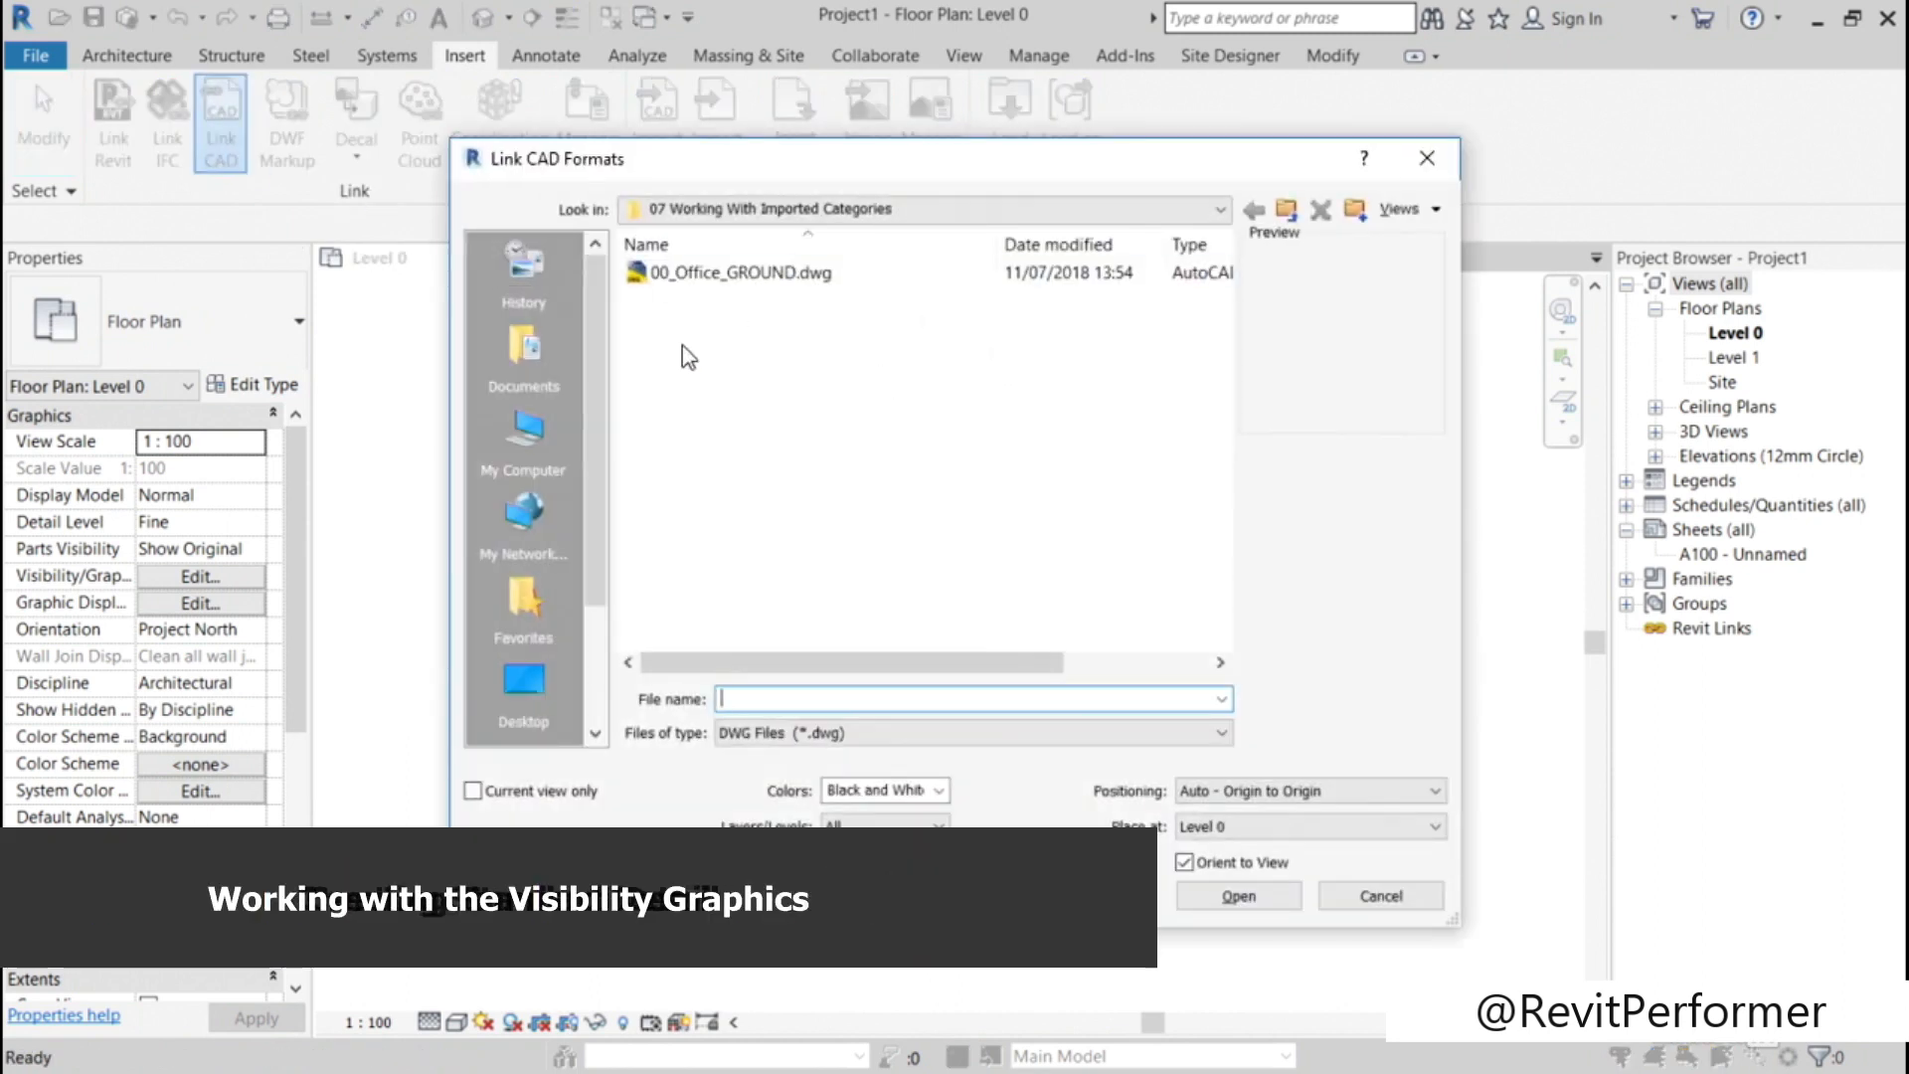
pyautogui.click(695, 282)
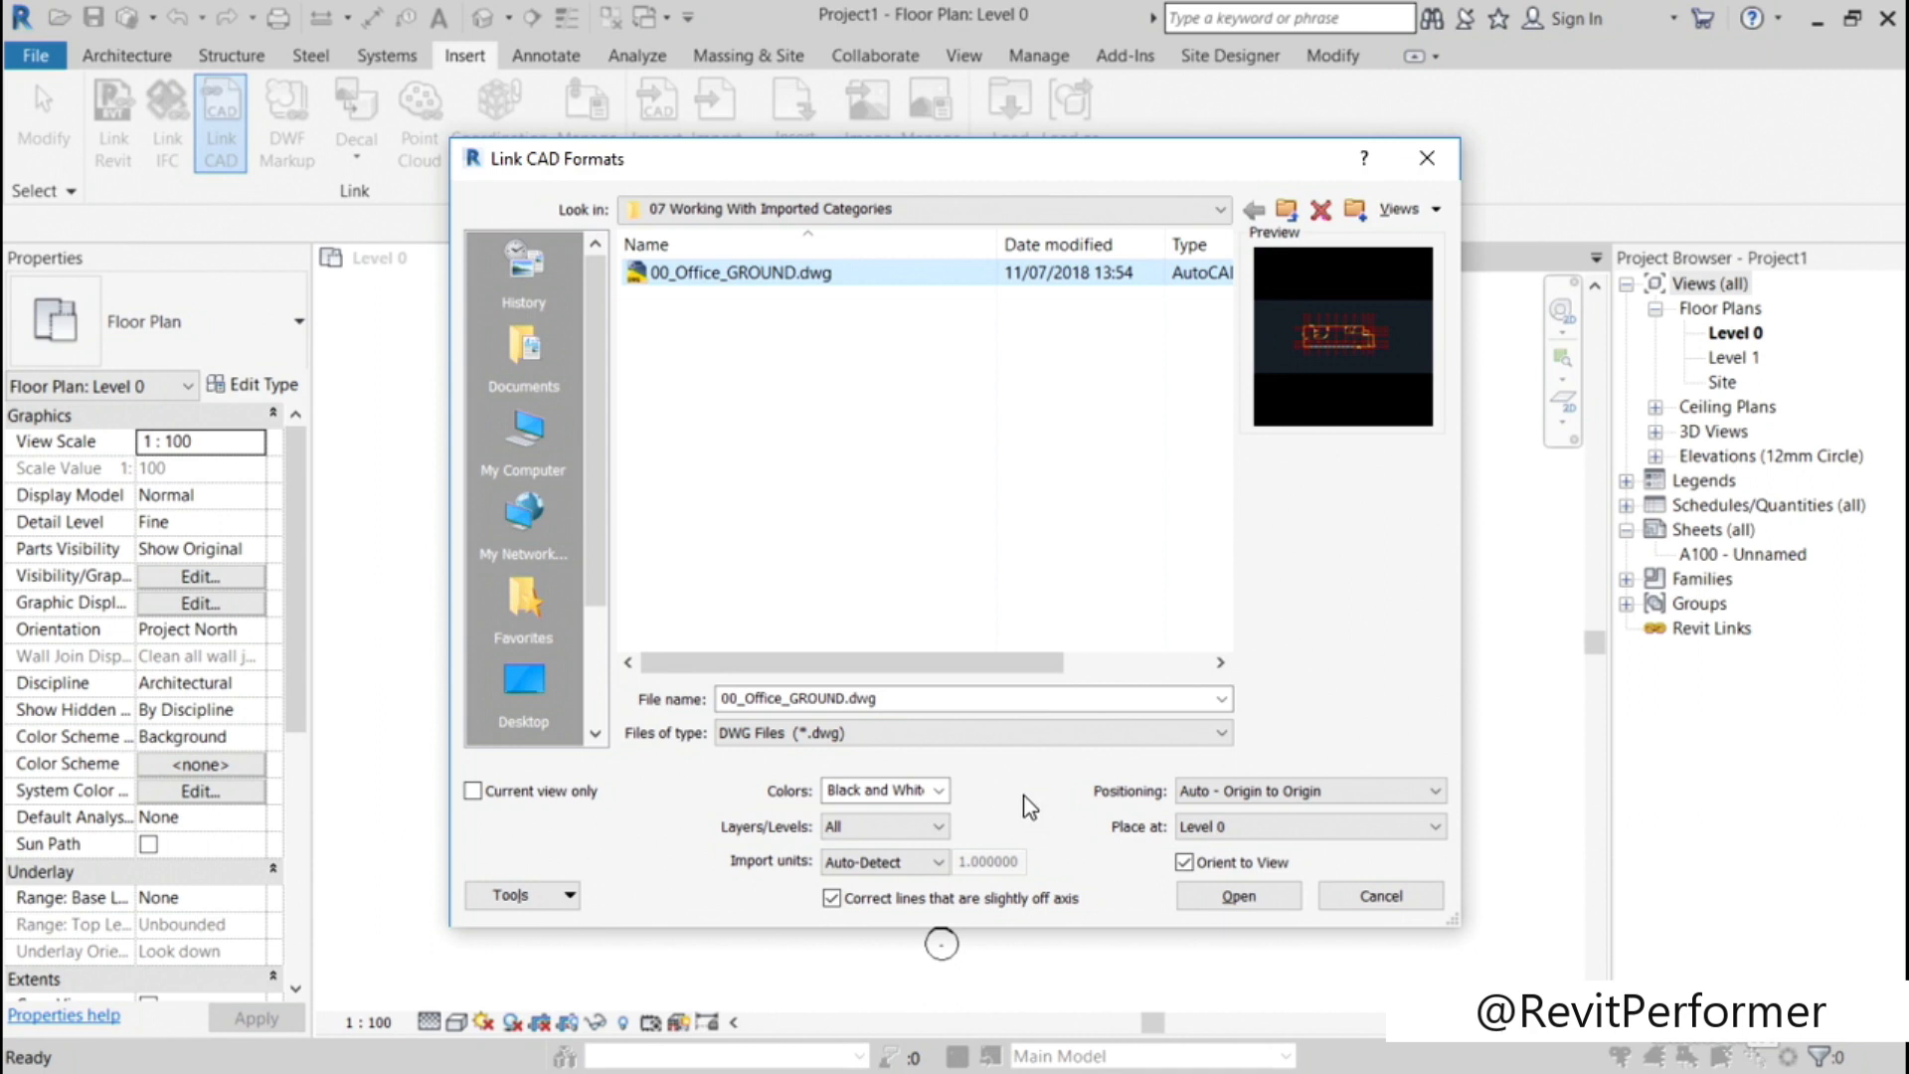
pyautogui.click(940, 790)
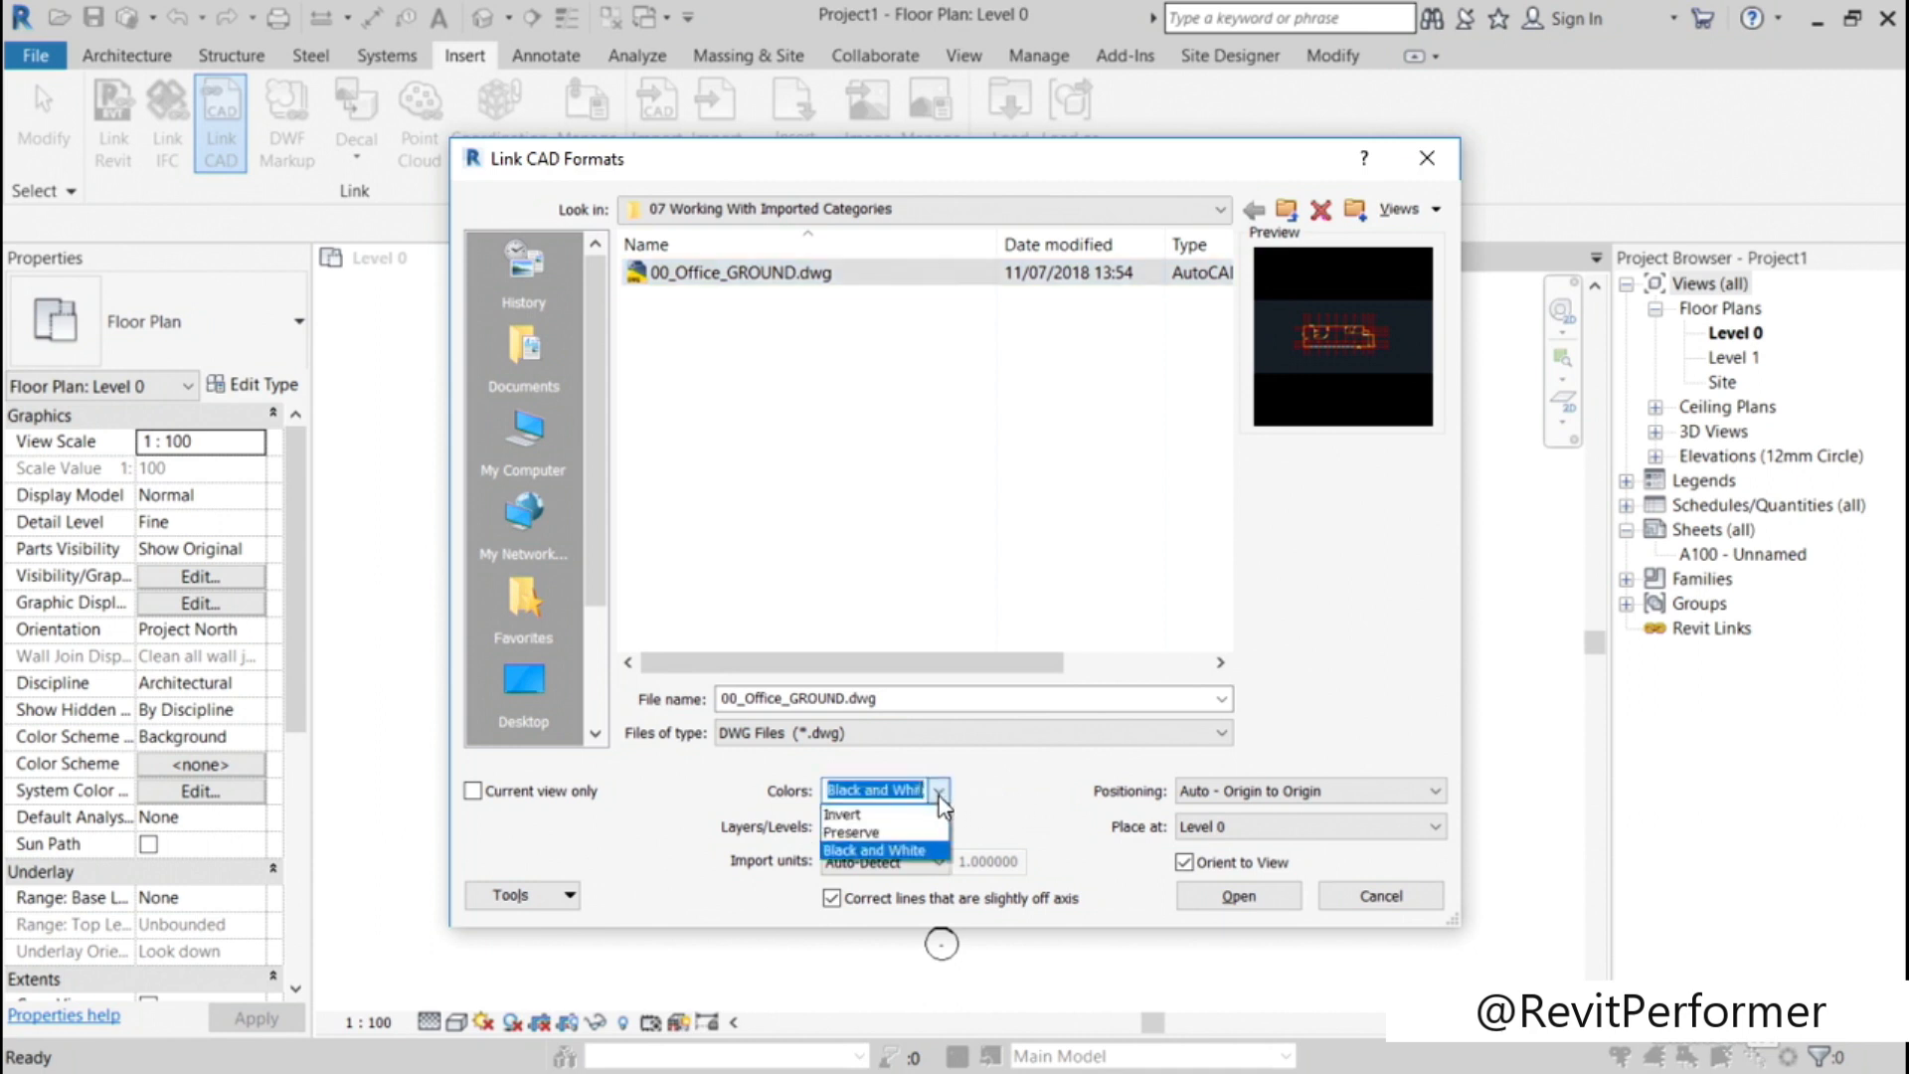
pyautogui.click(875, 850)
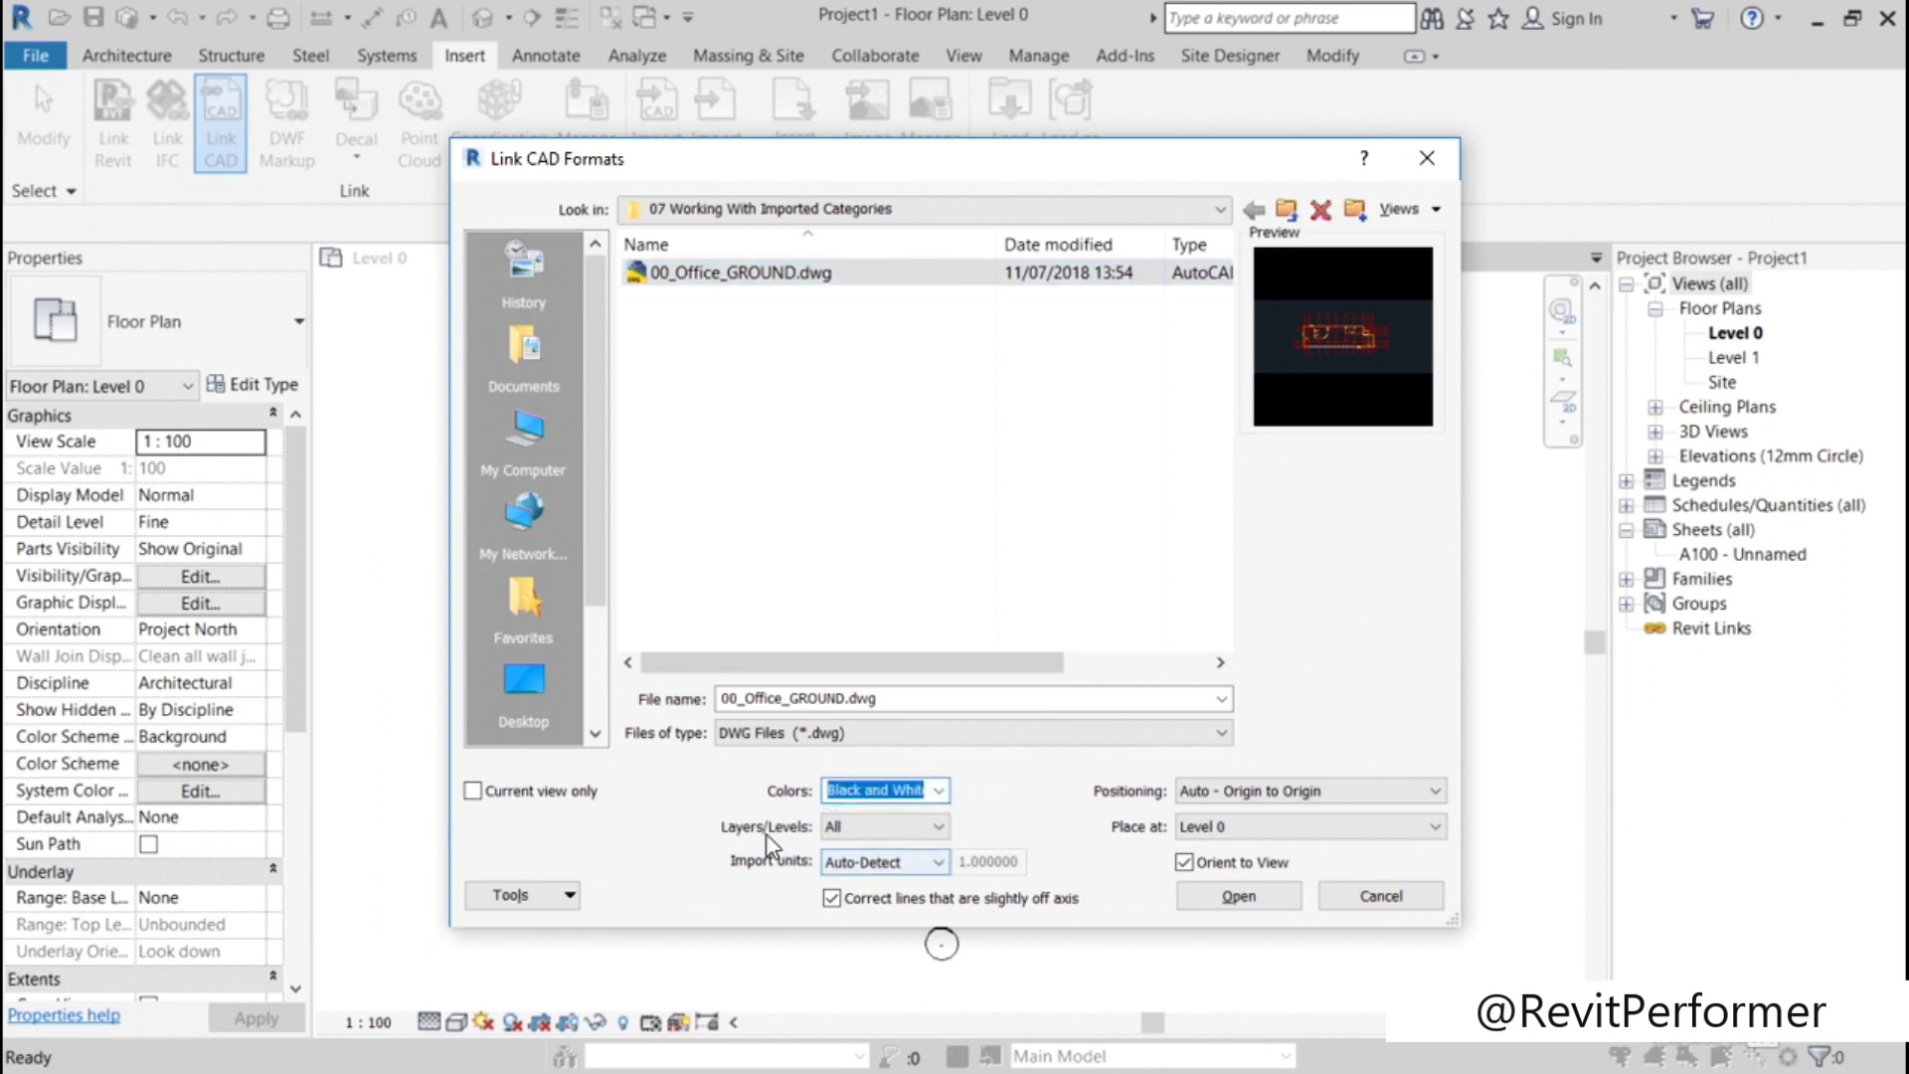
pyautogui.click(895, 826)
pyautogui.click(920, 845)
pyautogui.click(938, 862)
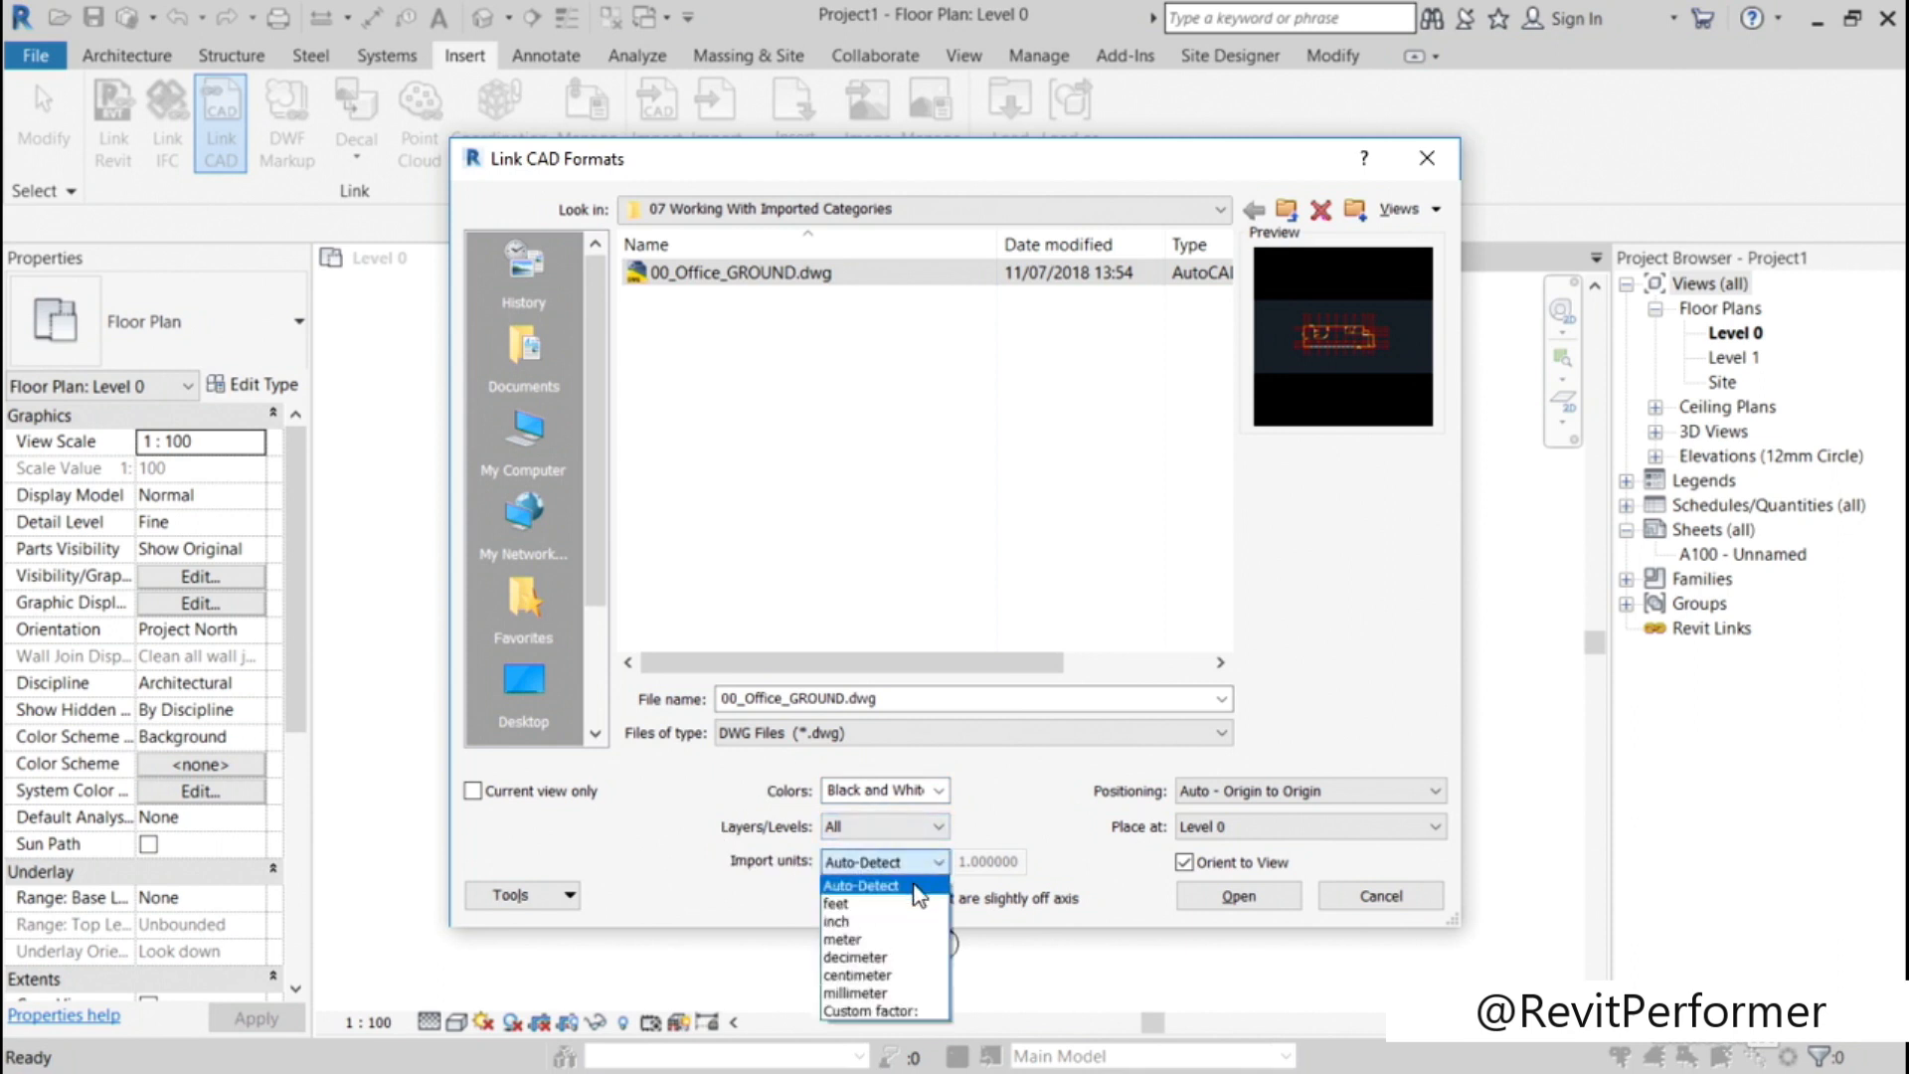
pyautogui.click(920, 885)
pyautogui.click(831, 898)
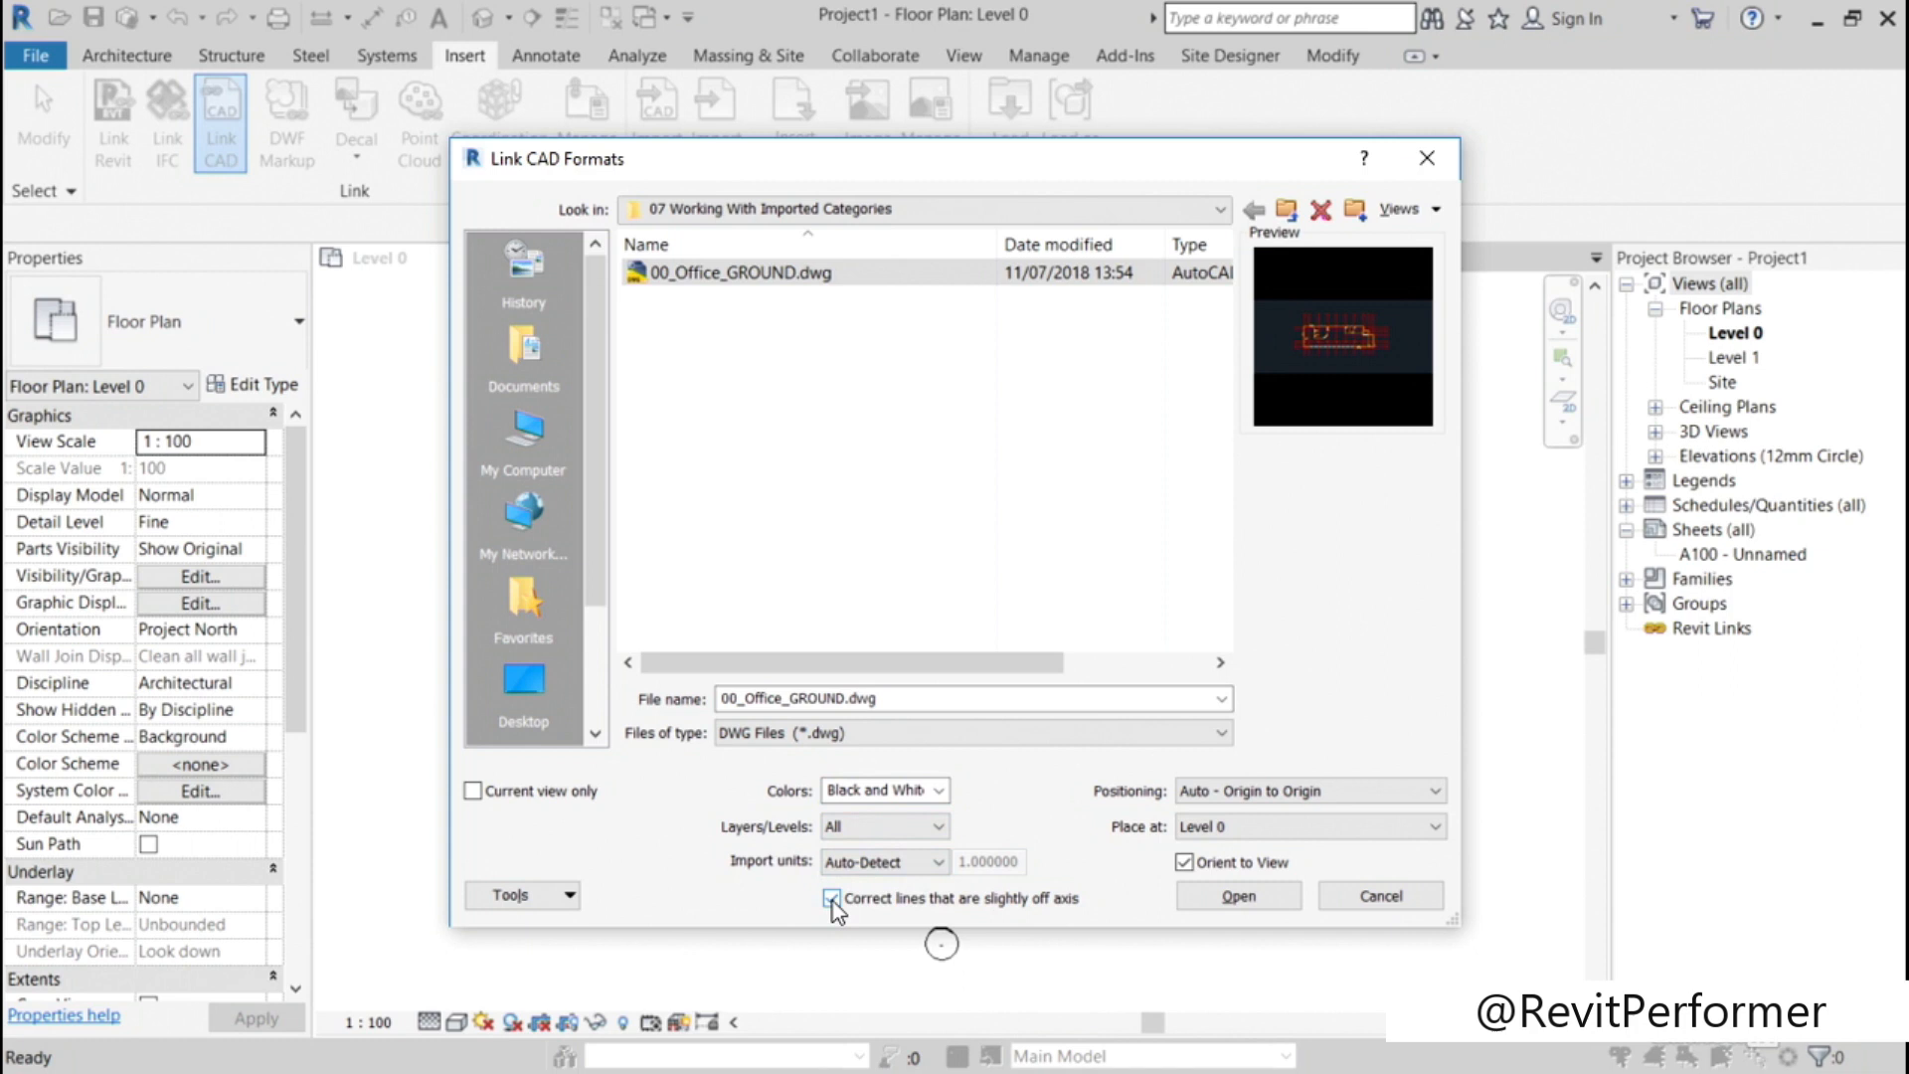
pyautogui.click(831, 898)
# Step: Link the chosen drawing into the Level 0 plan with Auto - Origin to Origin positioning
pyautogui.click(1384, 792)
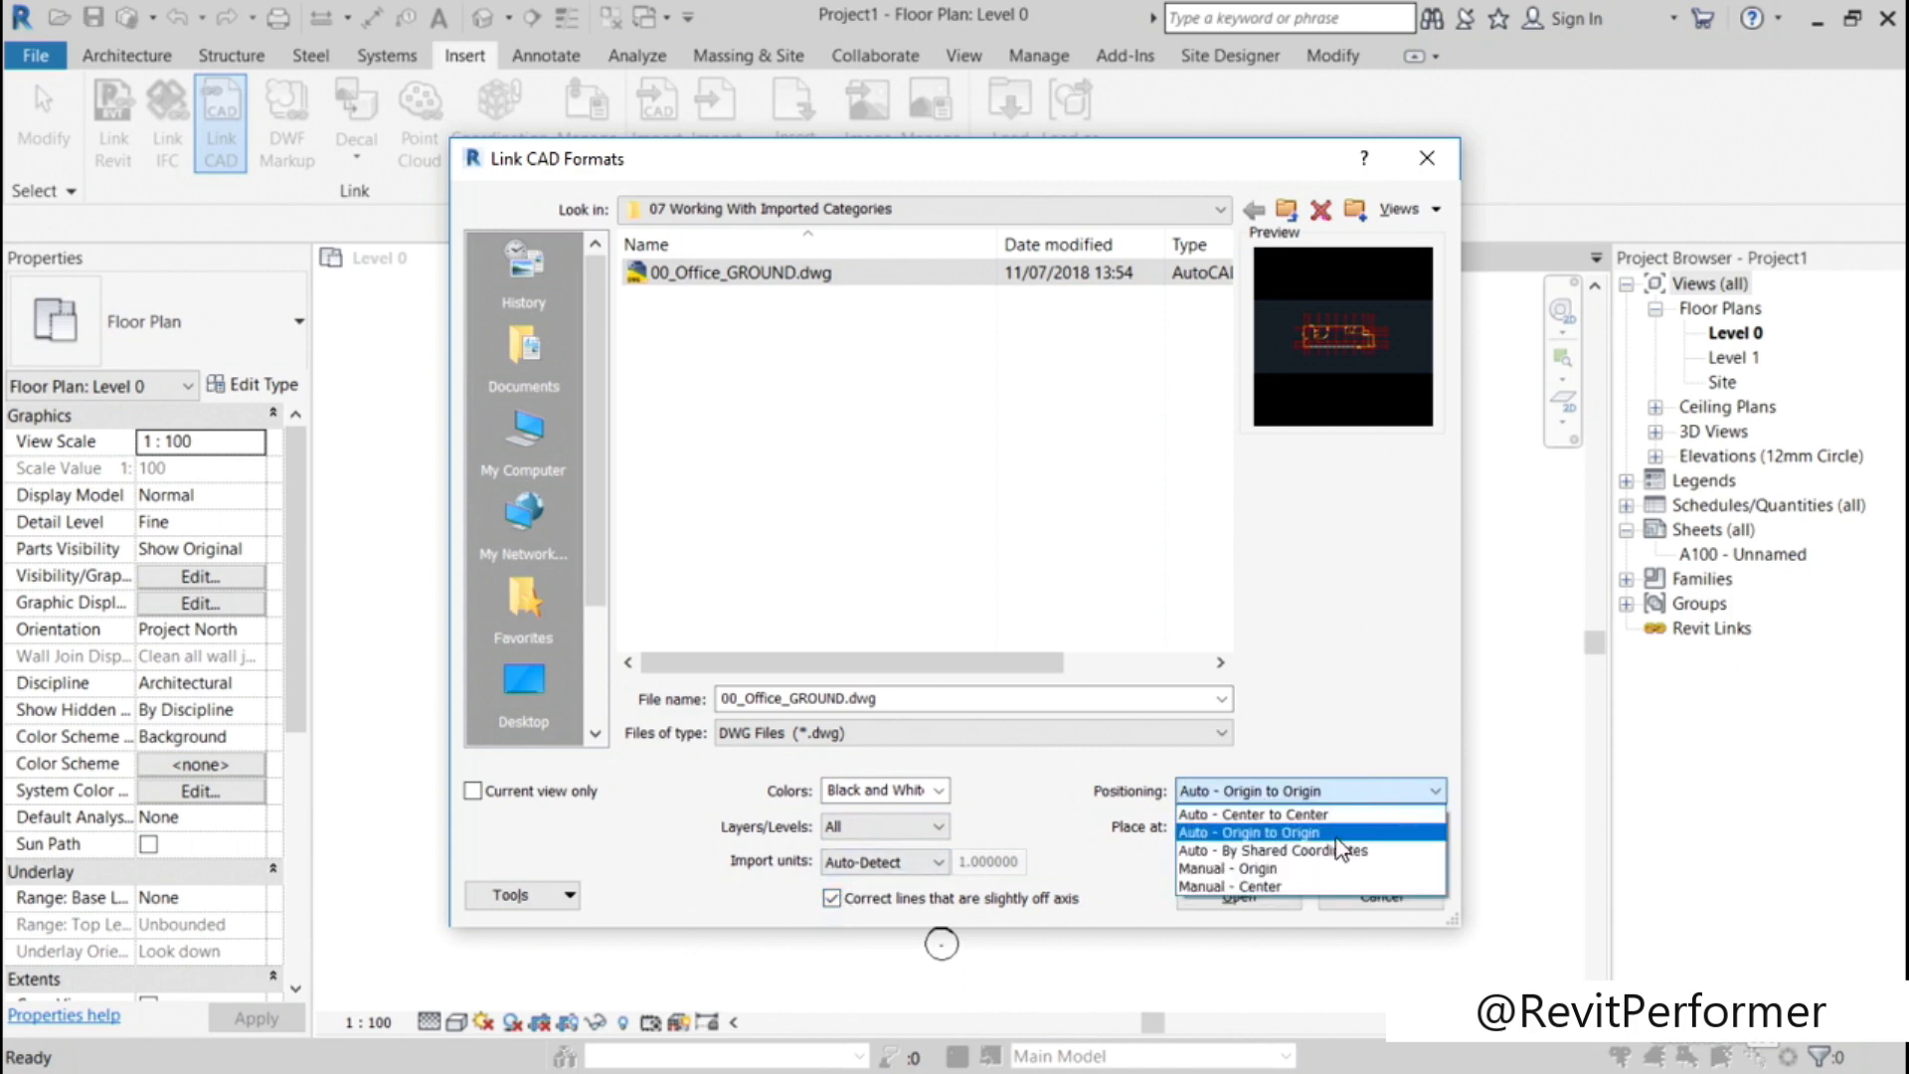
pyautogui.click(1337, 835)
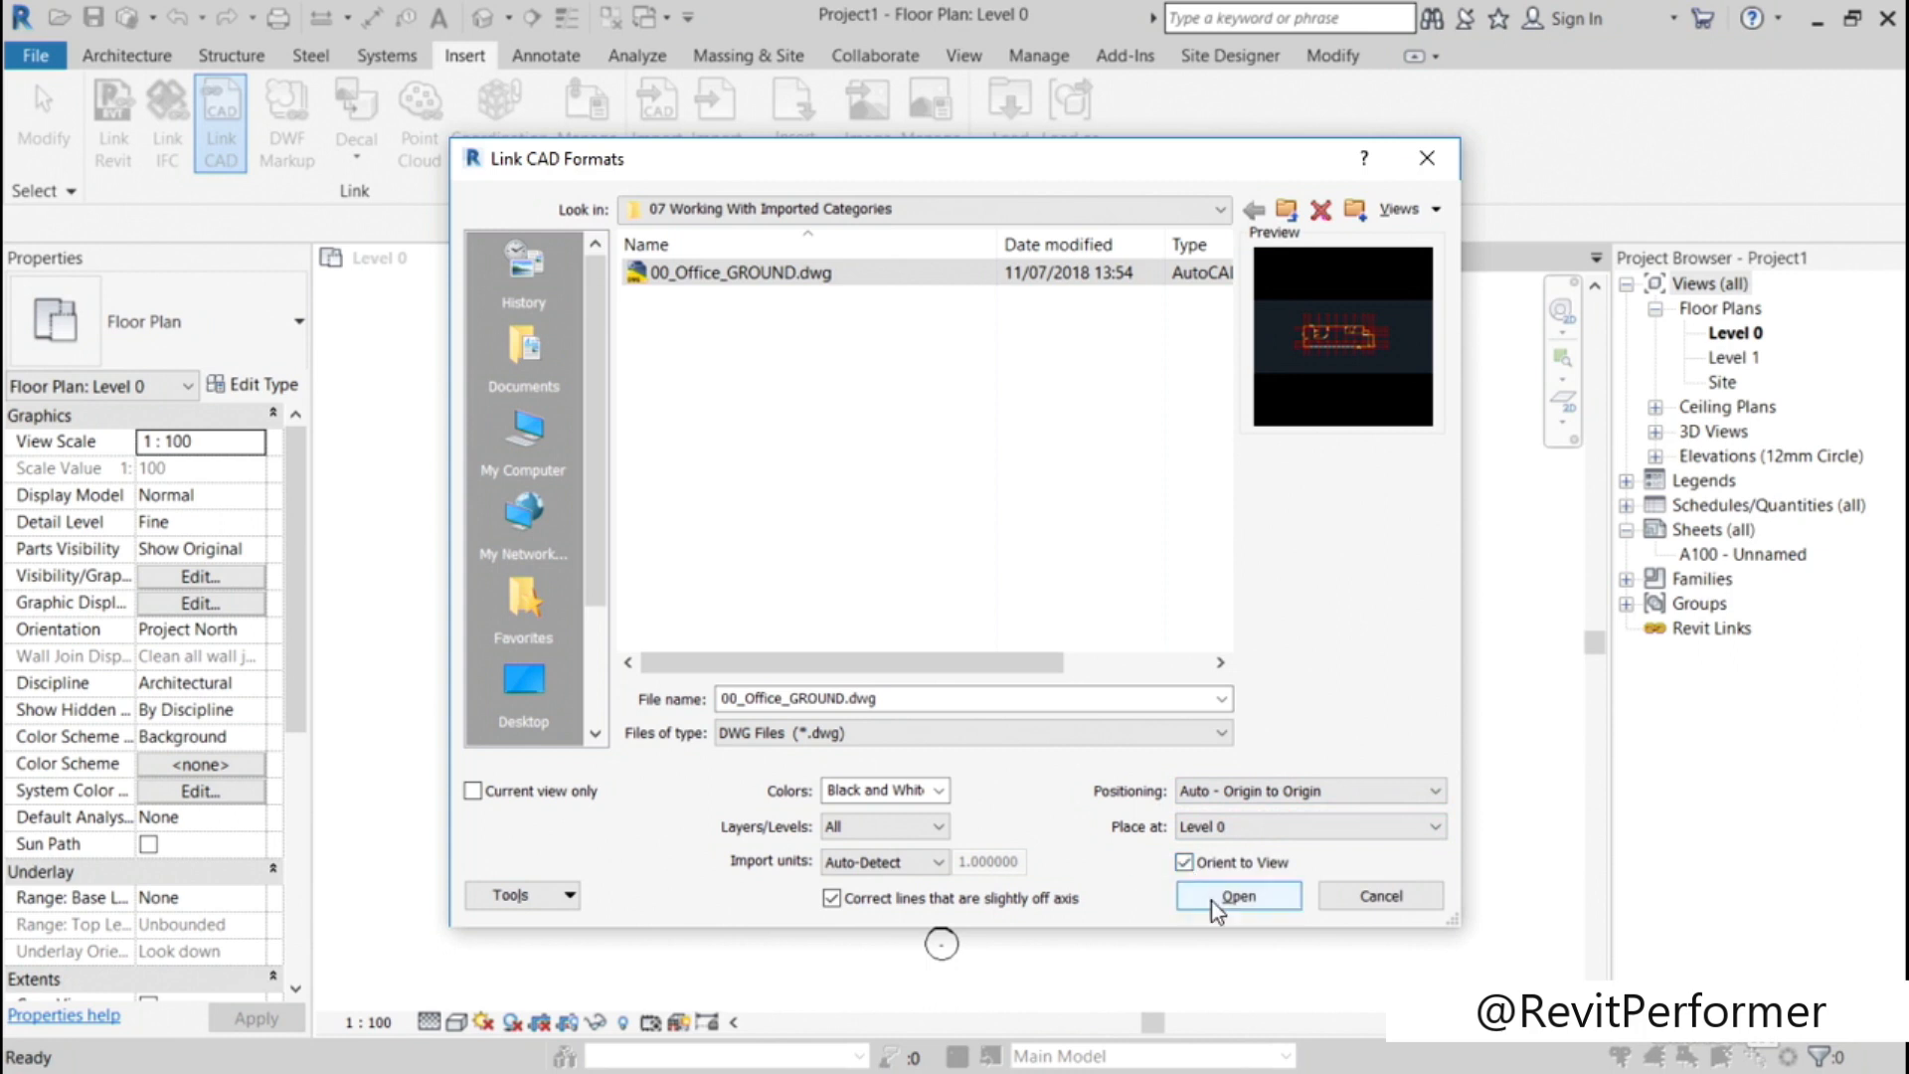
pyautogui.click(1238, 896)
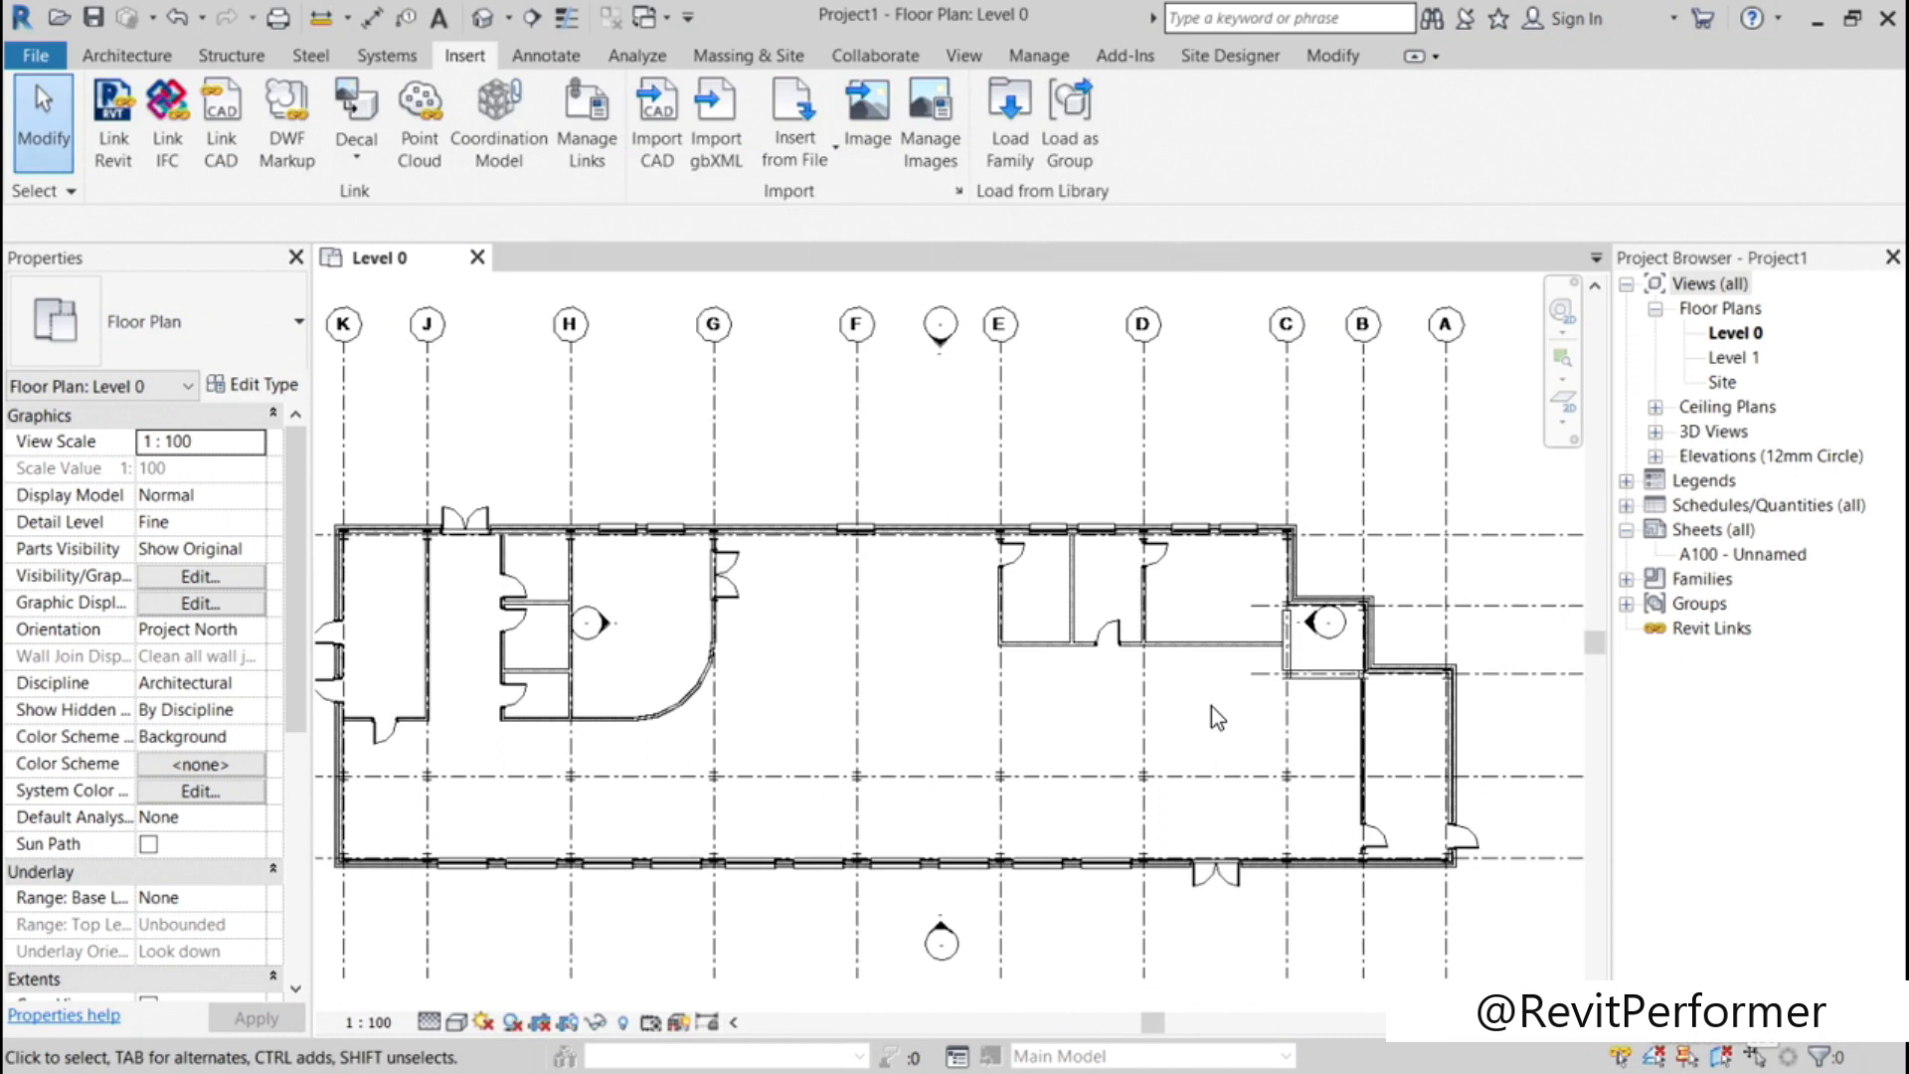
# Step: Expand the layers of 00_Office_GROUND.dwg in Level 0's imported category overrides, widen the Visibility column and hide the whole drawing
pyautogui.scroll(-1, 935, 618)
pyautogui.scroll(-1, 935, 619)
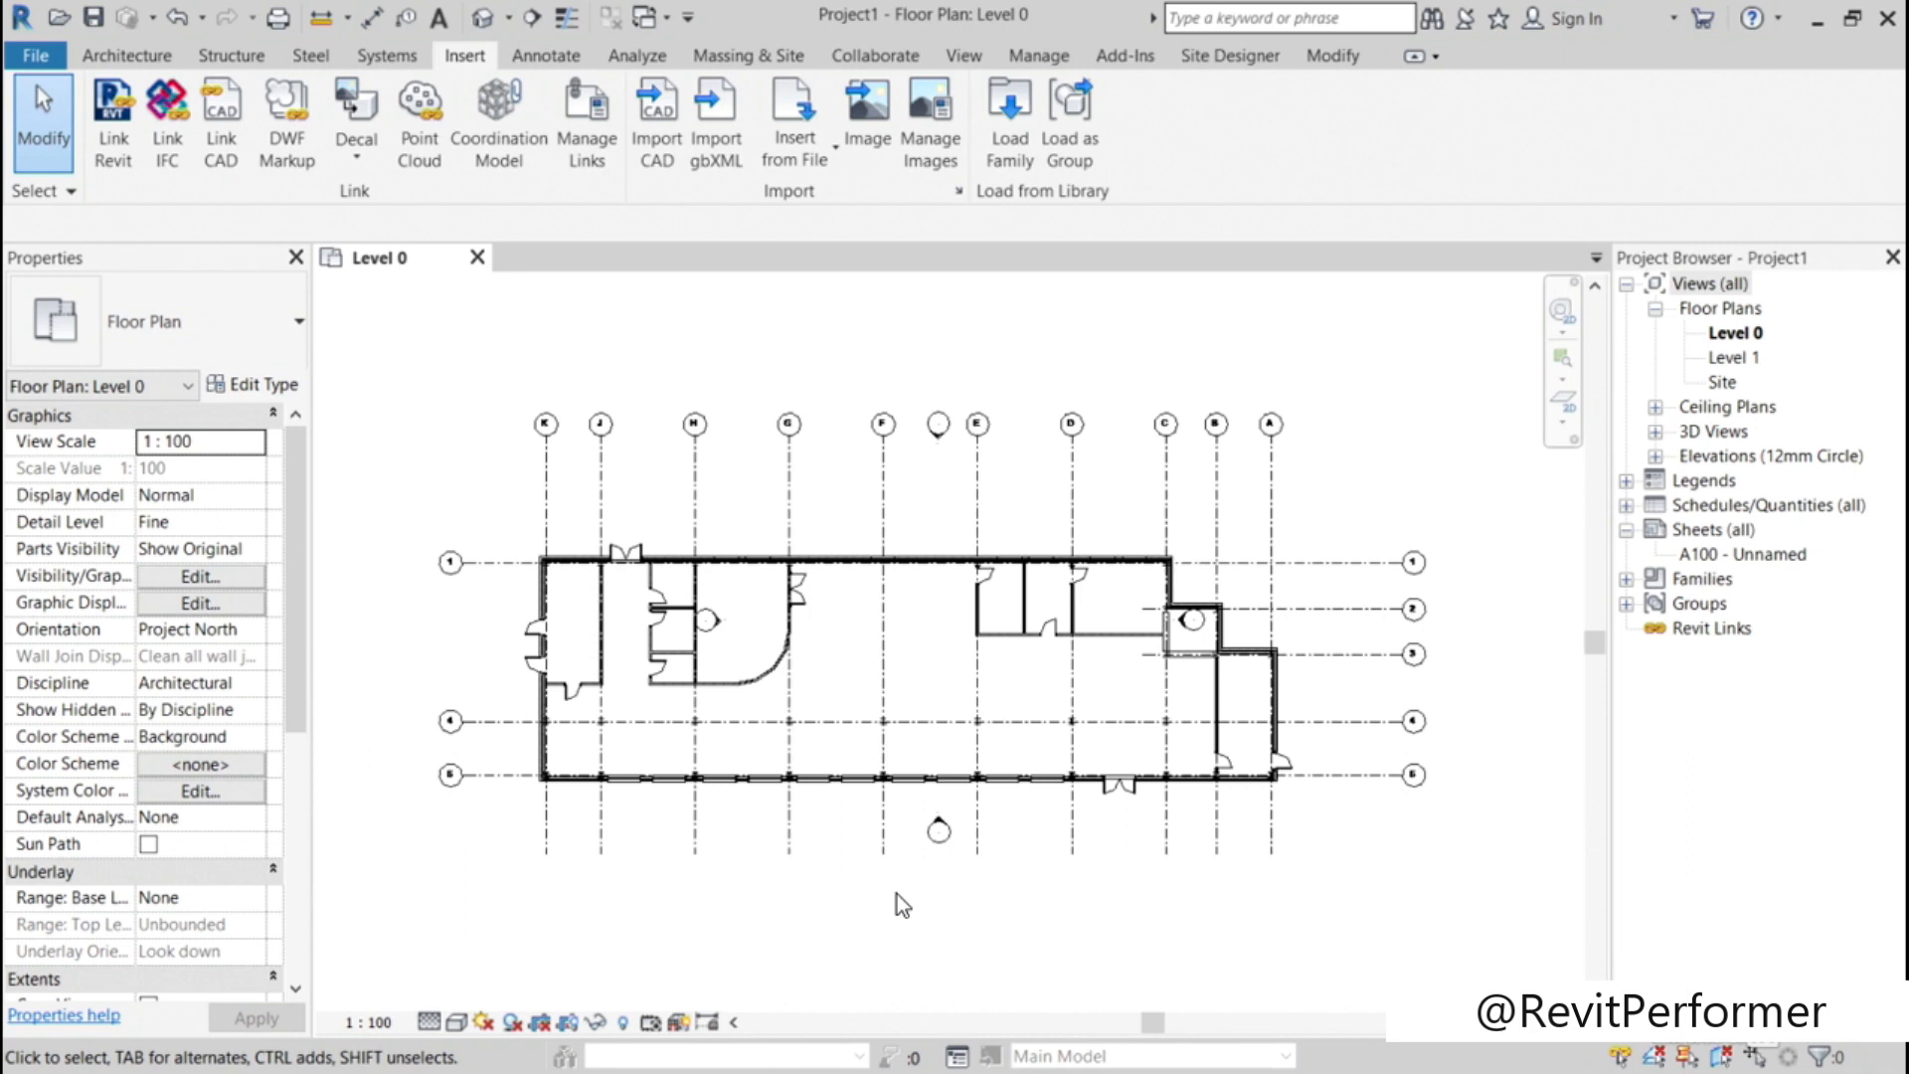
pyautogui.press('v')
pyautogui.press('g')
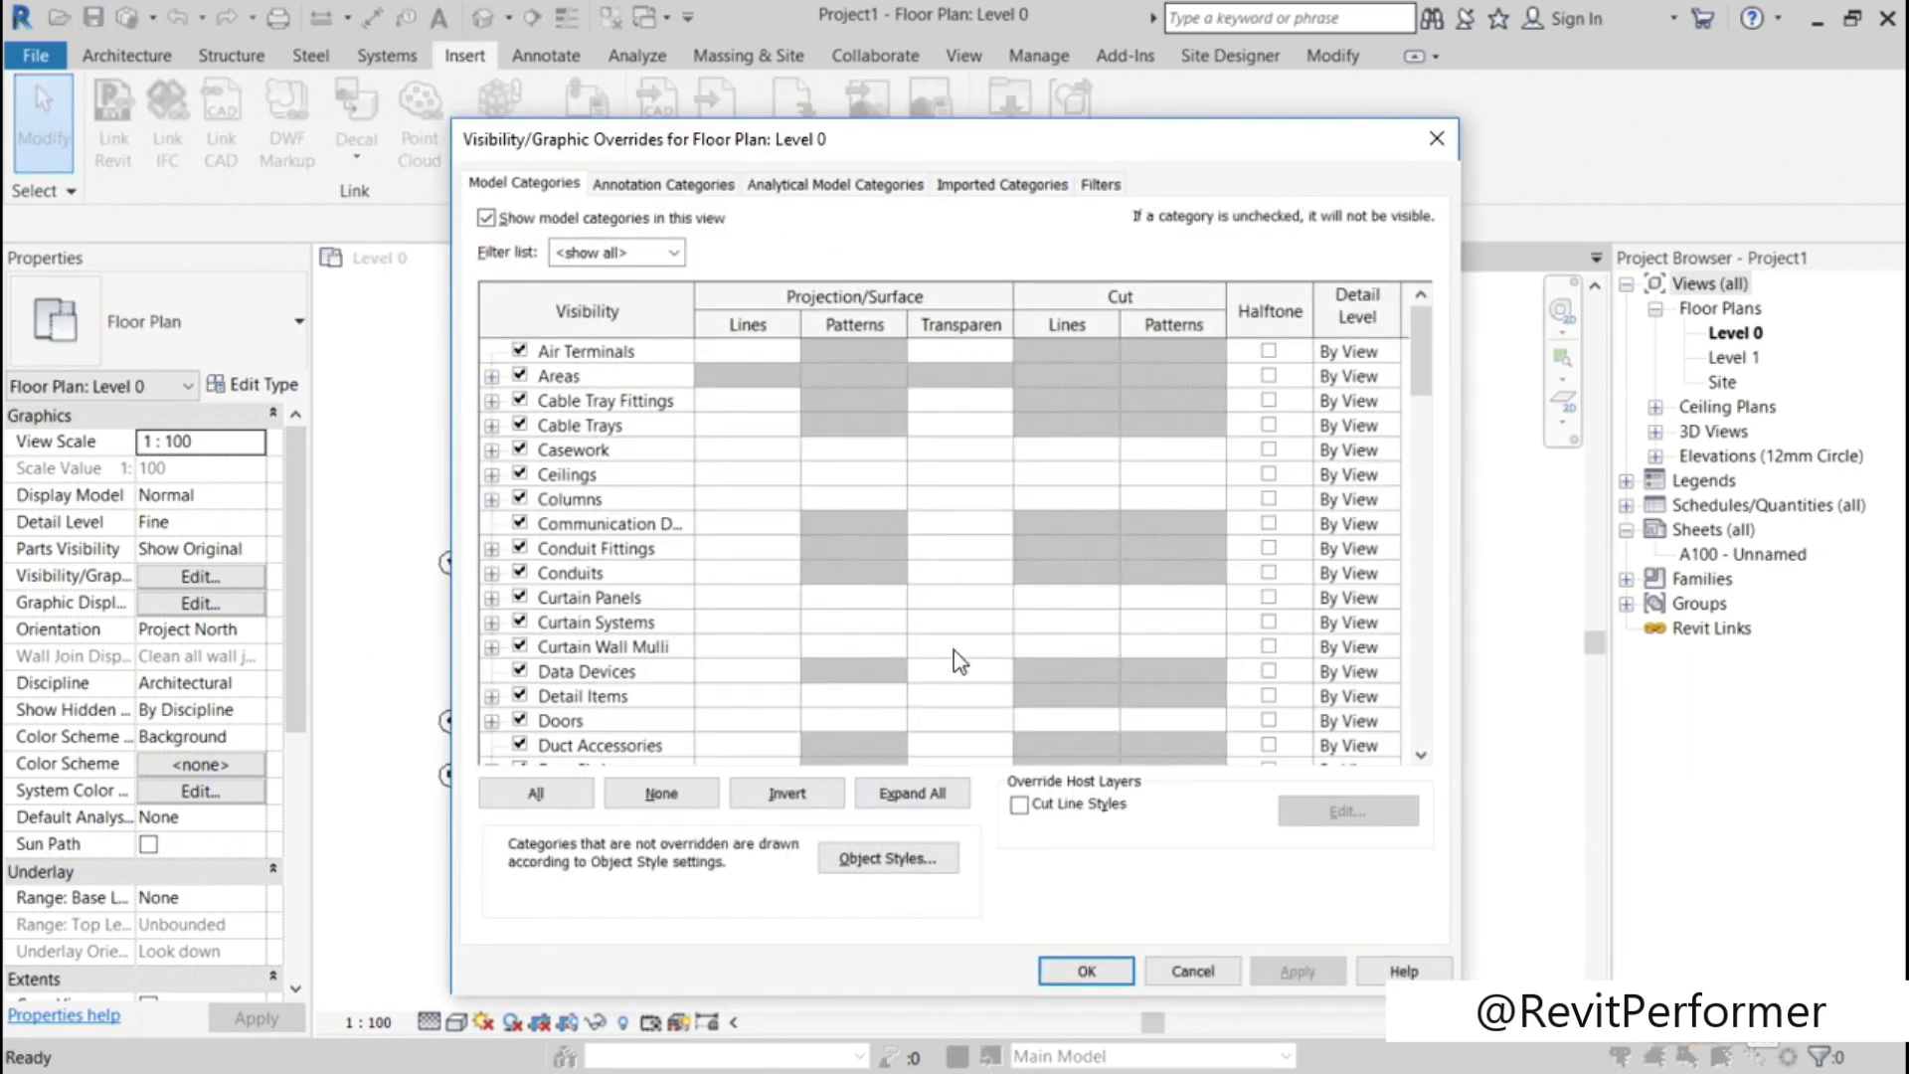
pyautogui.click(1028, 198)
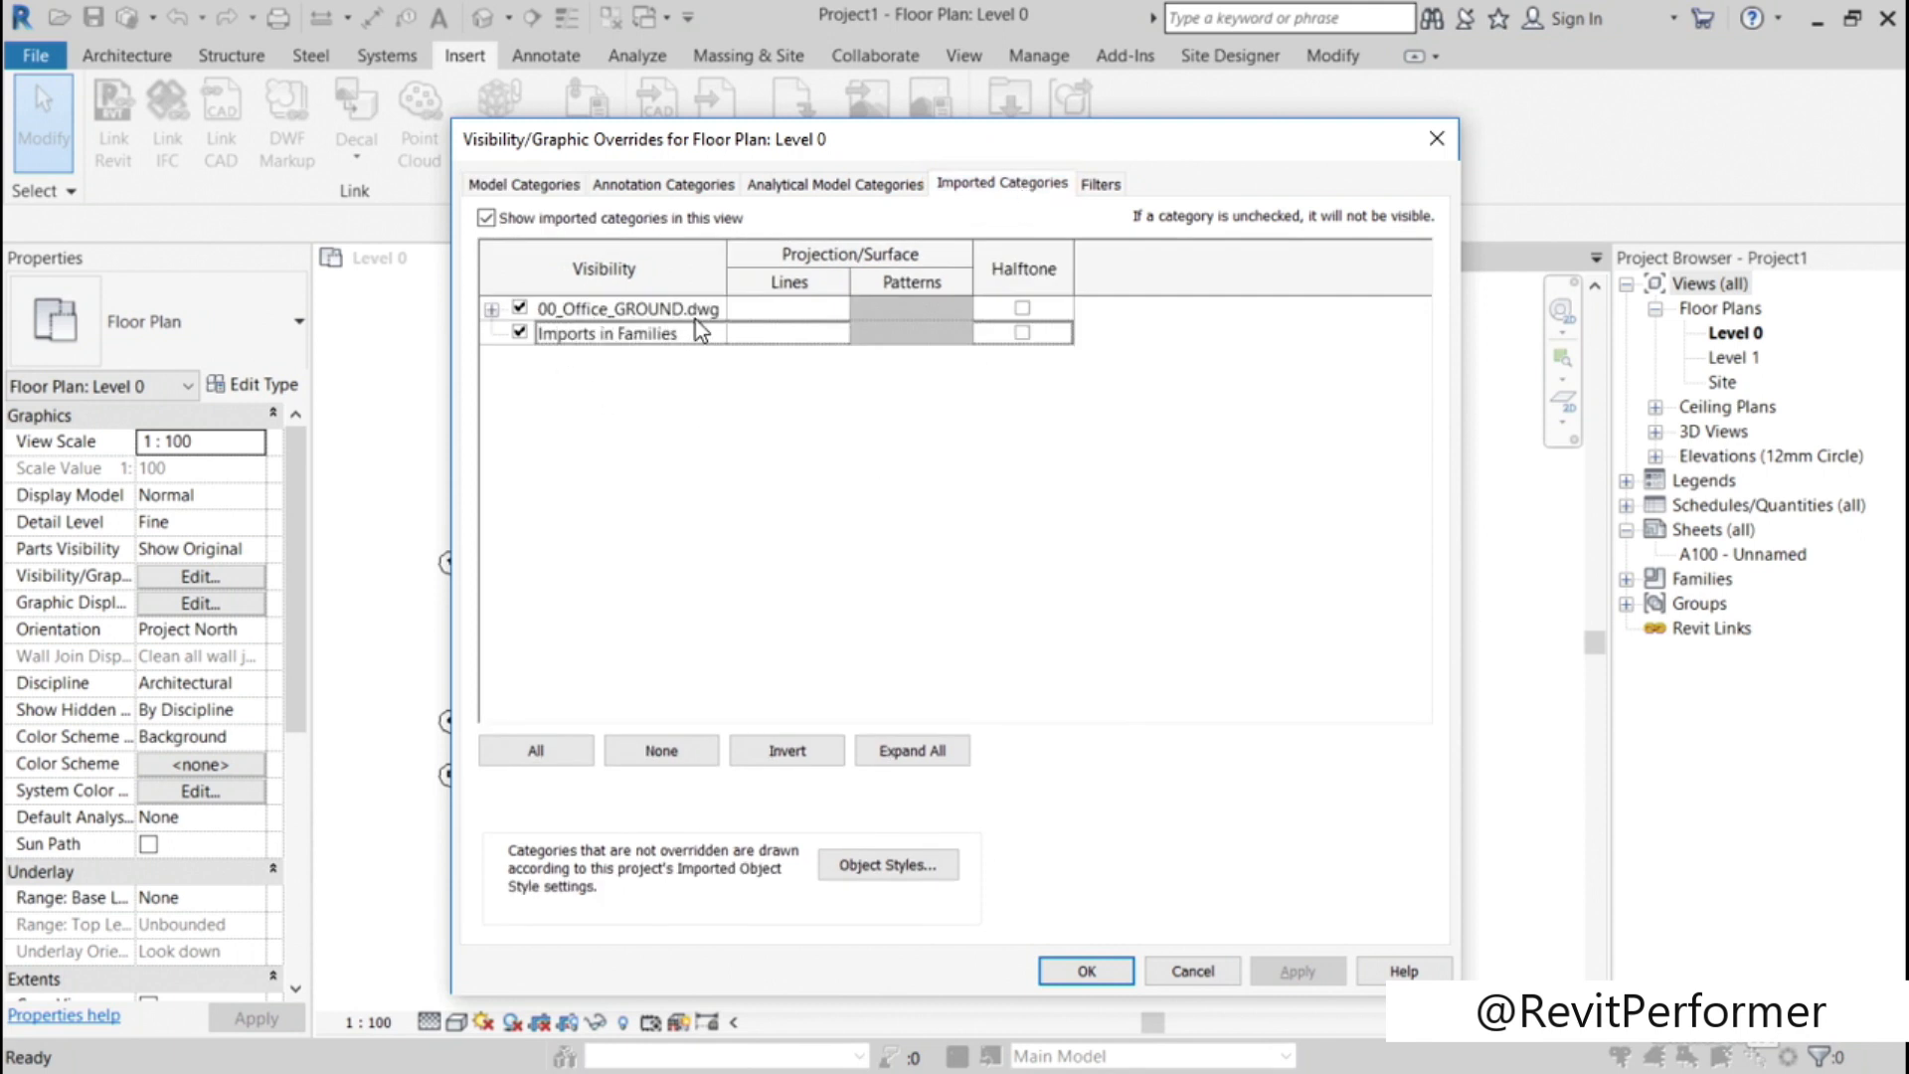
pyautogui.click(490, 309)
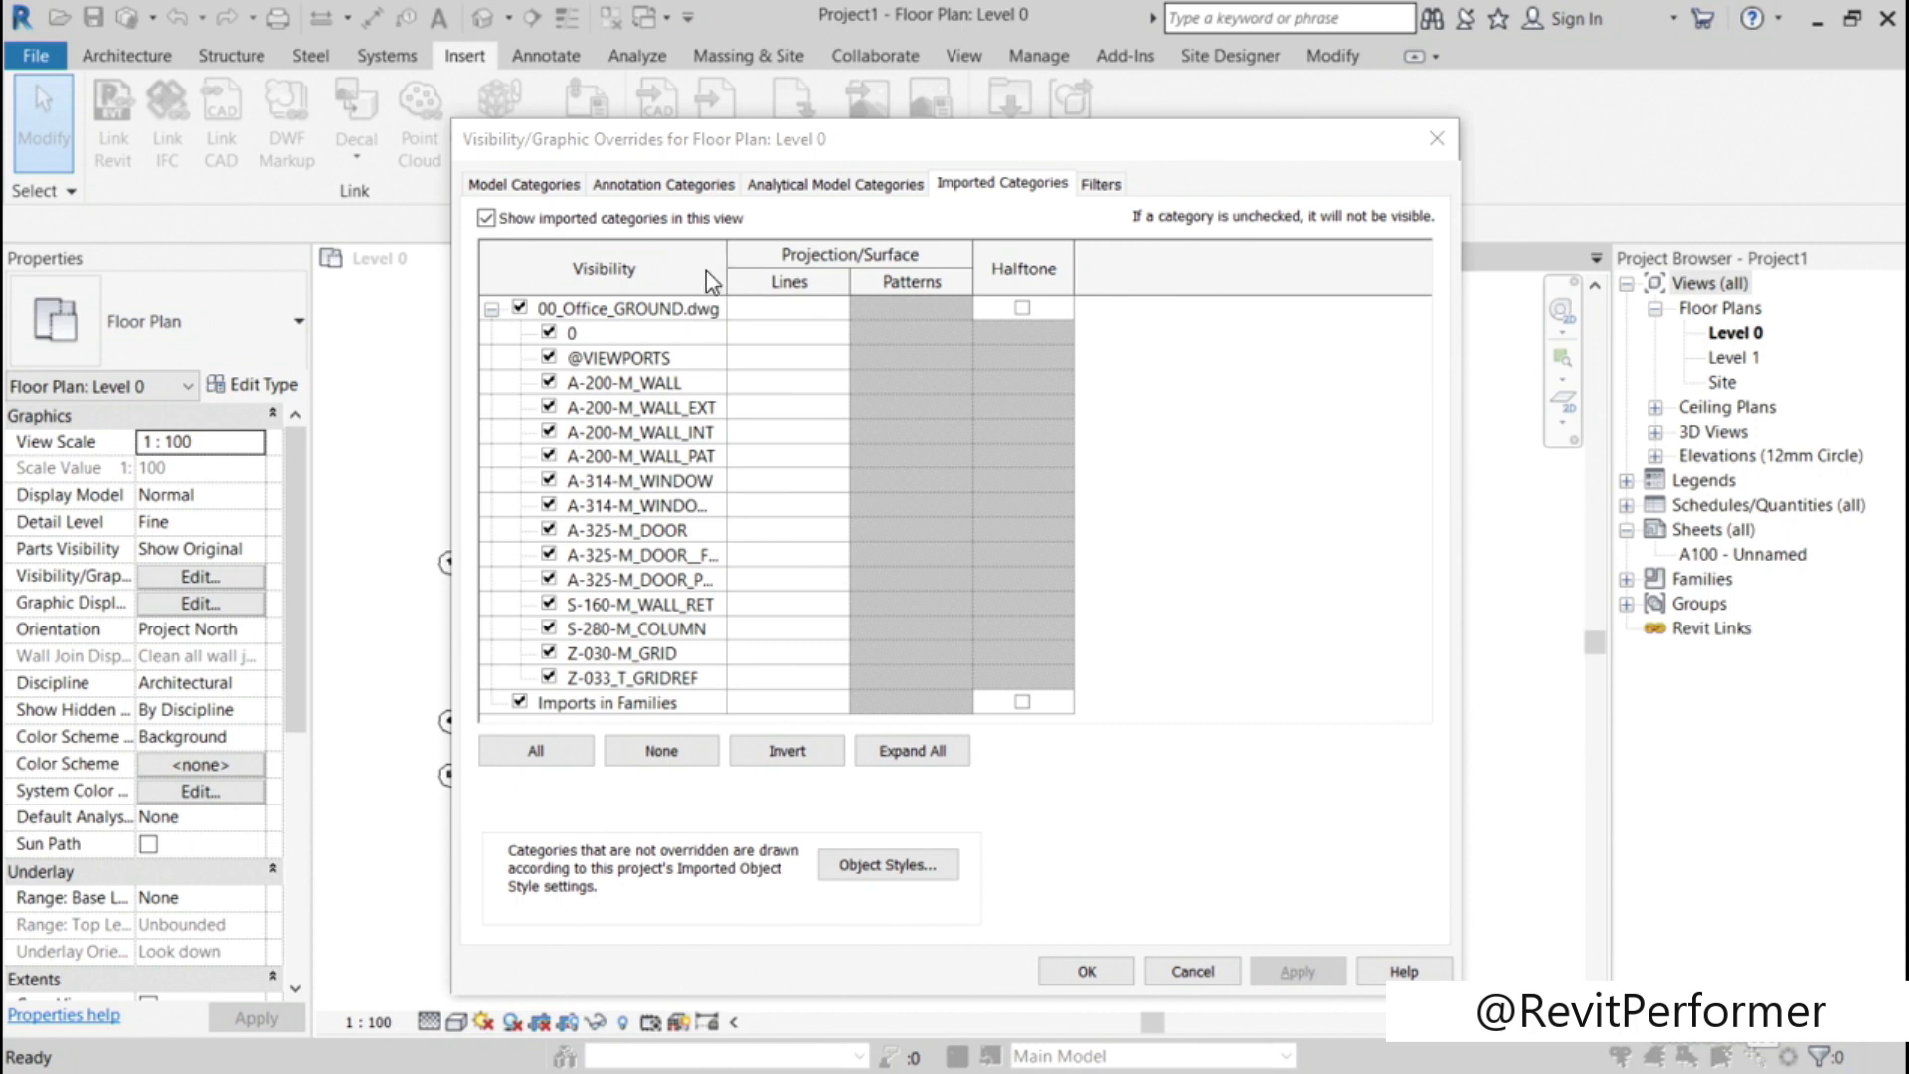
pyautogui.moveTo(728, 265); pyautogui.dragTo(818, 266)
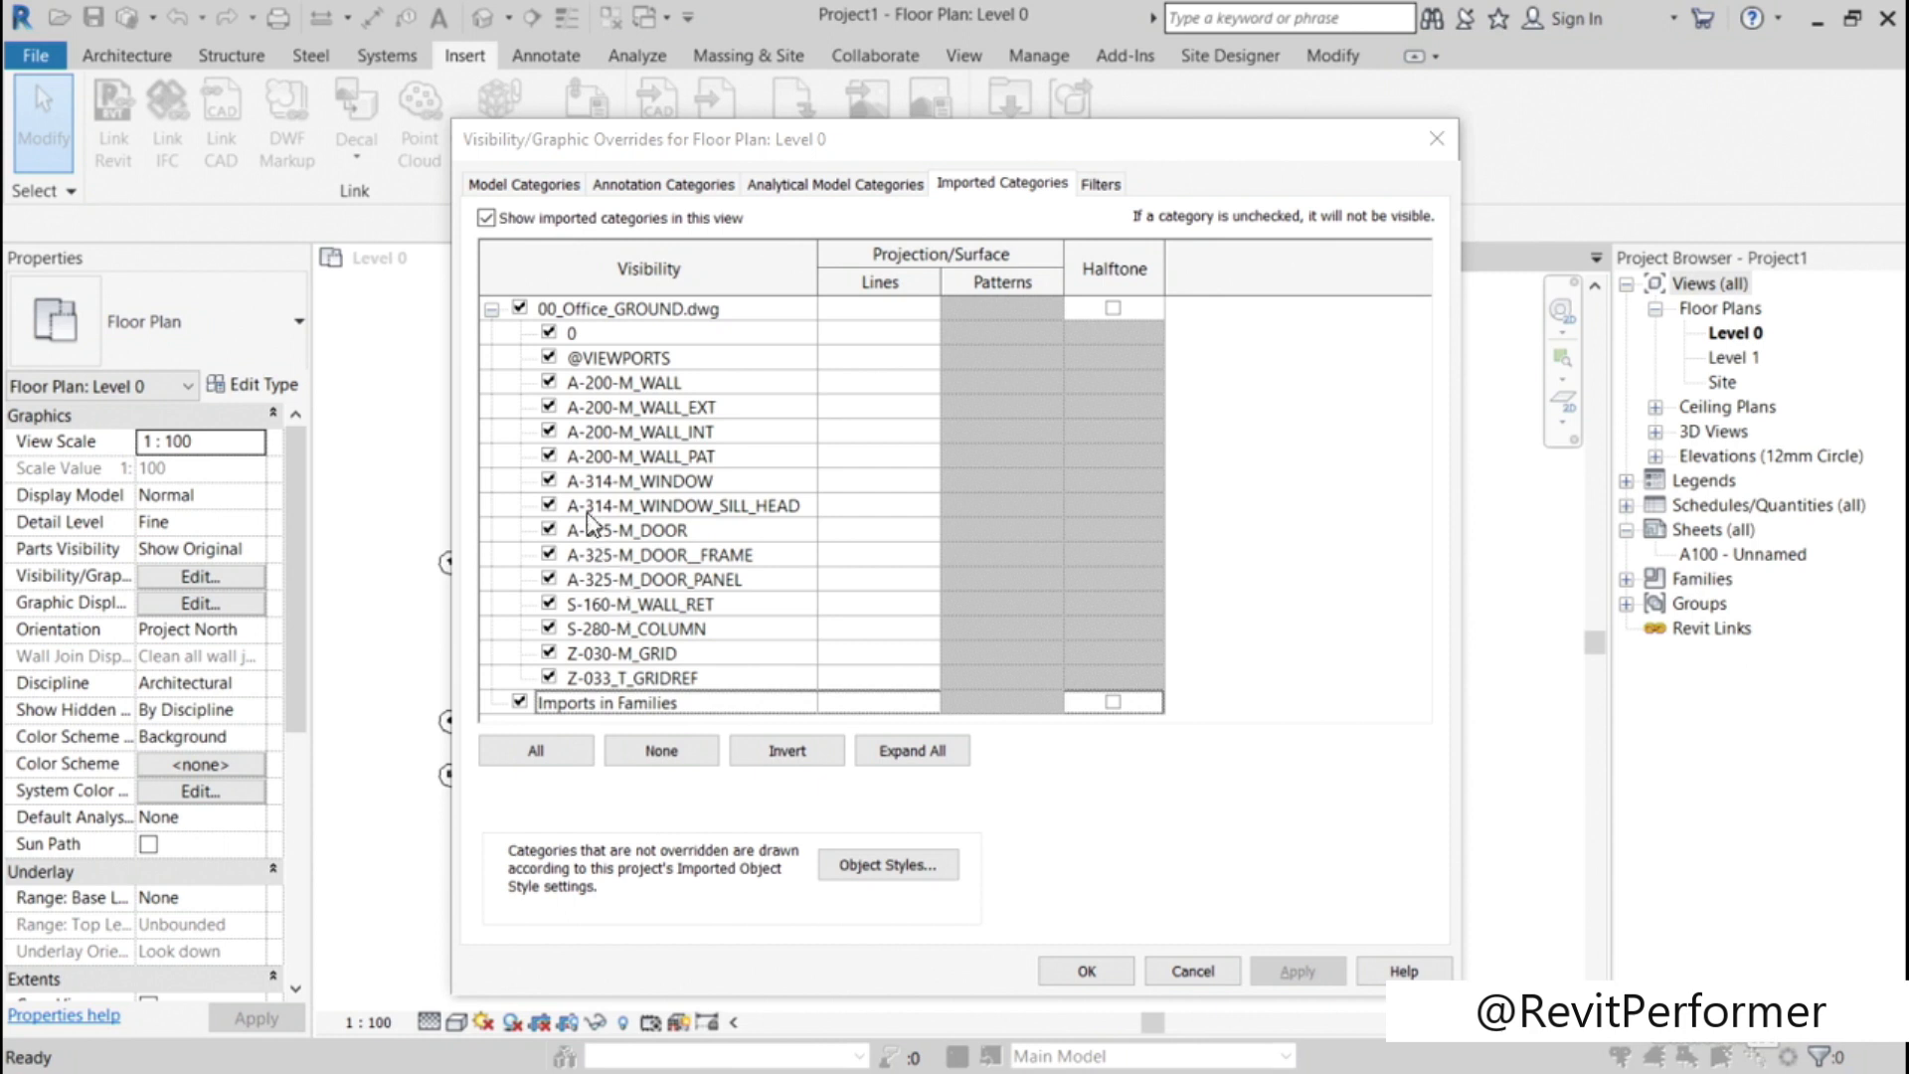
pyautogui.click(519, 308)
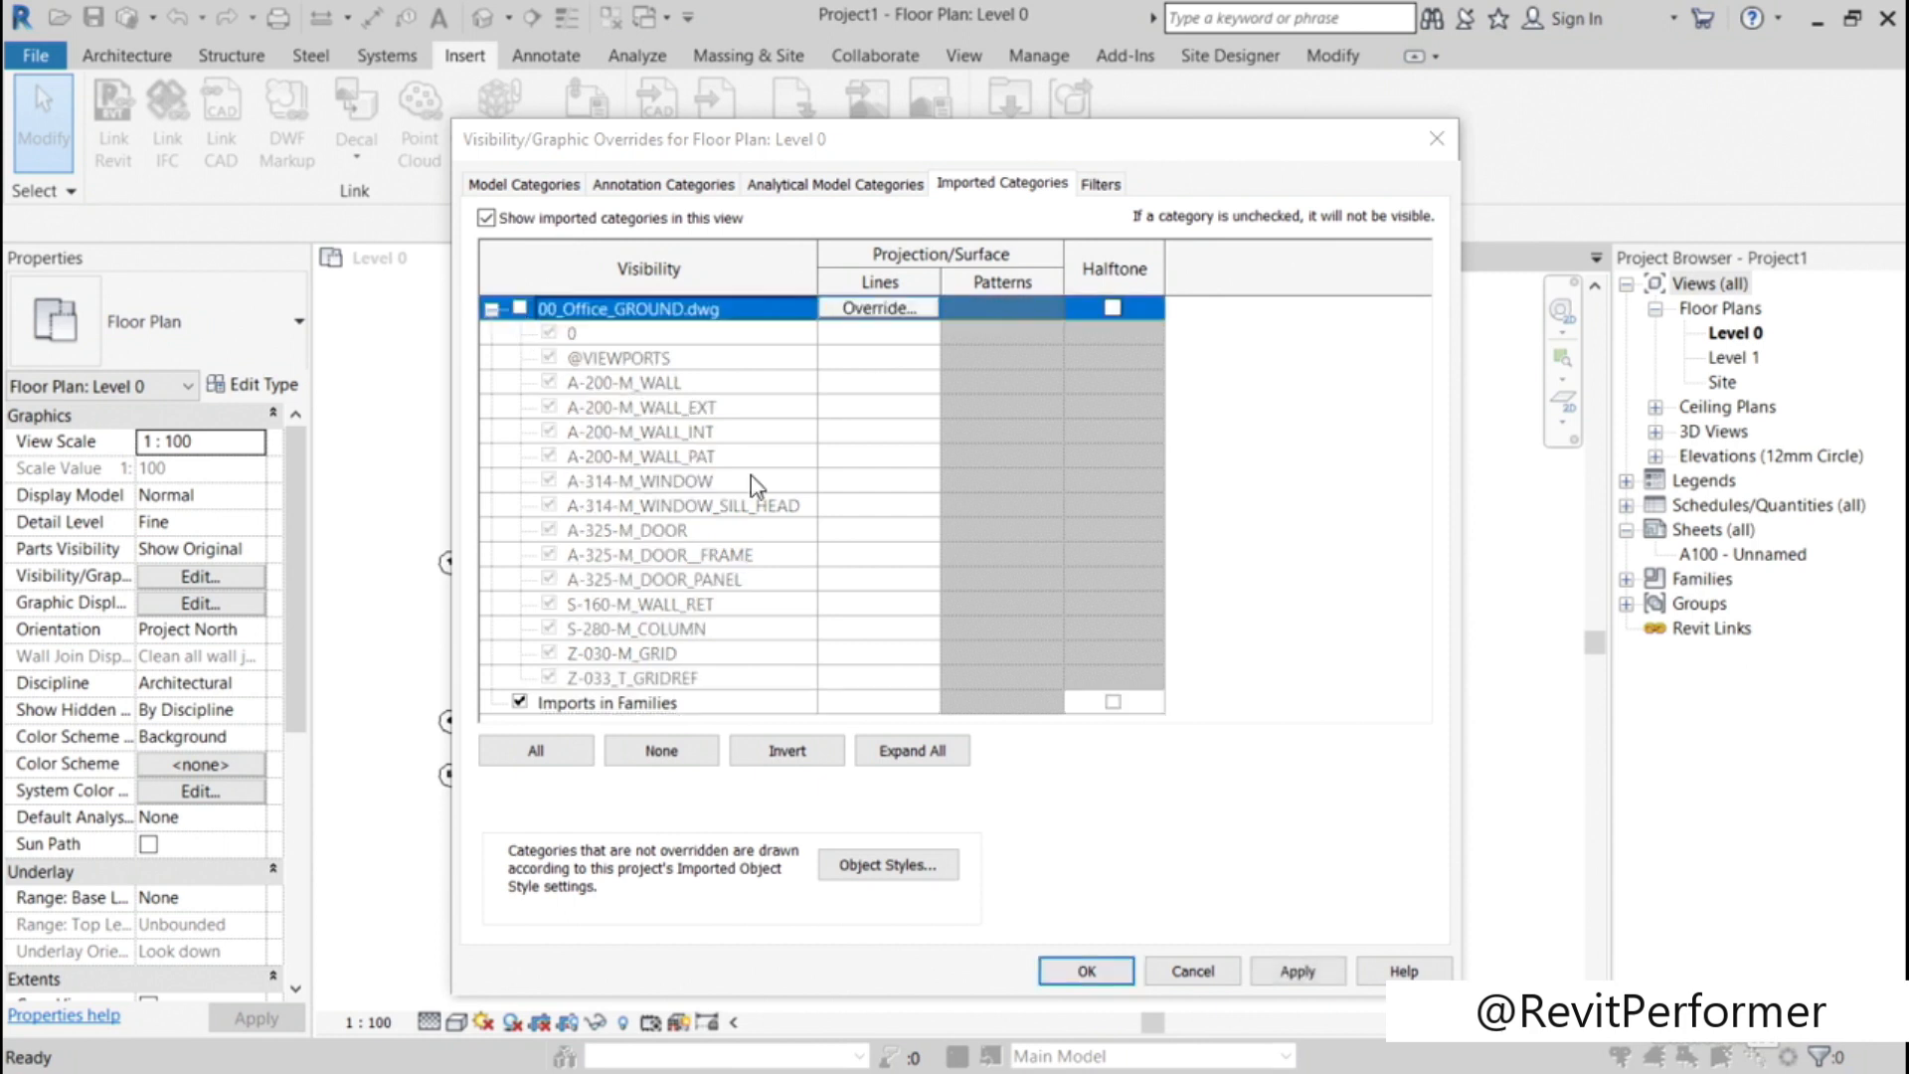
pyautogui.click(1087, 972)
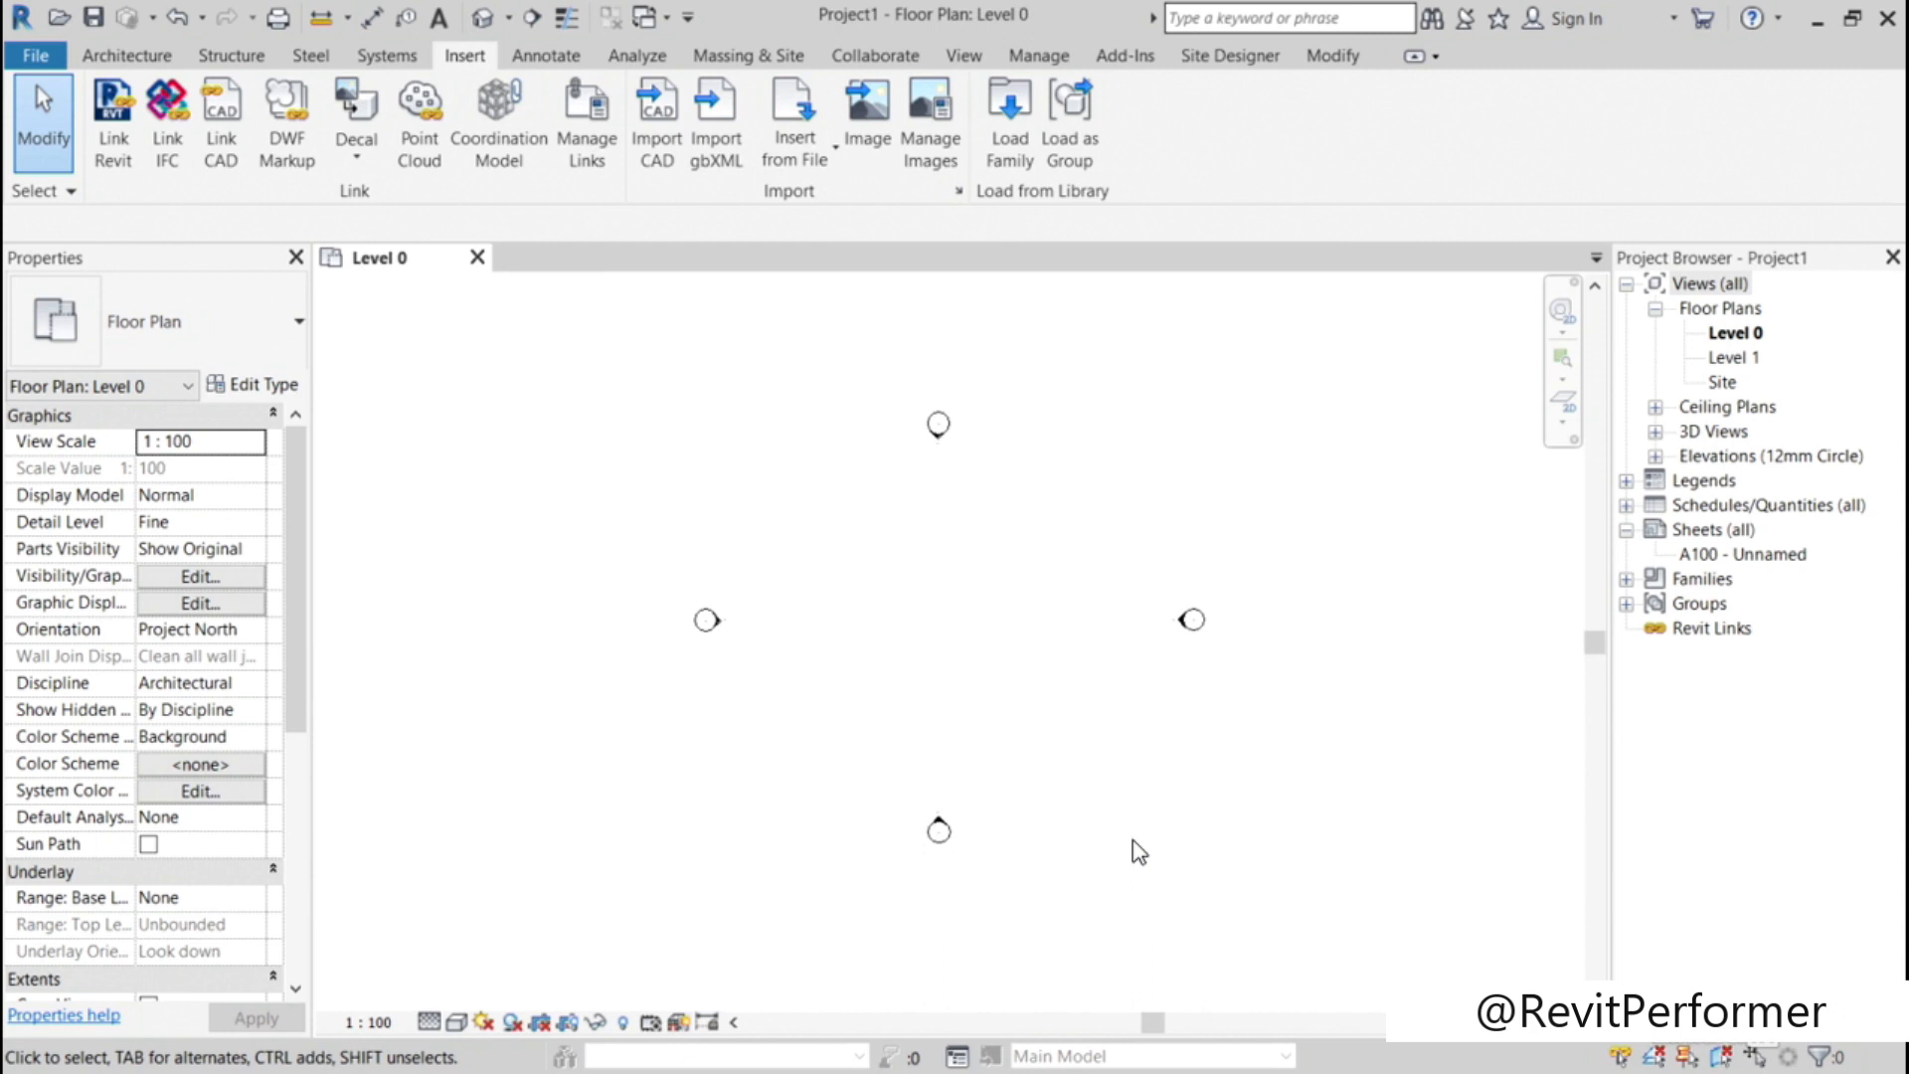
# Step: Turn the visibility of 00_Office_GROUND.dwg back on in Level 0's imported category overrides
pyautogui.press('v')
pyautogui.press('g')
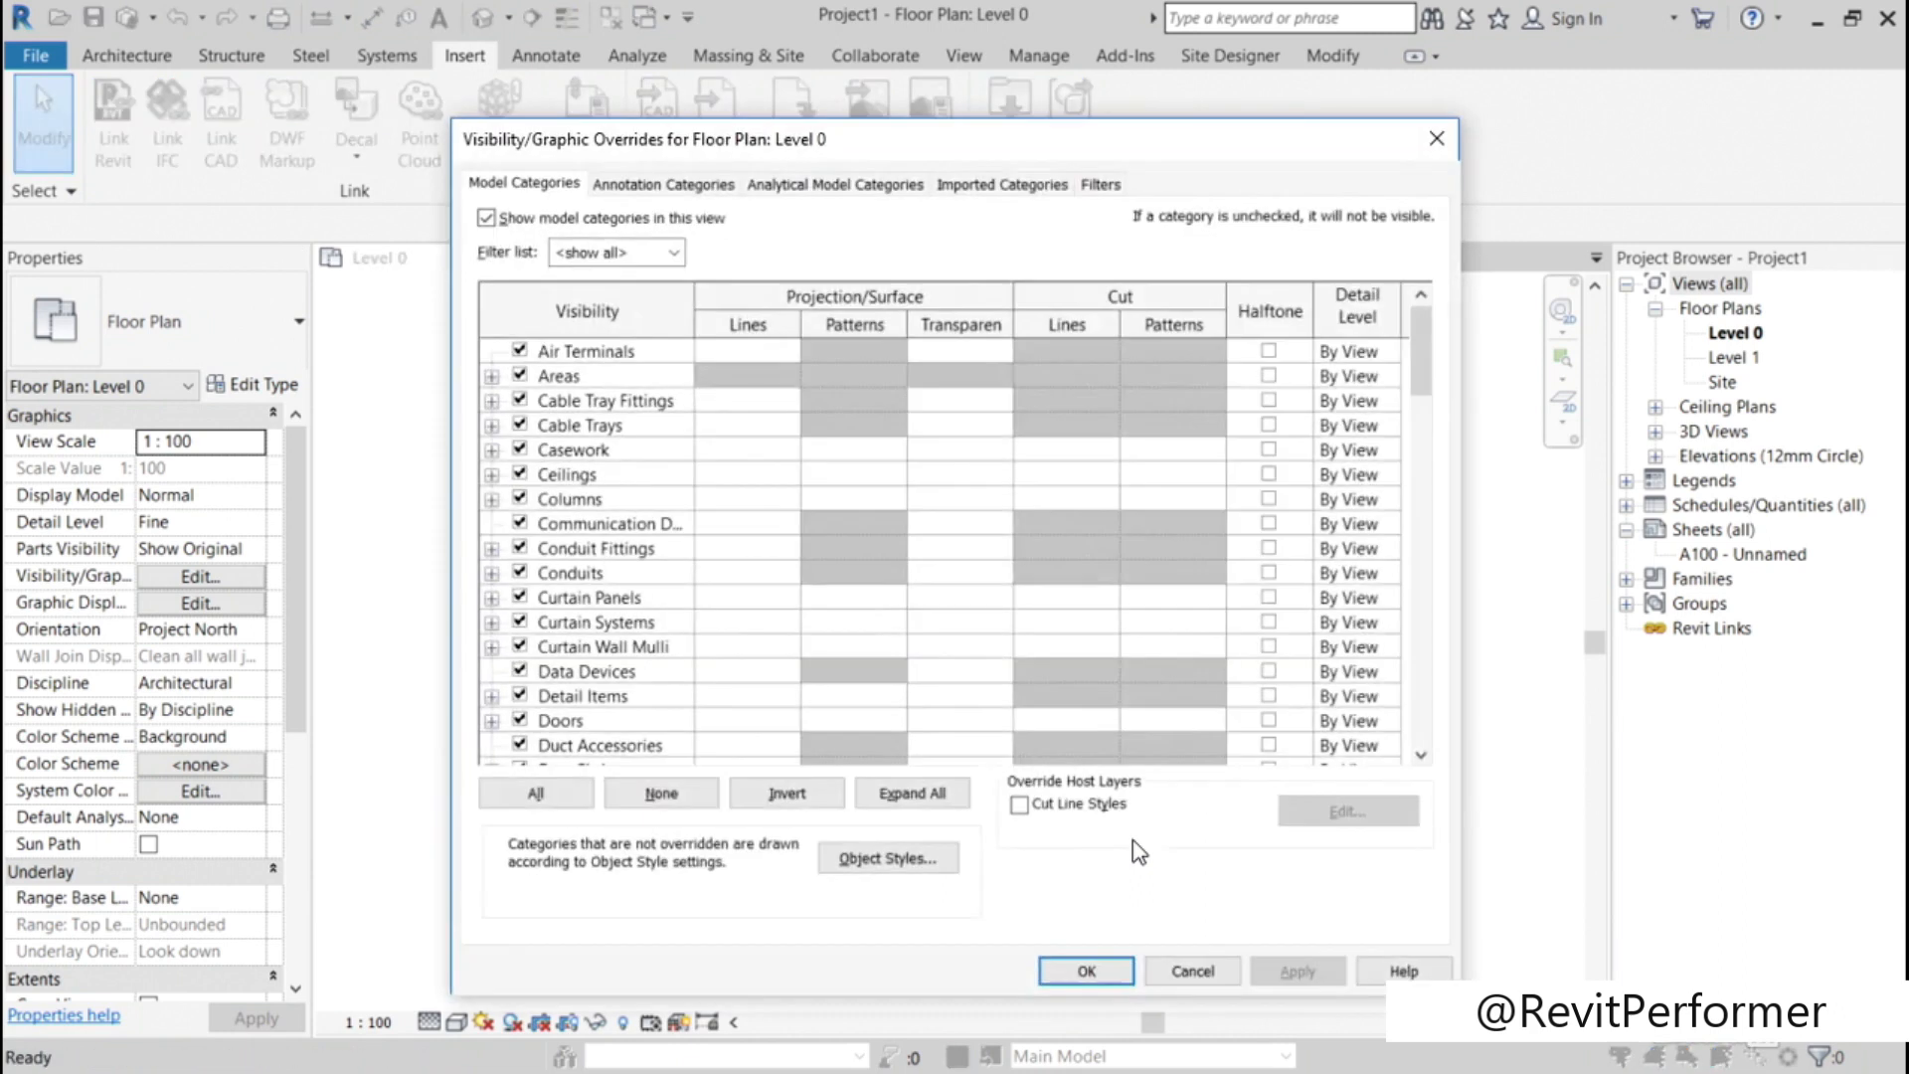
pyautogui.click(1006, 188)
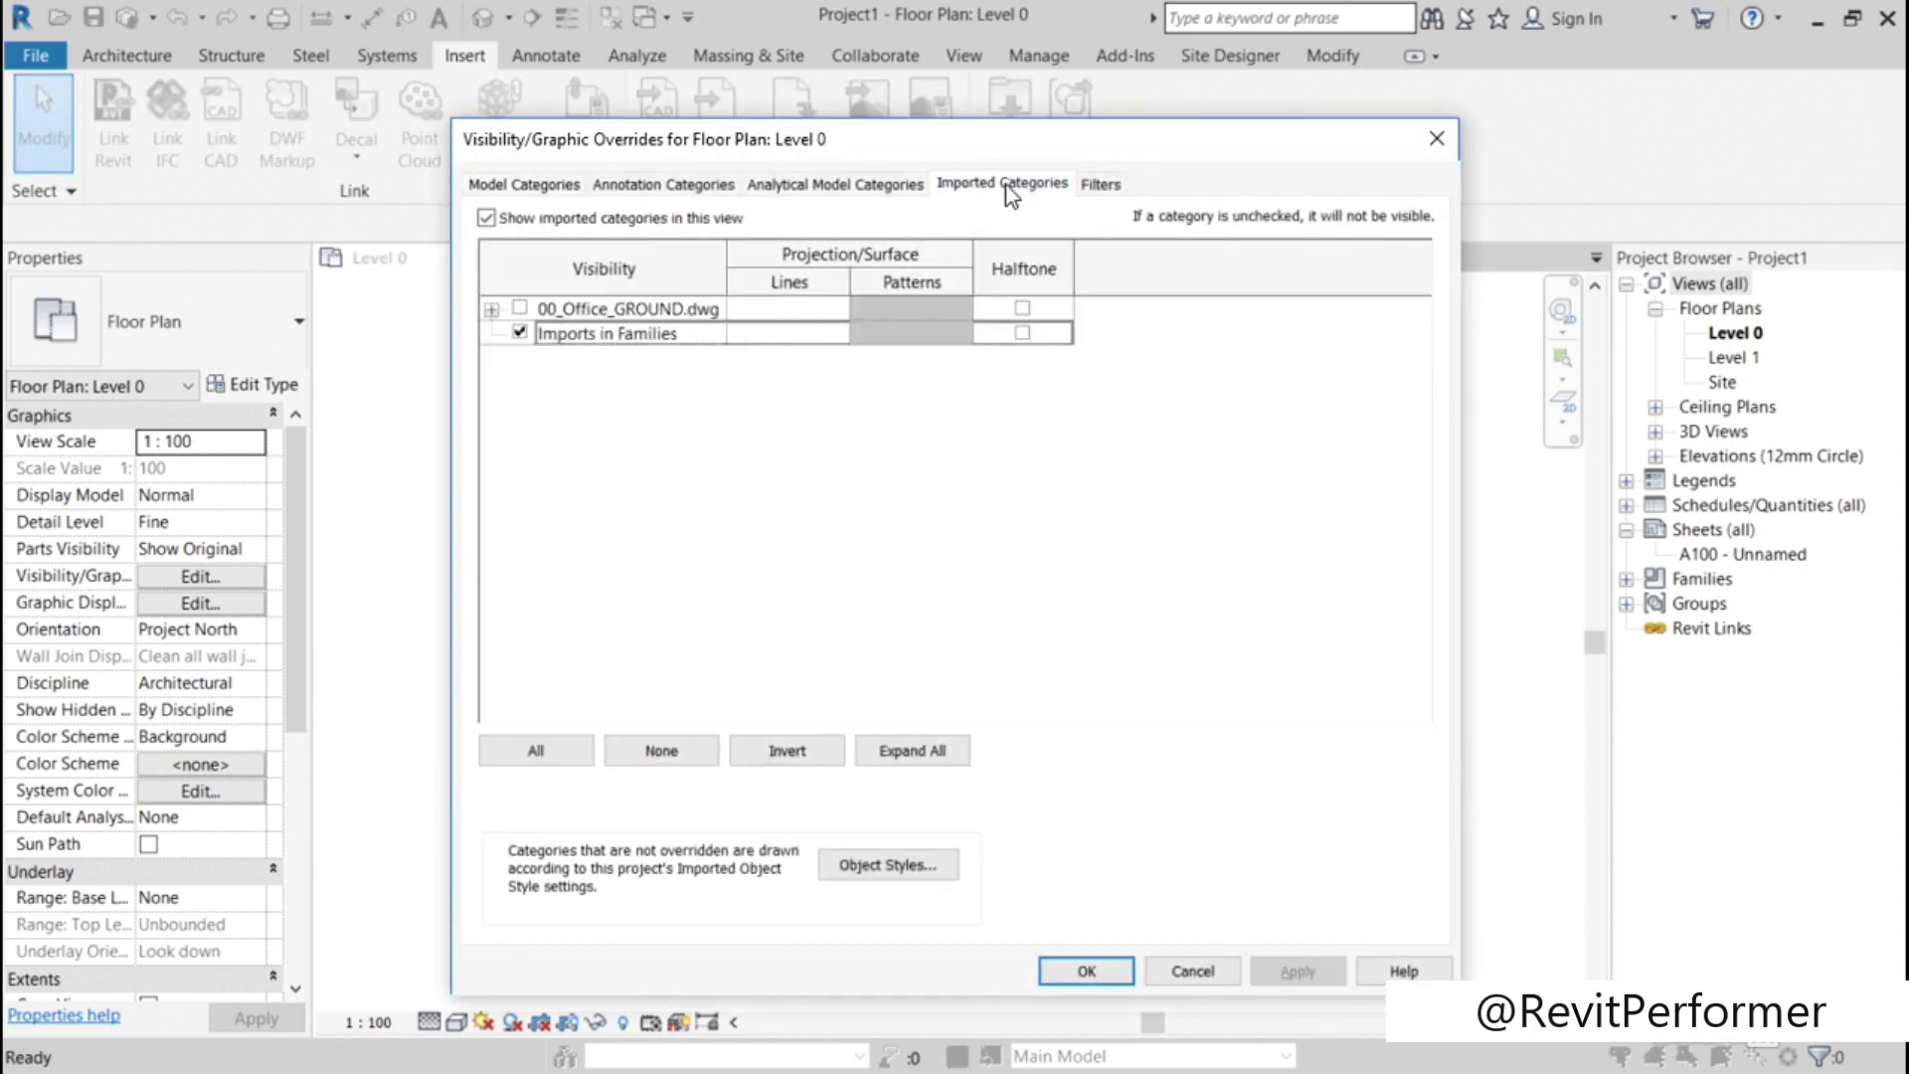
pyautogui.click(491, 309)
pyautogui.click(519, 309)
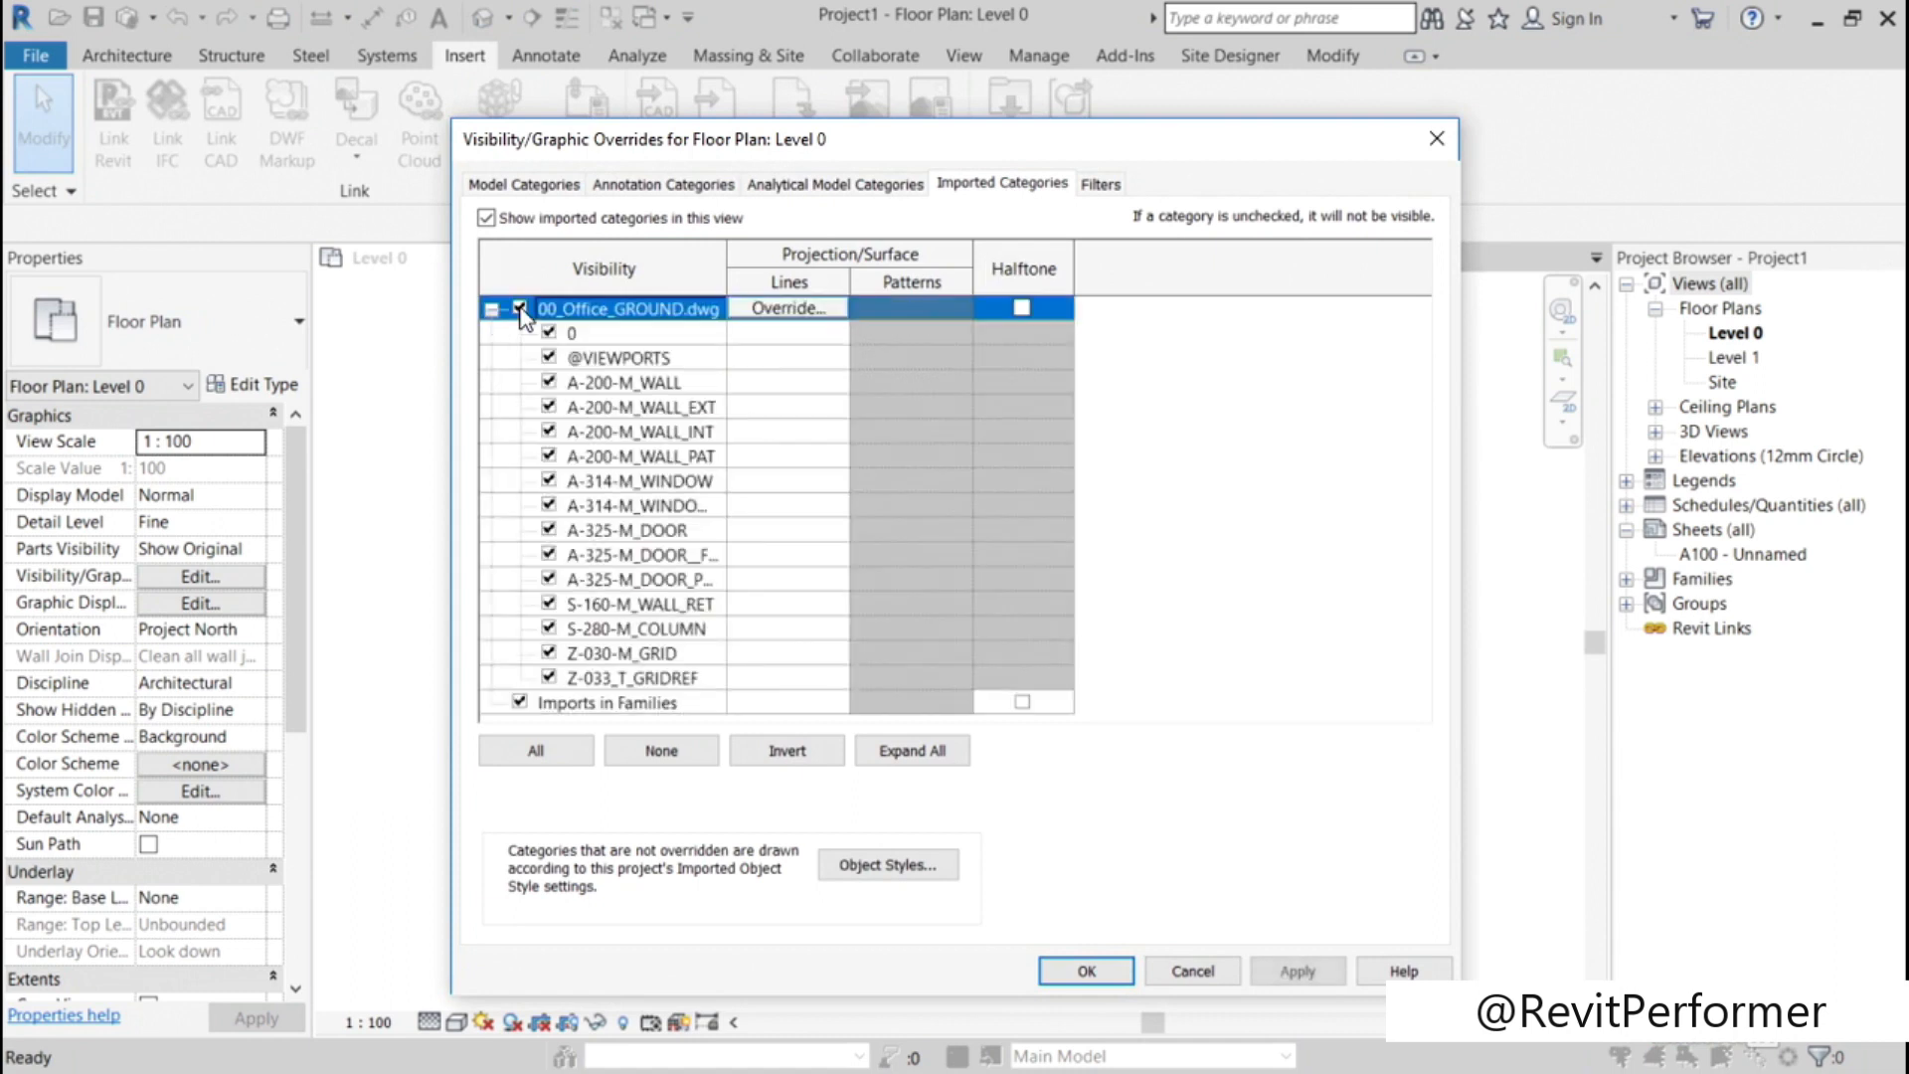
pyautogui.click(1087, 971)
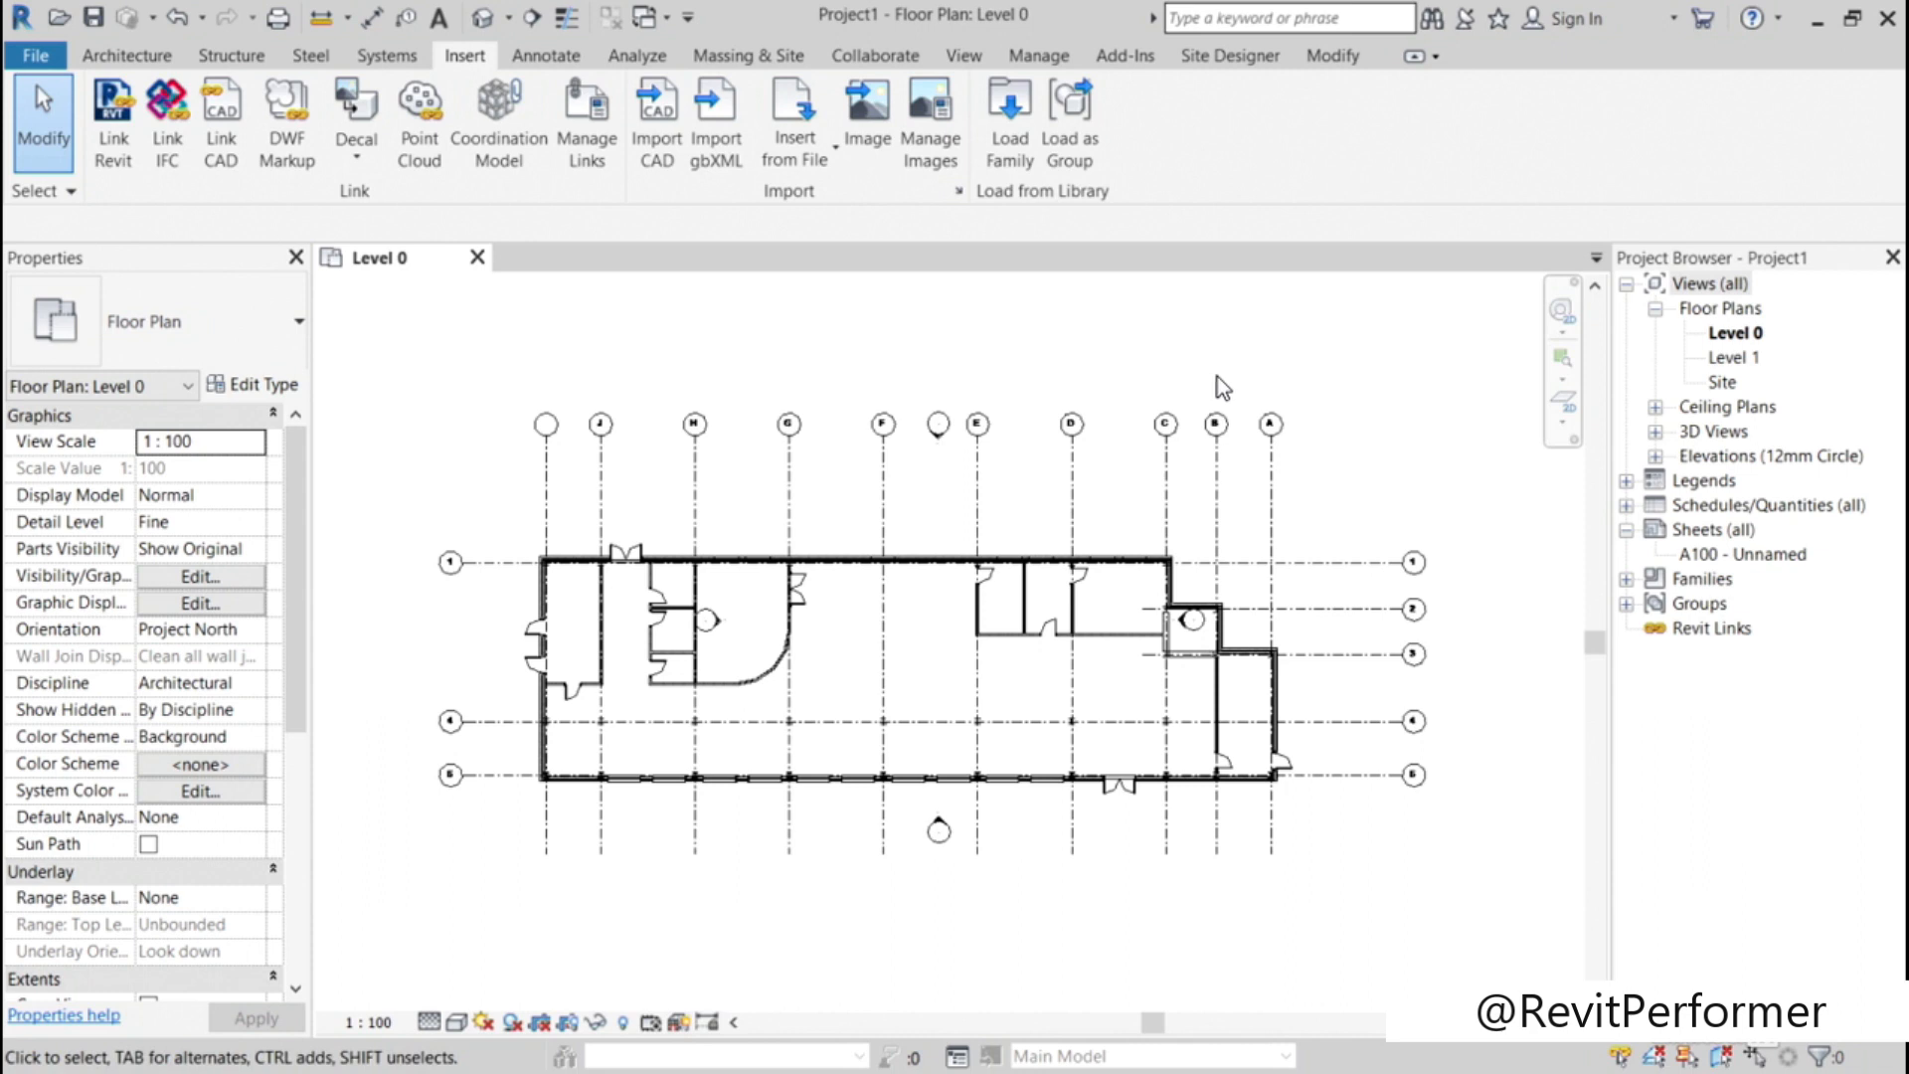
# Step: Hide the Z-030-M_GRID and Z-033_T_GRIDREF layers of 00_Office_GROUND.dwg in Level 0's imported category overrides
pyautogui.press('v')
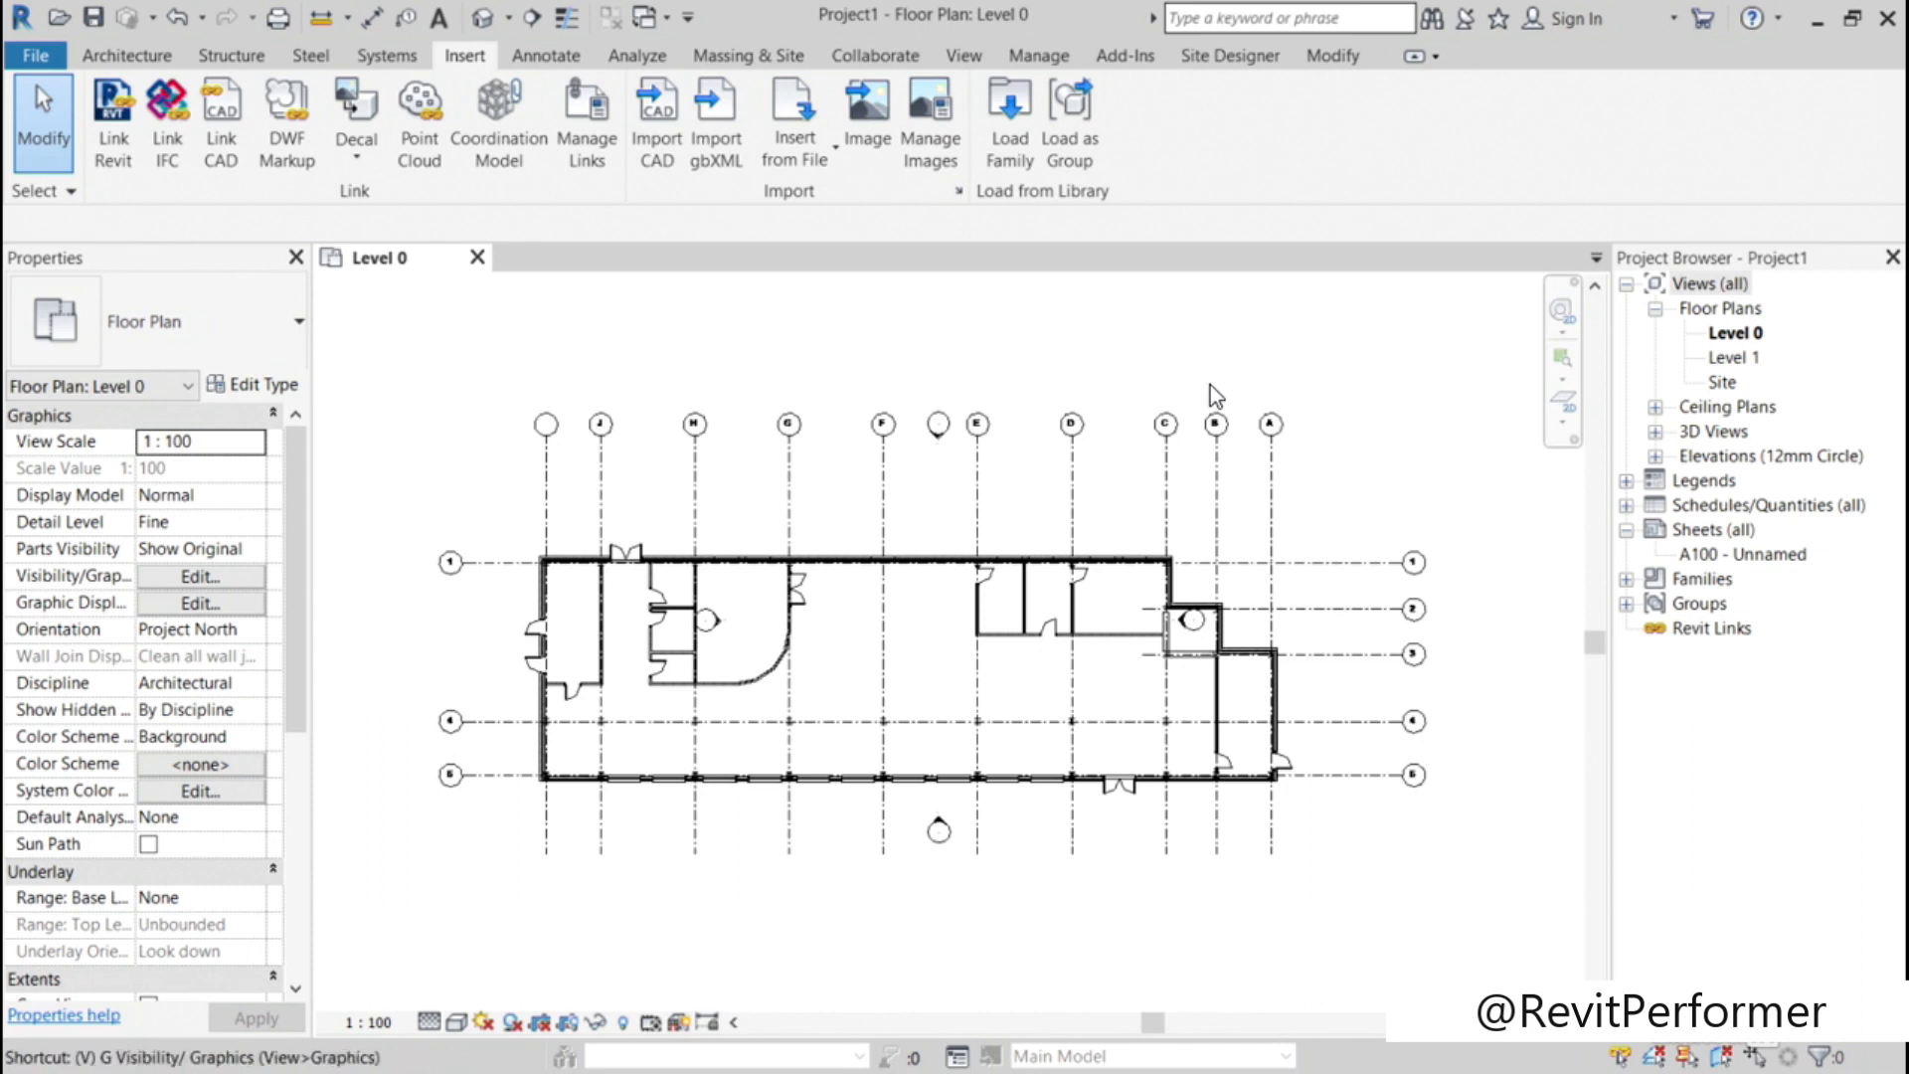
pyautogui.press('g')
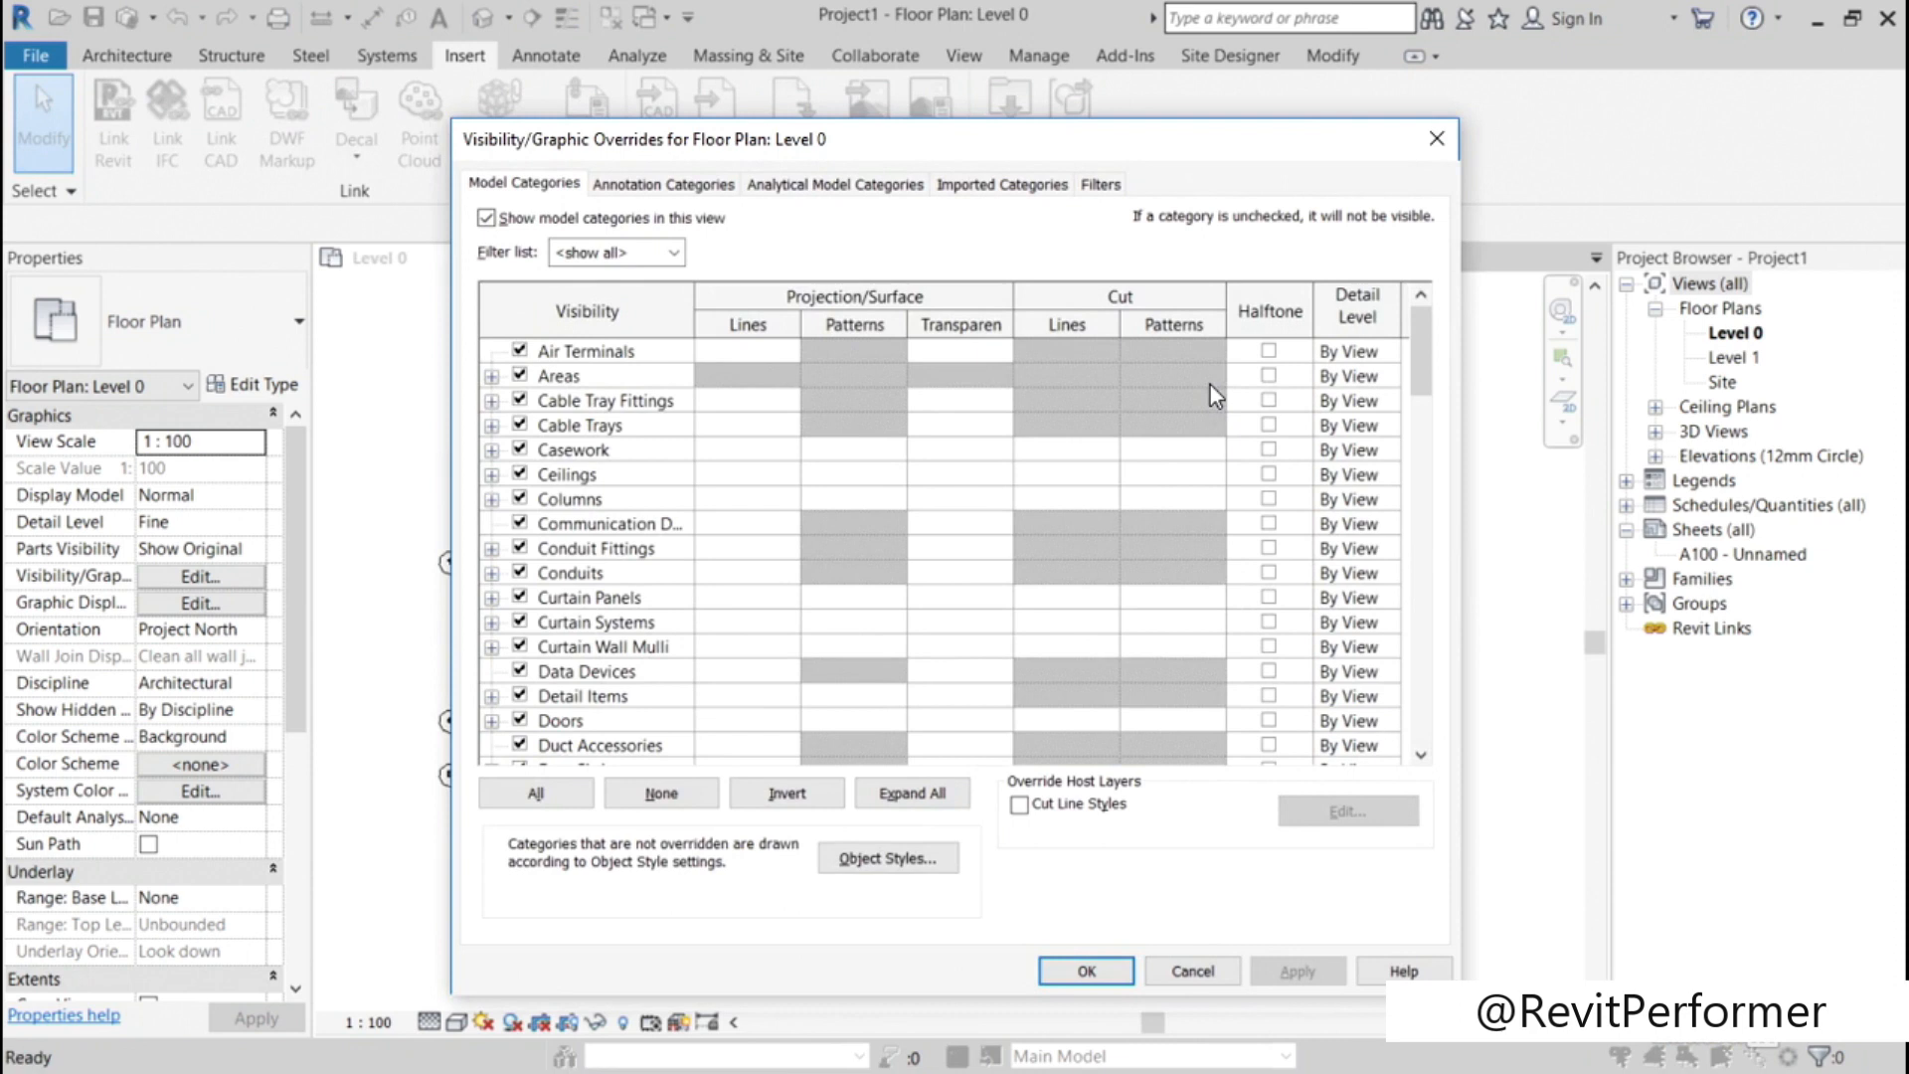
pyautogui.click(993, 186)
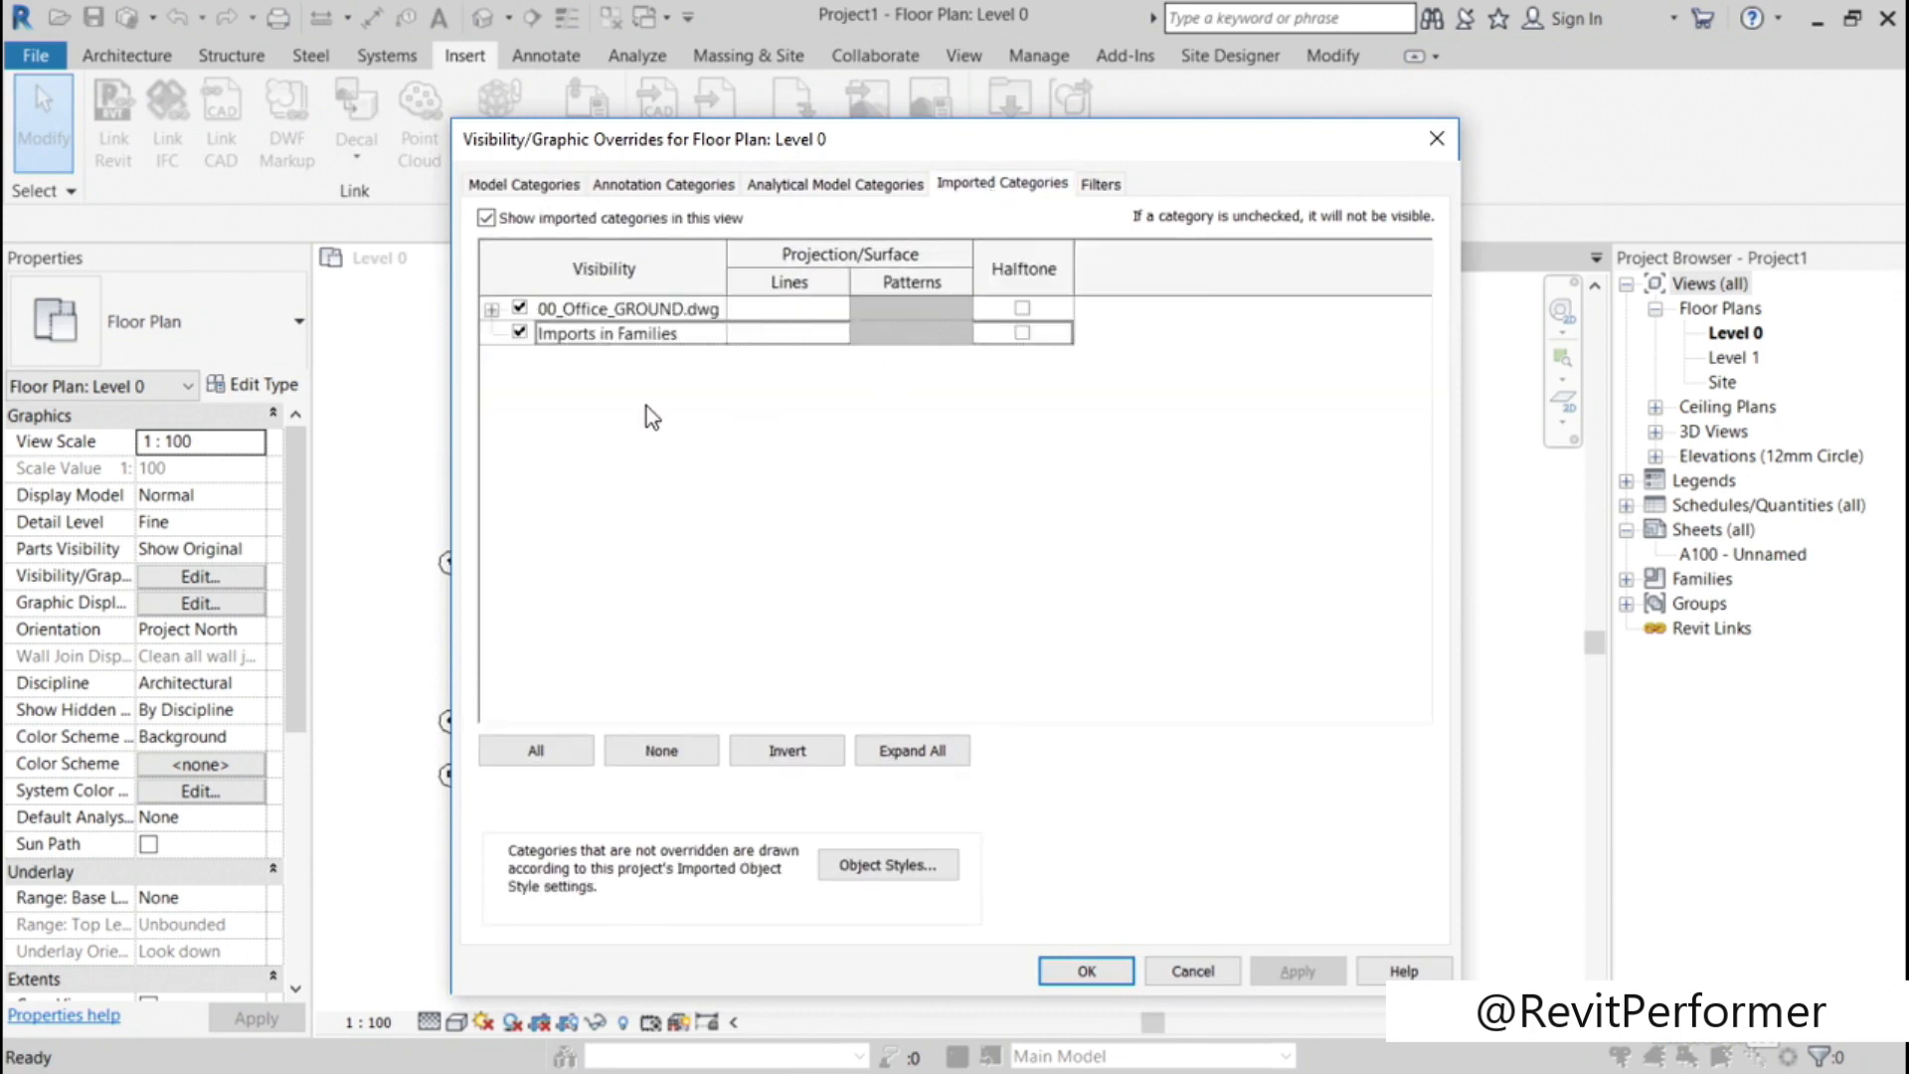
pyautogui.click(491, 309)
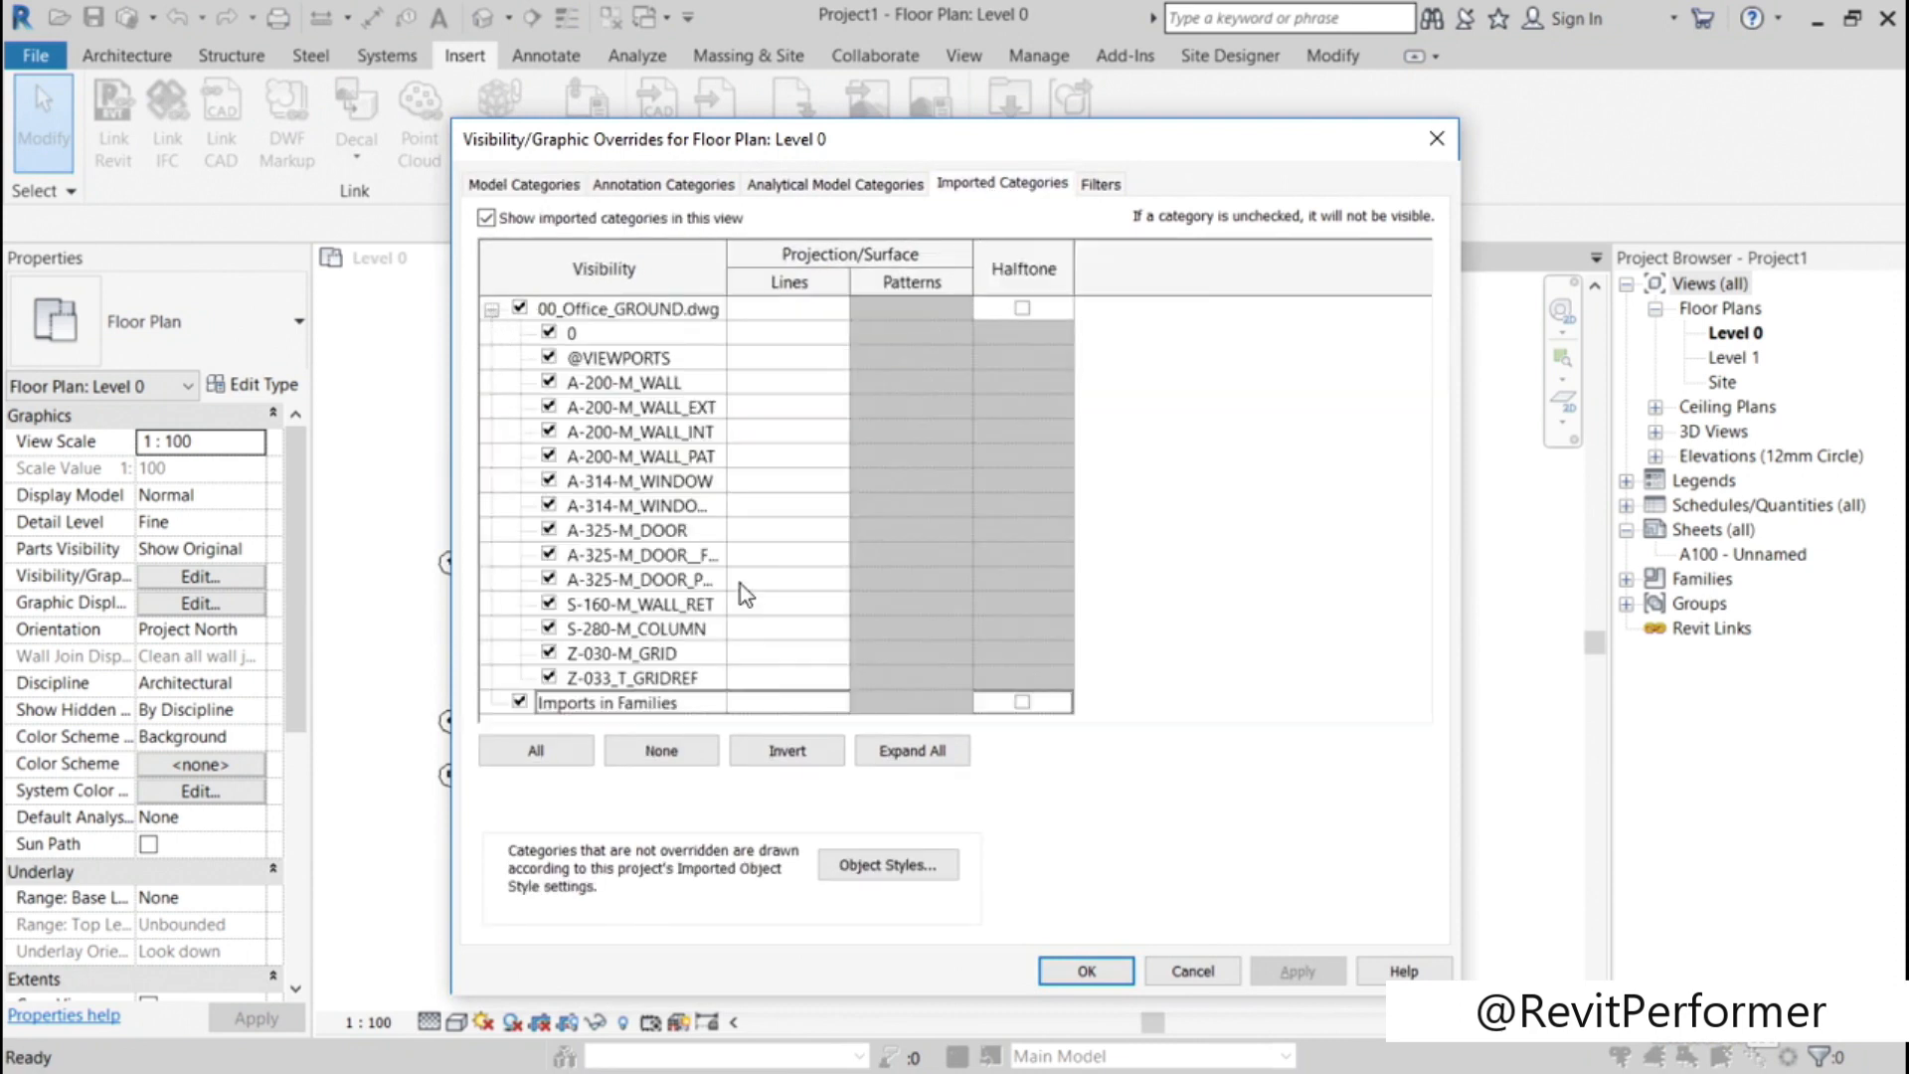
pyautogui.click(549, 653)
pyautogui.click(549, 677)
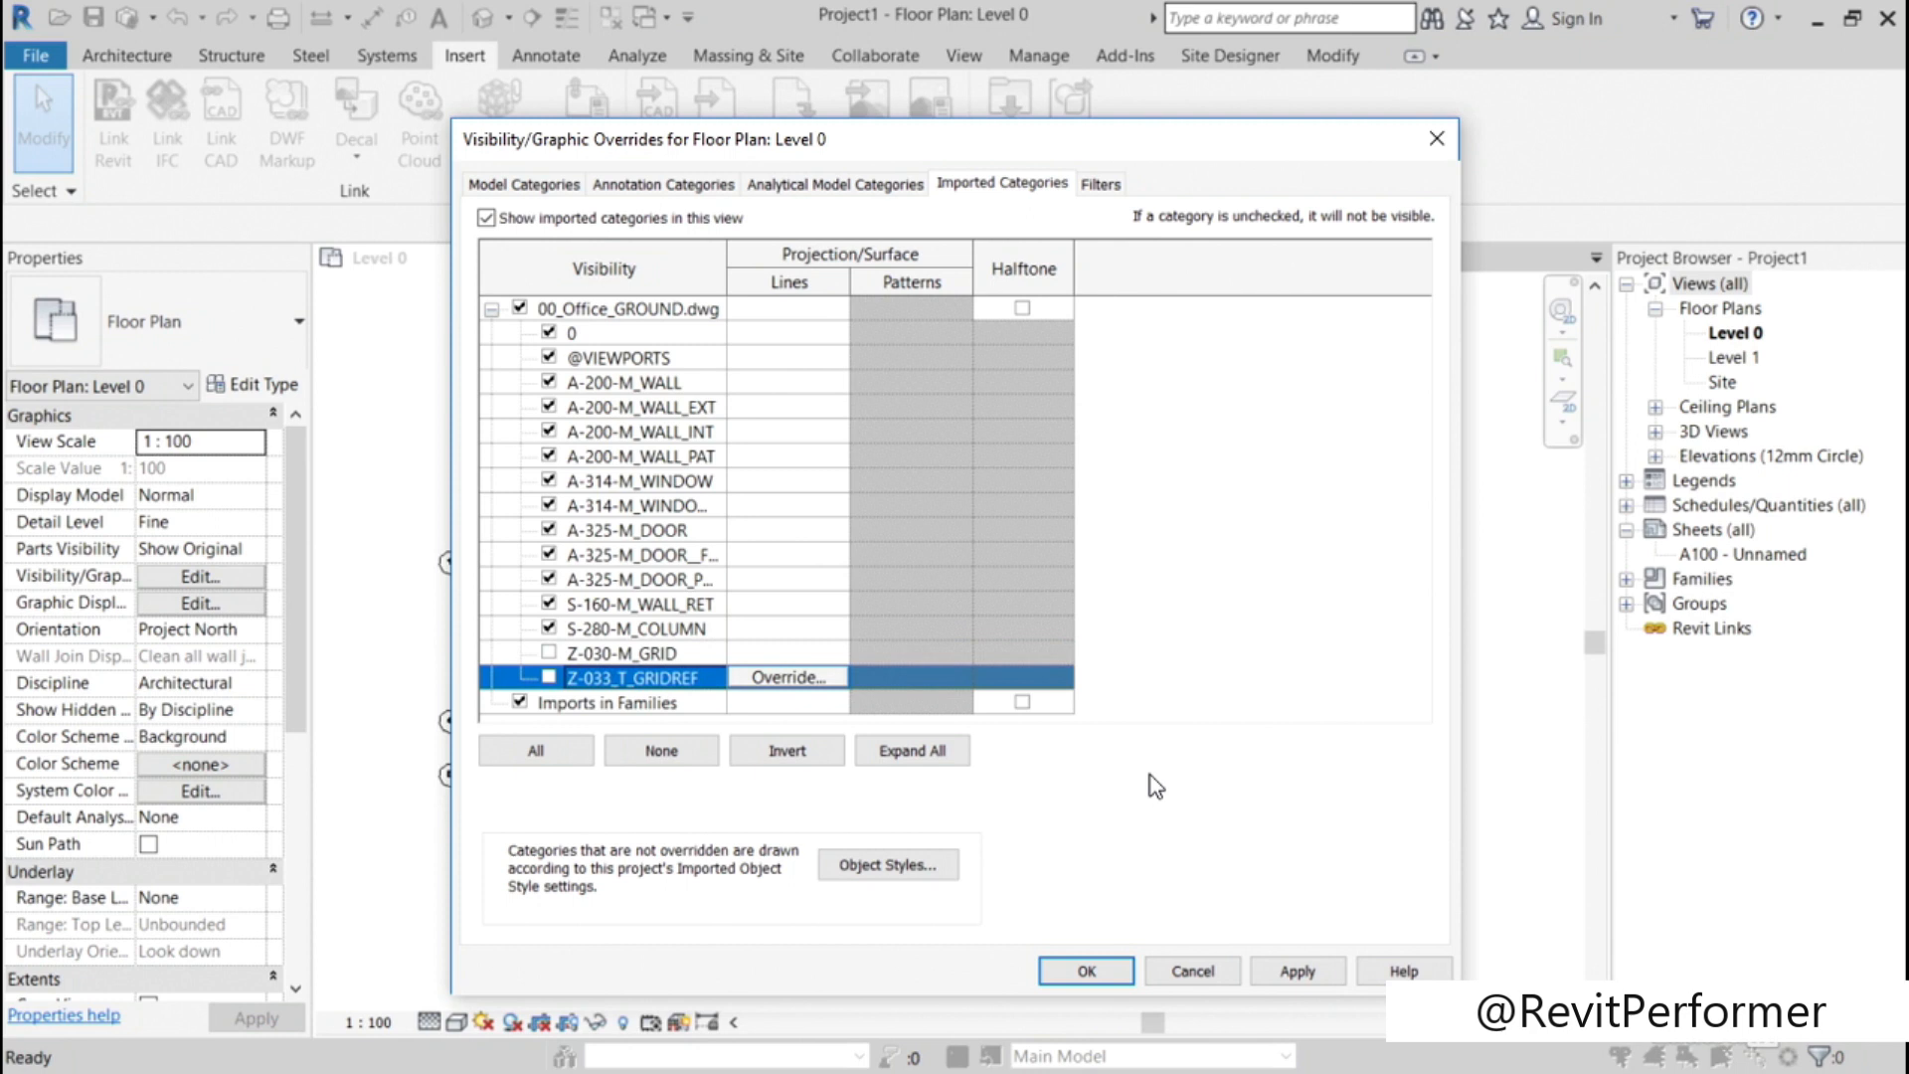
pyautogui.click(1078, 979)
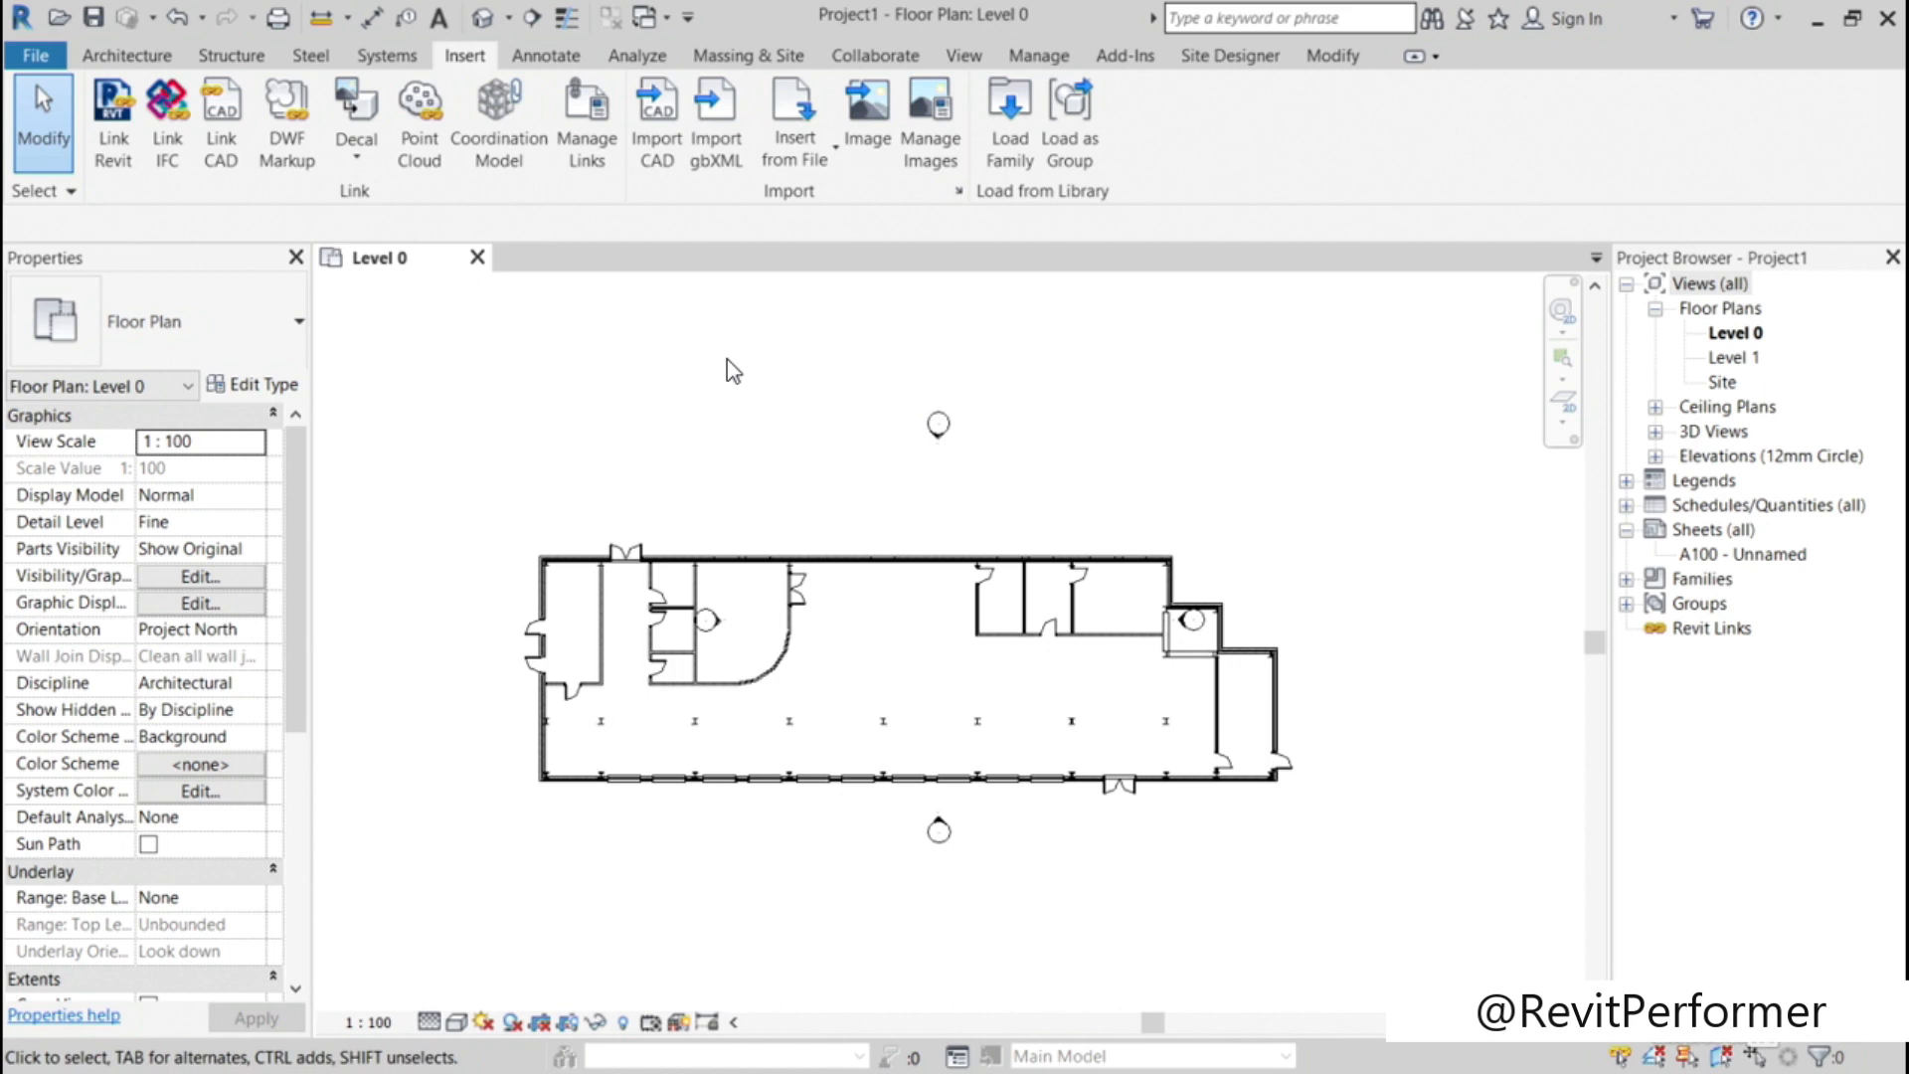
# Step: Turn the Z-030-M_GRID and Z-033_T_GRIDREF layers of 00_Office_GROUND.dwg back on in Level 0's imported category overrides
pyautogui.press('v')
pyautogui.press('v')
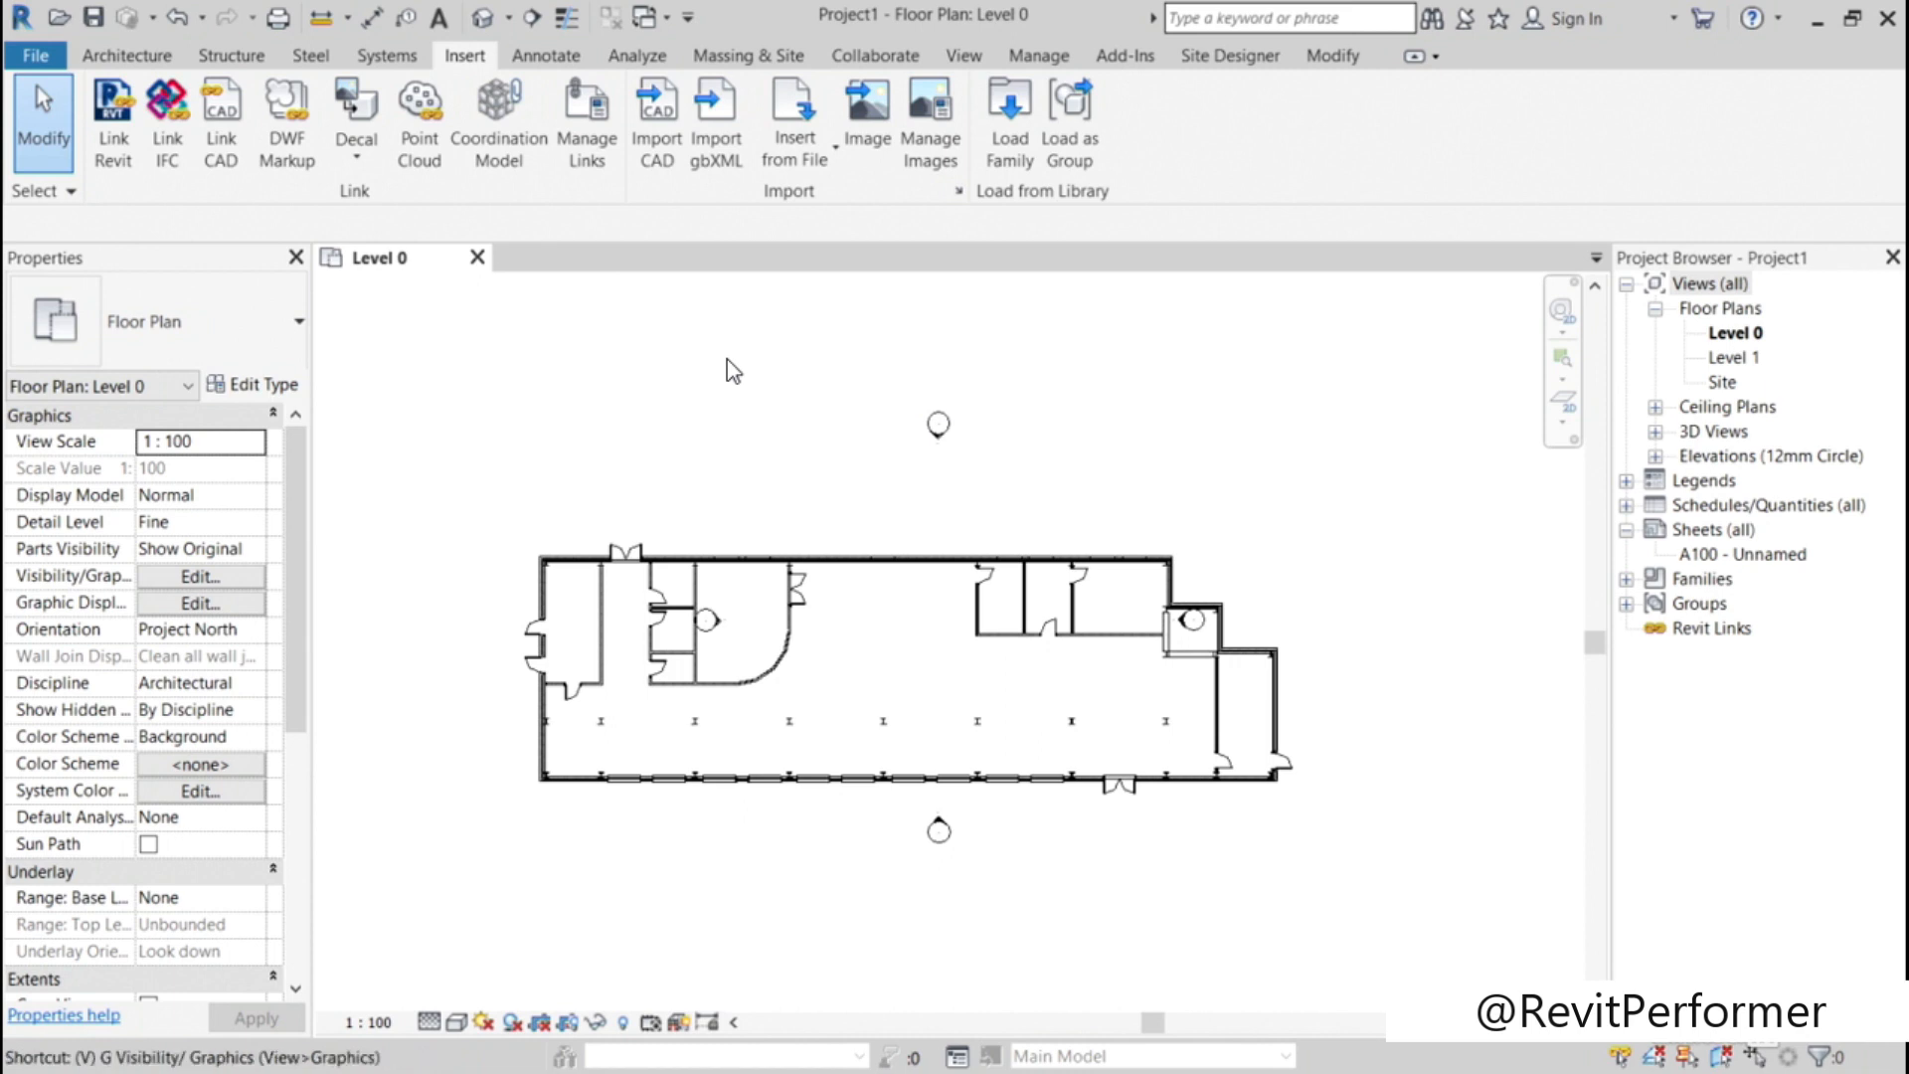
pyautogui.click(959, 185)
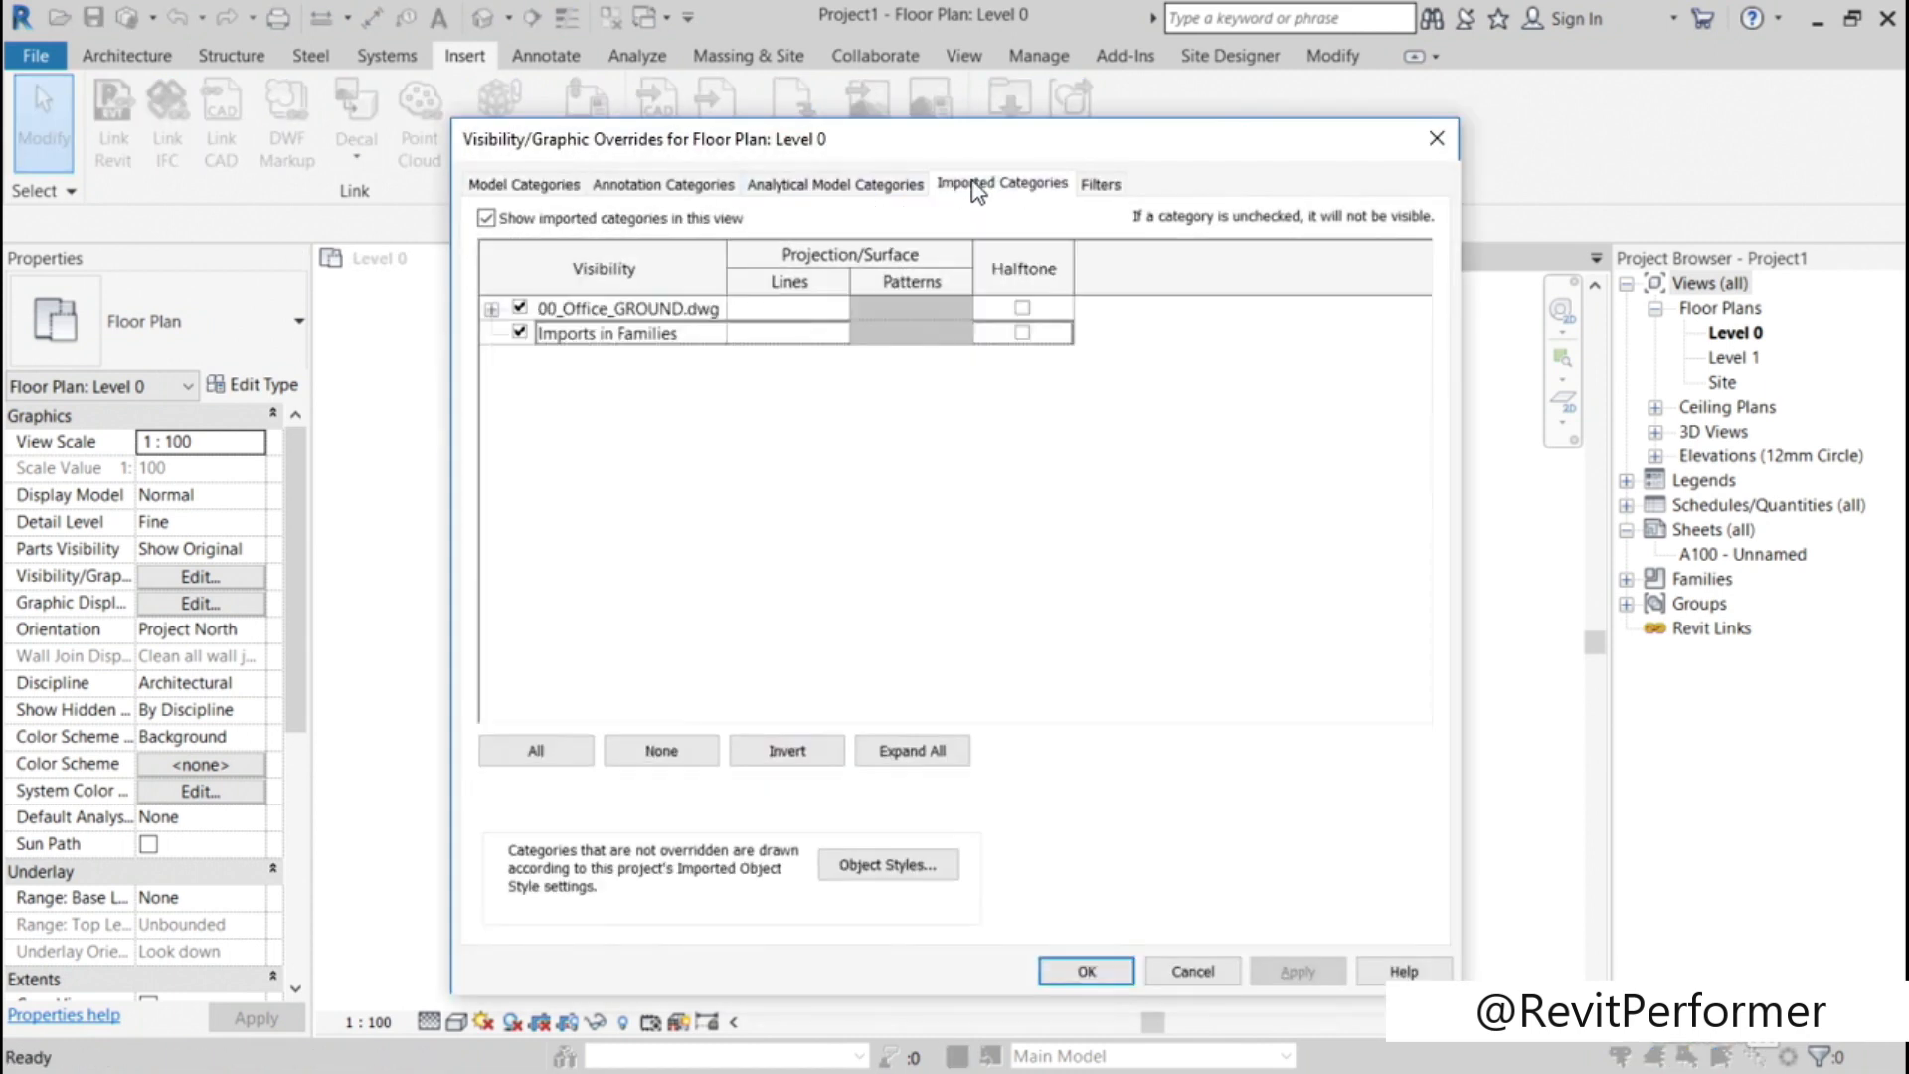
pyautogui.click(492, 309)
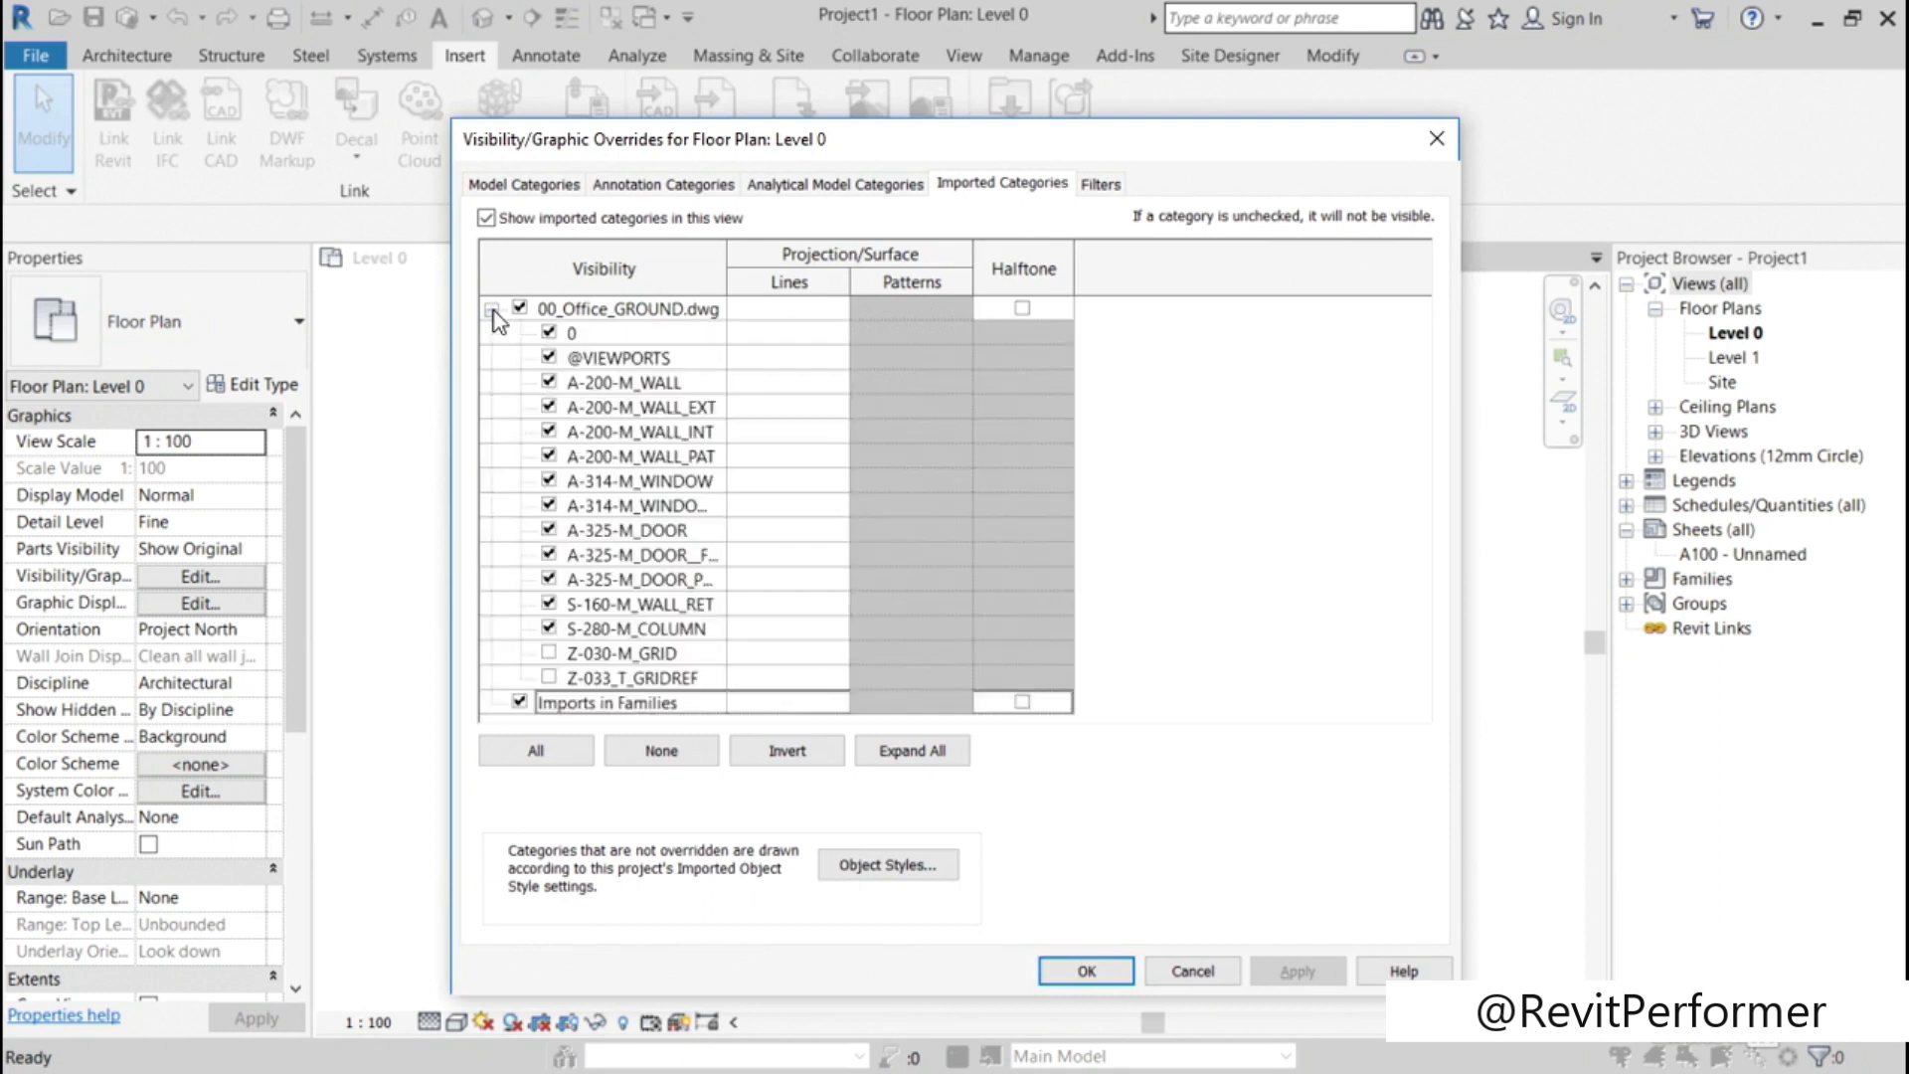
pyautogui.click(548, 654)
pyautogui.click(548, 677)
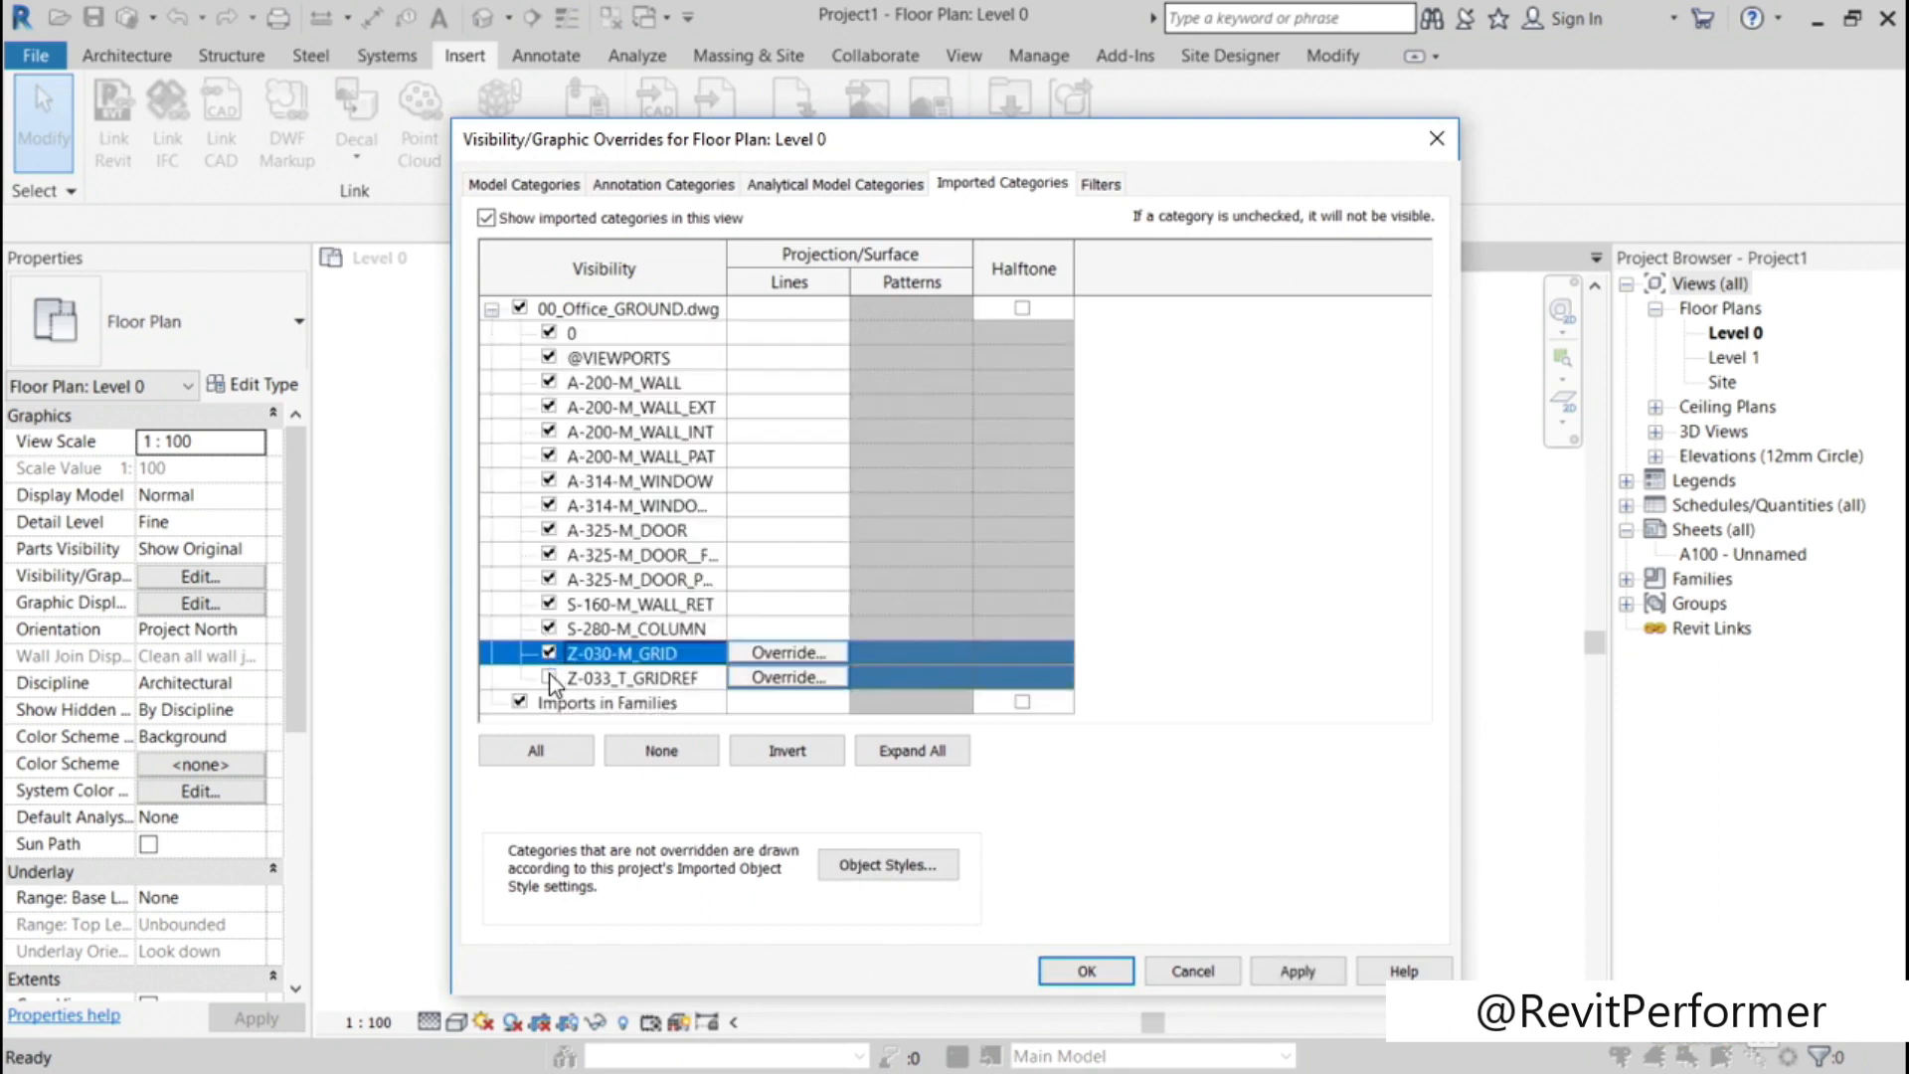
pyautogui.click(1124, 976)
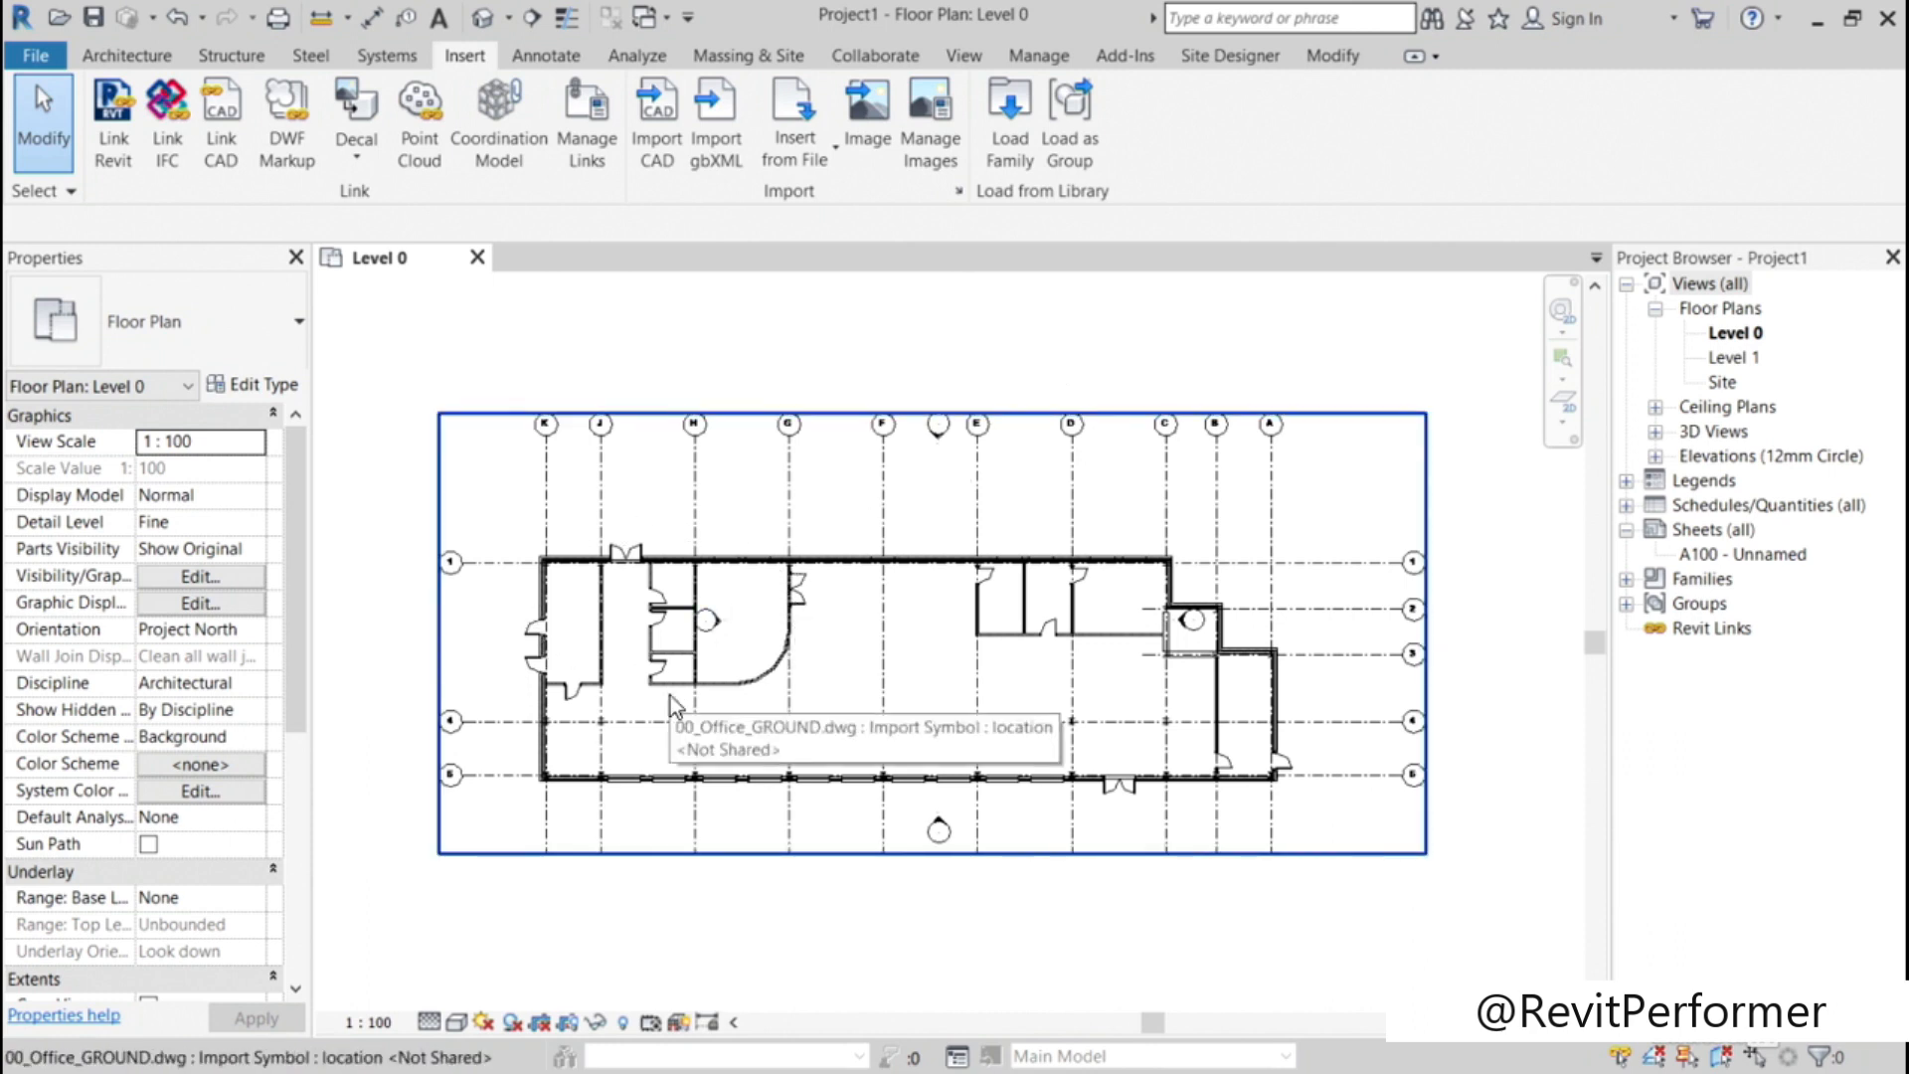
# Step: Query a wall line near grid H in the linked 00_Office_GROUND.dwg to identify its layer
pyautogui.scroll(5, 629, 625)
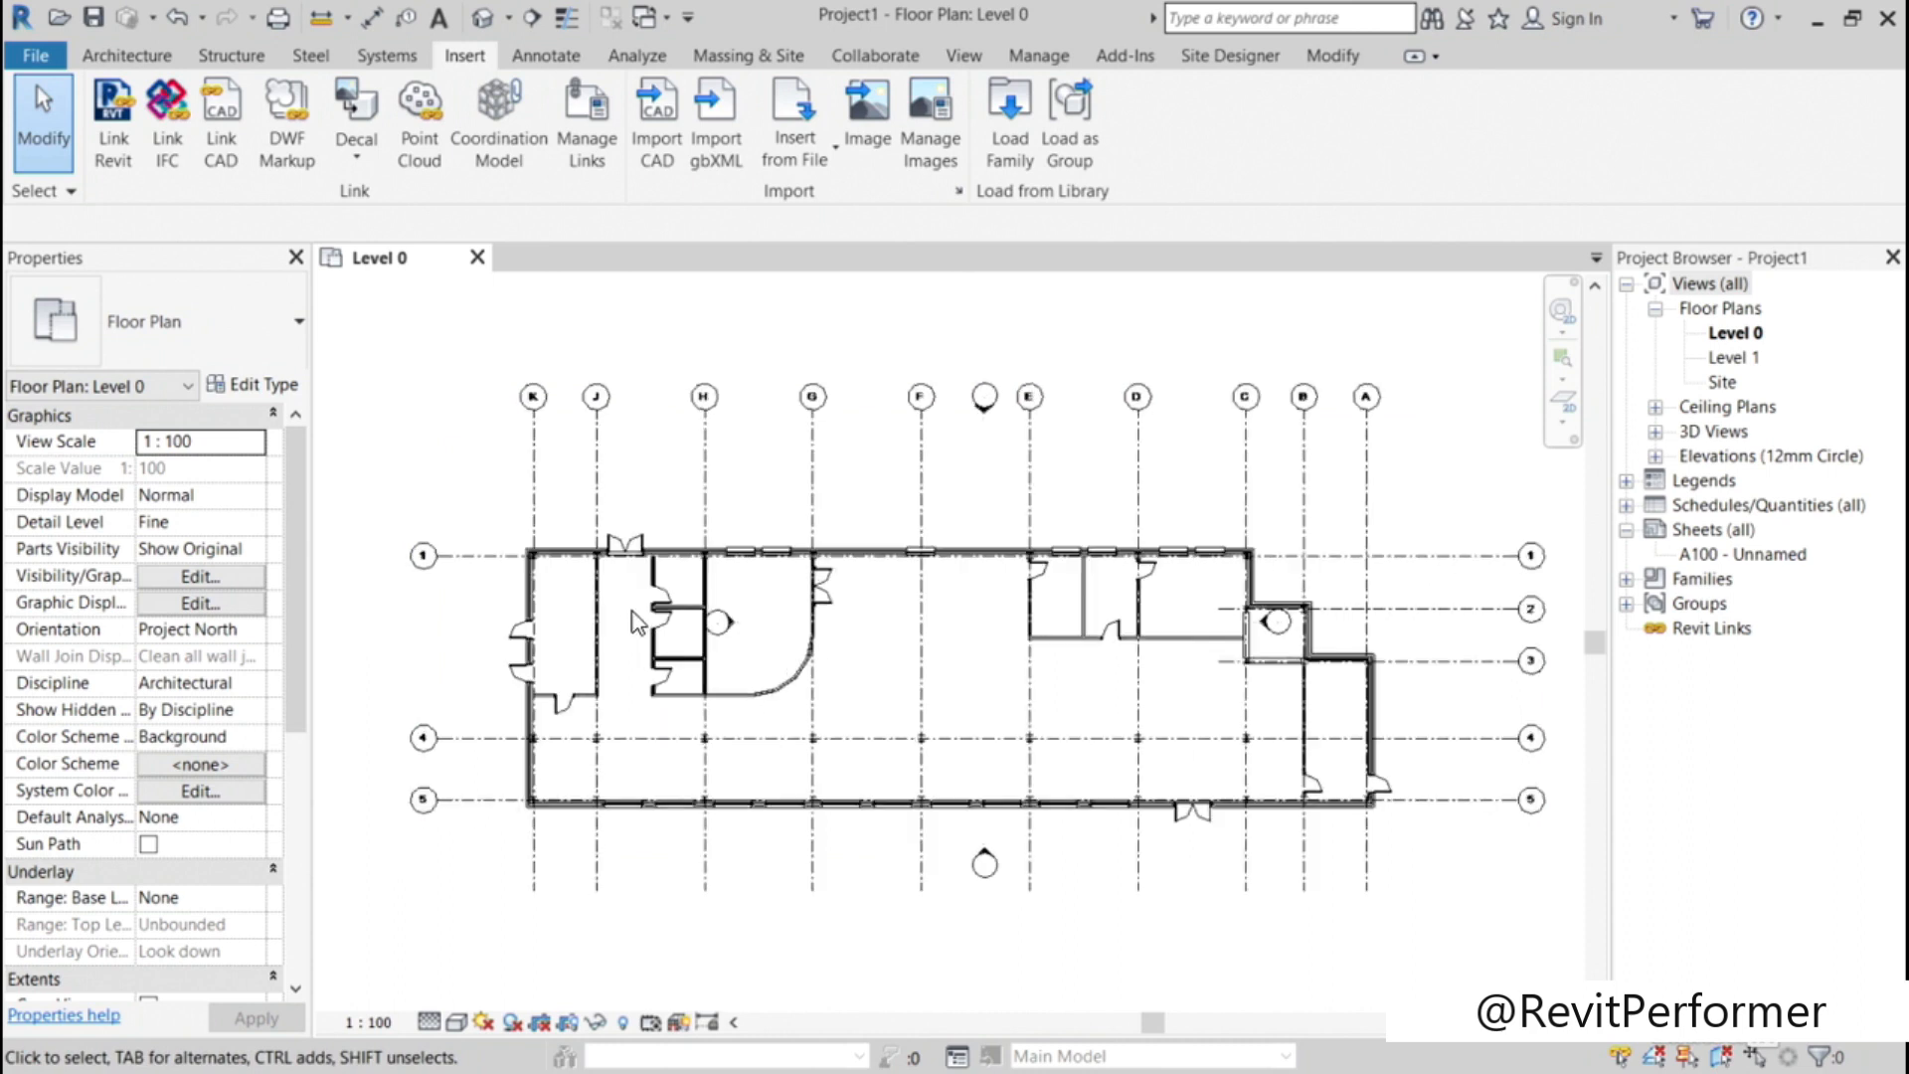
pyautogui.scroll(1, 629, 625)
pyautogui.moveTo(618, 646); pyautogui.dragTo(876, 623, button='middle')
pyautogui.scroll(2, 856, 646)
pyautogui.moveTo(821, 623); pyautogui.dragTo(784, 627, button='middle')
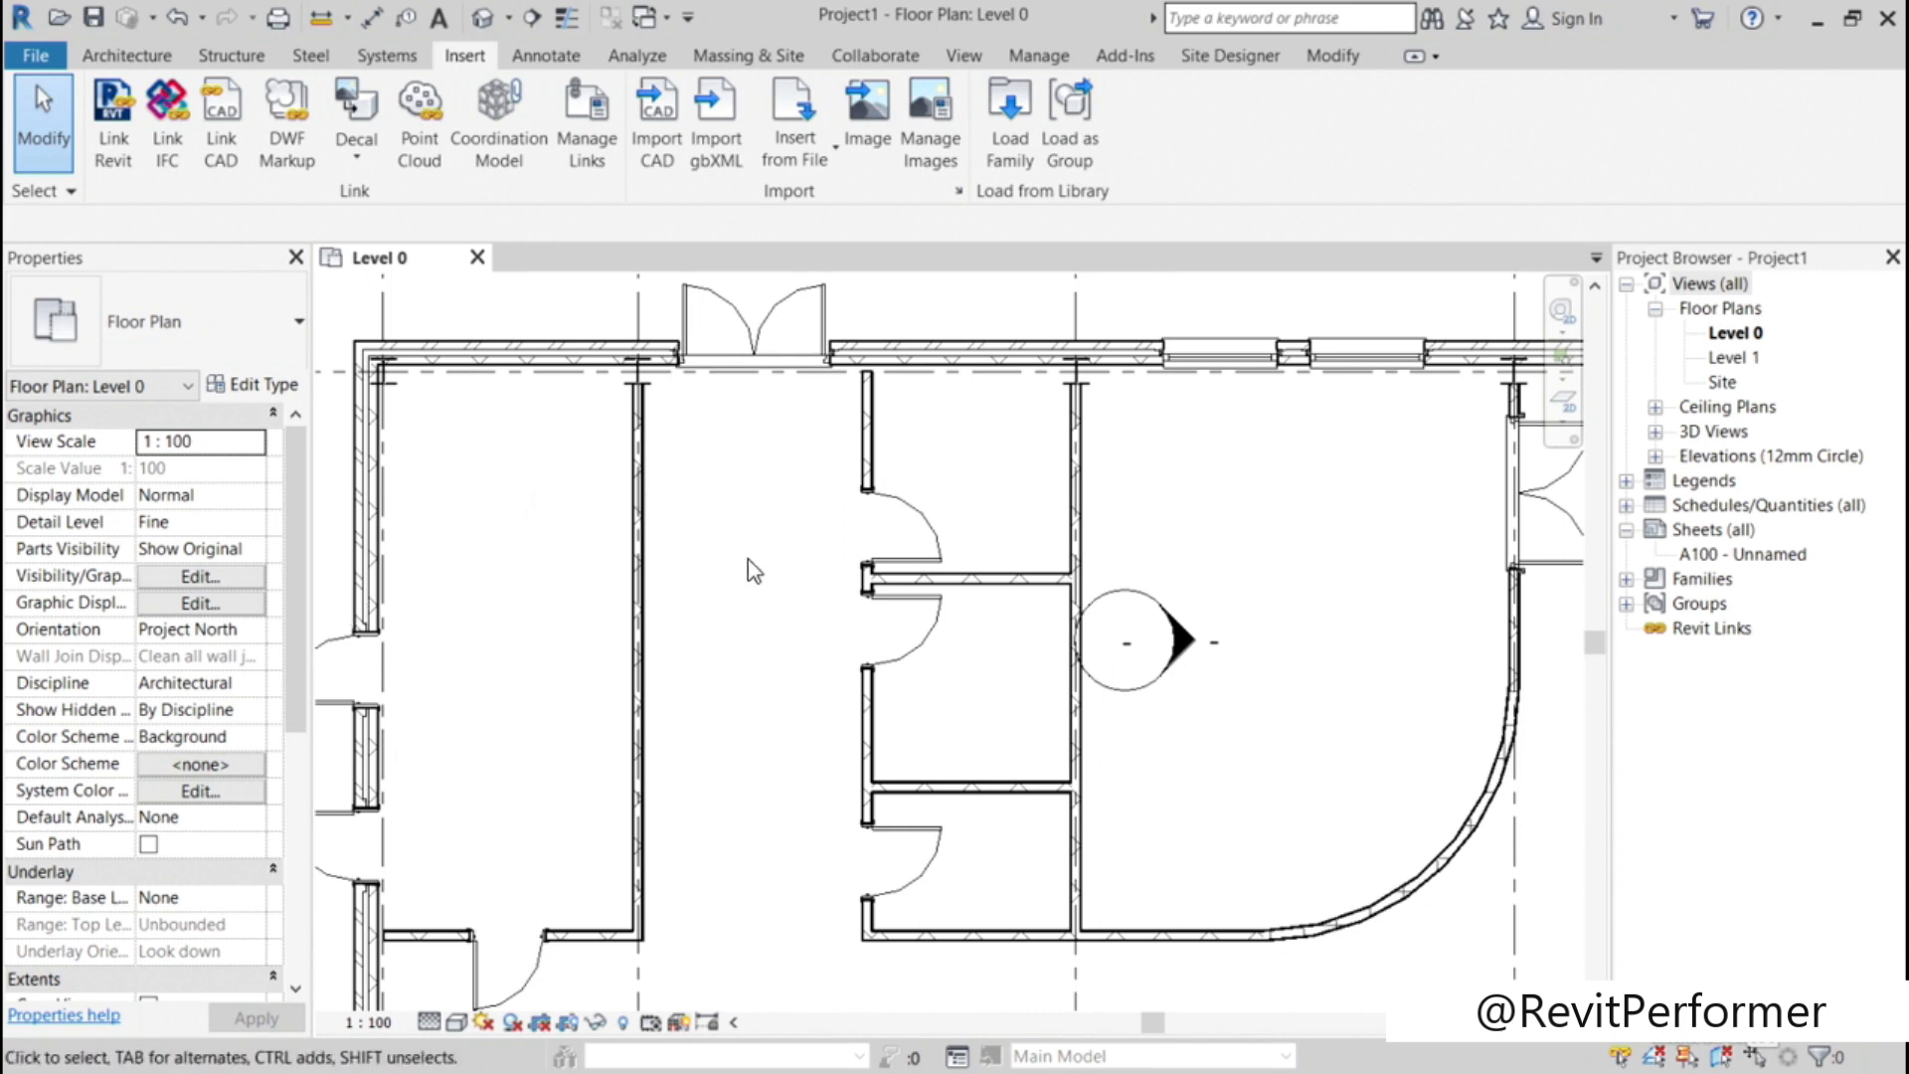
pyautogui.click(468, 328)
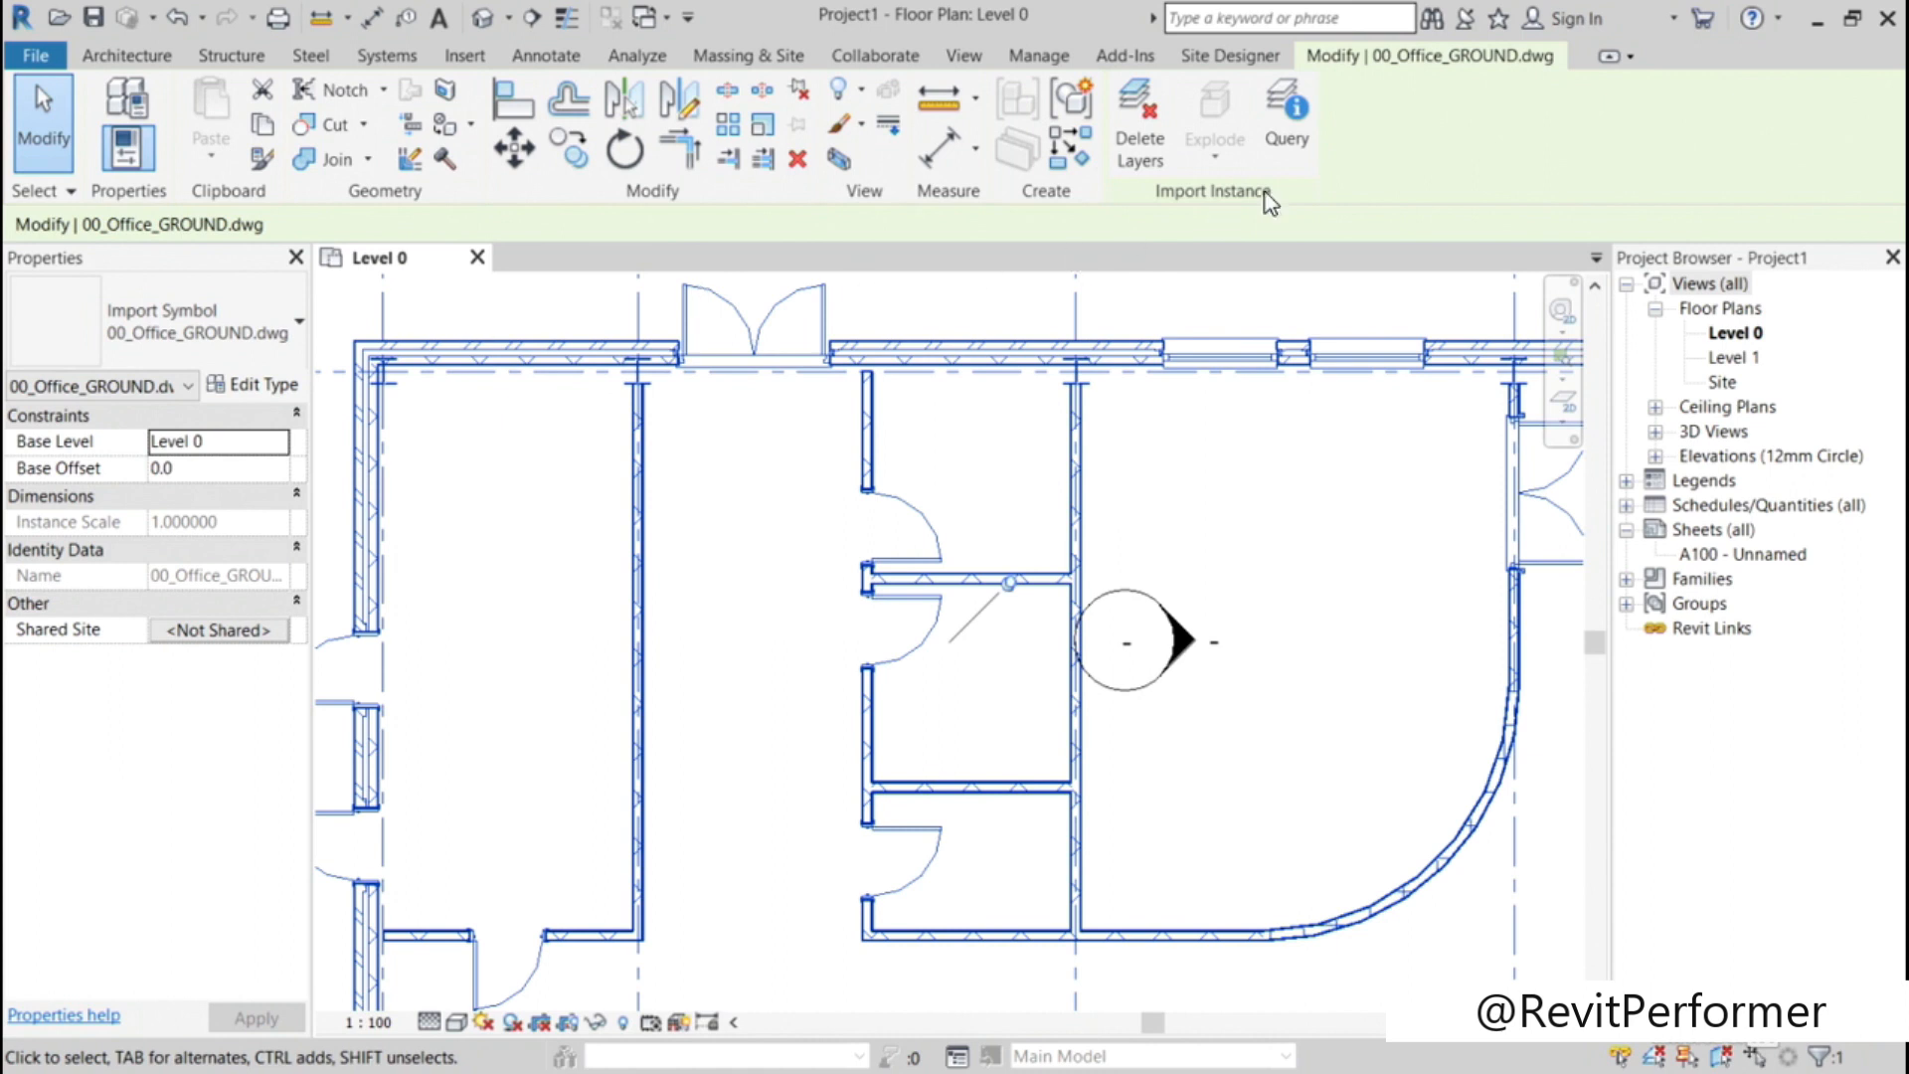
pyautogui.click(1283, 144)
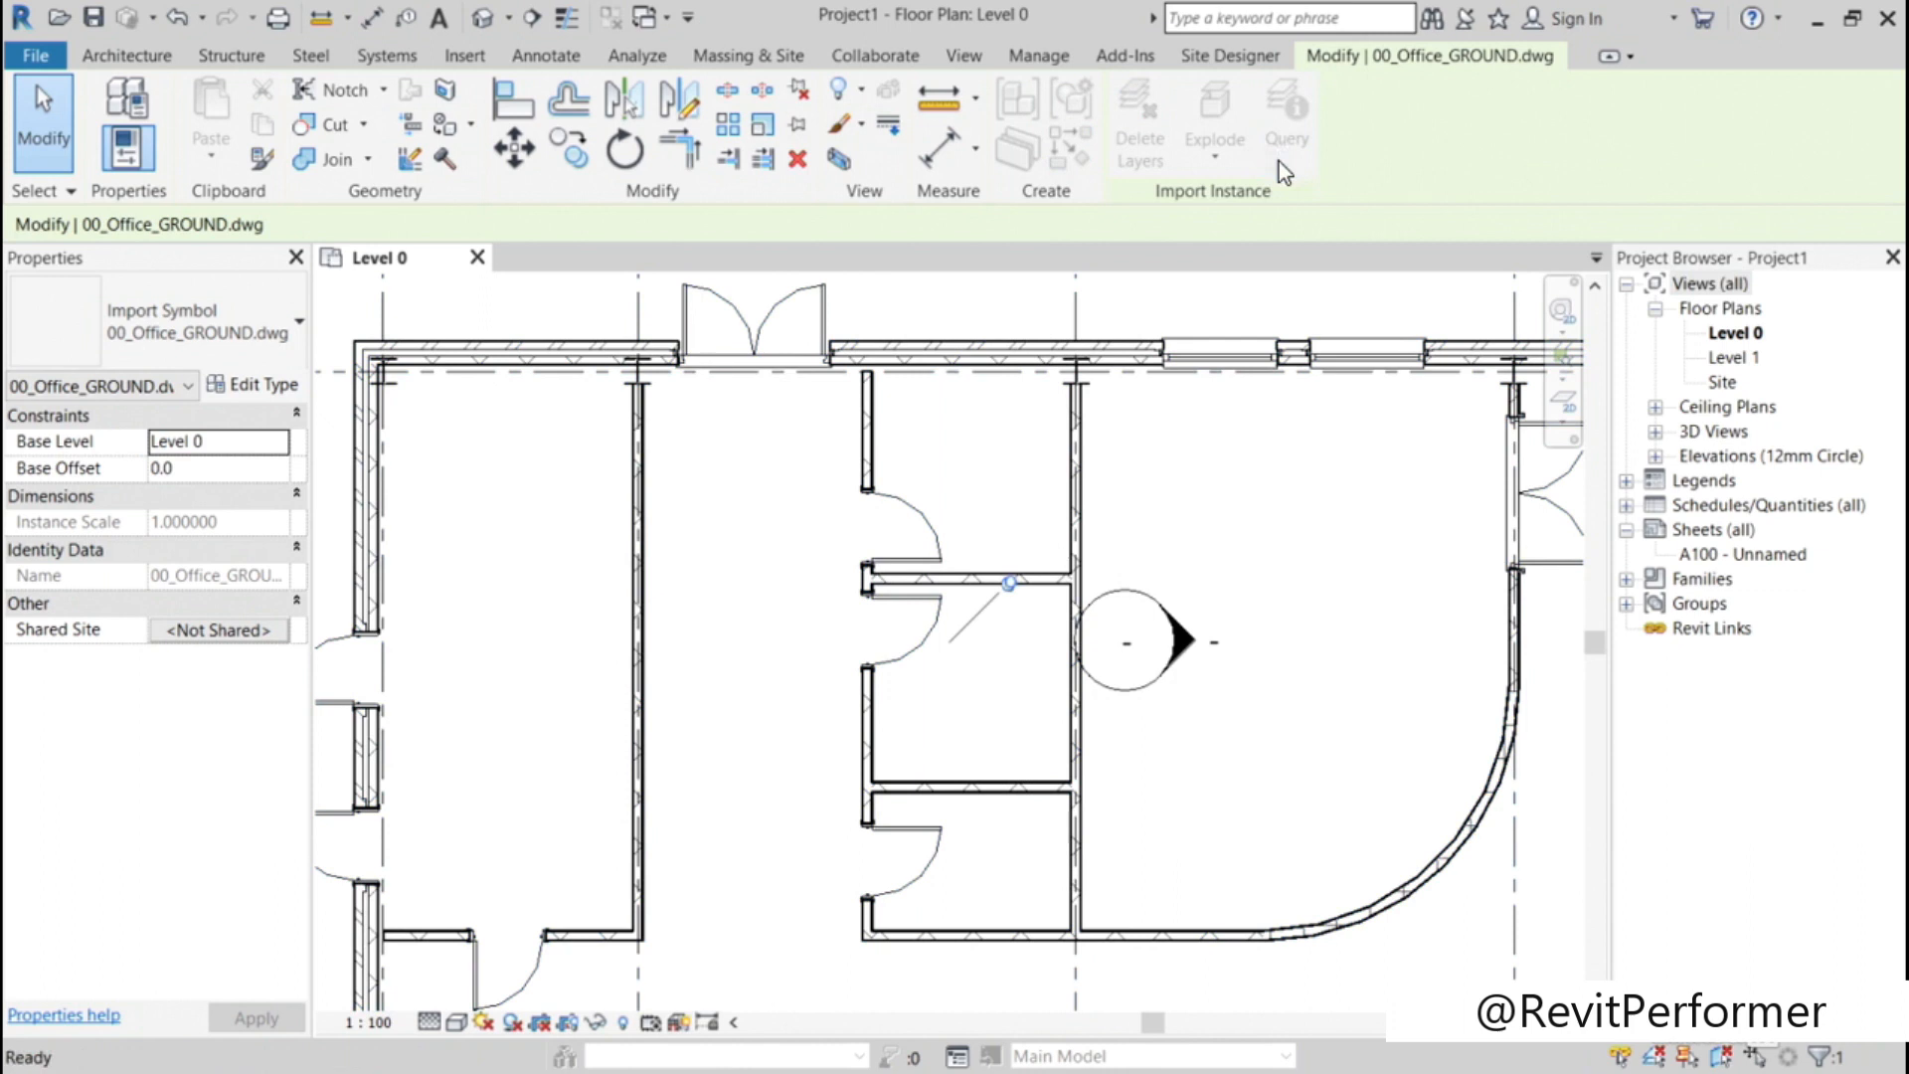
pyautogui.click(1091, 516)
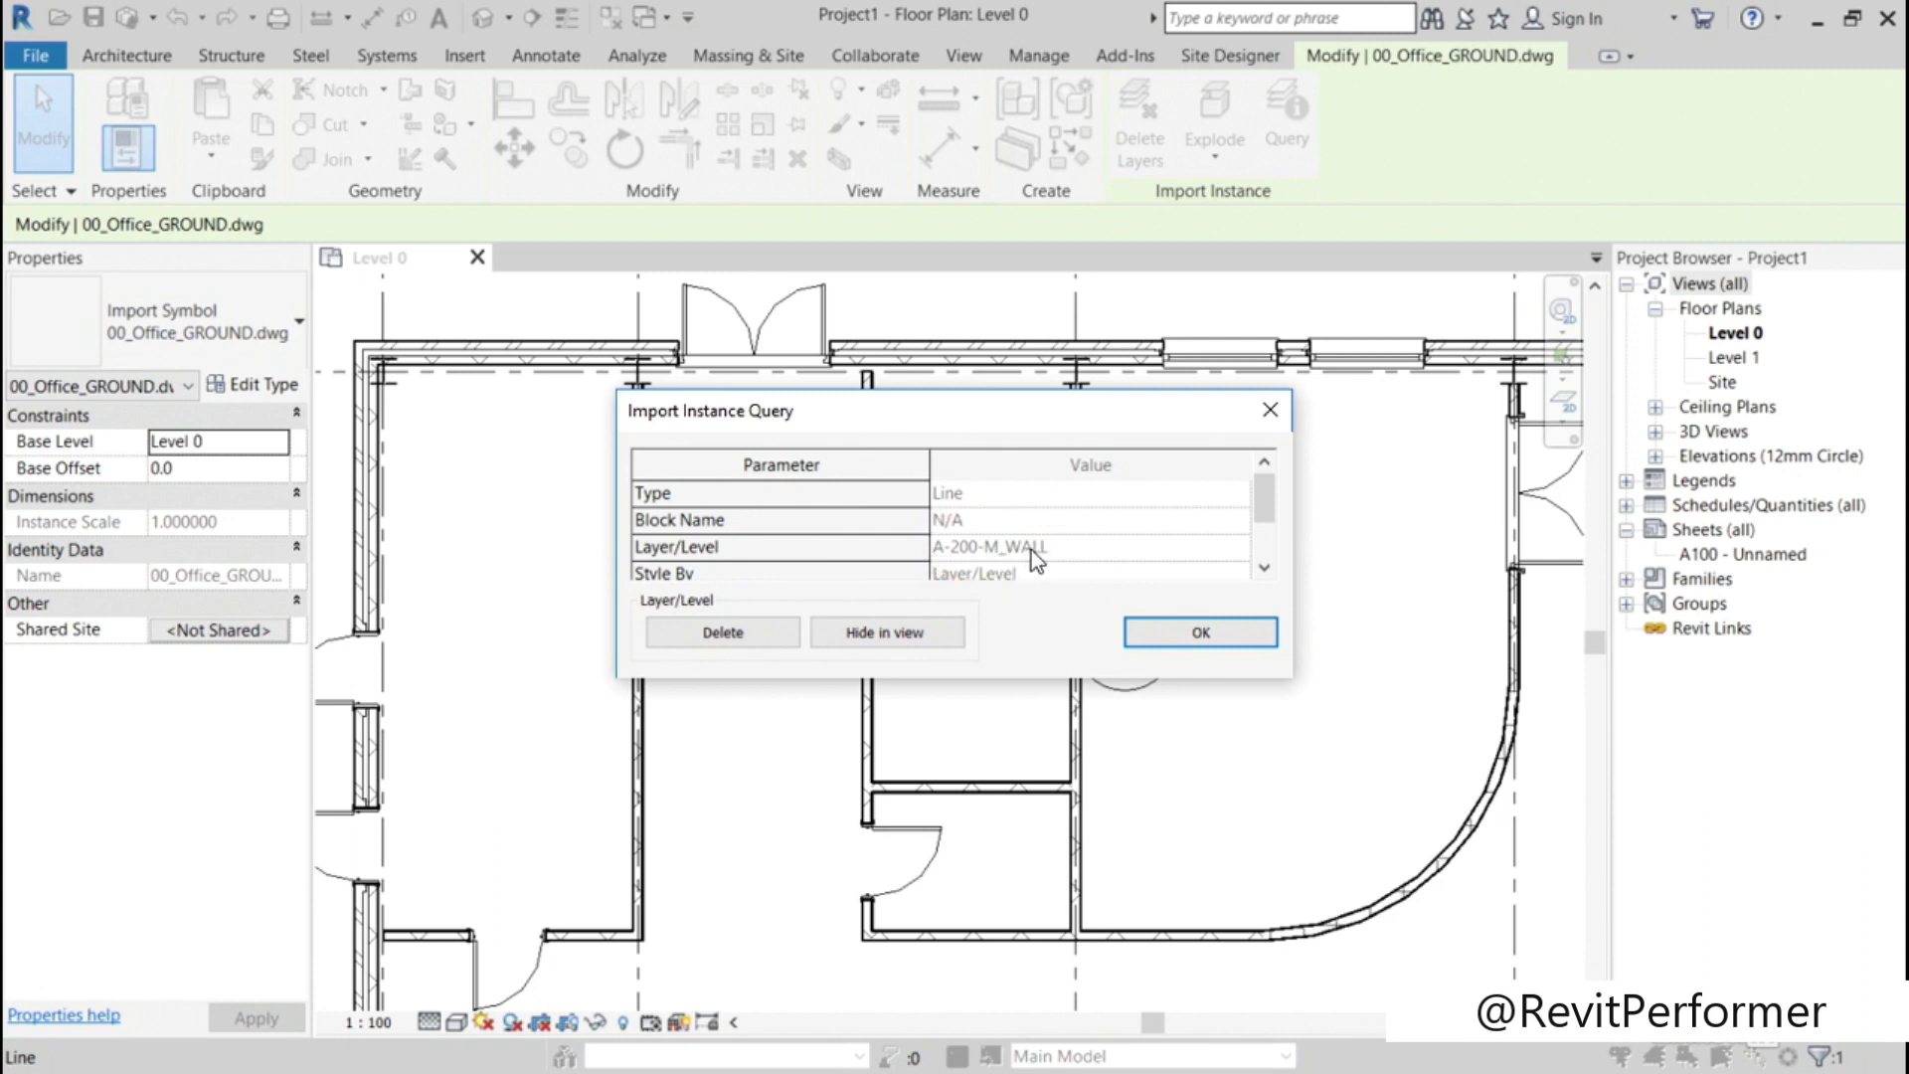
pyautogui.click(1167, 631)
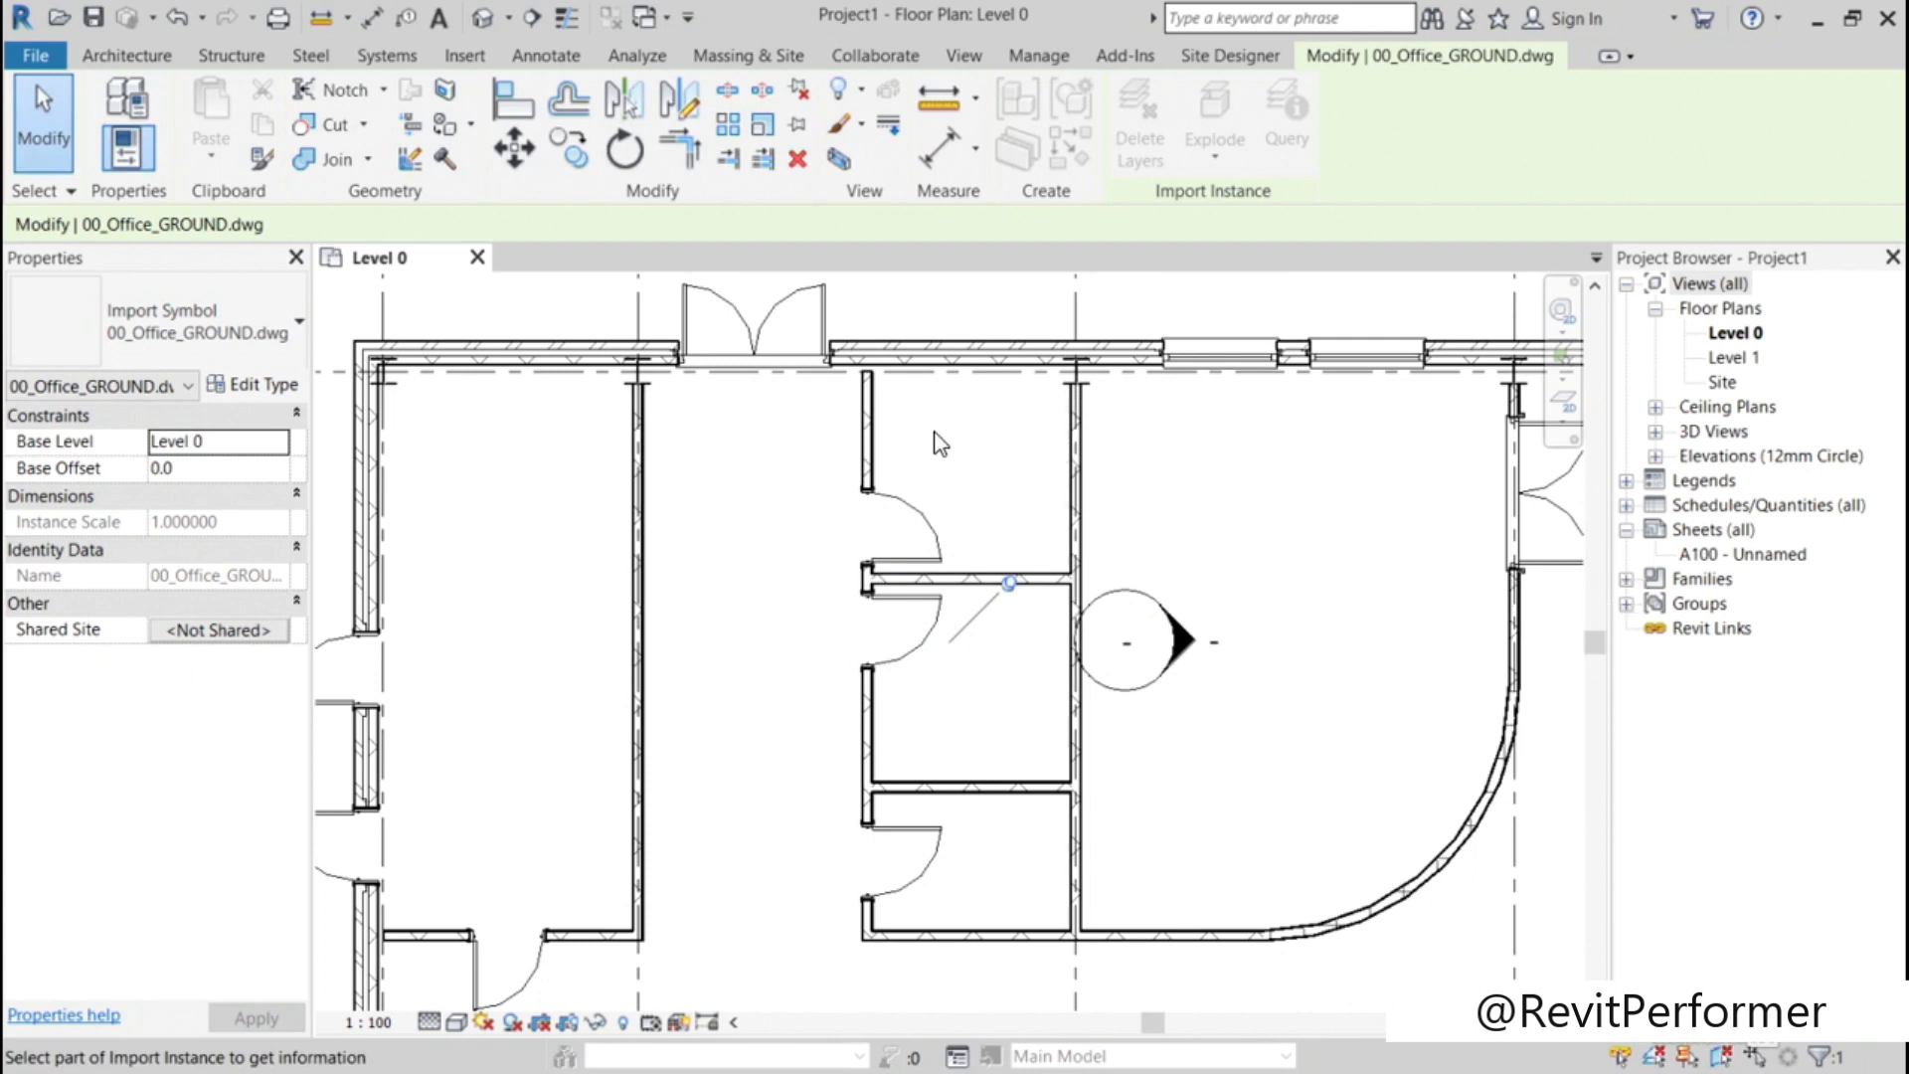
# Step: Override the line color of layer A-200-M_WALL with red in Level 0's imported category overrides, widening the Visibility column
pyautogui.press('v')
pyautogui.press('g')
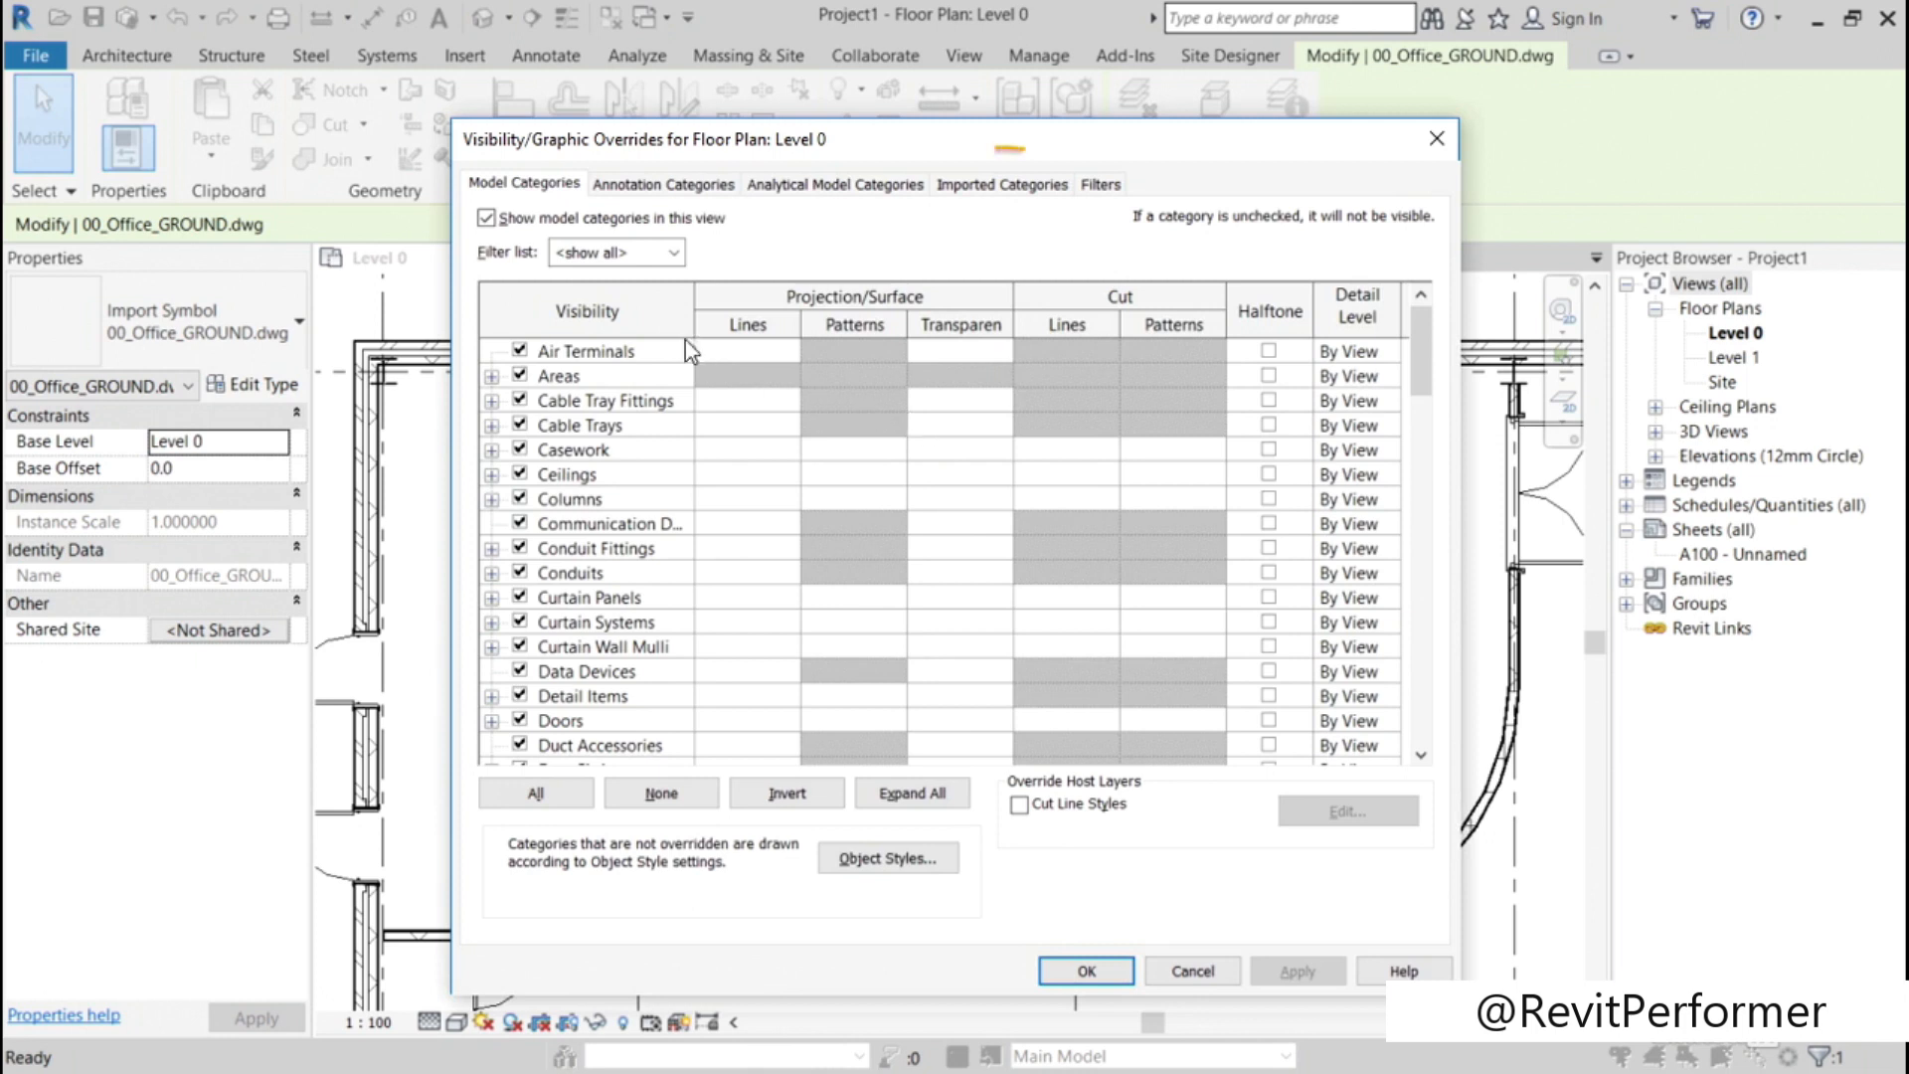
pyautogui.click(1003, 184)
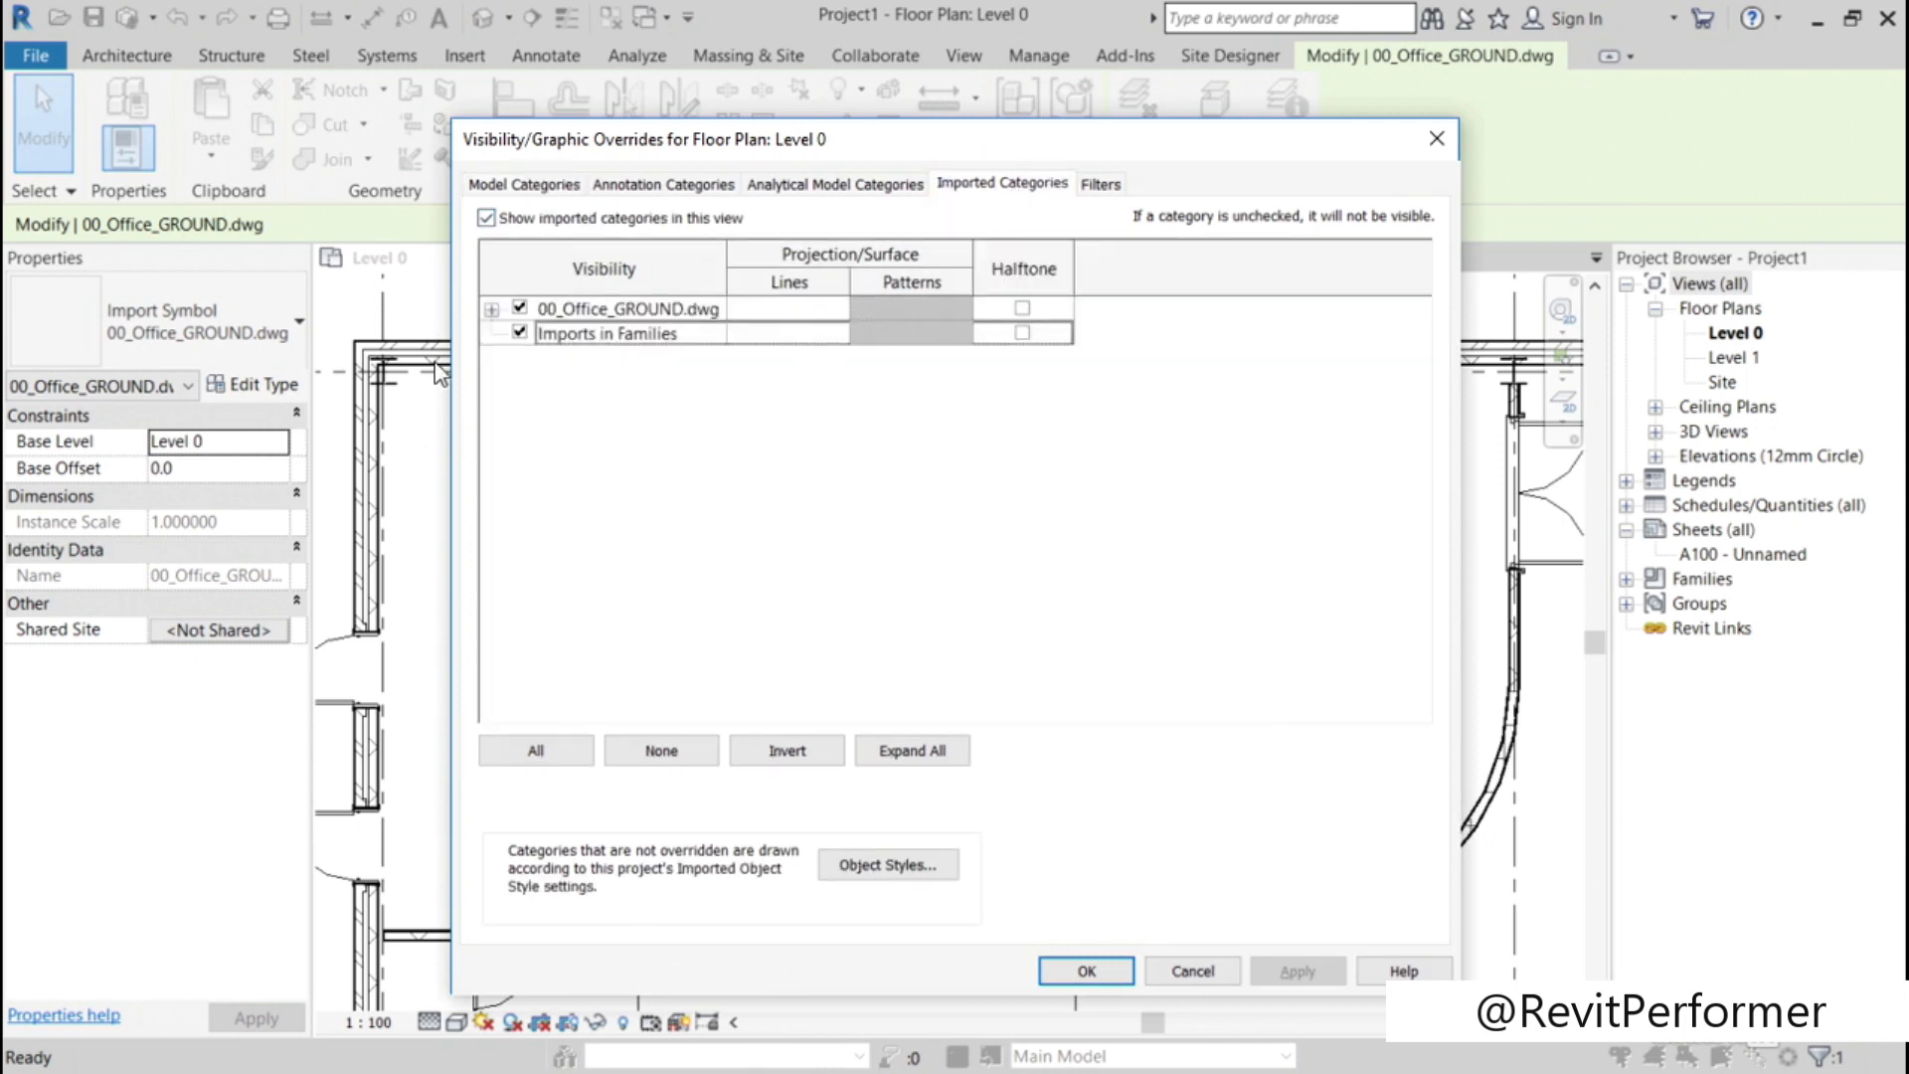
pyautogui.click(491, 309)
pyautogui.moveTo(726, 281); pyautogui.dragTo(838, 281)
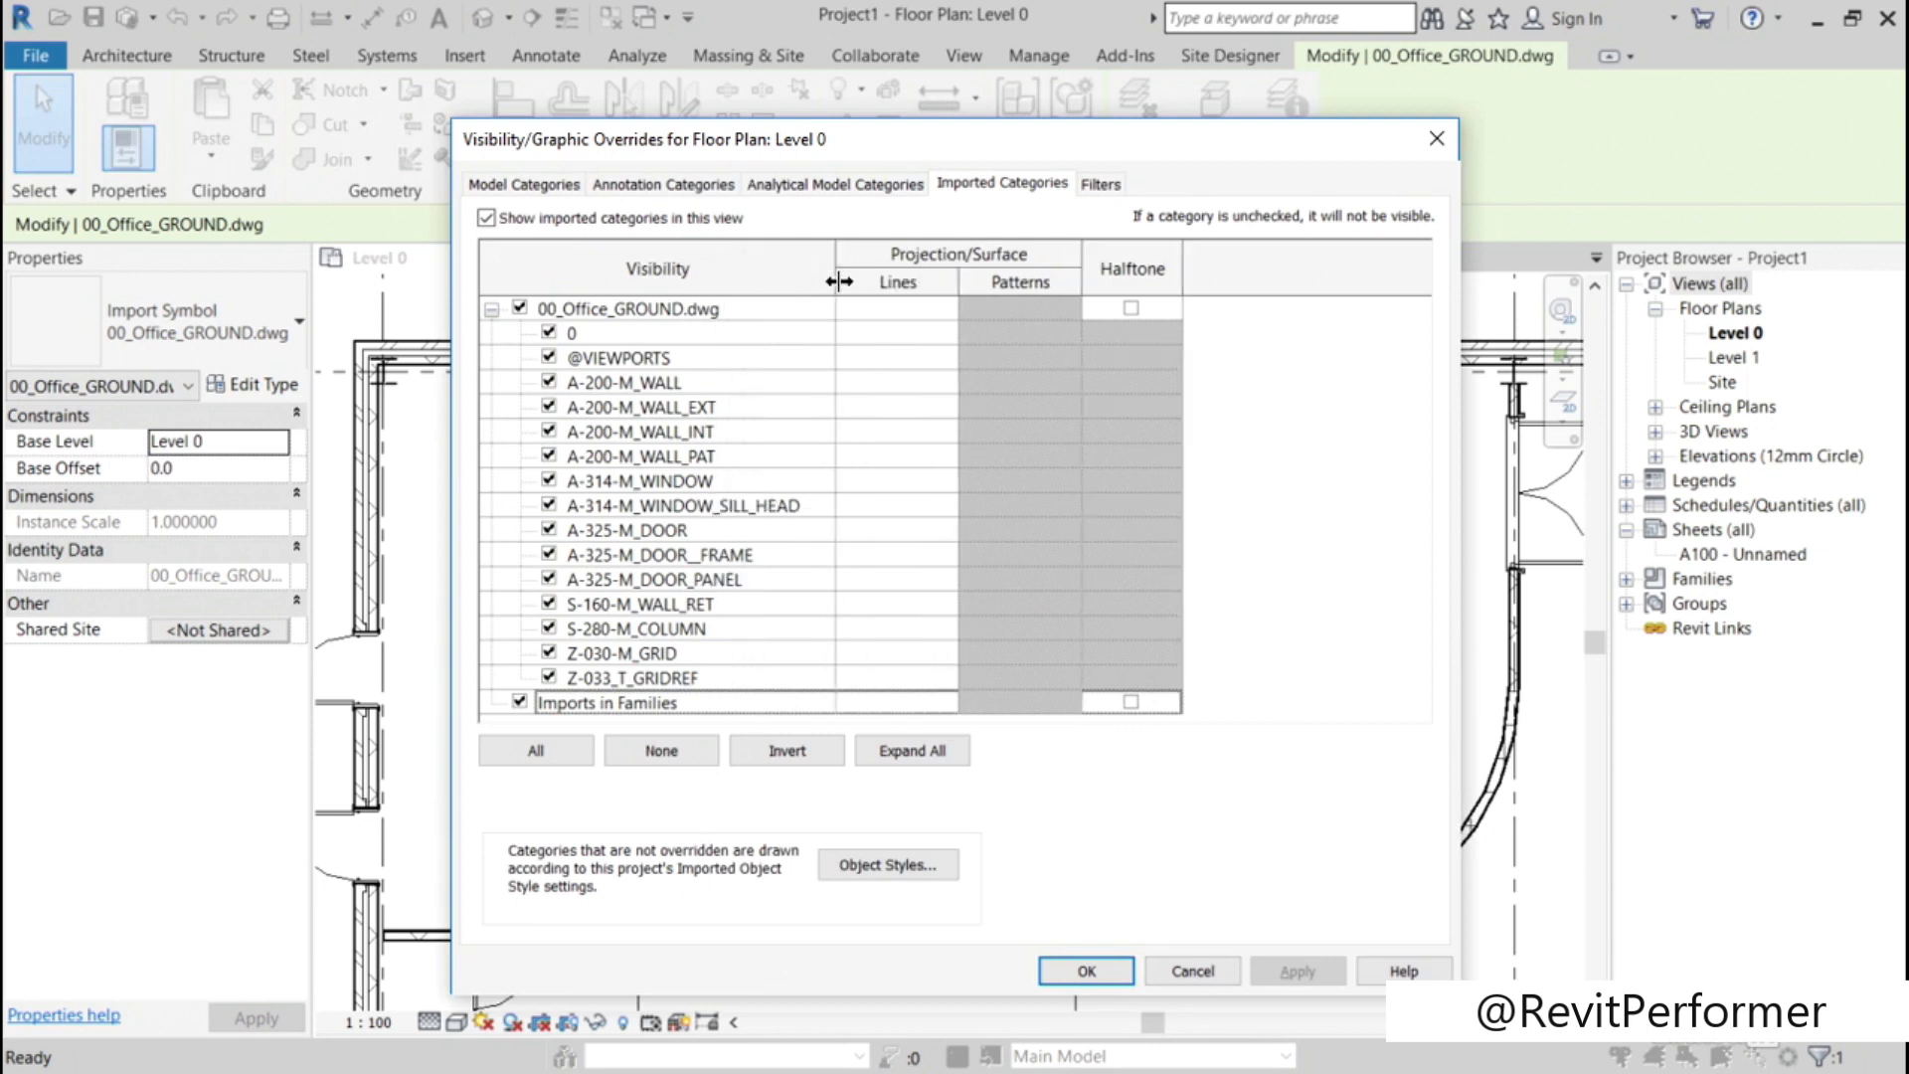
pyautogui.click(686, 386)
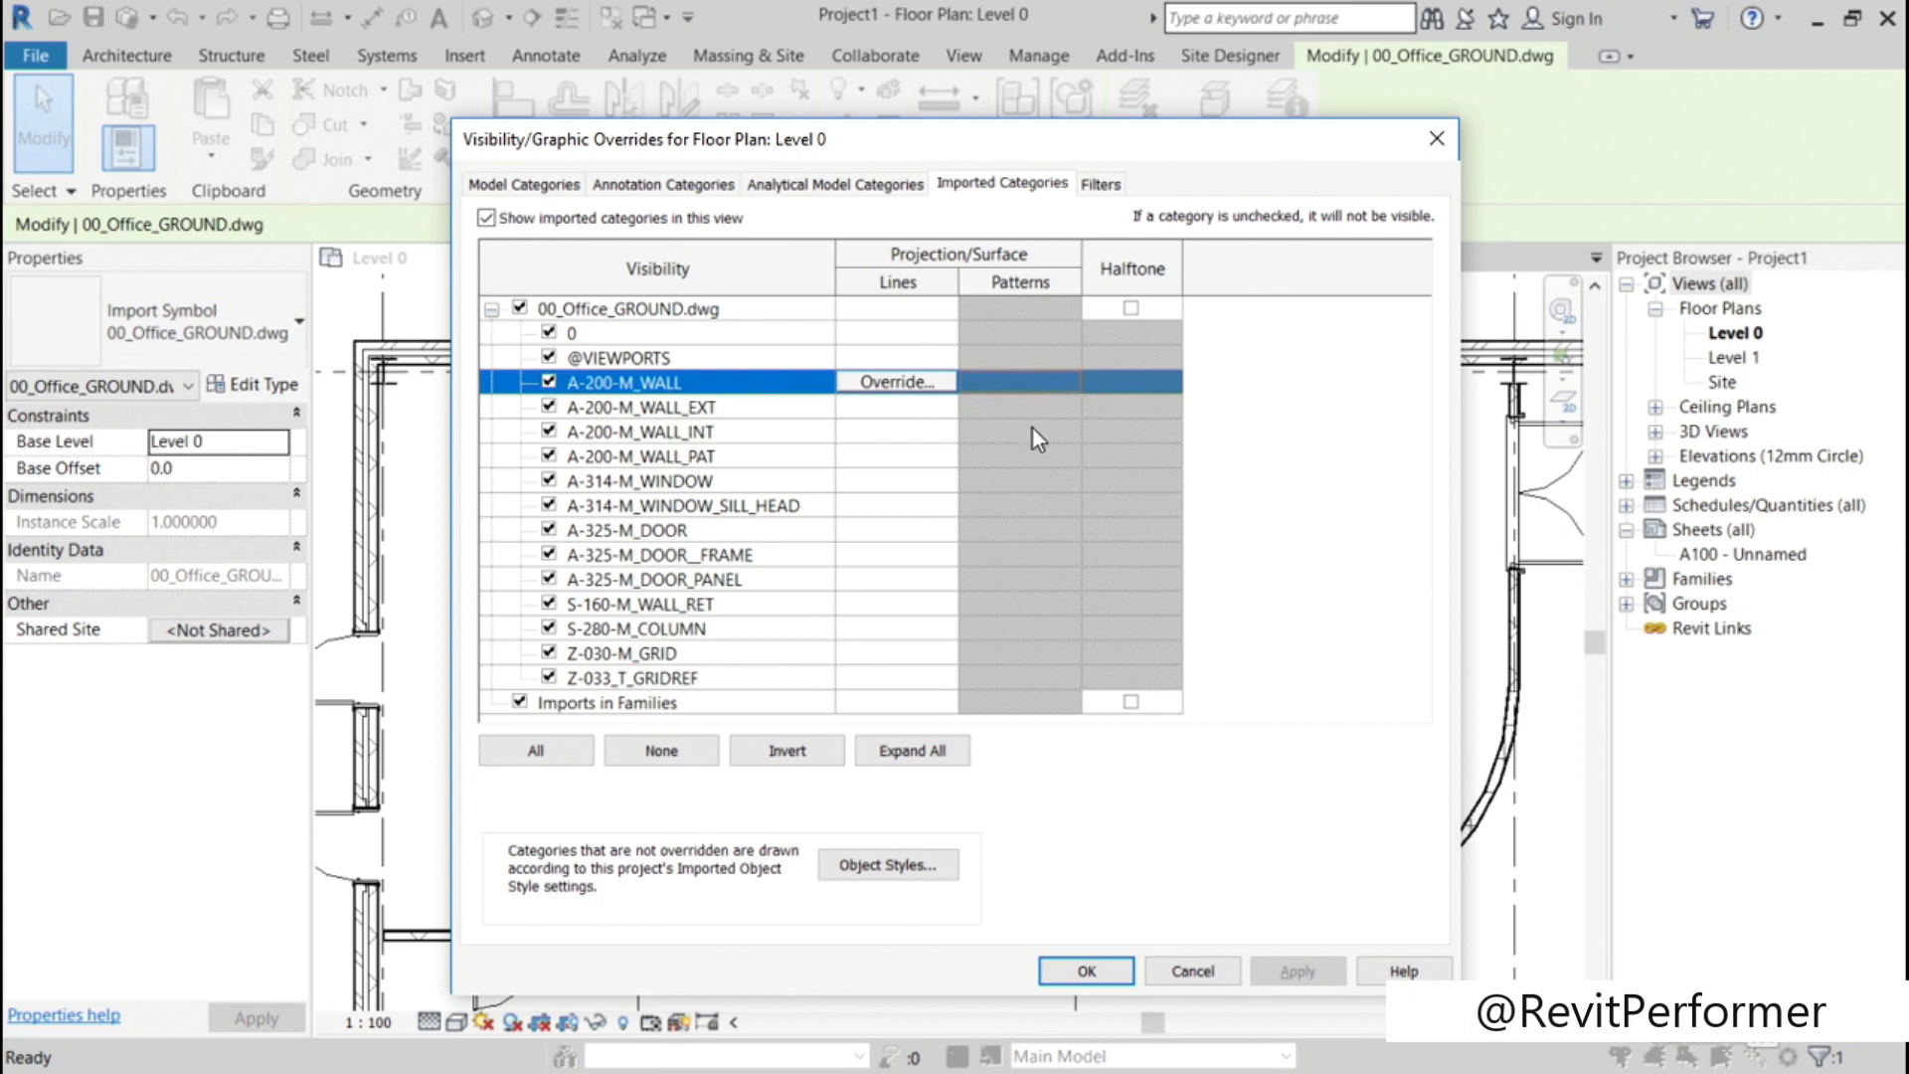
pyautogui.click(897, 385)
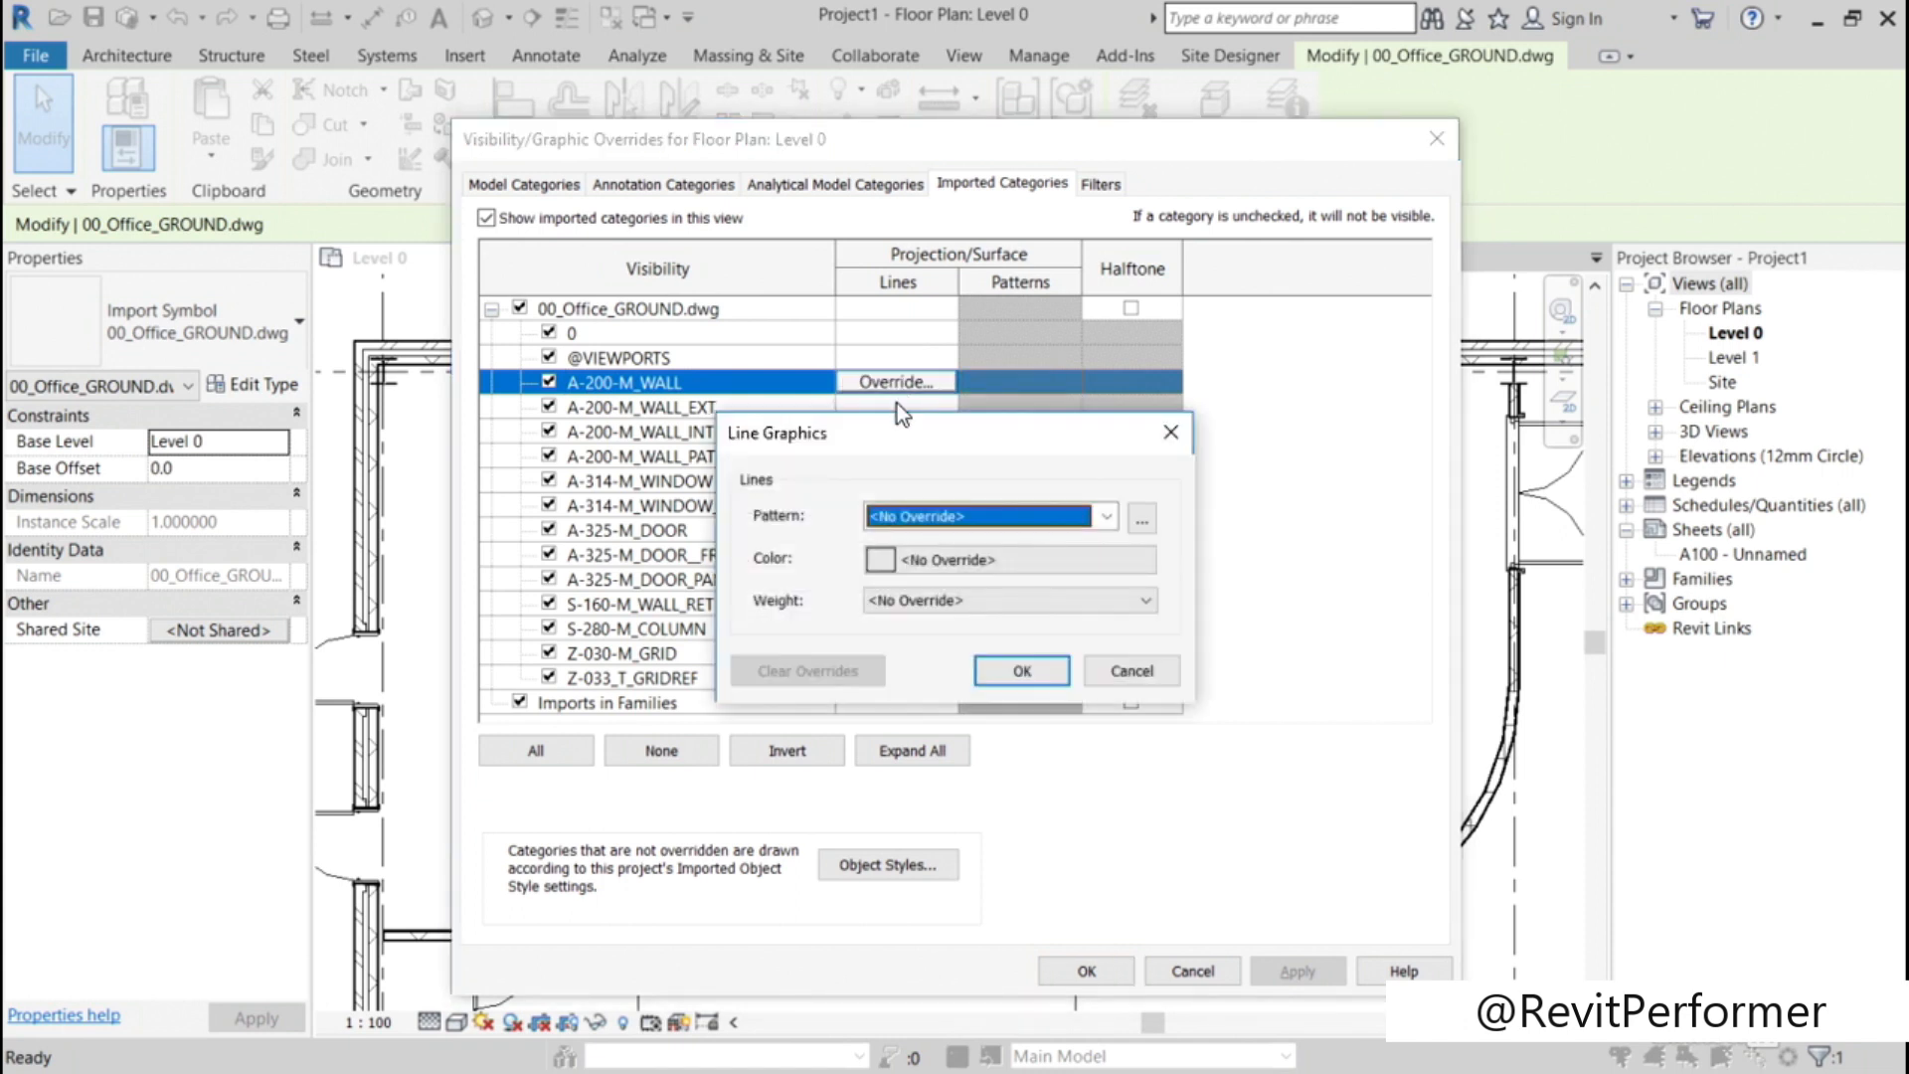
pyautogui.click(995, 560)
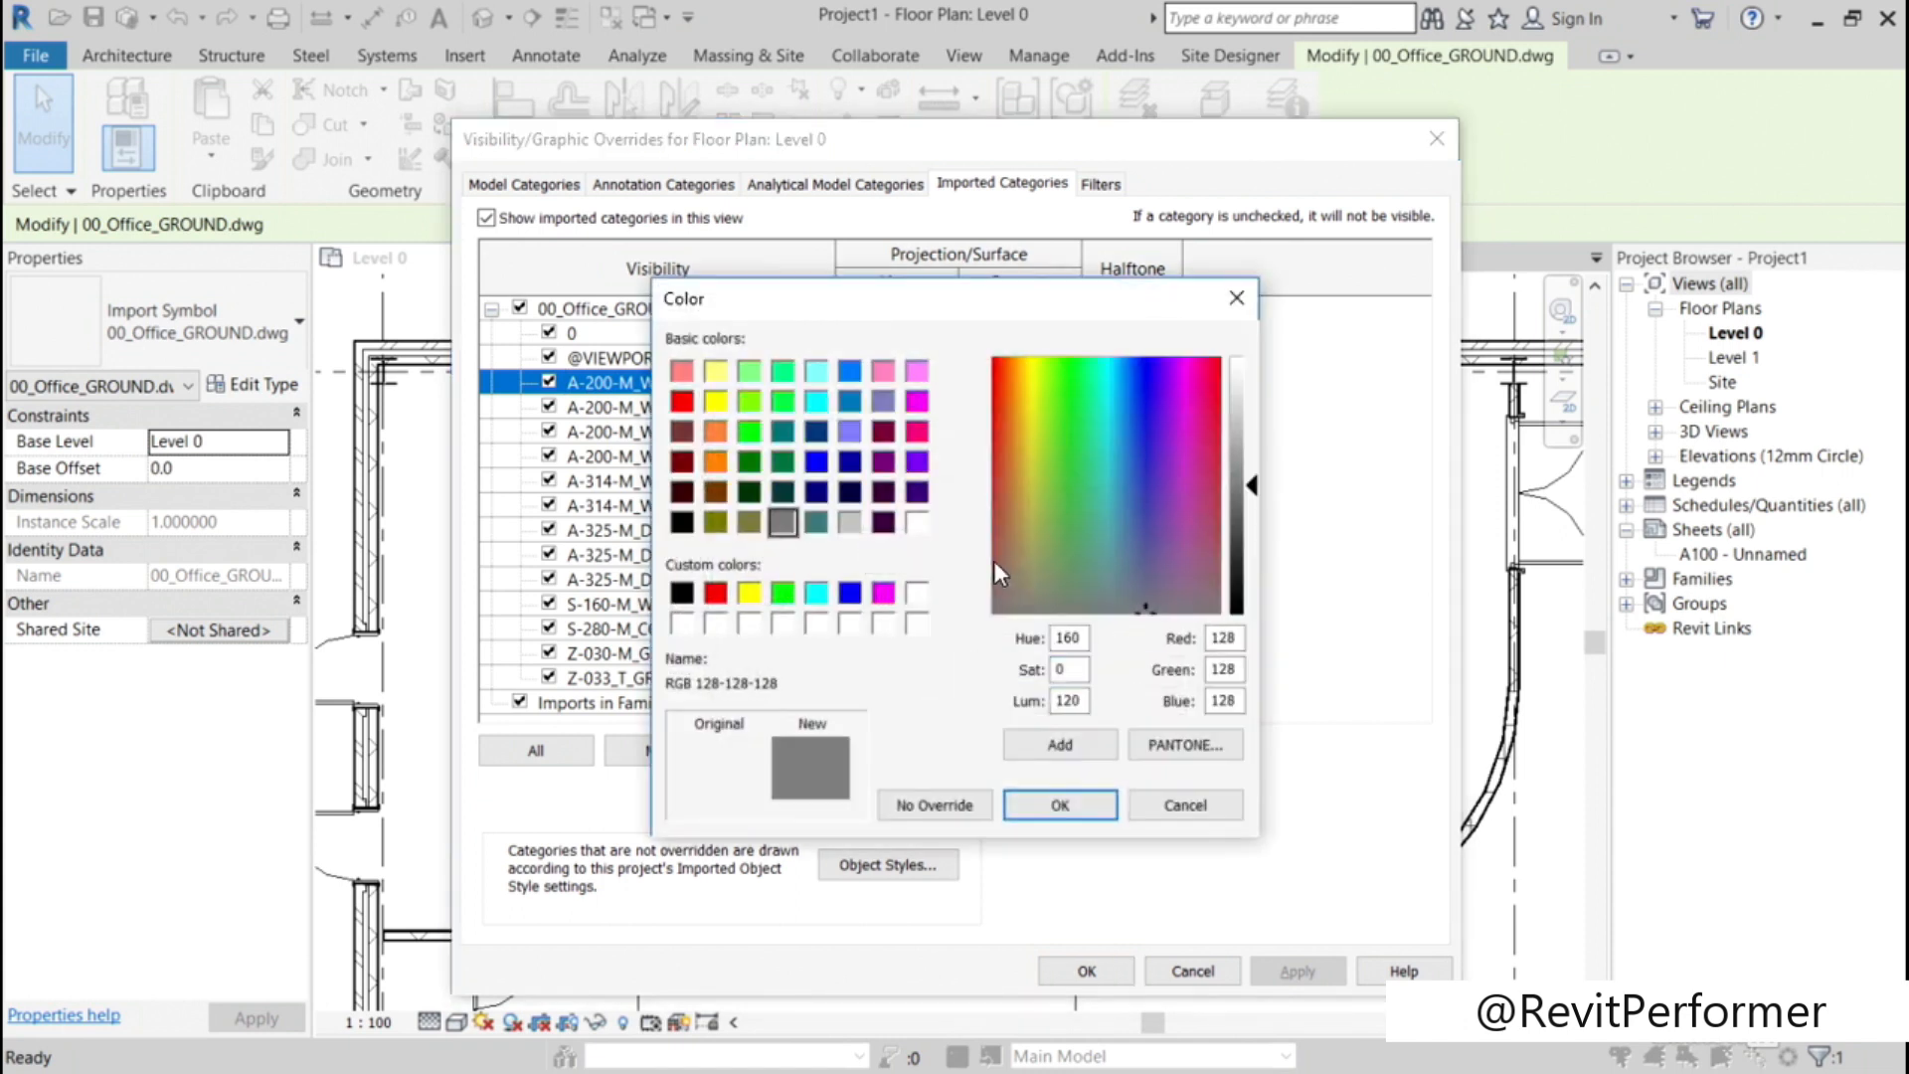
pyautogui.click(714, 594)
pyautogui.click(1035, 808)
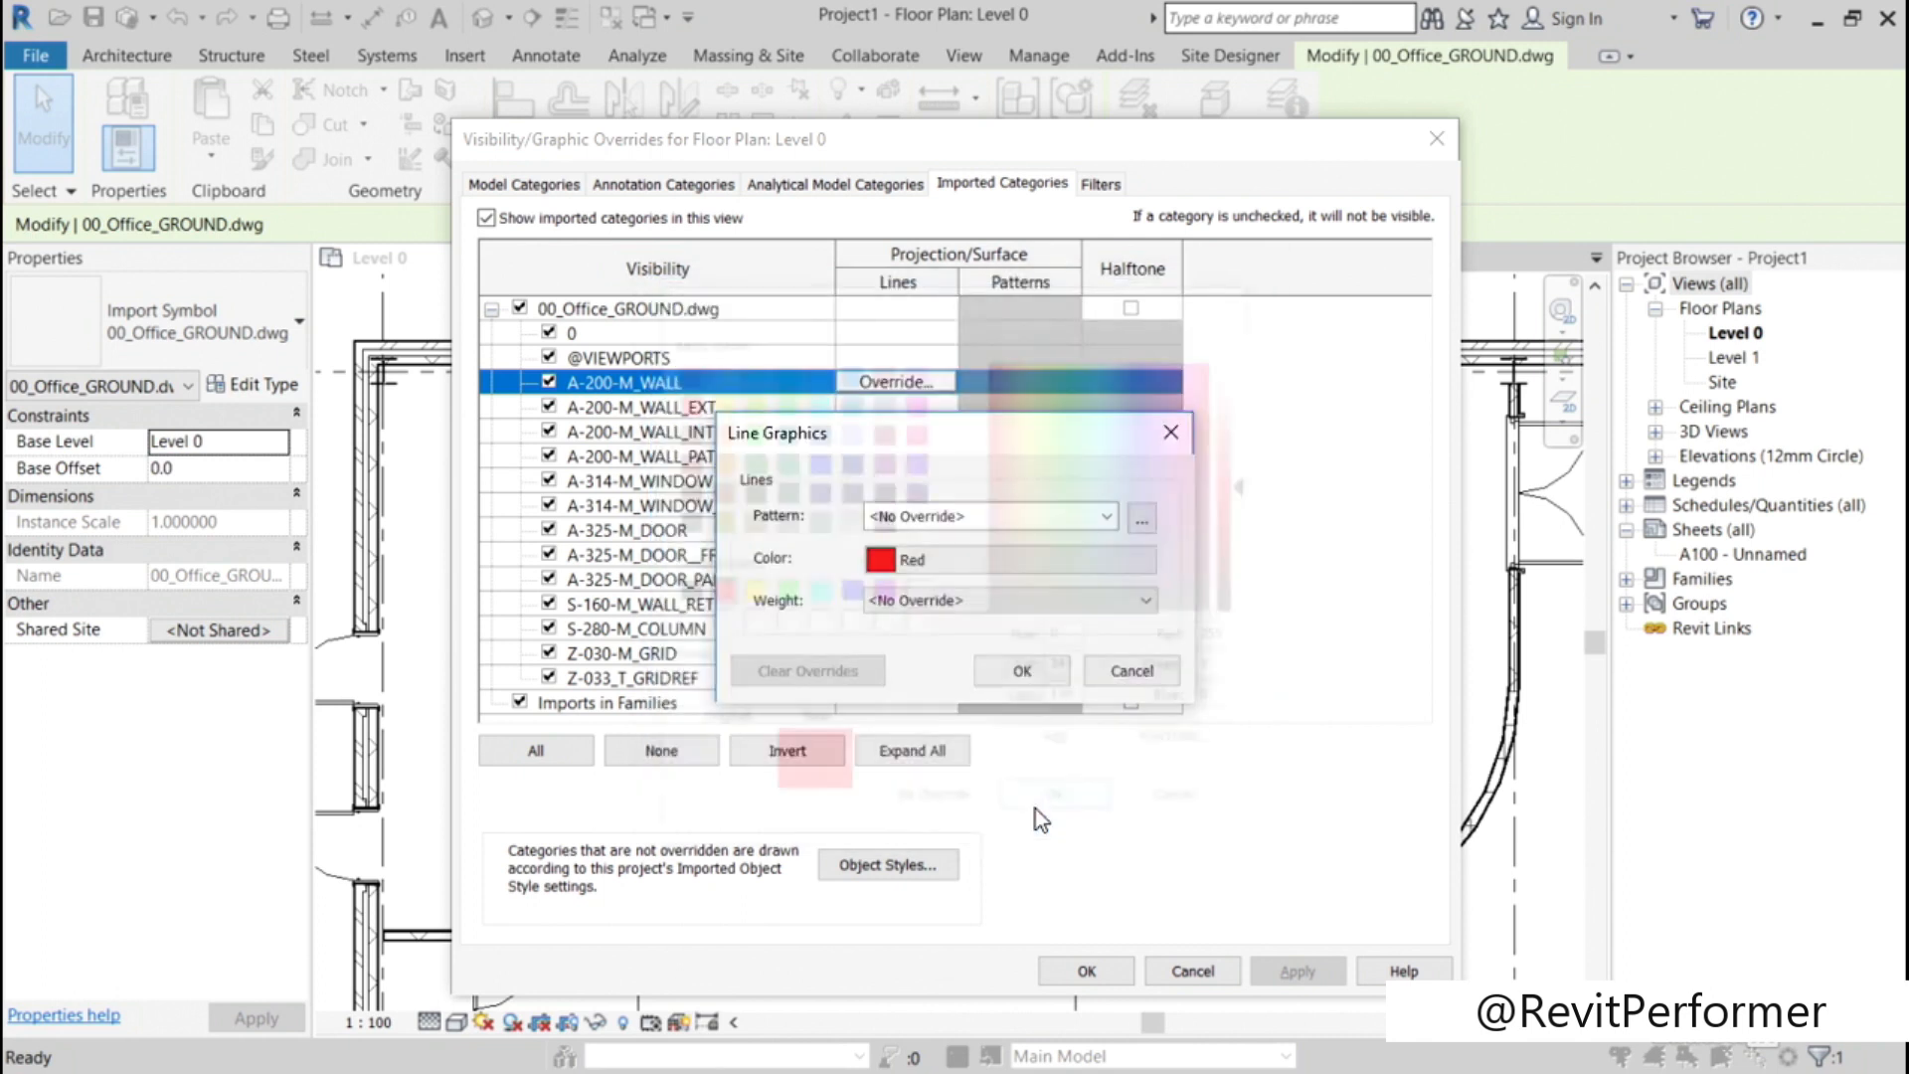
# Step: Set the A-200-M_WALL line override to weight 5 with the Dash pattern, and apply it to the Level 0 view
pyautogui.click(1148, 602)
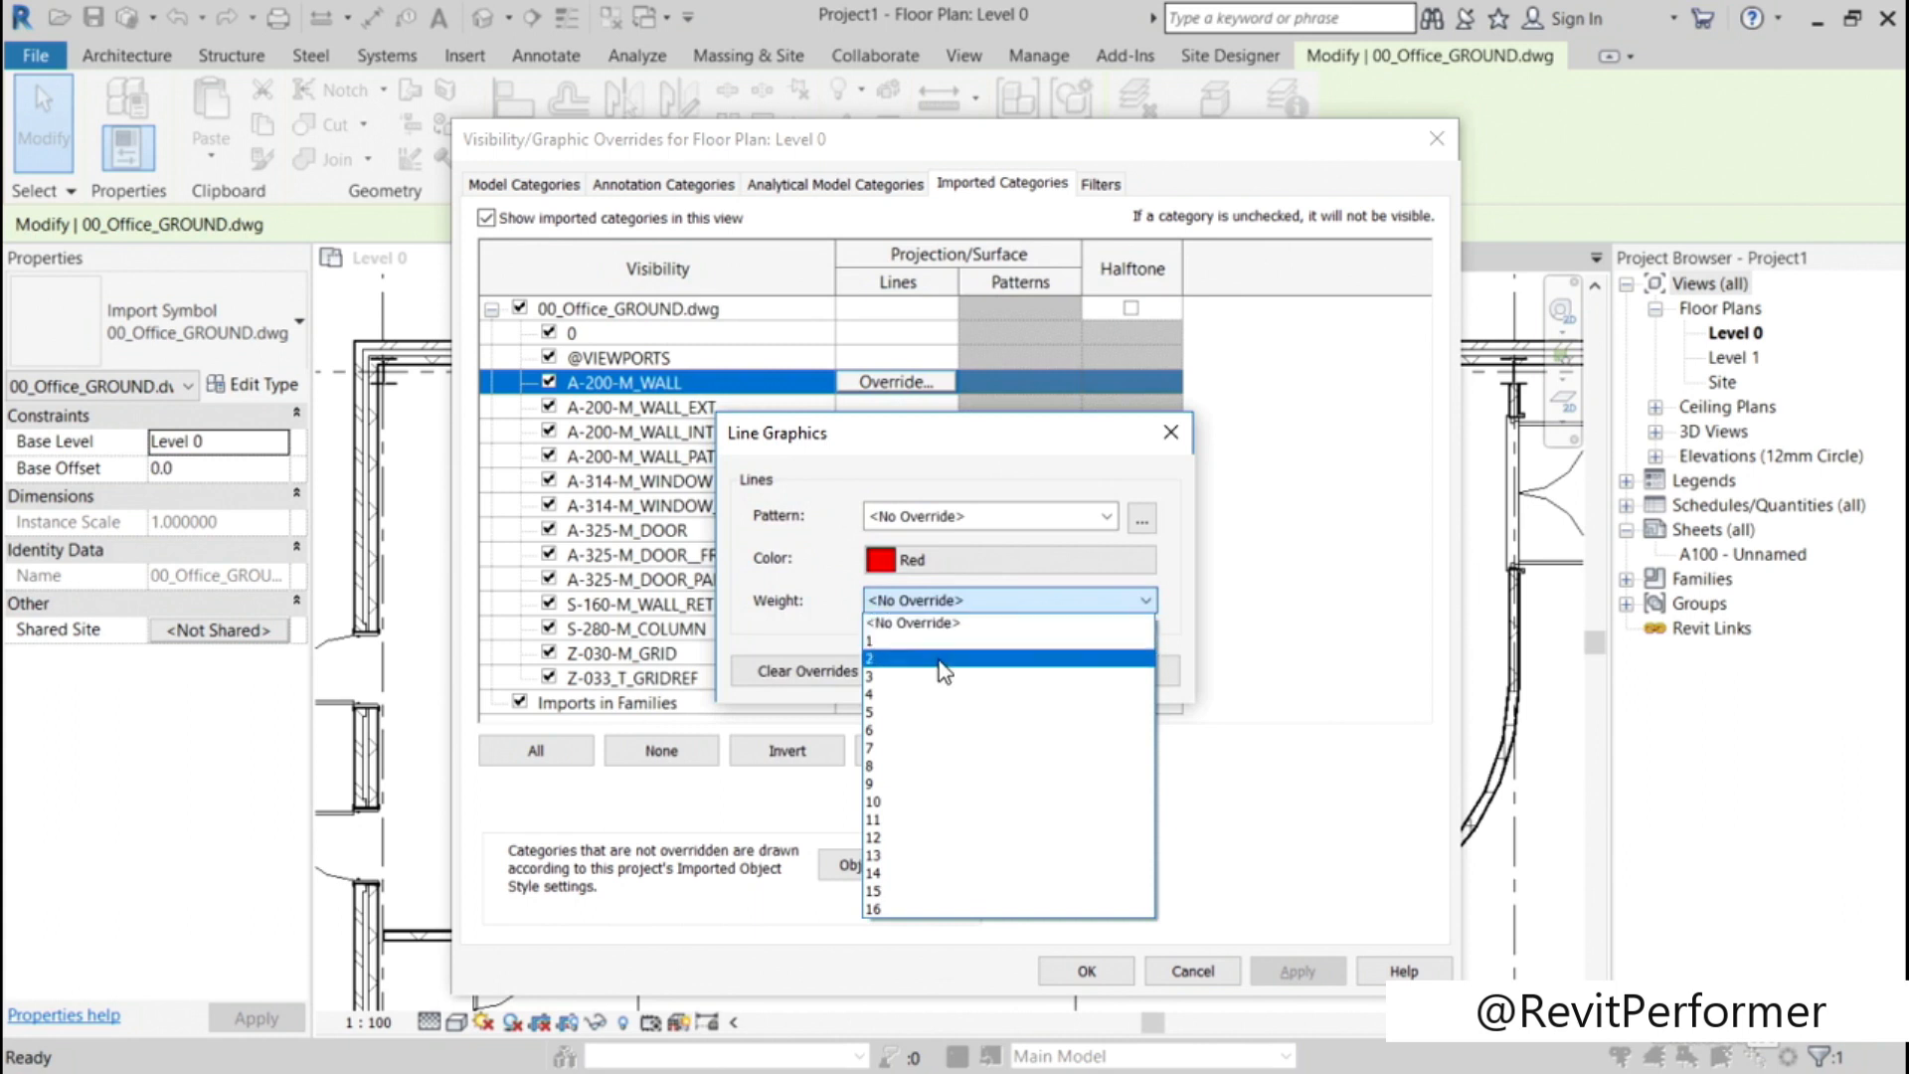
pyautogui.click(911, 712)
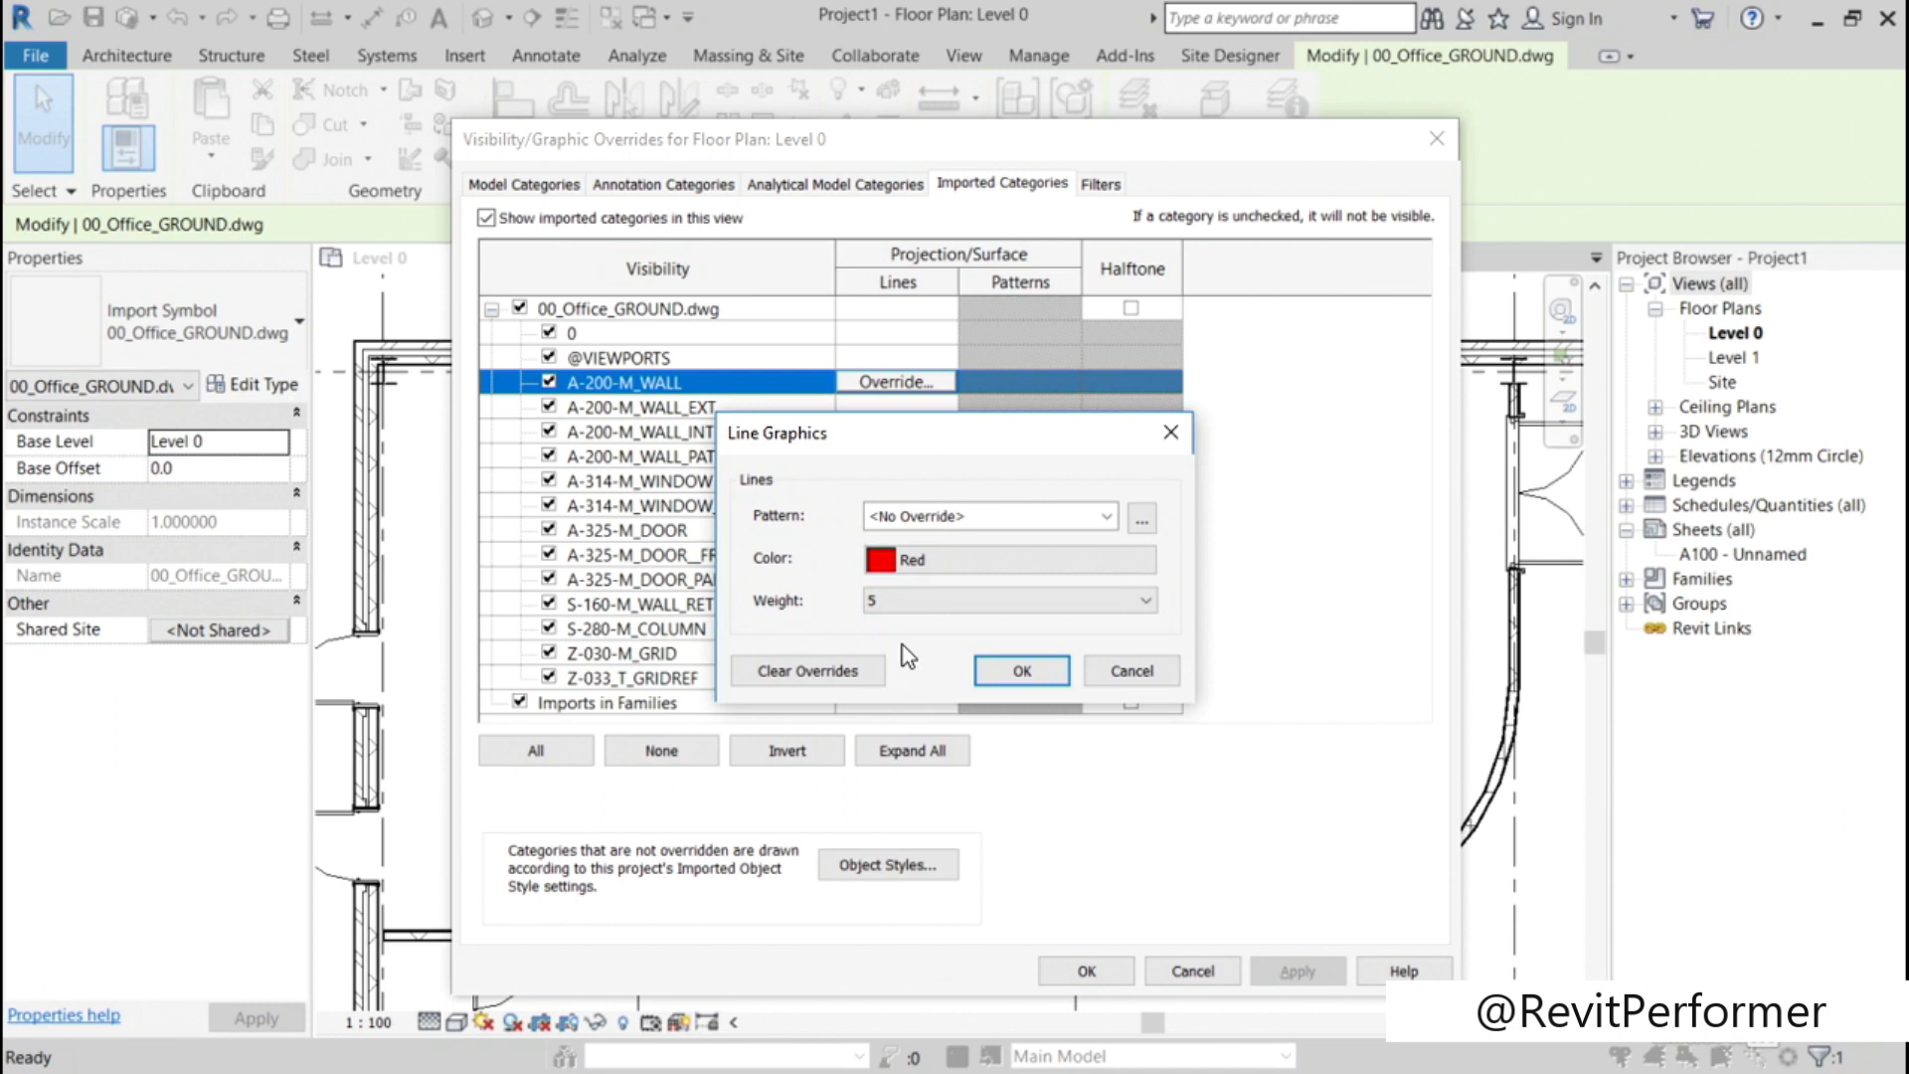
pyautogui.click(1110, 517)
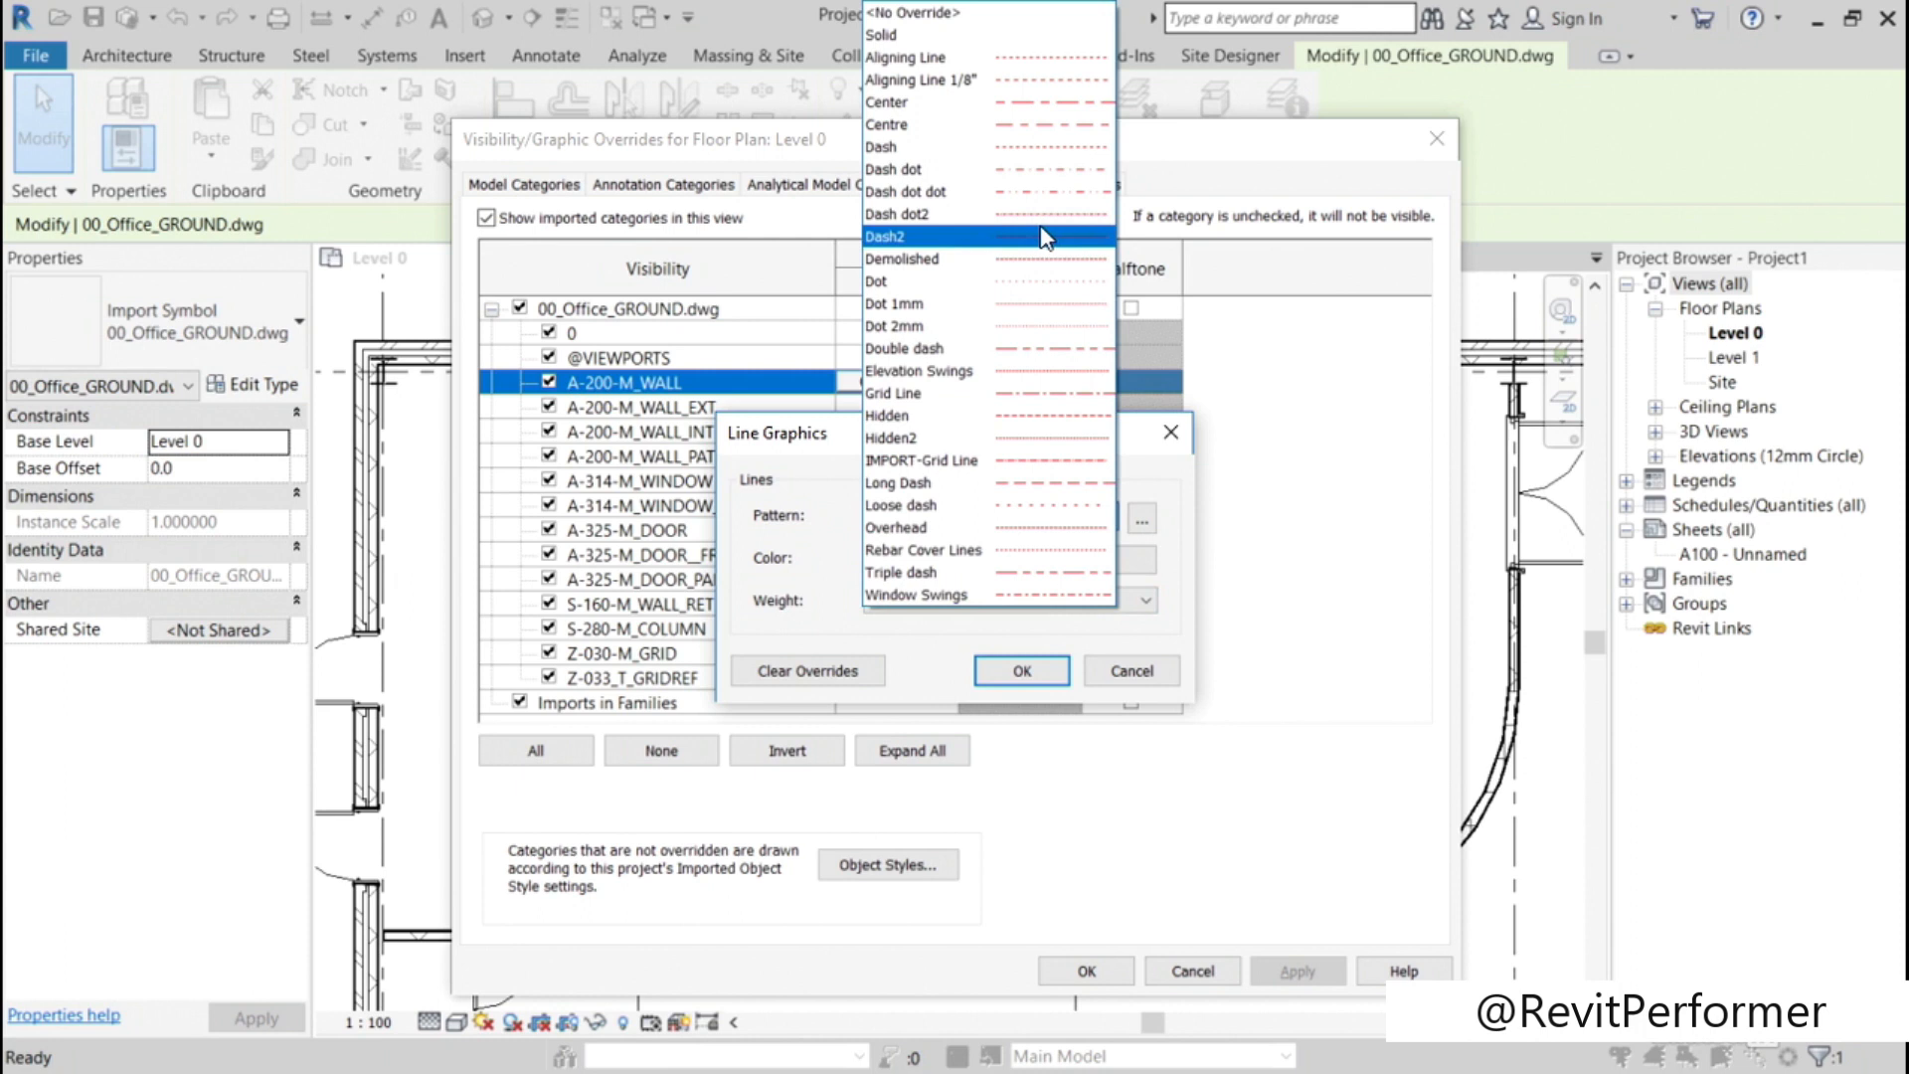
pyautogui.click(901, 147)
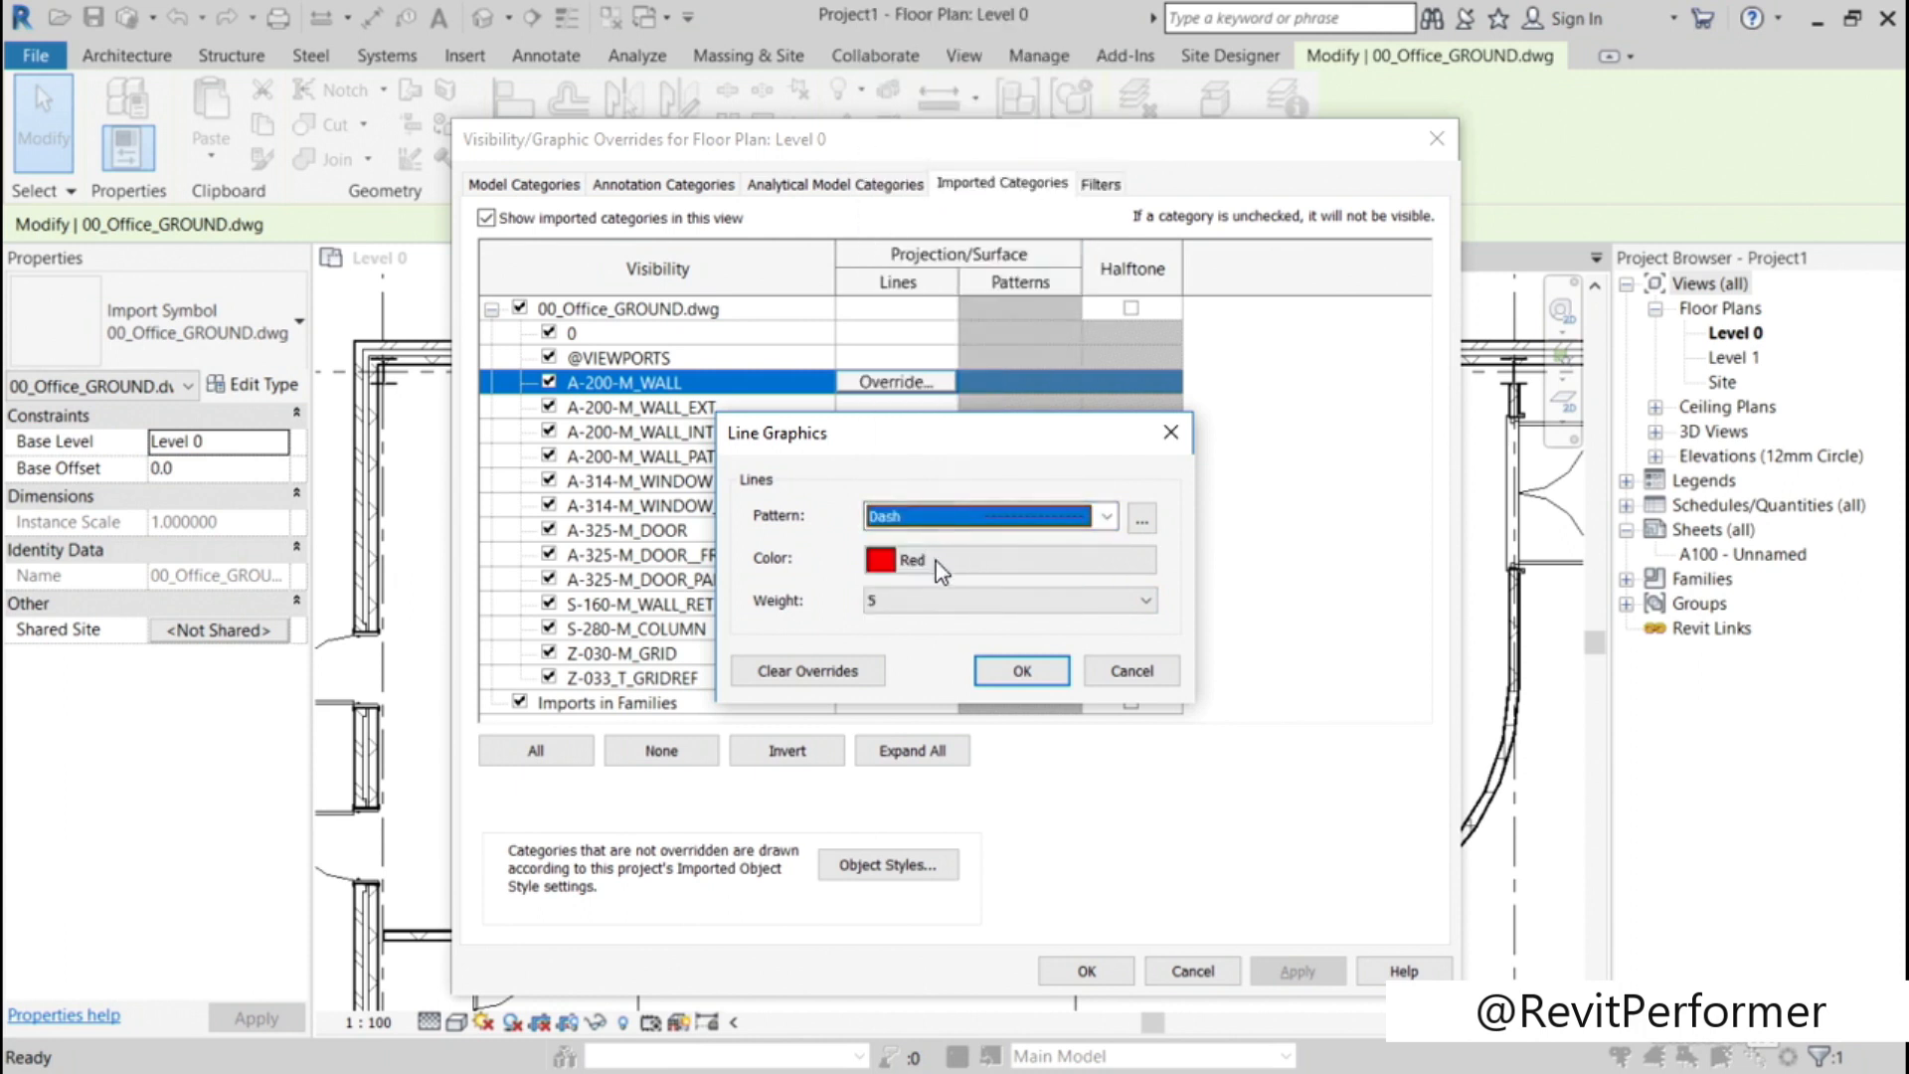
pyautogui.click(998, 672)
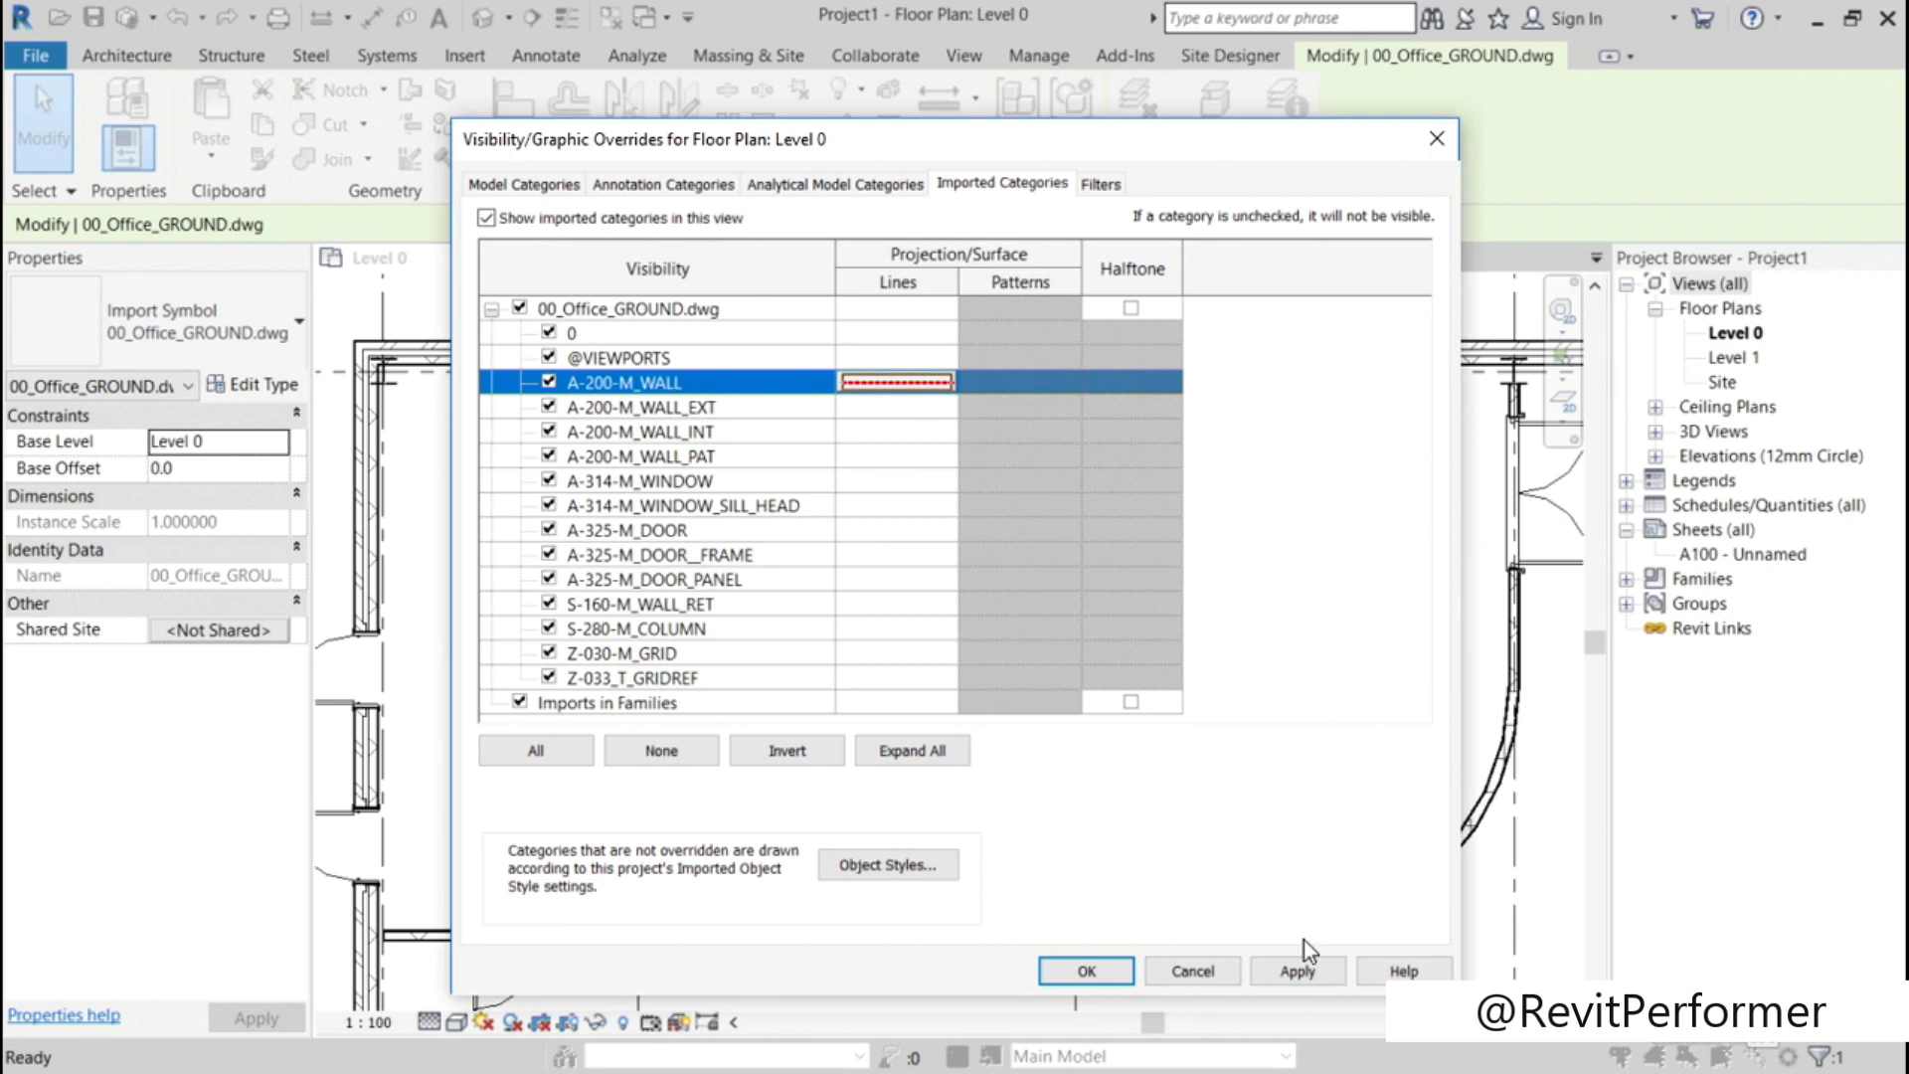
pyautogui.click(1300, 970)
pyautogui.click(1116, 973)
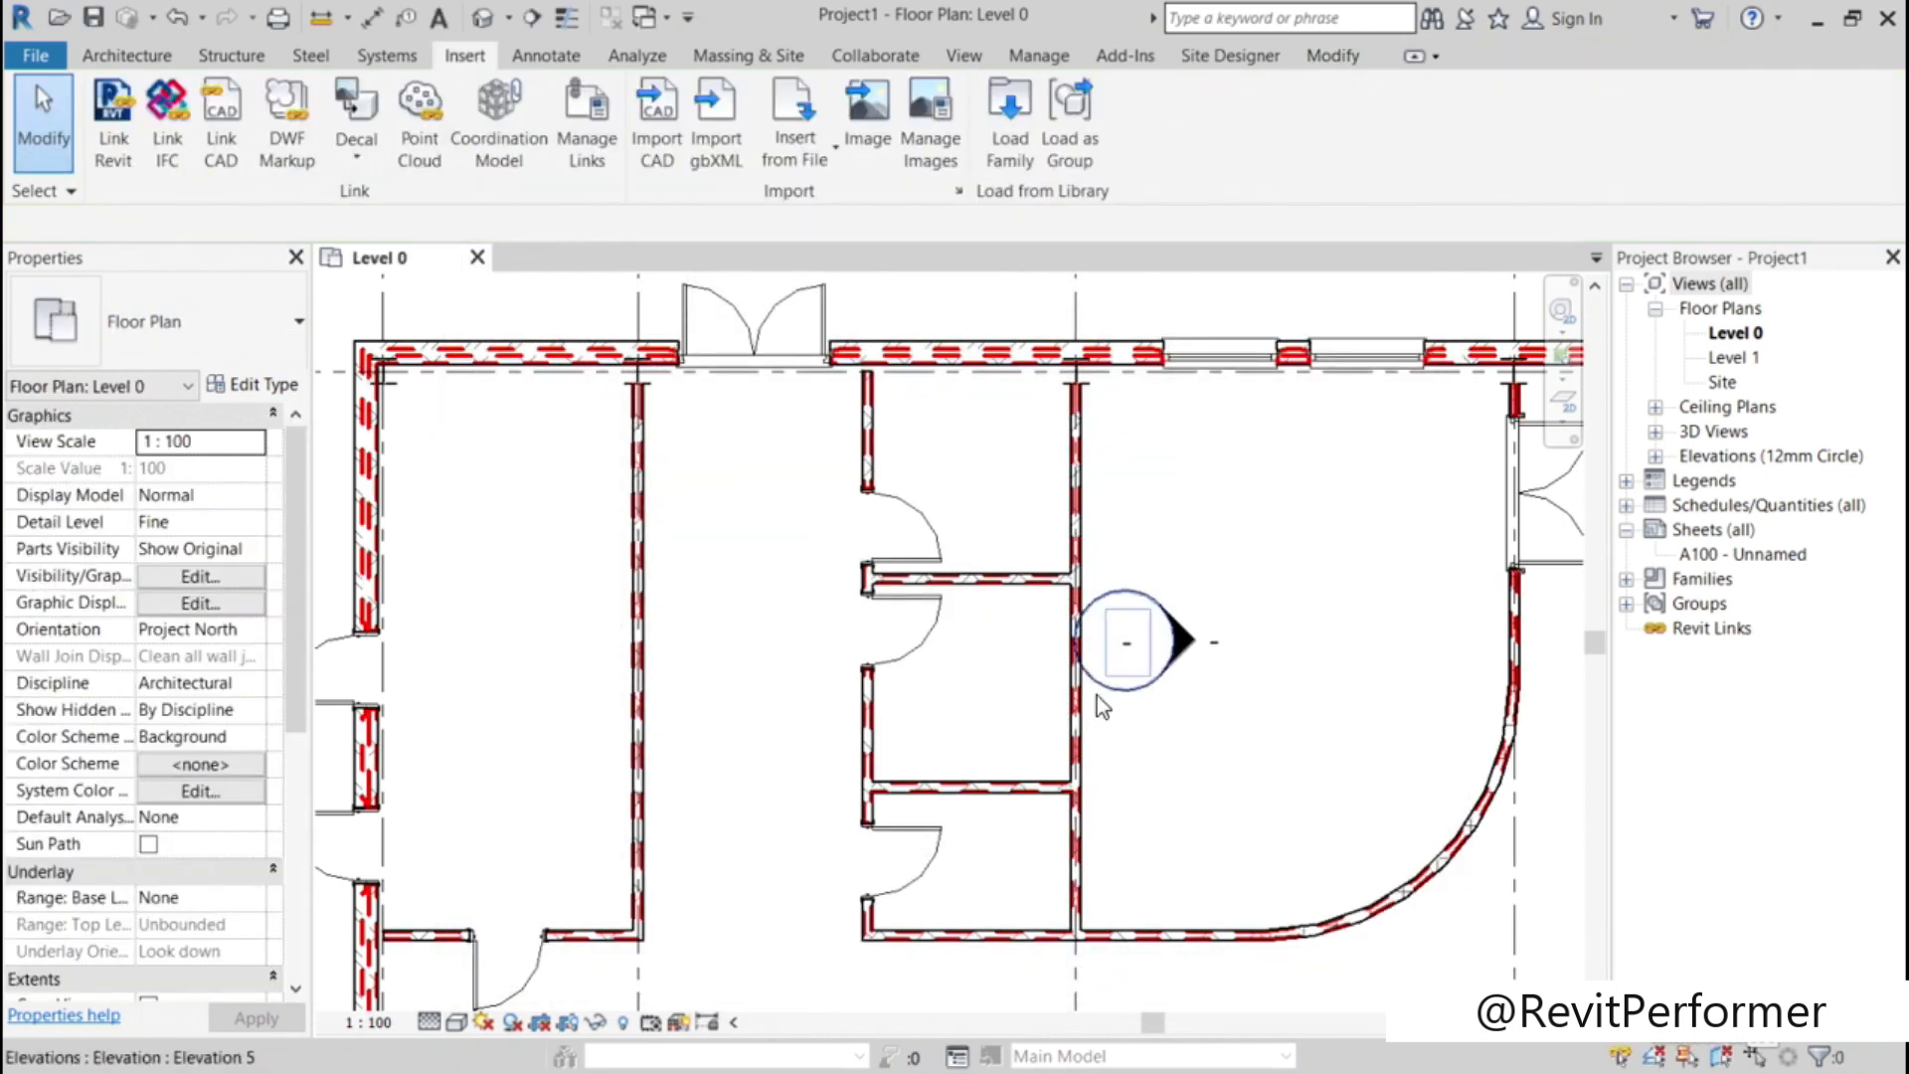
# Step: Clear the line graphics overrides of the A-200-M_WALL layer in Level 0's imported category overrides and apply the change
pyautogui.scroll(-3, 1273, 631)
pyautogui.scroll(-4, 1276, 631)
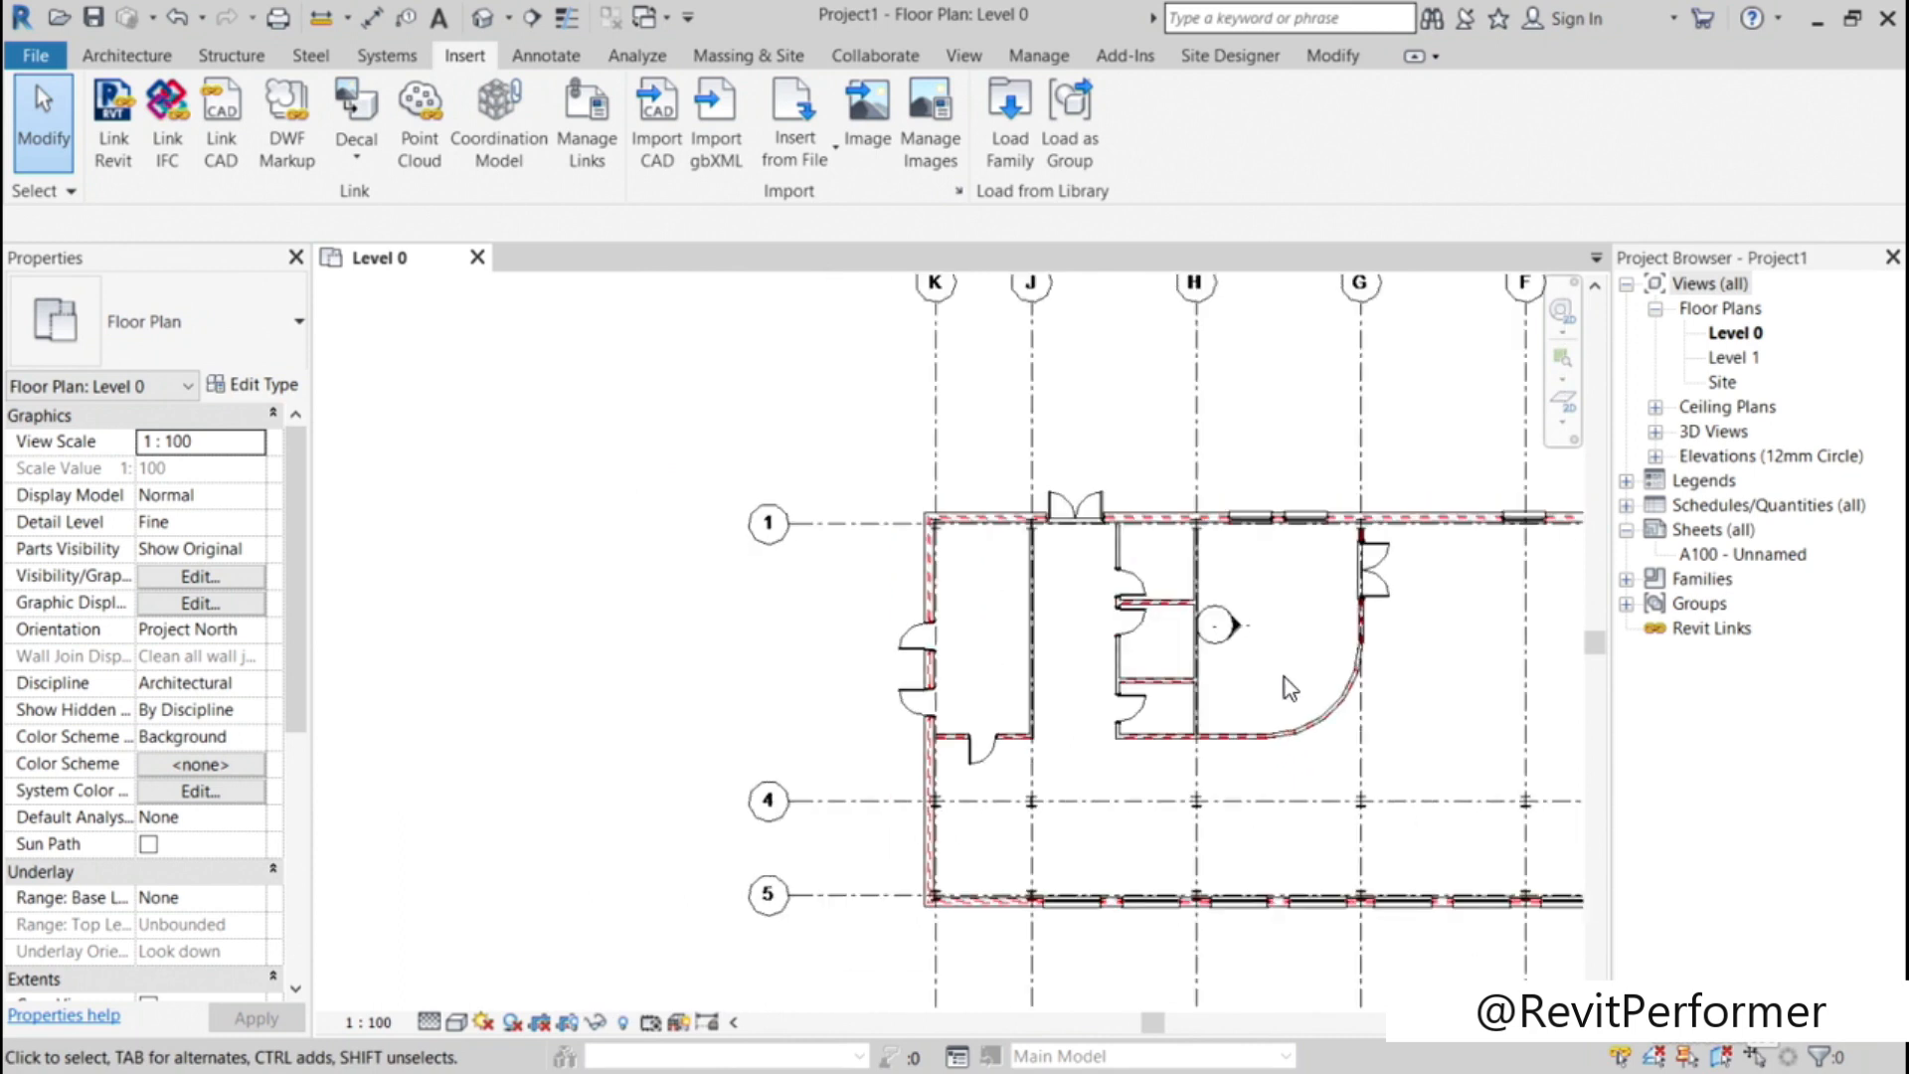
pyautogui.moveTo(1348, 772); pyautogui.dragTo(933, 741, button='middle')
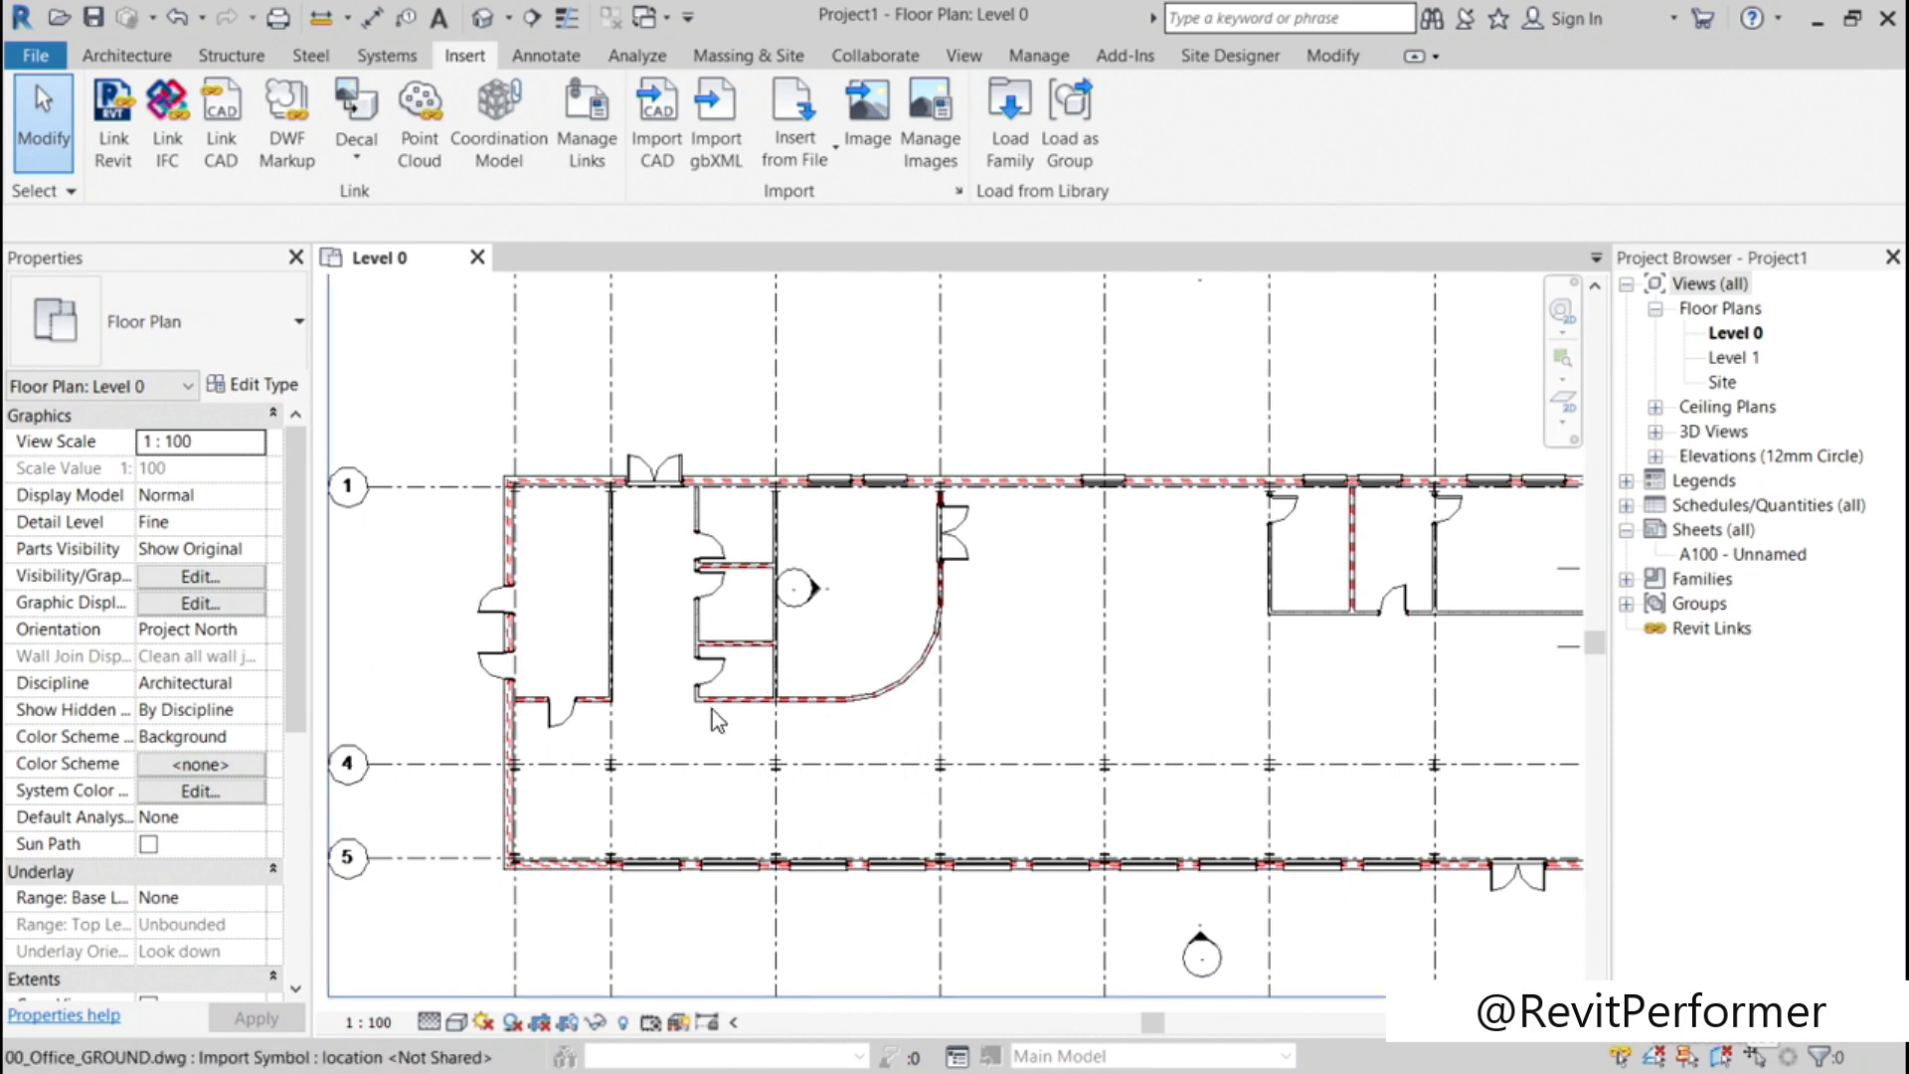
pyautogui.scroll(-1, 1142, 640)
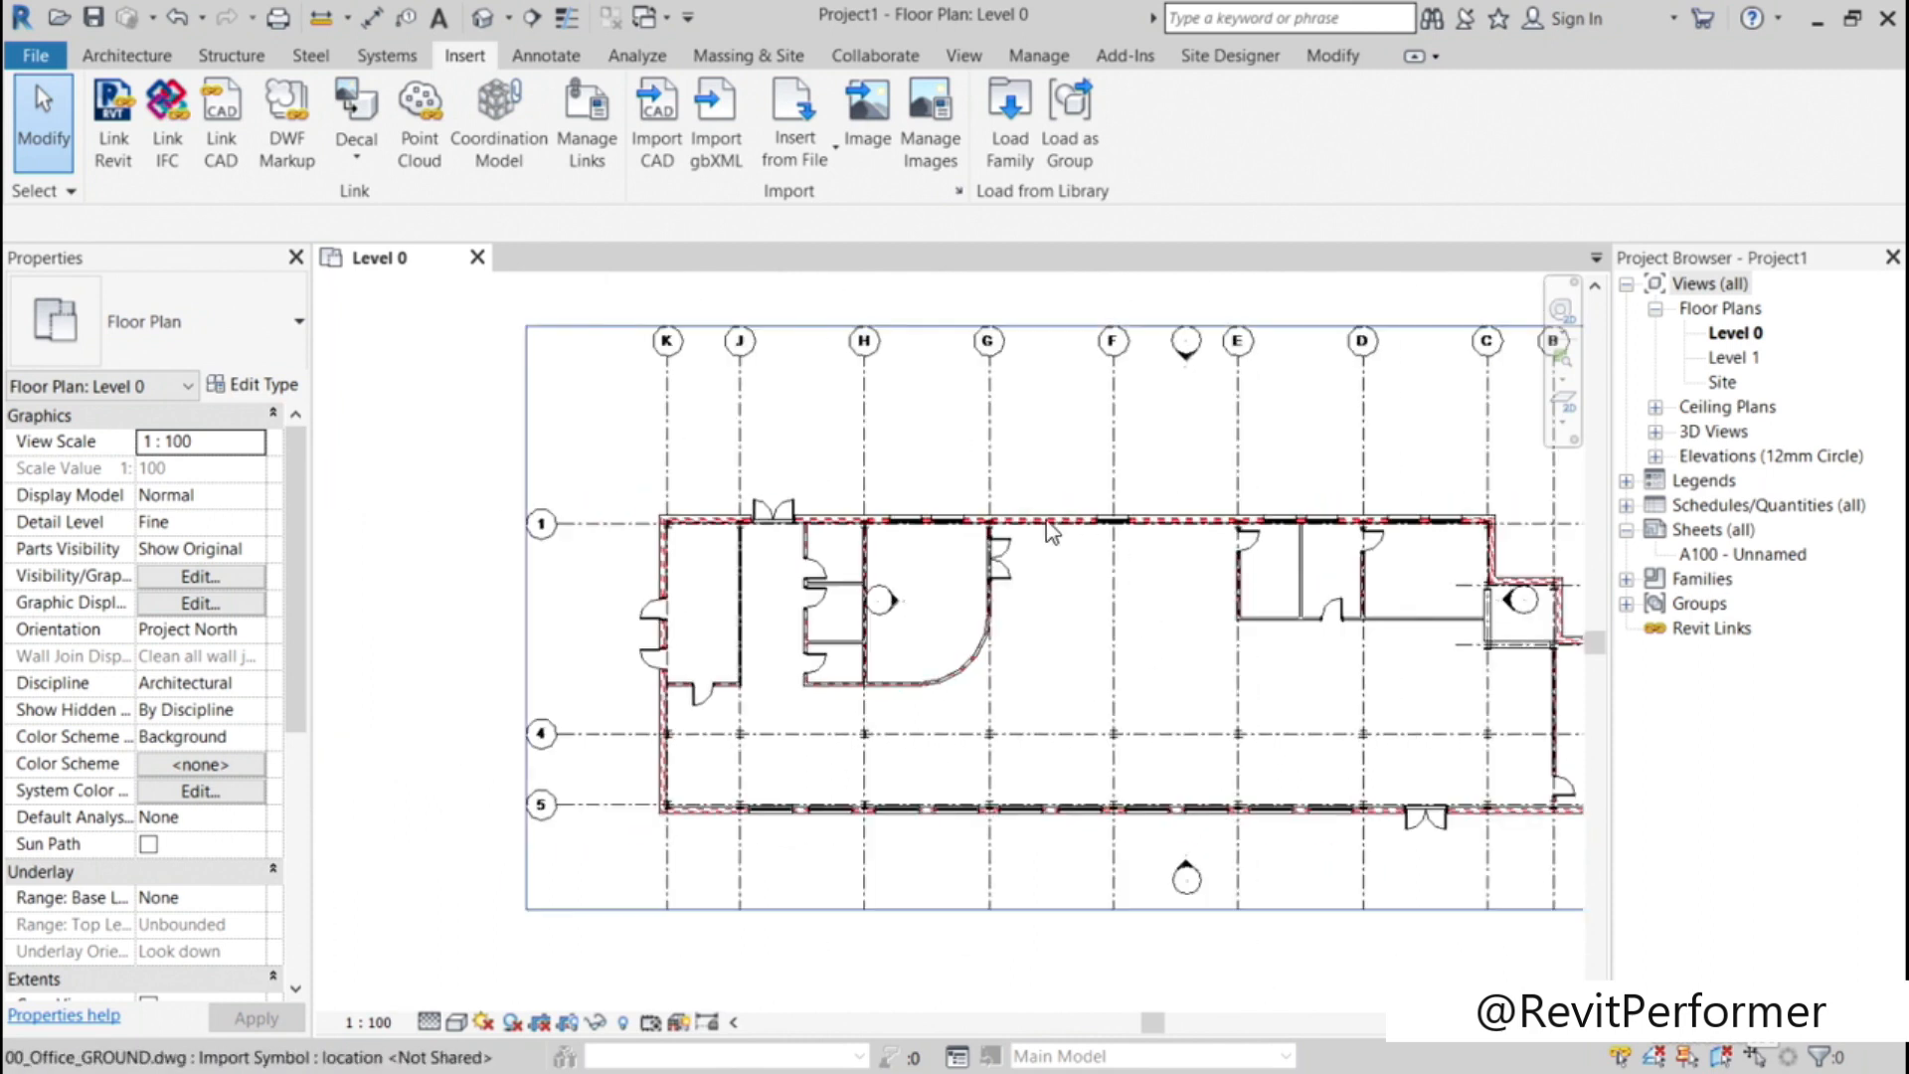
pyautogui.scroll(4, 1051, 529)
pyautogui.scroll(3, 1051, 530)
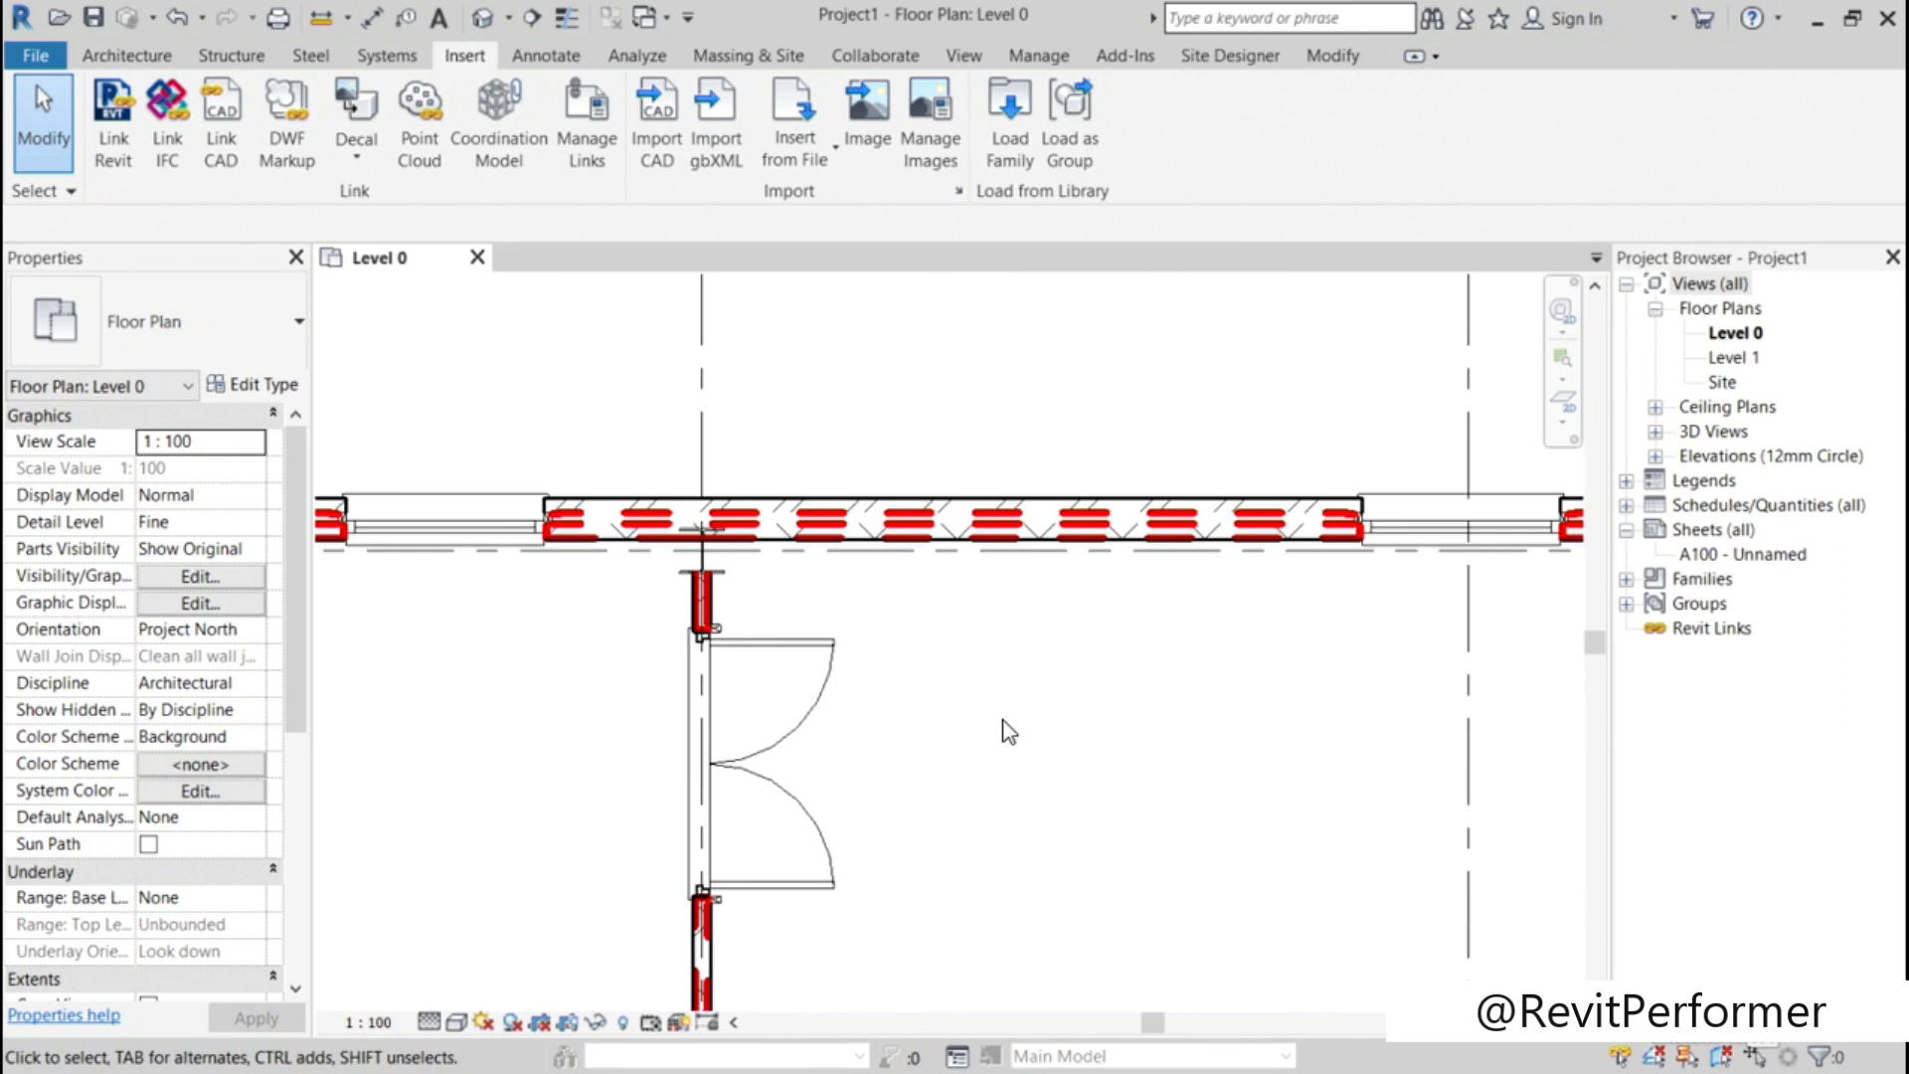
pyautogui.press('v')
pyautogui.press('g')
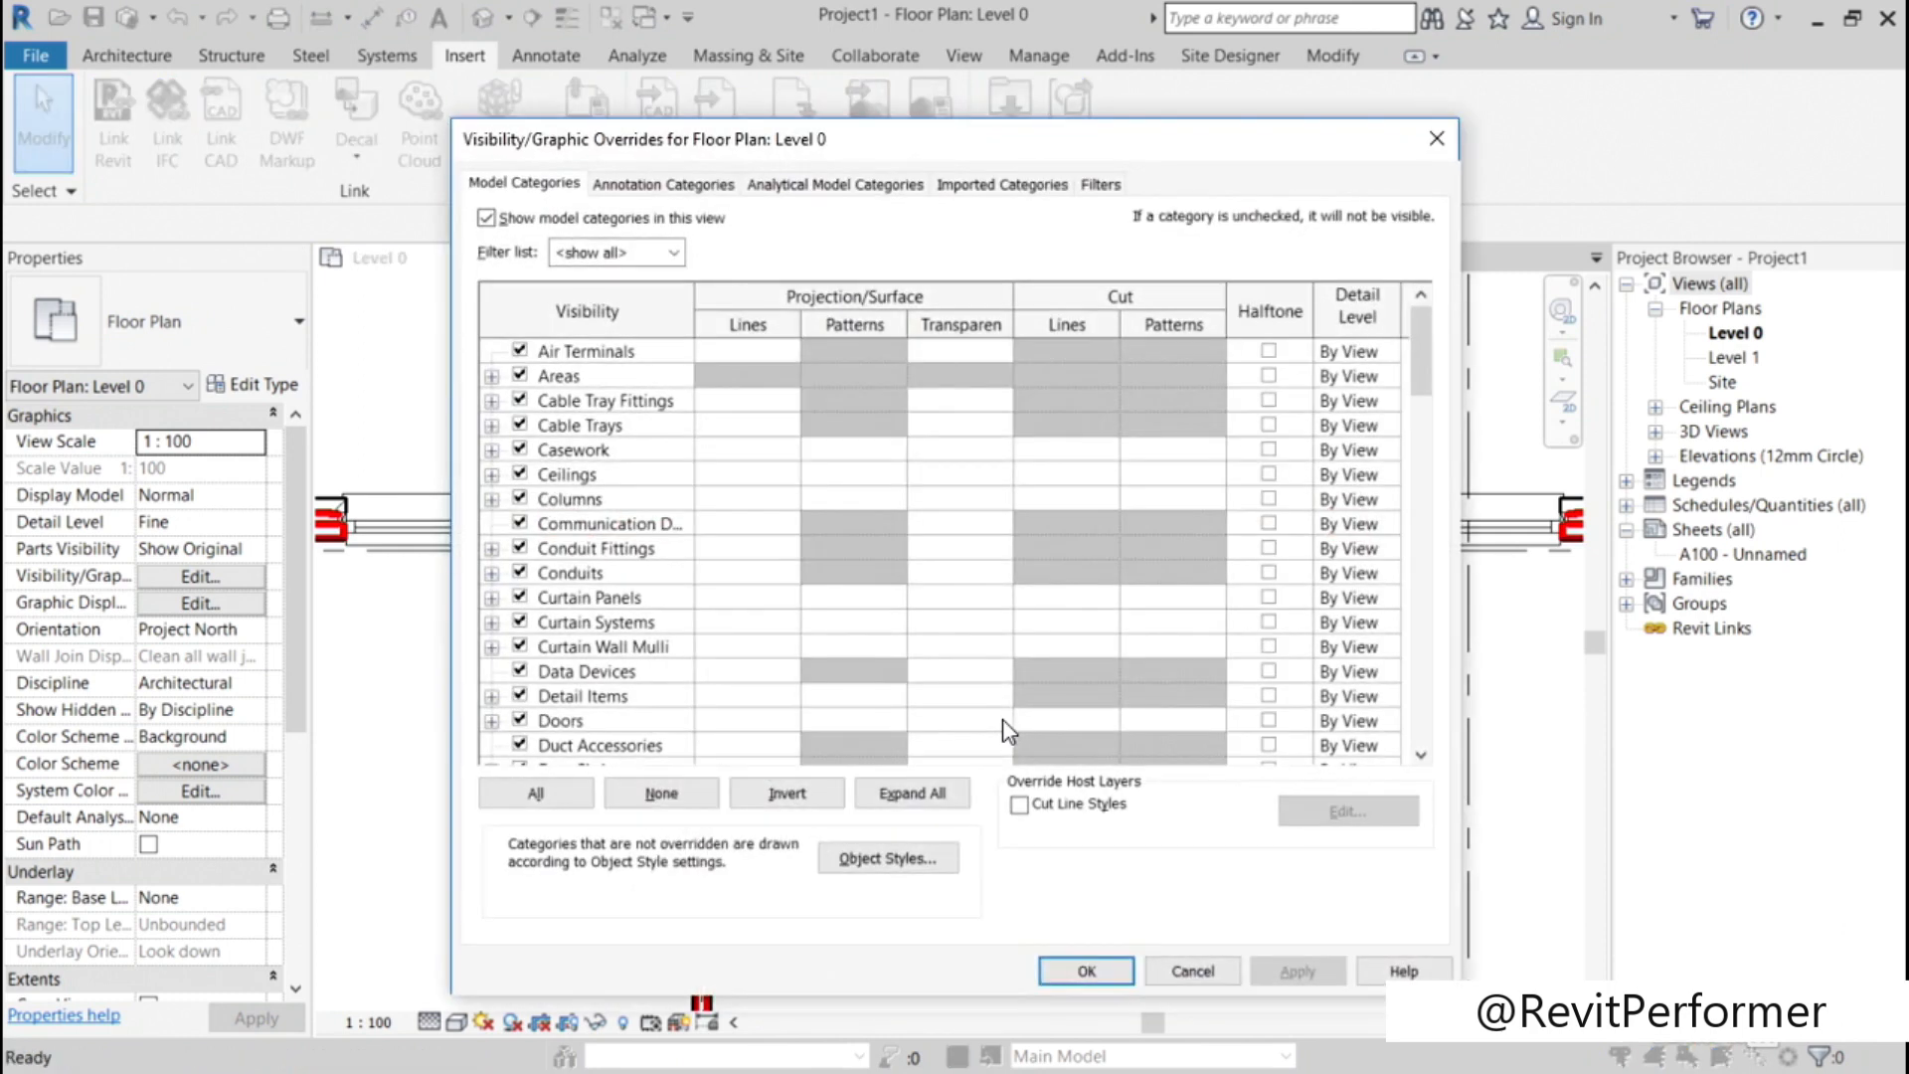
pyautogui.click(989, 185)
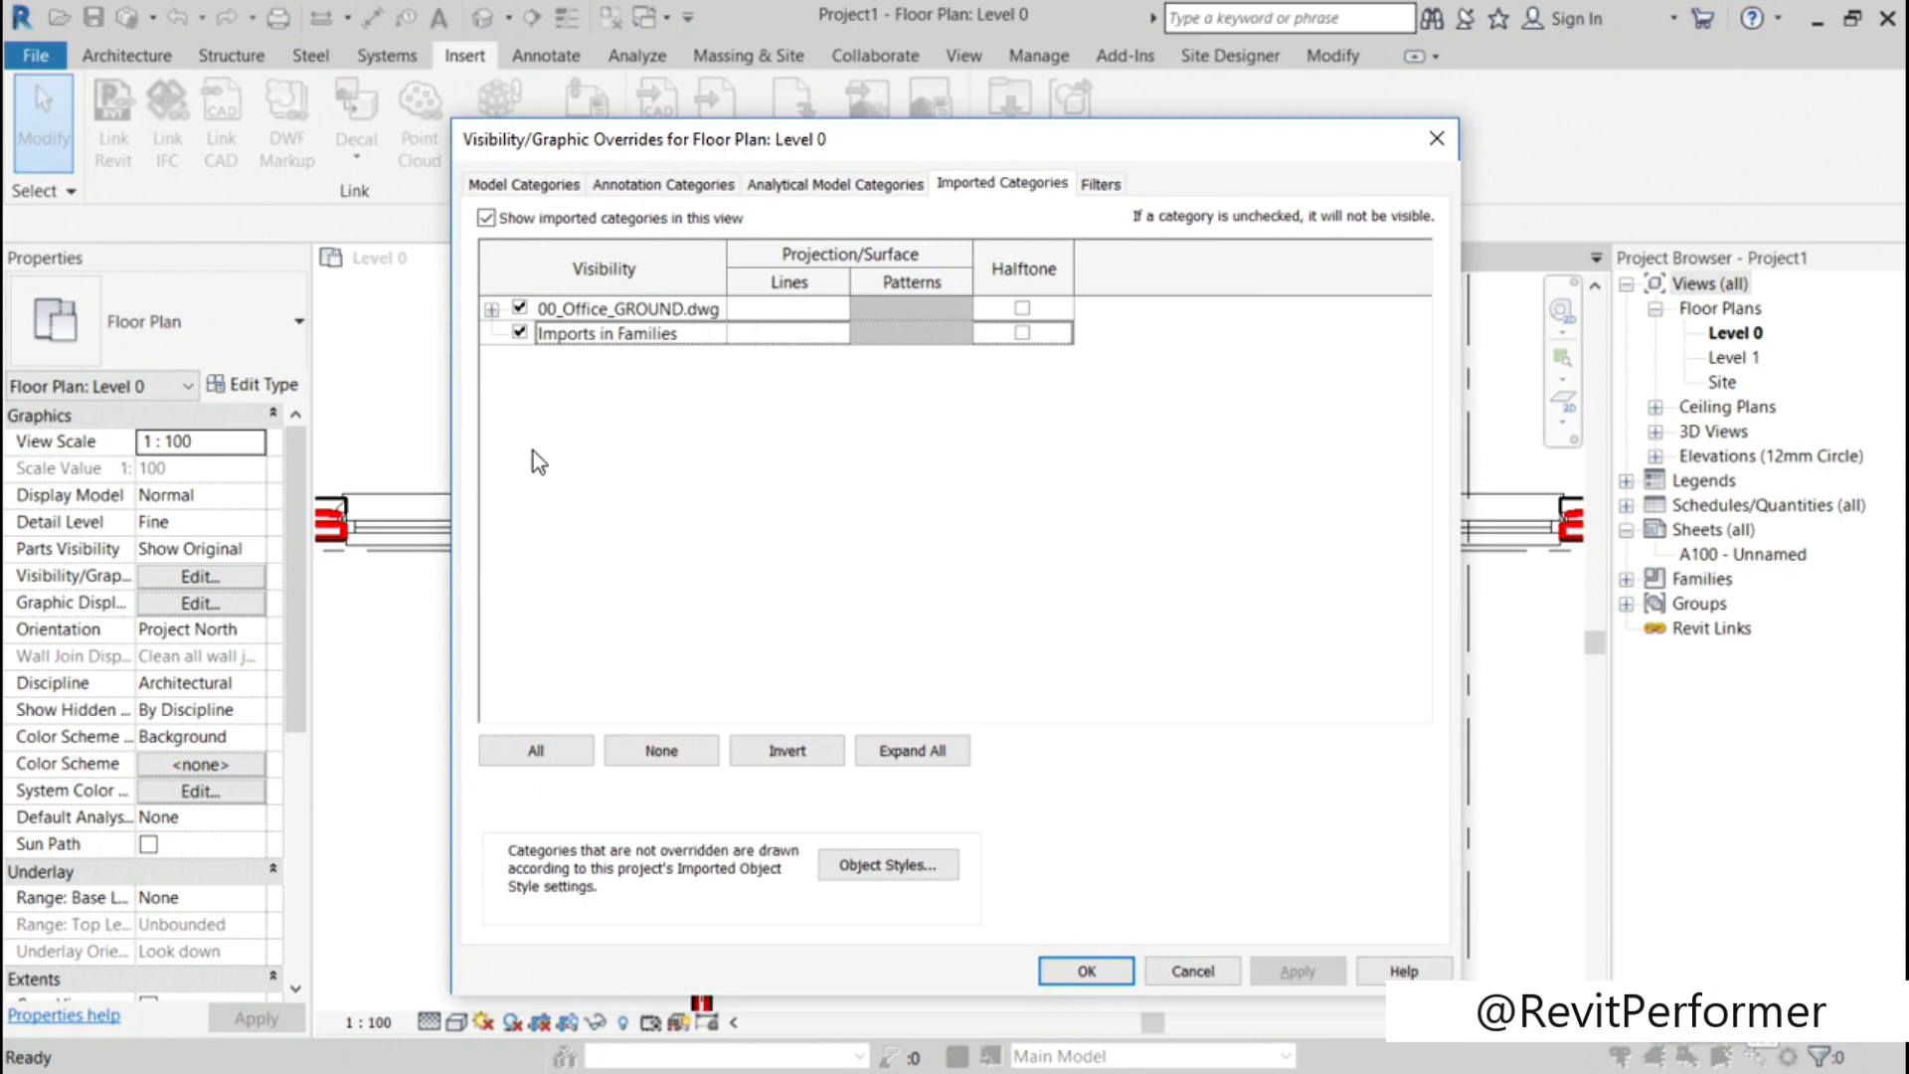
pyautogui.click(491, 310)
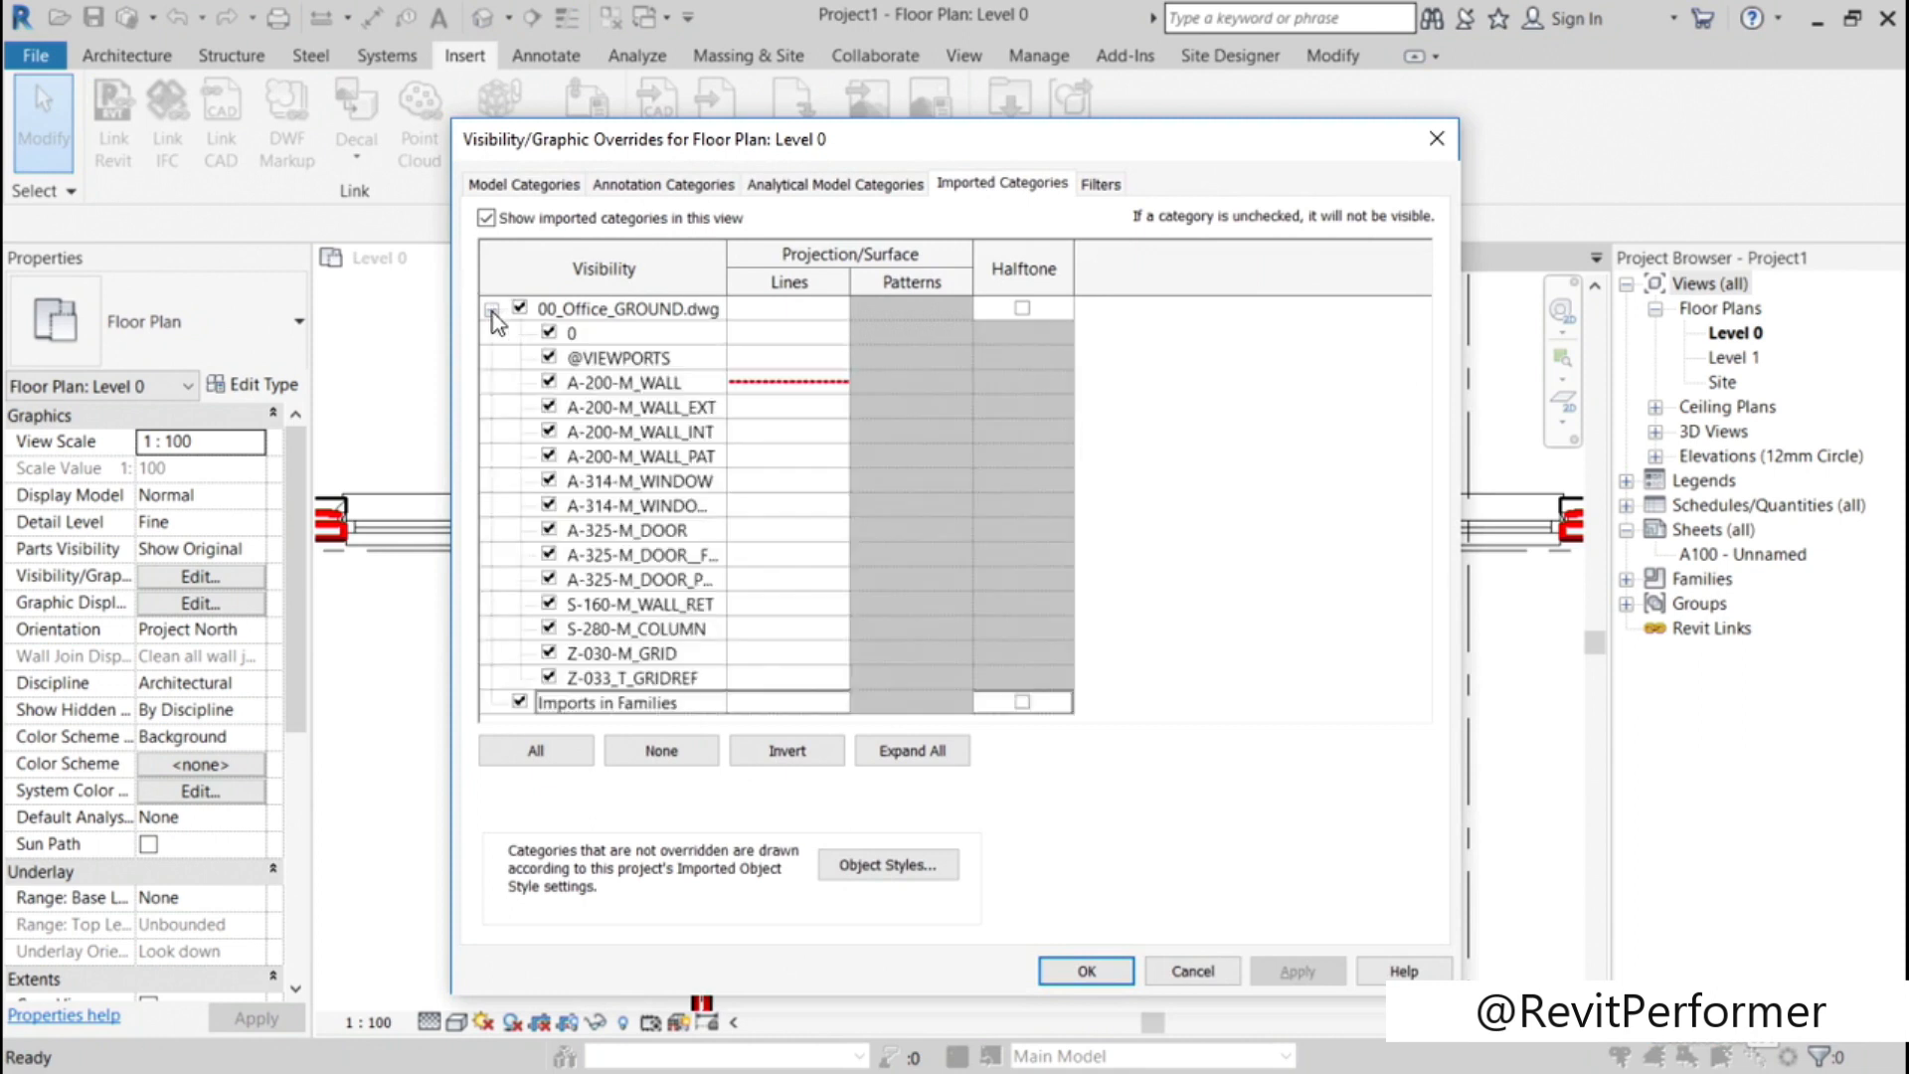
pyautogui.click(775, 384)
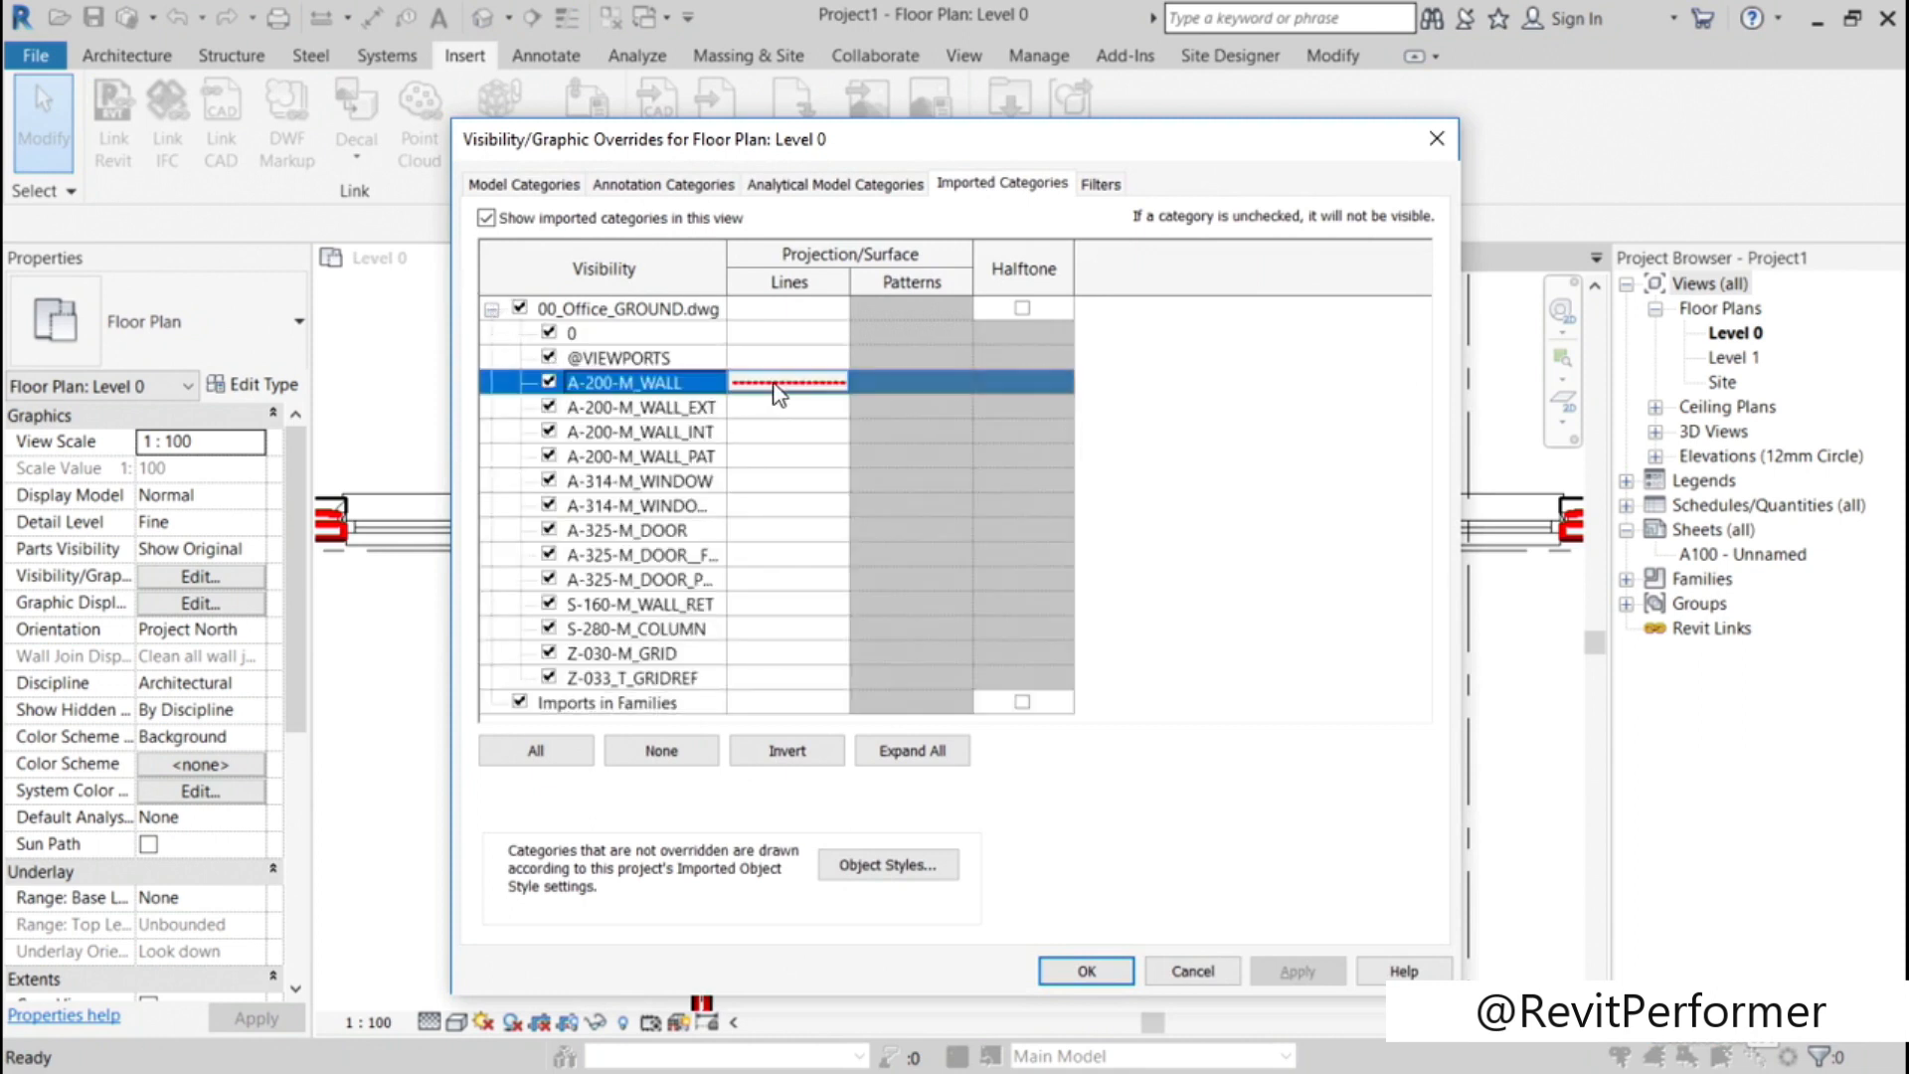
pyautogui.click(786, 383)
pyautogui.click(808, 670)
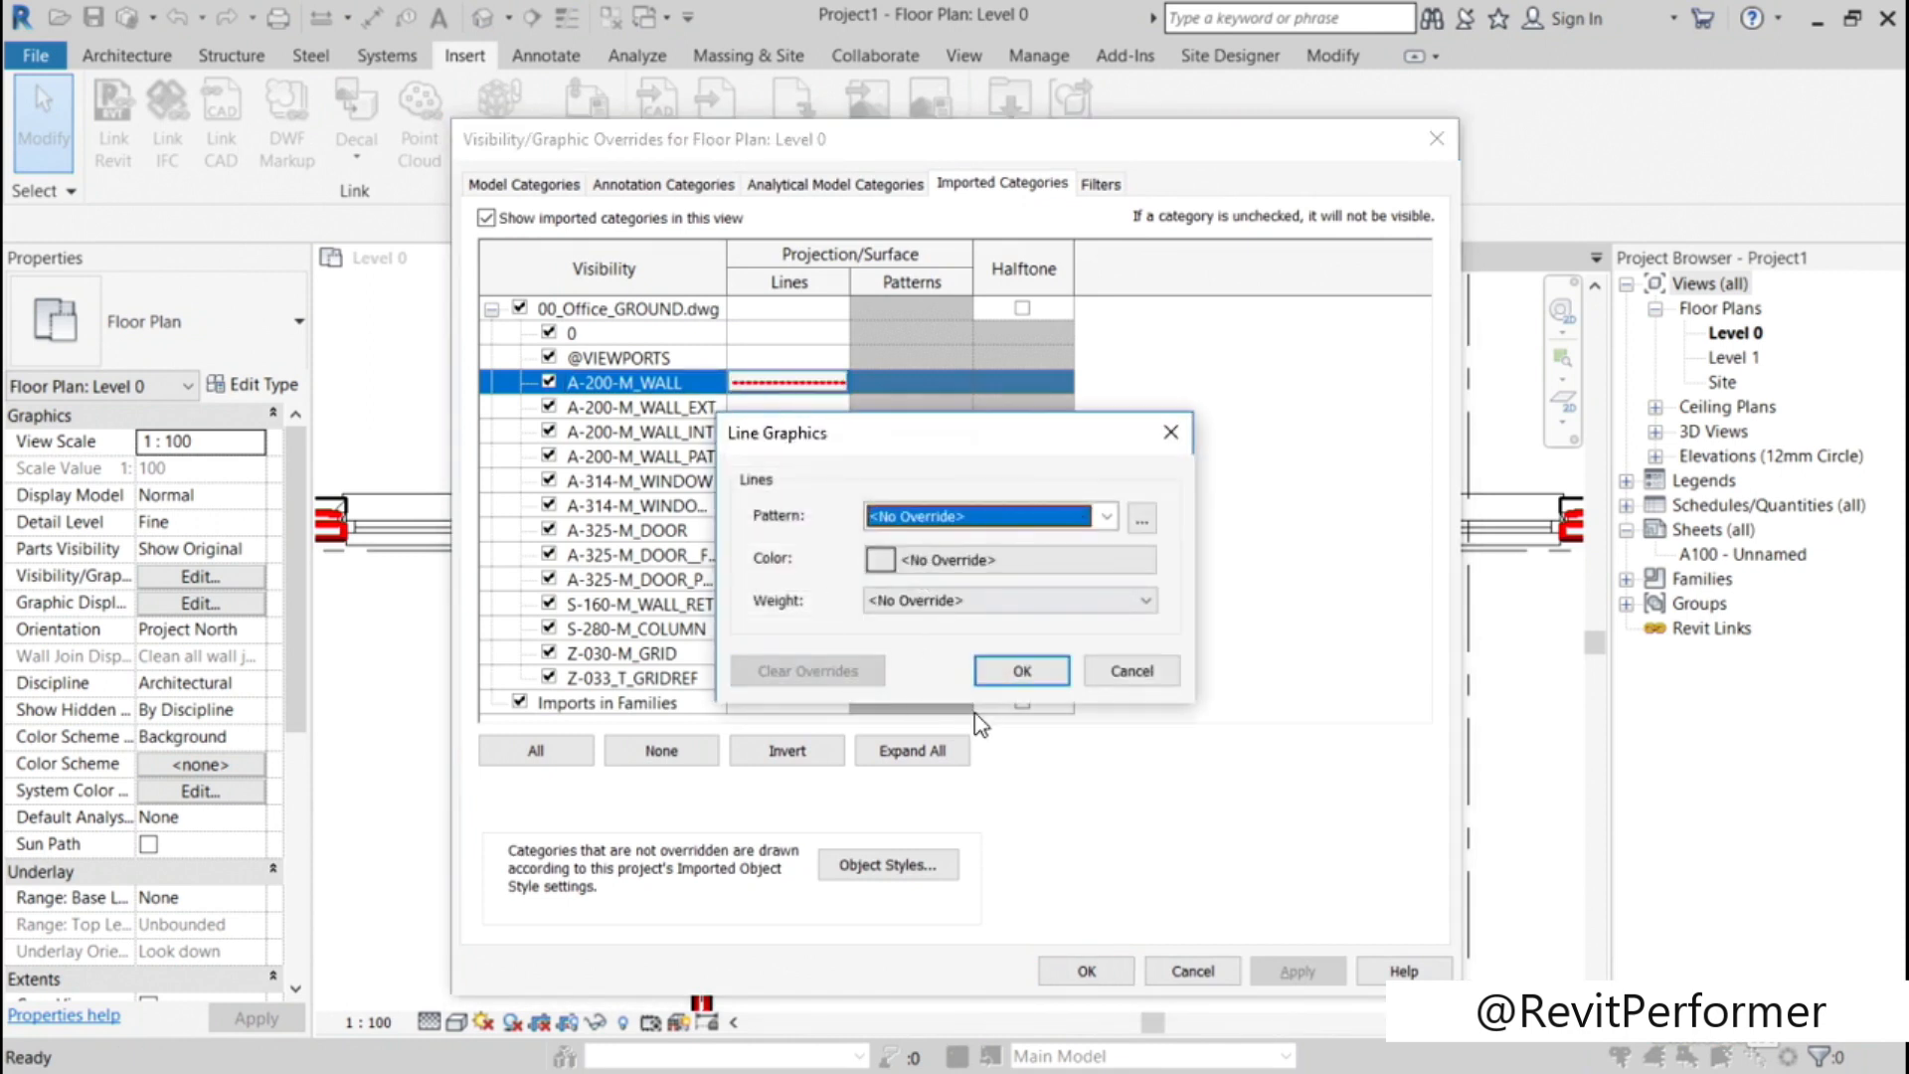
pyautogui.click(1021, 673)
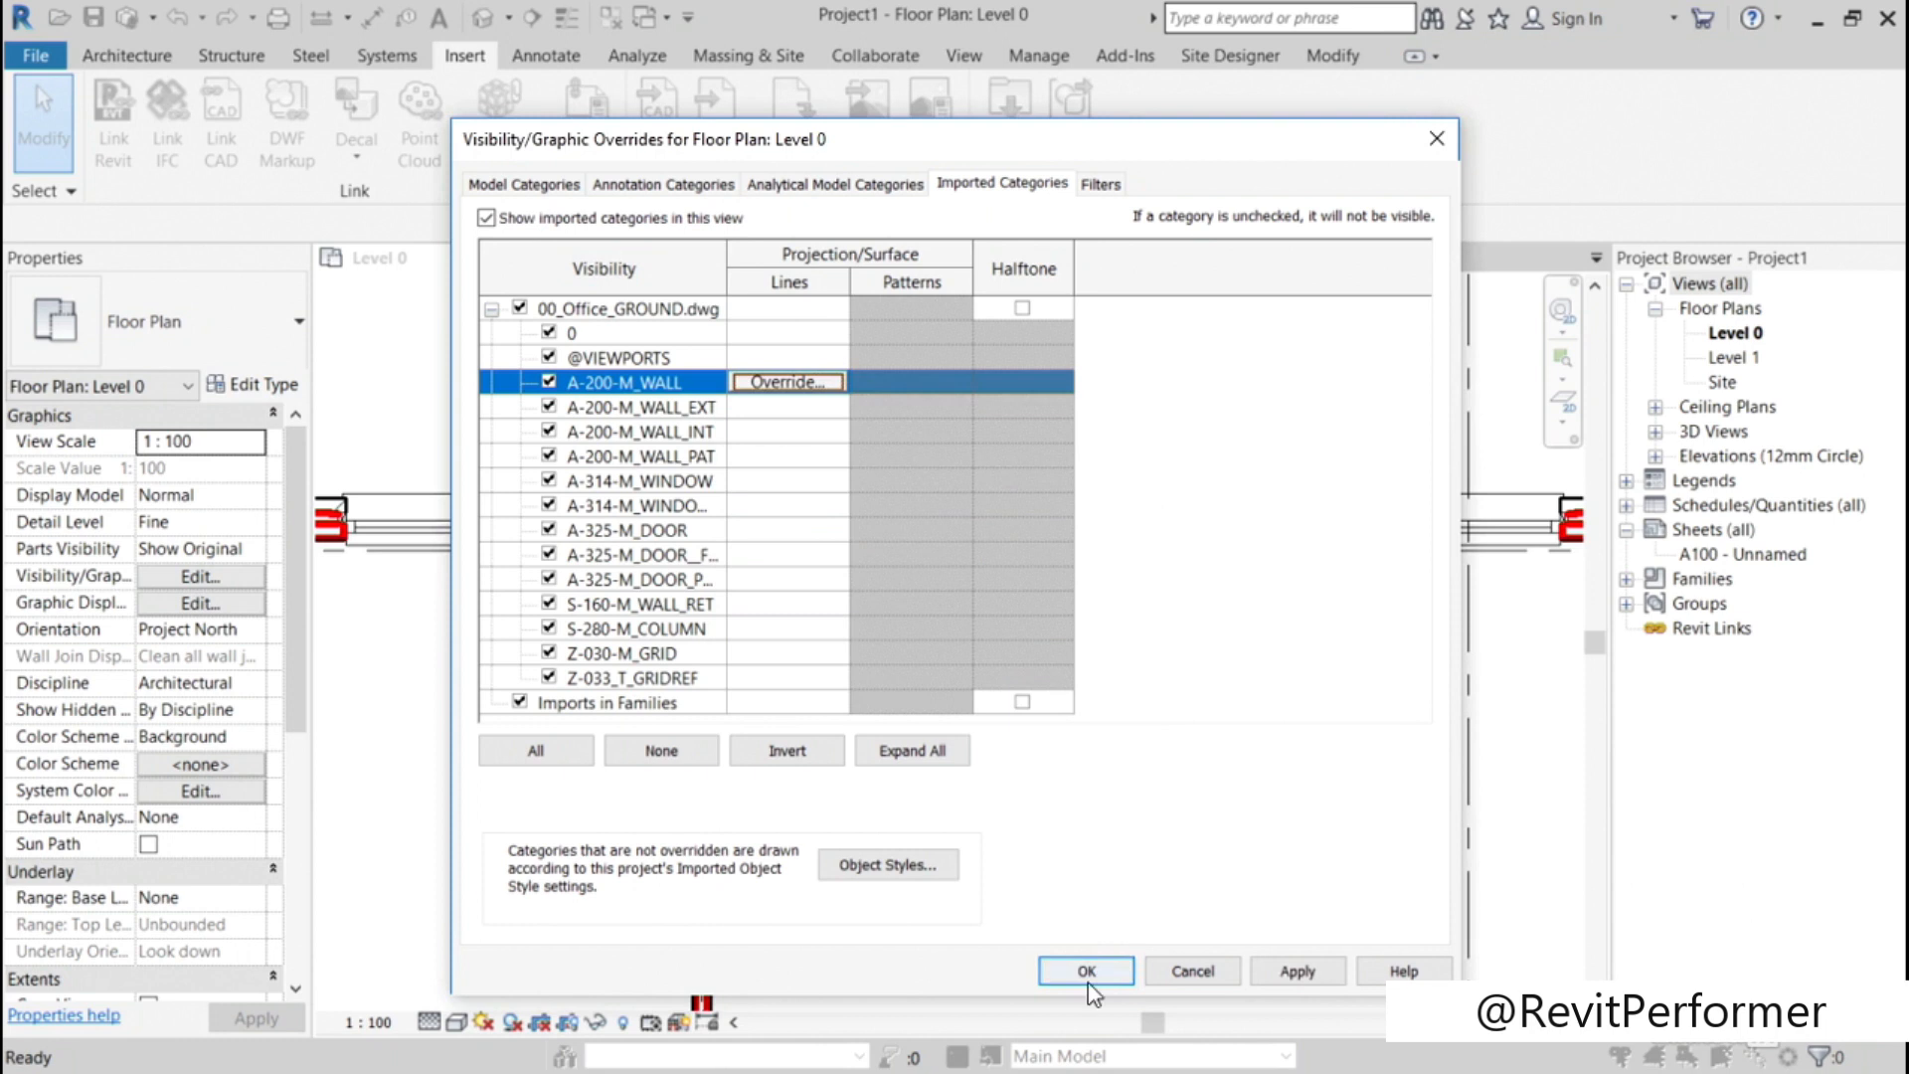
pyautogui.click(1086, 970)
# Step: Query the double-door swing arc near grid G in the linked 00_Office_GROUND.dwg to identify its layer
pyautogui.scroll(-3, 936, 724)
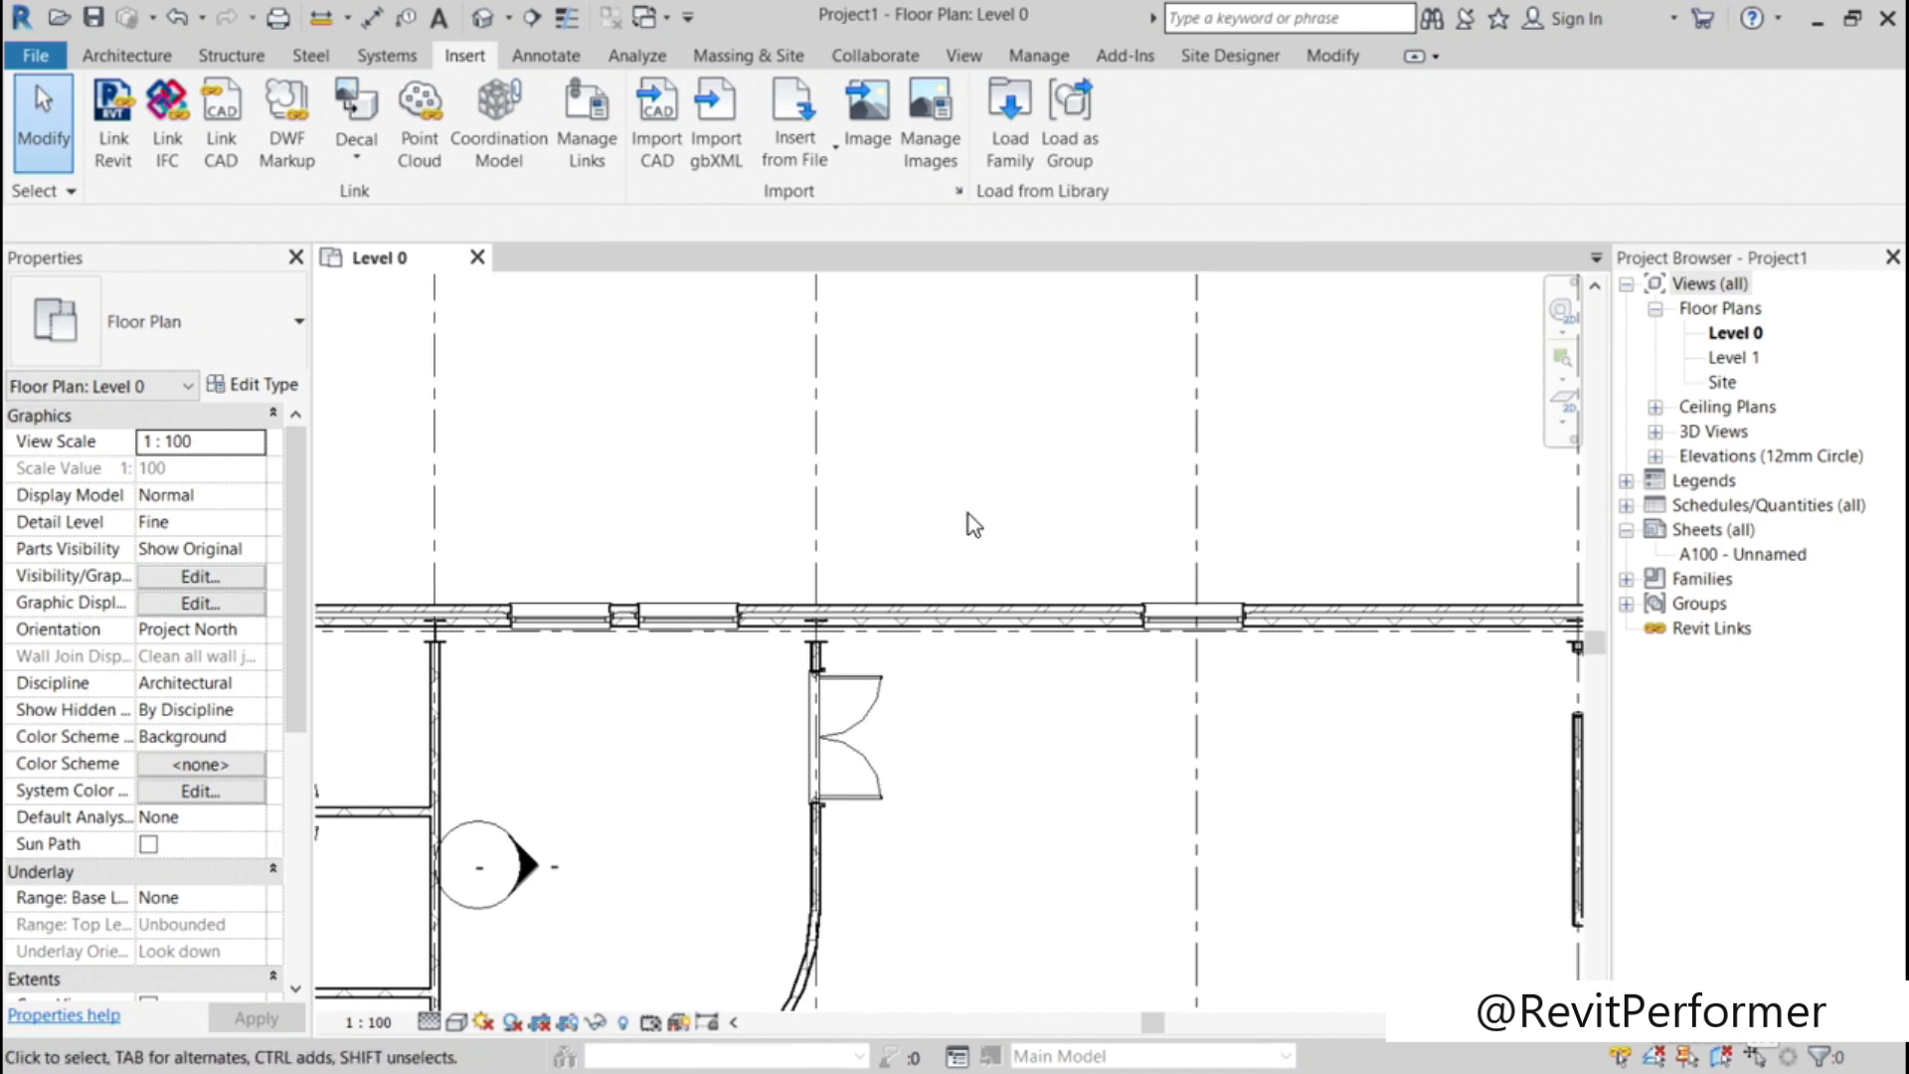
pyautogui.moveTo(1091, 721); pyautogui.dragTo(814, 507)
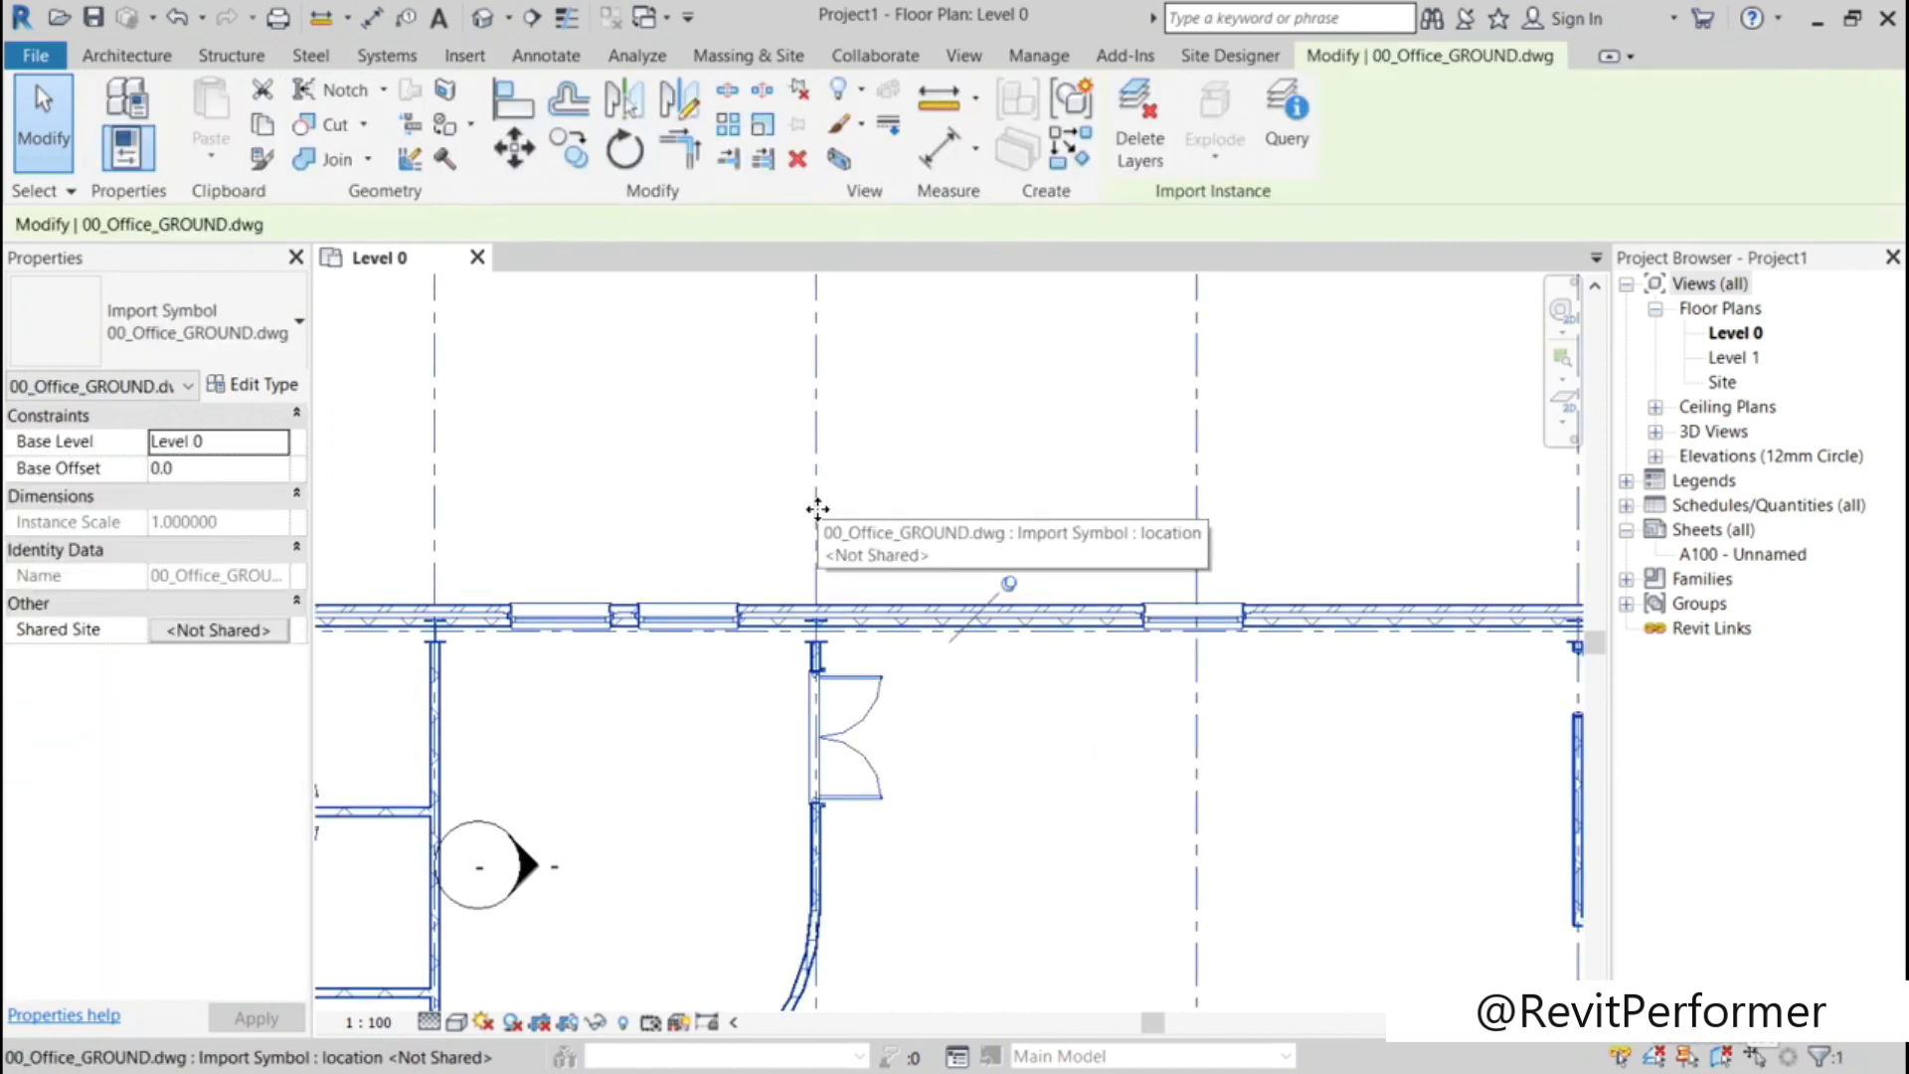
pyautogui.click(1286, 114)
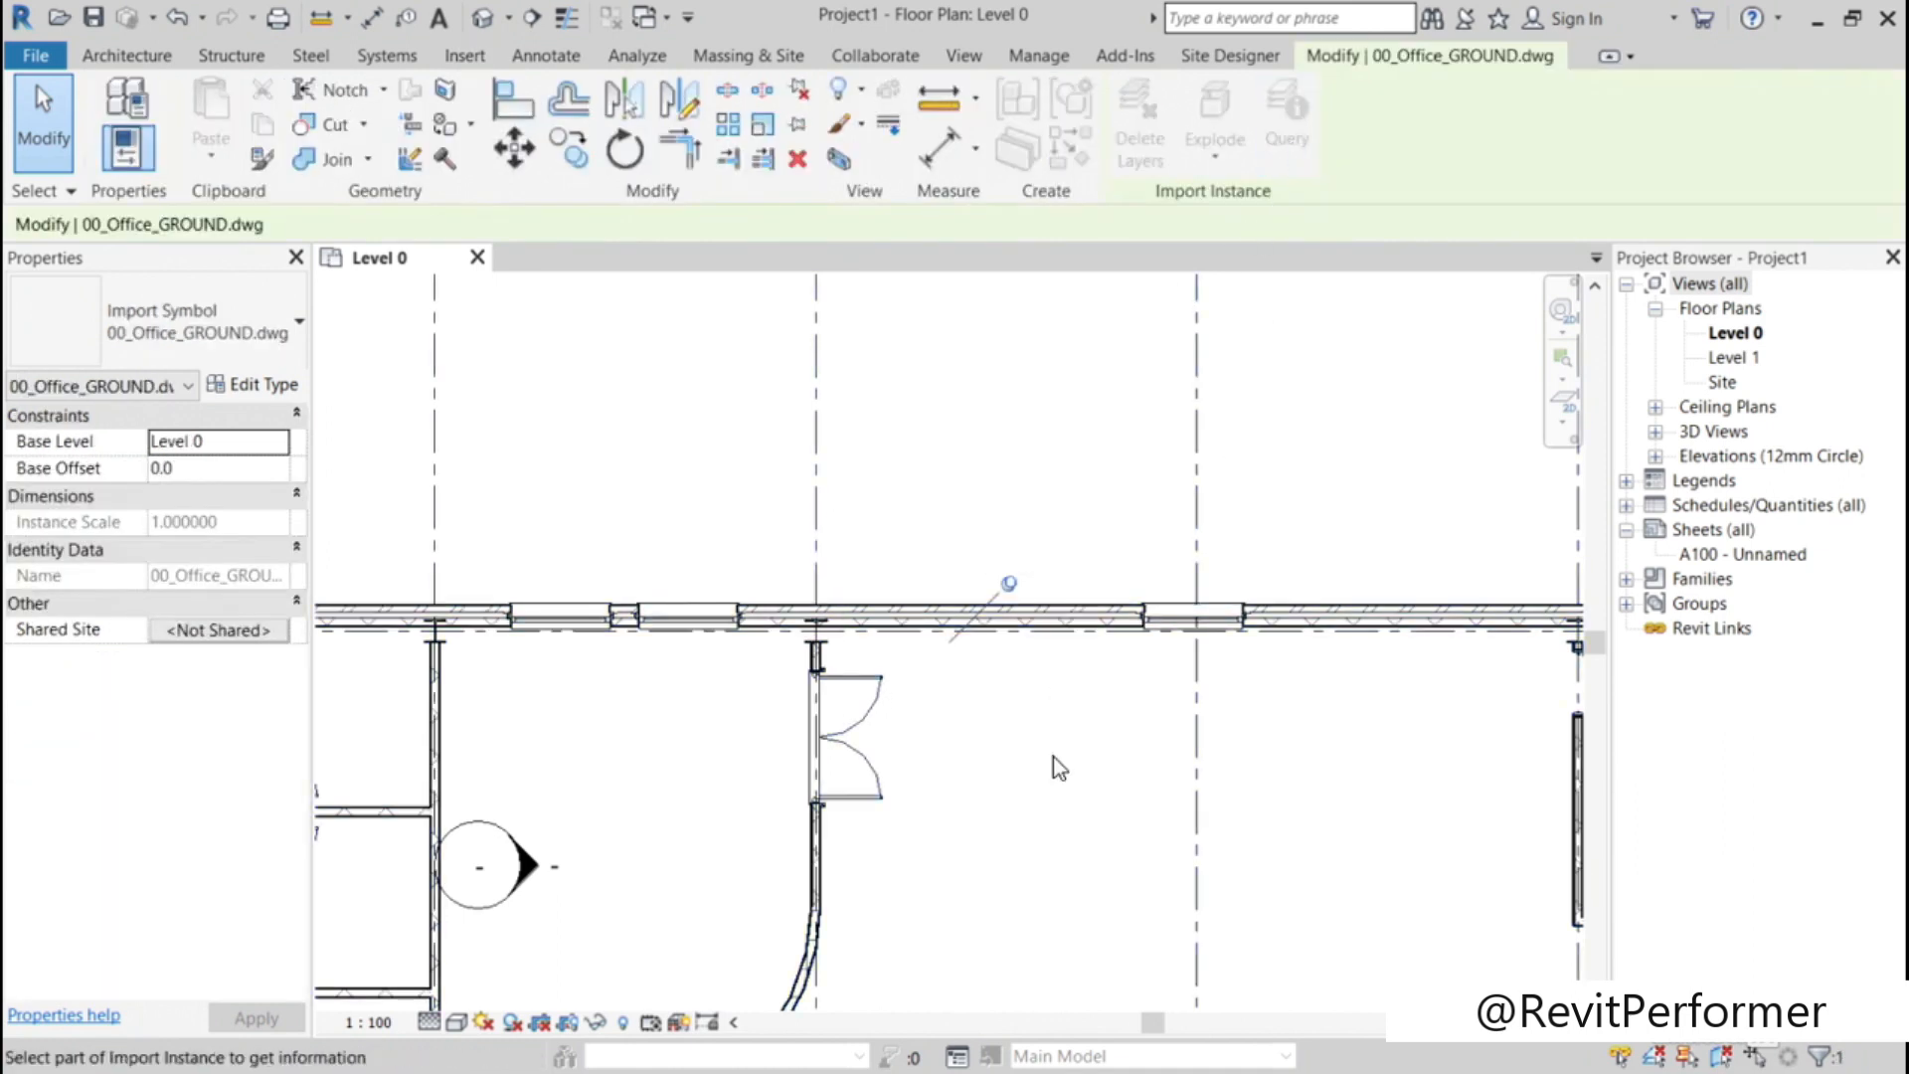
pyautogui.click(874, 714)
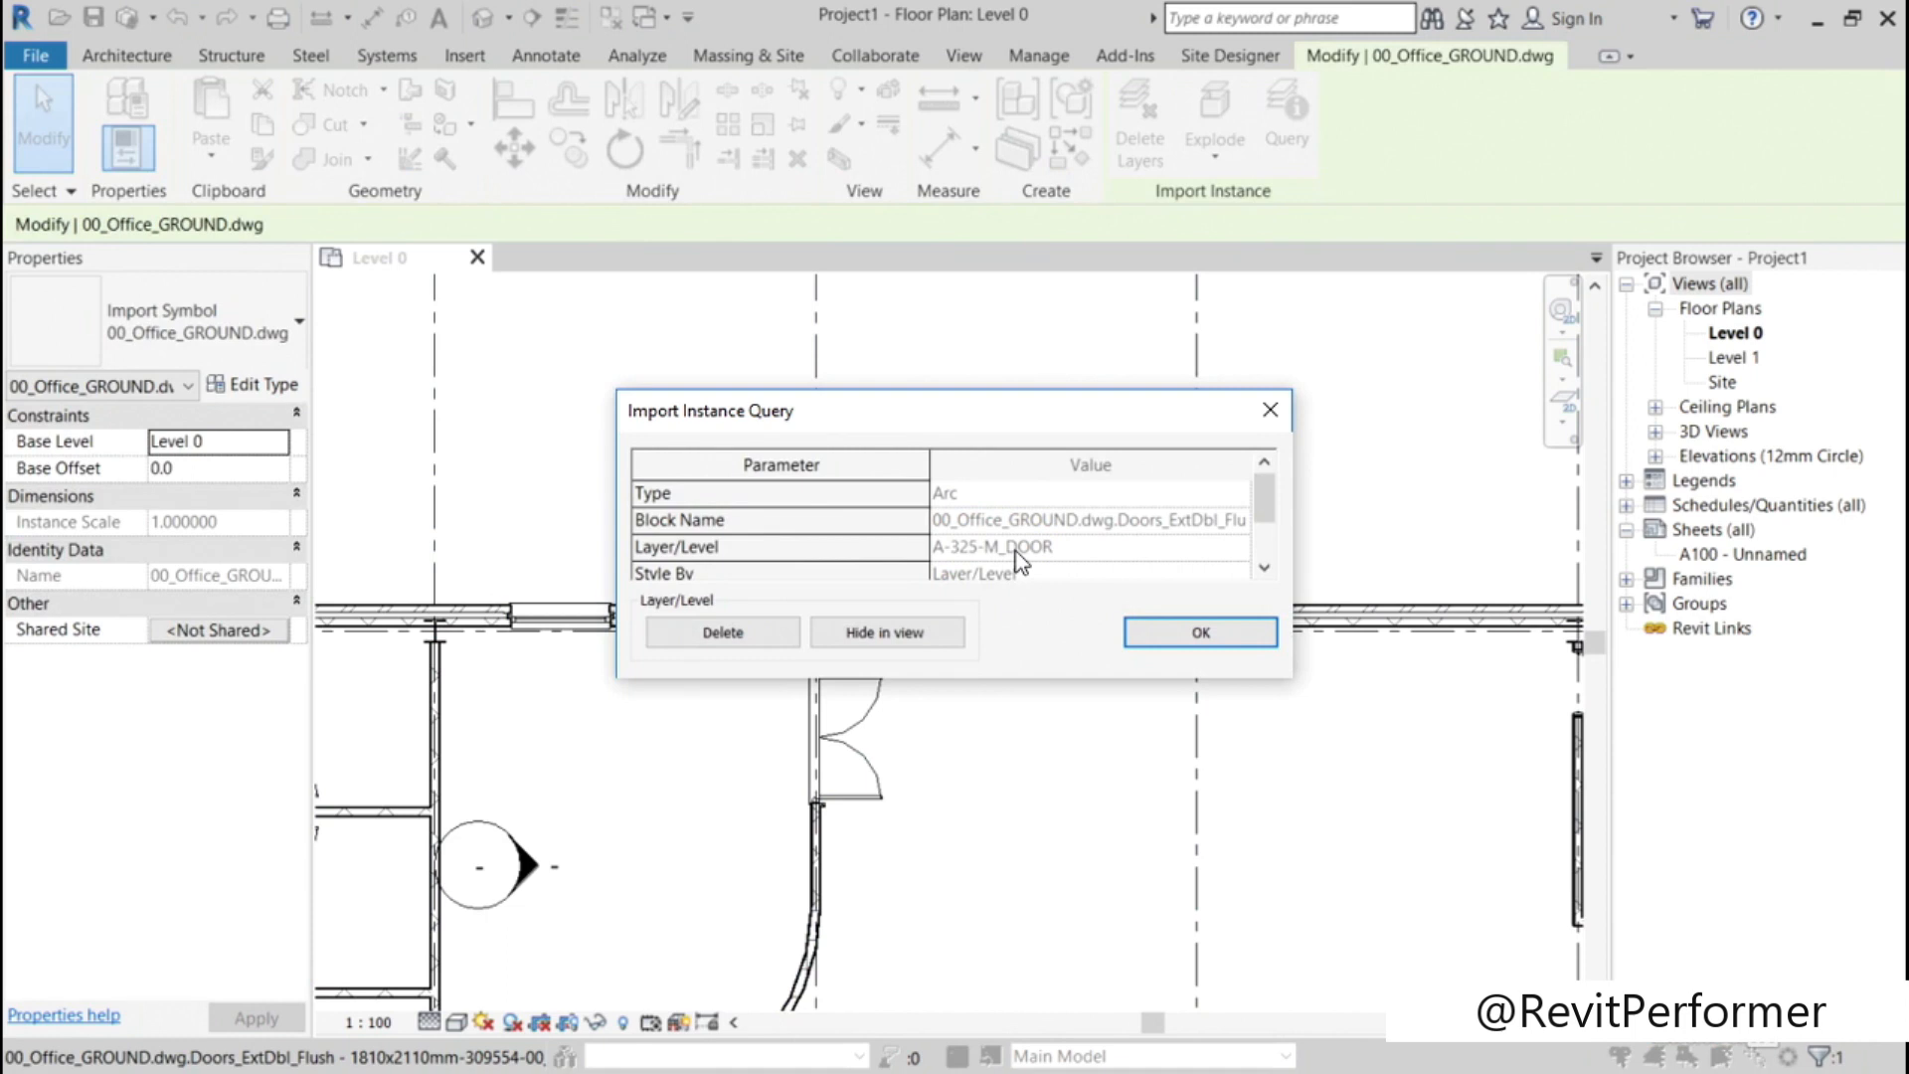
pyautogui.click(1219, 635)
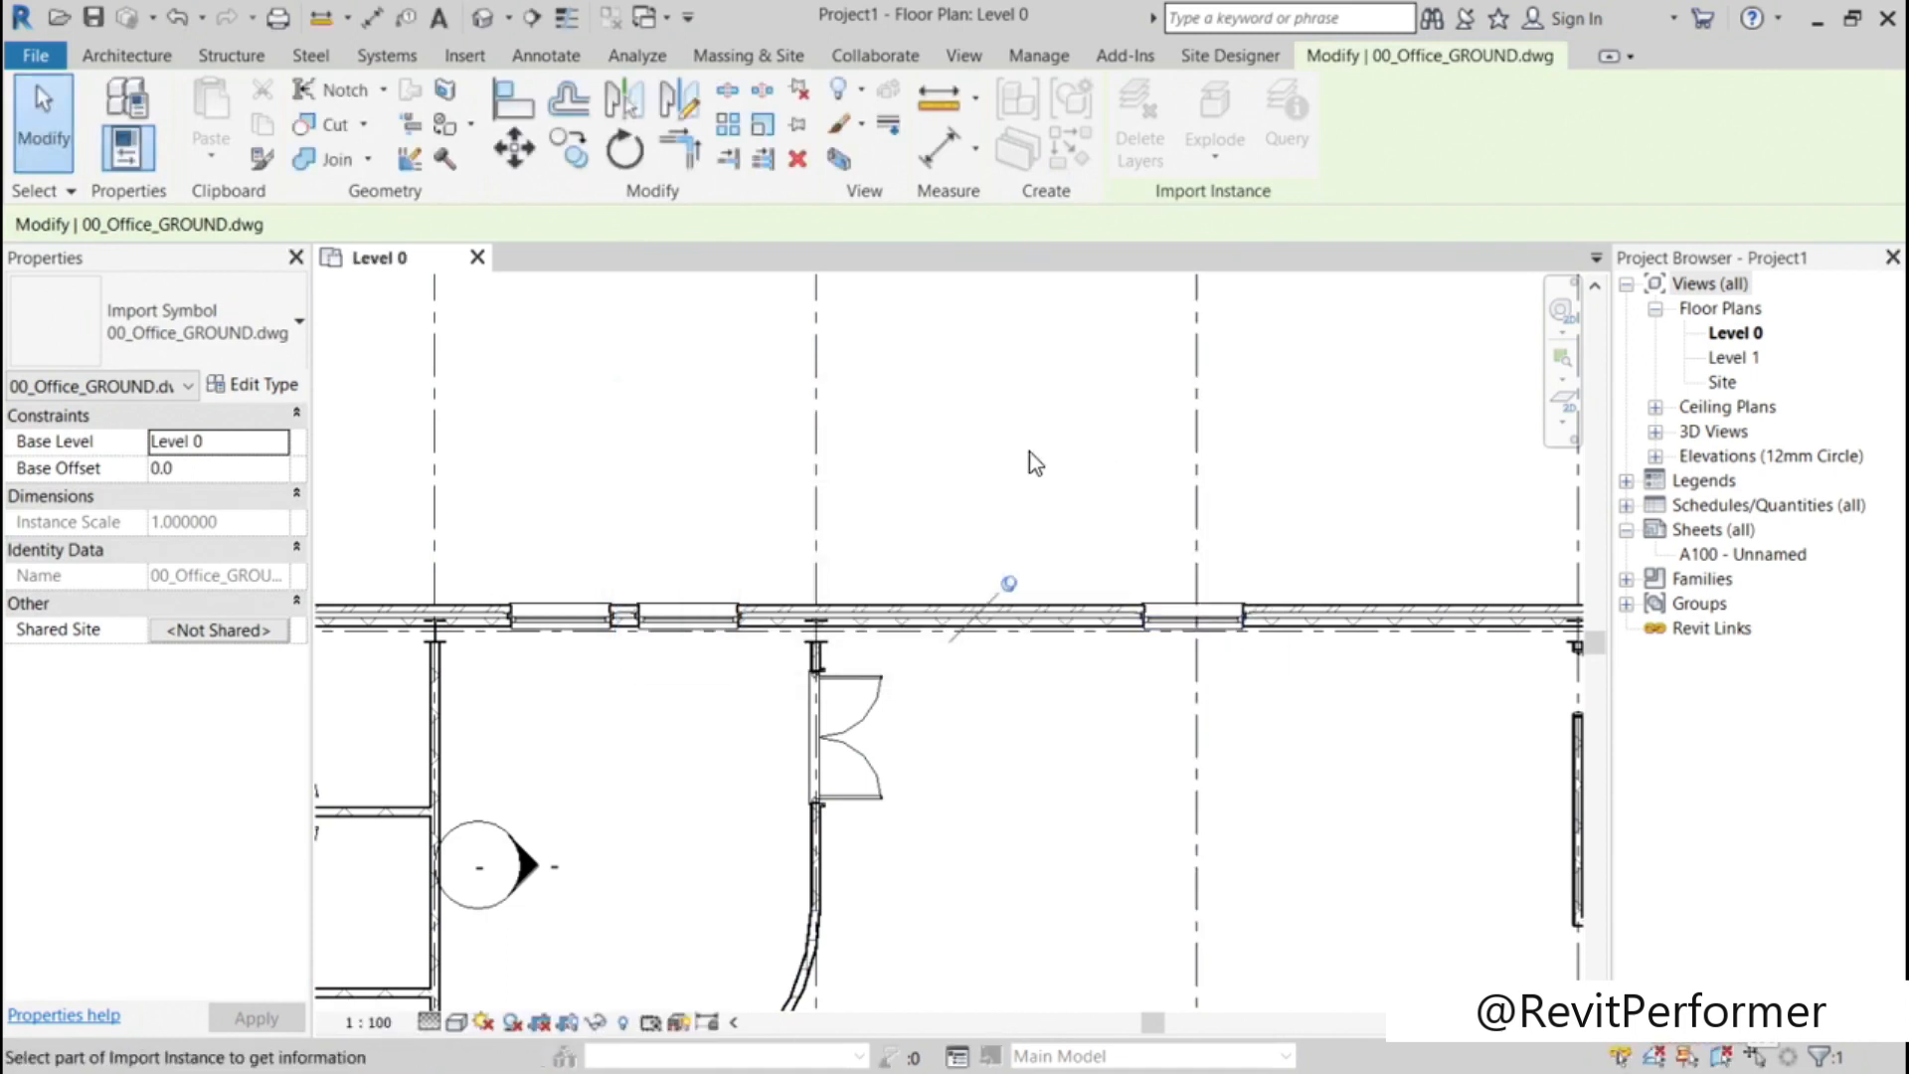
pyautogui.press('Escape')
# Step: Override the line pattern of layer A-325-M_DOOR with Dash in Level 0's imported category overrides, widening the Visibility column
pyautogui.press('v')
pyautogui.press('v')
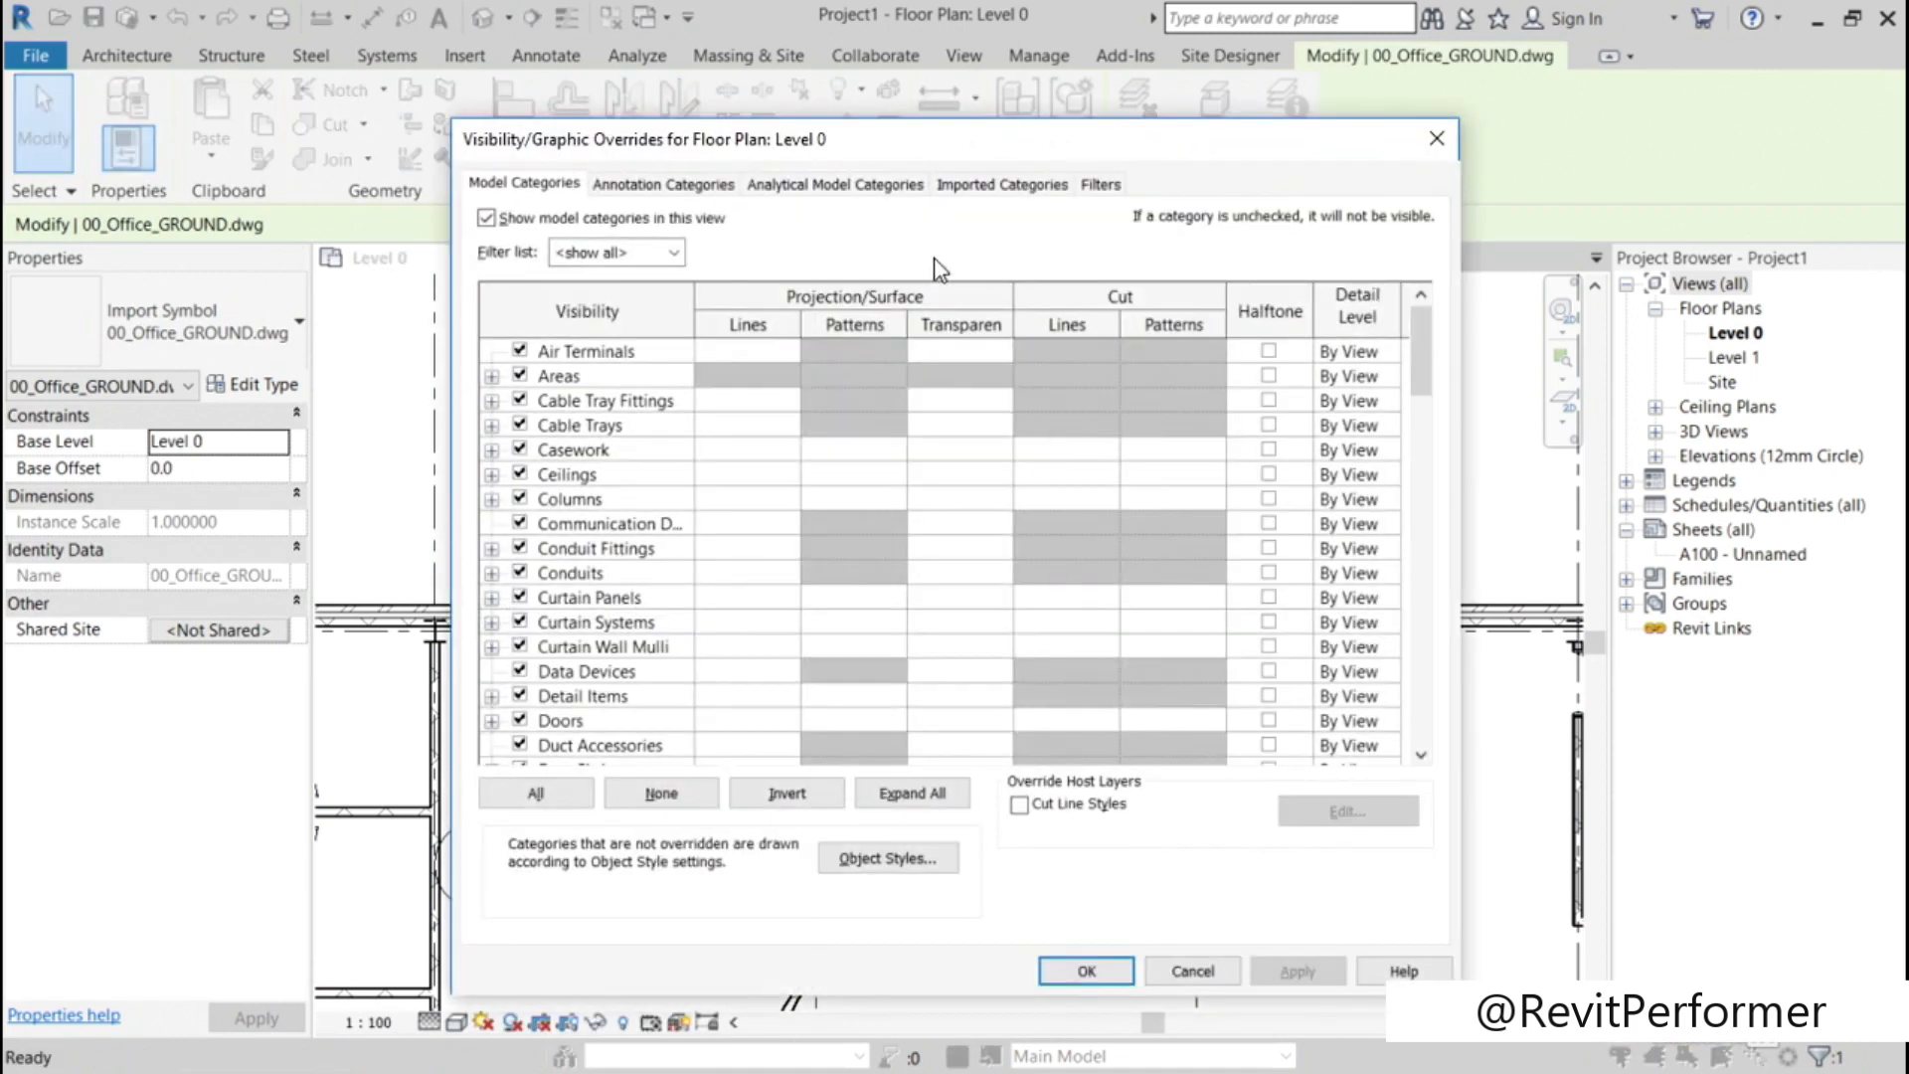
pyautogui.click(1001, 184)
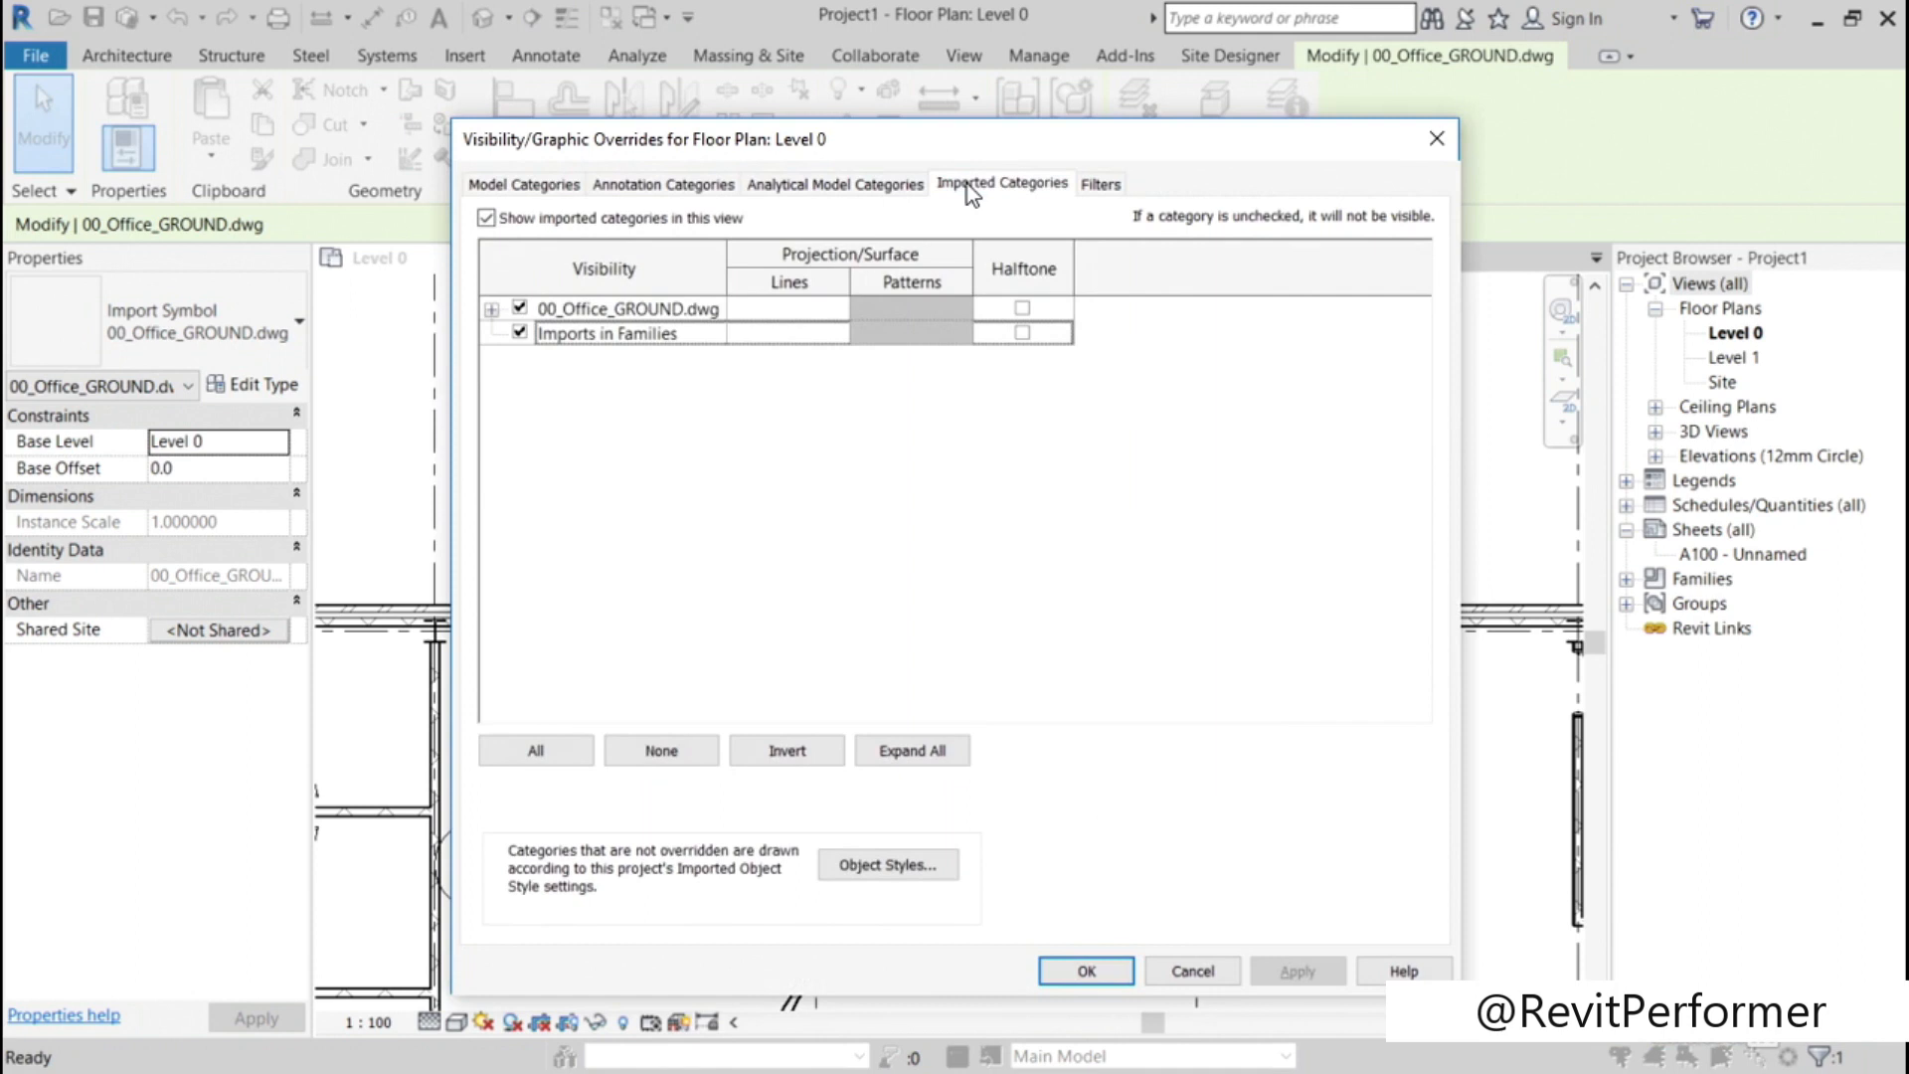
pyautogui.click(491, 310)
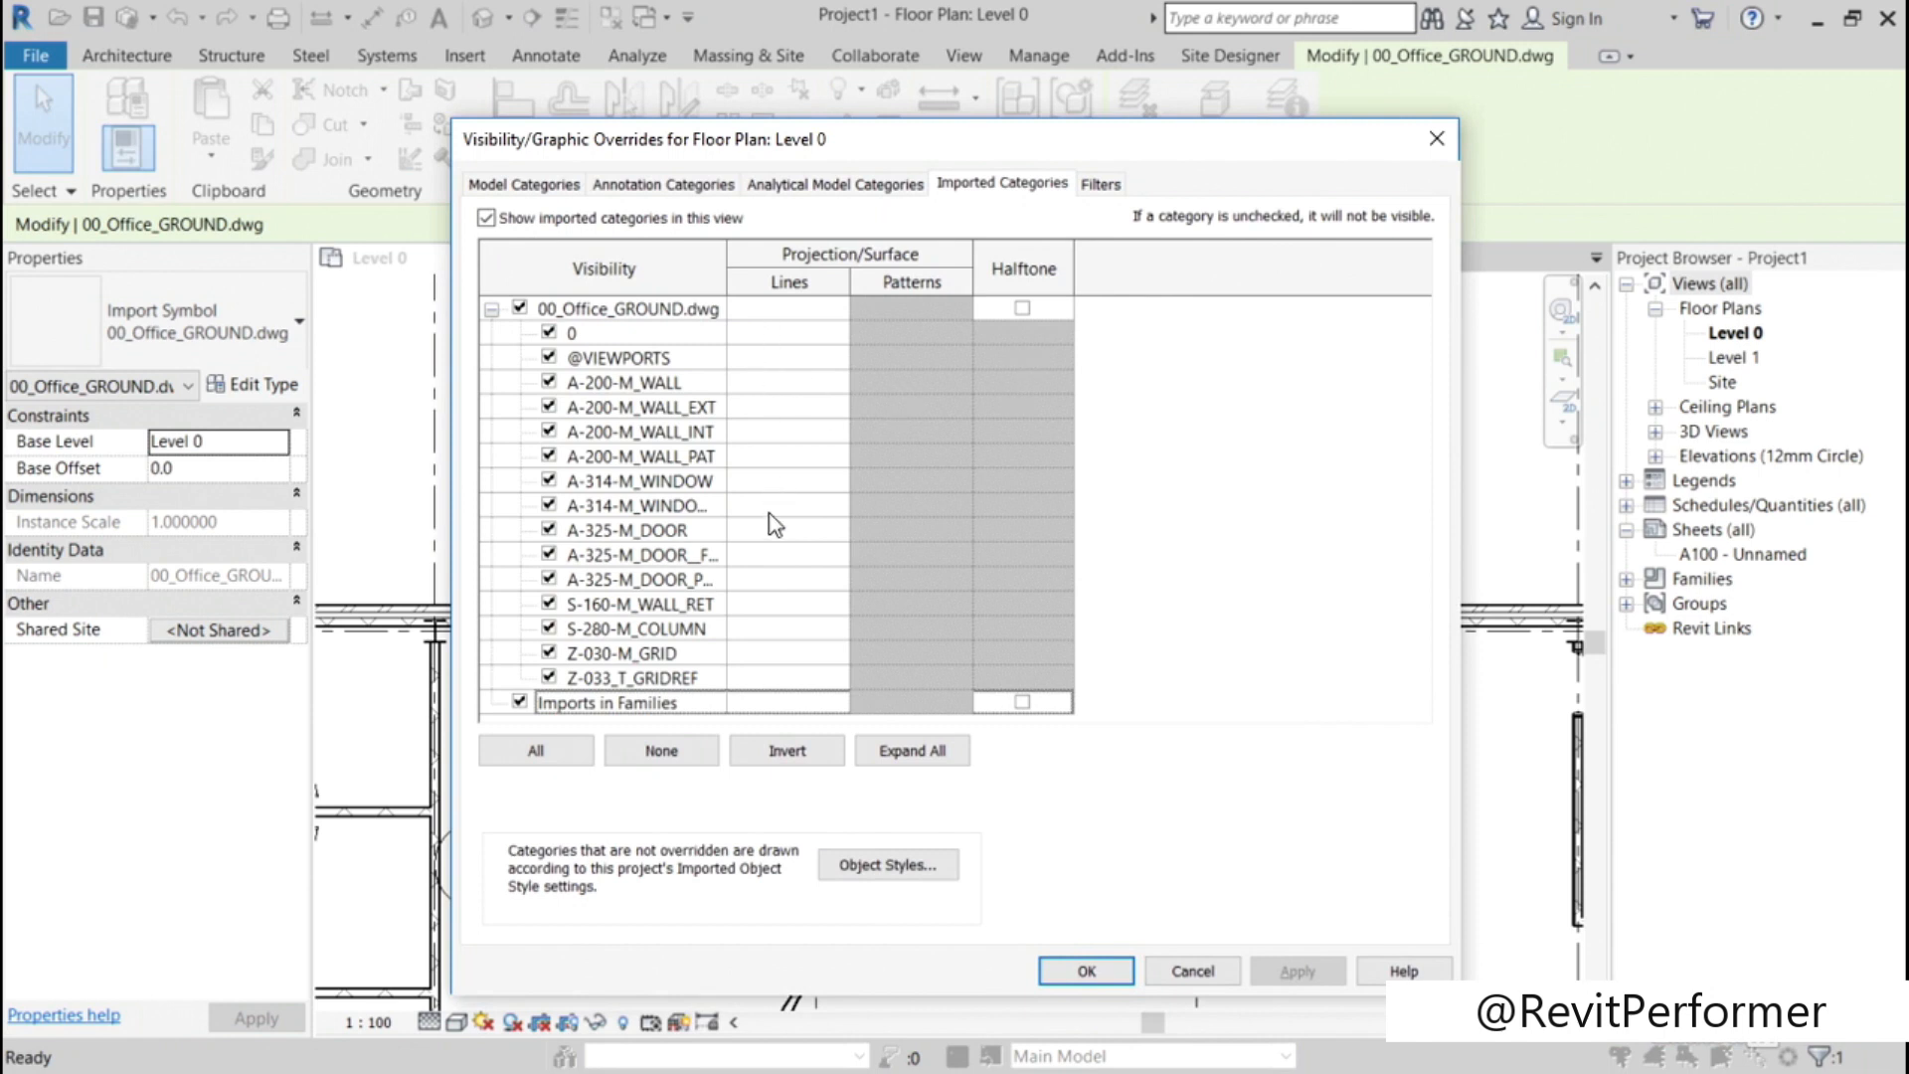
pyautogui.moveTo(727, 268); pyautogui.dragTo(822, 268)
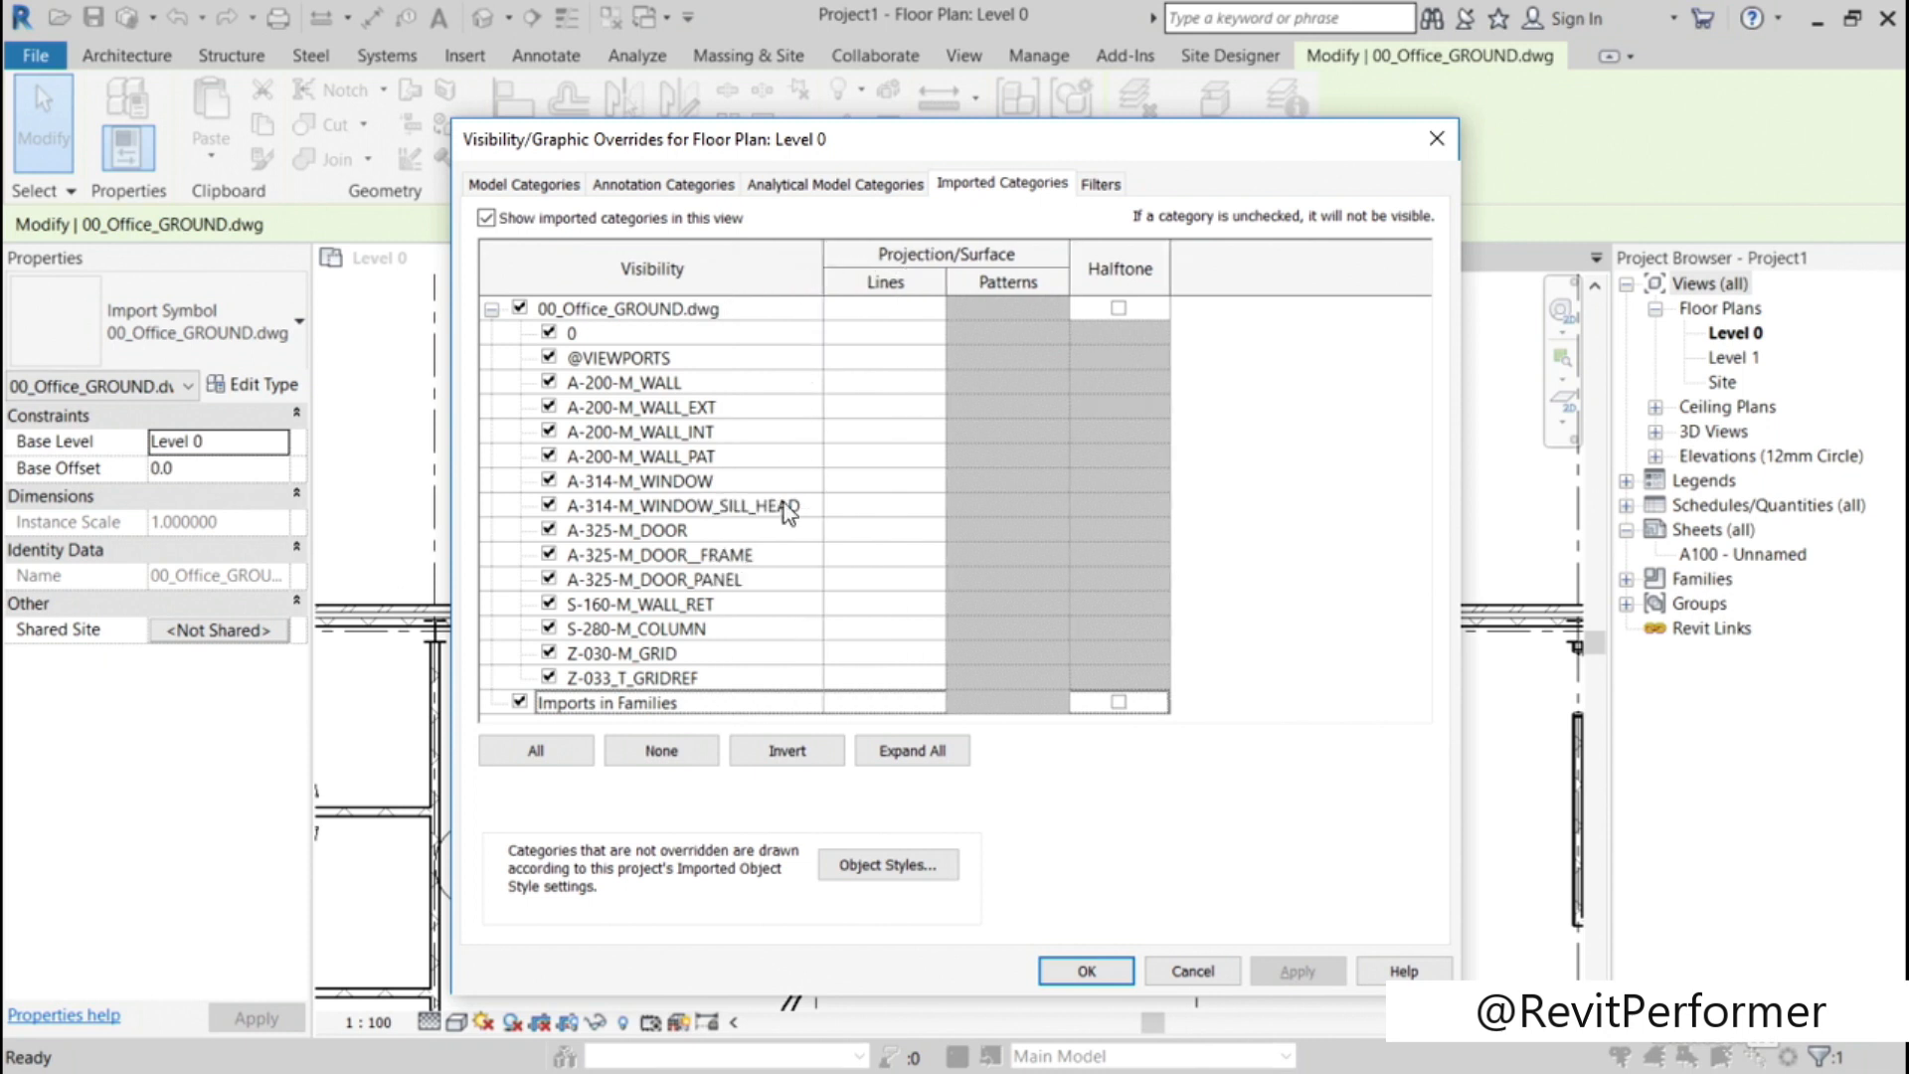
pyautogui.click(667, 535)
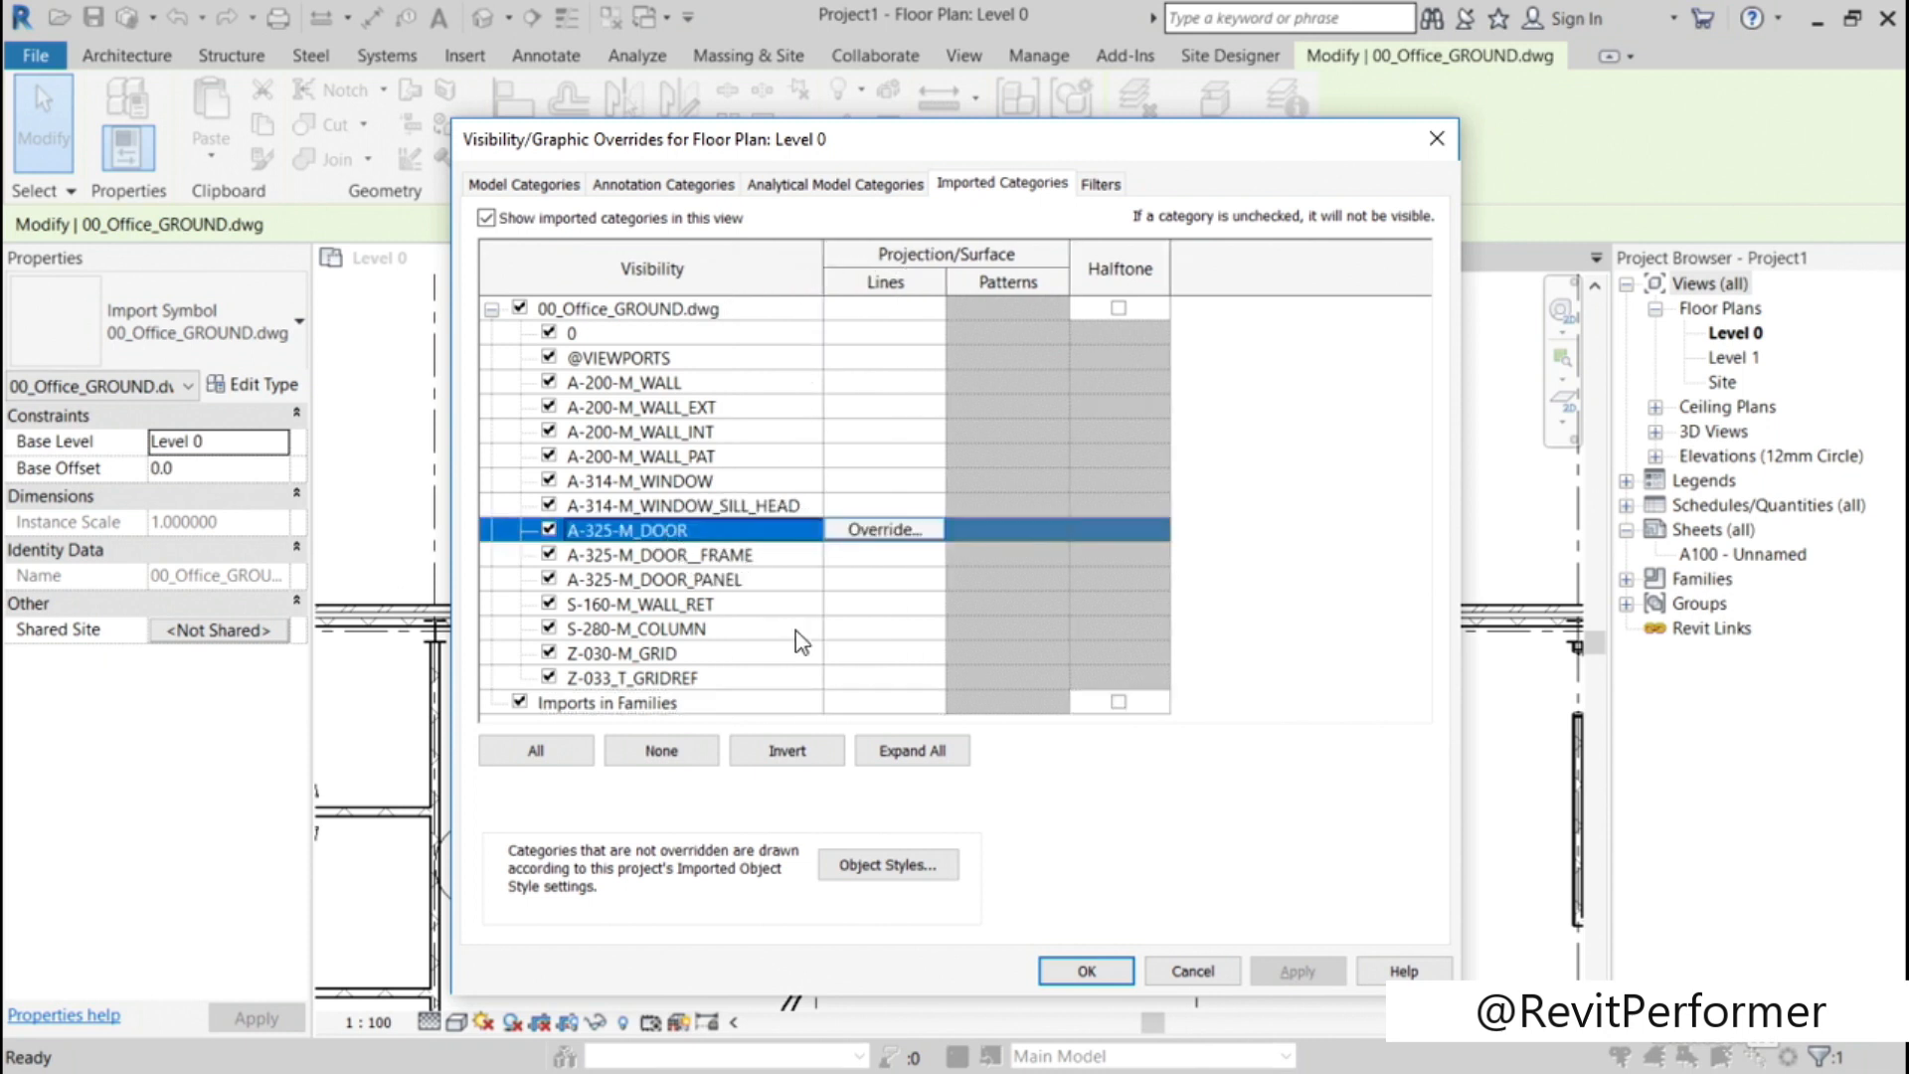
pyautogui.click(888, 531)
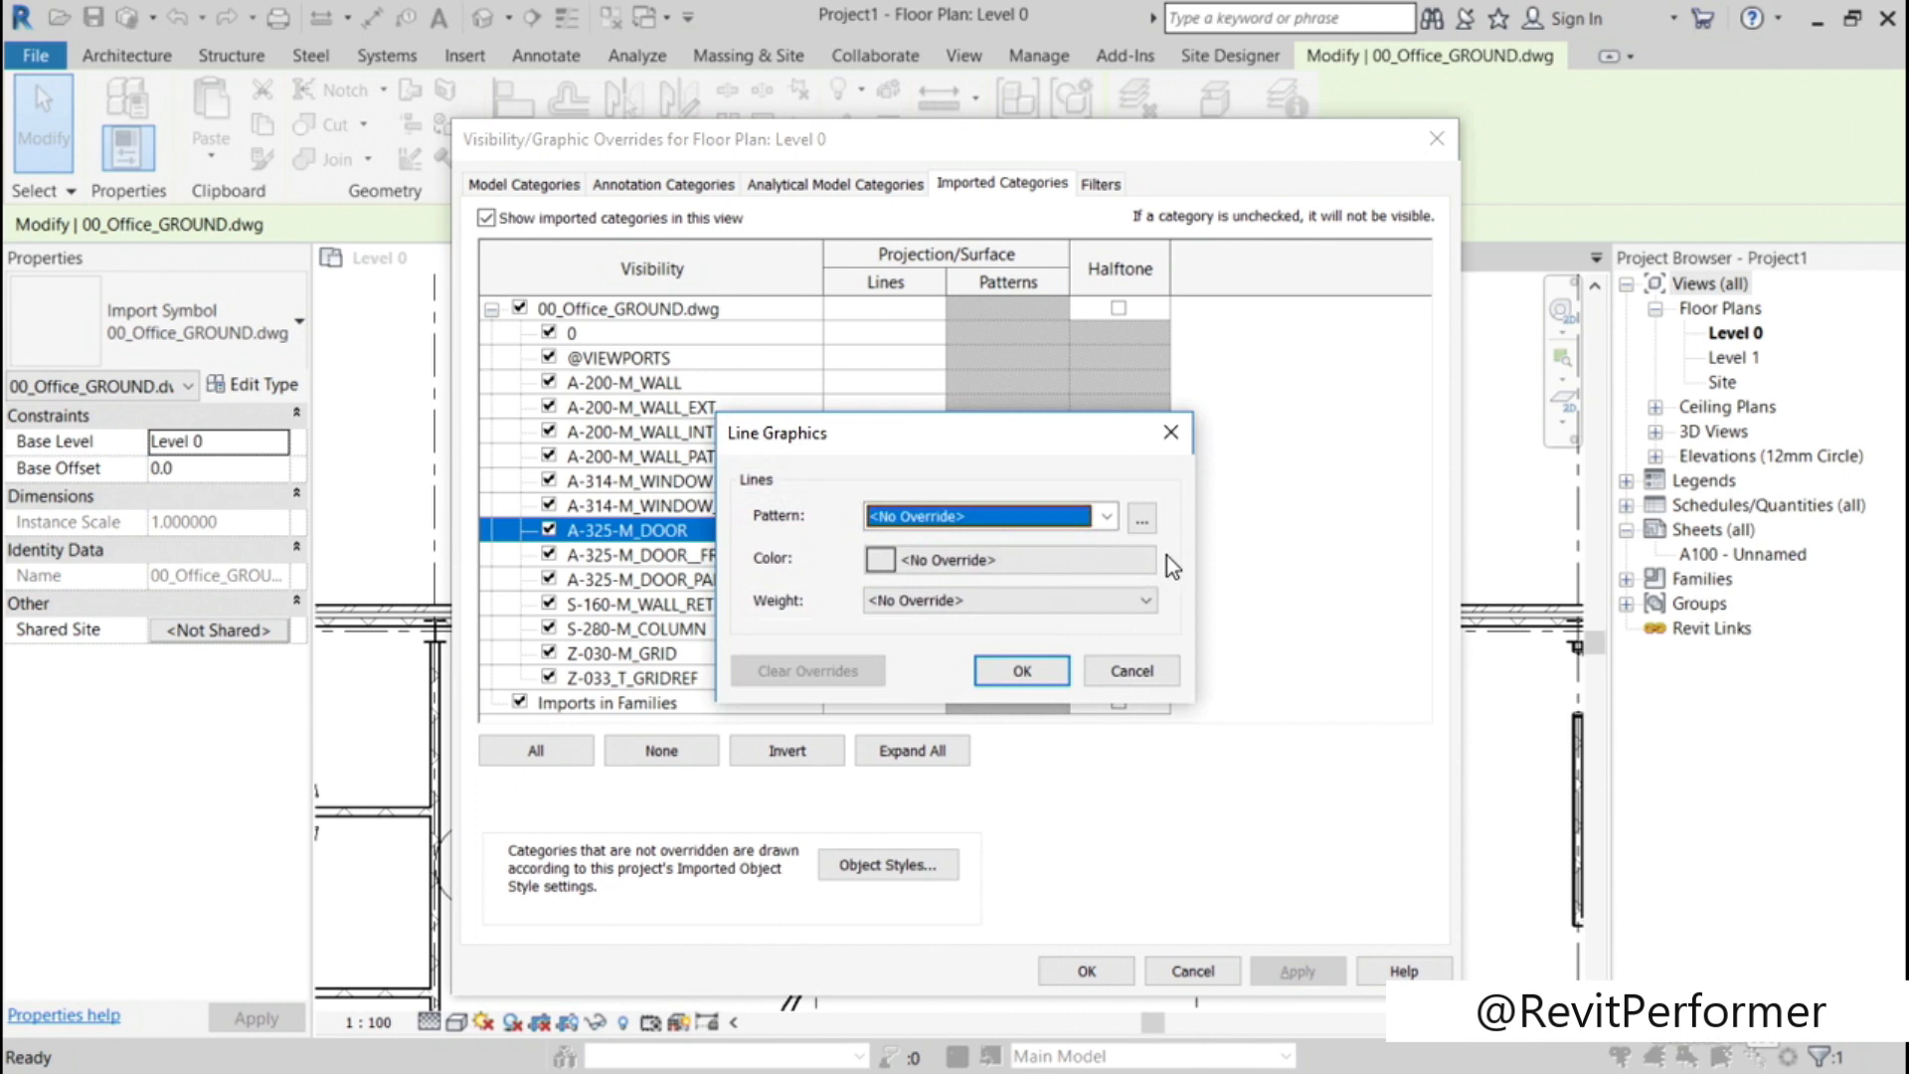
pyautogui.click(1106, 517)
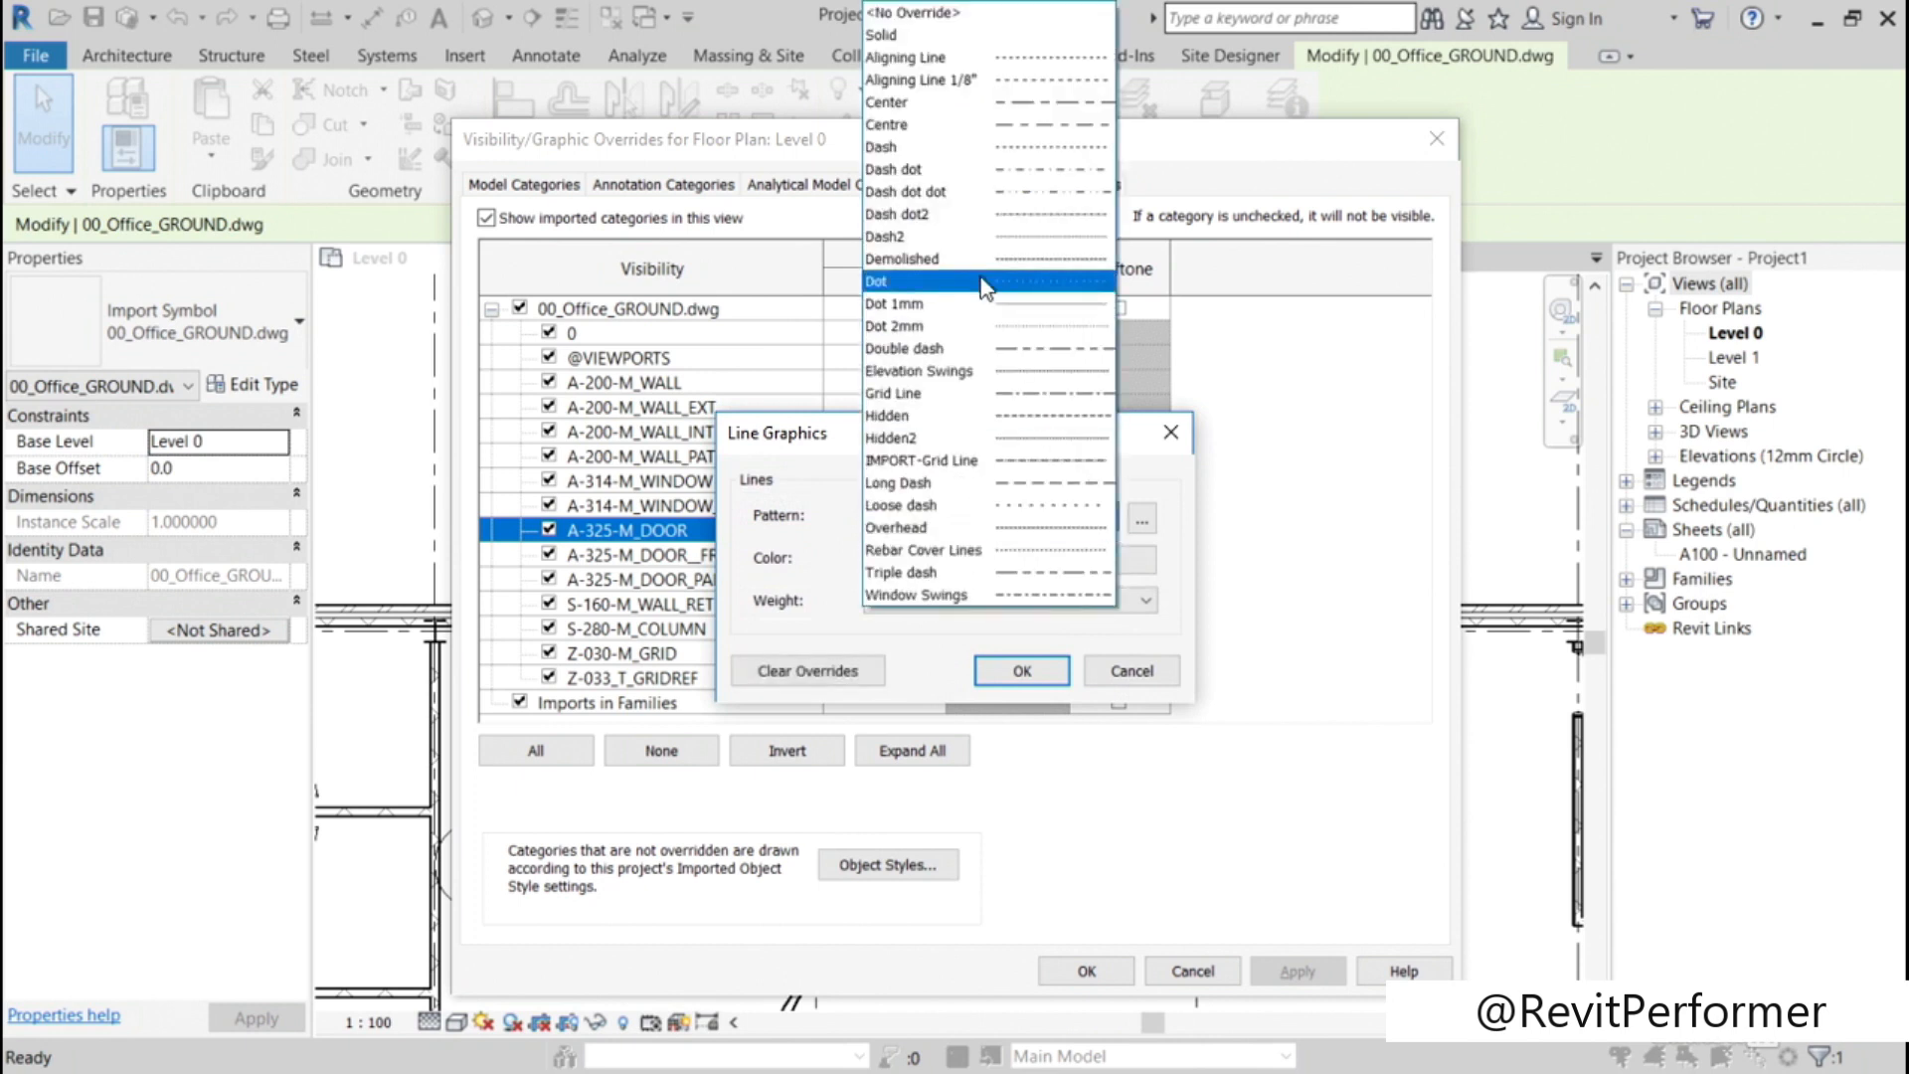
pyautogui.click(939, 149)
# Step: Set the A-325-M_DOOR line override color to red and apply the overrides to the Level 0 view
pyautogui.click(1008, 560)
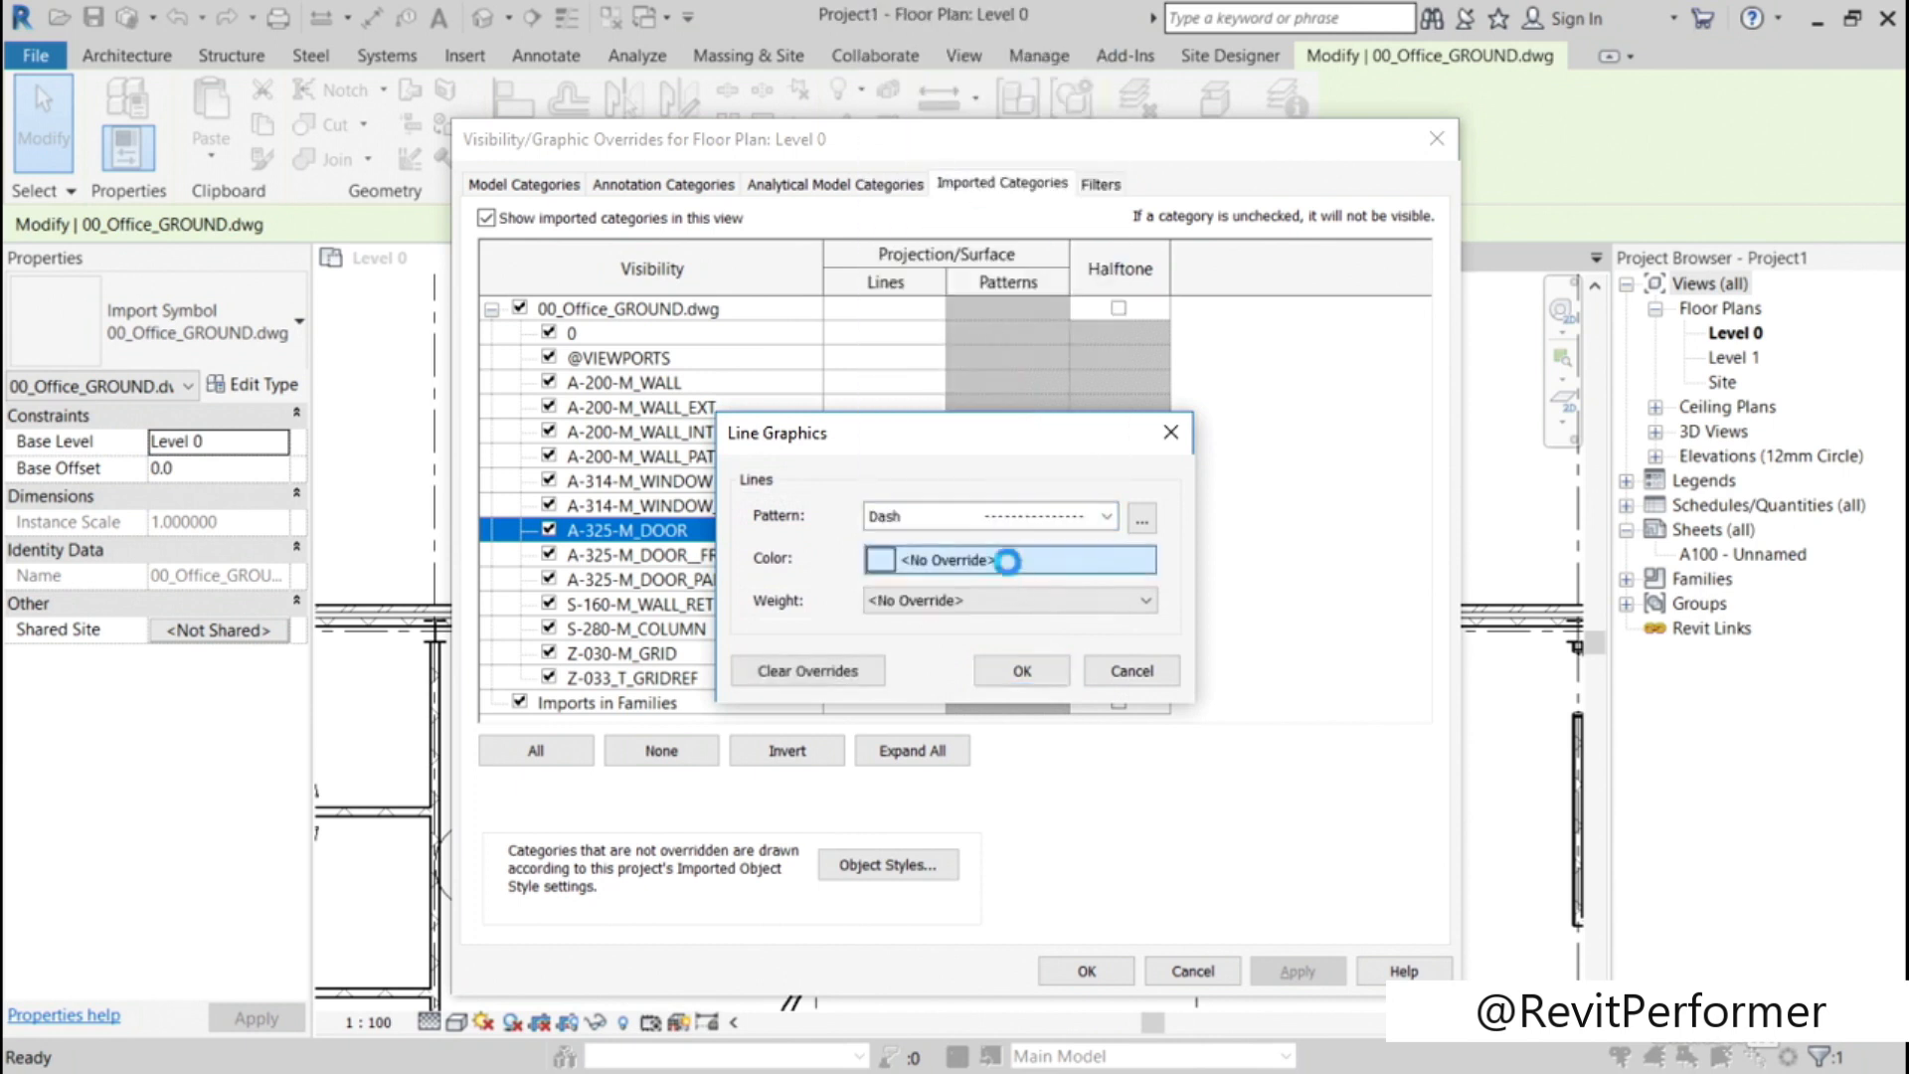
pyautogui.click(717, 592)
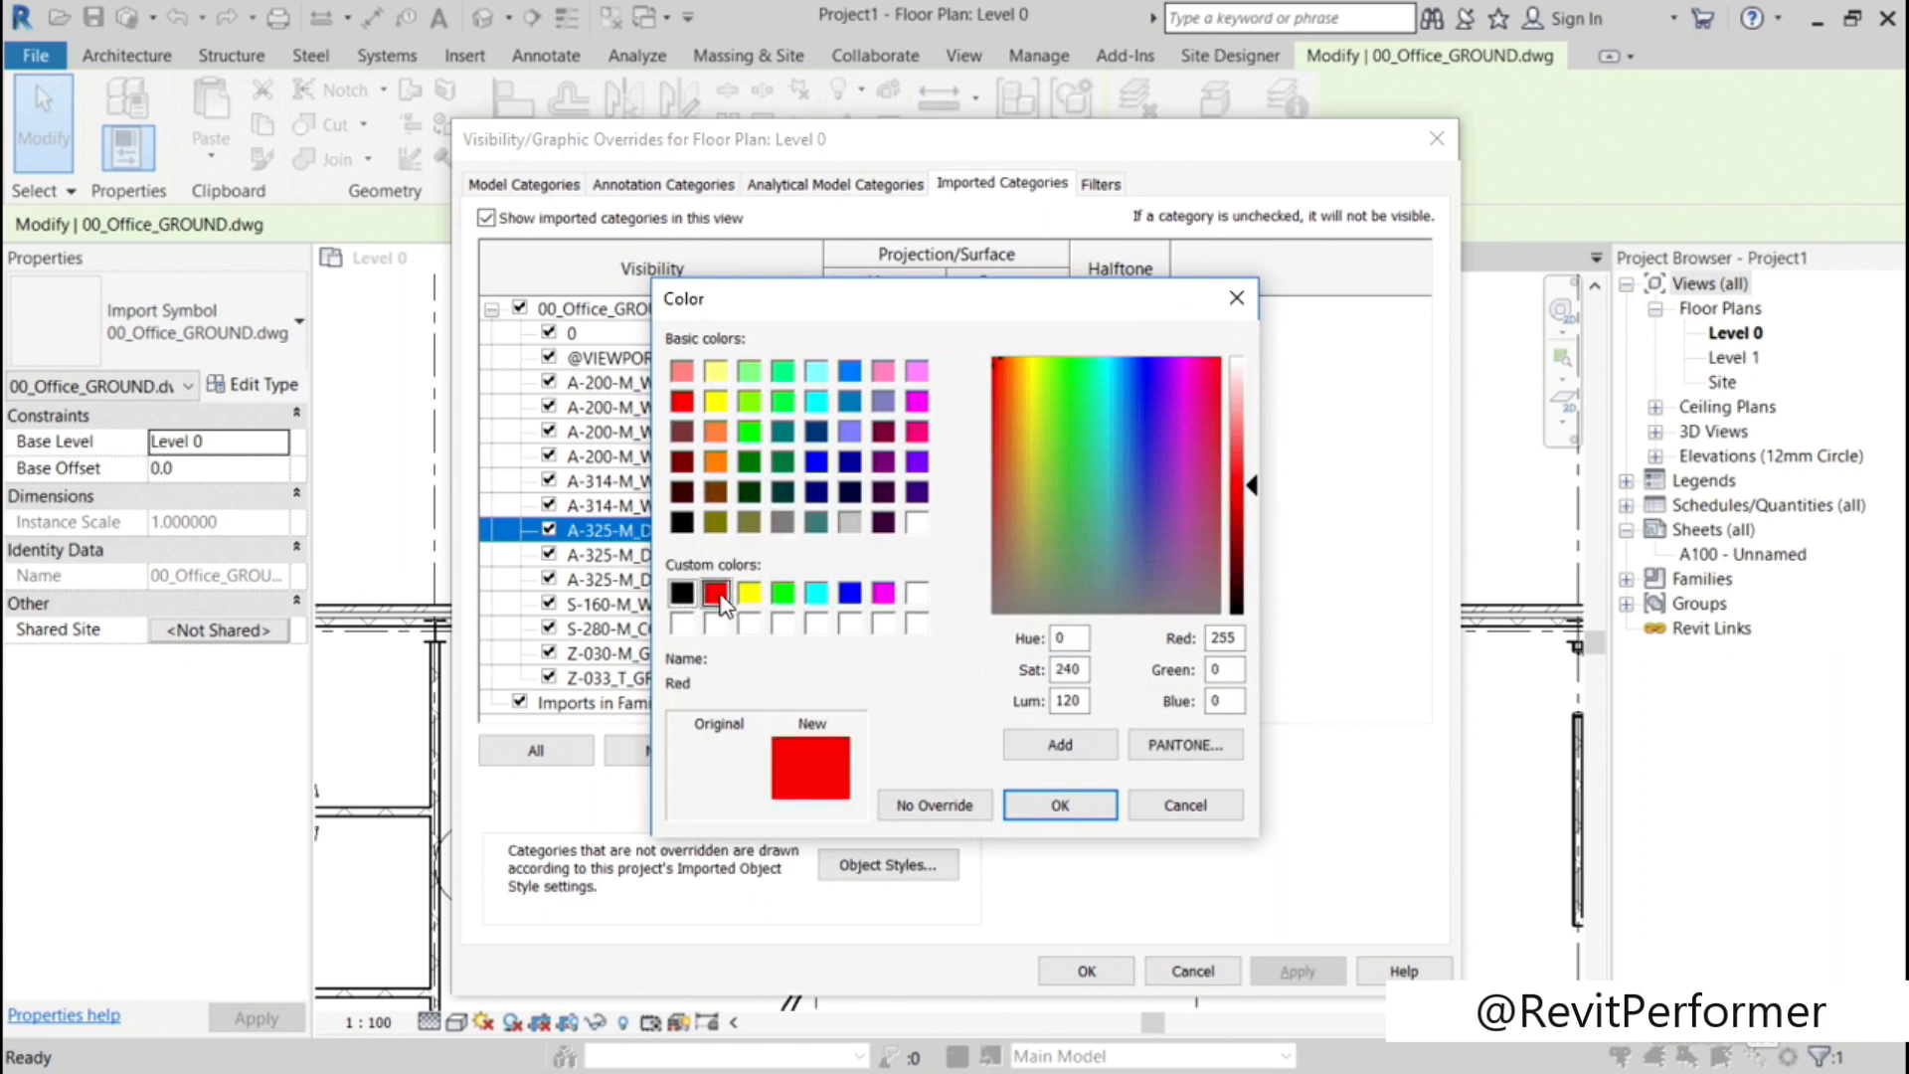
pyautogui.click(1028, 798)
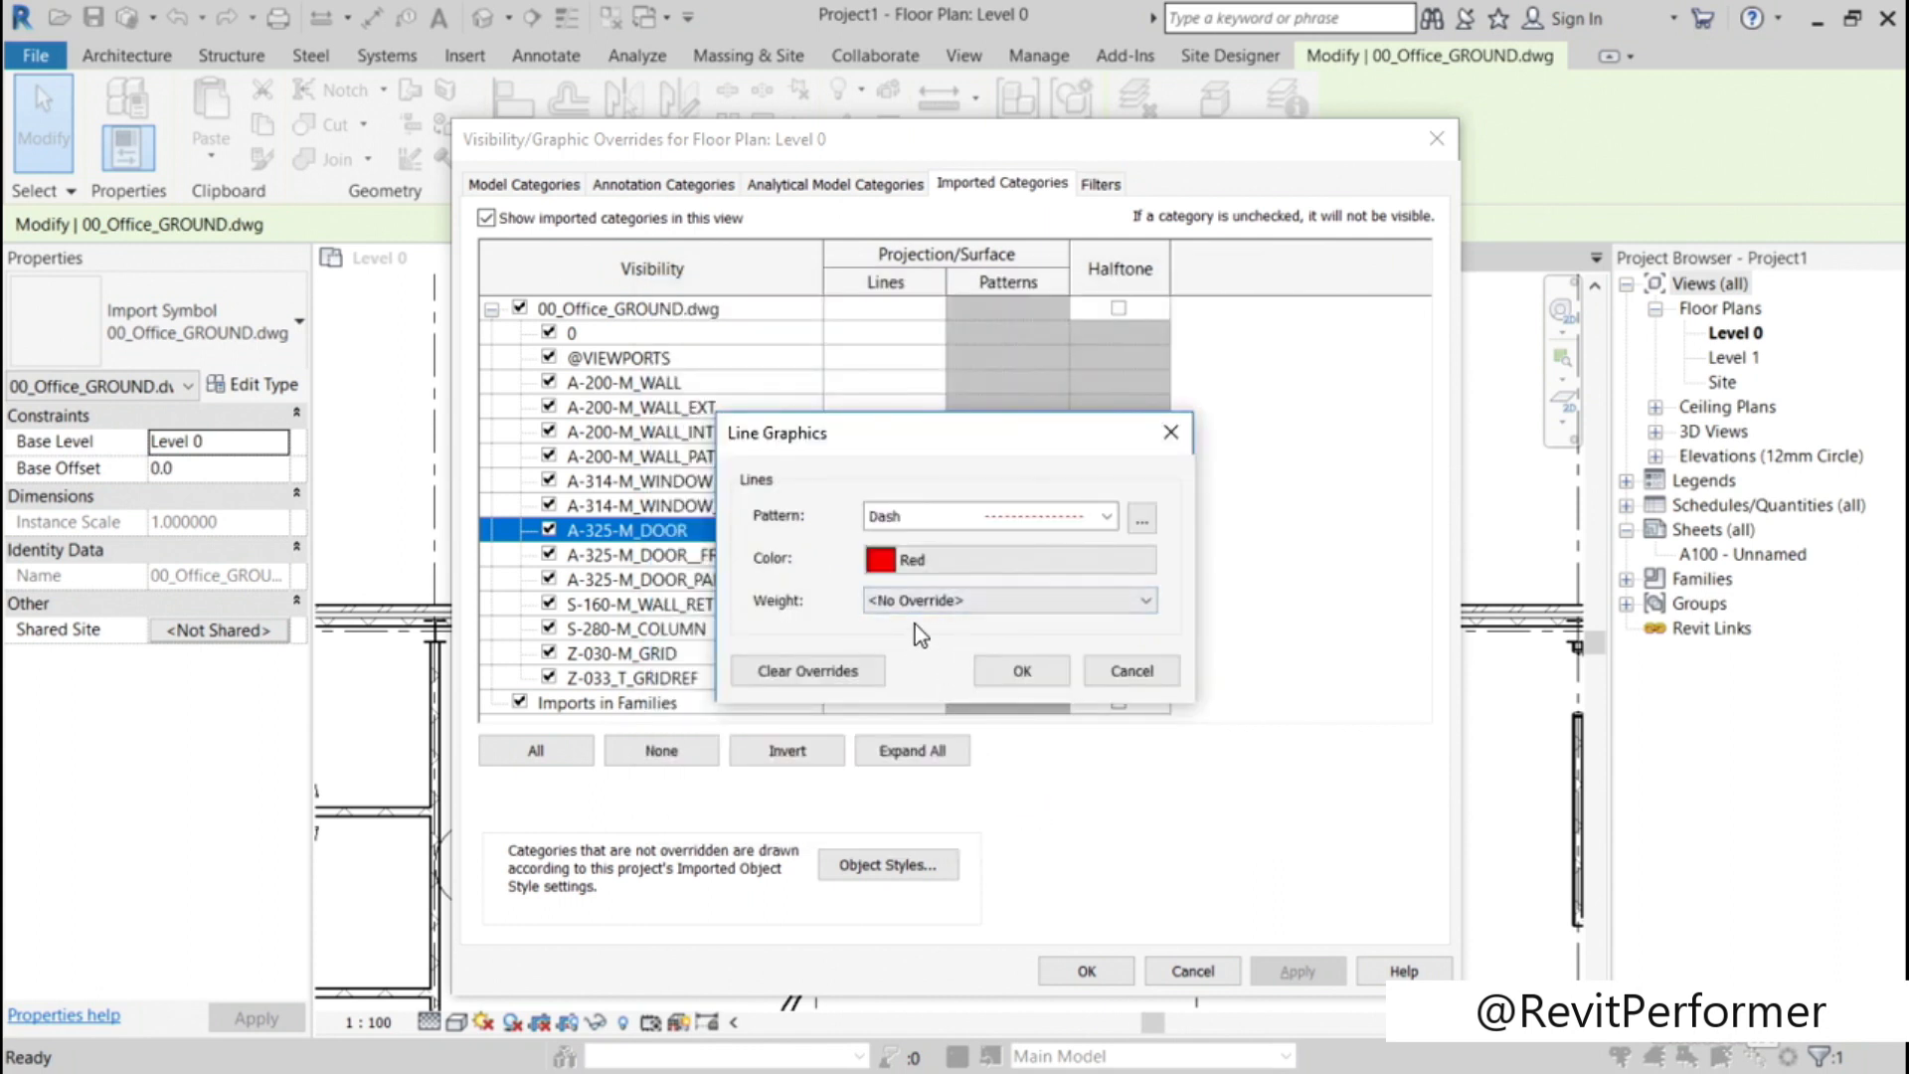
pyautogui.click(1022, 672)
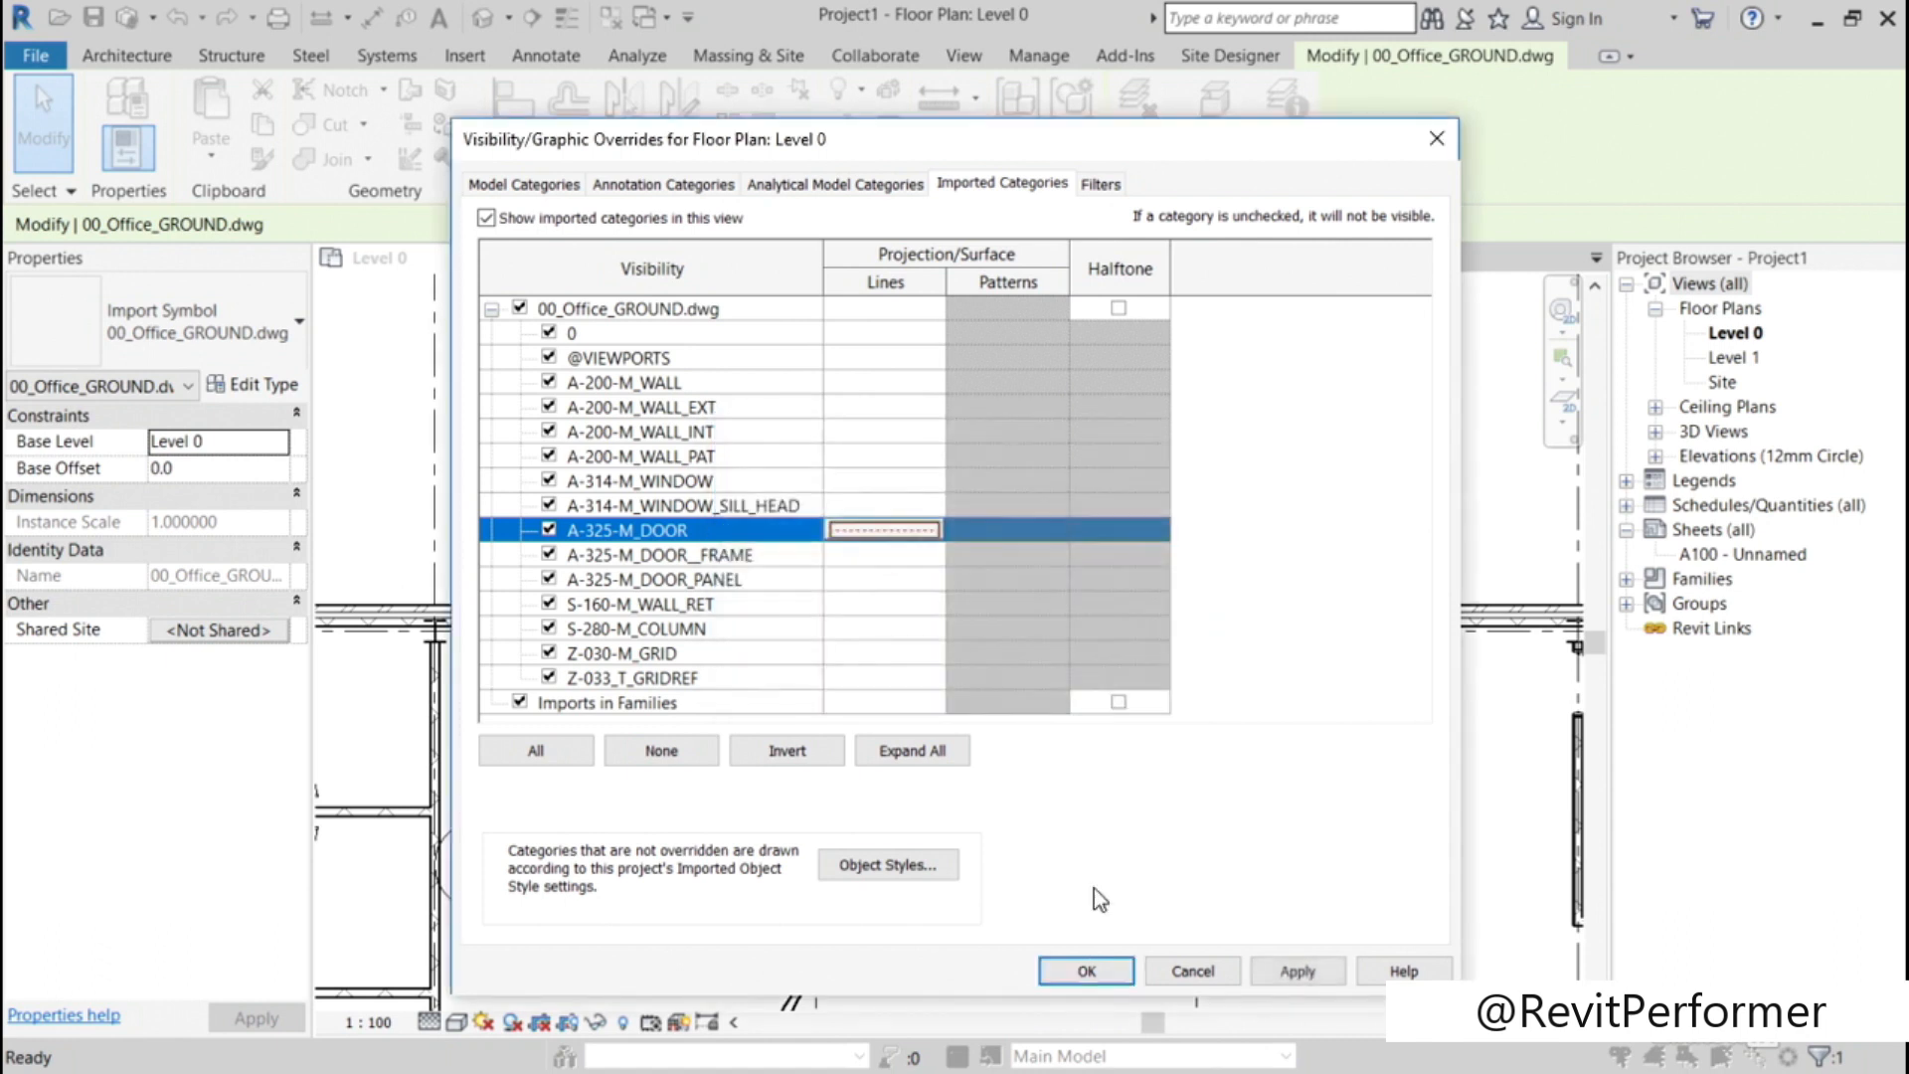
pyautogui.click(1086, 971)
# Step: Clear the A-325-M_DOOR layer's line graphics overrides in Level 0's imported category overrides and apply the change
pyautogui.scroll(-4, 1042, 826)
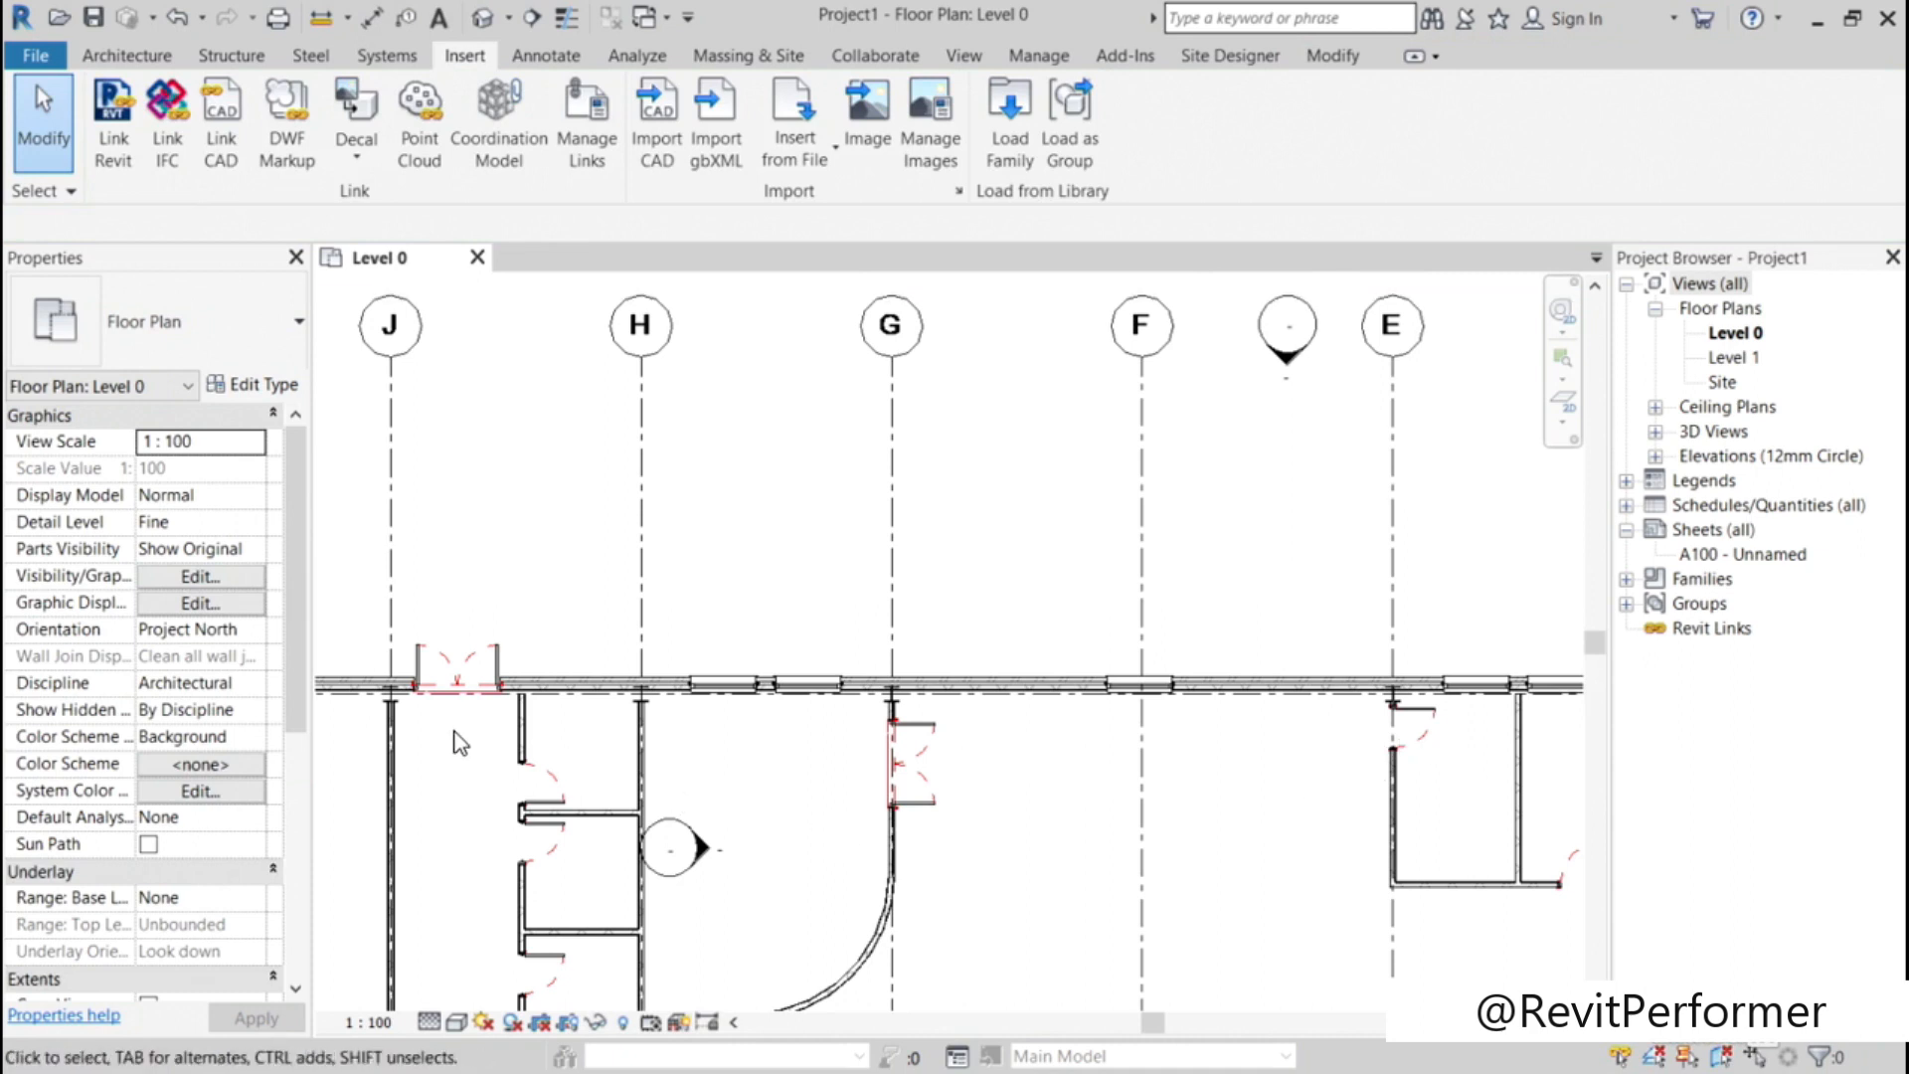
pyautogui.scroll(2, 916, 746)
pyautogui.scroll(2, 915, 743)
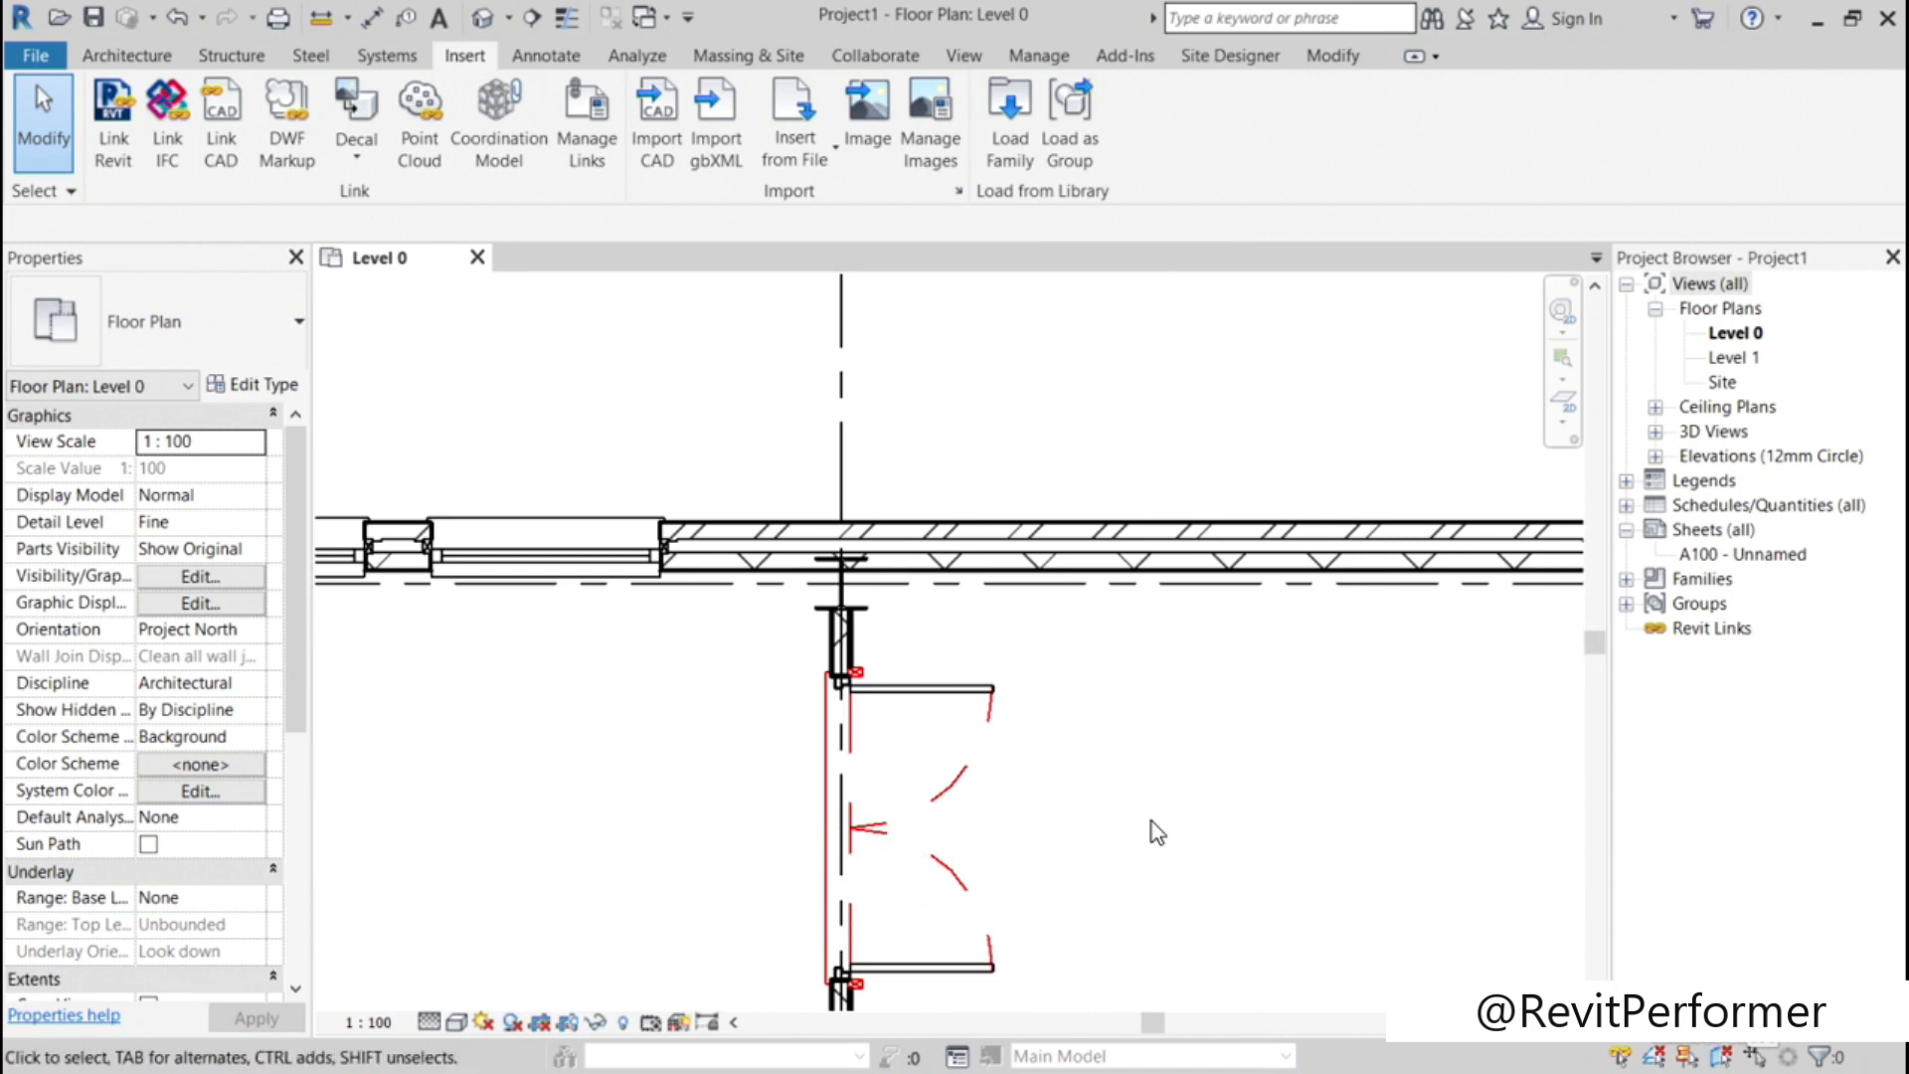
pyautogui.scroll(-1, 1160, 790)
pyautogui.middleClick(1161, 759)
pyautogui.middleClick(1160, 758)
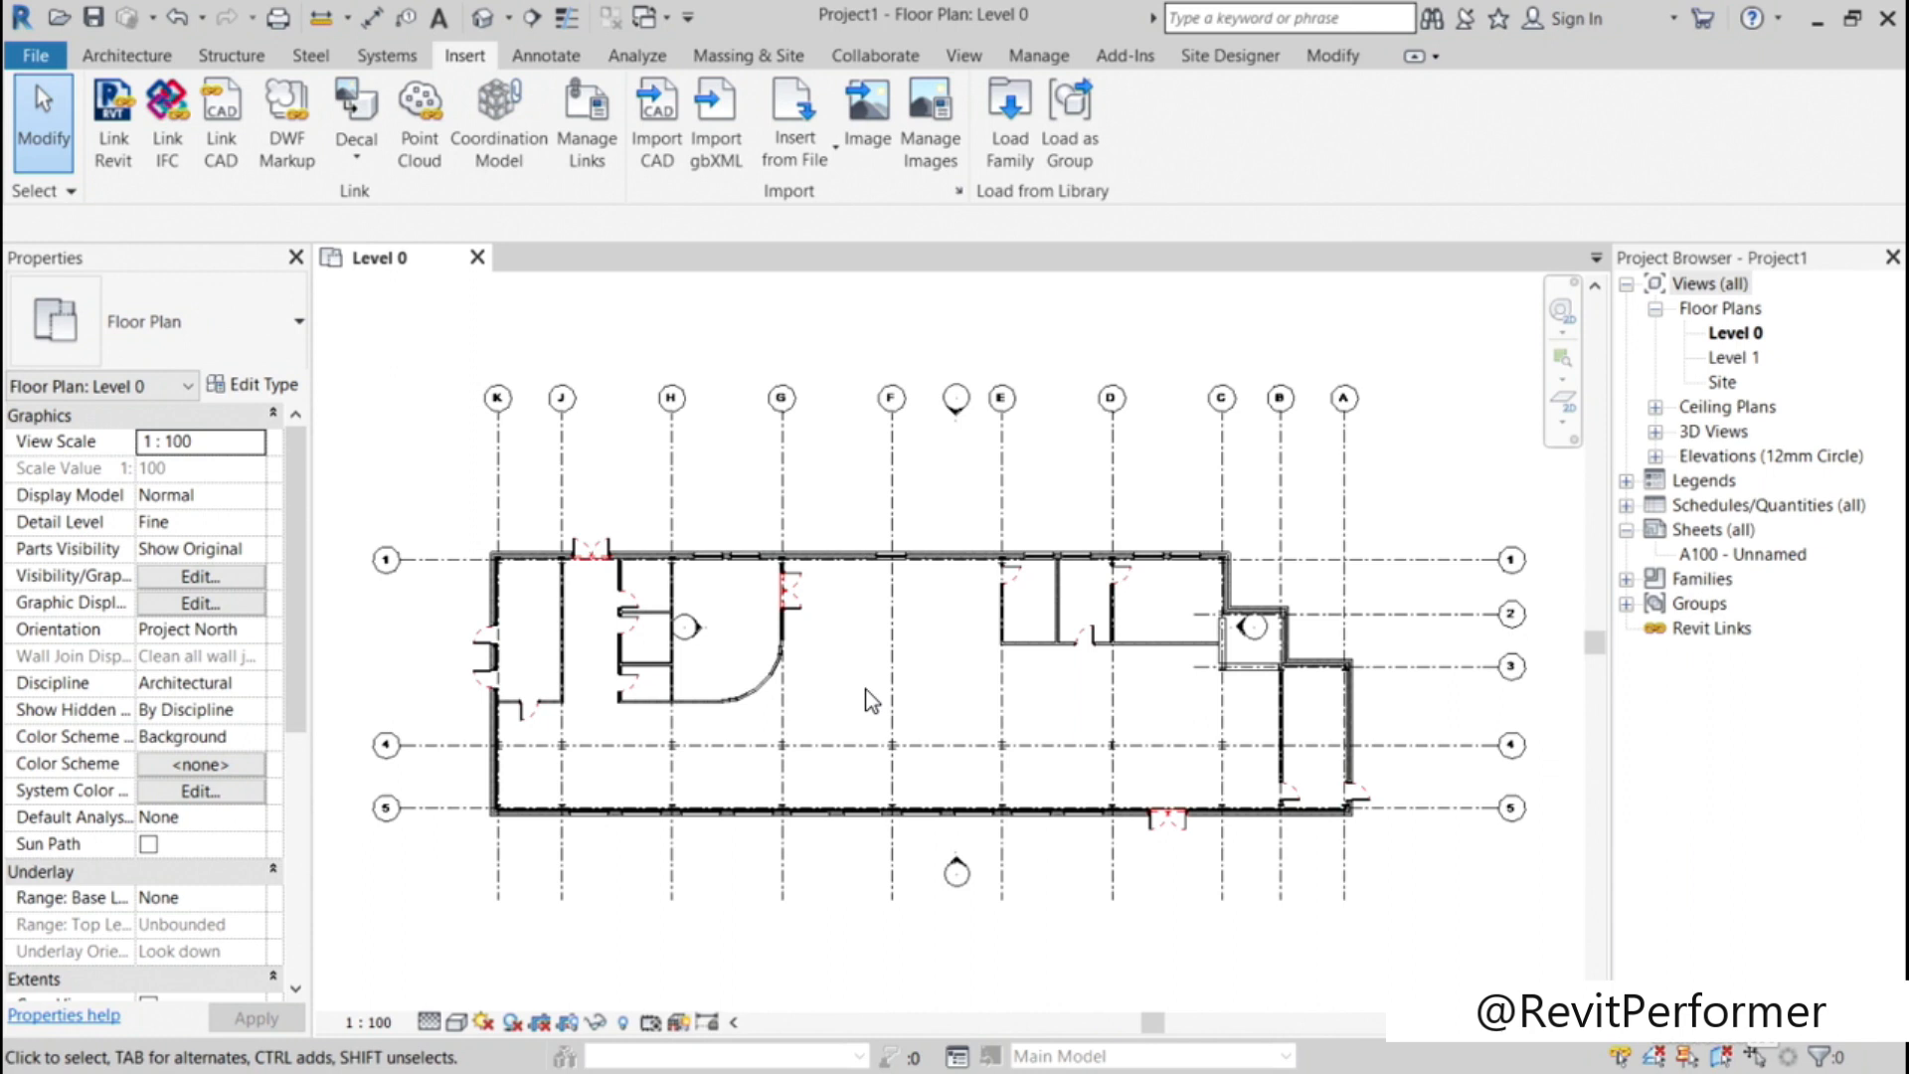
pyautogui.press('v')
pyautogui.press('v')
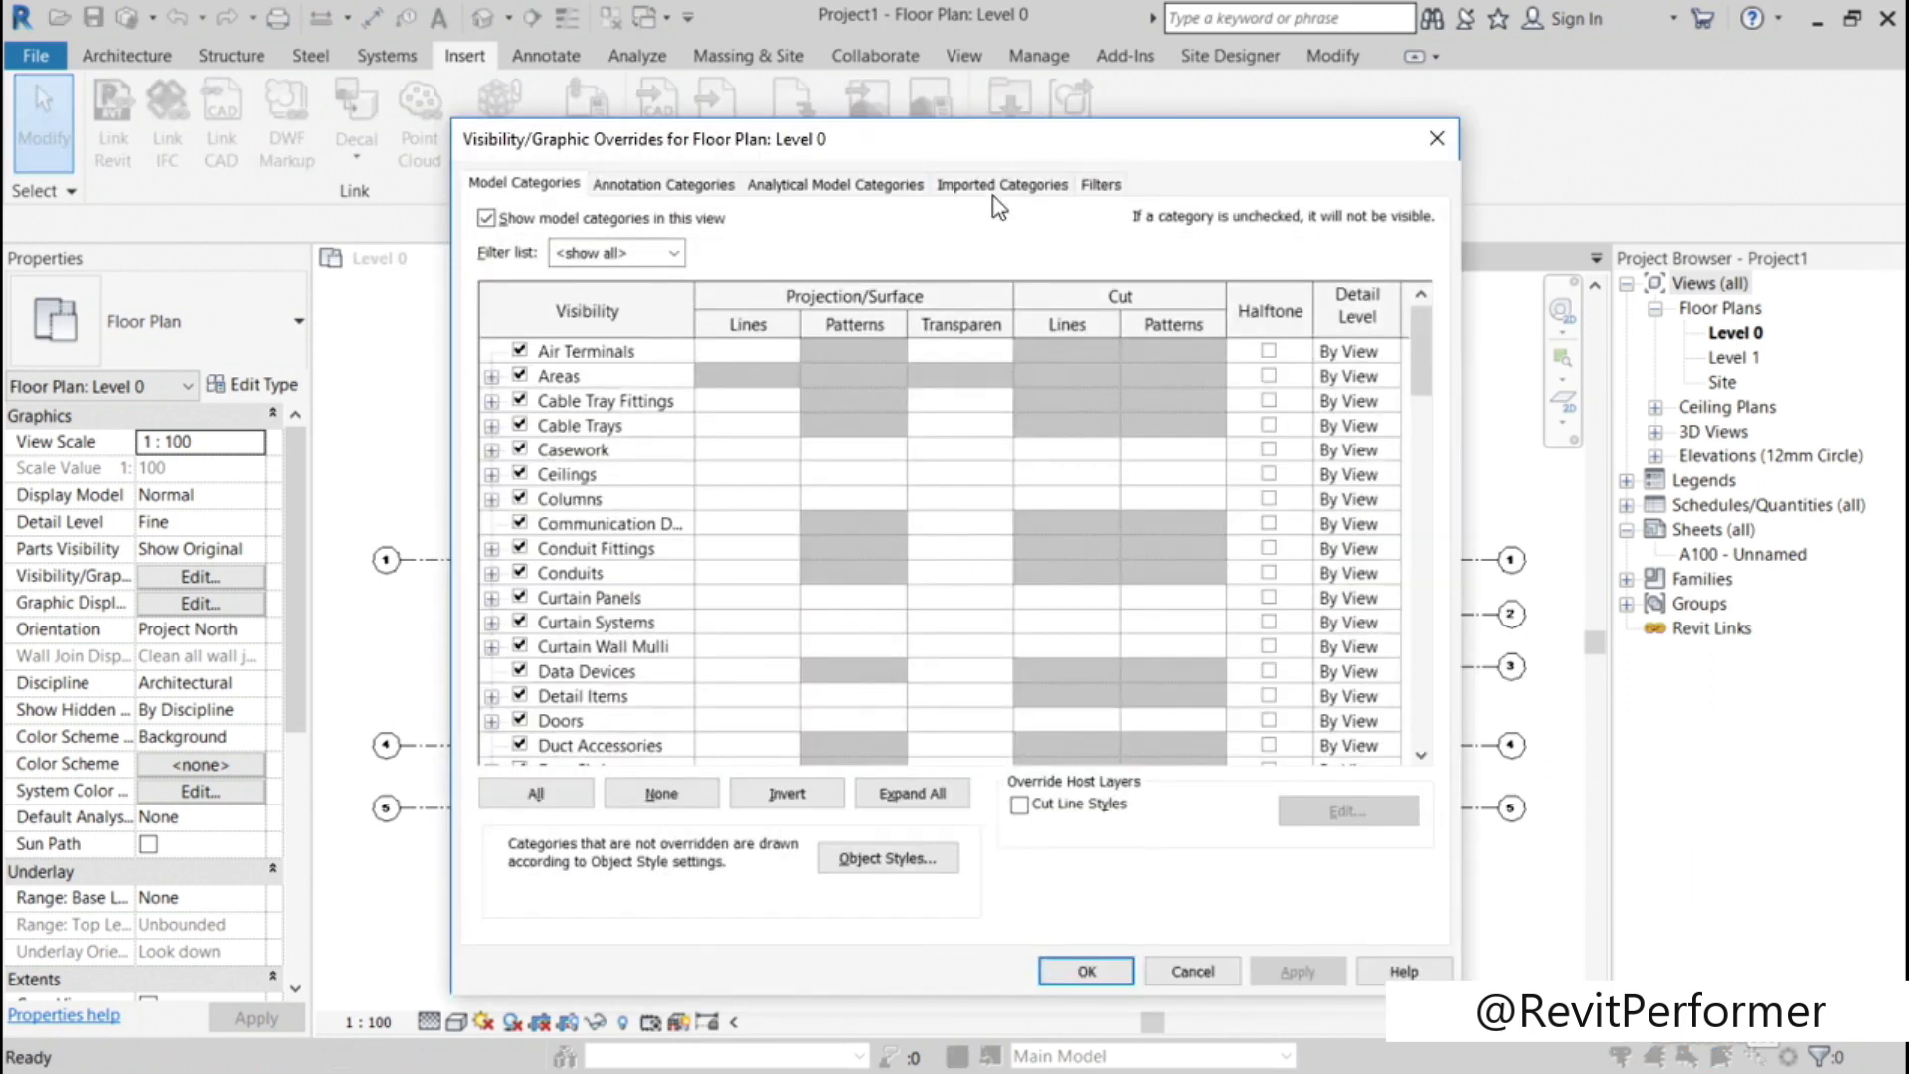
pyautogui.click(999, 185)
pyautogui.click(491, 310)
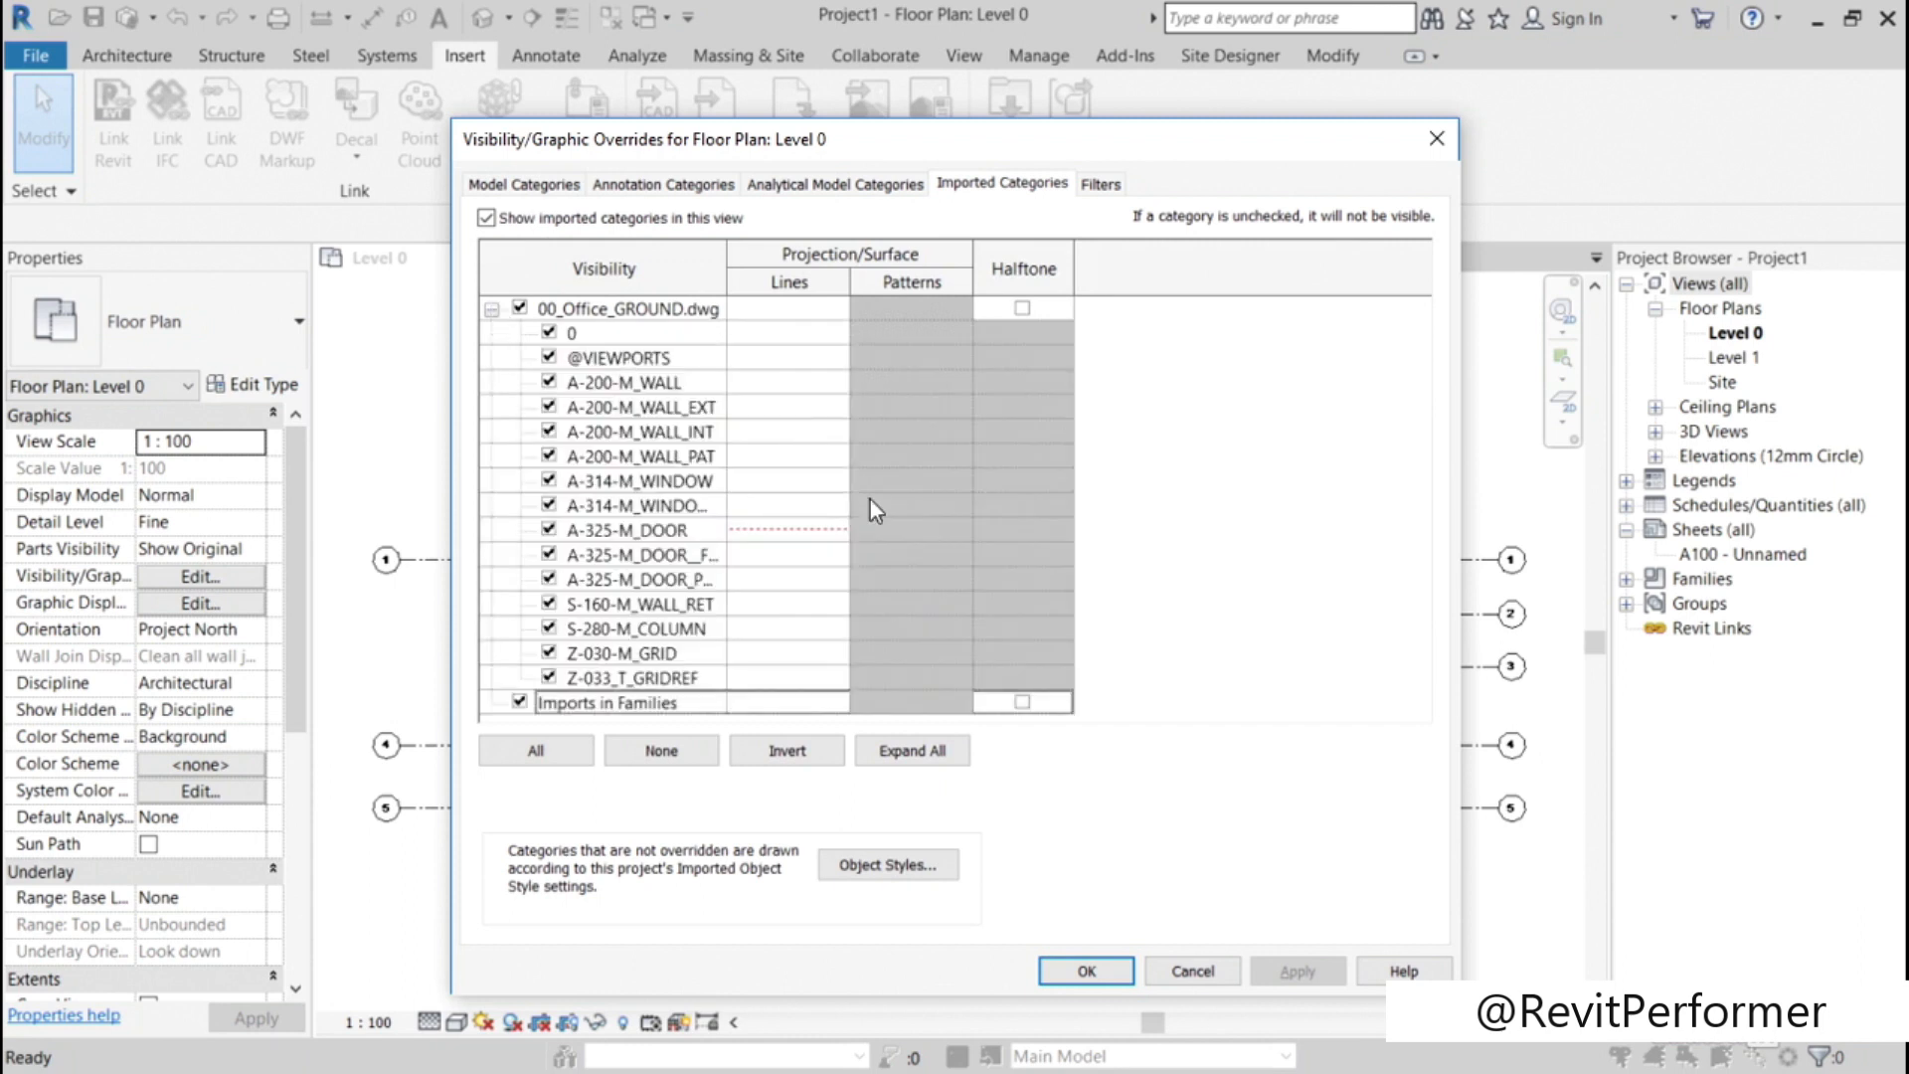
pyautogui.click(798, 529)
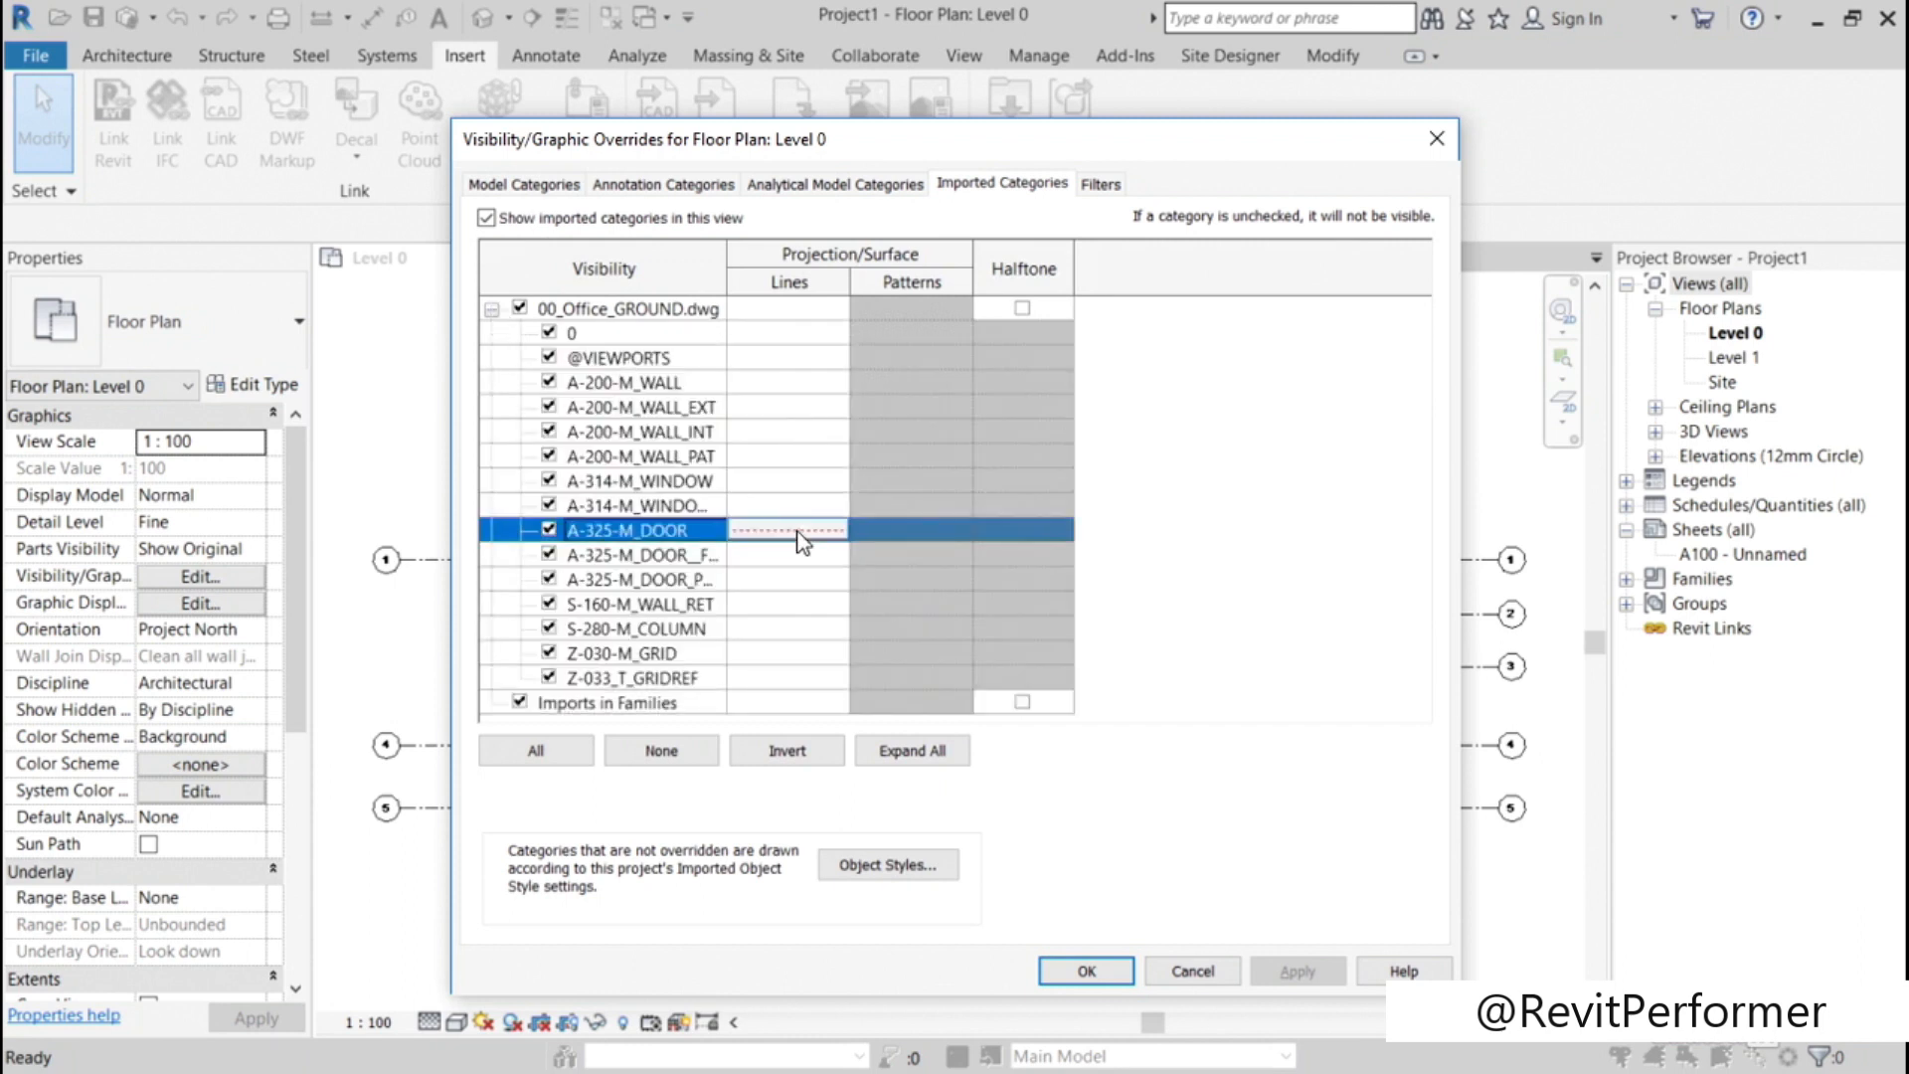
pyautogui.click(797, 532)
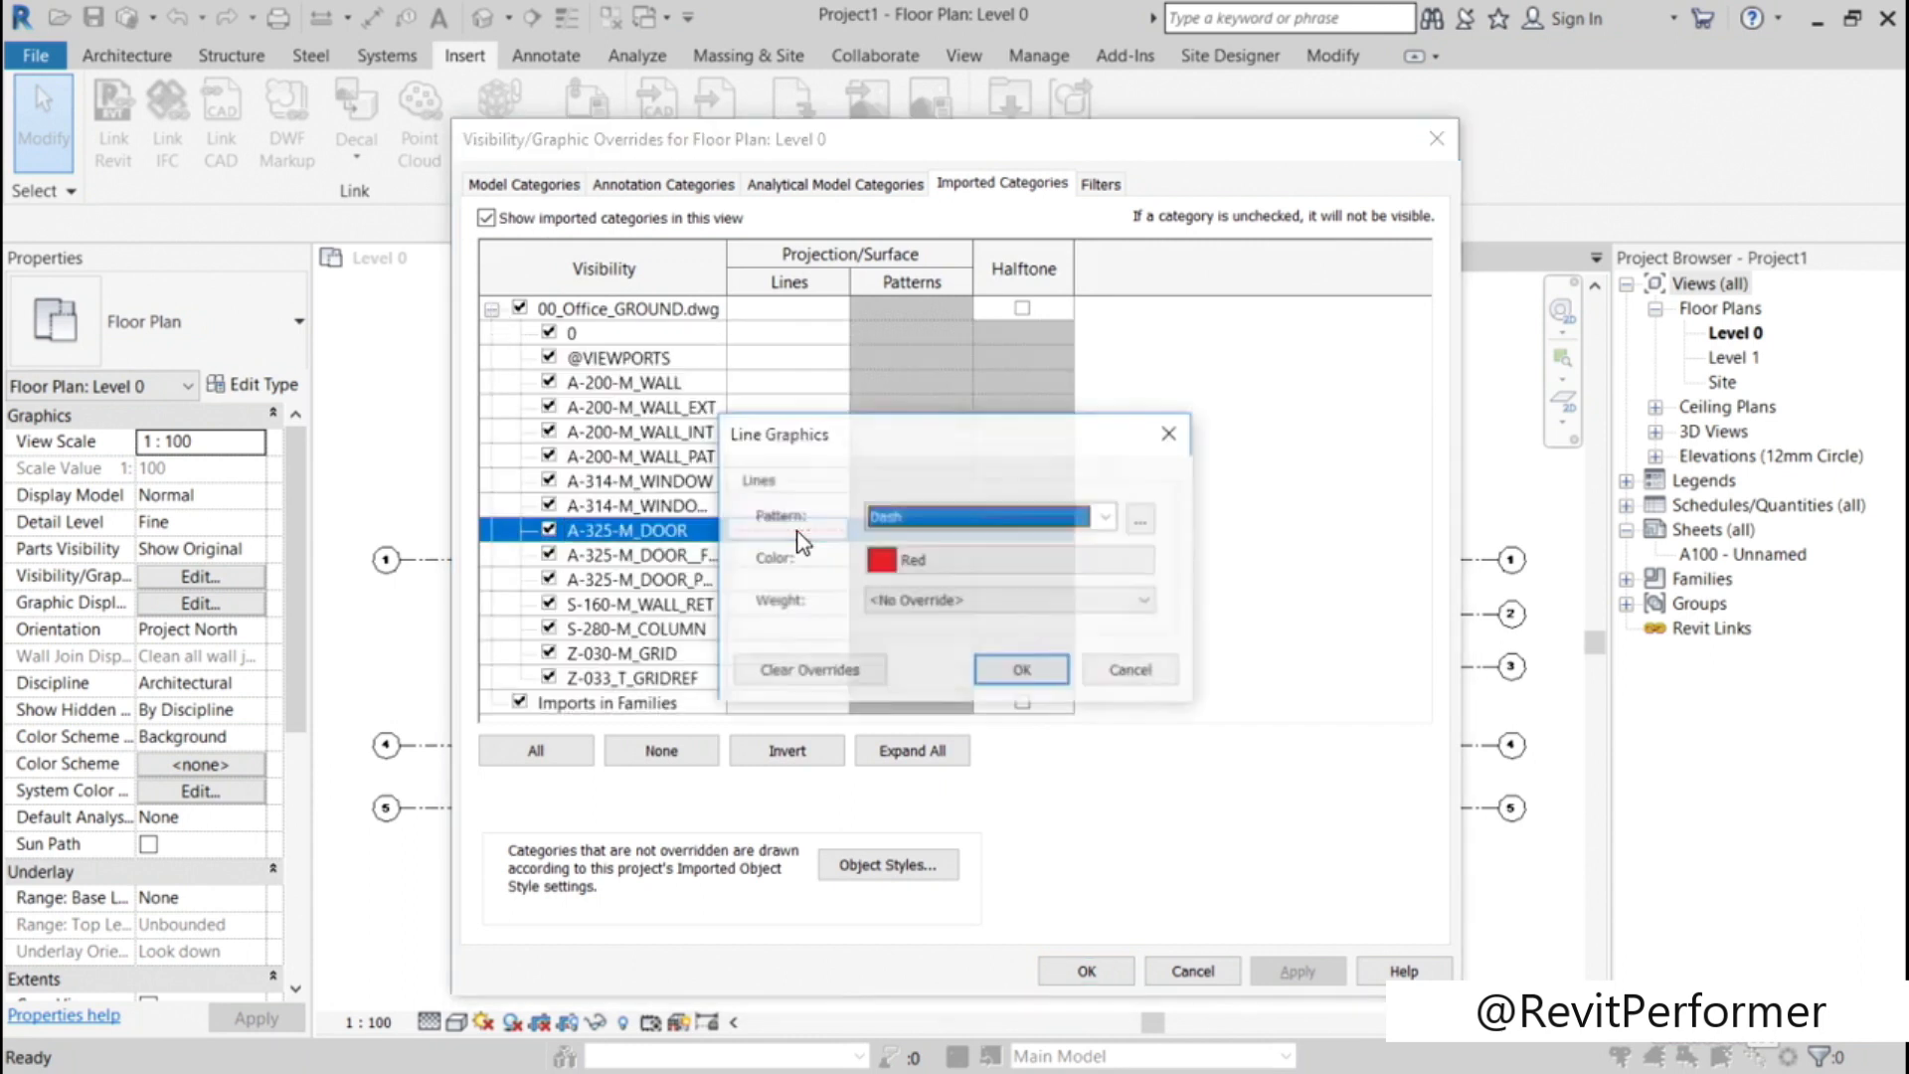
pyautogui.click(852, 674)
pyautogui.click(1015, 670)
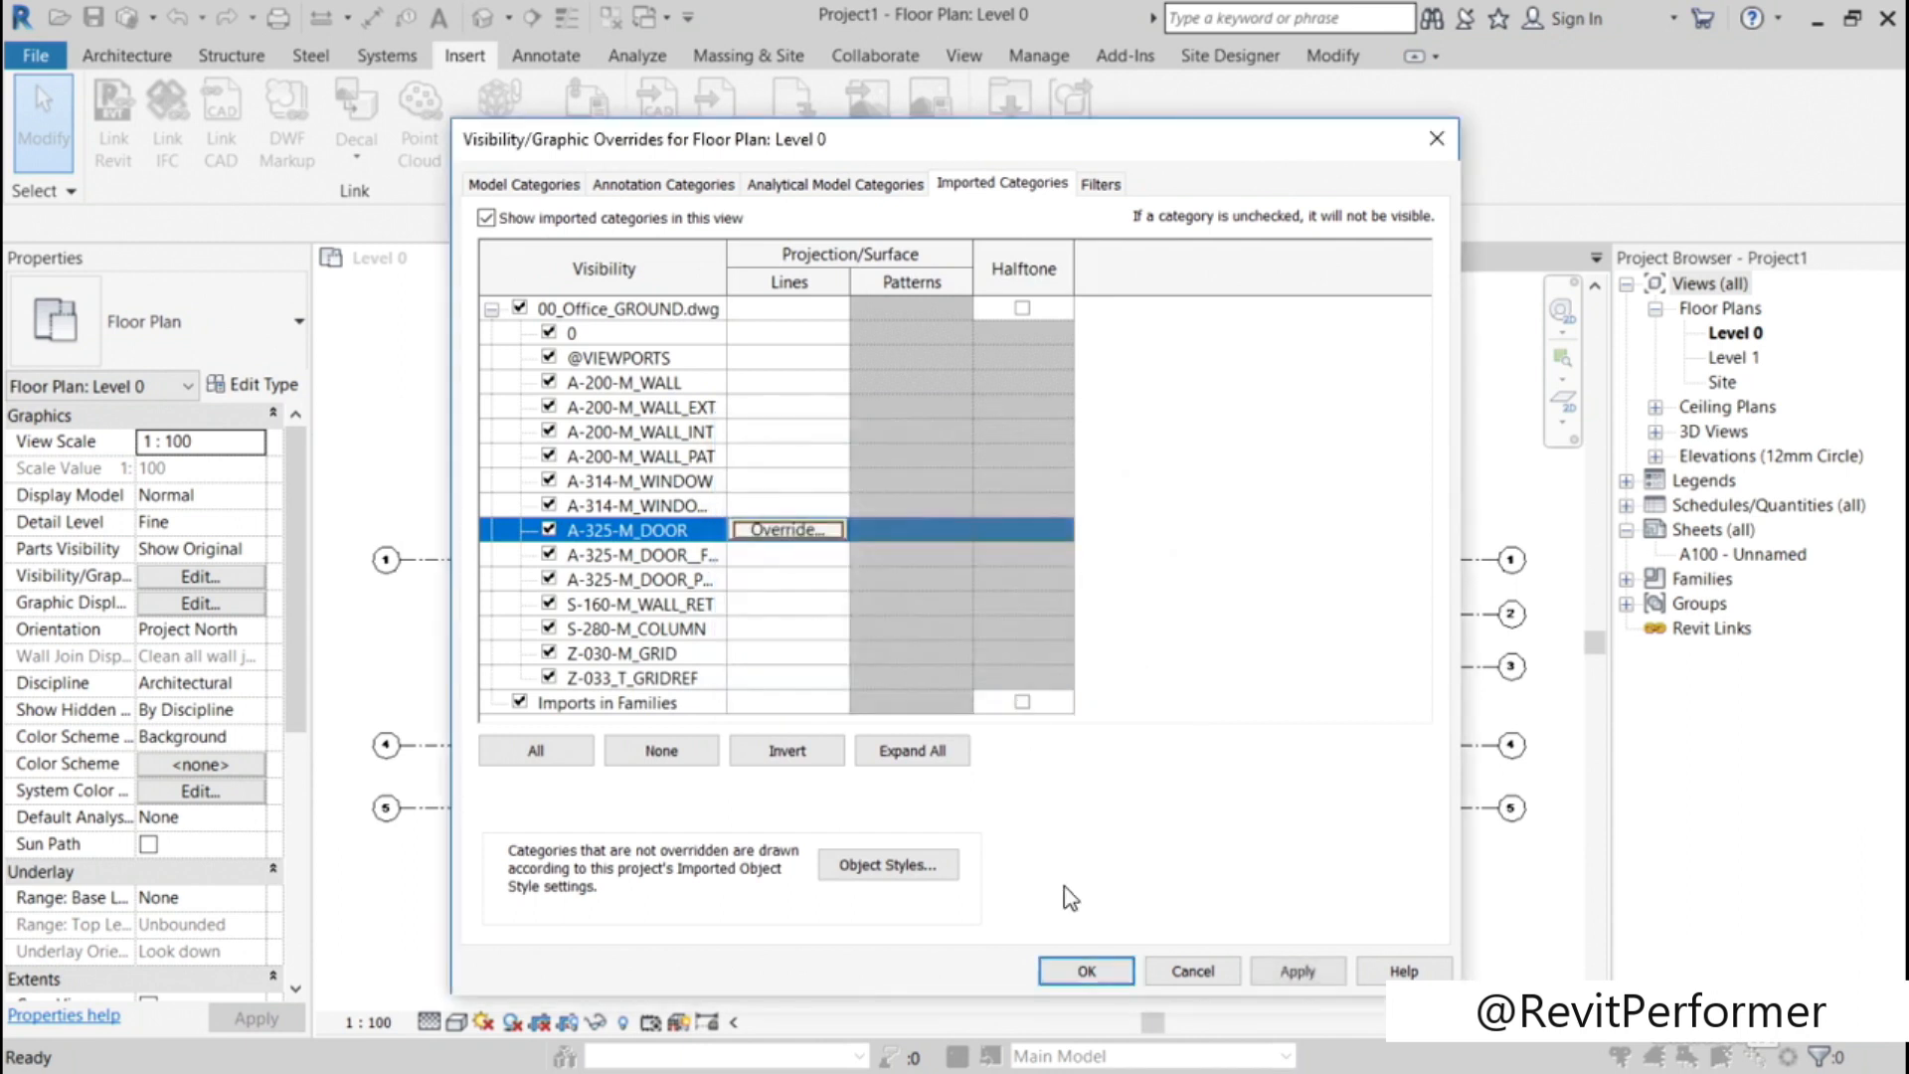
pyautogui.click(1076, 972)
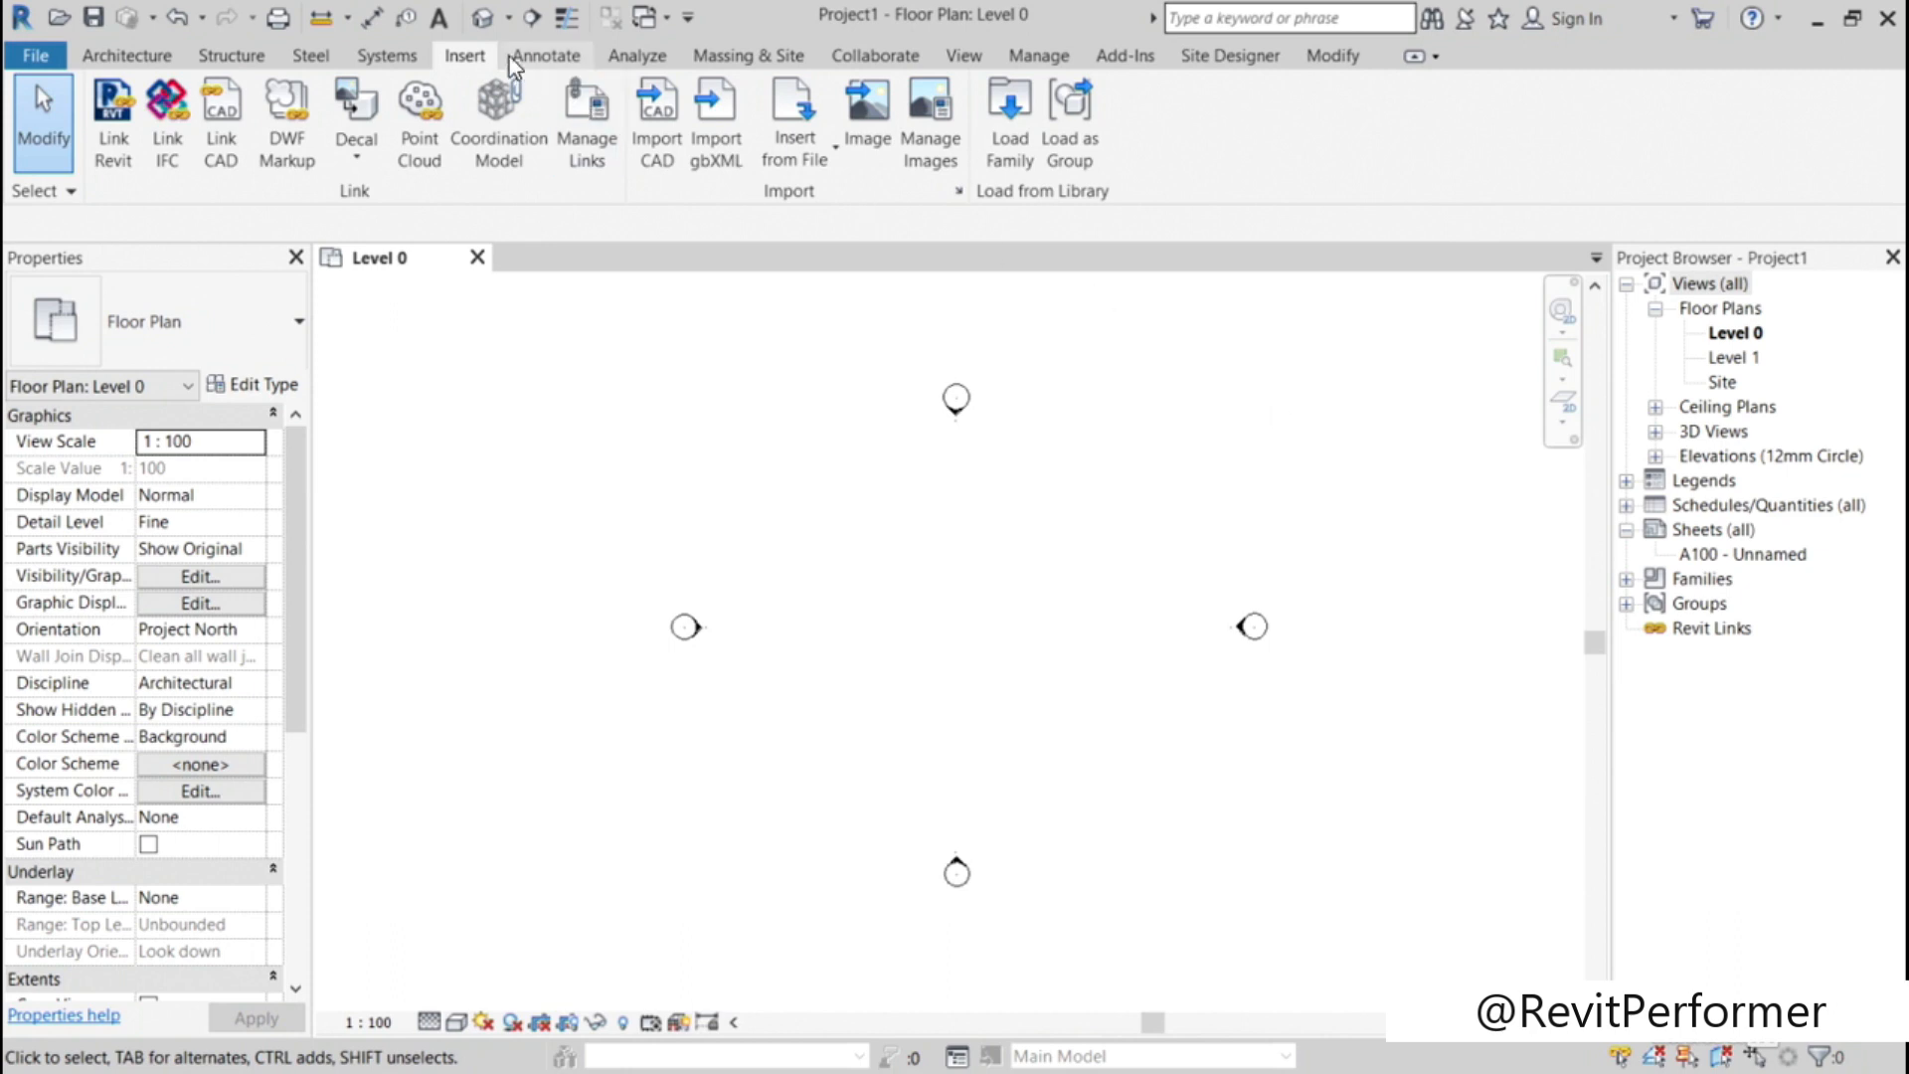
# Step: Link 00_Office_GROUND_R2.dwg into the project at Level 0 with Auto - Origin to Origin positioning
pyautogui.click(224, 159)
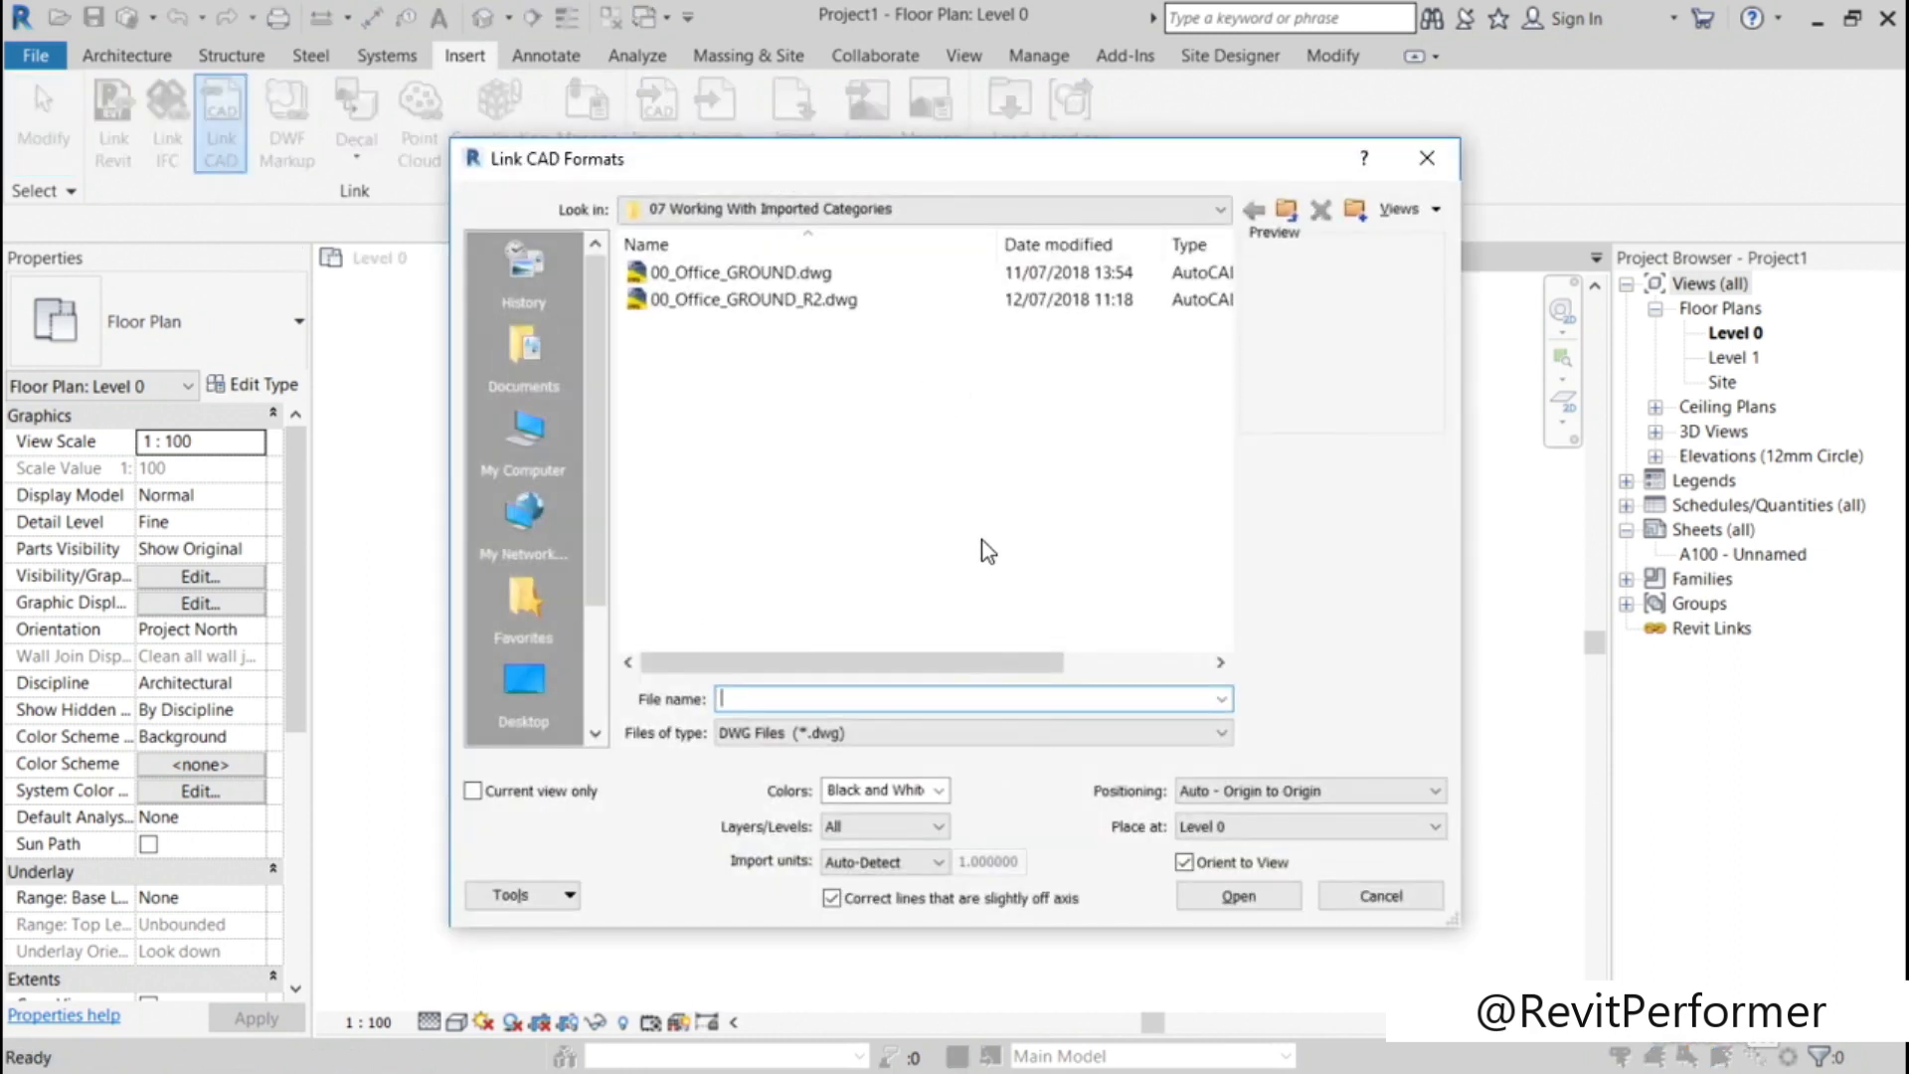
pyautogui.click(763, 300)
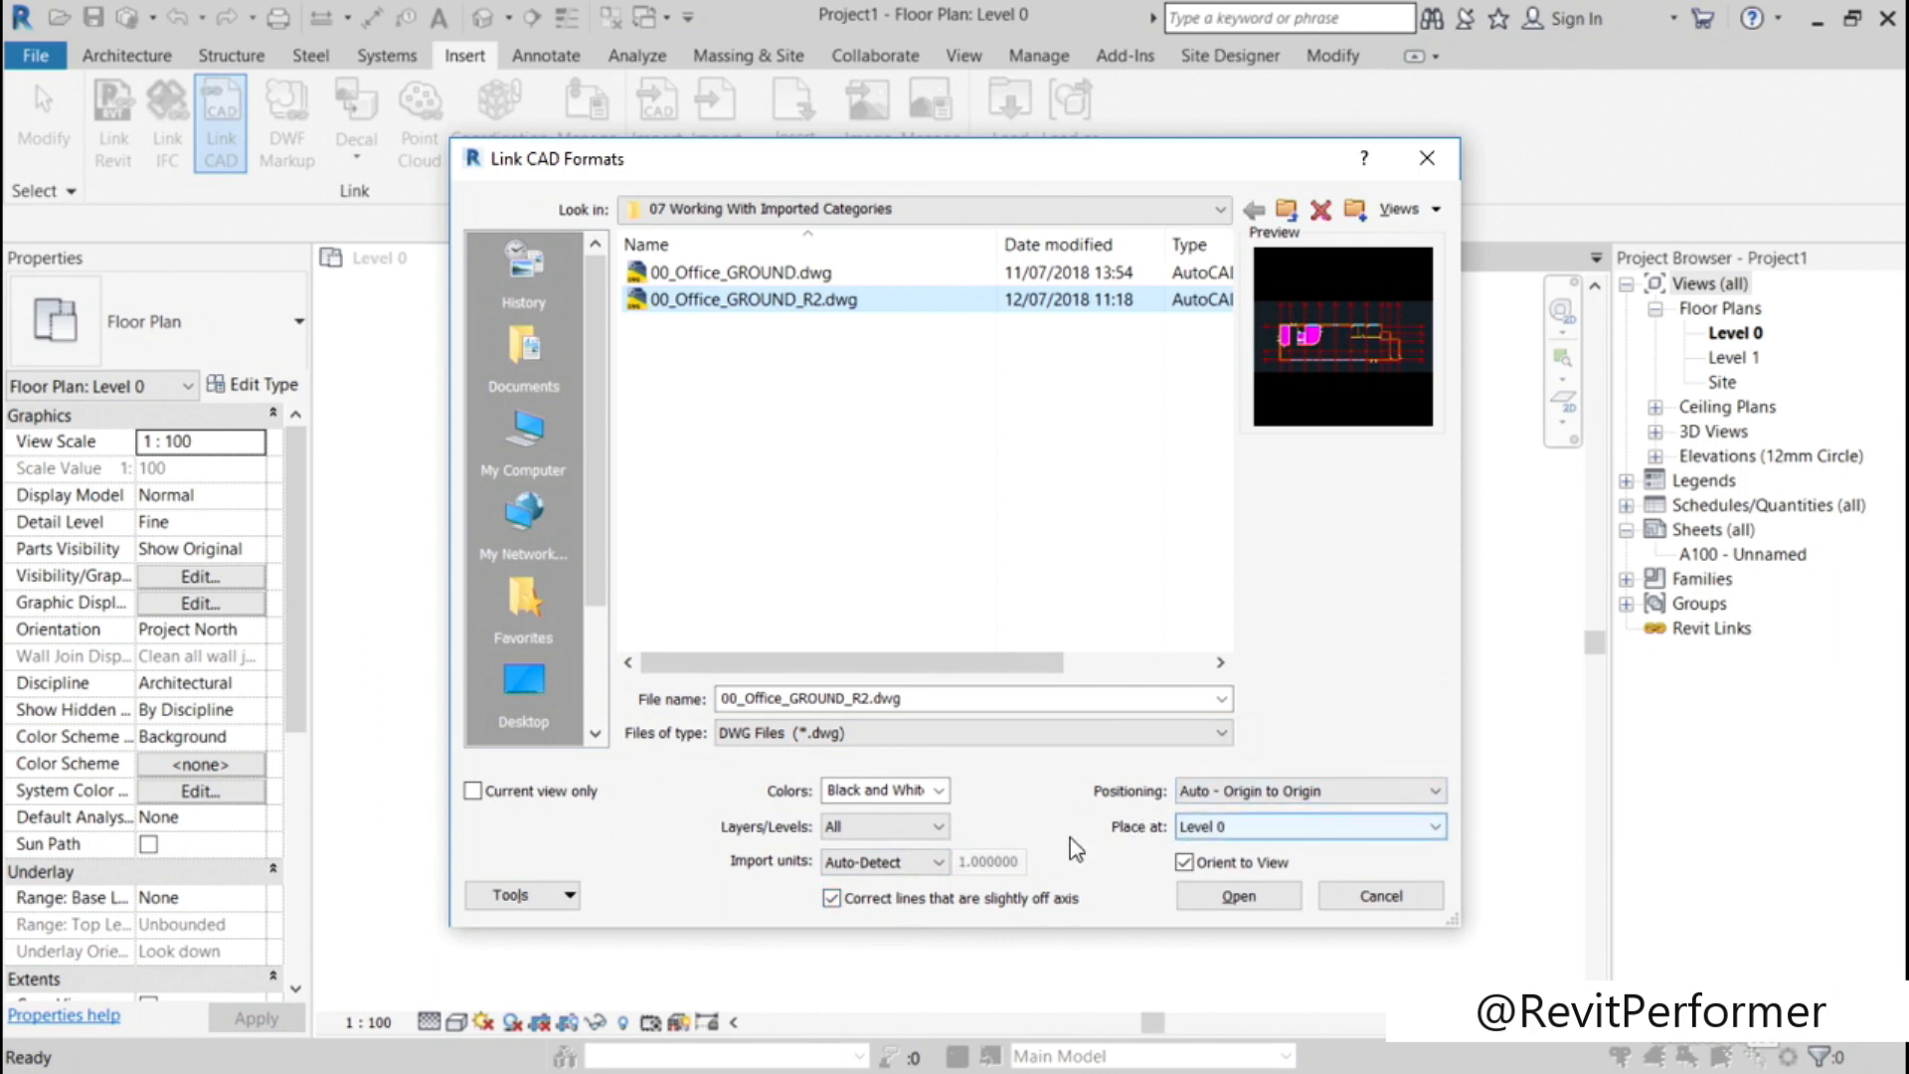
pyautogui.click(1233, 907)
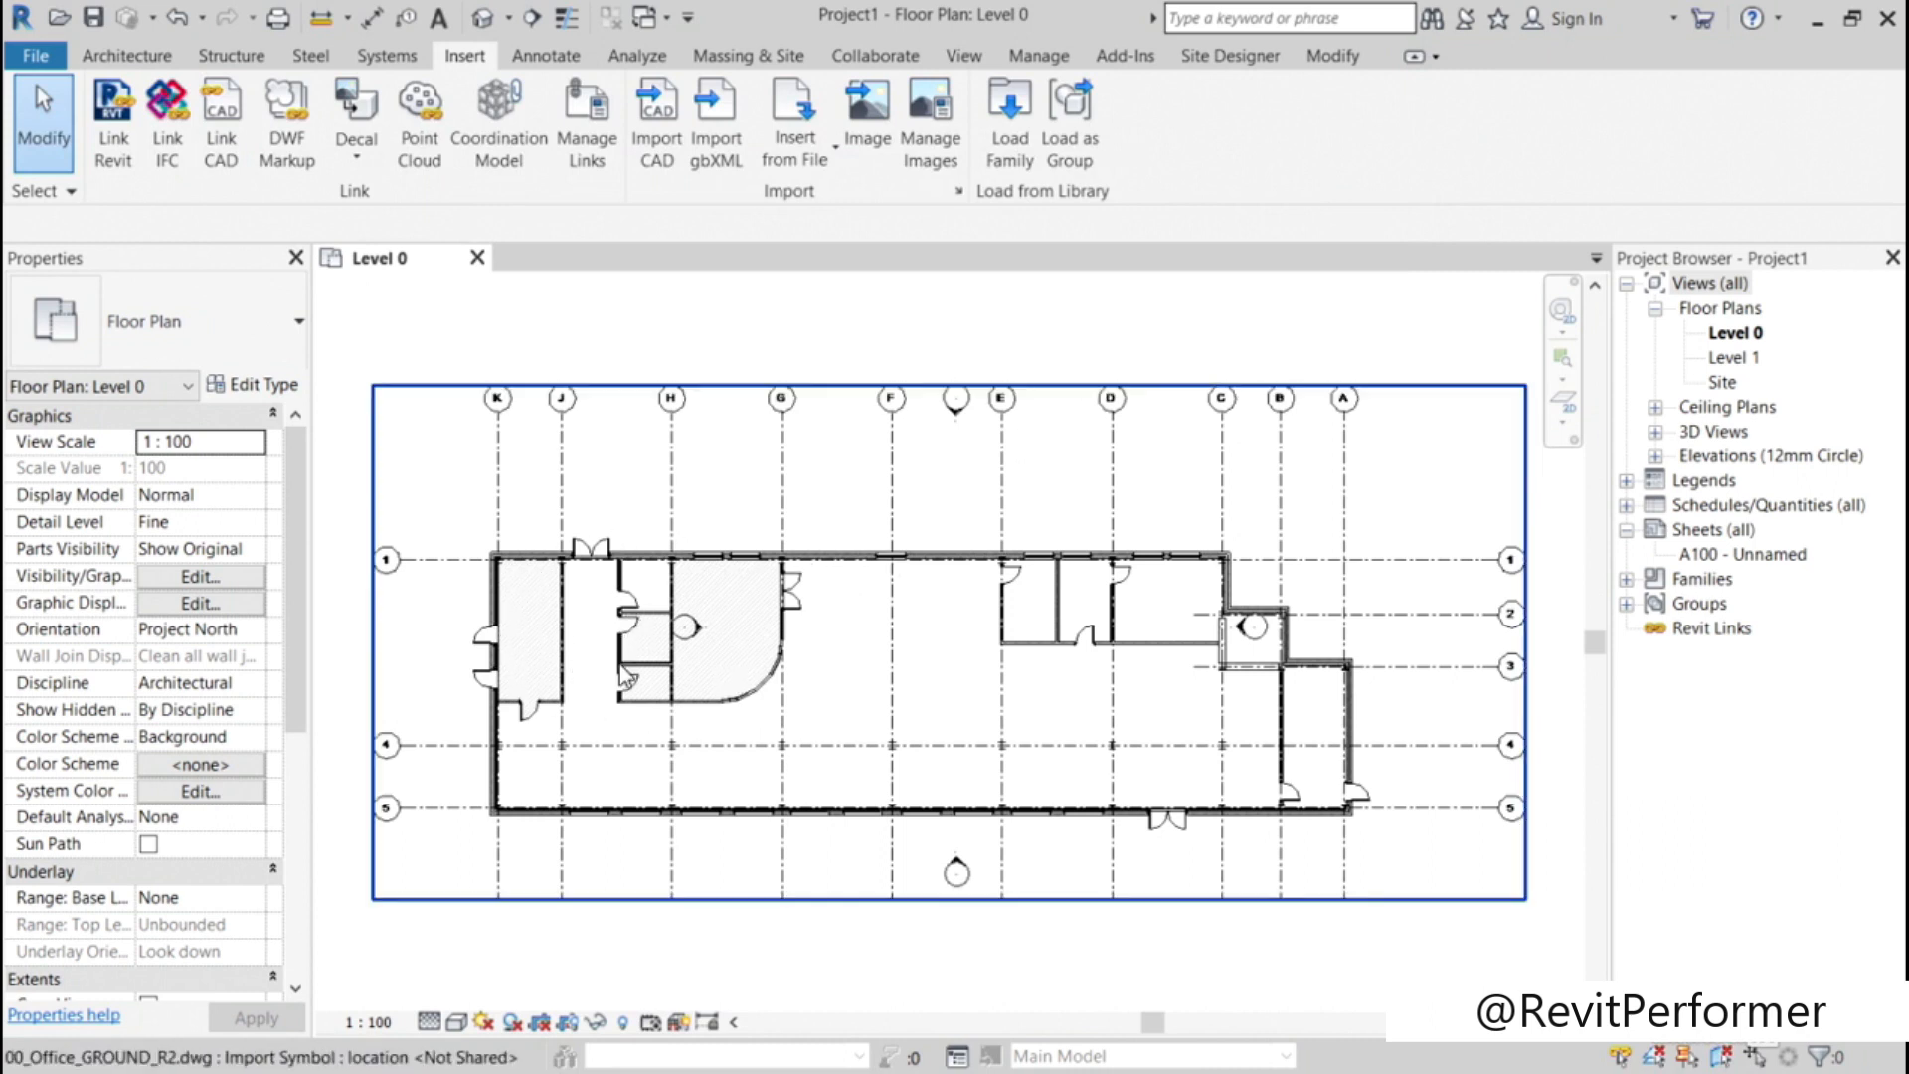
# Step: From Level 0's imported category overrides, open Object Styles and expand the 00_Office_GROUND_R2.dwg layers, widening the Category column
pyautogui.scroll(5, 592, 661)
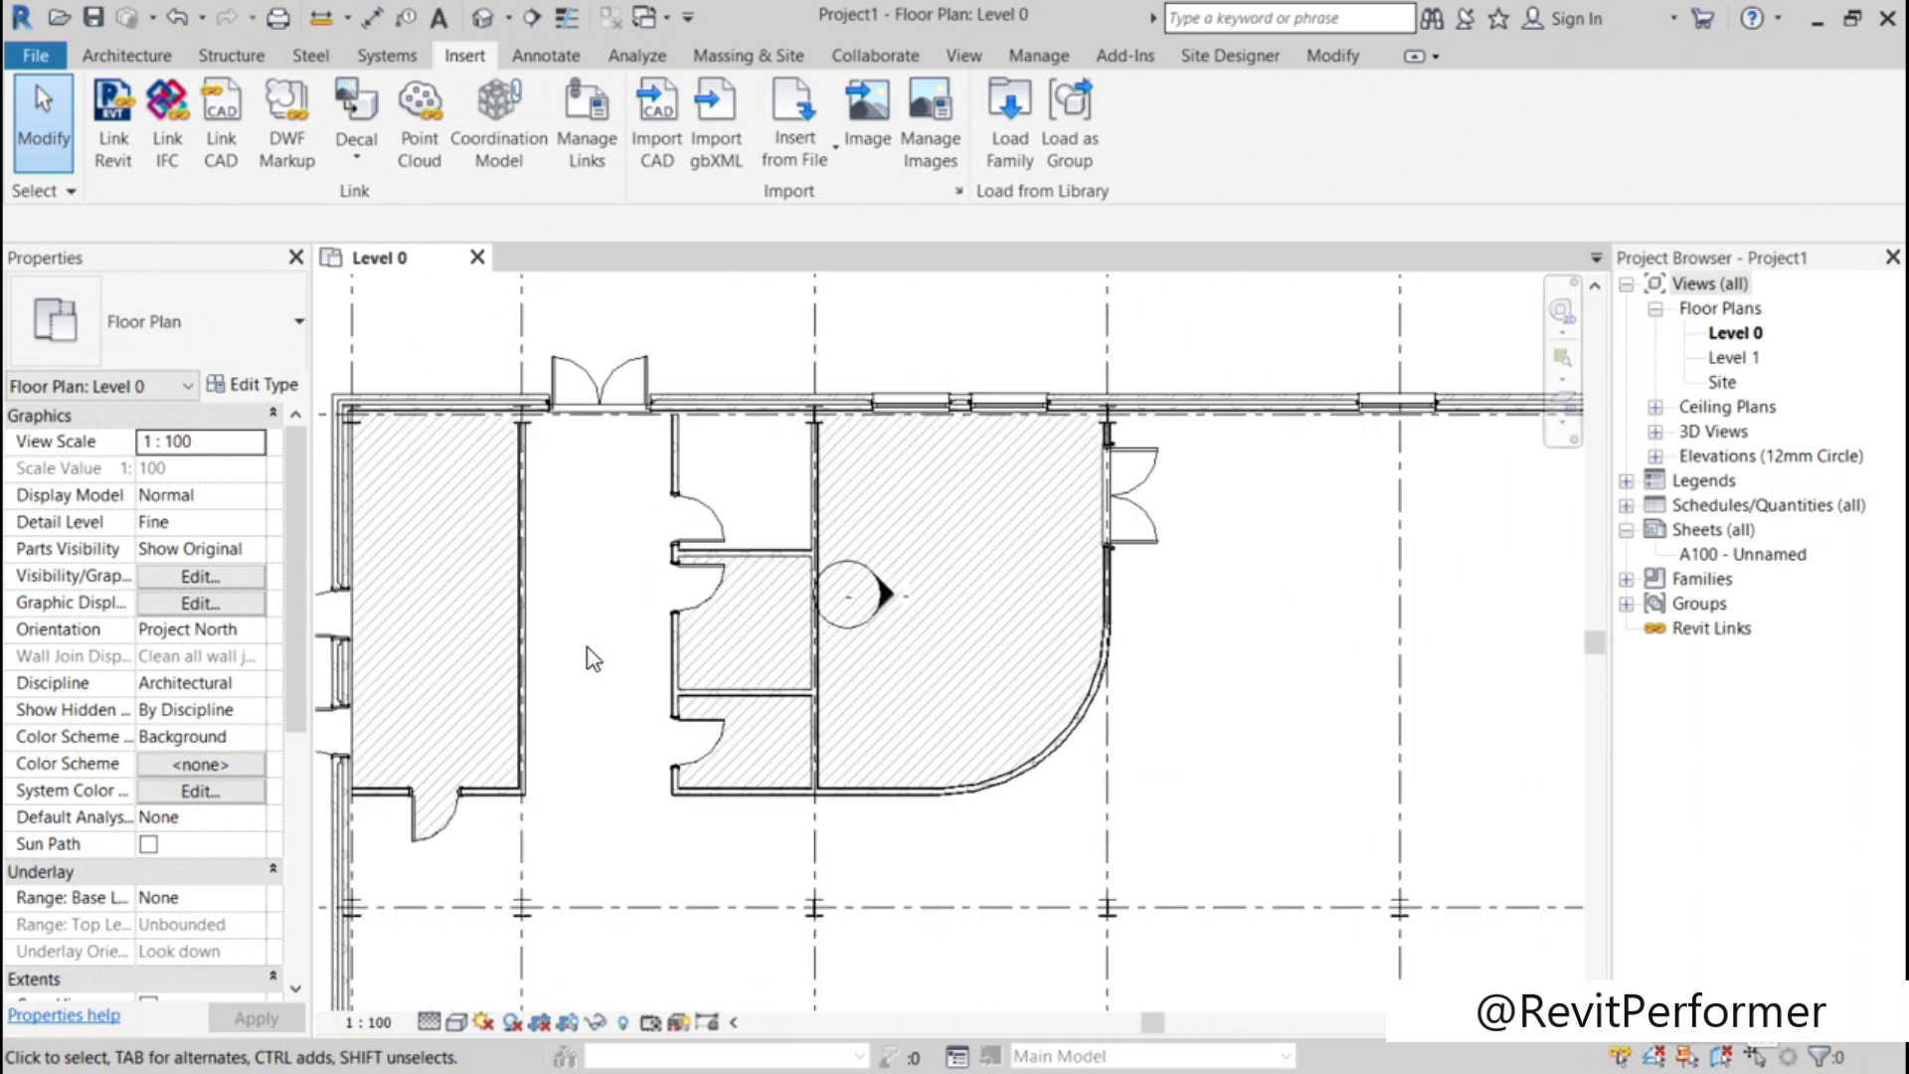
pyautogui.scroll(1, 628, 597)
pyautogui.moveTo(642, 580); pyautogui.dragTo(836, 567, button='middle')
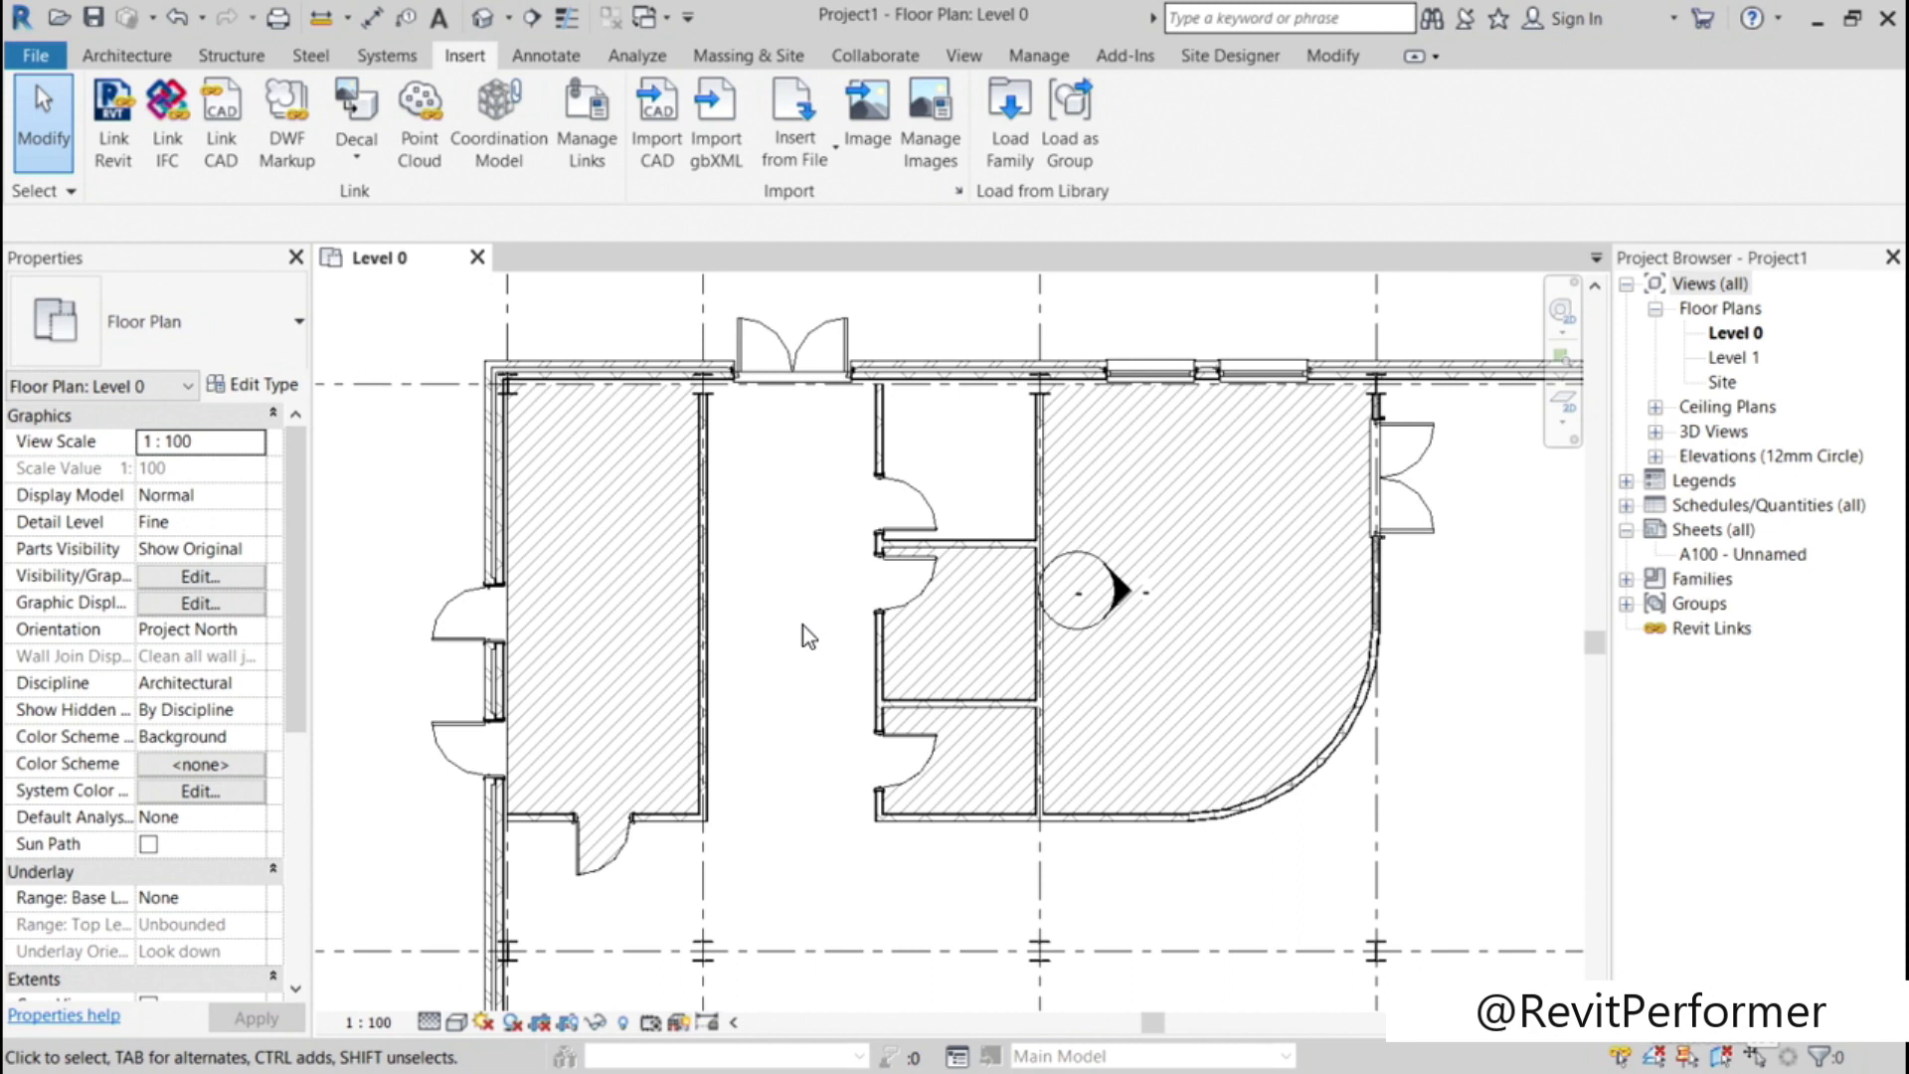
pyautogui.press('v')
pyautogui.press('g')
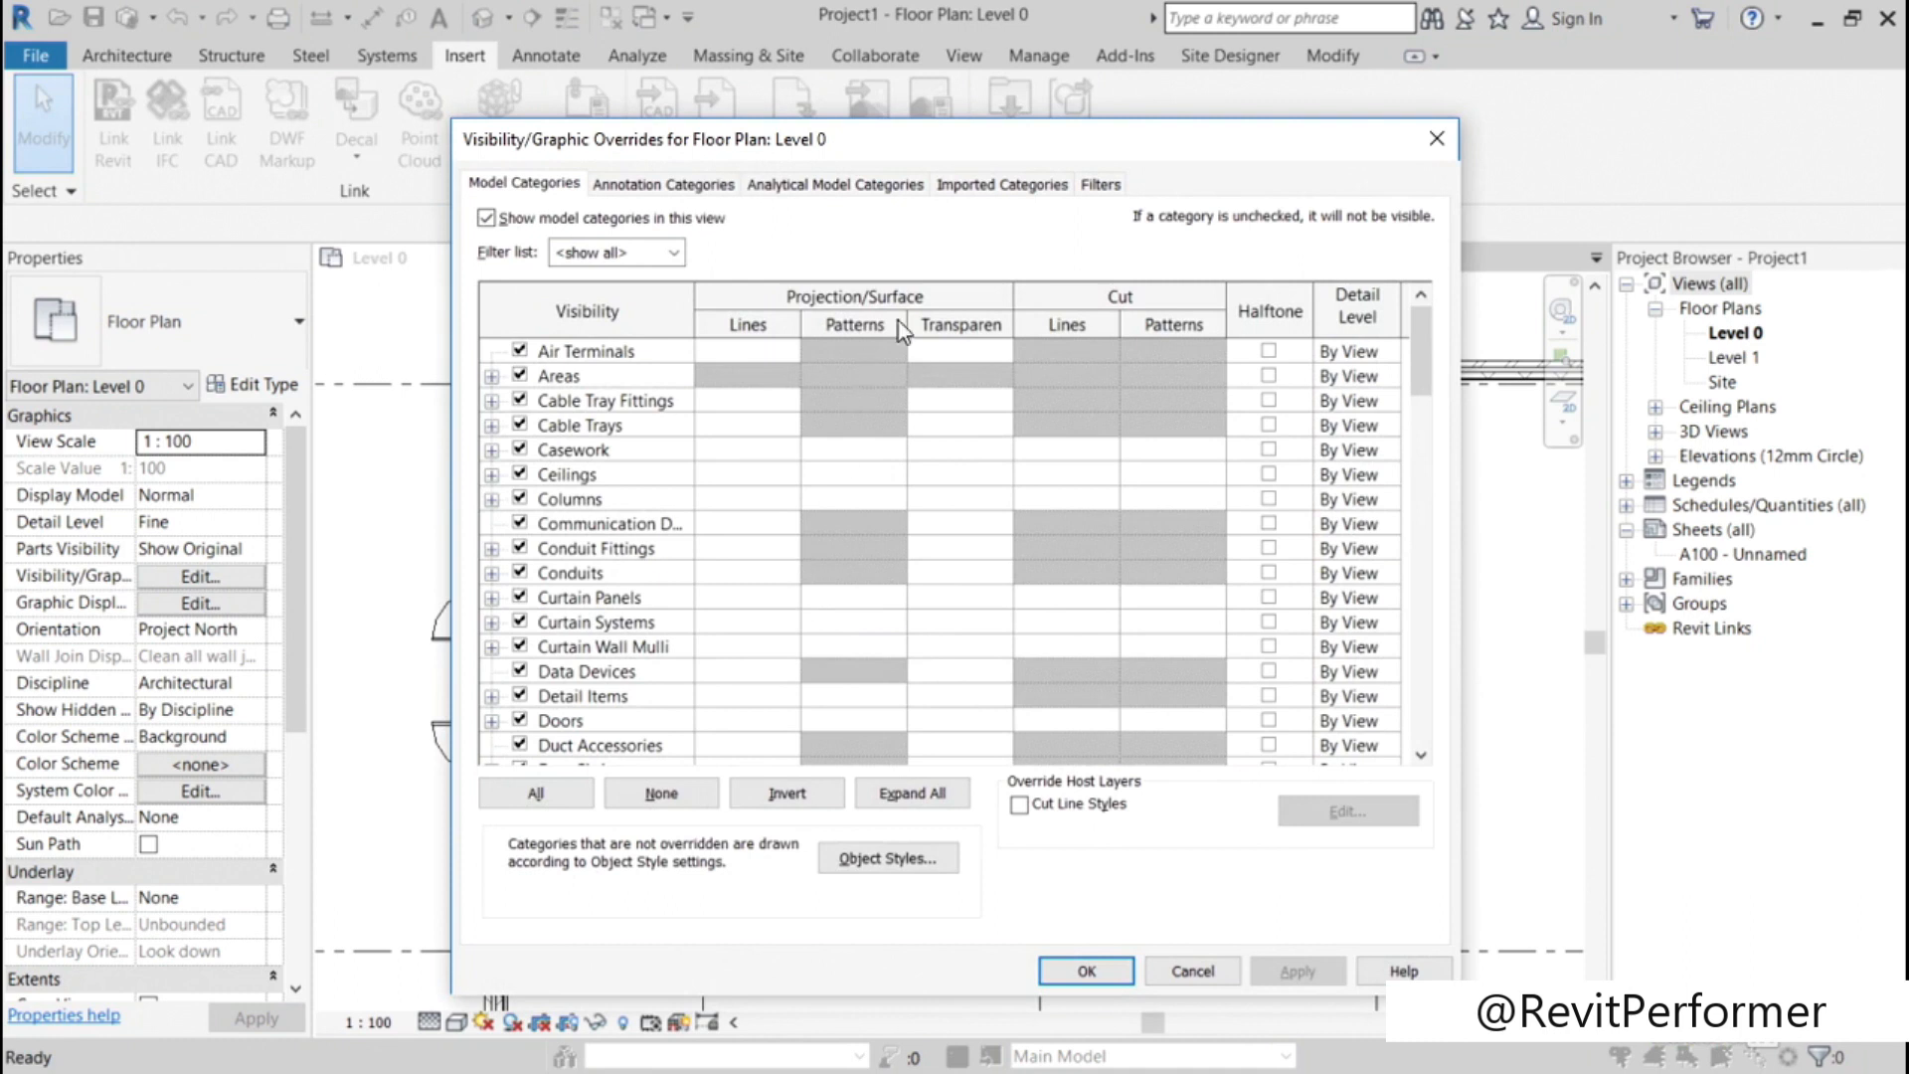
pyautogui.click(990, 186)
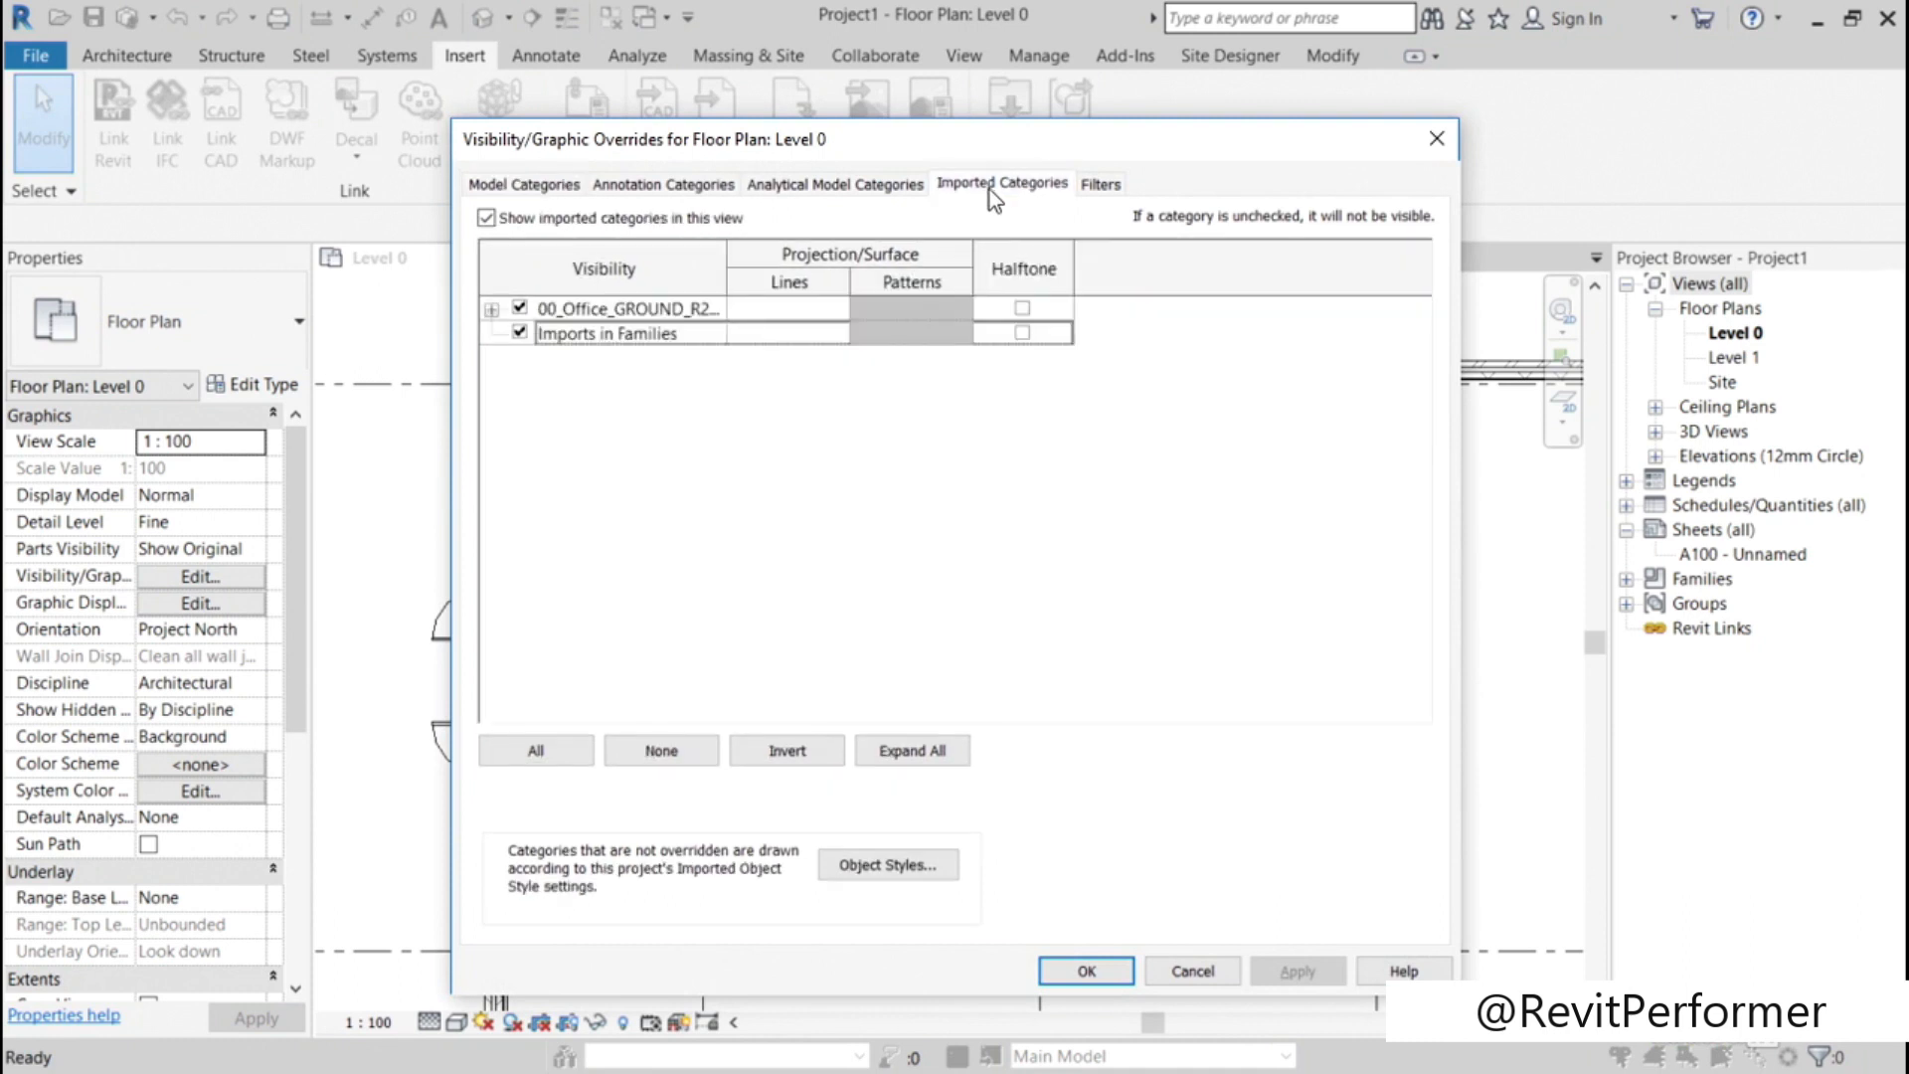
pyautogui.click(491, 310)
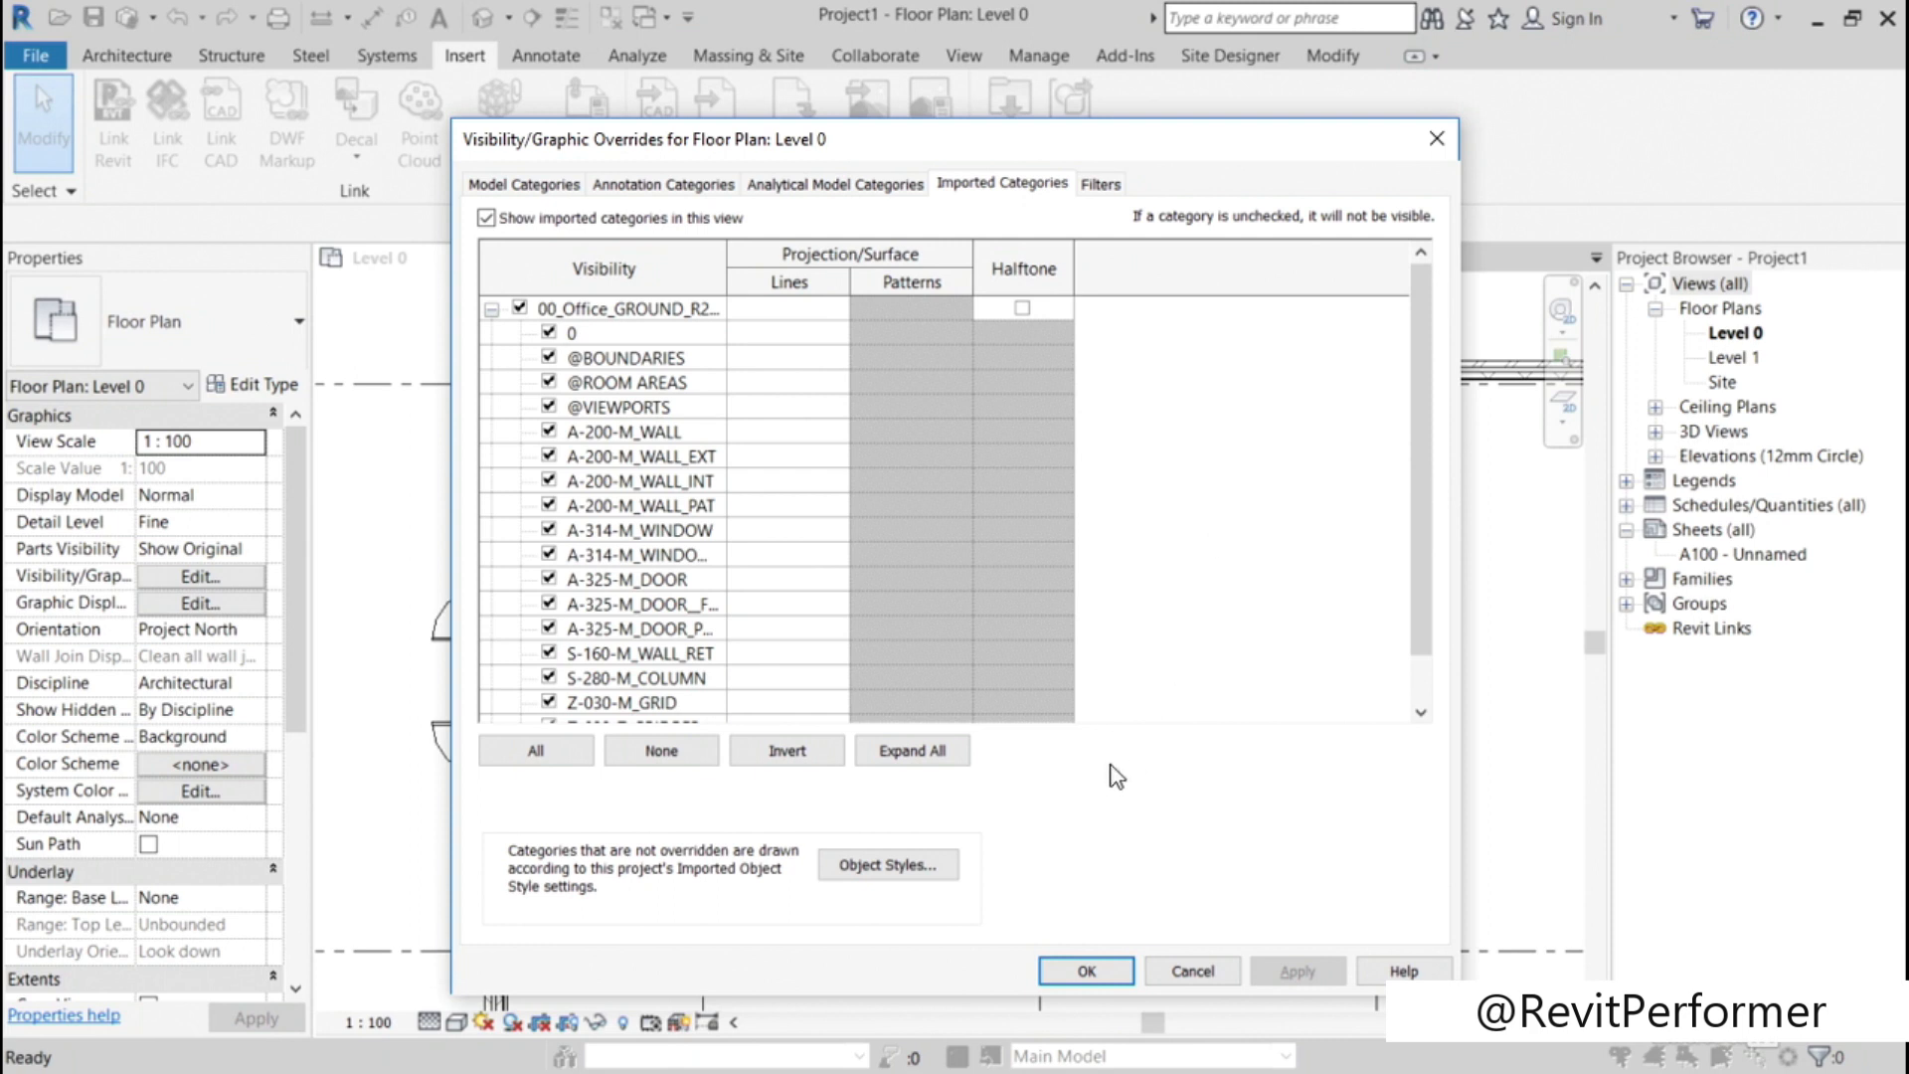
pyautogui.click(892, 872)
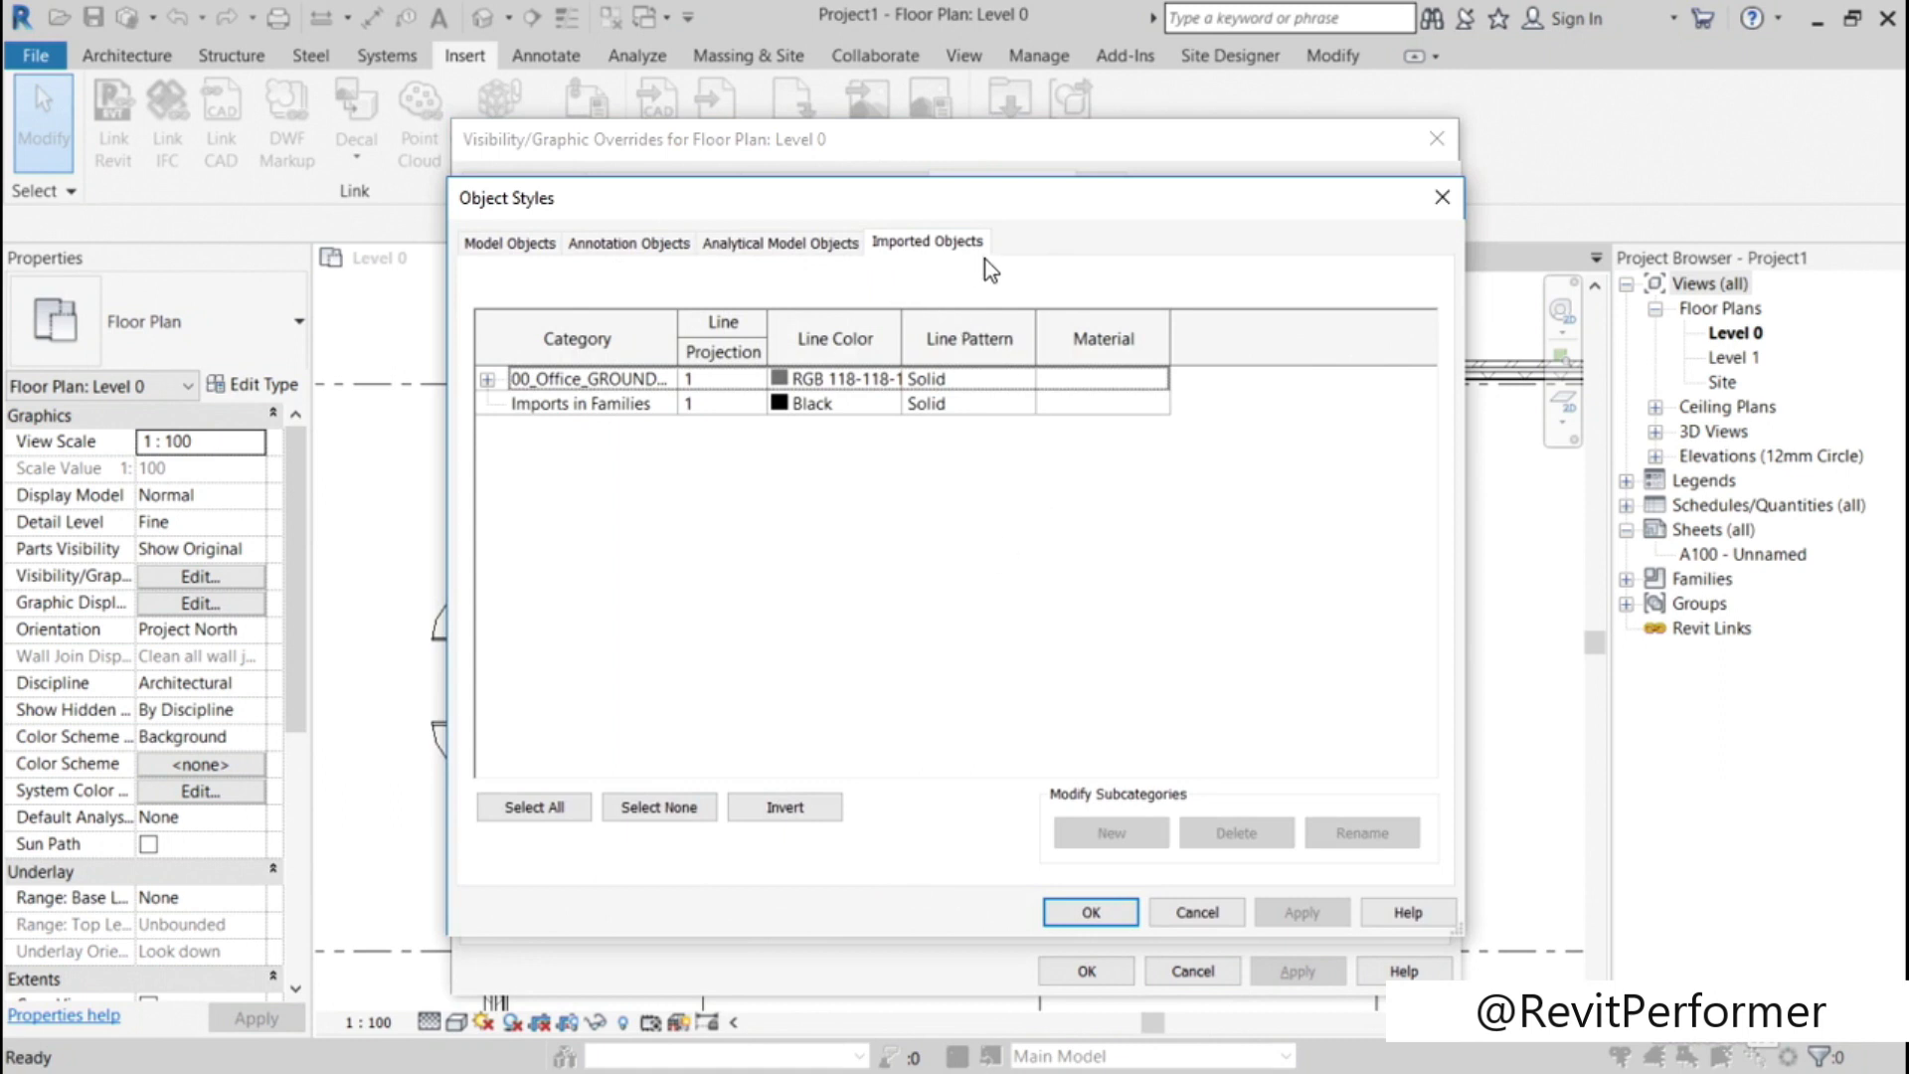
pyautogui.click(485, 377)
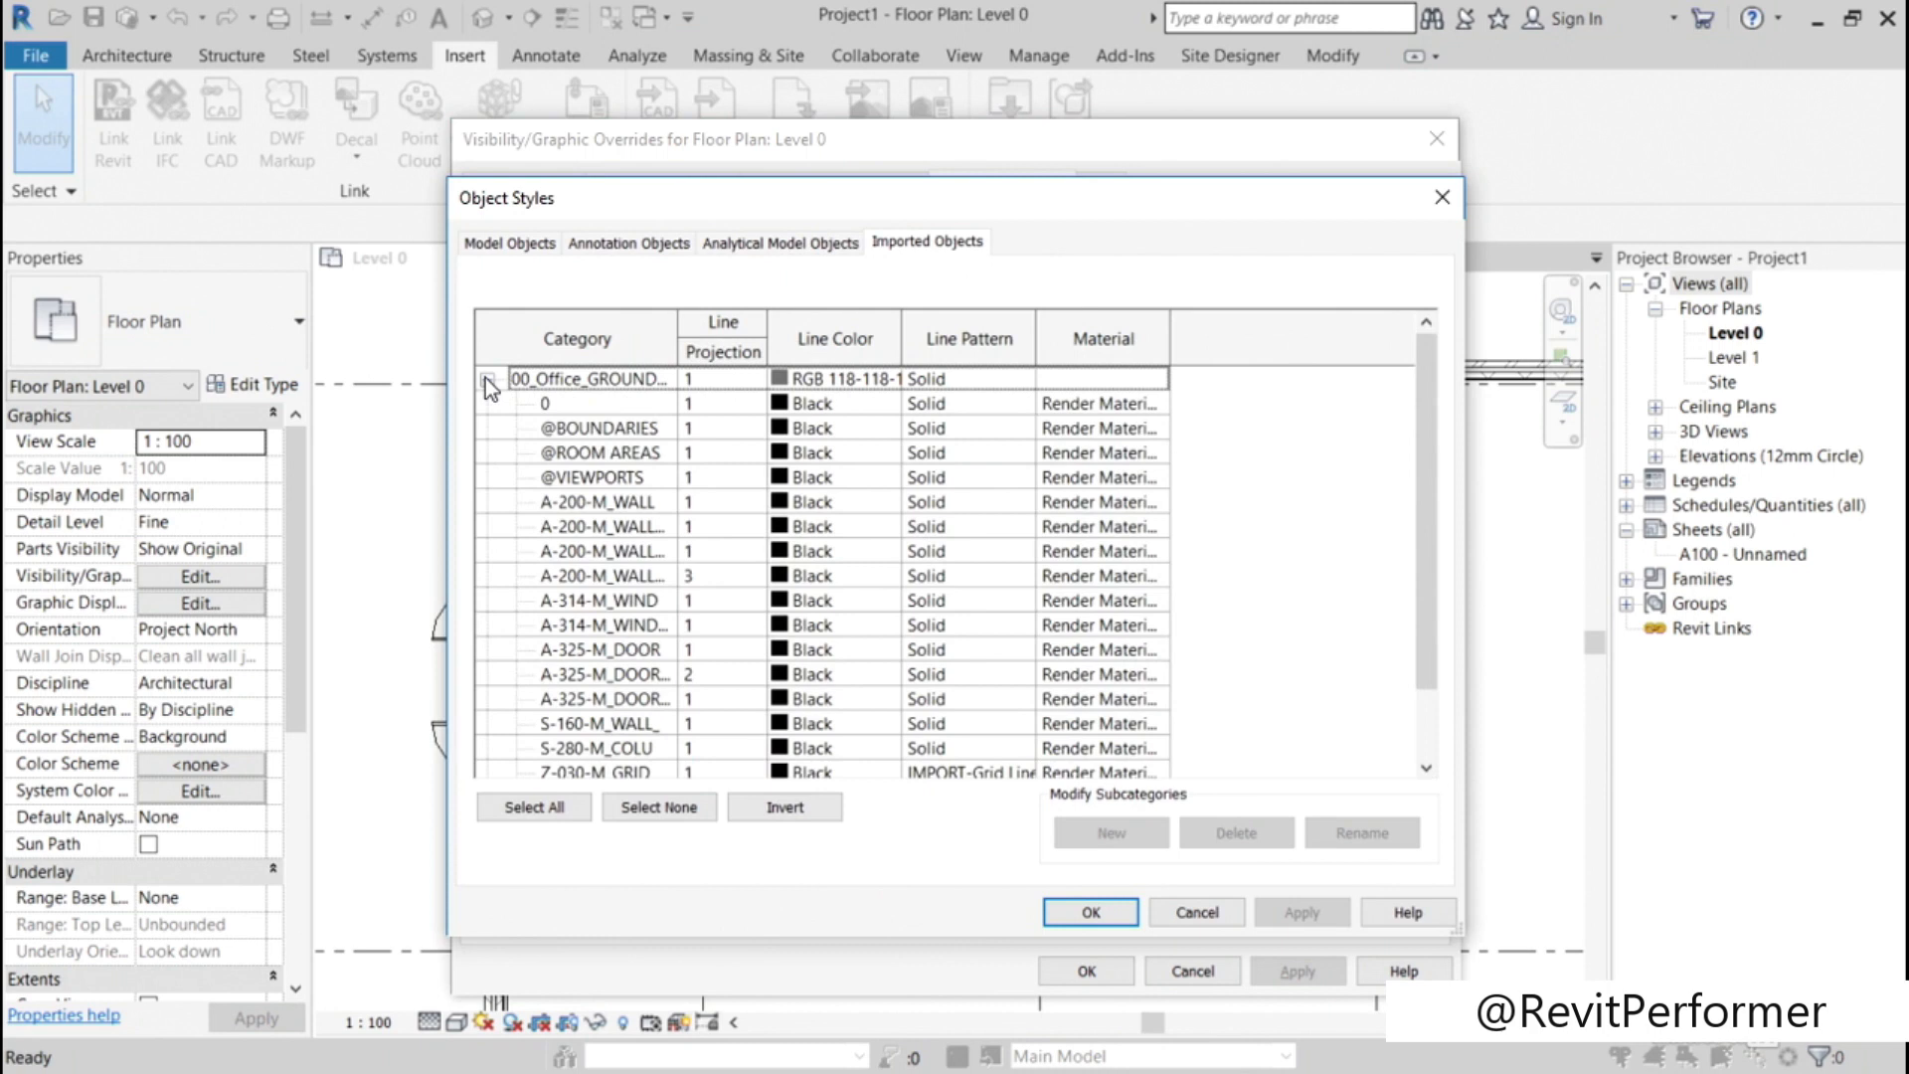
pyautogui.moveTo(675, 328); pyautogui.dragTo(833, 322)
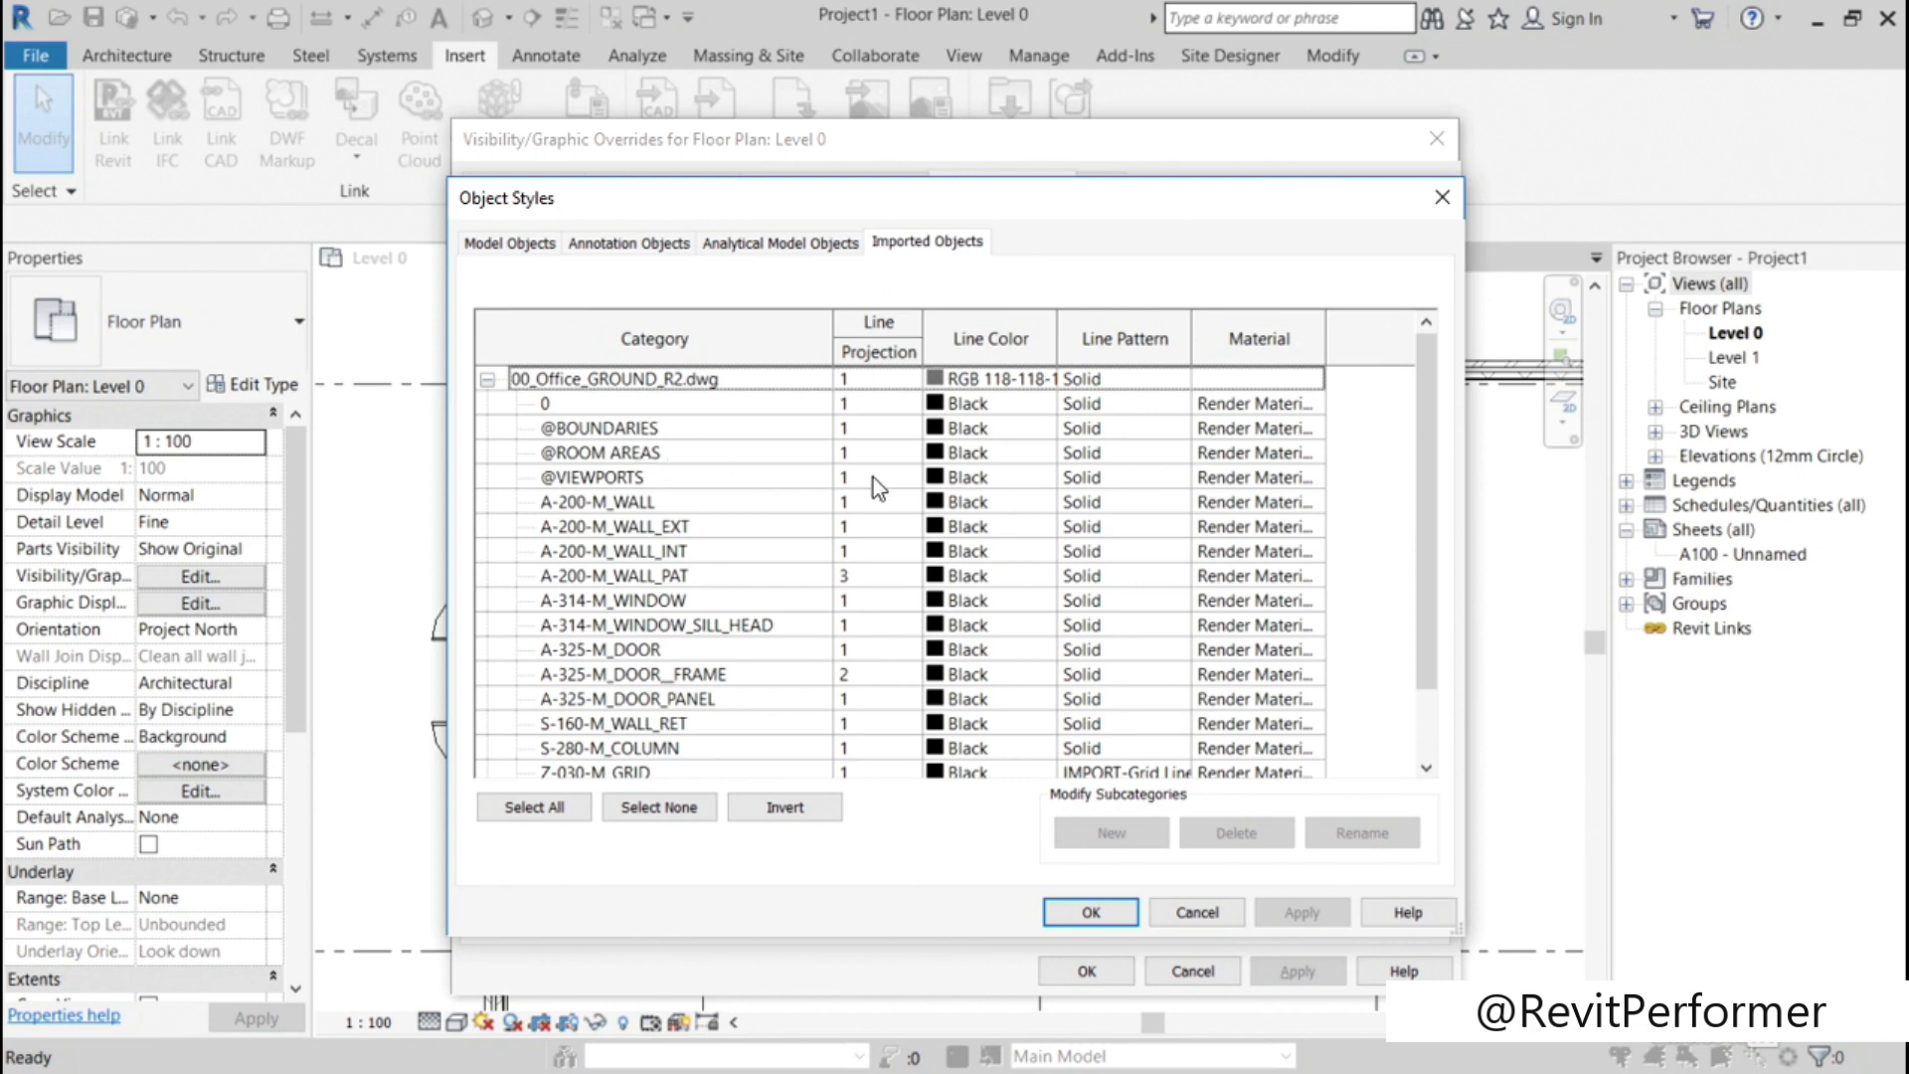
pyautogui.click(953, 453)
pyautogui.click(953, 452)
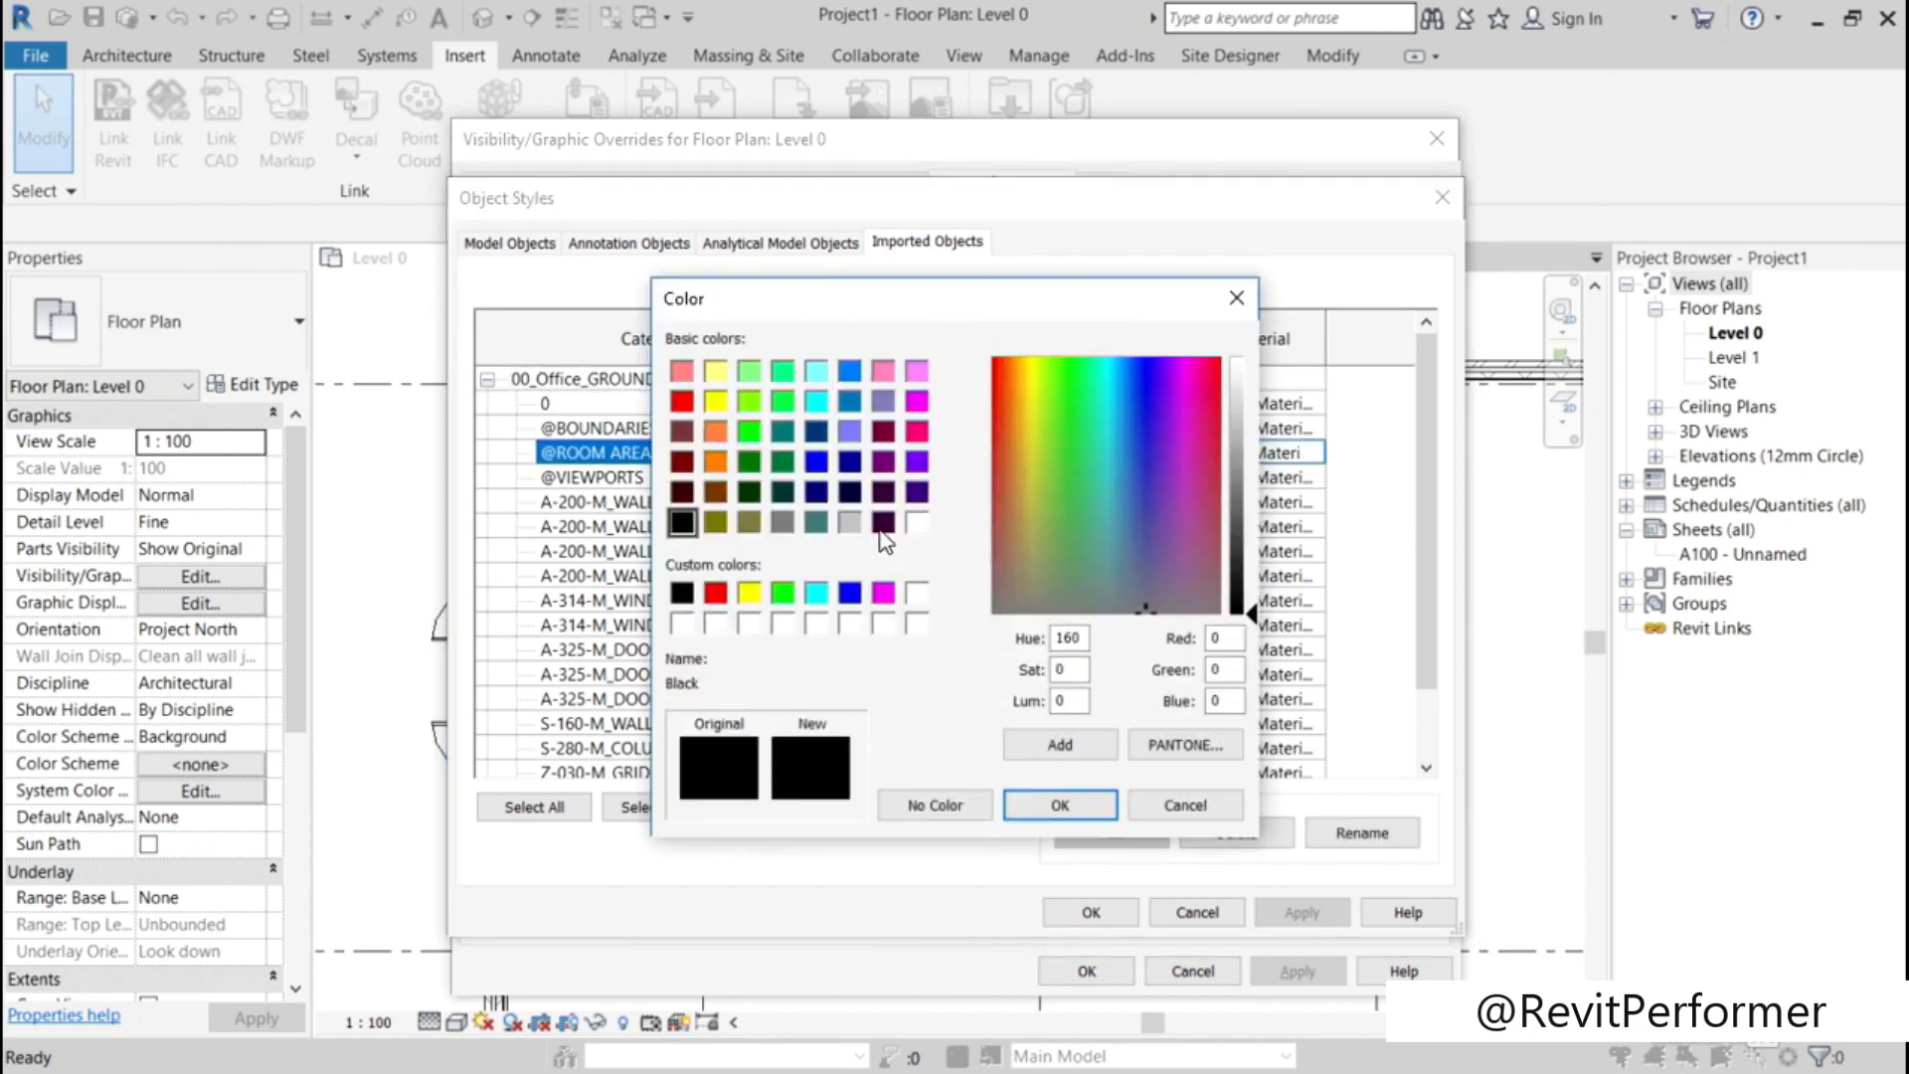
pyautogui.click(717, 594)
pyautogui.click(1056, 803)
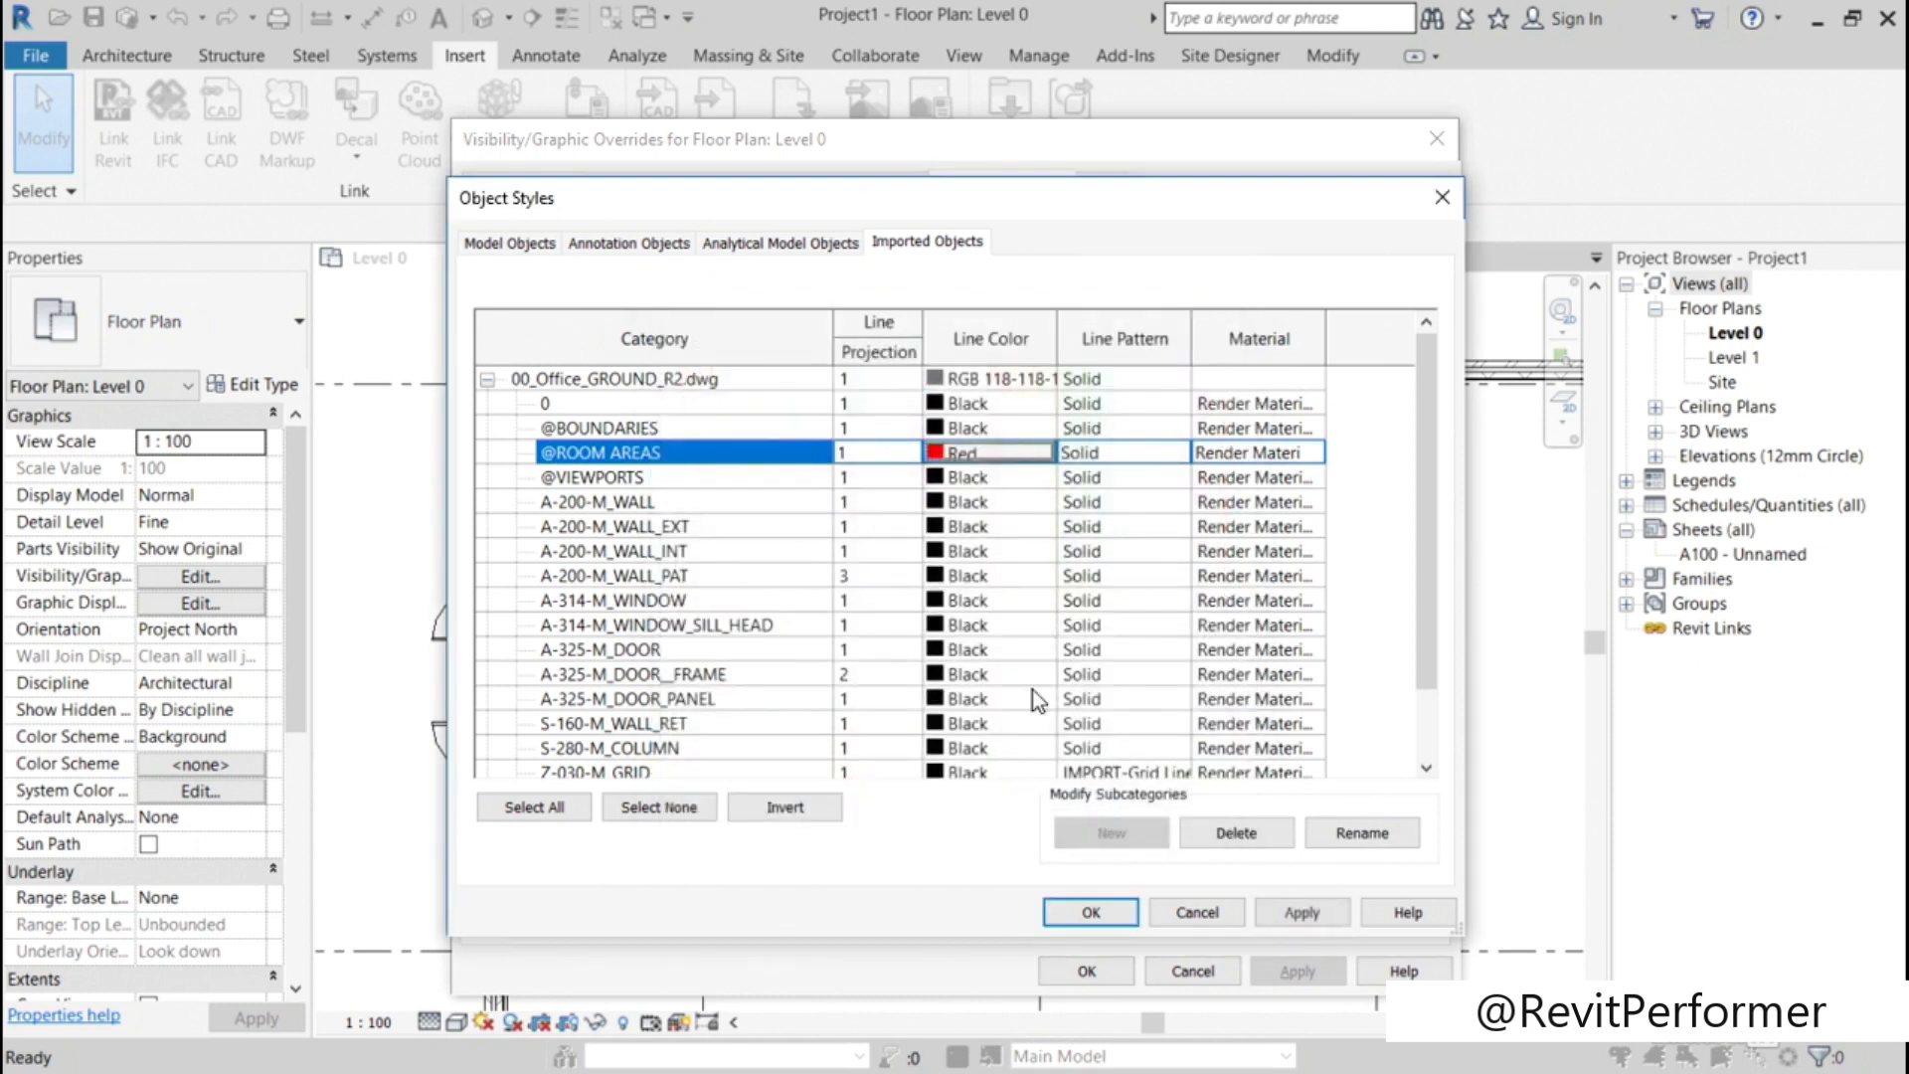
pyautogui.click(1129, 456)
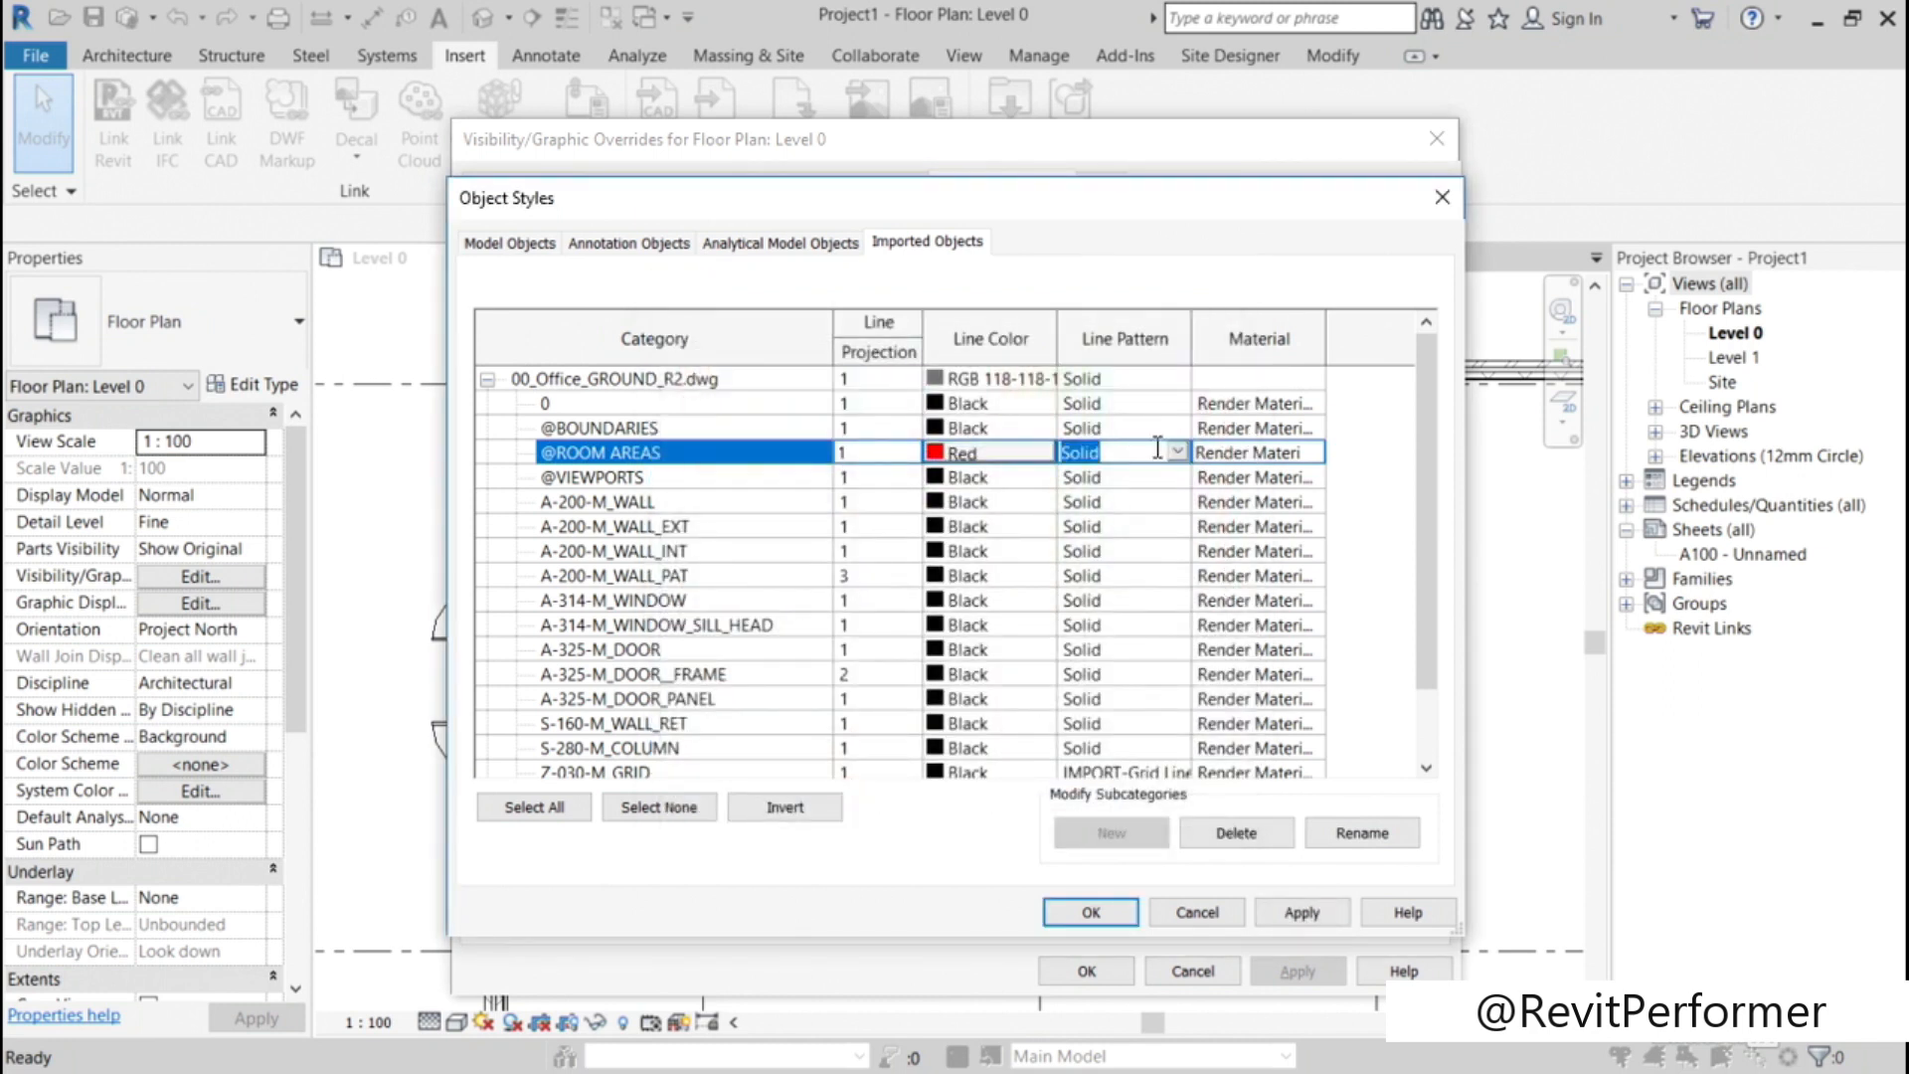
pyautogui.click(1176, 452)
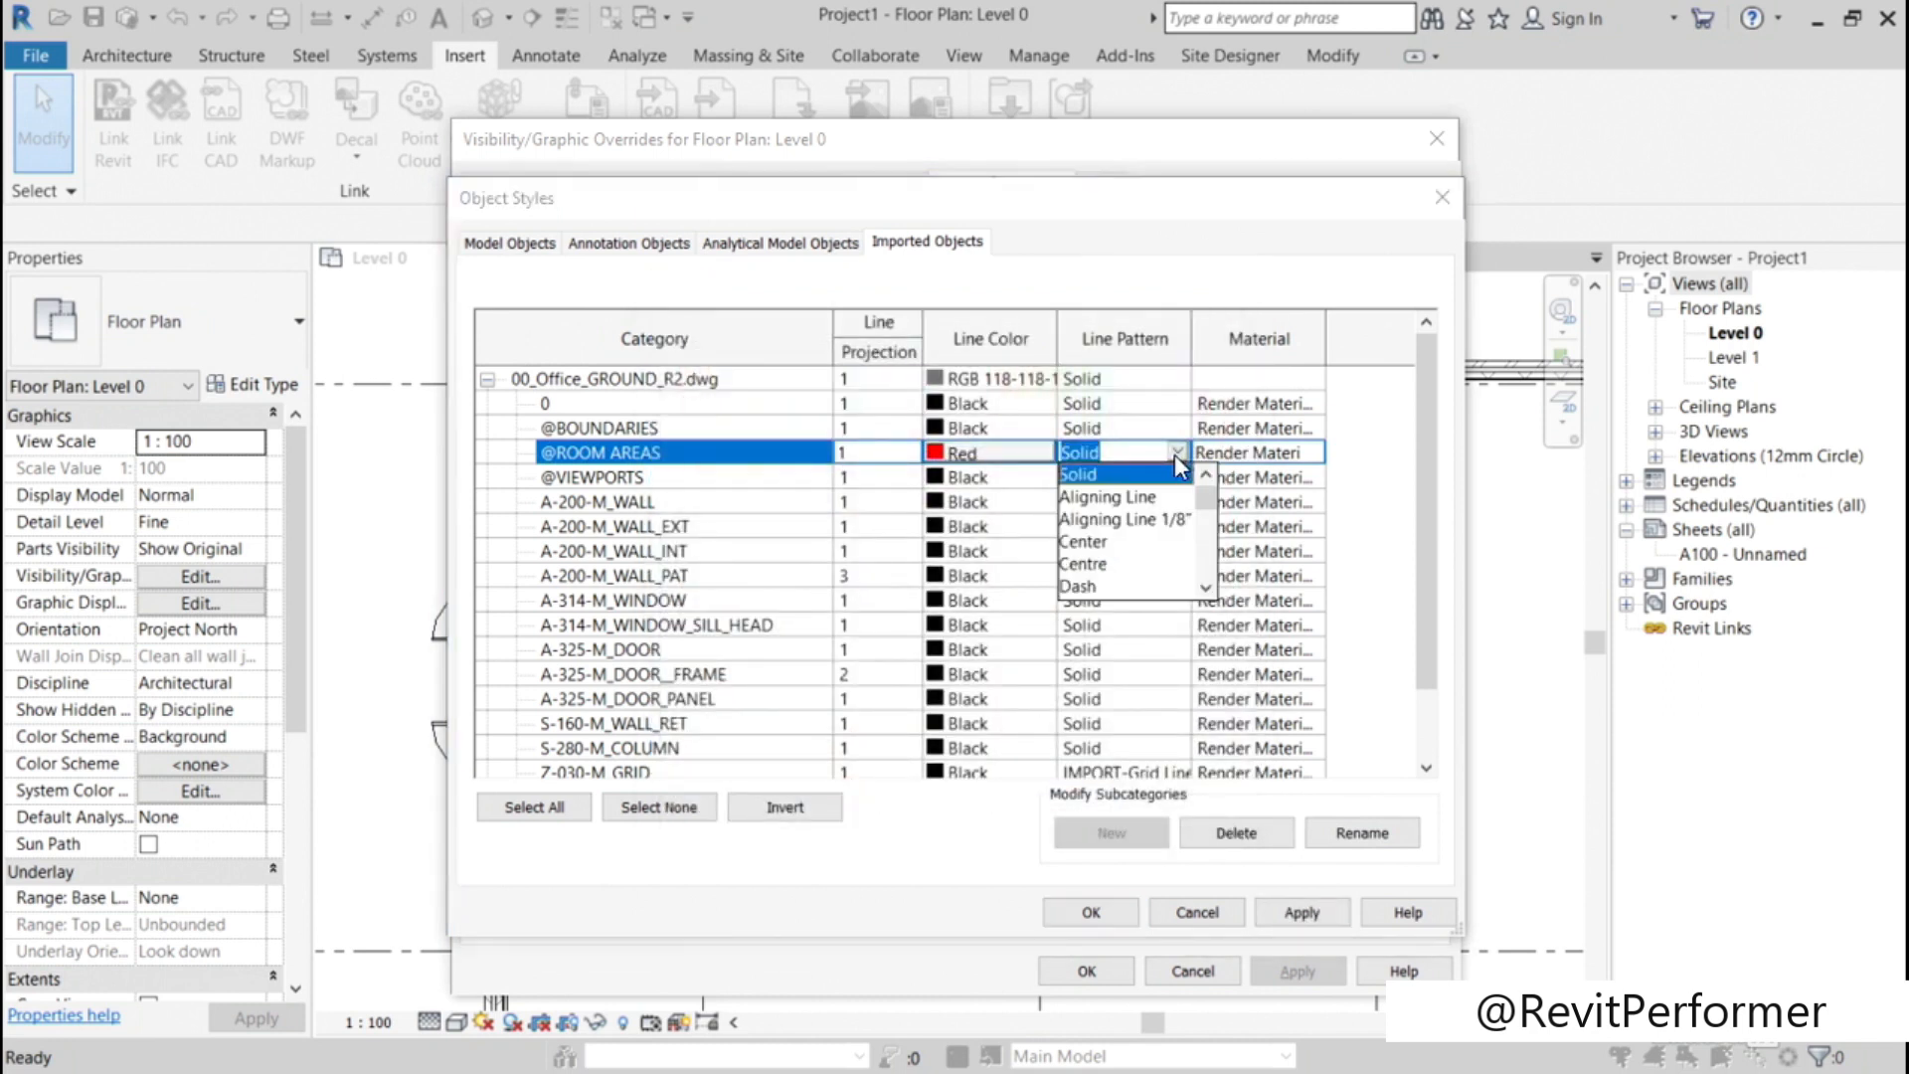
pyautogui.click(1093, 586)
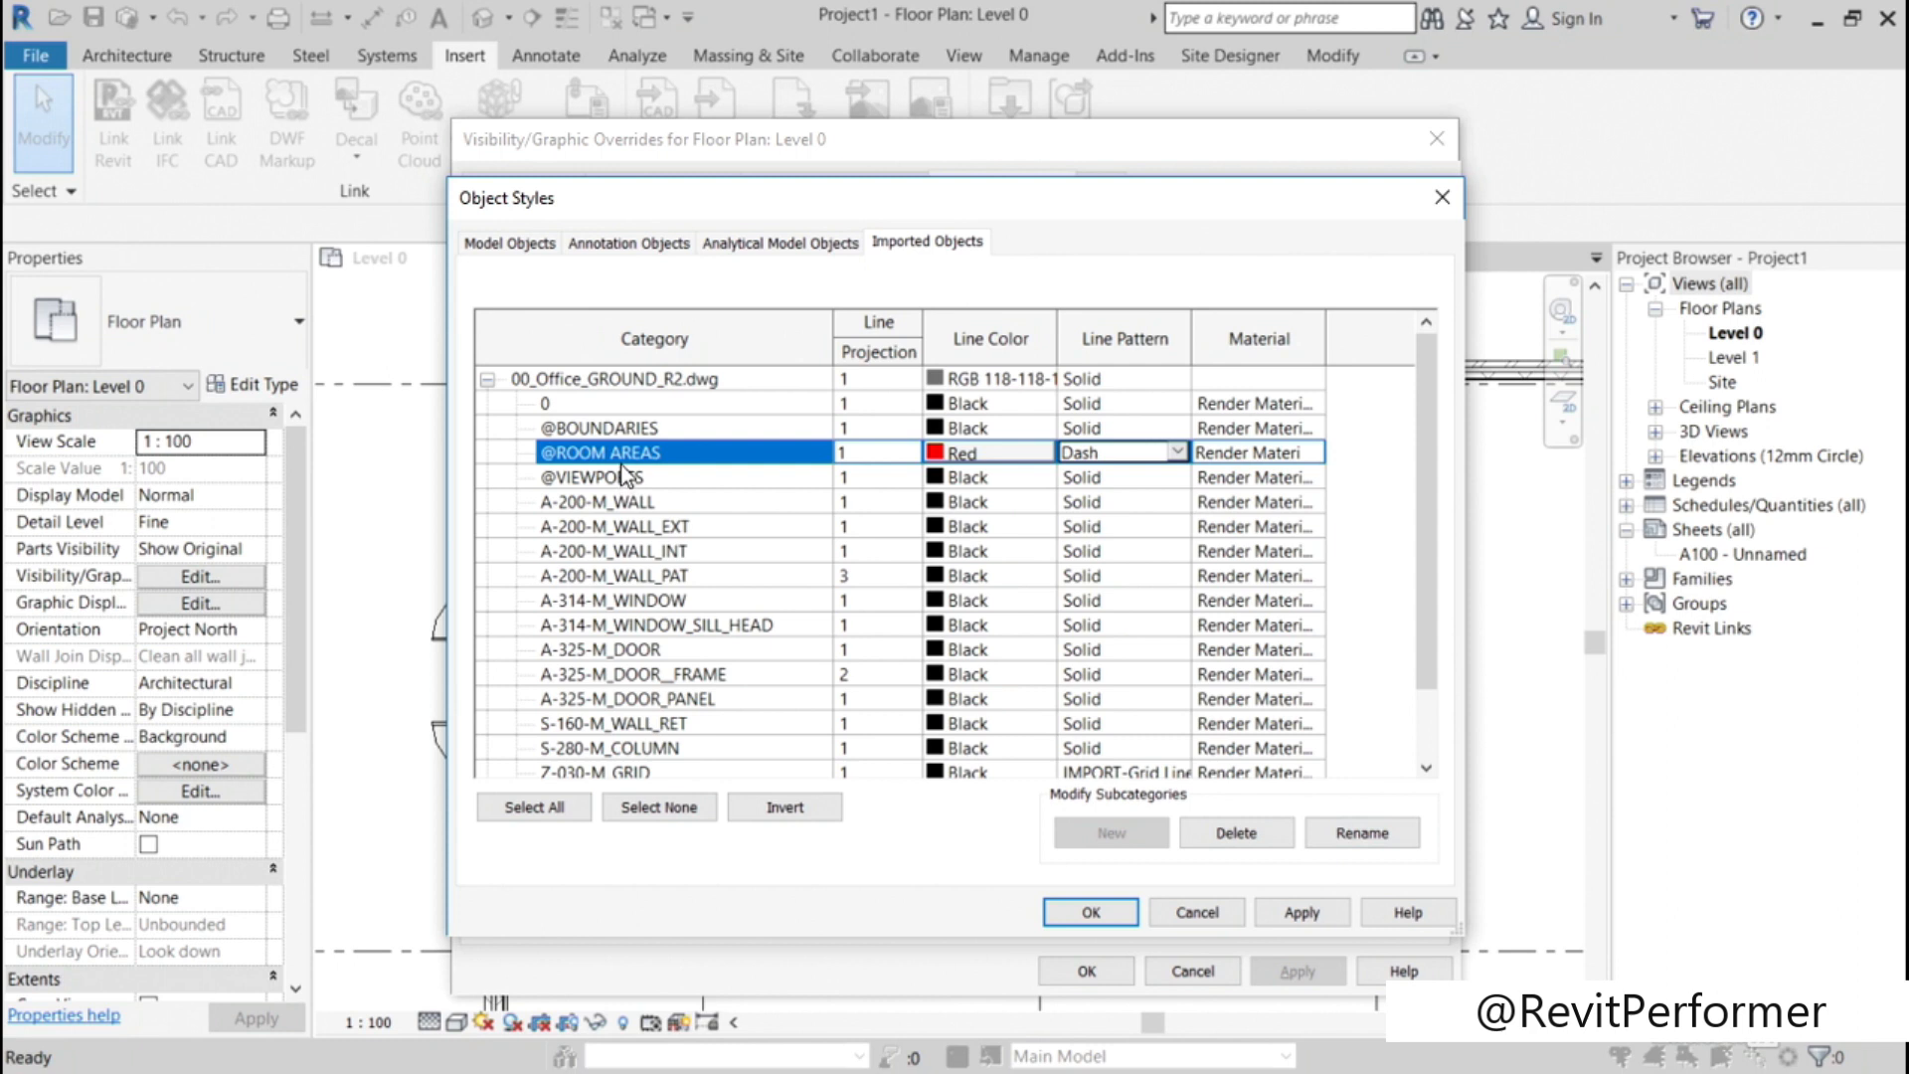
pyautogui.click(1301, 912)
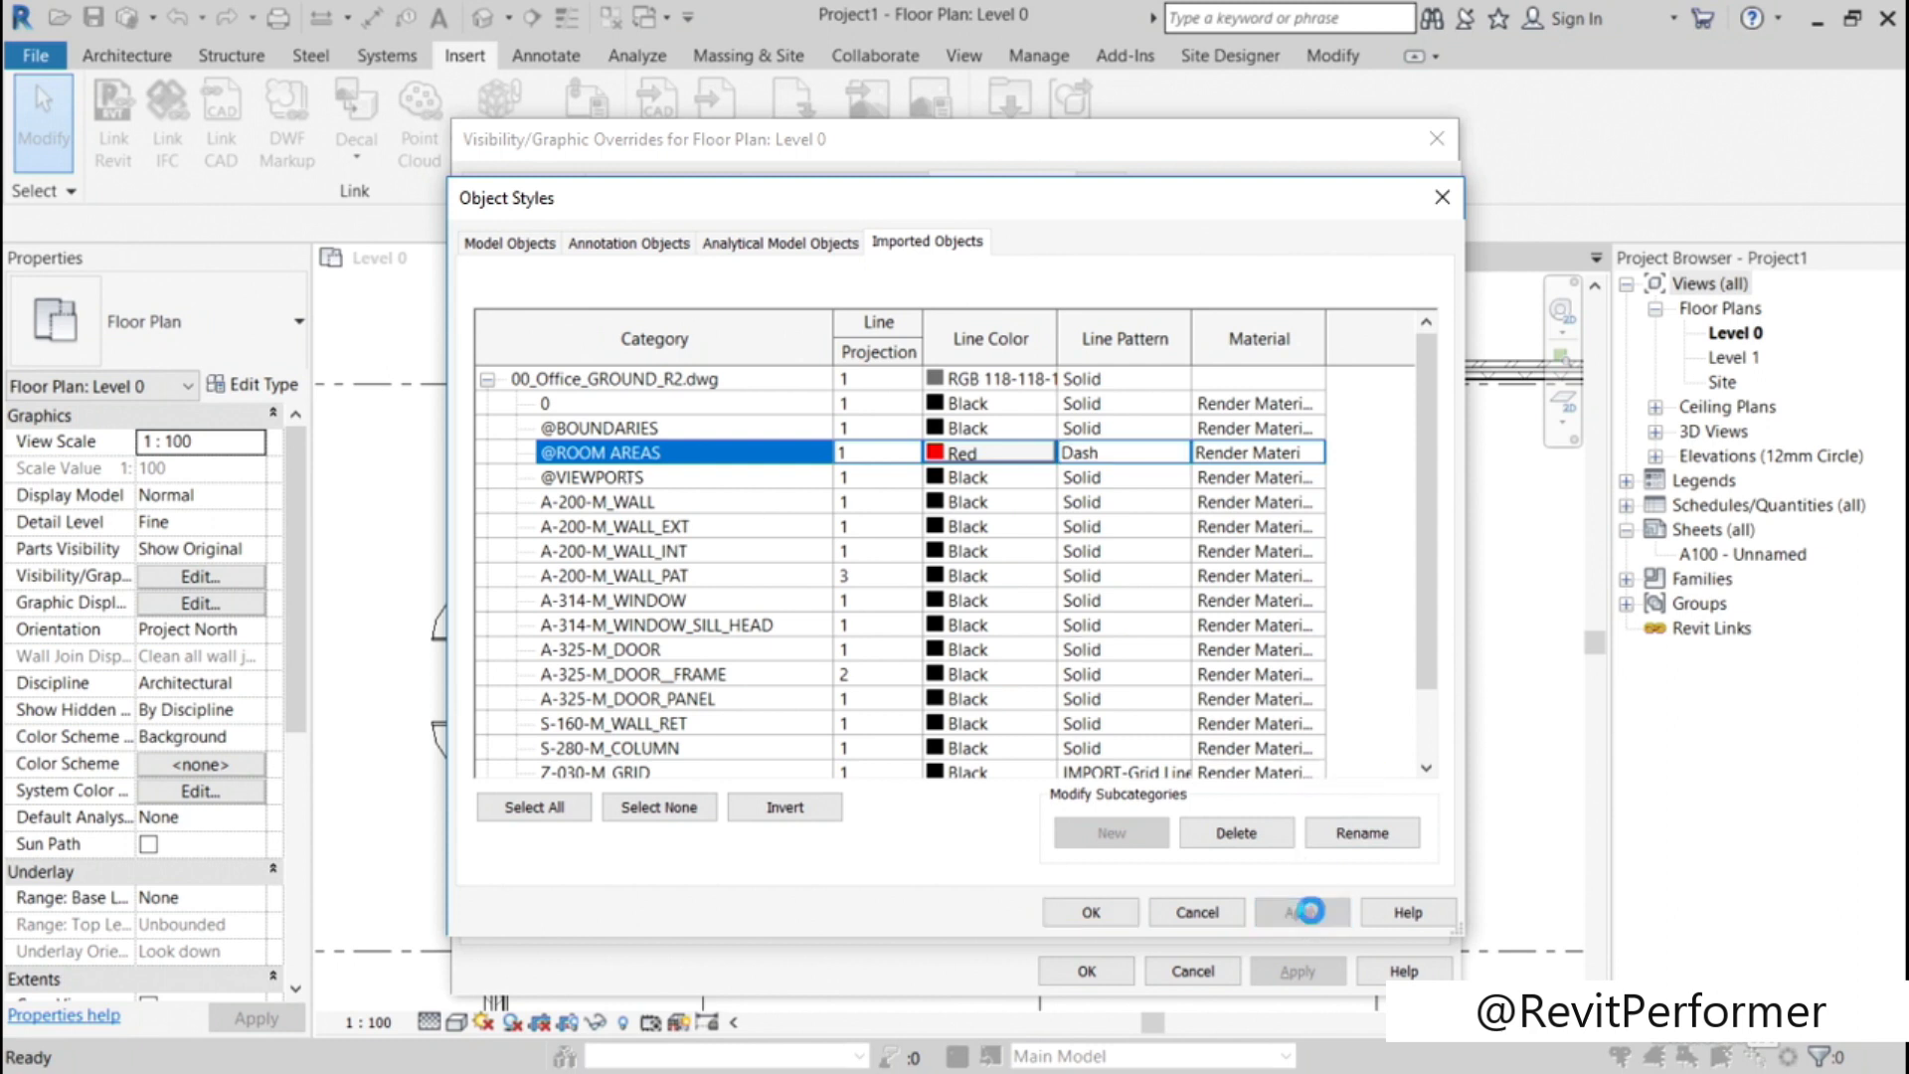
pyautogui.click(1103, 909)
pyautogui.click(1083, 971)
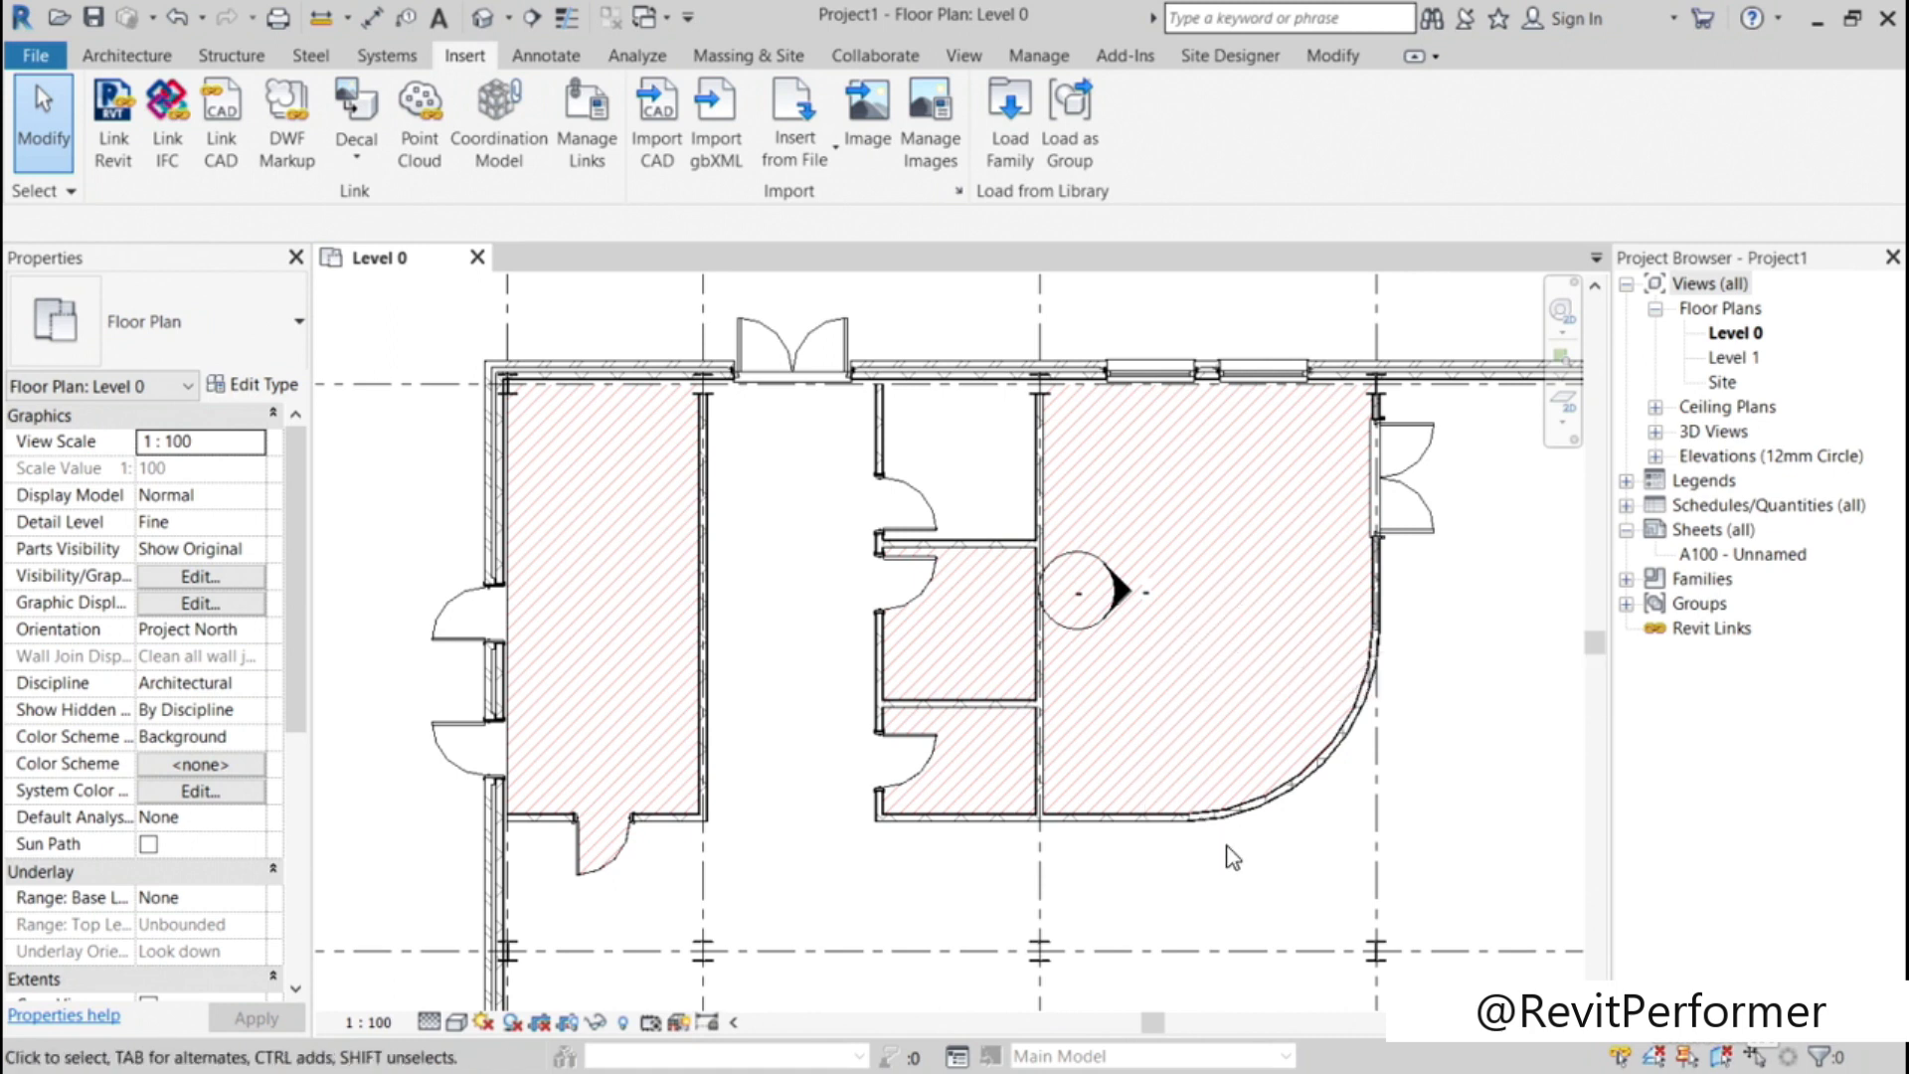
pyautogui.scroll(2, 1174, 694)
pyautogui.scroll(2, 1174, 694)
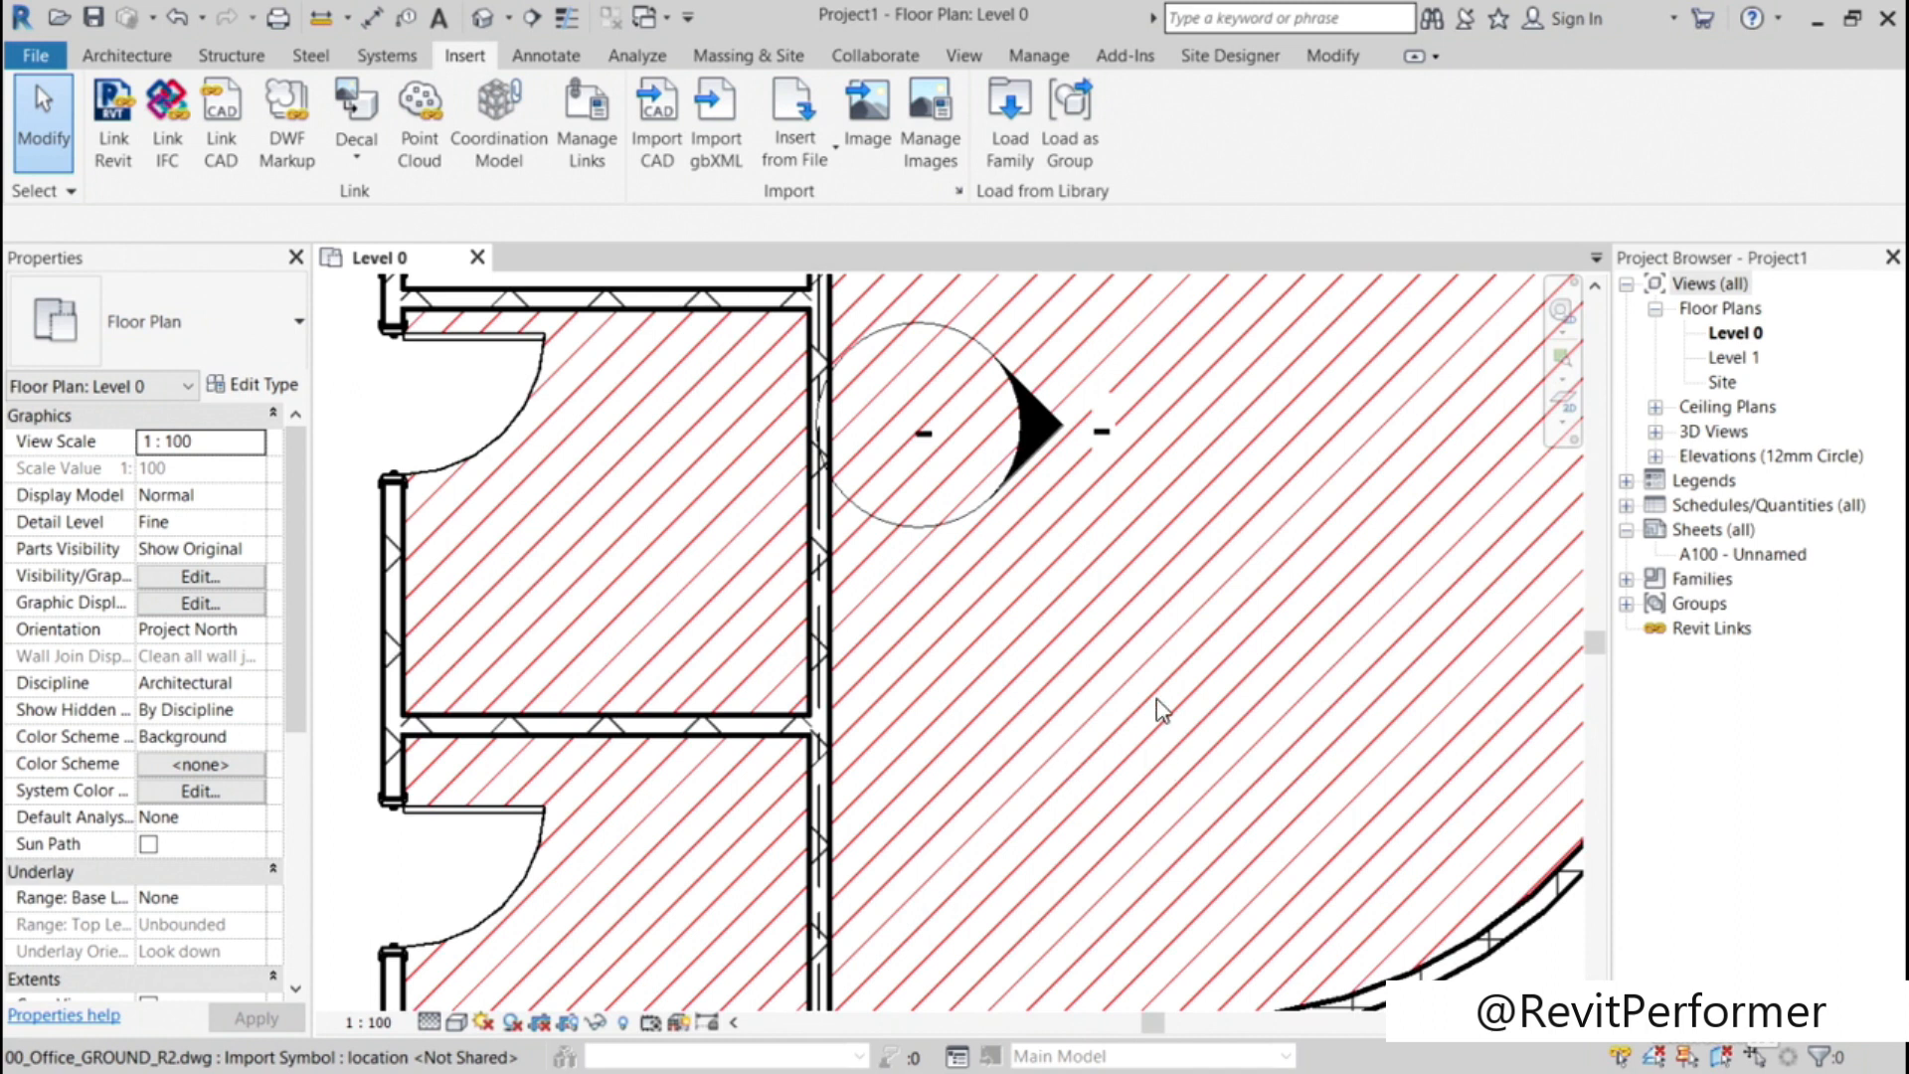
pyautogui.scroll(-4, 1159, 708)
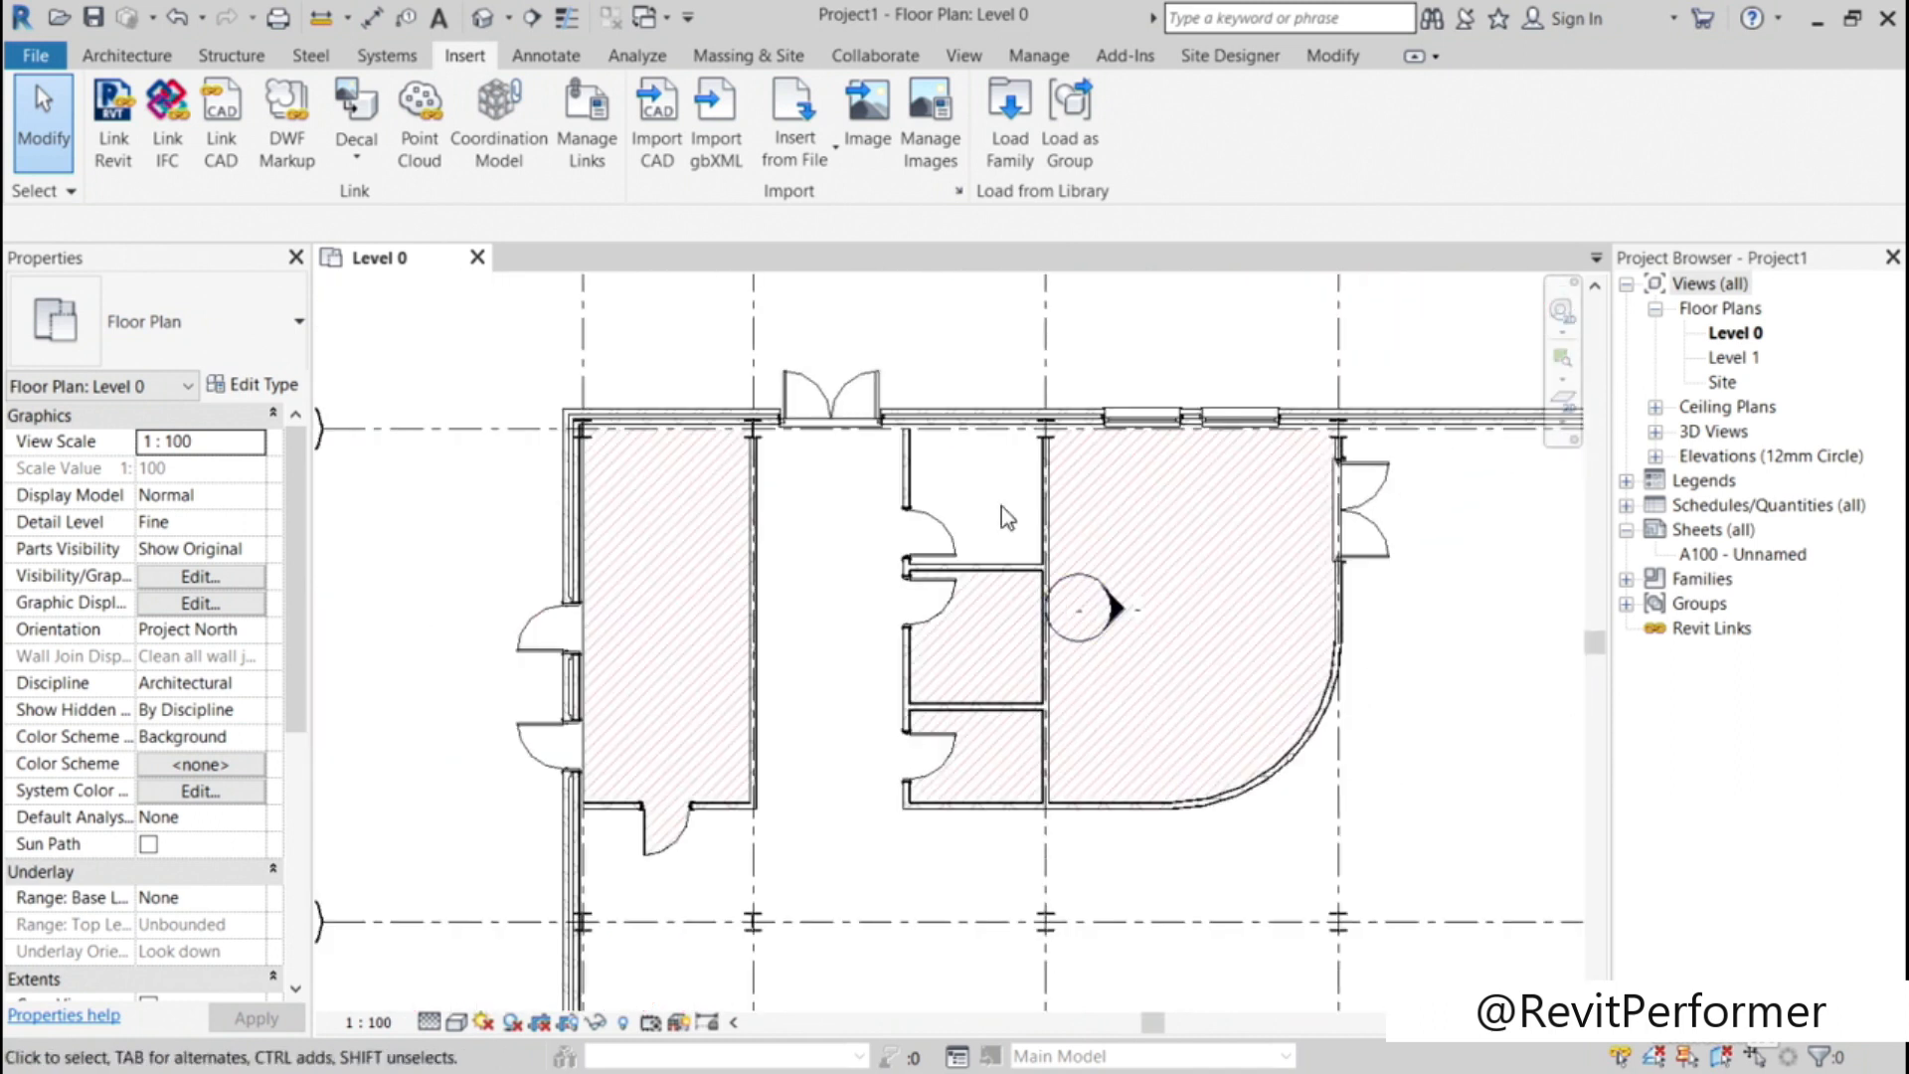
pyautogui.press('v')
pyautogui.press('g')
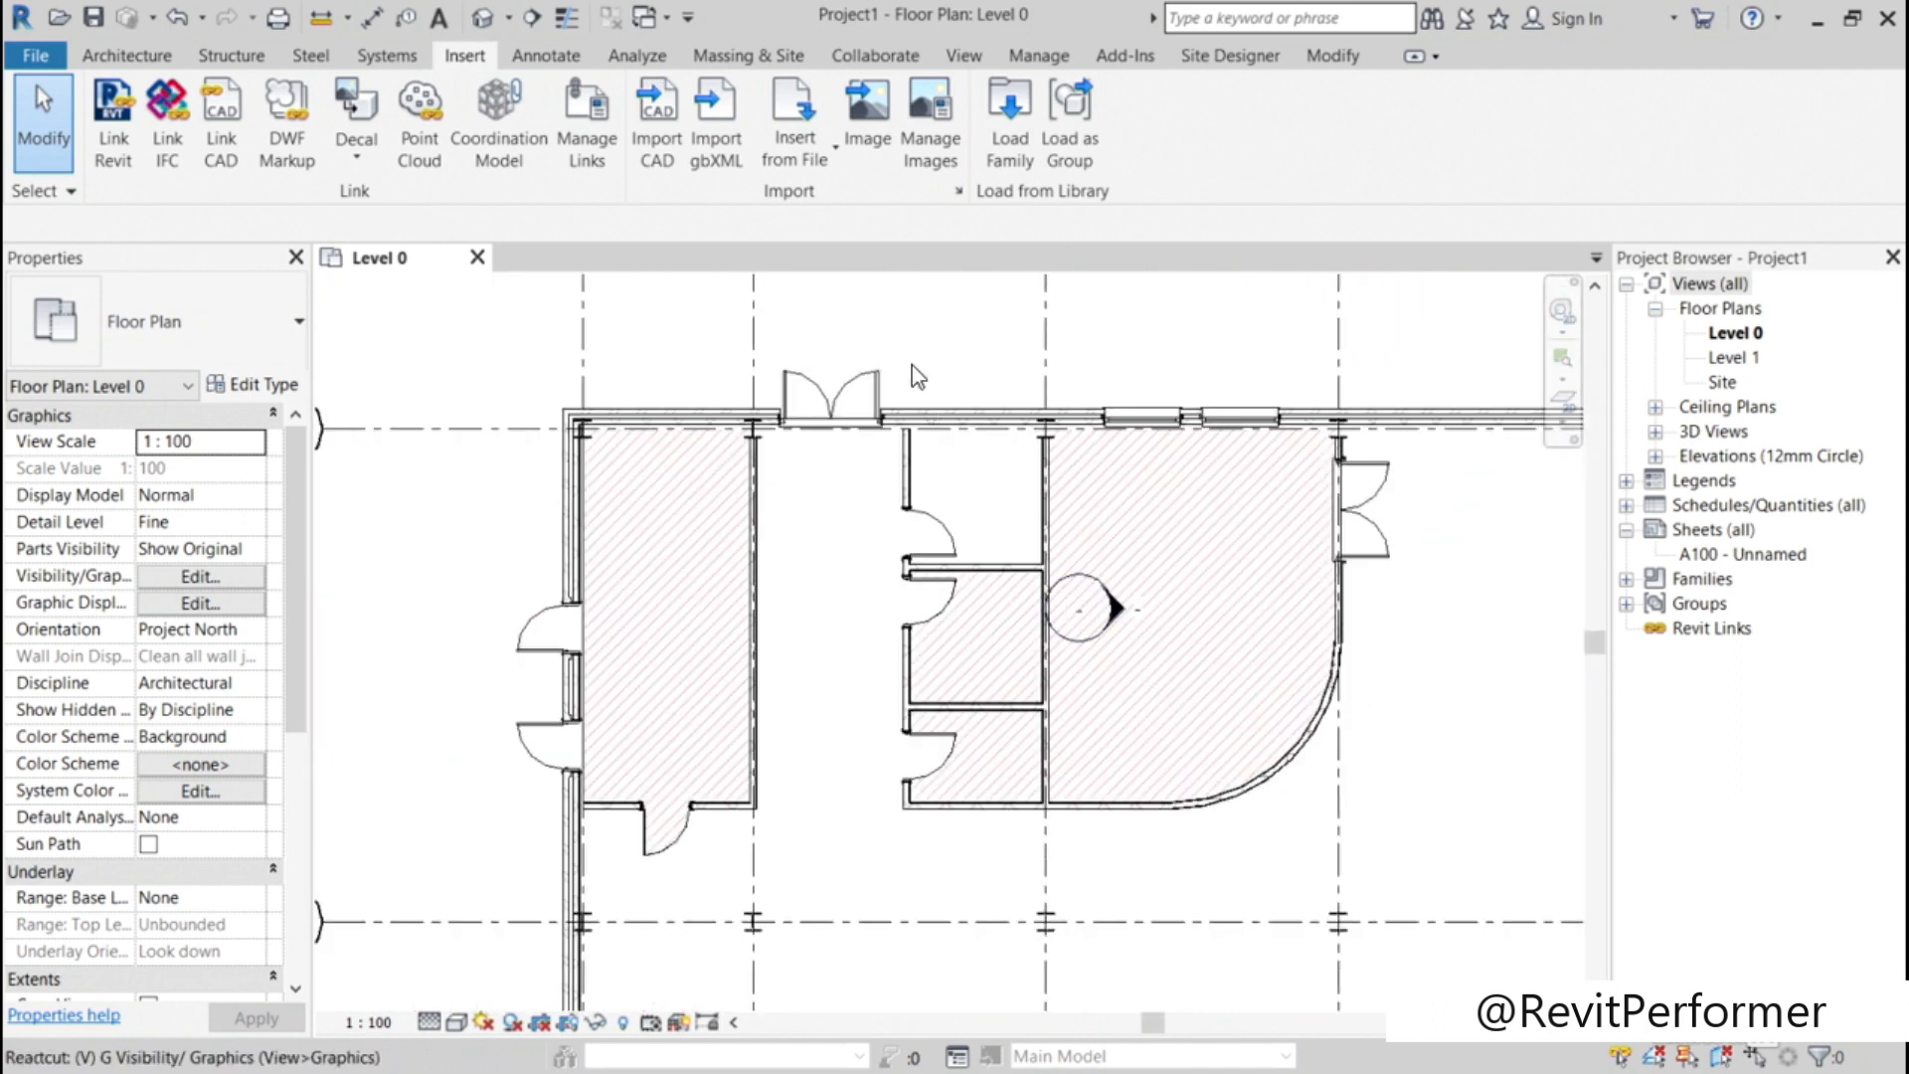
pyautogui.click(1001, 186)
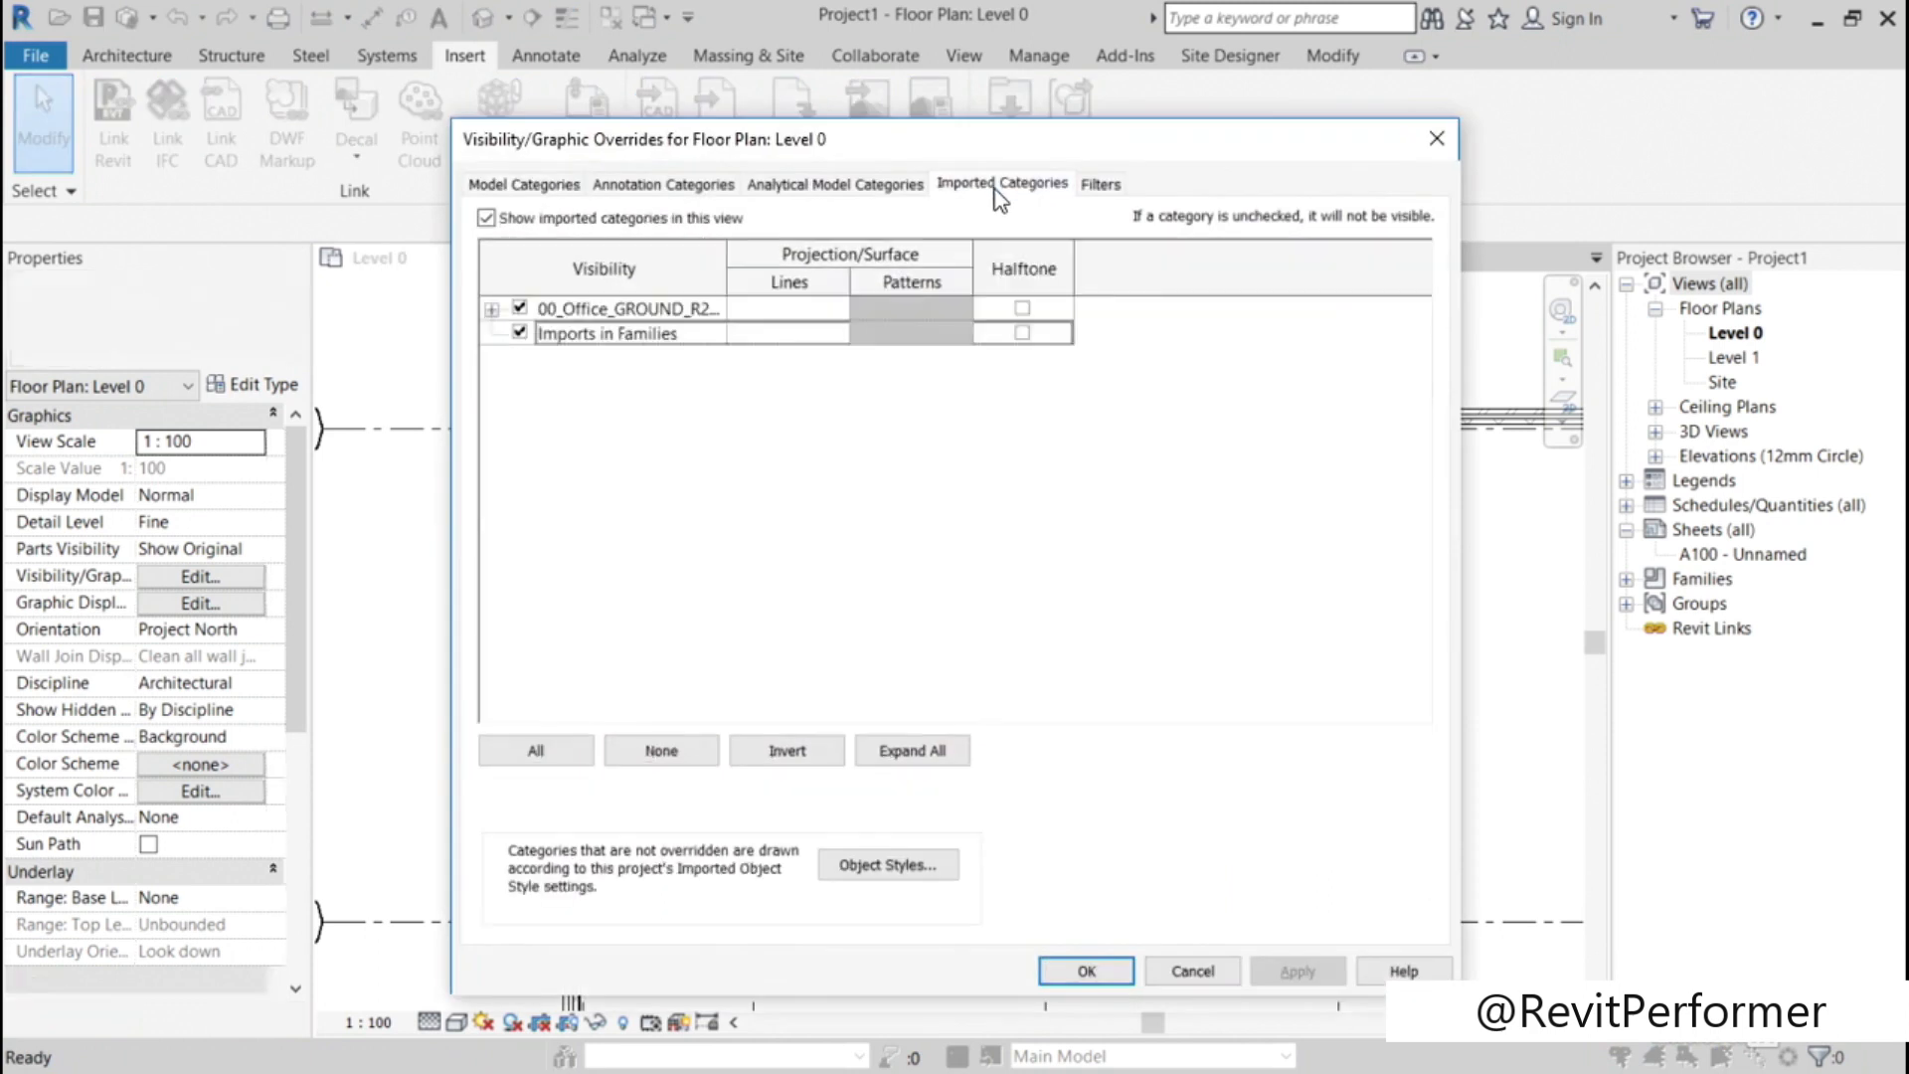
pyautogui.click(491, 308)
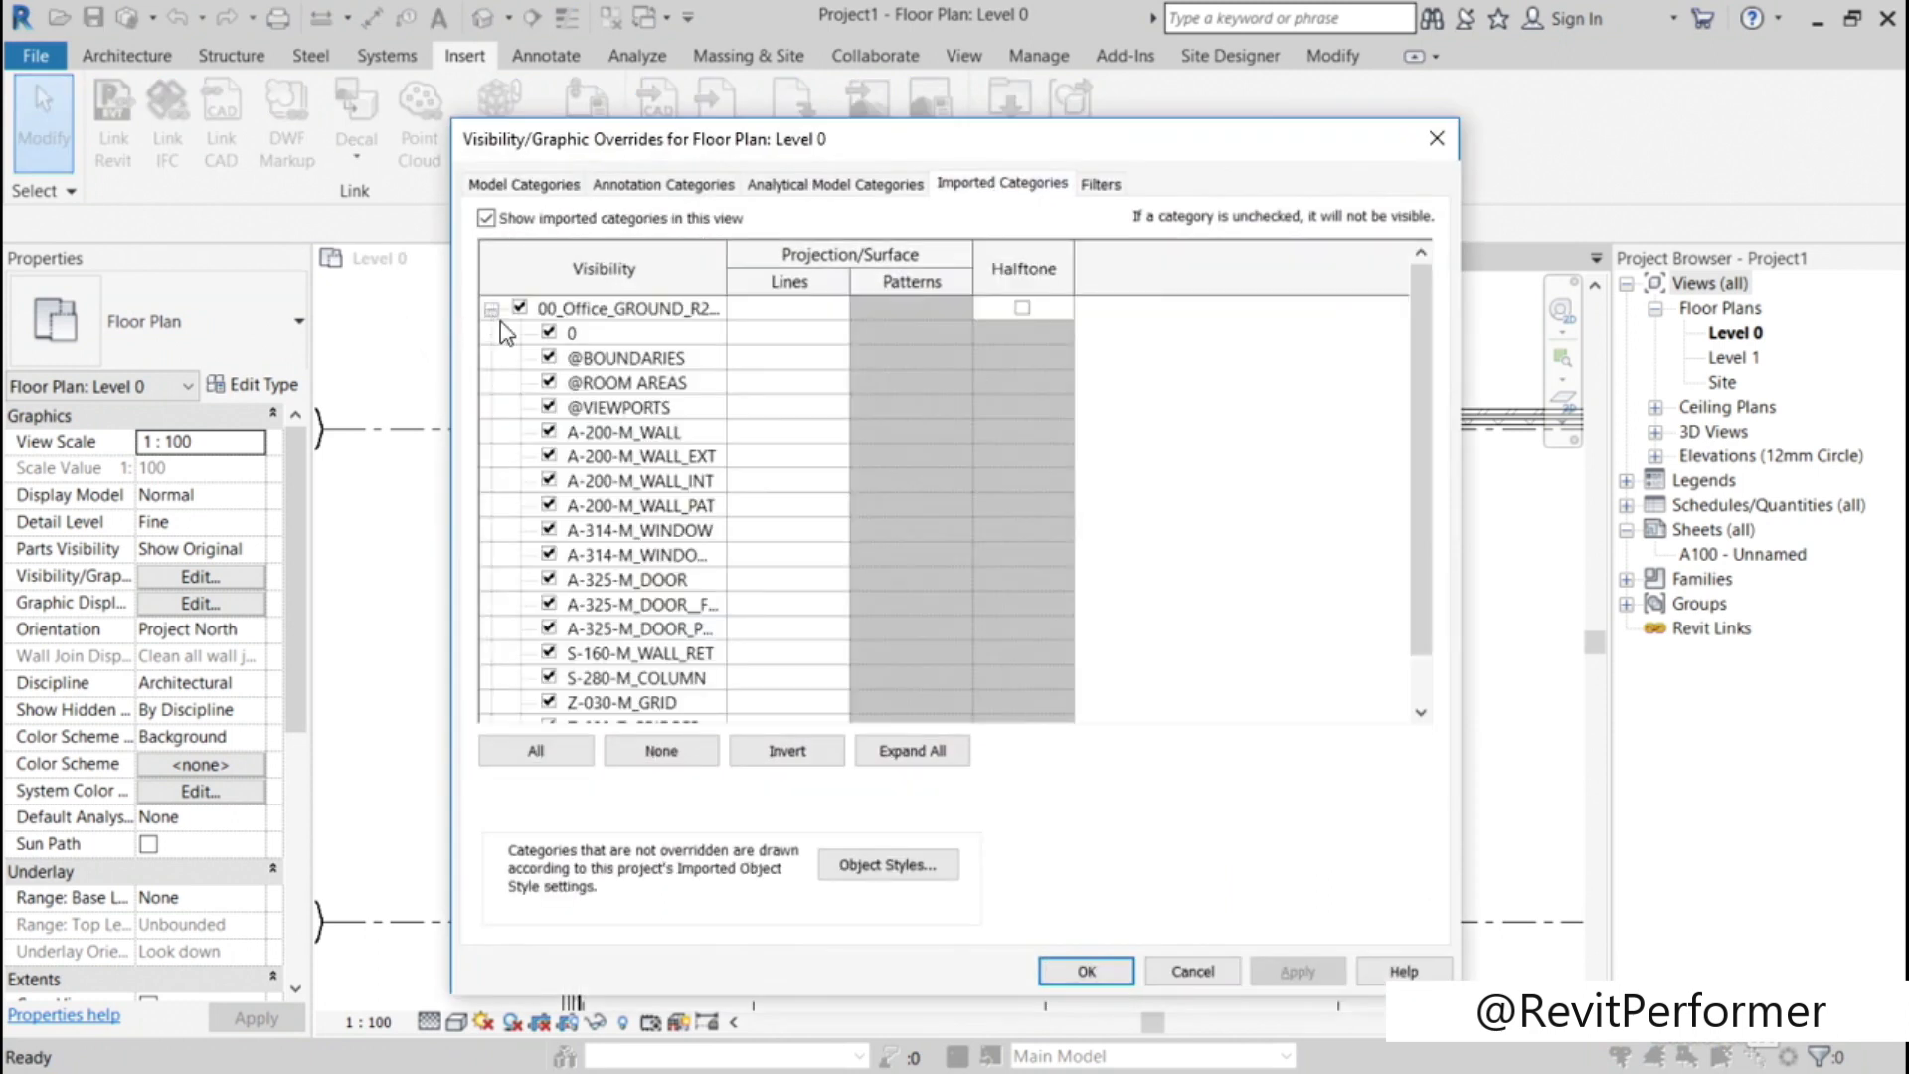
pyautogui.click(888, 865)
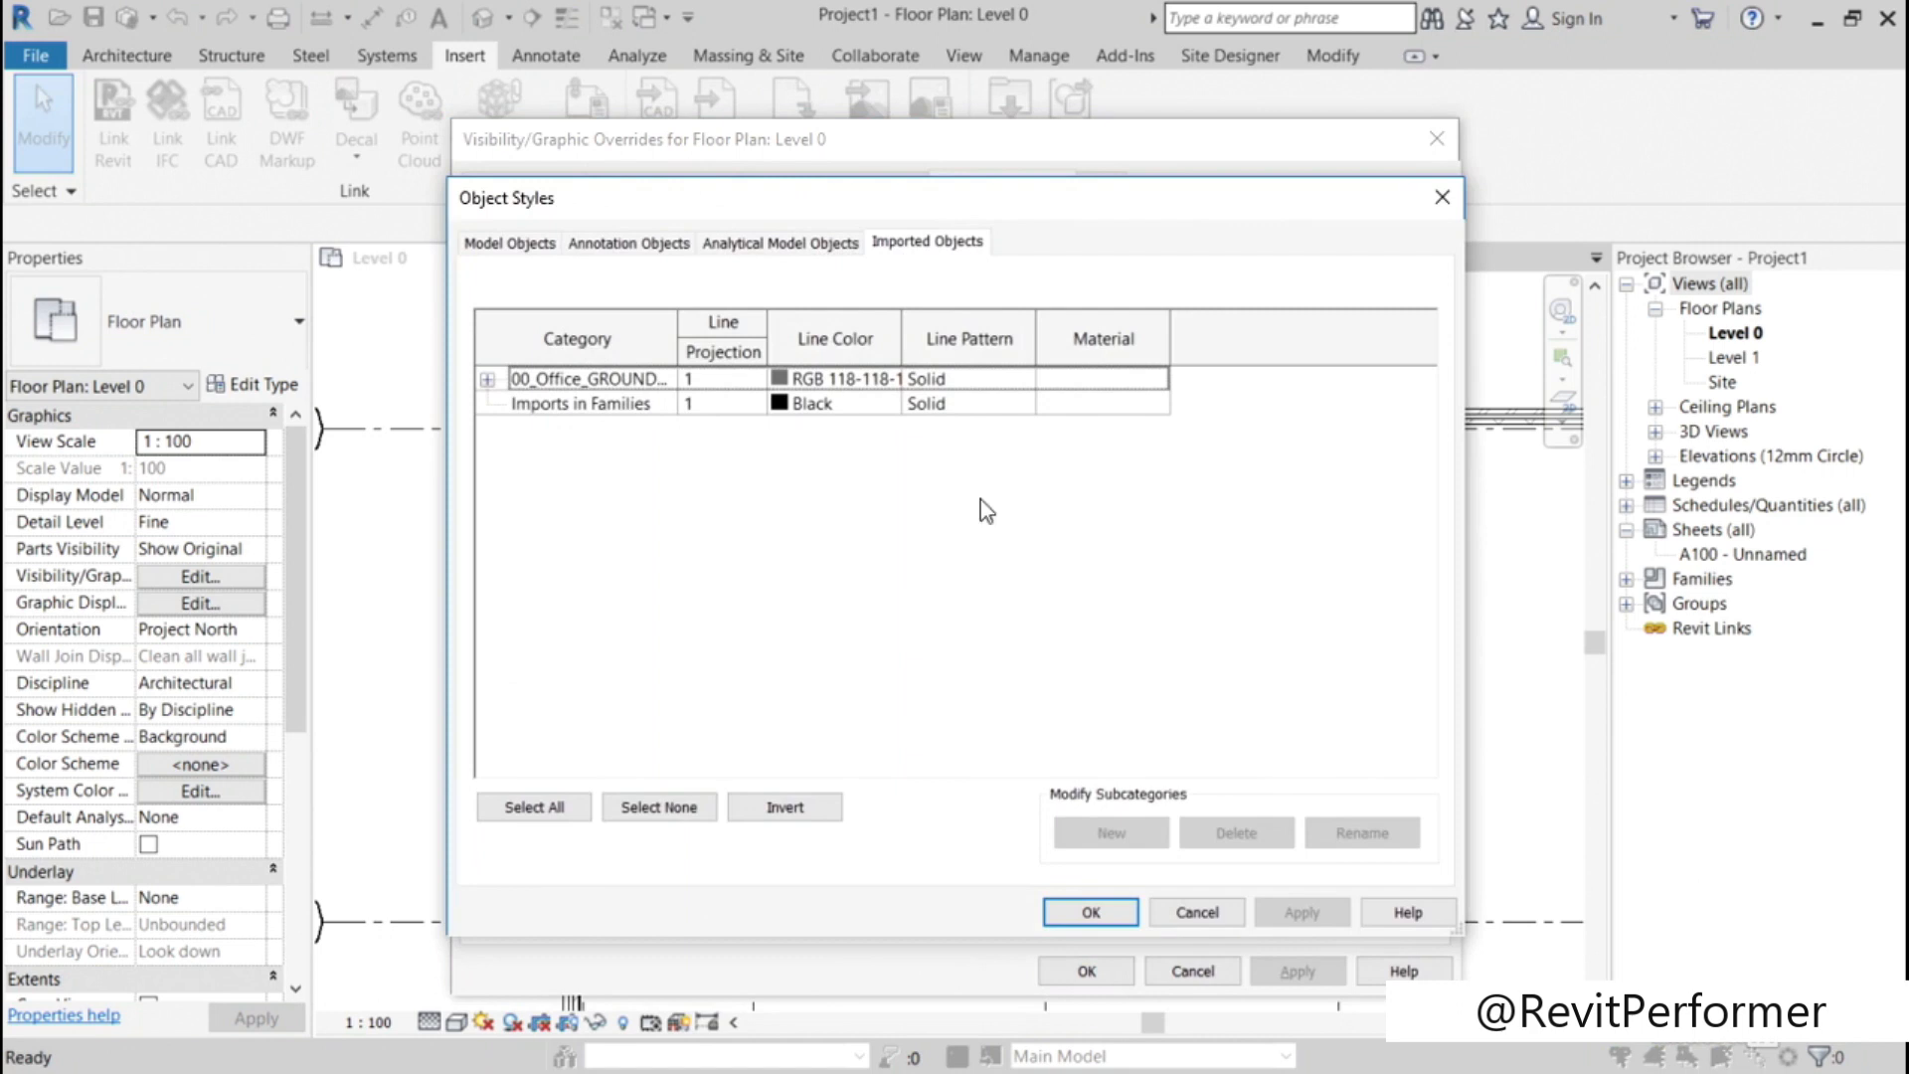
pyautogui.click(487, 378)
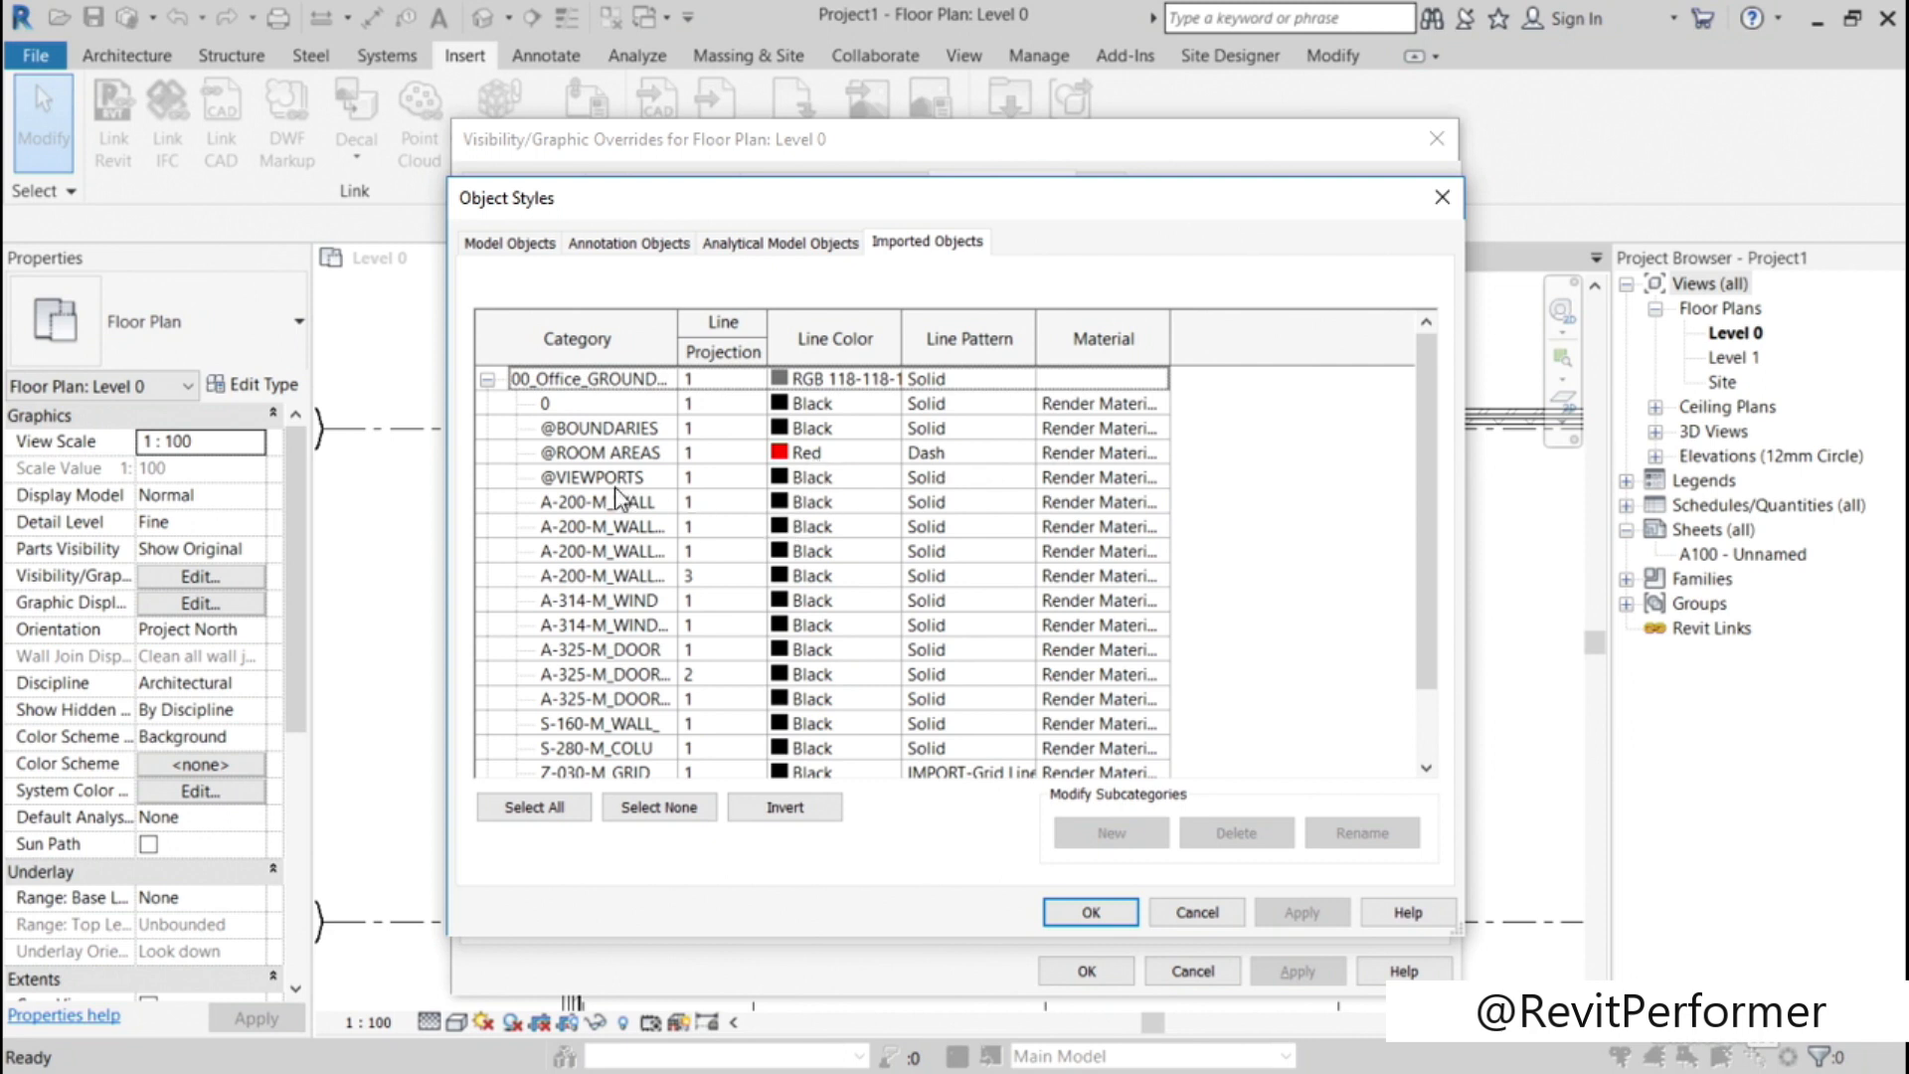
pyautogui.click(813, 442)
pyautogui.click(813, 430)
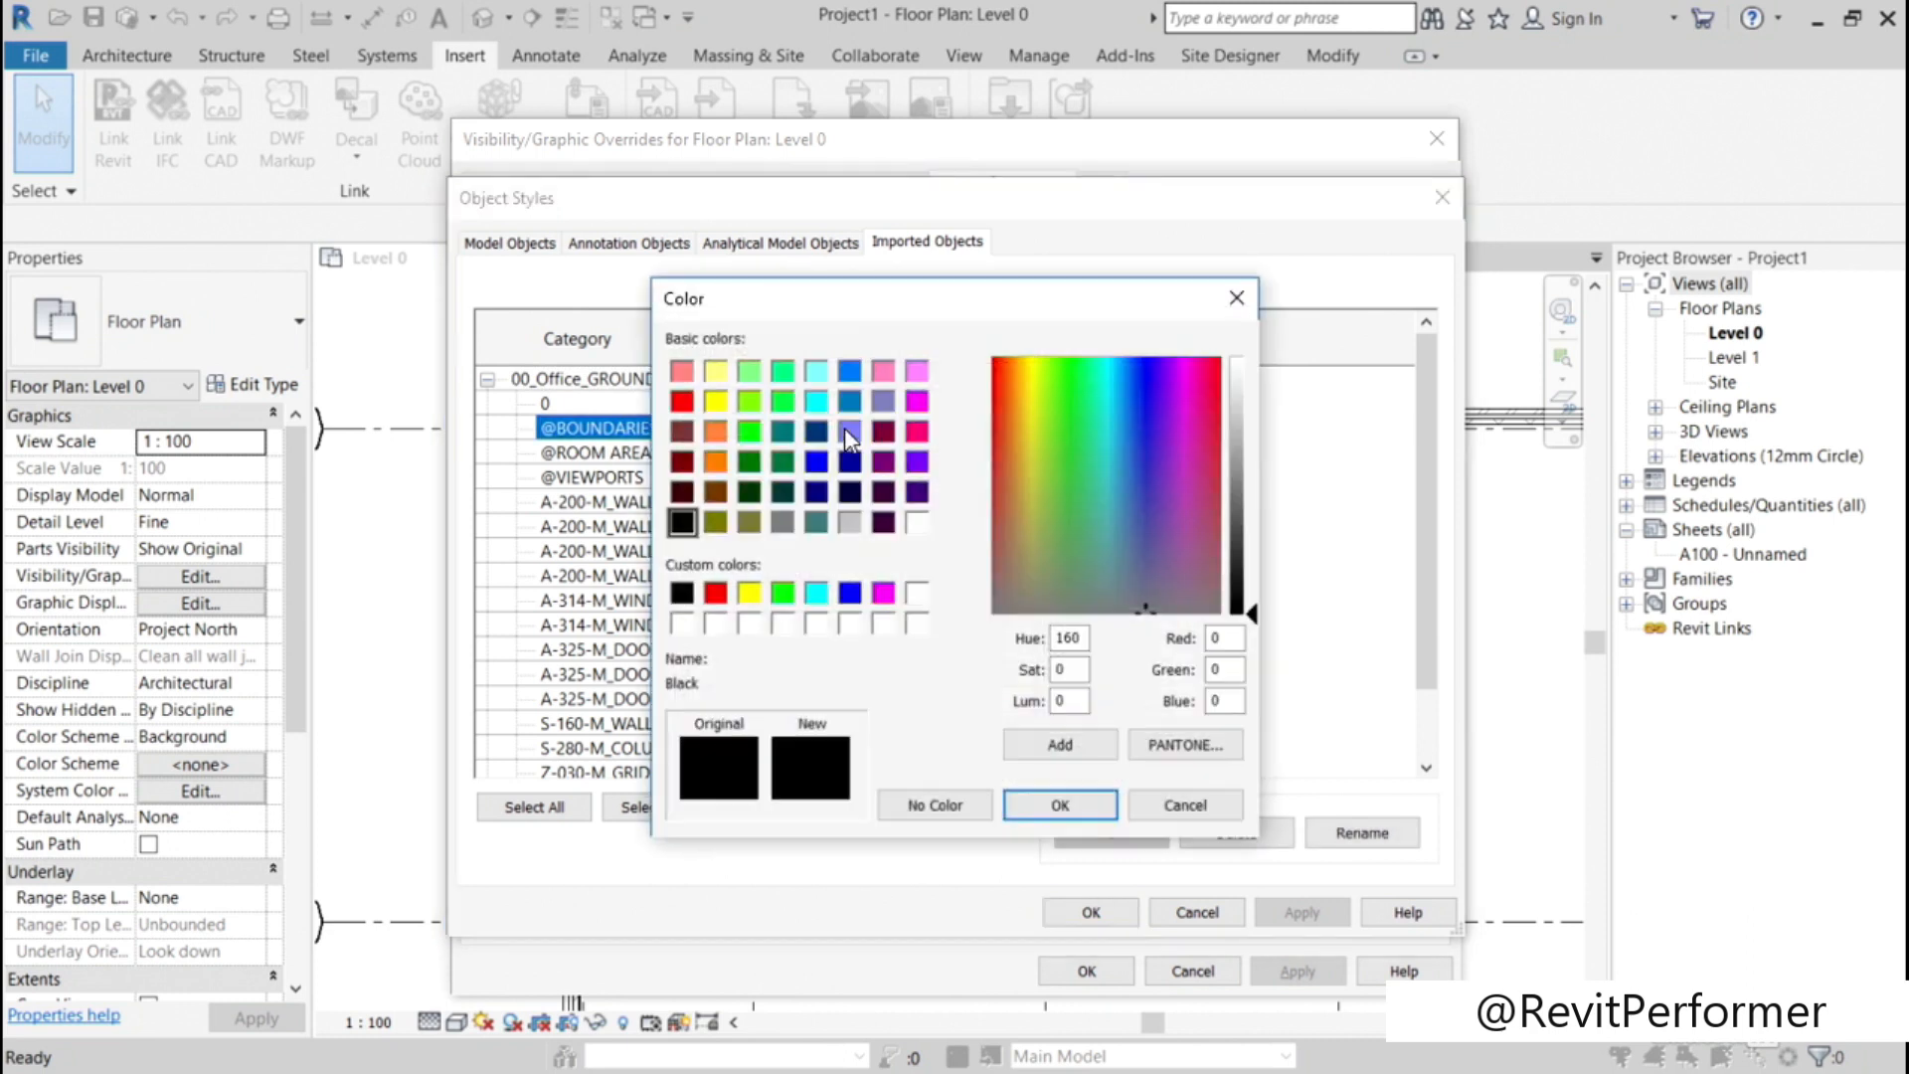
pyautogui.click(748, 430)
pyautogui.click(1035, 805)
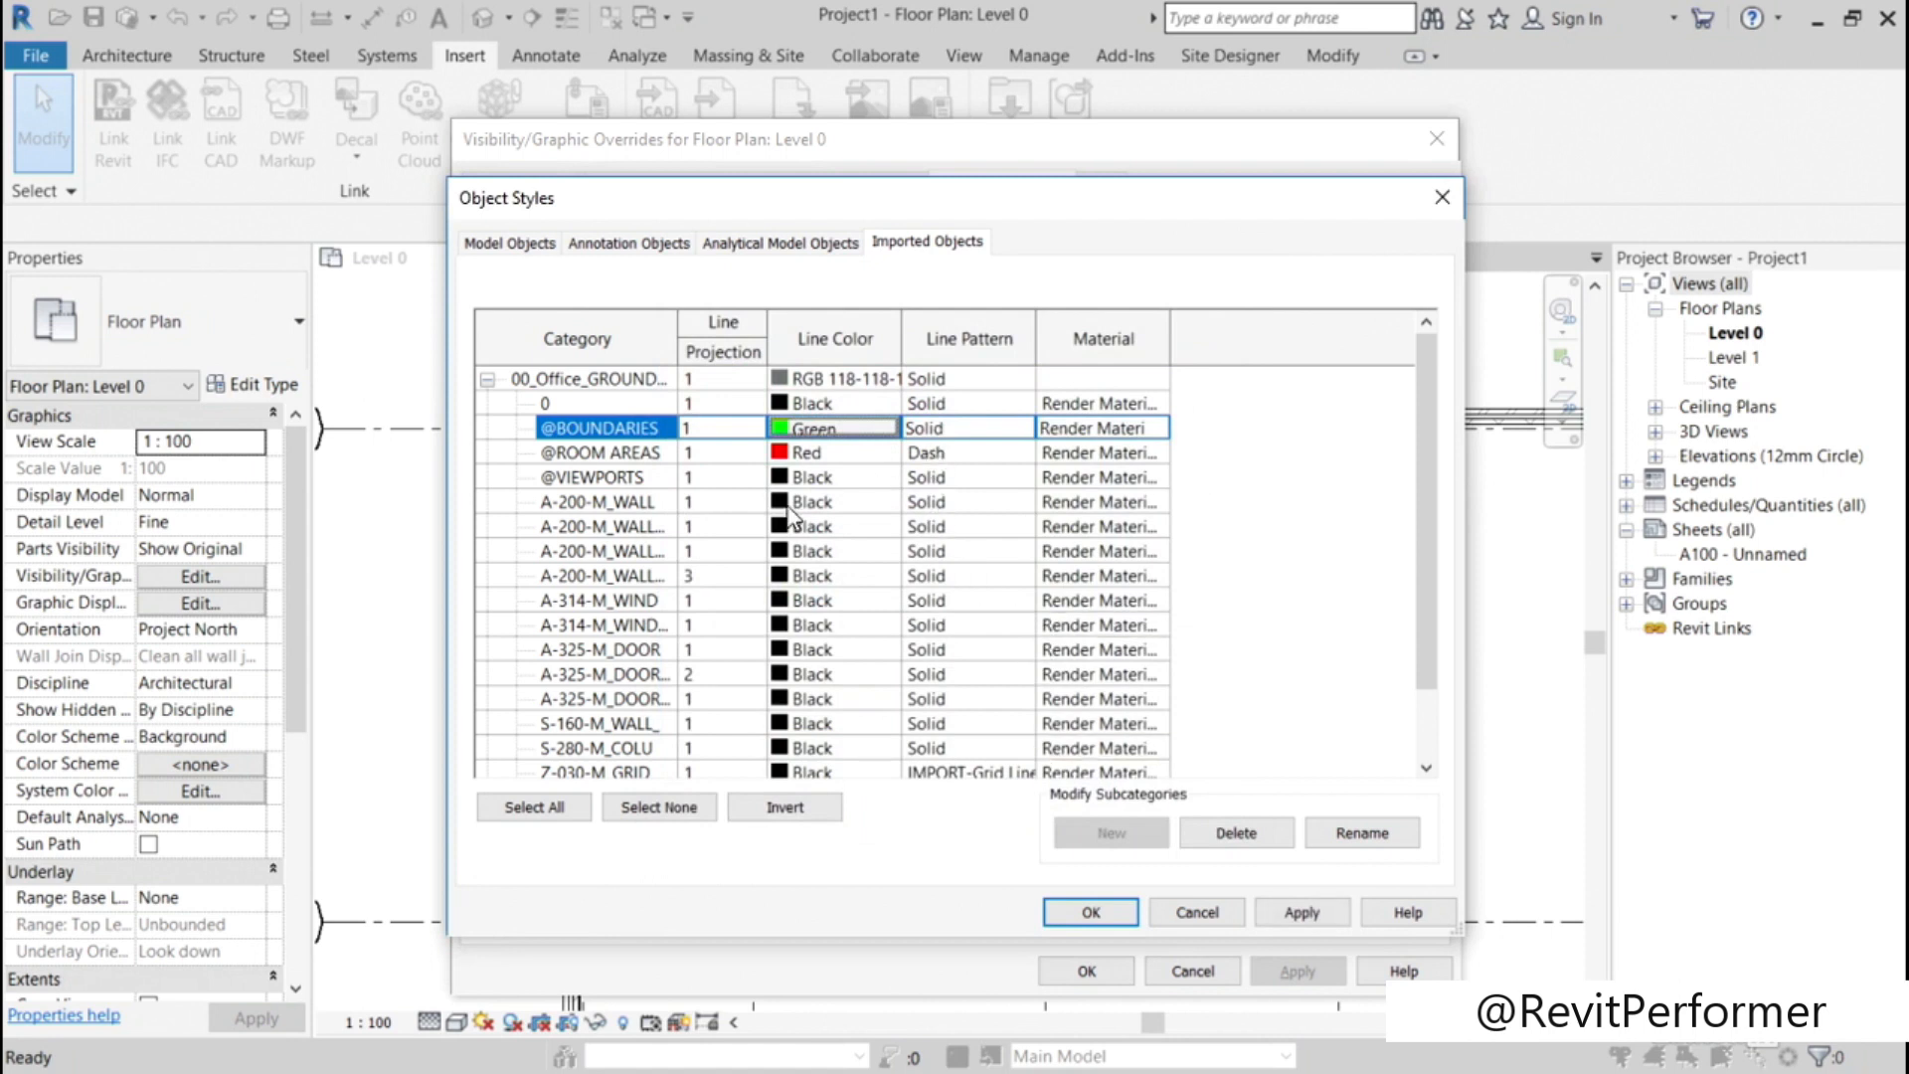
pyautogui.click(716, 427)
pyautogui.click(748, 425)
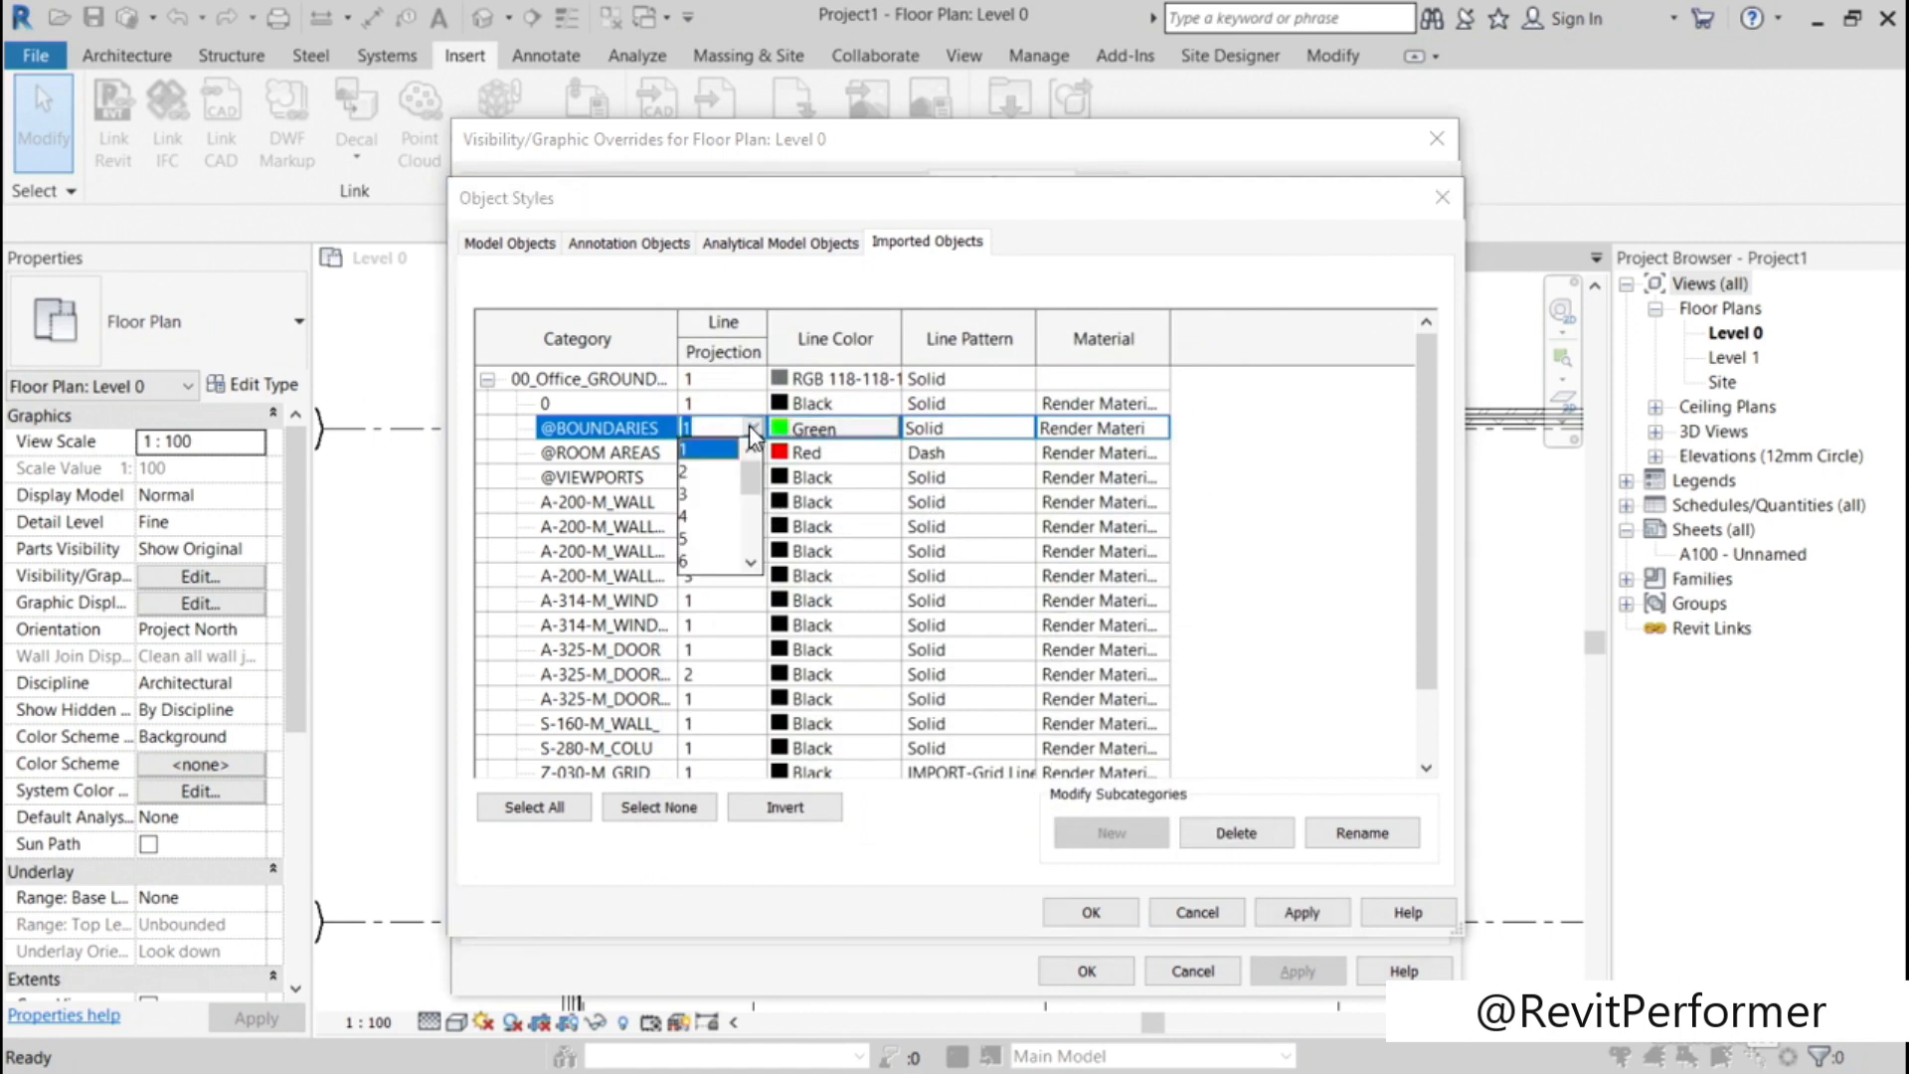
pyautogui.click(693, 538)
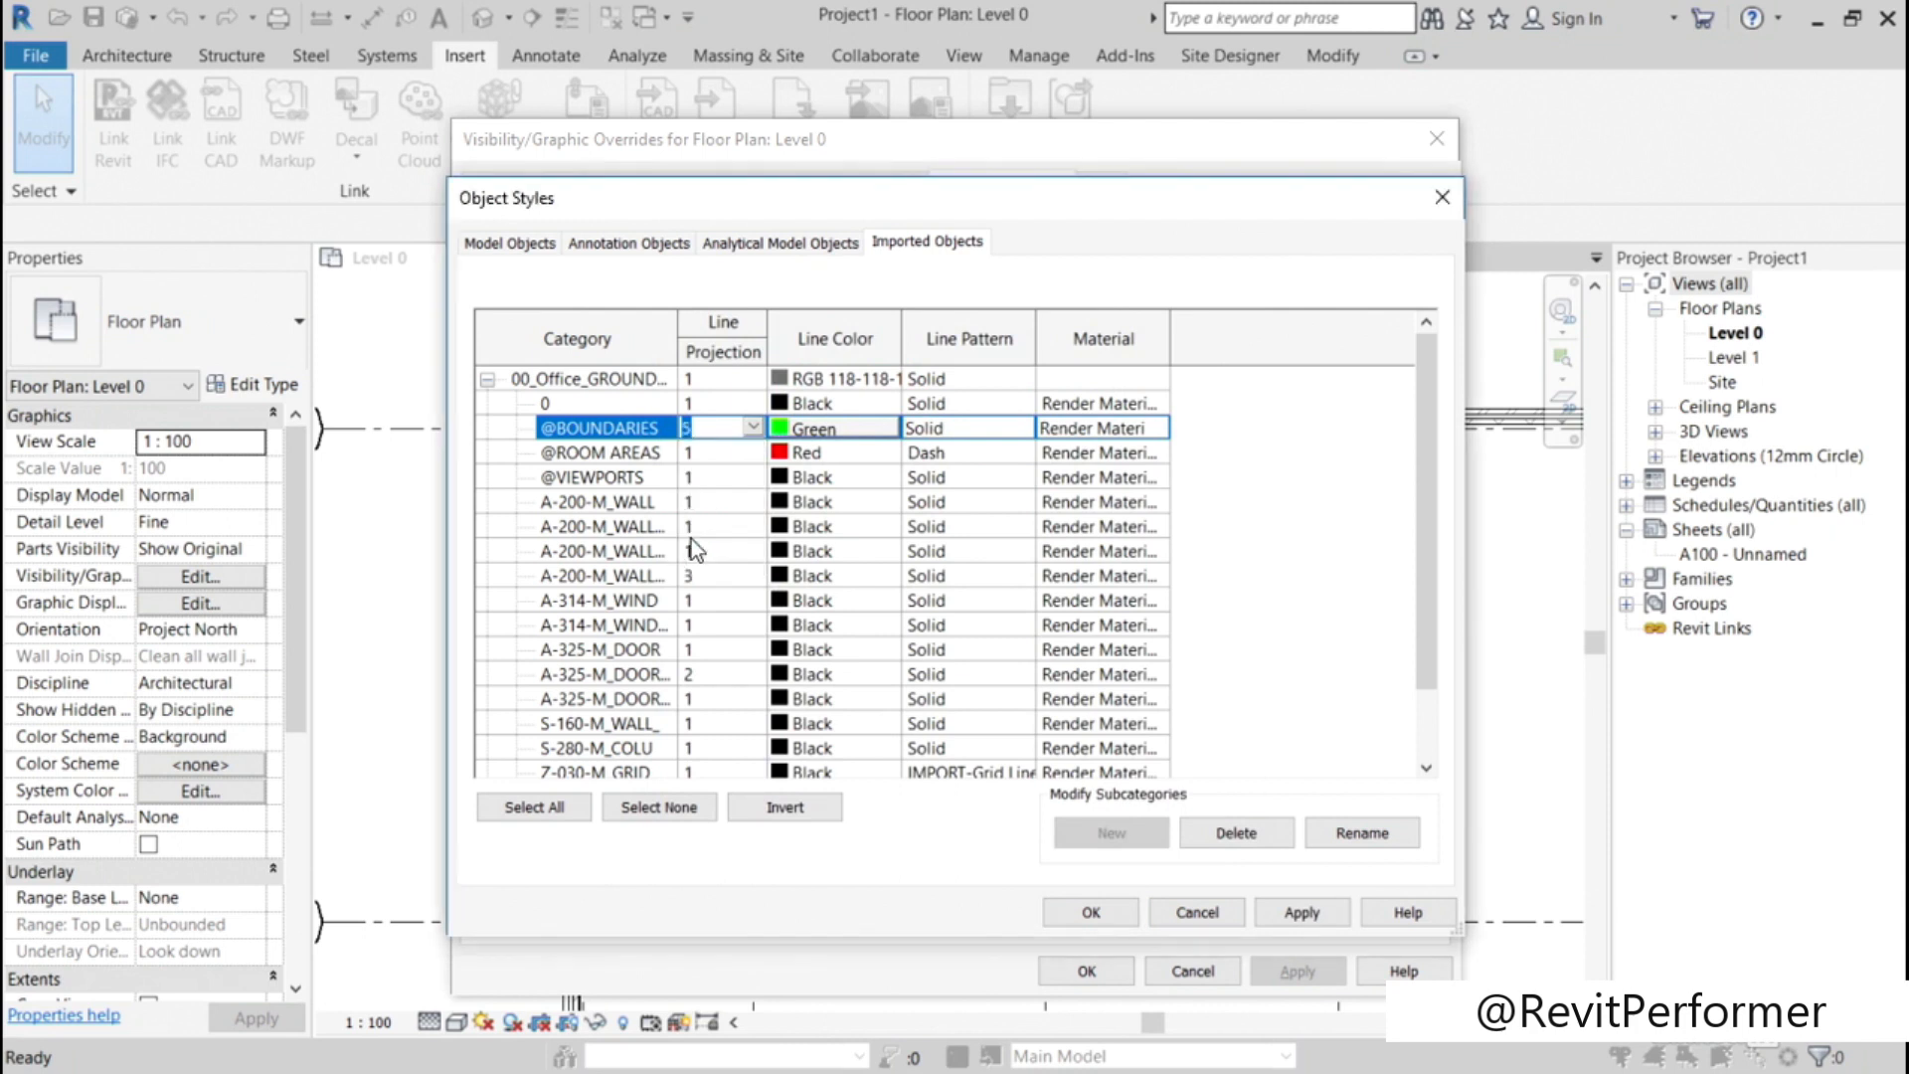
pyautogui.click(1301, 912)
pyautogui.click(1091, 911)
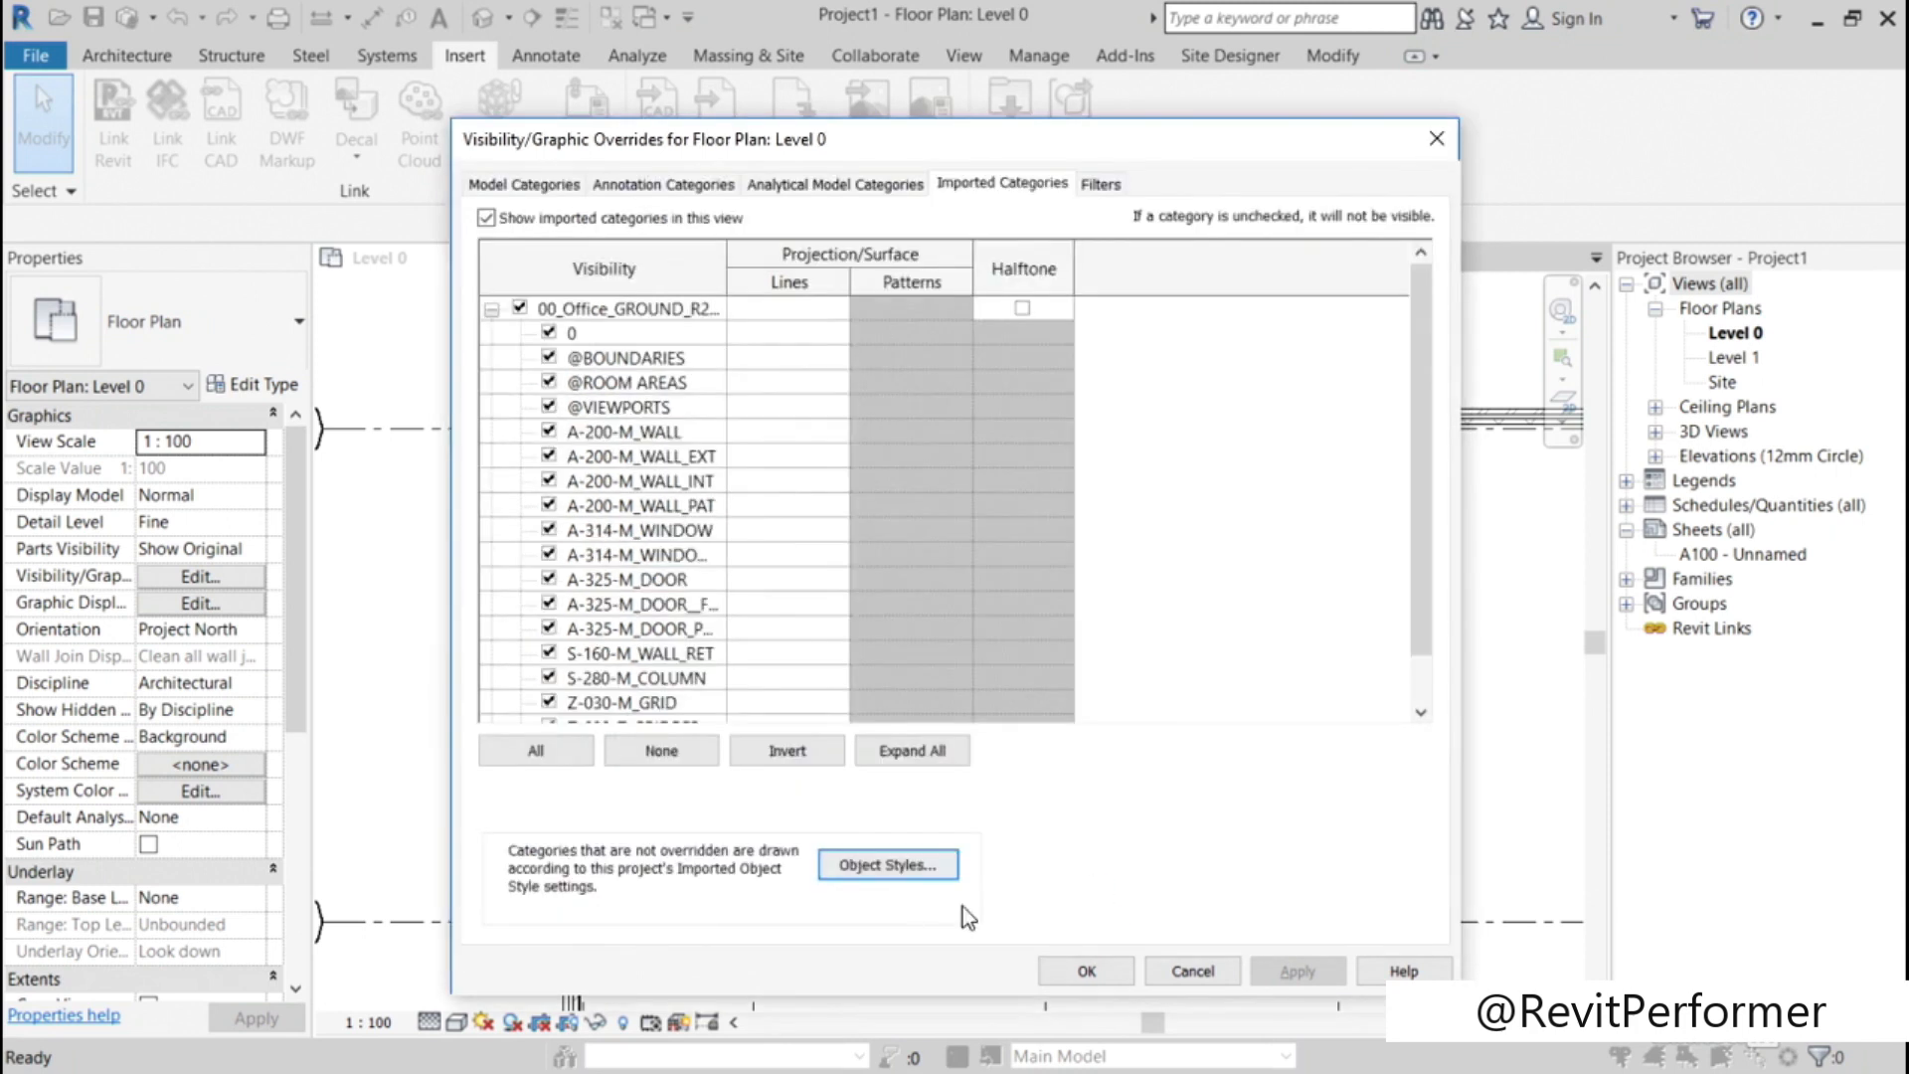
pyautogui.click(1087, 971)
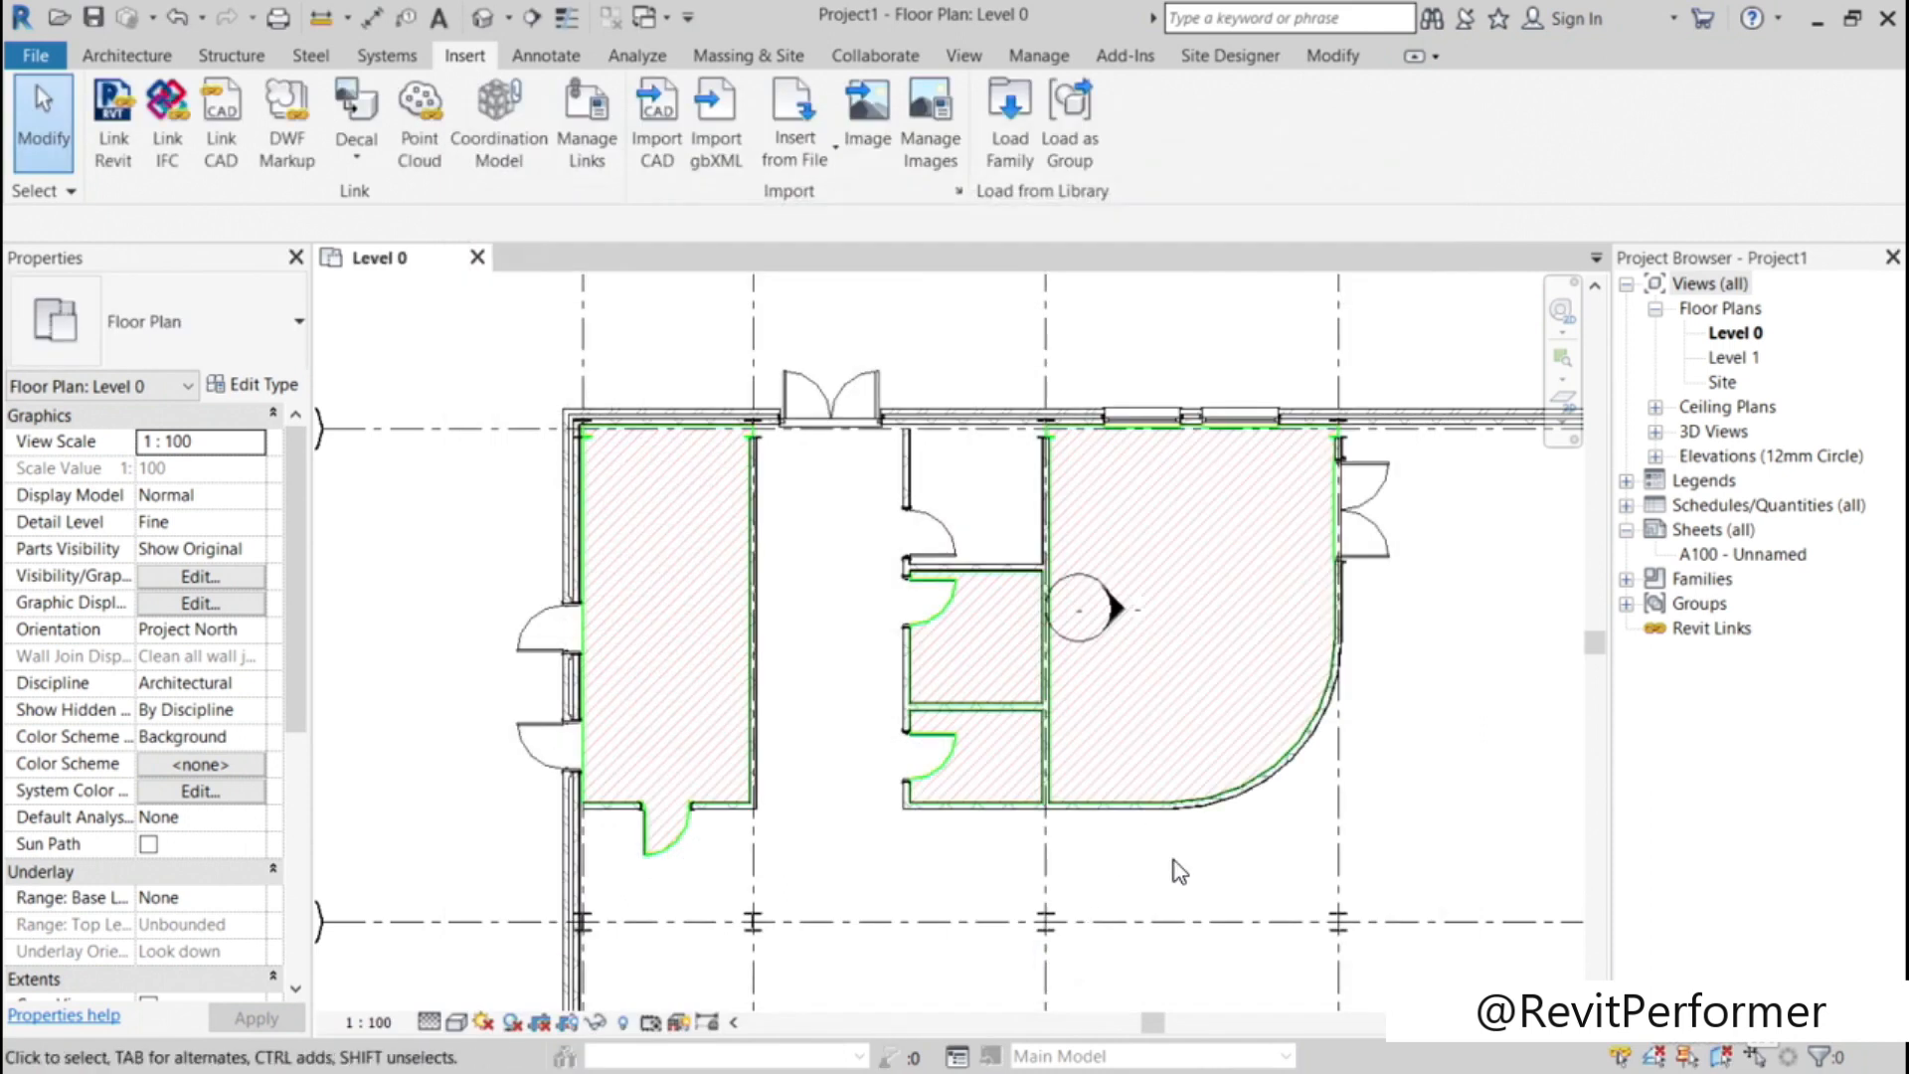
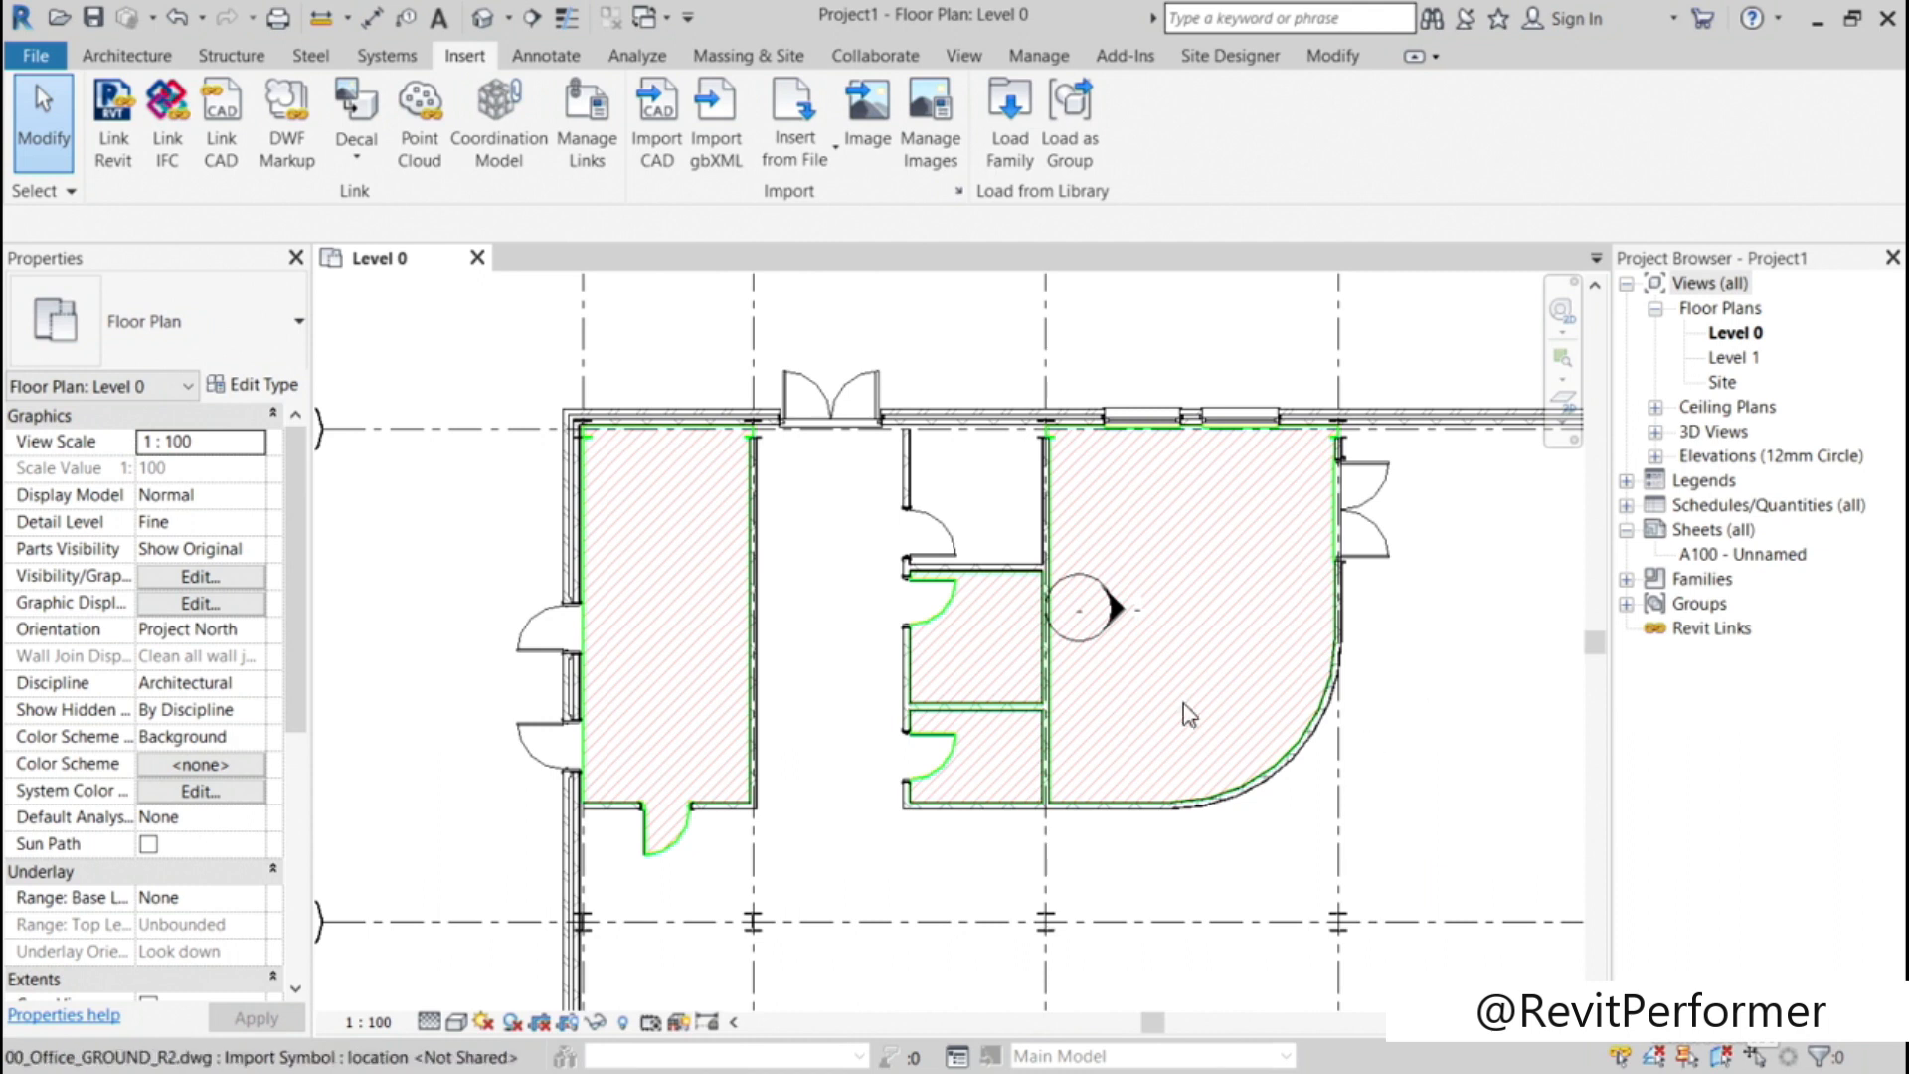
# Step: Set the imported 00_Office_GROUND_R2.dwg to halftone in the Level 0 view's Visibility/Graphic Overrides
pyautogui.middleClick(843, 670)
pyautogui.middleClick(844, 670)
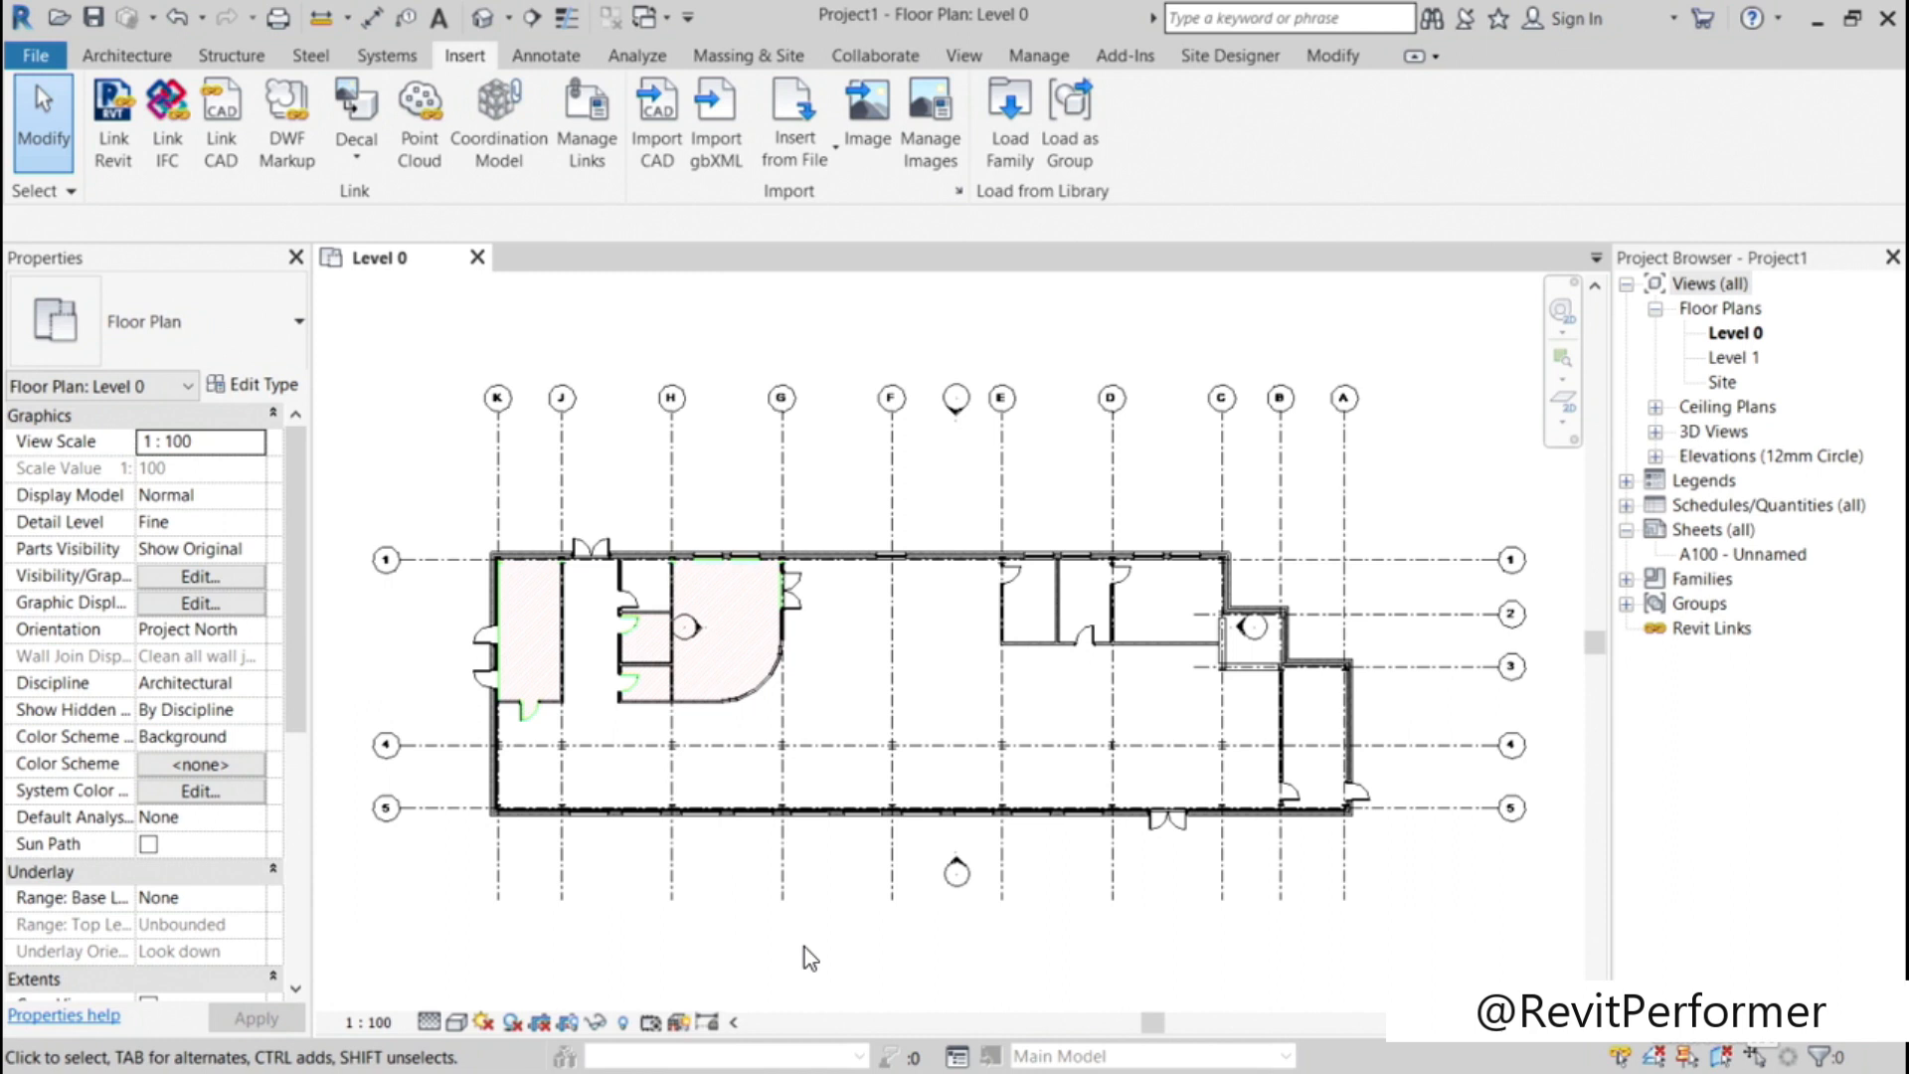
pyautogui.press('v')
pyautogui.press('v')
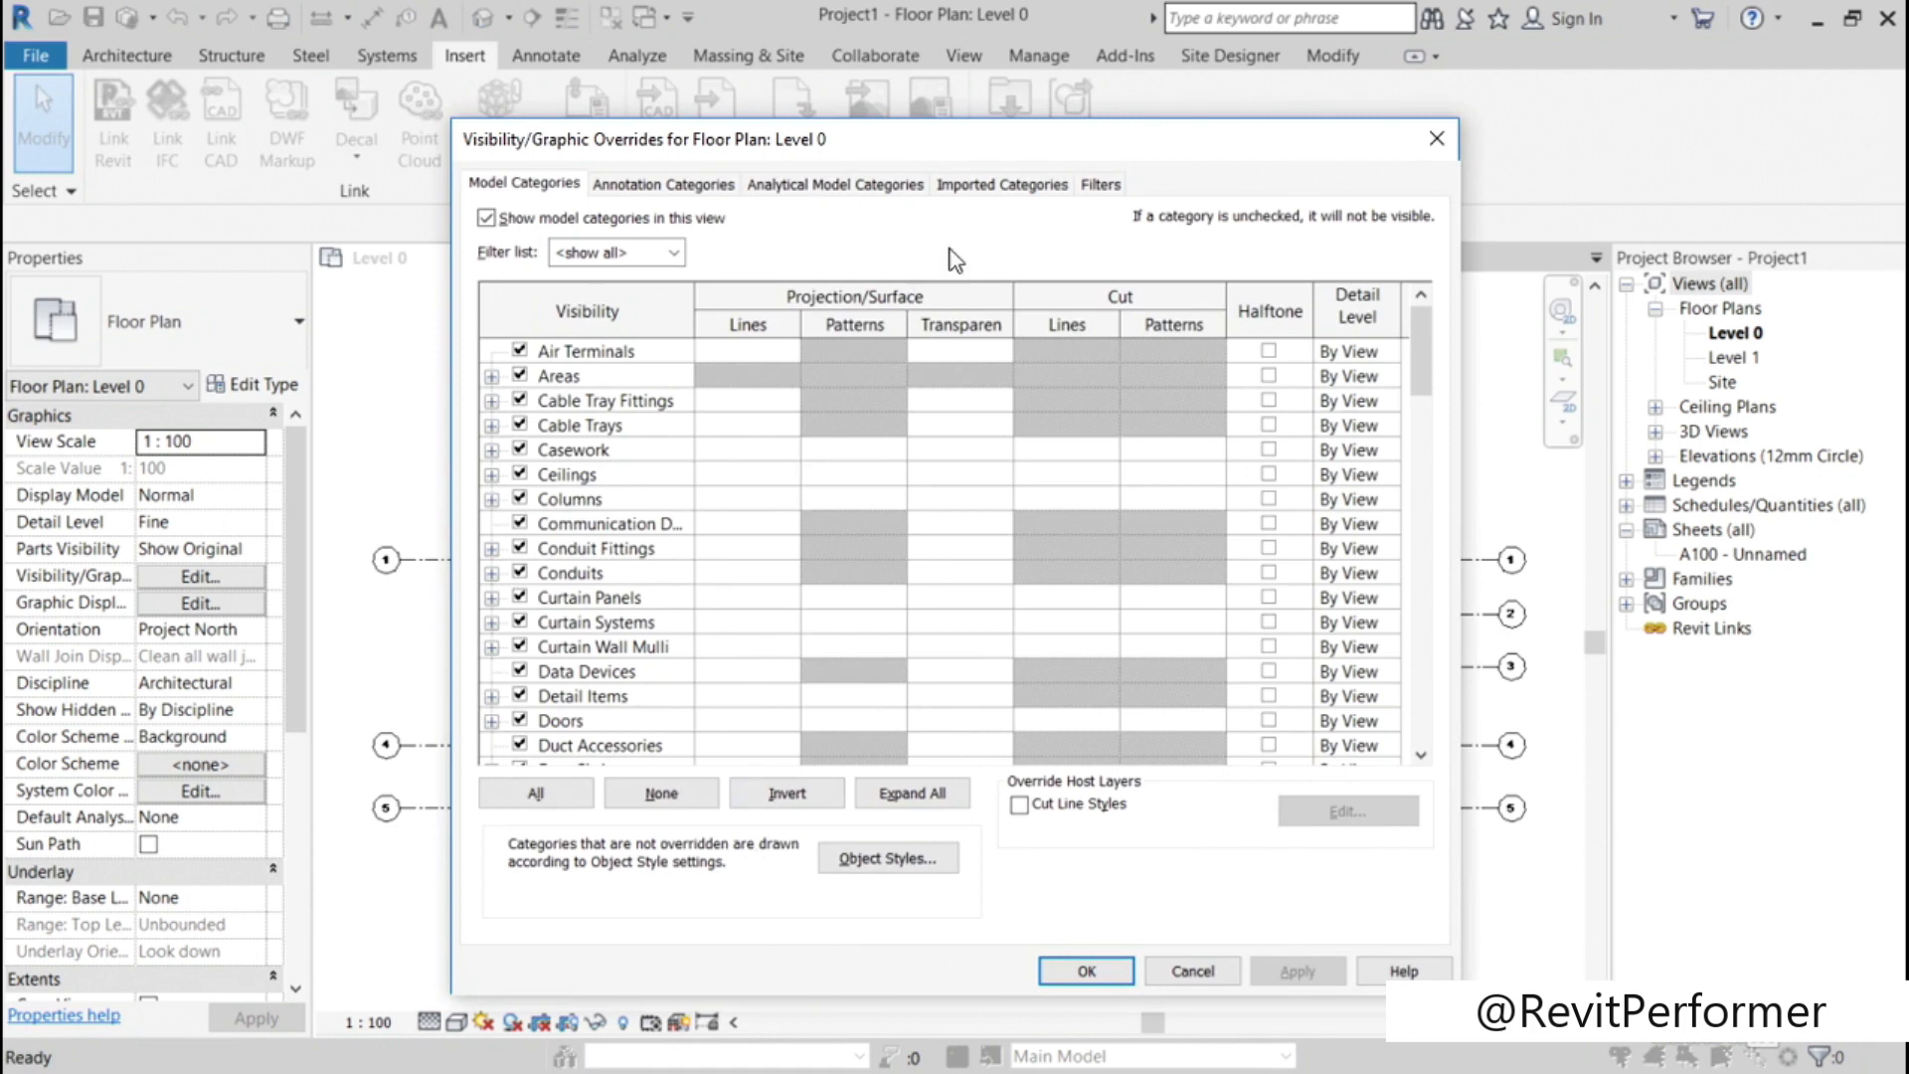
pyautogui.click(1008, 199)
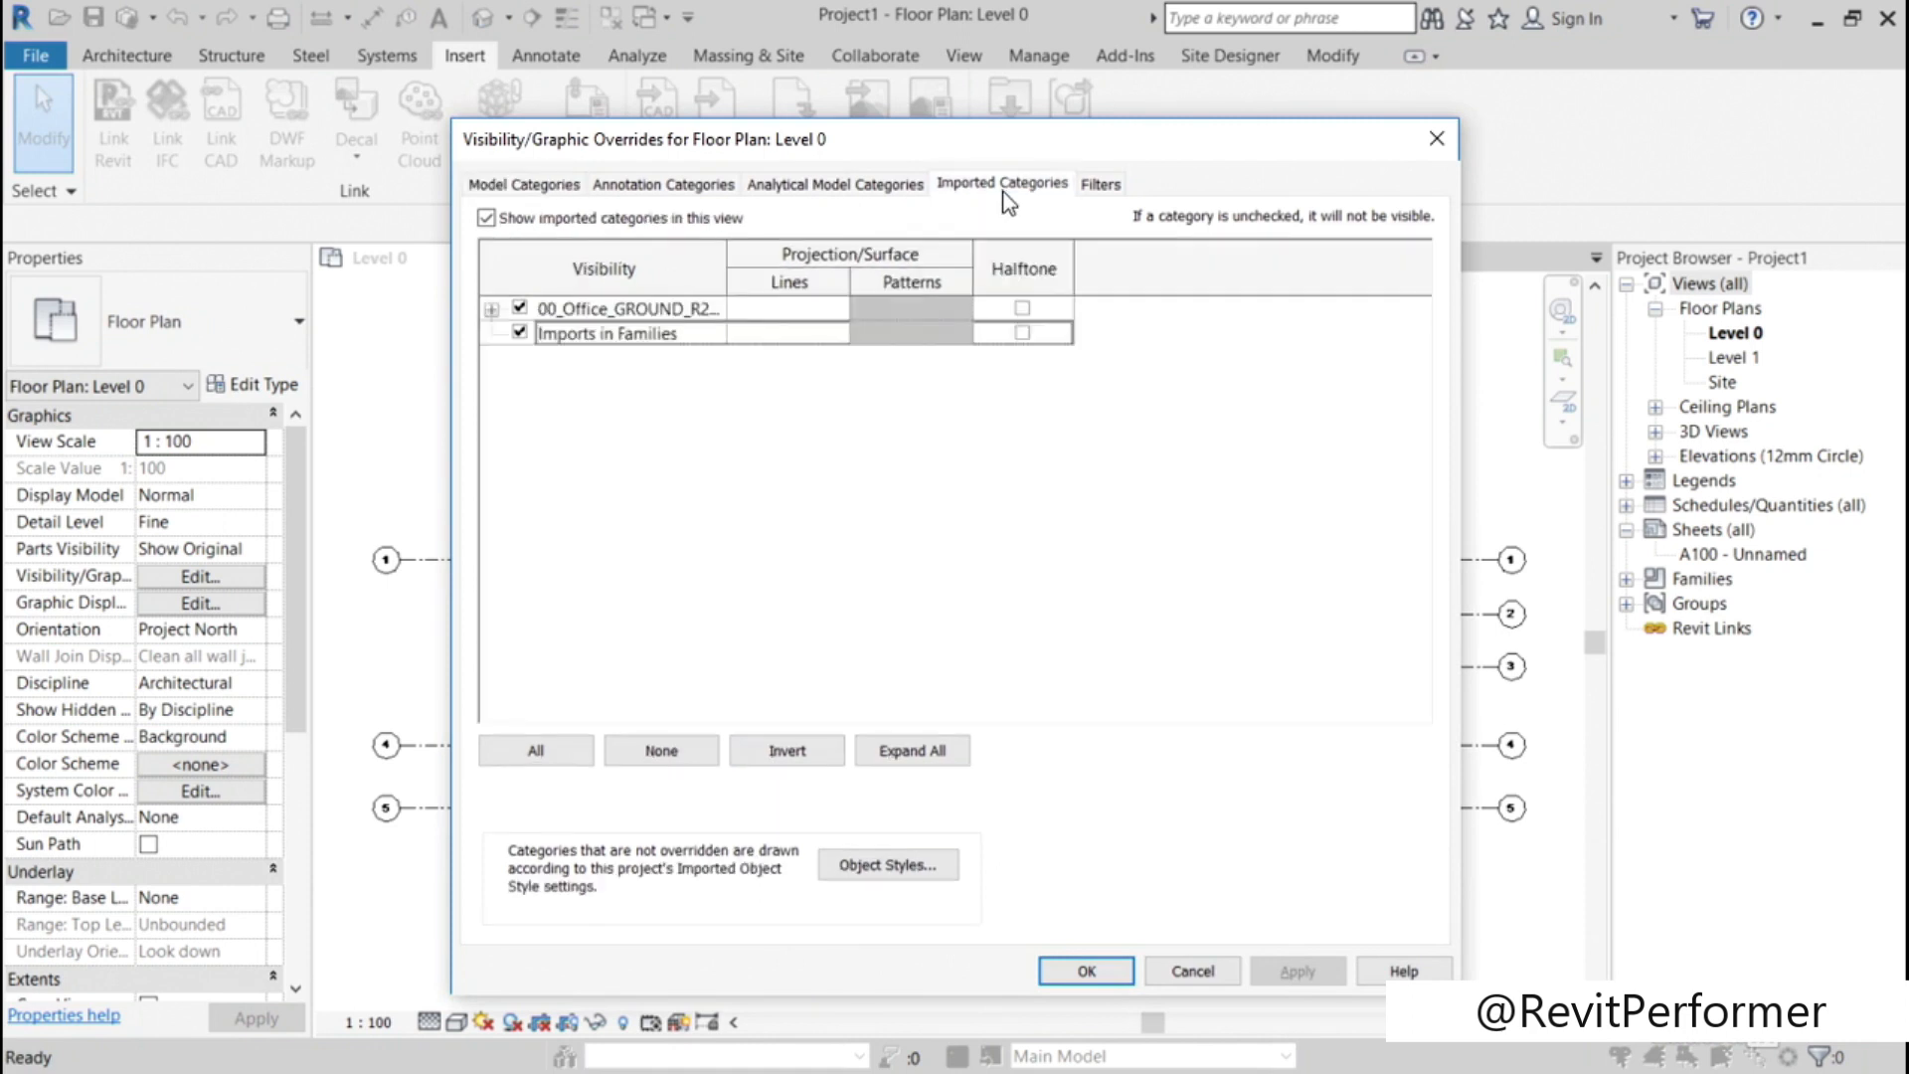
pyautogui.click(493, 310)
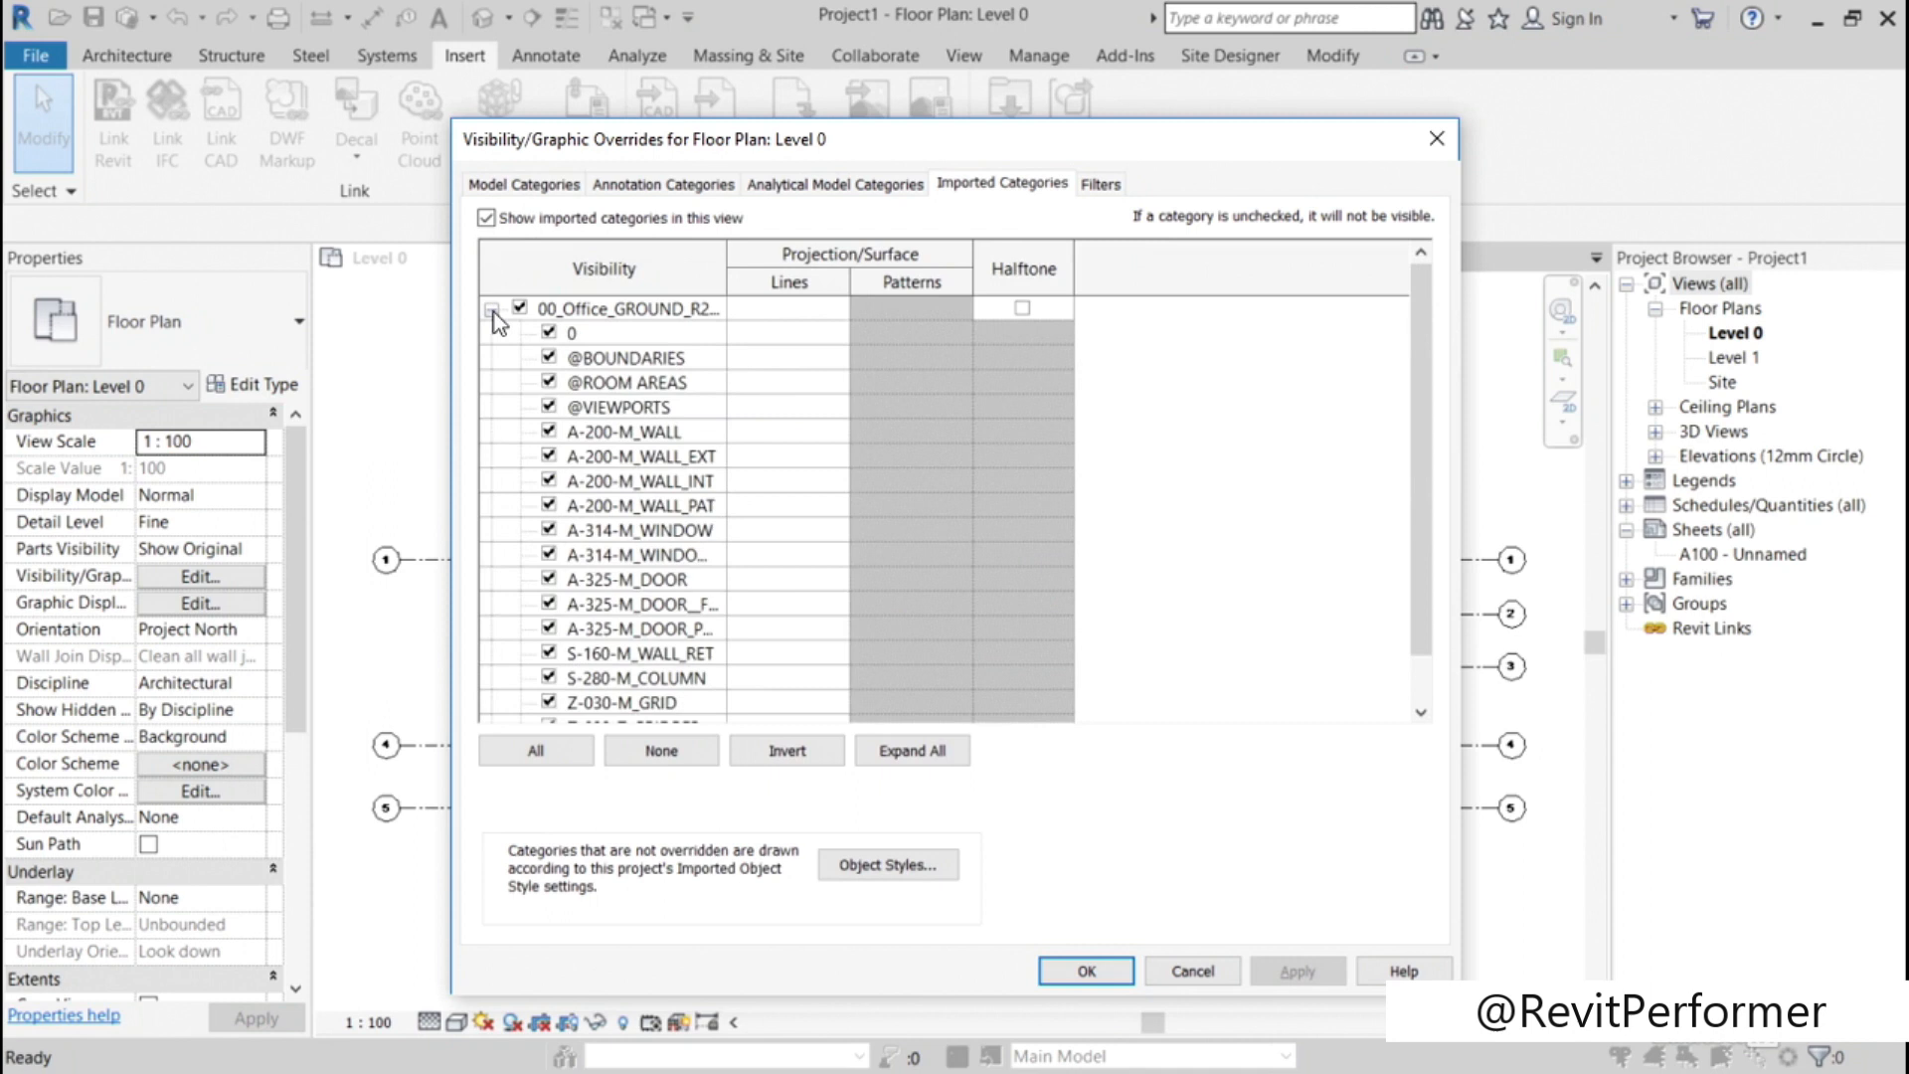
pyautogui.moveTo(727, 260); pyautogui.dragTo(801, 260)
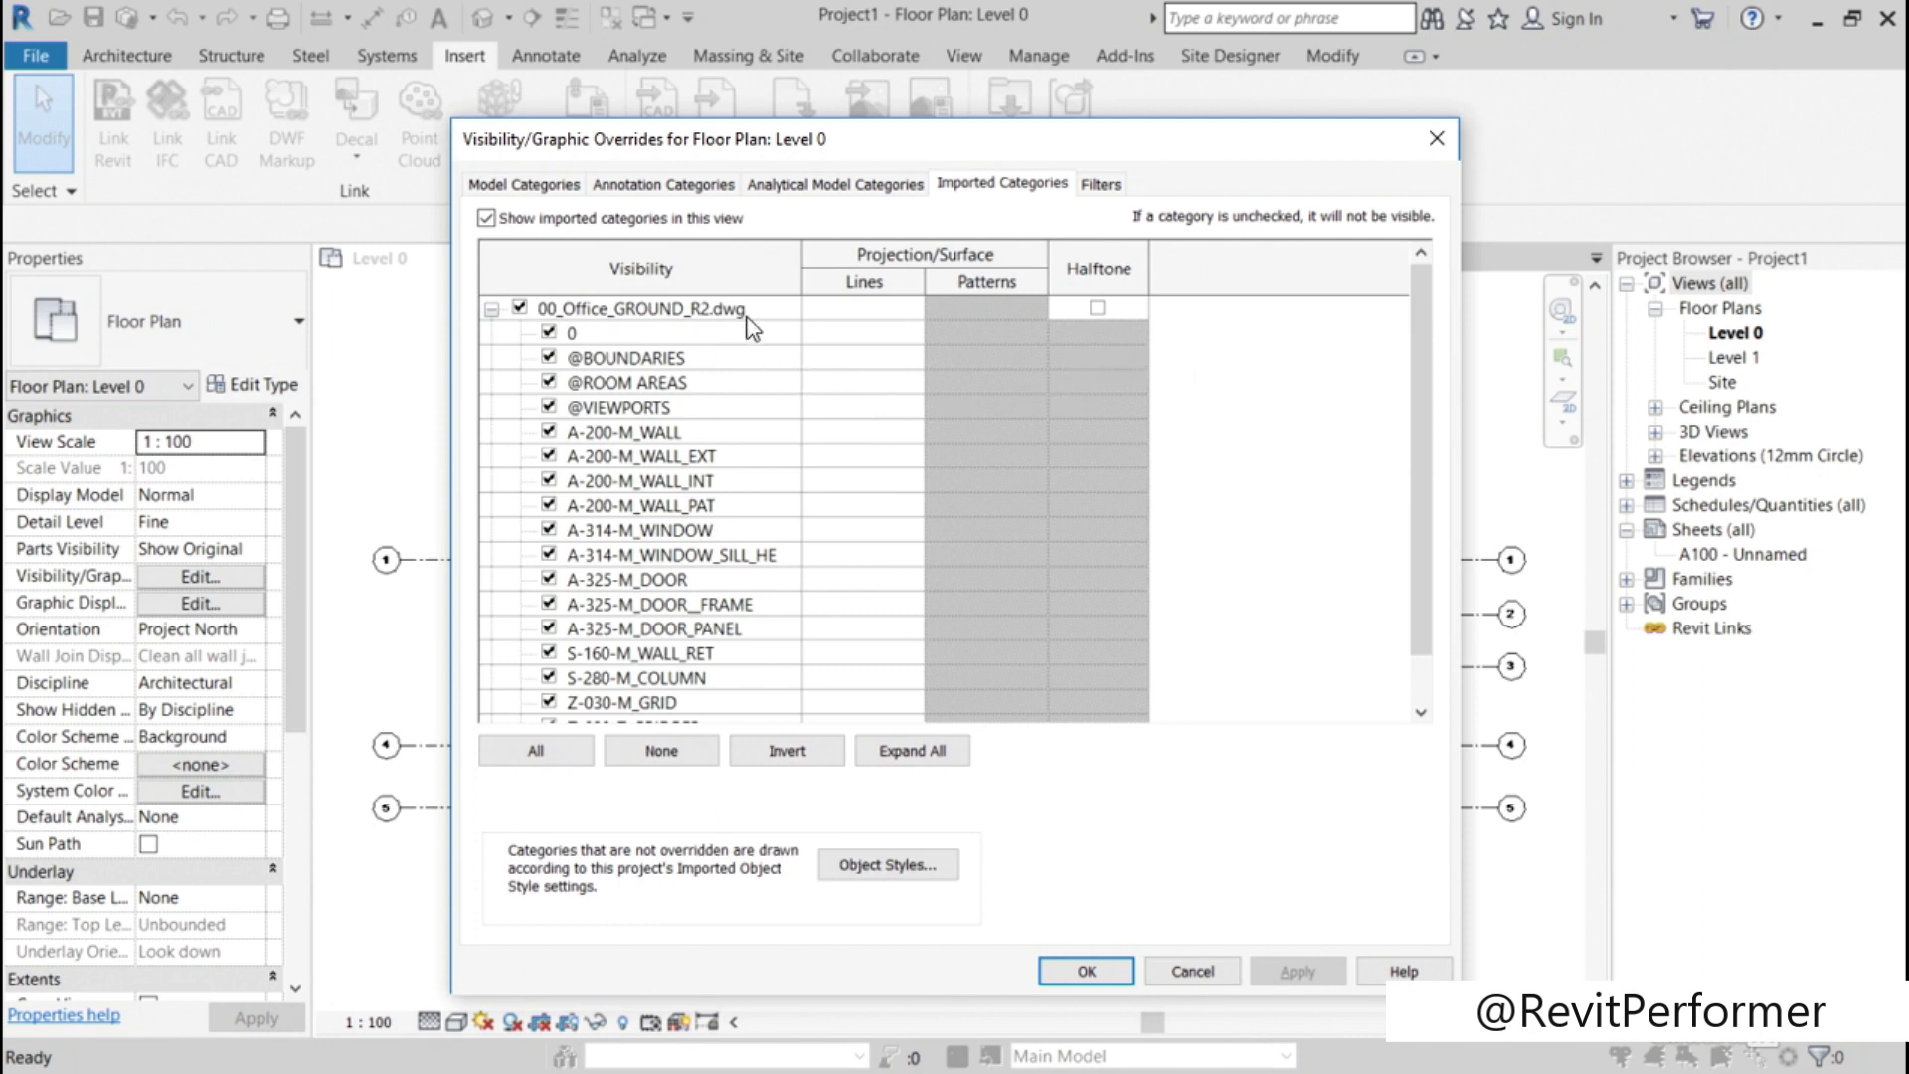
pyautogui.click(1095, 308)
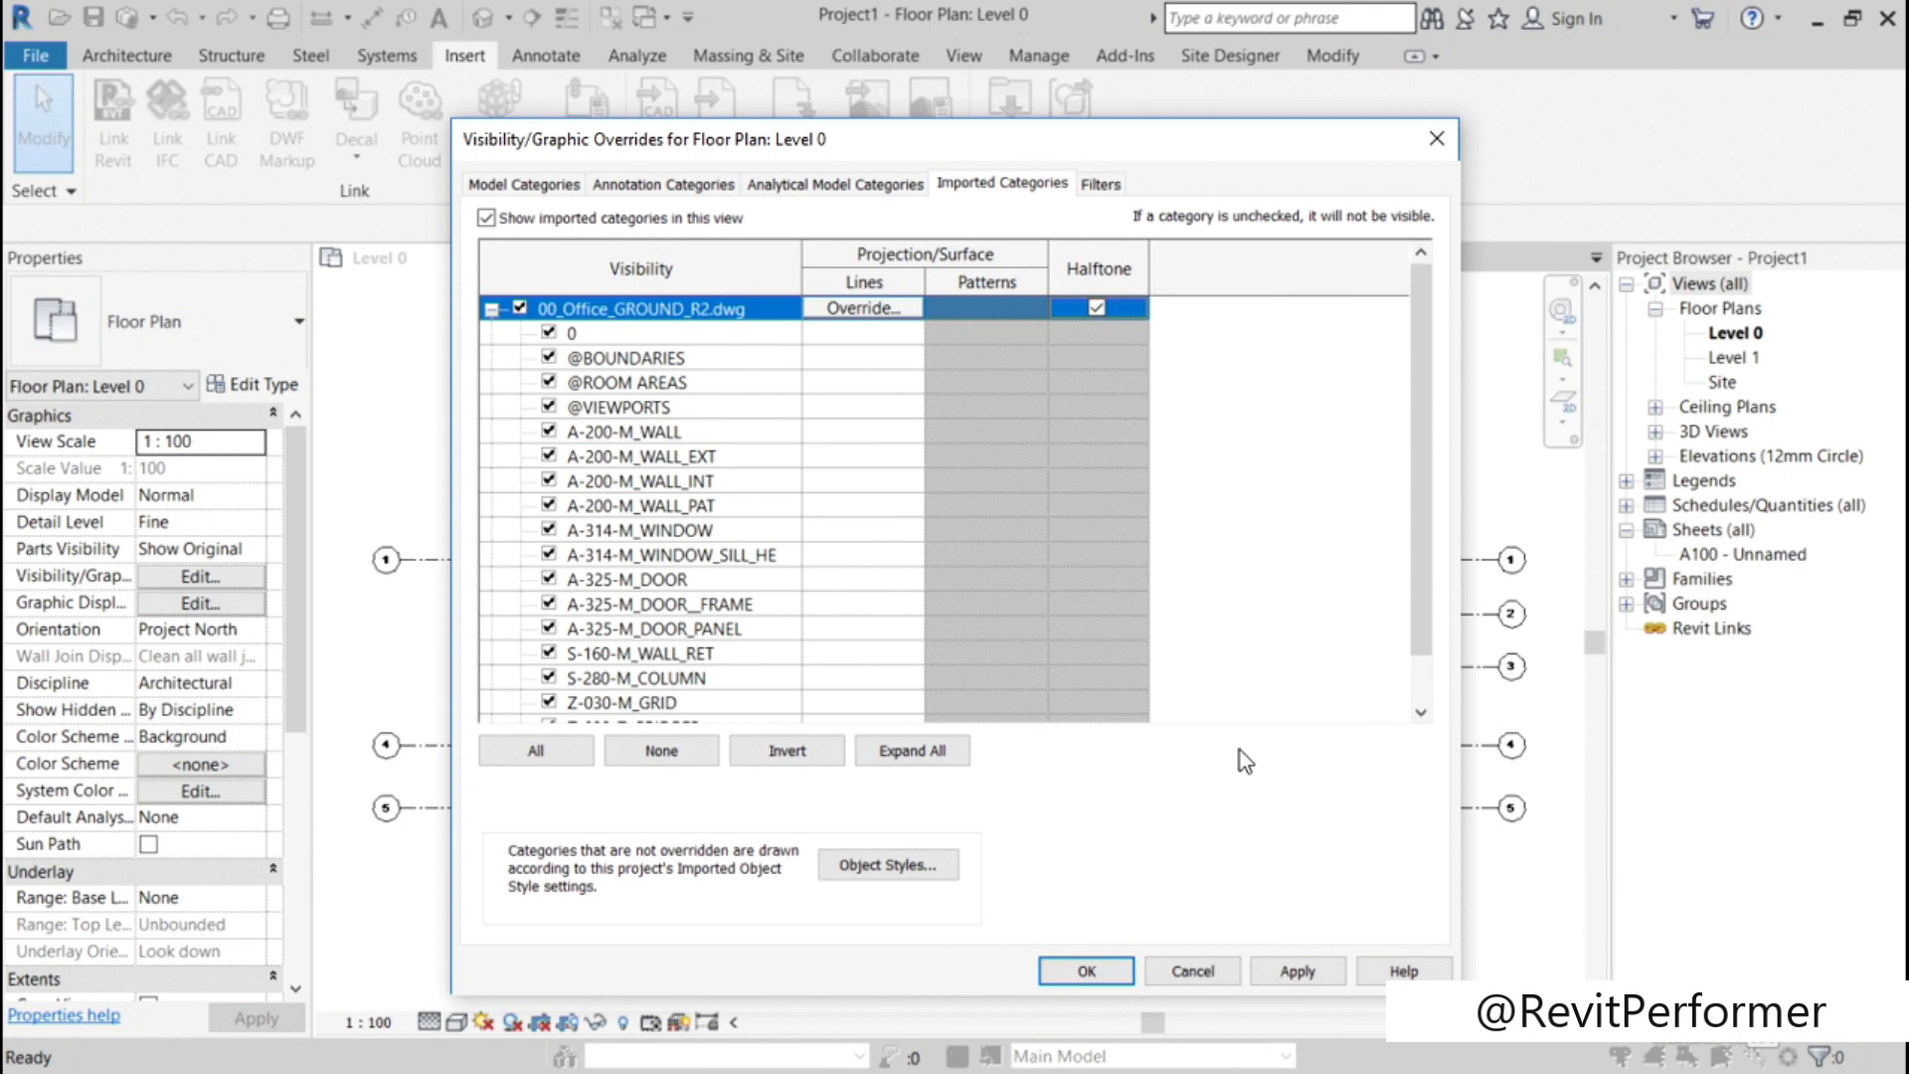
pyautogui.click(1081, 971)
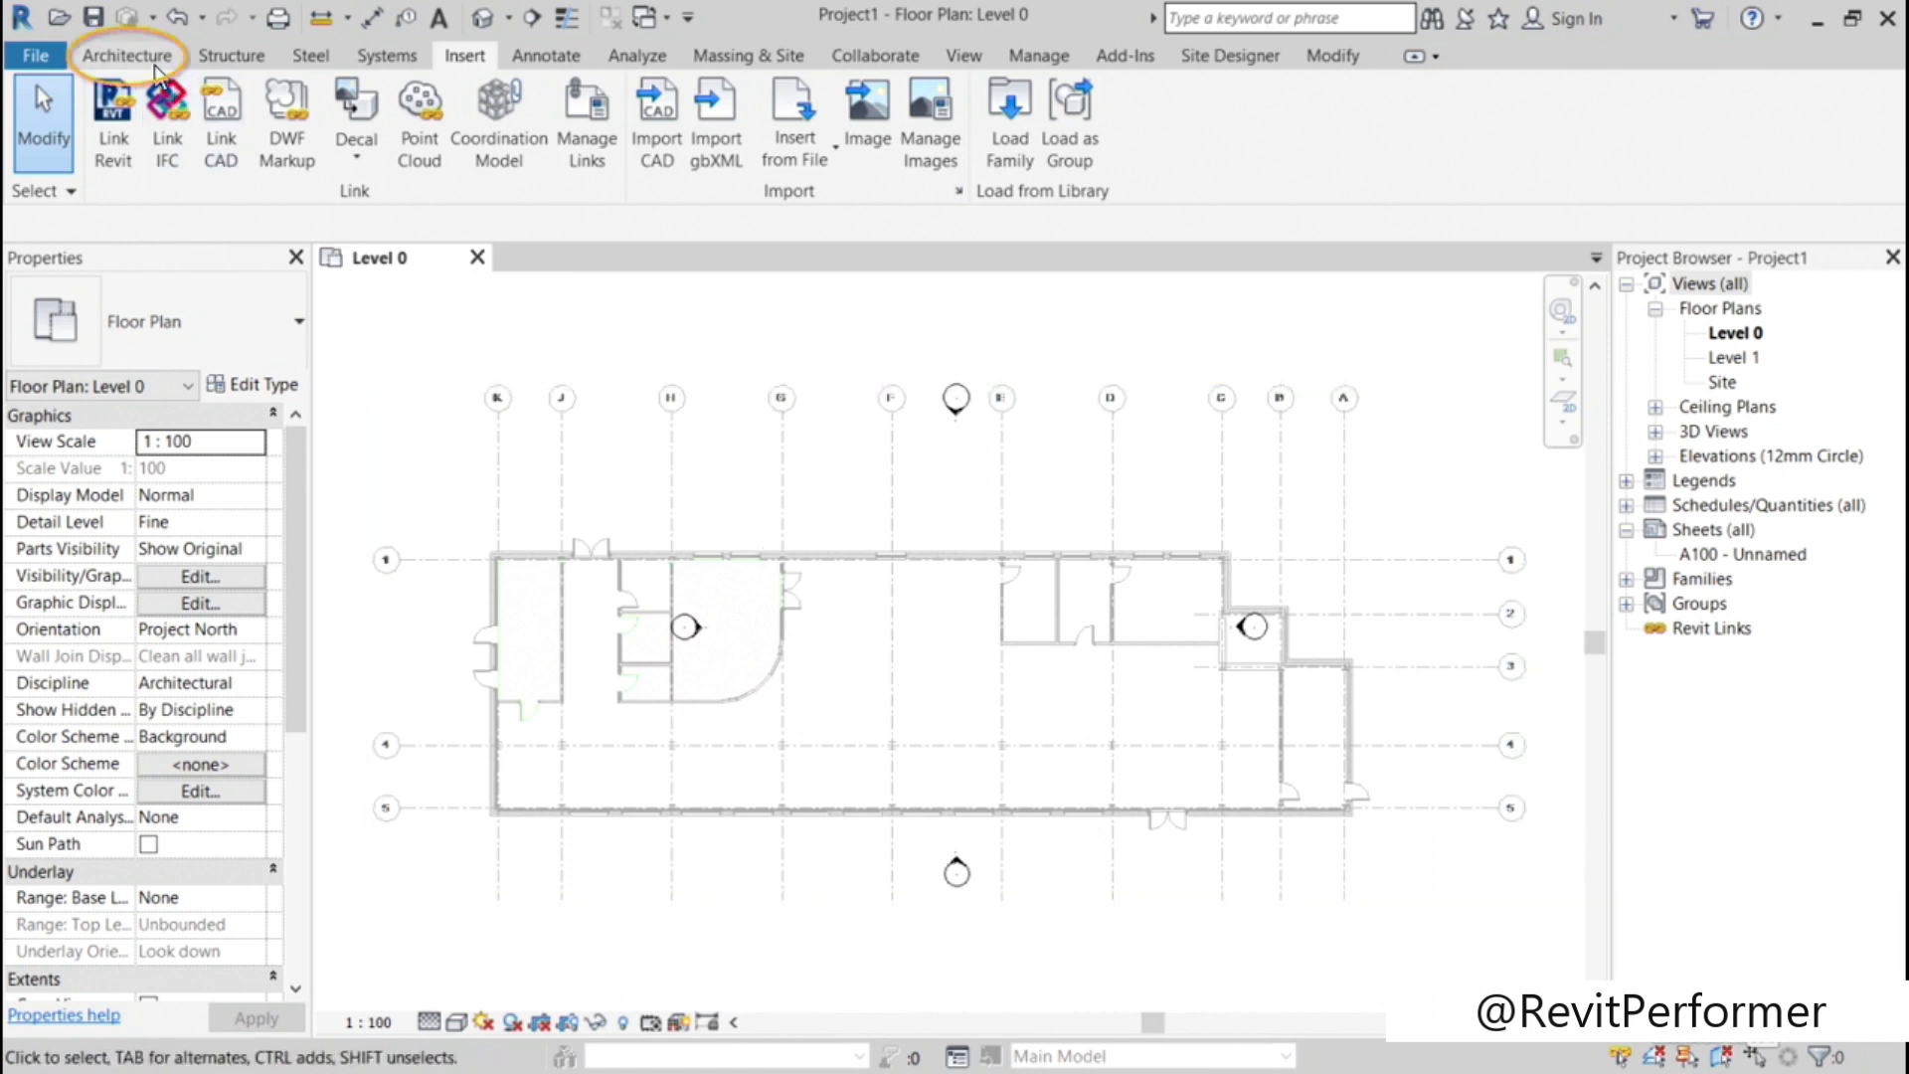
# Step: Create vertical Revit grids in Level 0 by picking the linked DWG's ten vertical grid lines, from K across to A
pyautogui.click(126, 55)
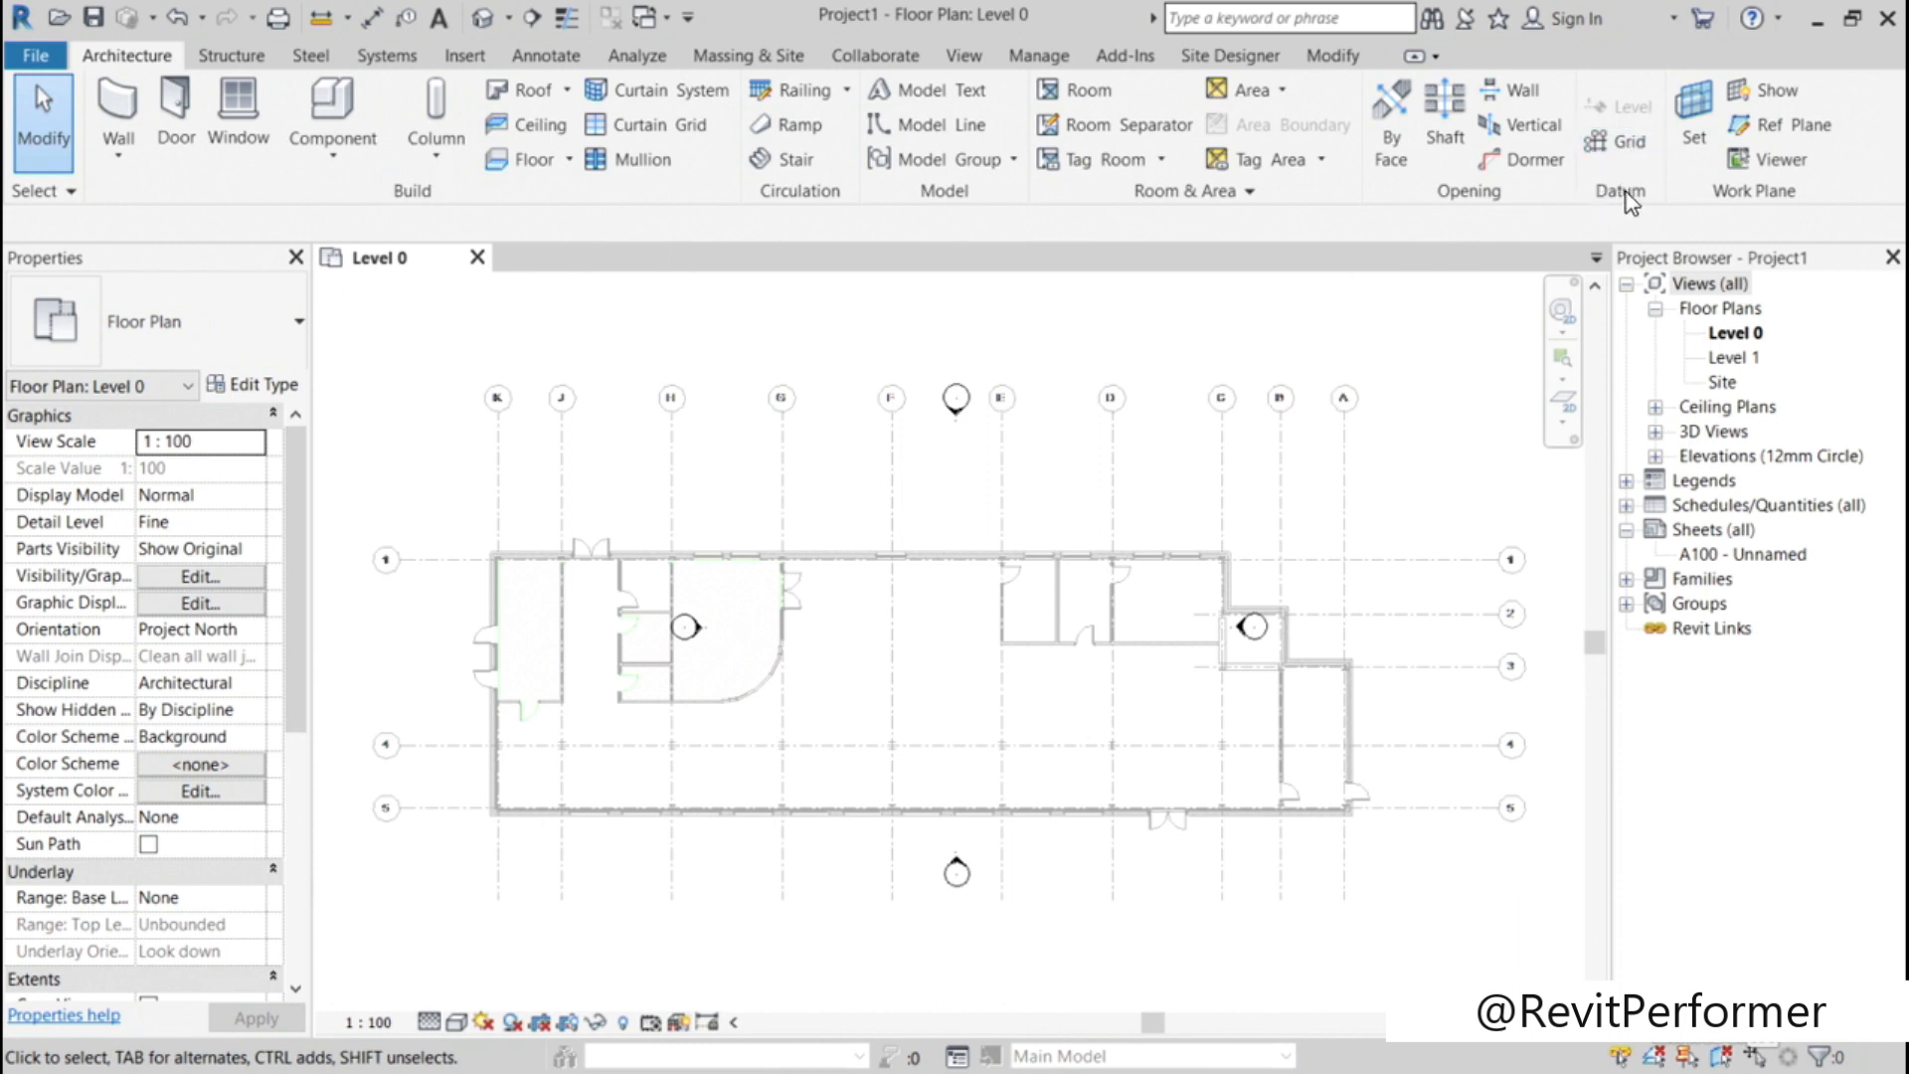
pyautogui.click(1618, 141)
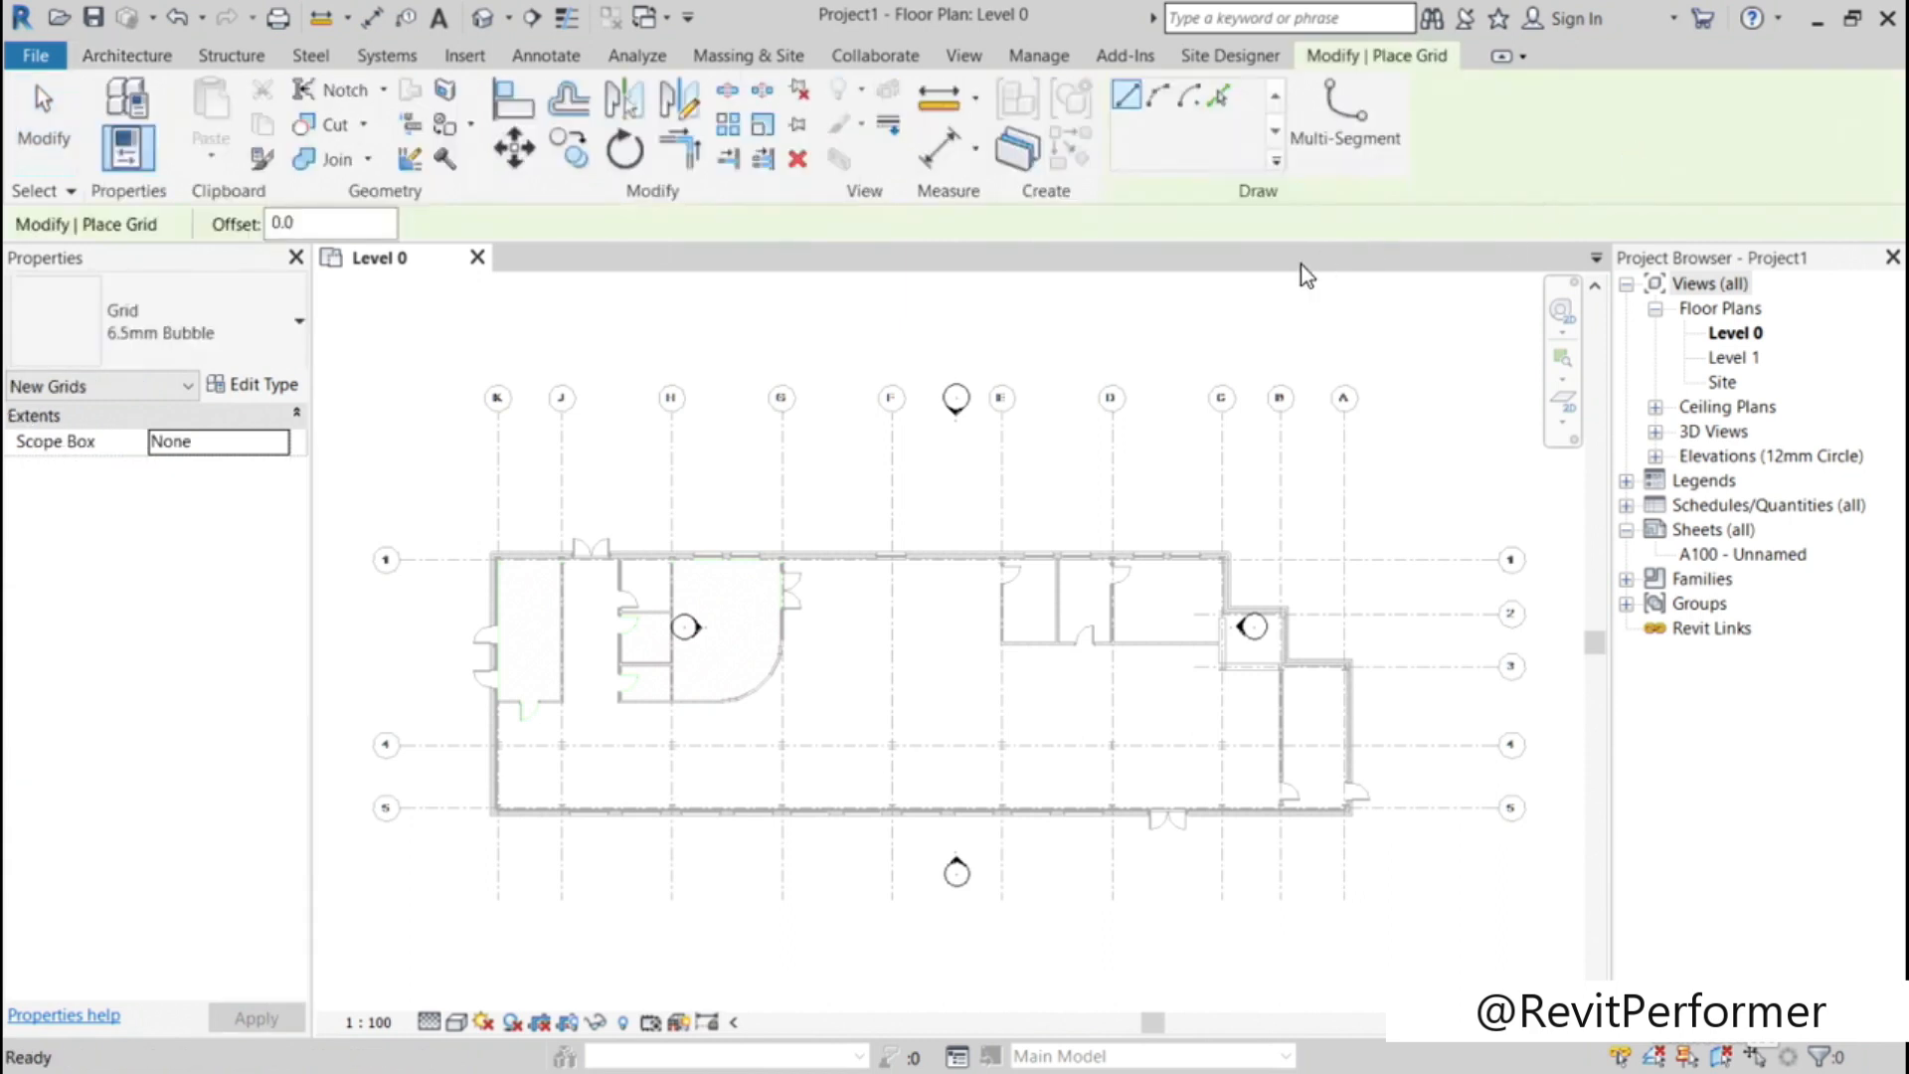
pyautogui.click(1220, 99)
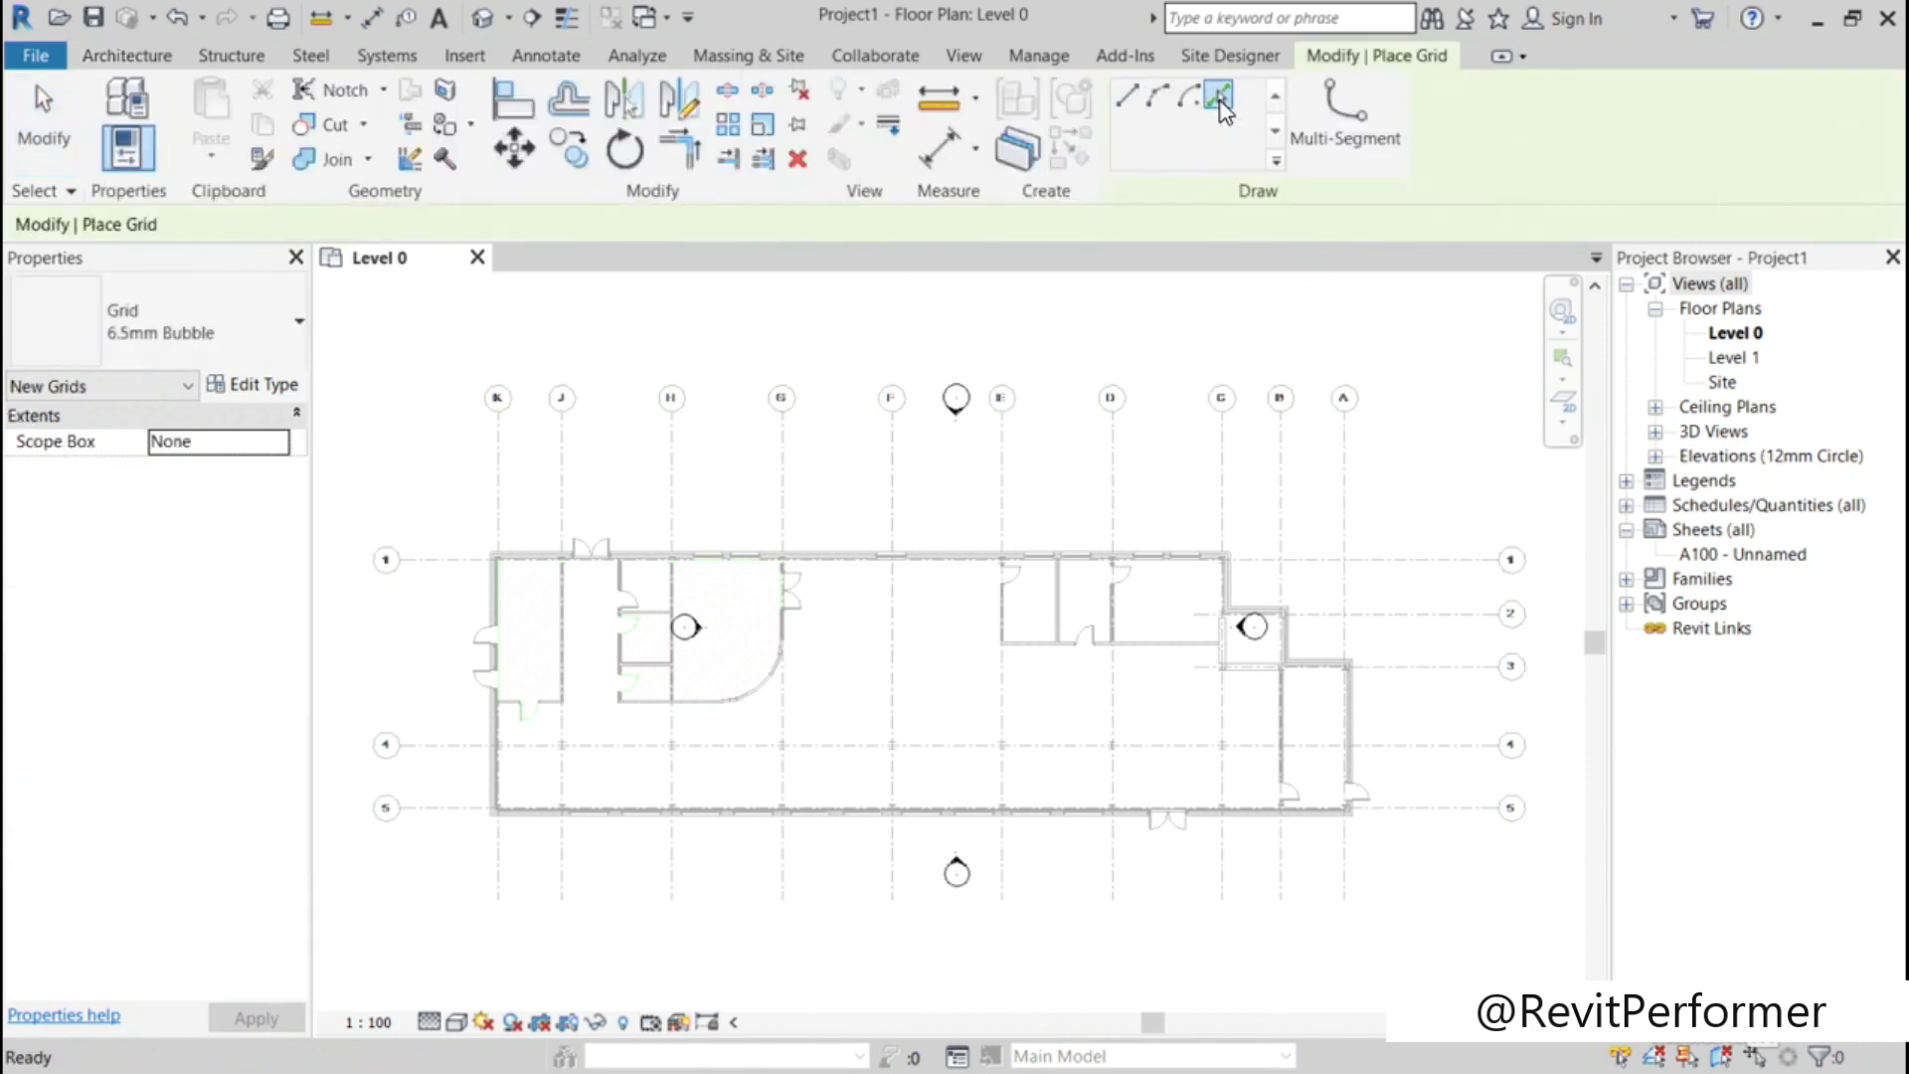
pyautogui.click(502, 461)
pyautogui.click(564, 462)
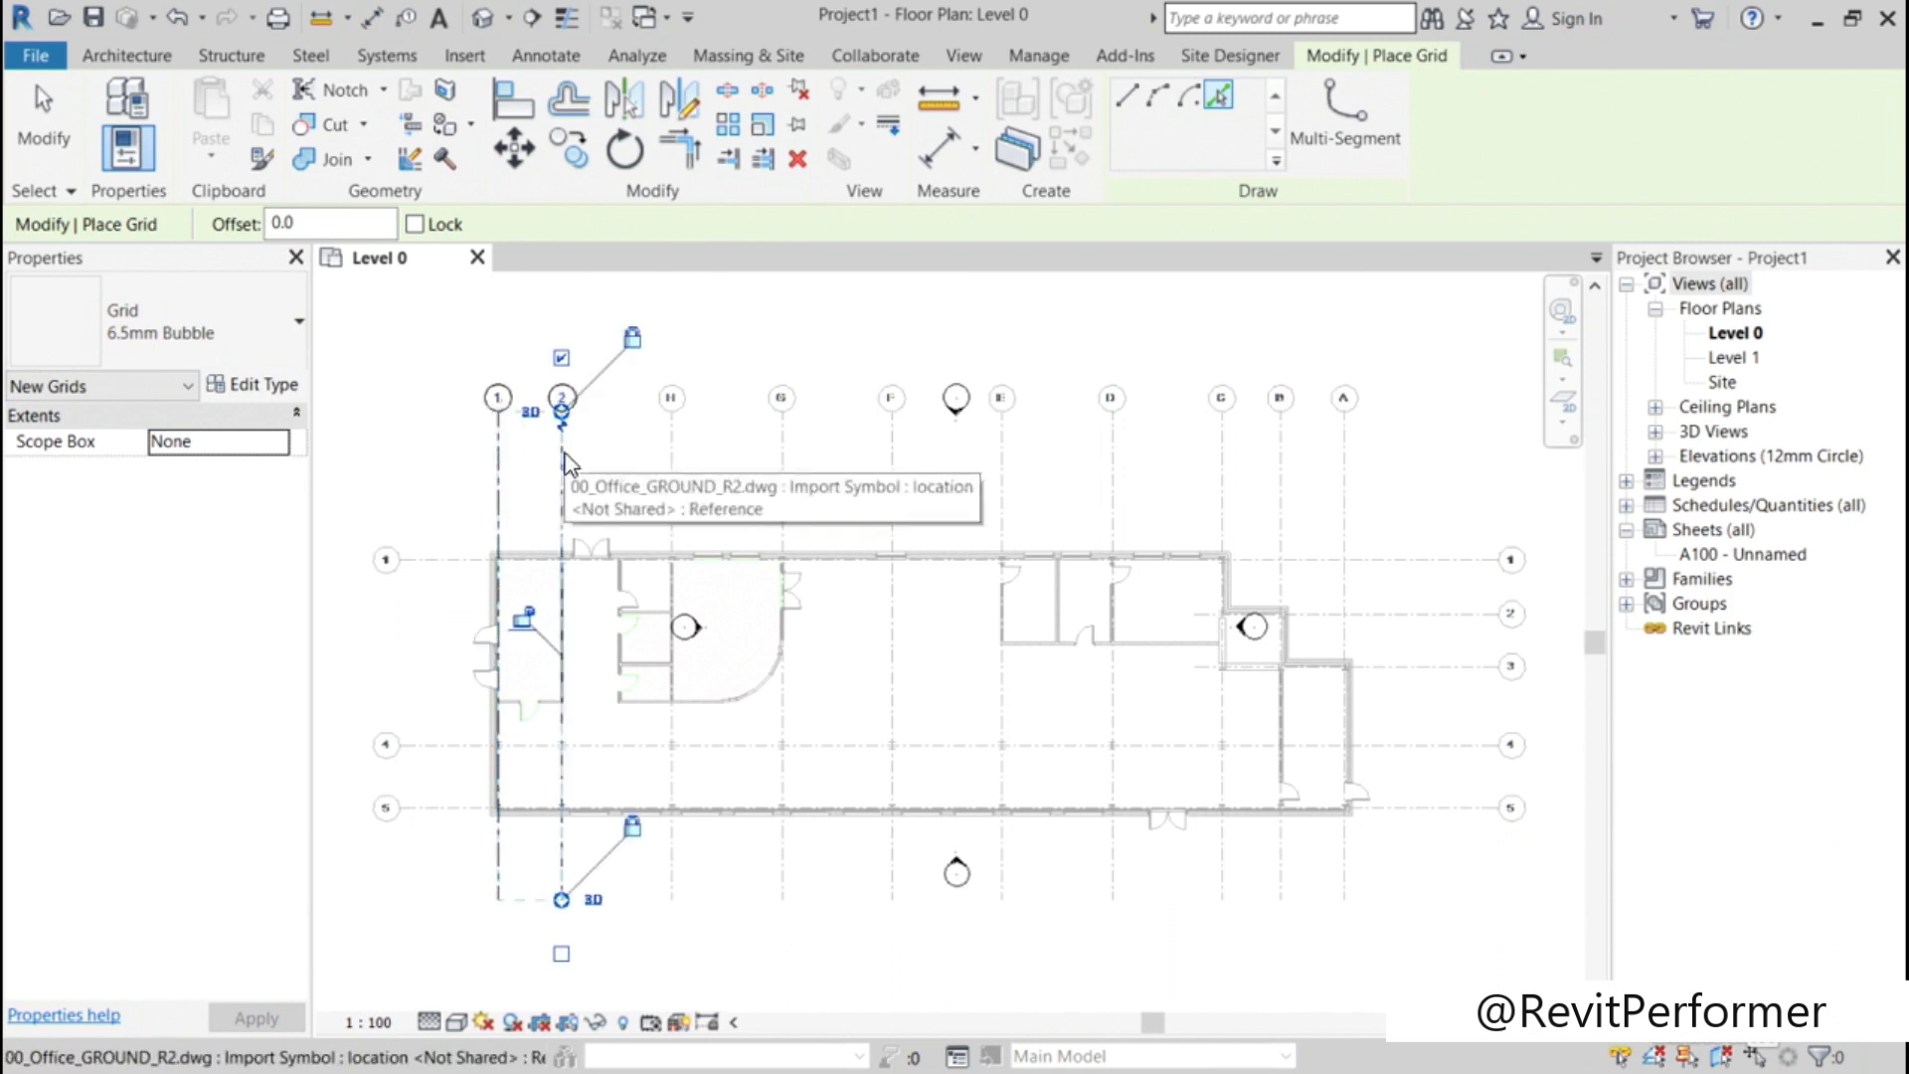
pyautogui.click(672, 455)
pyautogui.click(781, 449)
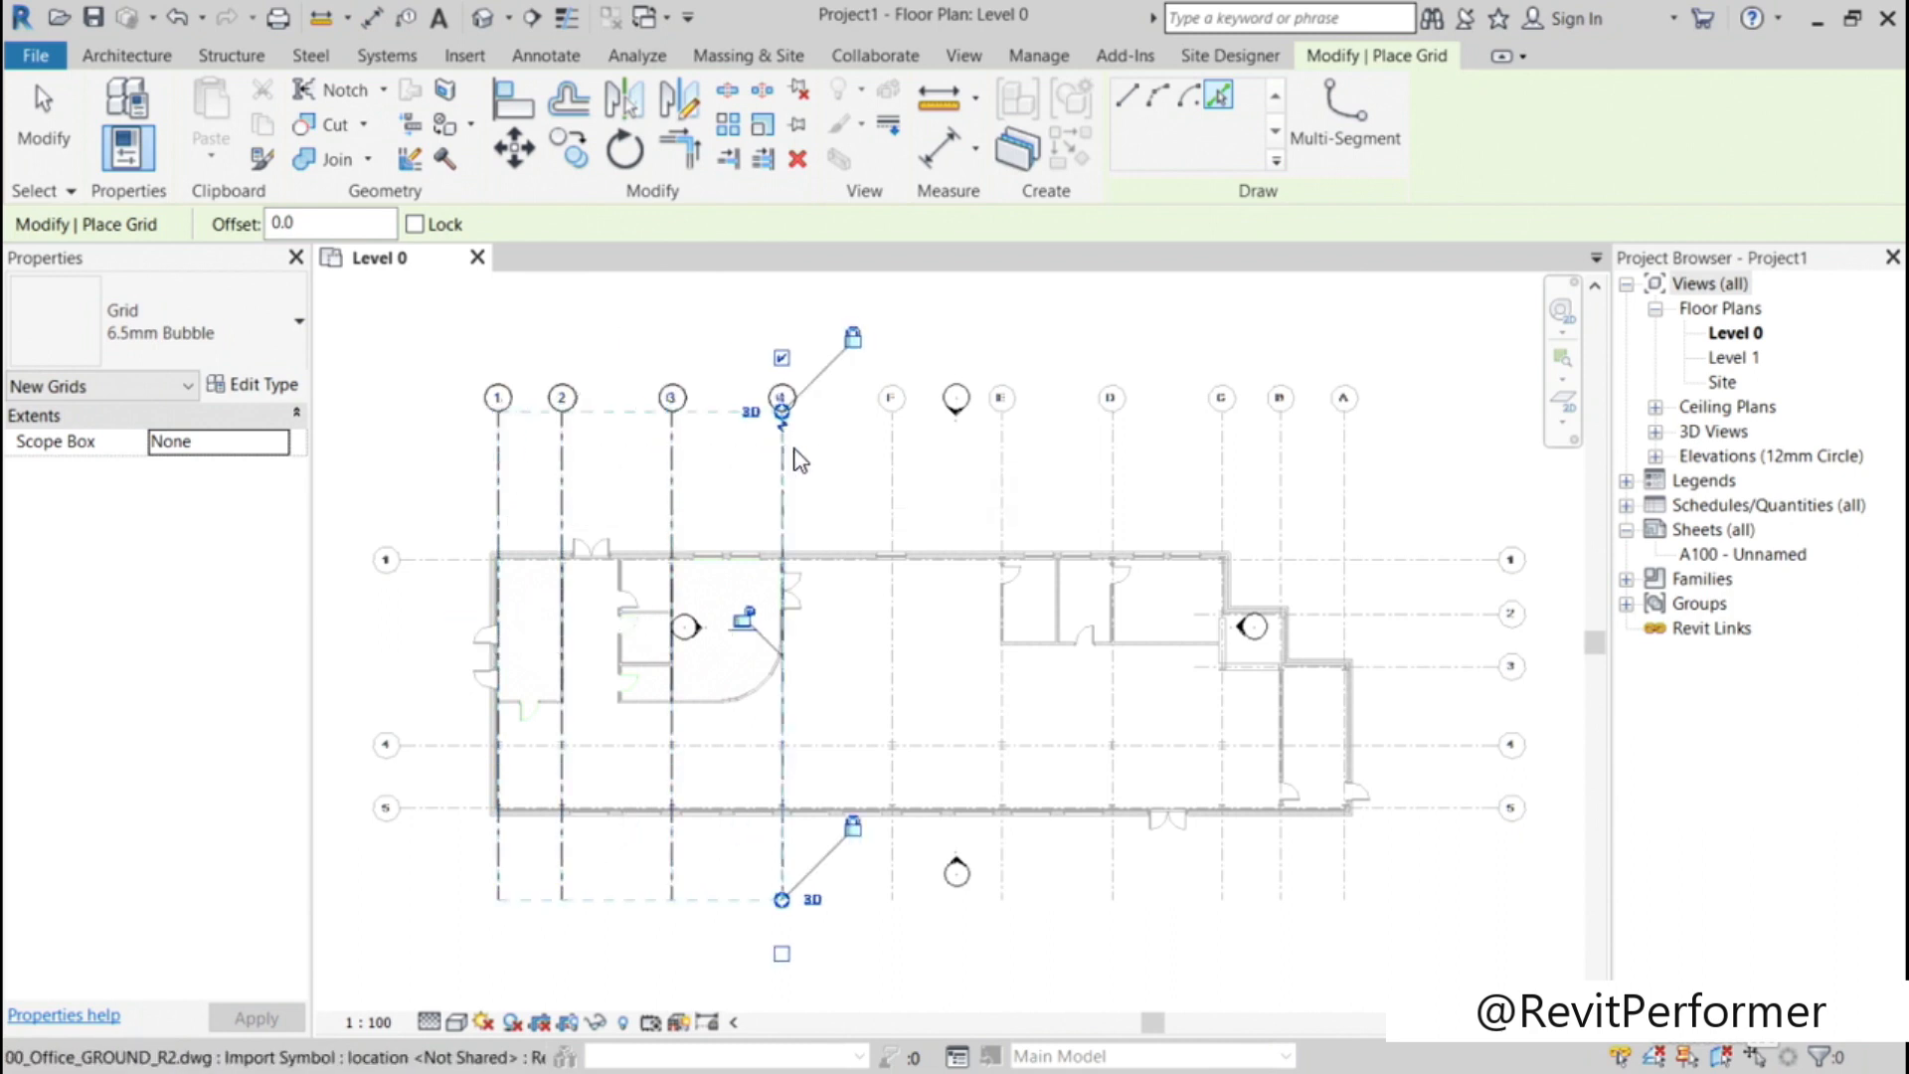
pyautogui.click(892, 456)
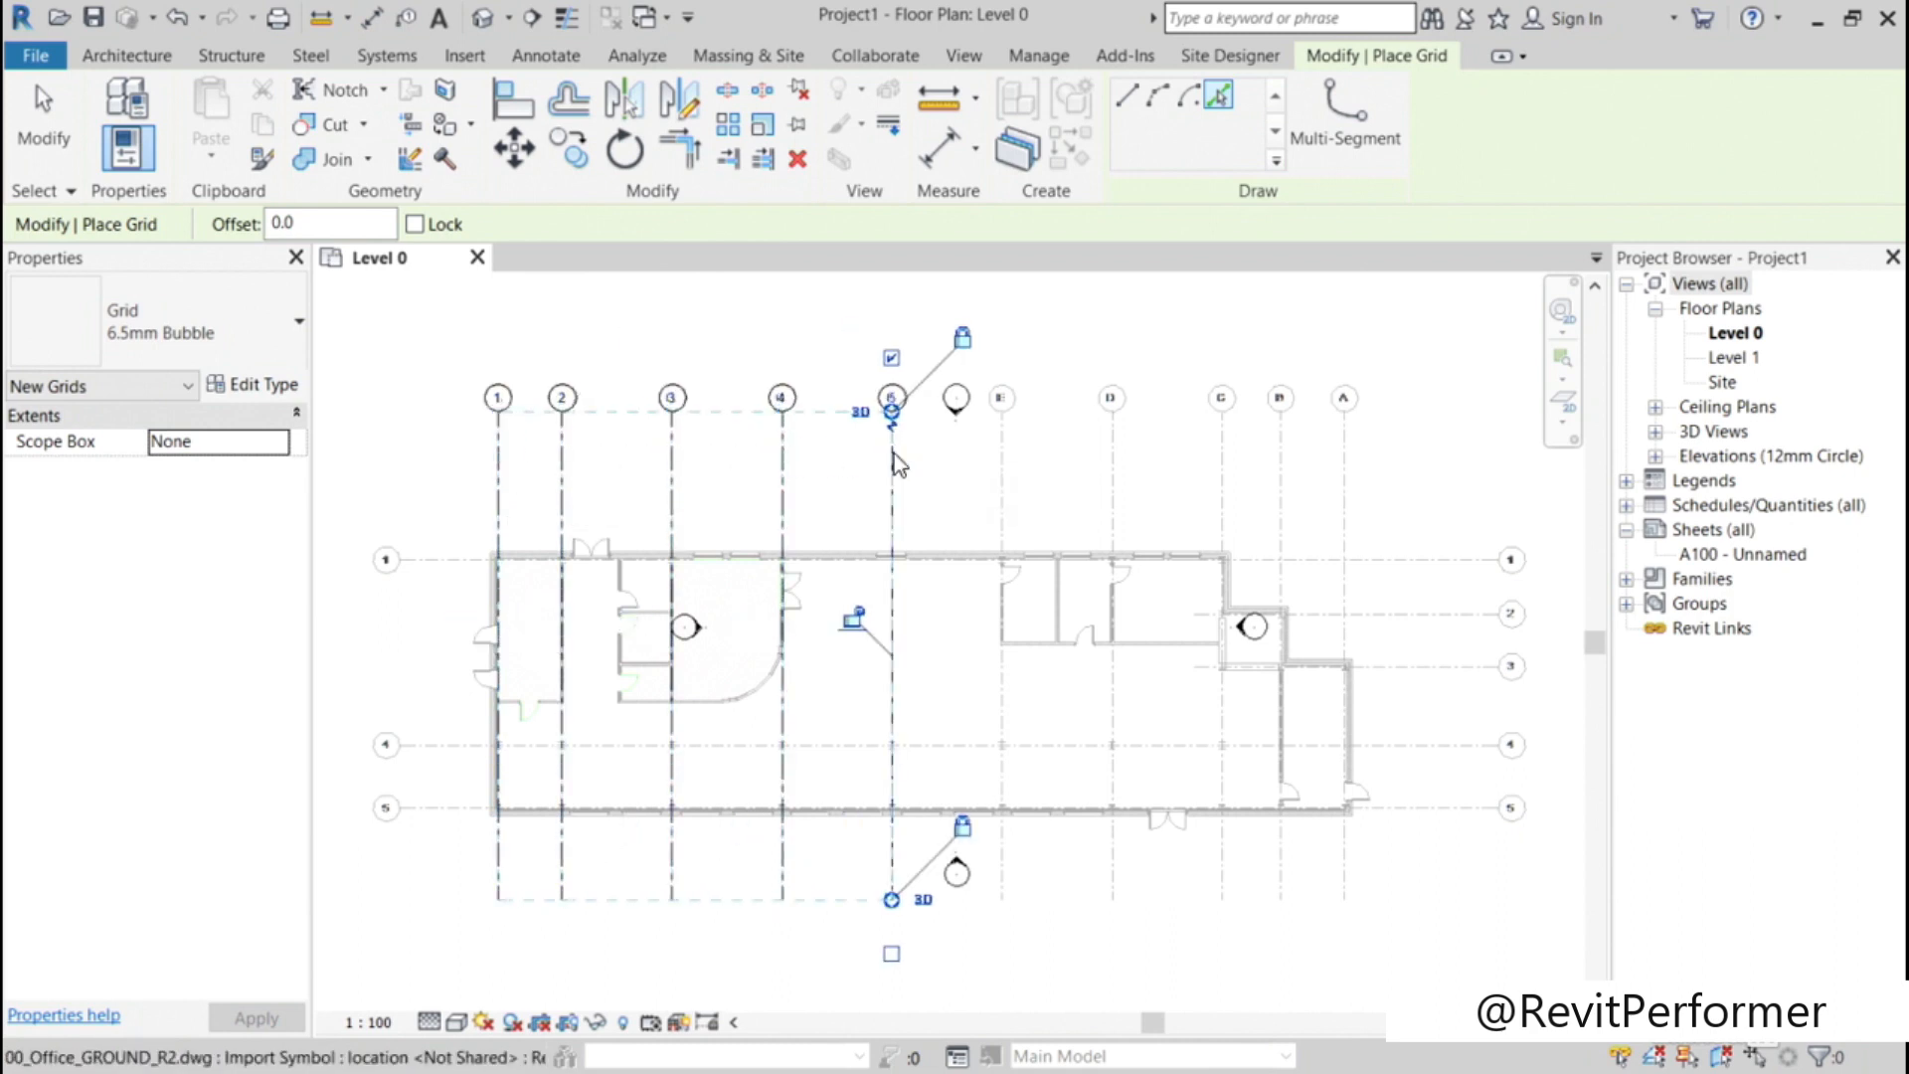
pyautogui.click(1004, 453)
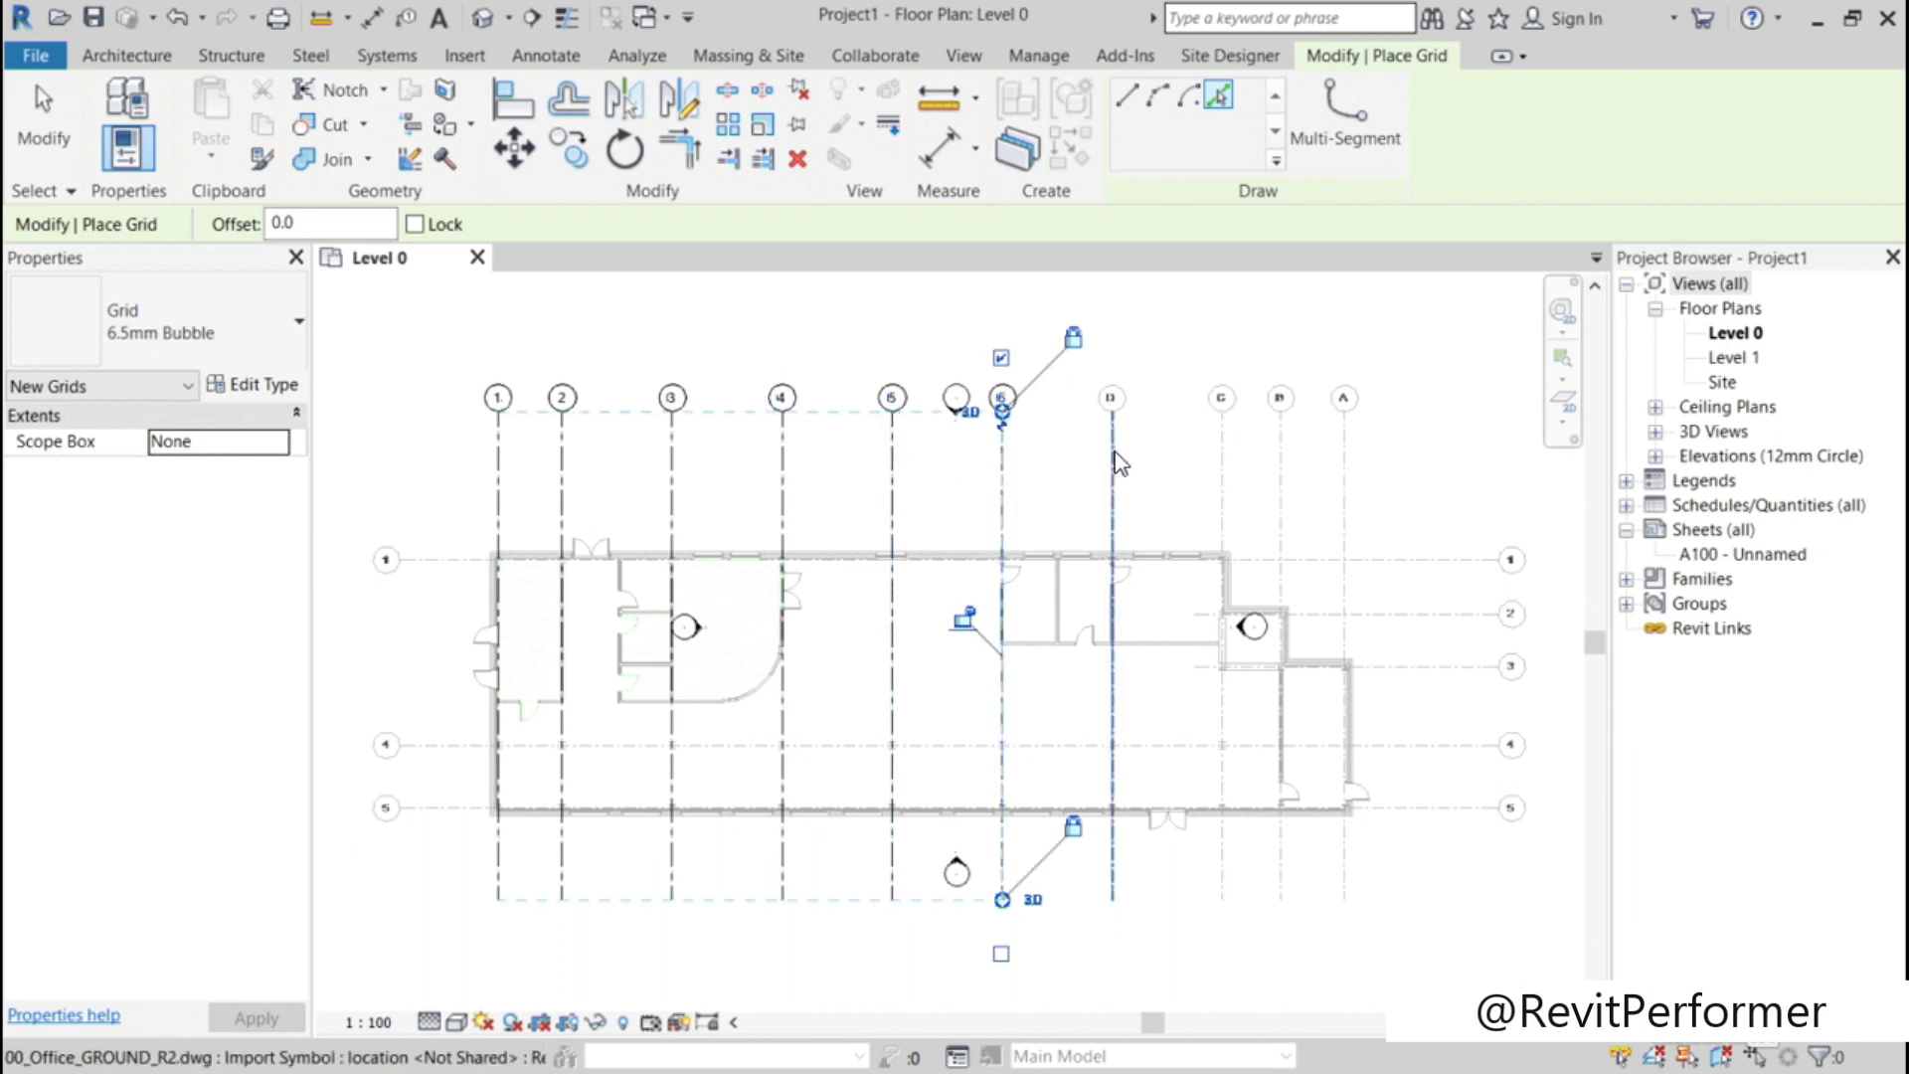
pyautogui.click(1112, 458)
pyautogui.click(1223, 449)
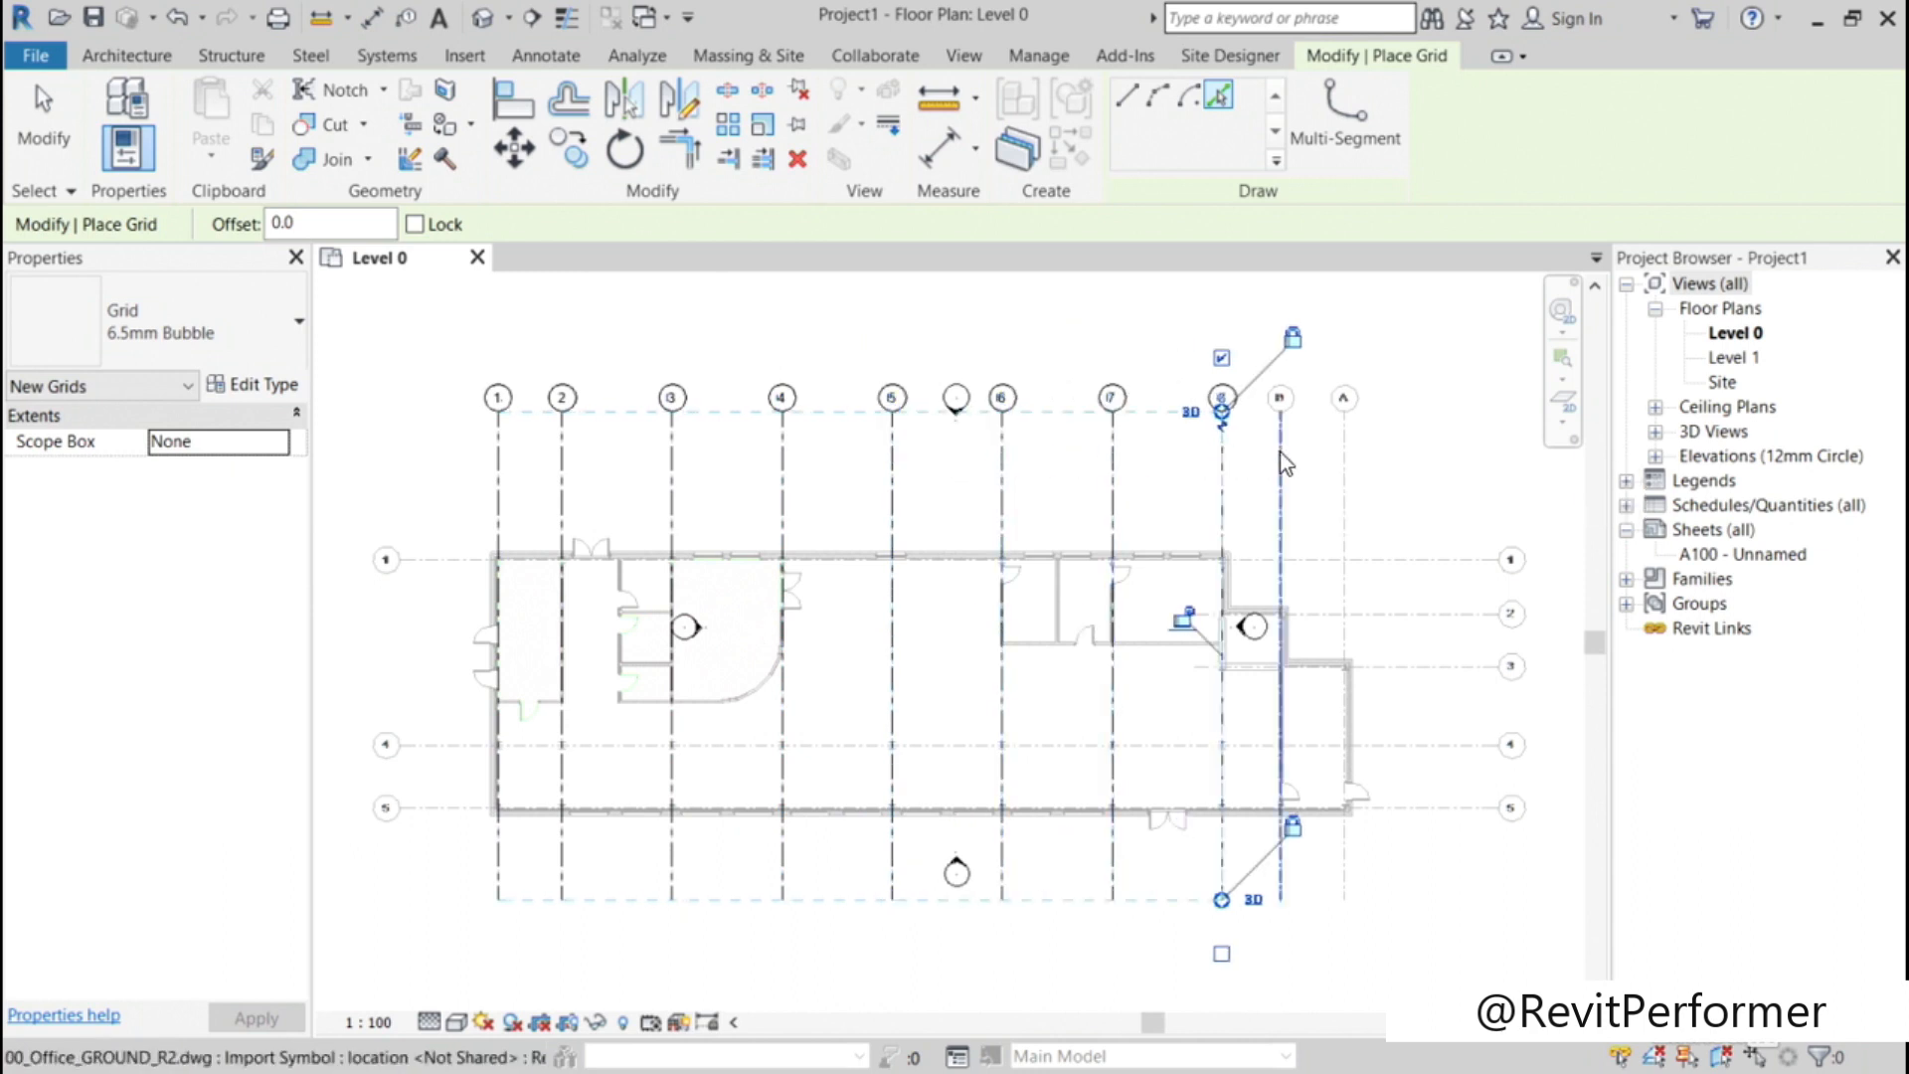
pyautogui.click(1282, 453)
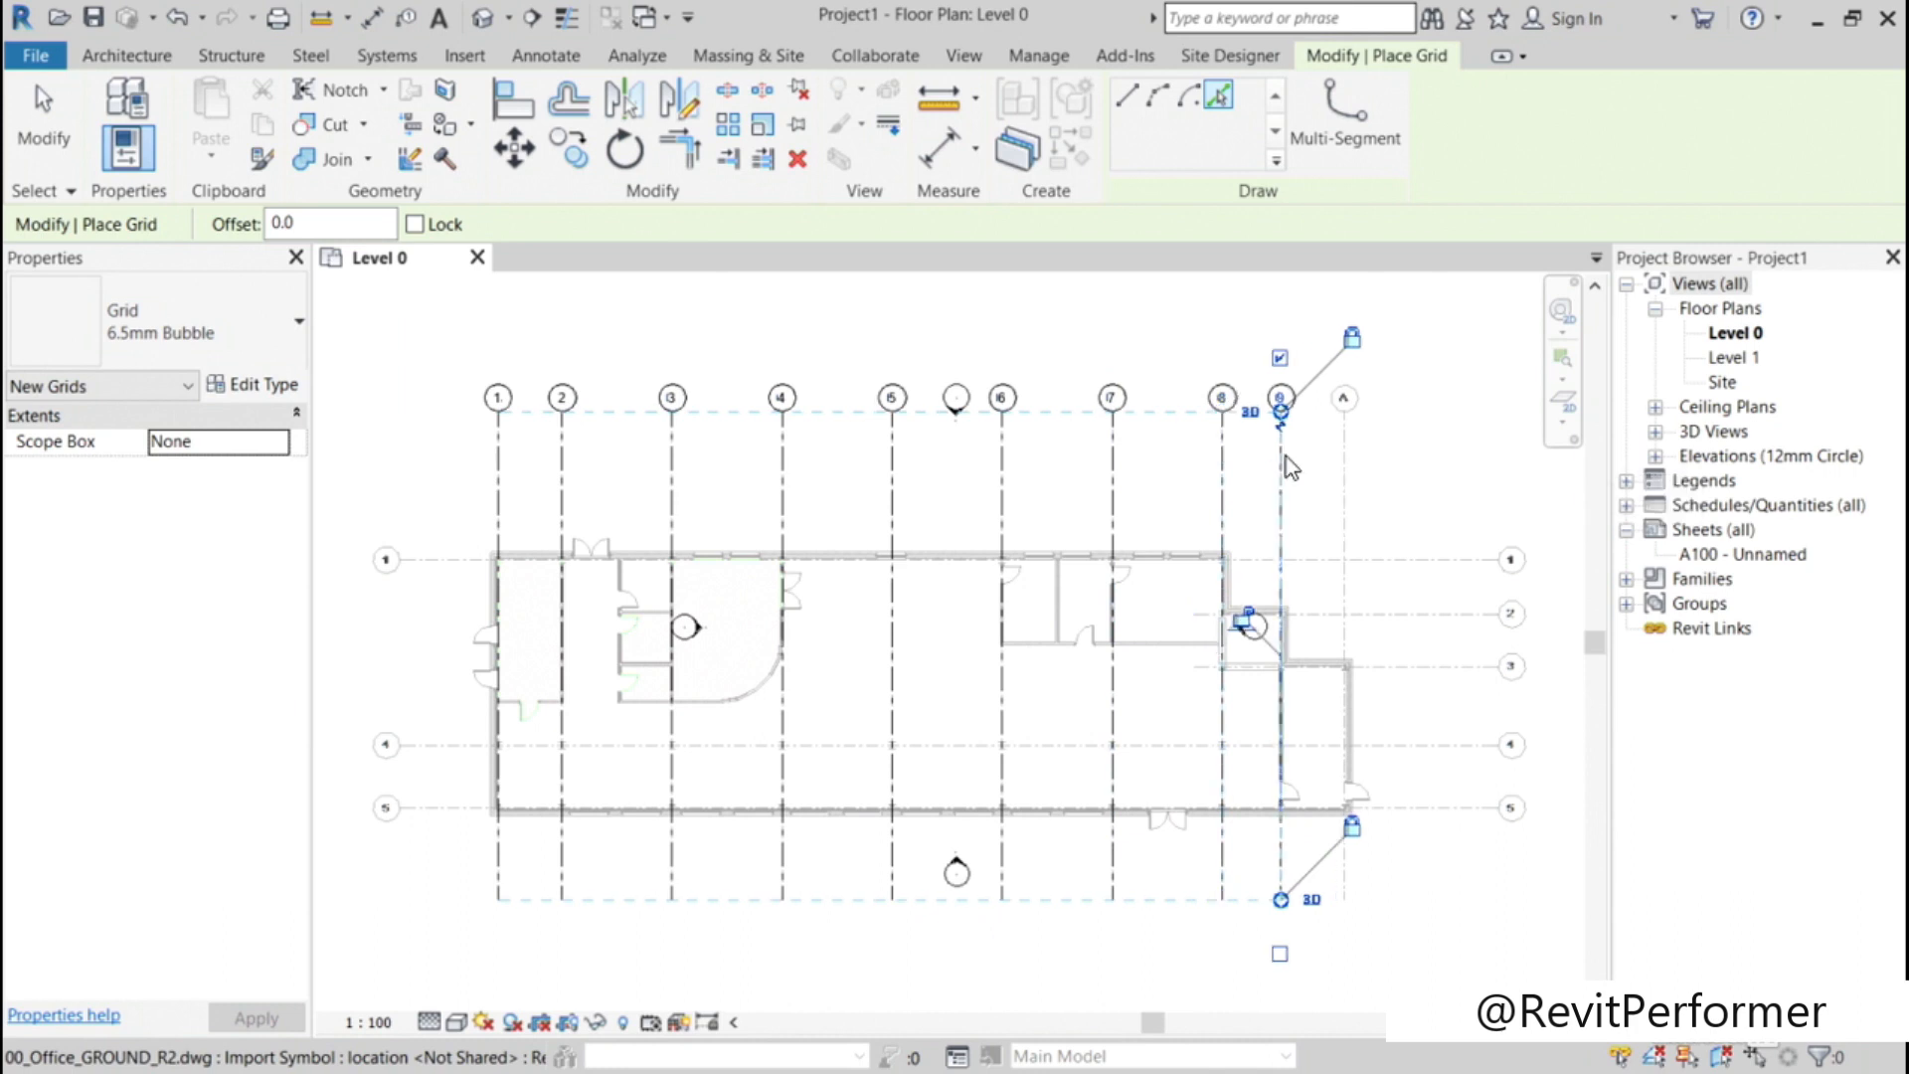
pyautogui.click(1345, 459)
# Step: Create horizontal Revit grids by picking the linked DWG's grid lines 1 through 5, and finish the Grid command
pyautogui.click(1318, 559)
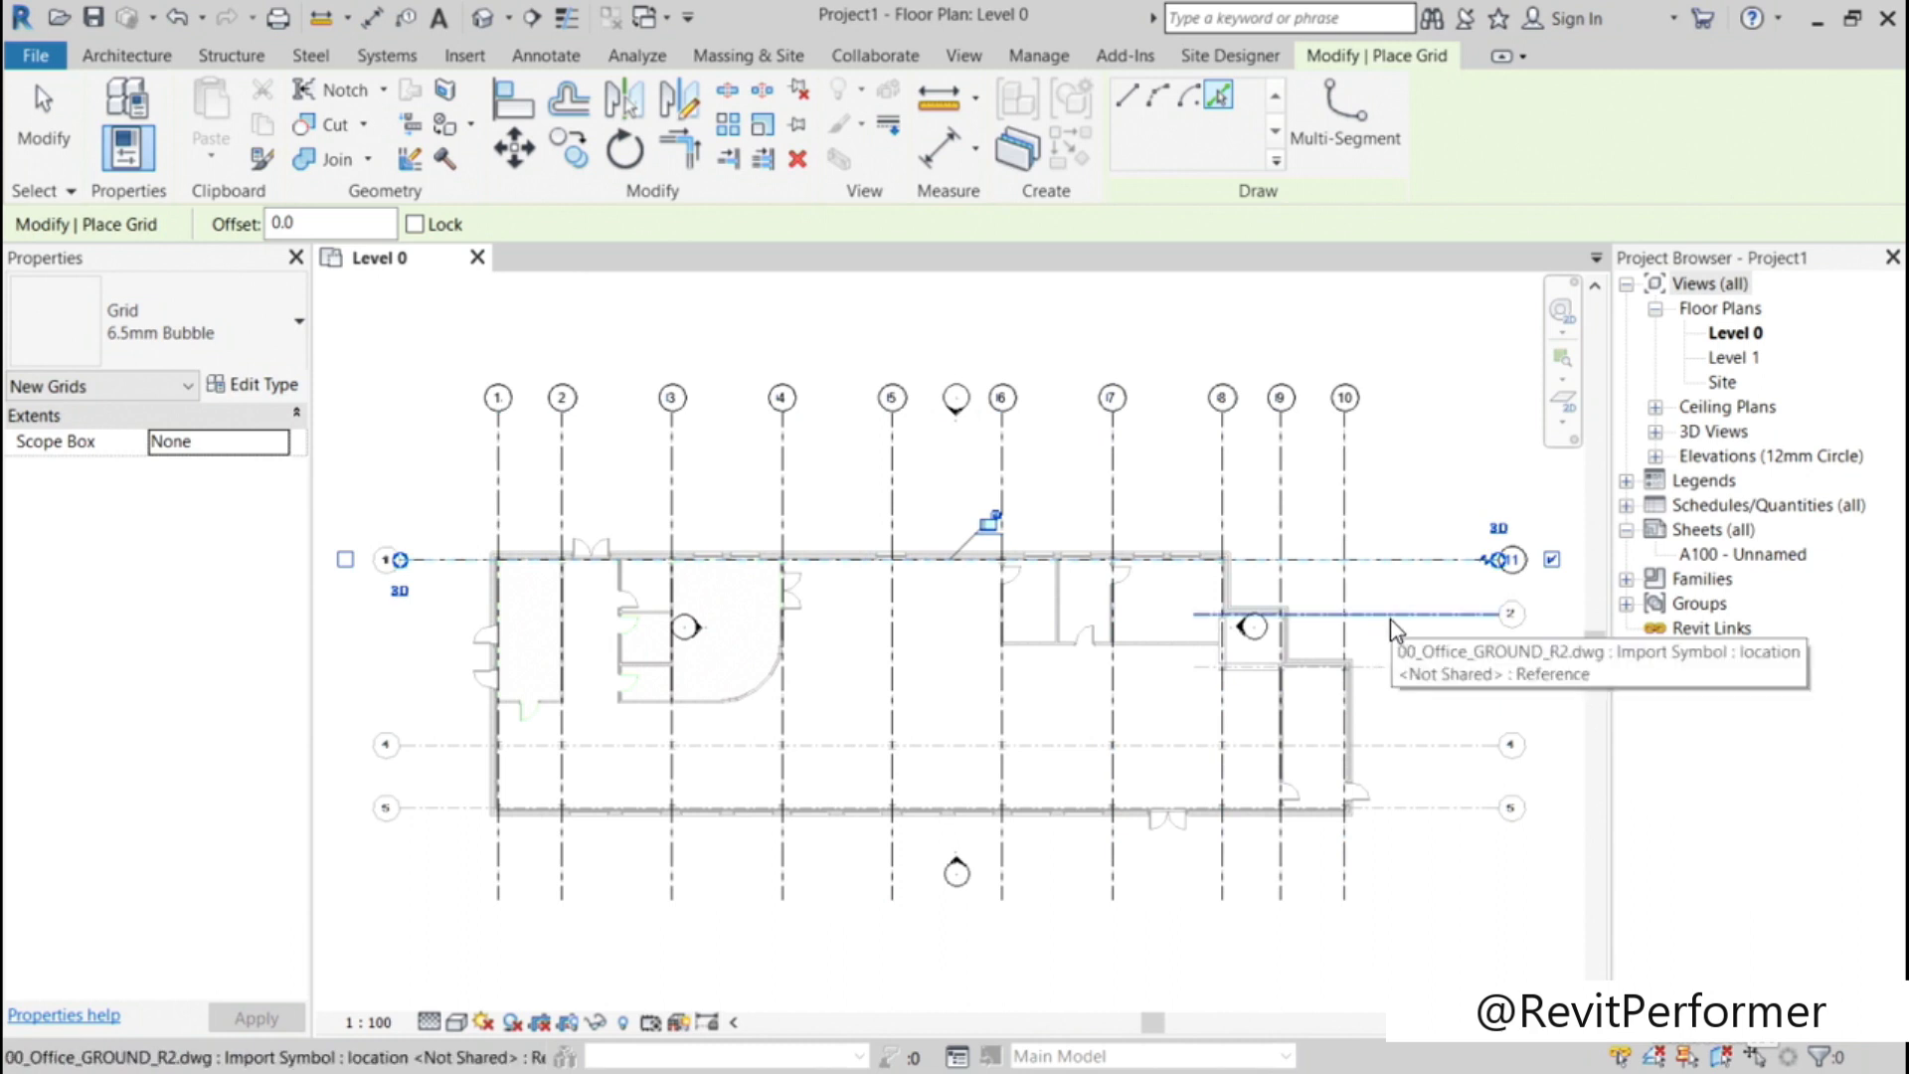
pyautogui.click(1392, 622)
pyautogui.click(1392, 664)
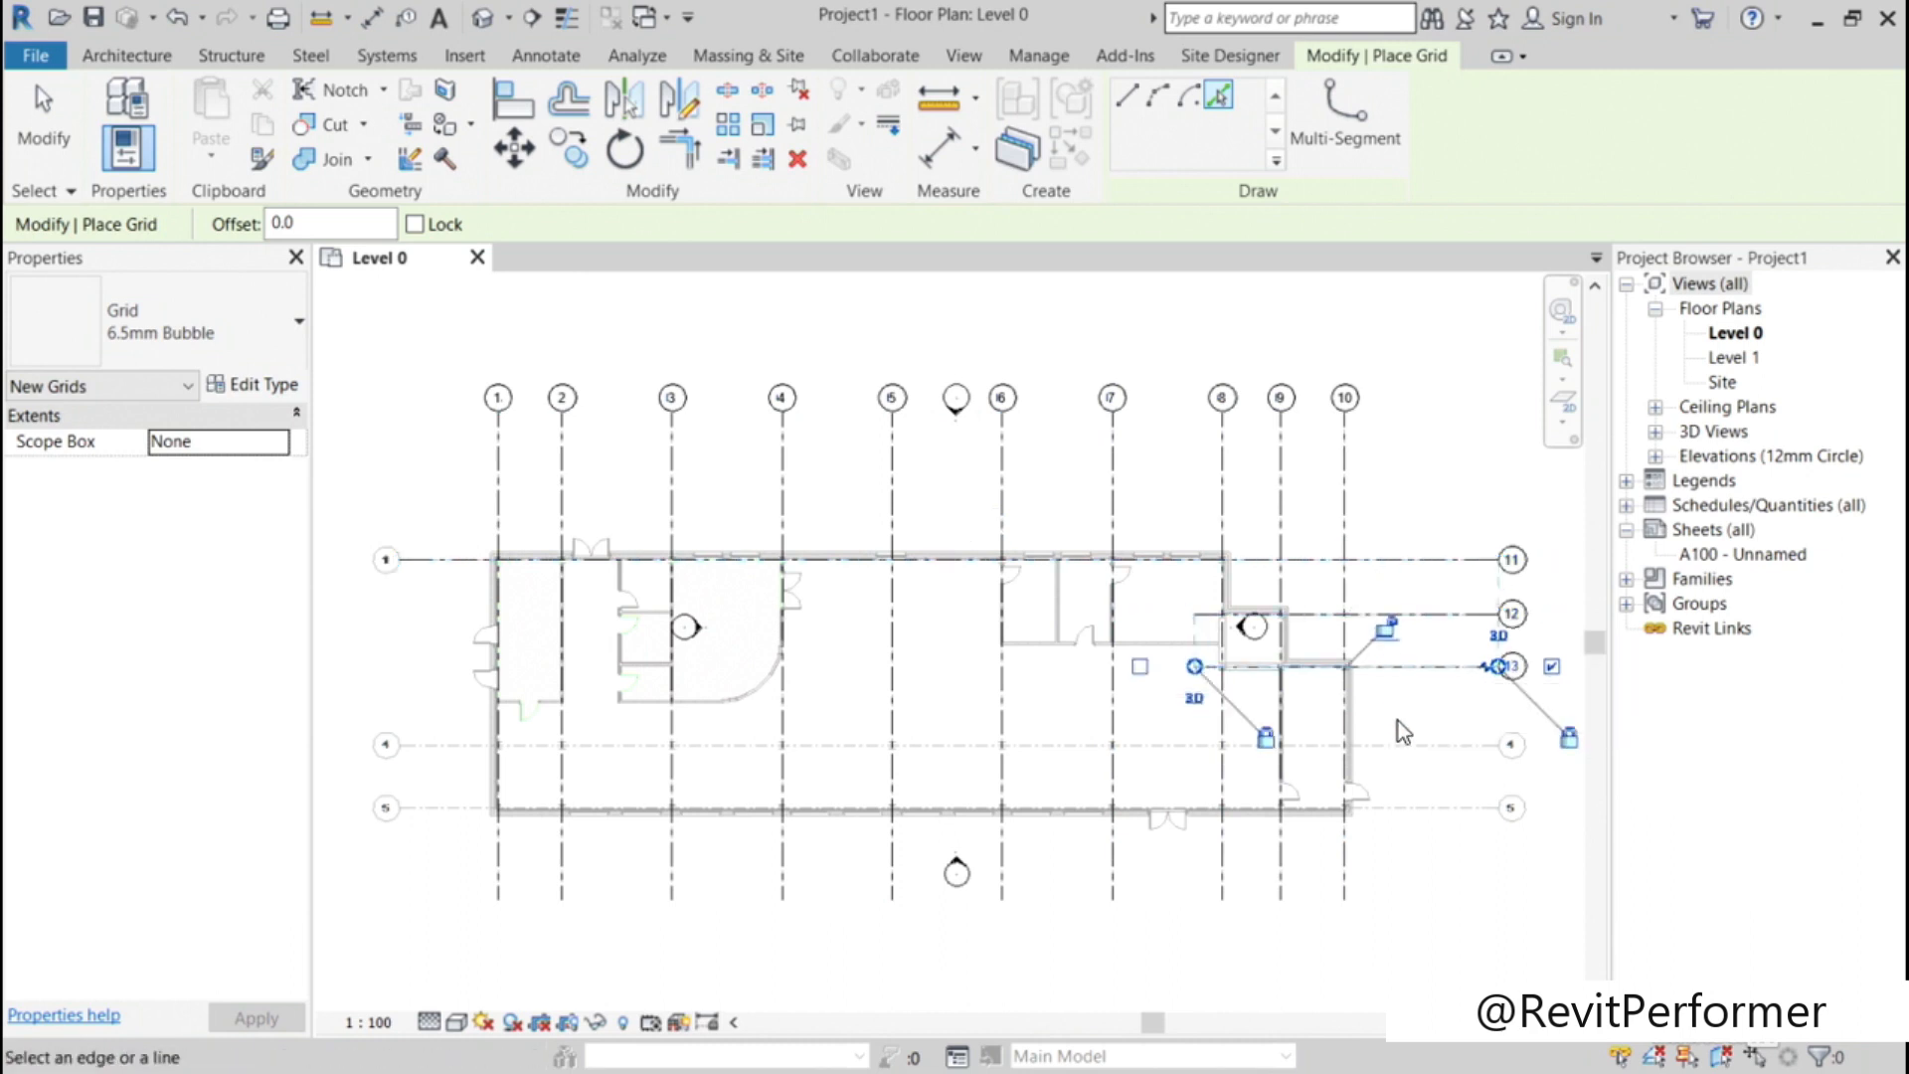
pyautogui.click(1406, 747)
pyautogui.click(1402, 808)
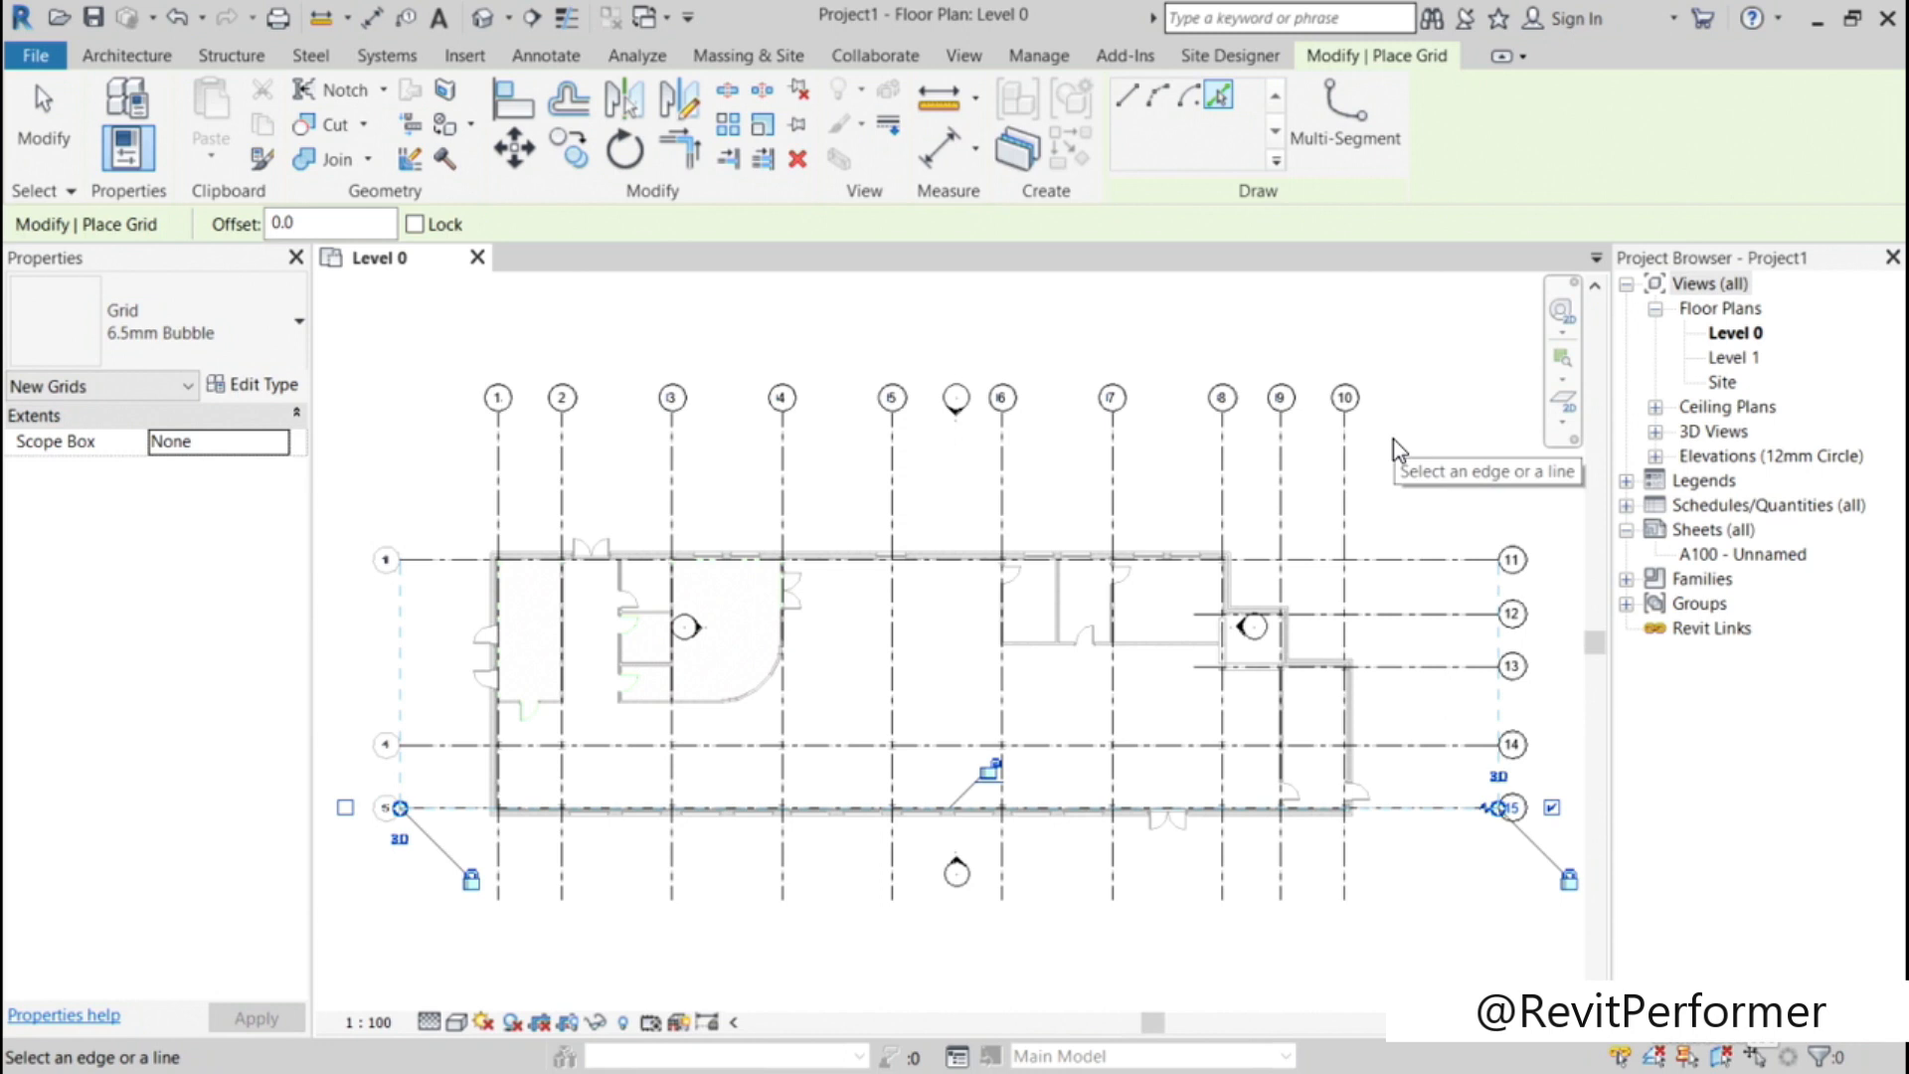
pyautogui.press('Escape')
pyautogui.press('Escape')
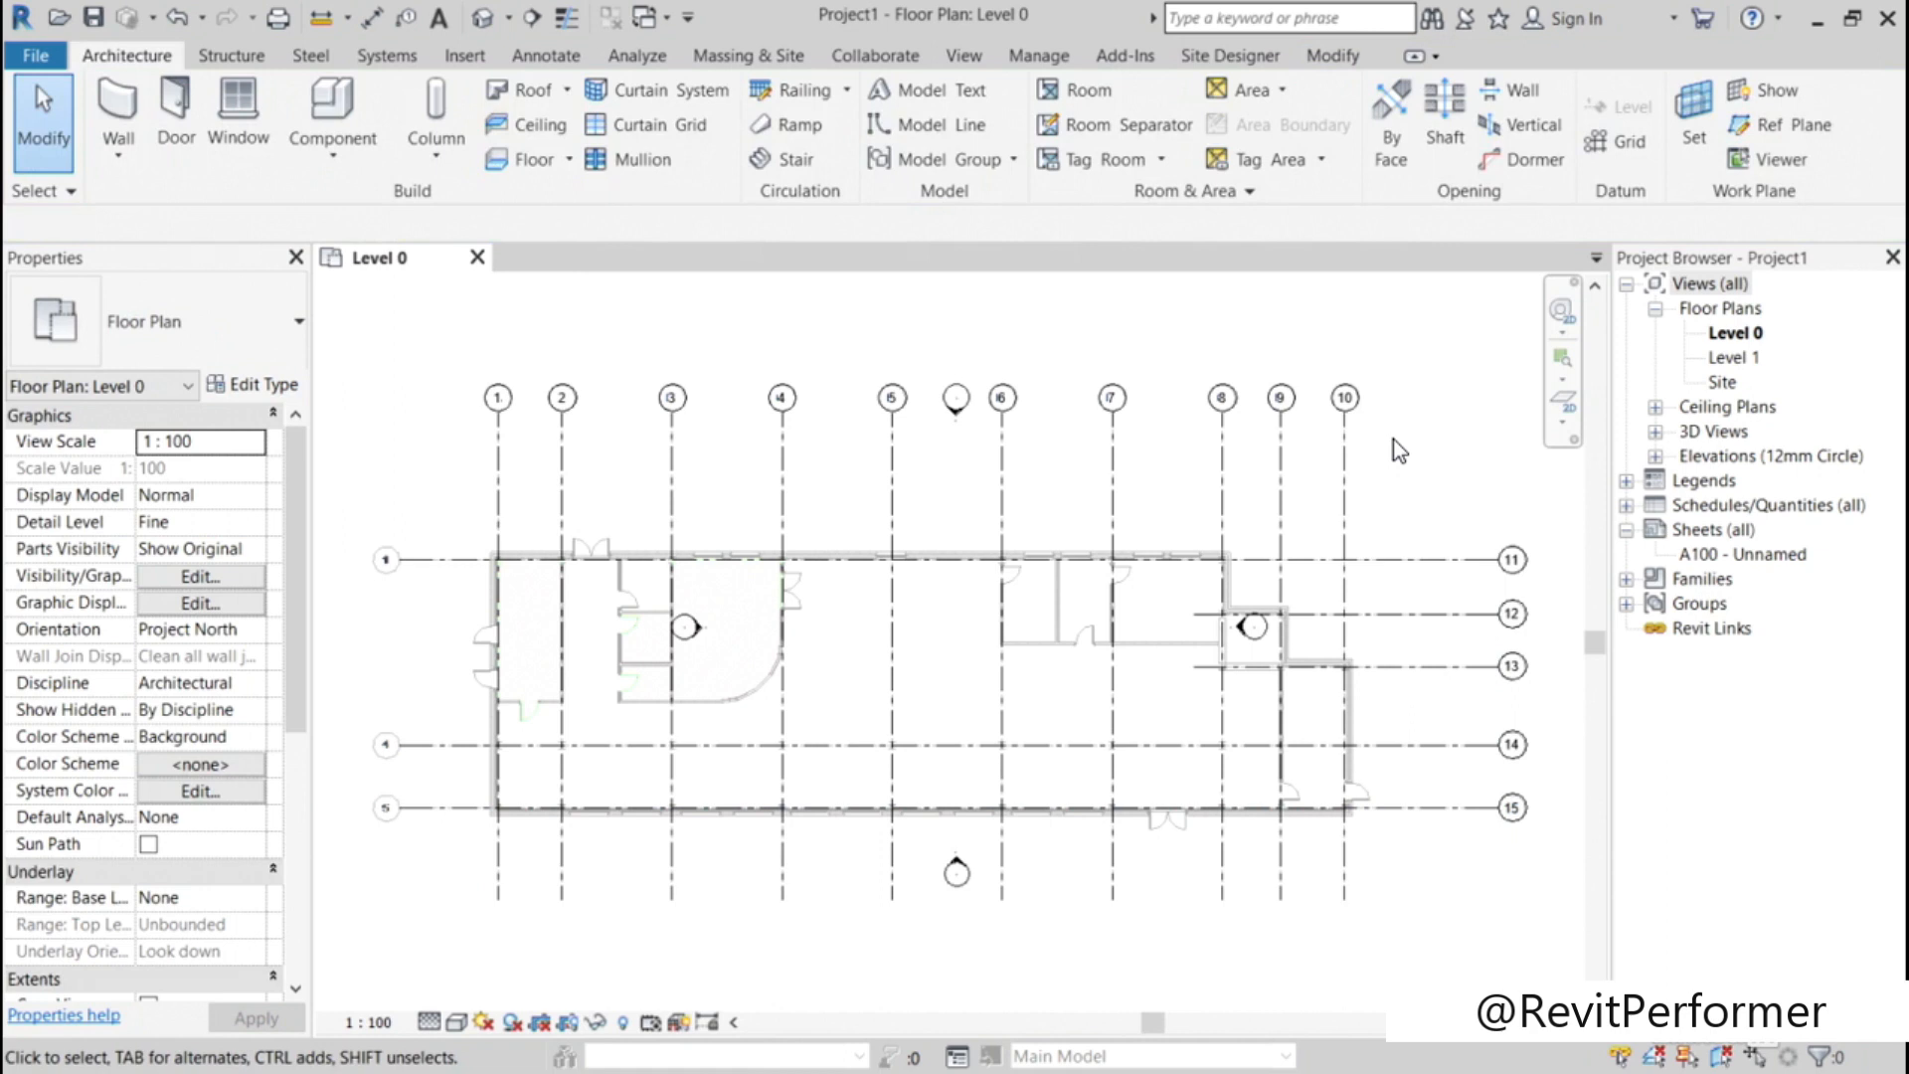
# Step: Hide the imported 00_Office_GROUND_R2.dwg in the Level 0 view through Visibility/Graphic Overrides
pyautogui.scroll(2, 1226, 632)
pyautogui.scroll(5, 1225, 631)
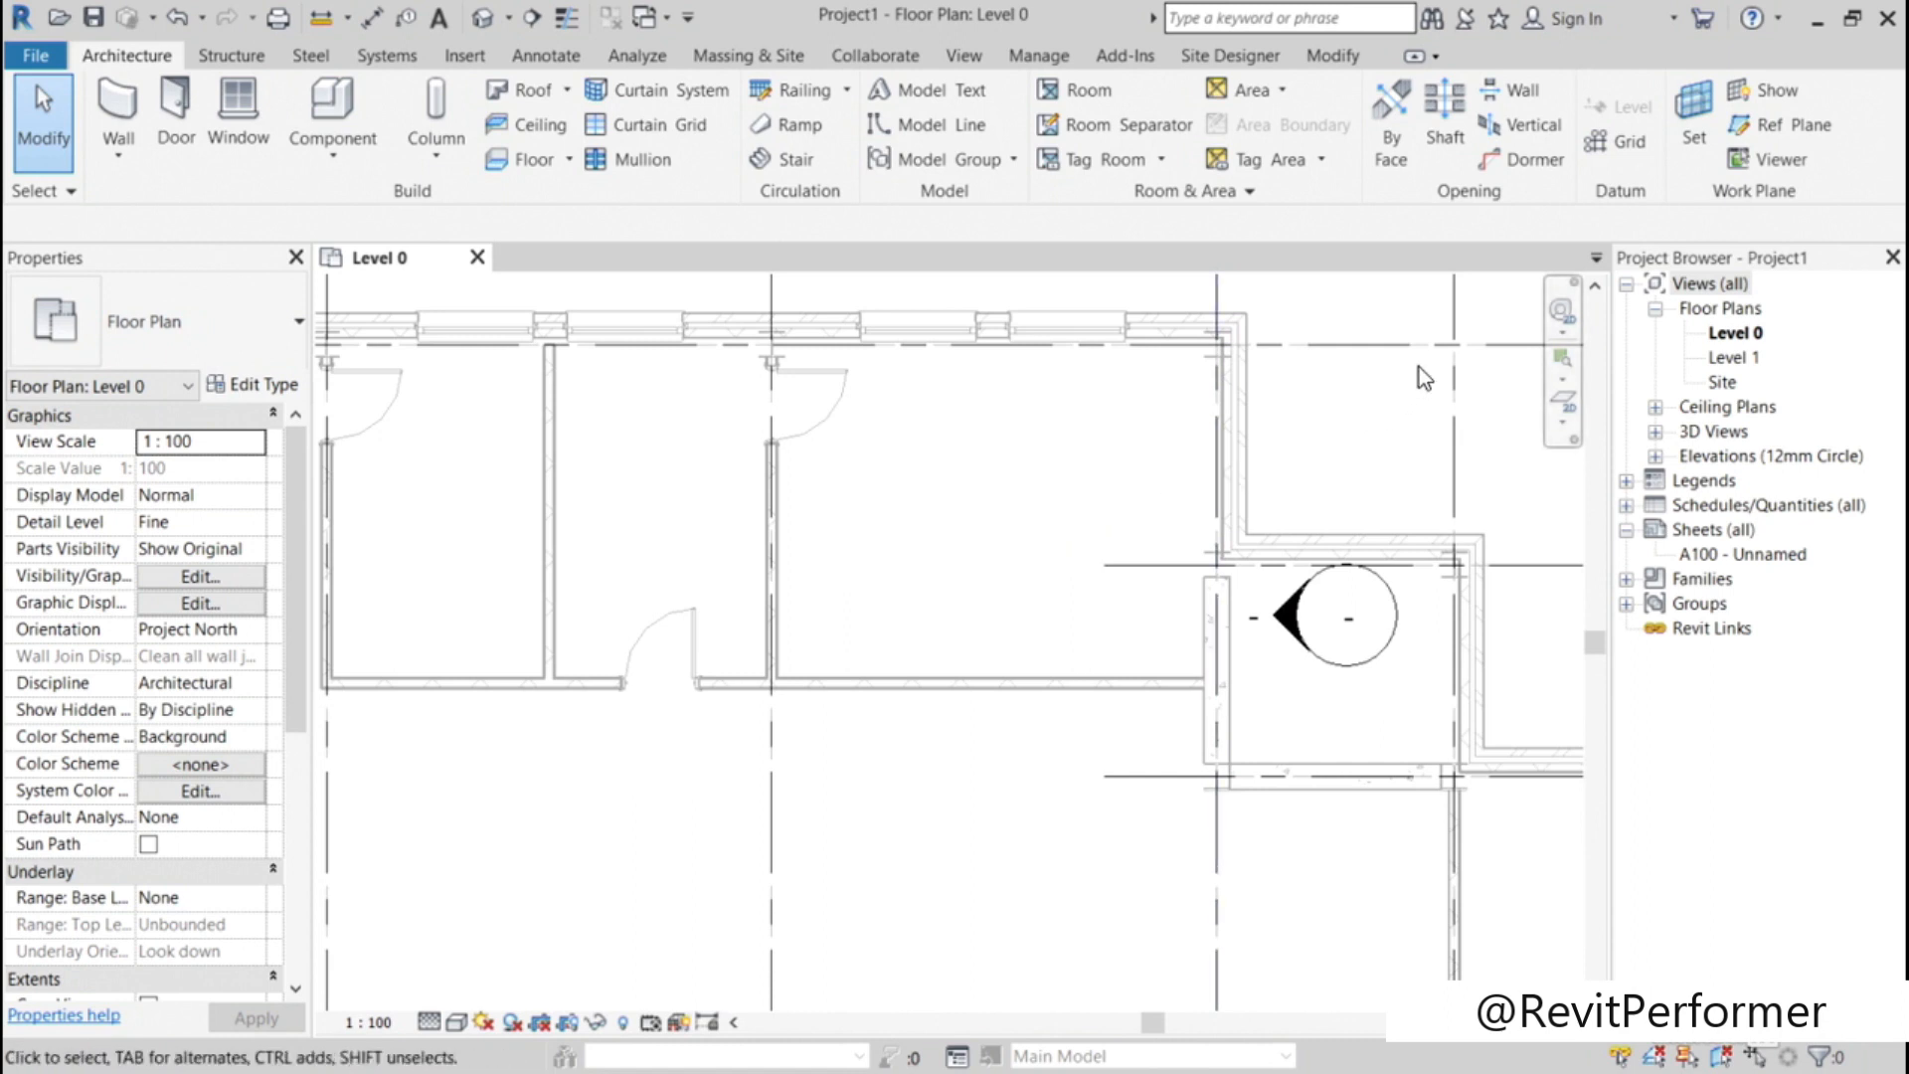
pyautogui.scroll(-6, 984, 510)
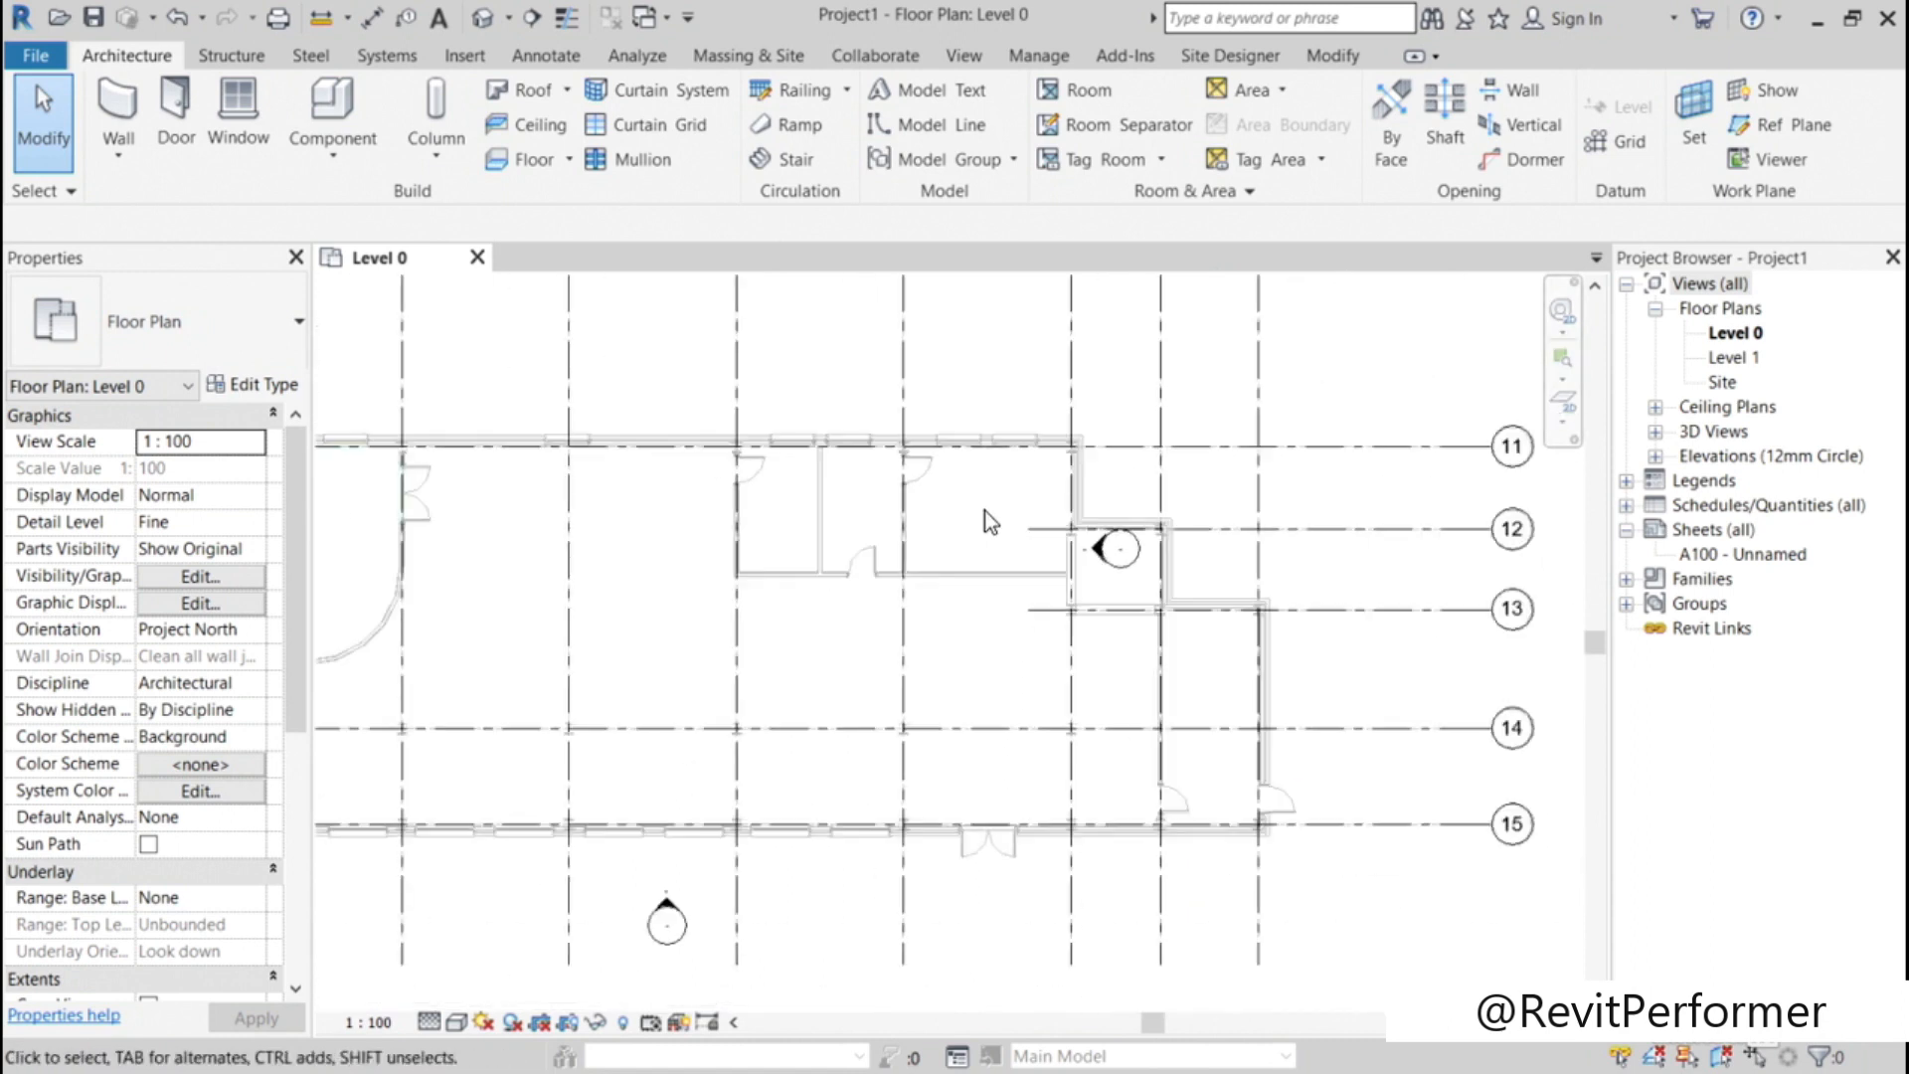
pyautogui.scroll(-1, 984, 510)
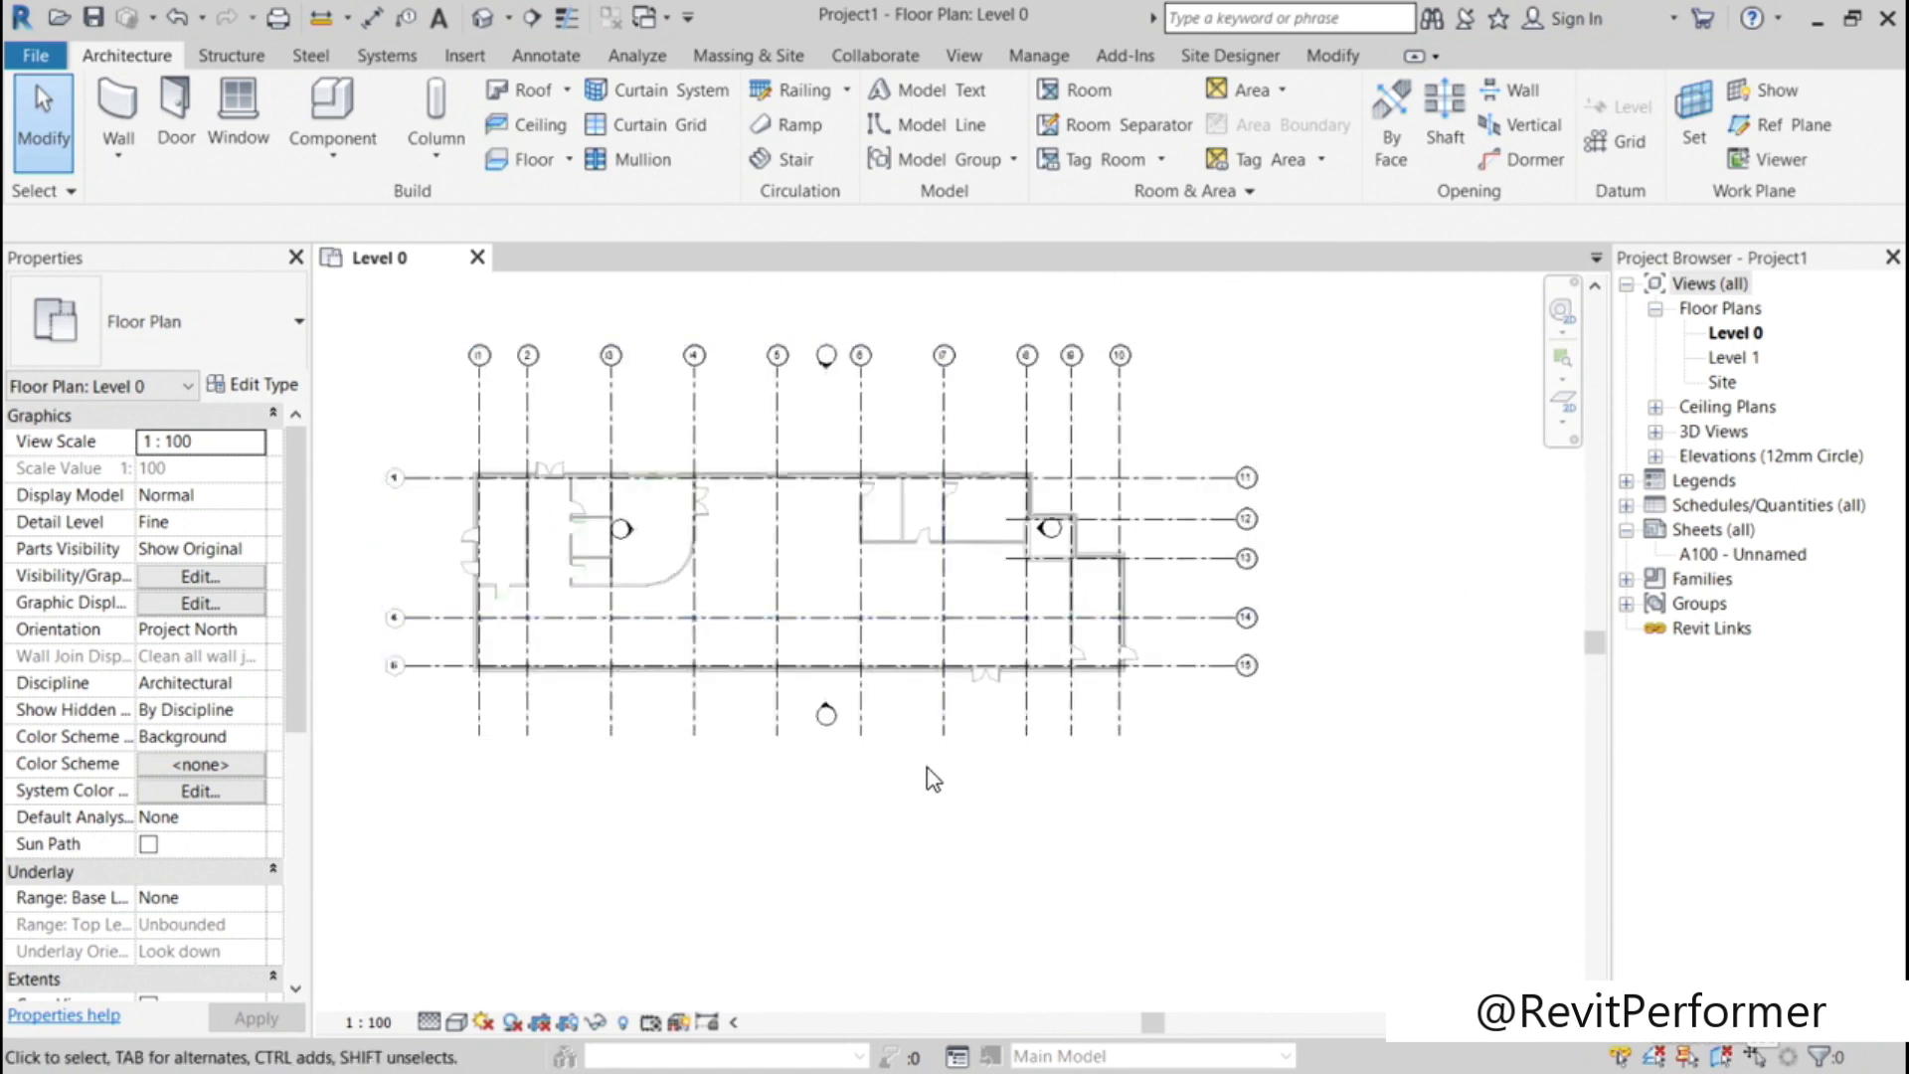
pyautogui.moveTo(804, 747); pyautogui.dragTo(916, 829, button='middle')
pyautogui.press('v')
pyautogui.press('g')
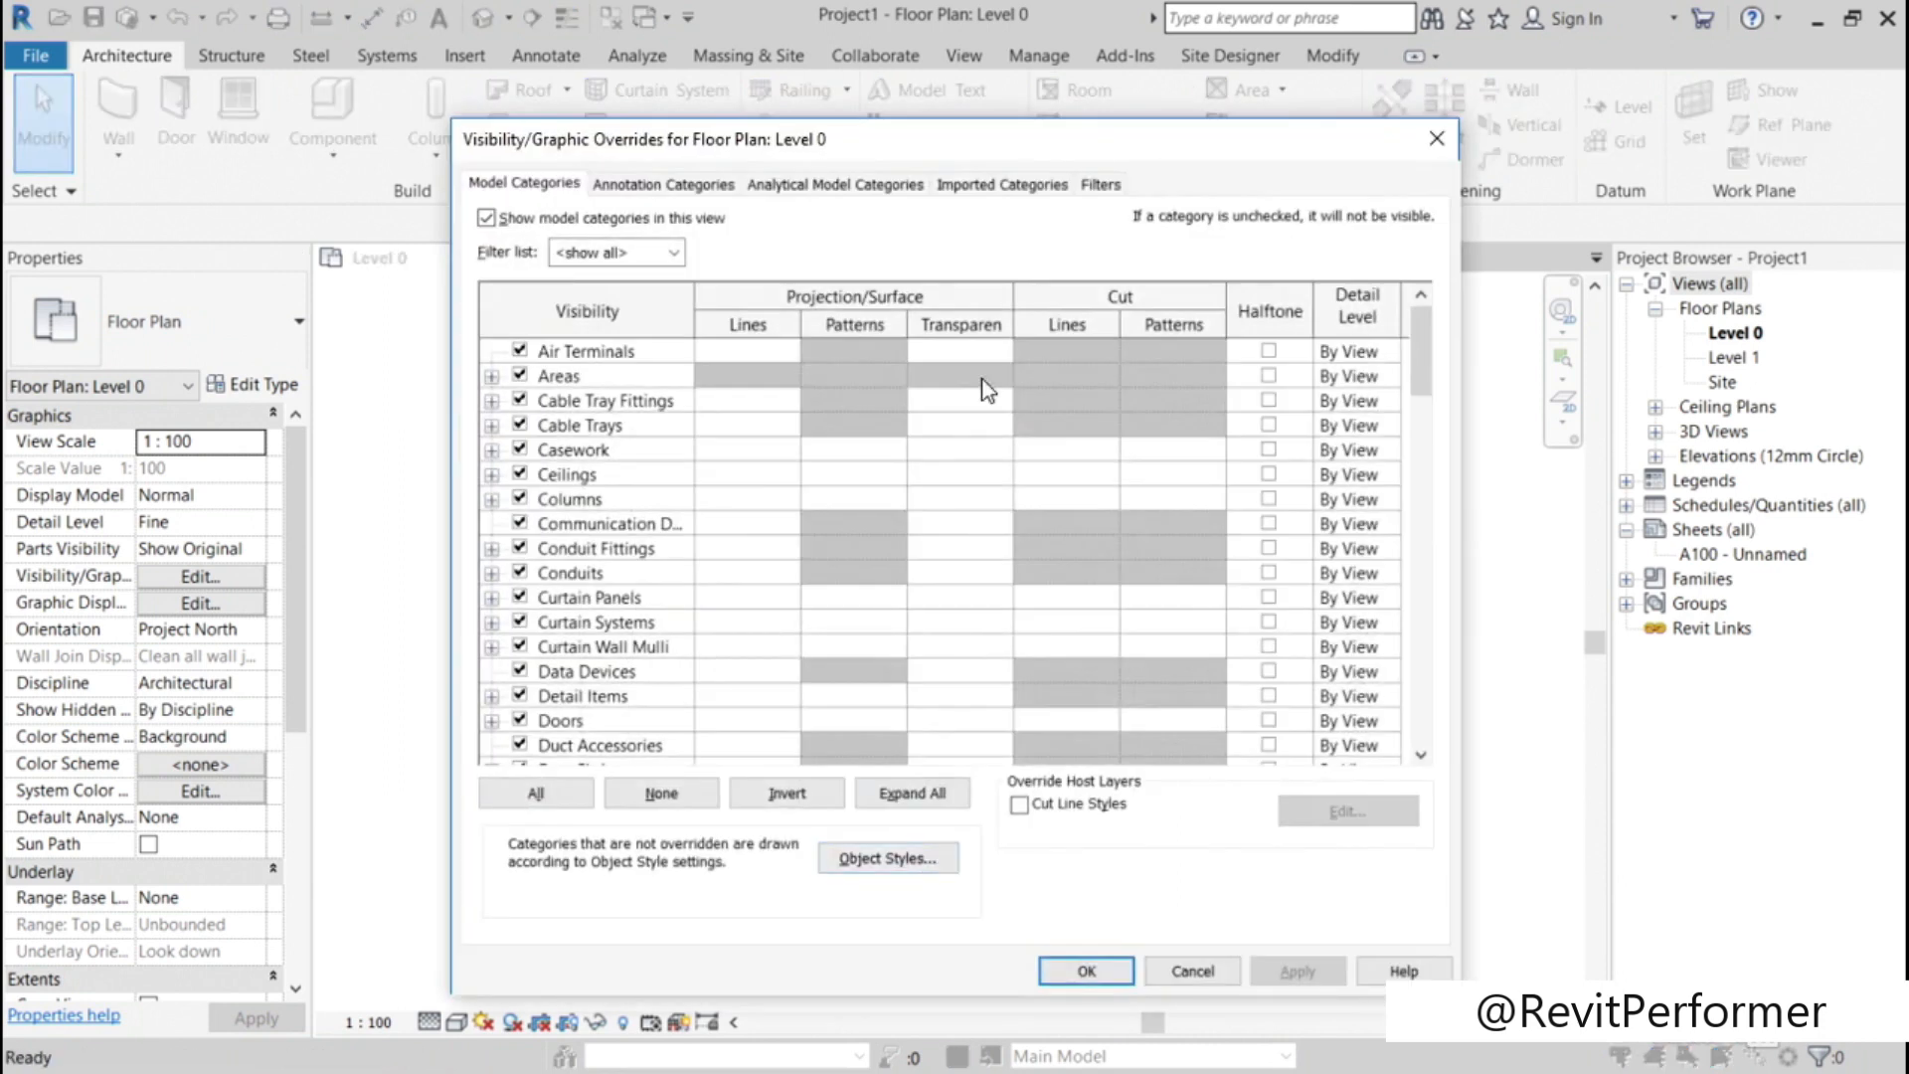
pyautogui.click(1016, 191)
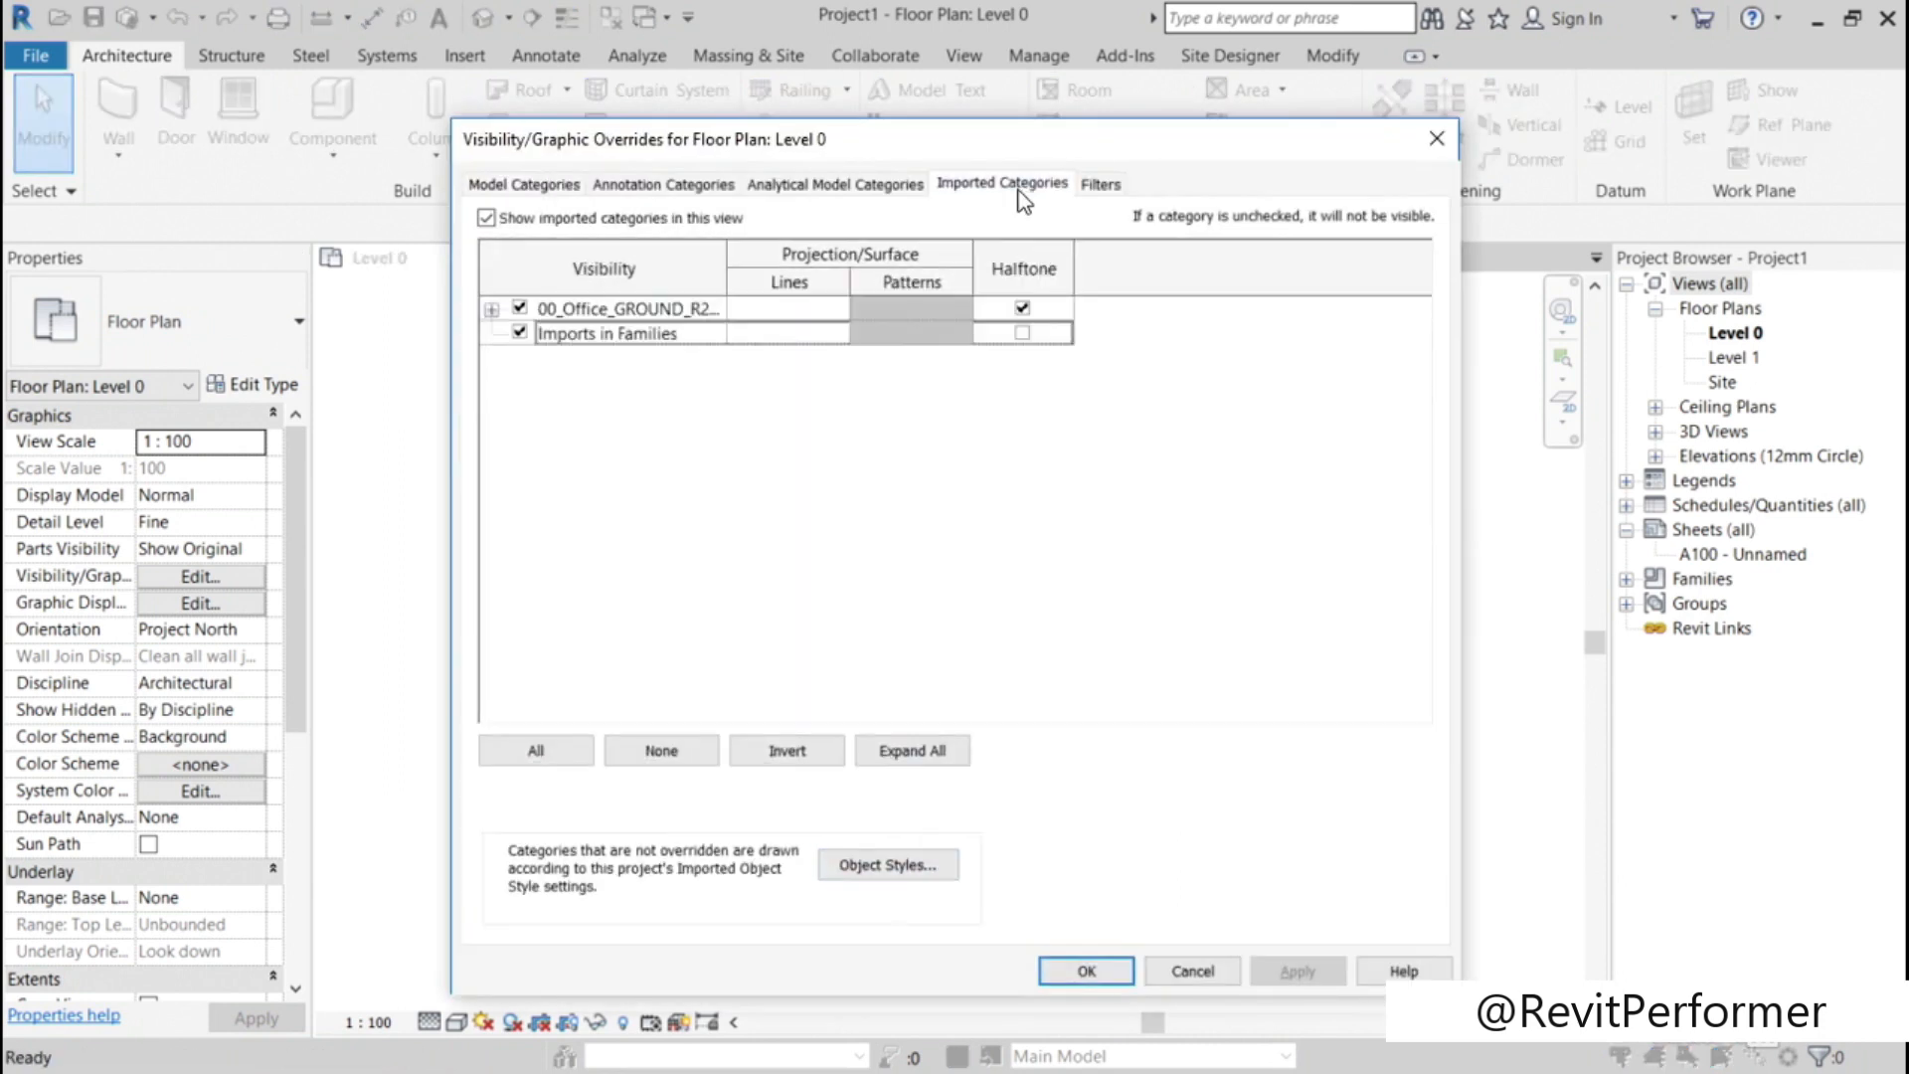
pyautogui.click(492, 310)
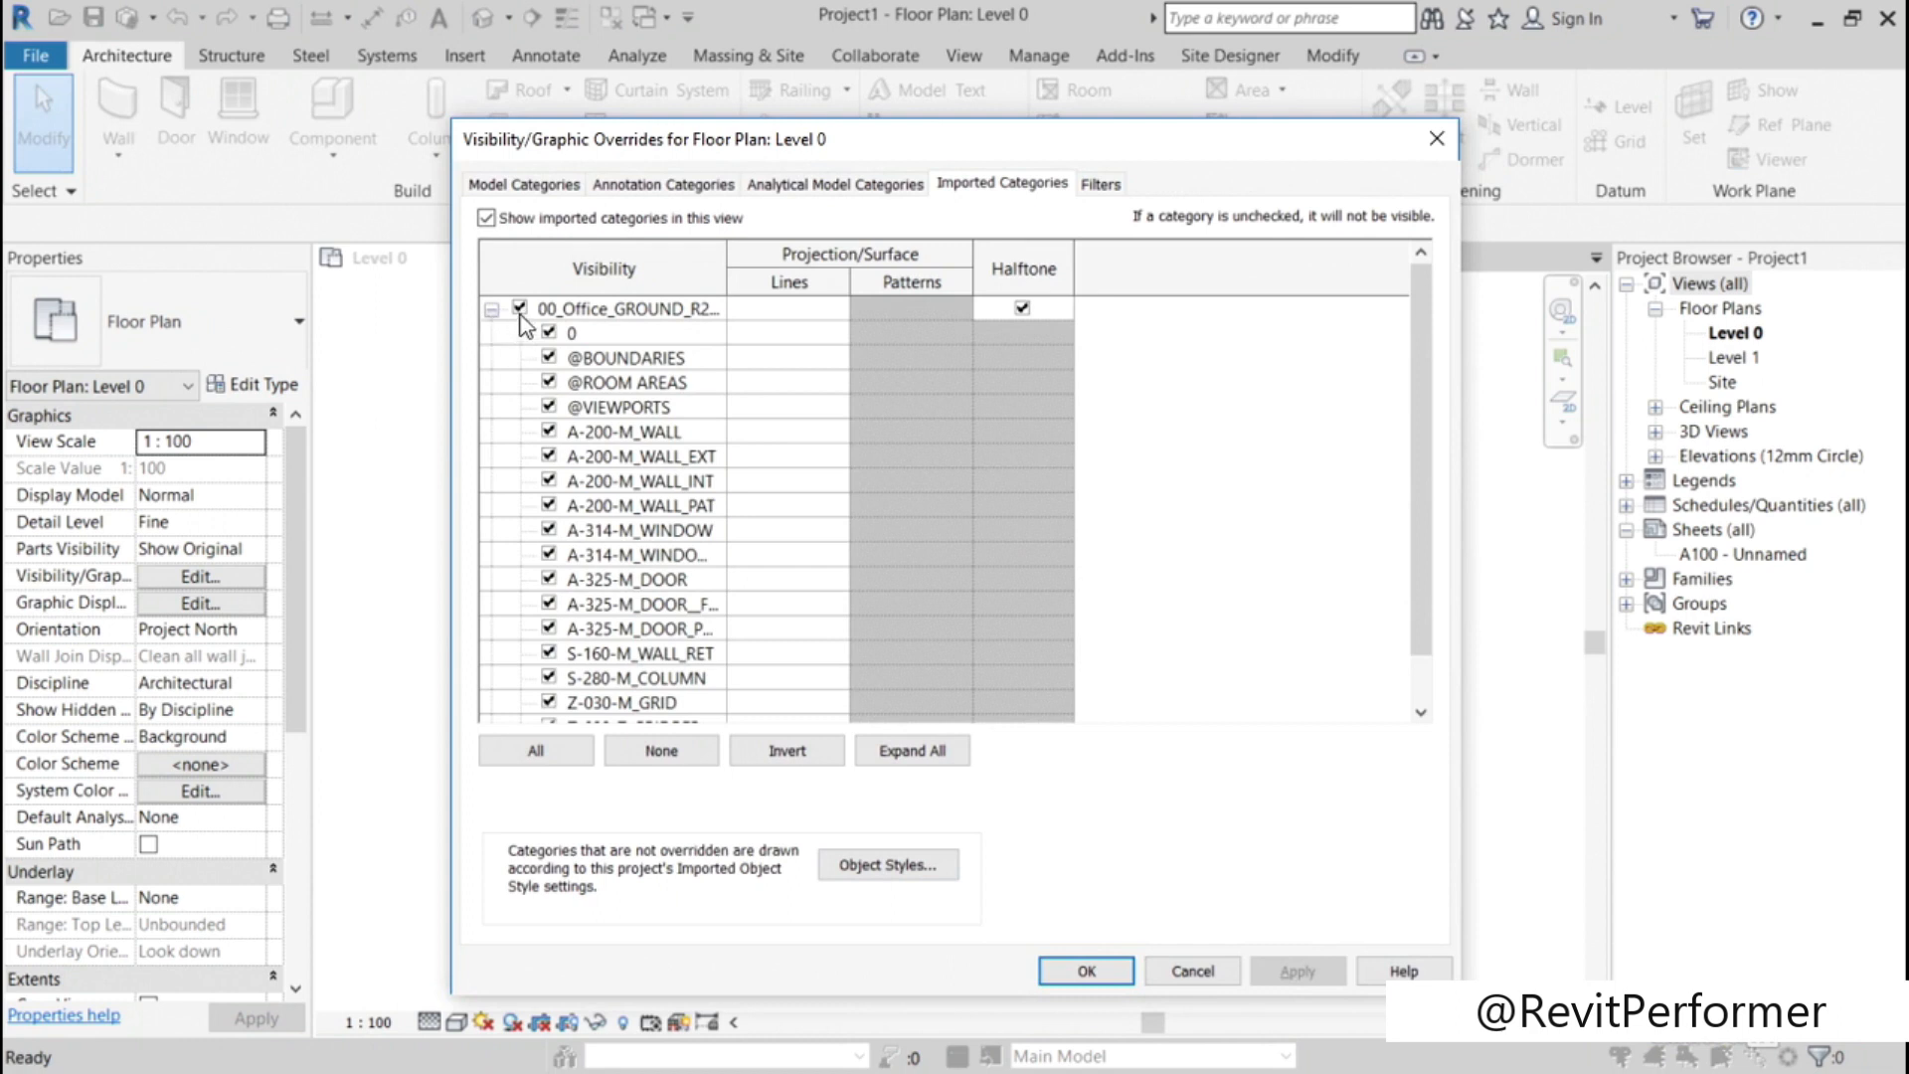
pyautogui.click(519, 308)
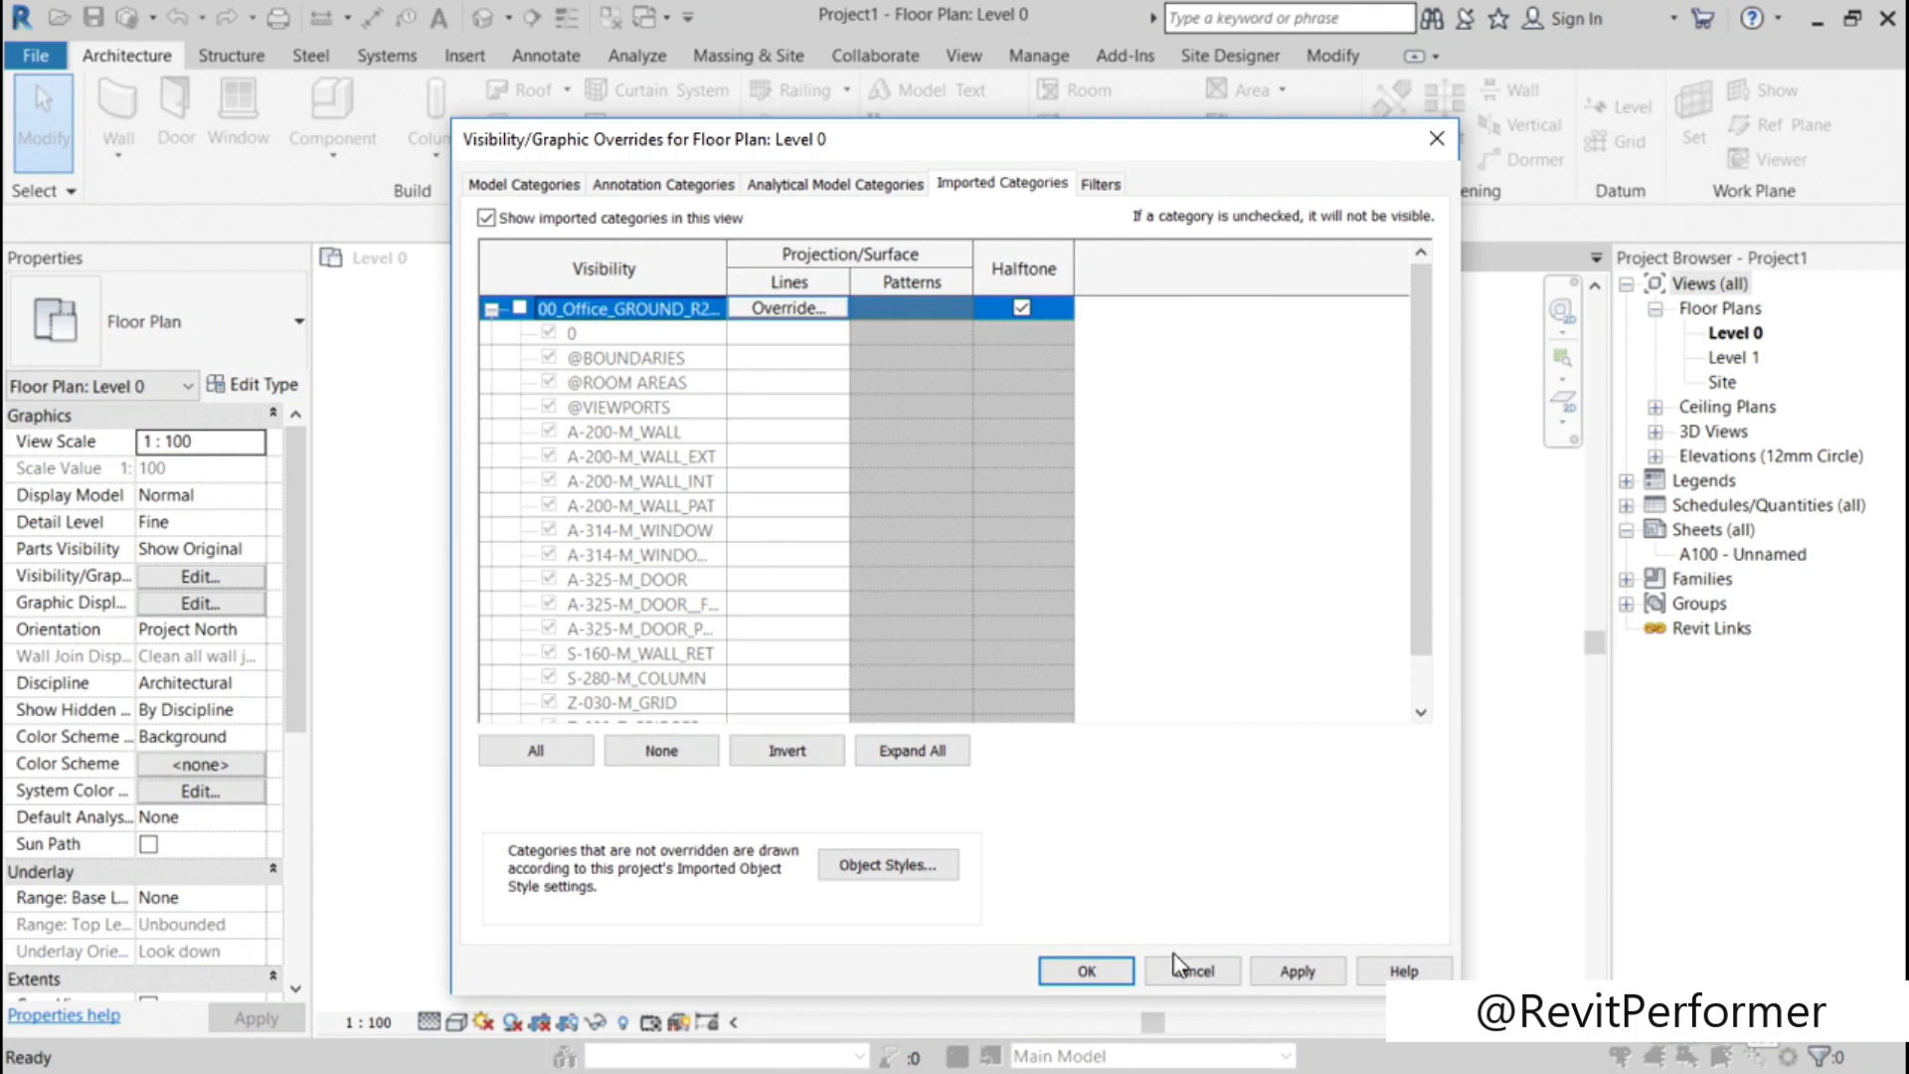
pyautogui.click(1093, 971)
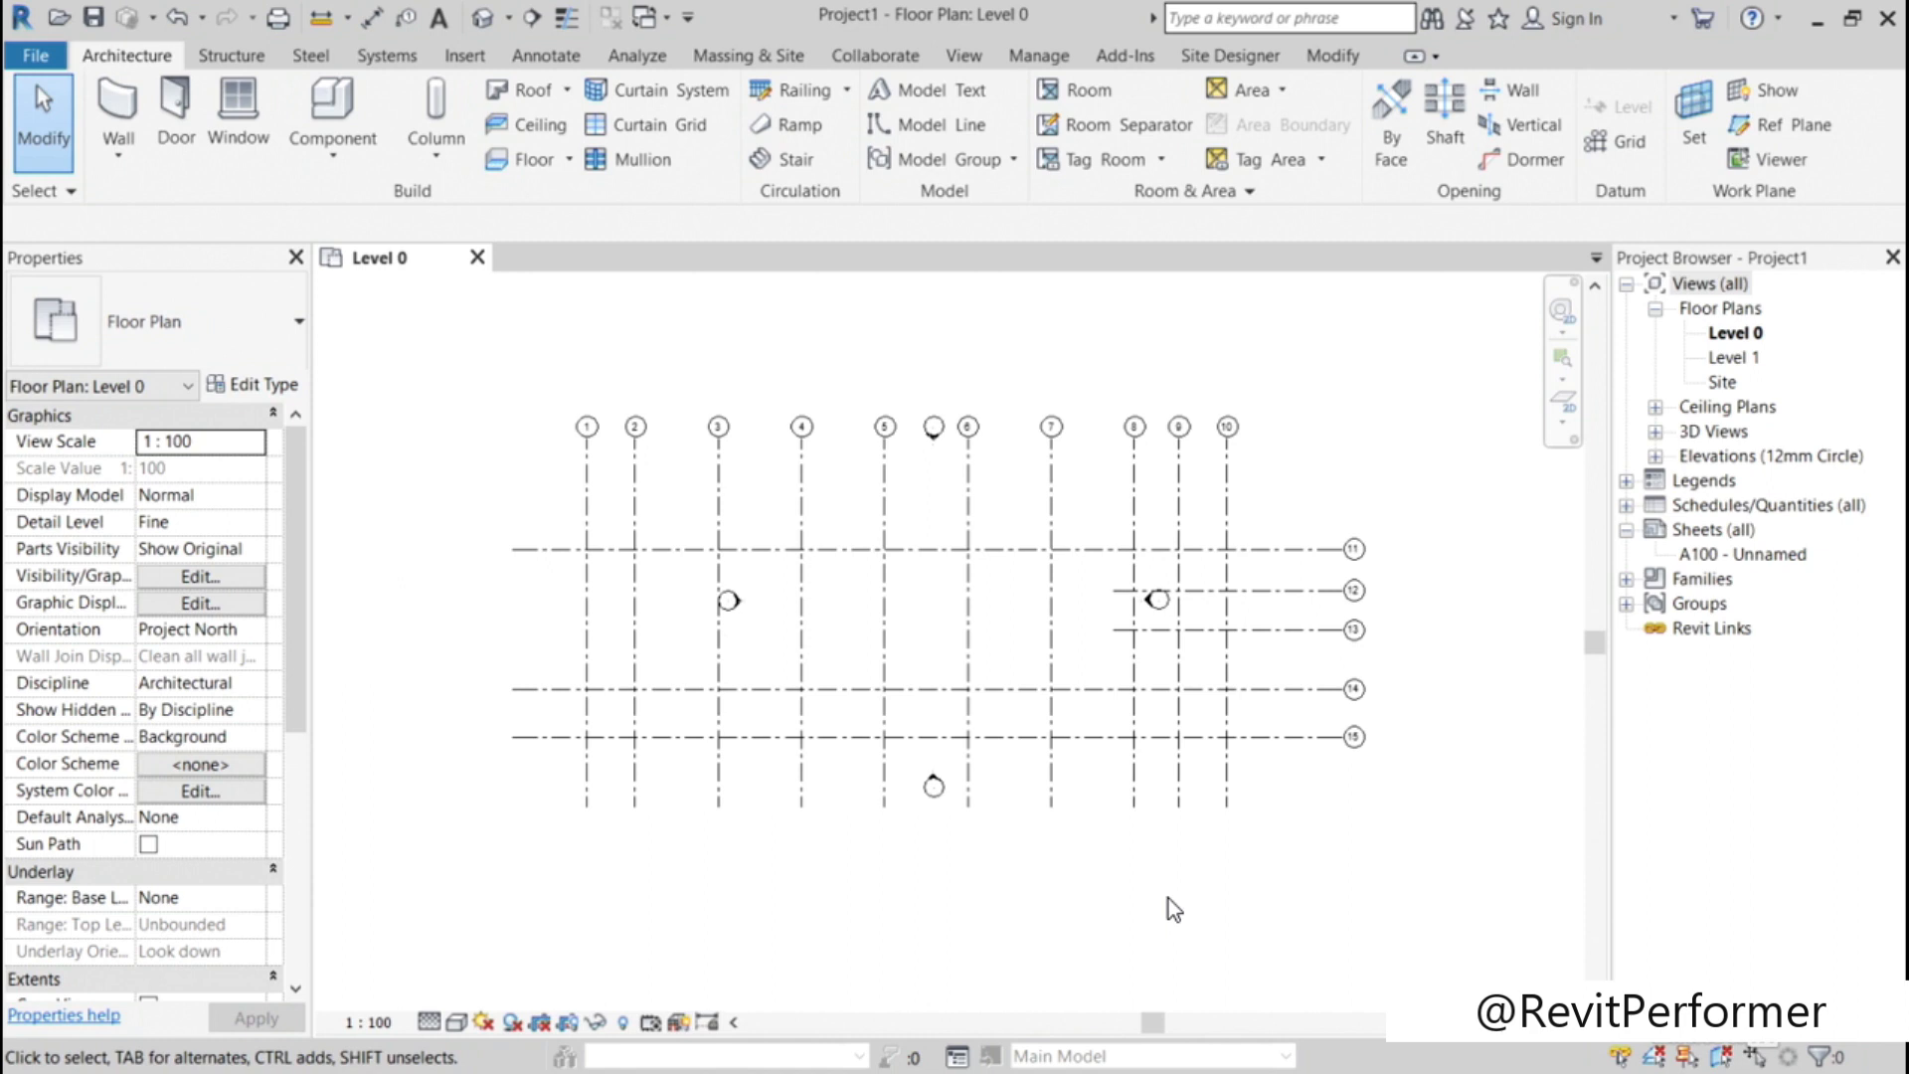
# Step: Turn the visibility of the imported 00_Office_GROUND_R2.dwg back on in the Level 0 view
pyautogui.press('v')
pyautogui.press('v')
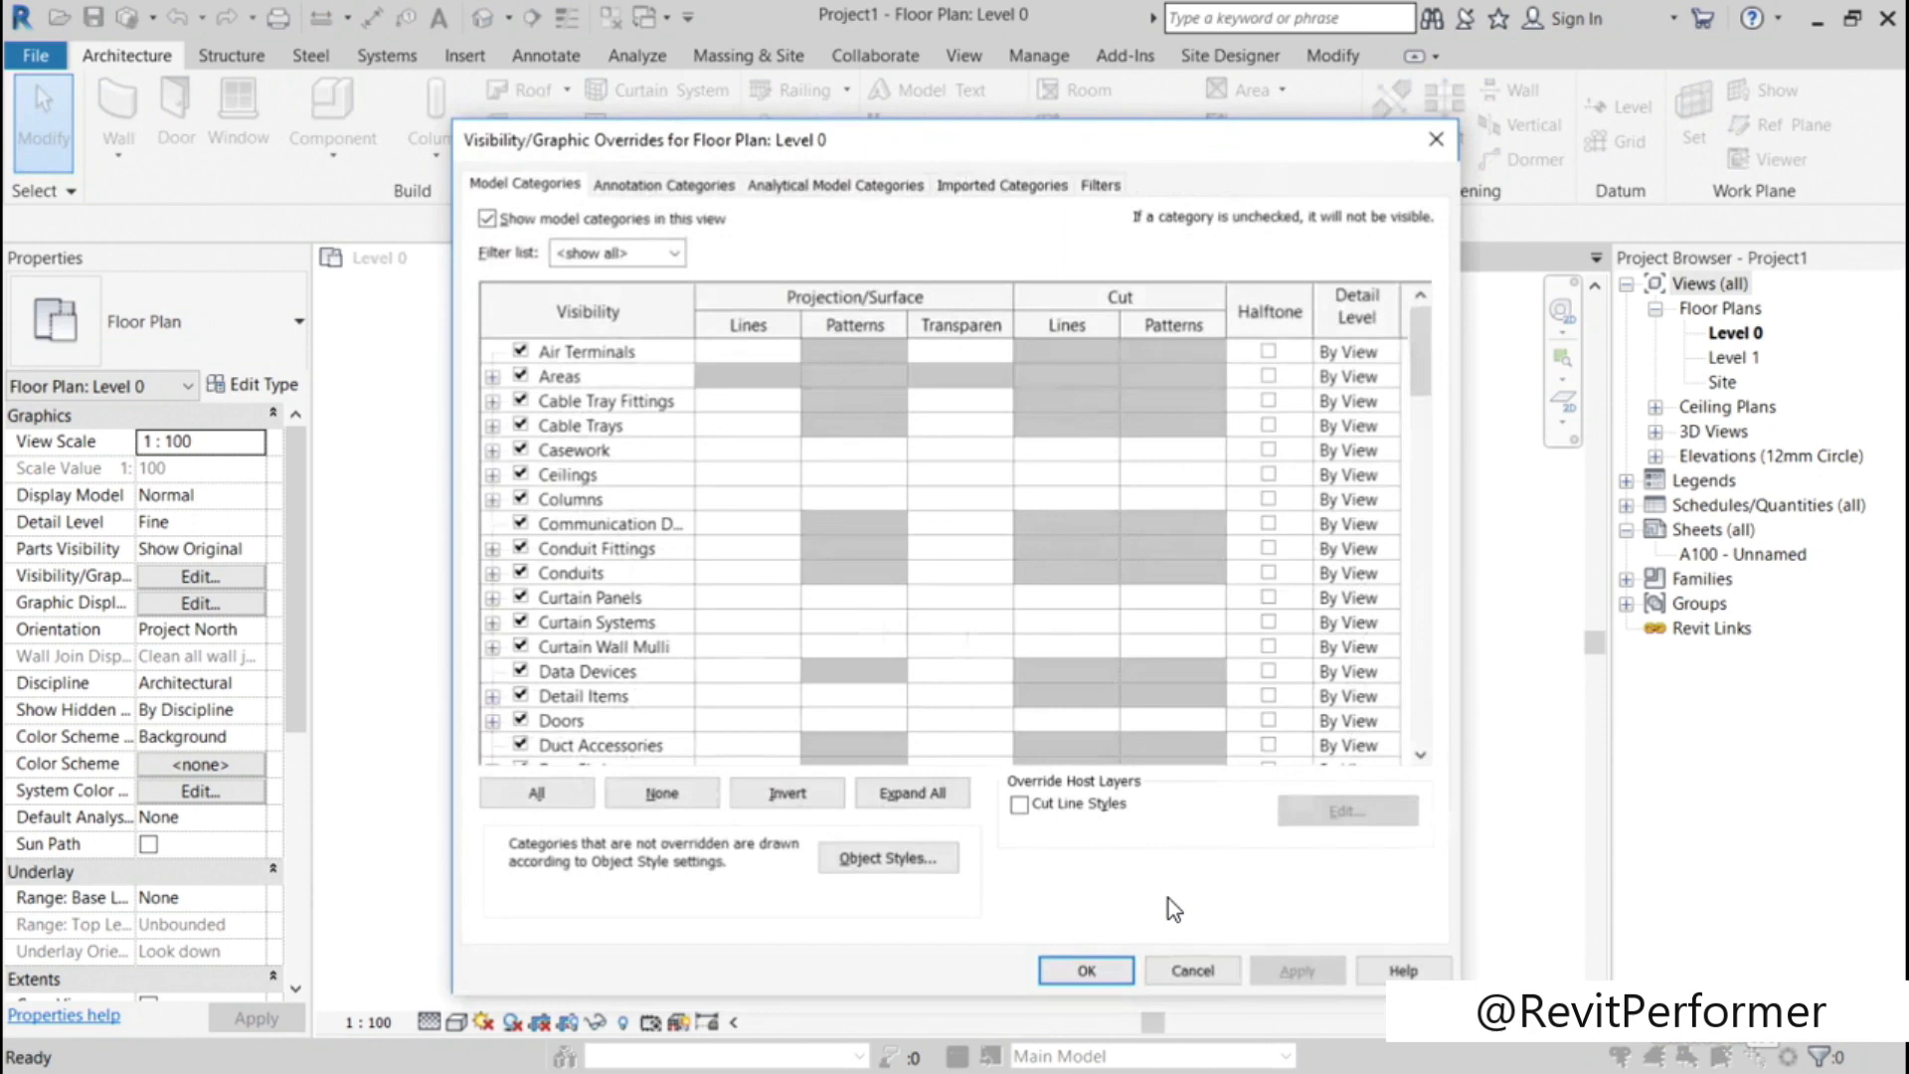
pyautogui.click(1020, 191)
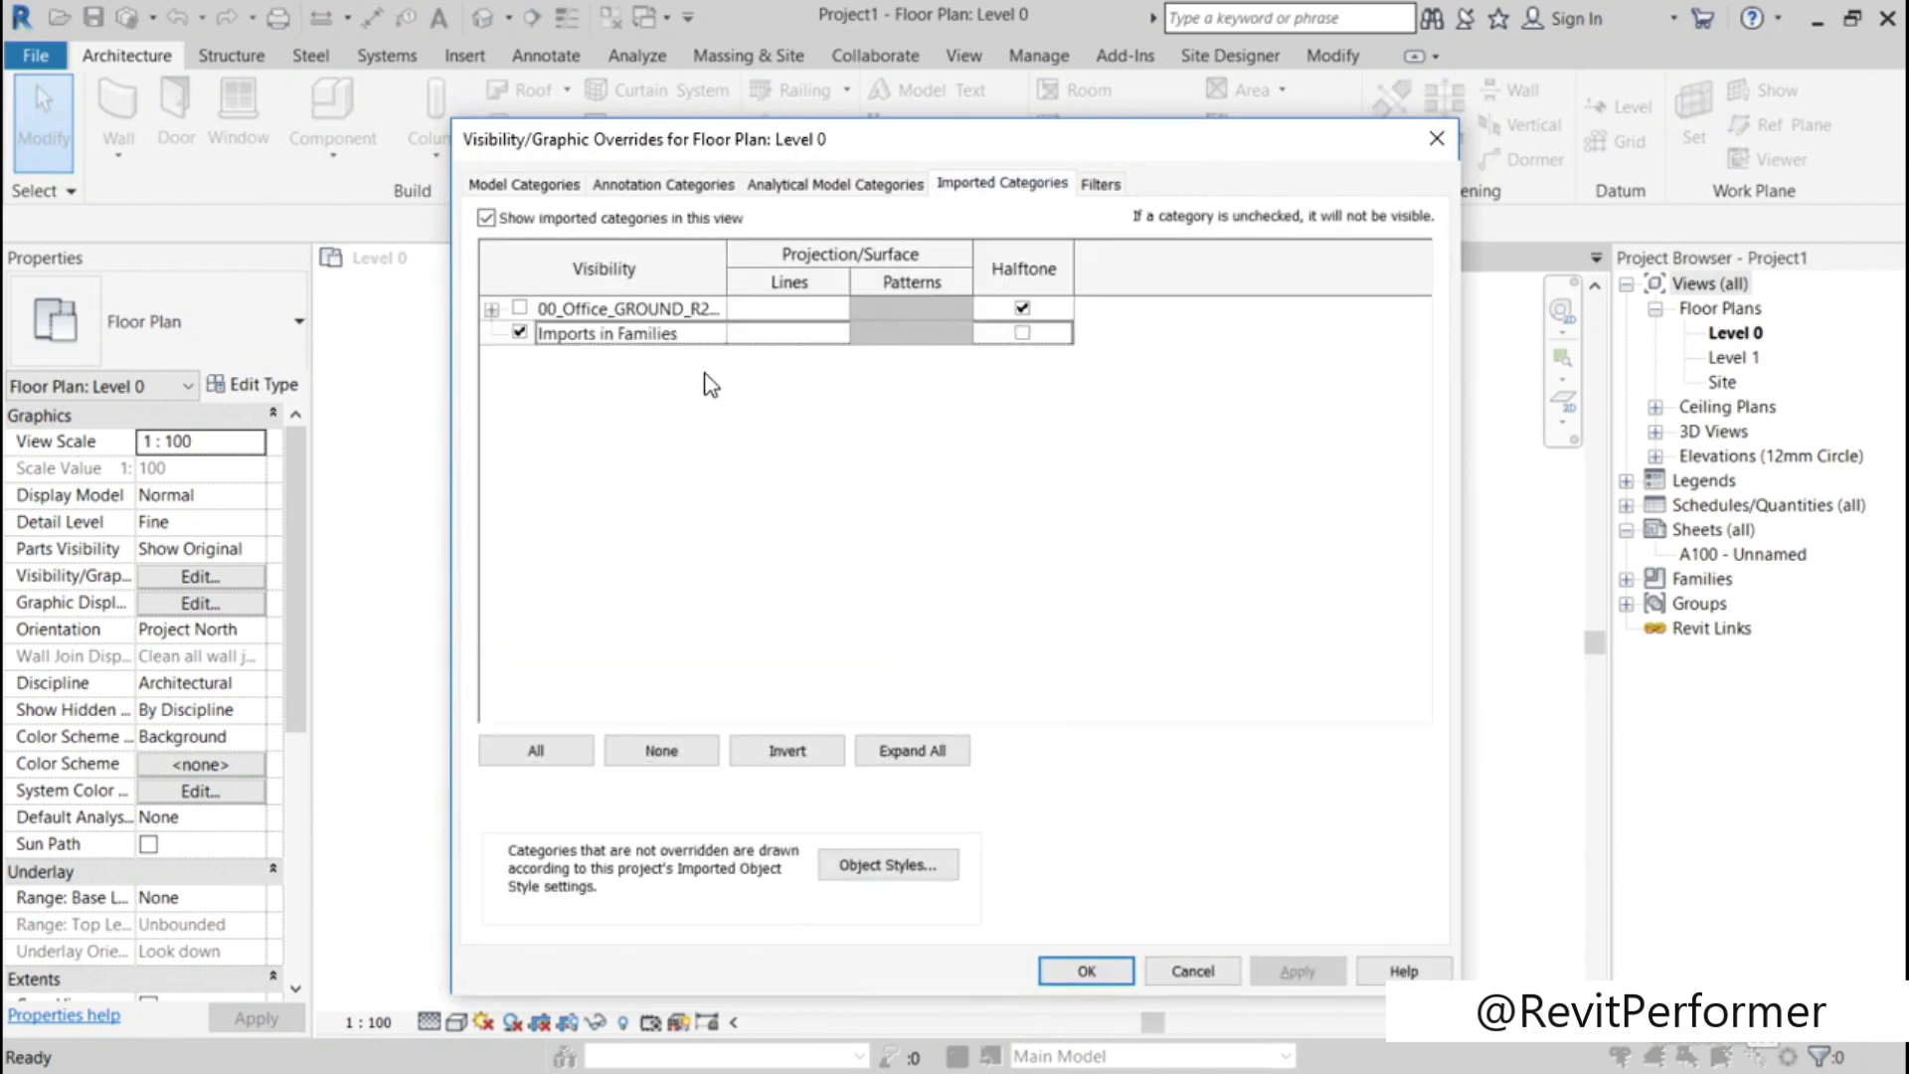
pyautogui.click(522, 309)
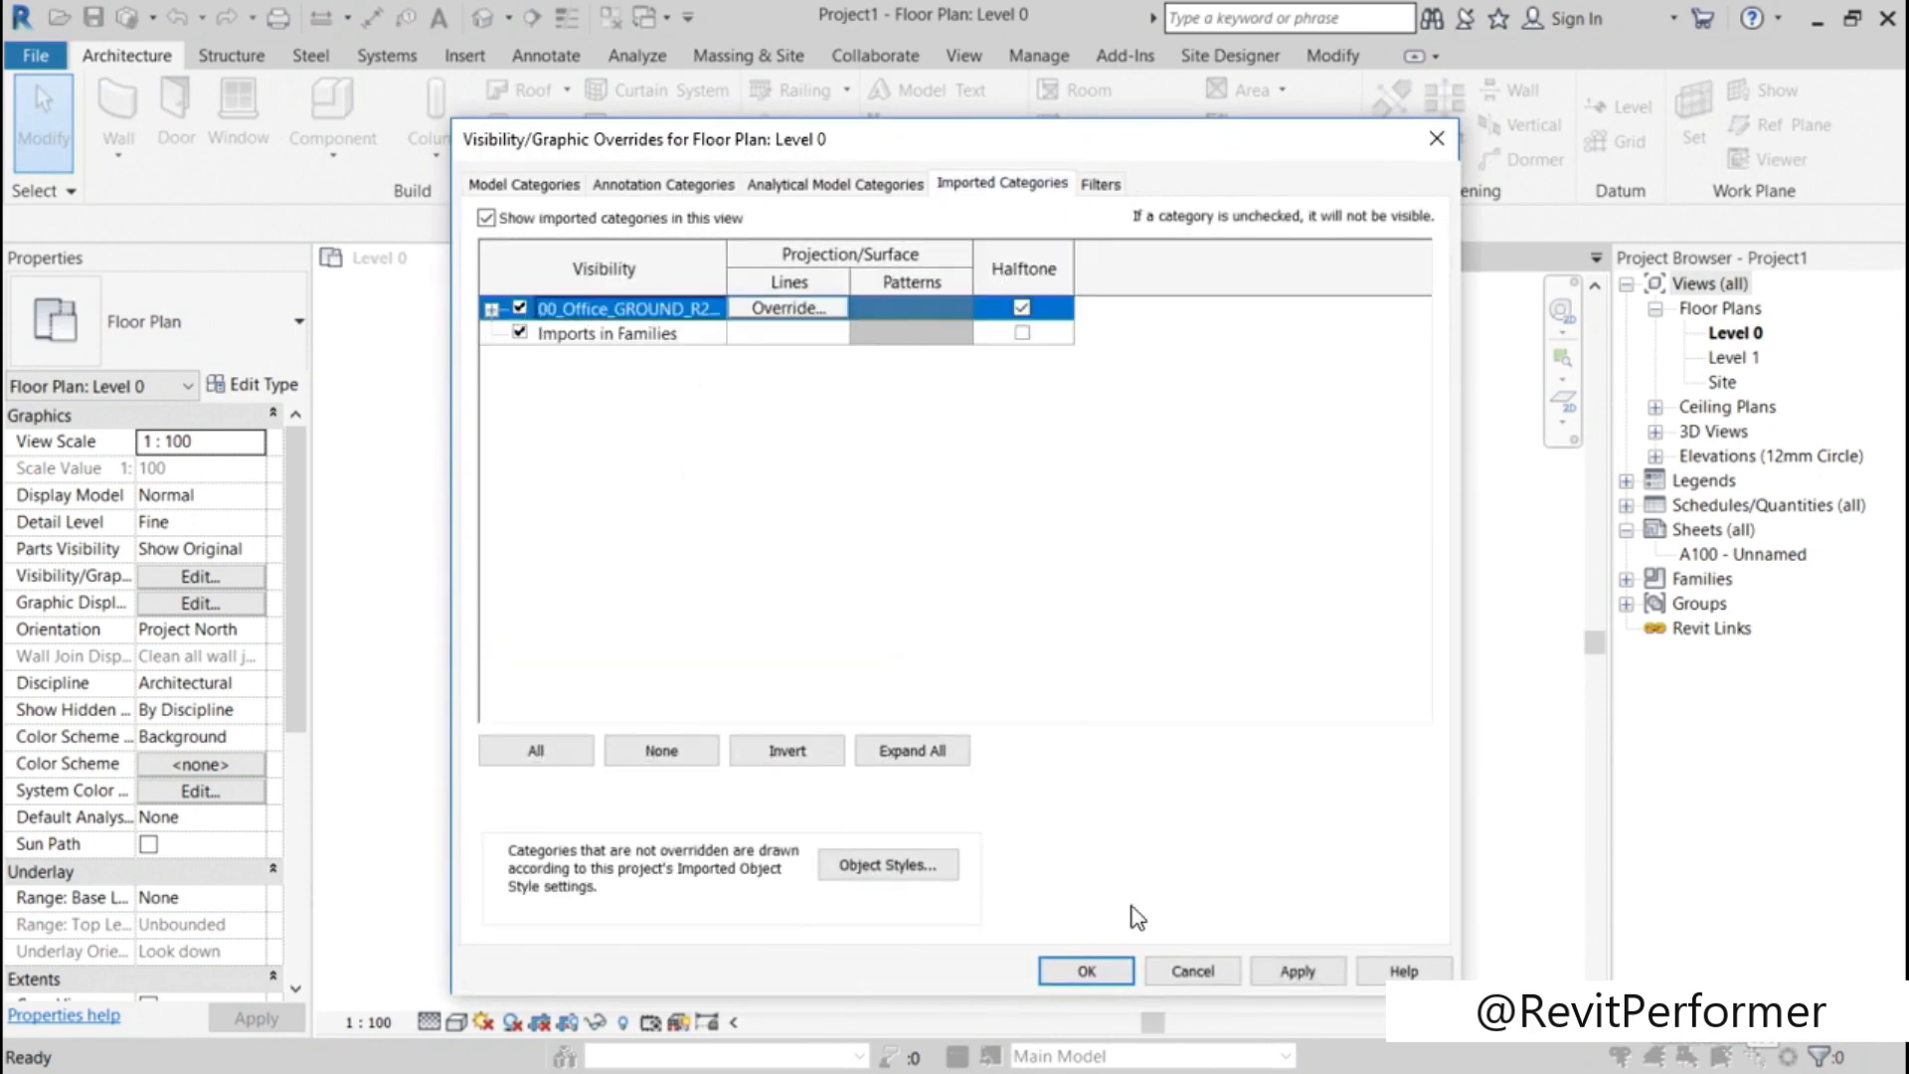
pyautogui.click(1098, 973)
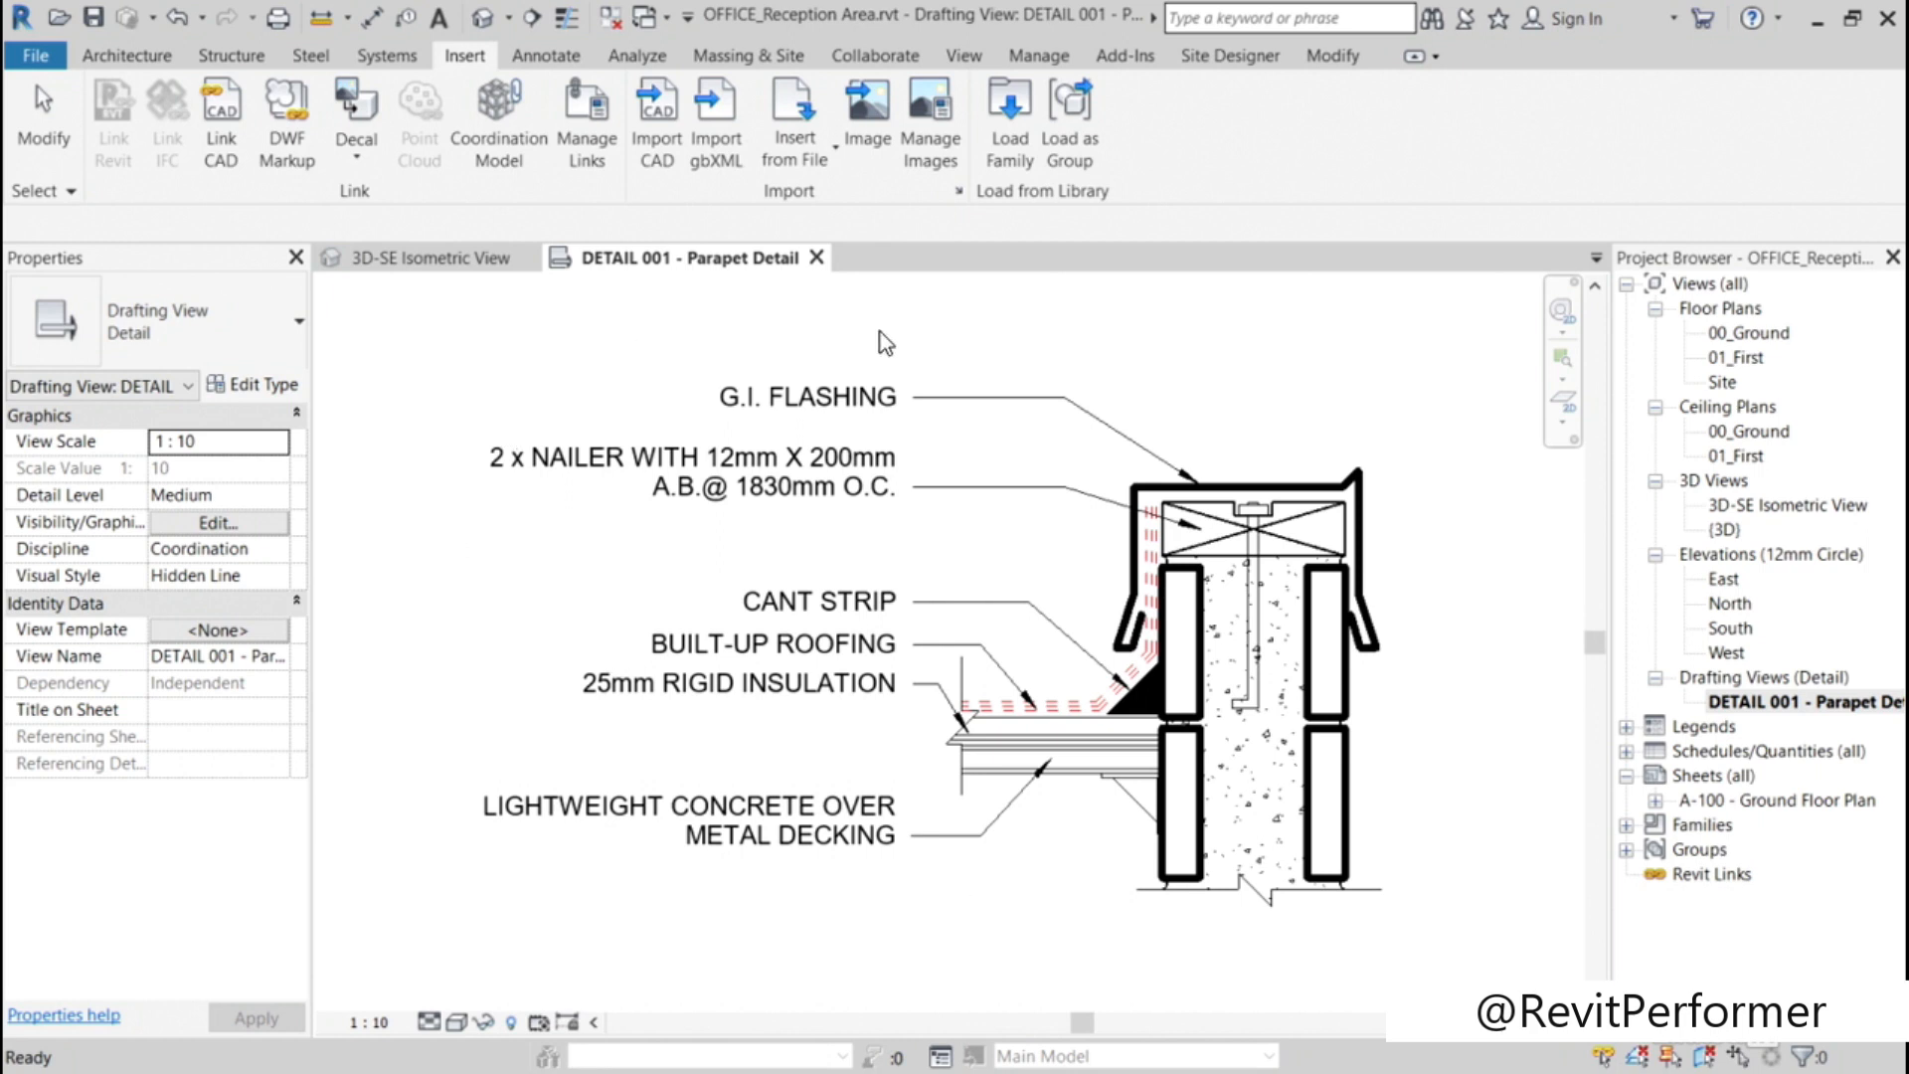
# Step: Try the Arc Leaders option on the G.I. FLASHING text note in the DETAIL 001 - Parapet Detail view
pyautogui.click(825, 408)
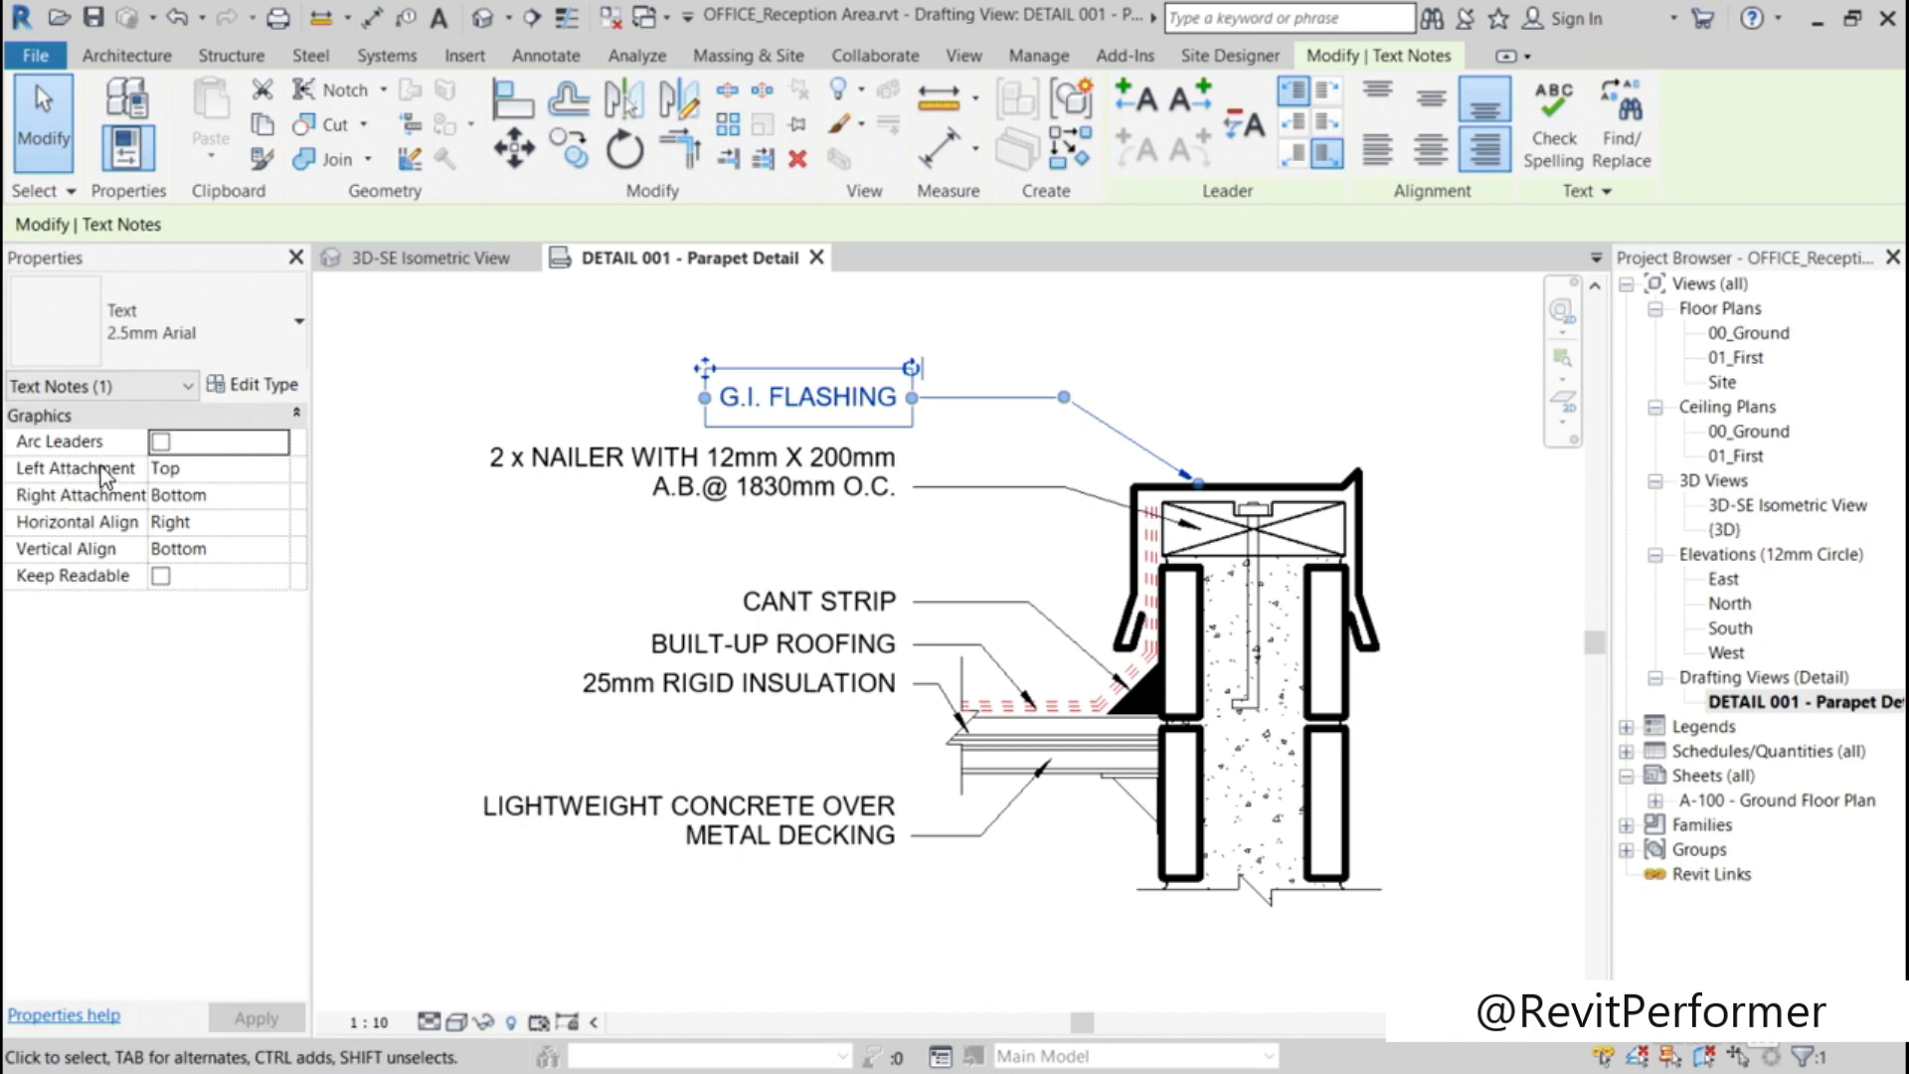
pyautogui.click(160, 442)
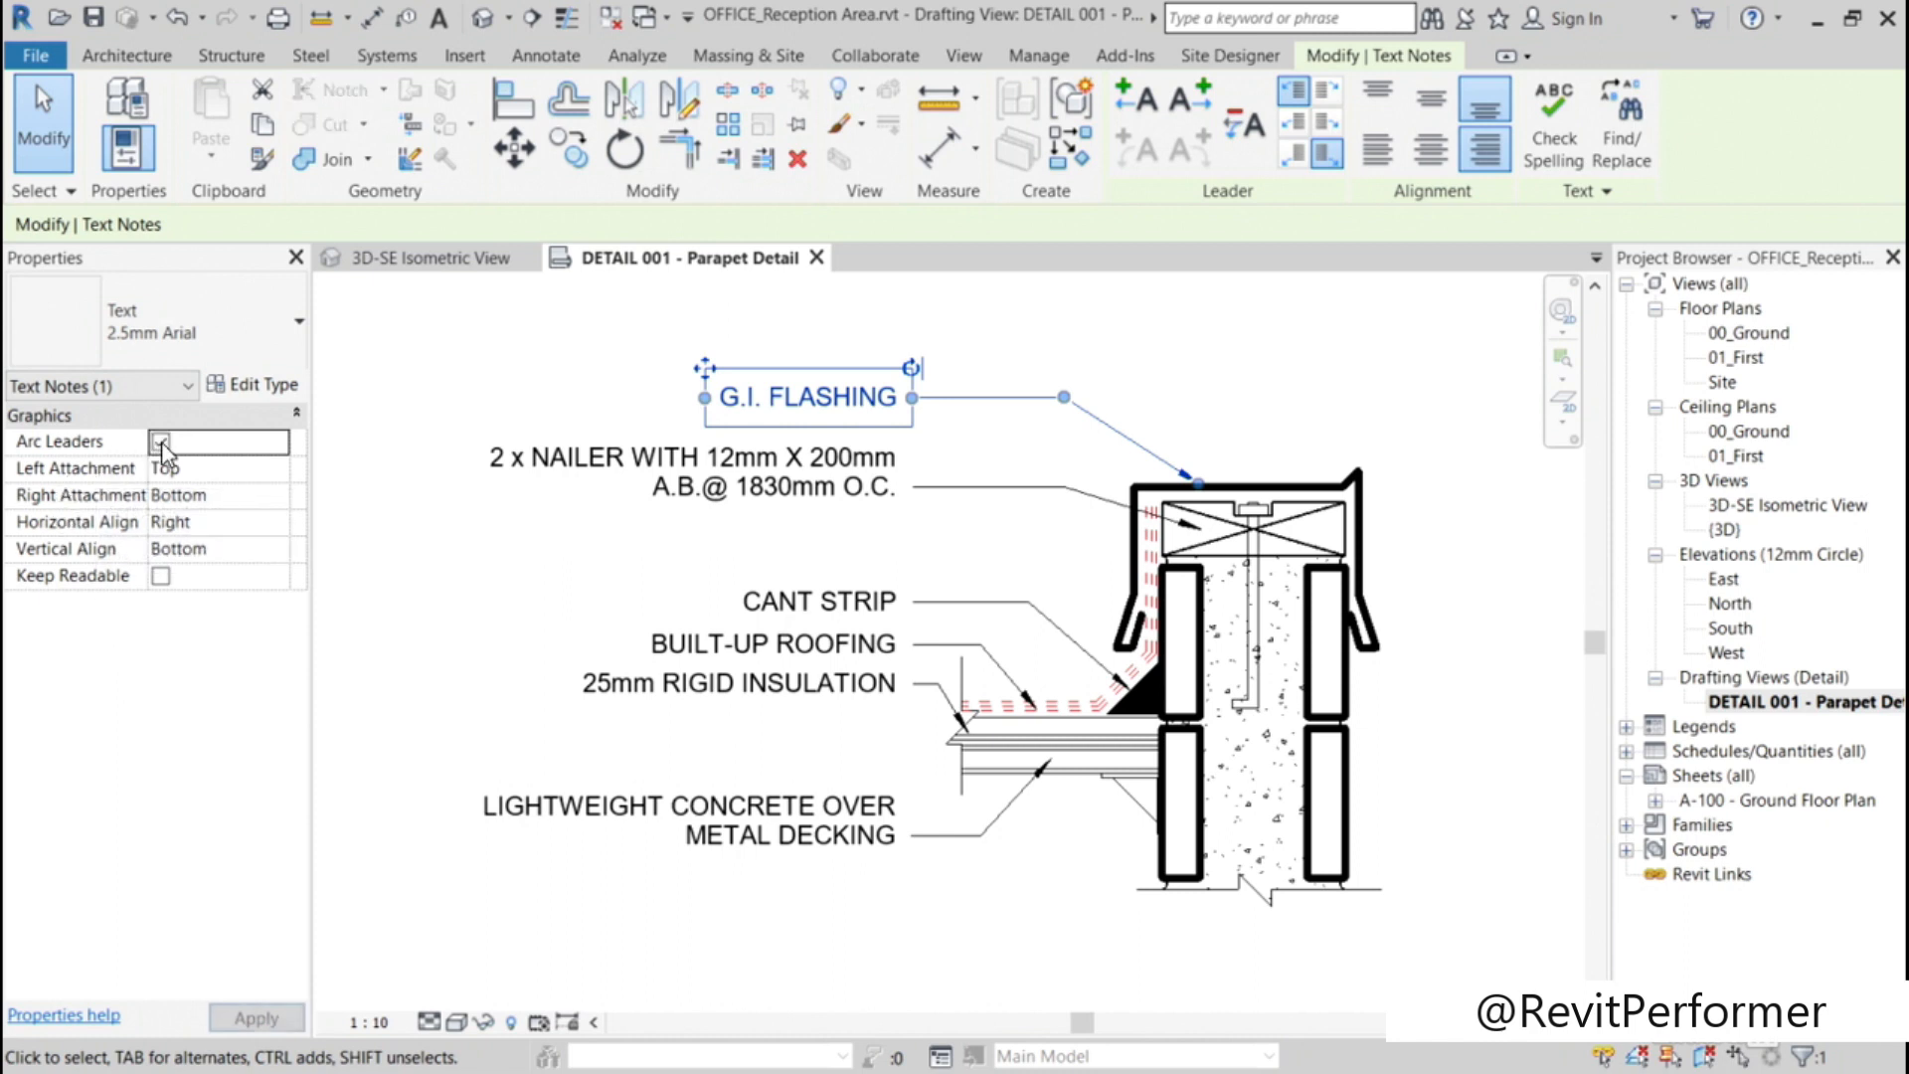
pyautogui.click(159, 441)
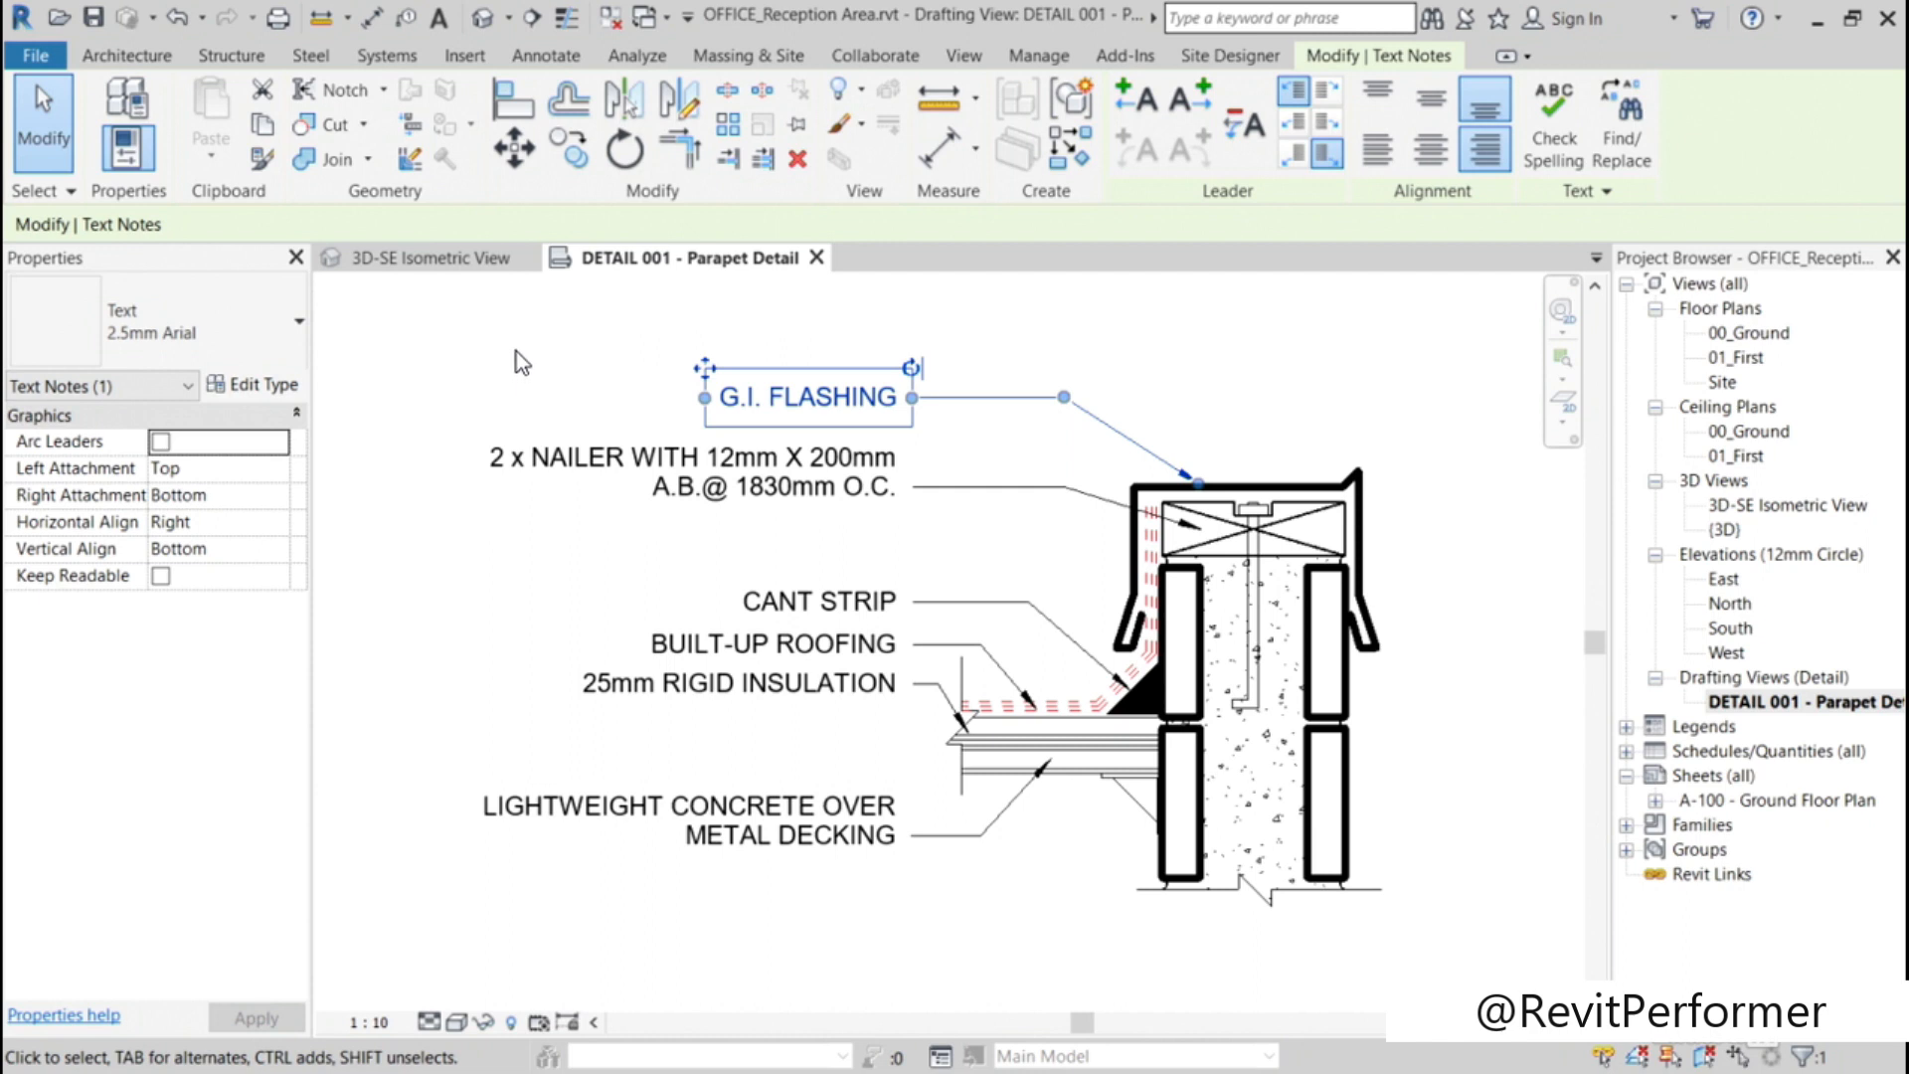
pyautogui.click(299, 325)
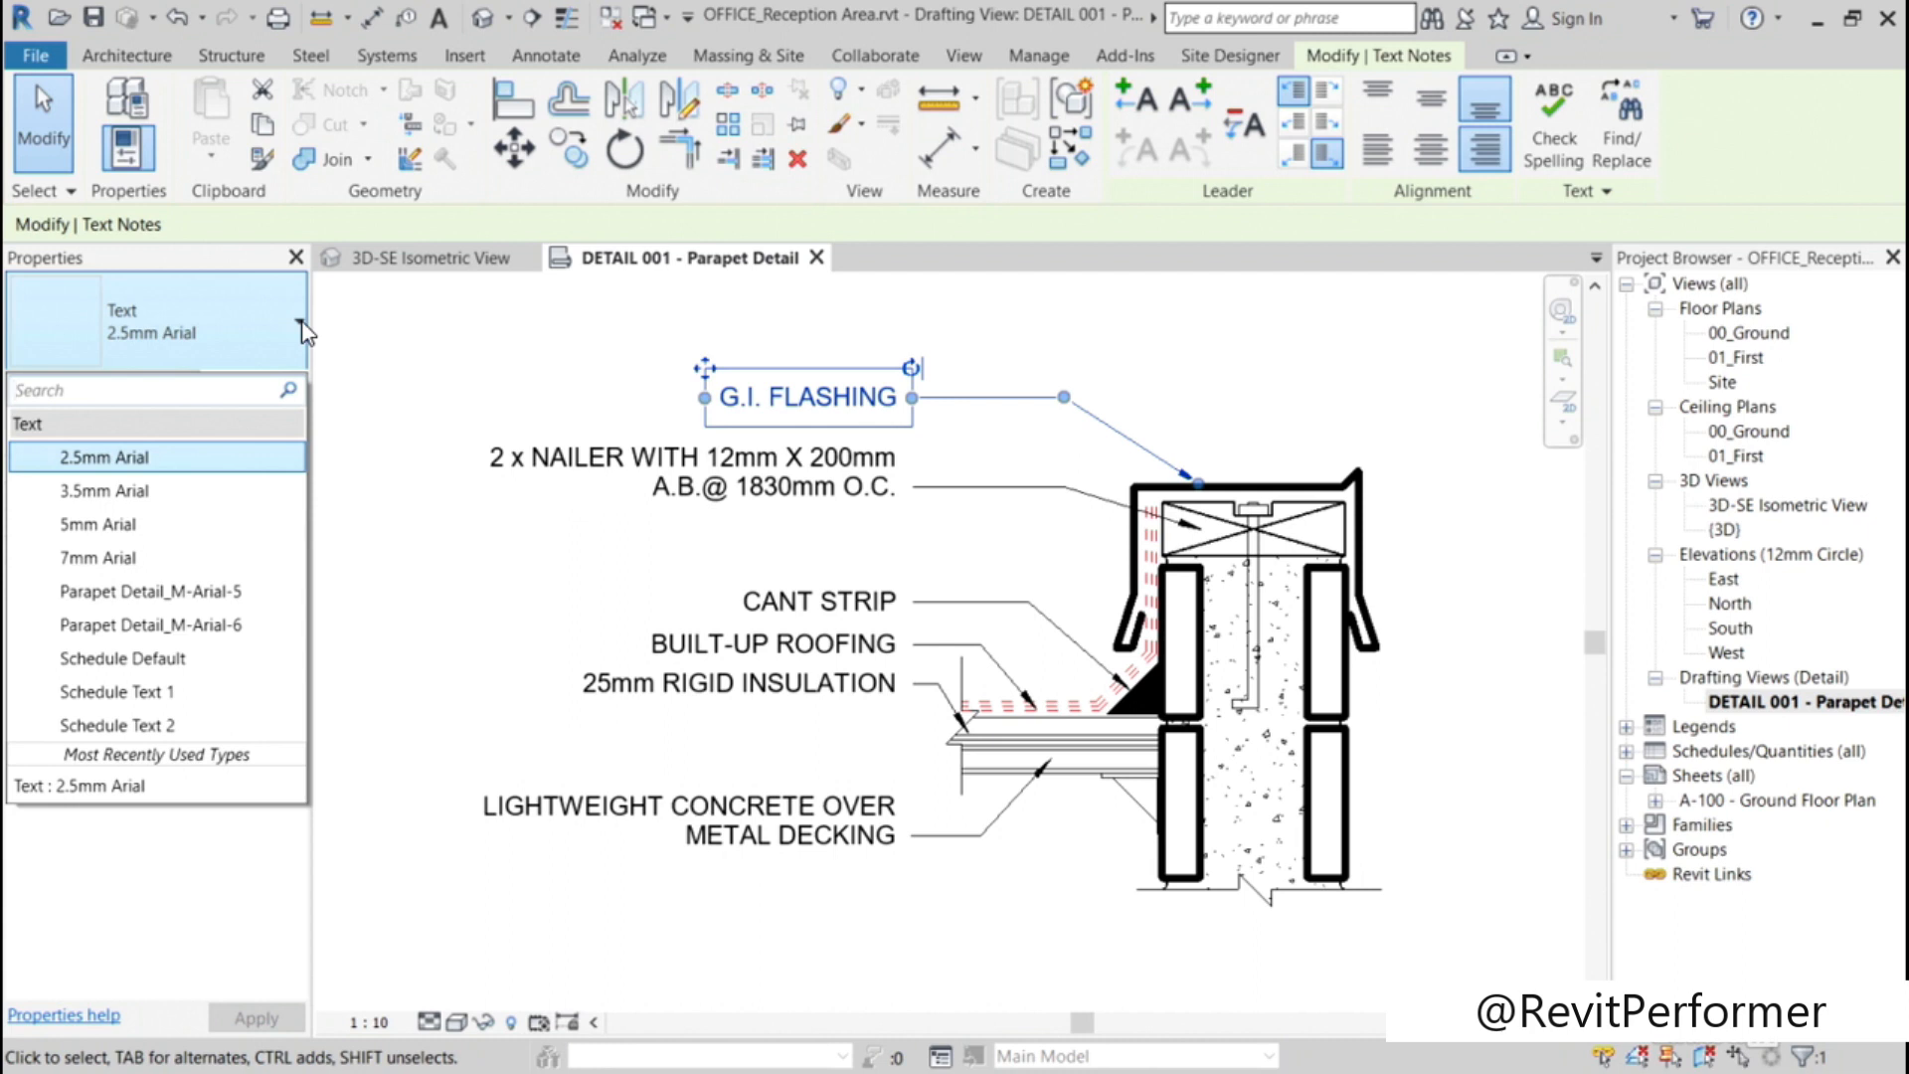
pyautogui.click(416, 354)
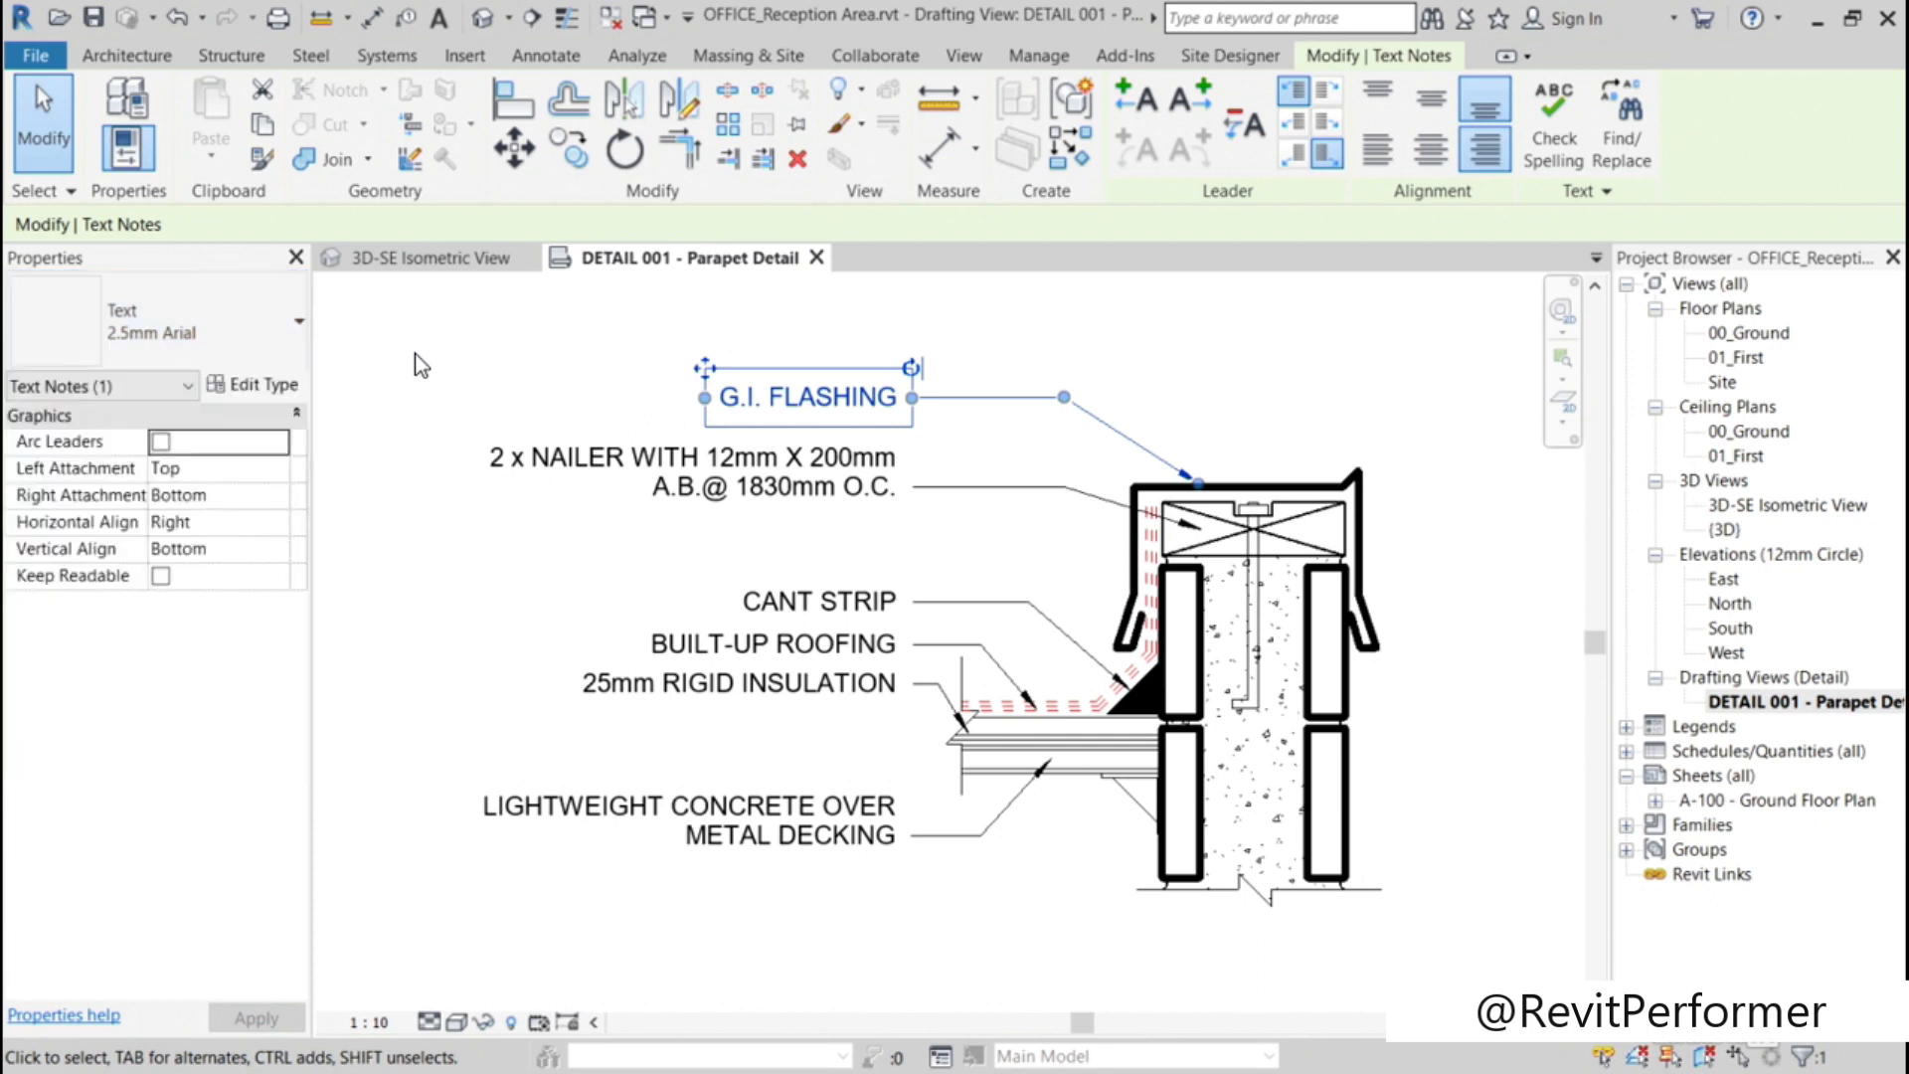
pyautogui.click(278, 386)
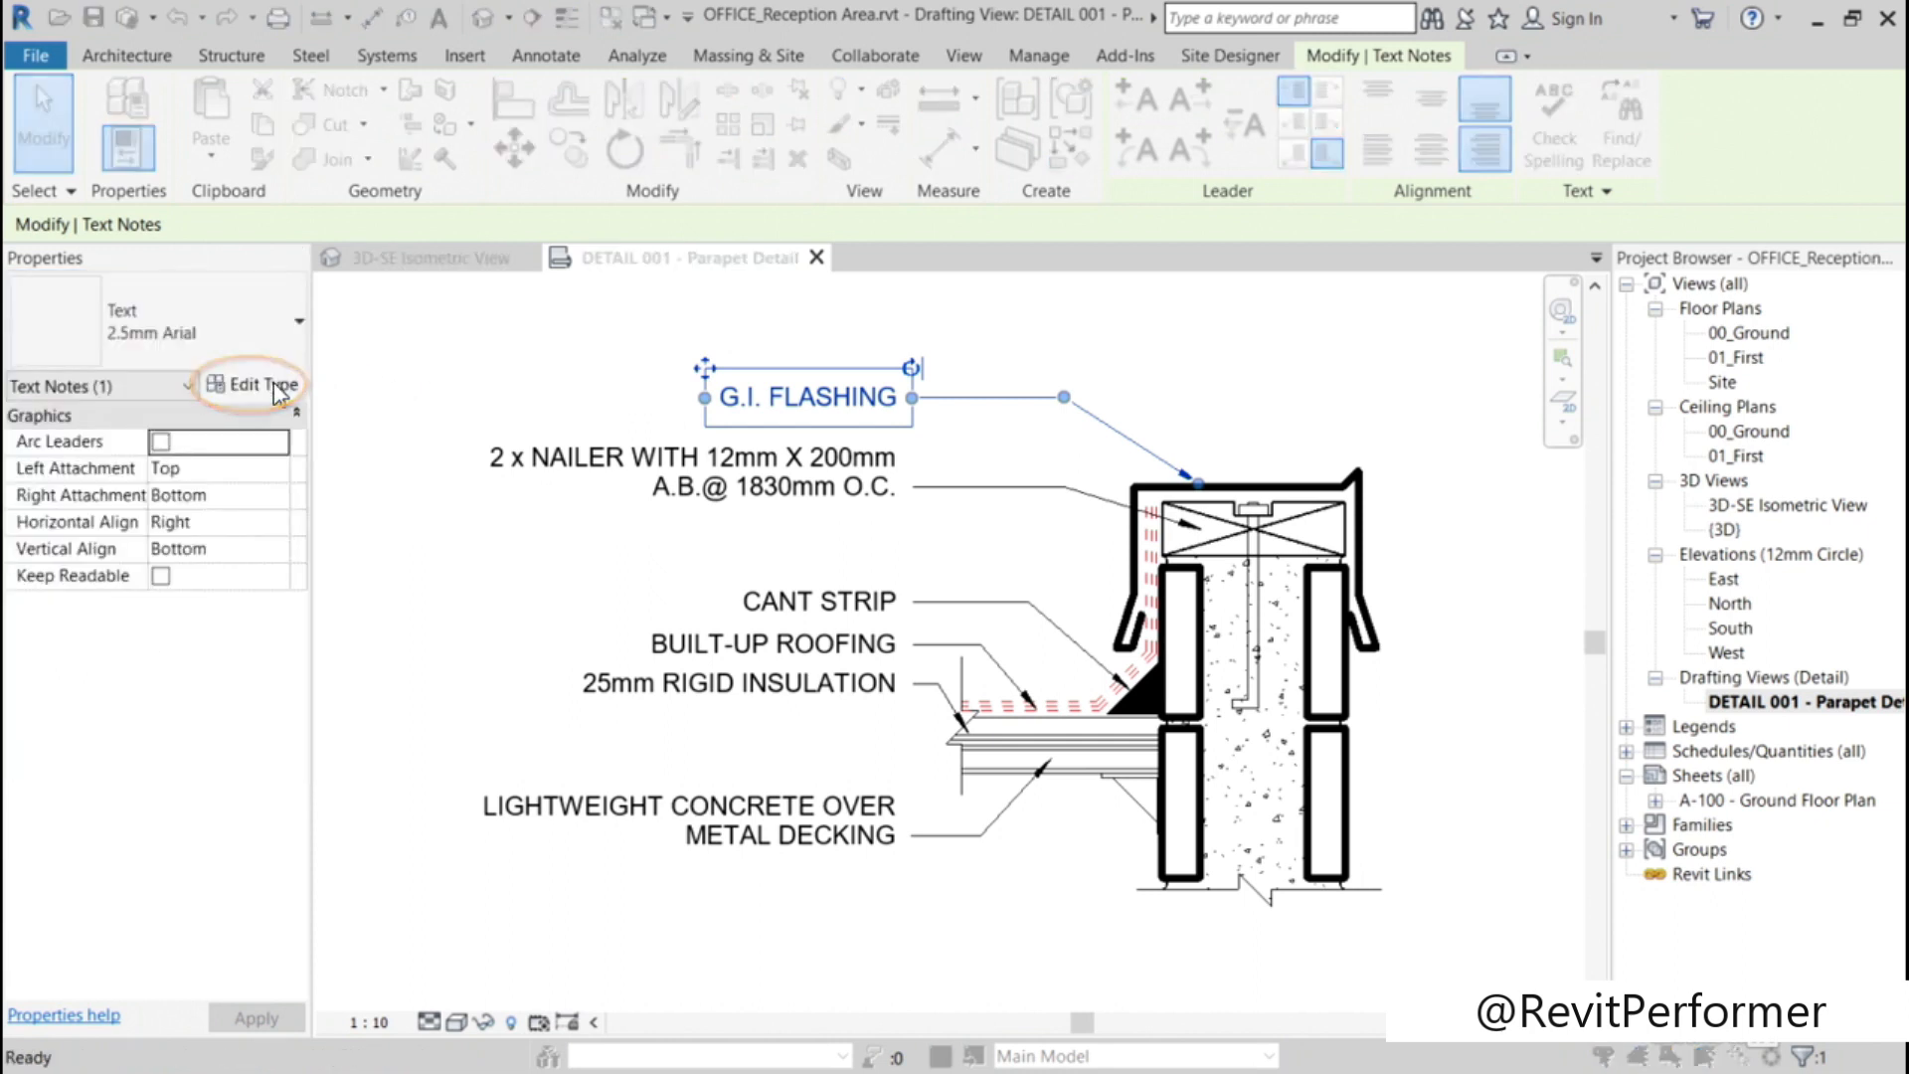
pyautogui.moveTo(964, 205)
pyautogui.mouseDown()
pyautogui.moveTo(746, 157)
pyautogui.moveTo(1158, 213)
pyautogui.moveTo(1305, 157)
pyautogui.moveTo(1237, 138)
pyautogui.moveTo(1282, 107)
pyautogui.moveTo(1278, 126)
pyautogui.mouseUp()
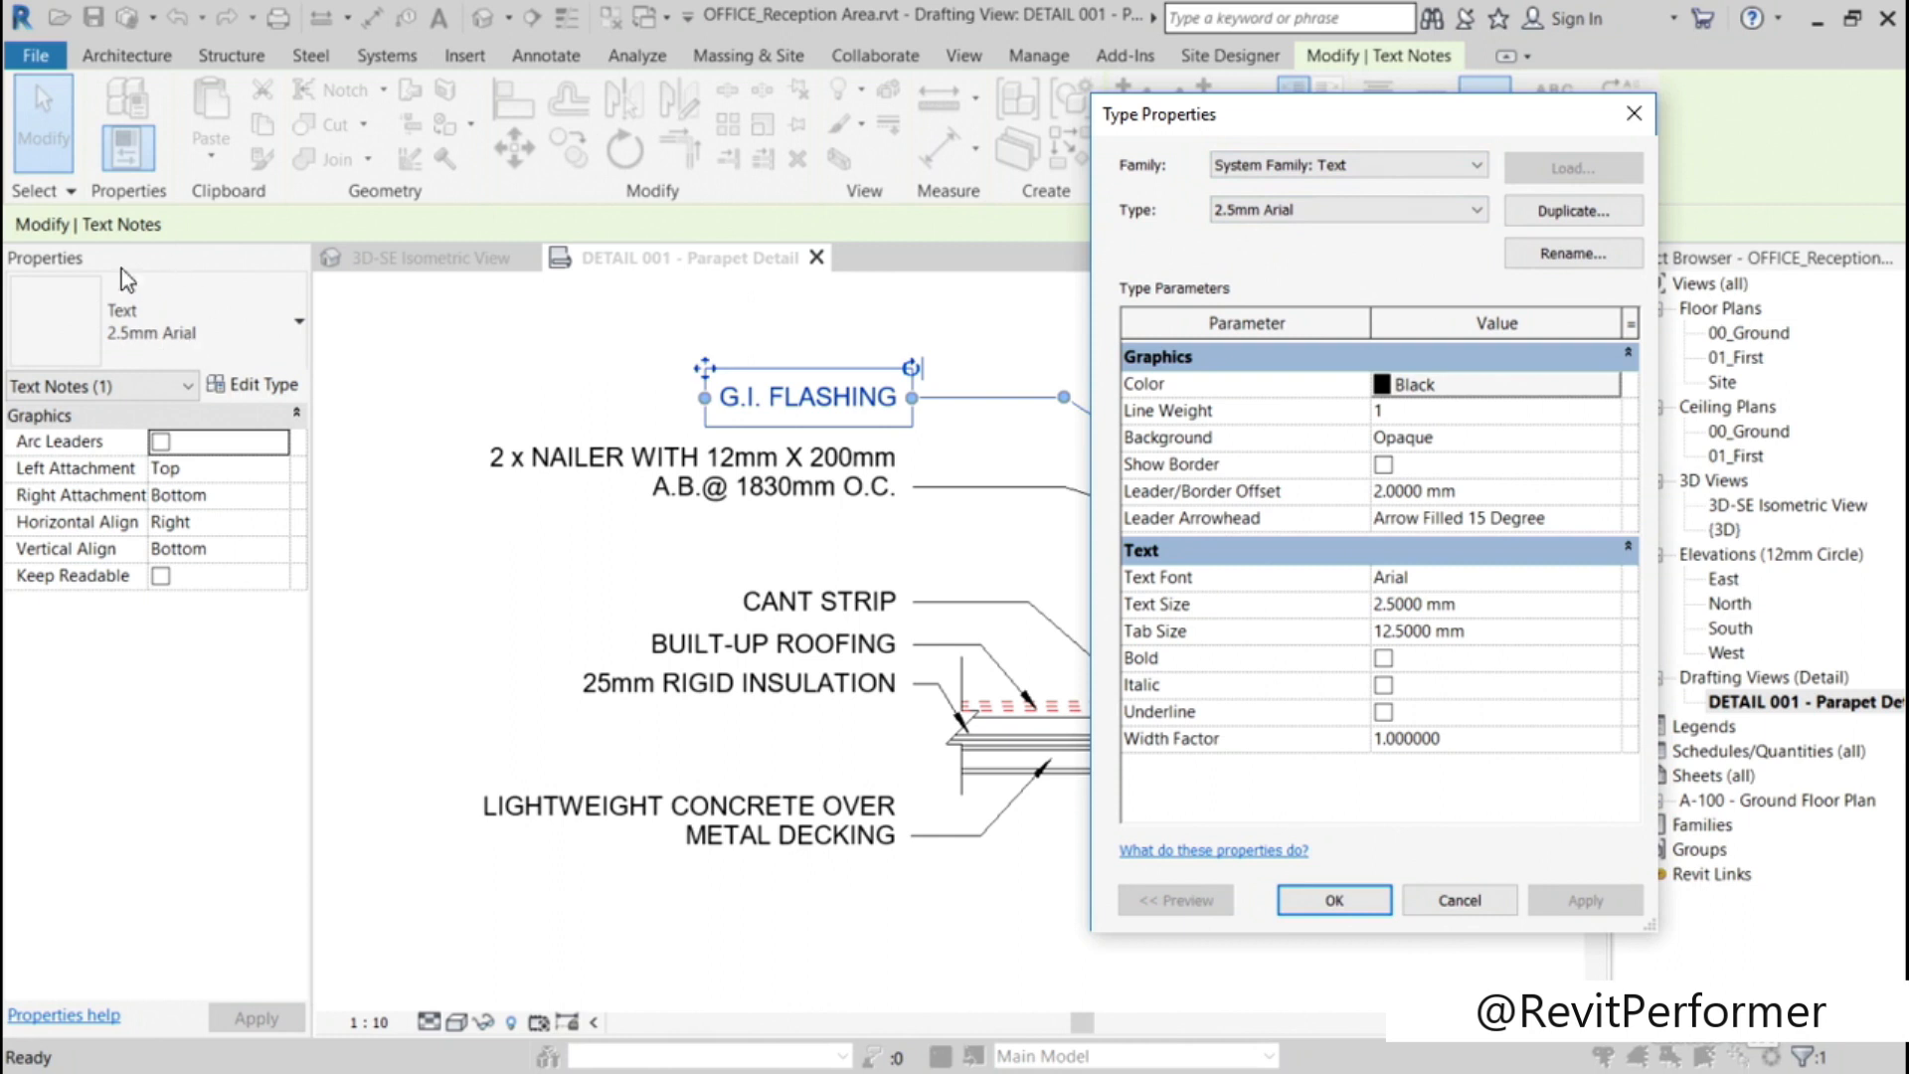
pyautogui.click(1571, 213)
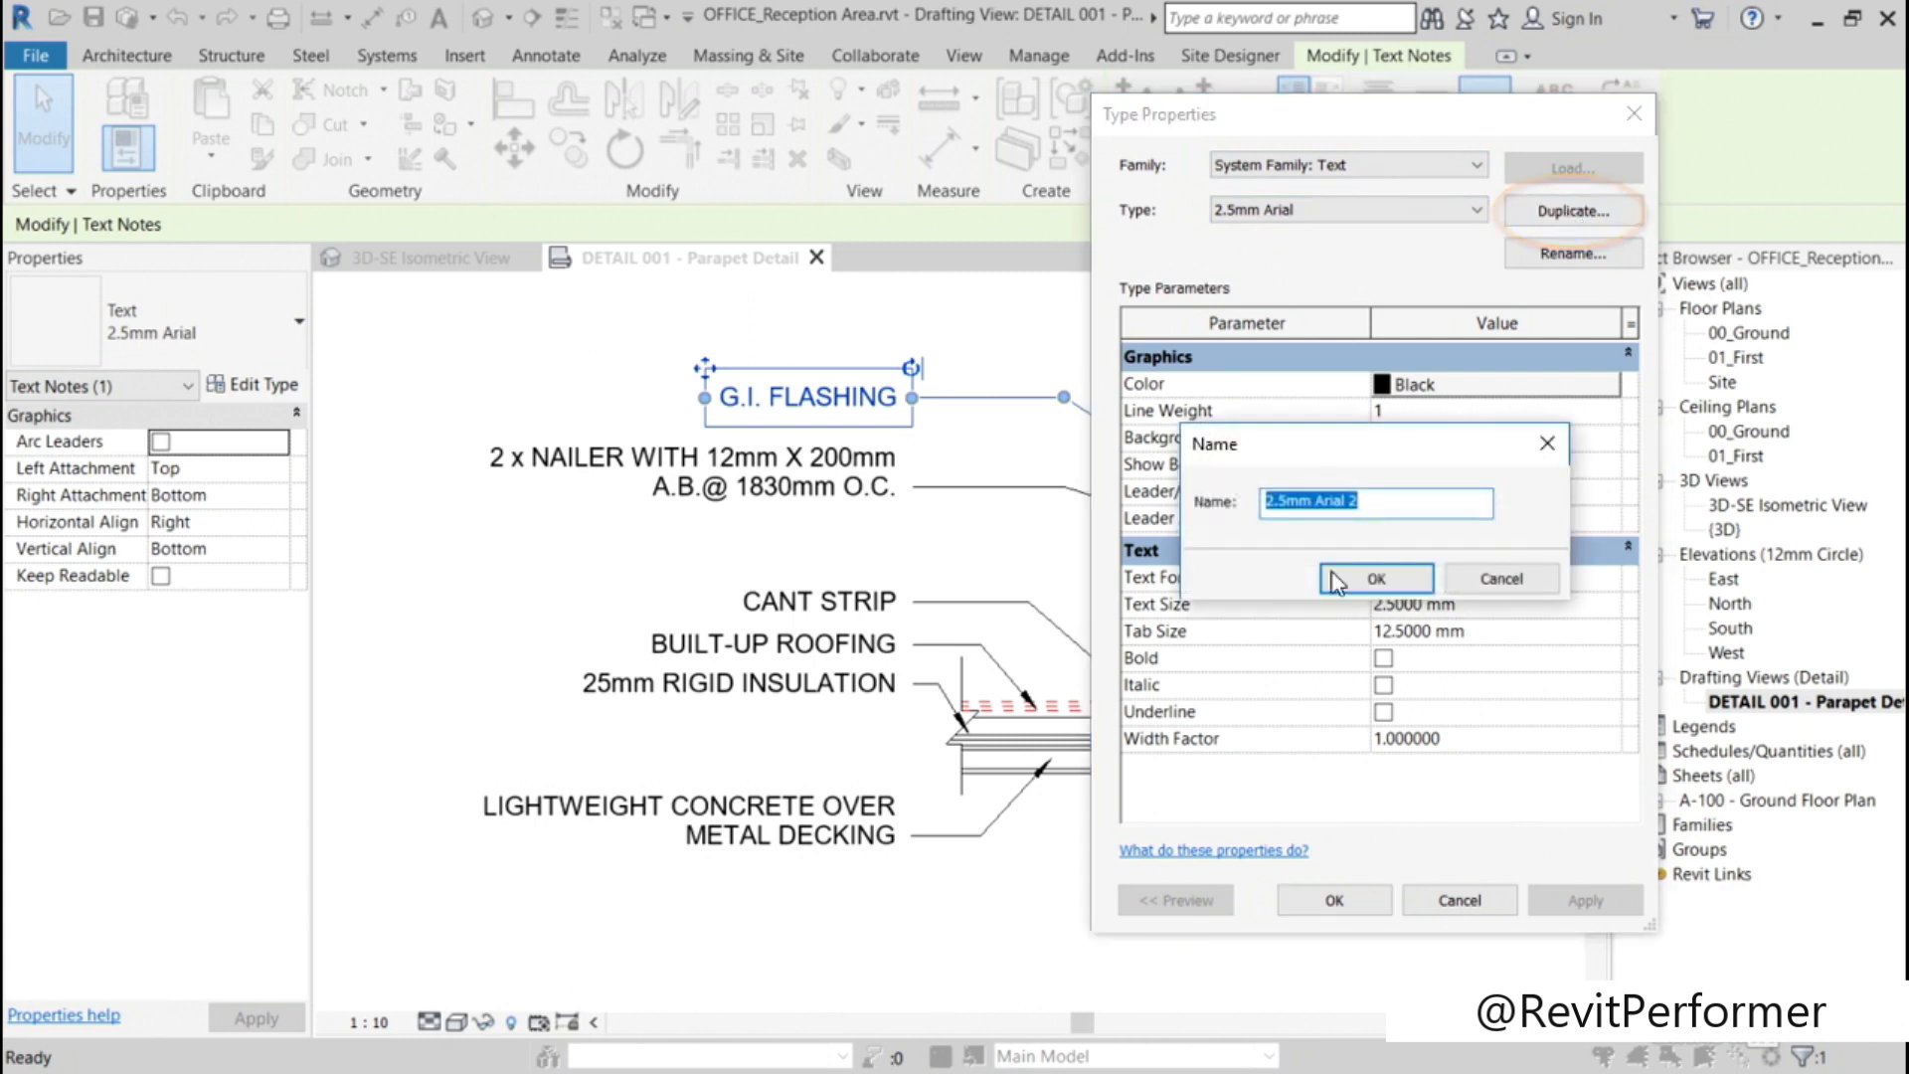
pyautogui.click(1500, 580)
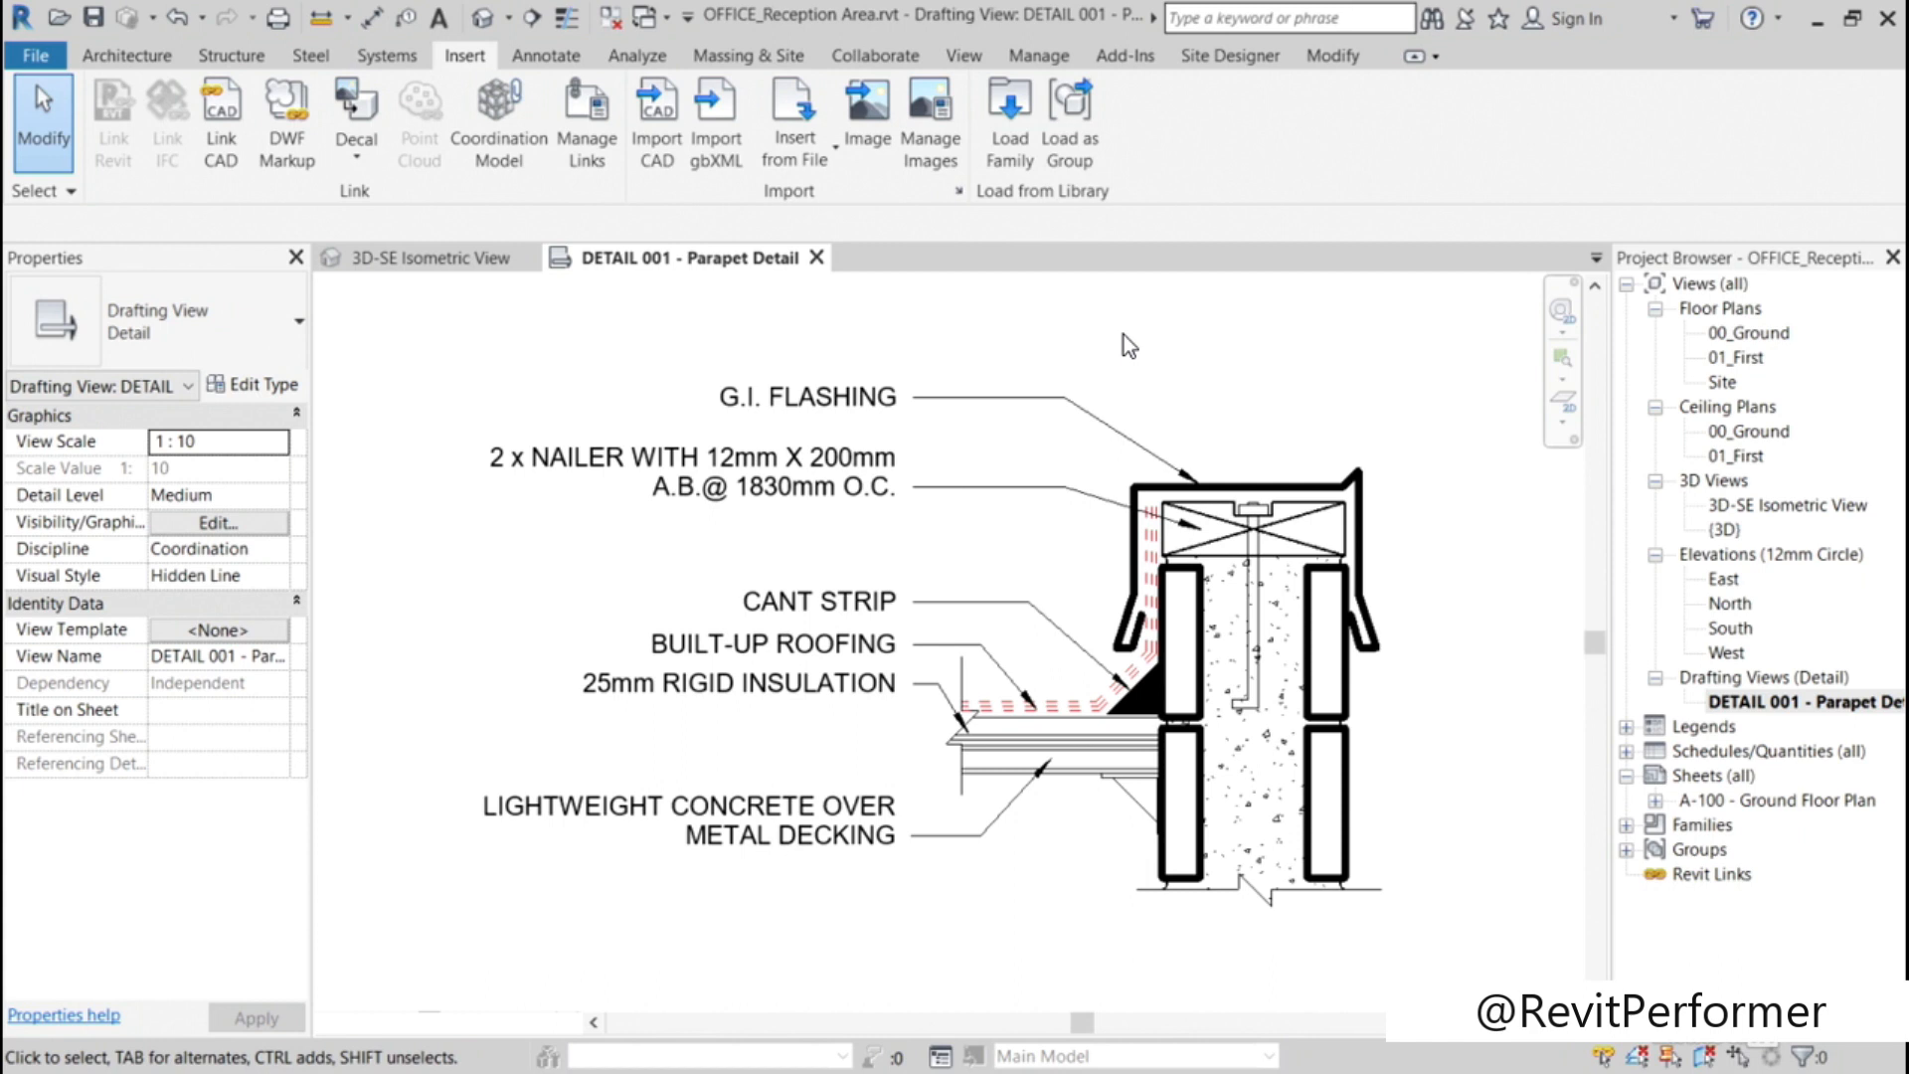
# Step: Duplicate the G.I. FLASHING note's 2.5mm Arial text type under the name 2.0mm Calibri
pyautogui.click(802, 398)
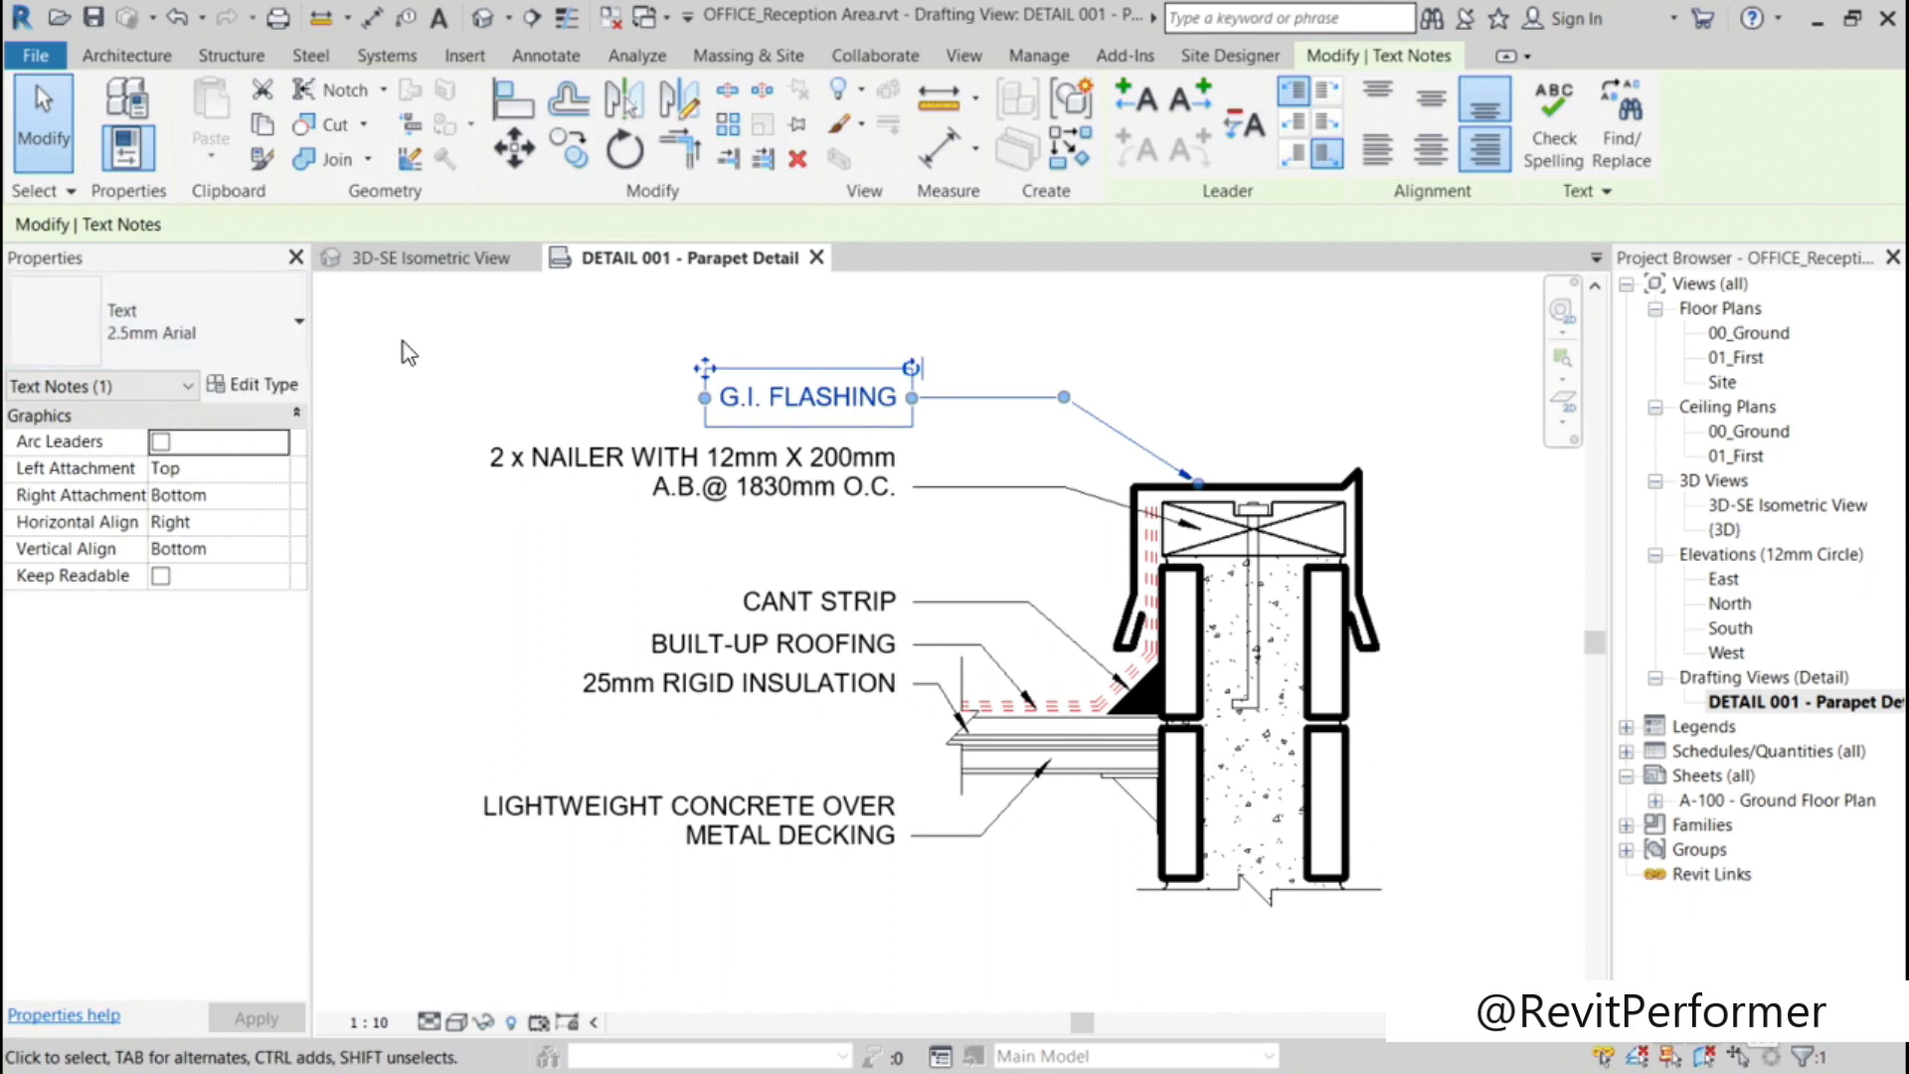
pyautogui.click(251, 384)
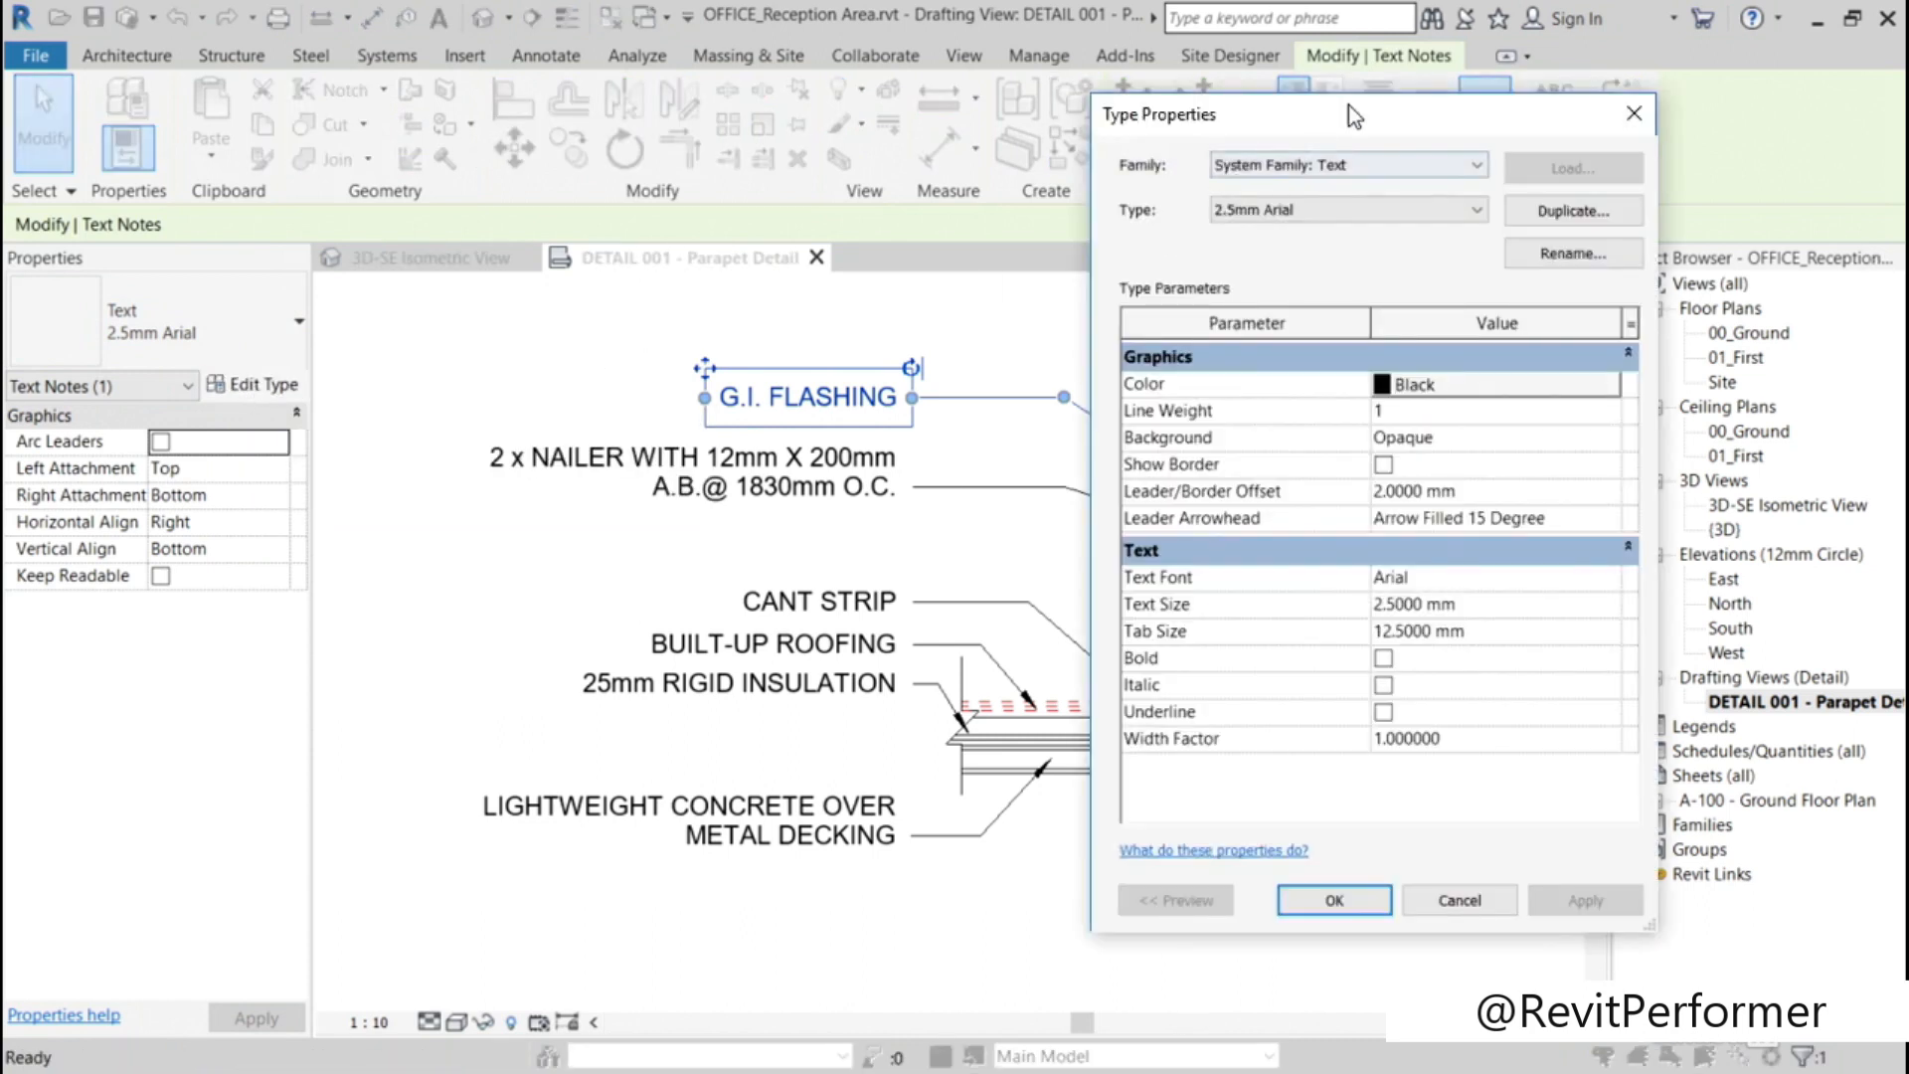
pyautogui.moveTo(1356, 115)
pyautogui.mouseDown()
pyautogui.moveTo(1130, 193)
pyautogui.moveTo(958, 189)
pyautogui.moveTo(944, 151)
pyautogui.mouseUp()
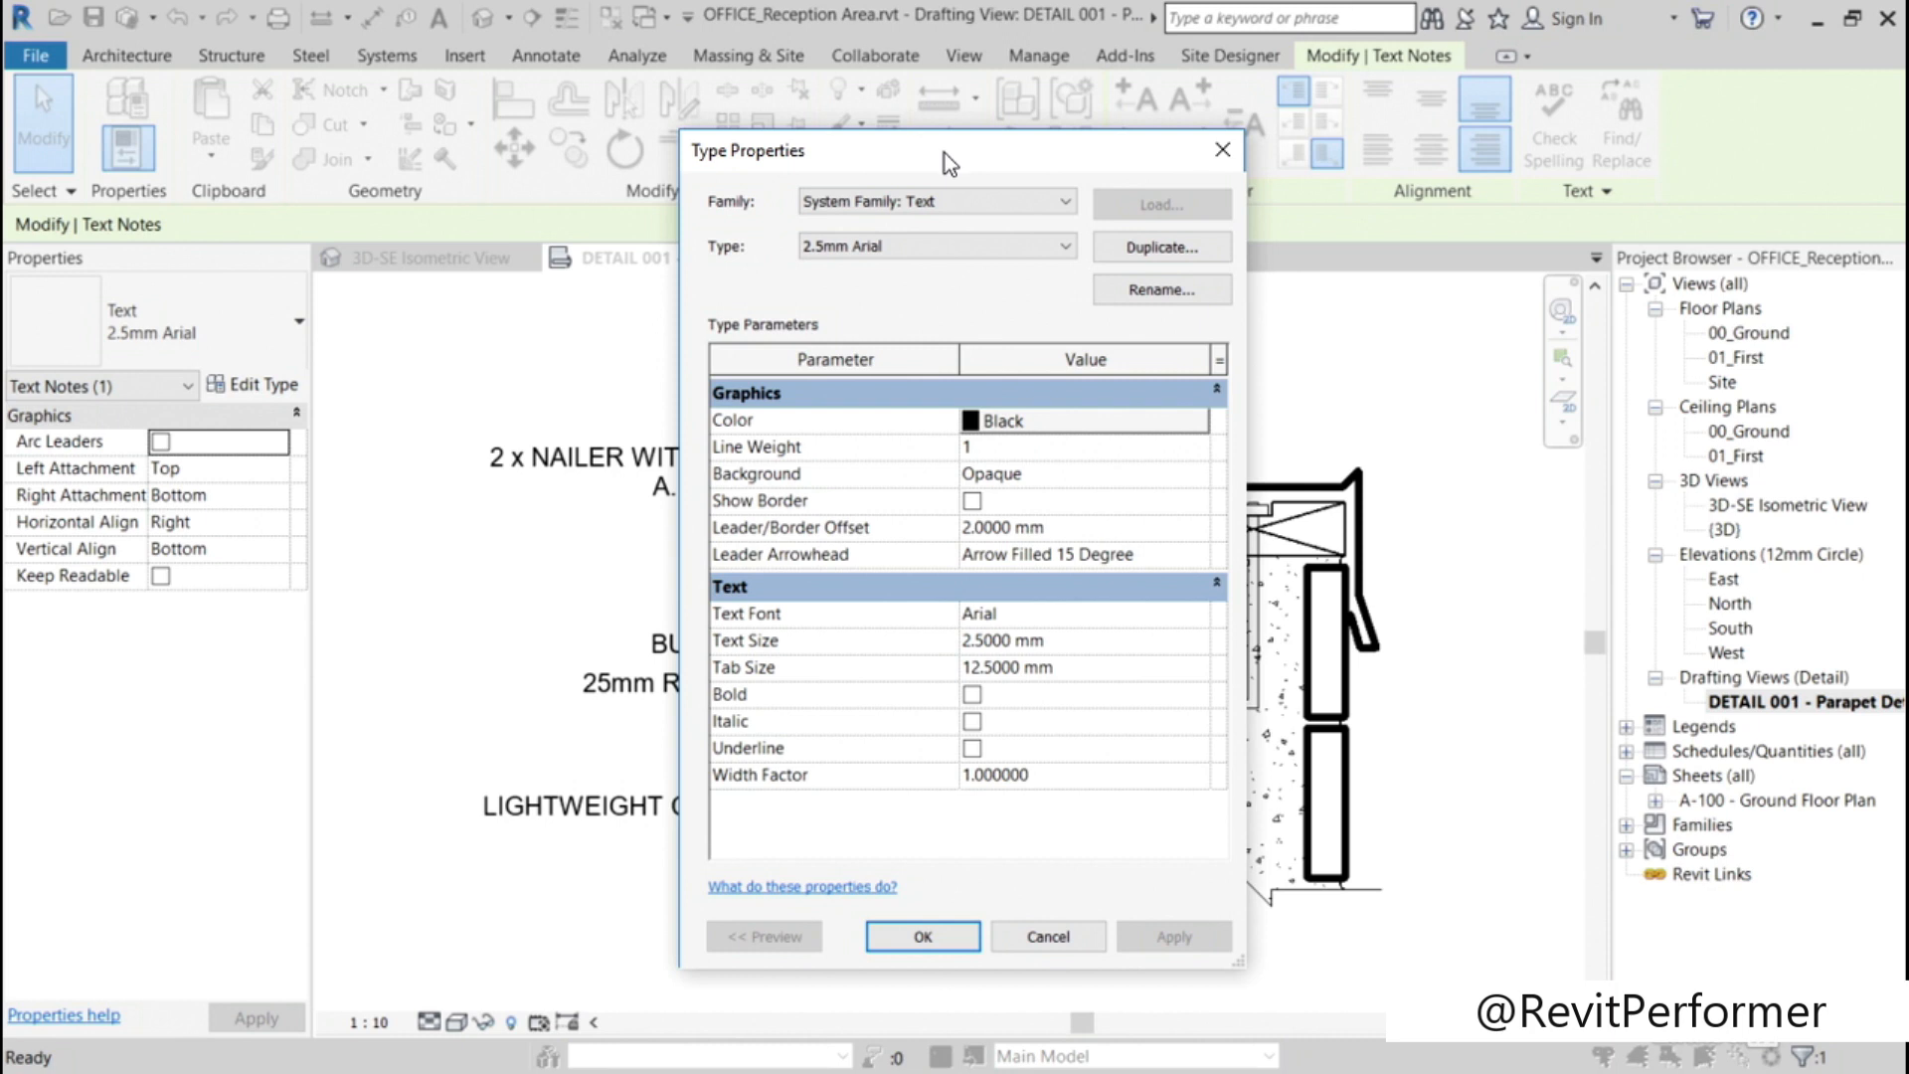
pyautogui.click(1141, 254)
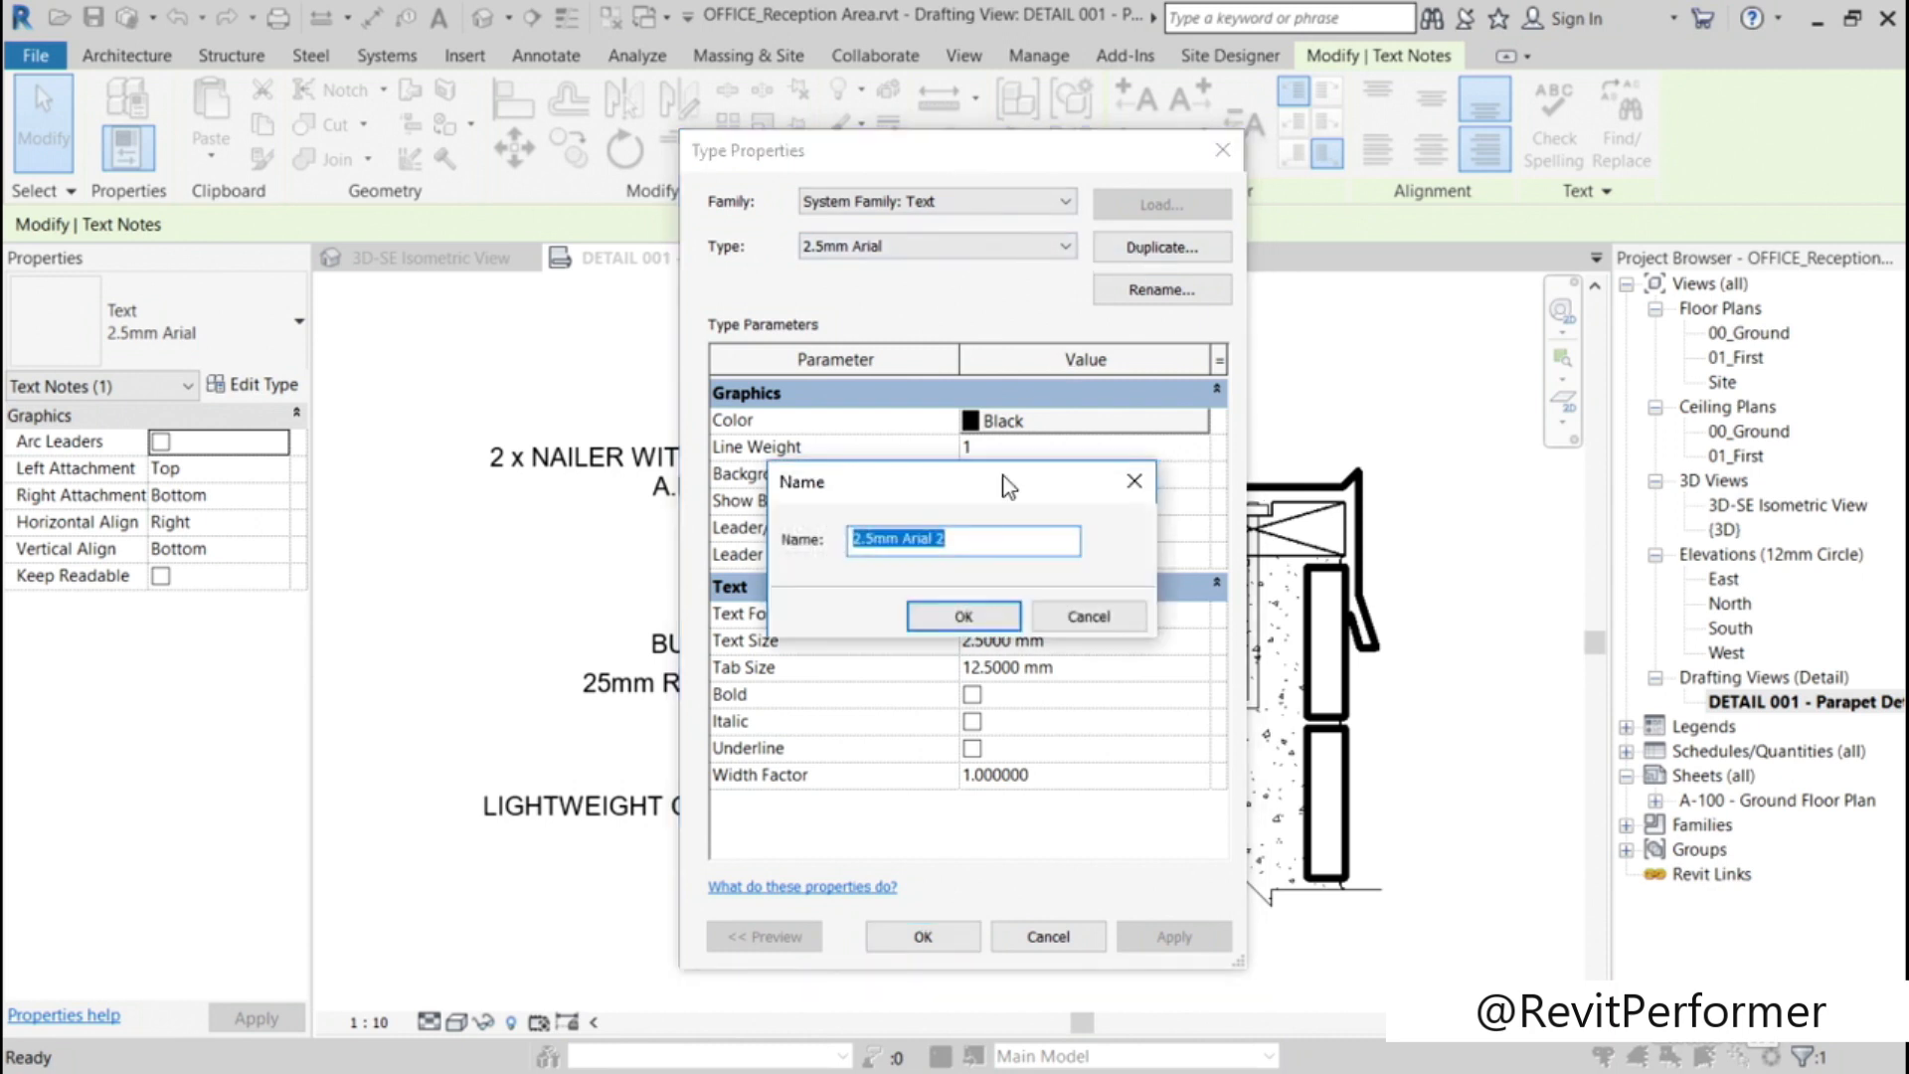
pyautogui.click(876, 545)
pyautogui.press('BackSpace')
pyautogui.write('0')
pyautogui.click(981, 540)
pyautogui.press('BackSpace')
pyautogui.press('BackSpace')
pyautogui.press('BackSpace')
pyautogui.press('BackSpace')
pyautogui.press('BackSpace')
pyautogui.press('BackSpace')
pyautogui.press('BackSpace')
pyautogui.write('Calibri')
pyautogui.click(989, 617)
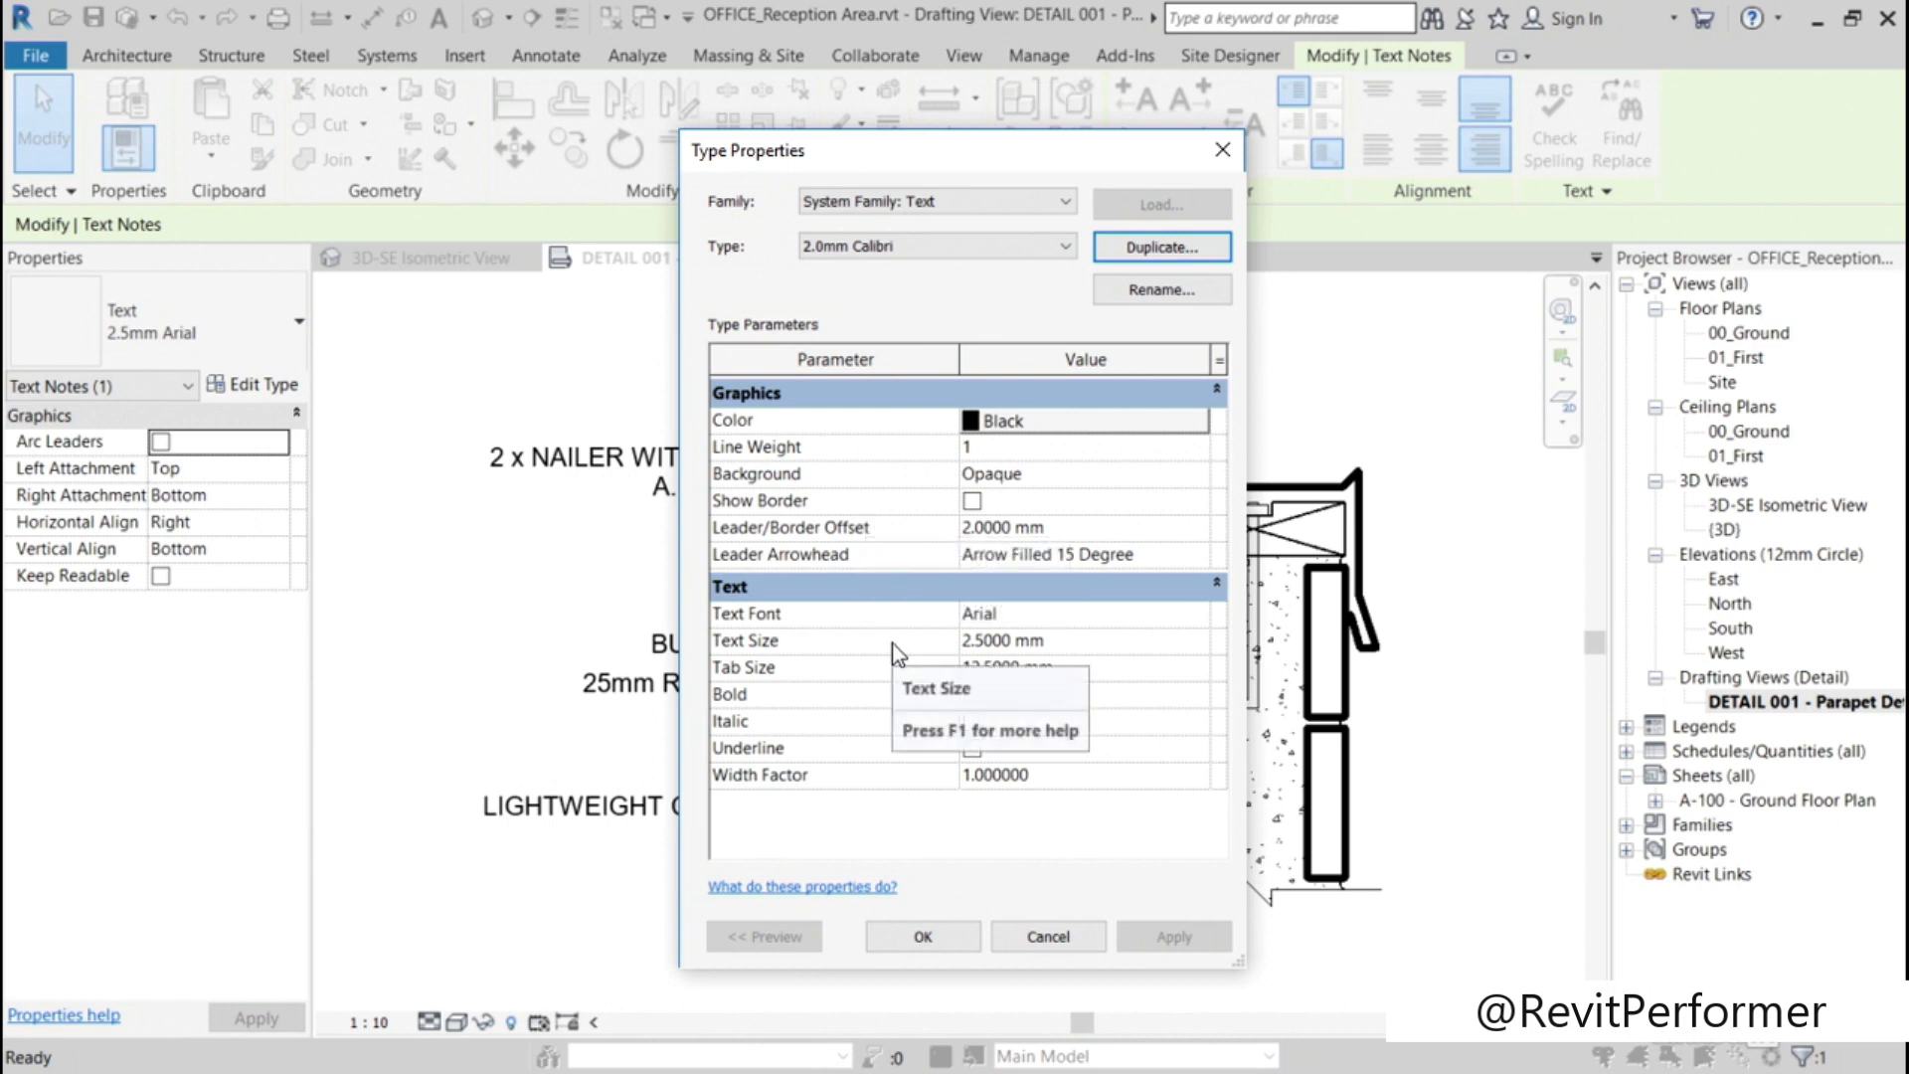
# Step: Turn on Show Border and set the text font to Calibri for the 2.0mm Calibri type
pyautogui.click(972, 502)
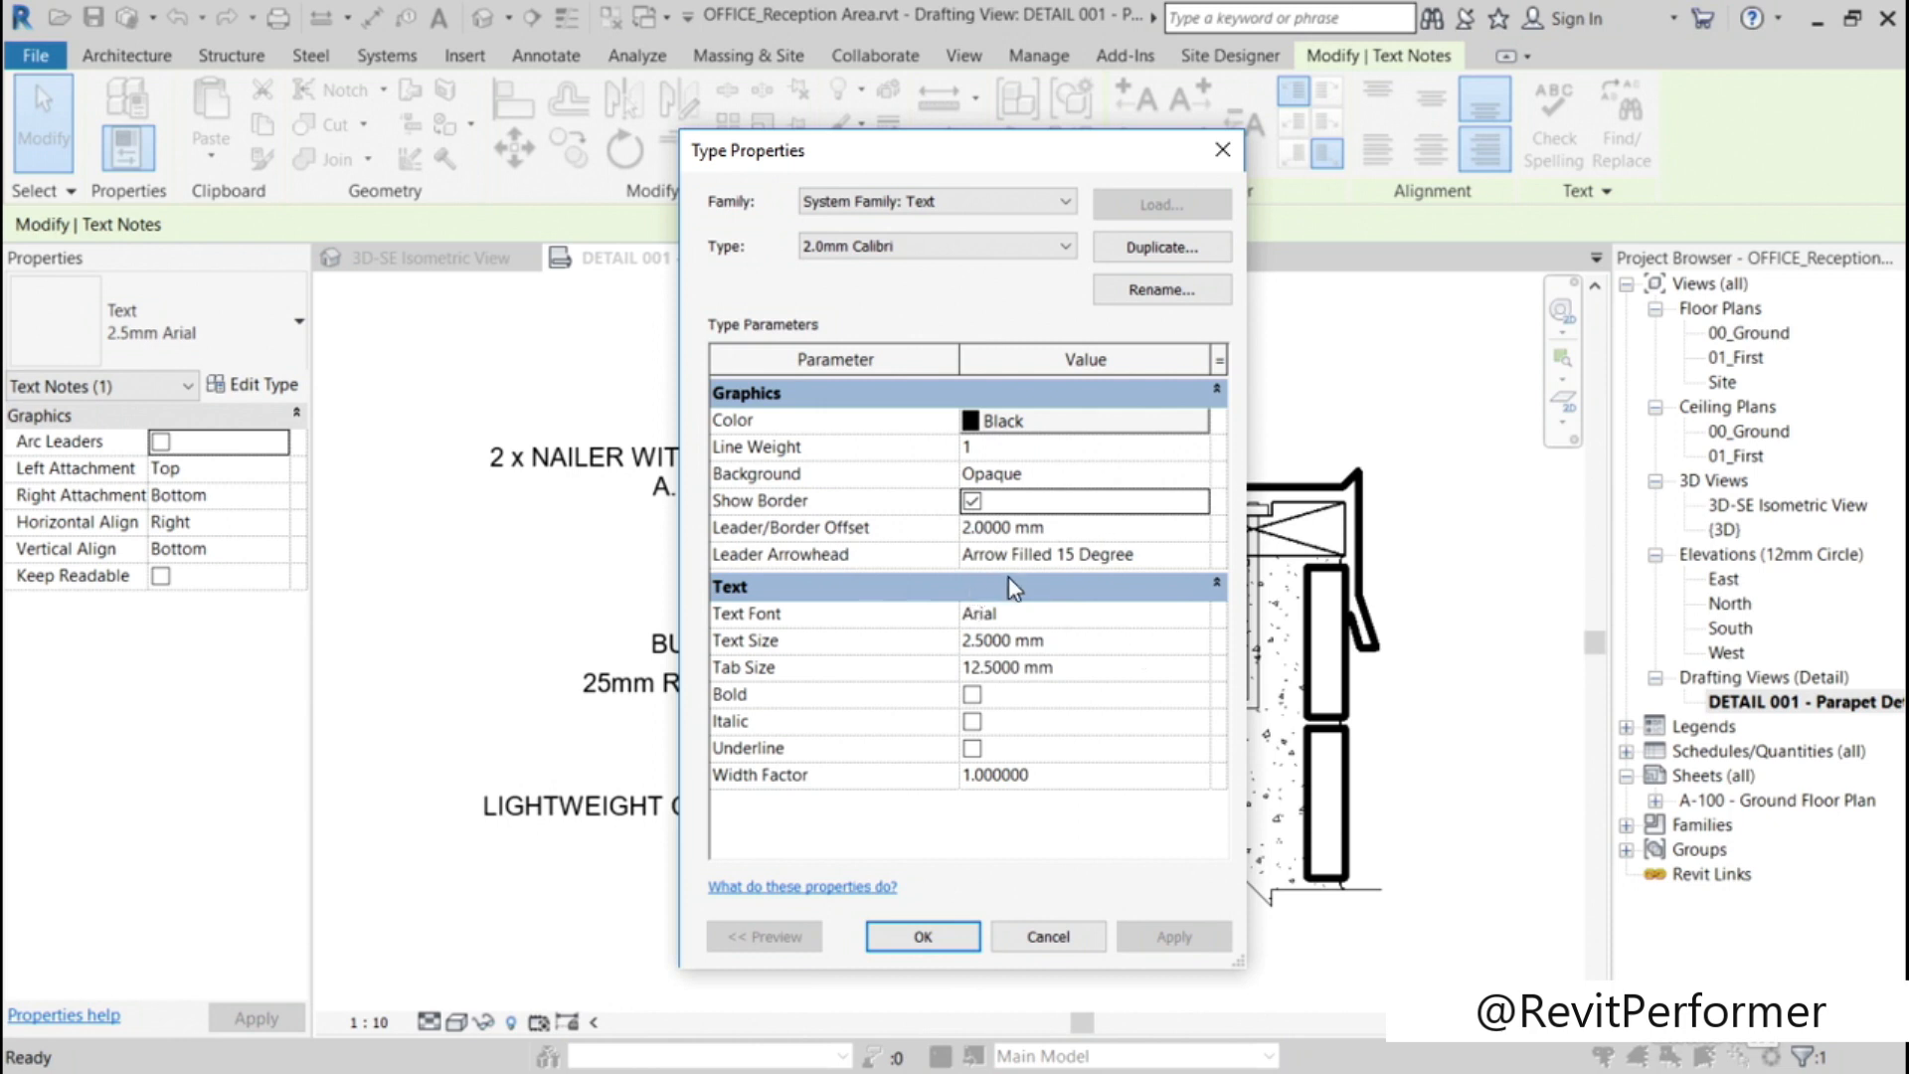
pyautogui.moveTo(984, 161)
pyautogui.mouseDown()
pyautogui.moveTo(693, 155)
pyautogui.moveTo(1025, 159)
pyautogui.mouseUp()
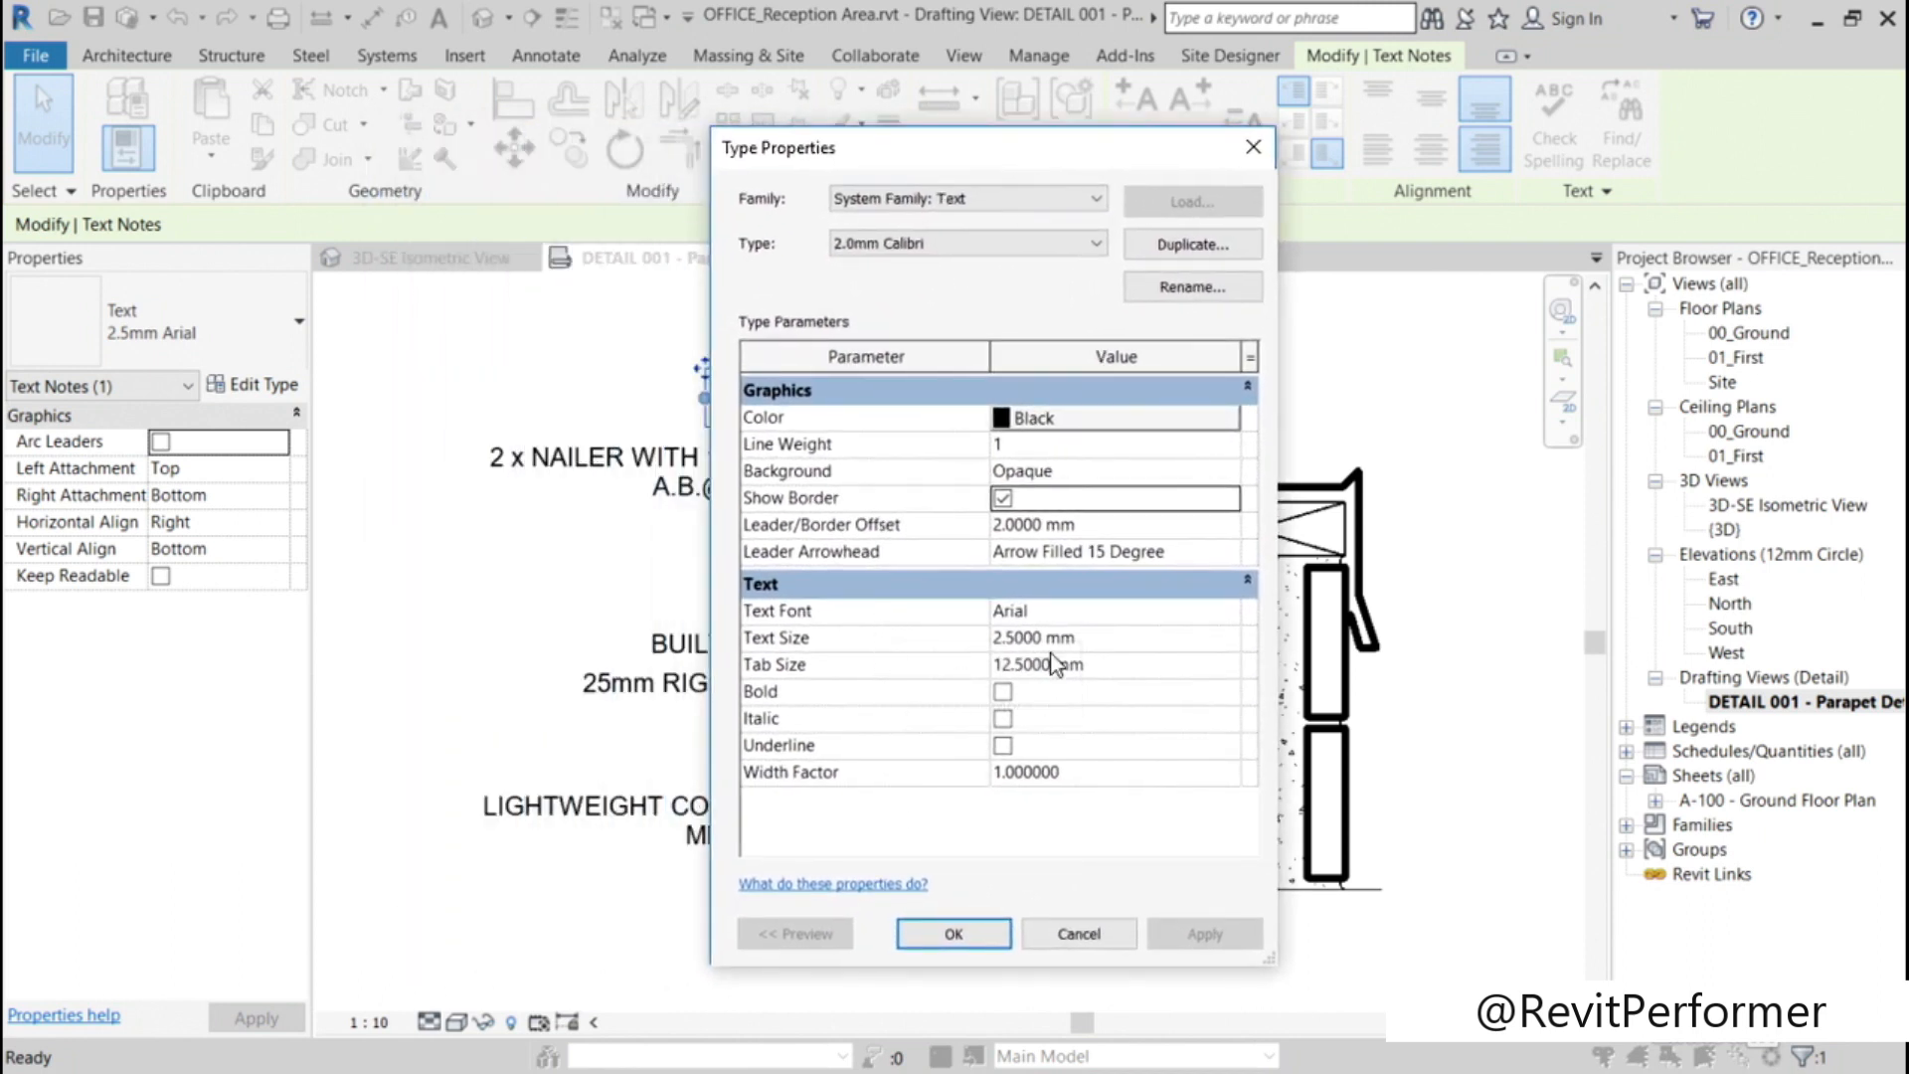
pyautogui.click(1069, 611)
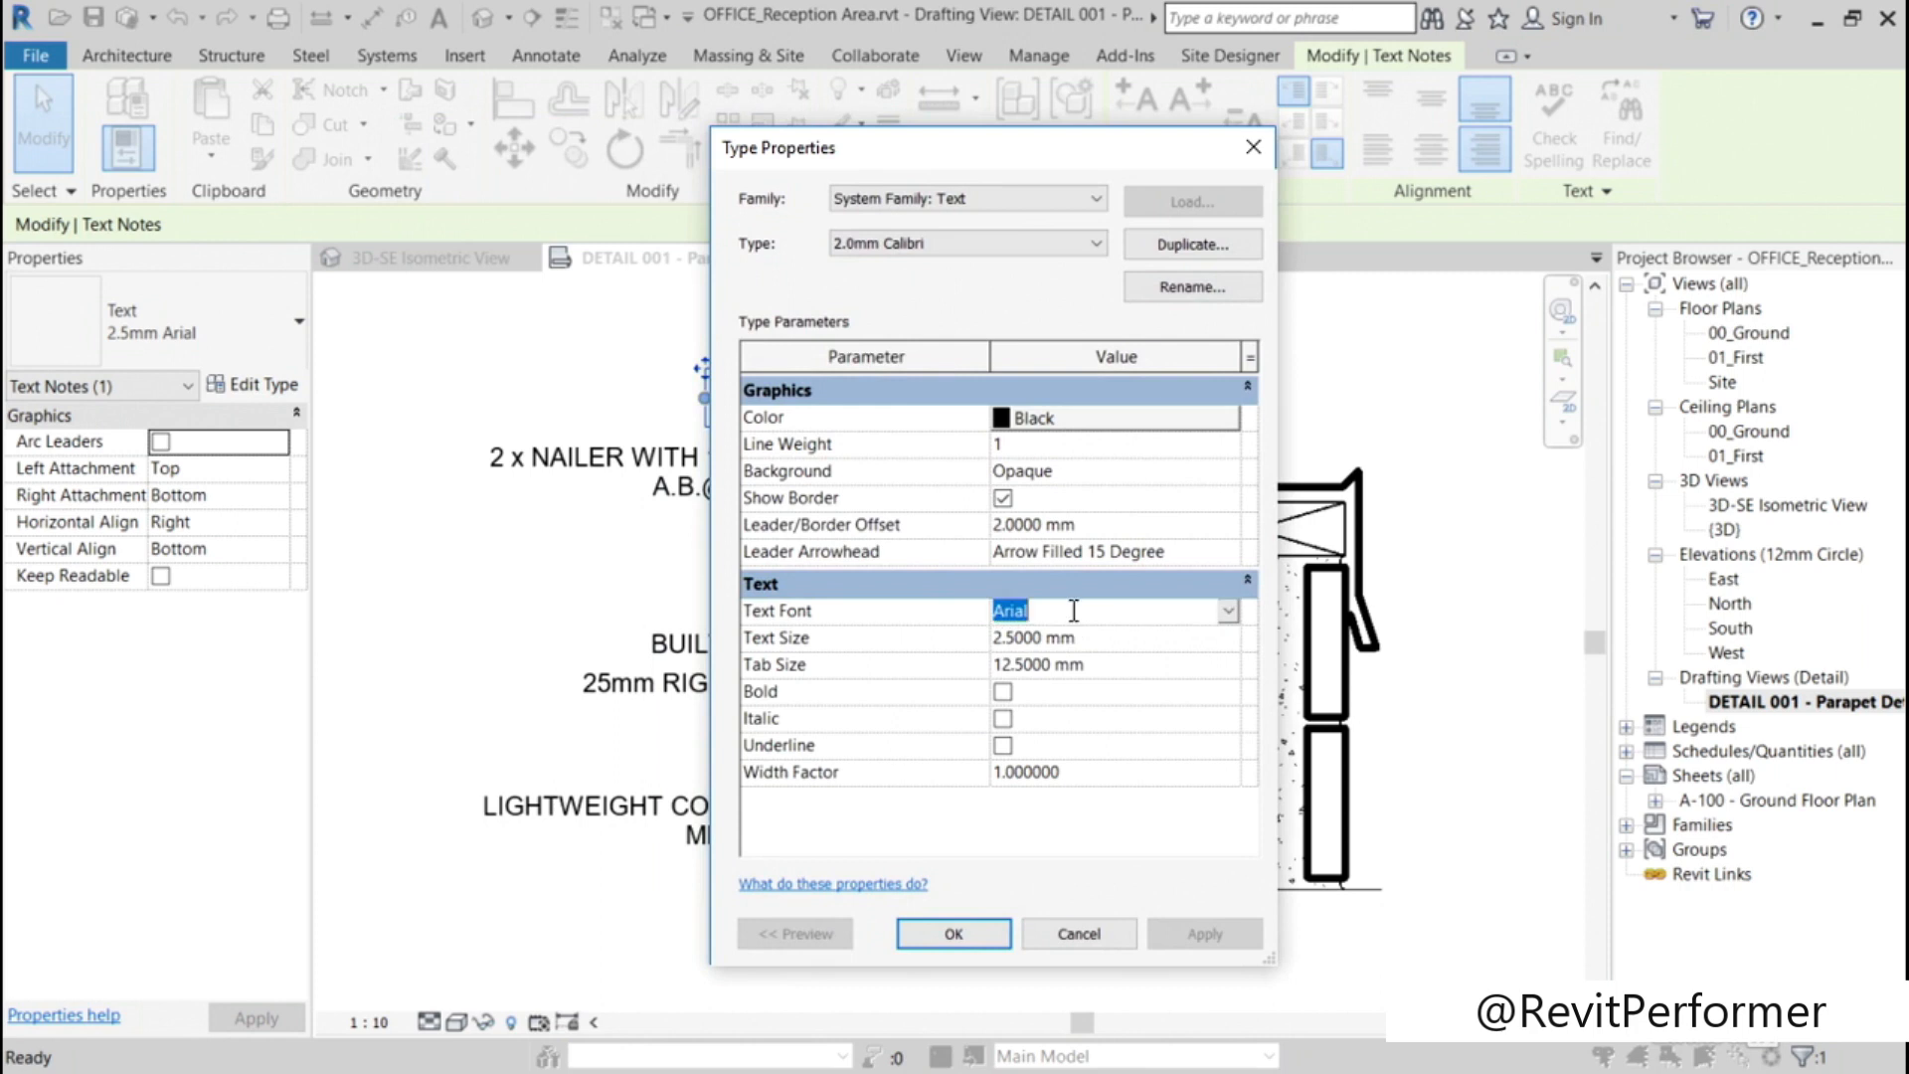
pyautogui.click(1230, 611)
pyautogui.write('Calibri')
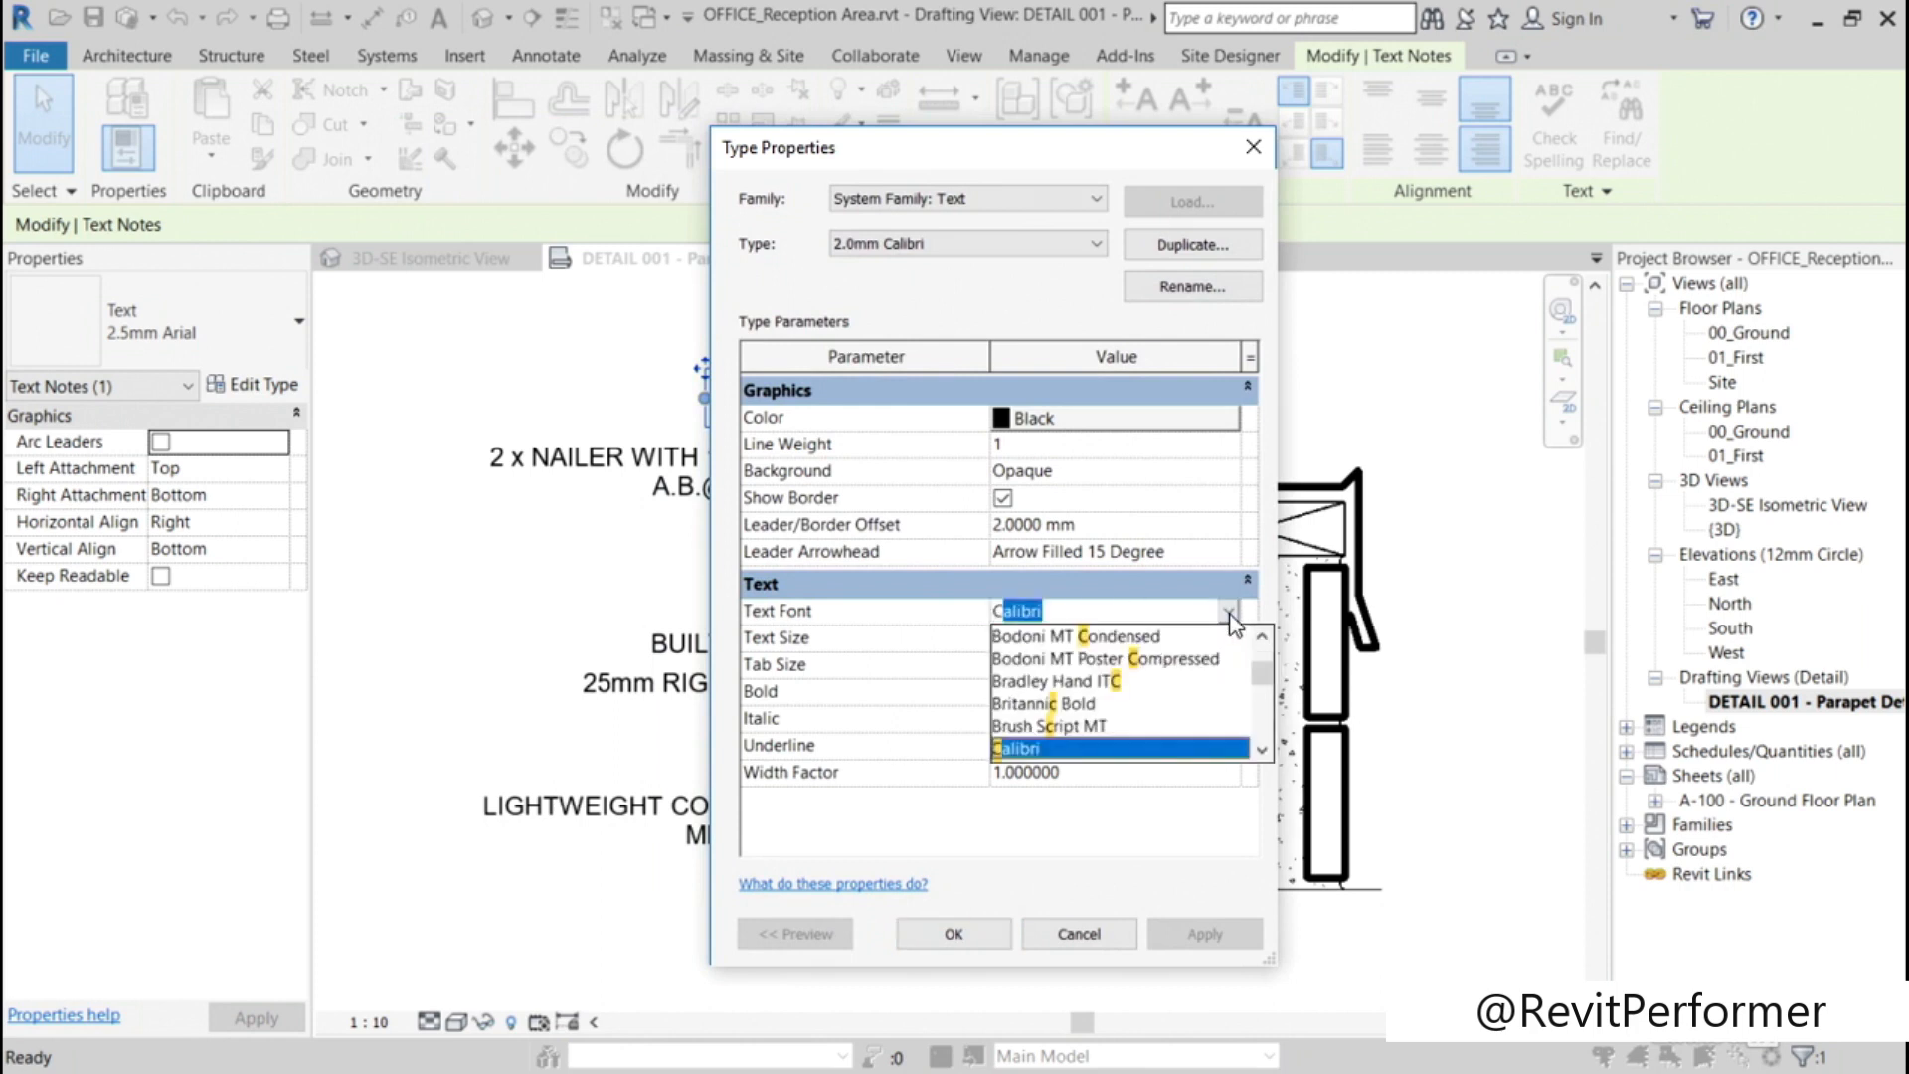
pyautogui.click(1036, 748)
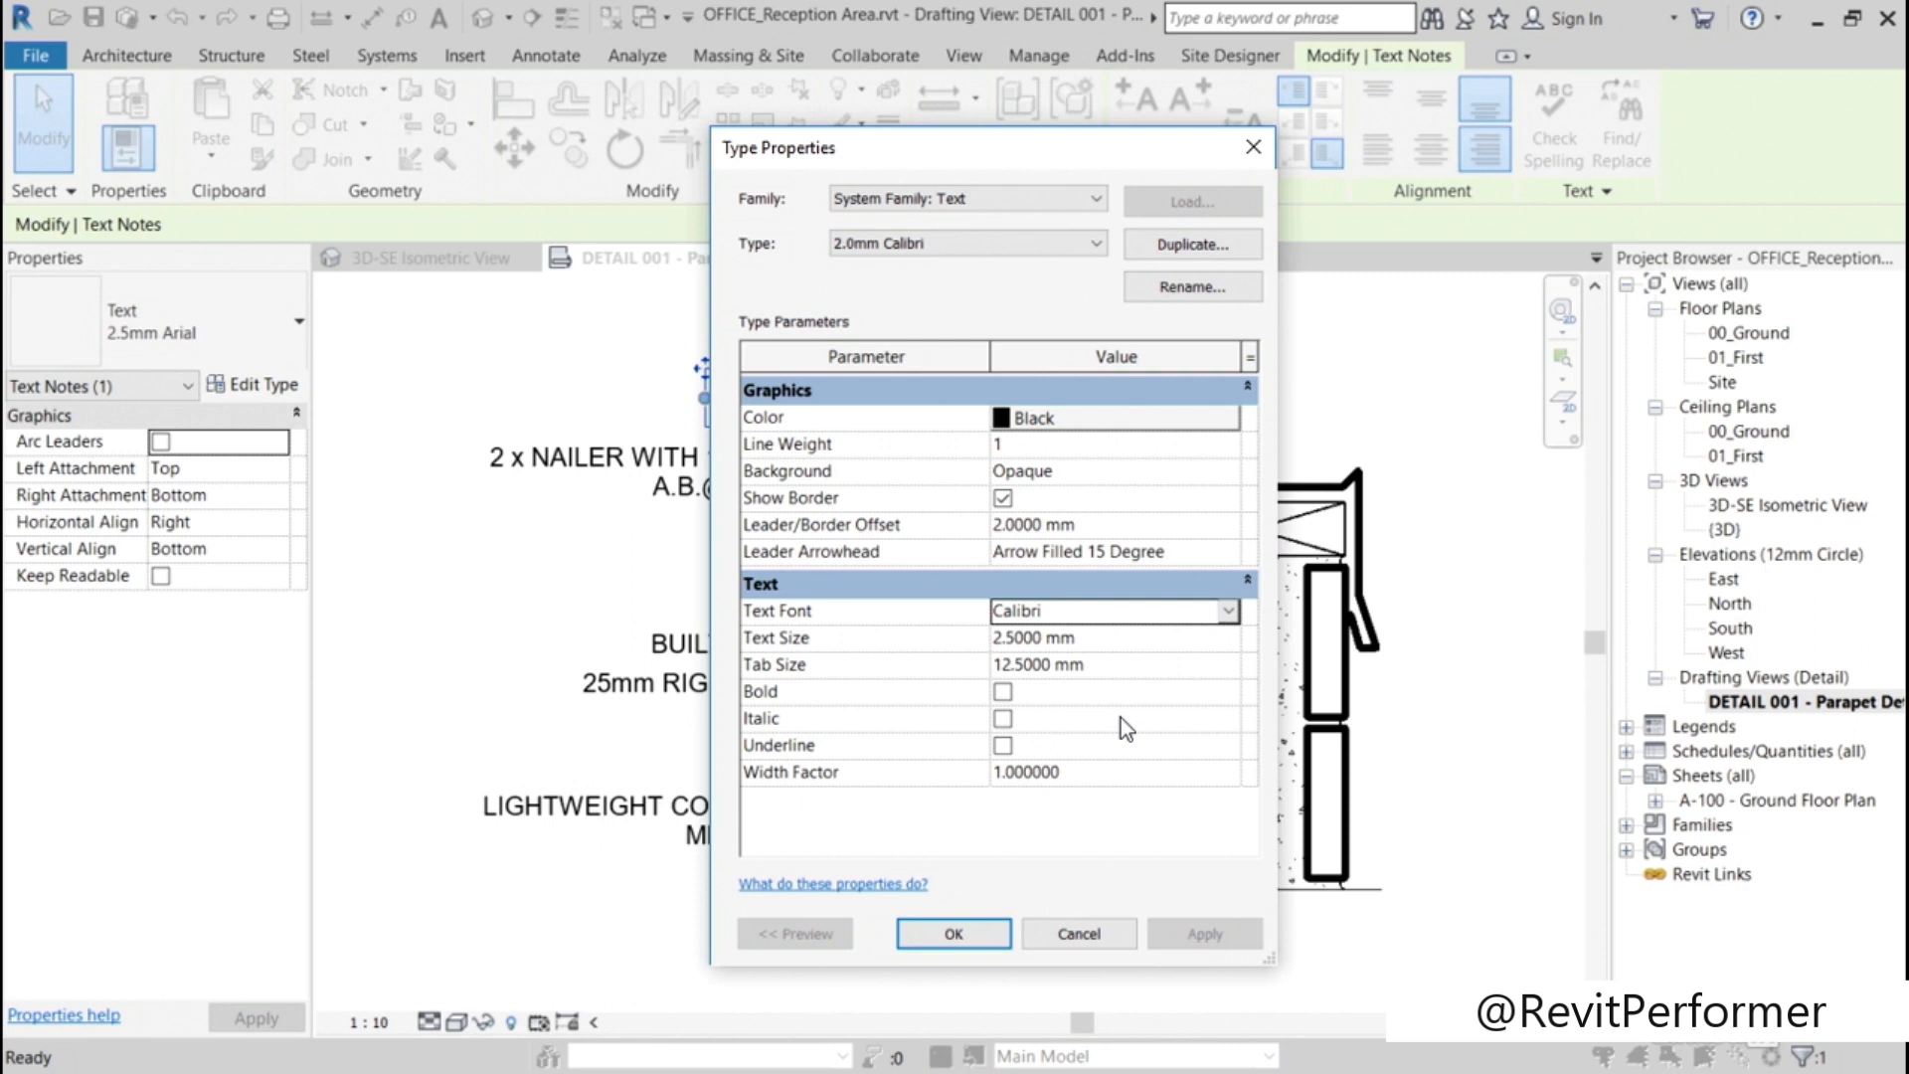
# Step: Set the 2.0mm Calibri type's text size to 2.000 mm and apply the type to the G.I. FLASHING note
pyautogui.click(1015, 637)
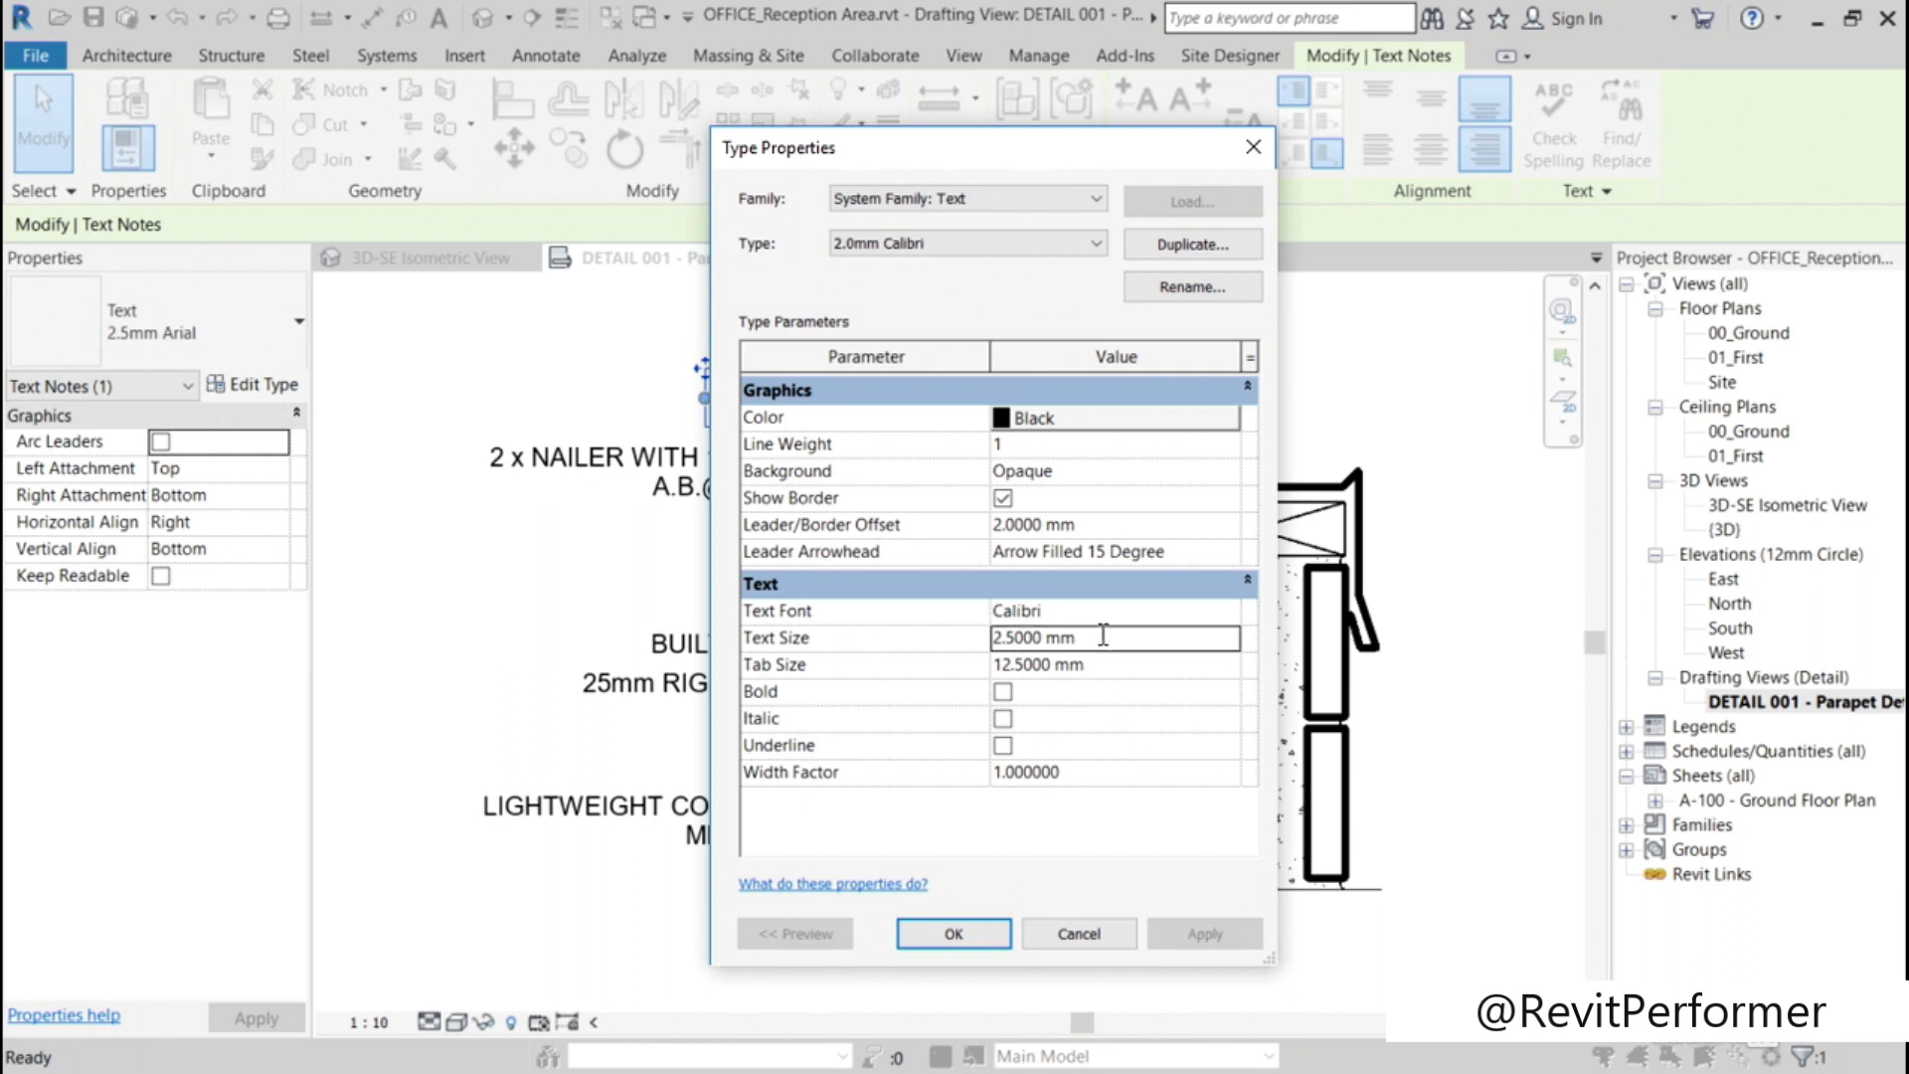
pyautogui.click(1014, 637)
pyautogui.press('BackSpace')
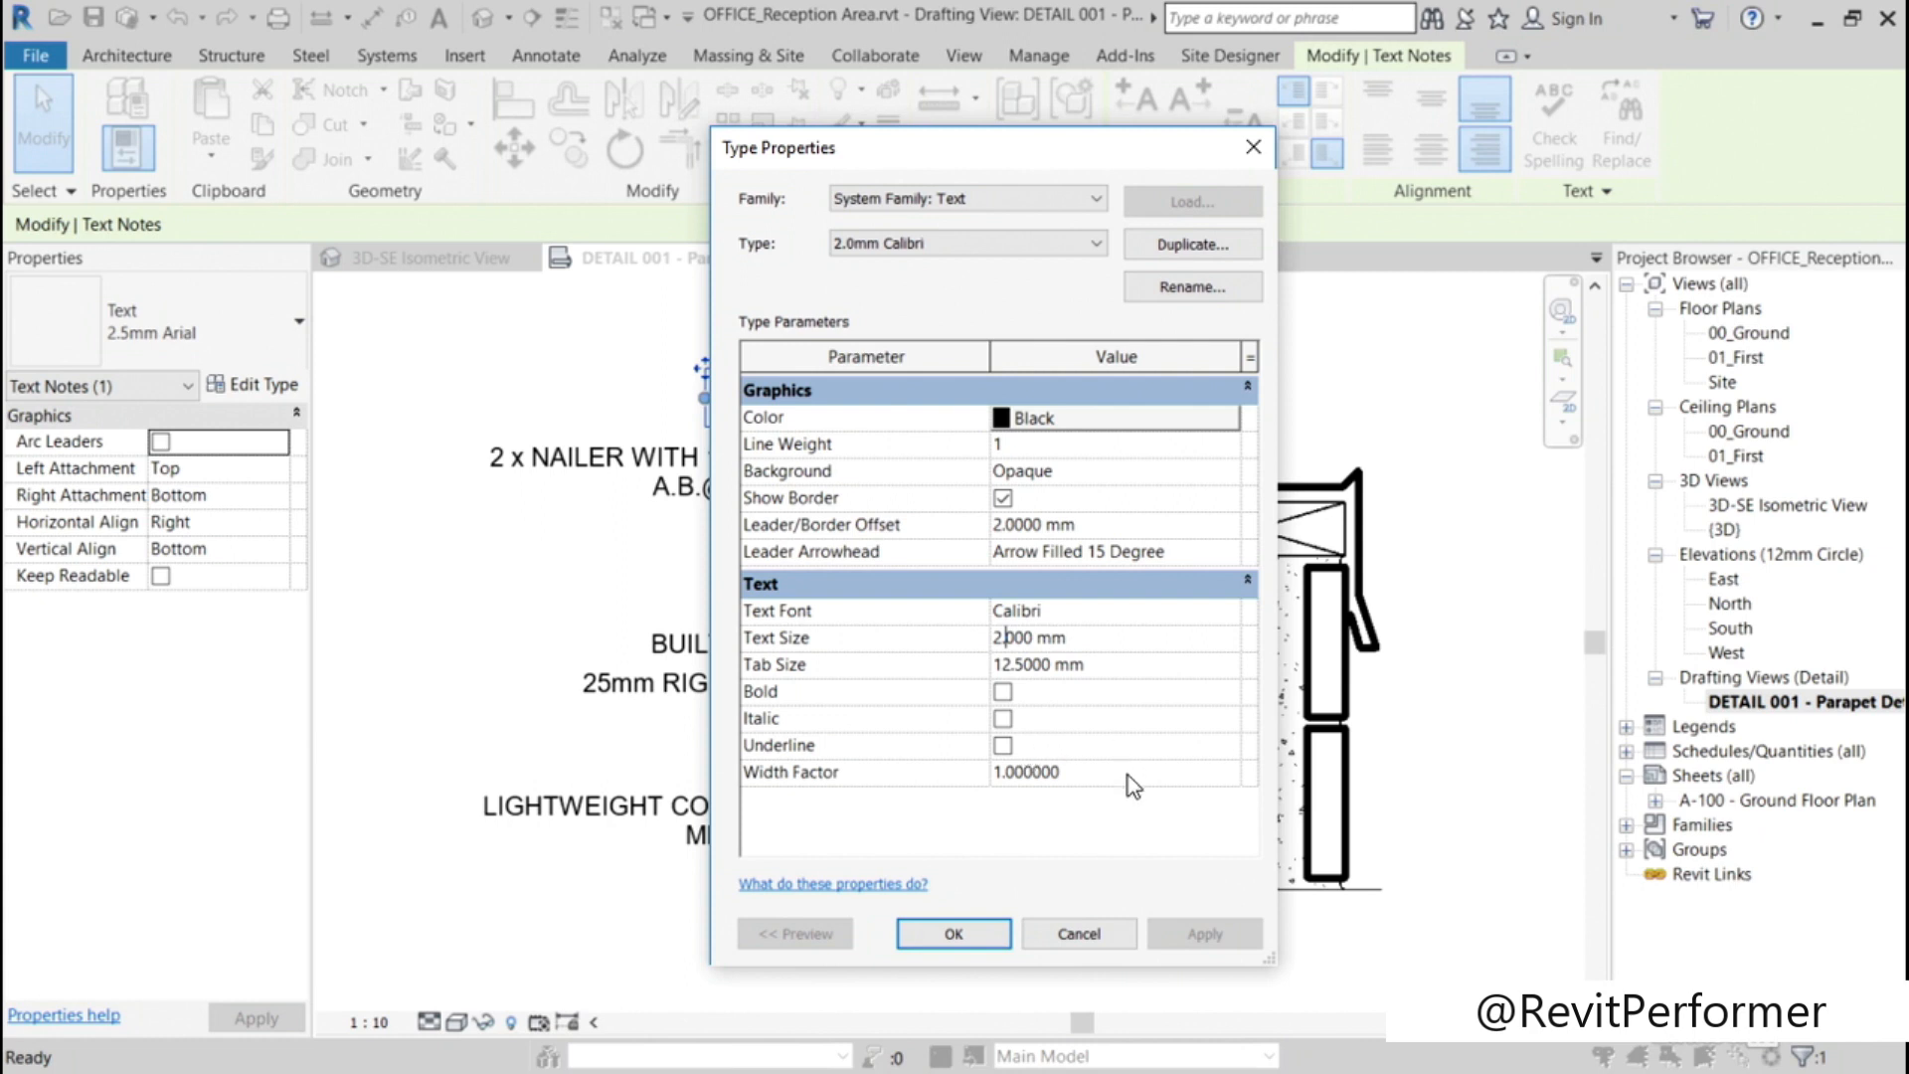
pyautogui.click(976, 924)
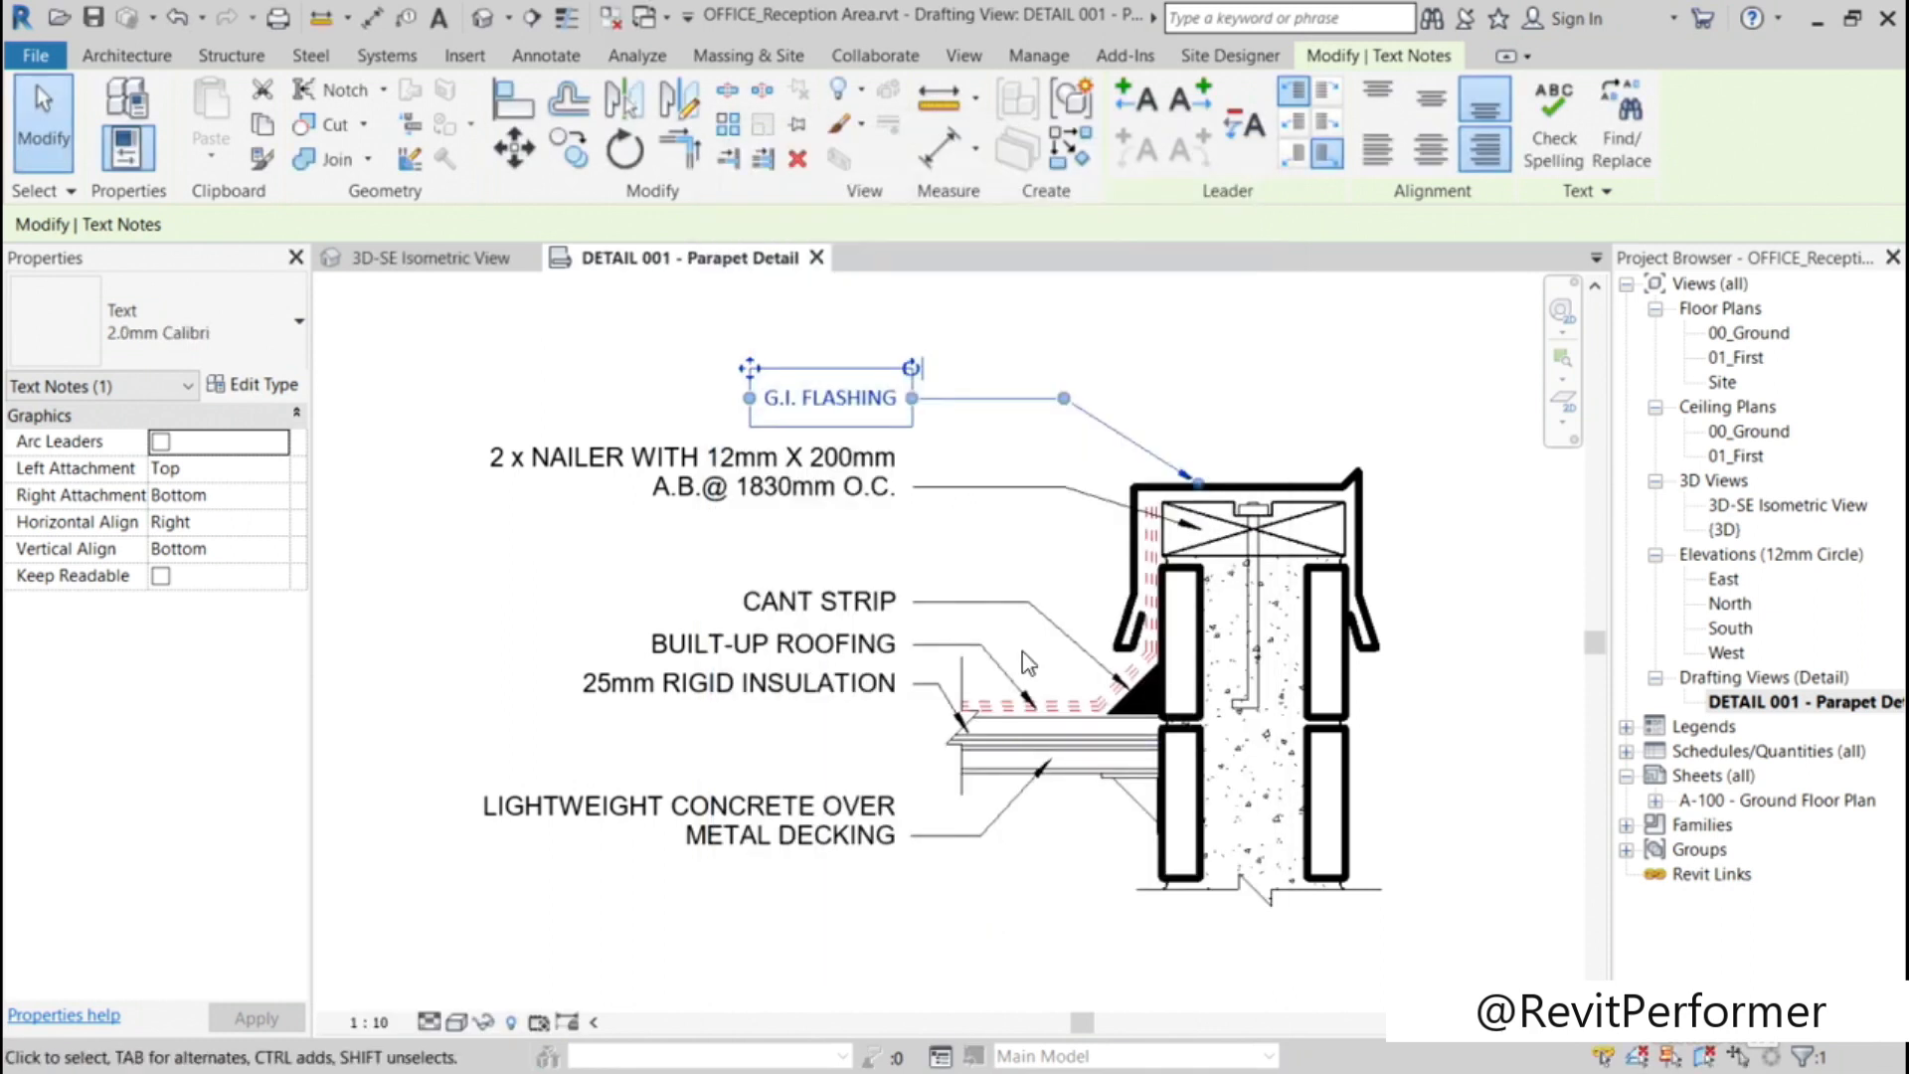
pyautogui.click(559, 326)
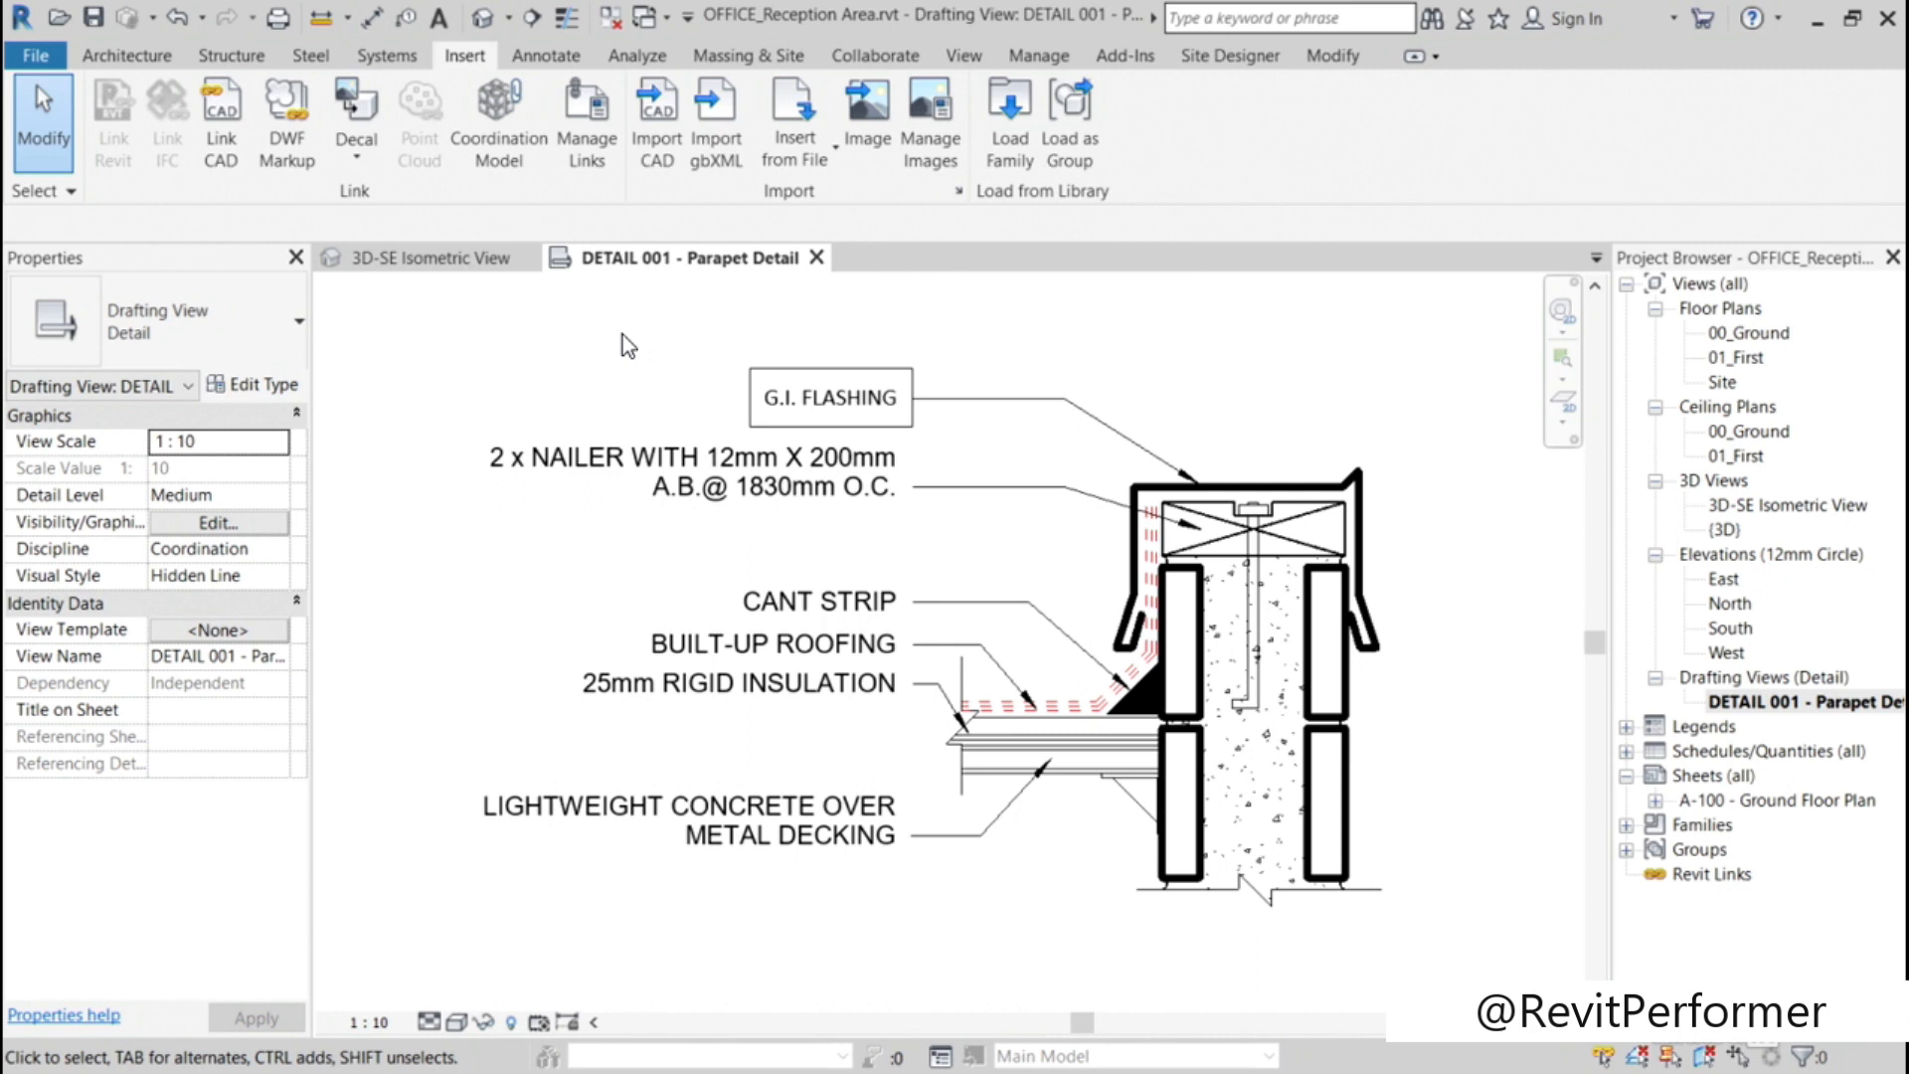
# Step: Change the five remaining text notes below G.I. FLASHING to the 2.0mm Calibri type
pyautogui.moveTo(806, 921); pyautogui.dragTo(597, 464)
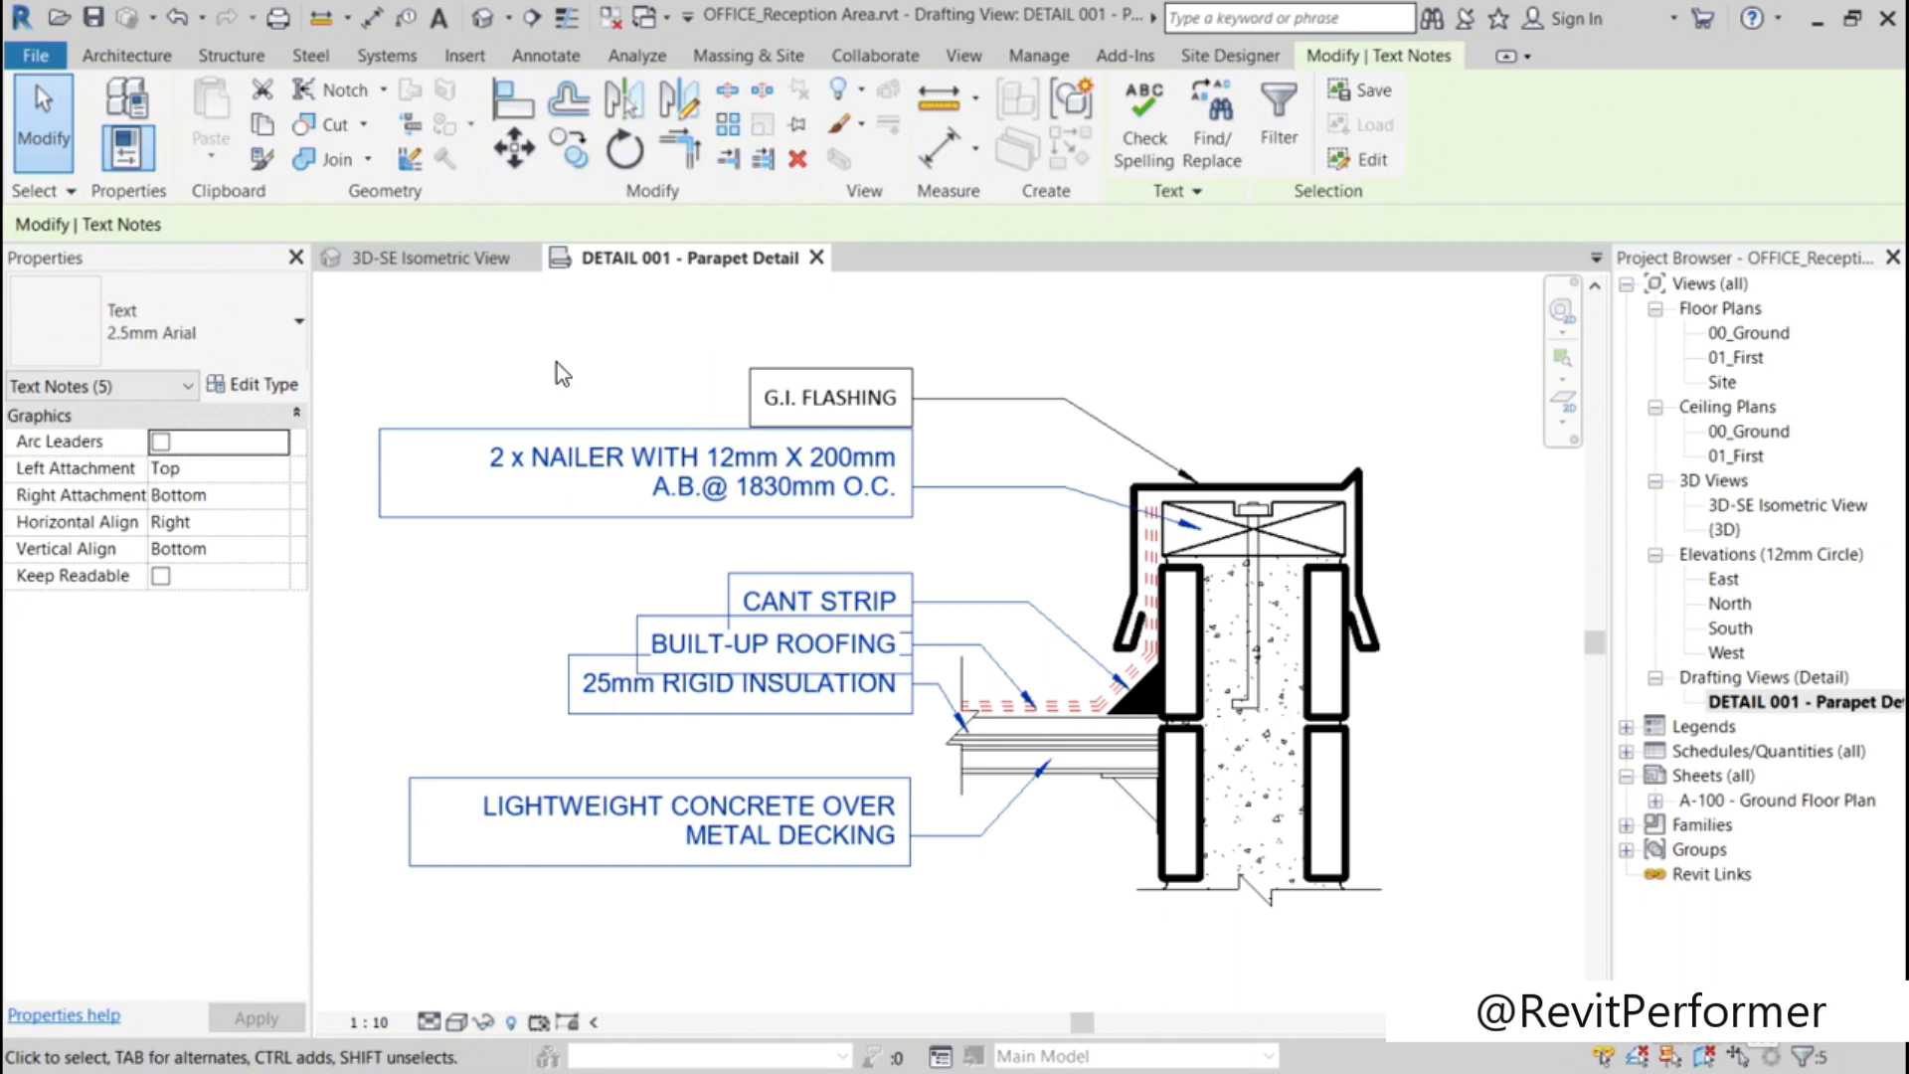
pyautogui.click(291, 328)
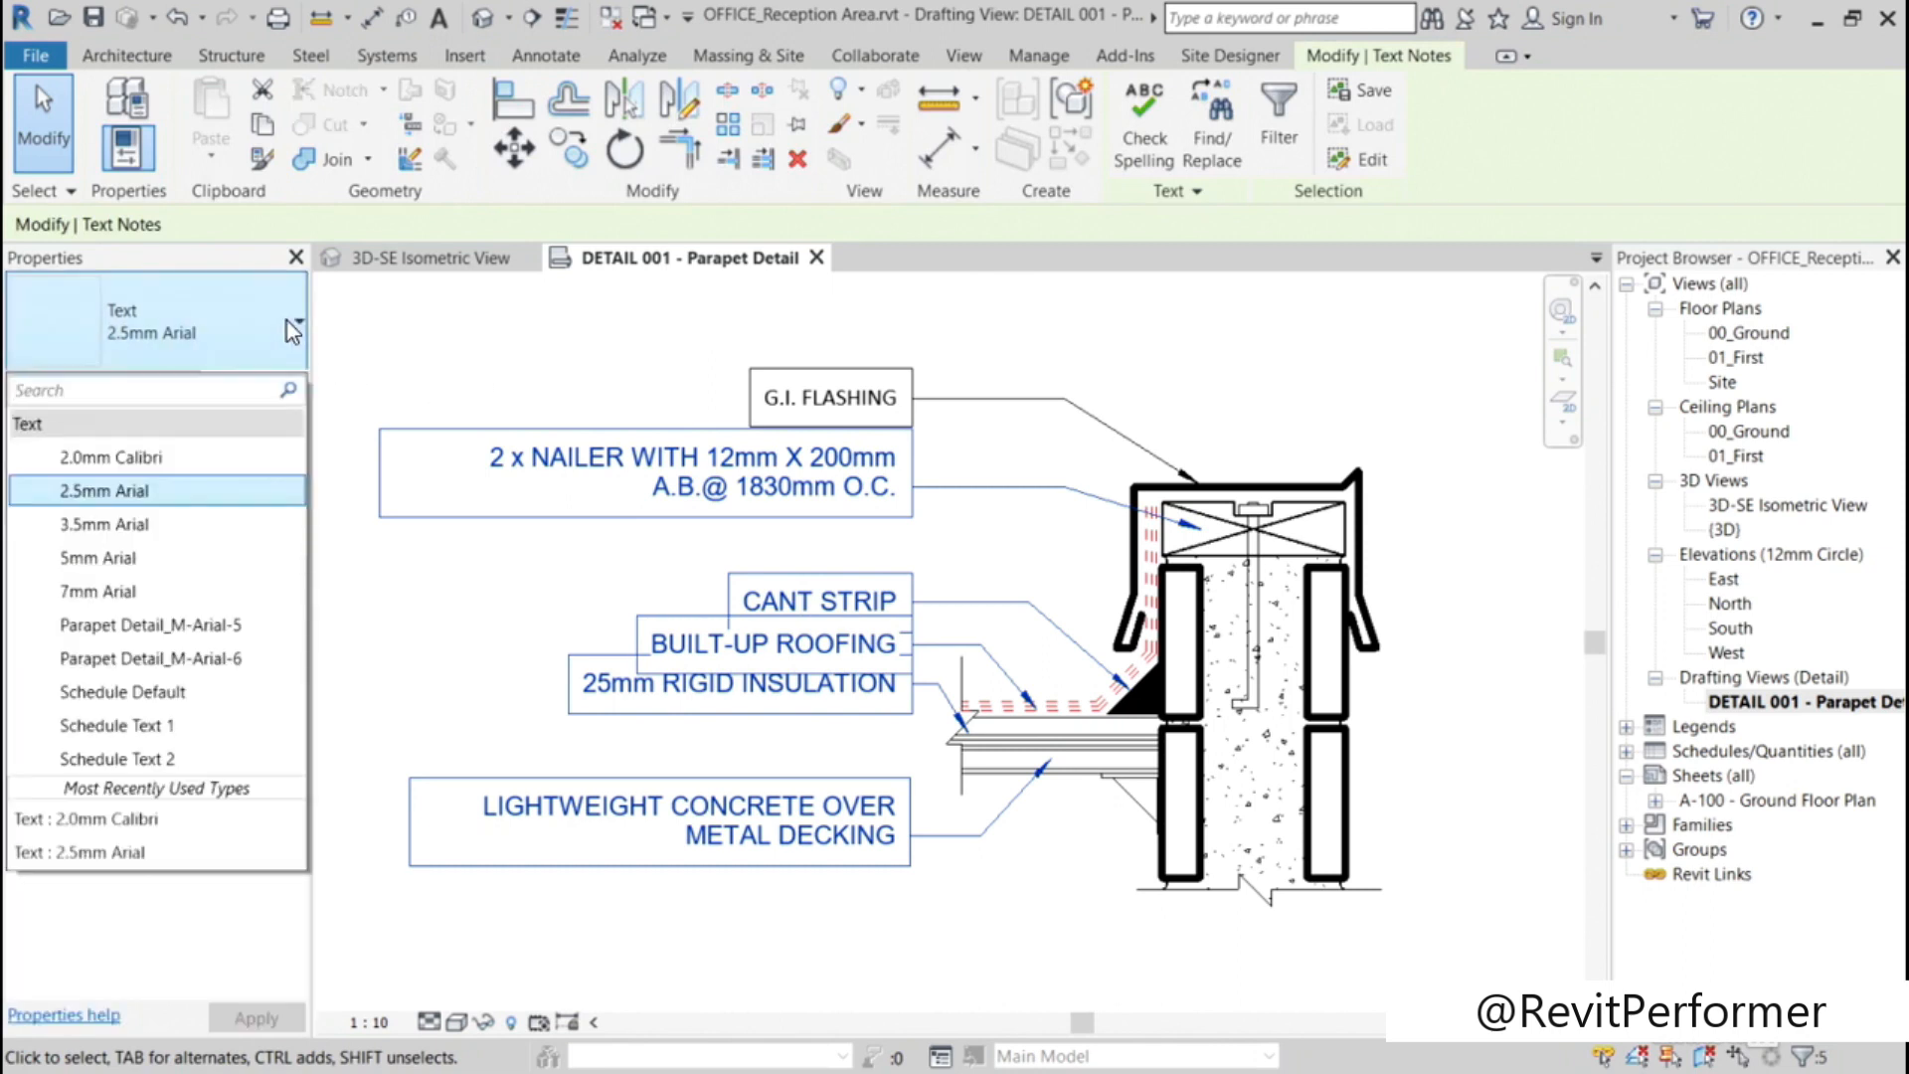
pyautogui.click(119, 457)
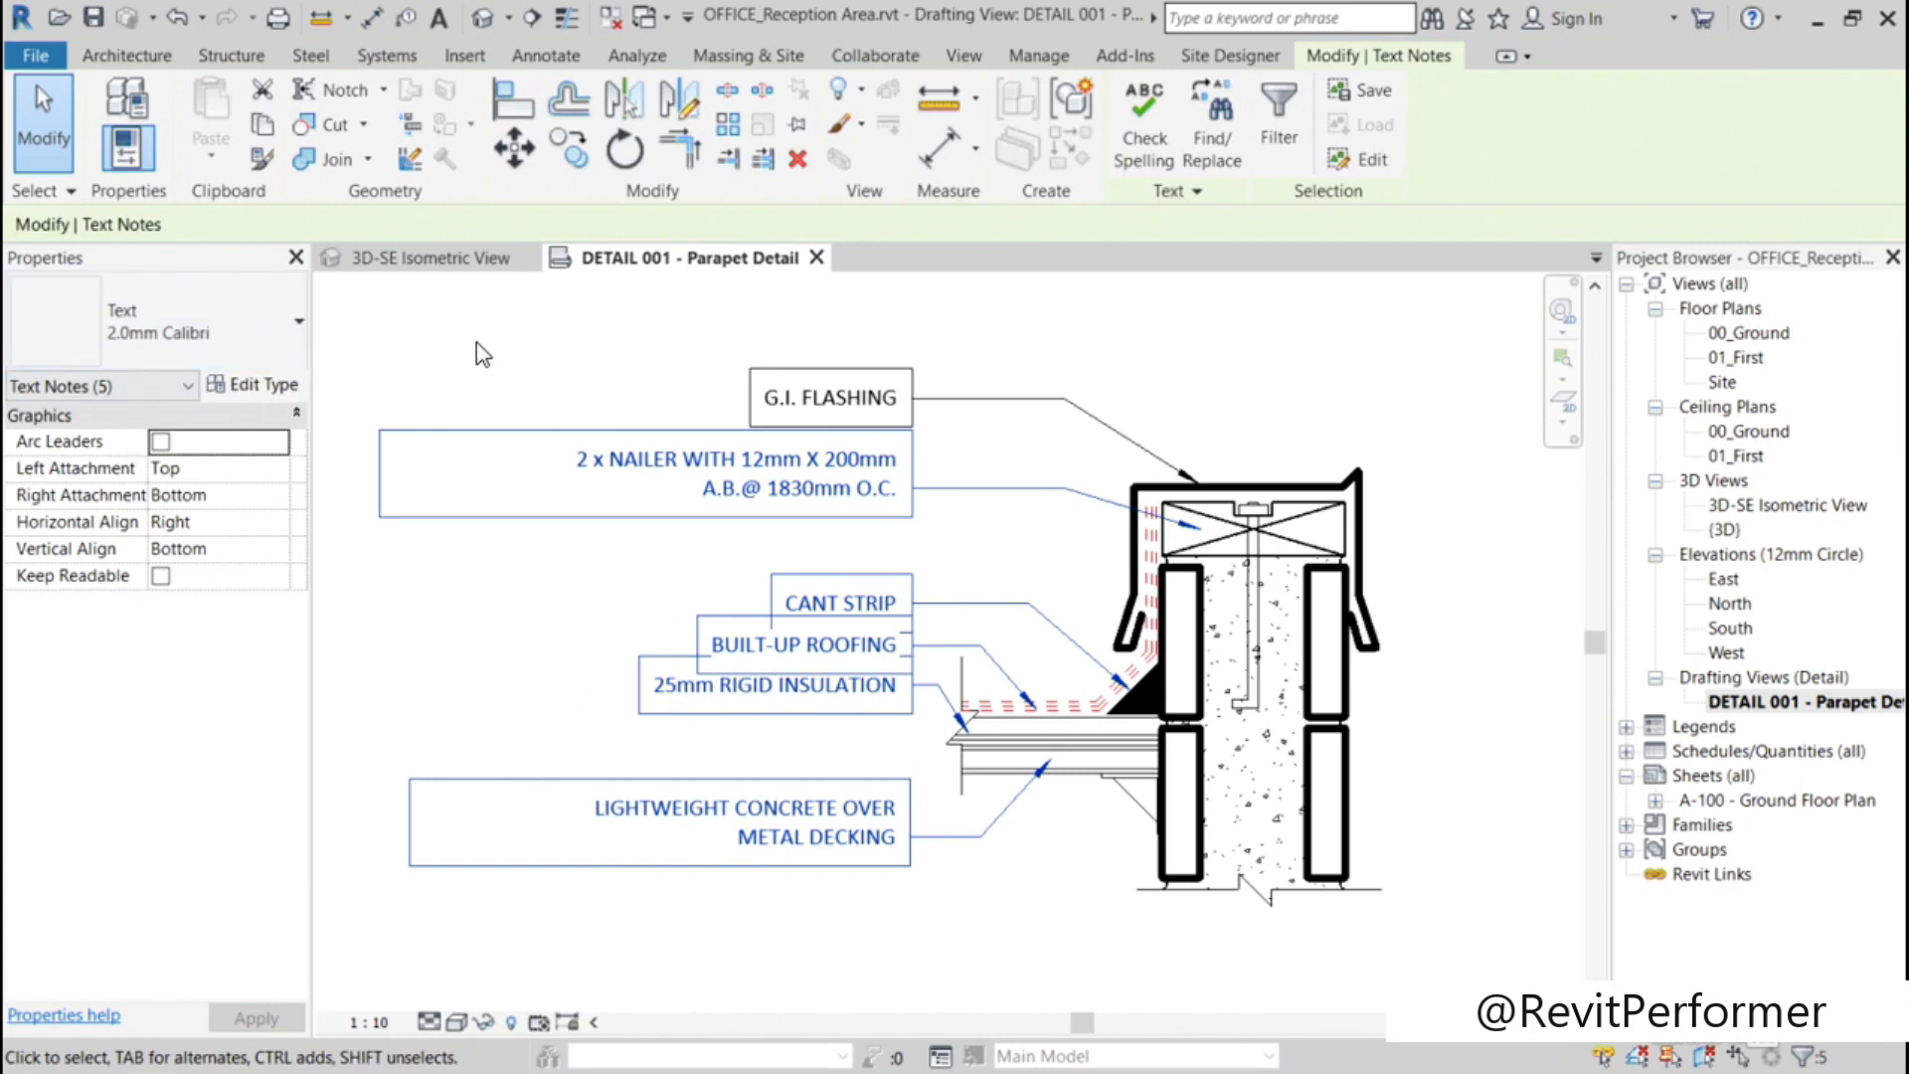
pyautogui.press('Escape')
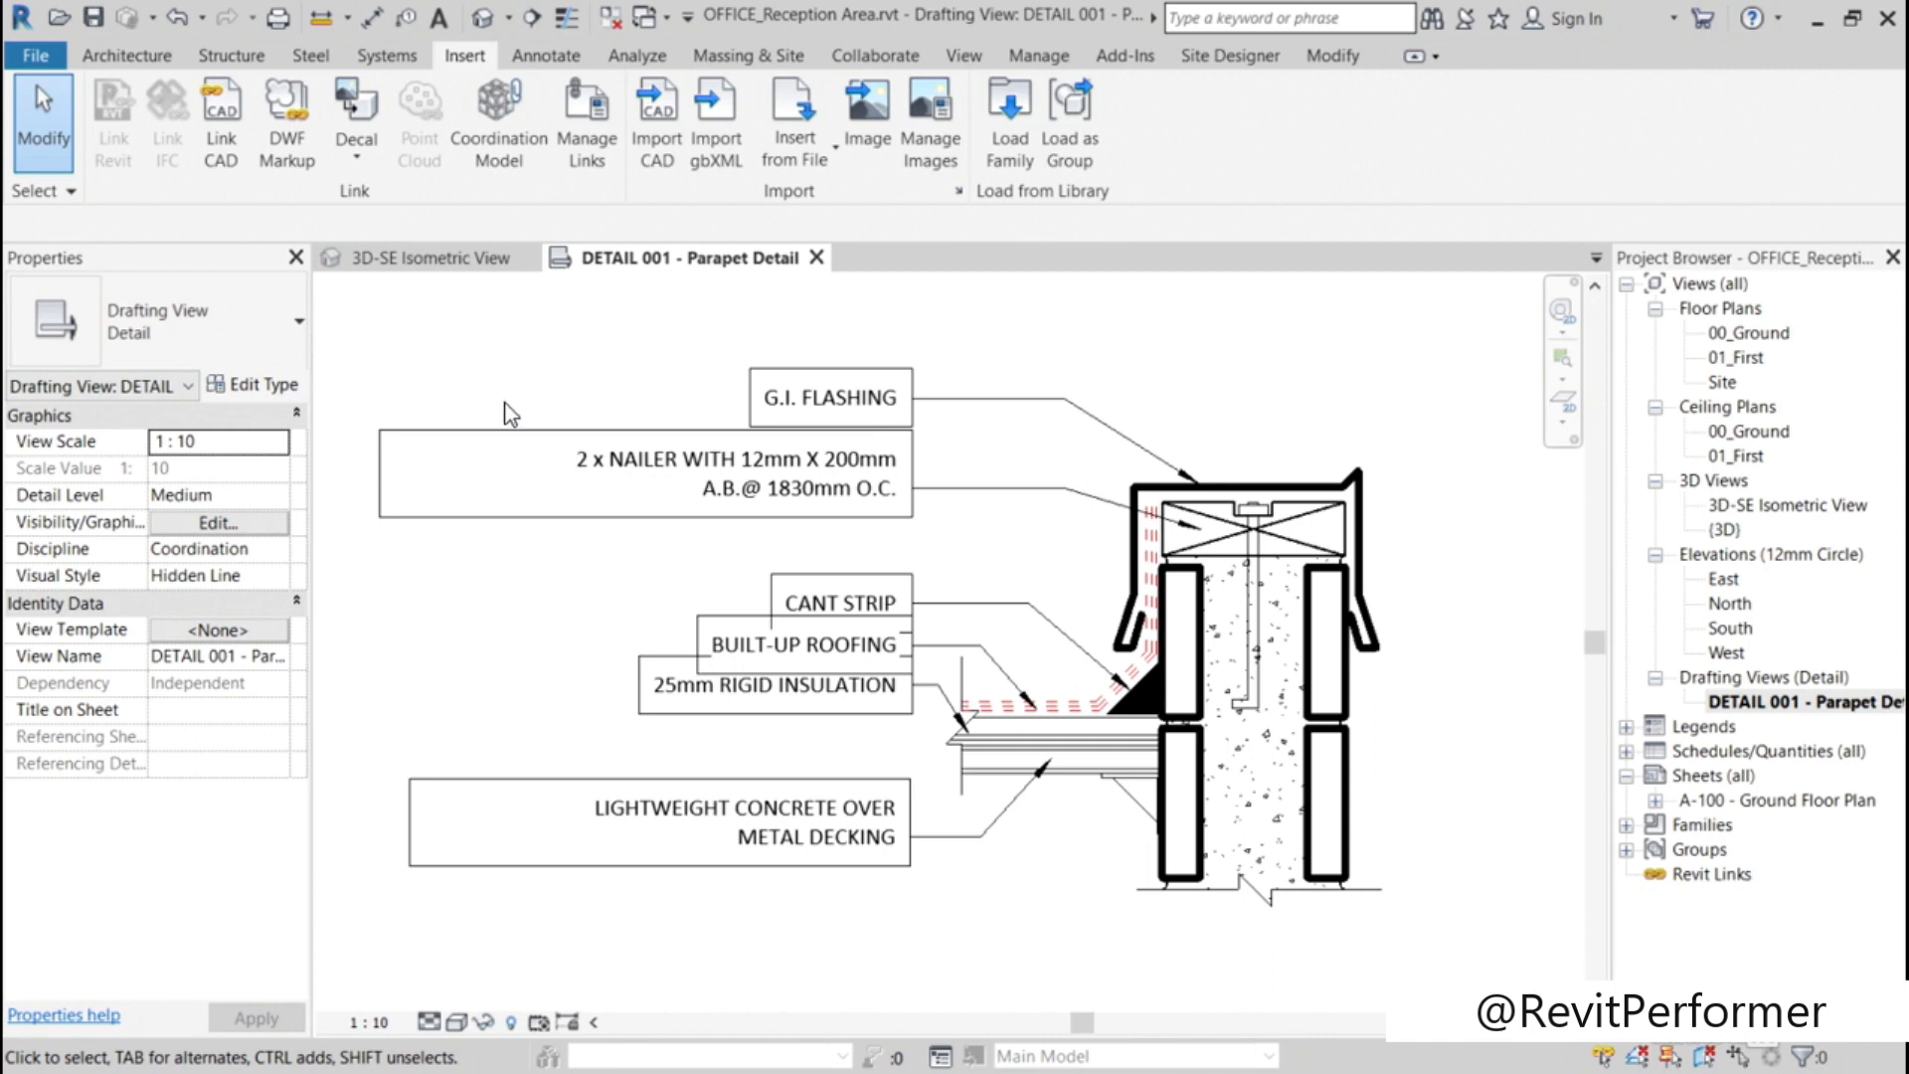
# Step: Narrow the text box of the 2 x NAILER note from its outer side to fit its two lines of text
pyautogui.click(510, 431)
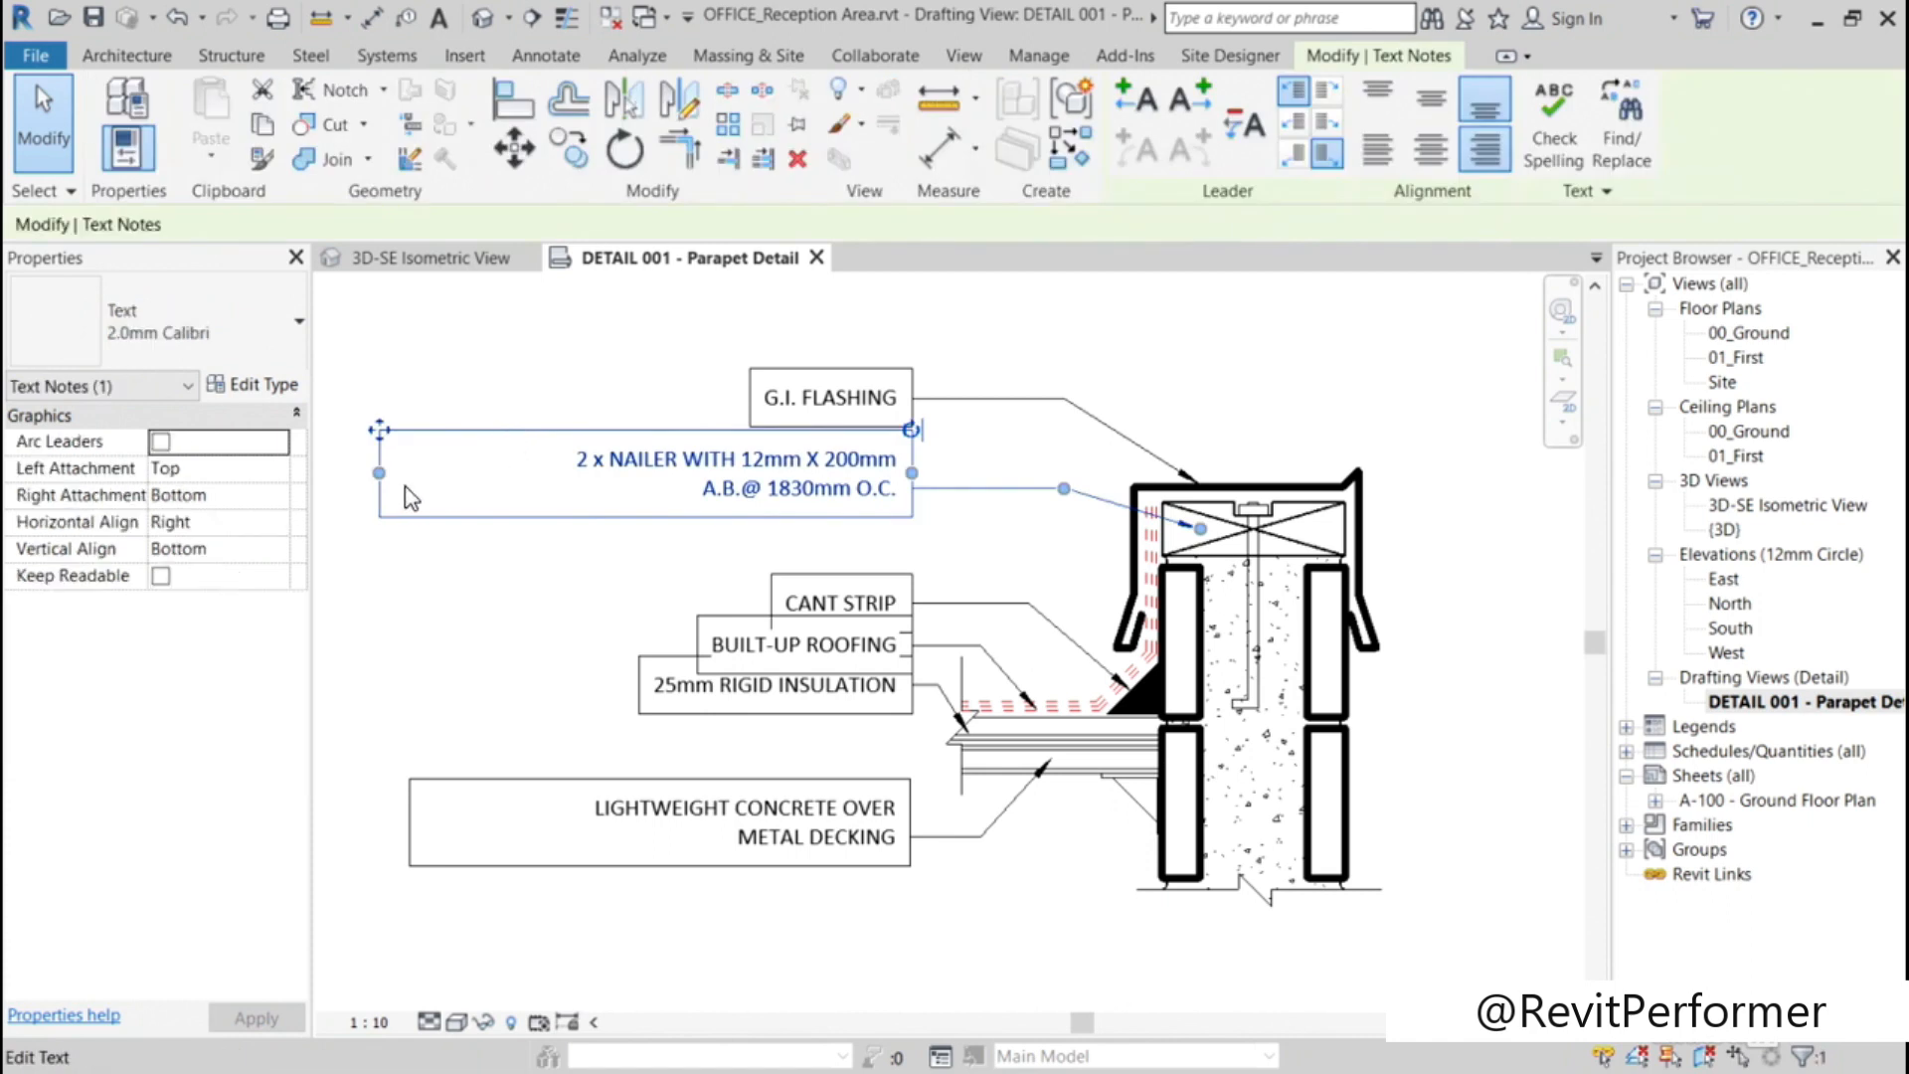
pyautogui.moveTo(378, 474); pyautogui.dragTo(552, 475)
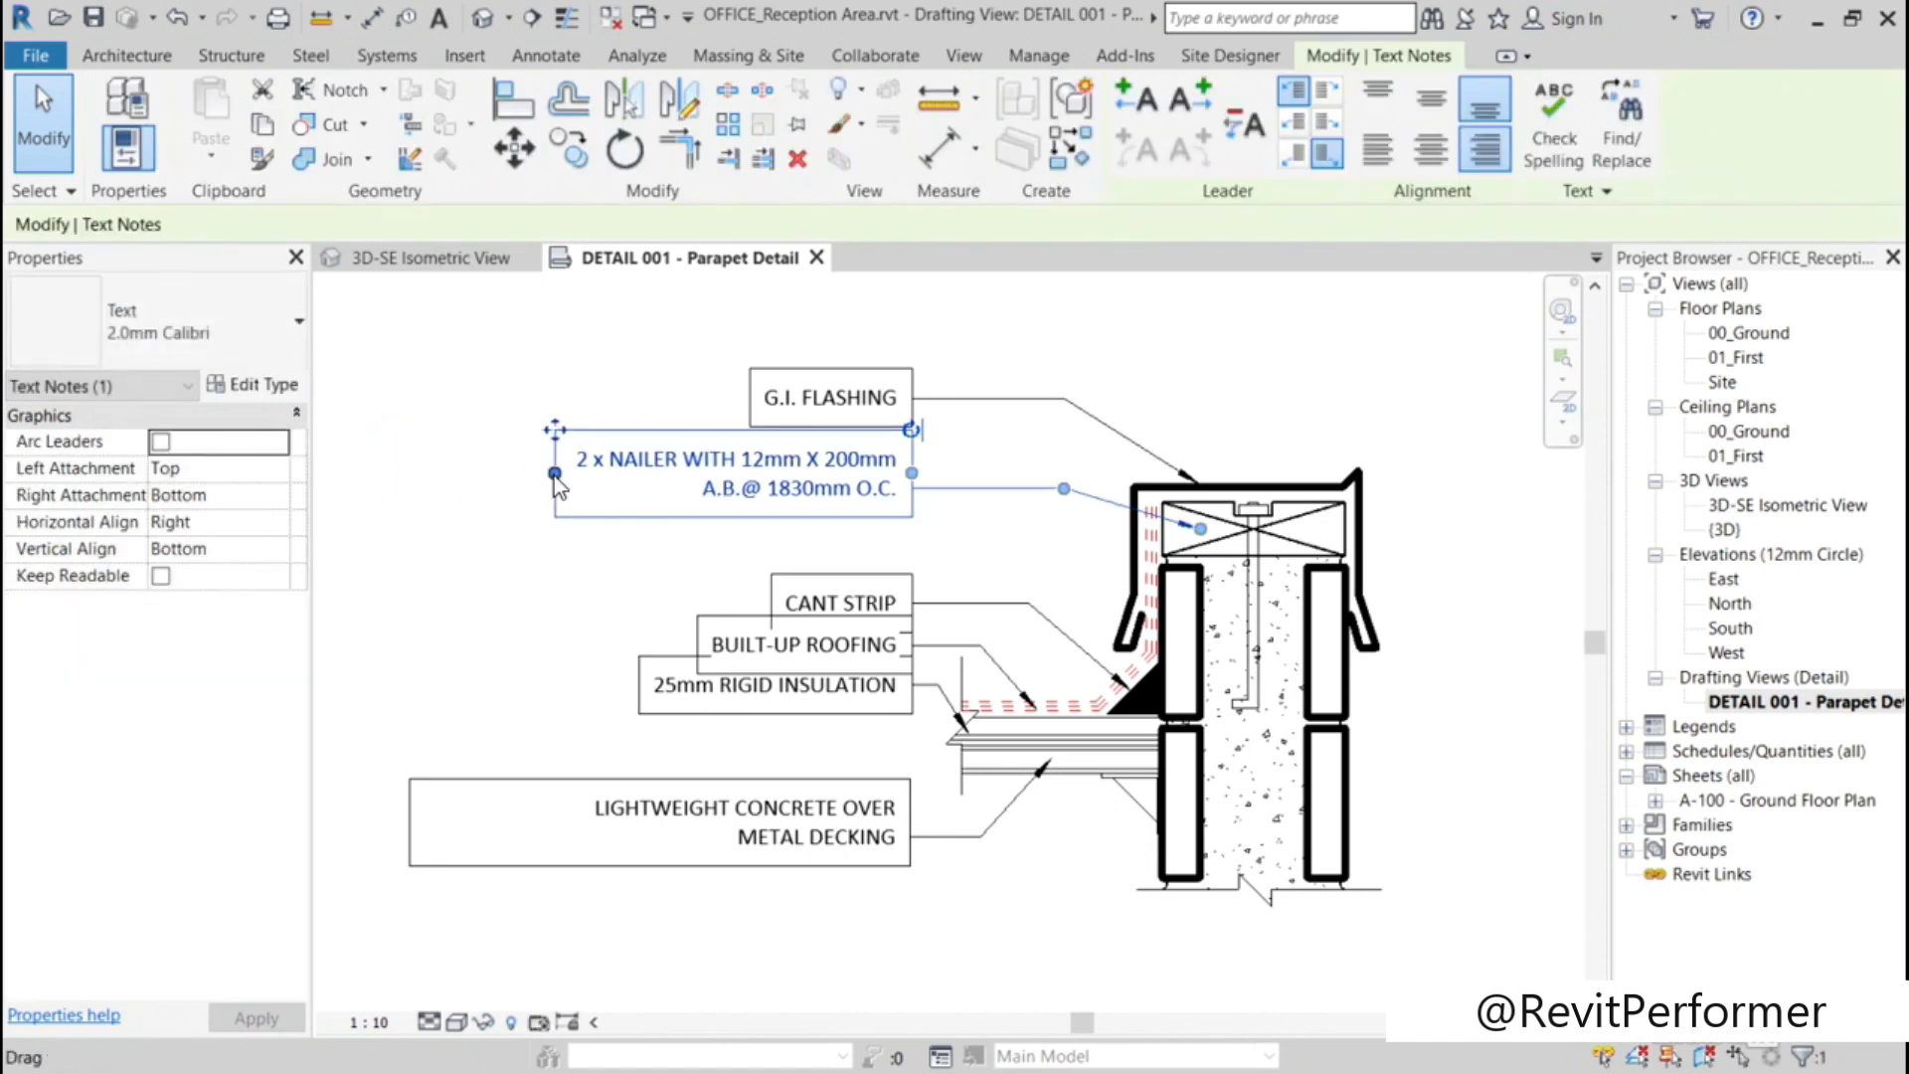
pyautogui.click(600, 361)
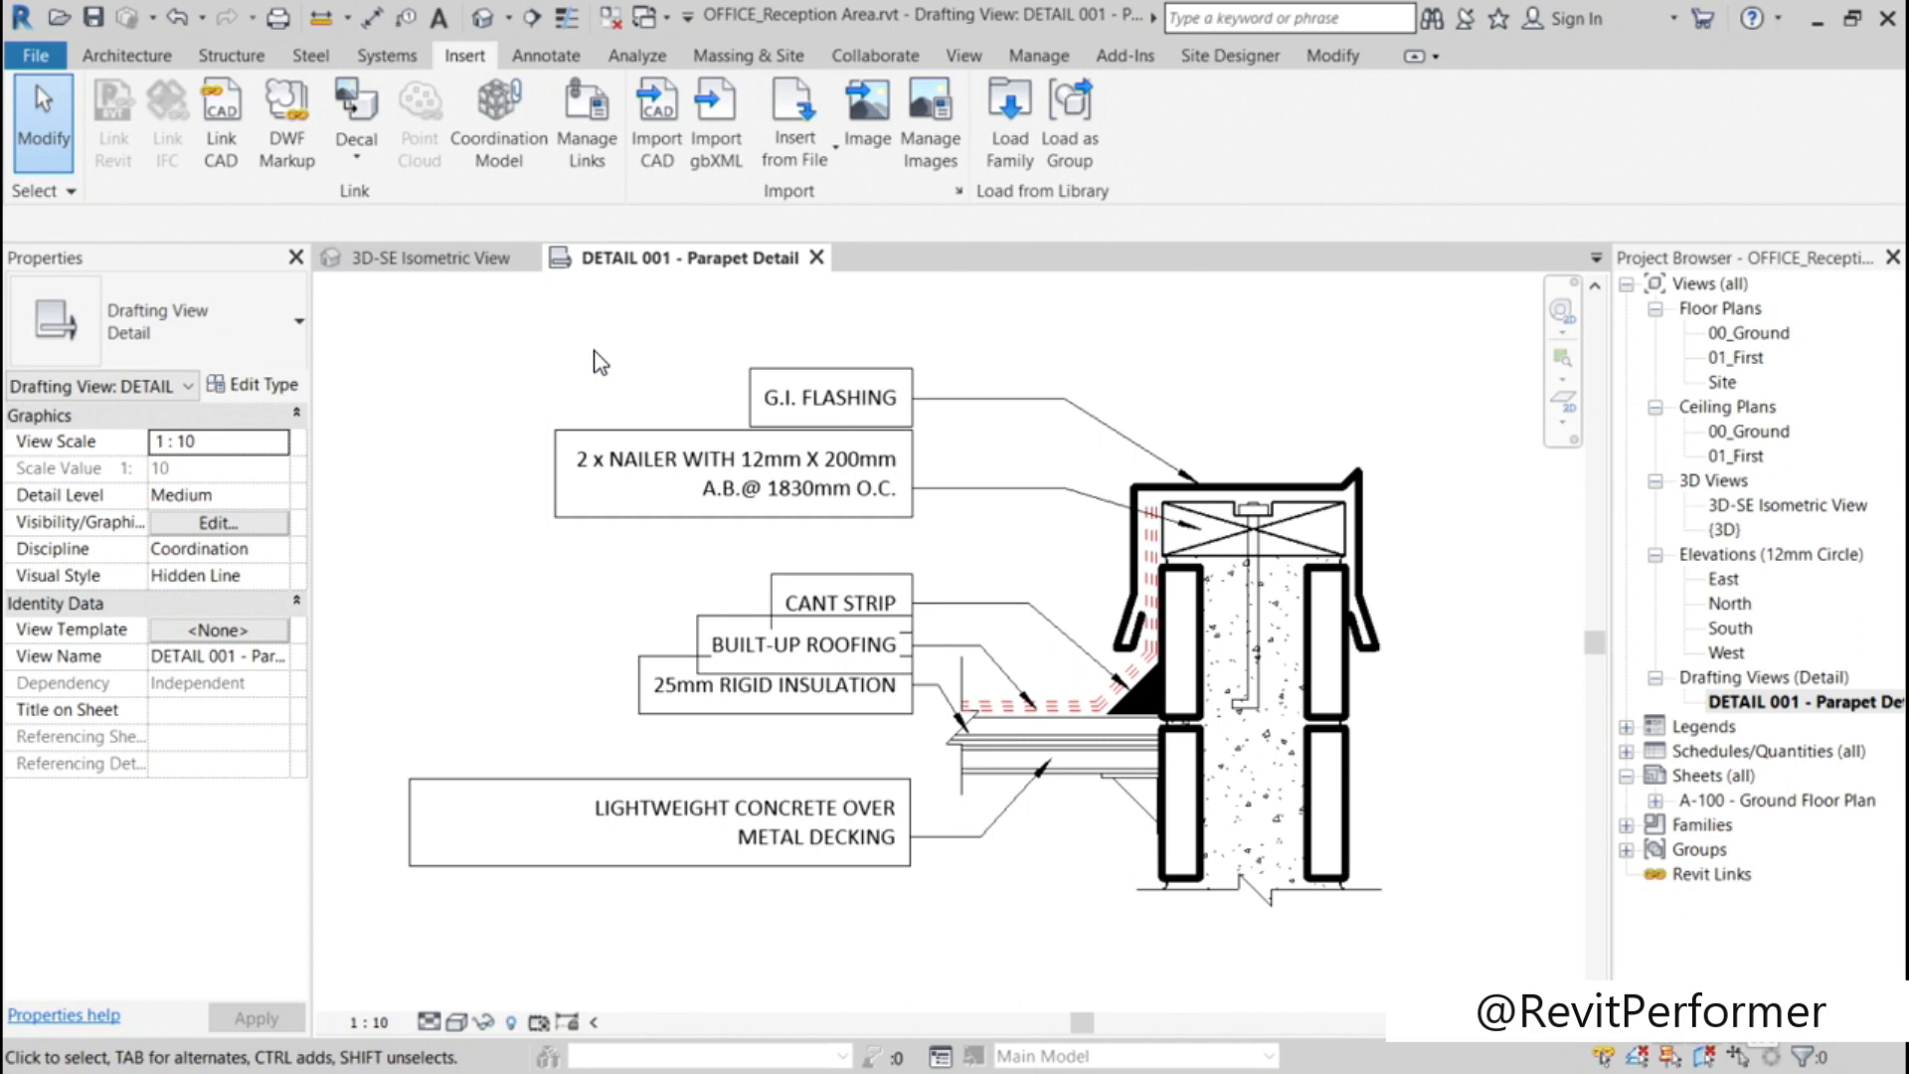
# Step: Turn off Show Border in the 2.0mm Calibri text type and apply the change
pyautogui.click(783, 375)
pyautogui.click(284, 388)
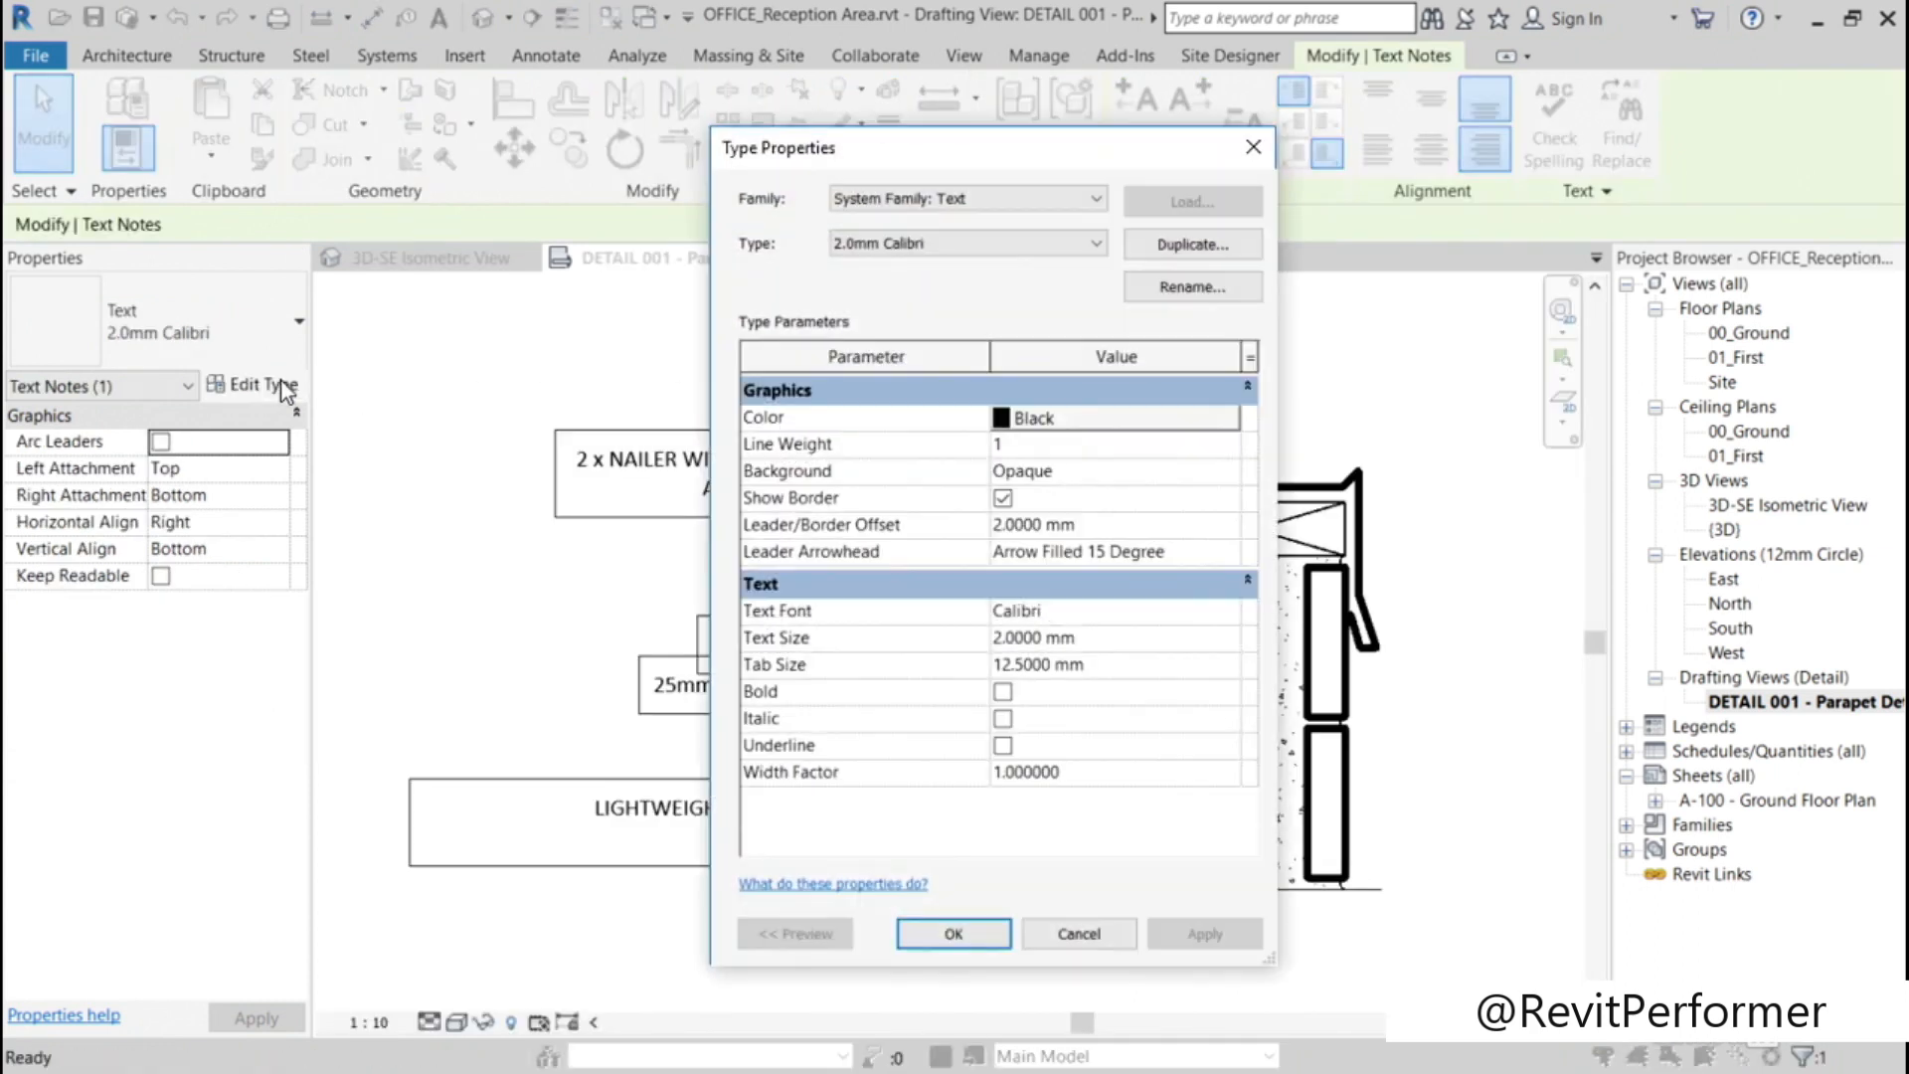
pyautogui.click(1003, 497)
pyautogui.click(954, 934)
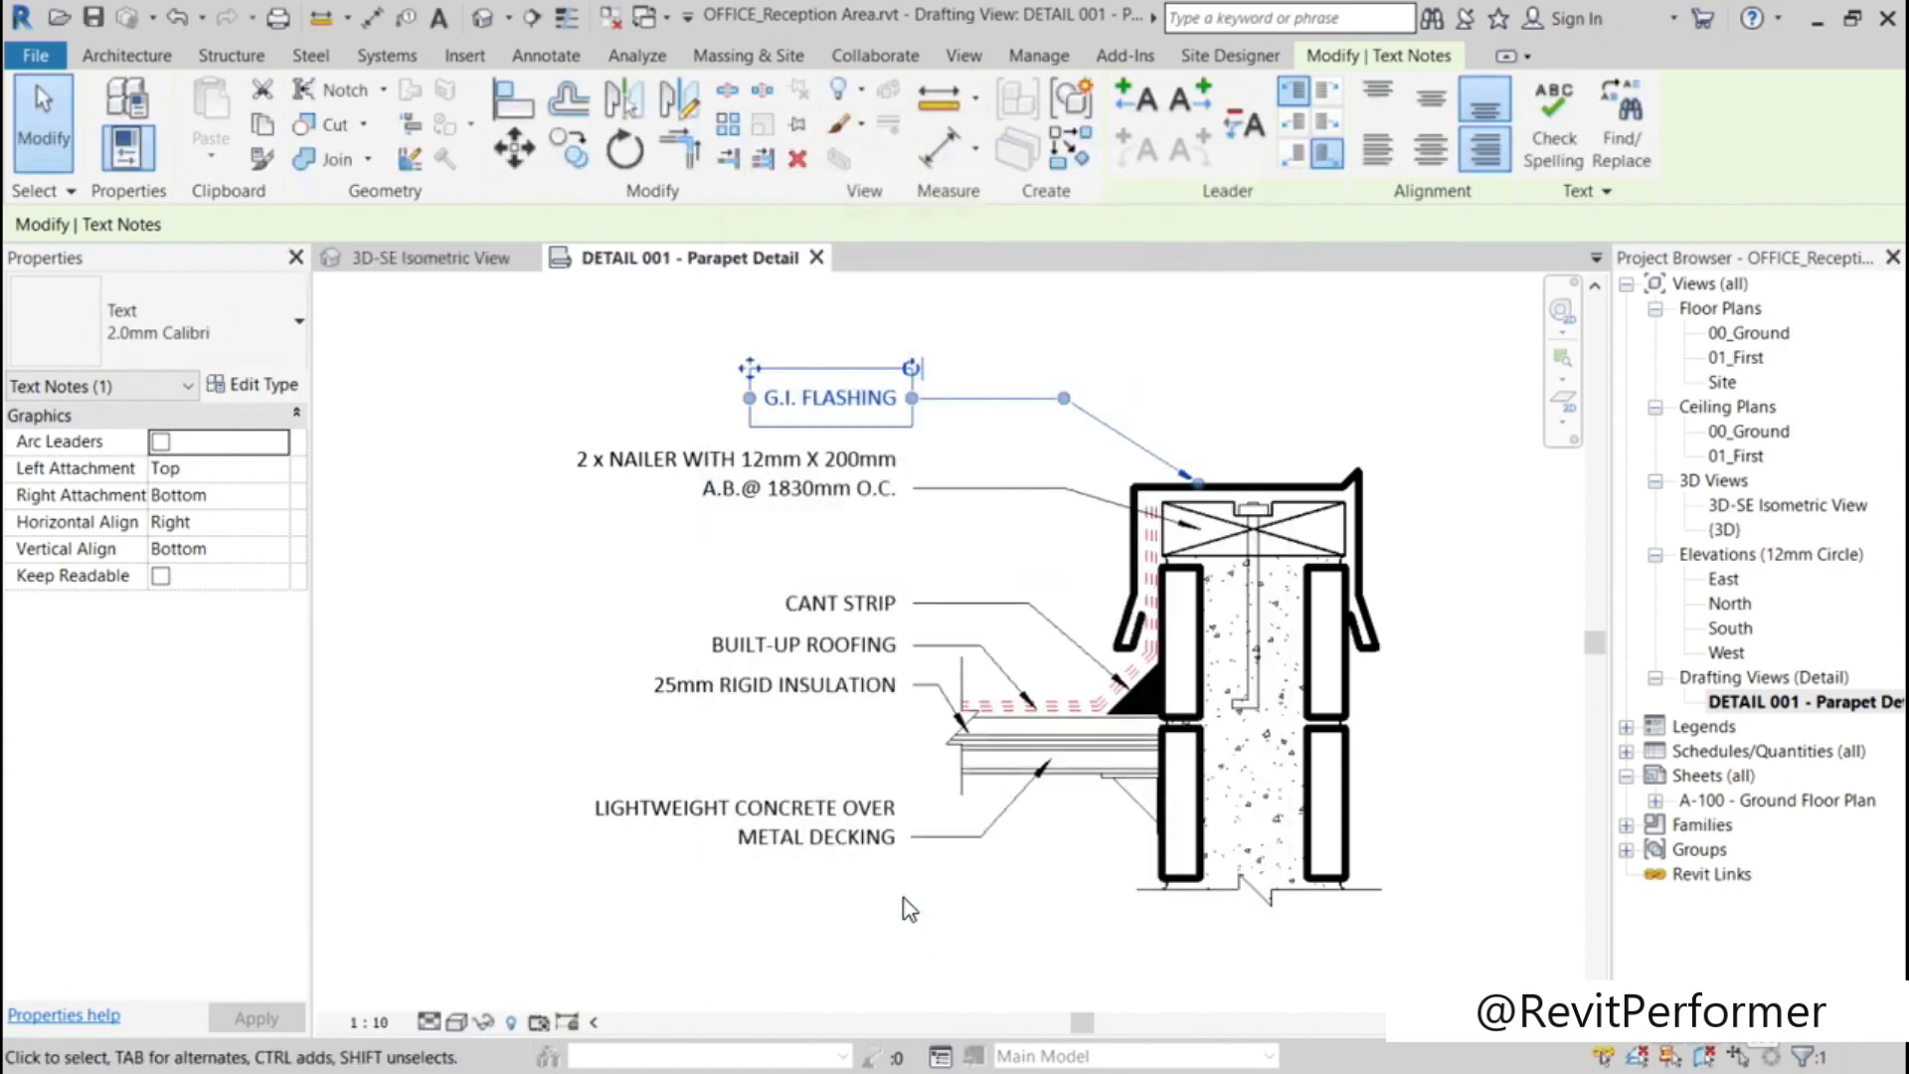
pyautogui.click(449, 464)
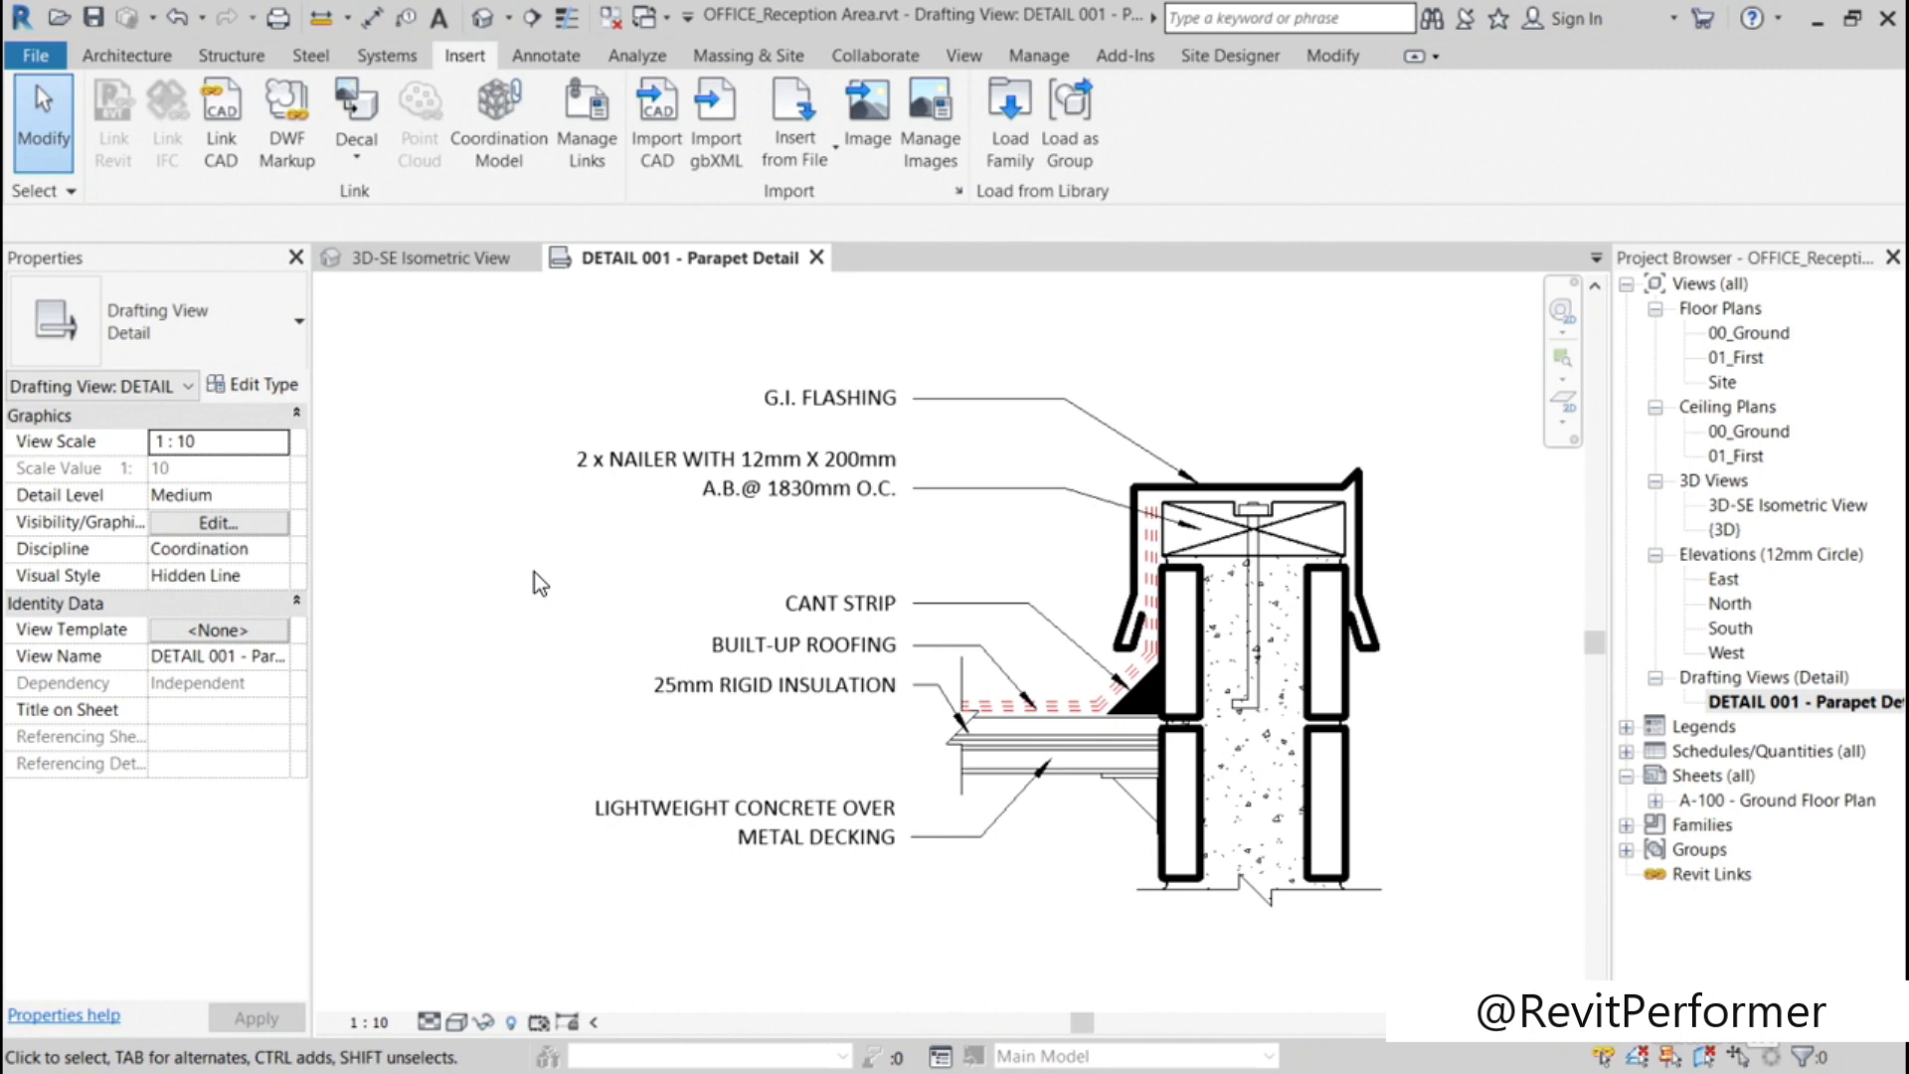
# Step: Duplicate the G.I. FLASHING note's 2.0mm Calibri text type under the name 2.0mm Calibri_BLUE
pyautogui.click(846, 406)
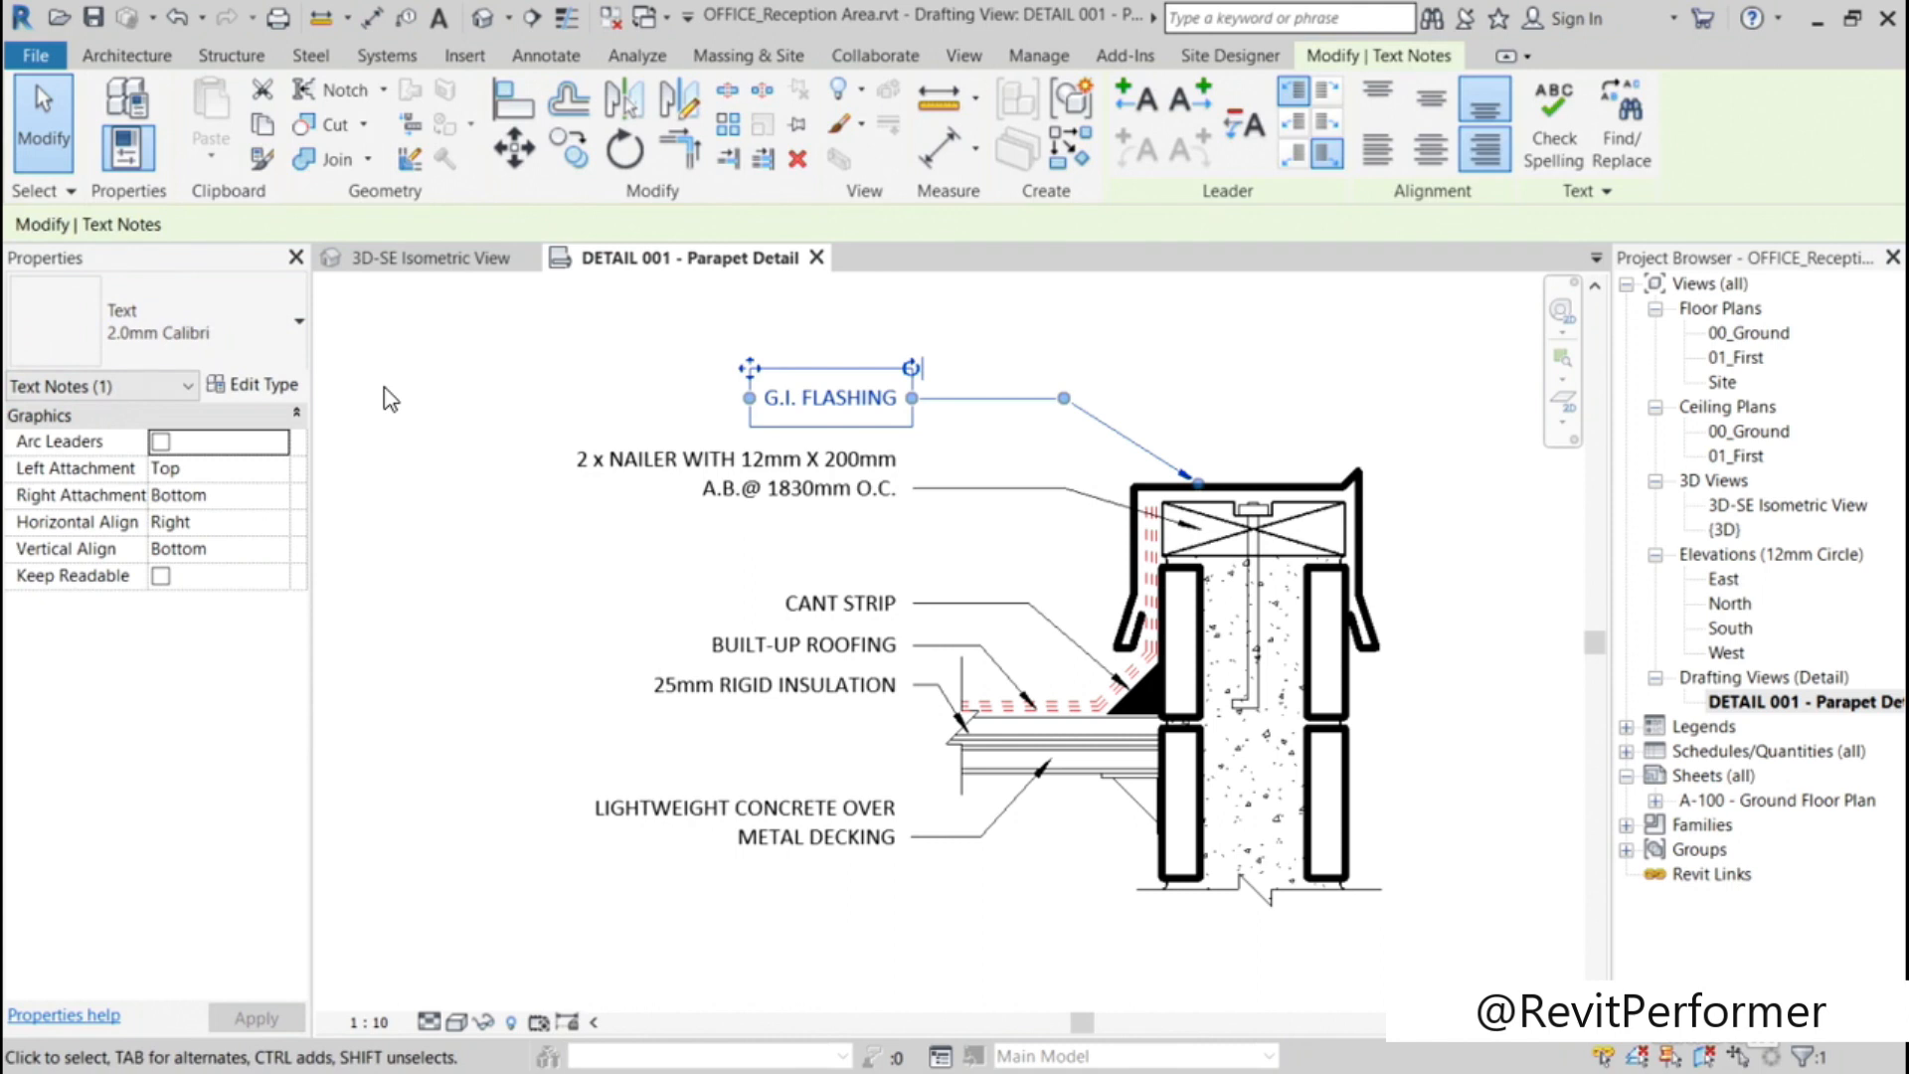
pyautogui.click(282, 388)
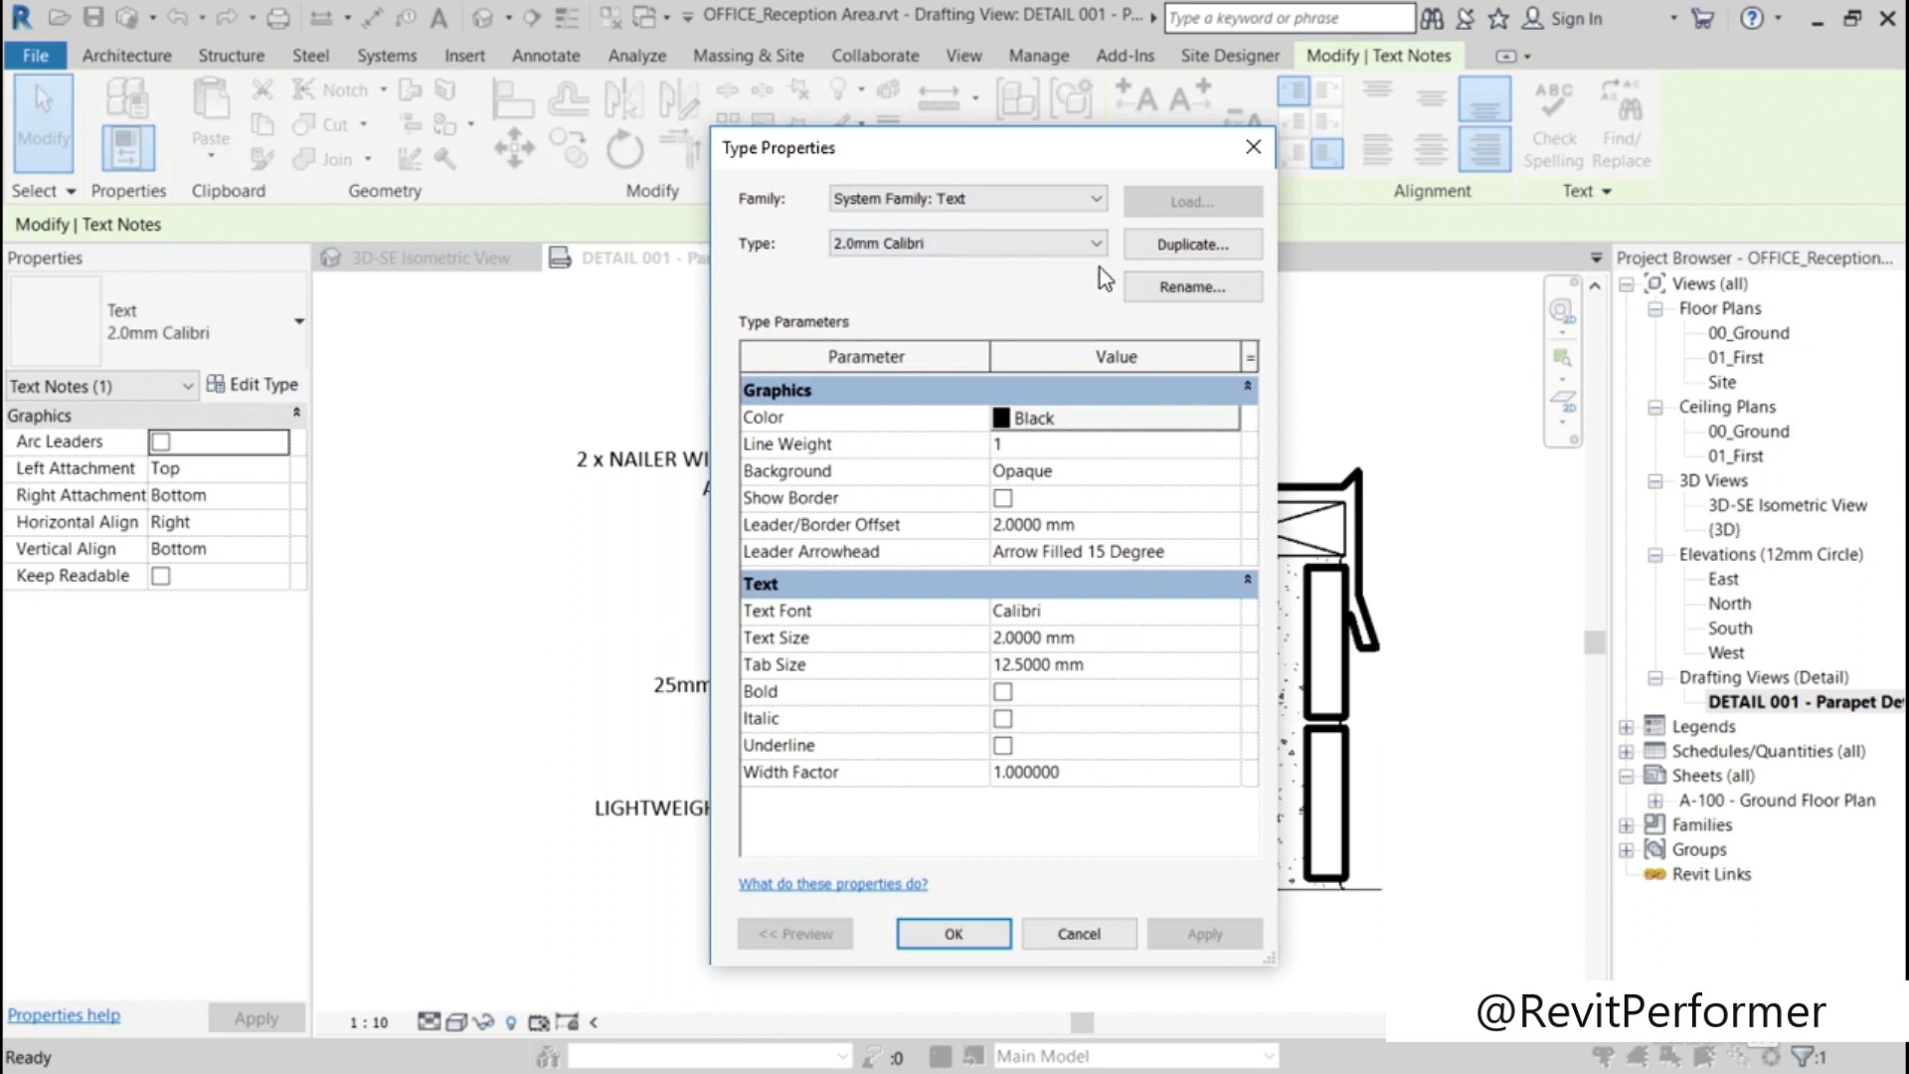
pyautogui.click(1150, 249)
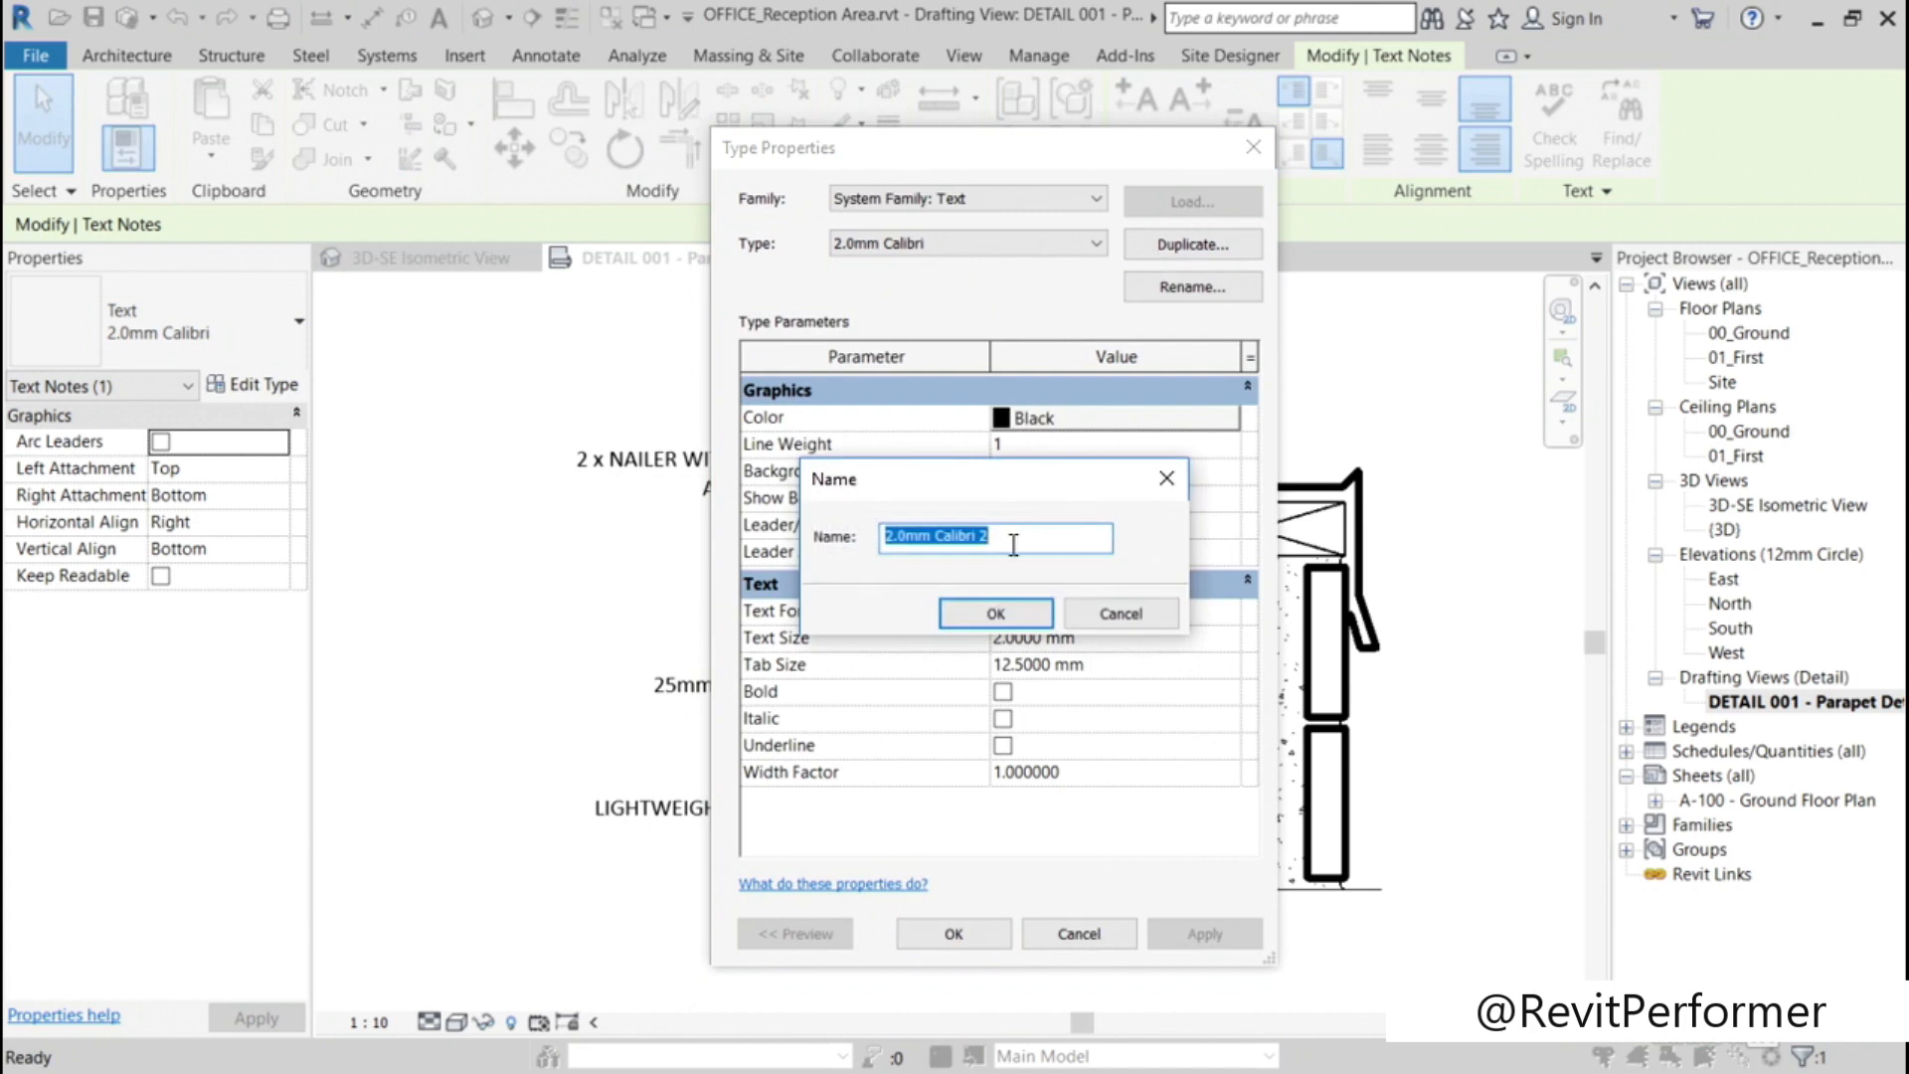
pyautogui.click(1012, 538)
pyautogui.press('BackSpace')
pyautogui.press('BackSpace')
pyautogui.write('_BLUE')
pyautogui.click(1016, 615)
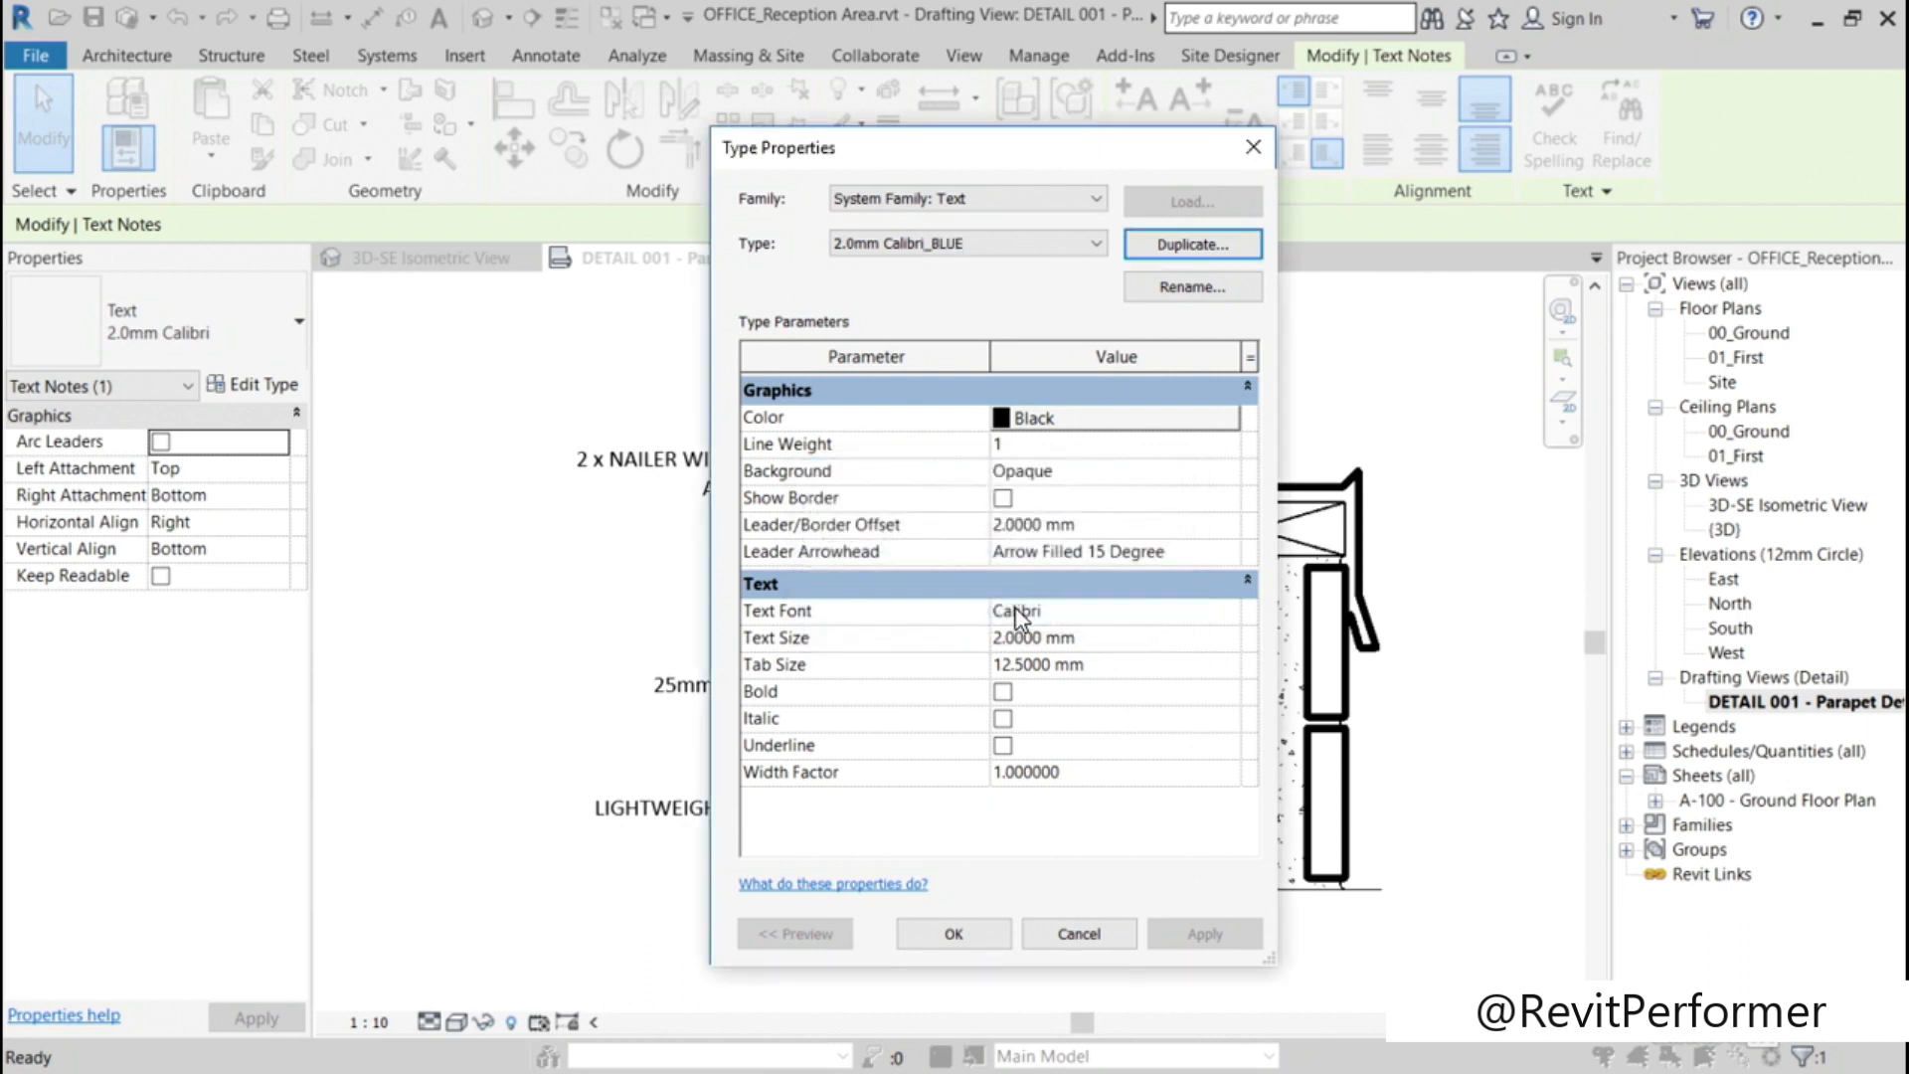
# Step: Set the 2.0mm Calibri_BLUE type's color to RGB 000-128-255 and apply it to the G.I. FLASHING note
pyautogui.click(1144, 425)
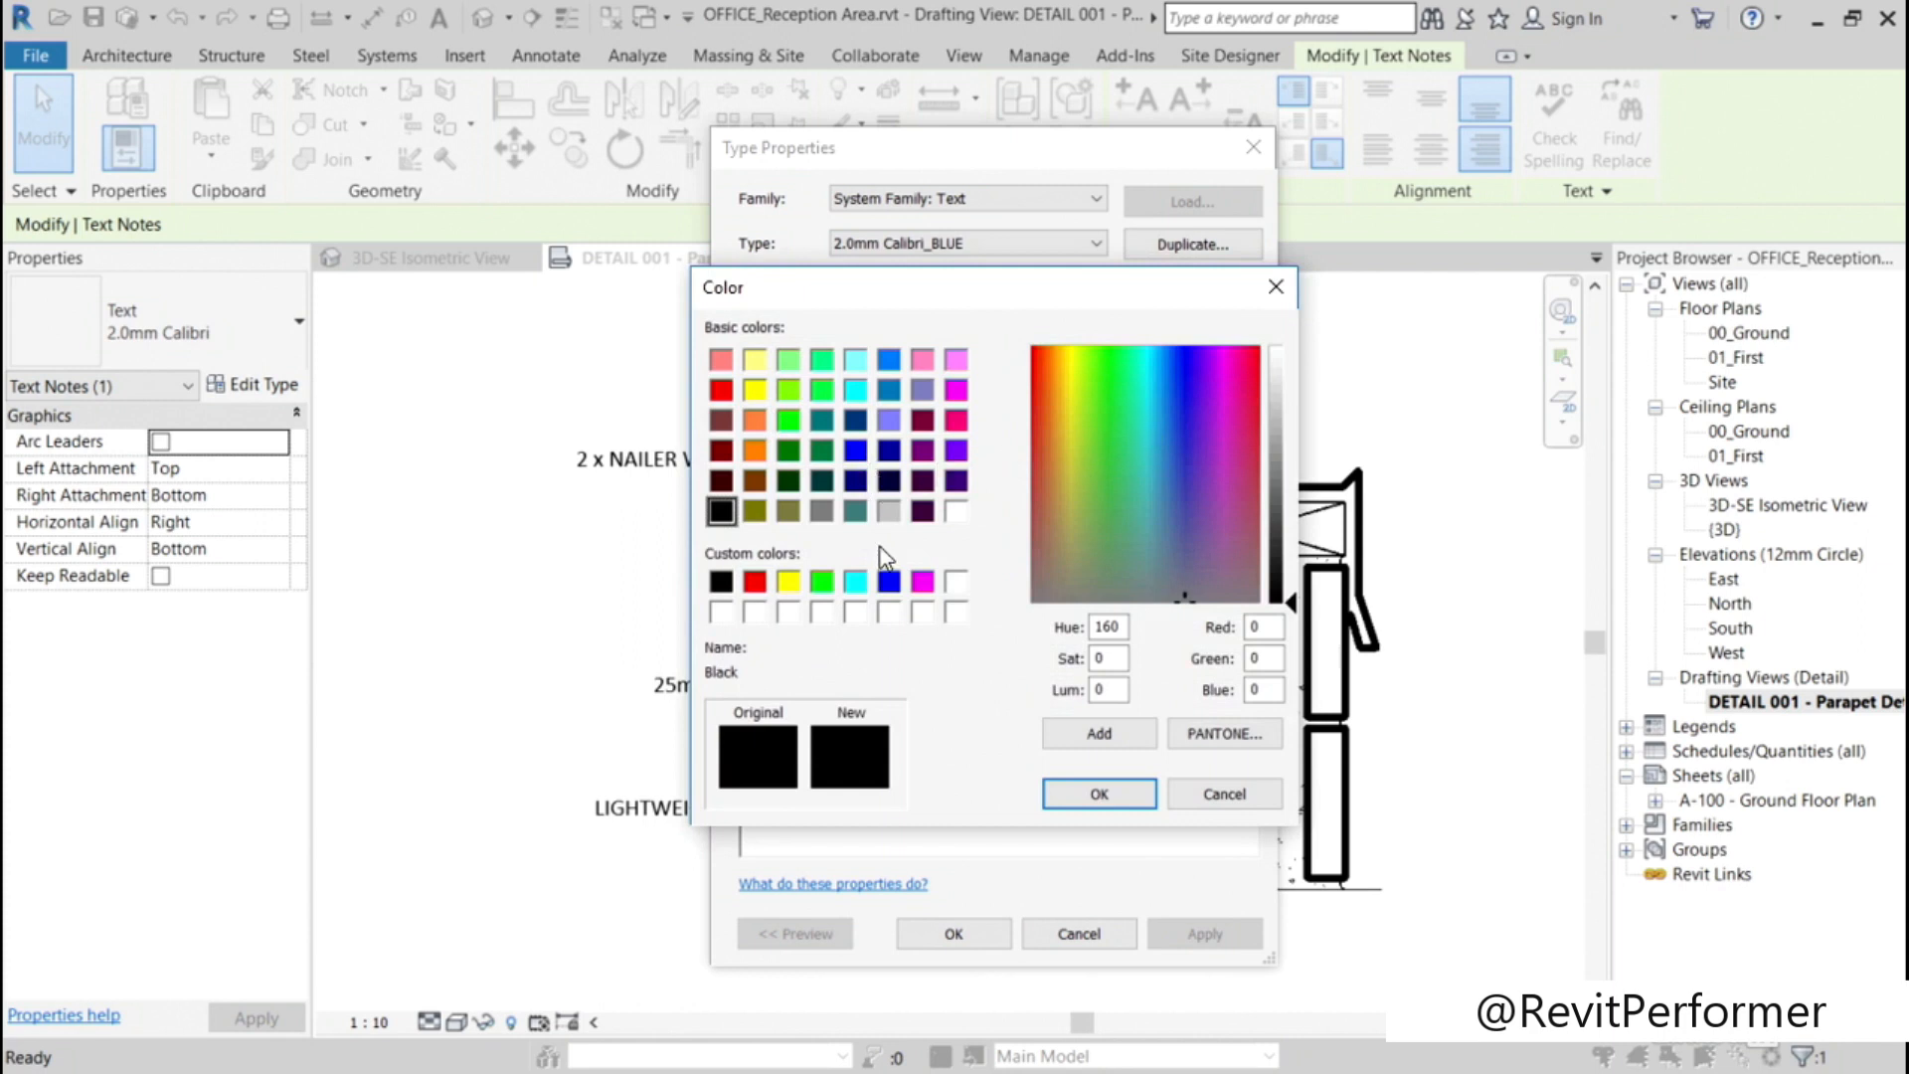
pyautogui.click(889, 360)
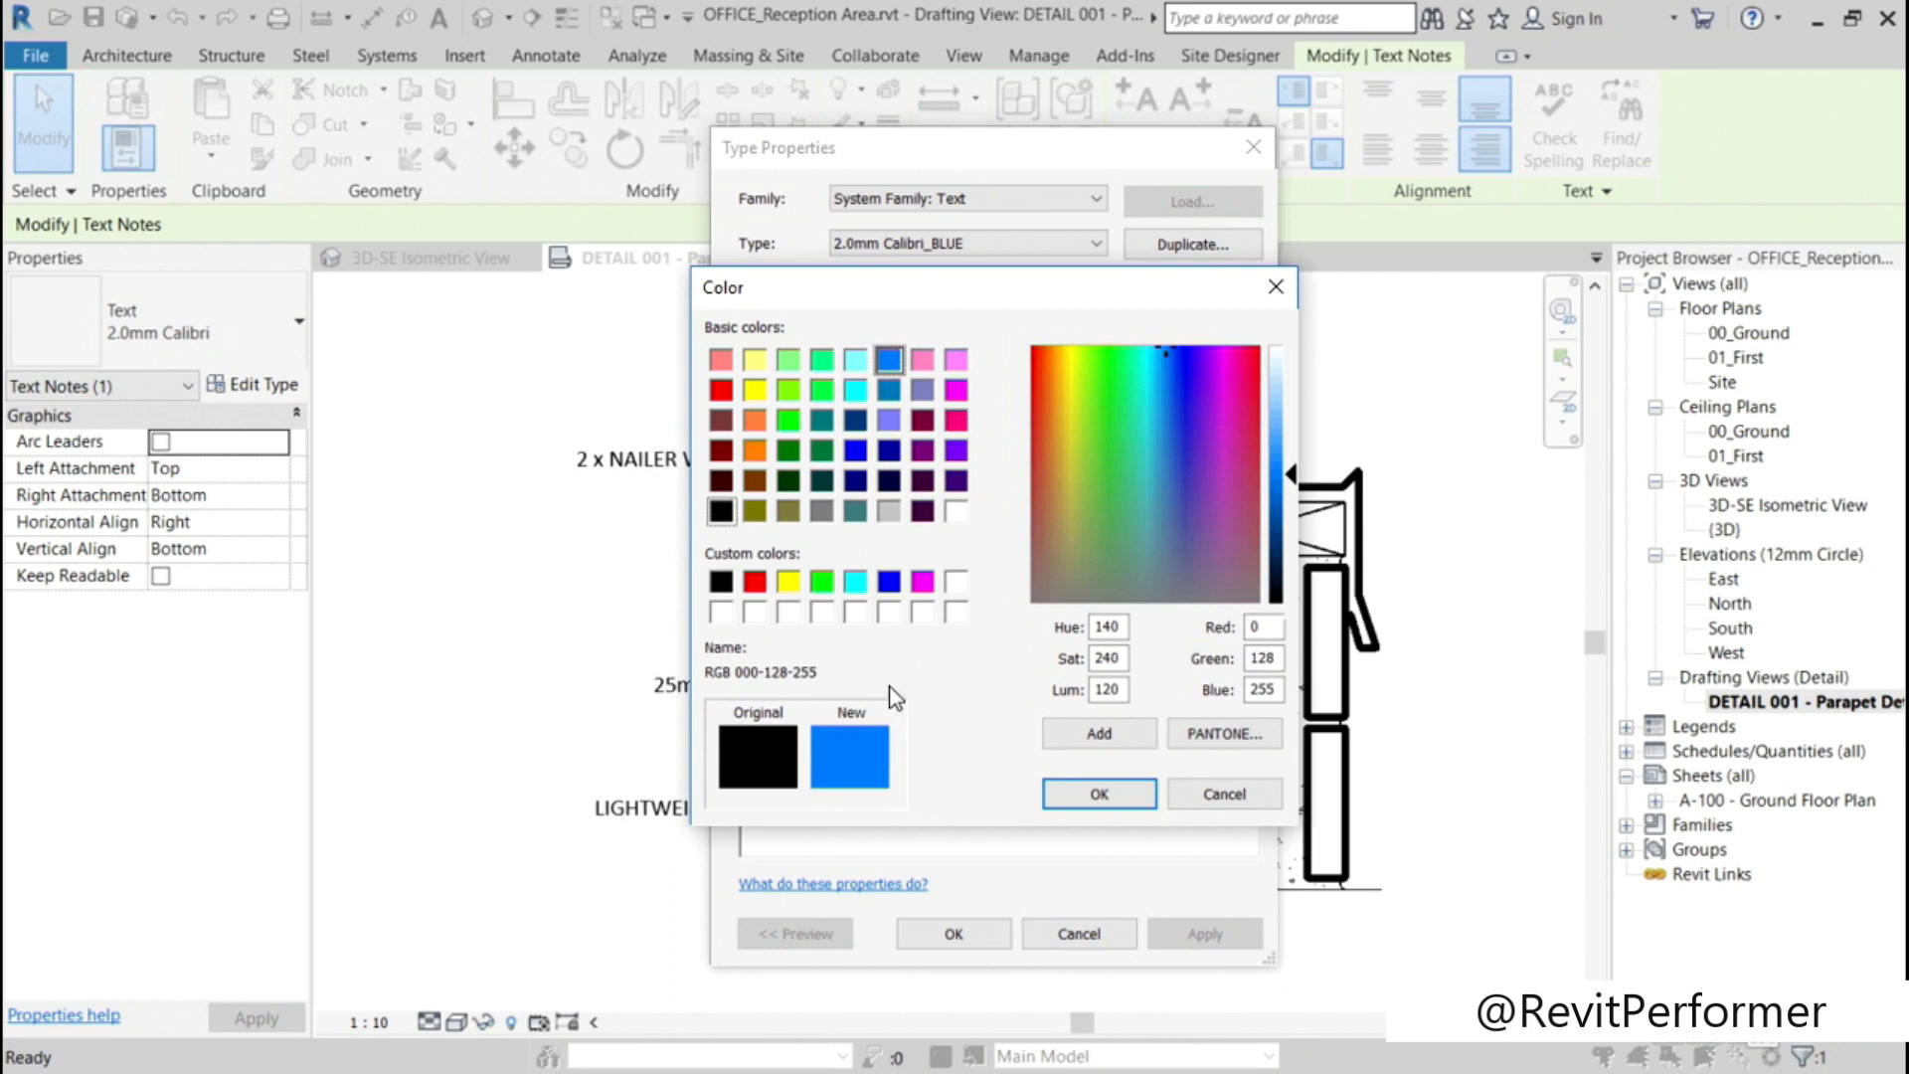
pyautogui.click(1110, 795)
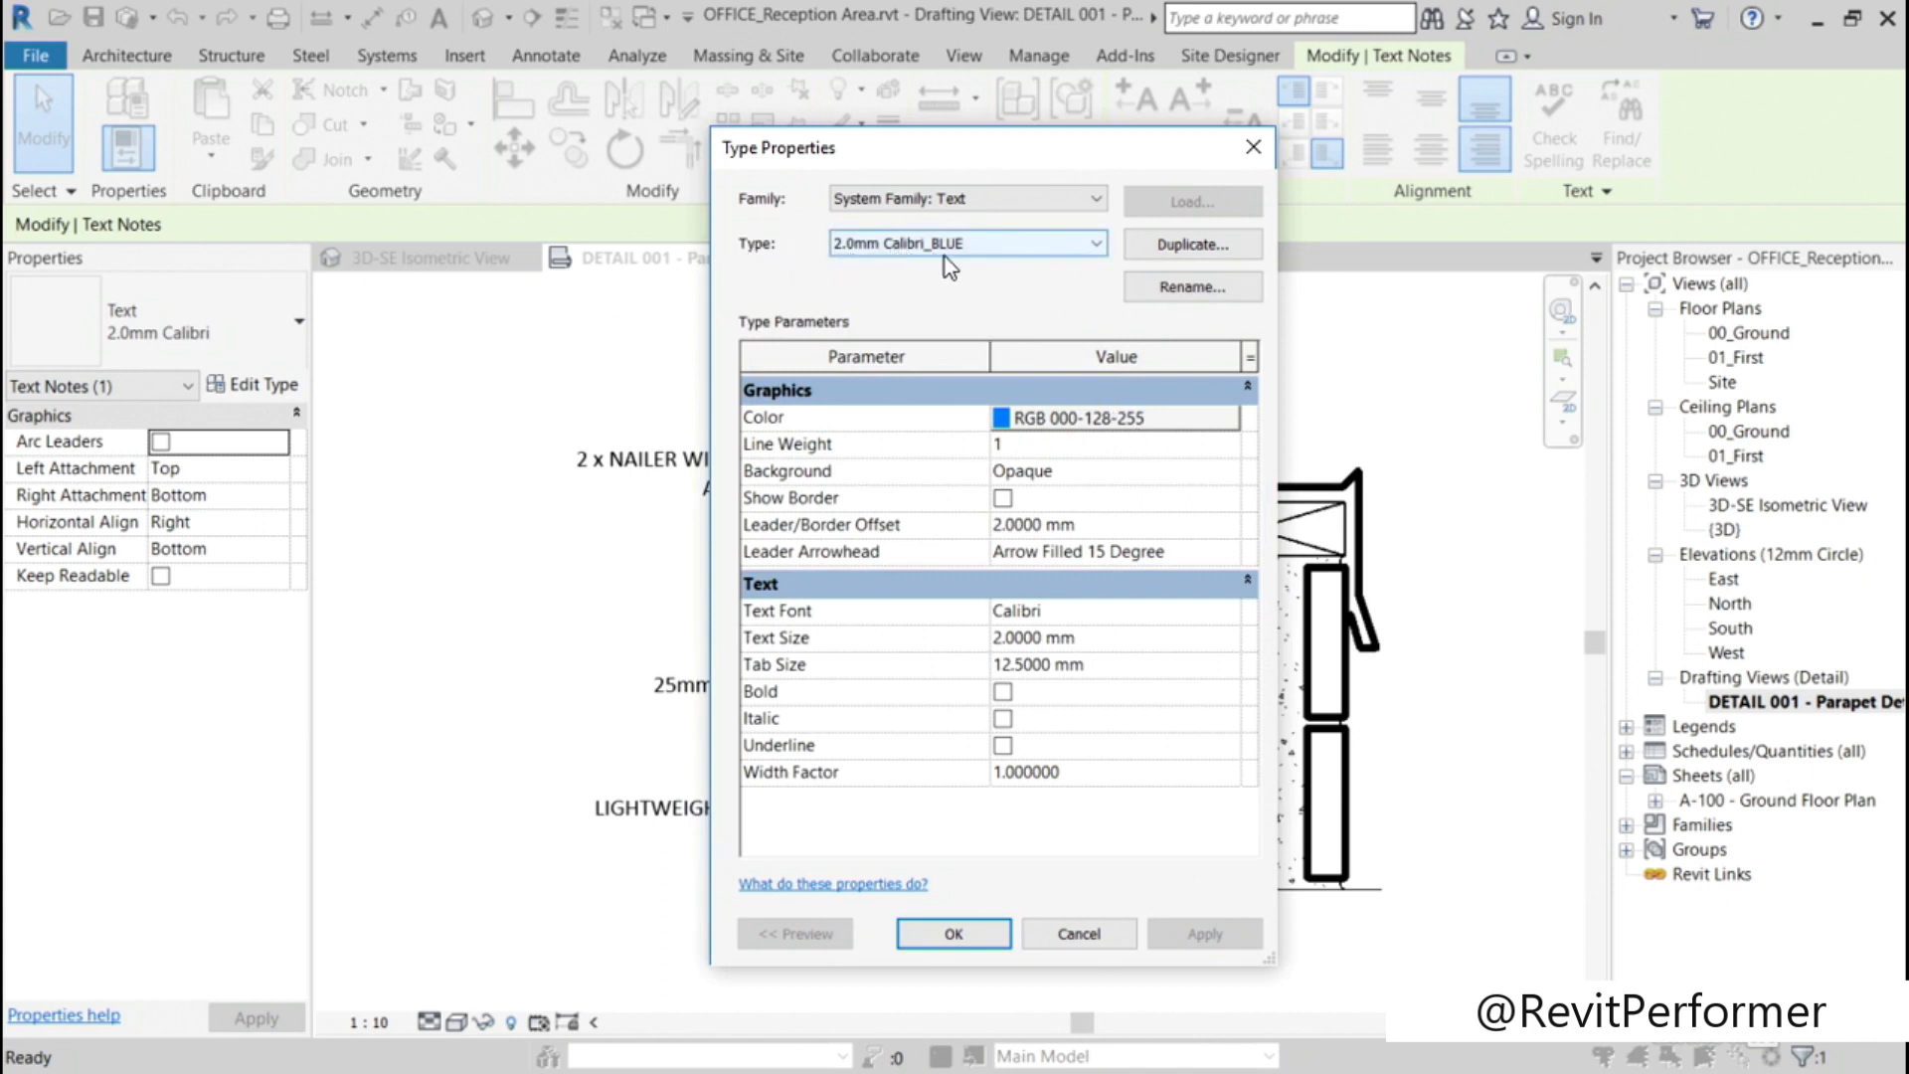
pyautogui.click(986, 934)
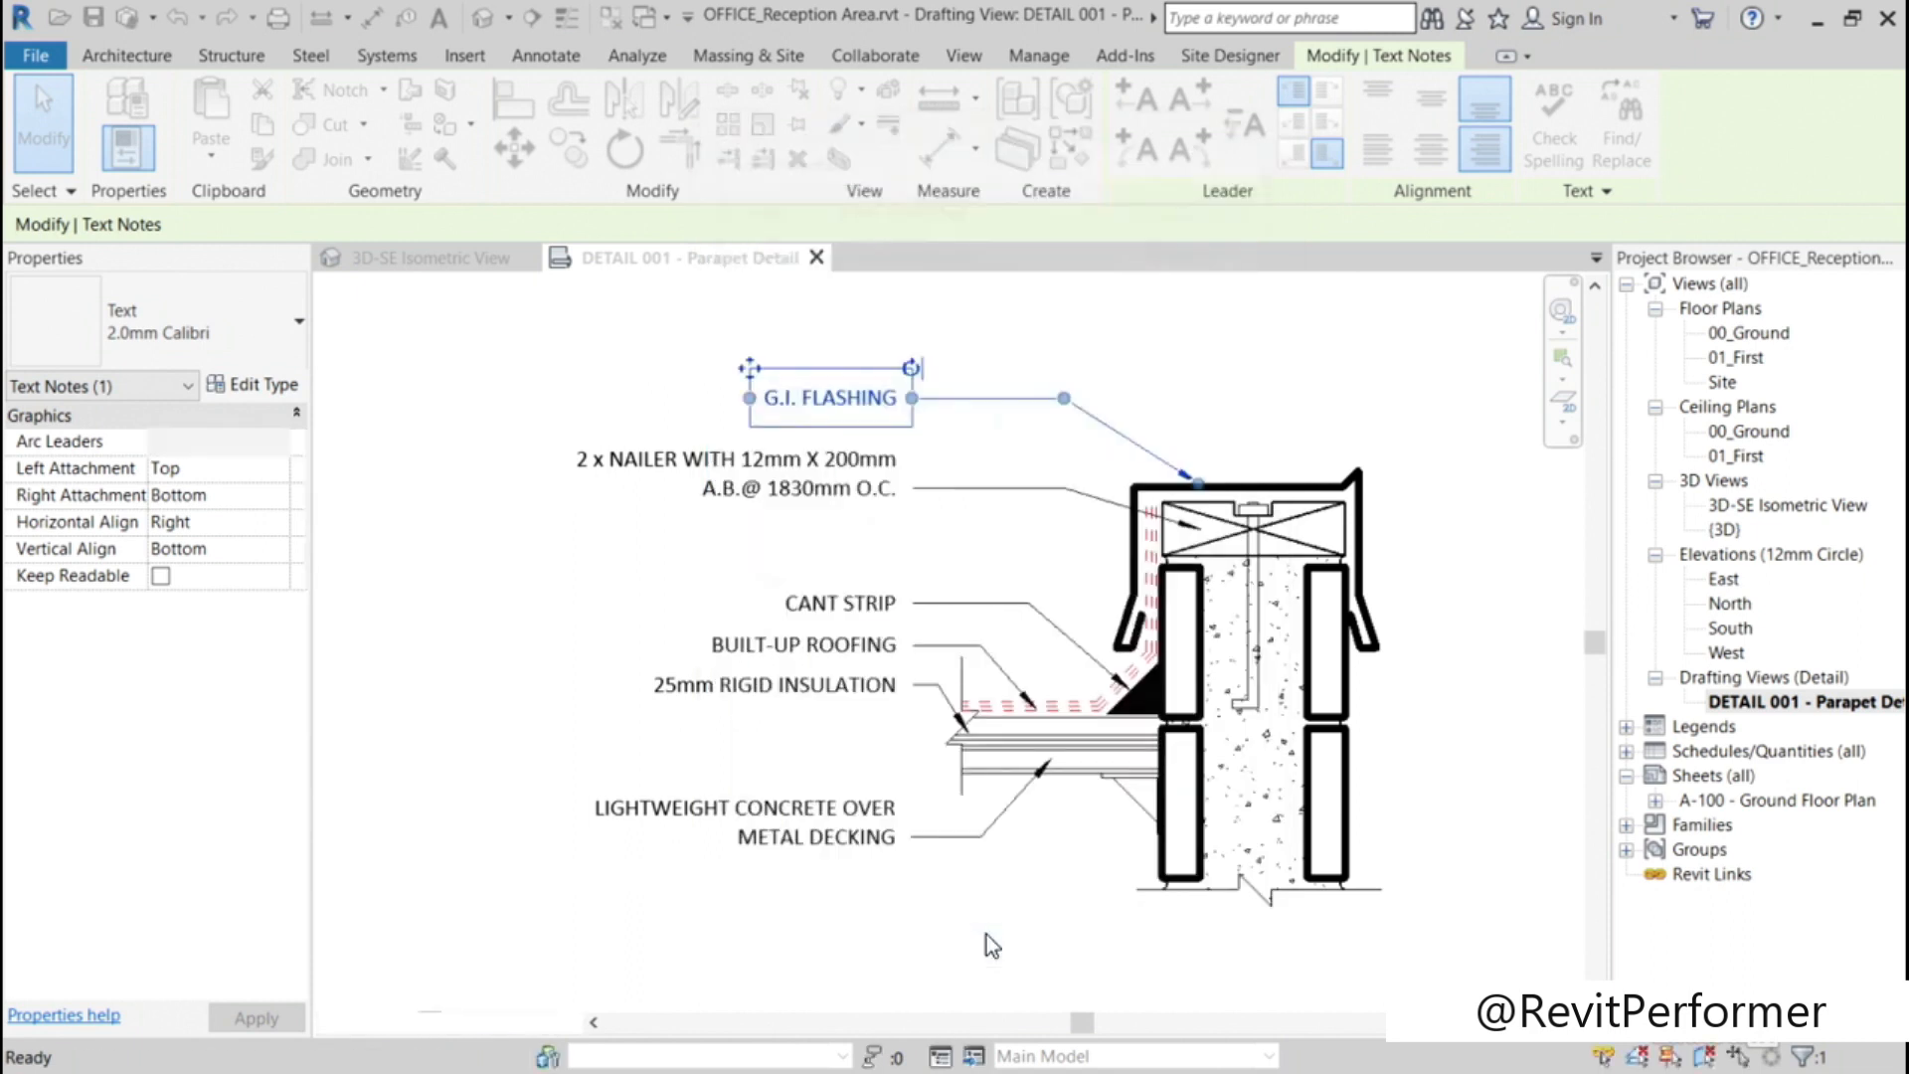
pyautogui.click(577, 739)
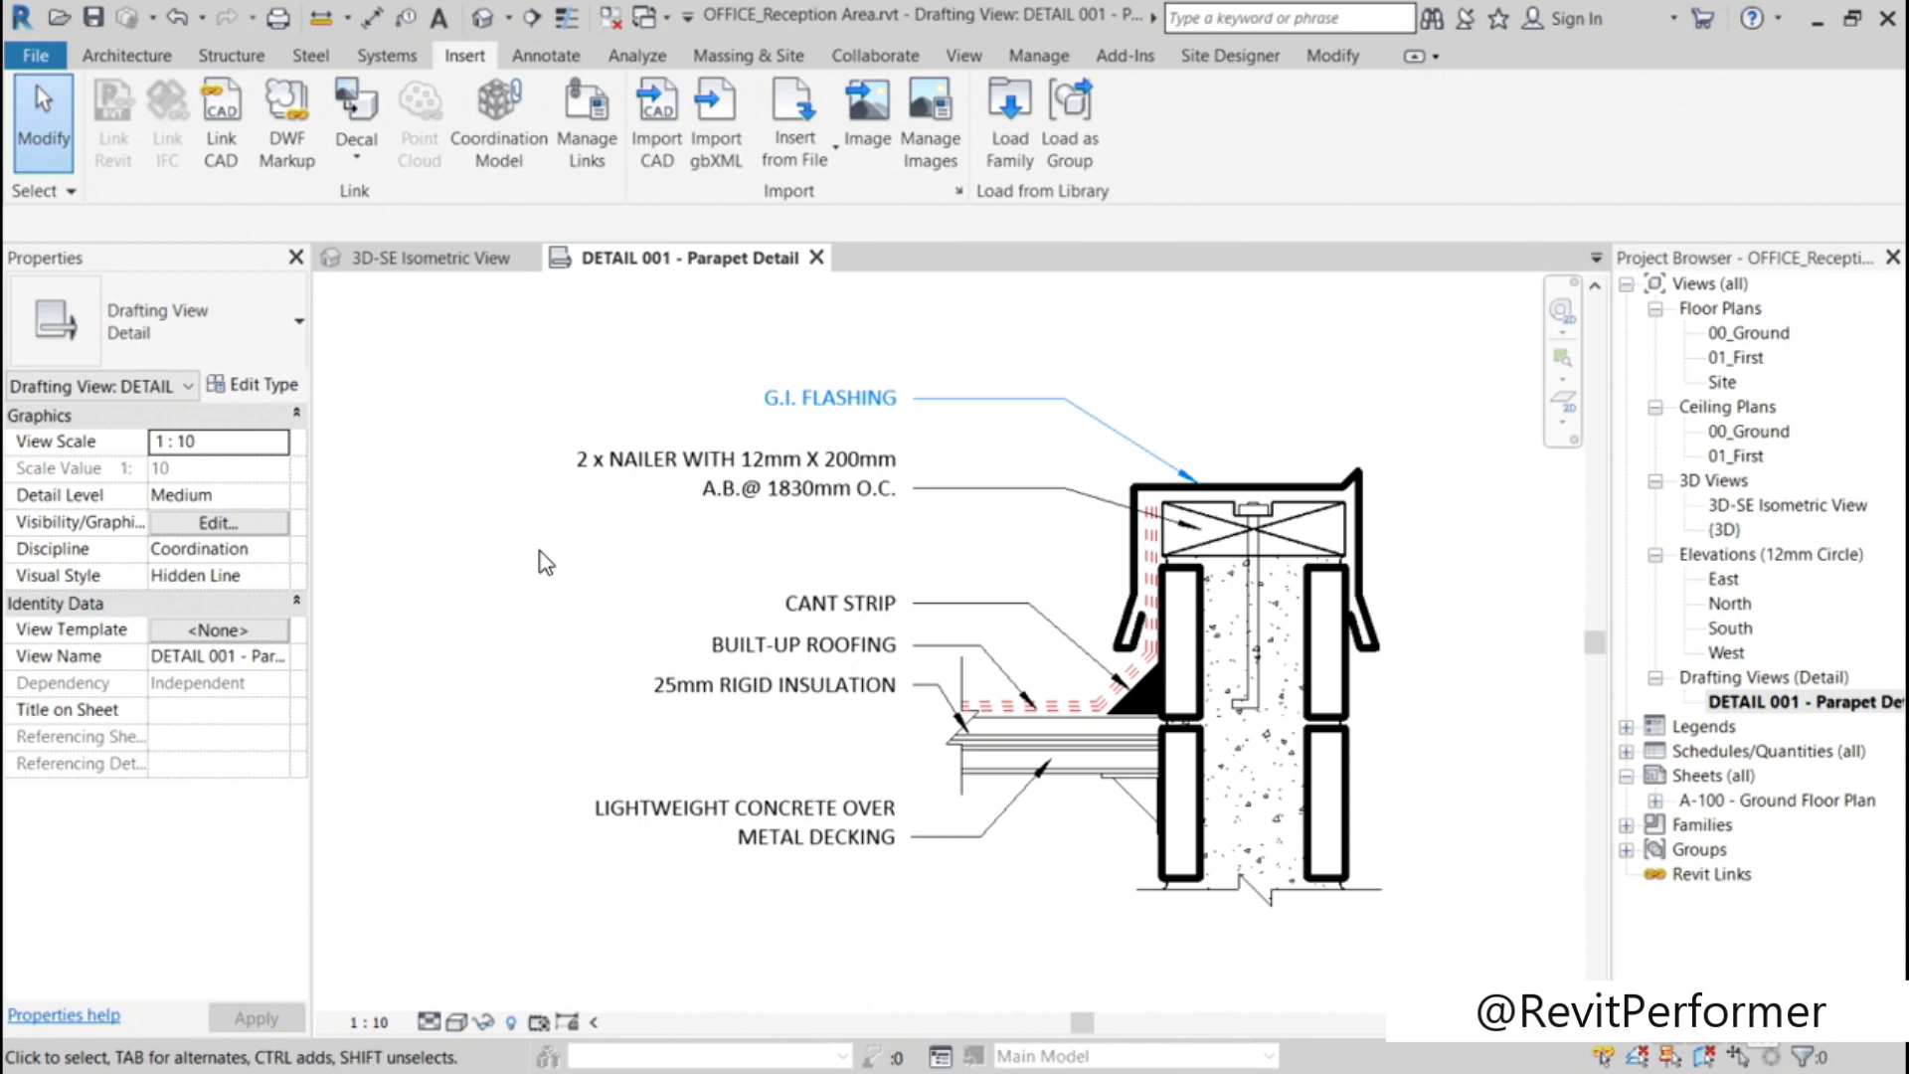
# Step: Replace the G.I. FLASHING note's leader with a new right-side leader whose arrowhead meets the top of the flashing
pyautogui.click(853, 395)
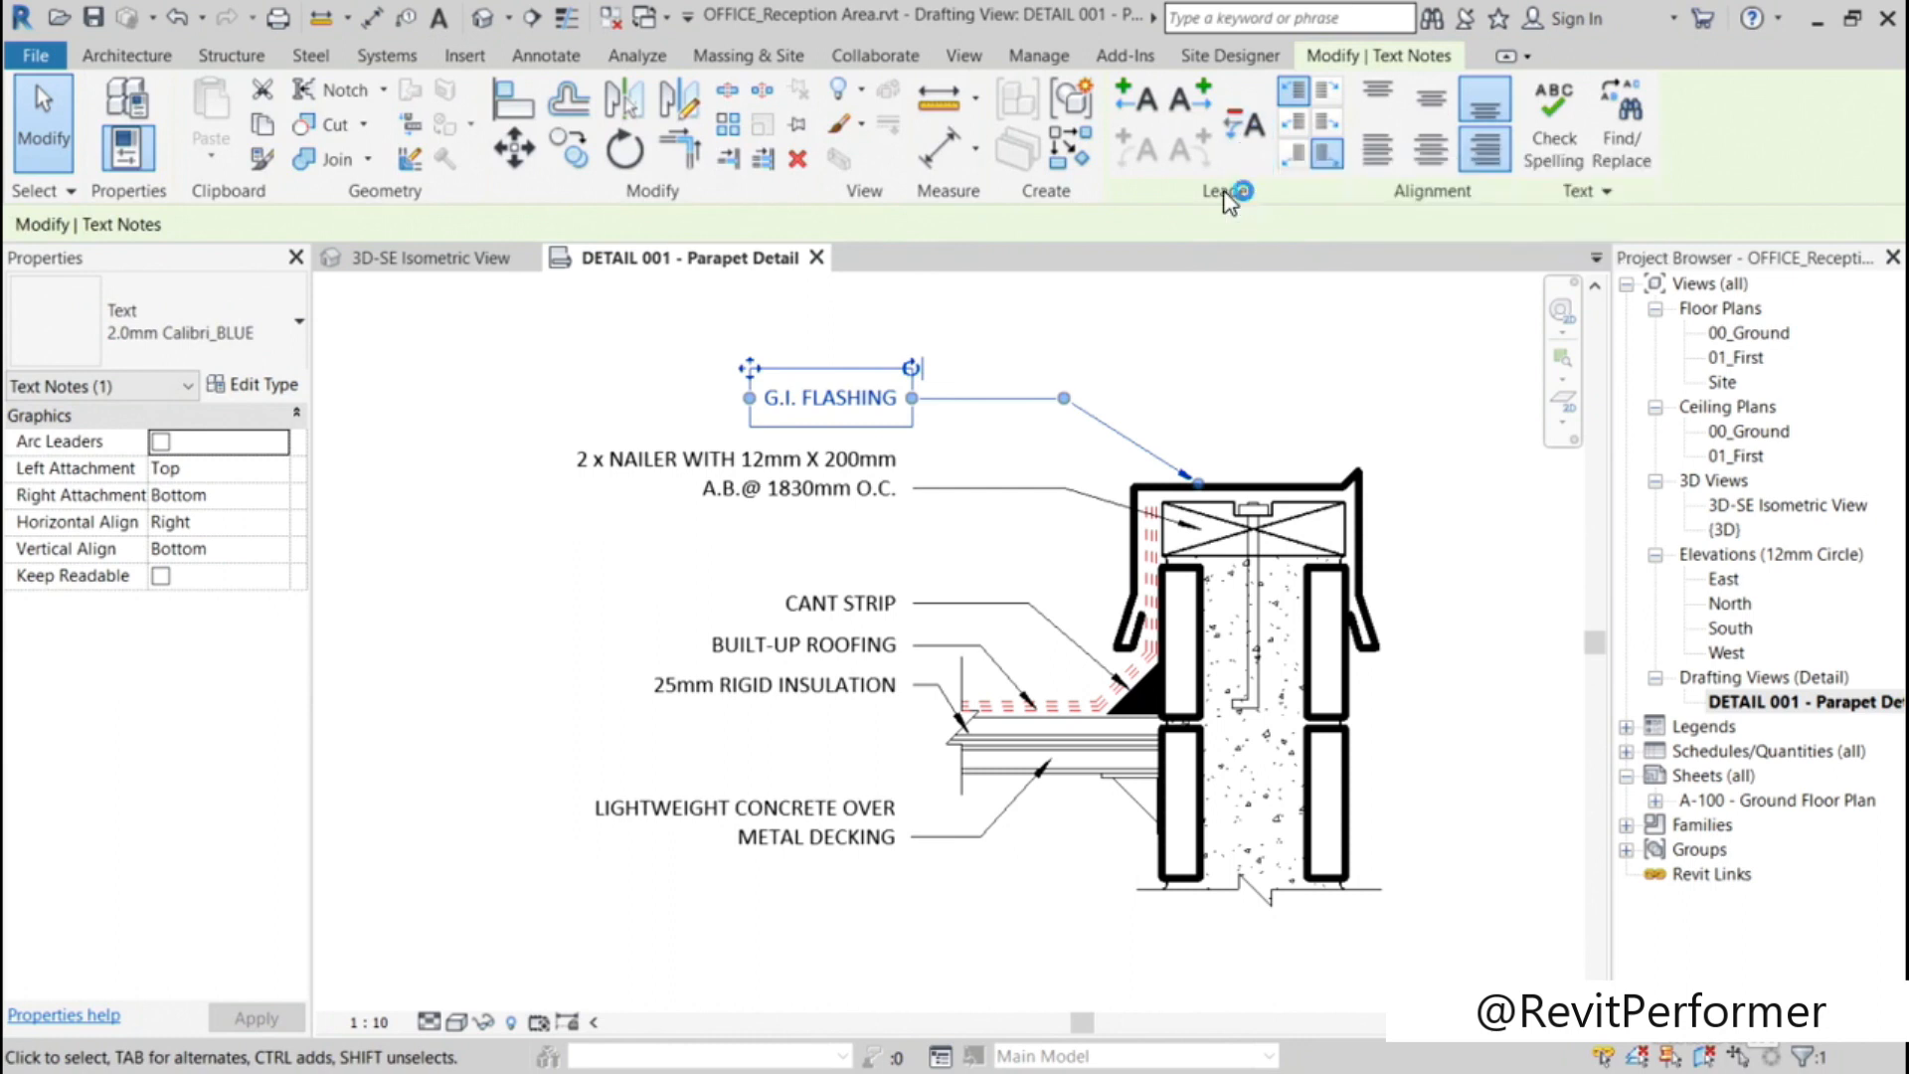
pyautogui.click(1249, 131)
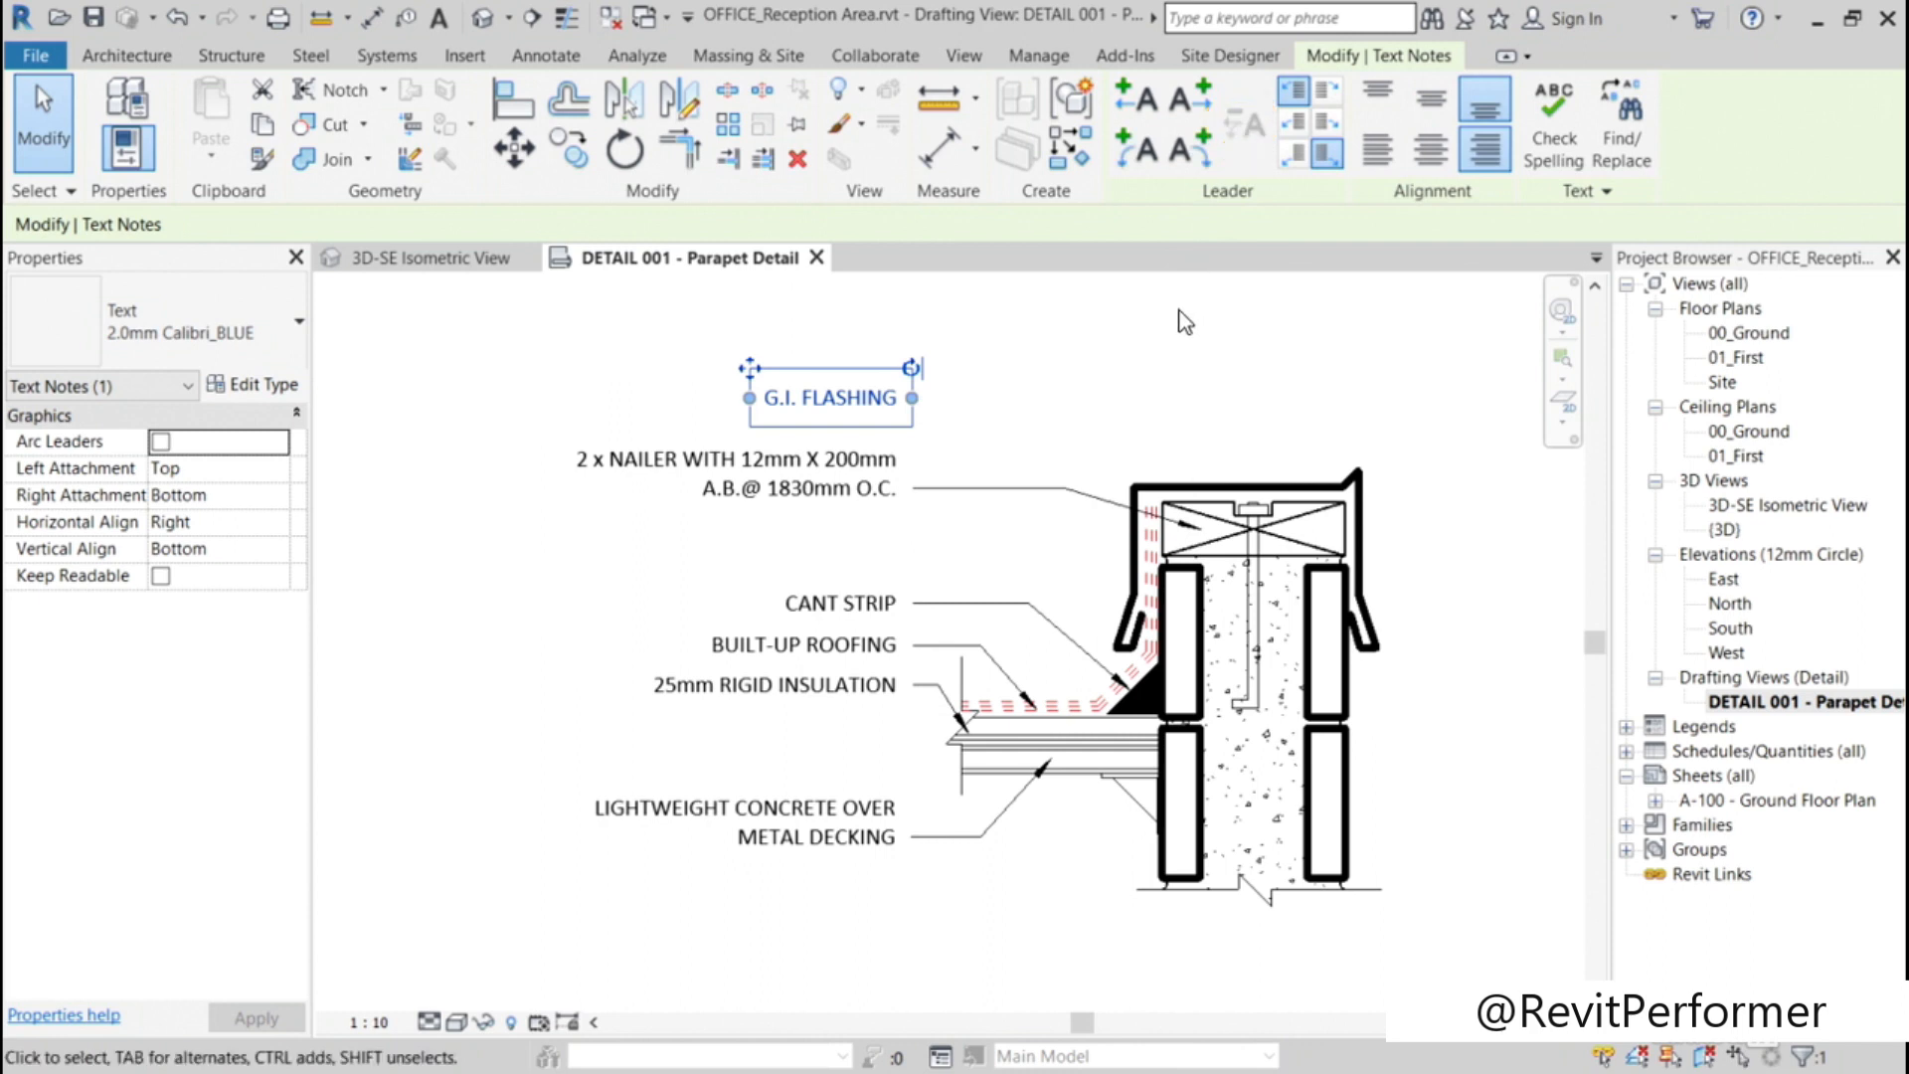
pyautogui.click(1195, 102)
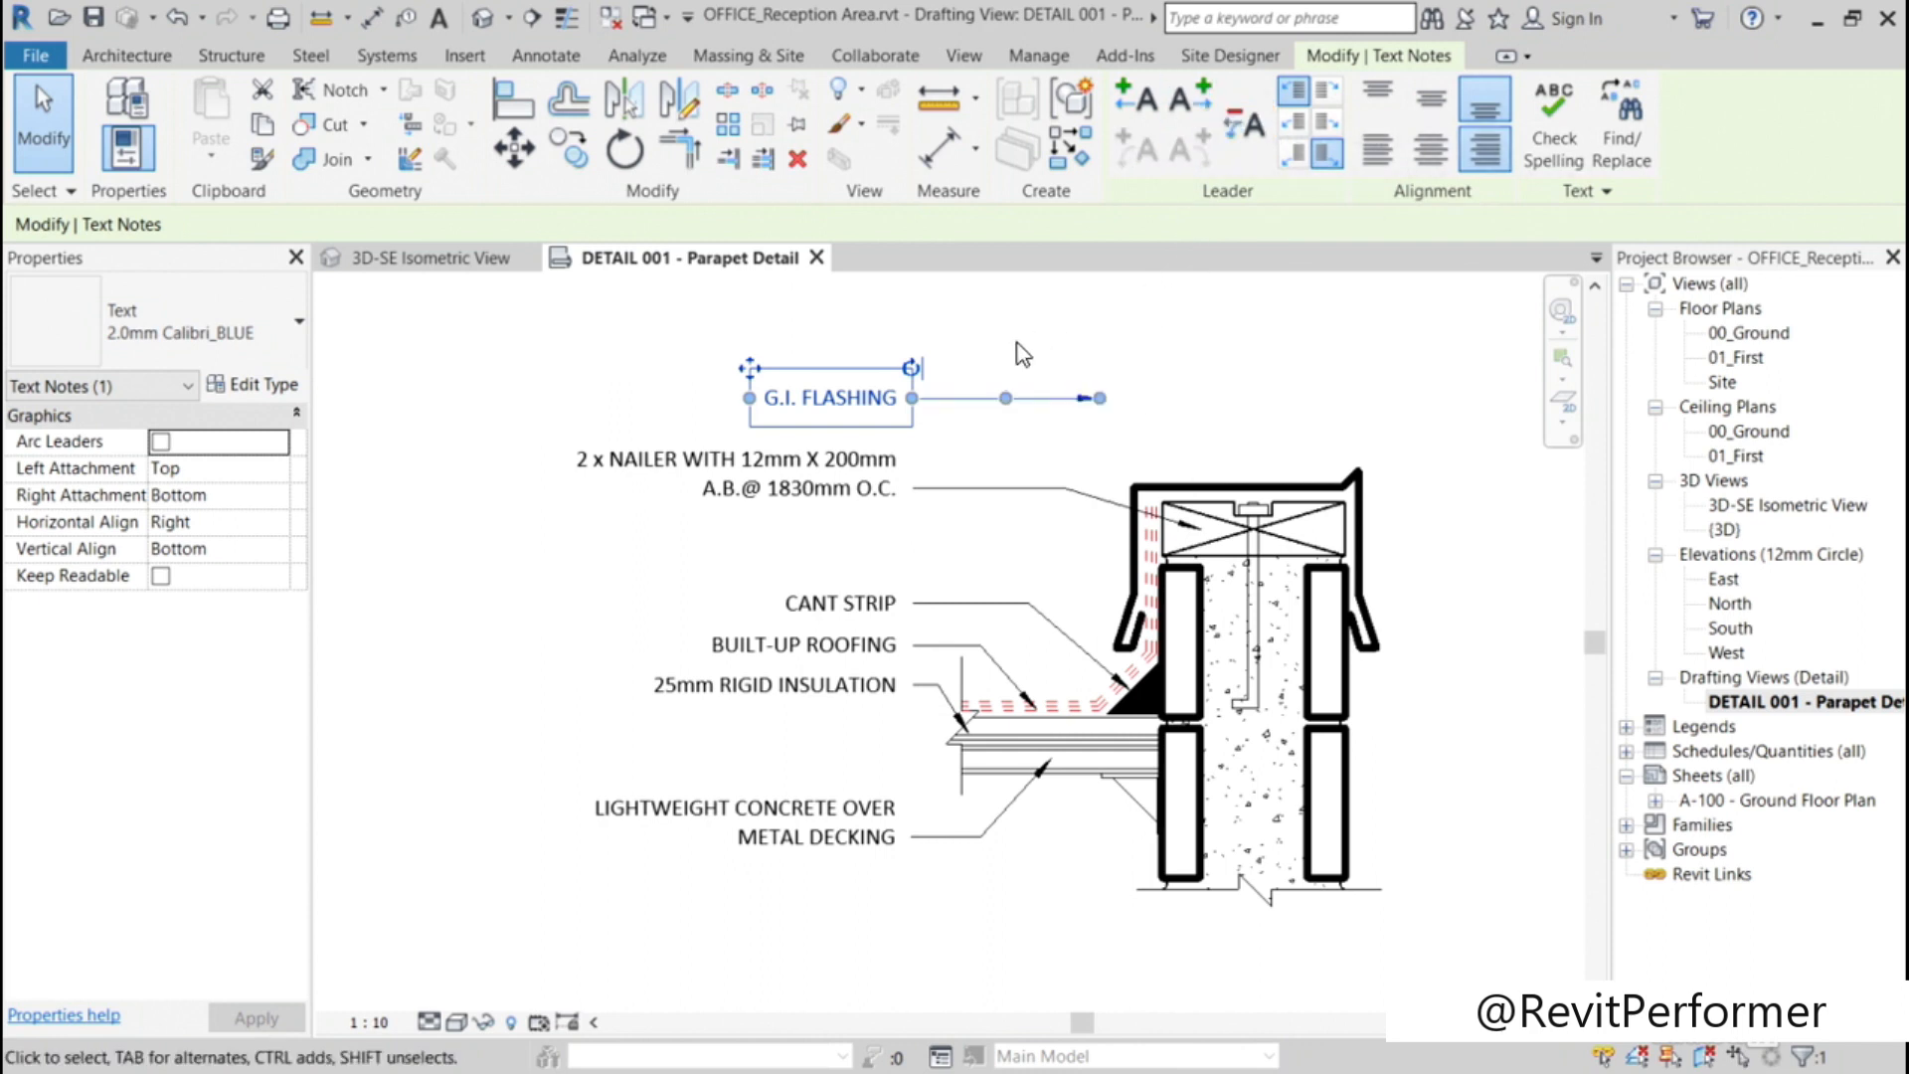
pyautogui.moveTo(1100, 399); pyautogui.dragTo(1204, 478)
pyautogui.moveTo(1060, 441); pyautogui.dragTo(1064, 398)
pyautogui.press('Escape')
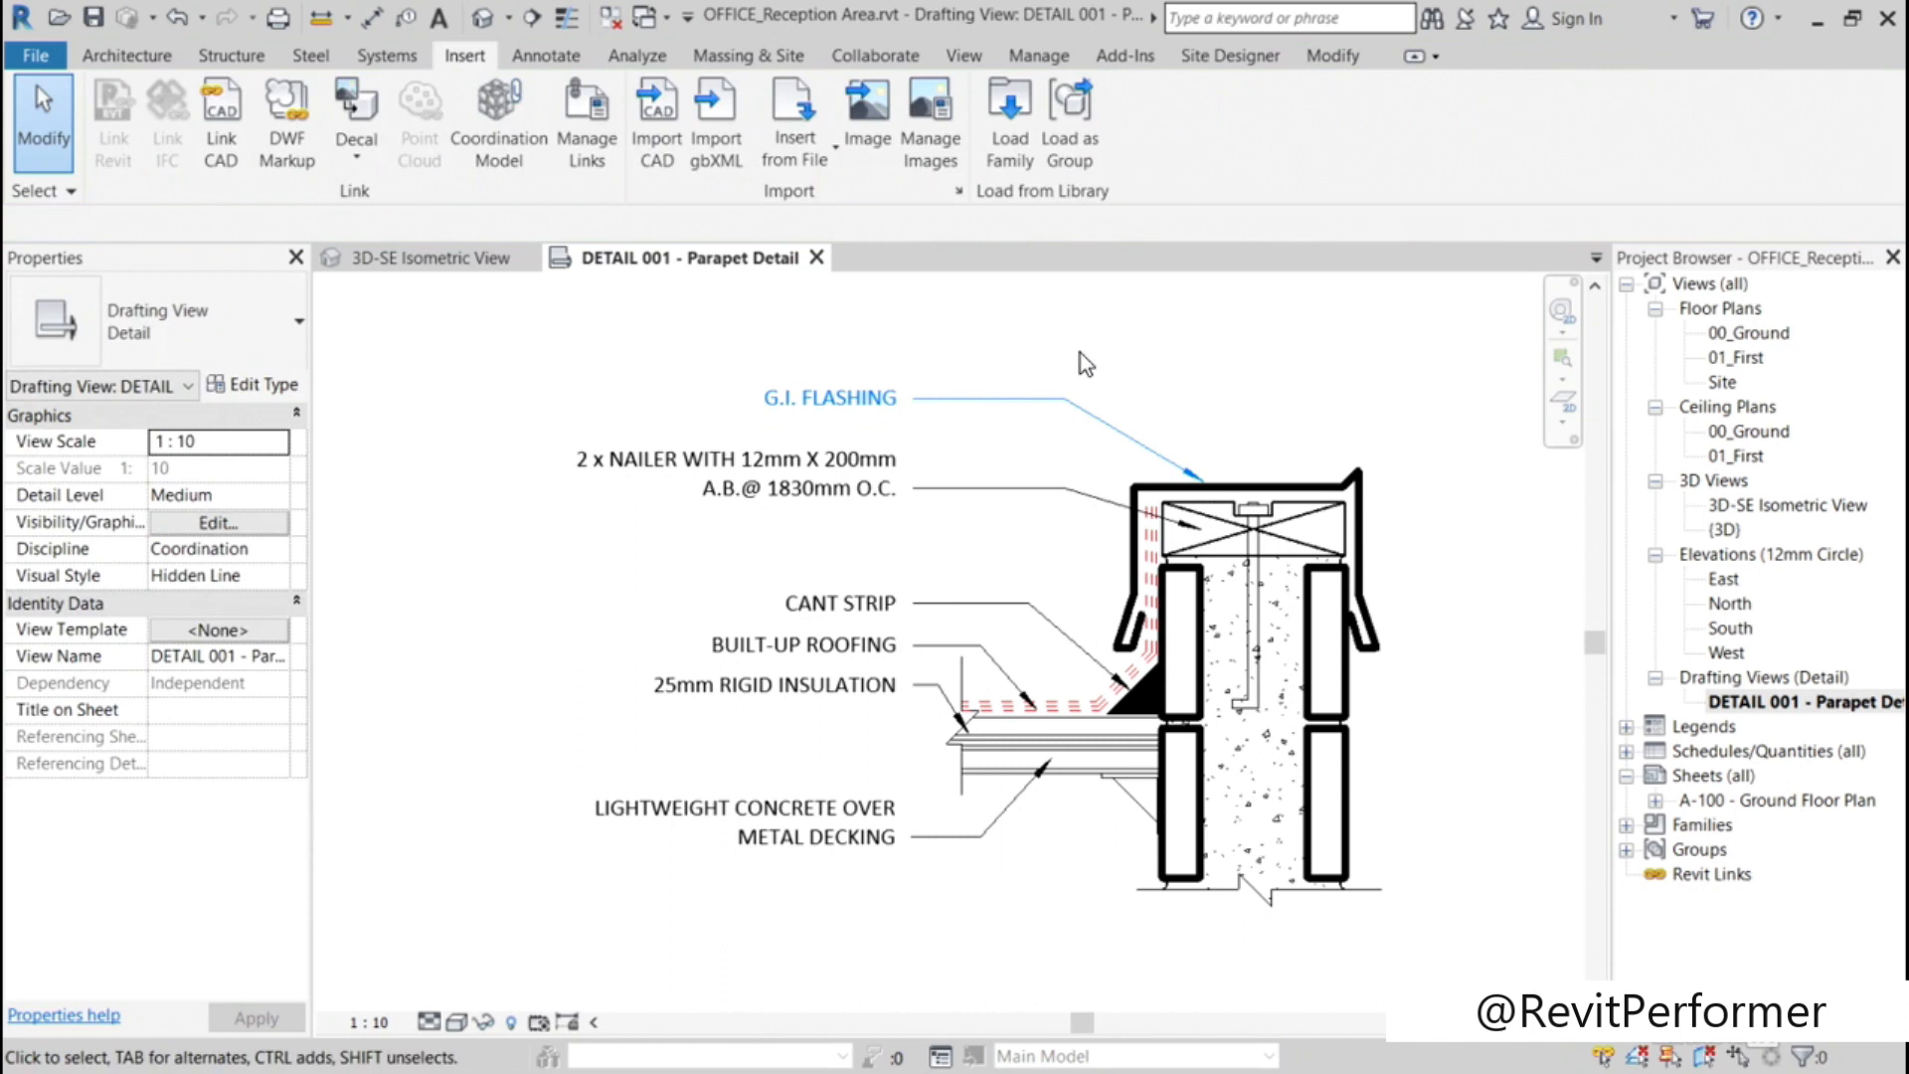
# Step: Change the five text notes below G.I. FLASHING to the 2.0mm Calibri_BLUE type
pyautogui.moveTo(839, 912); pyautogui.dragTo(629, 428)
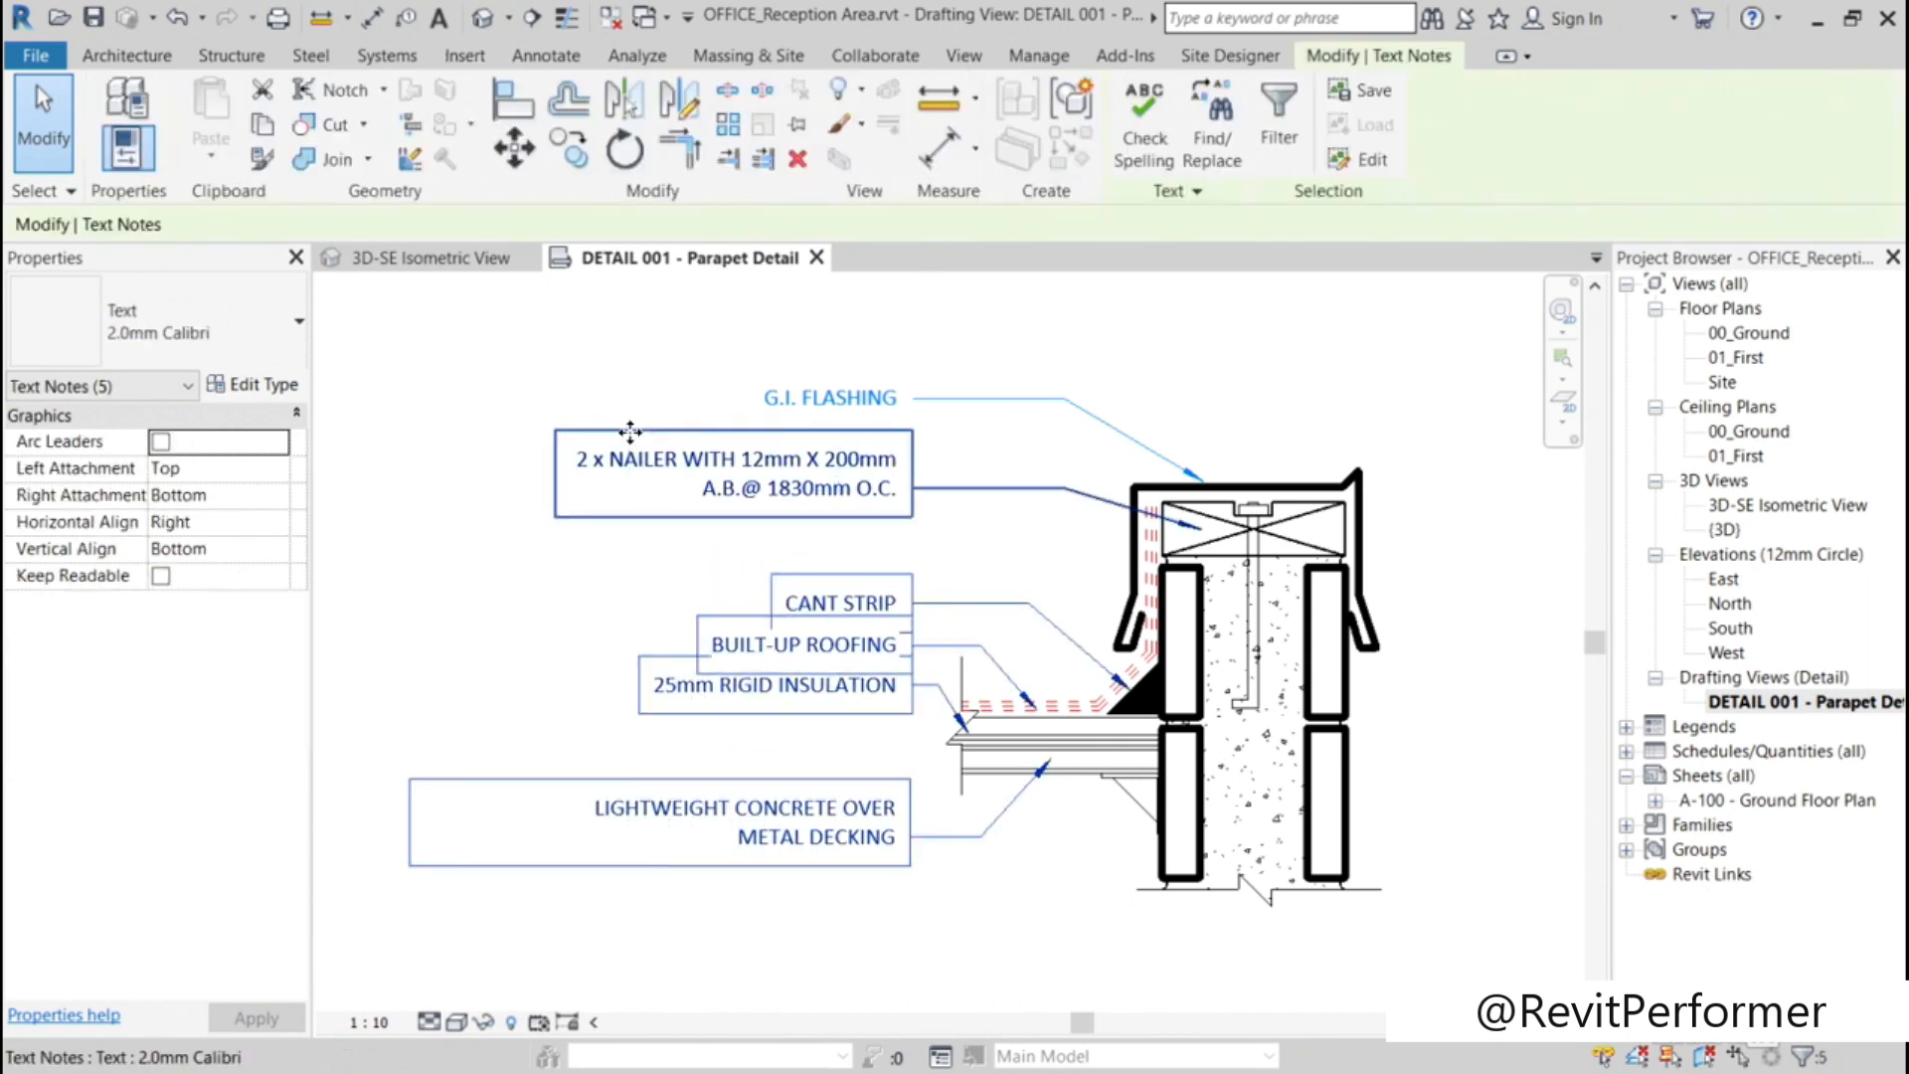
pyautogui.click(283, 337)
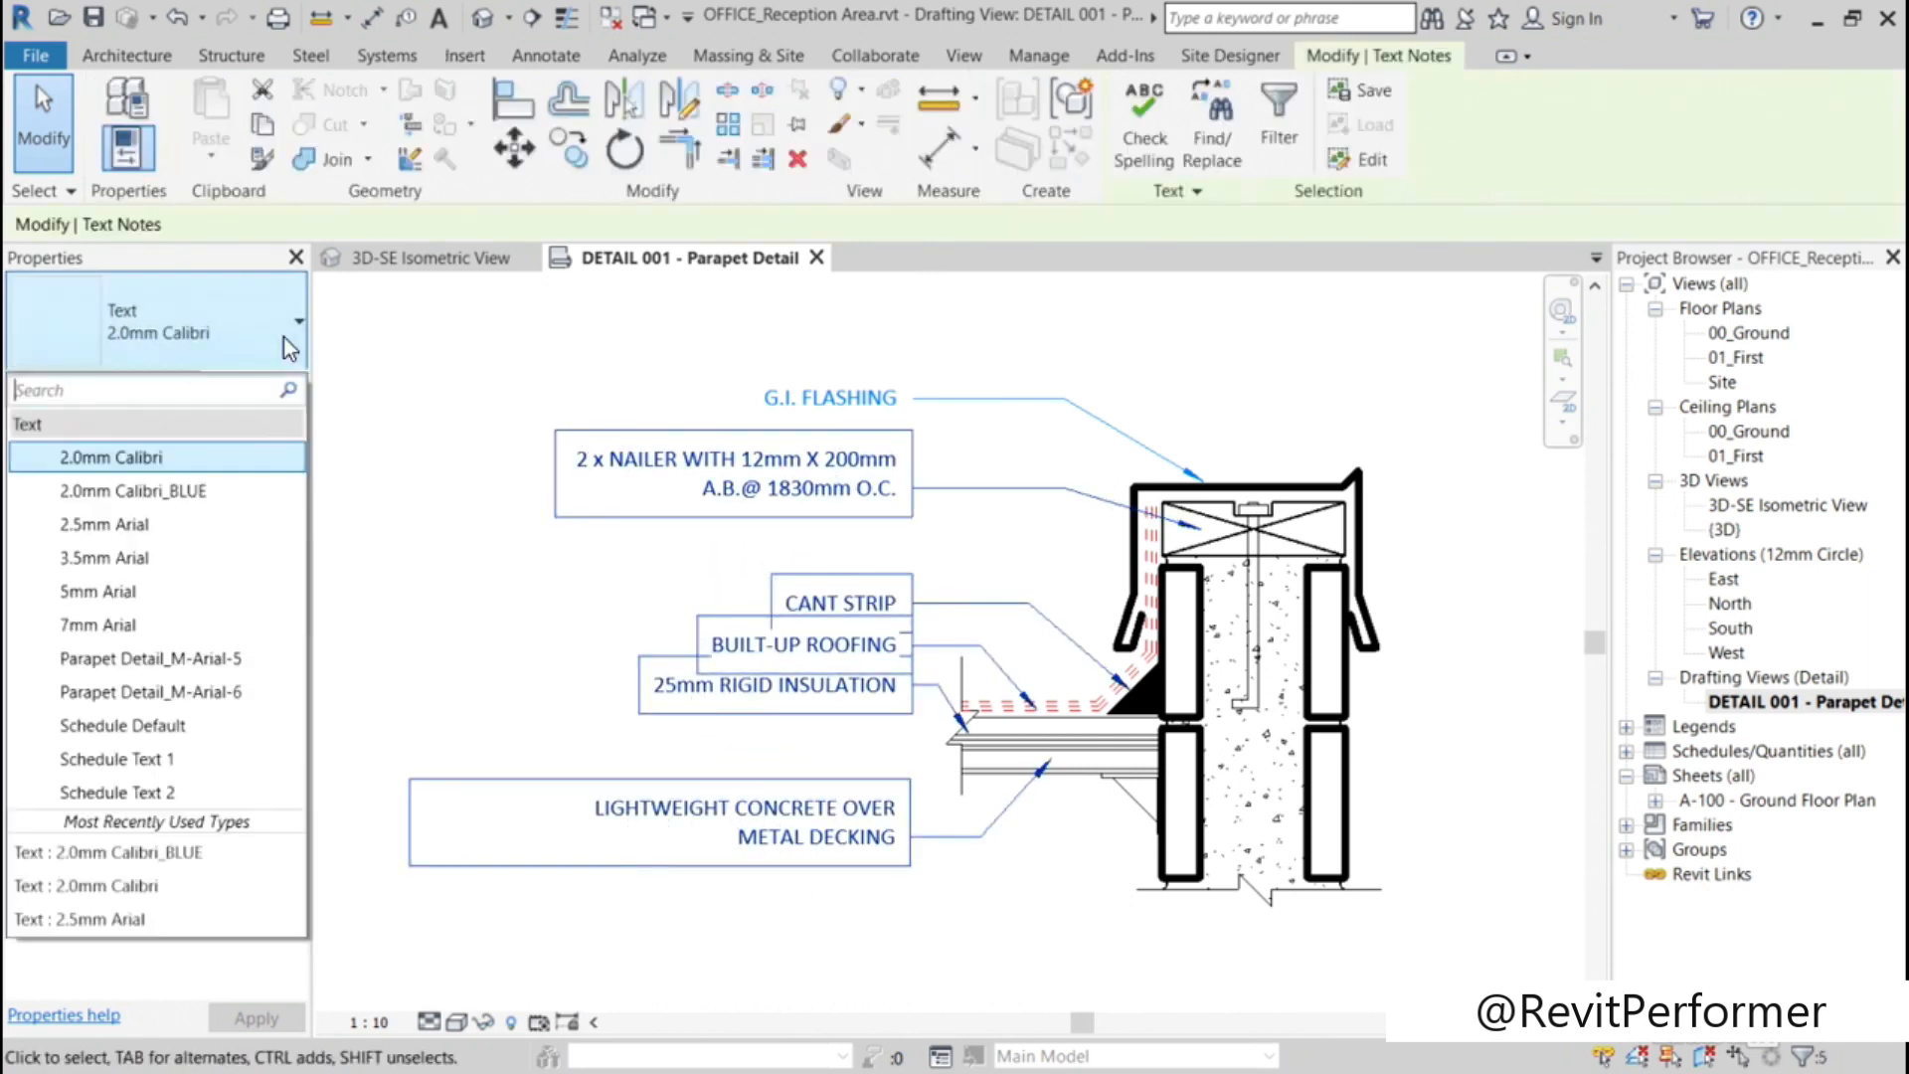
pyautogui.click(204, 491)
pyautogui.click(421, 625)
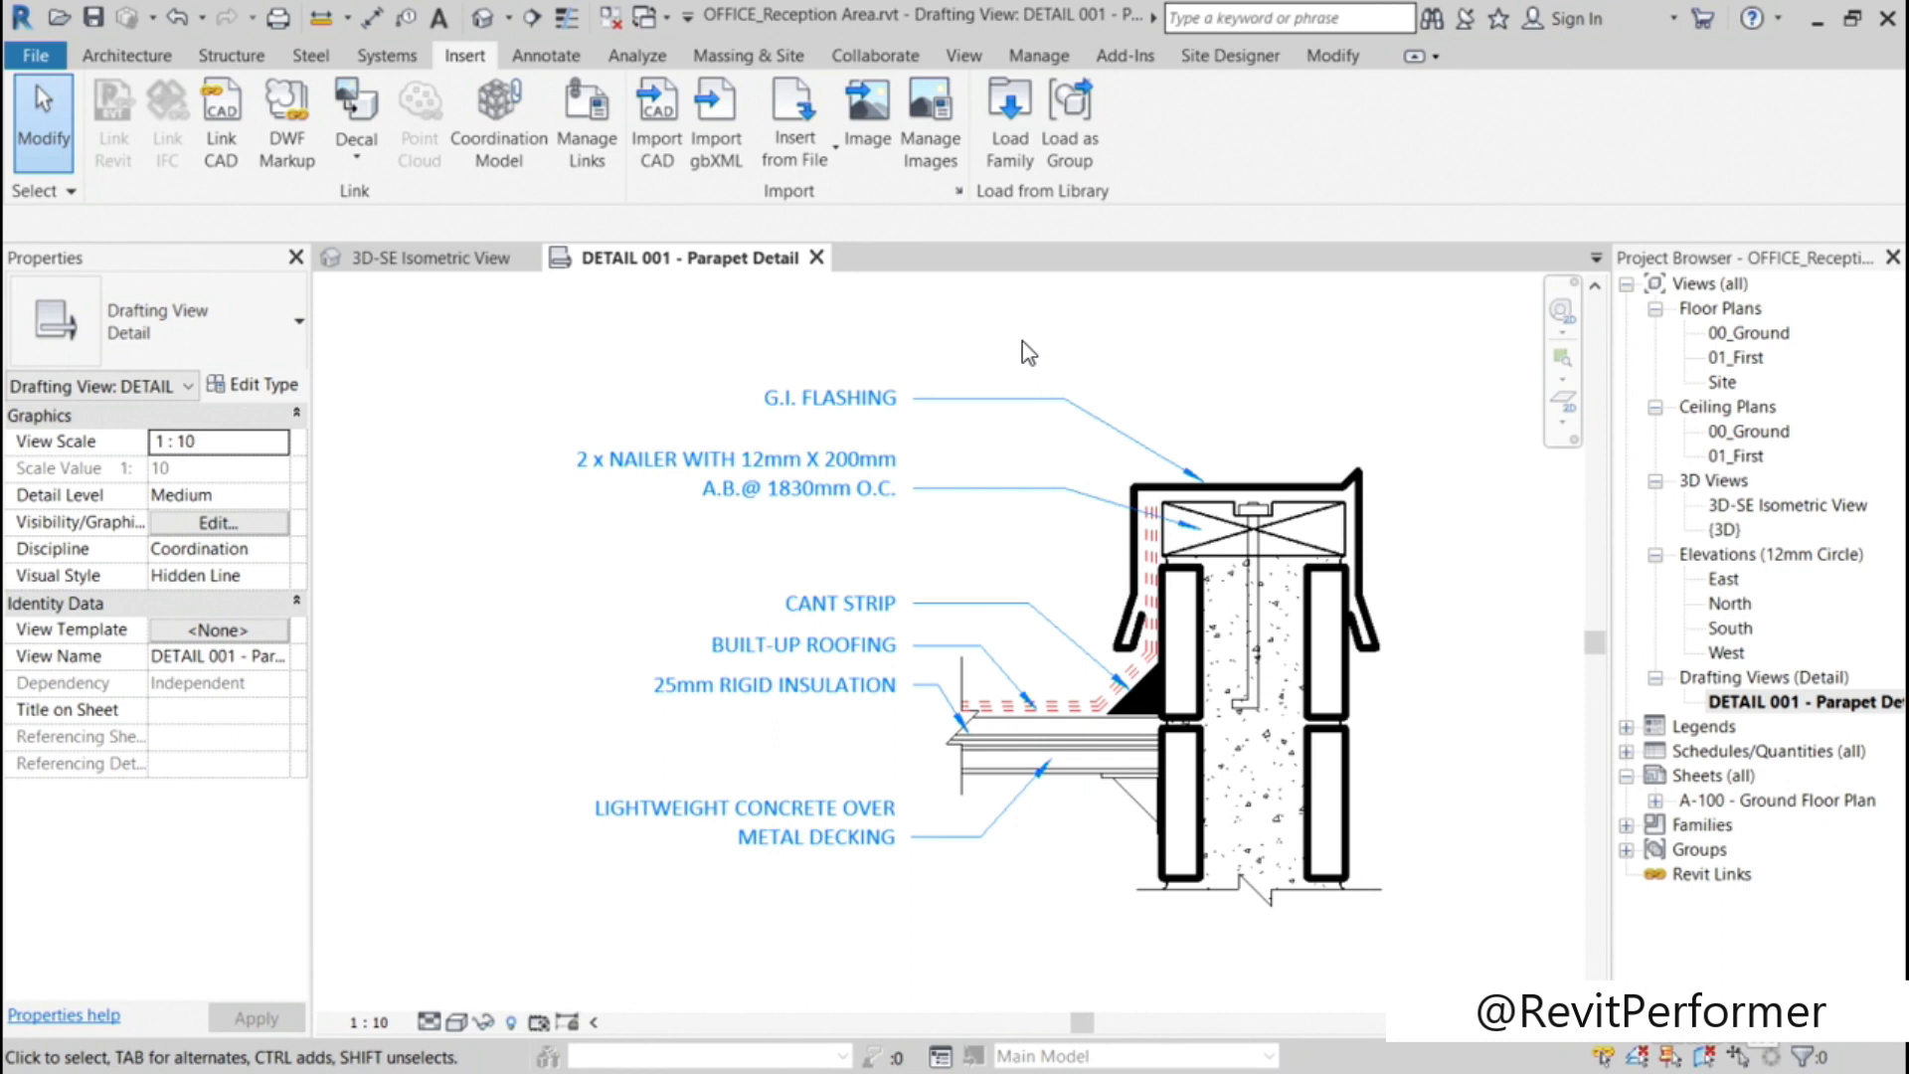
# Step: Change all six text notes of the parapet detail to the 2.0mm Calibri type
pyautogui.moveTo(843, 885); pyautogui.dragTo(646, 376)
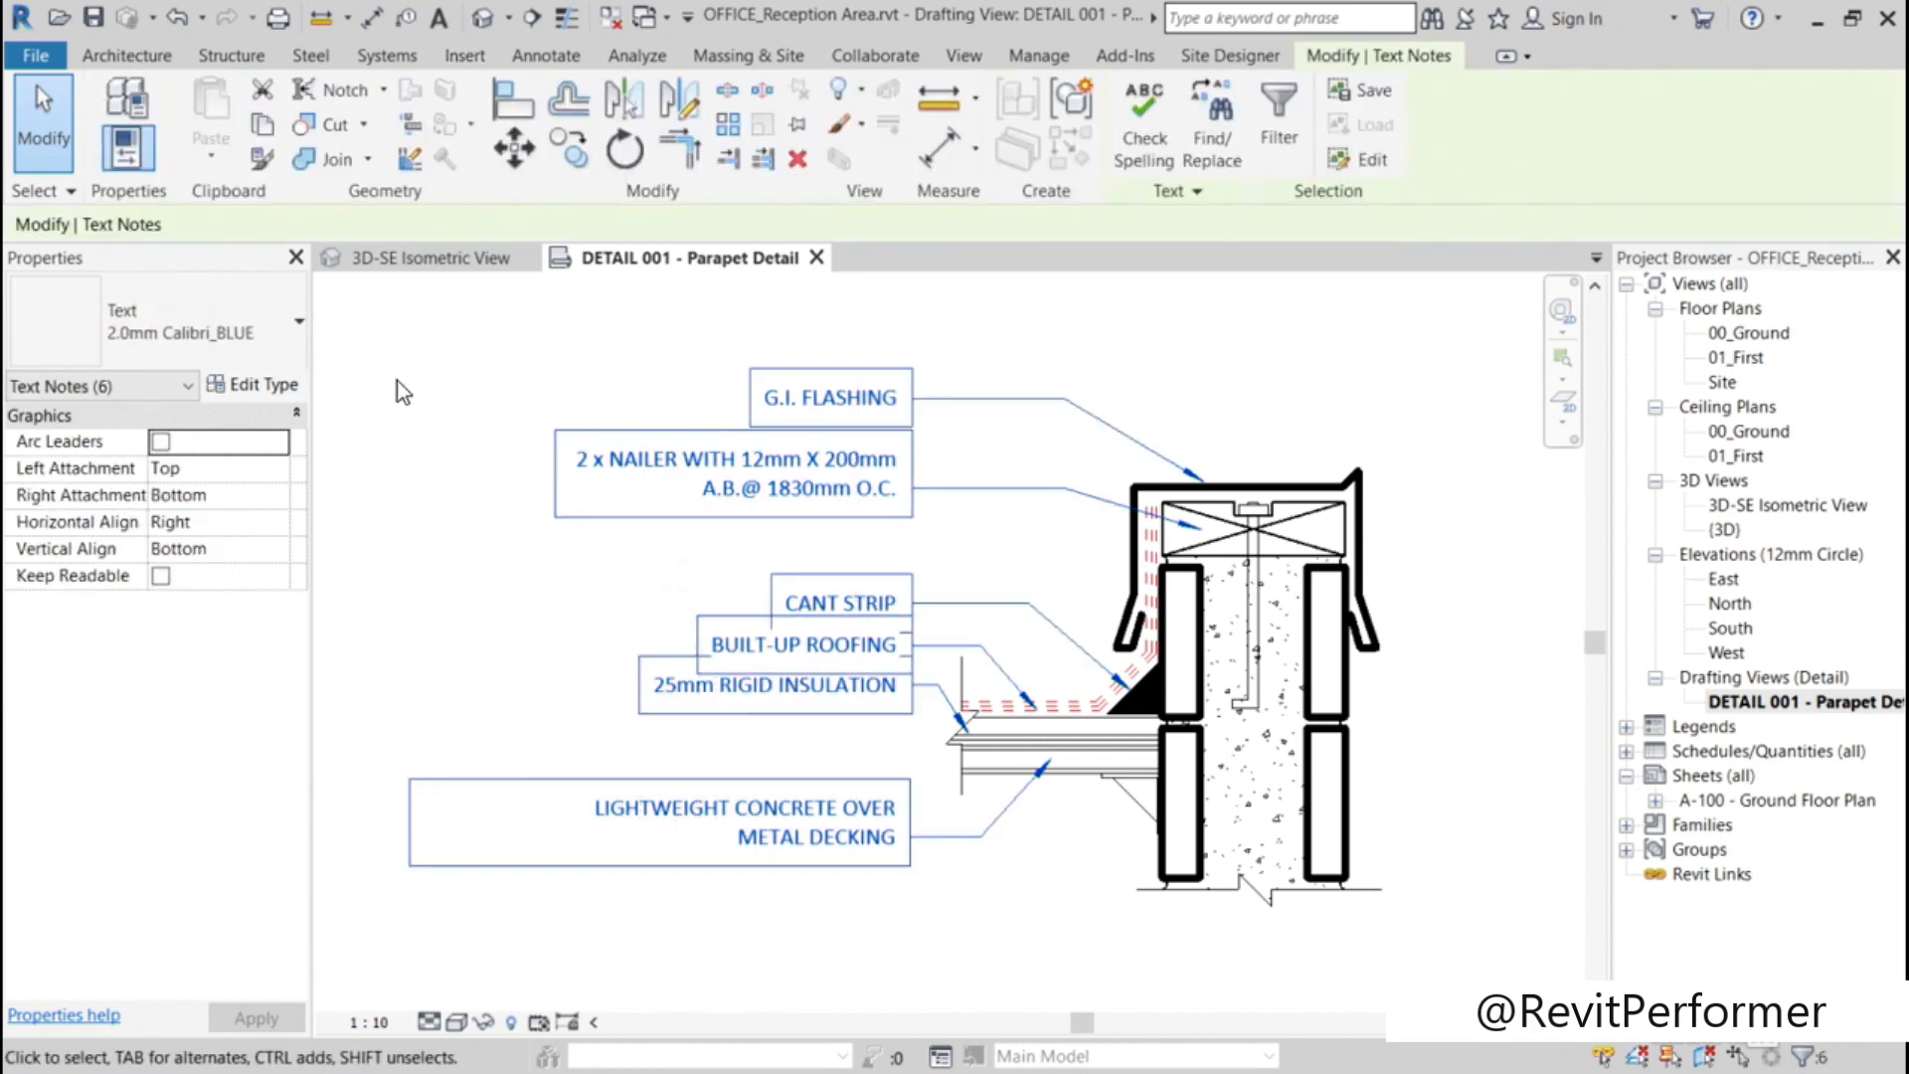
pyautogui.click(298, 328)
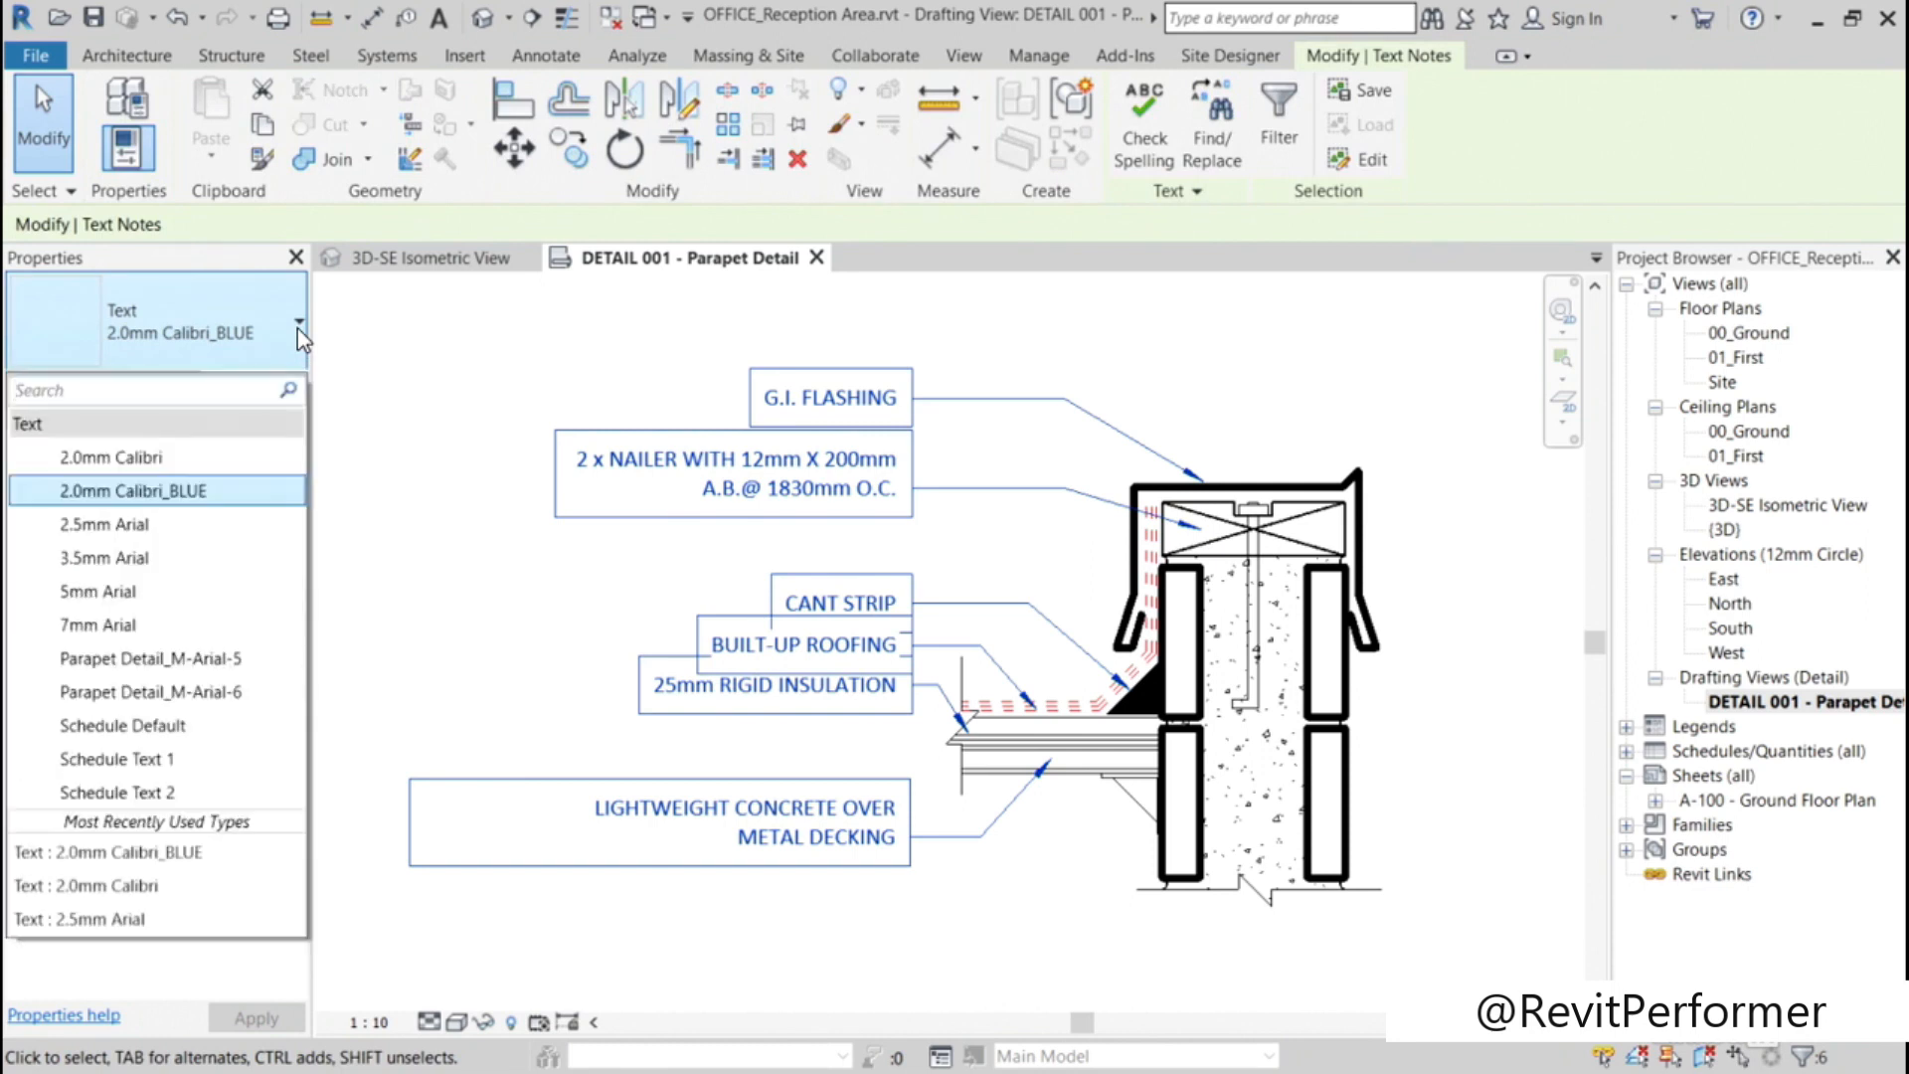
pyautogui.click(136, 458)
pyautogui.press('Escape')
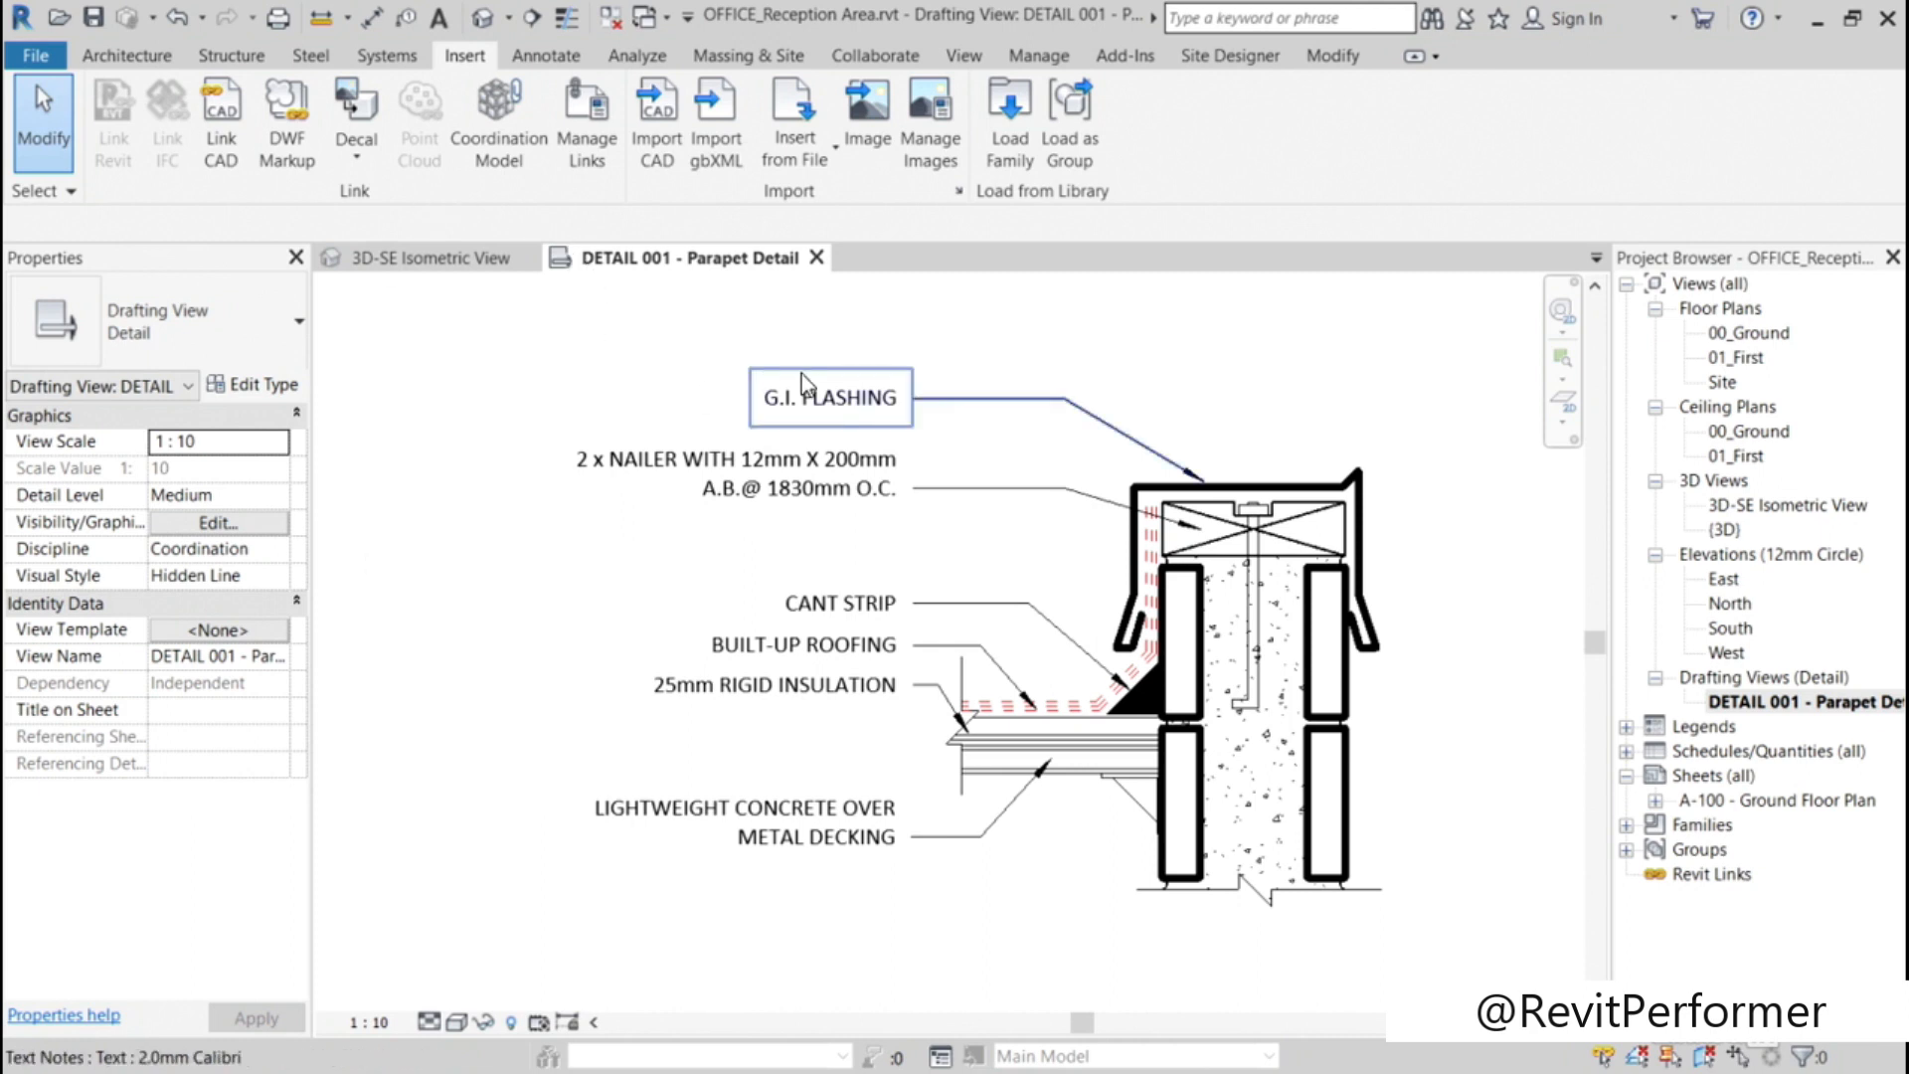
# Step: Duplicate the G.I. FLASHING note's text type under the name 2.0mm Calibri_ALT
pyautogui.click(818, 398)
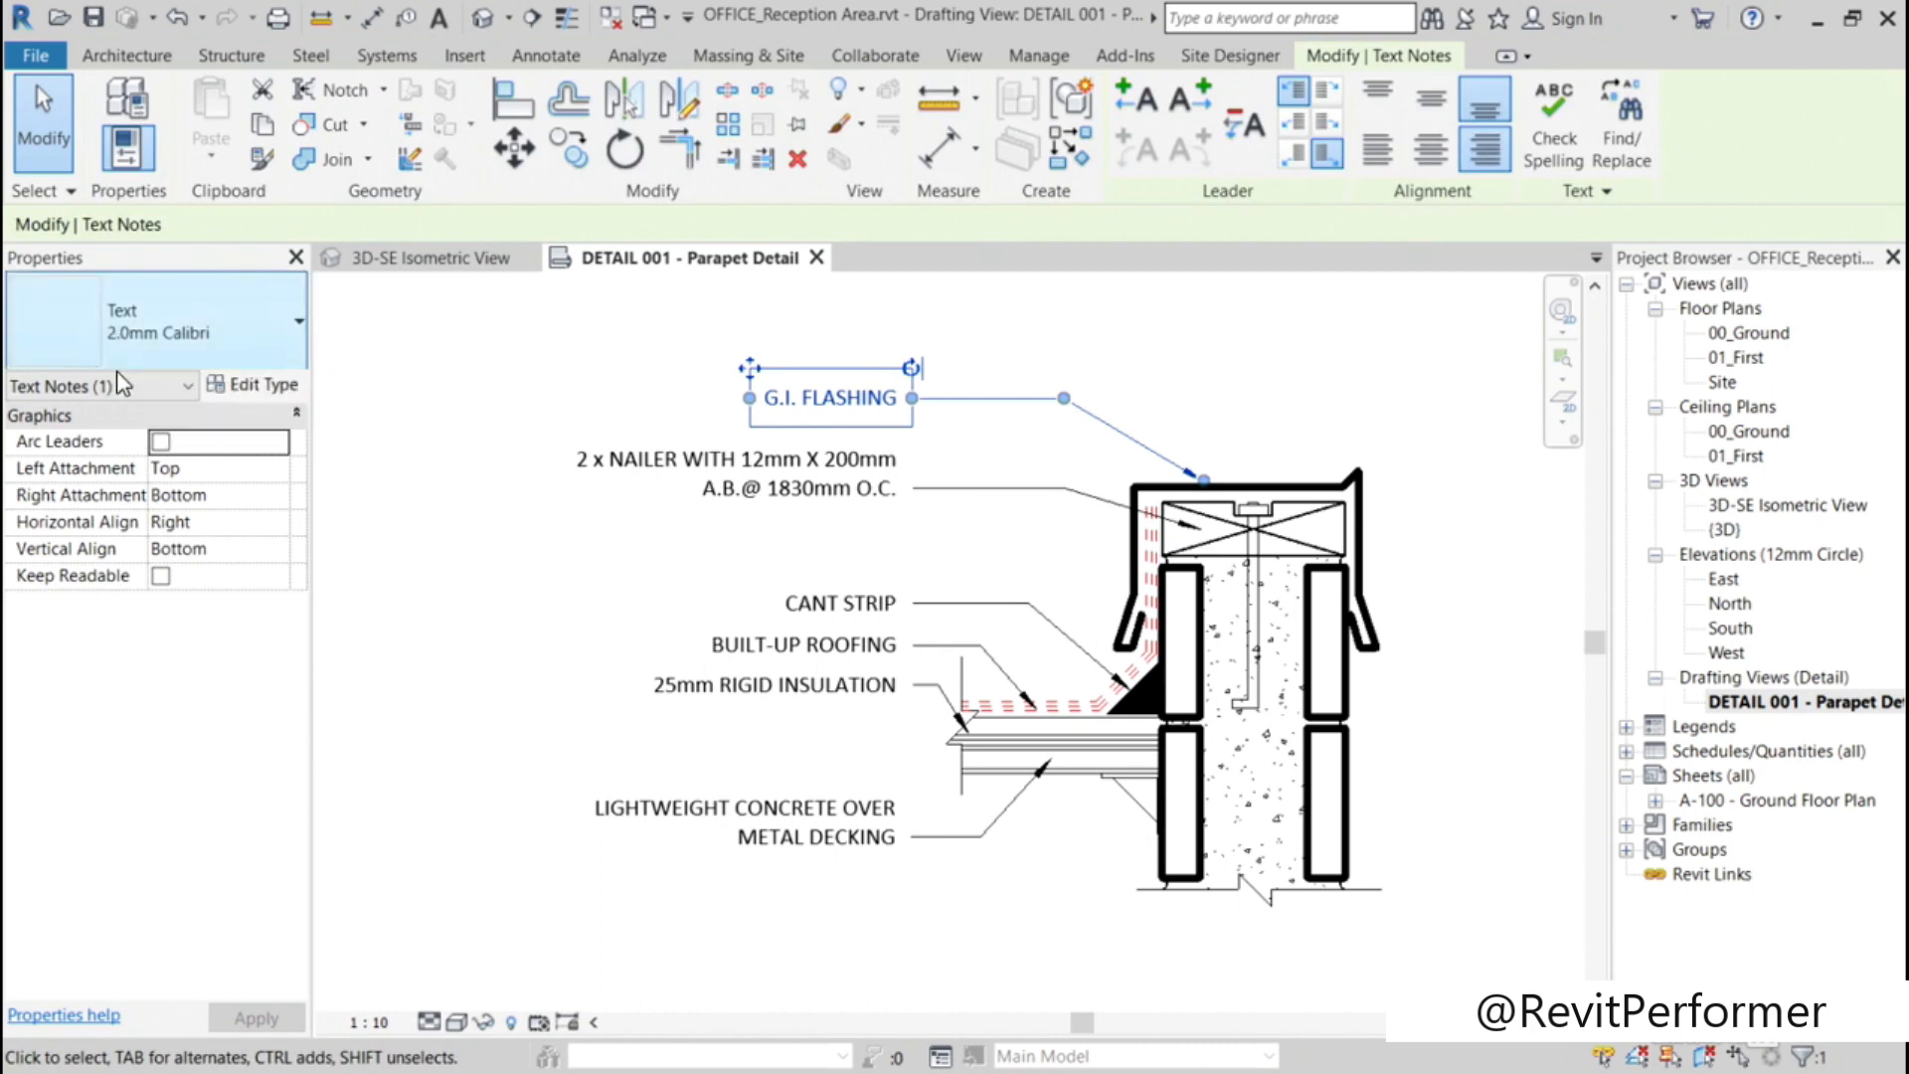
pyautogui.click(256, 391)
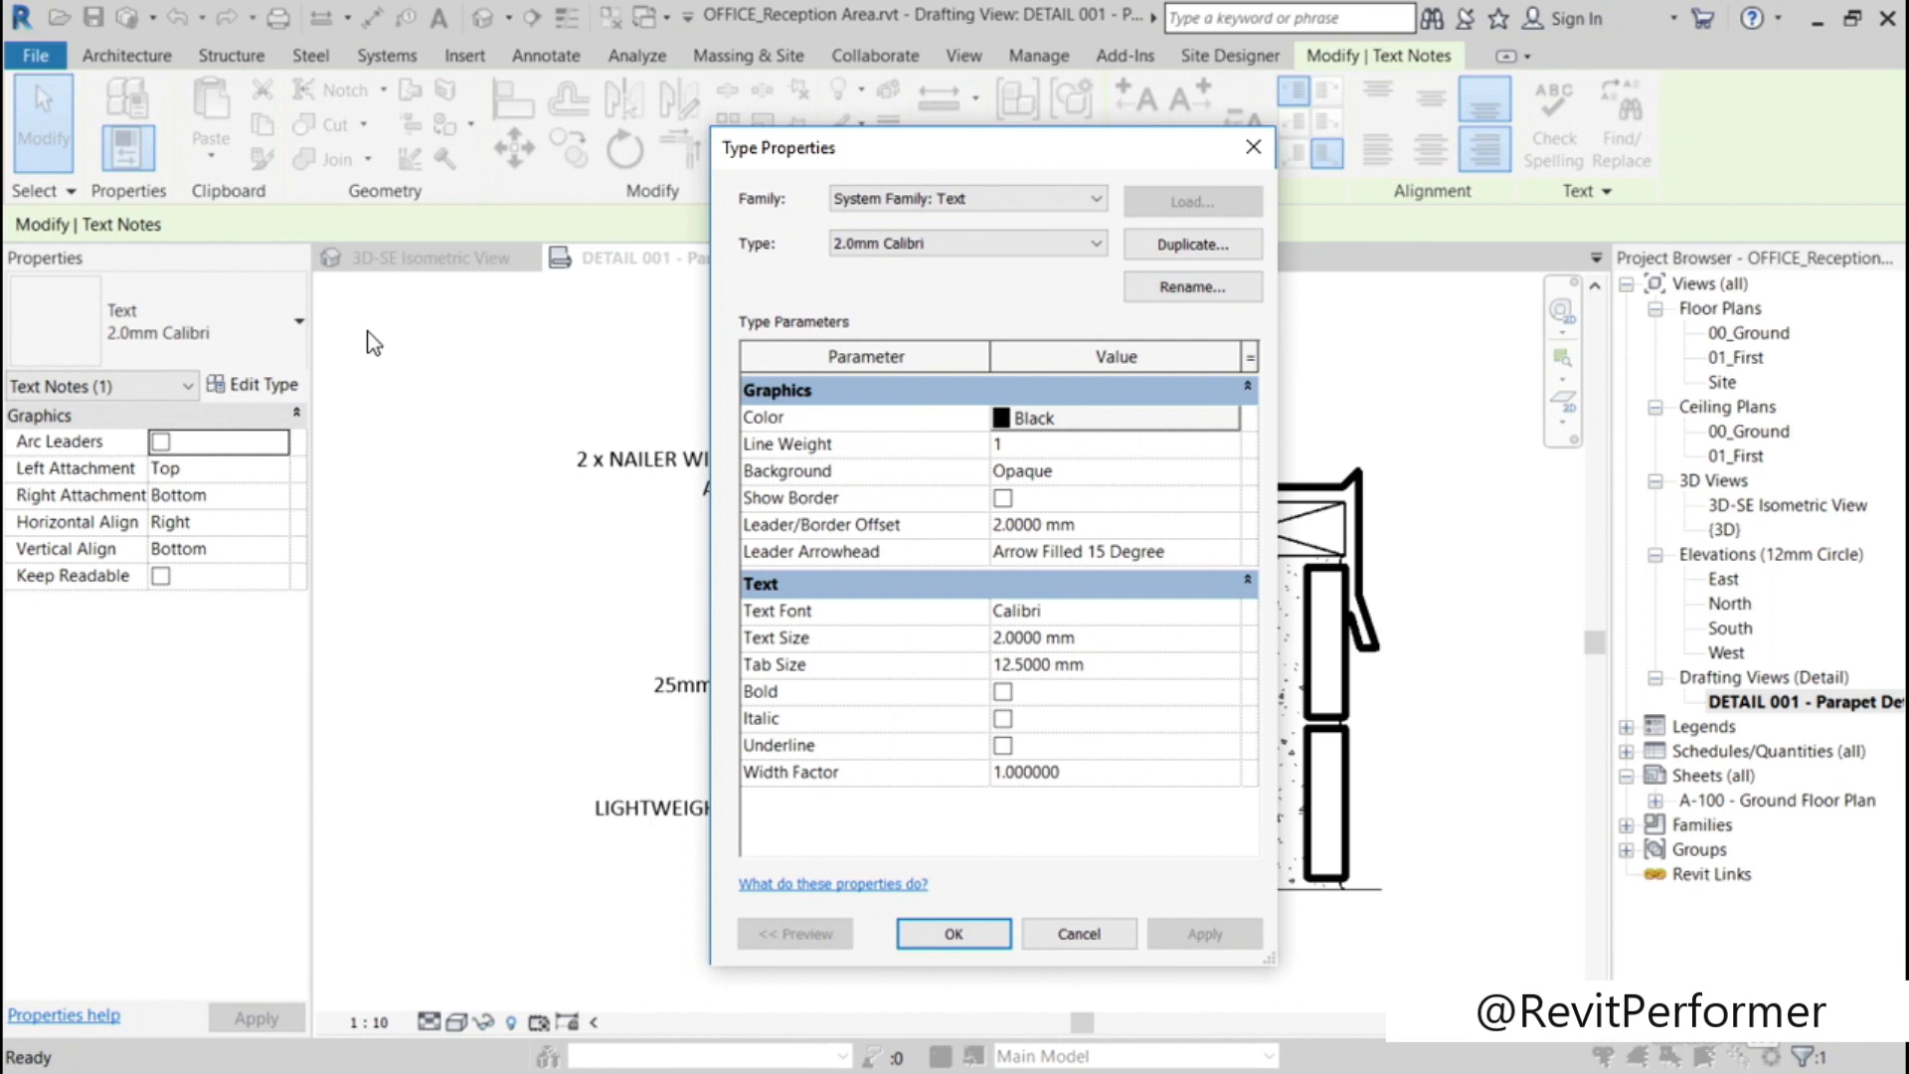
pyautogui.click(1167, 249)
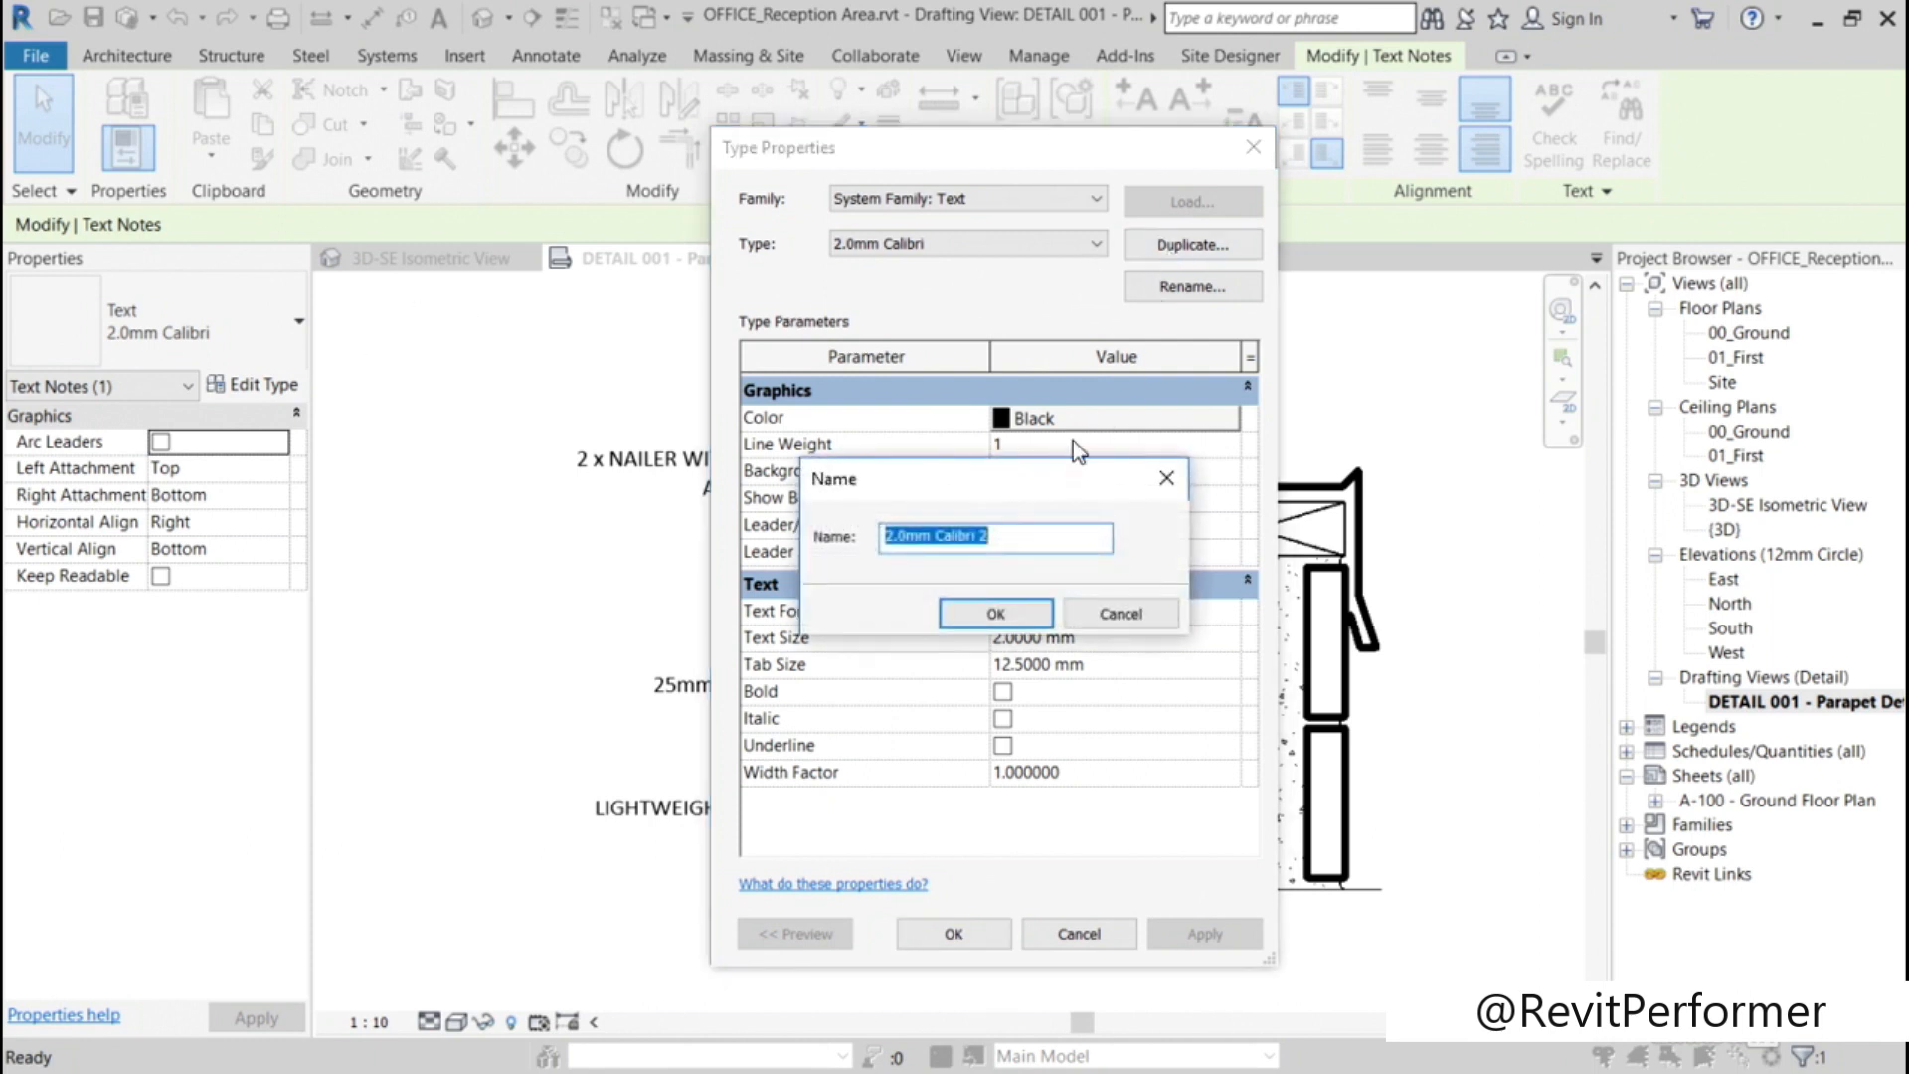
pyautogui.click(1002, 535)
pyautogui.press('BackSpace')
pyautogui.press('BackSpace')
pyautogui.write('_ALT')
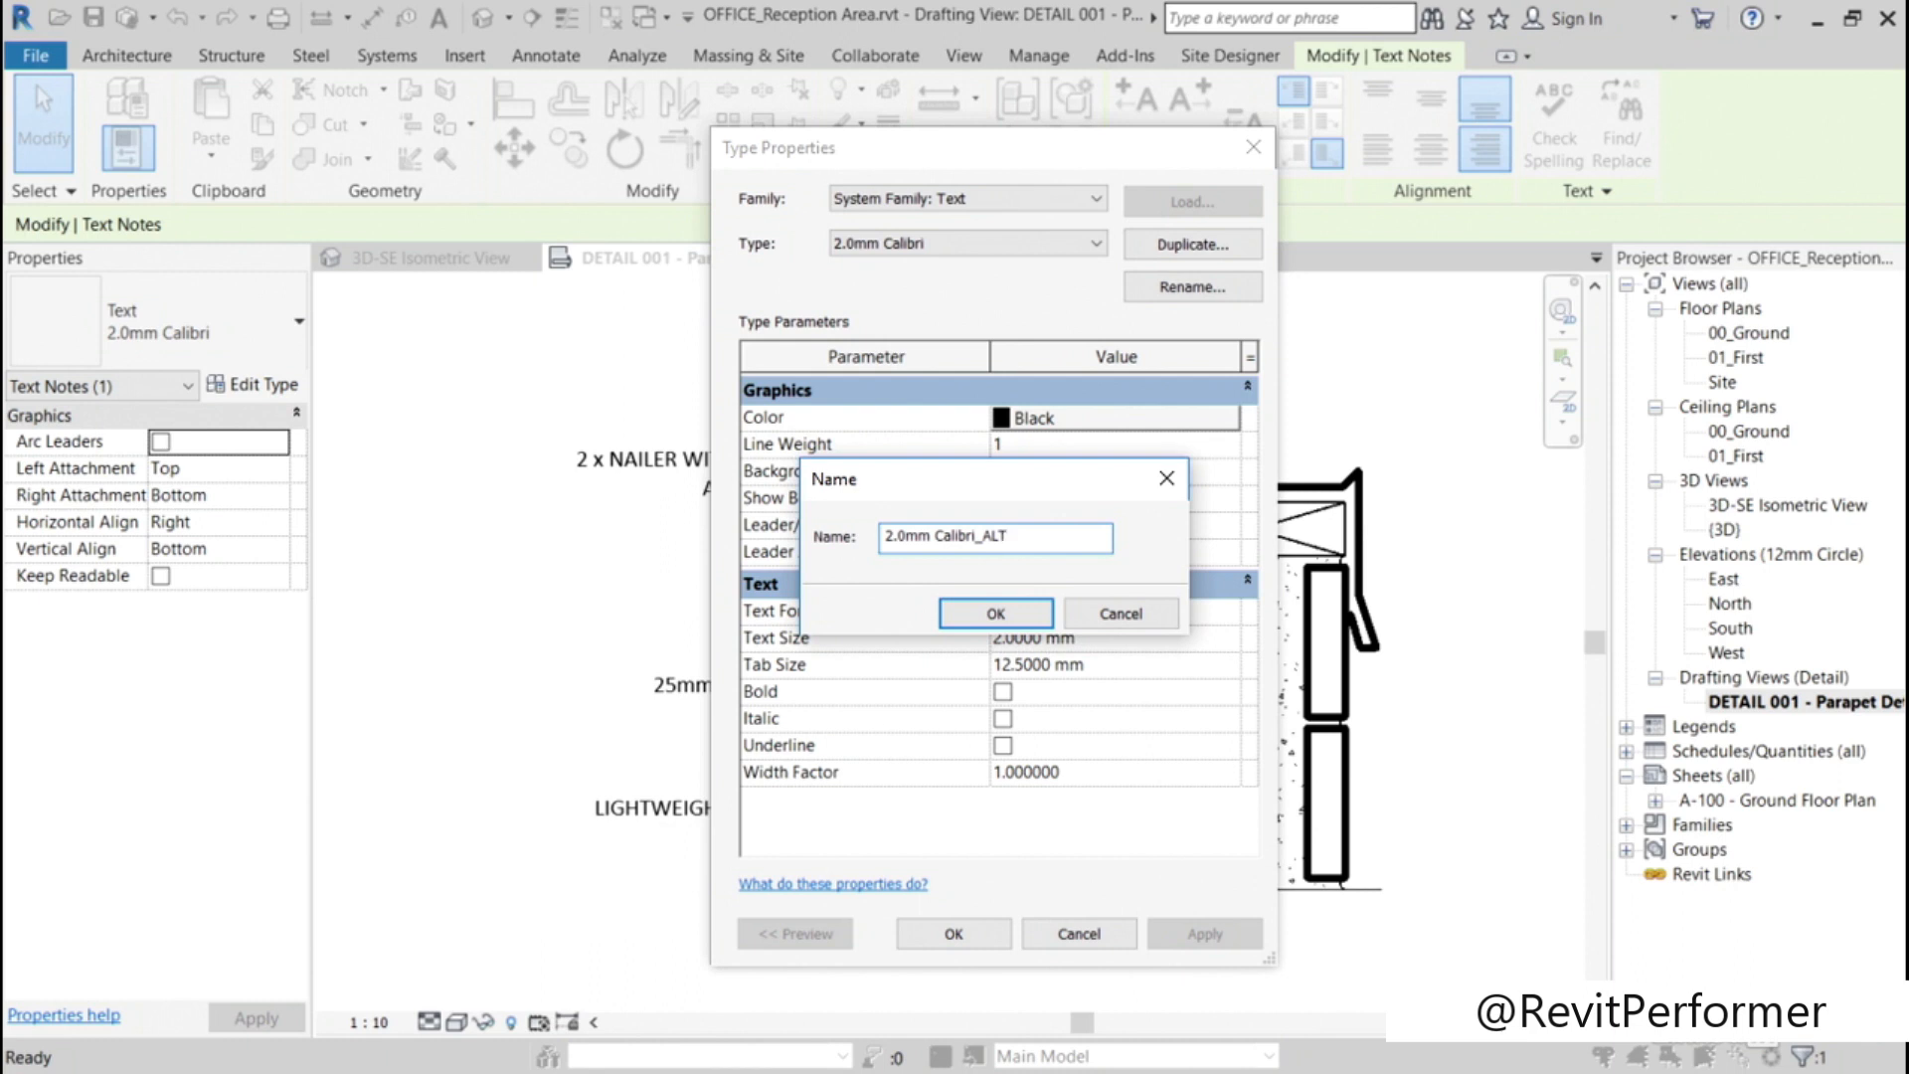
pyautogui.click(996, 614)
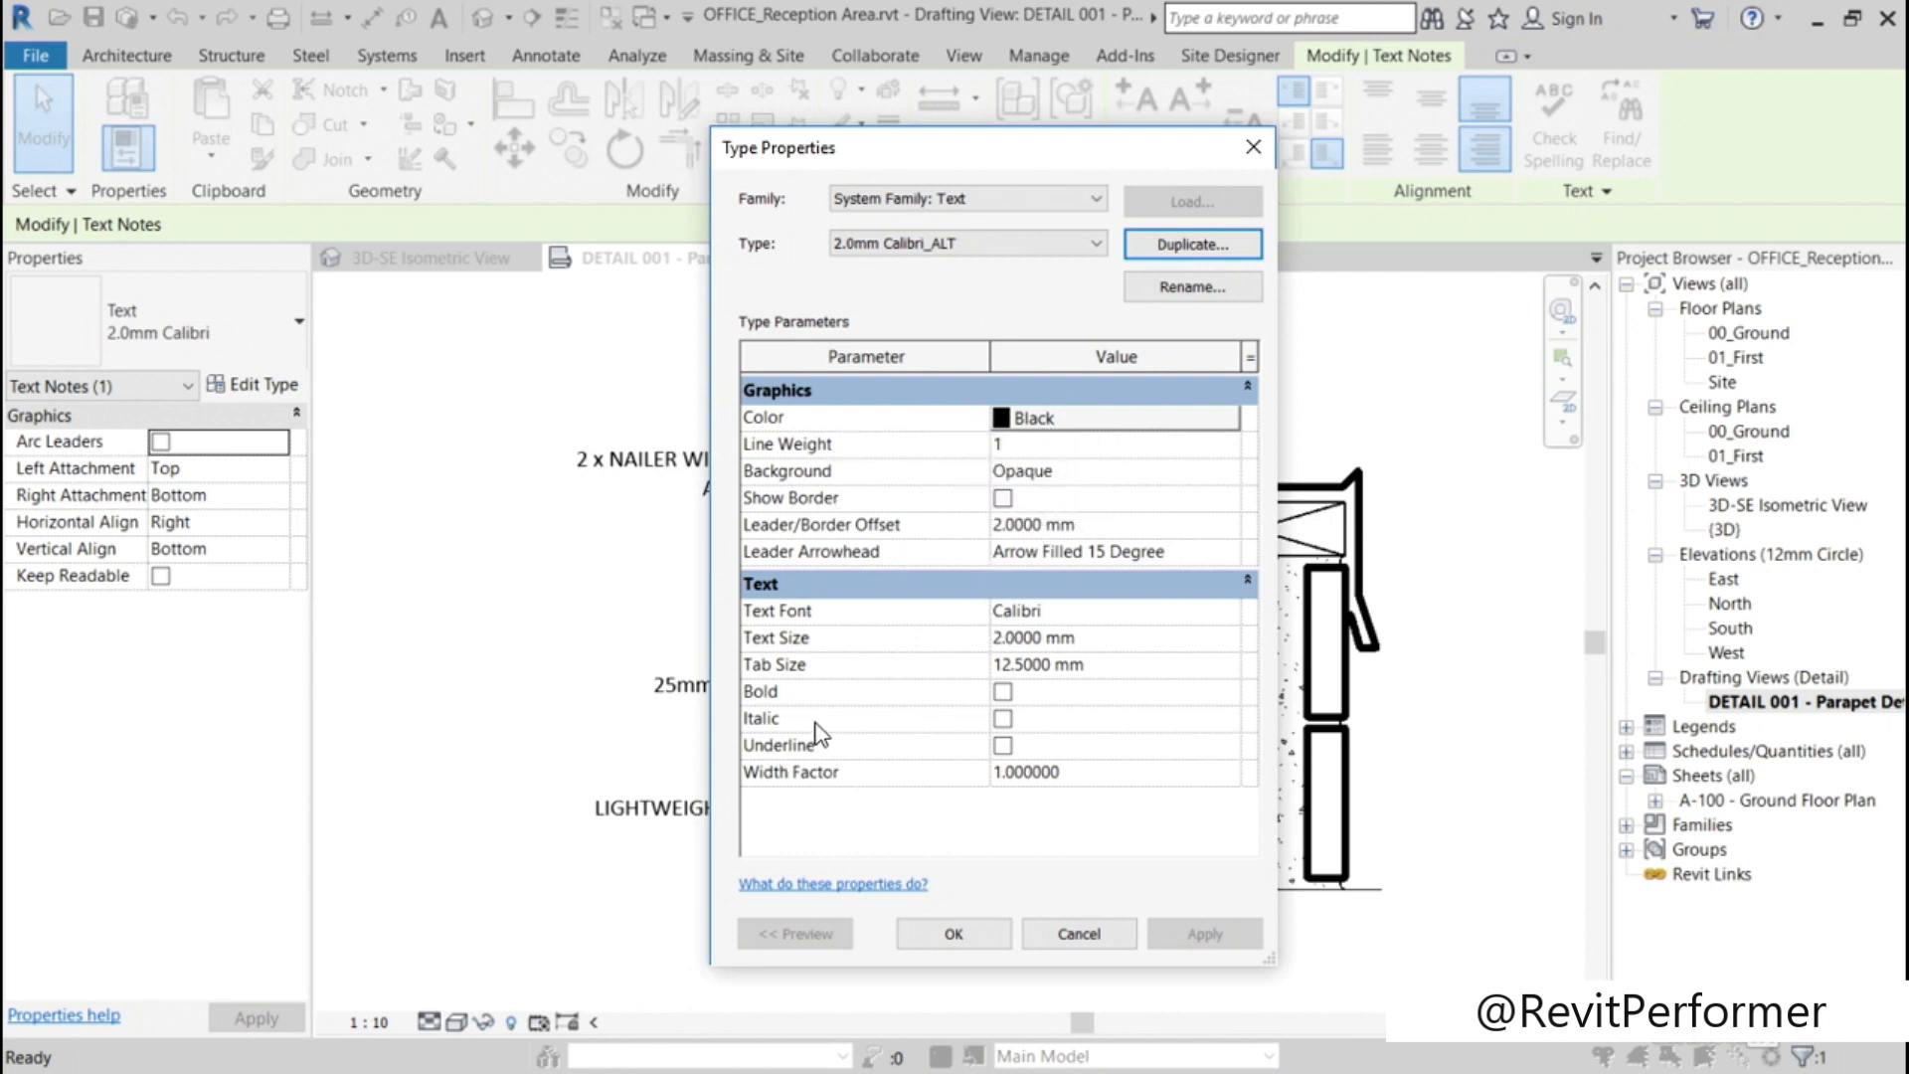
# Step: Turn on Bold, Italic and Underline in the 2.0mm Calibri_ALT type and apply the changes
pyautogui.click(1003, 693)
pyautogui.click(1006, 720)
pyautogui.click(1004, 745)
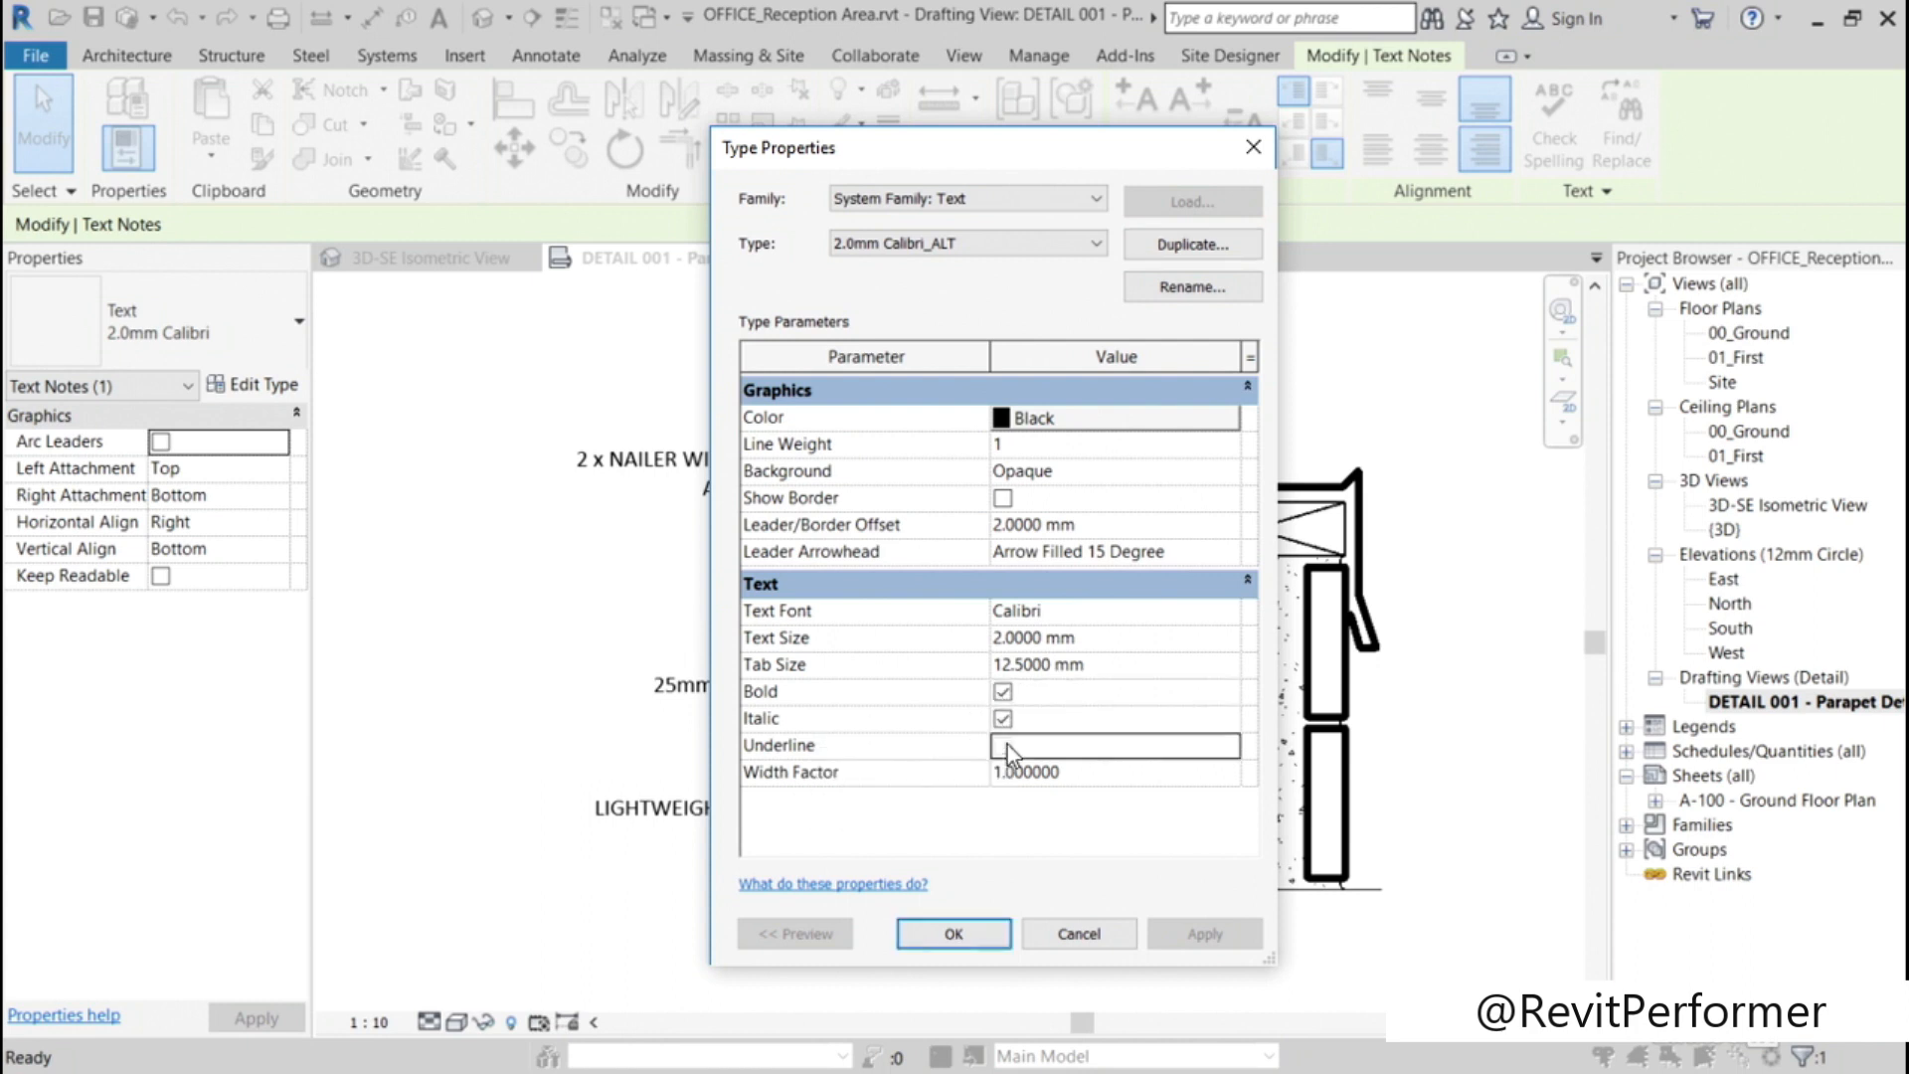
pyautogui.click(976, 933)
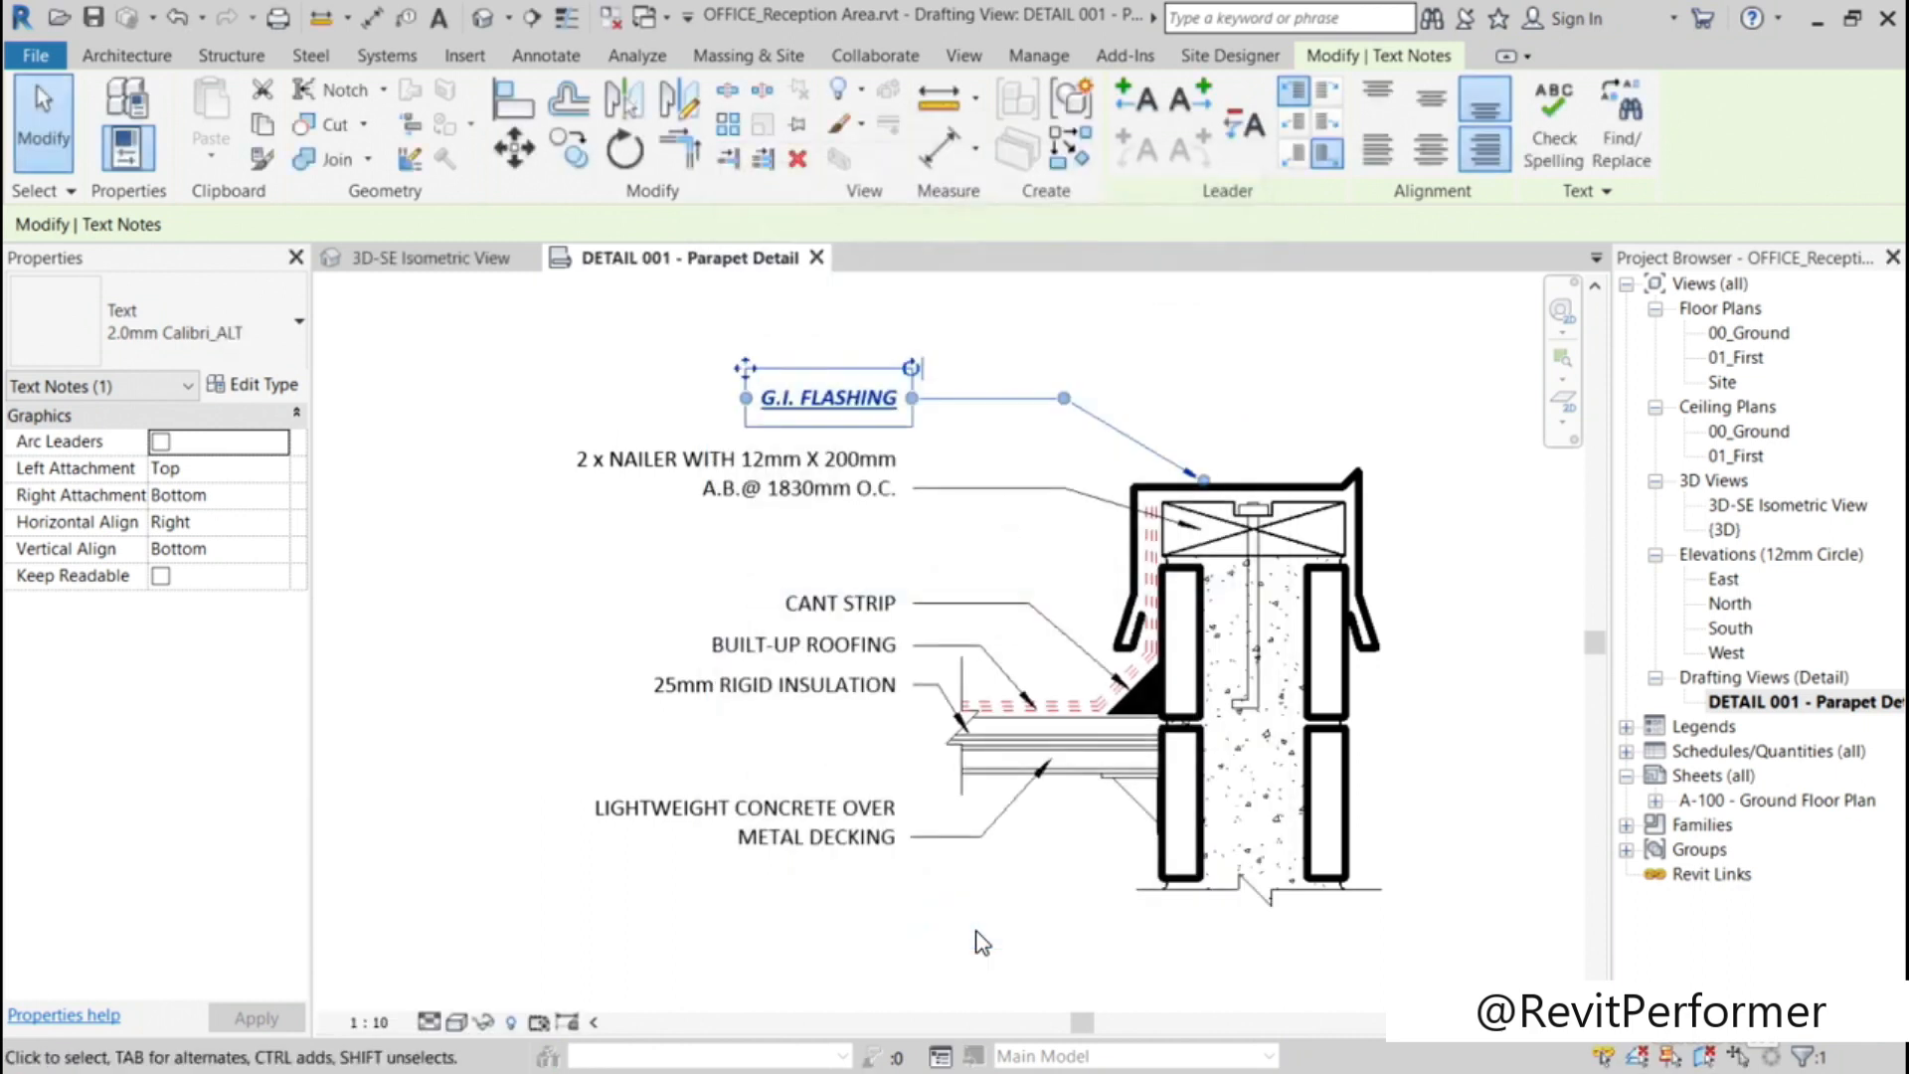
pyautogui.click(465, 617)
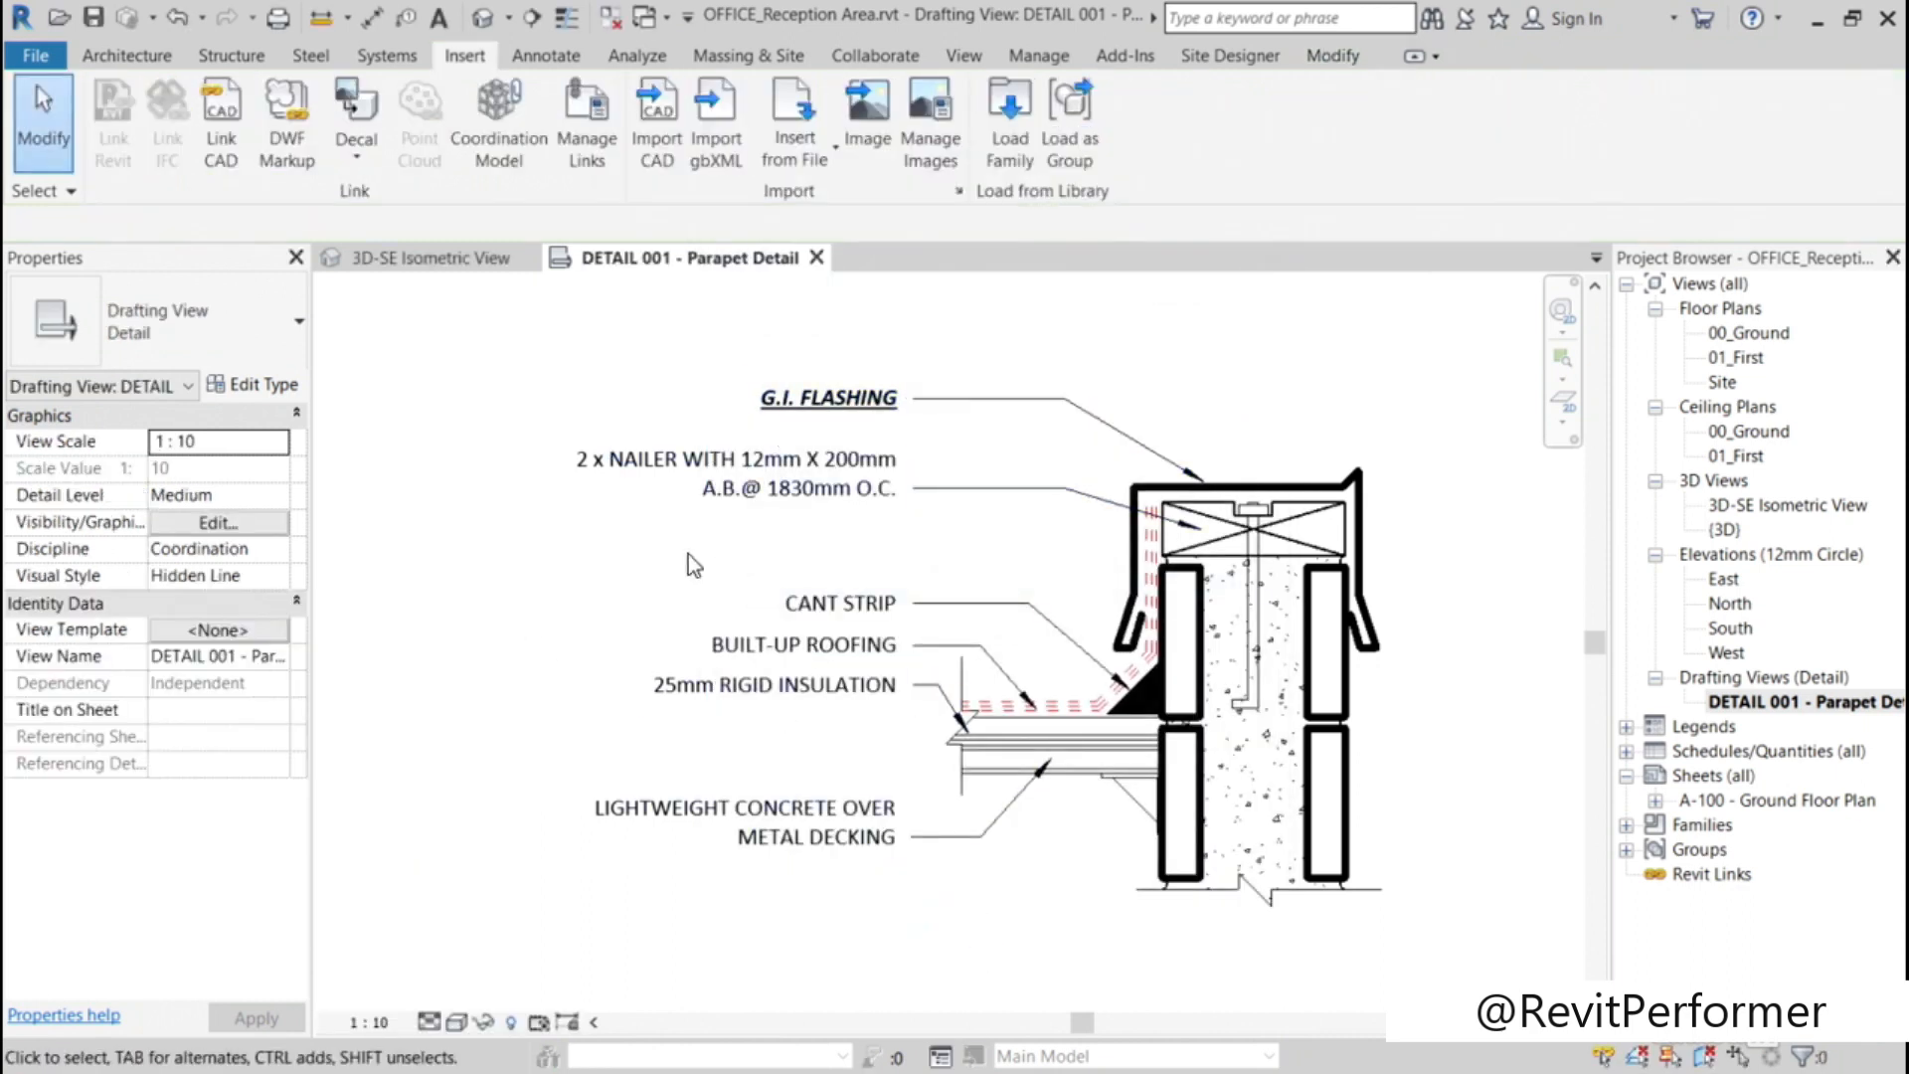
# Step: Change the five text notes below G.I. FLASHING to the 2.0mm Calibri_ALT type
pyautogui.moveTo(856, 912); pyautogui.dragTo(644, 443)
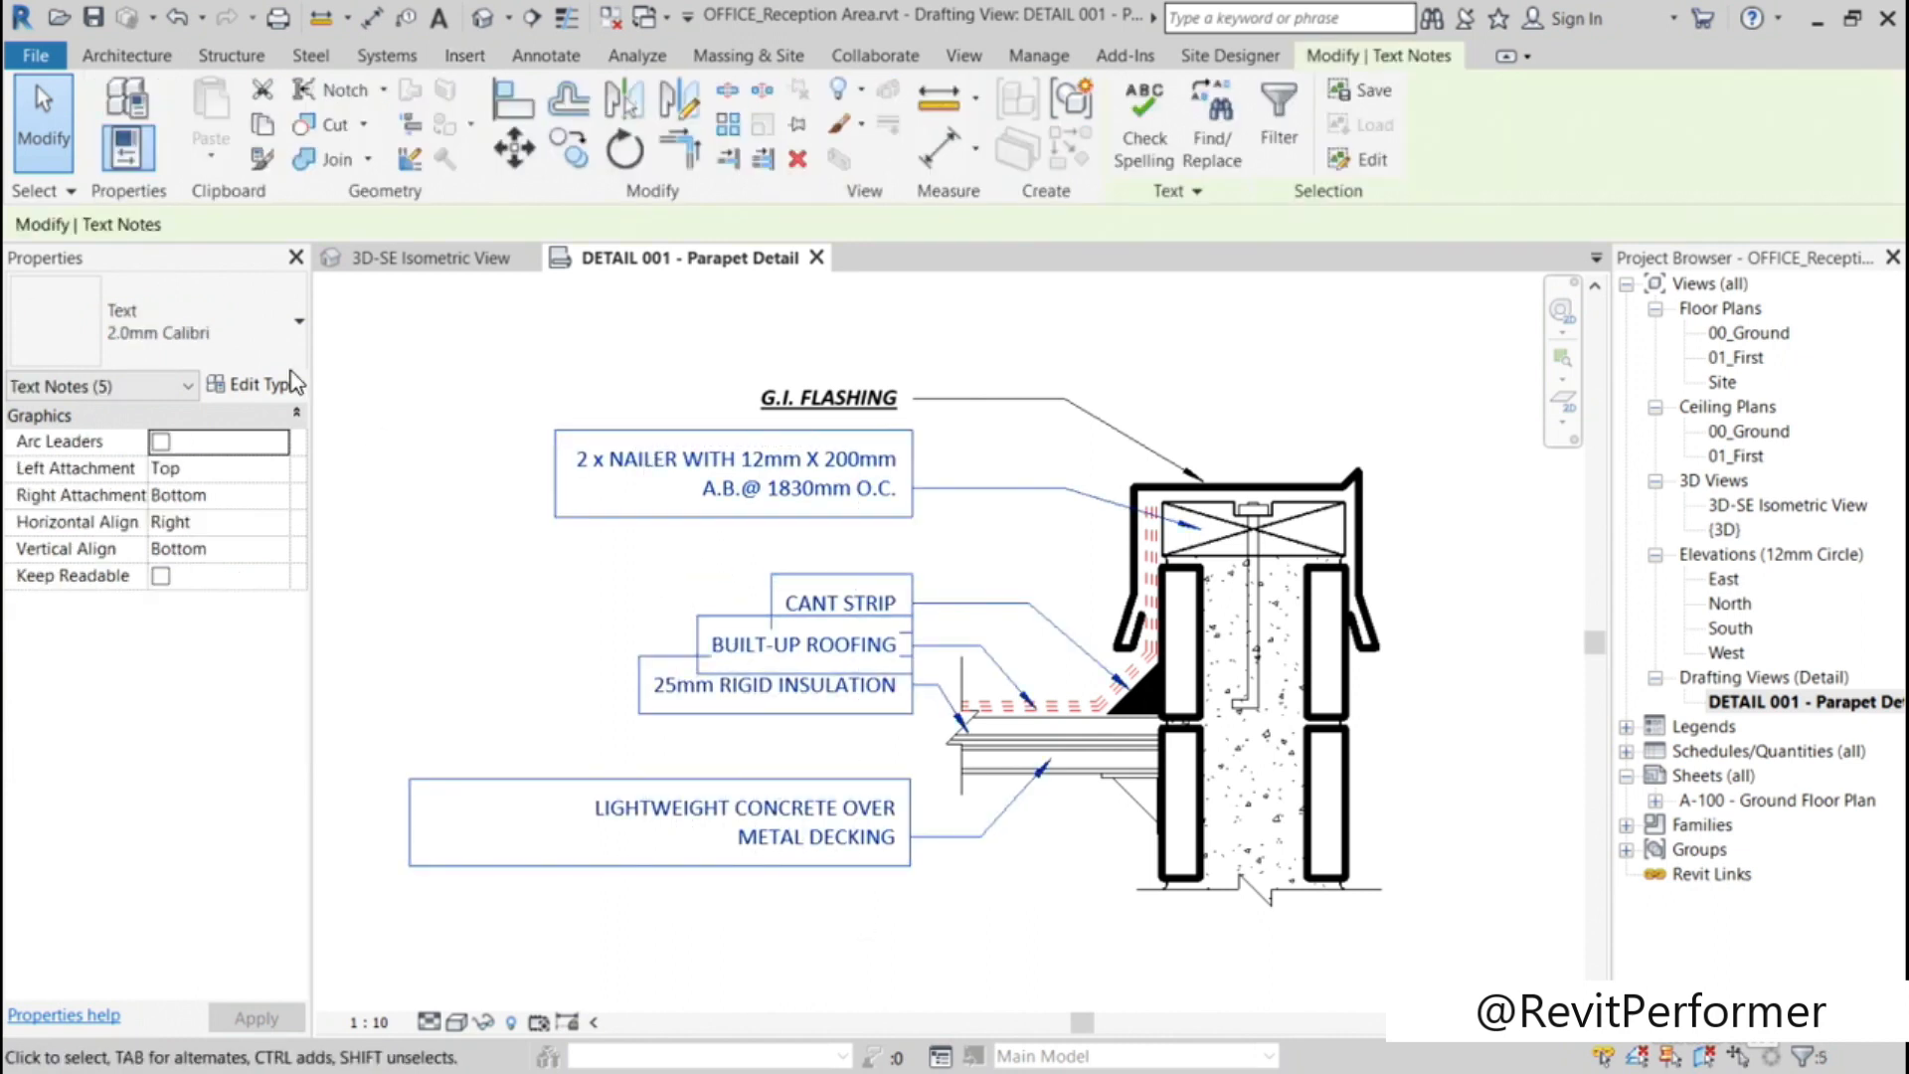
pyautogui.click(282, 341)
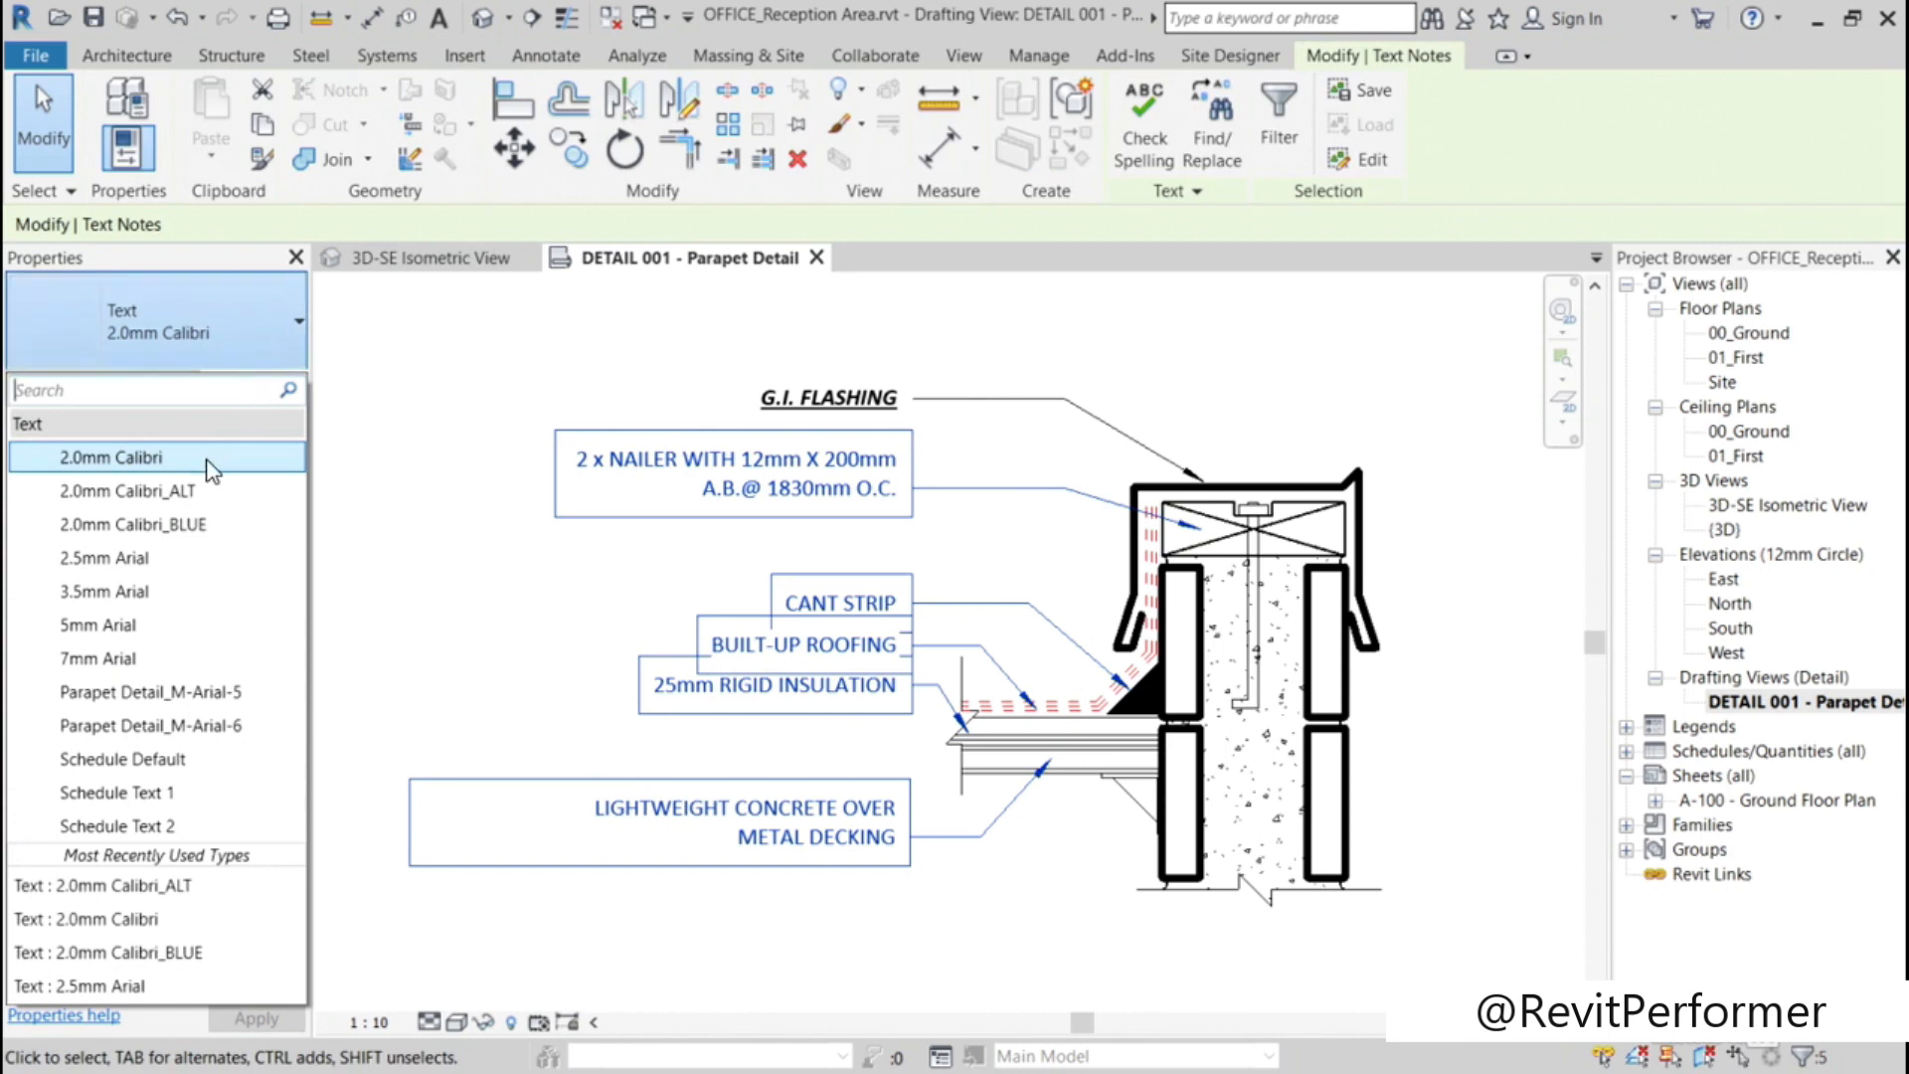
pyautogui.click(192, 491)
pyautogui.click(489, 686)
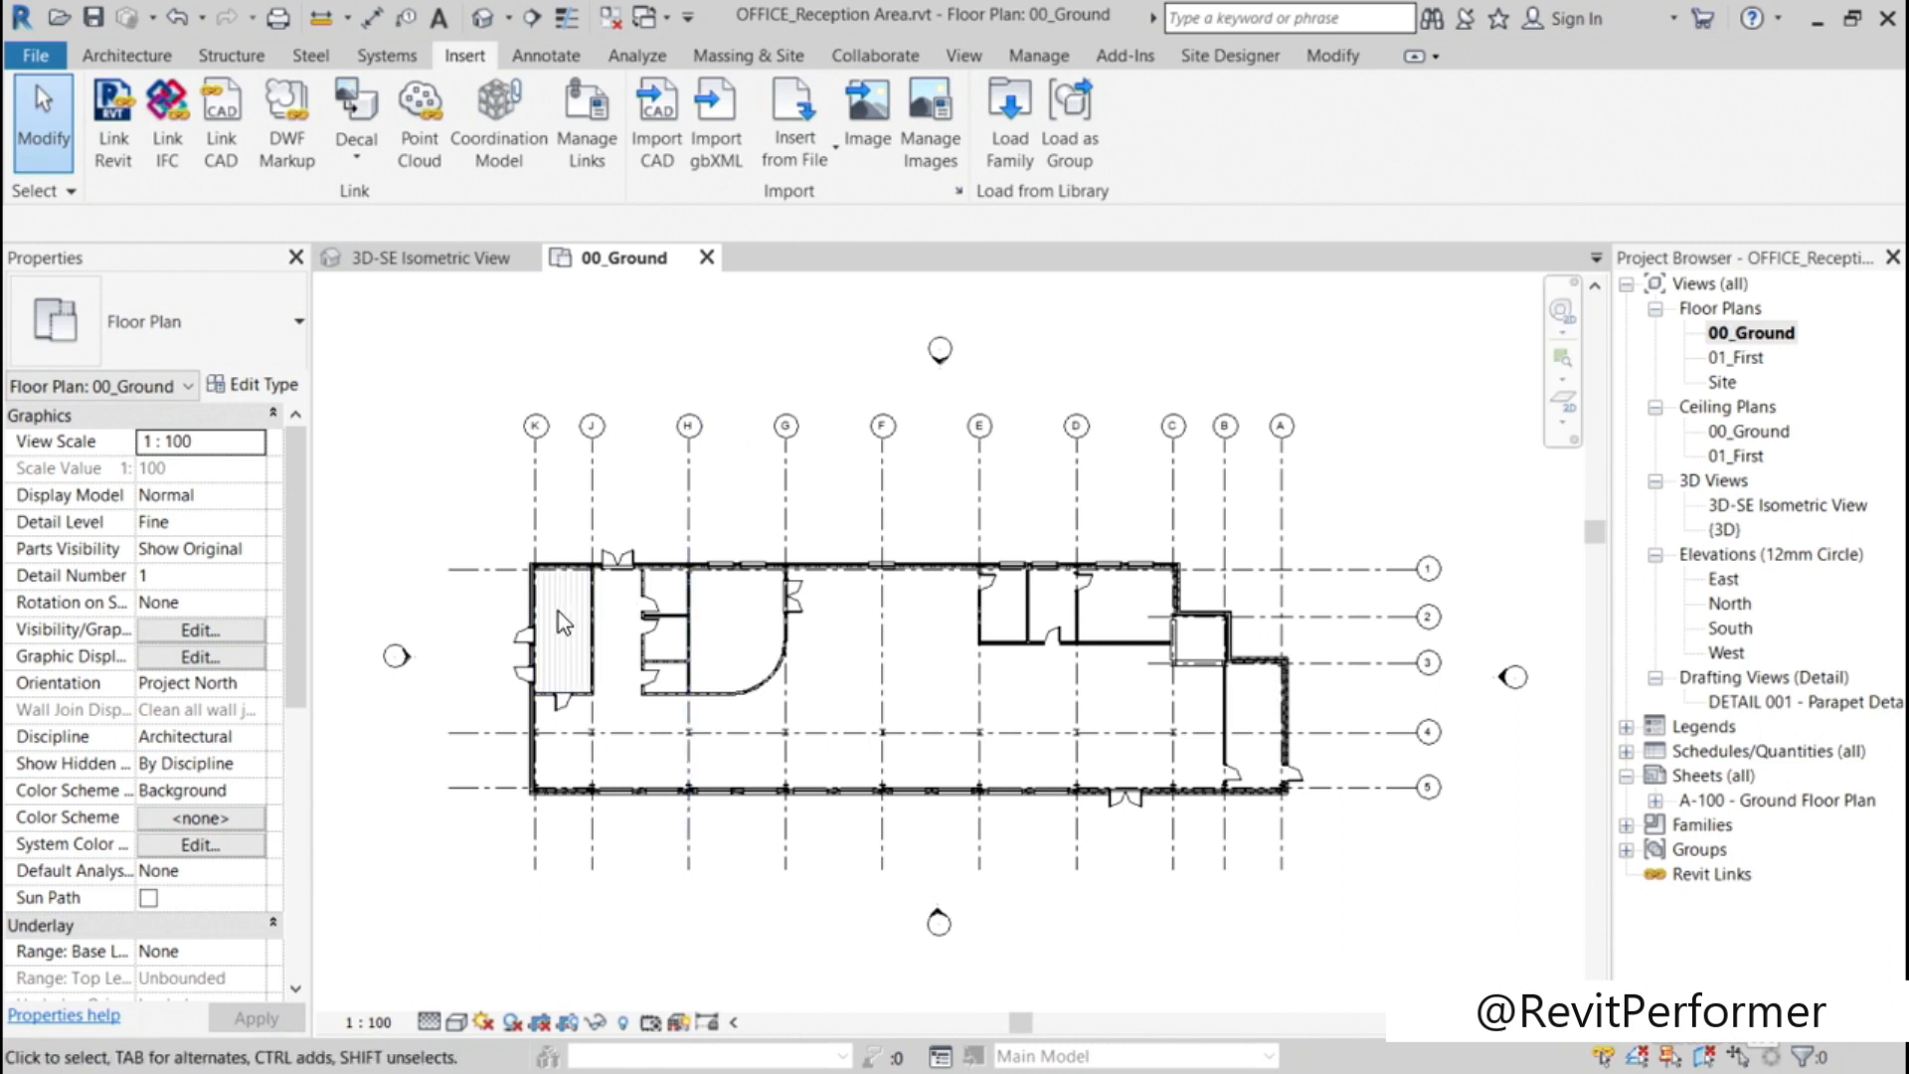
# Step: Open the project's Fill Patterns settings and position the dialog clear of the hatched room in the ground floor plan
pyautogui.scroll(4, 561, 624)
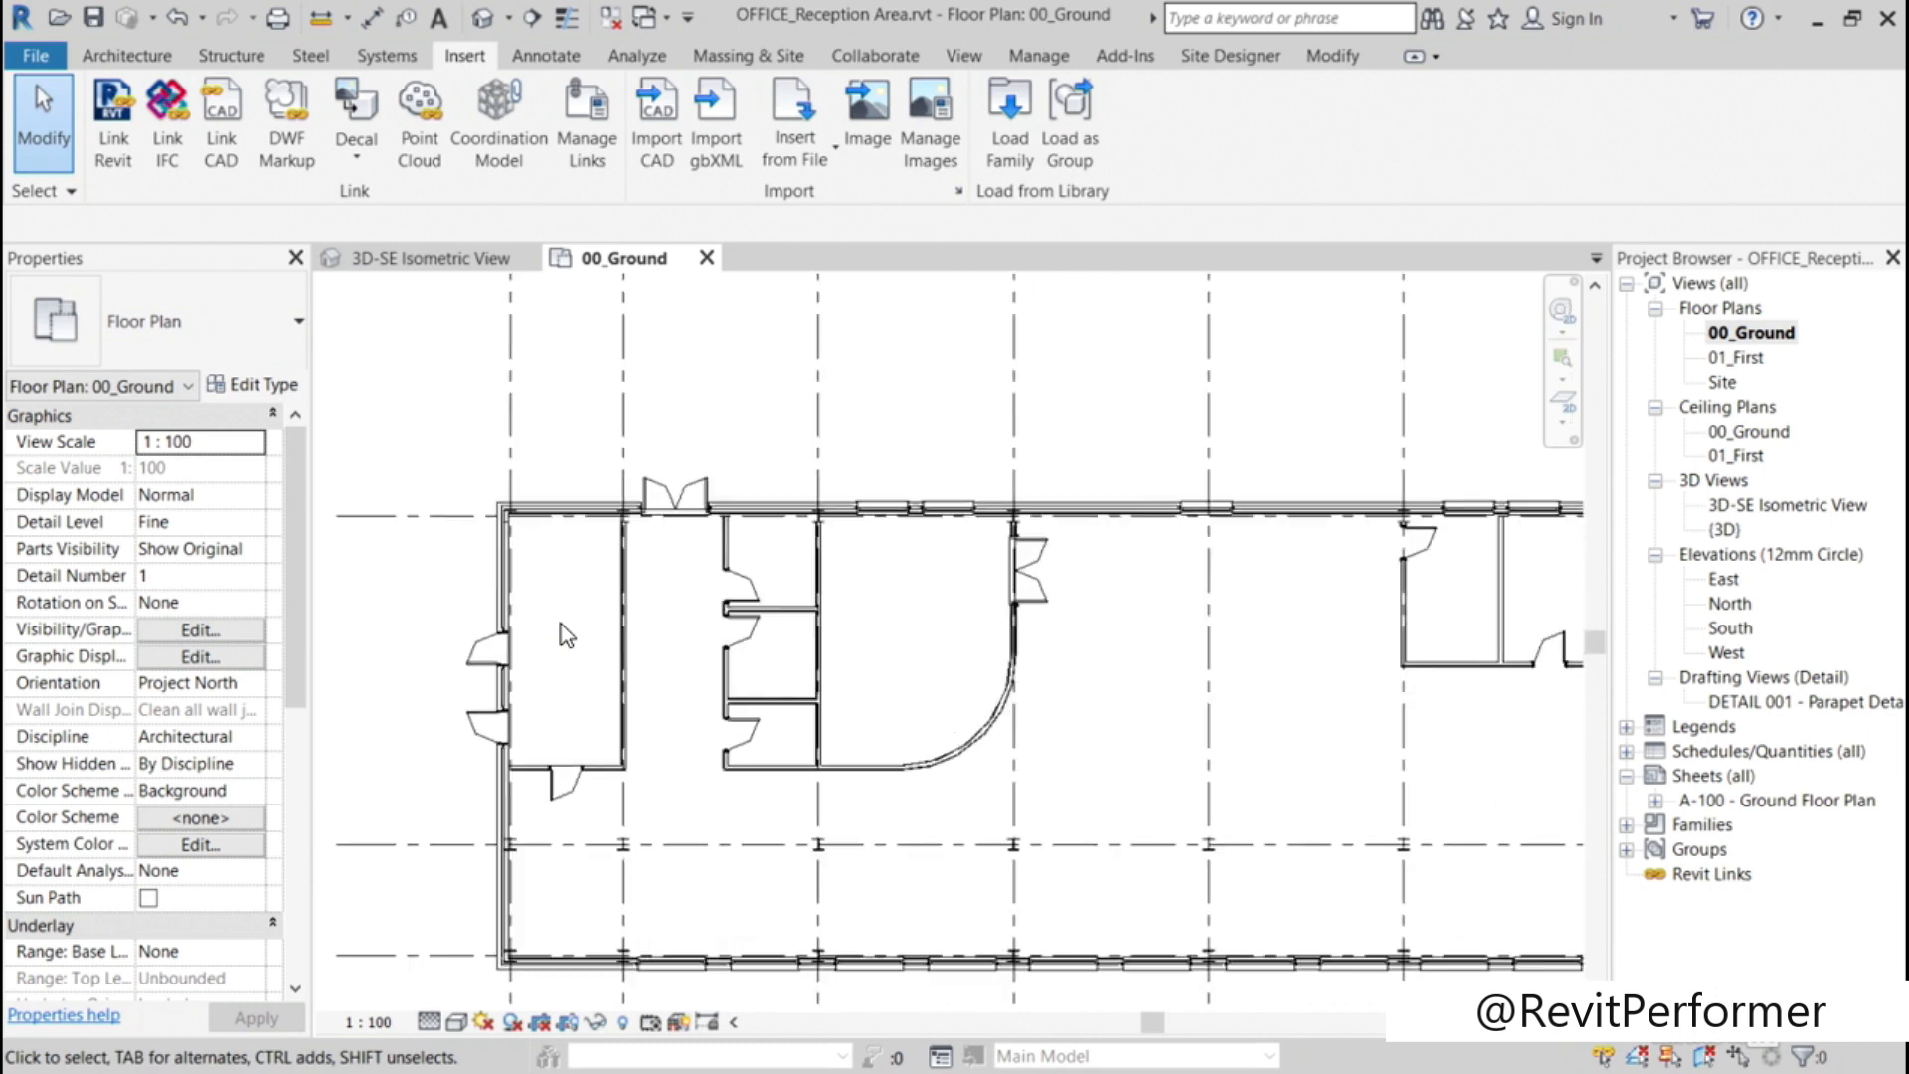
pyautogui.moveTo(563, 634); pyautogui.dragTo(845, 574, button='middle')
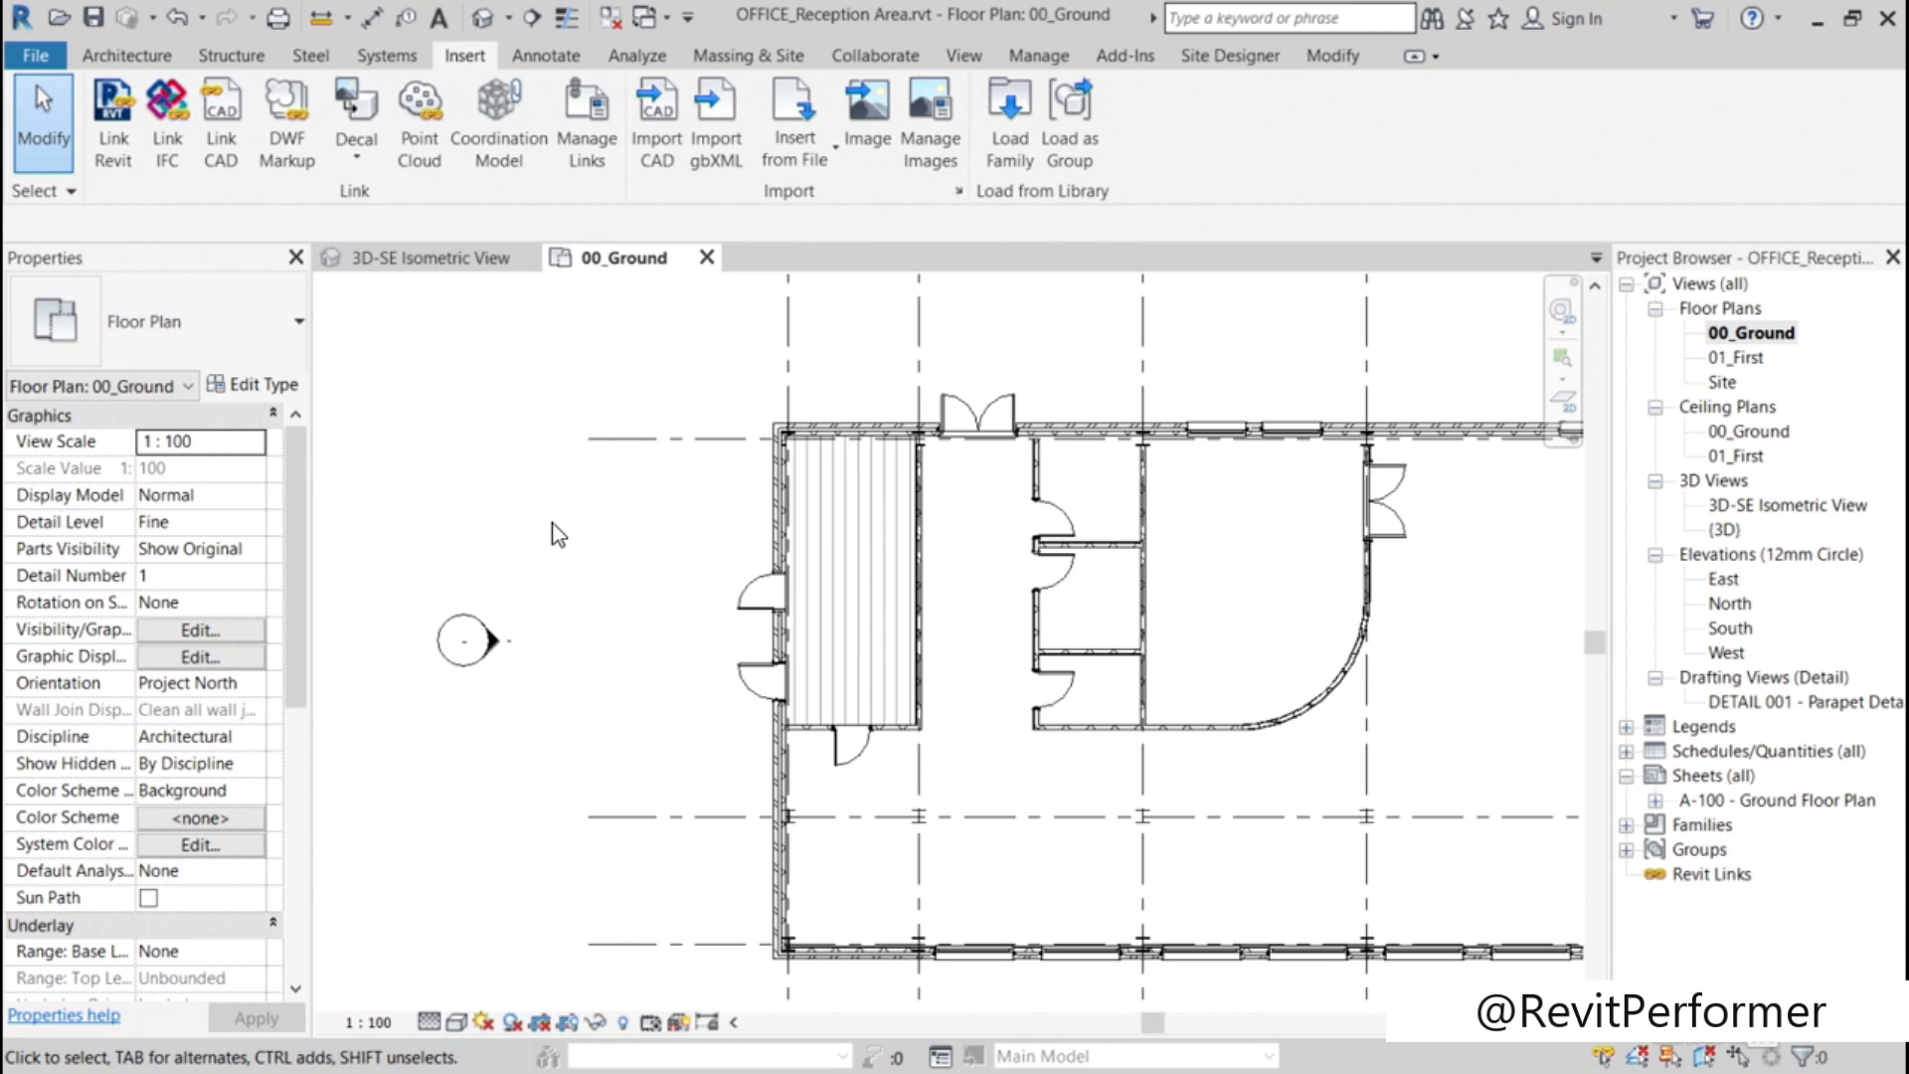
pyautogui.click(1038, 57)
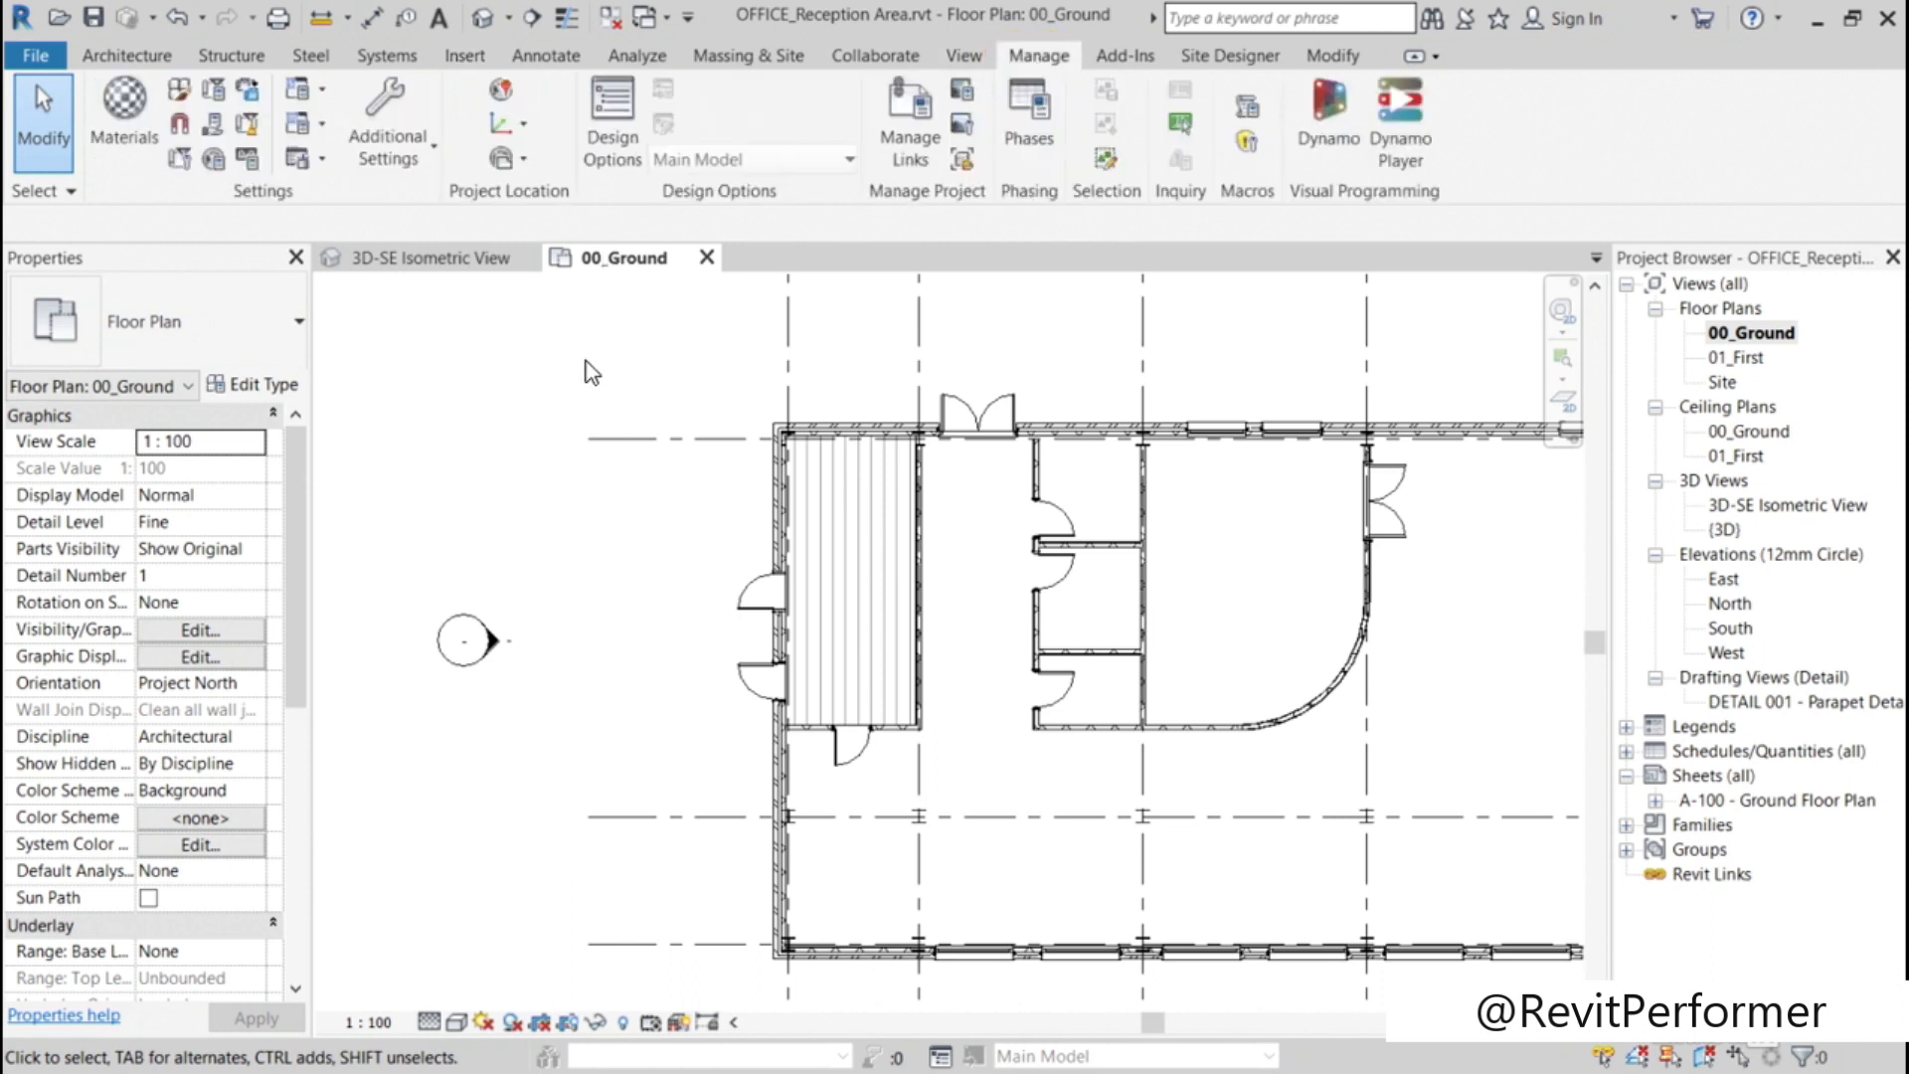
pyautogui.click(431, 161)
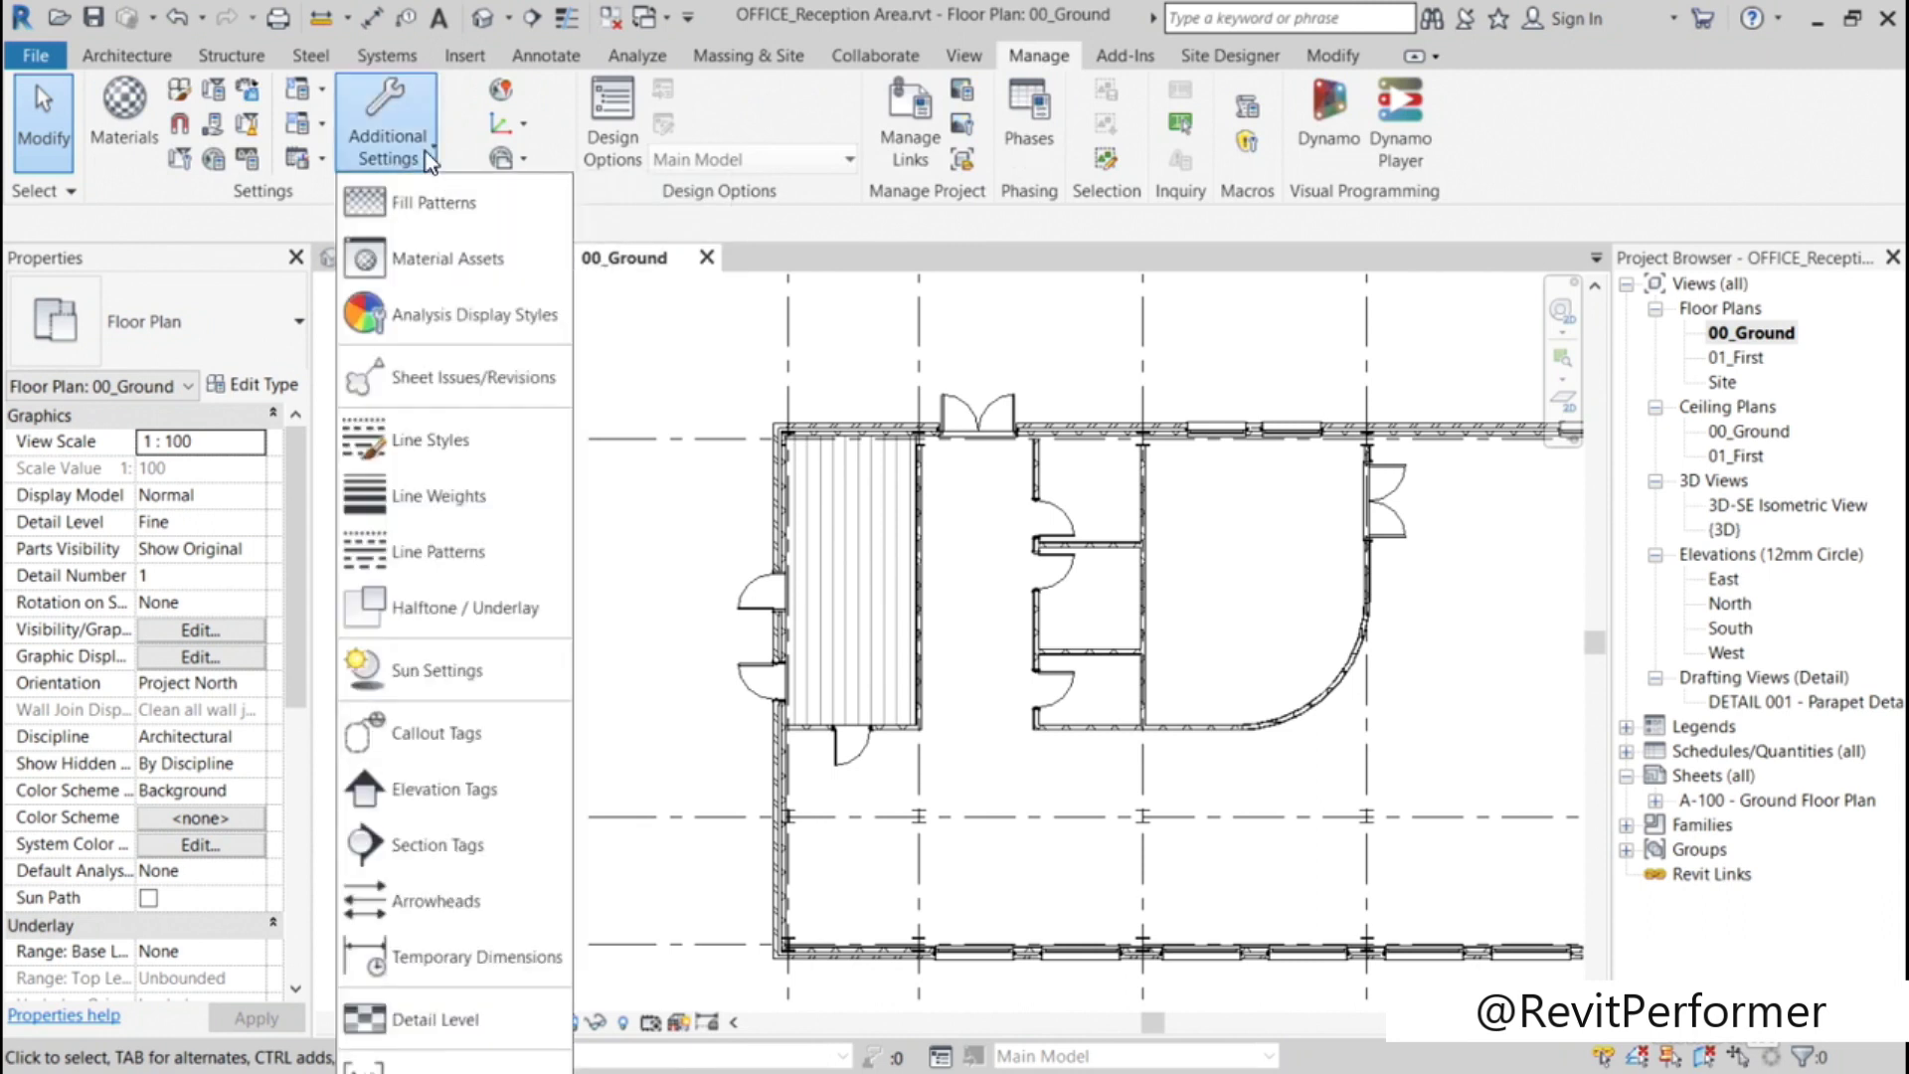
pyautogui.click(438, 204)
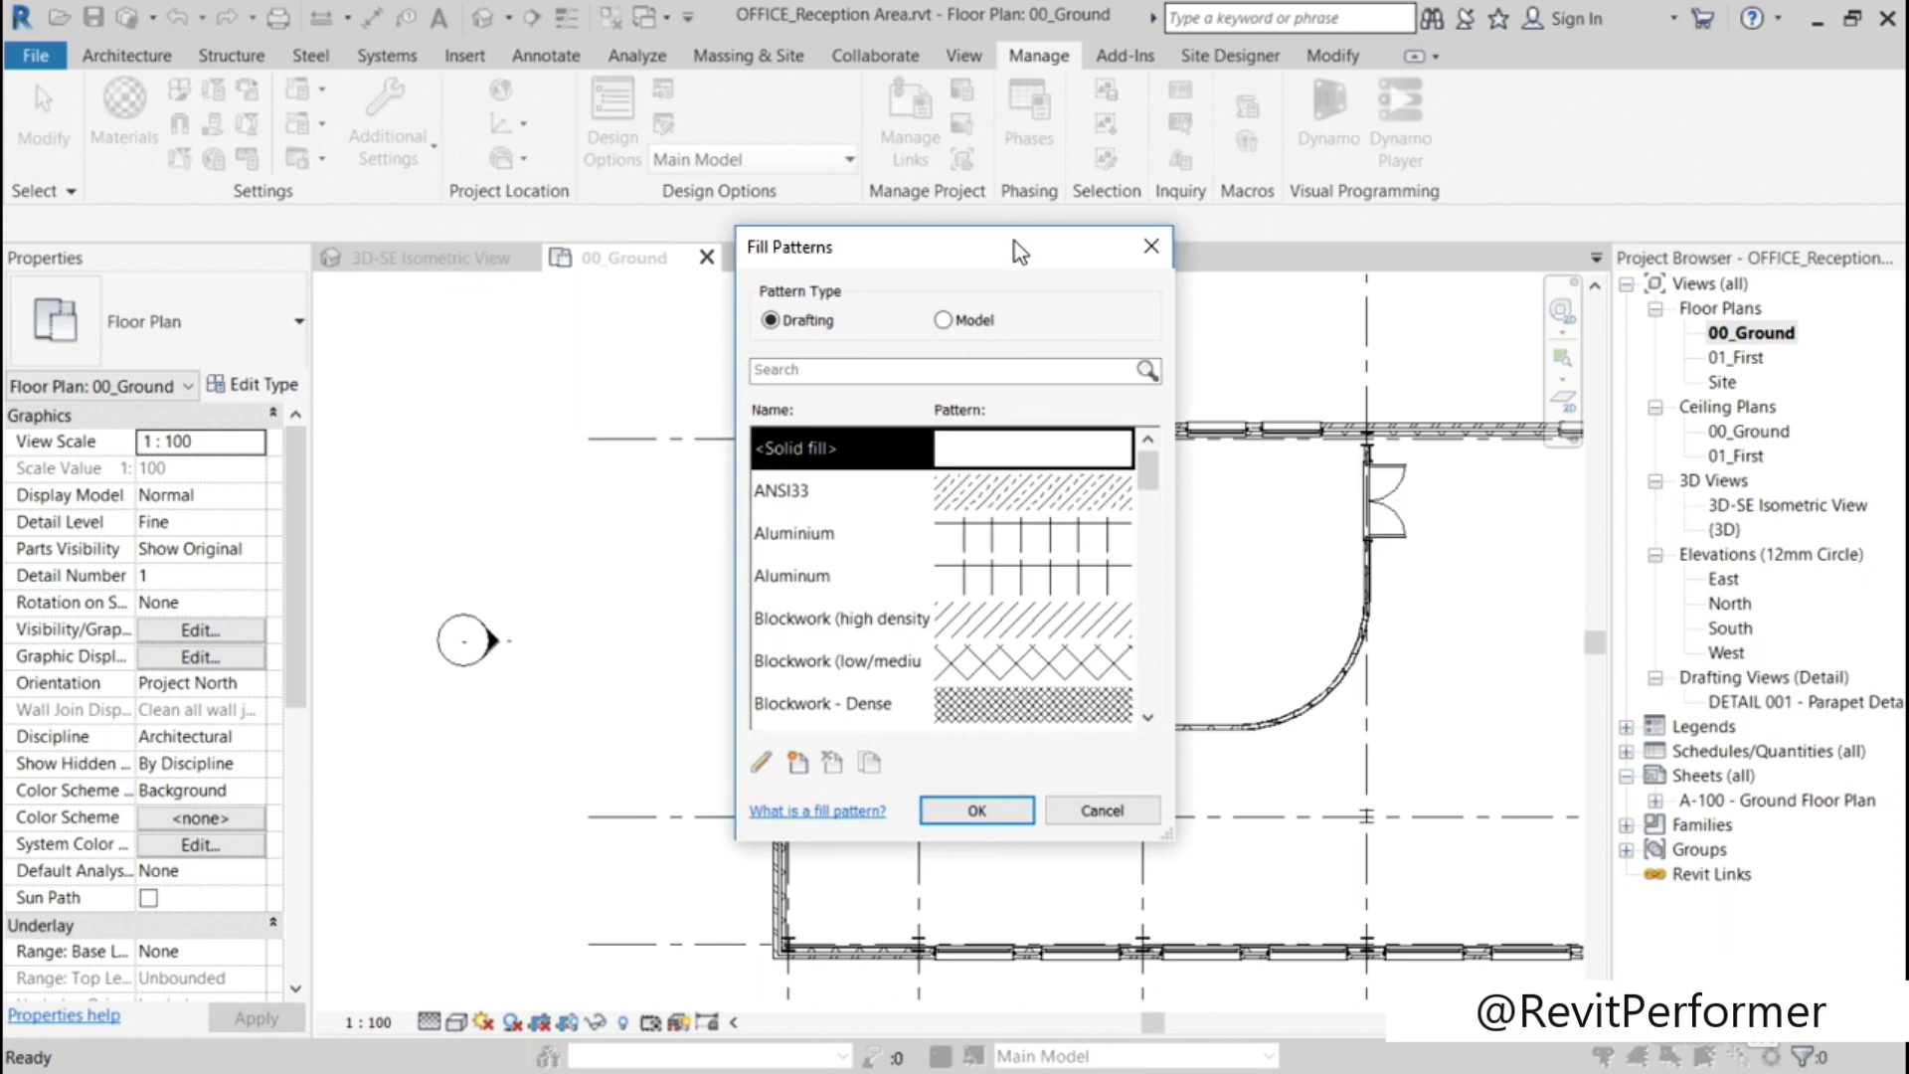
pyautogui.moveTo(1015, 240); pyautogui.dragTo(507, 173)
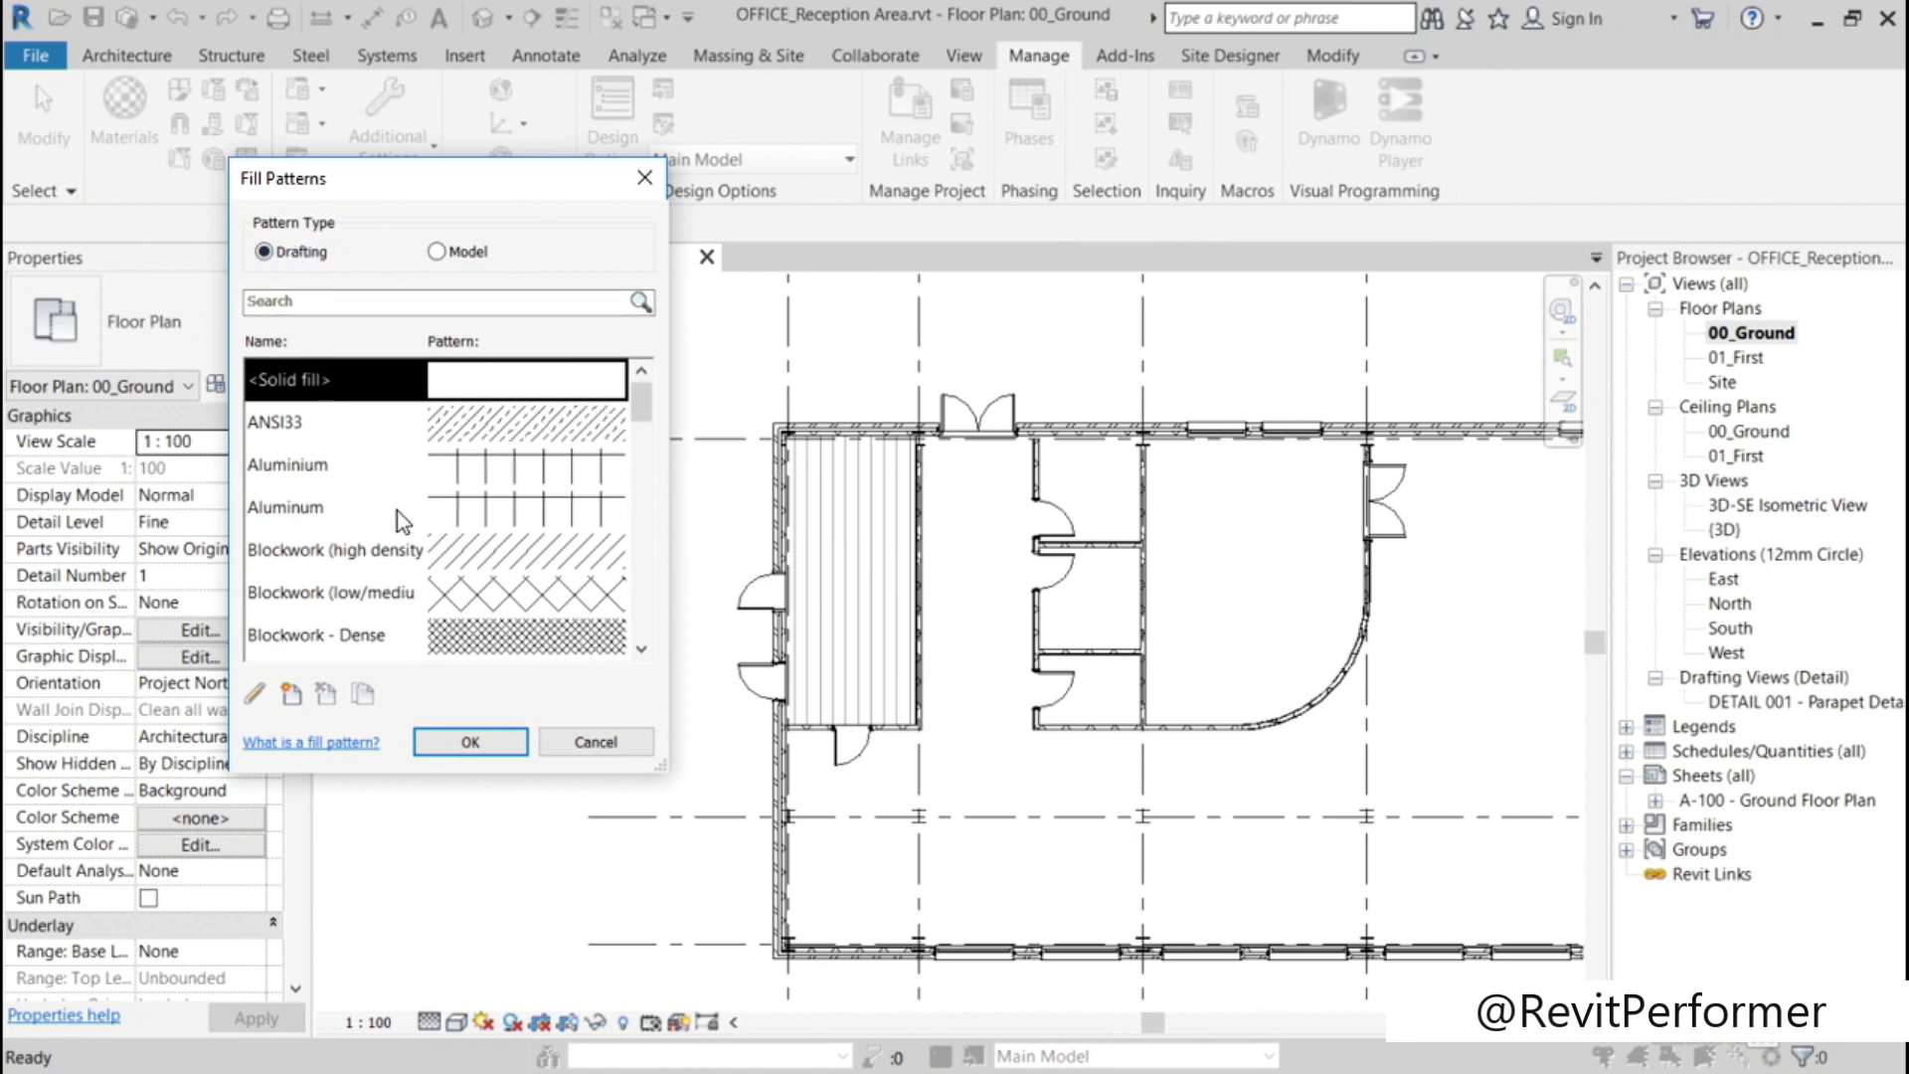
# Step: Look through the drafting and model fill pattern lists in the Fill Patterns settings and close the dialog without changes
pyautogui.moveTo(642, 404); pyautogui.dragTo(644, 639)
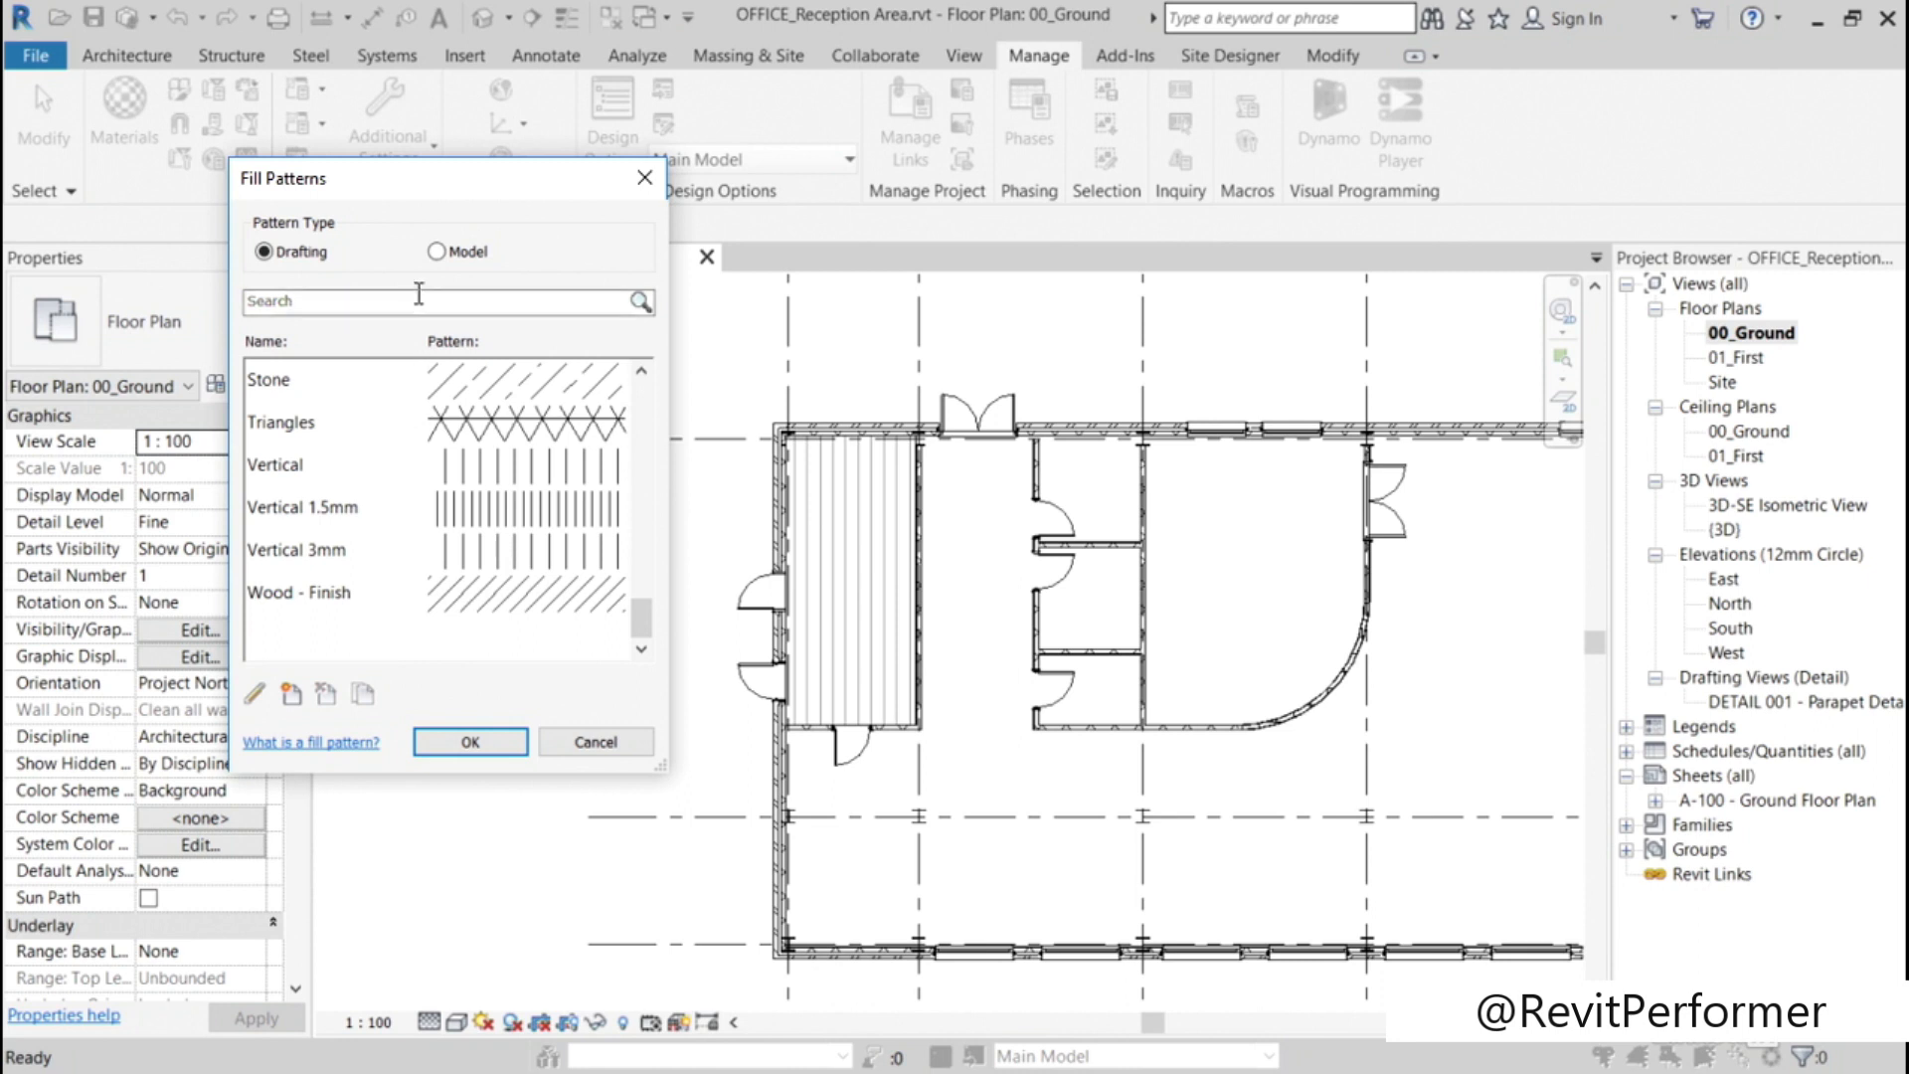
pyautogui.click(436, 253)
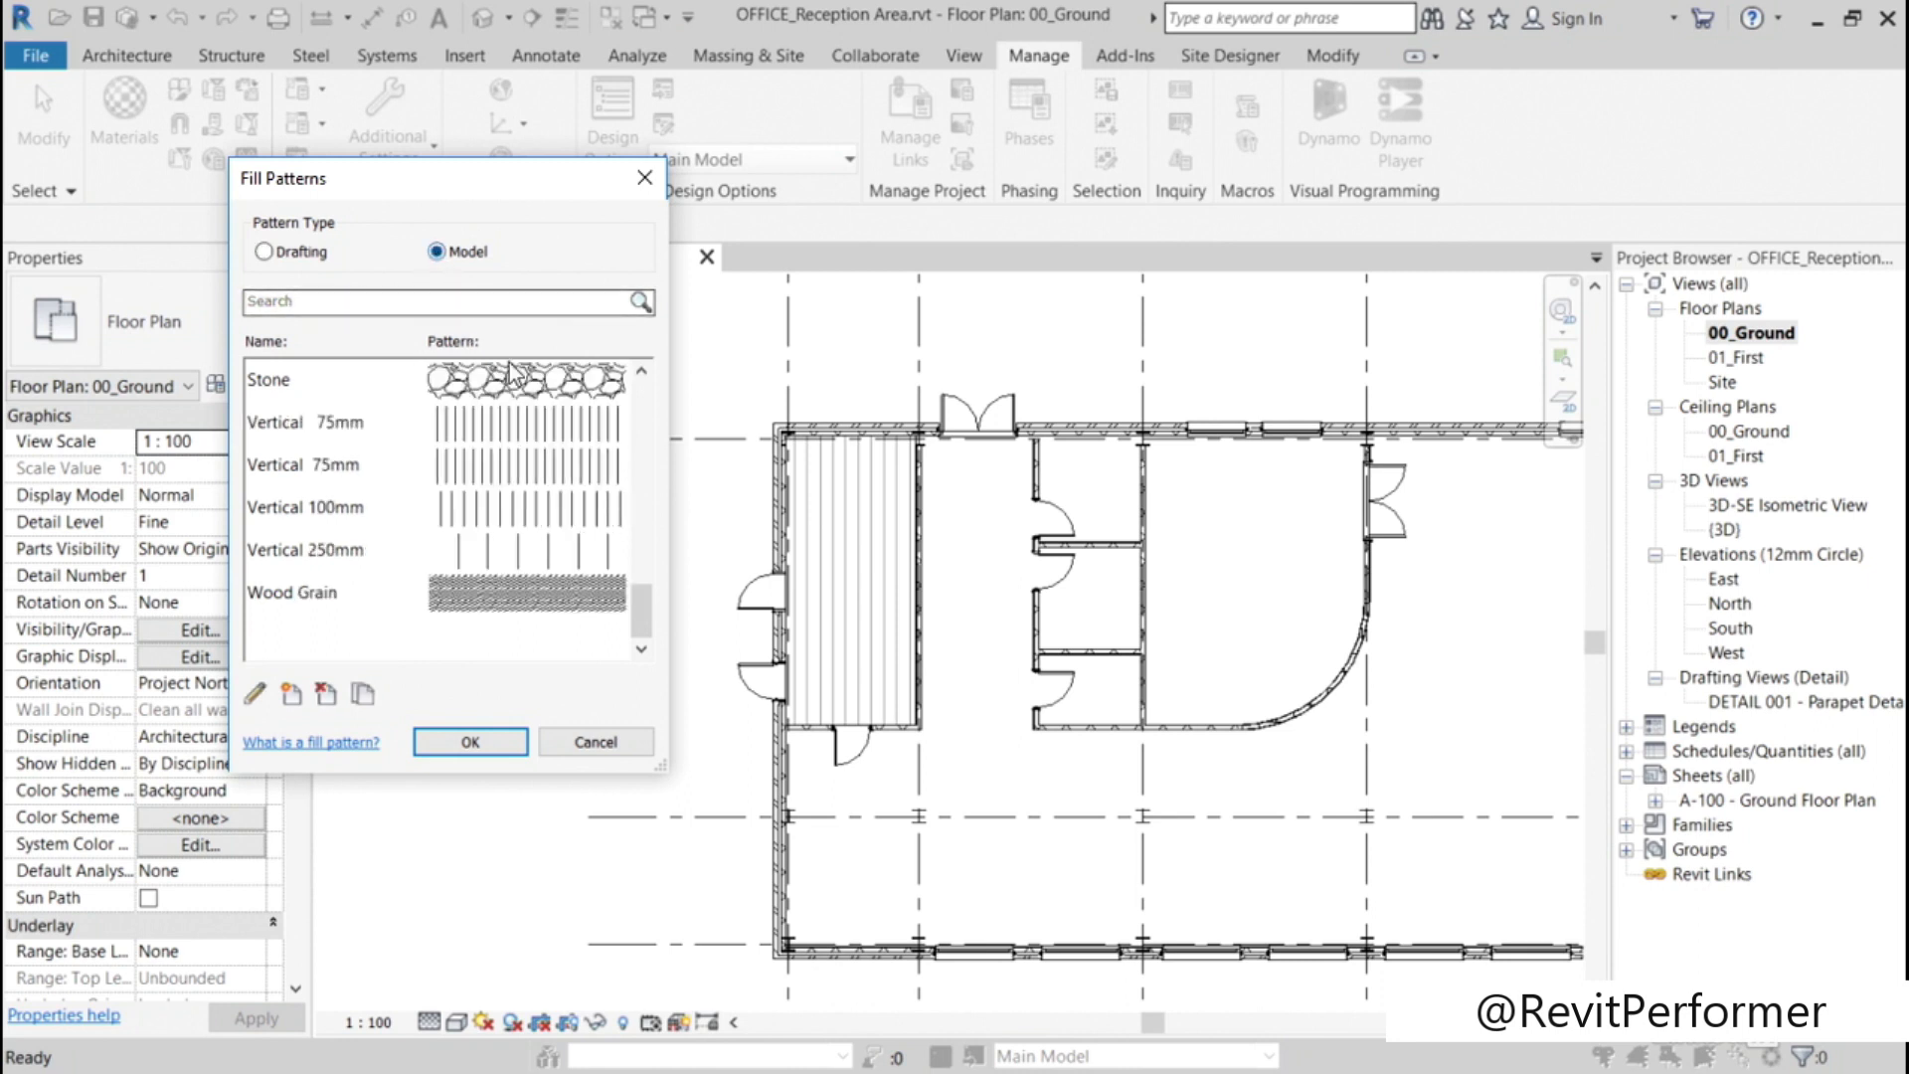
pyautogui.scroll(5, 638, 596)
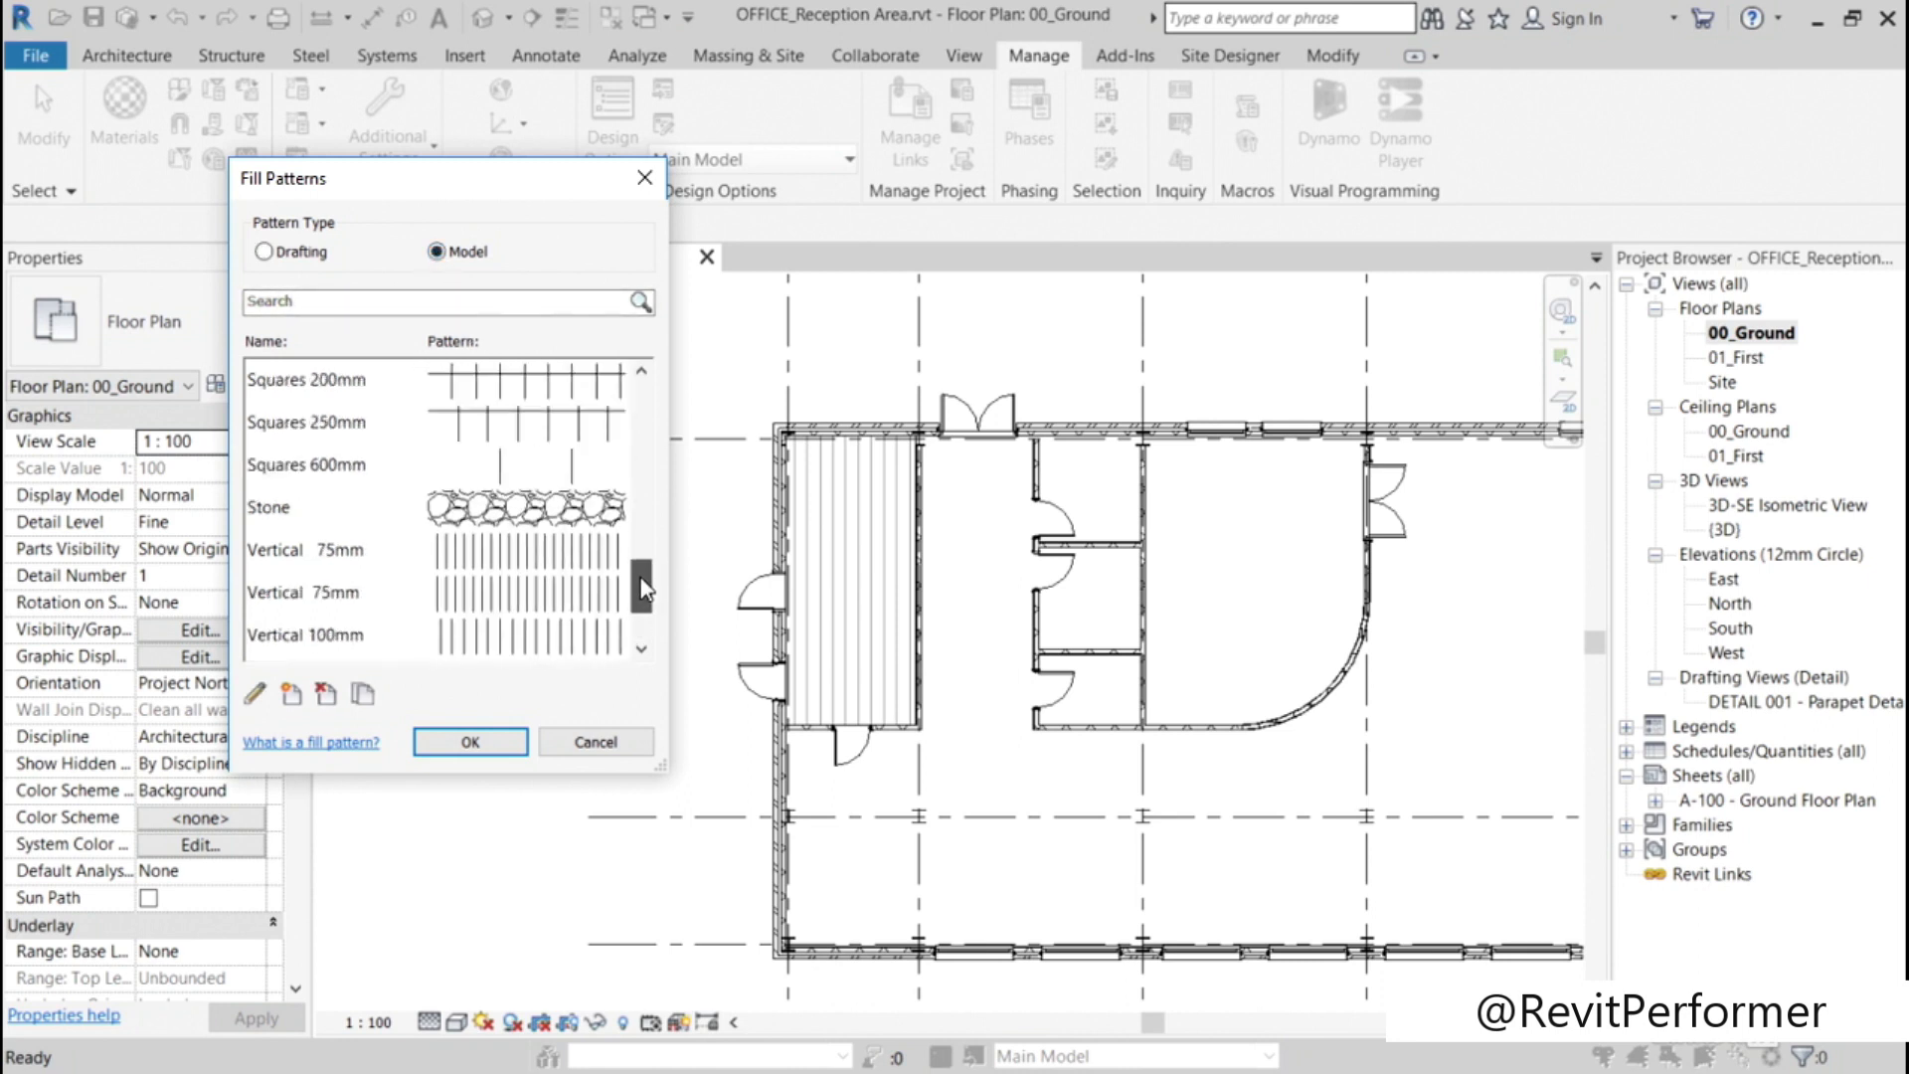
pyautogui.moveTo(647, 554); pyautogui.dragTo(647, 517)
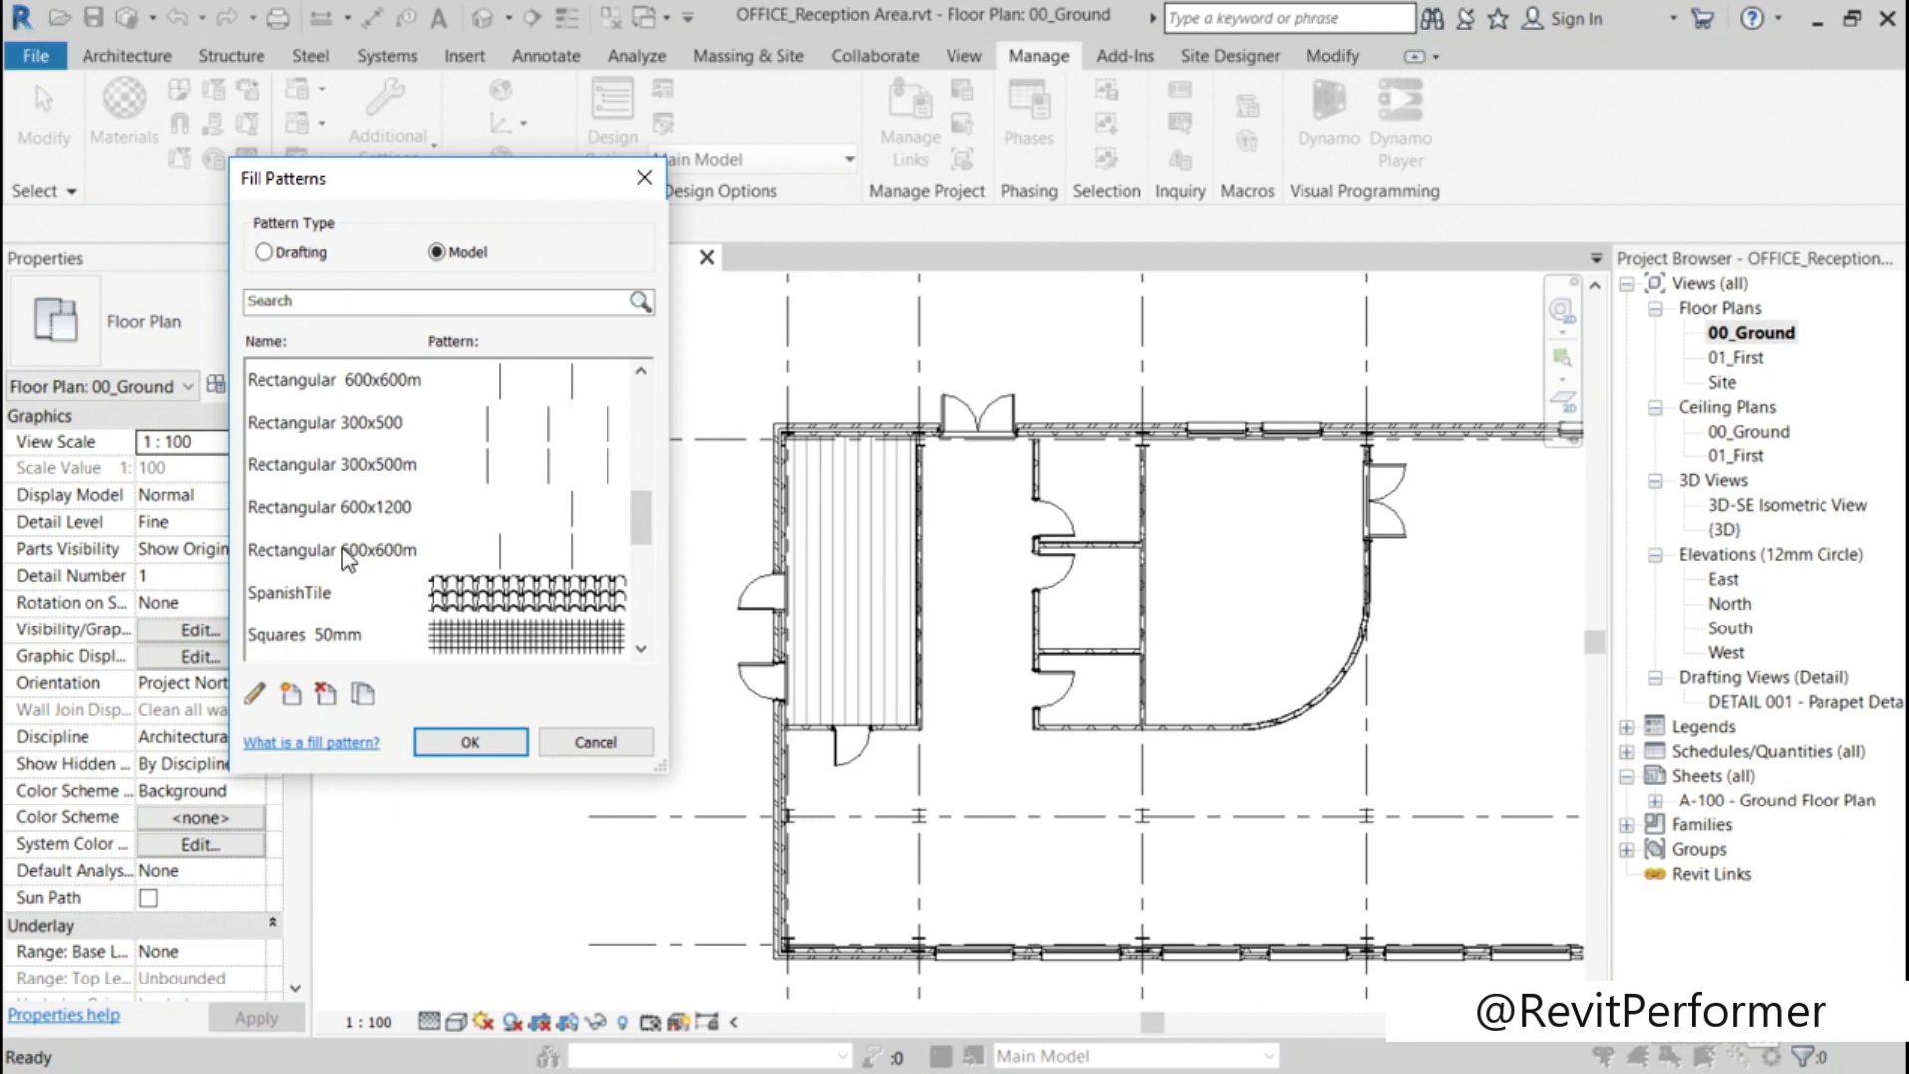
pyautogui.moveTo(646, 532); pyautogui.dragTo(646, 479)
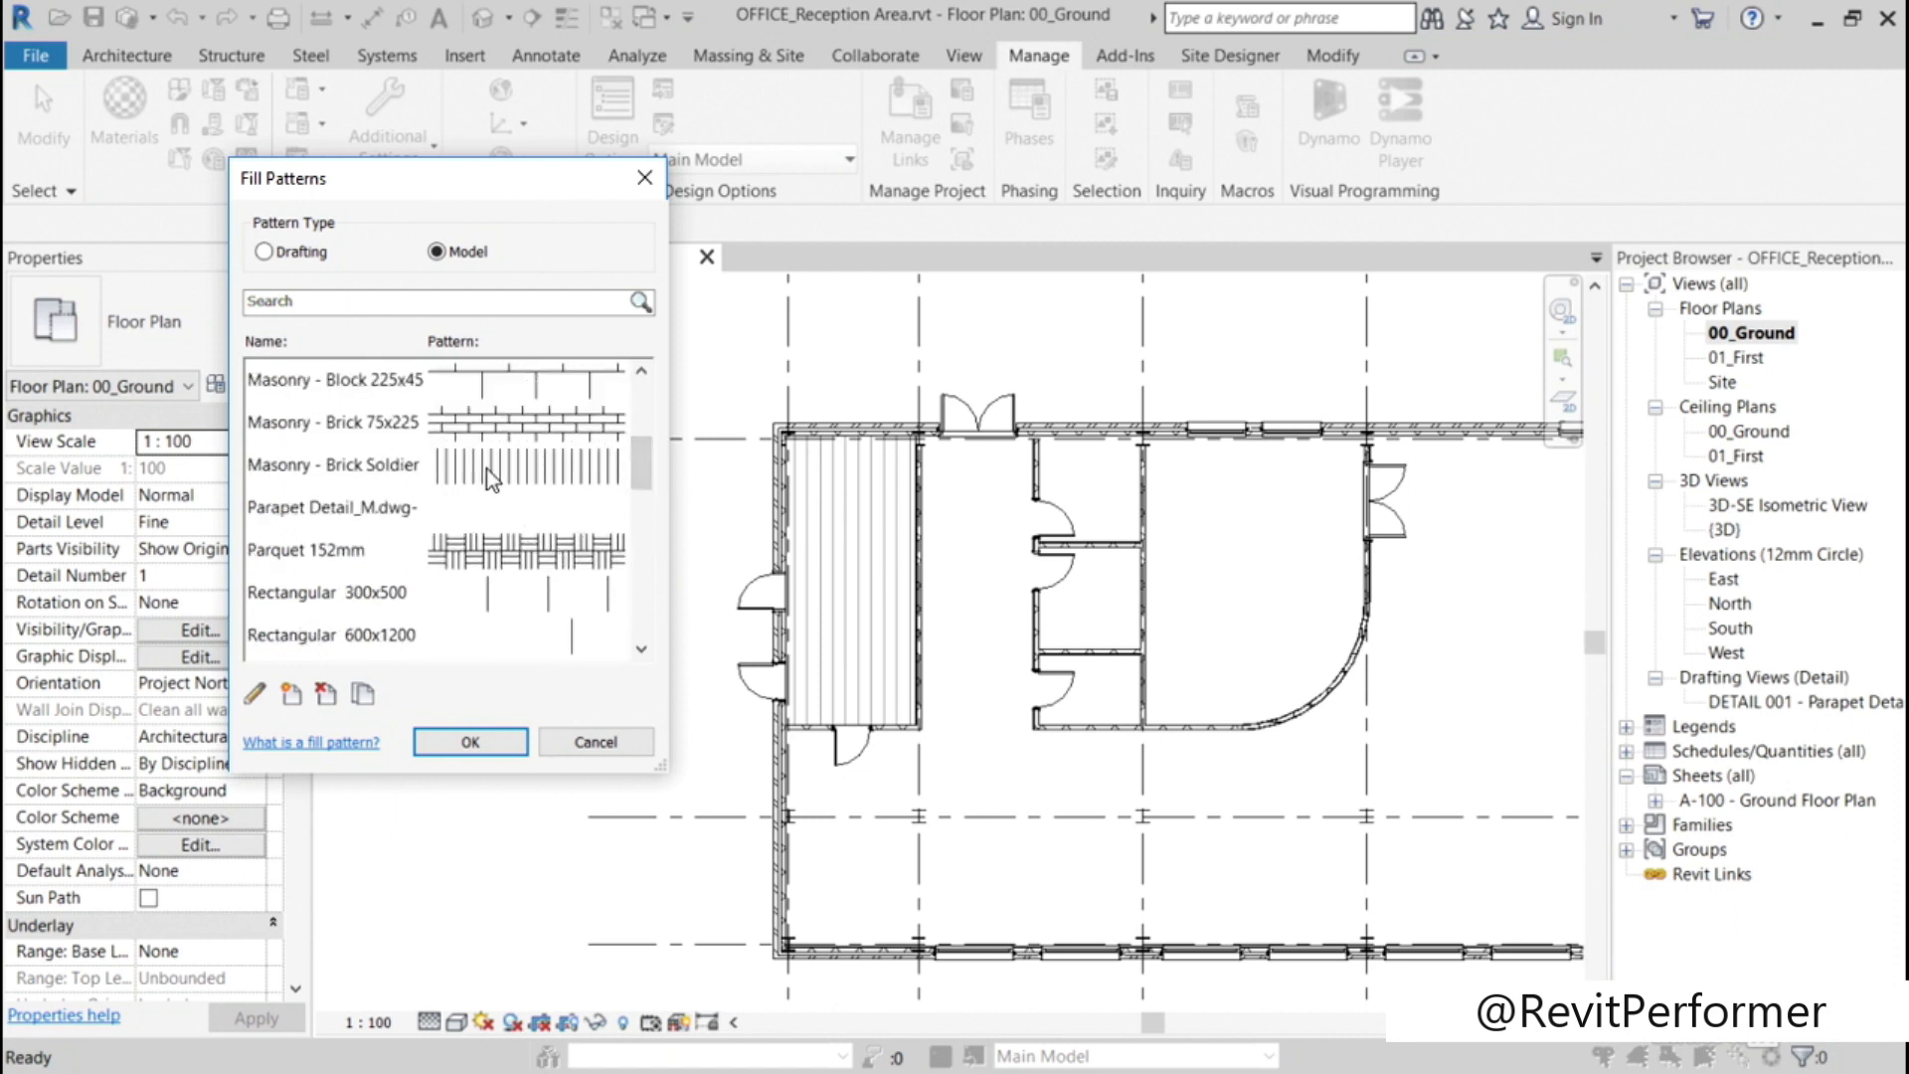
pyautogui.moveTo(641, 477); pyautogui.dragTo(638, 407)
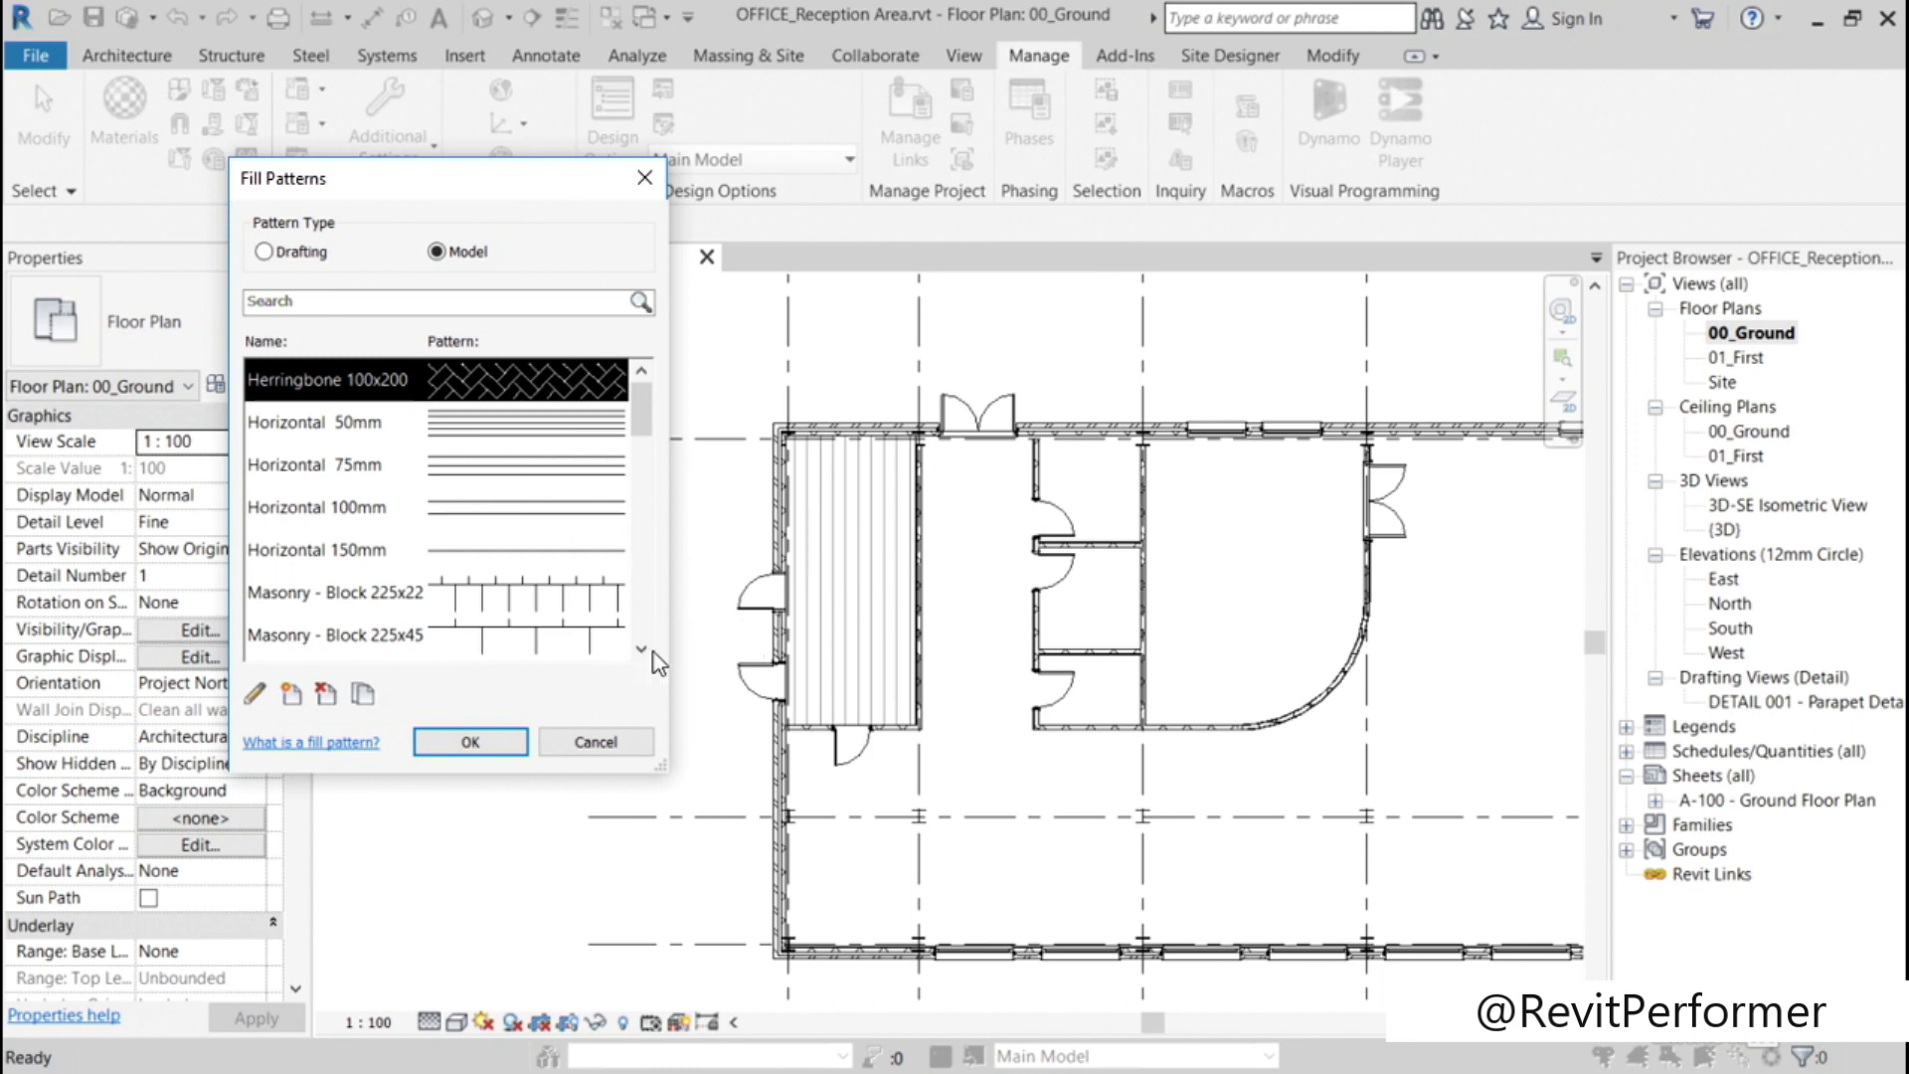
pyautogui.click(577, 742)
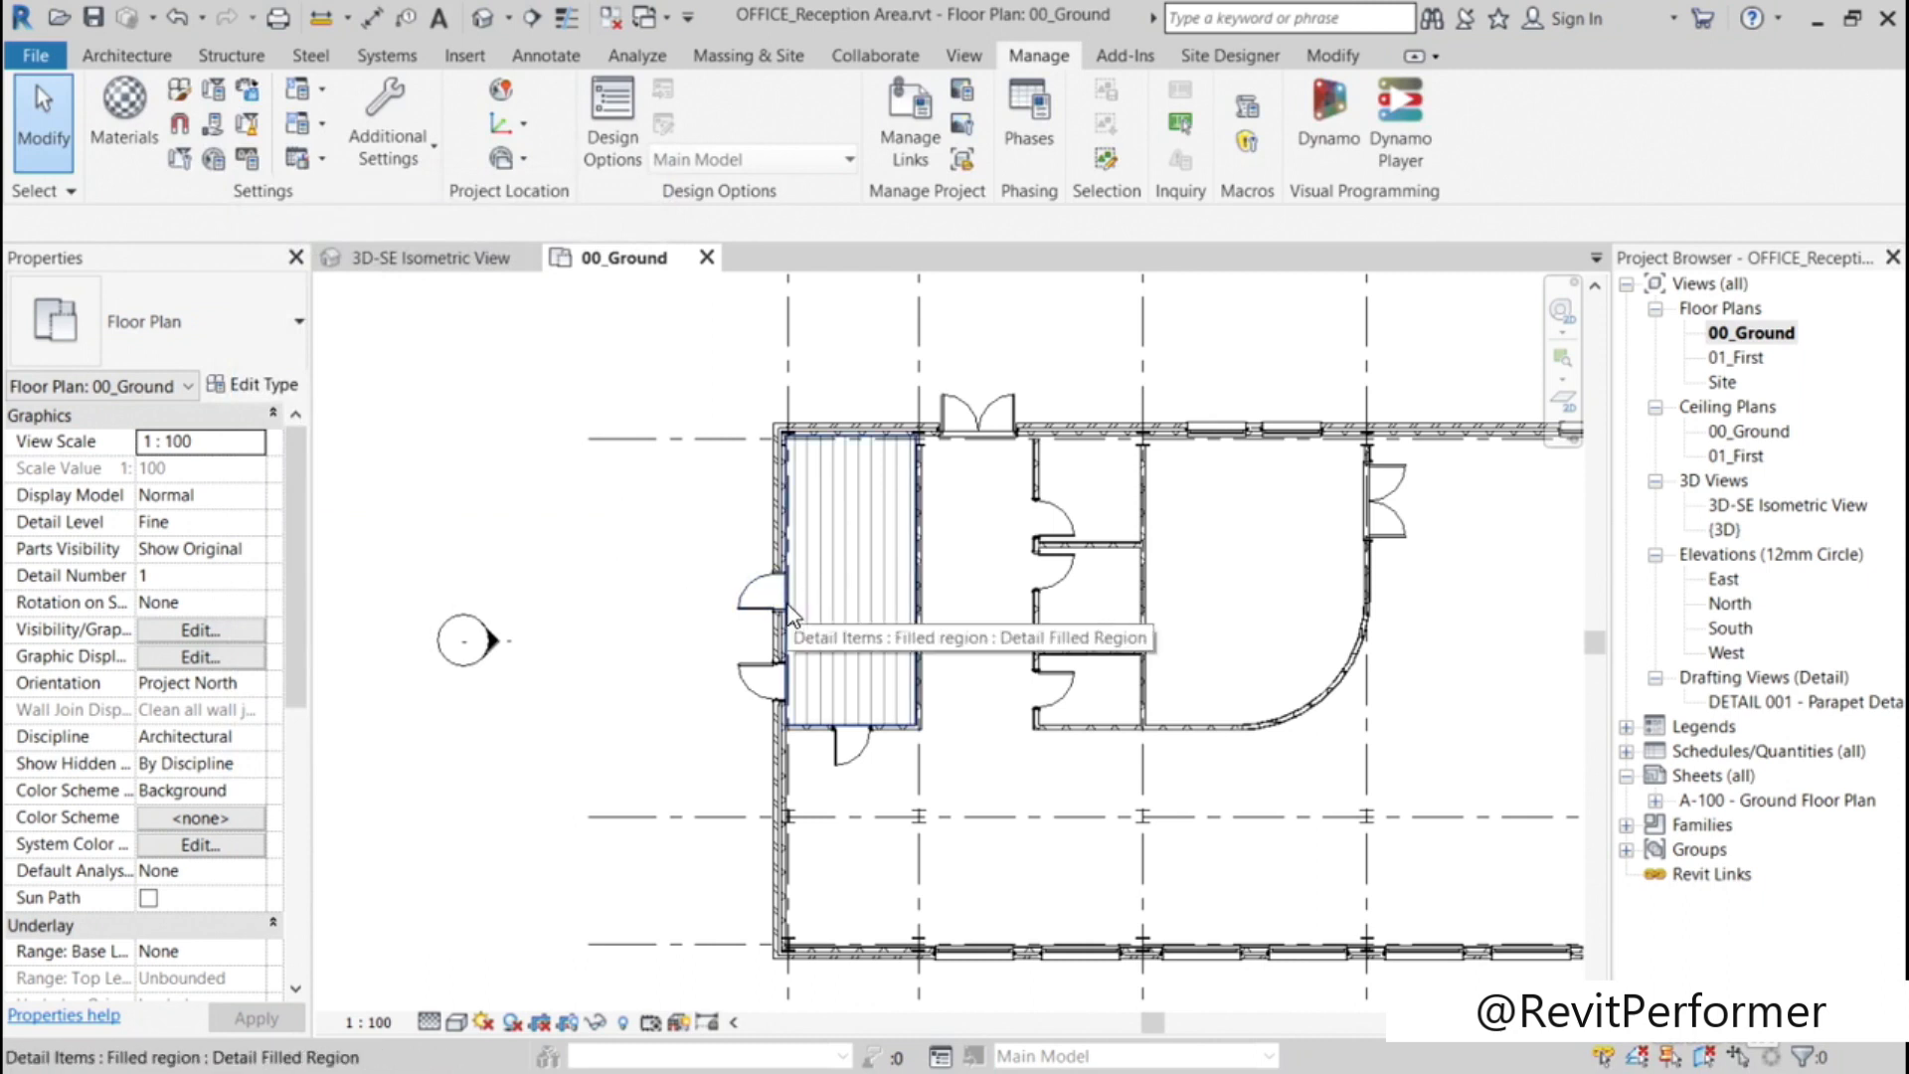
# Step: Change the vertically hatched filled region in the ground floor plan to the Diagonal_cross-hatch type
pyautogui.click(791, 614)
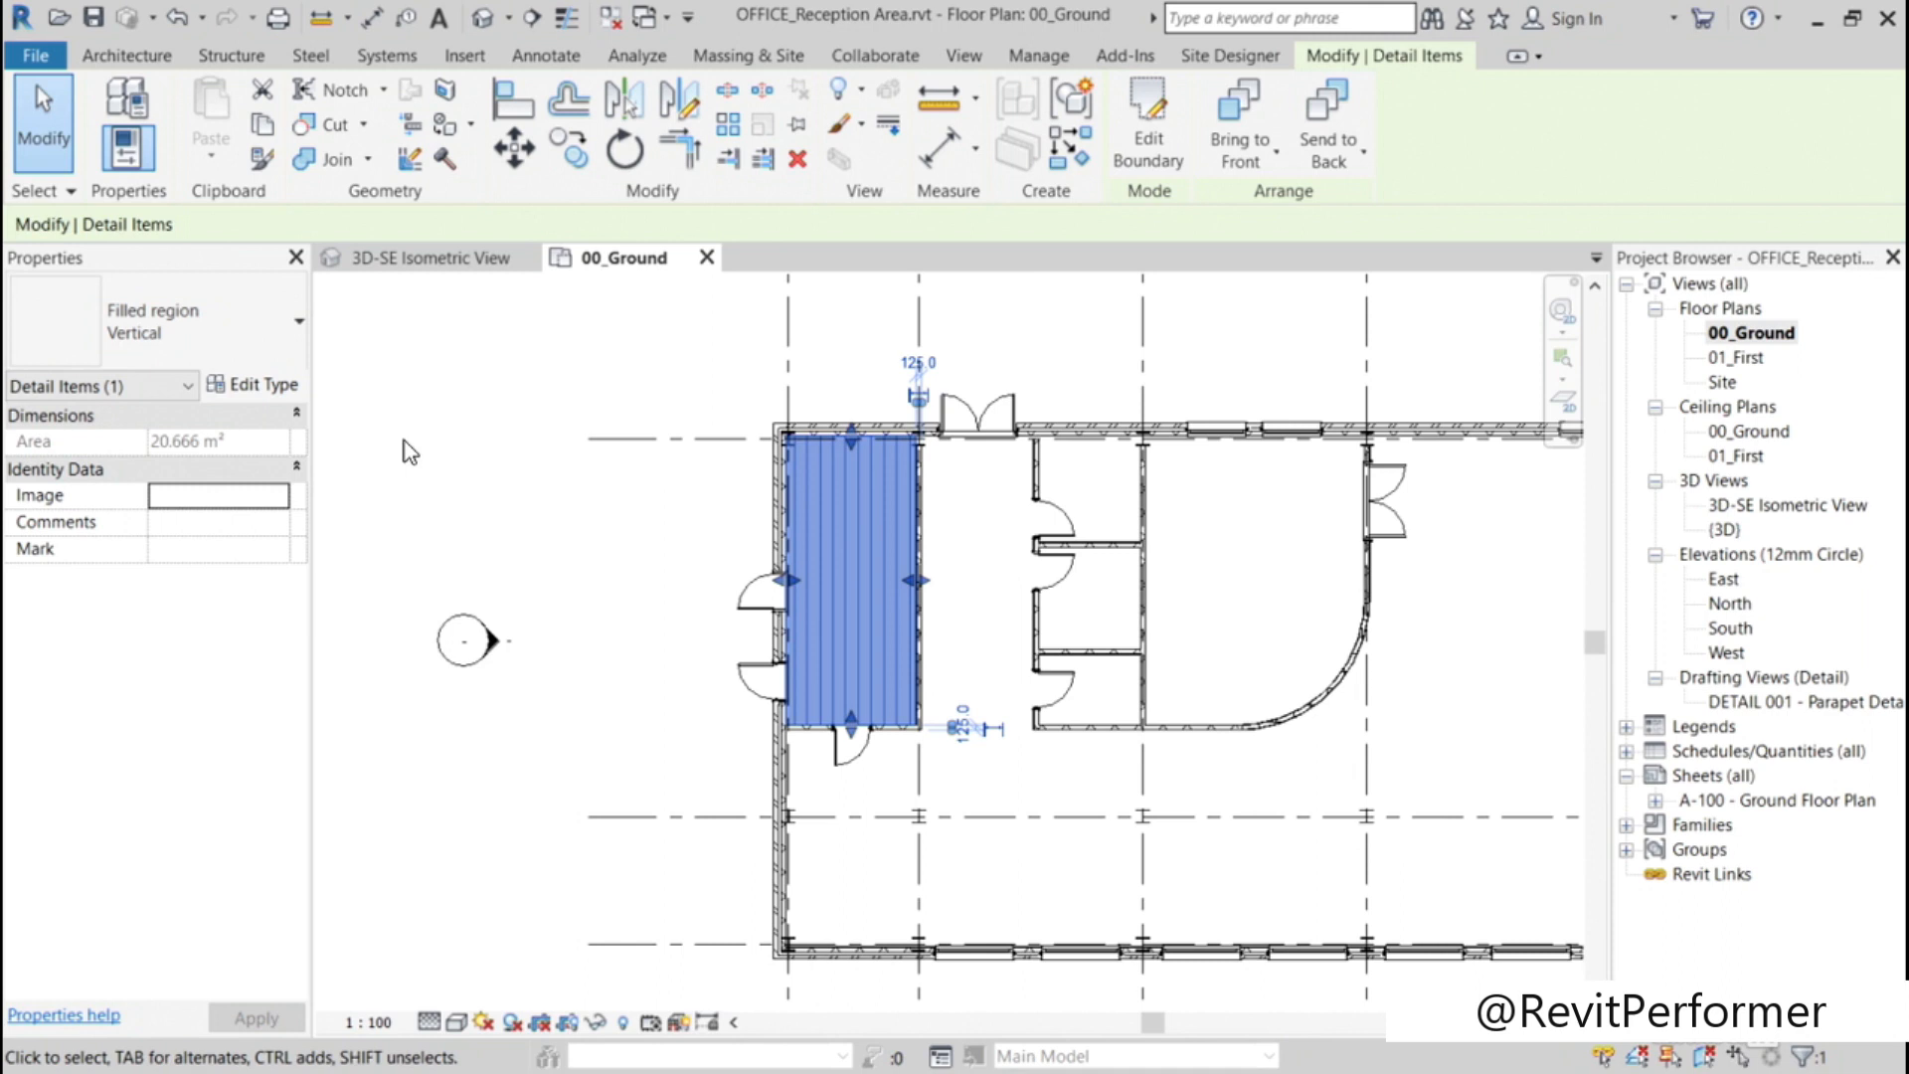
pyautogui.click(296, 322)
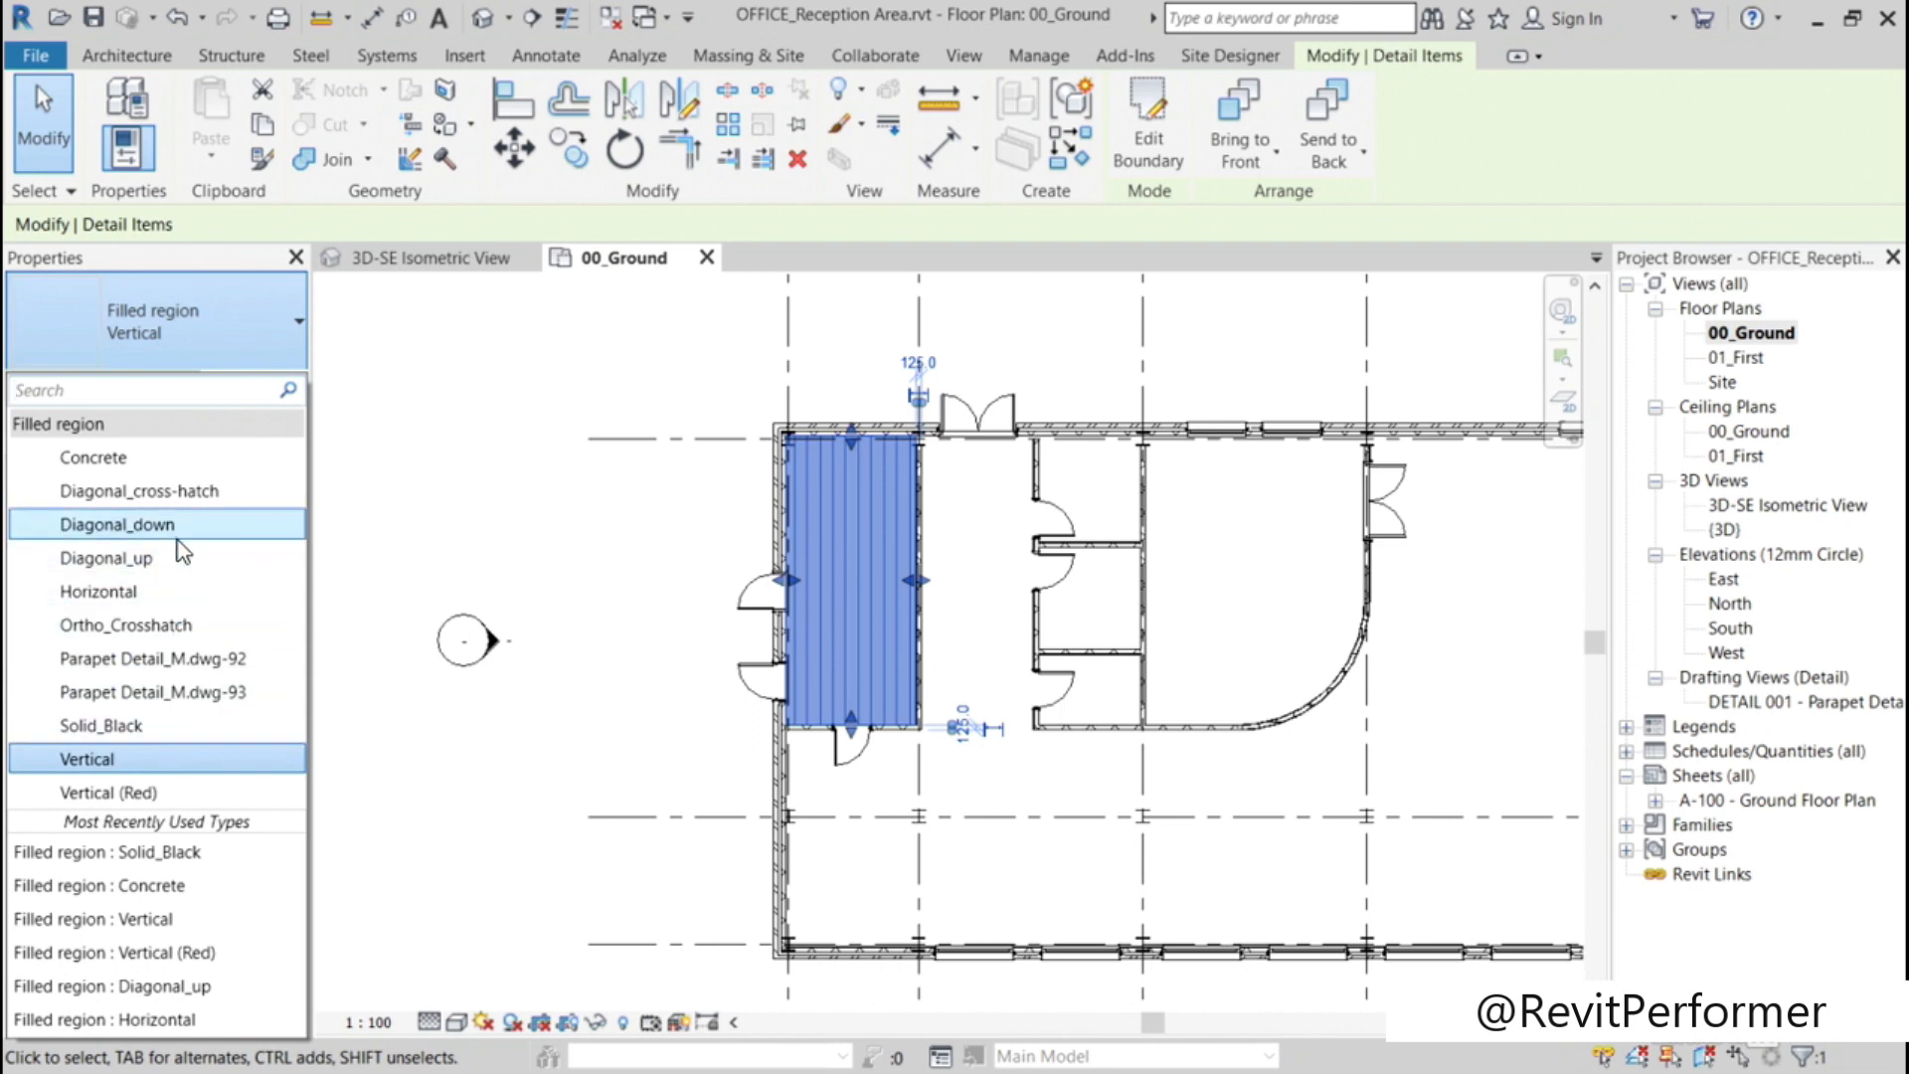
pyautogui.click(176, 495)
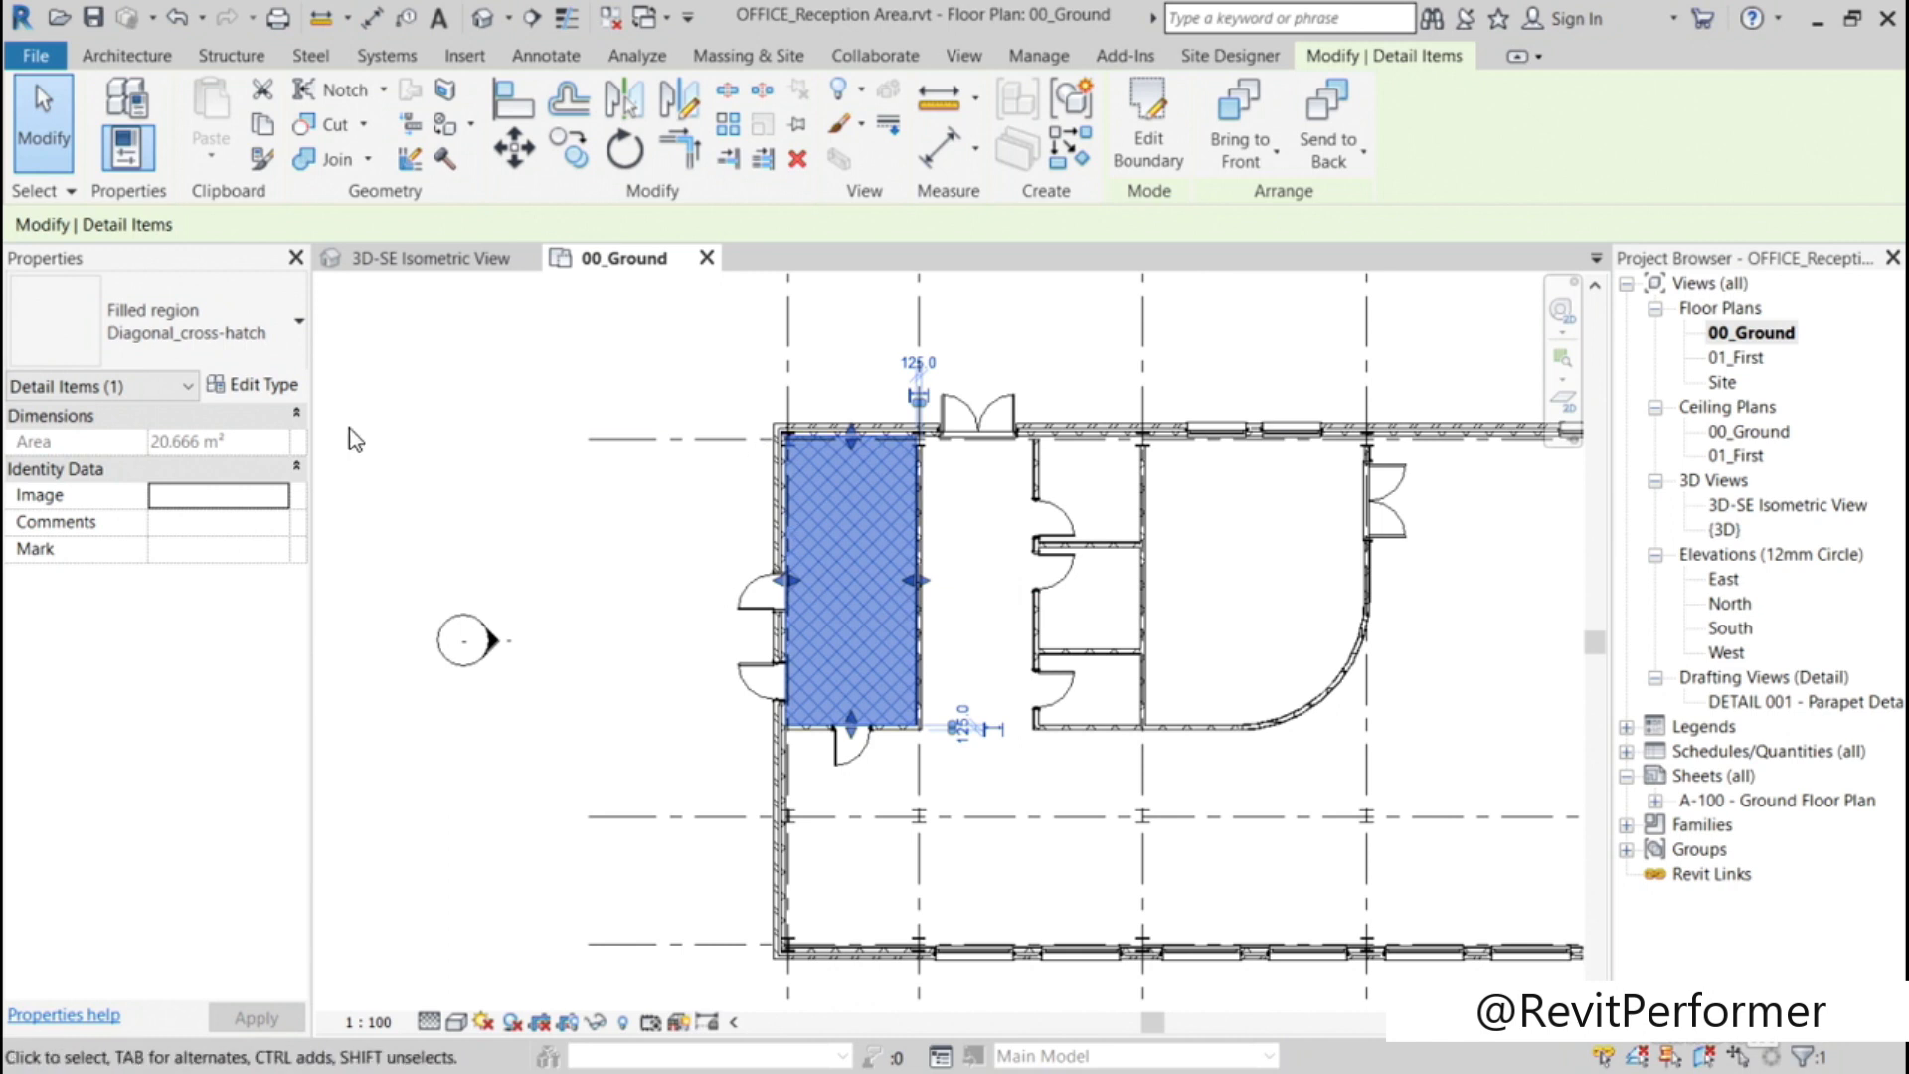
# Step: Duplicate the filled region's type under the name Solid_RED
pyautogui.click(269, 387)
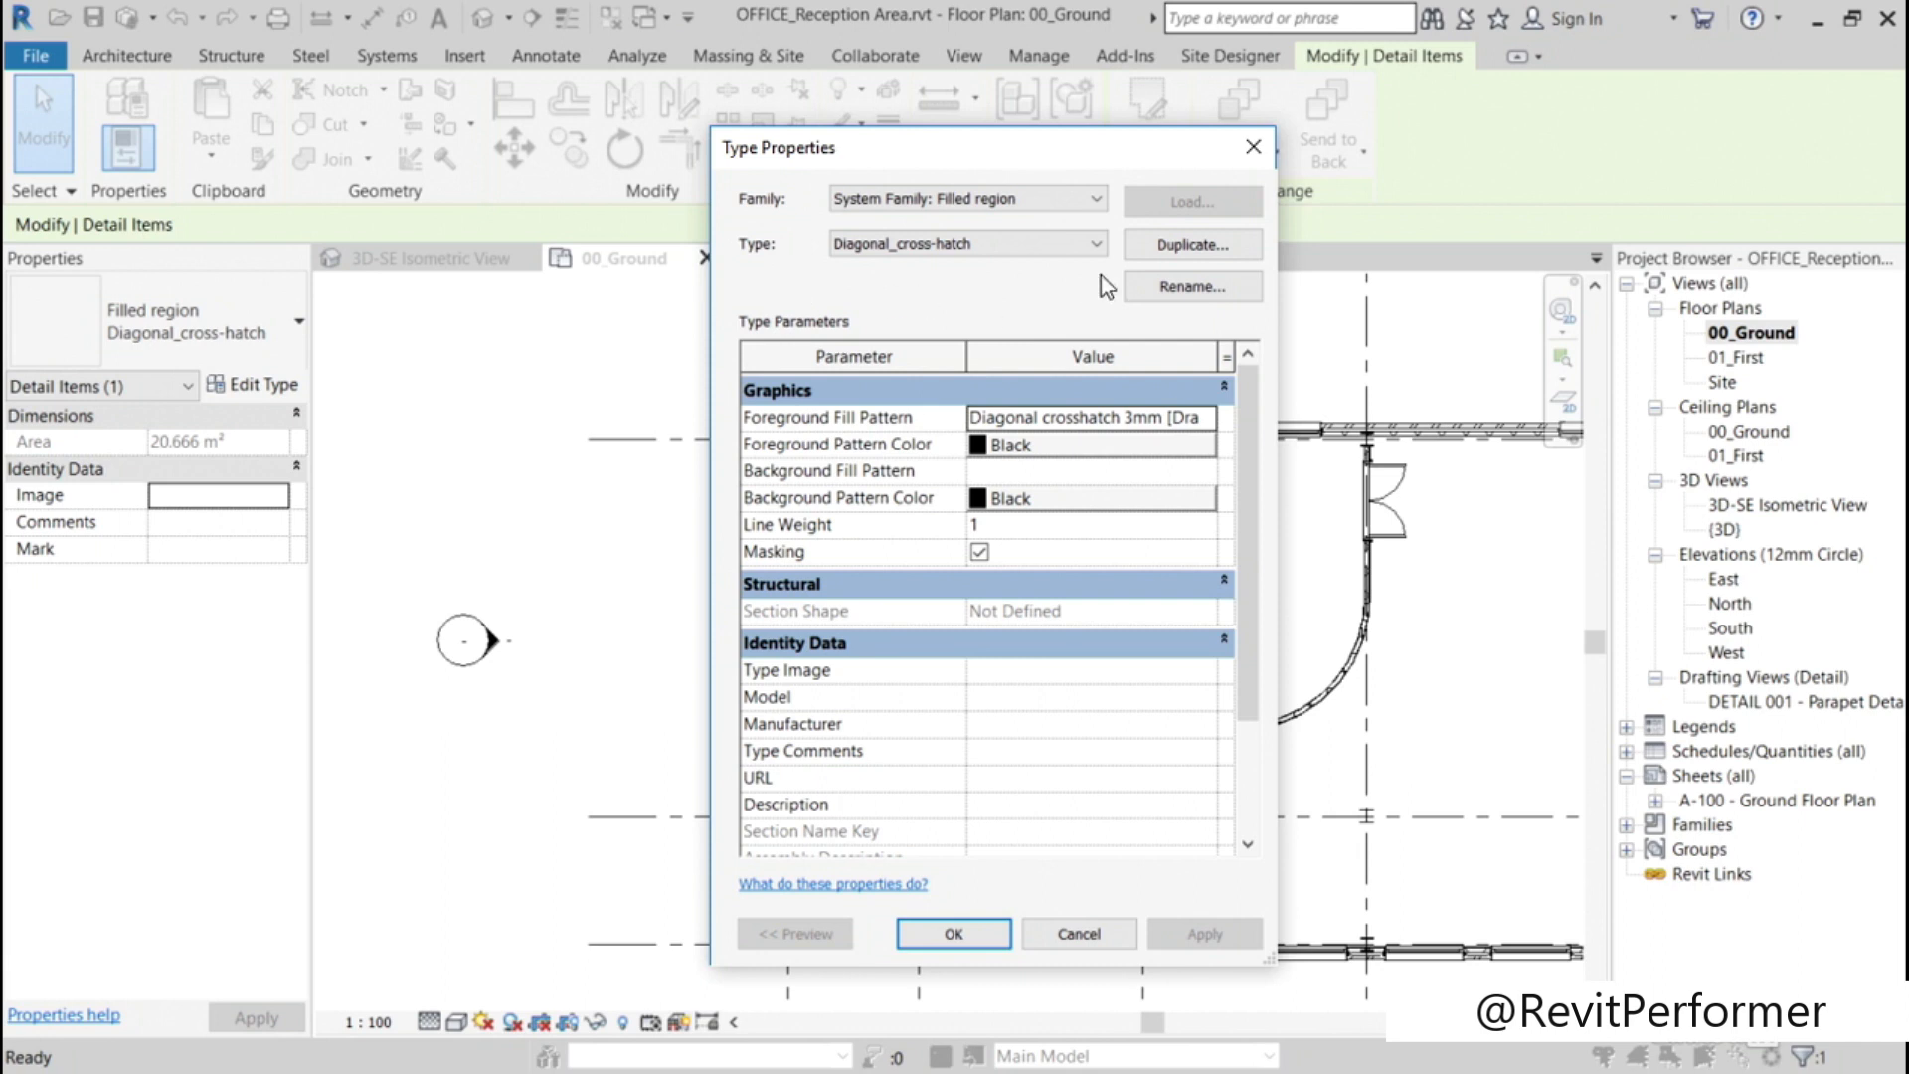
pyautogui.click(1160, 249)
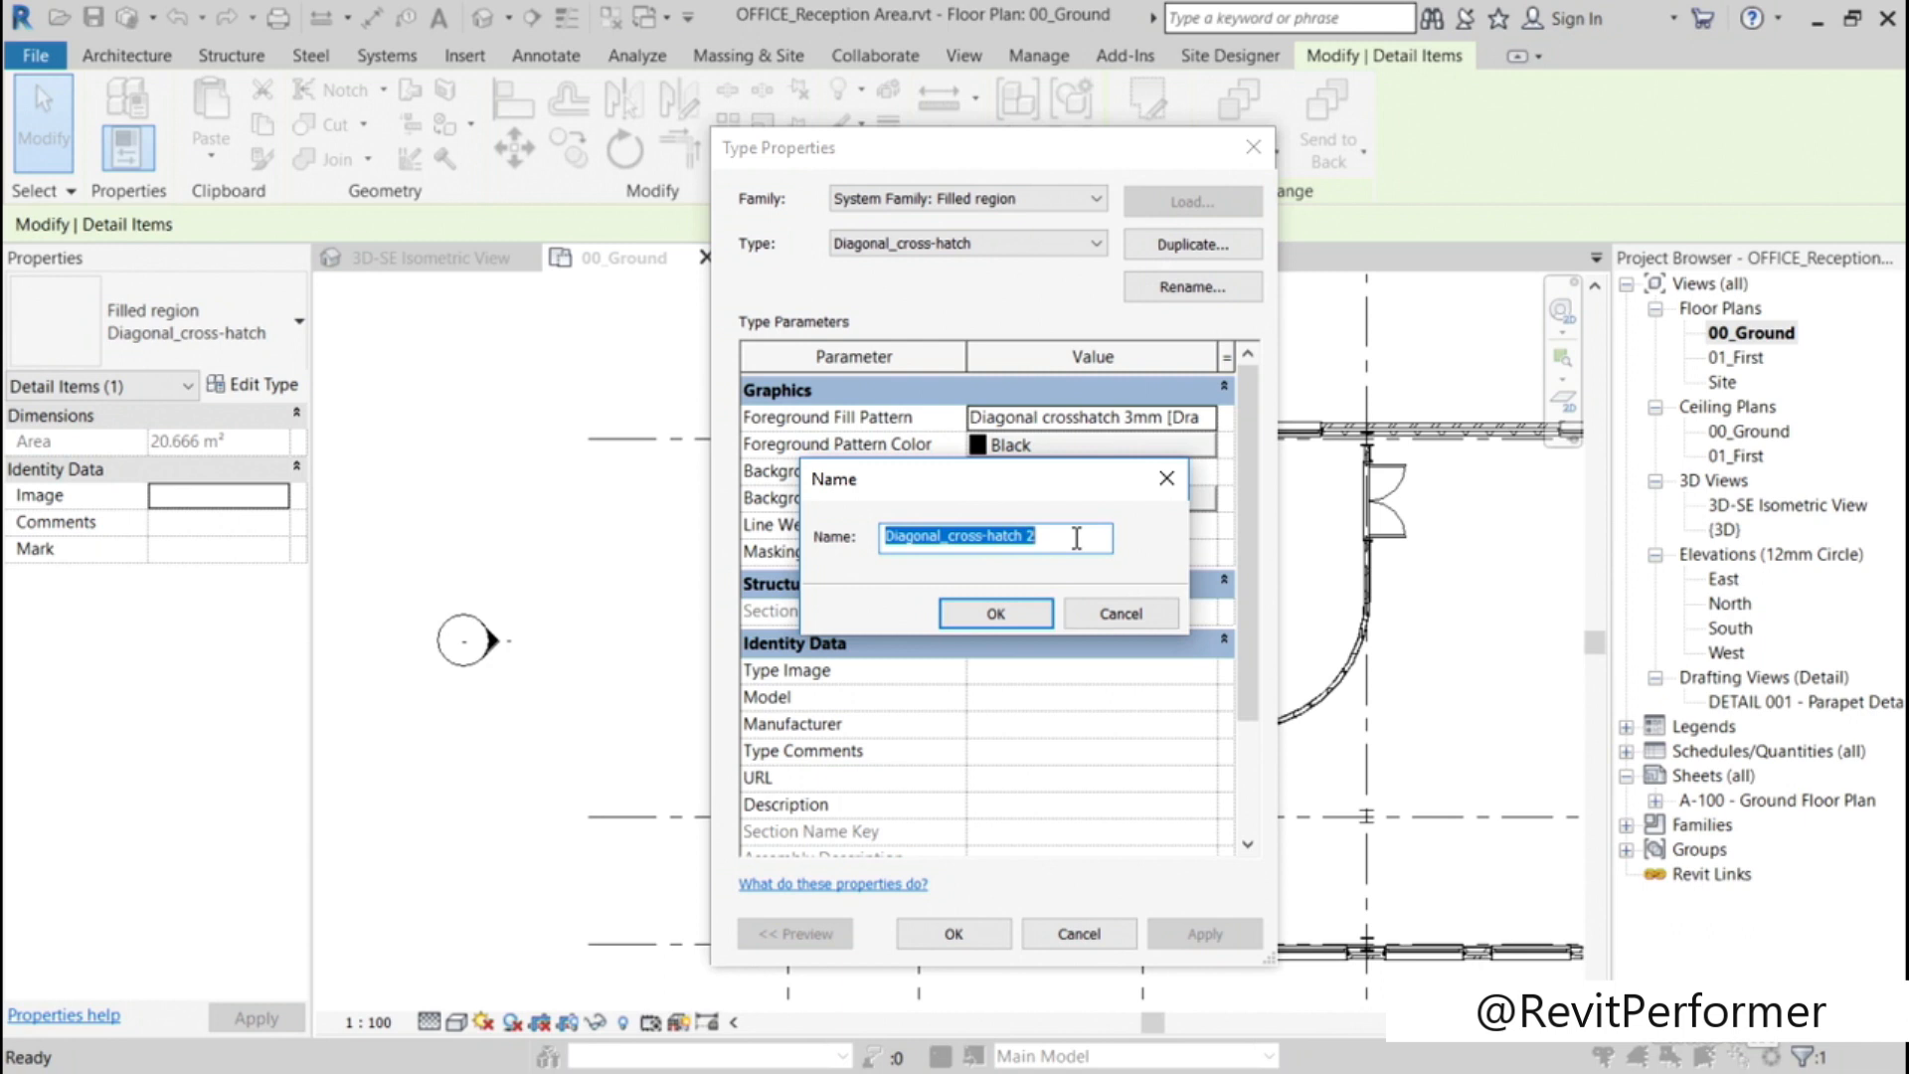
pyautogui.write('Solid')
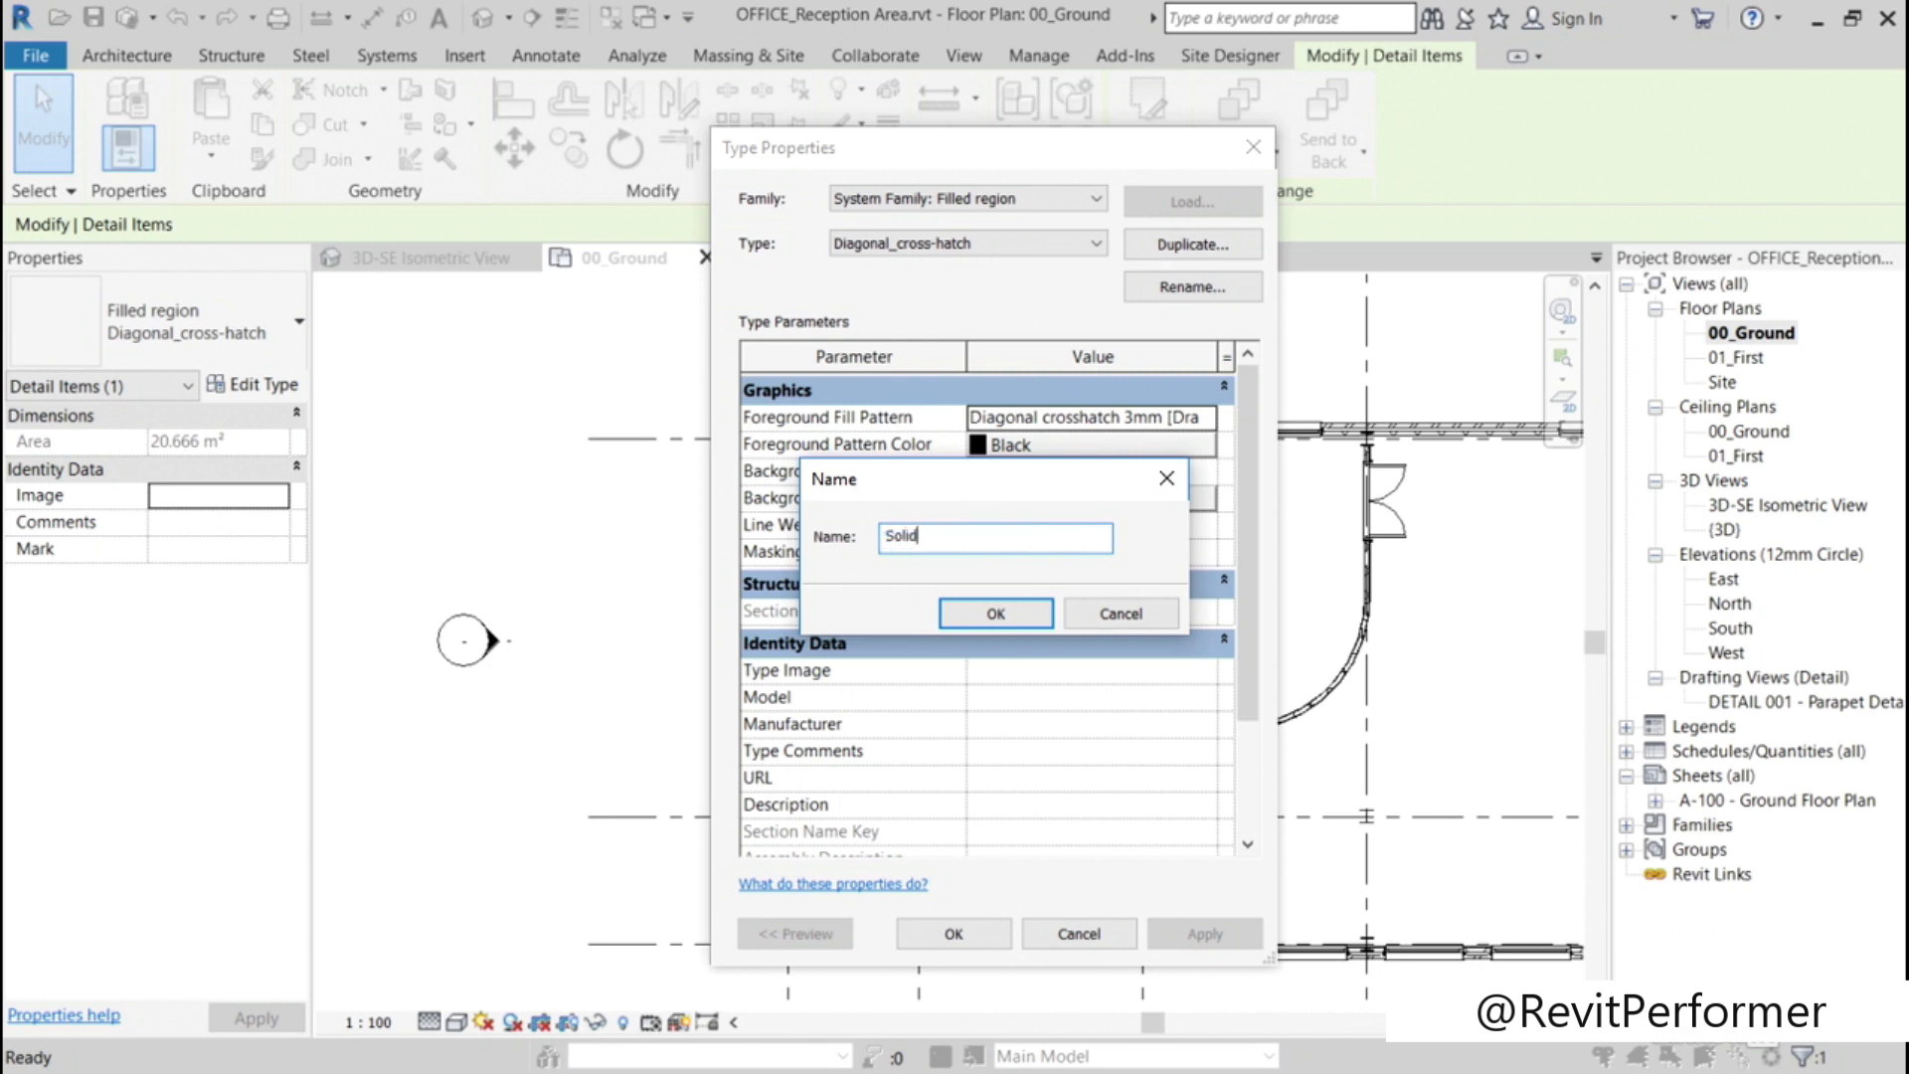
pyautogui.write('_RED')
pyautogui.click(1012, 619)
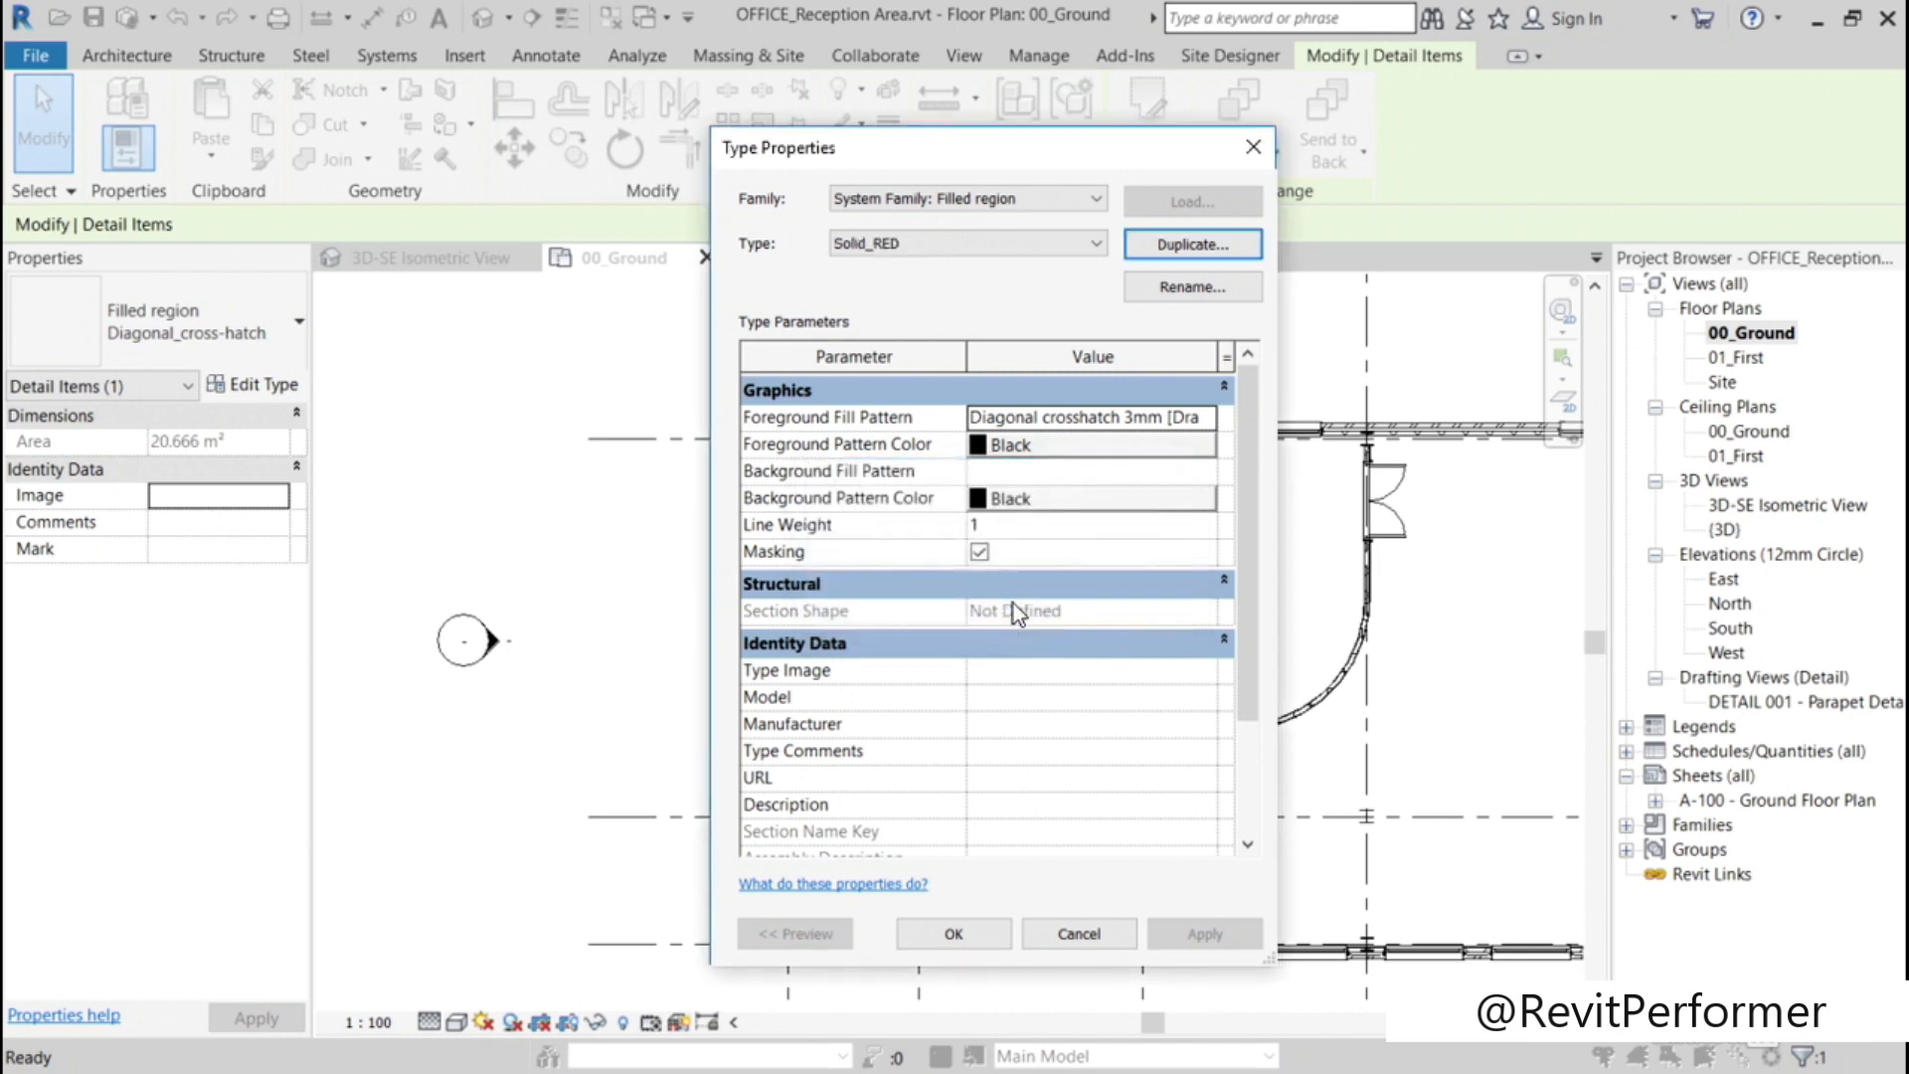
# Step: Set both the foreground and background pattern colors of the Solid_RED type to Red
pyautogui.click(1023, 443)
pyautogui.click(754, 581)
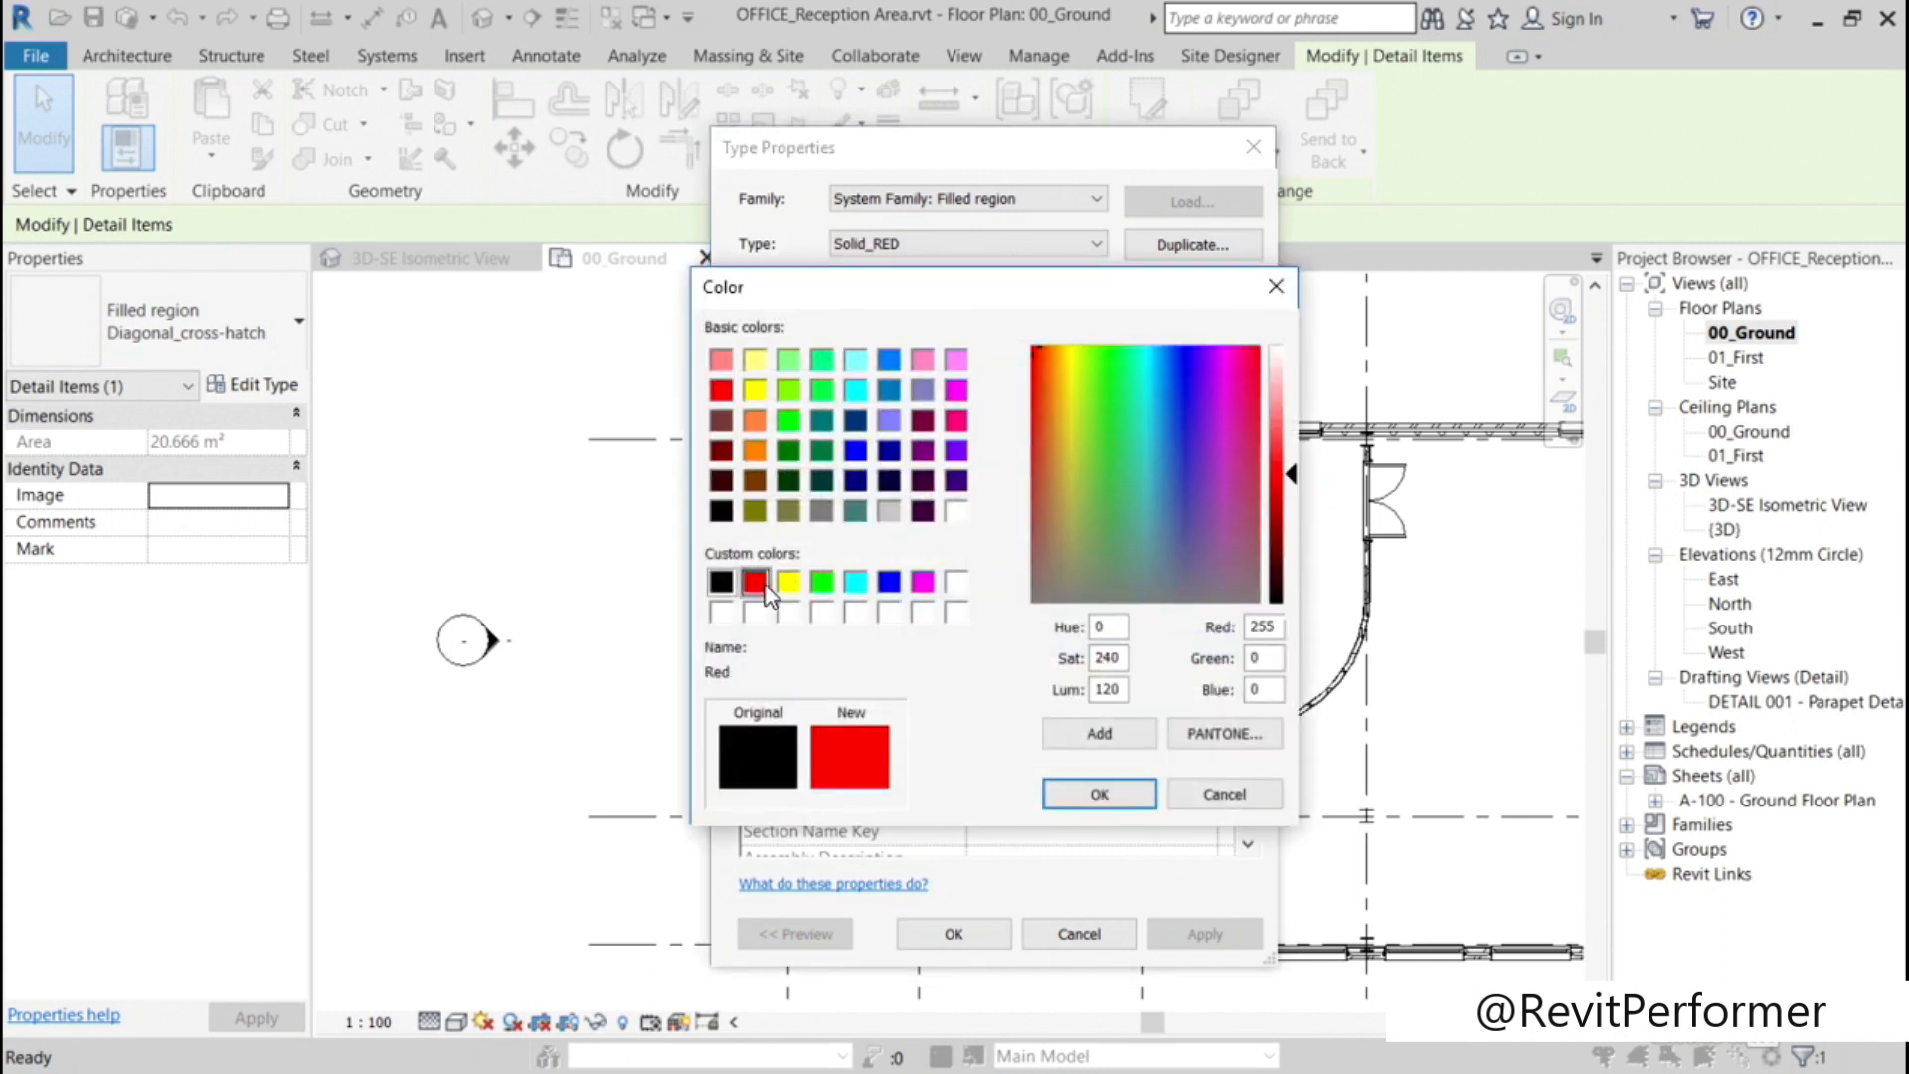
pyautogui.click(1093, 794)
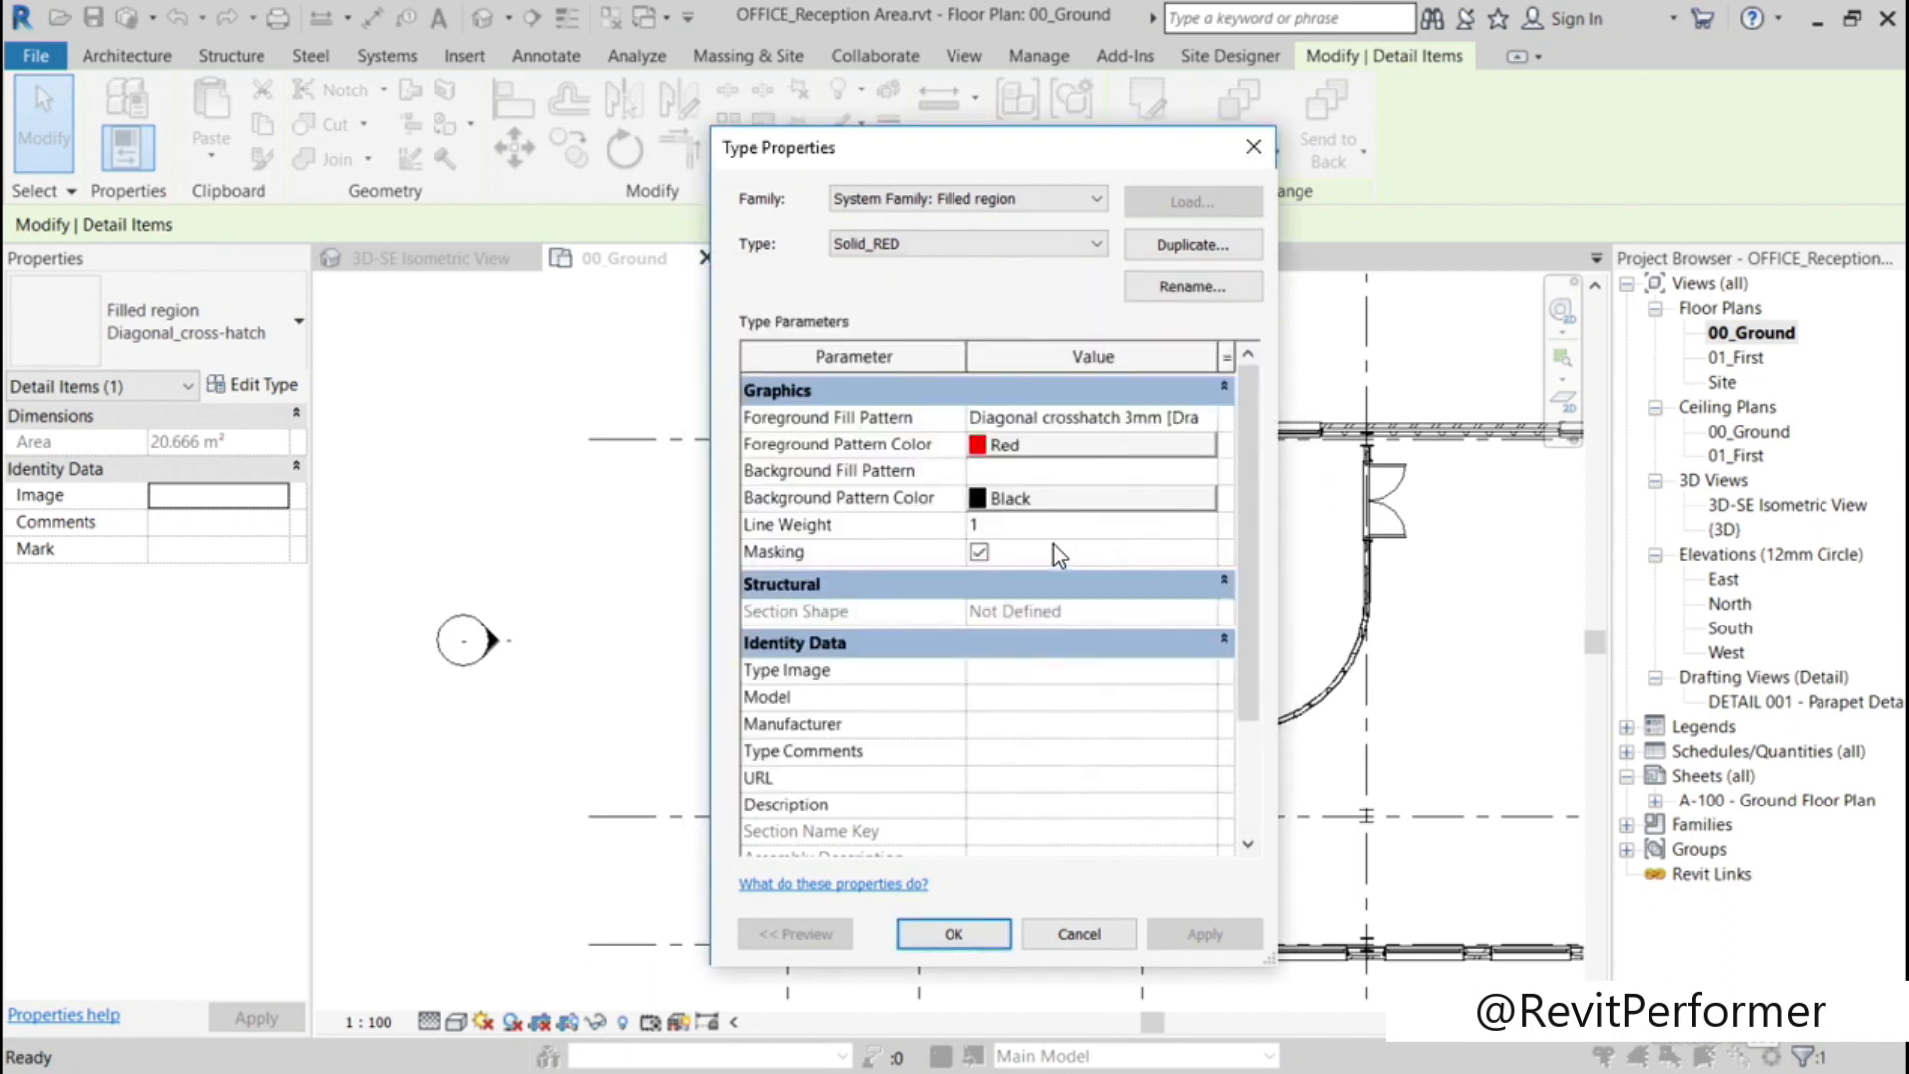
pyautogui.click(1036, 499)
pyautogui.click(754, 581)
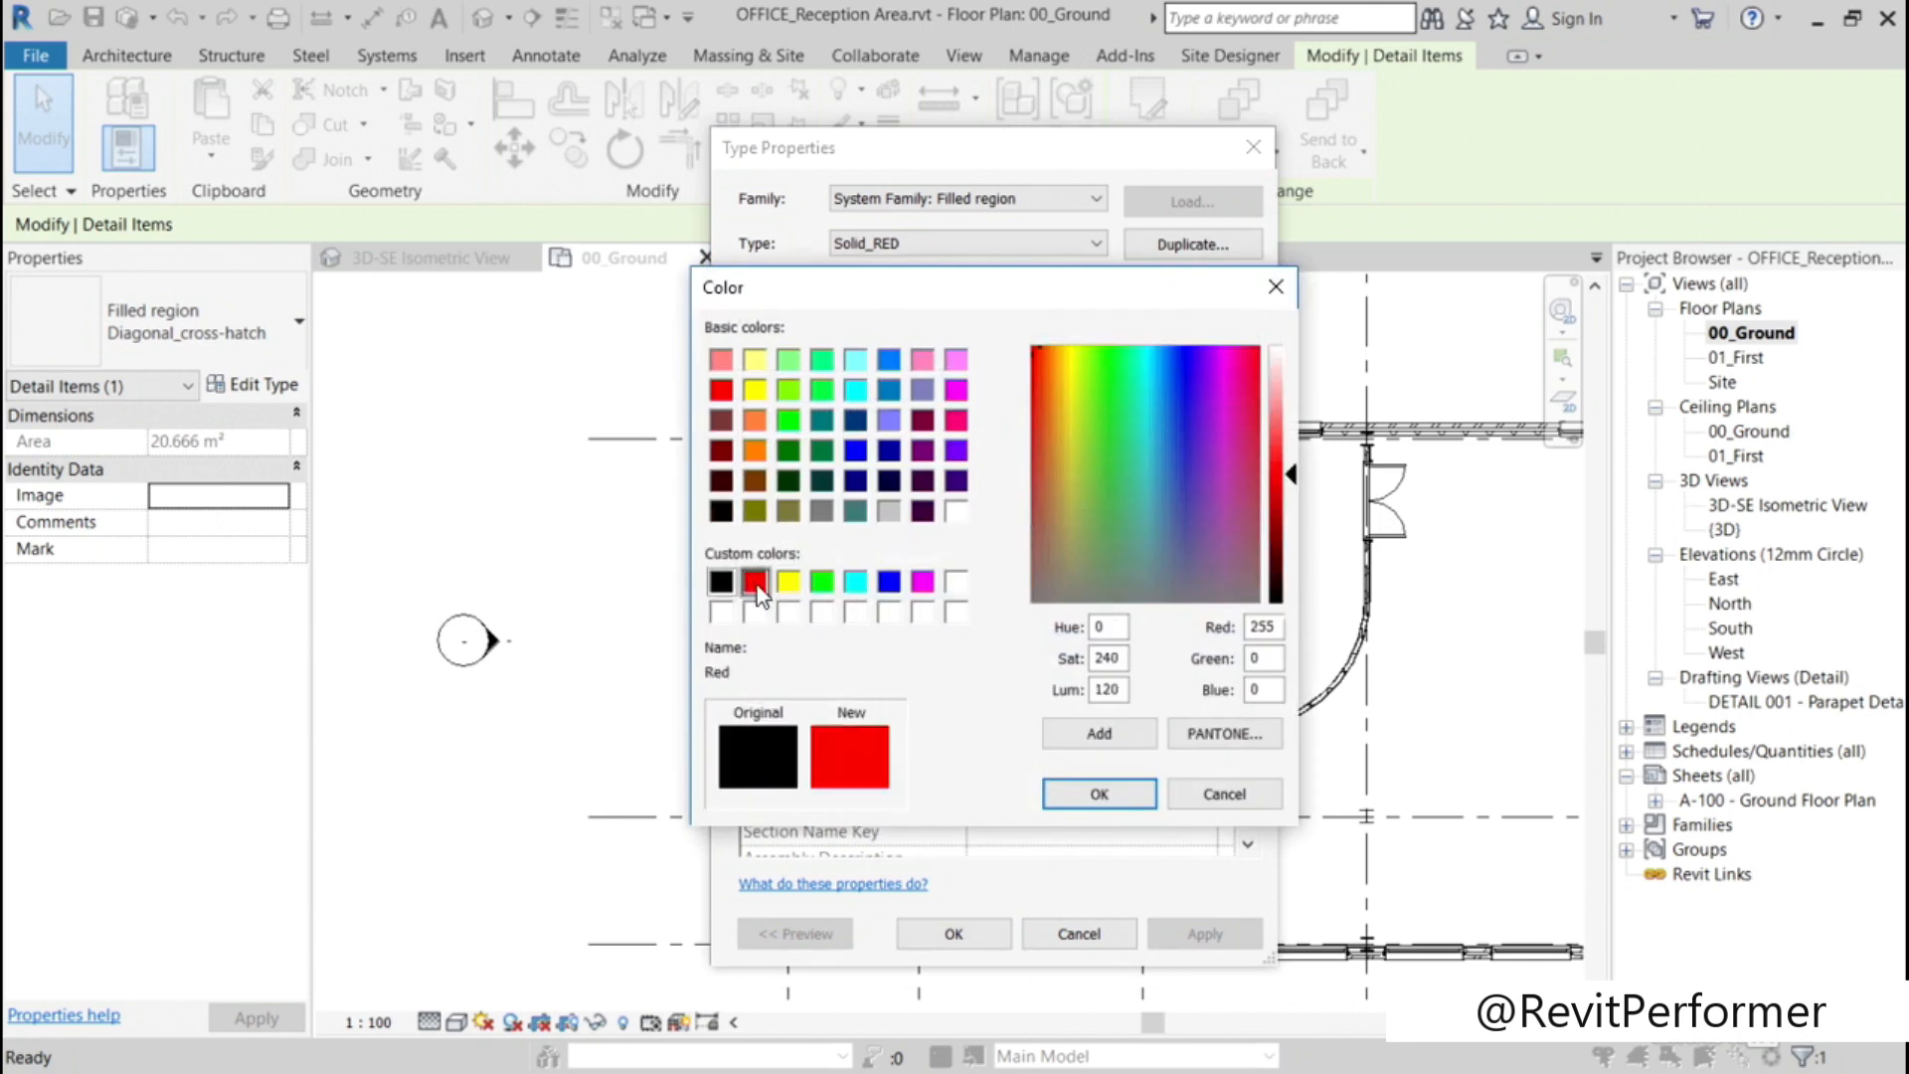
pyautogui.click(1089, 798)
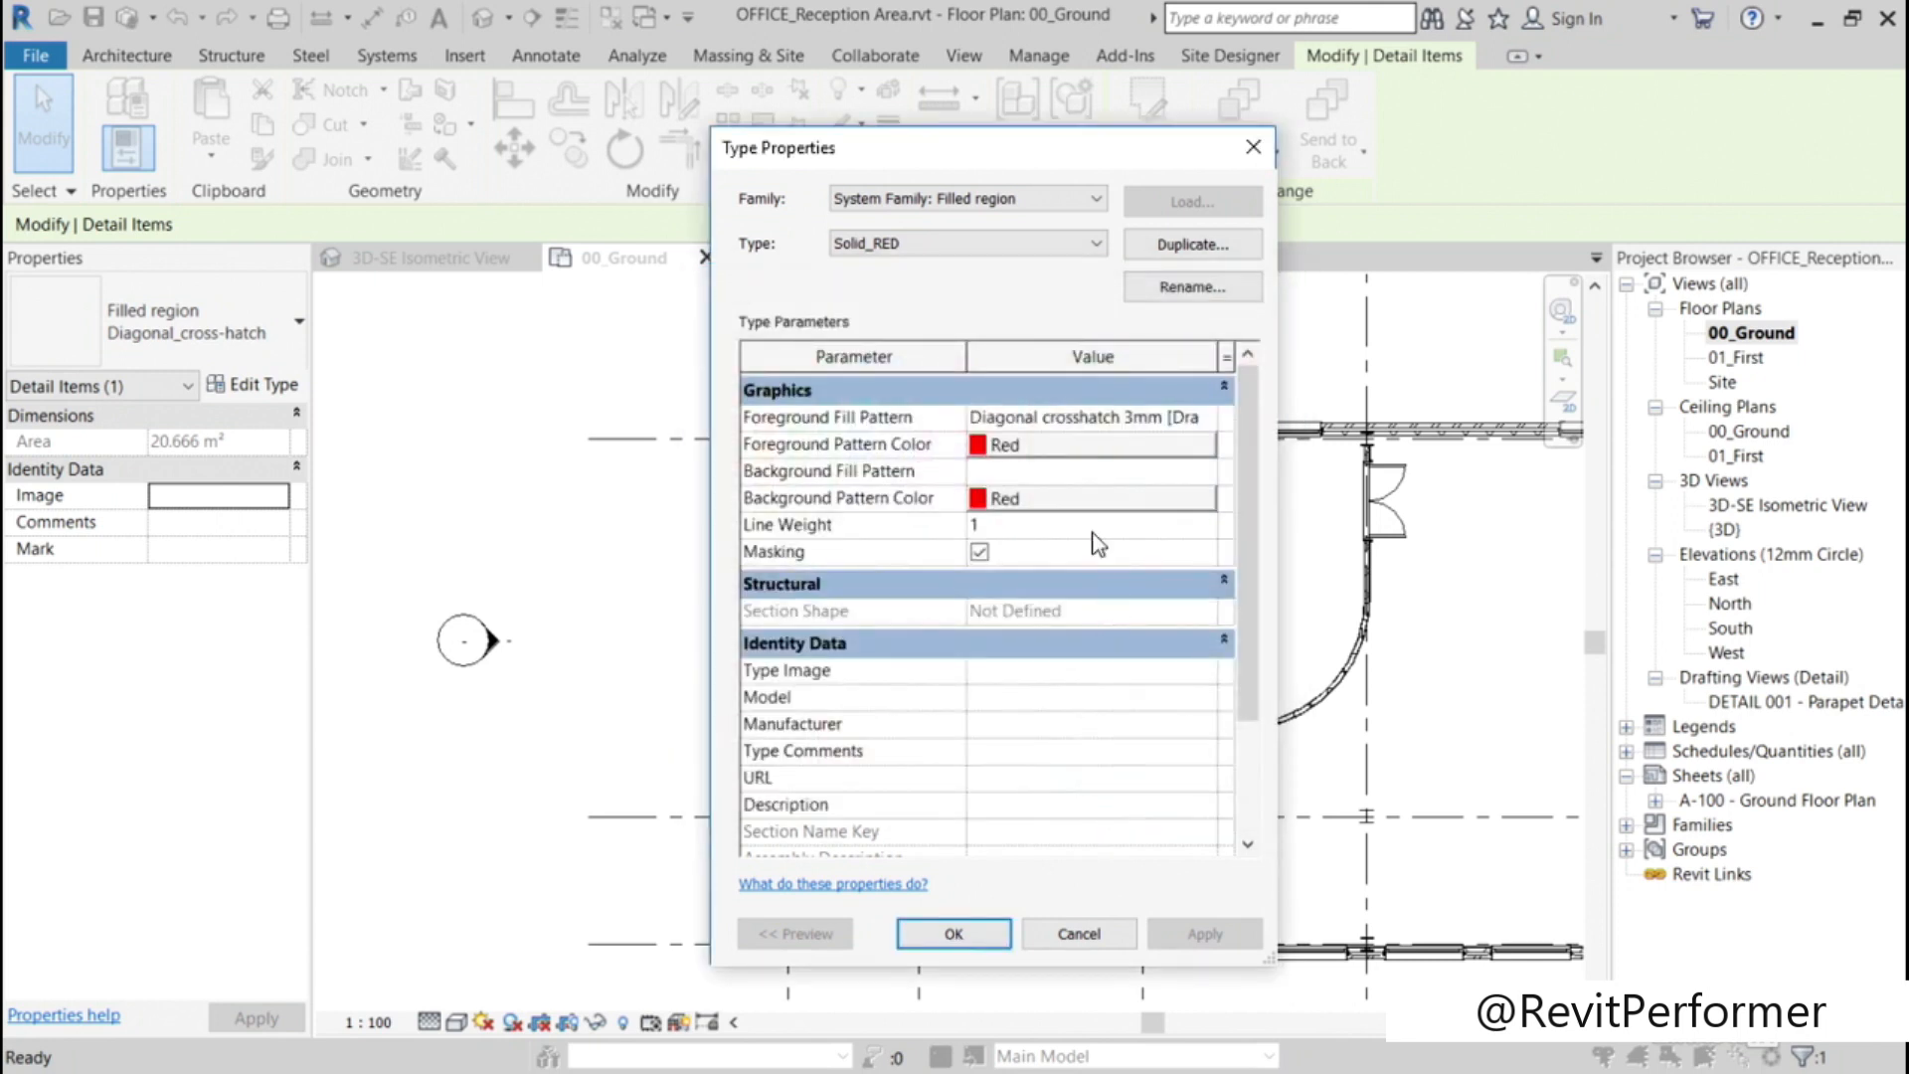
# Step: Set the Solid_RED type's foreground fill pattern to the drafting pattern <Solid fill>, apply the type changes and deselect the region
pyautogui.click(1069, 432)
pyautogui.click(1207, 419)
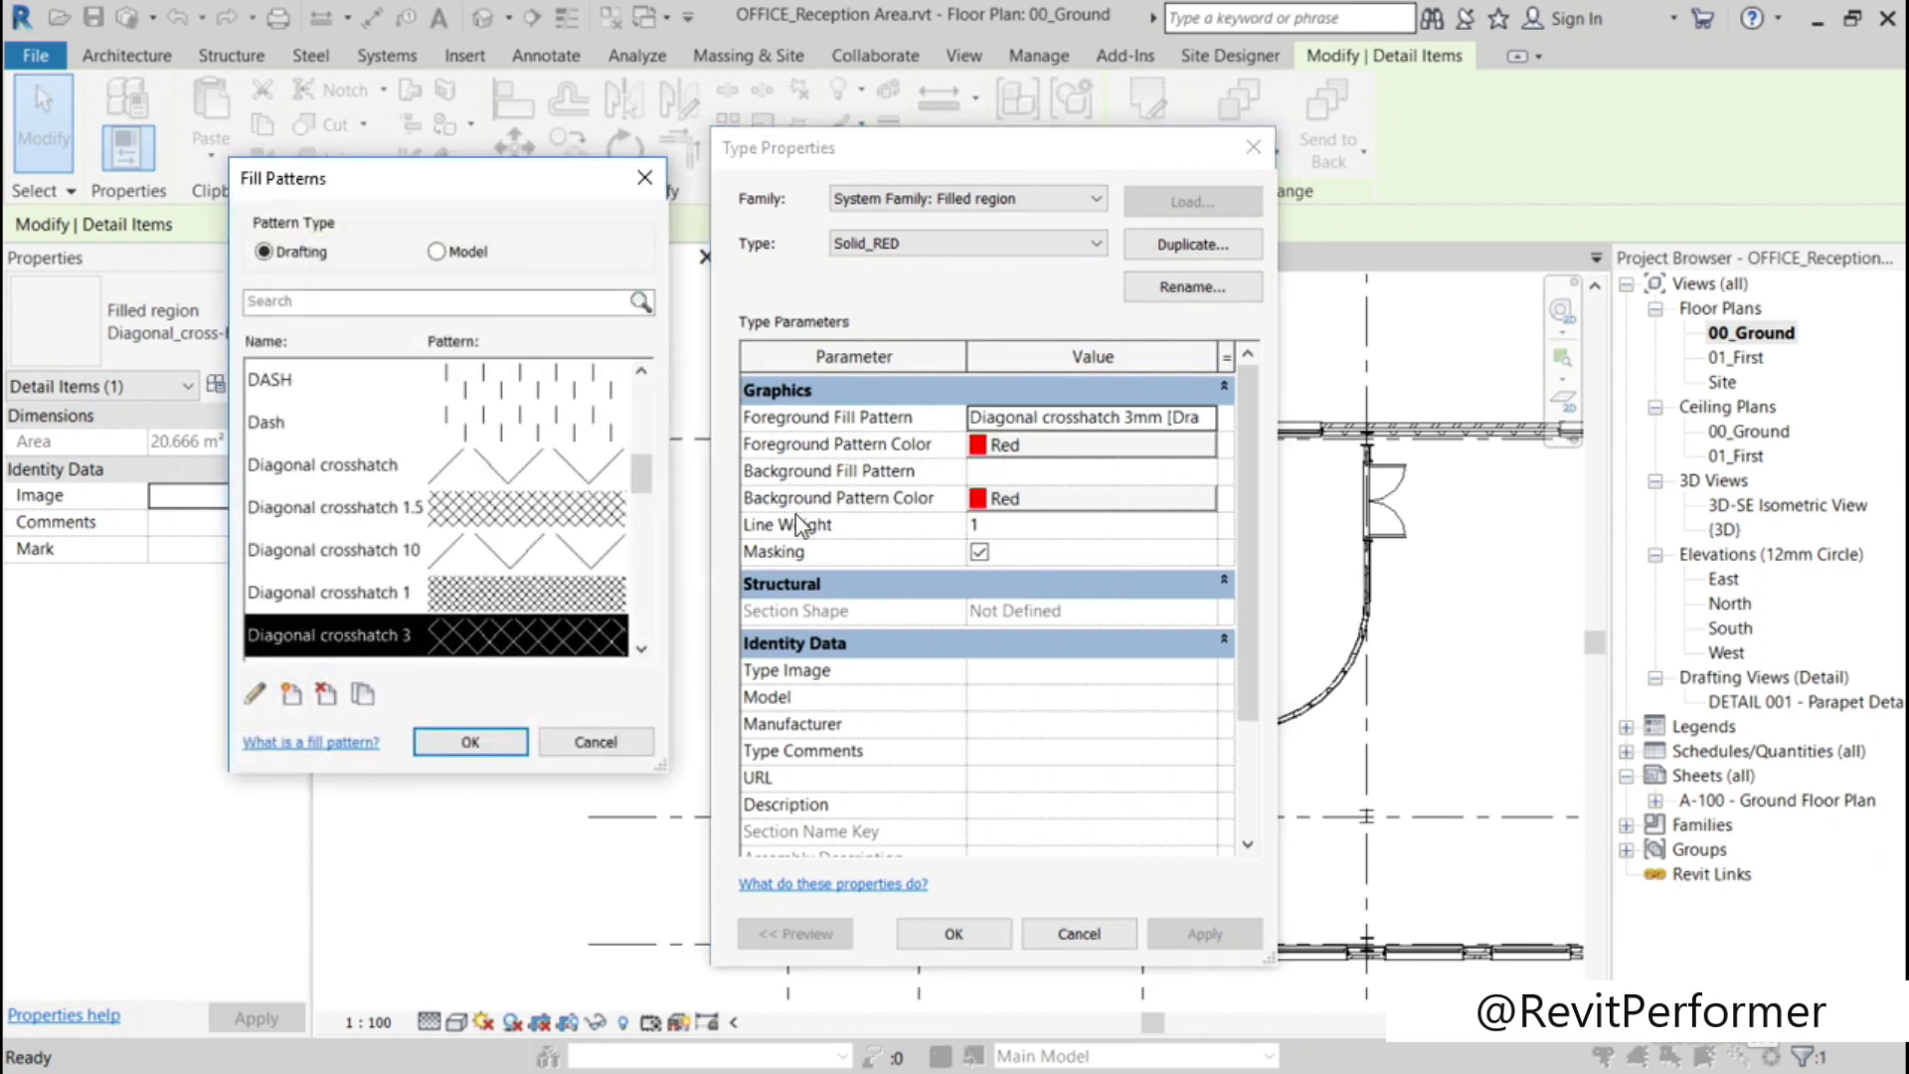
pyautogui.scroll(-1, 647, 478)
pyautogui.moveTo(647, 483); pyautogui.dragTo(632, 400)
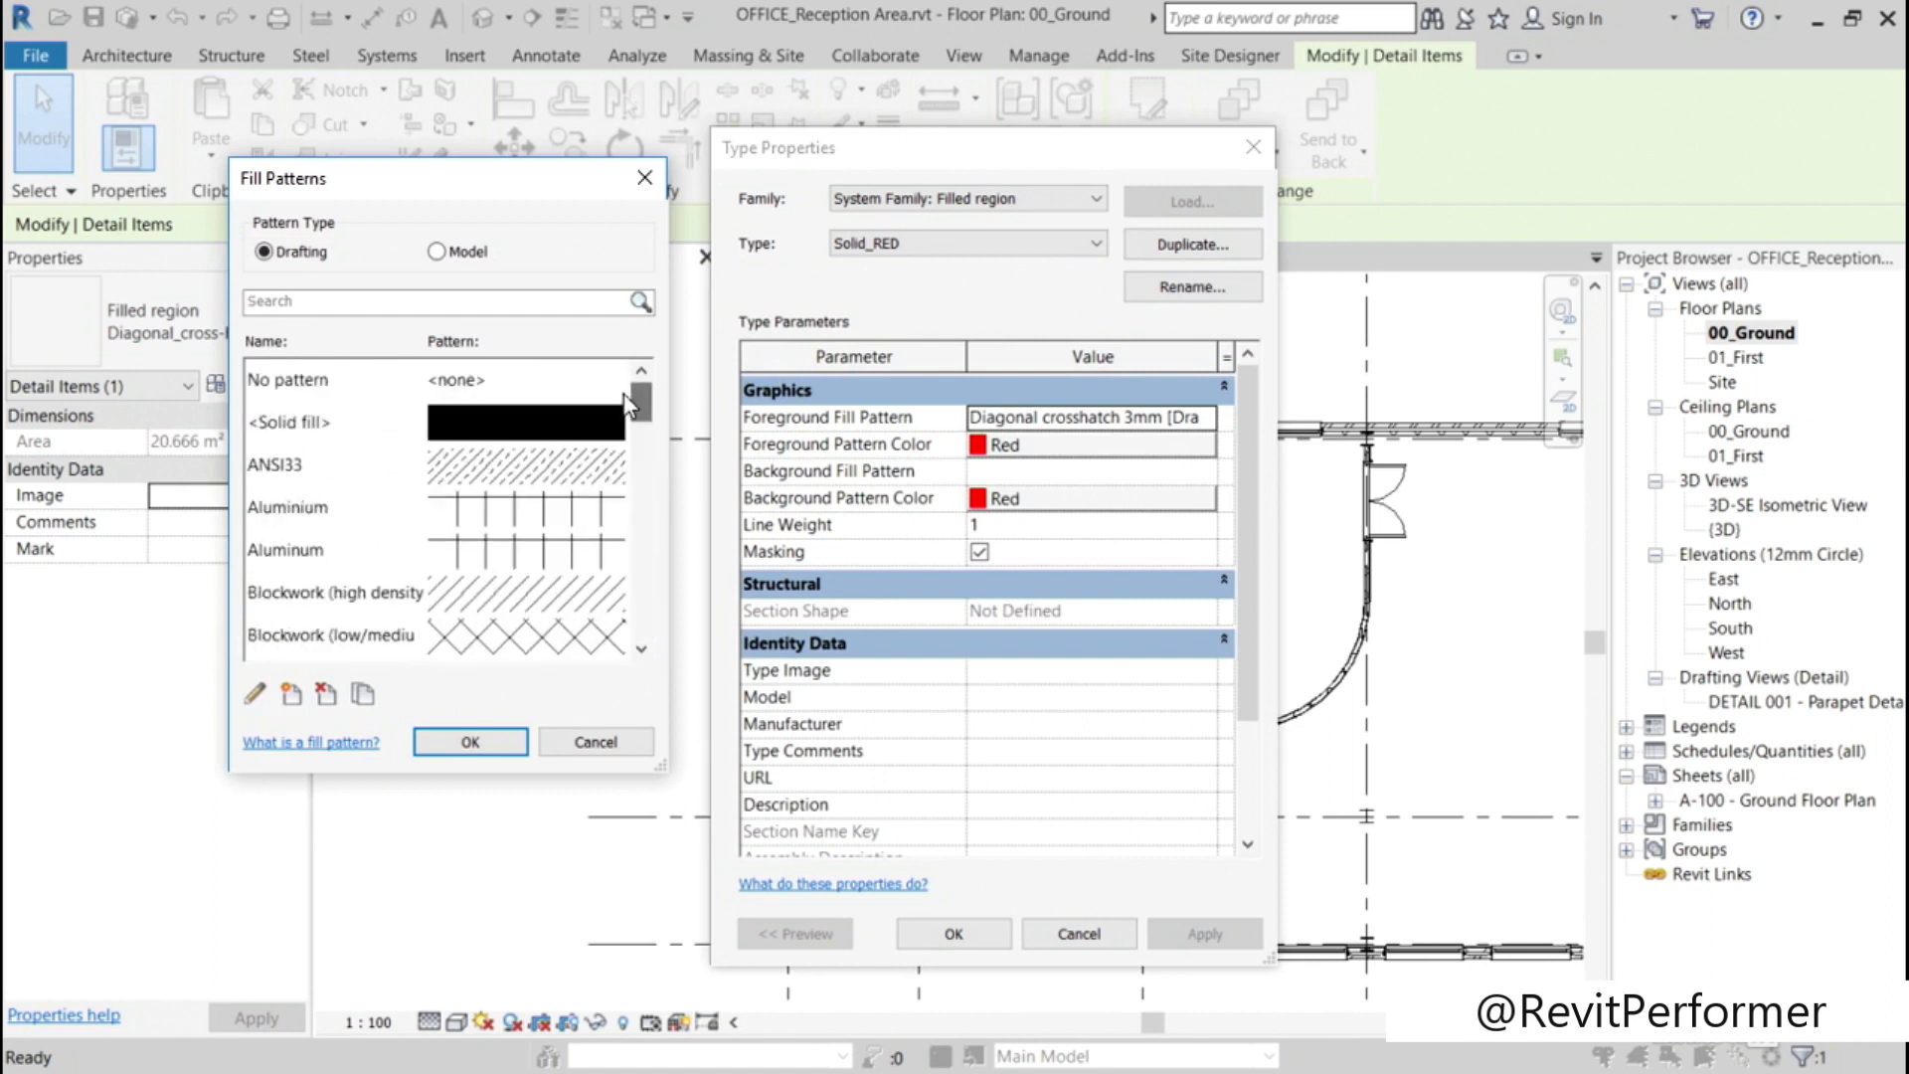
pyautogui.click(538, 439)
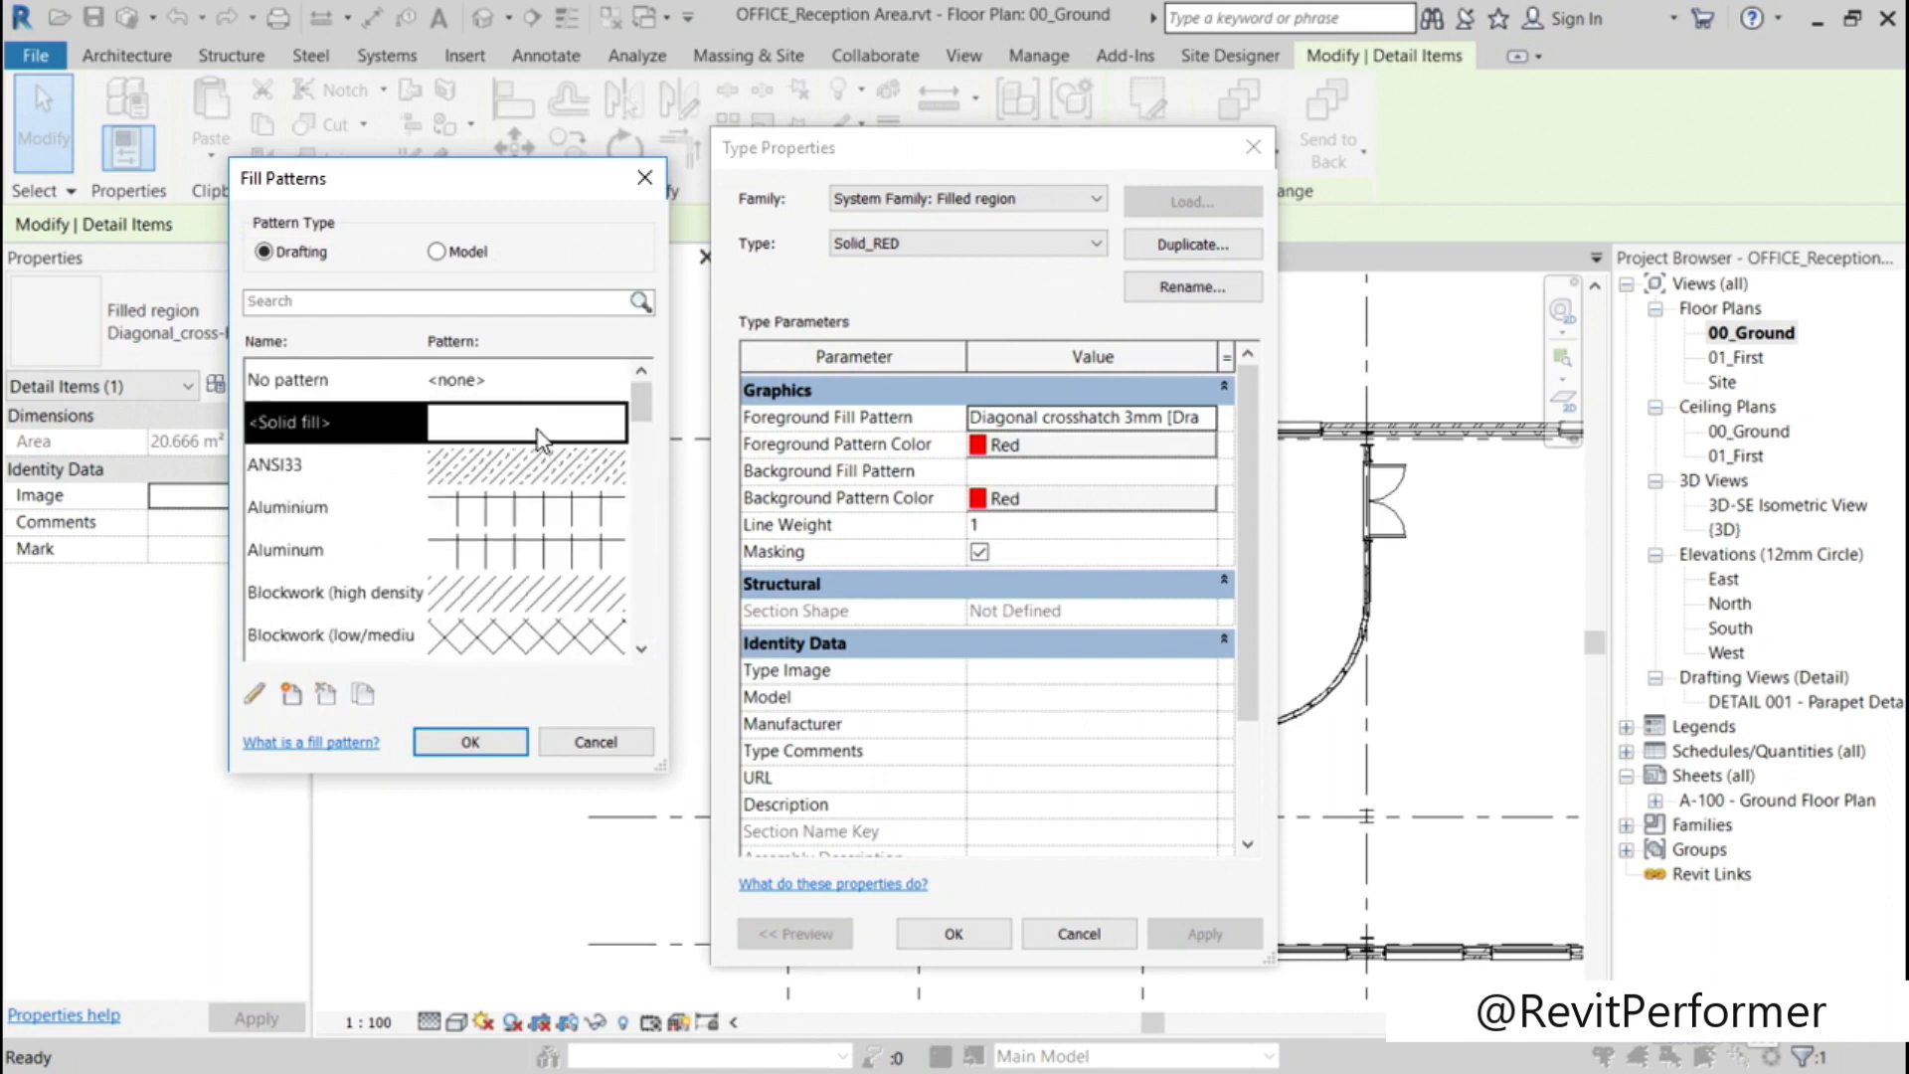
pyautogui.click(471, 742)
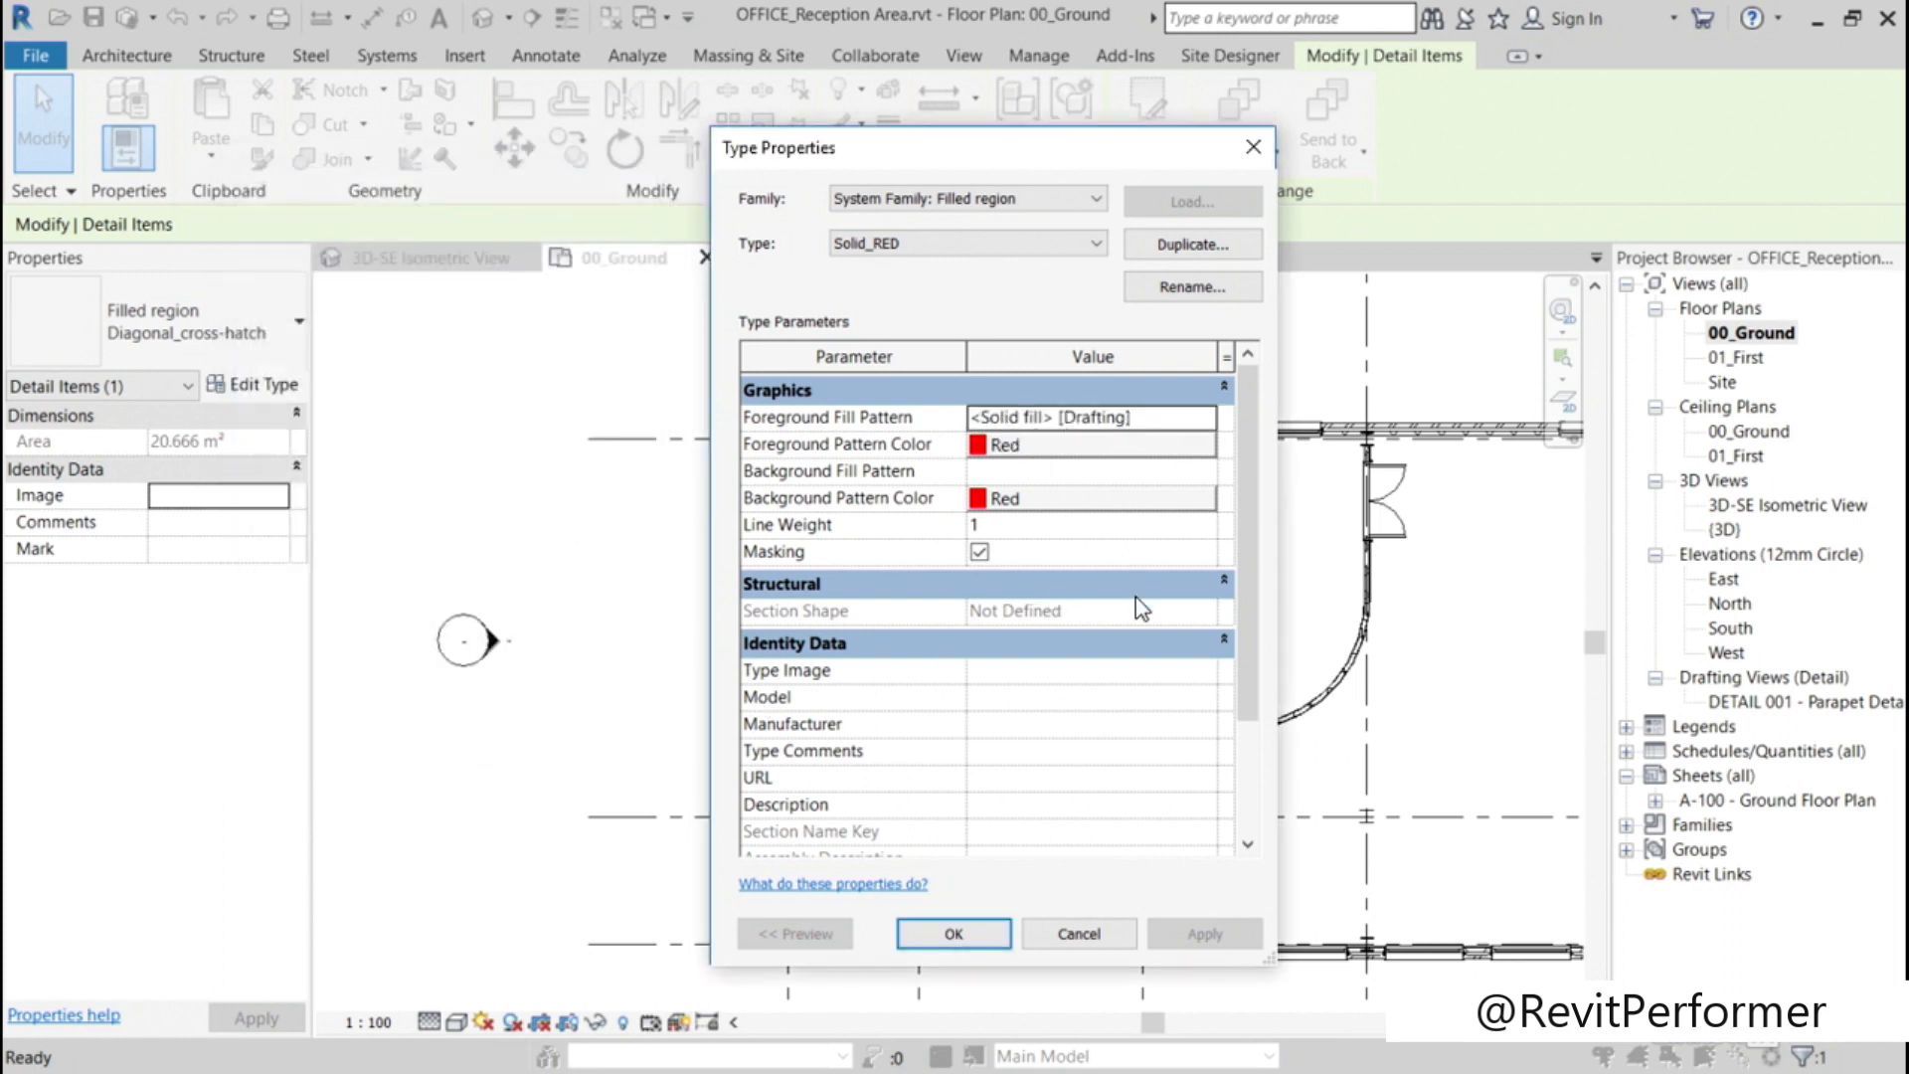
pyautogui.click(958, 933)
pyautogui.click(480, 552)
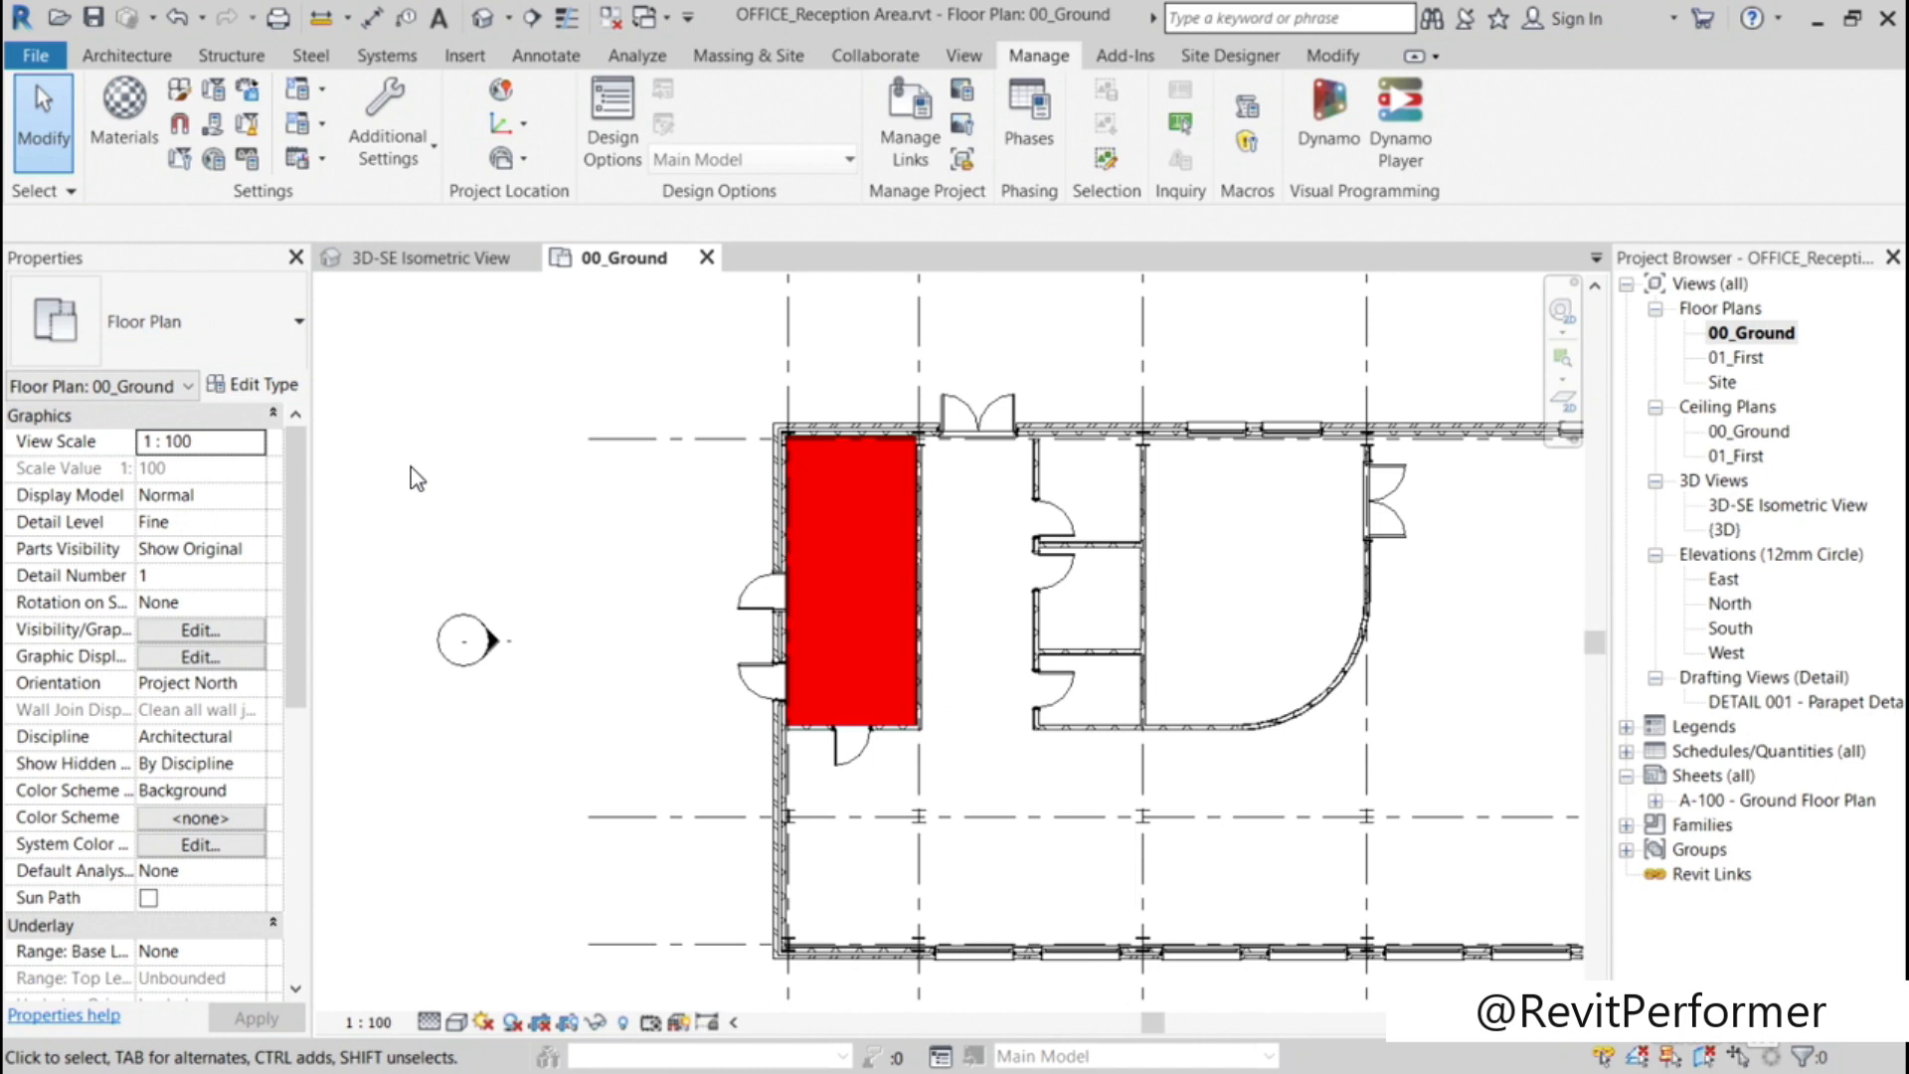
# Step: Start a new drafting fill pattern in the project's fill pattern settings
pyautogui.click(434, 154)
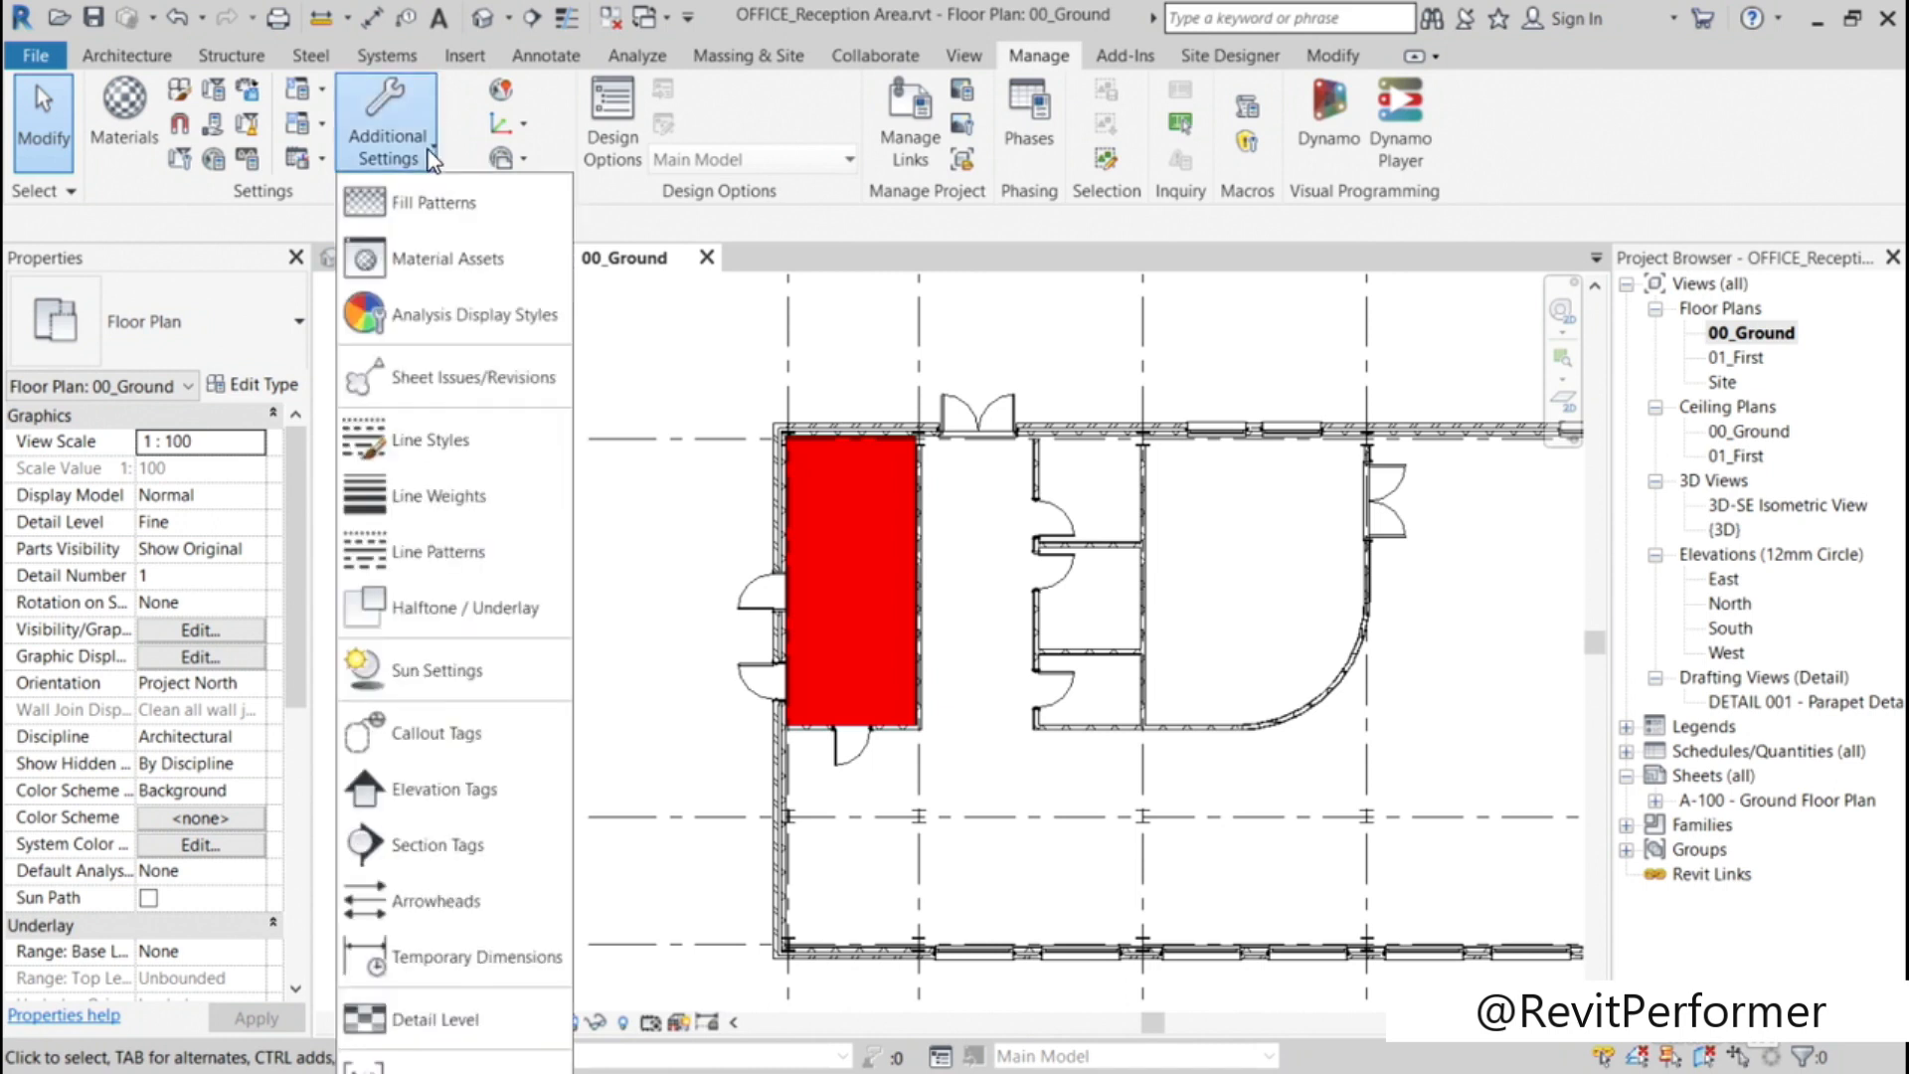
pyautogui.click(431, 203)
pyautogui.moveTo(434, 192); pyautogui.dragTo(454, 337)
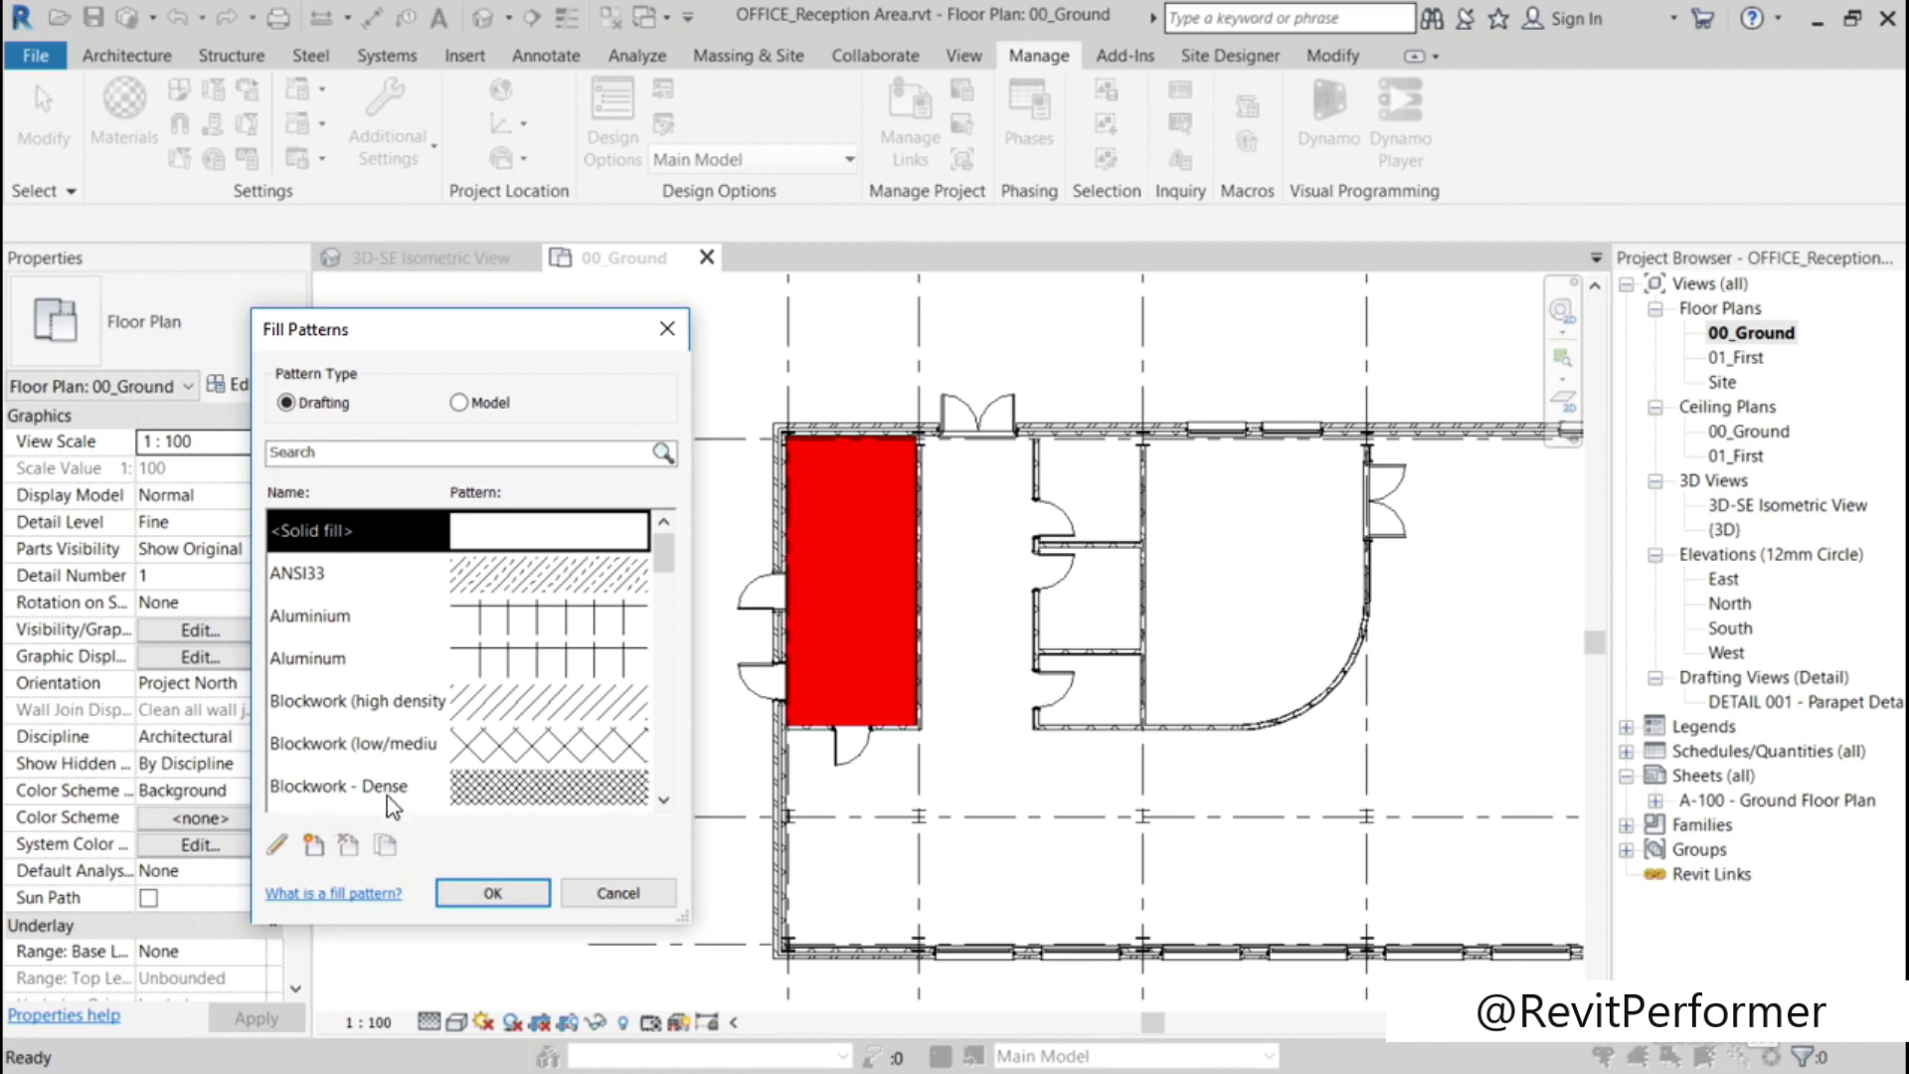
pyautogui.click(314, 847)
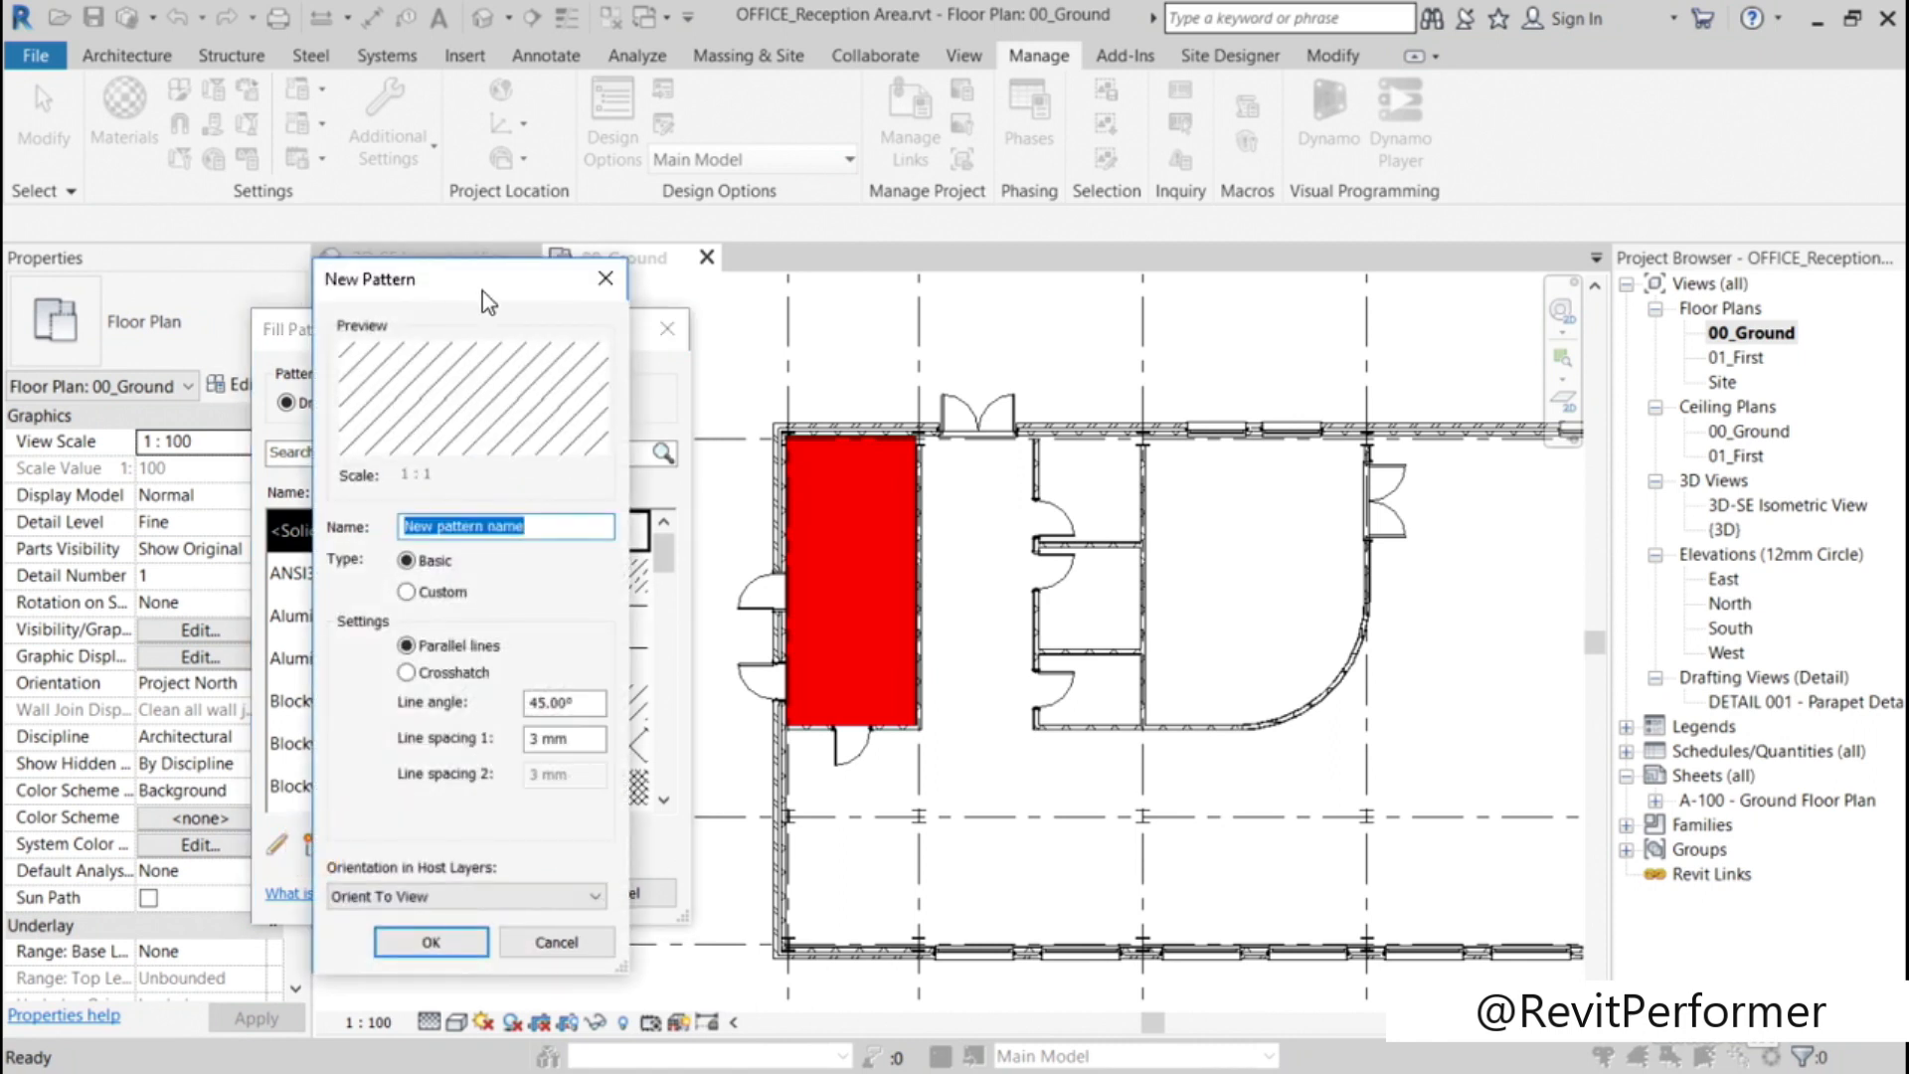
pyautogui.moveTo(485, 282)
pyautogui.mouseDown()
pyautogui.moveTo(1437, 375)
pyautogui.moveTo(1432, 289)
pyautogui.moveTo(1364, 272)
pyautogui.moveTo(1364, 303)
pyautogui.mouseUp()
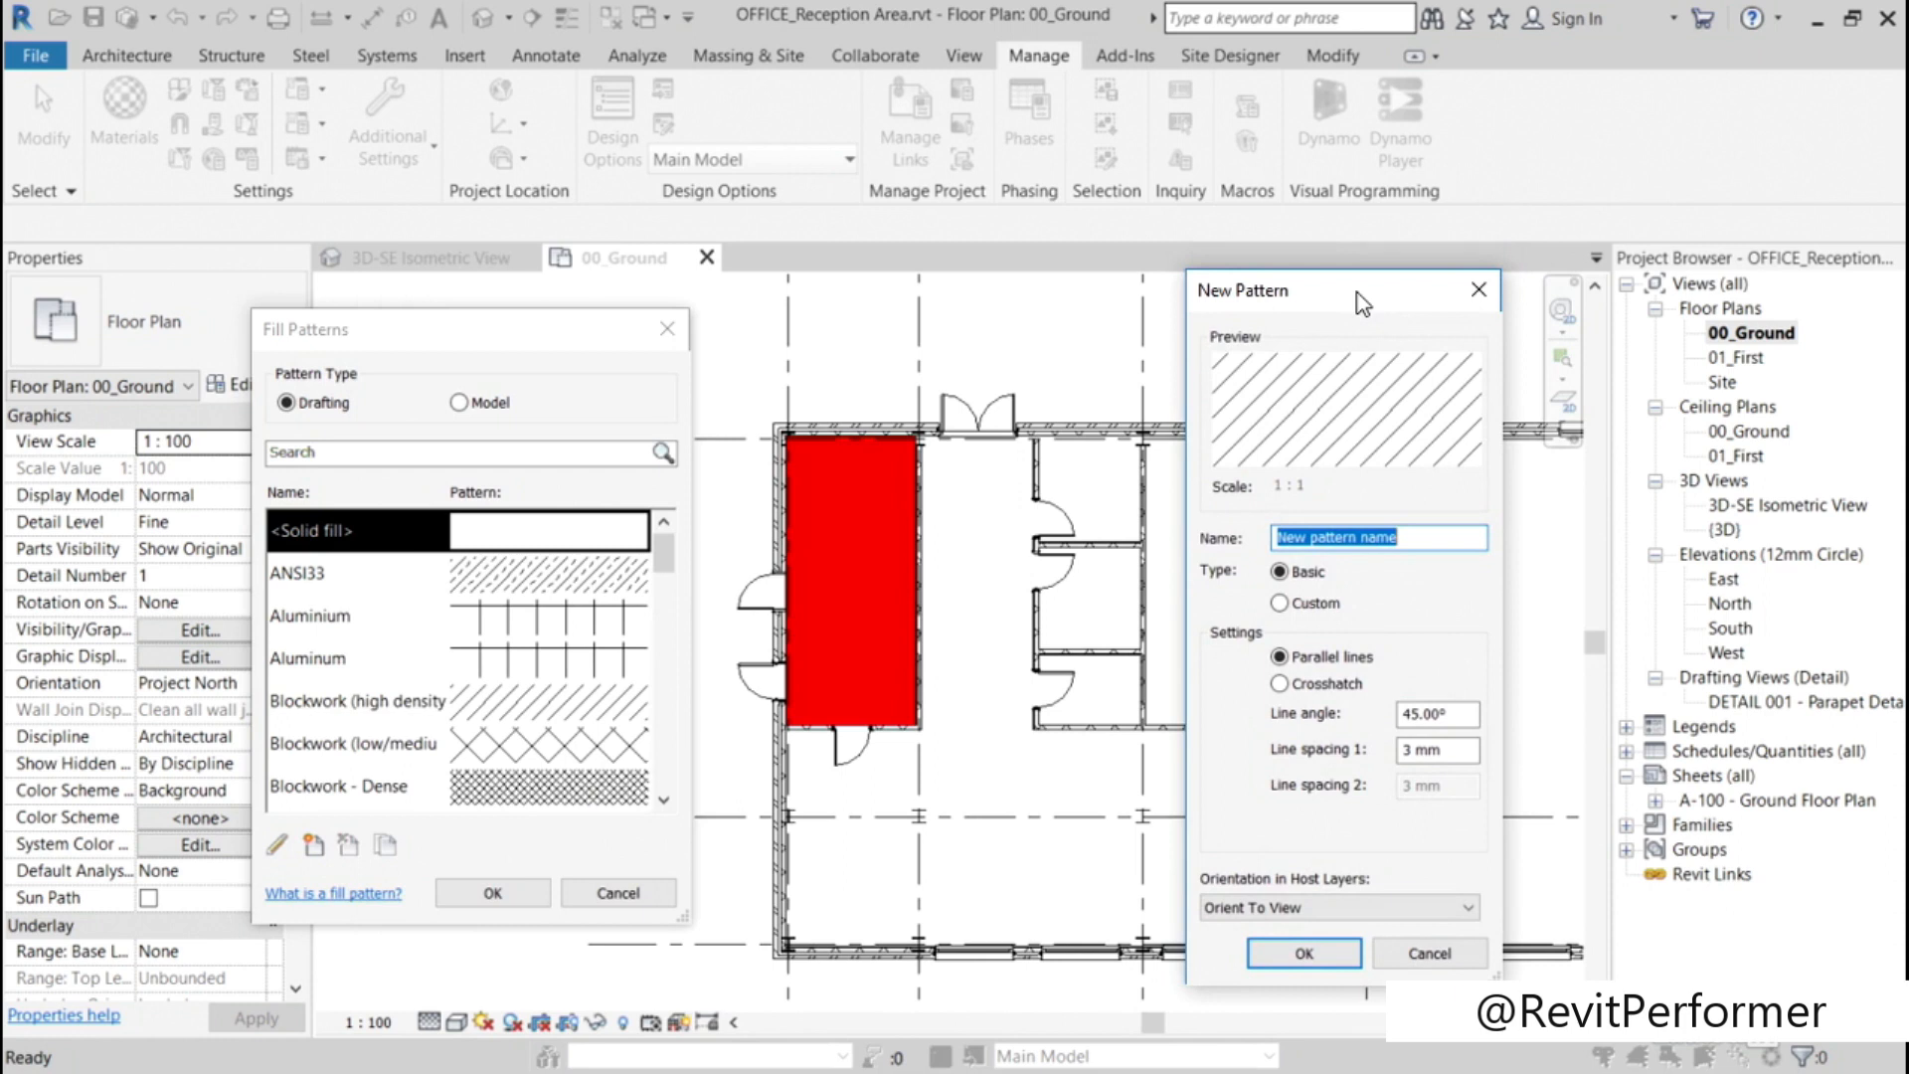
pyautogui.write('D')
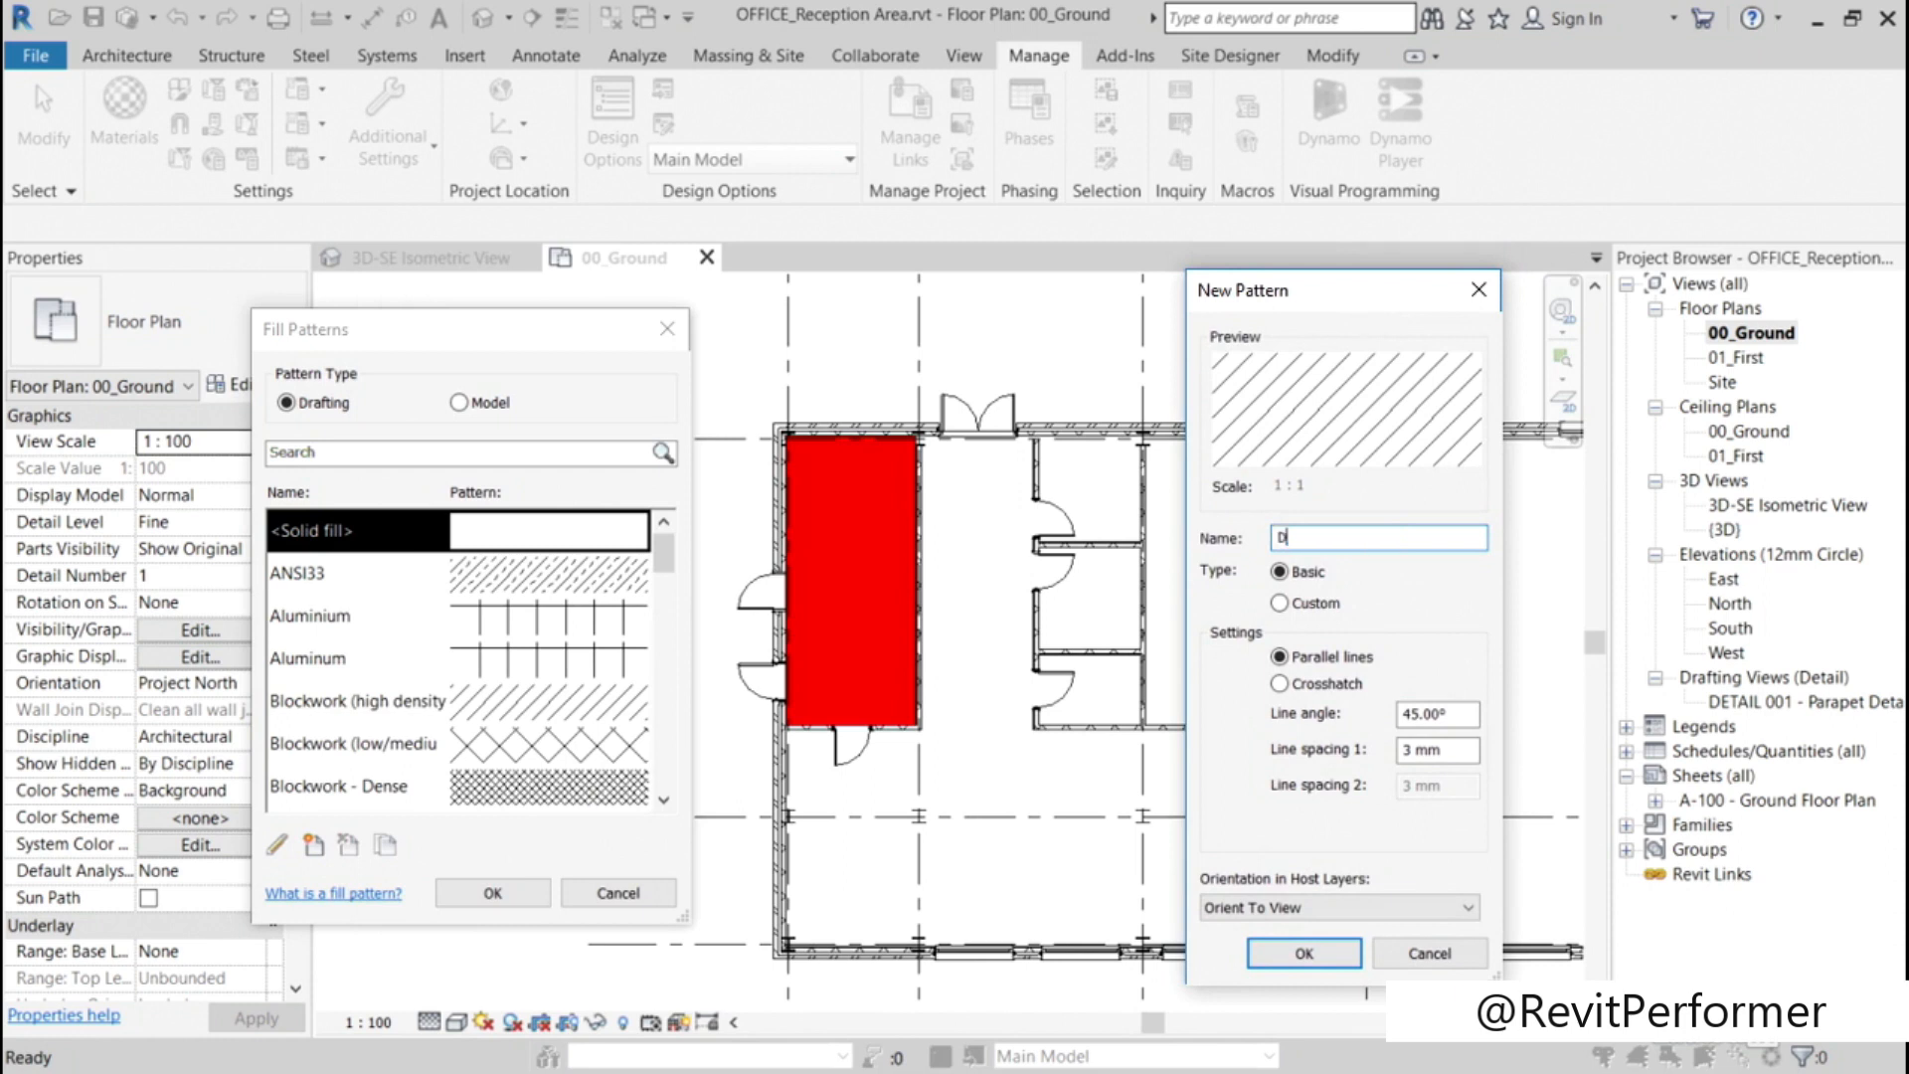
pyautogui.write('iagonal_RED')
pyautogui.click(1280, 602)
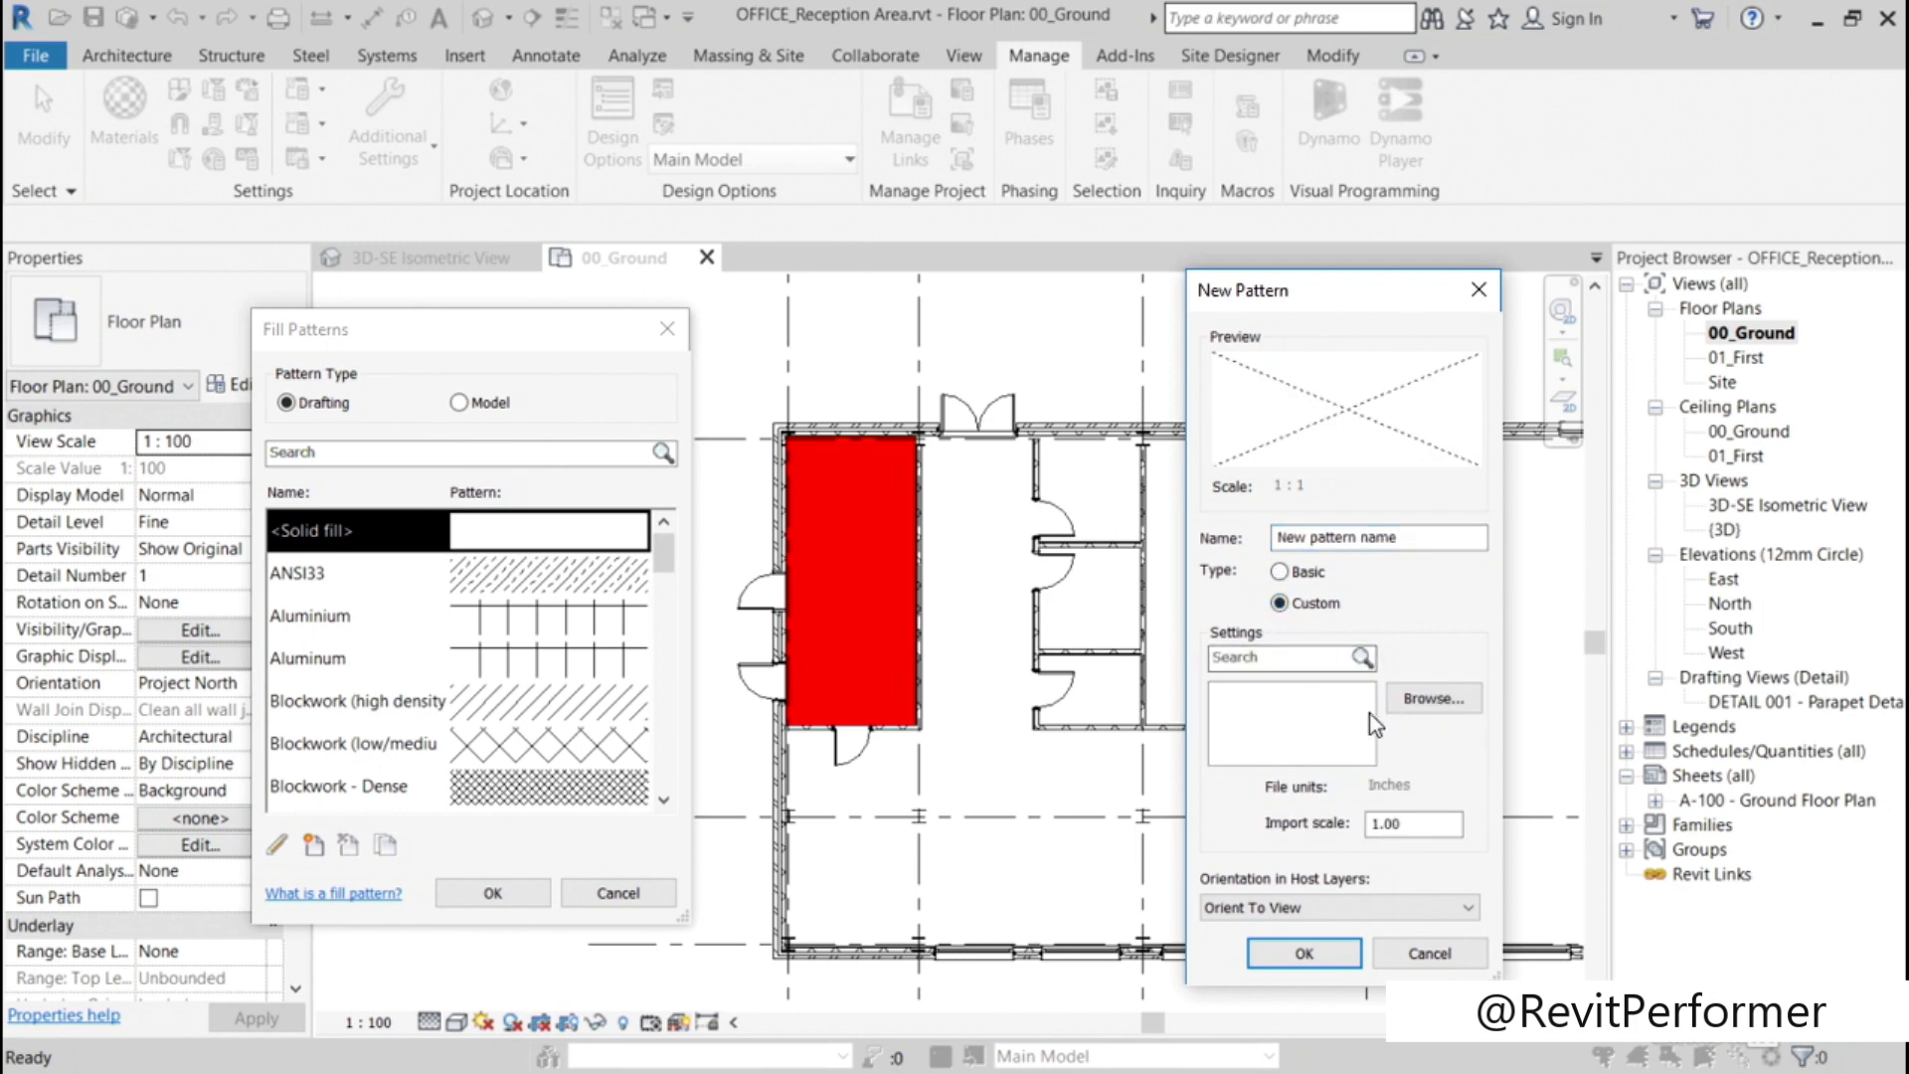
pyautogui.click(1411, 708)
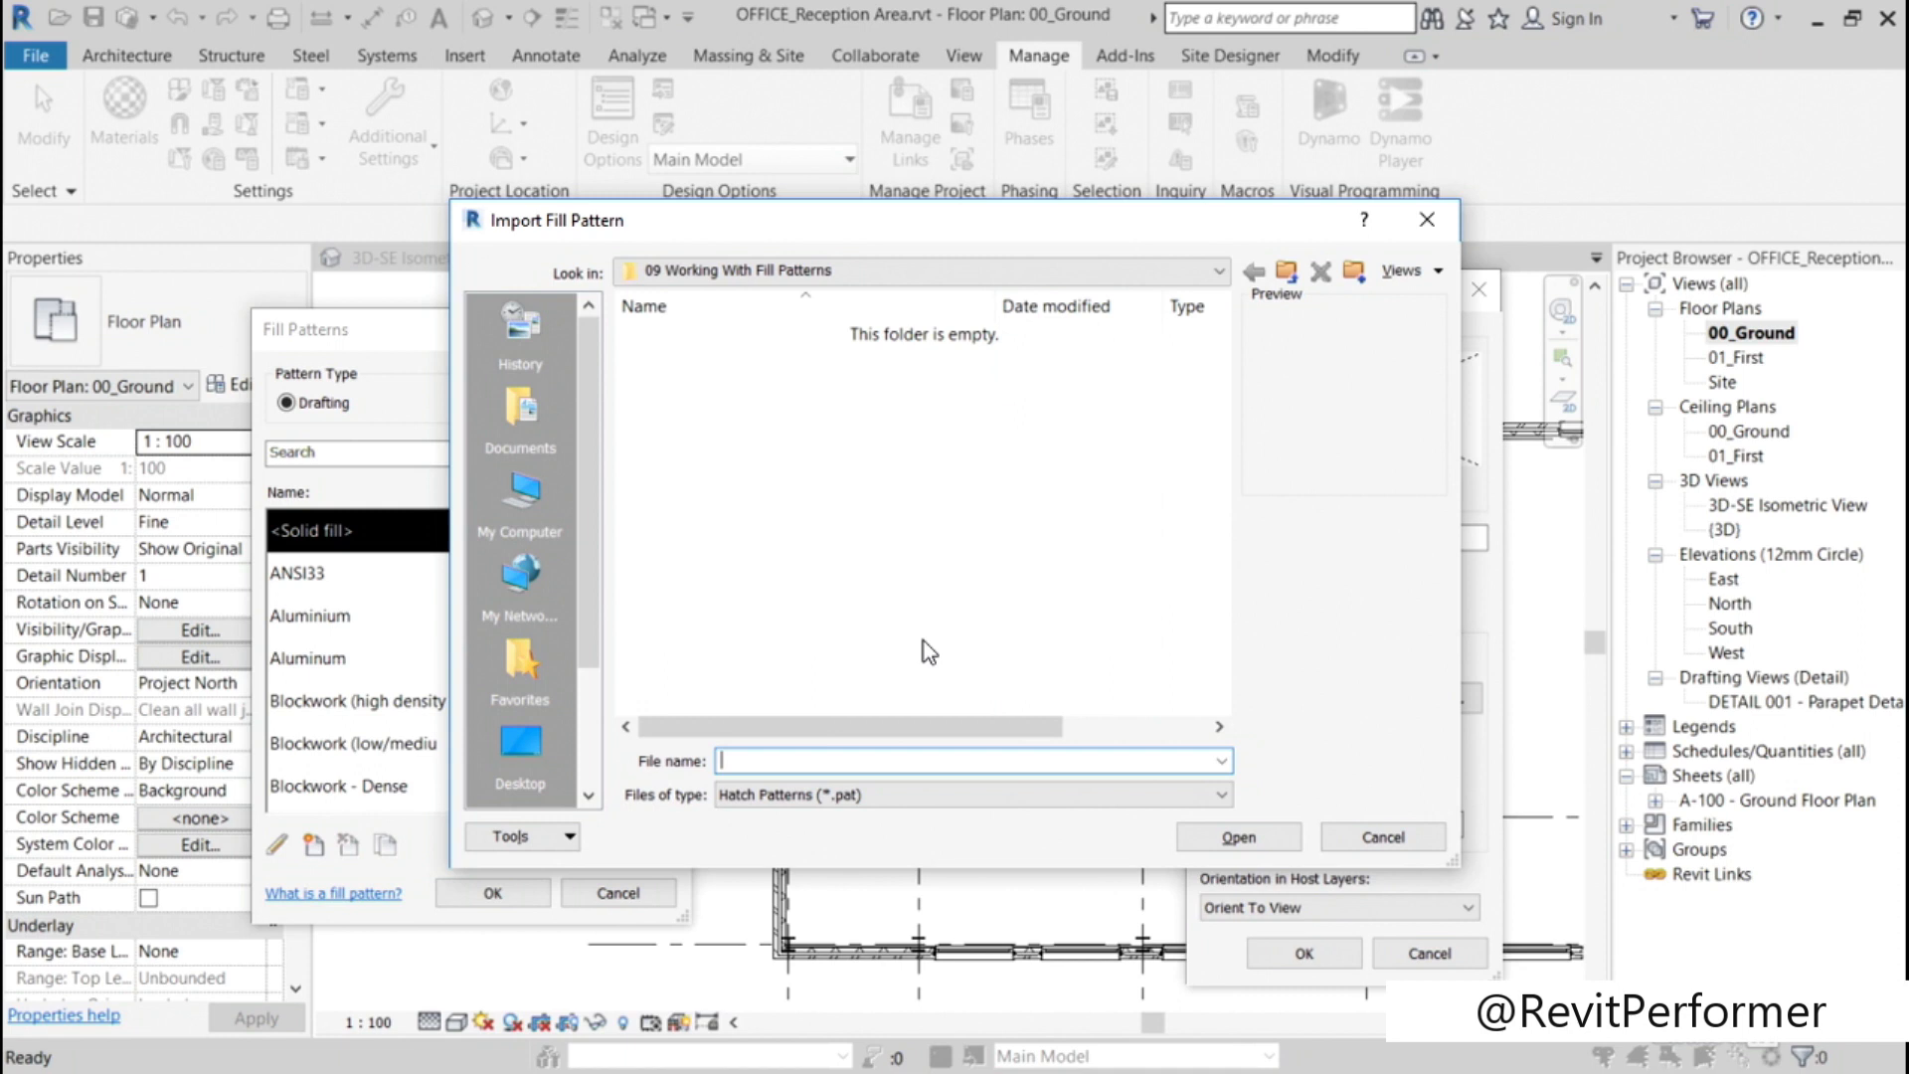
pyautogui.click(1368, 831)
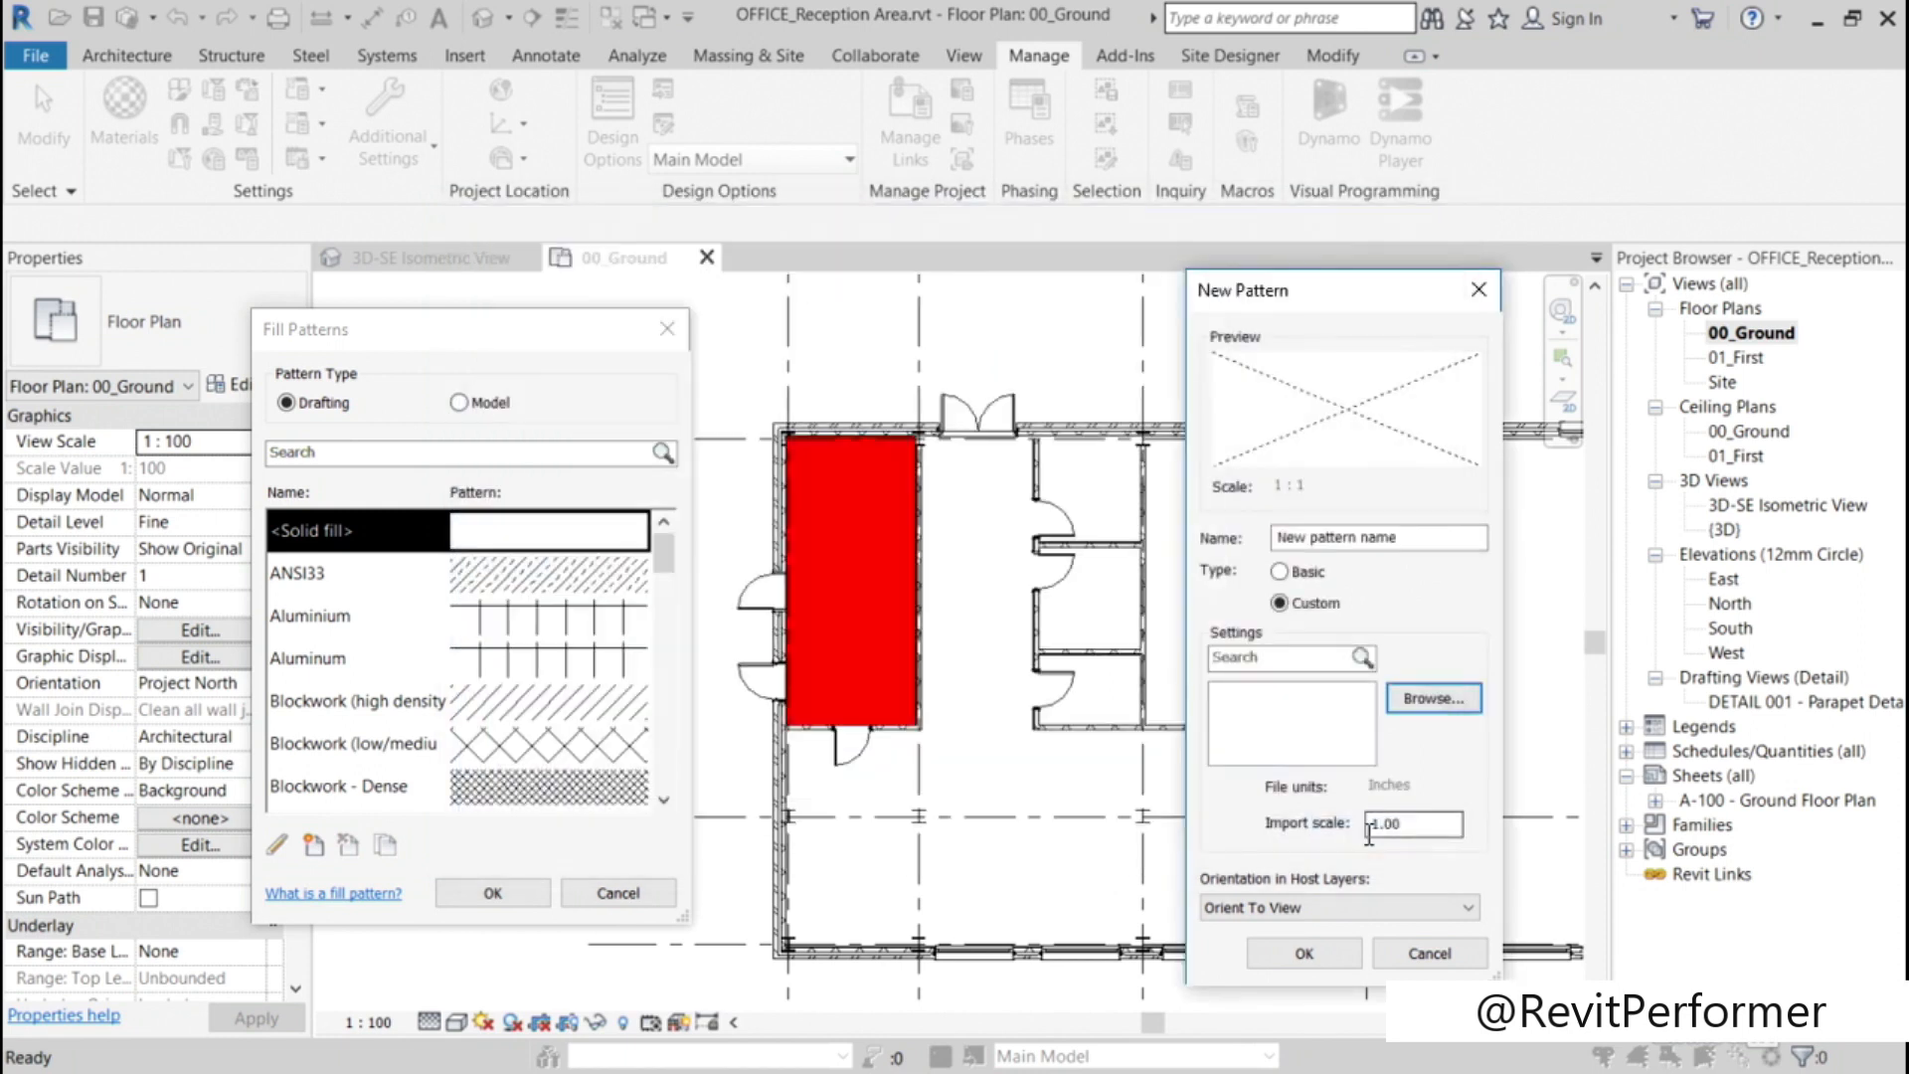
pyautogui.click(1279, 571)
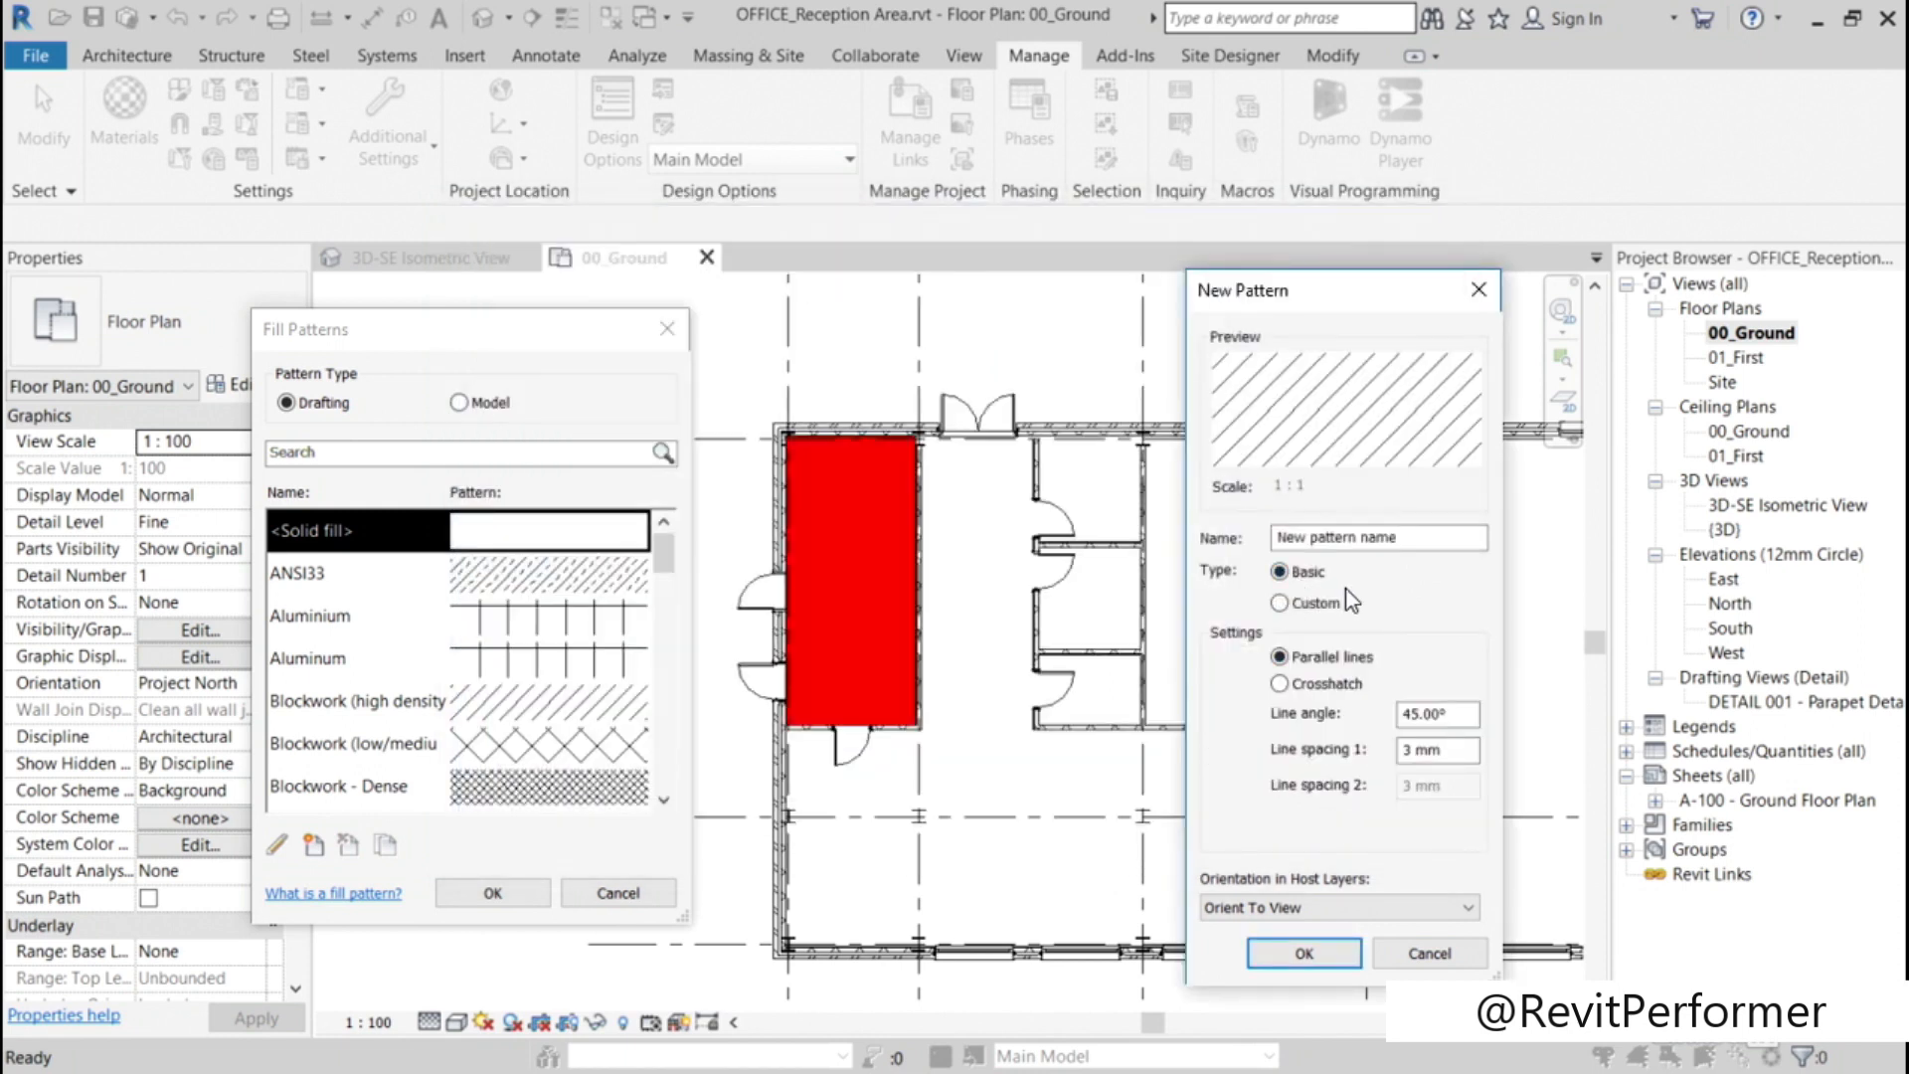
pyautogui.click(1281, 684)
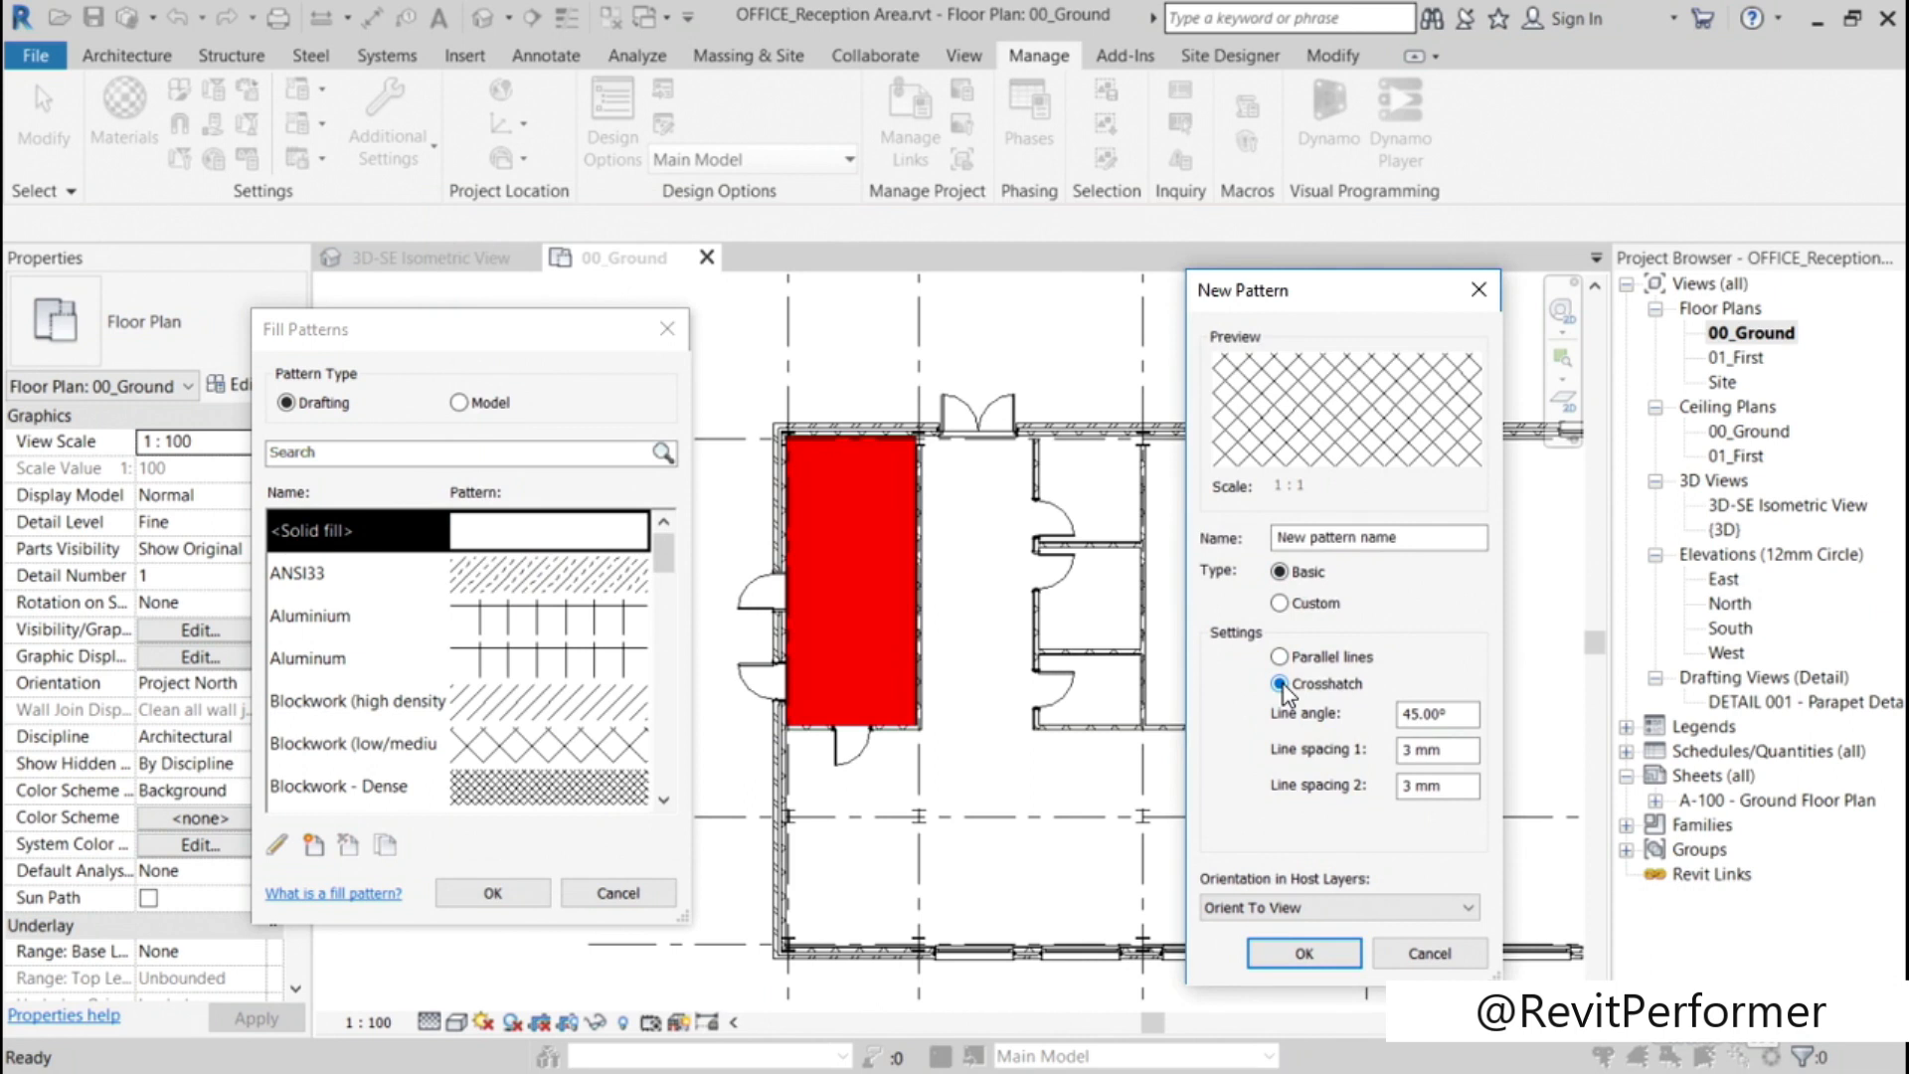
pyautogui.click(1280, 658)
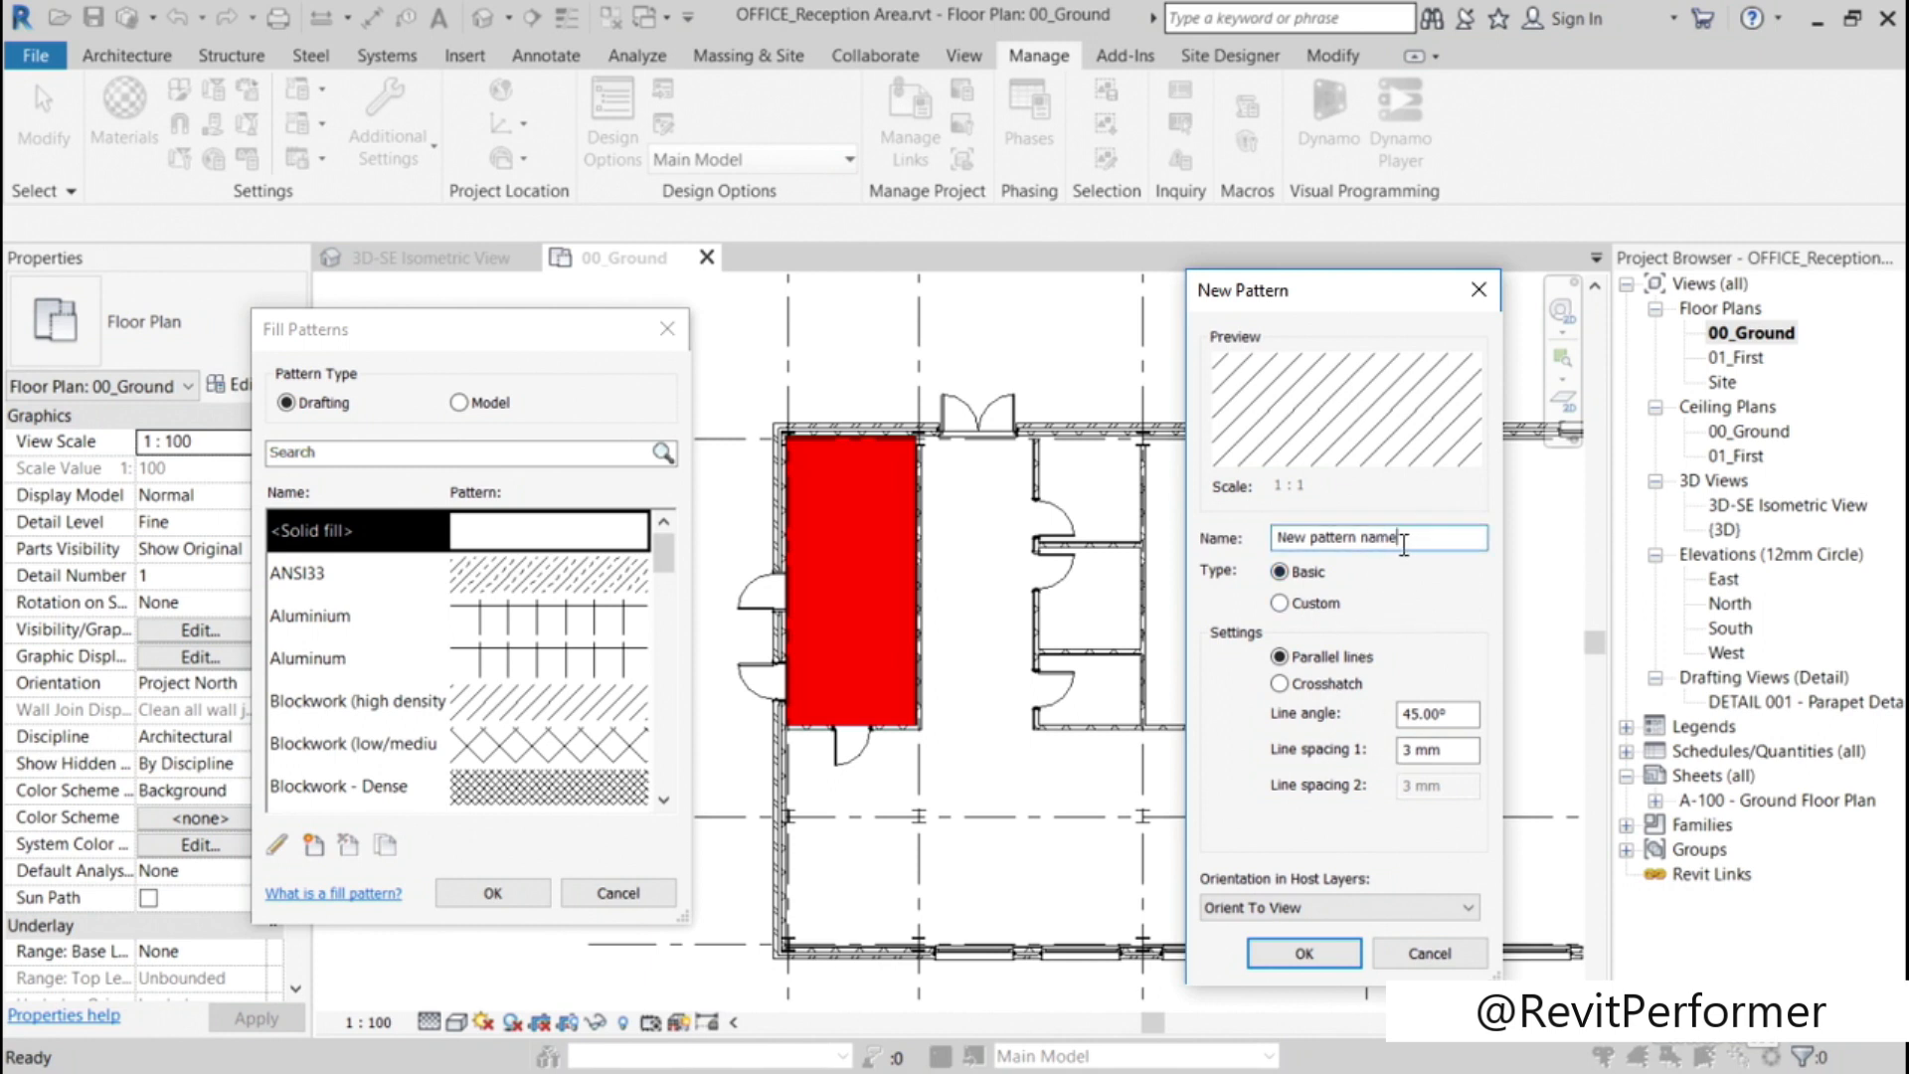
# Step: Name the new parallel-line pattern Diagonal_RED, create it and accept the fill pattern settings
pyautogui.moveTo(1404, 537); pyautogui.dragTo(1263, 547)
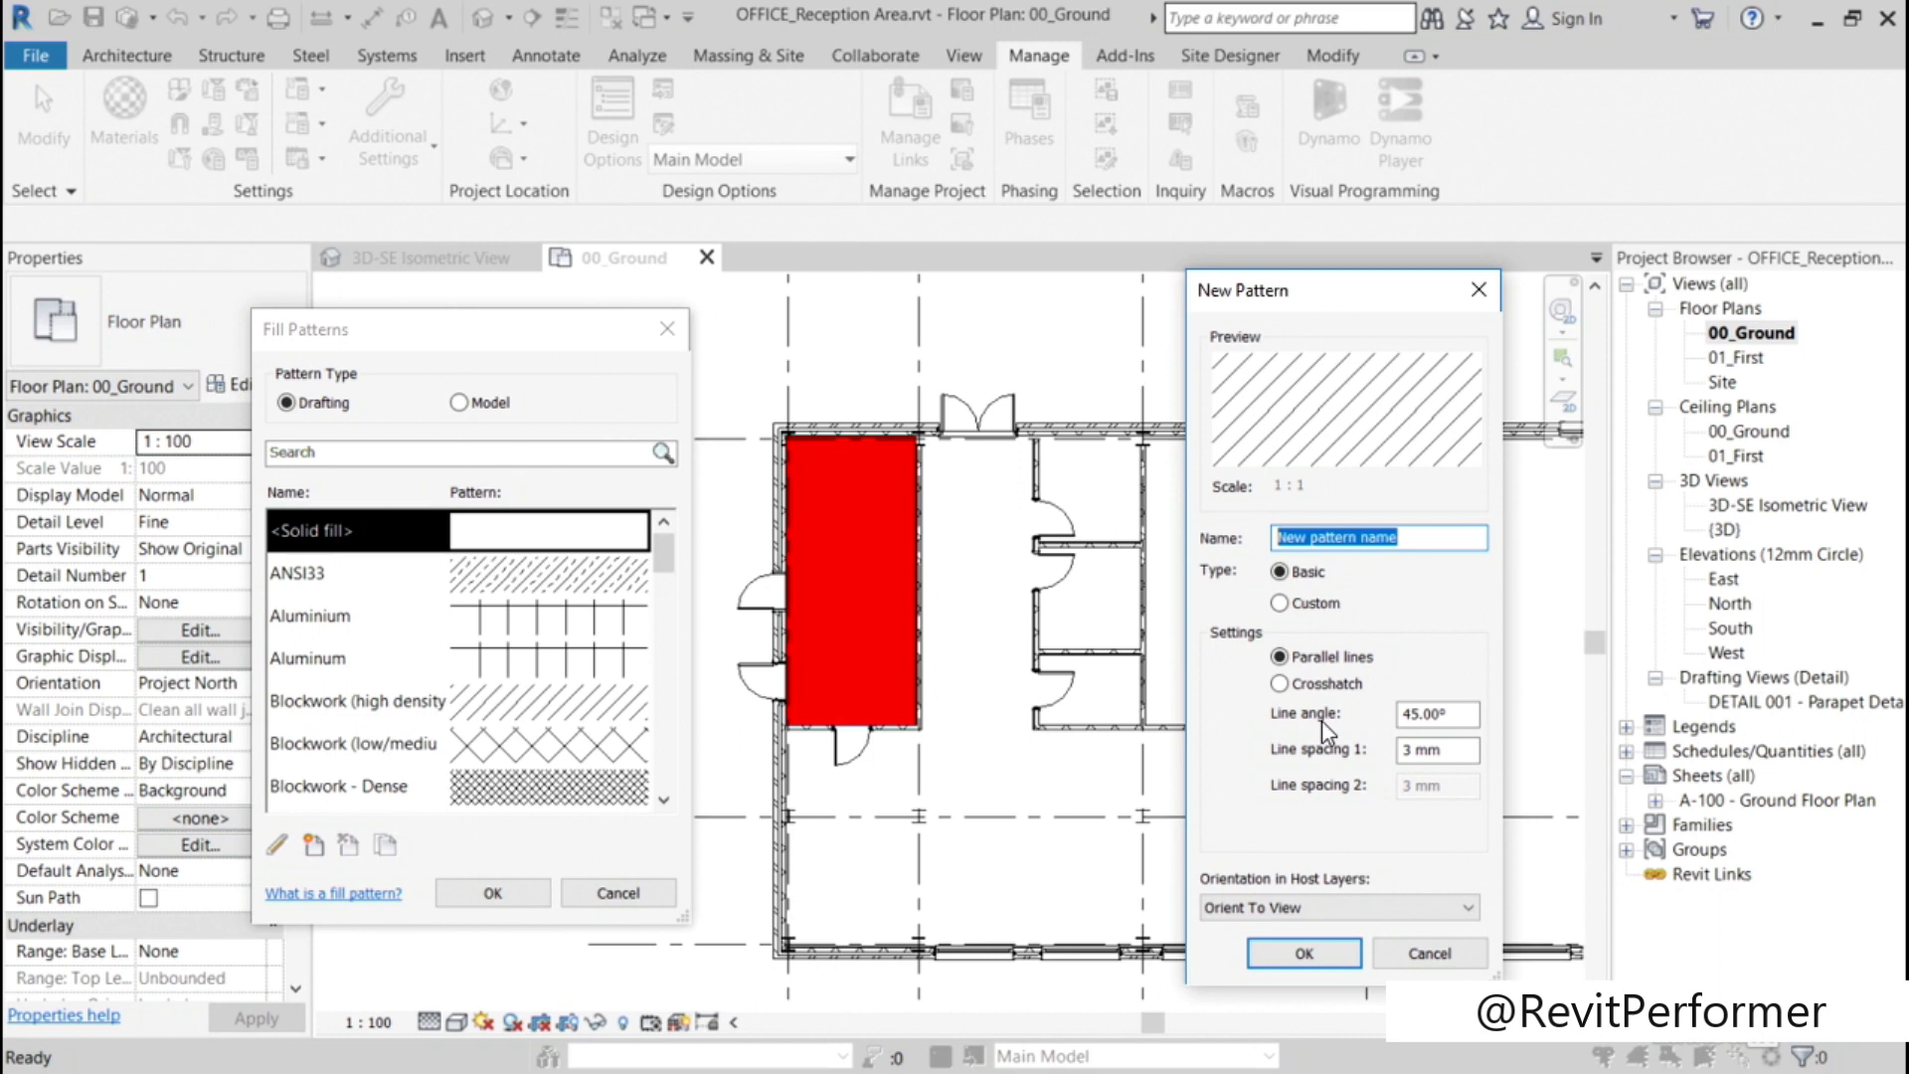
pyautogui.write('Diag')
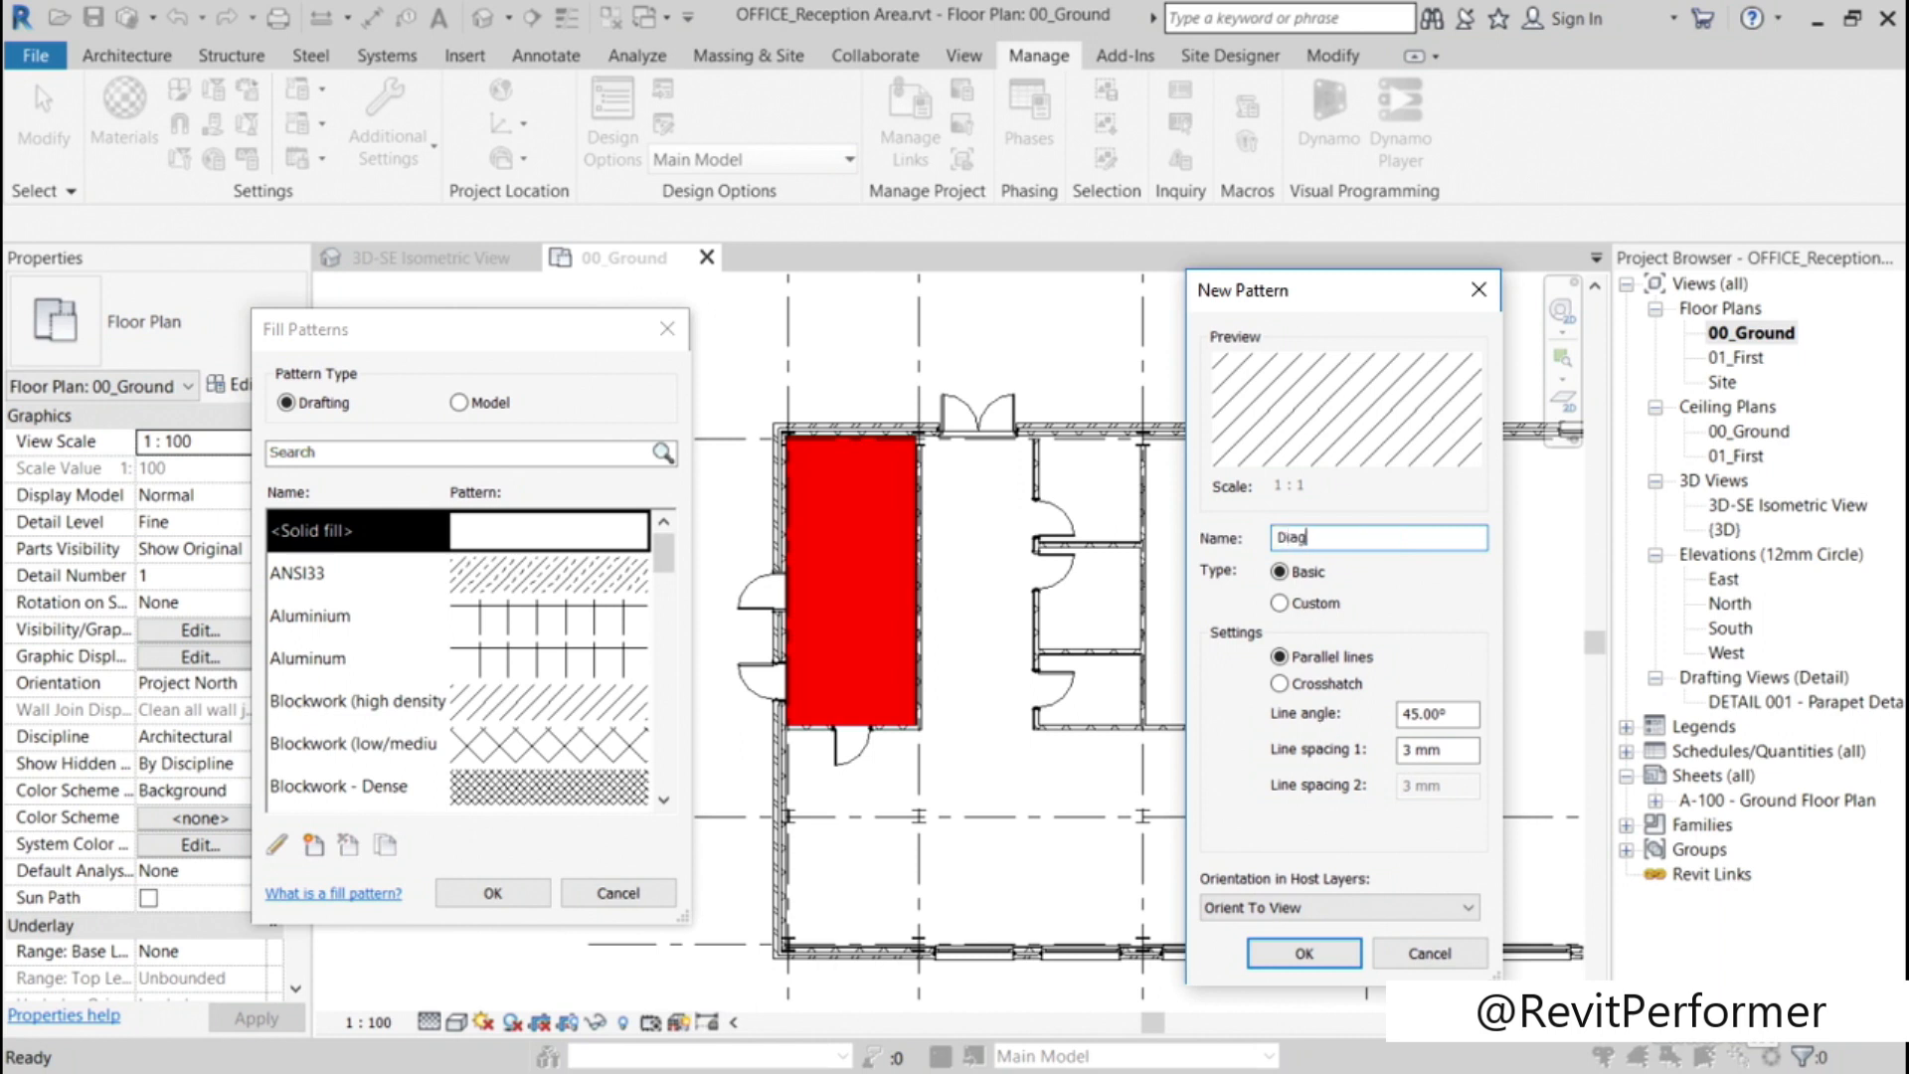
pyautogui.write('onal_RED')
pyautogui.click(1304, 953)
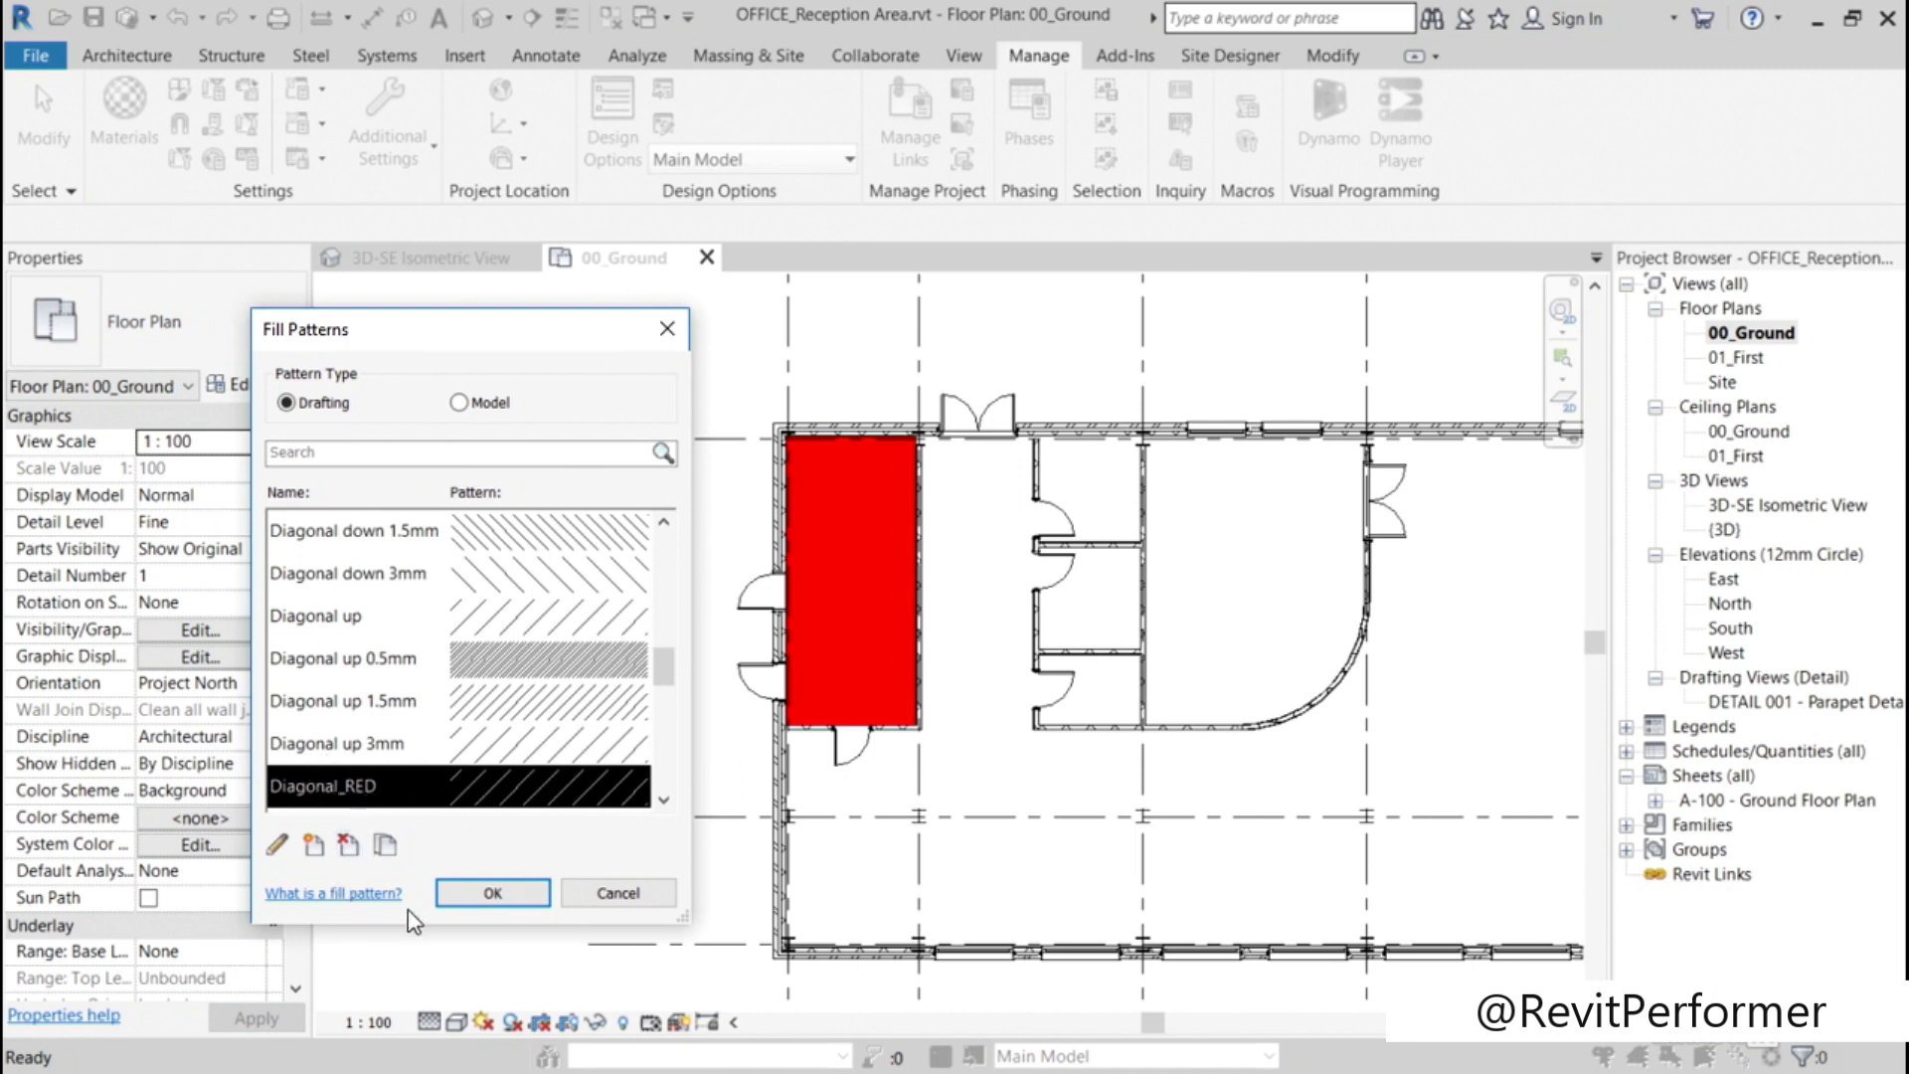
pyautogui.click(461, 898)
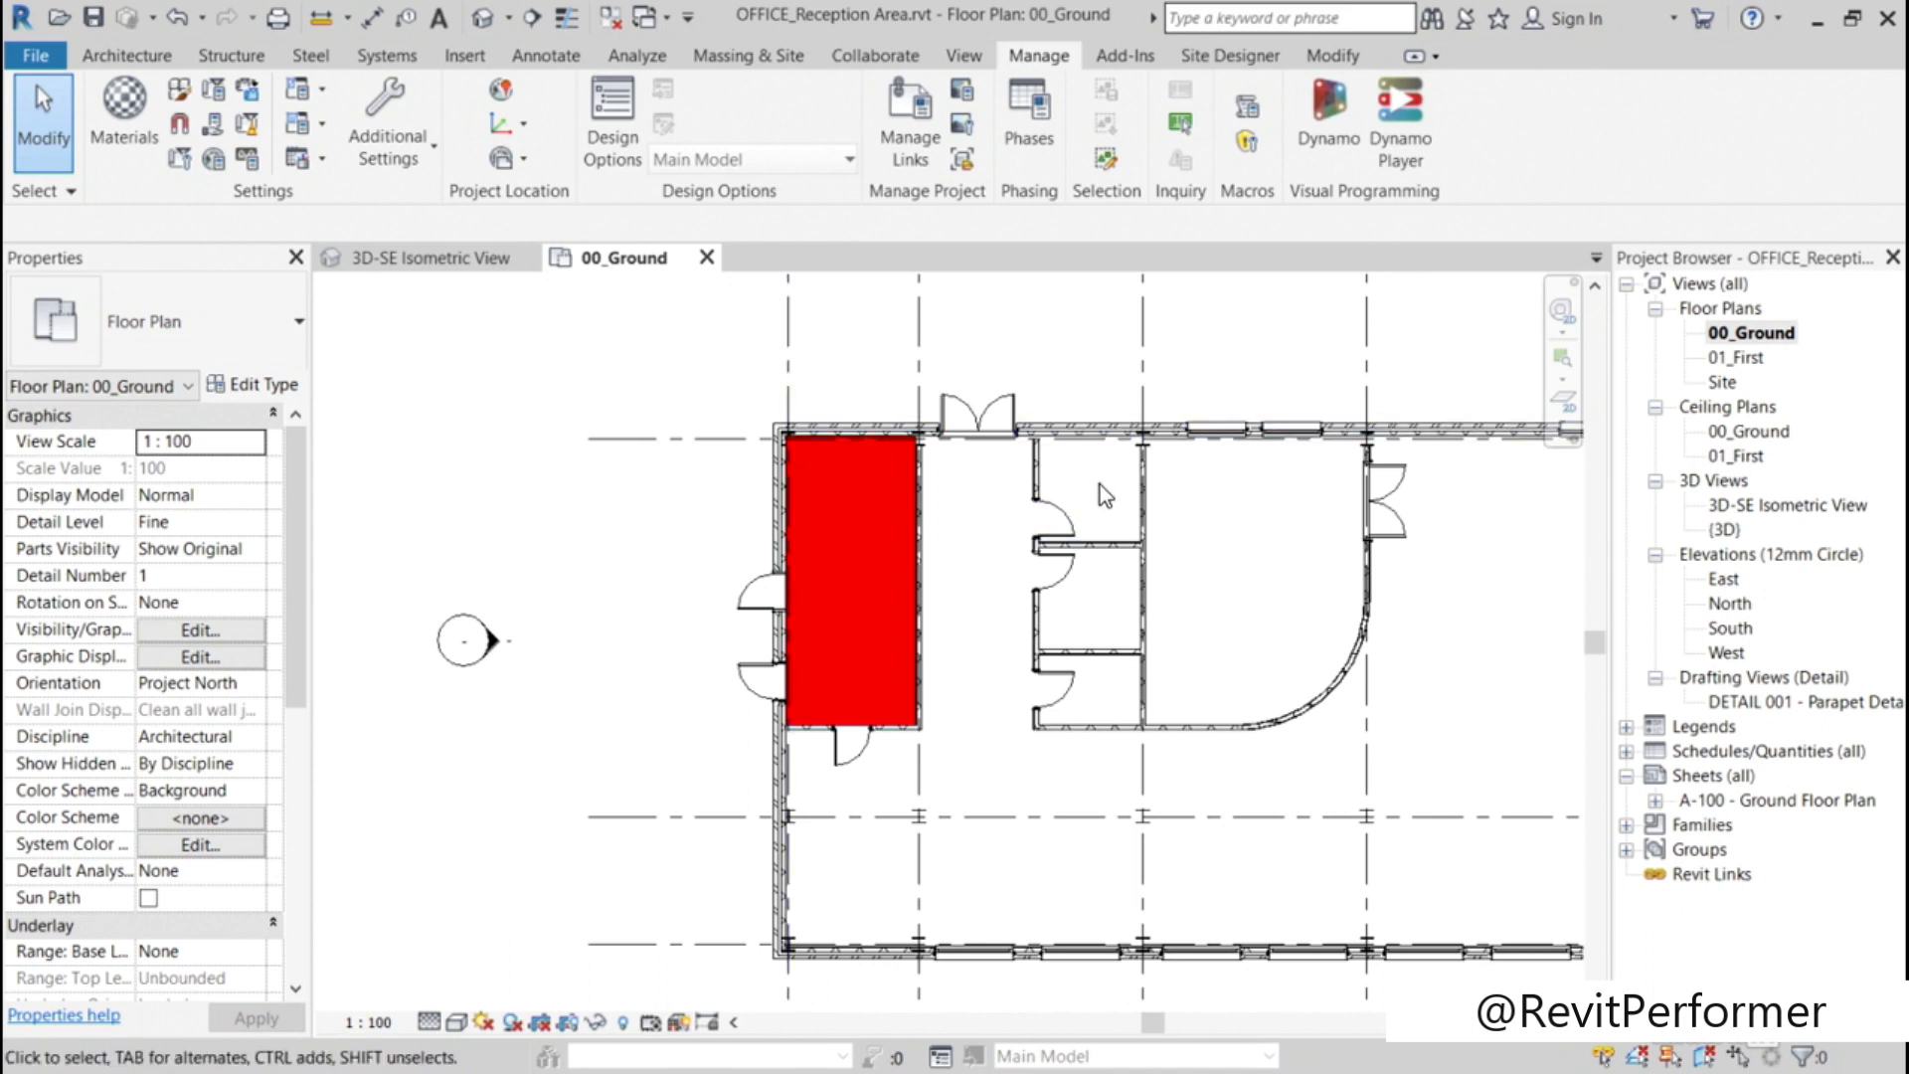
# Step: Start a filled region of type Diagonal_up for the uppermost small room in the ground floor plan
pyautogui.scroll(8, 1100, 485)
pyautogui.moveTo(1100, 475)
pyautogui.mouseDown(button='middle')
pyautogui.moveTo(939, 542)
pyautogui.moveTo(928, 519)
pyautogui.mouseUp(button='middle')
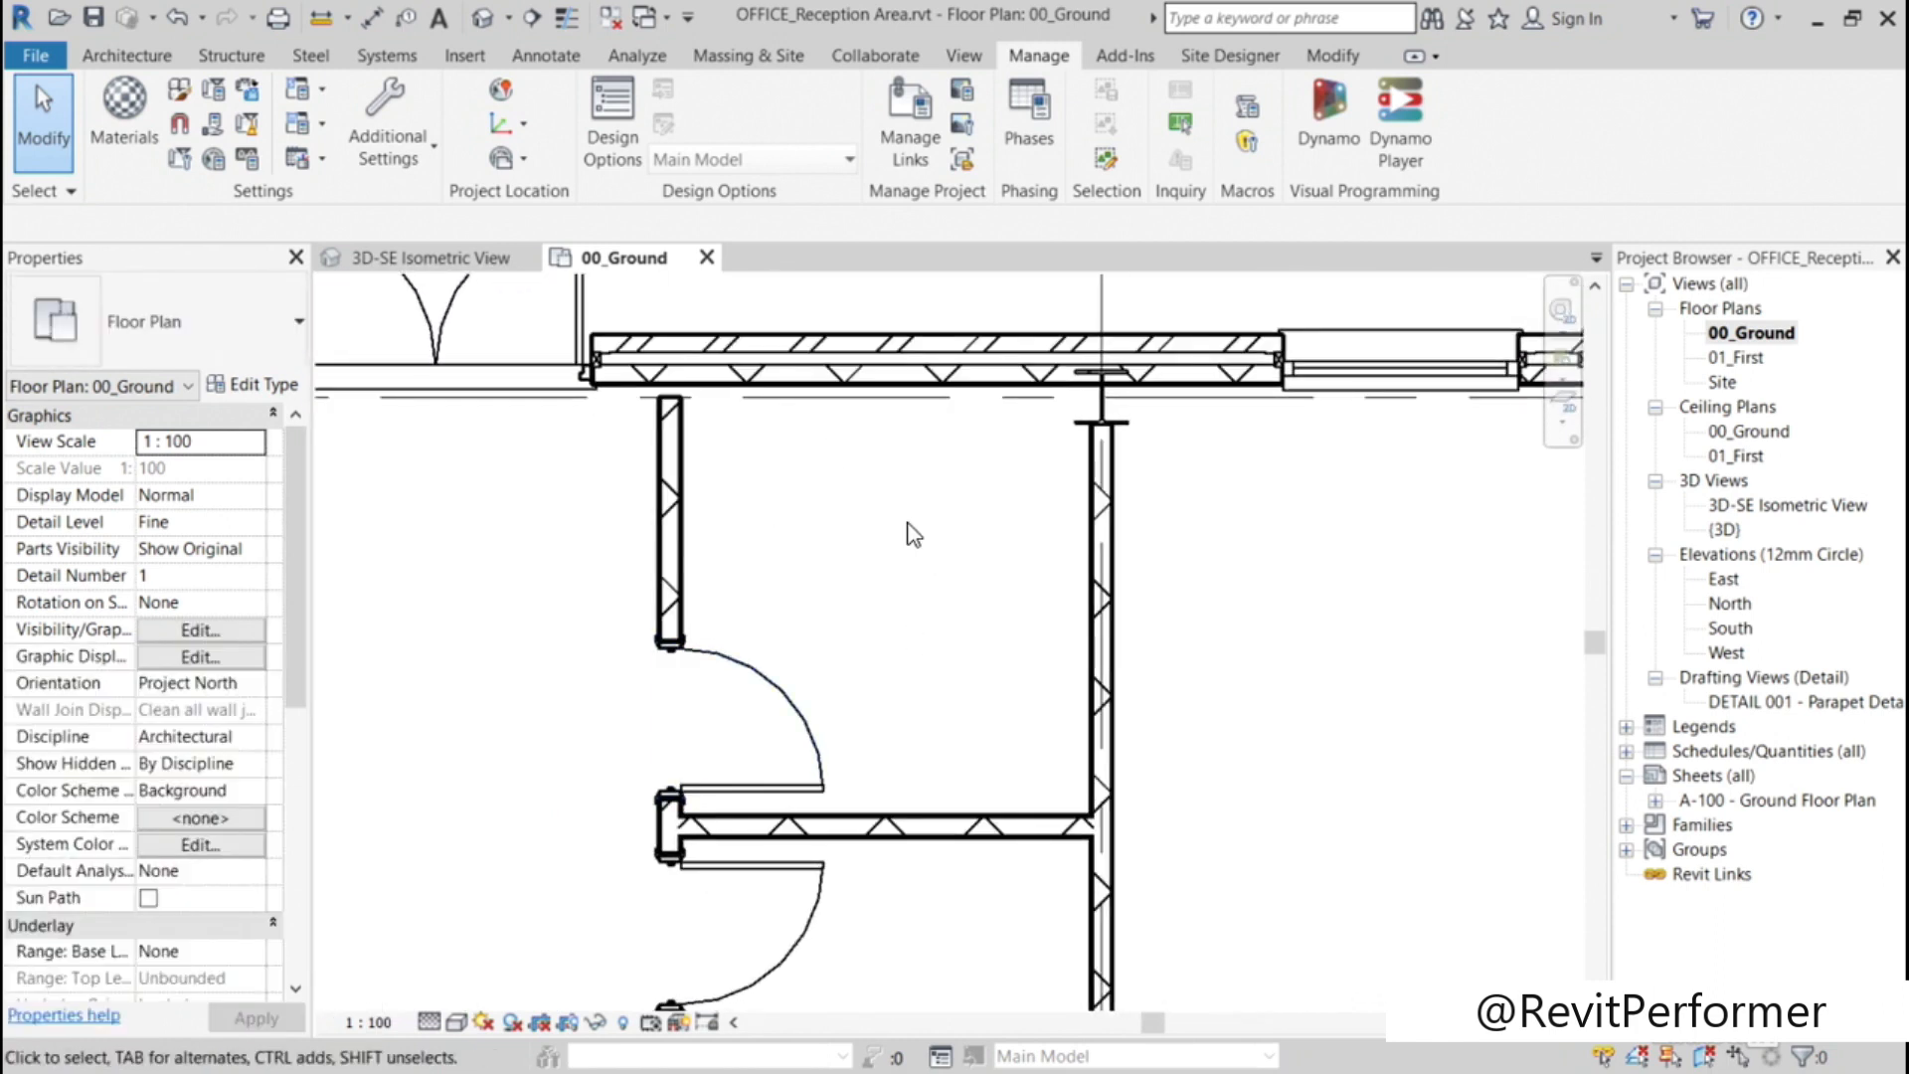
pyautogui.click(546, 62)
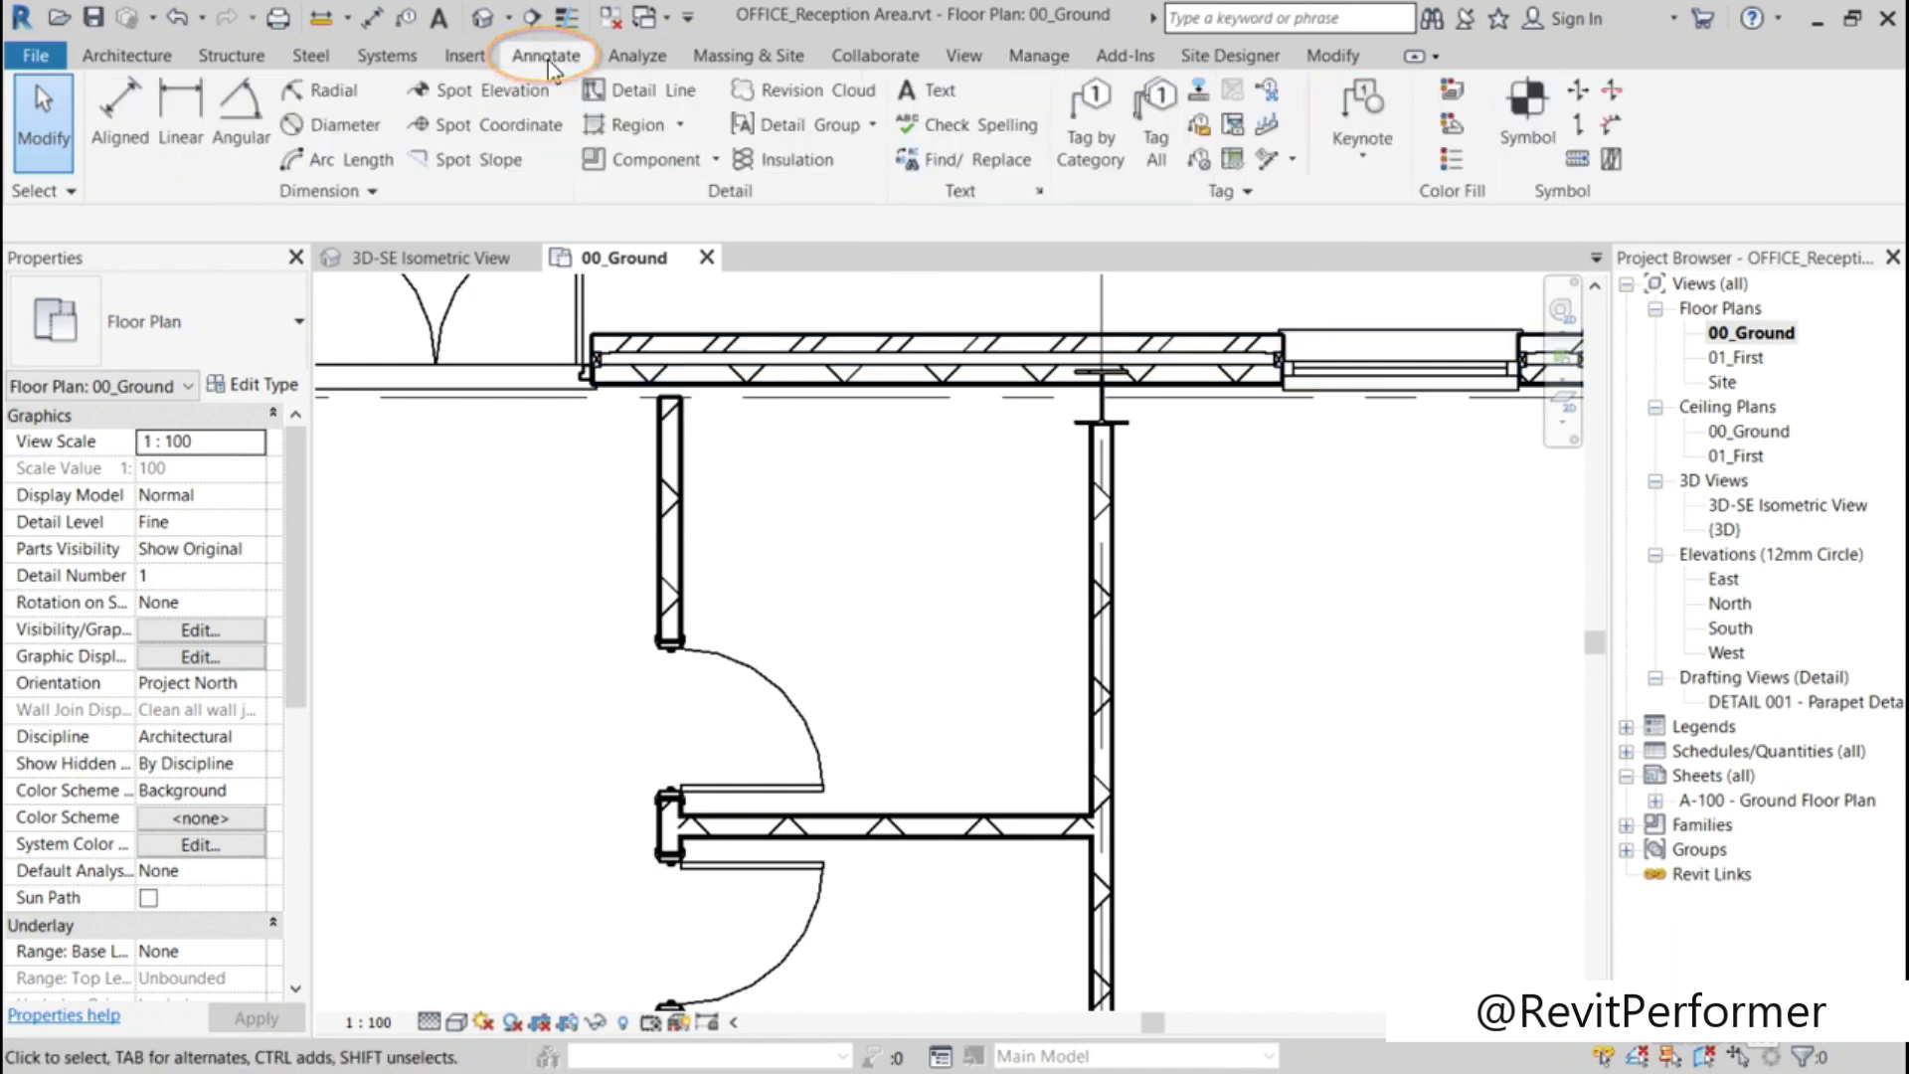
pyautogui.click(682, 124)
pyautogui.click(672, 175)
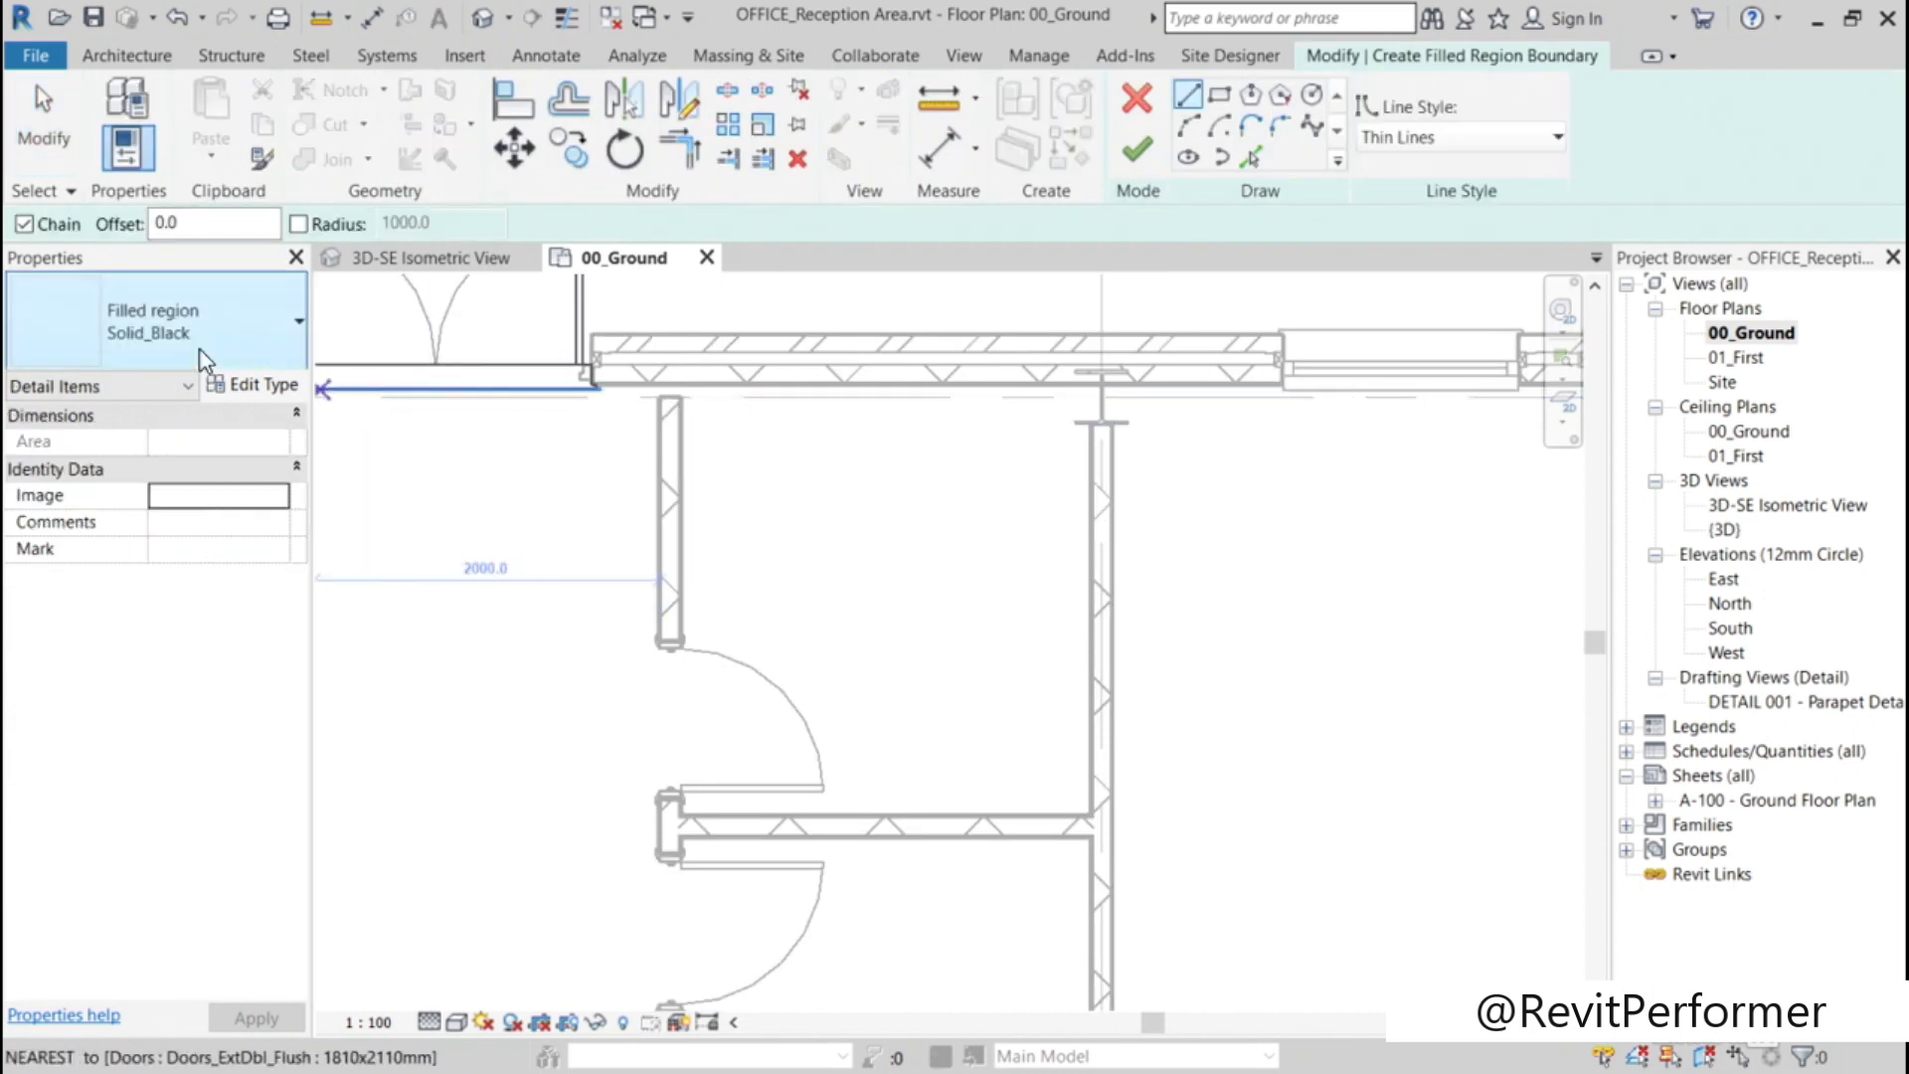
pyautogui.click(298, 325)
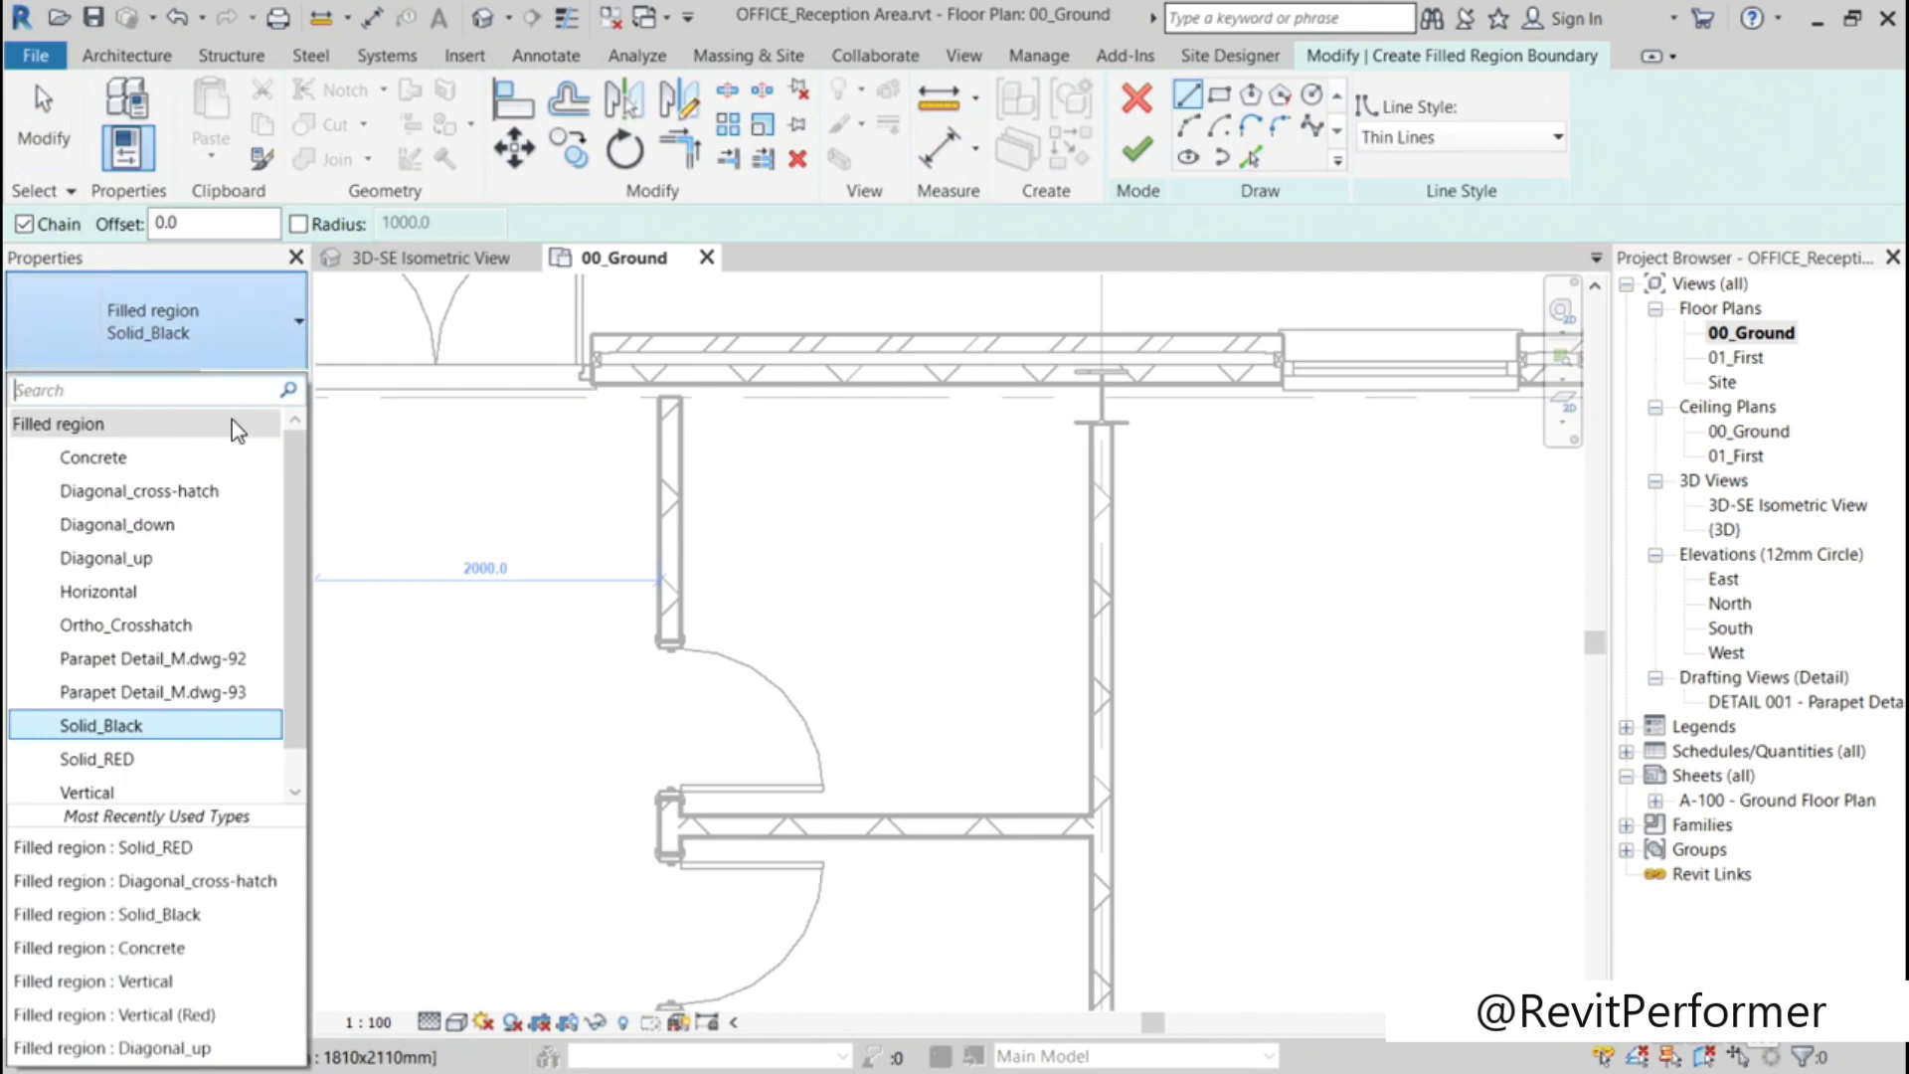
pyautogui.click(149, 568)
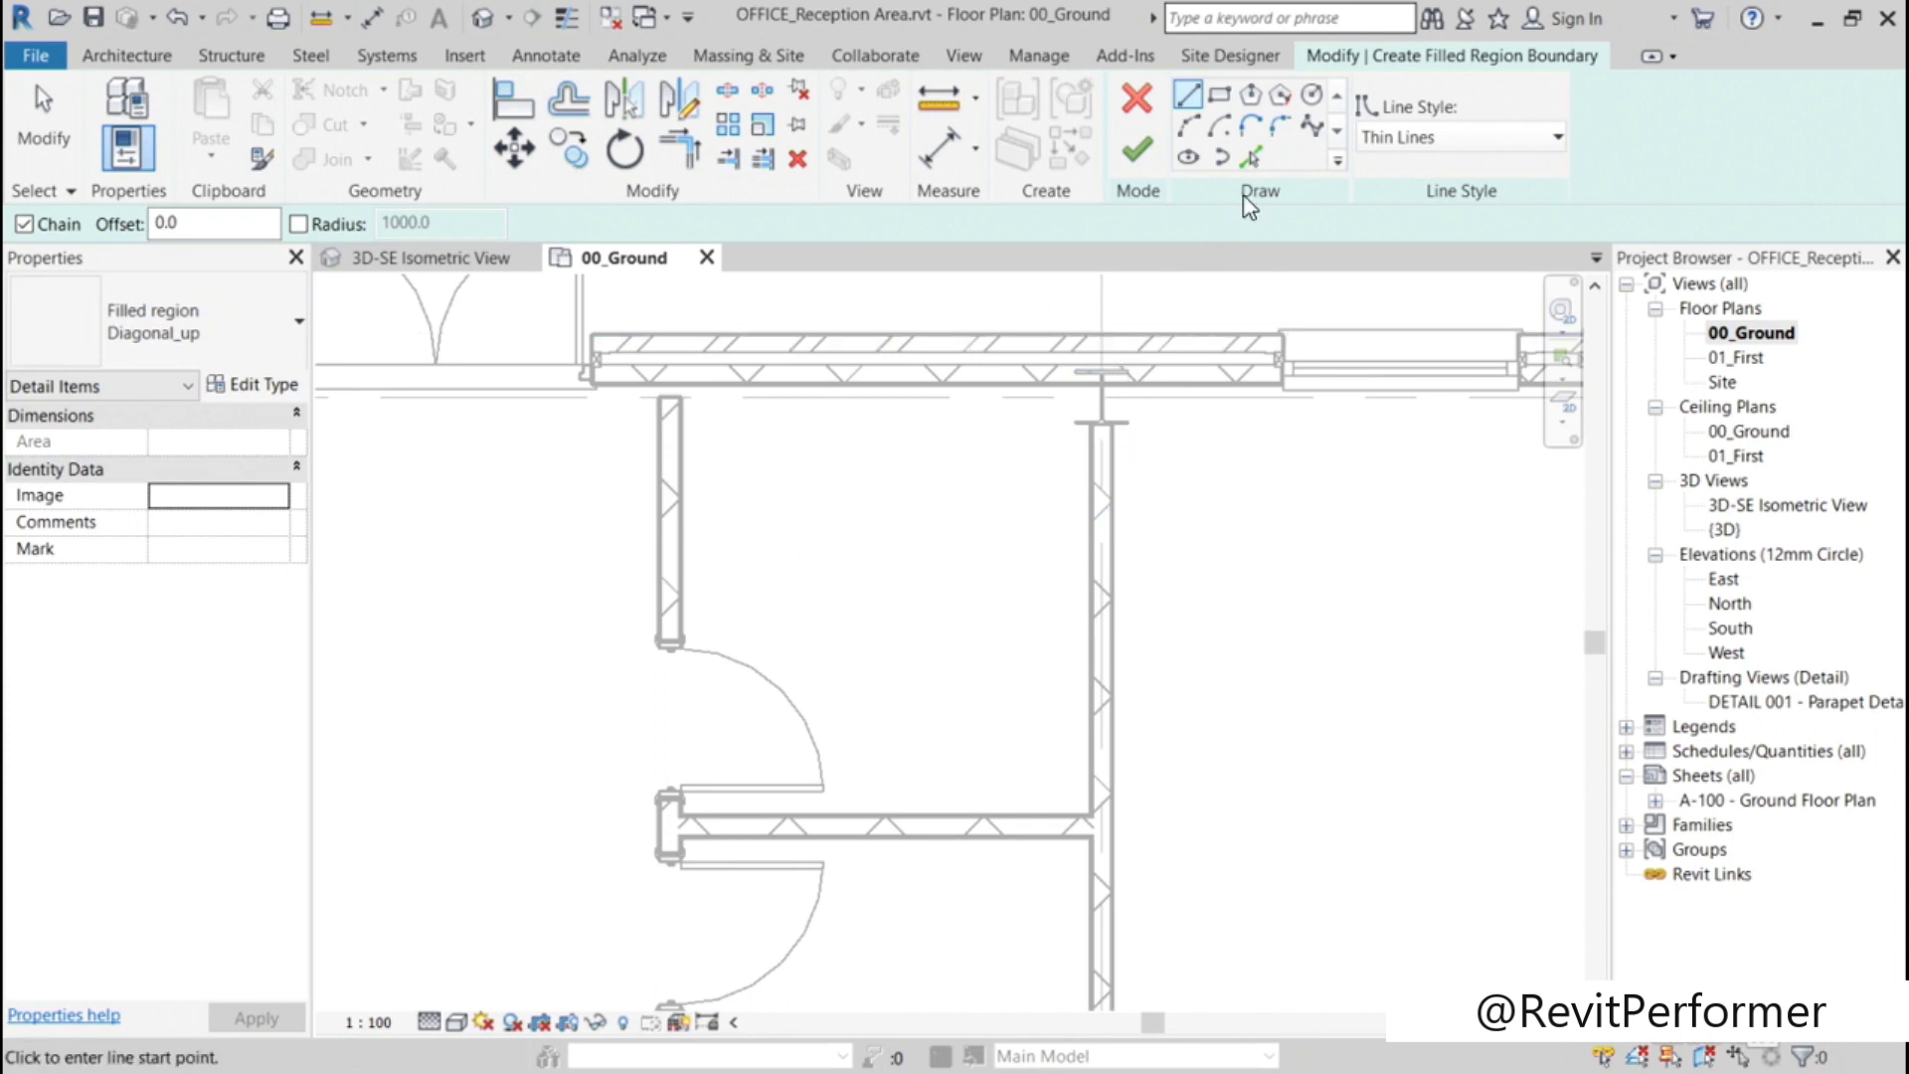
# Step: Sketch a rectangular boundary about 2375 by 2425 mm filling the small room, finish the filled region and deselect it
pyautogui.click(1219, 94)
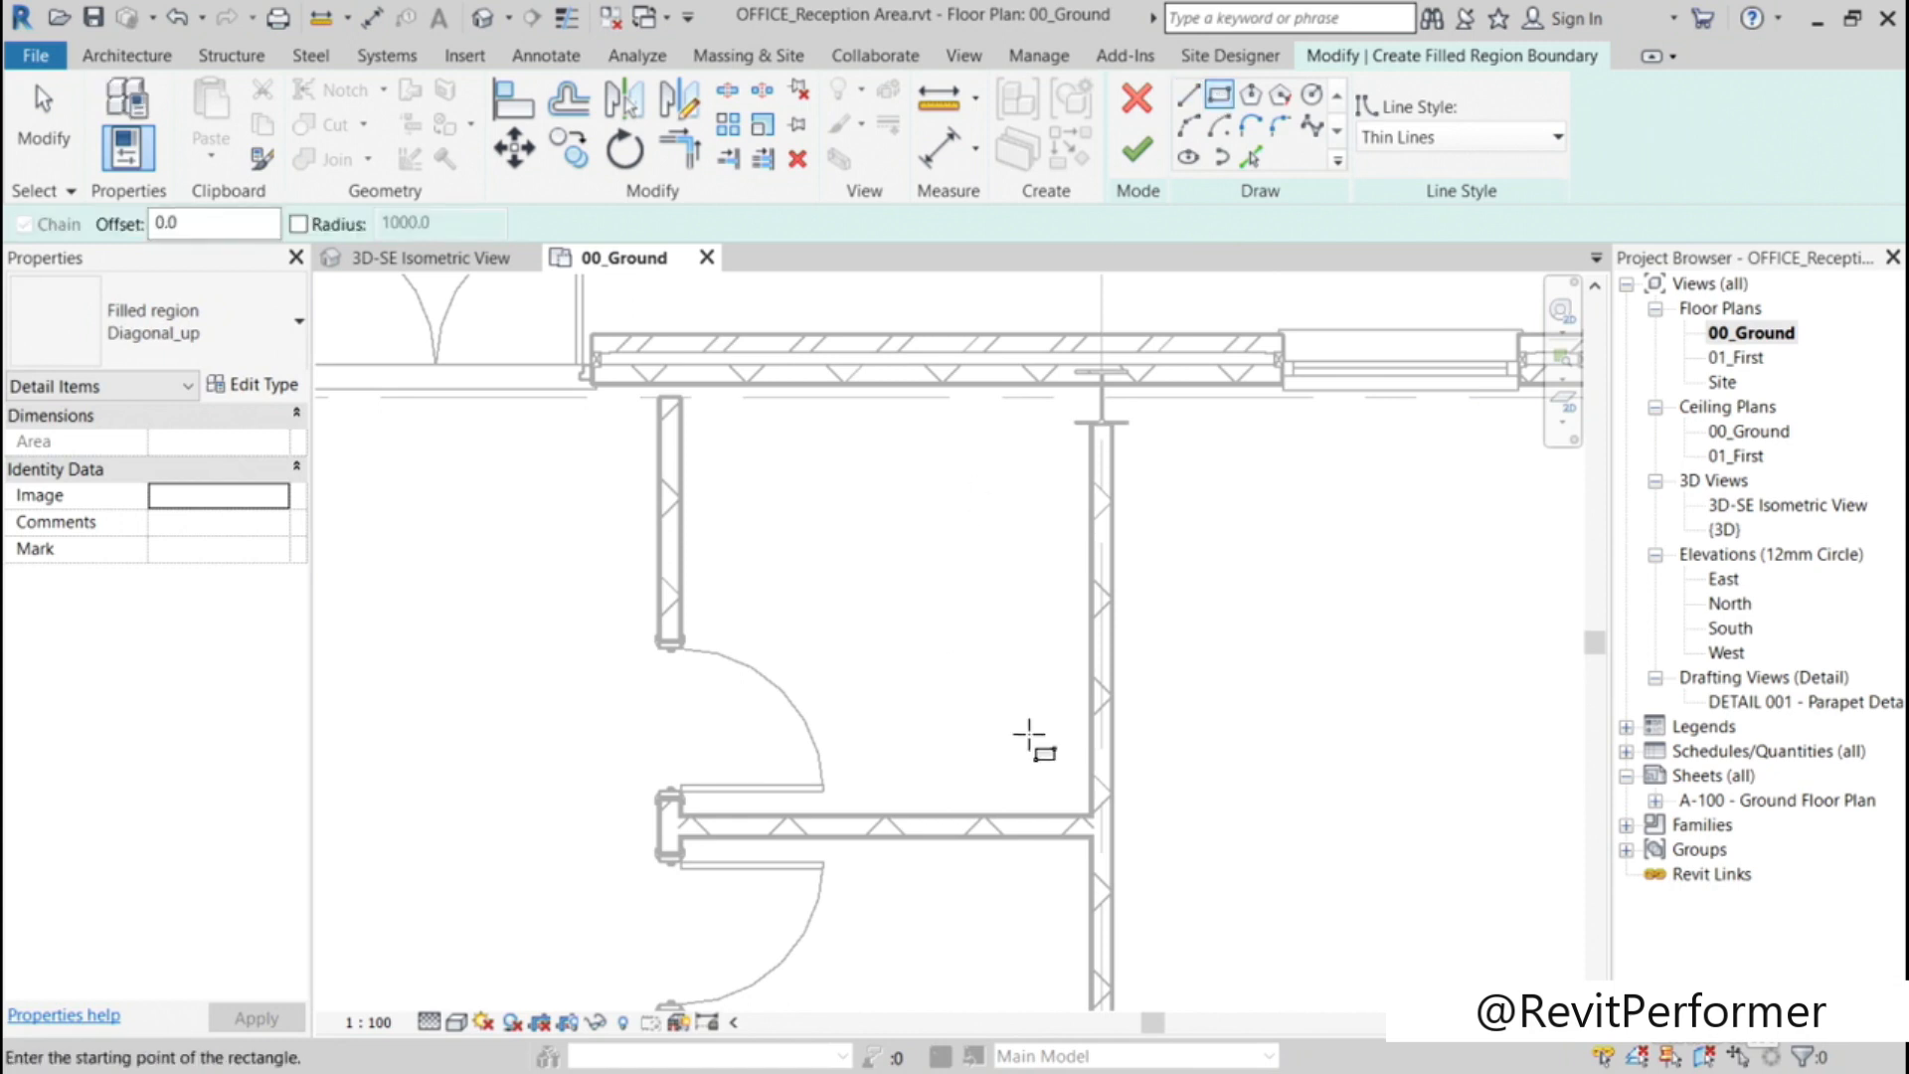
pyautogui.click(1092, 815)
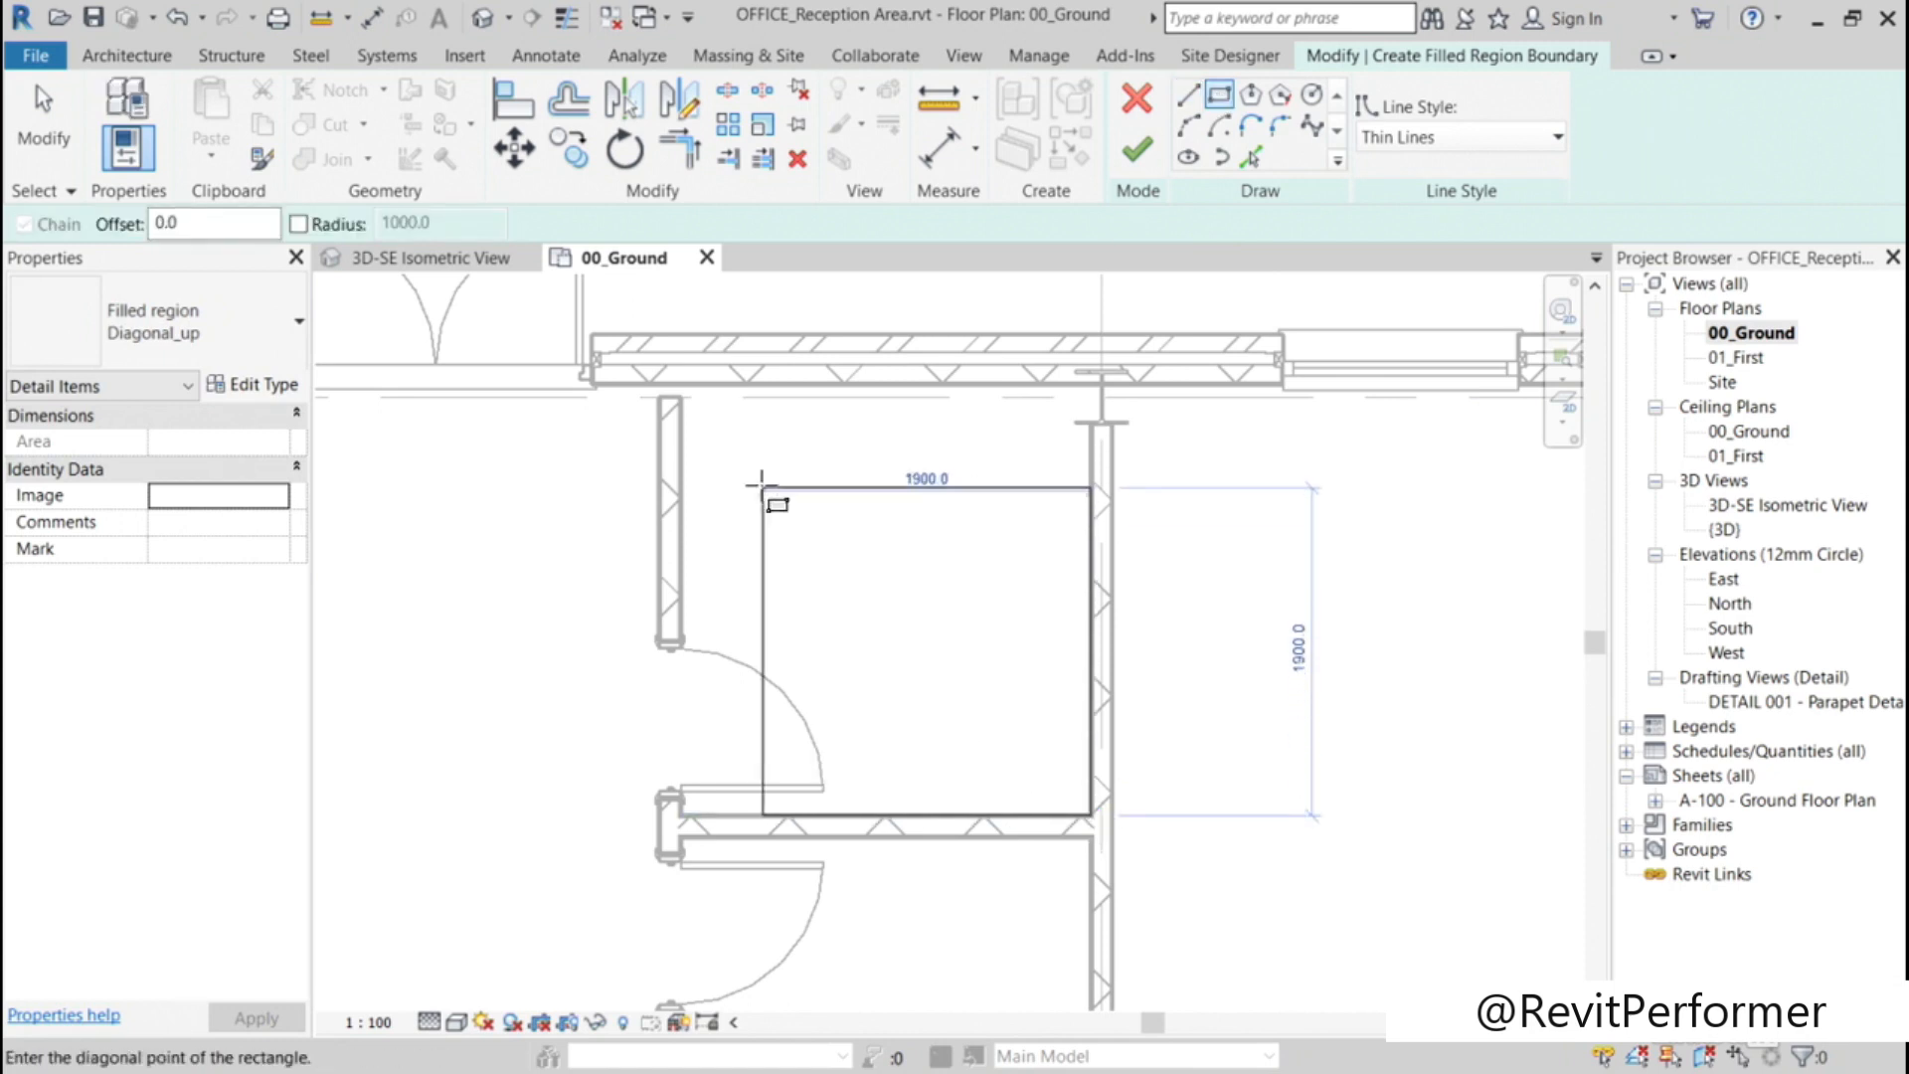
pyautogui.click(680, 396)
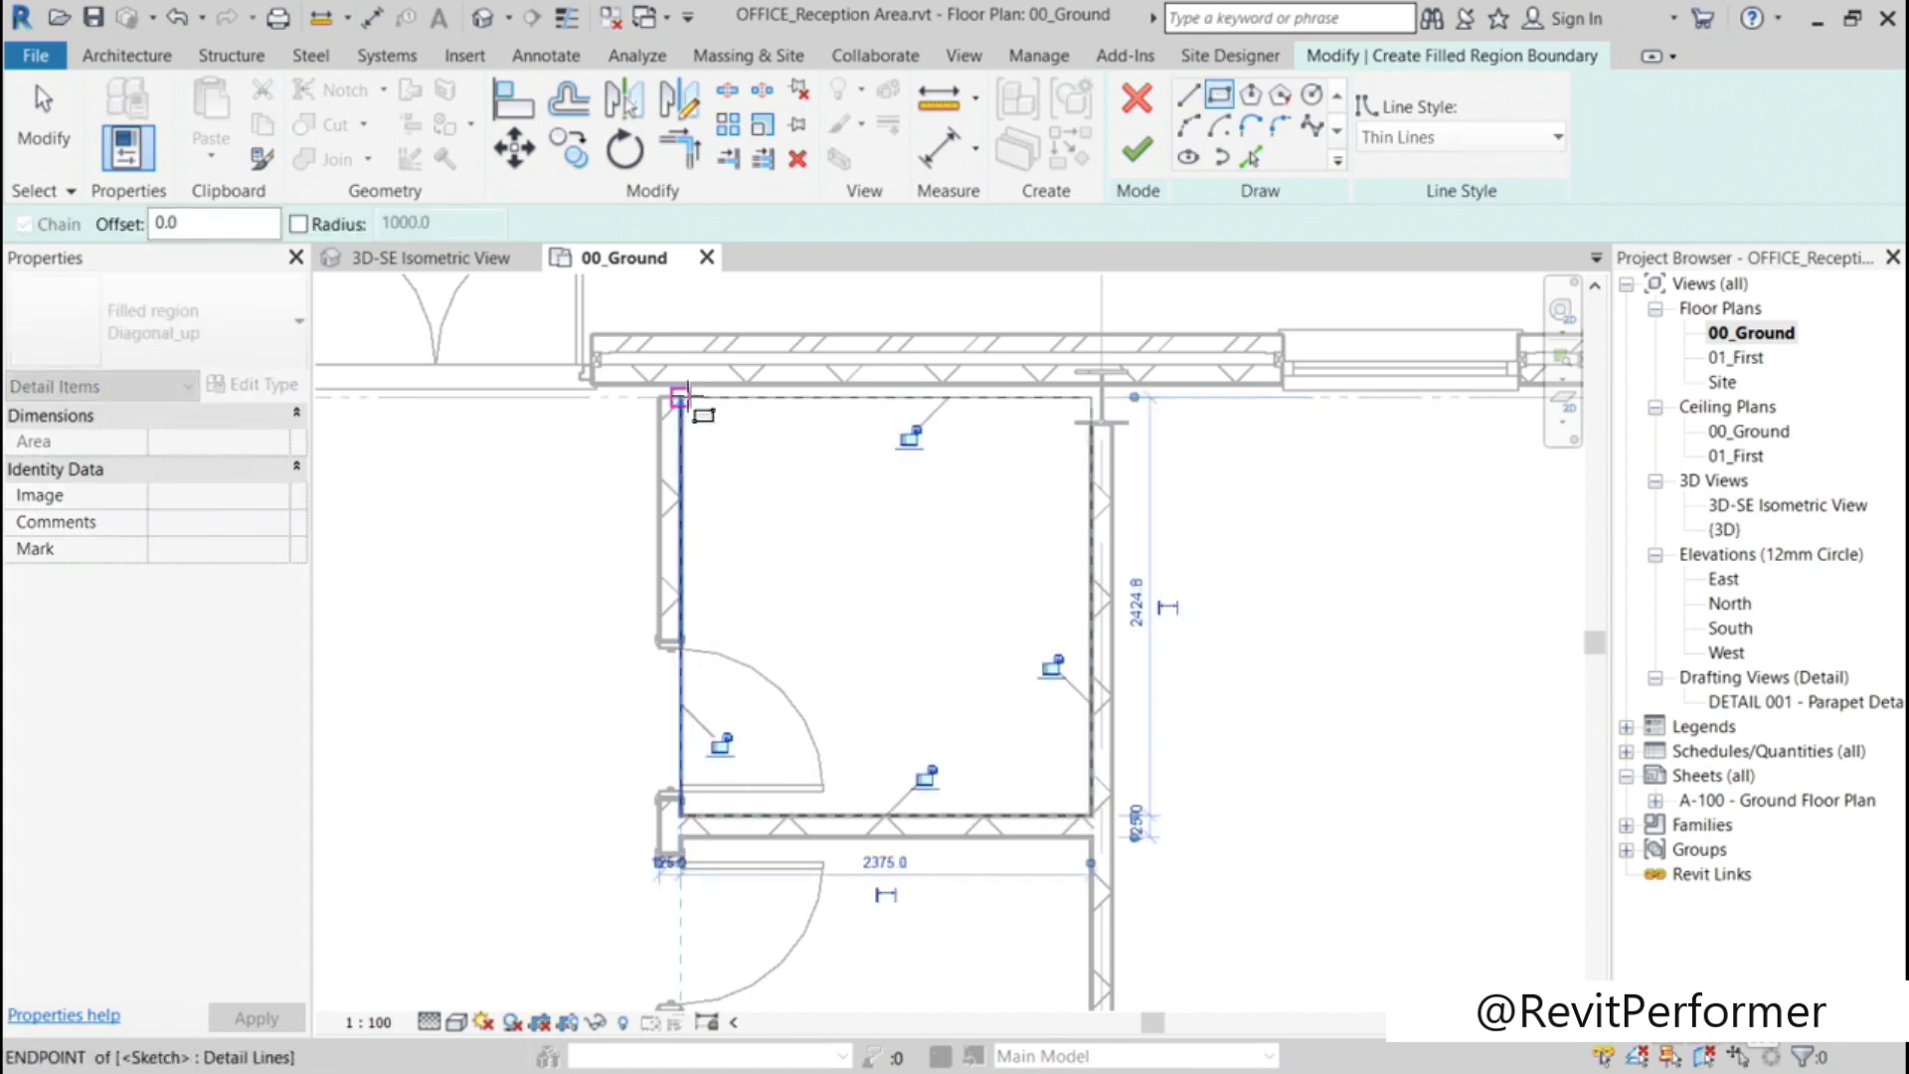
pyautogui.click(1138, 157)
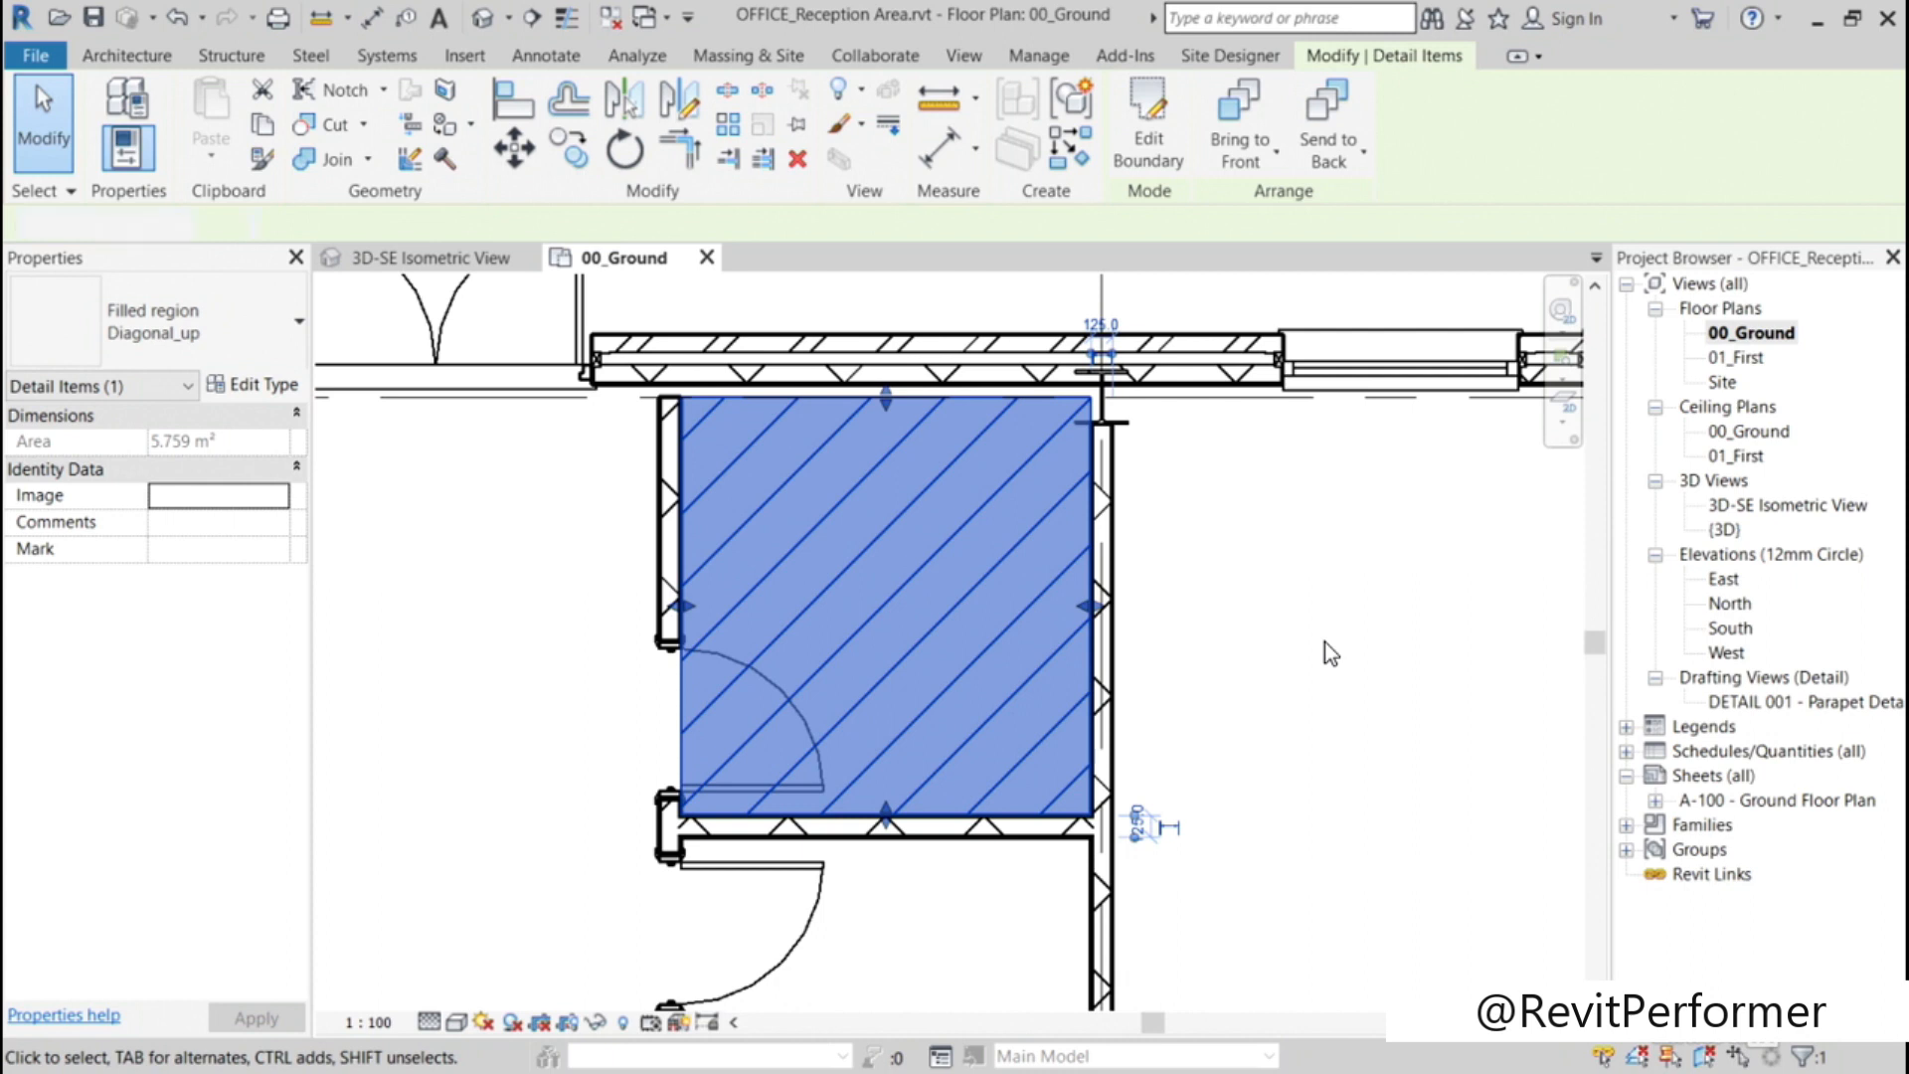
pyautogui.click(1325, 642)
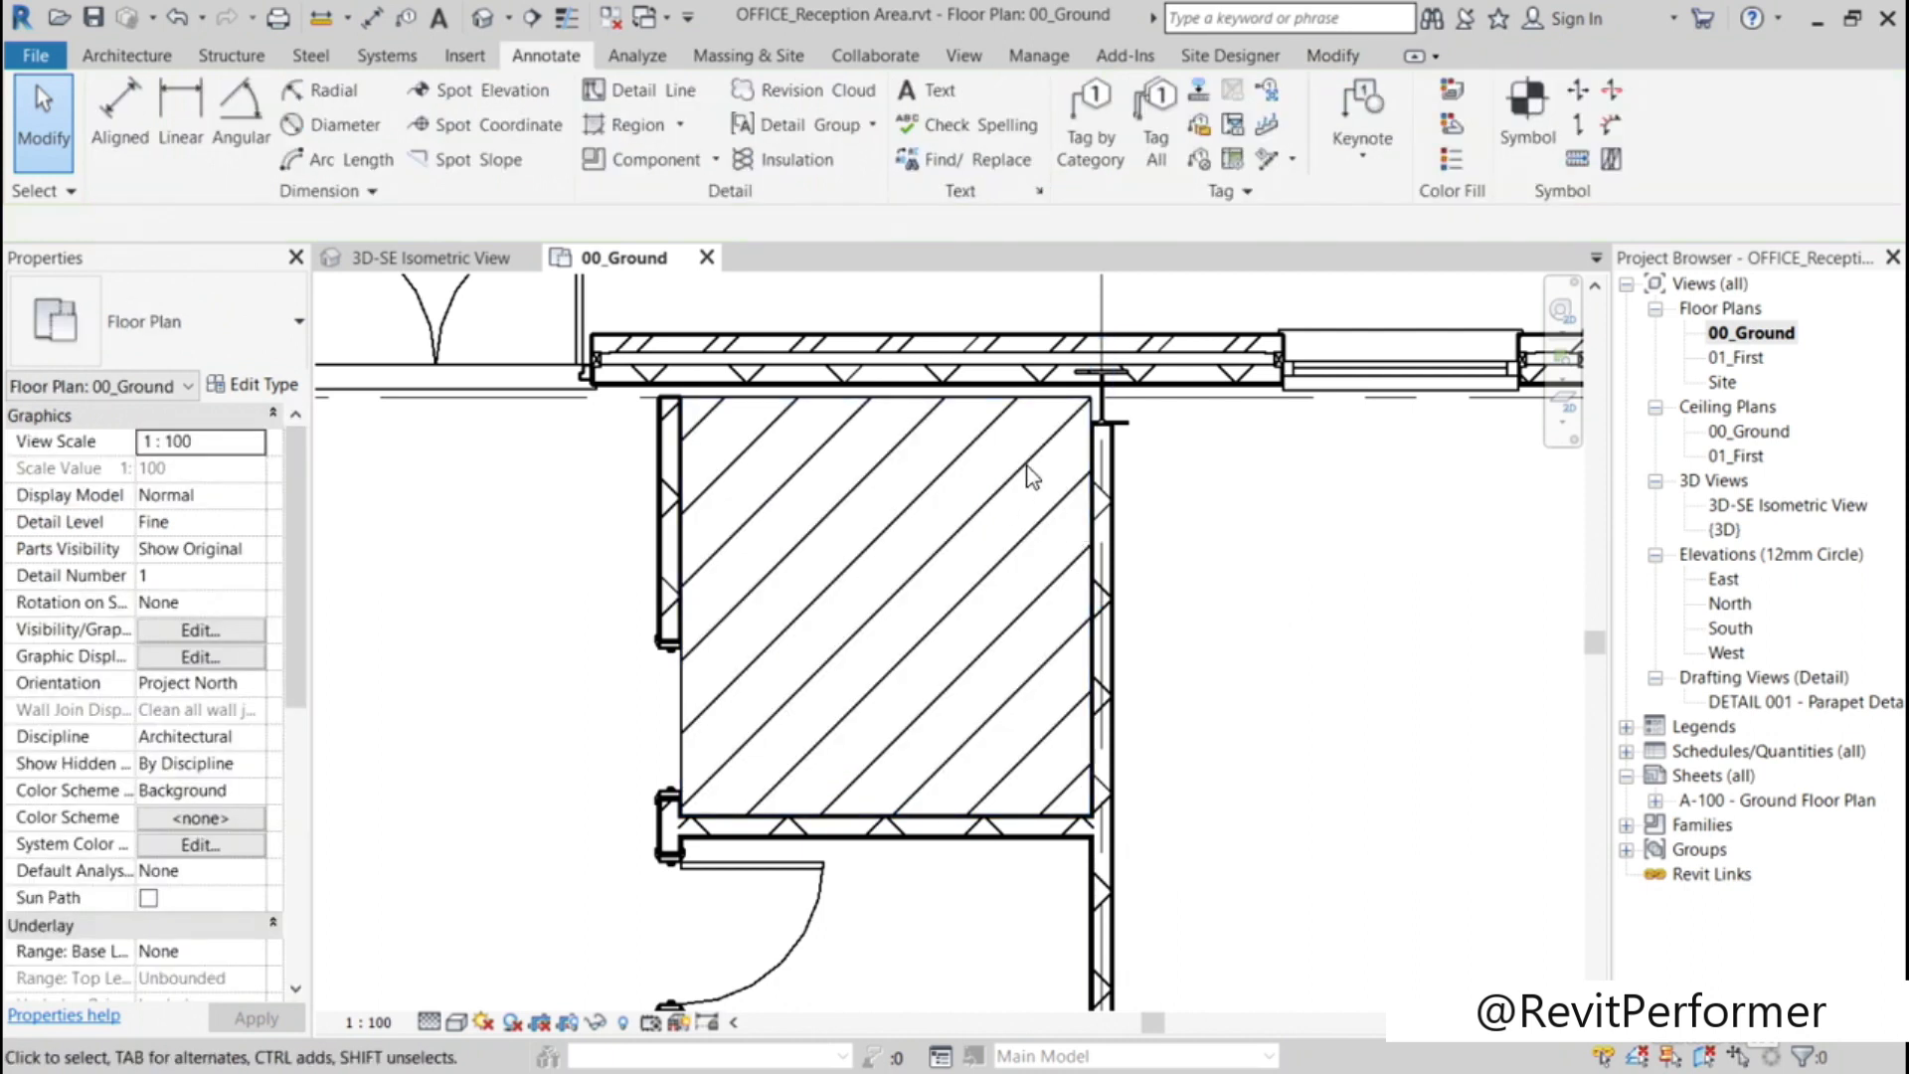
# Step: Duplicate the small room's filled region type under the name Diagonal_RED
pyautogui.click(1089, 416)
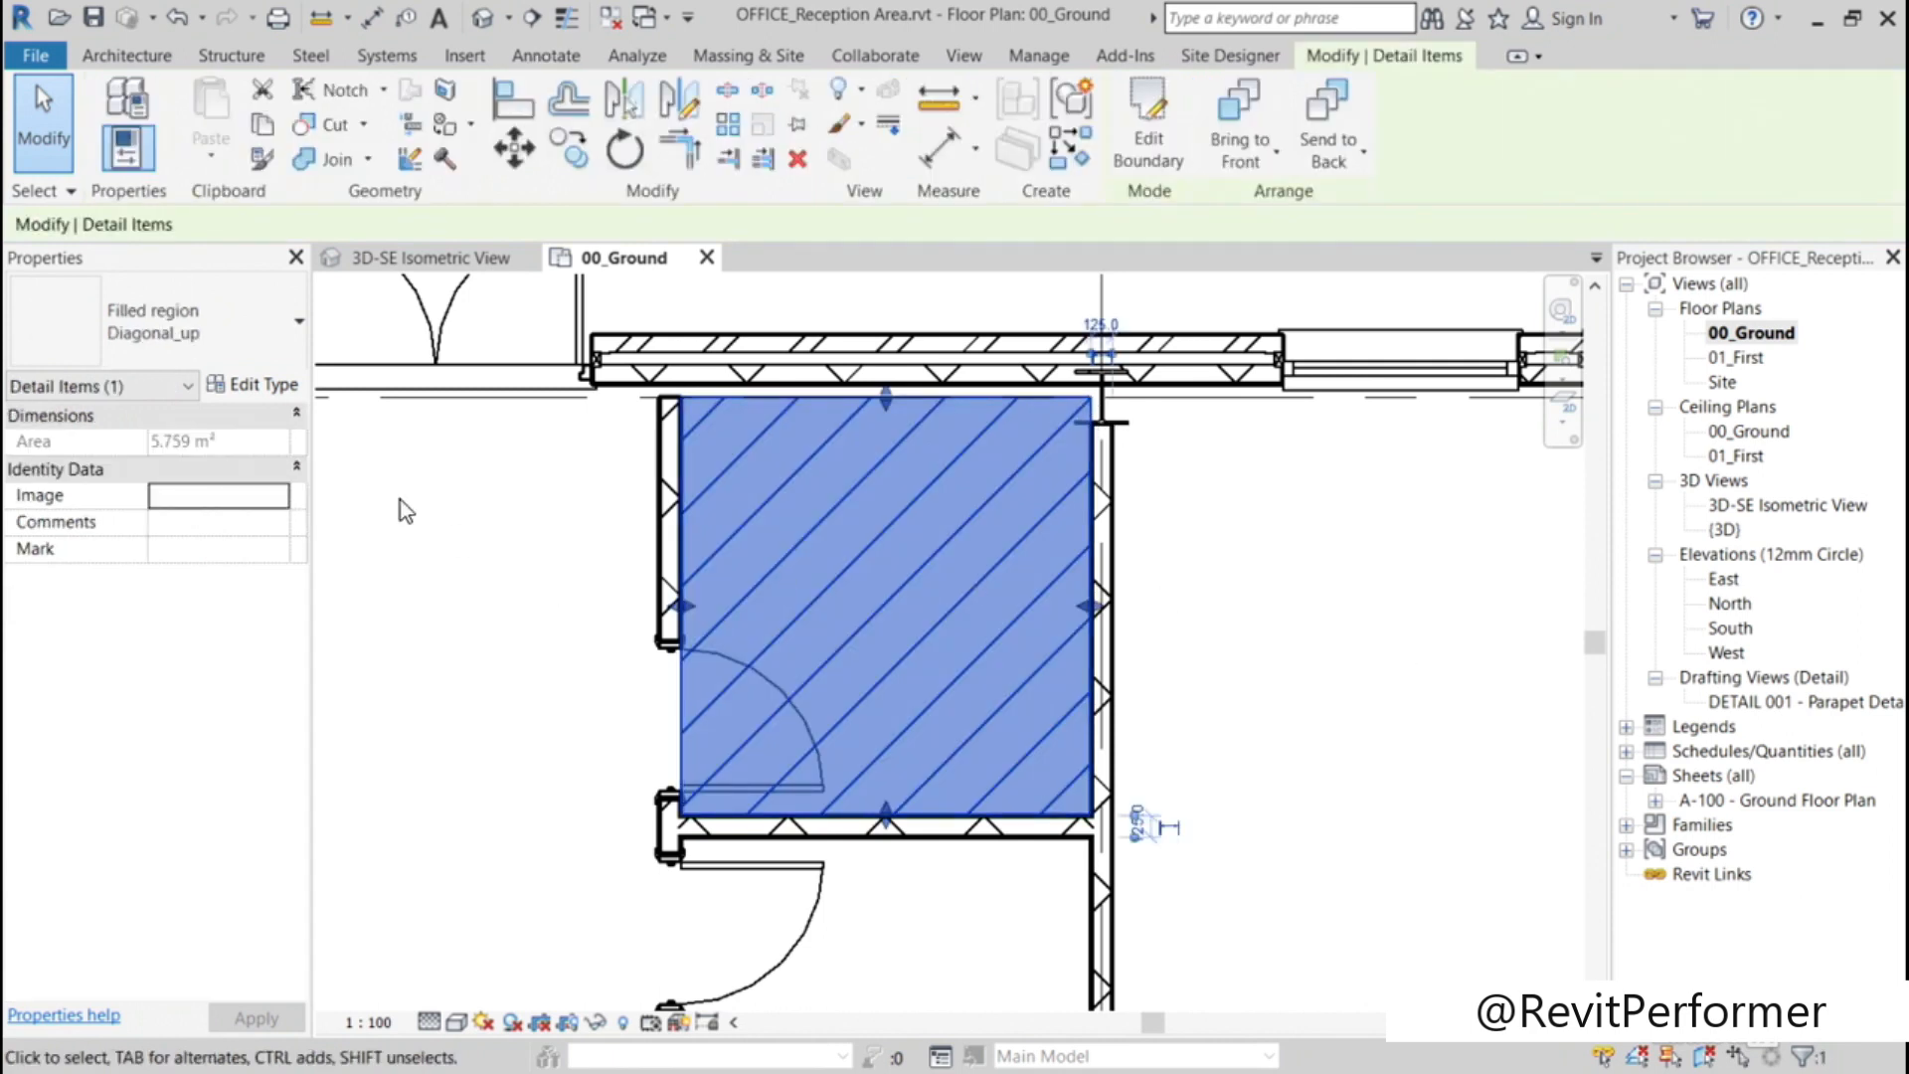
pyautogui.click(261, 388)
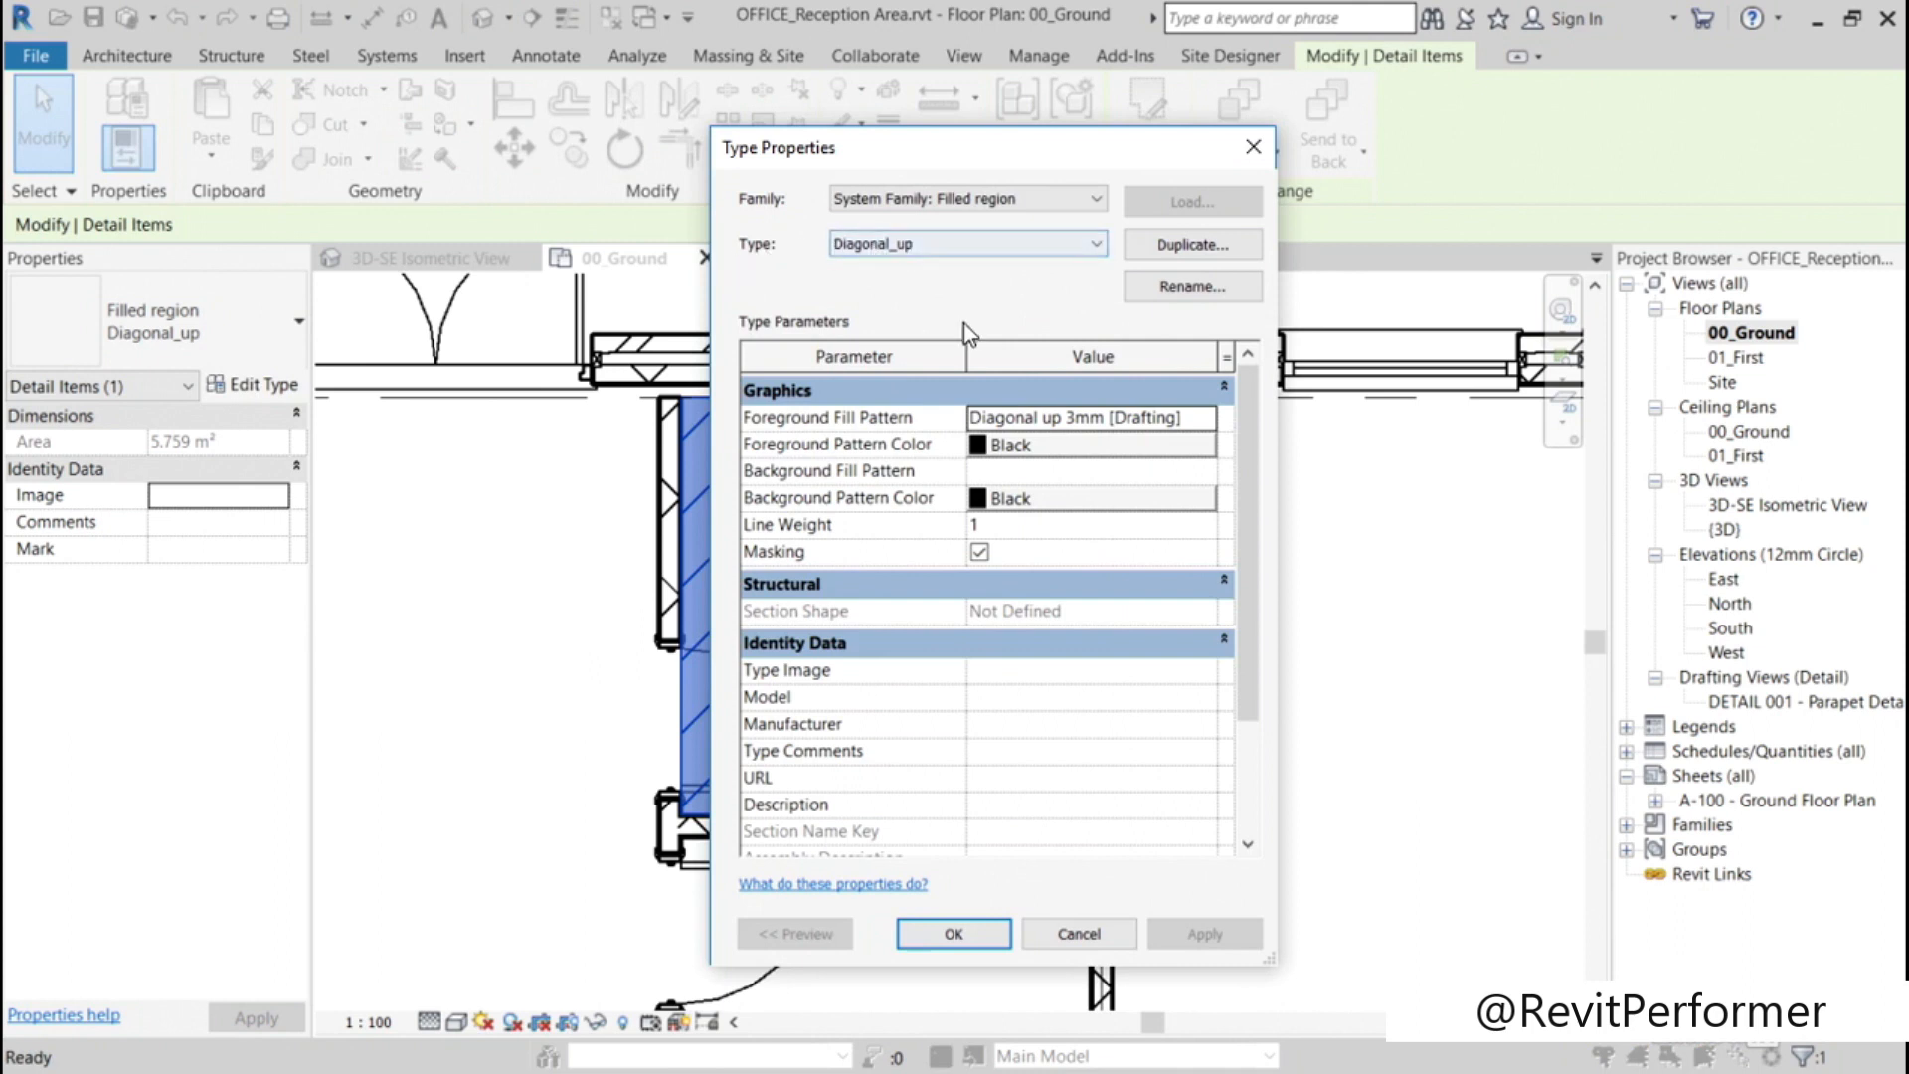
pyautogui.click(1153, 245)
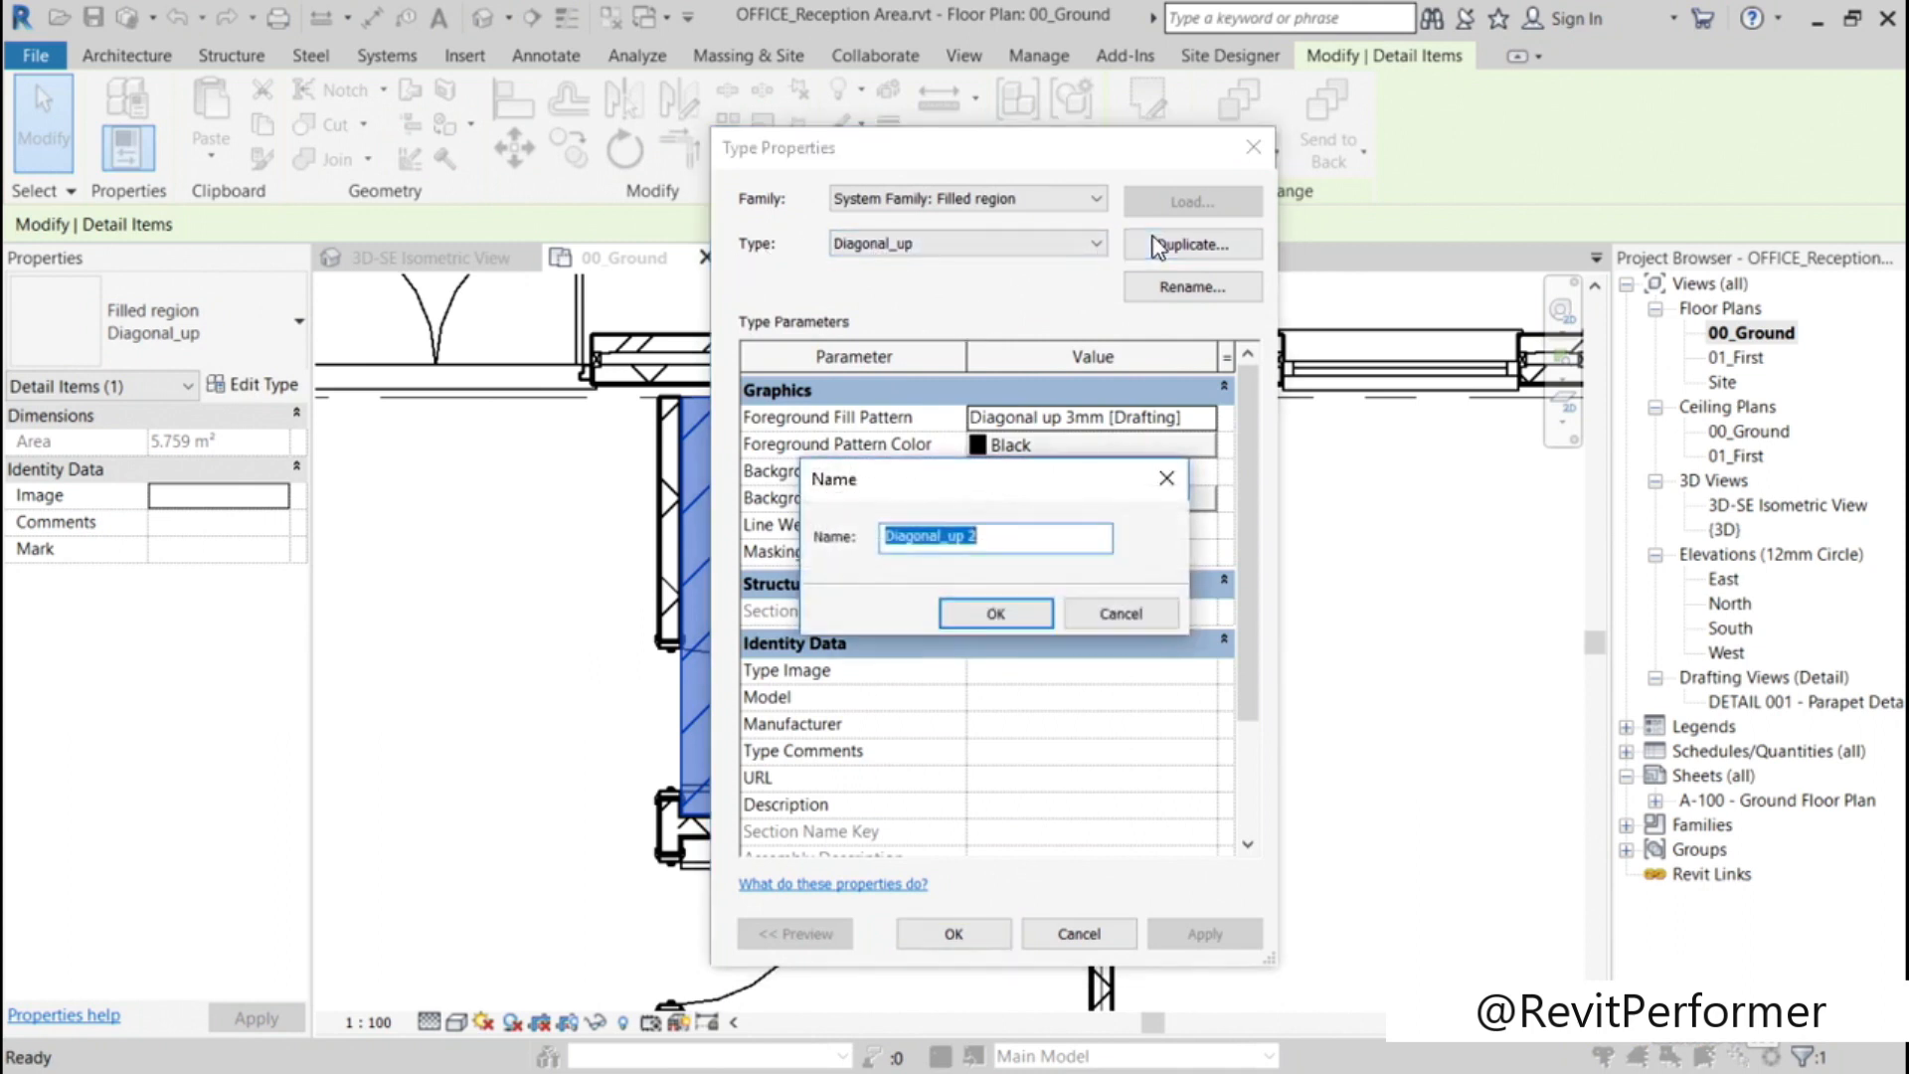
pyautogui.click(1030, 535)
pyautogui.press('BackSpace')
pyautogui.press('BackSpace')
pyautogui.press('BackSpace')
pyautogui.press('BackSpace')
pyautogui.write('RED')
pyautogui.click(994, 614)
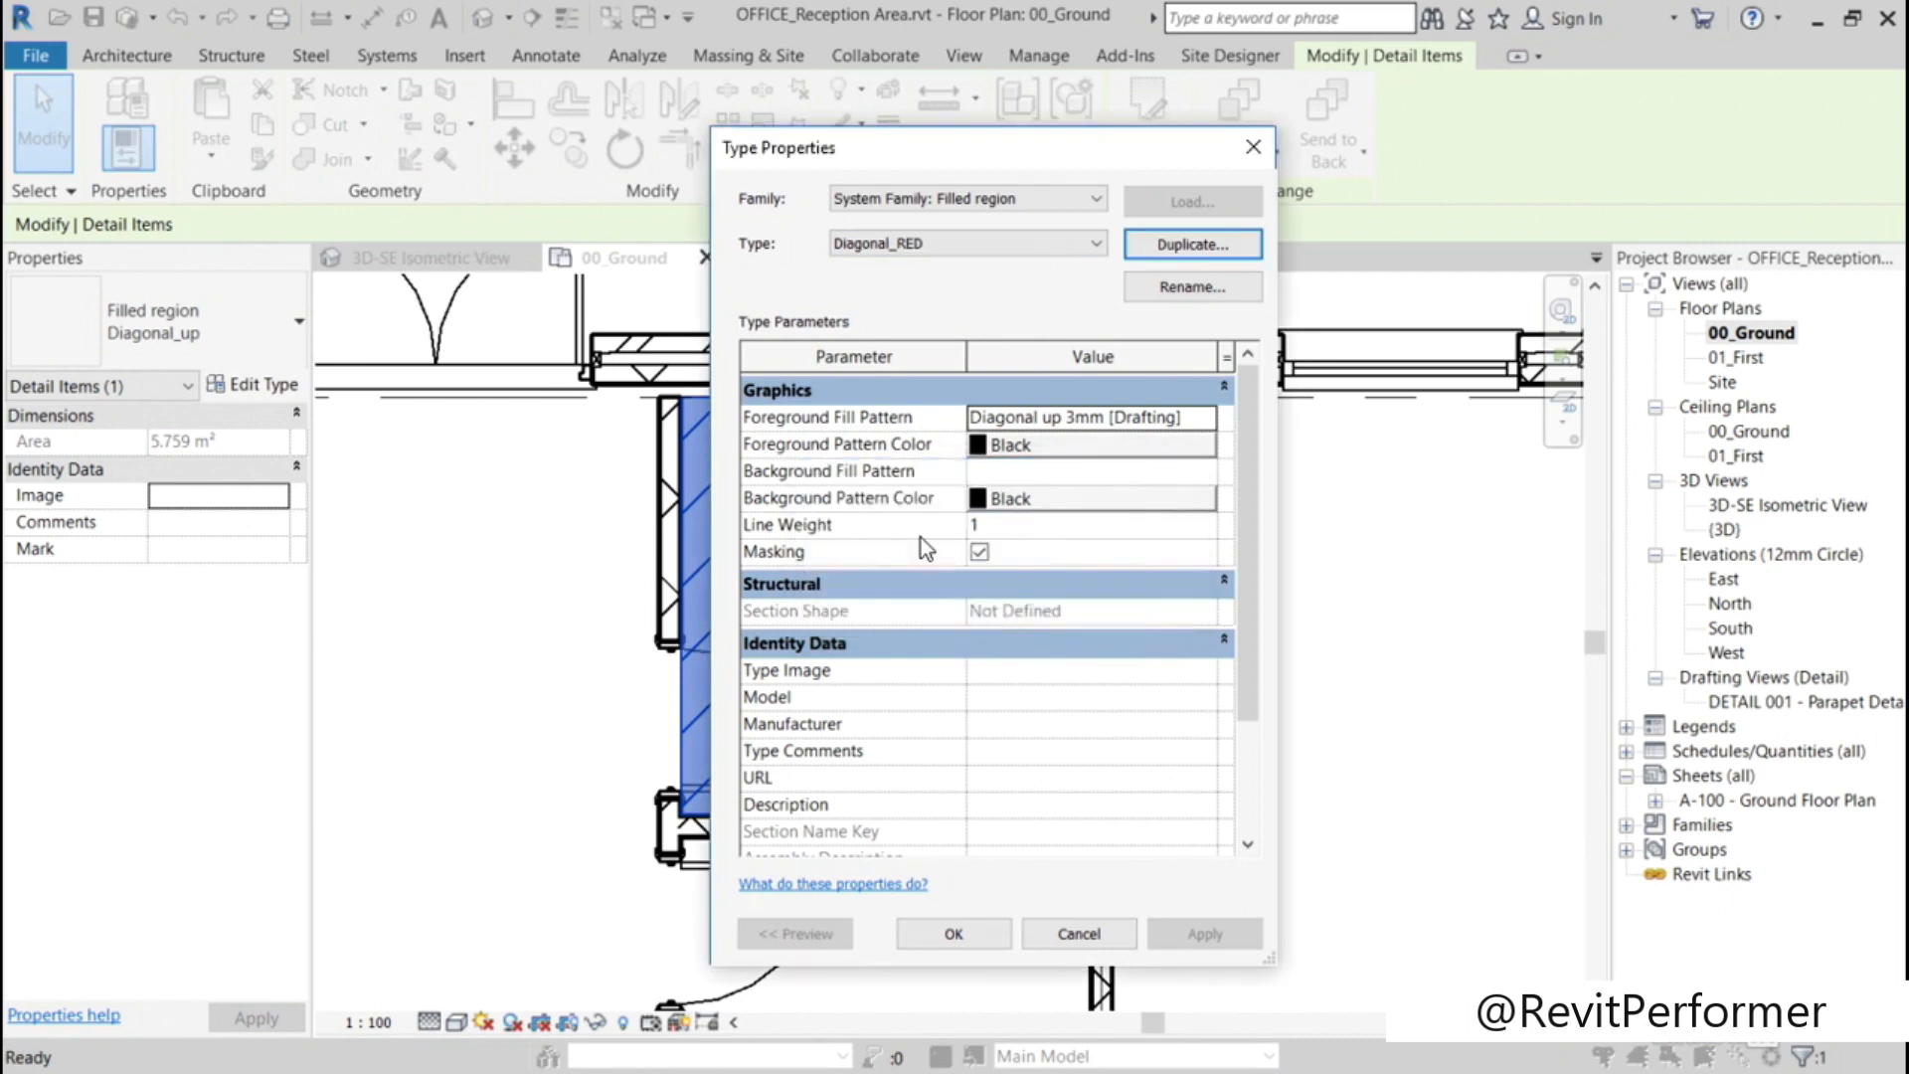
# Step: Set the Diagonal_RED type's foreground fill pattern to the drafting pattern Diagonal_RED
pyautogui.click(1107, 429)
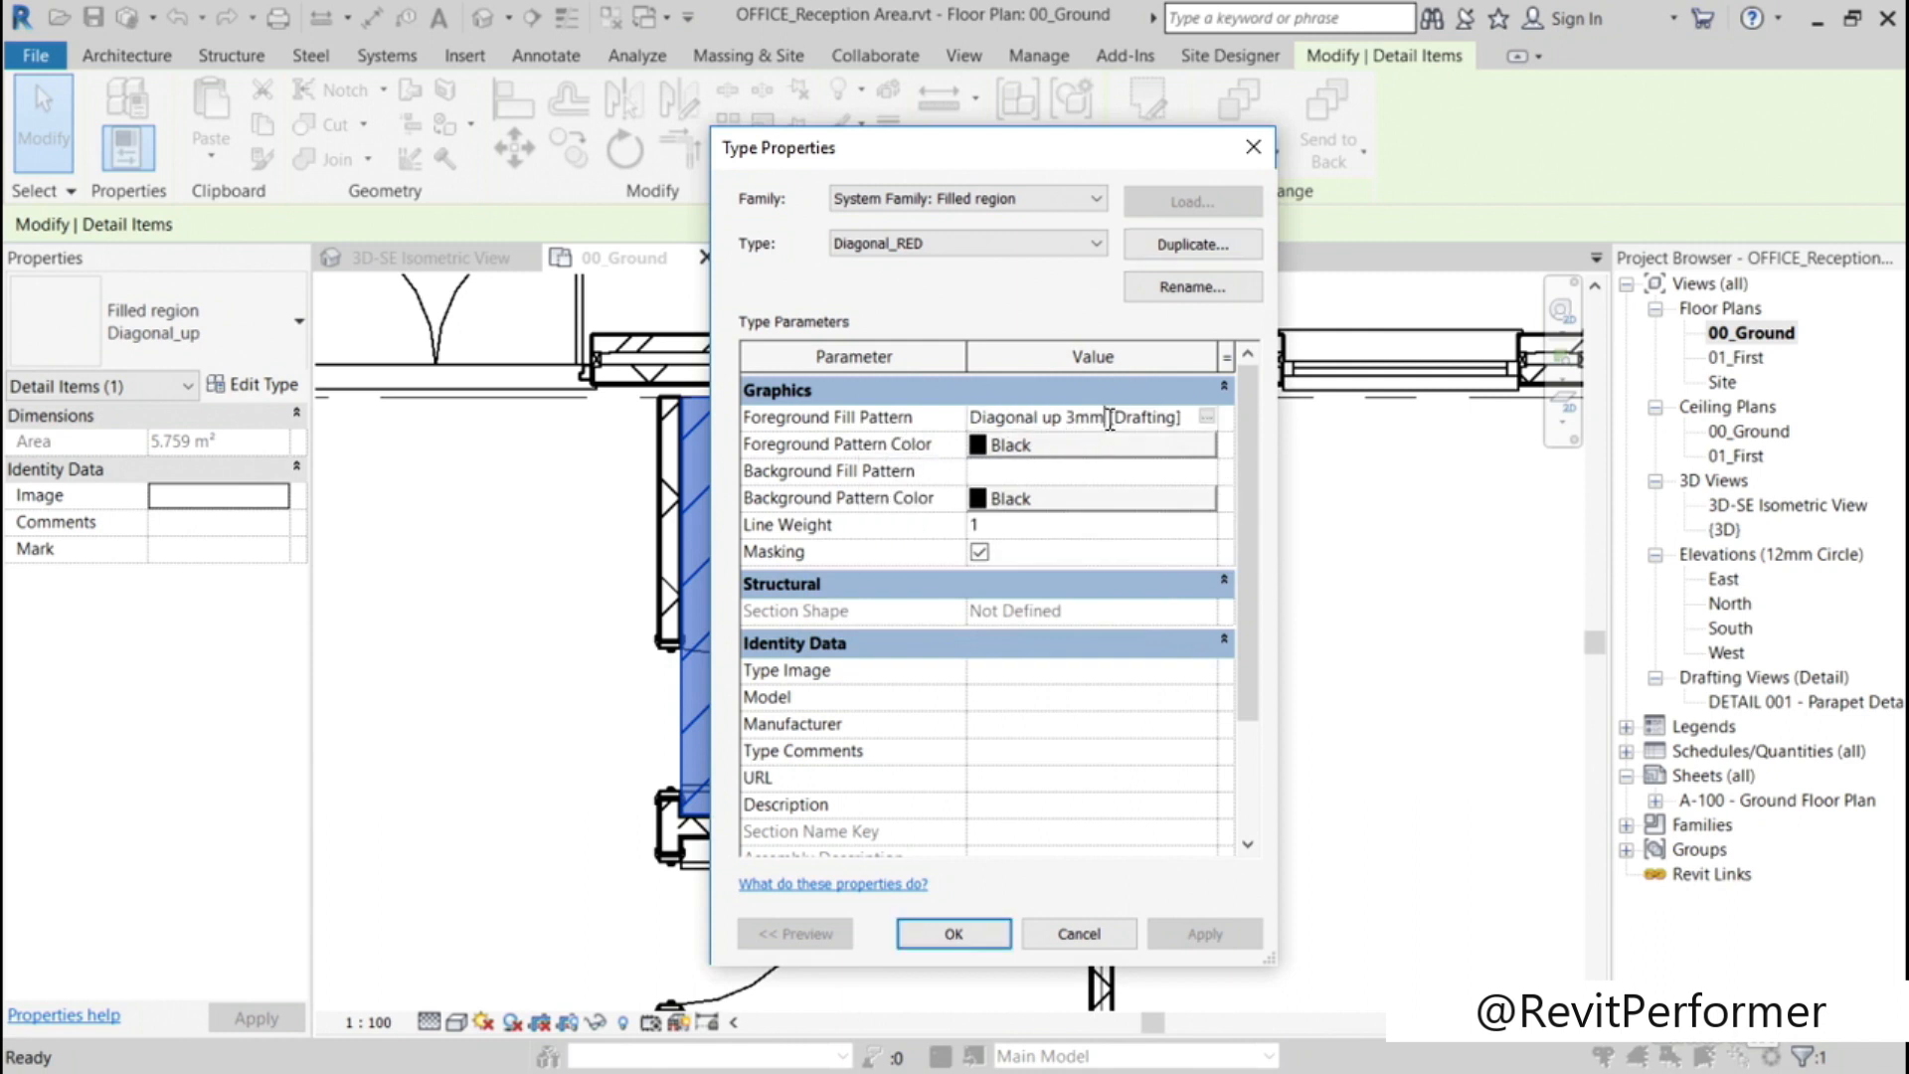
pyautogui.click(1207, 425)
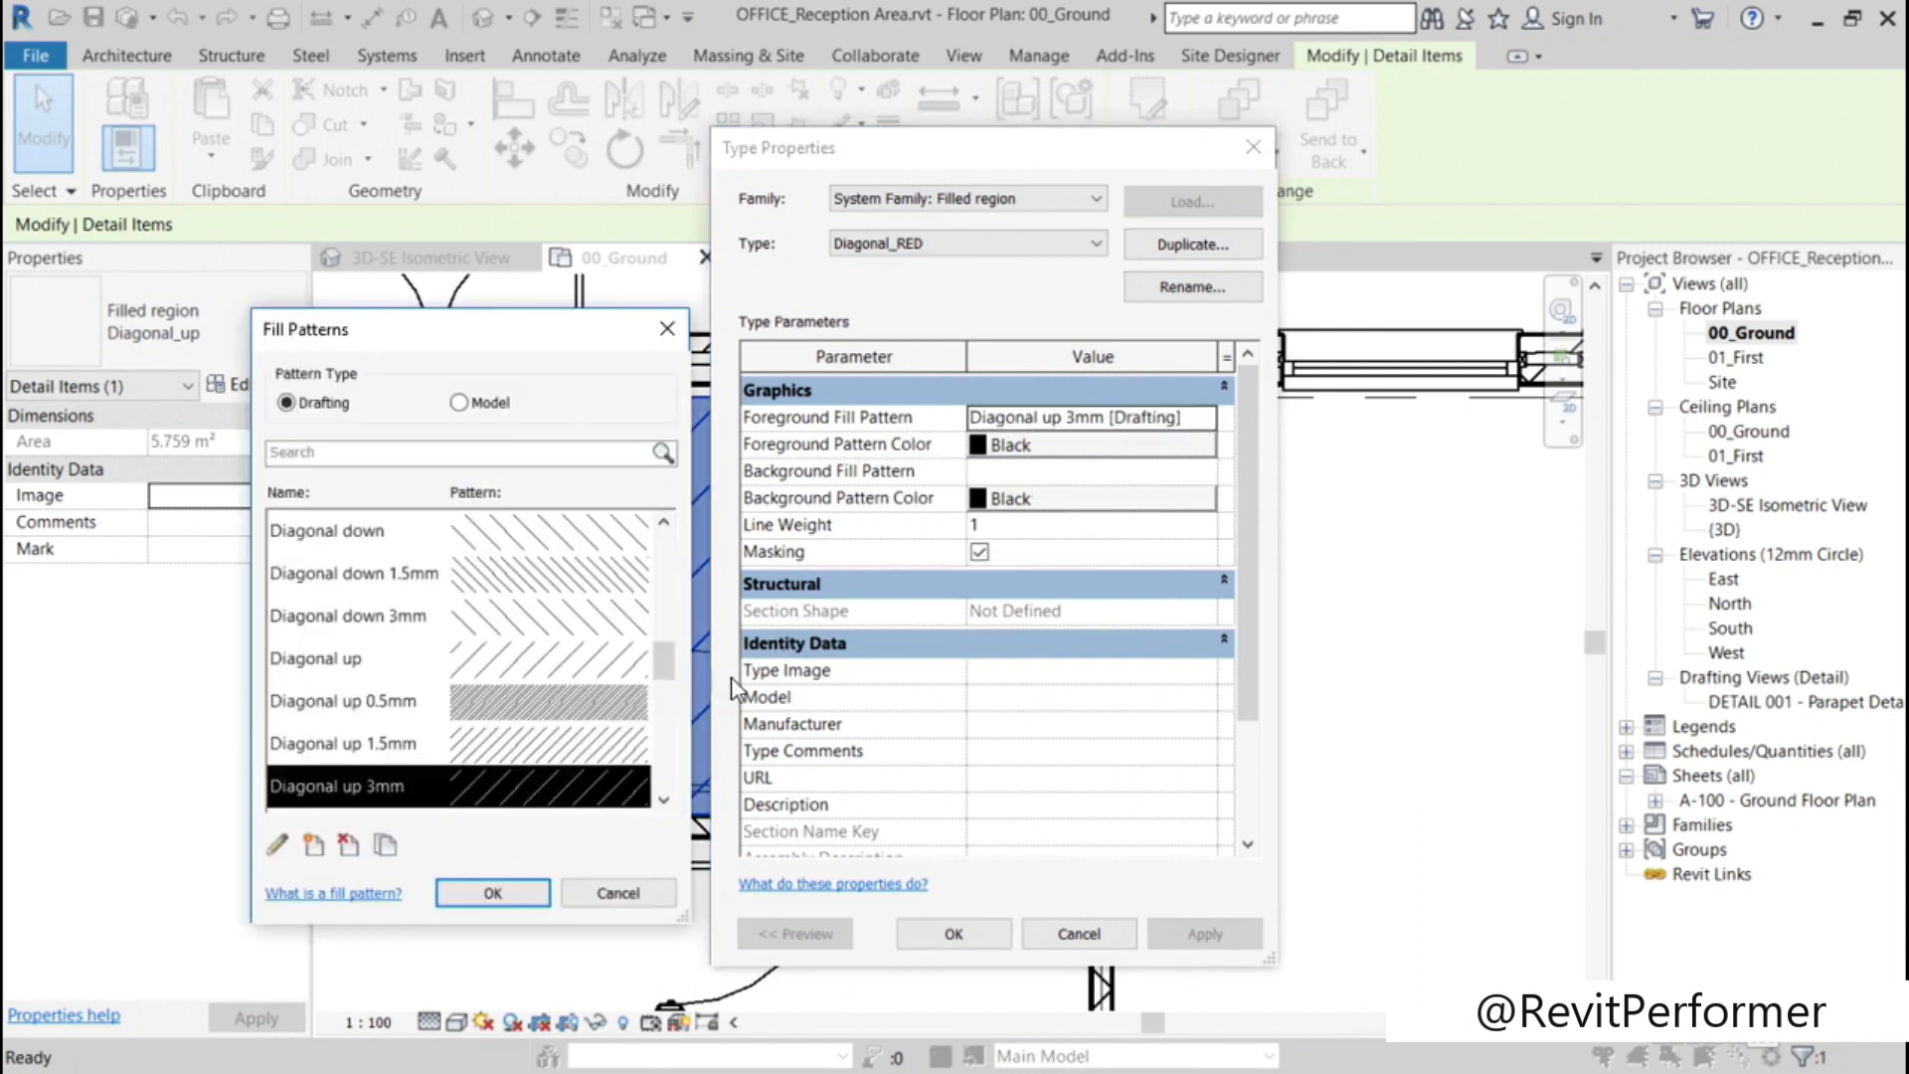
pyautogui.moveTo(664, 667); pyautogui.dragTo(667, 679)
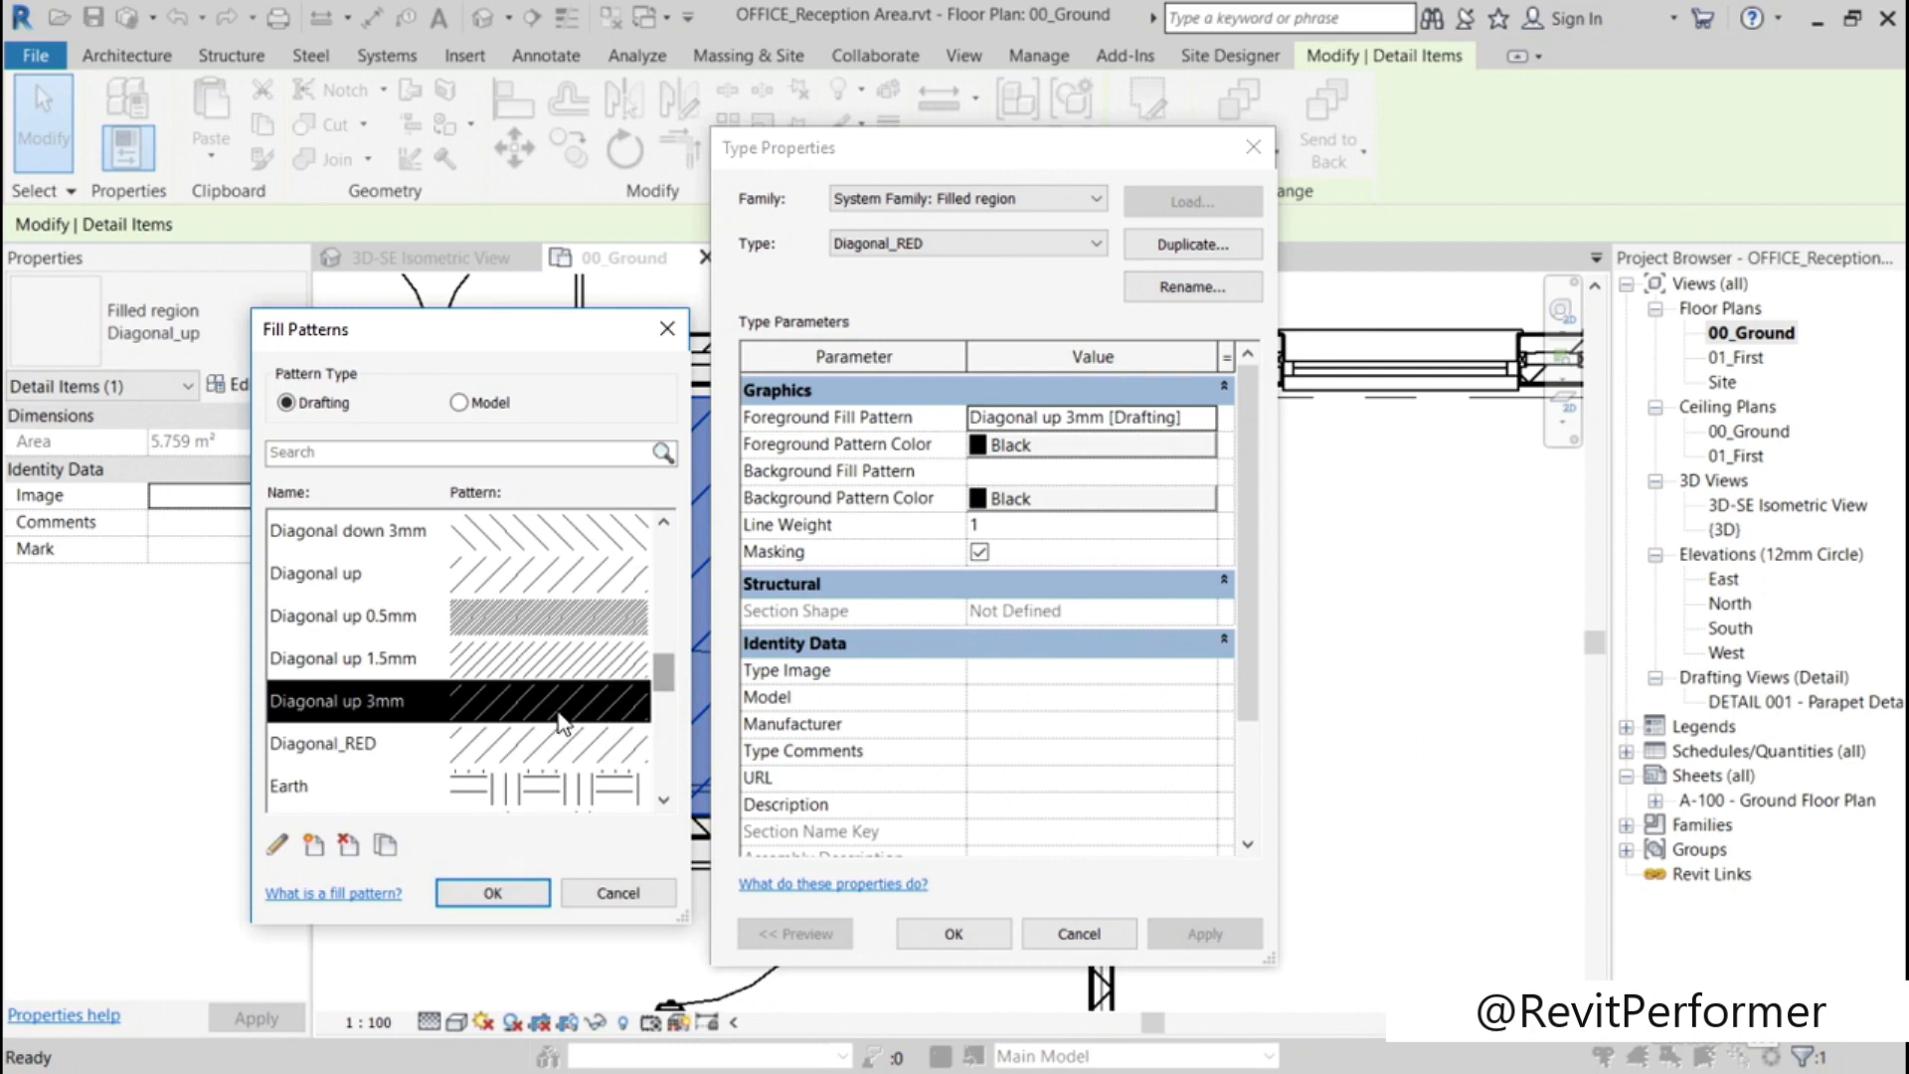
pyautogui.click(552, 746)
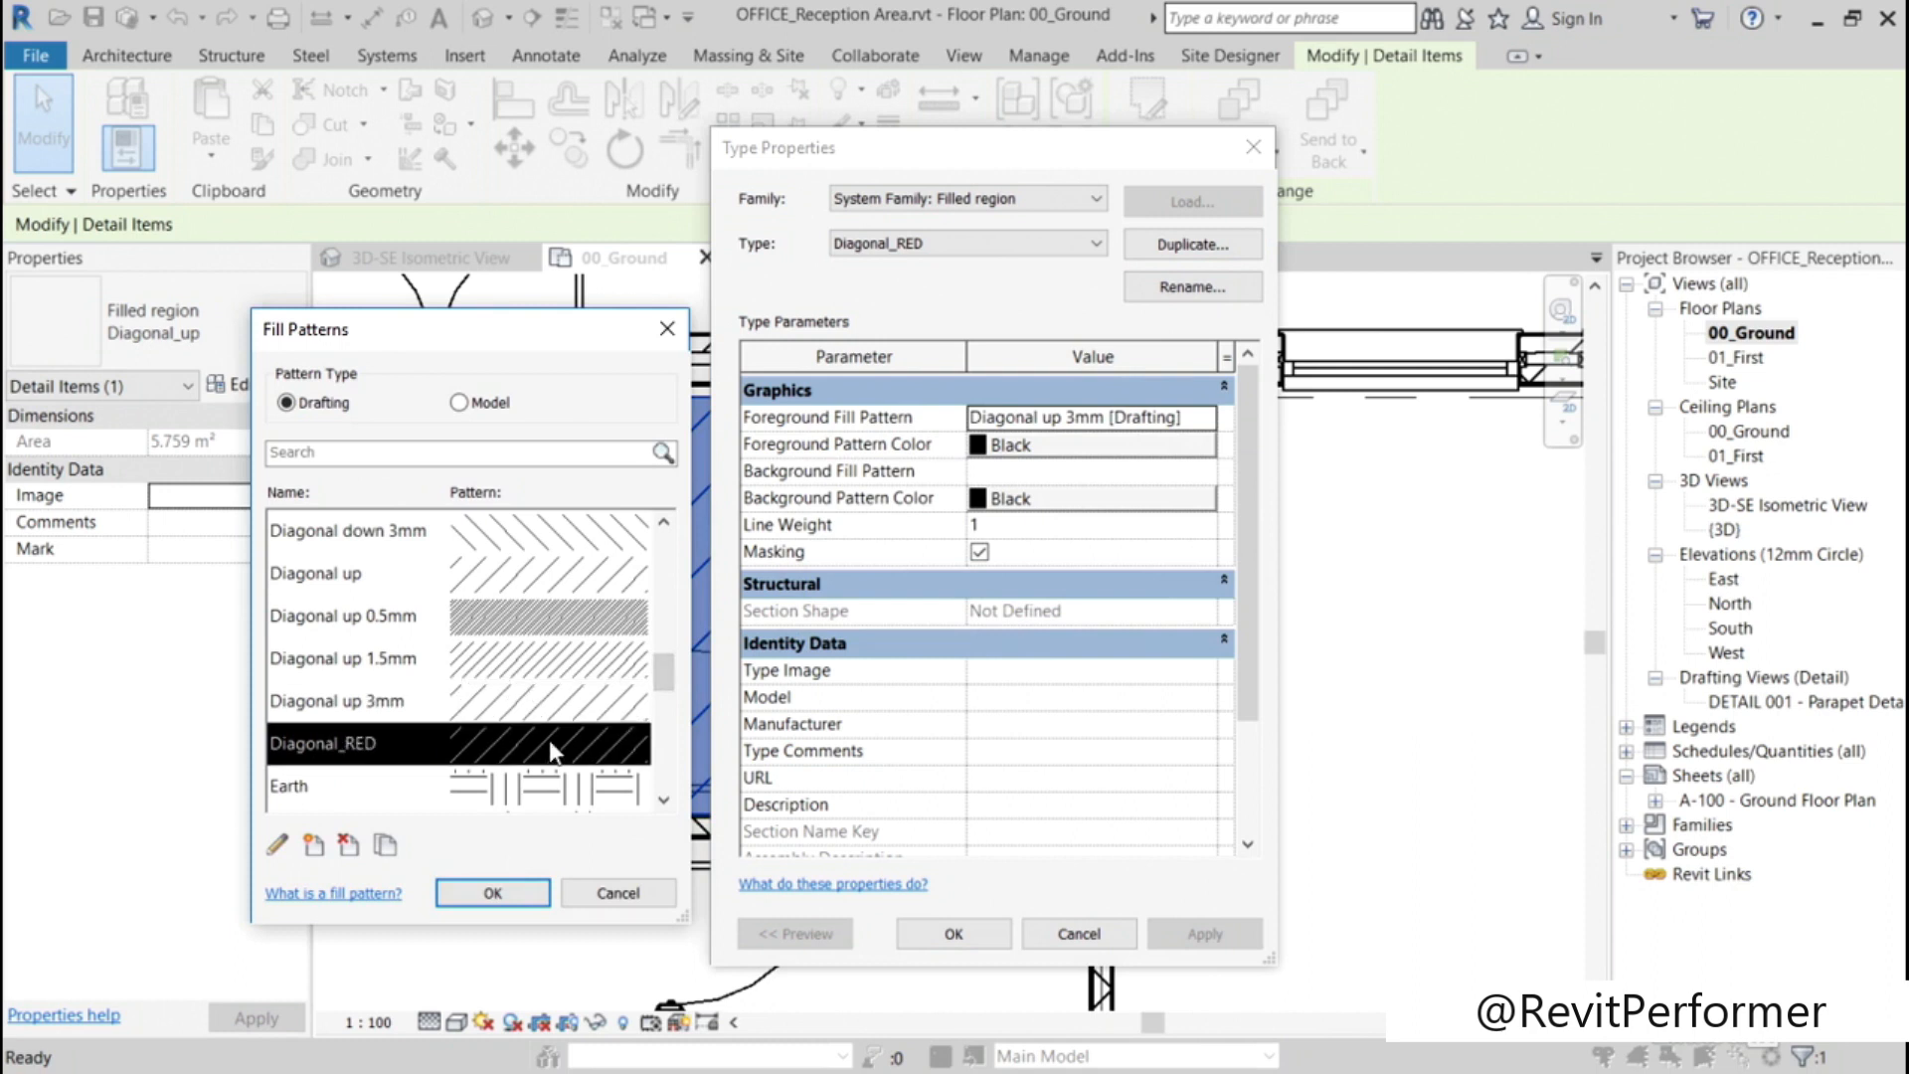
pyautogui.click(492, 893)
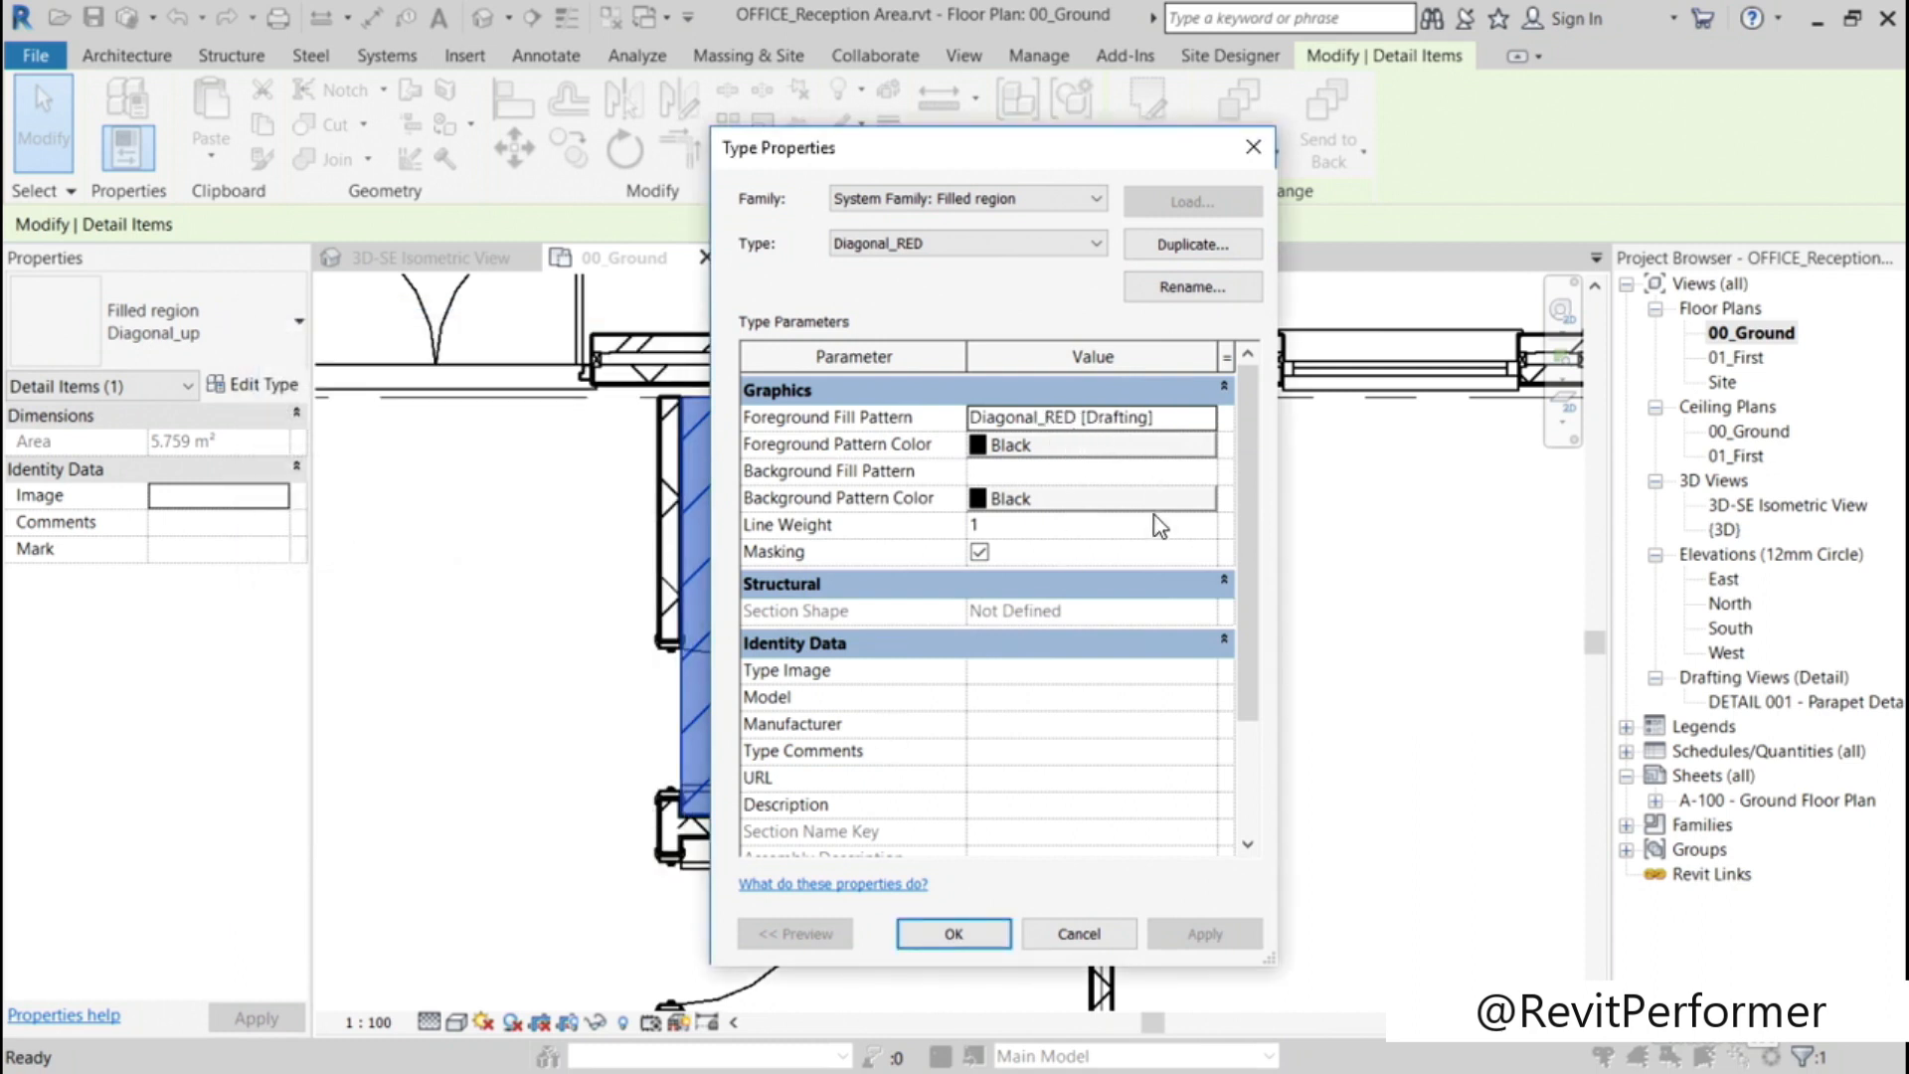
# Step: Set the Diagonal_RED type's foreground and background pattern colours to red, apply the type and deselect the filled region
pyautogui.click(1102, 452)
pyautogui.click(755, 583)
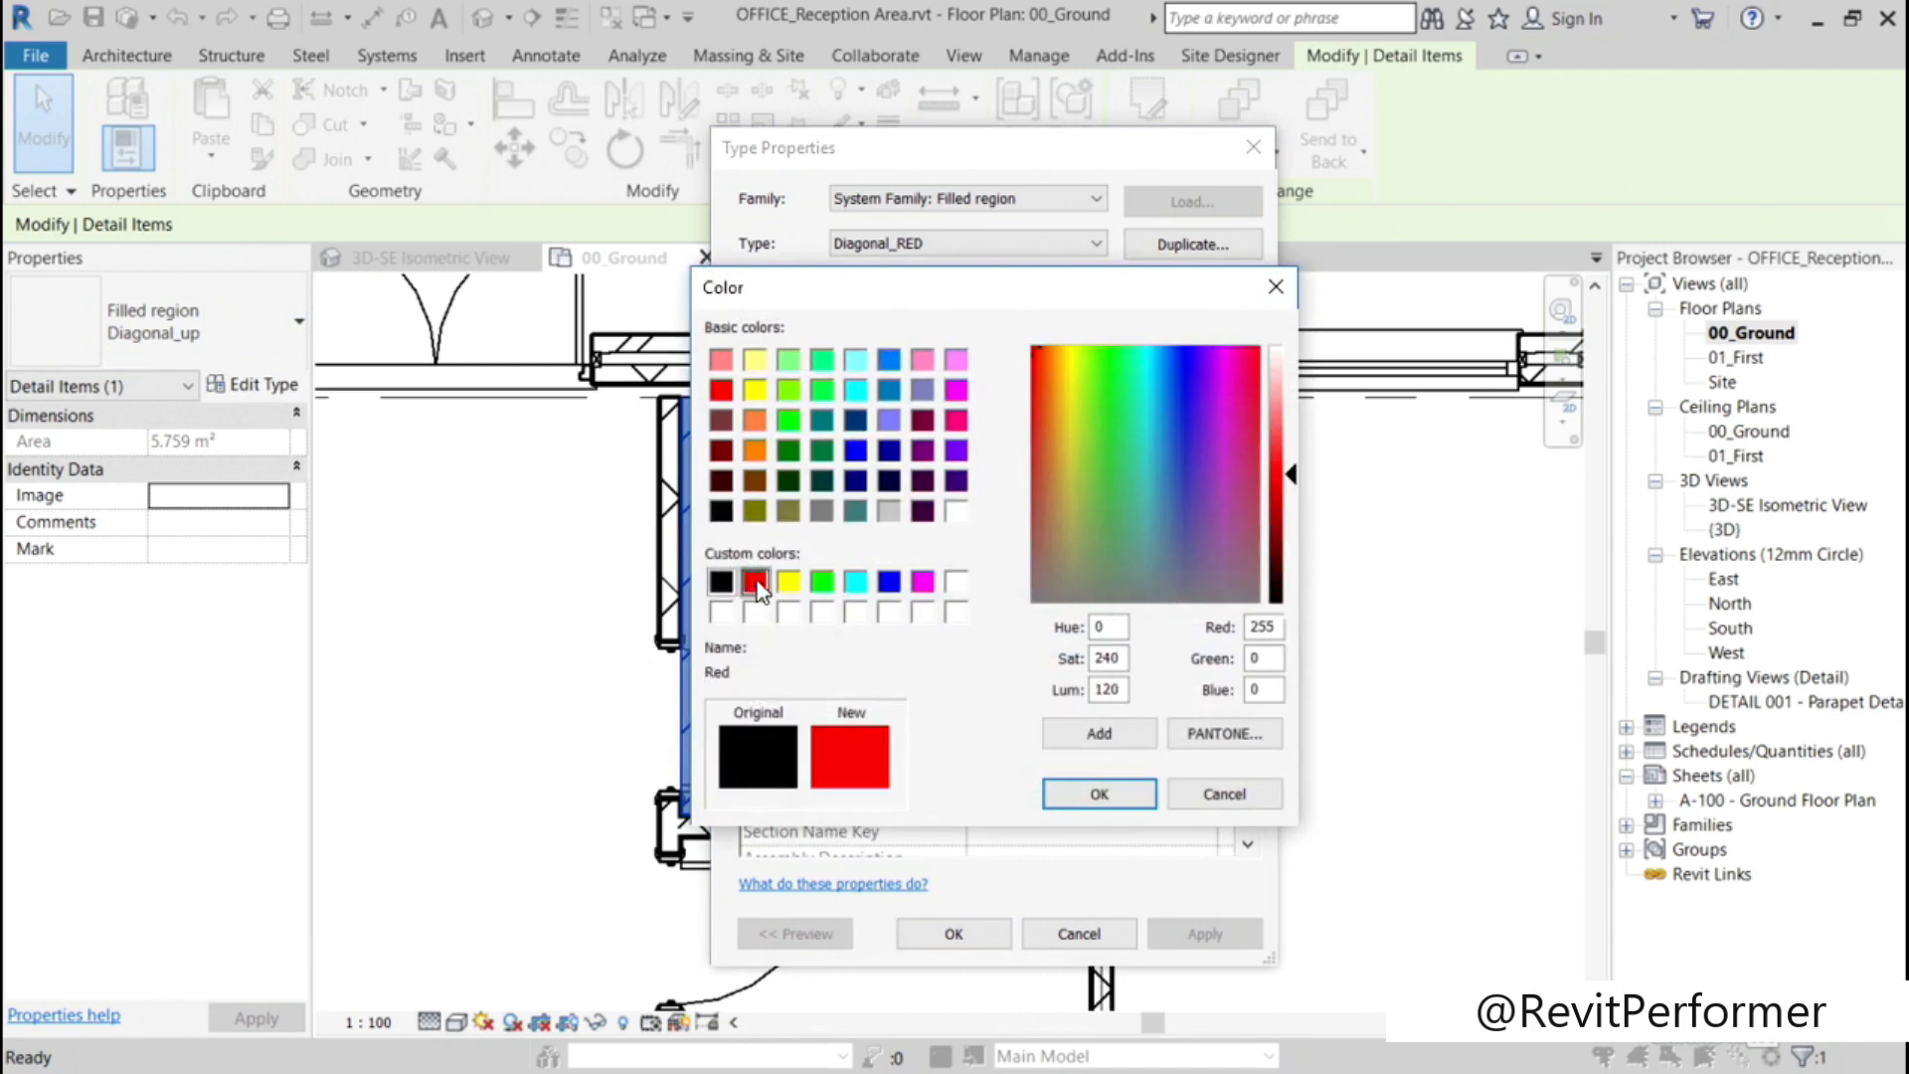
pyautogui.click(1099, 792)
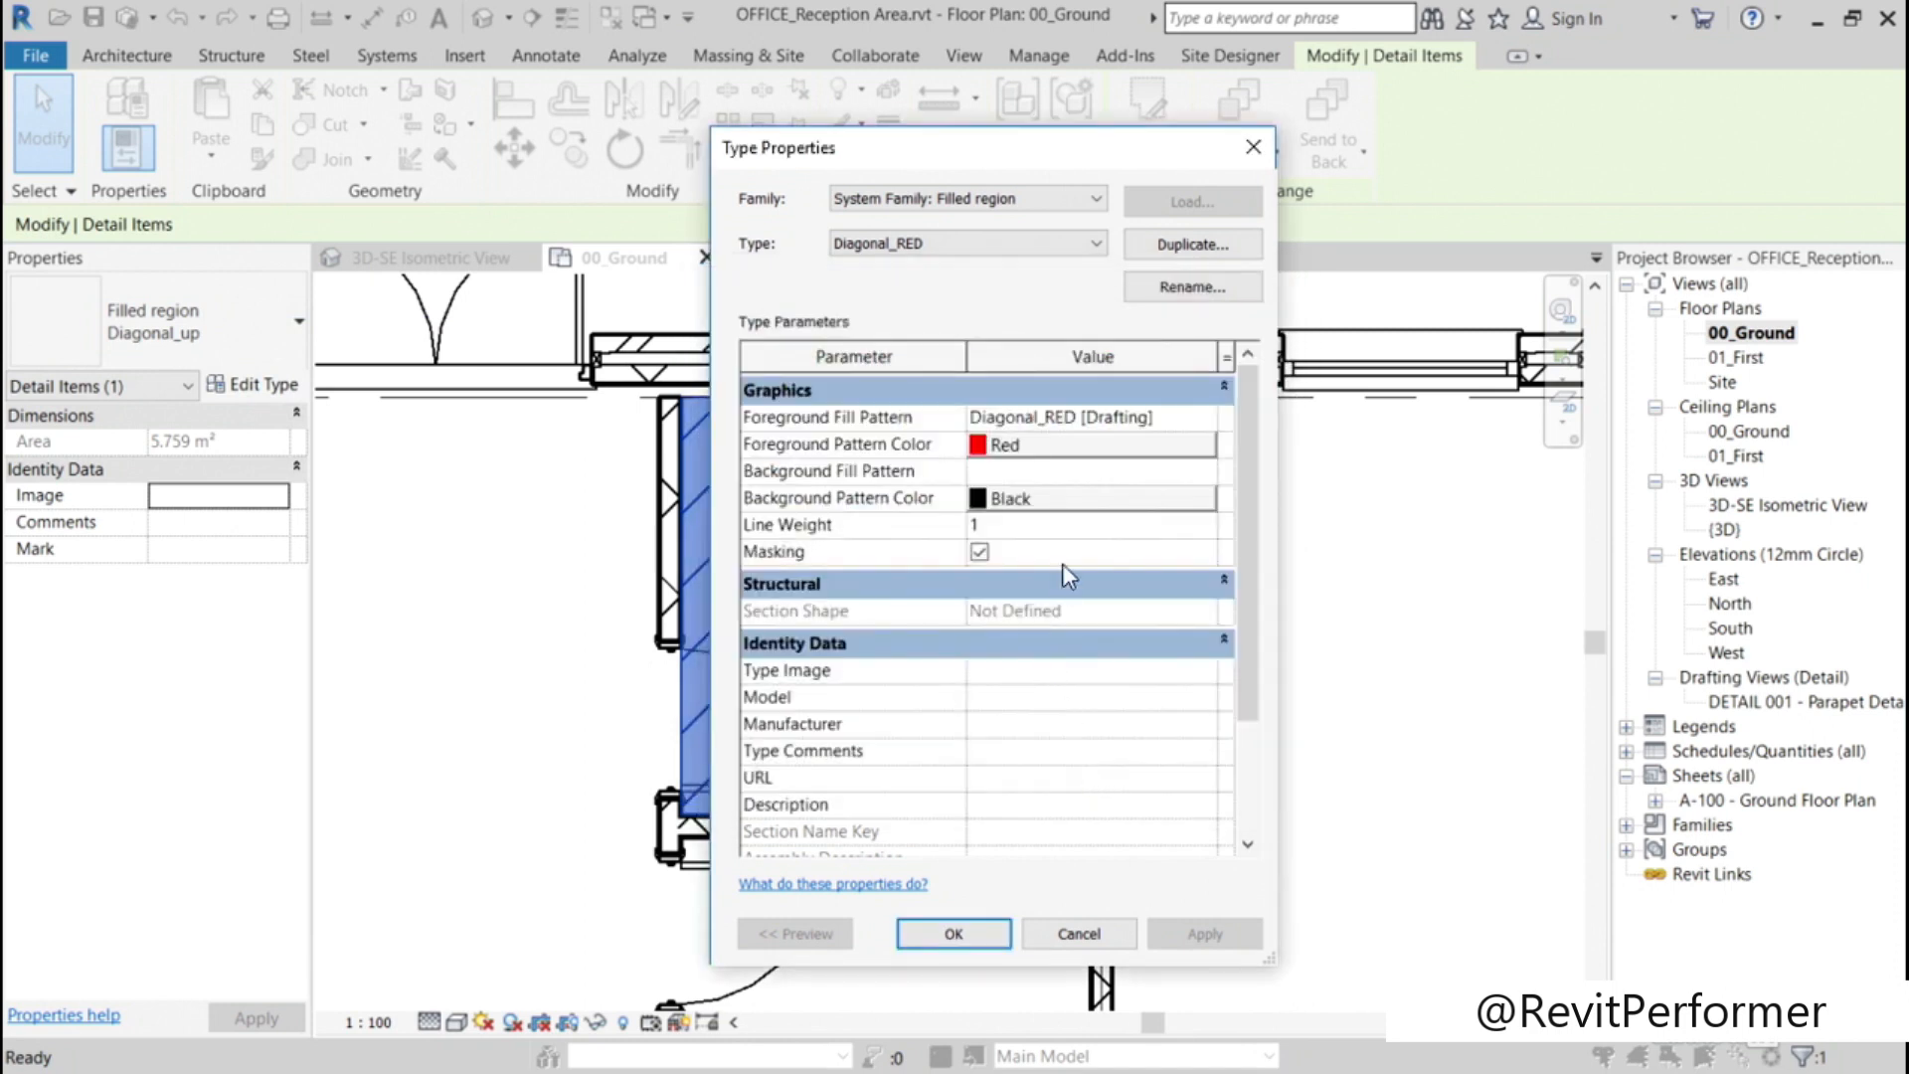
pyautogui.click(1077, 498)
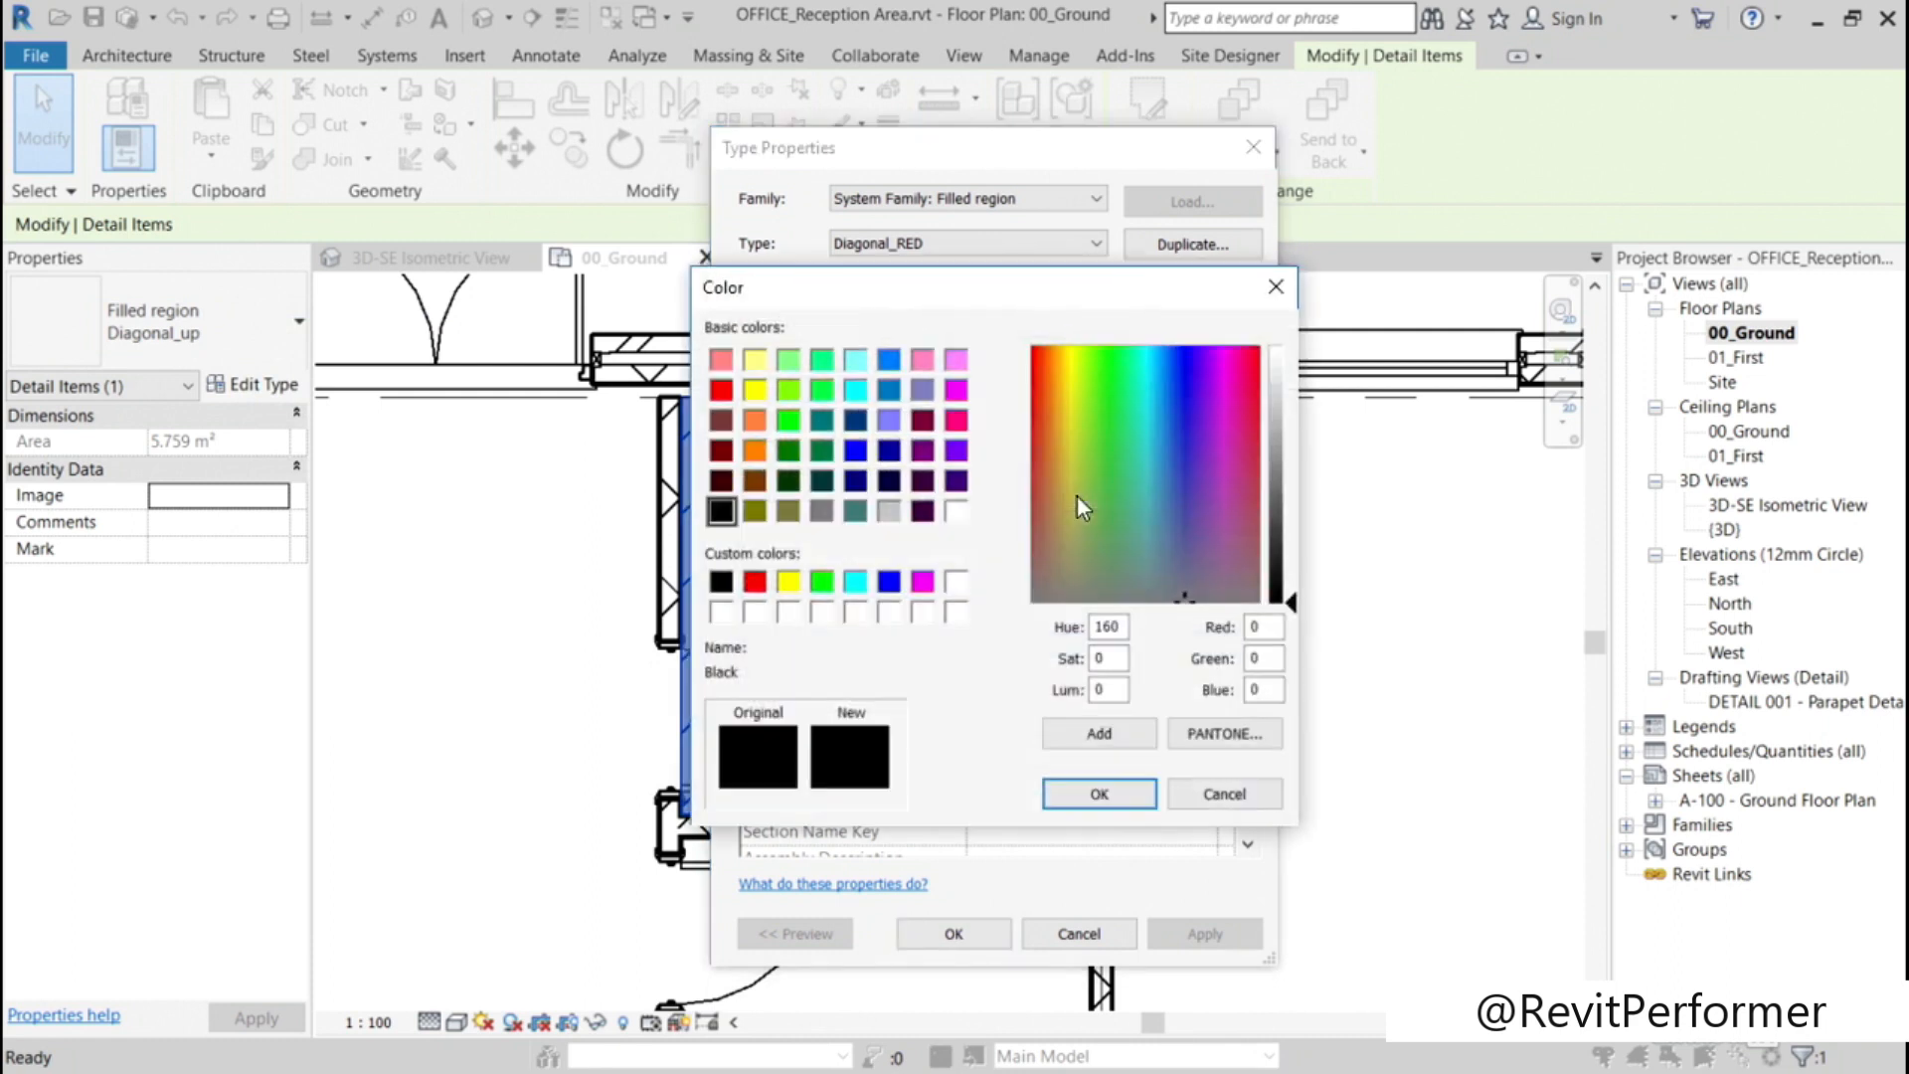
pyautogui.click(755, 583)
pyautogui.click(1099, 793)
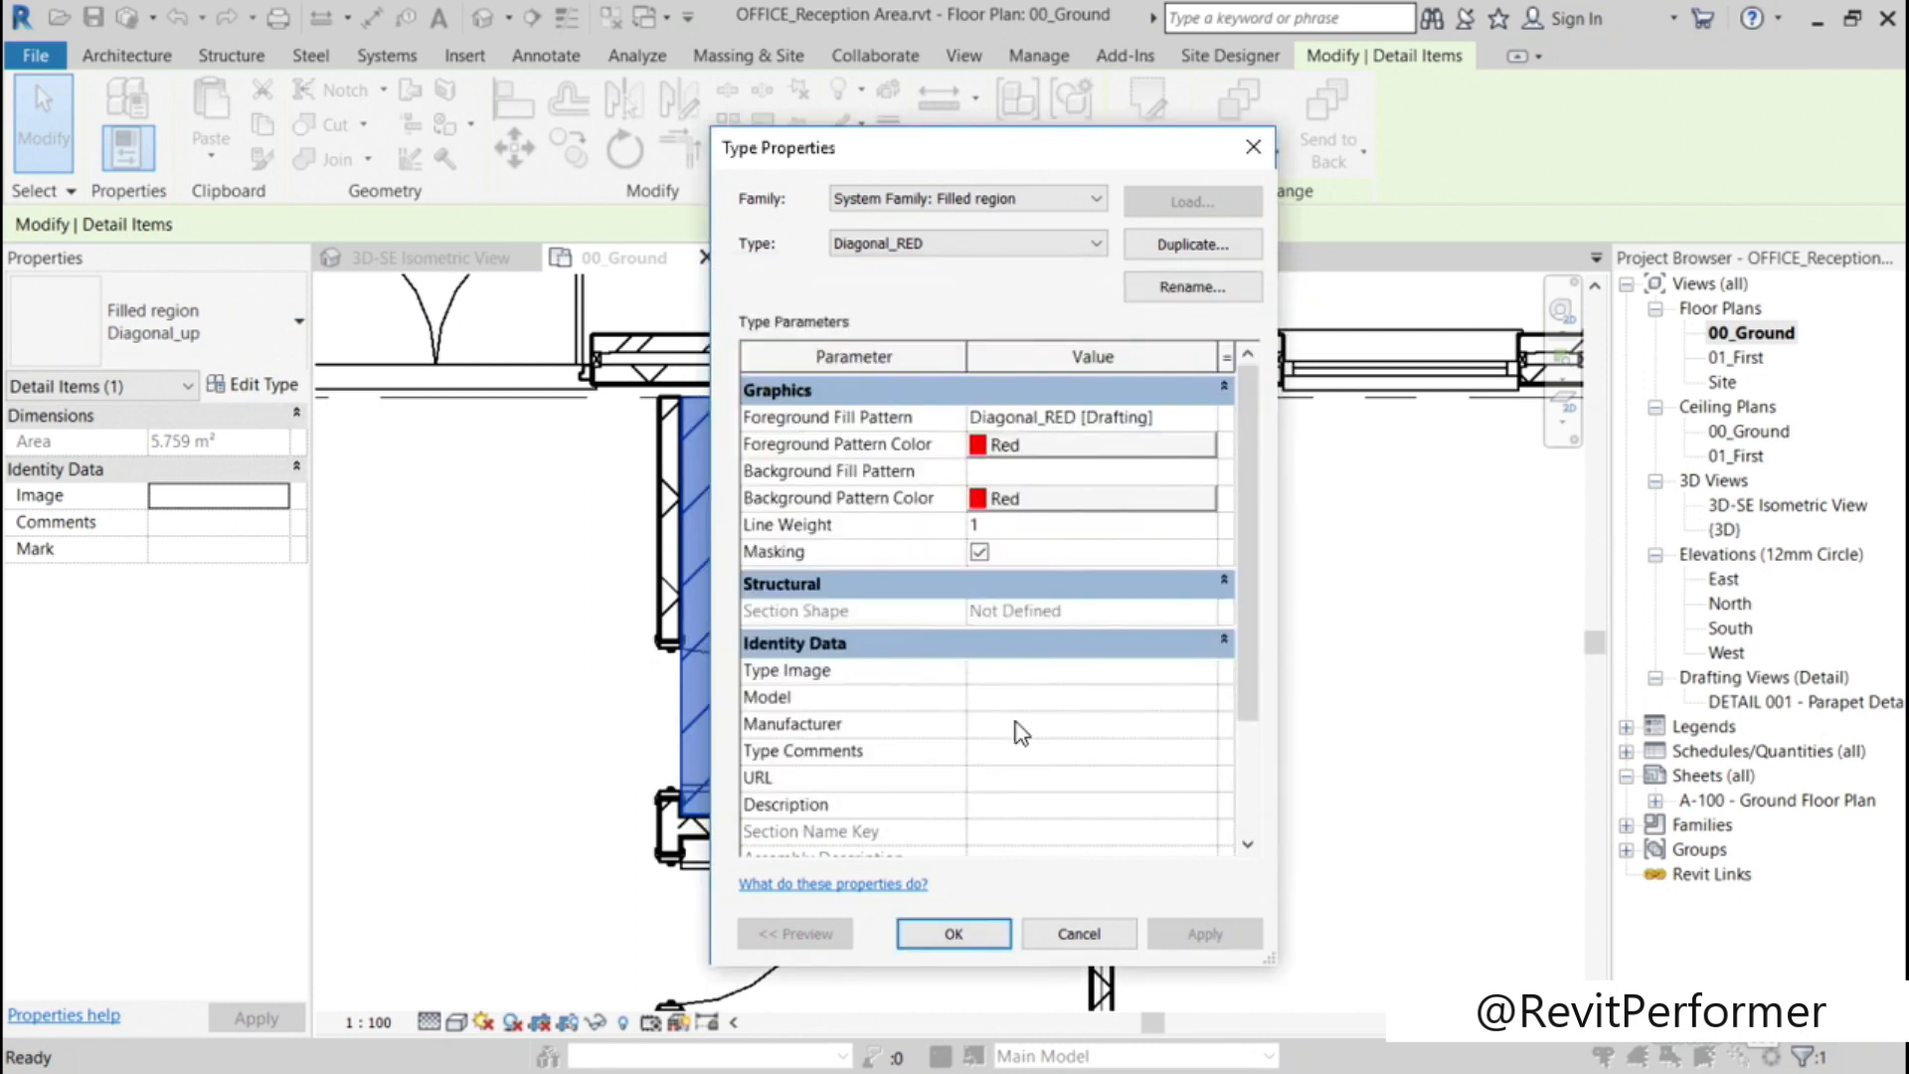
pyautogui.click(955, 933)
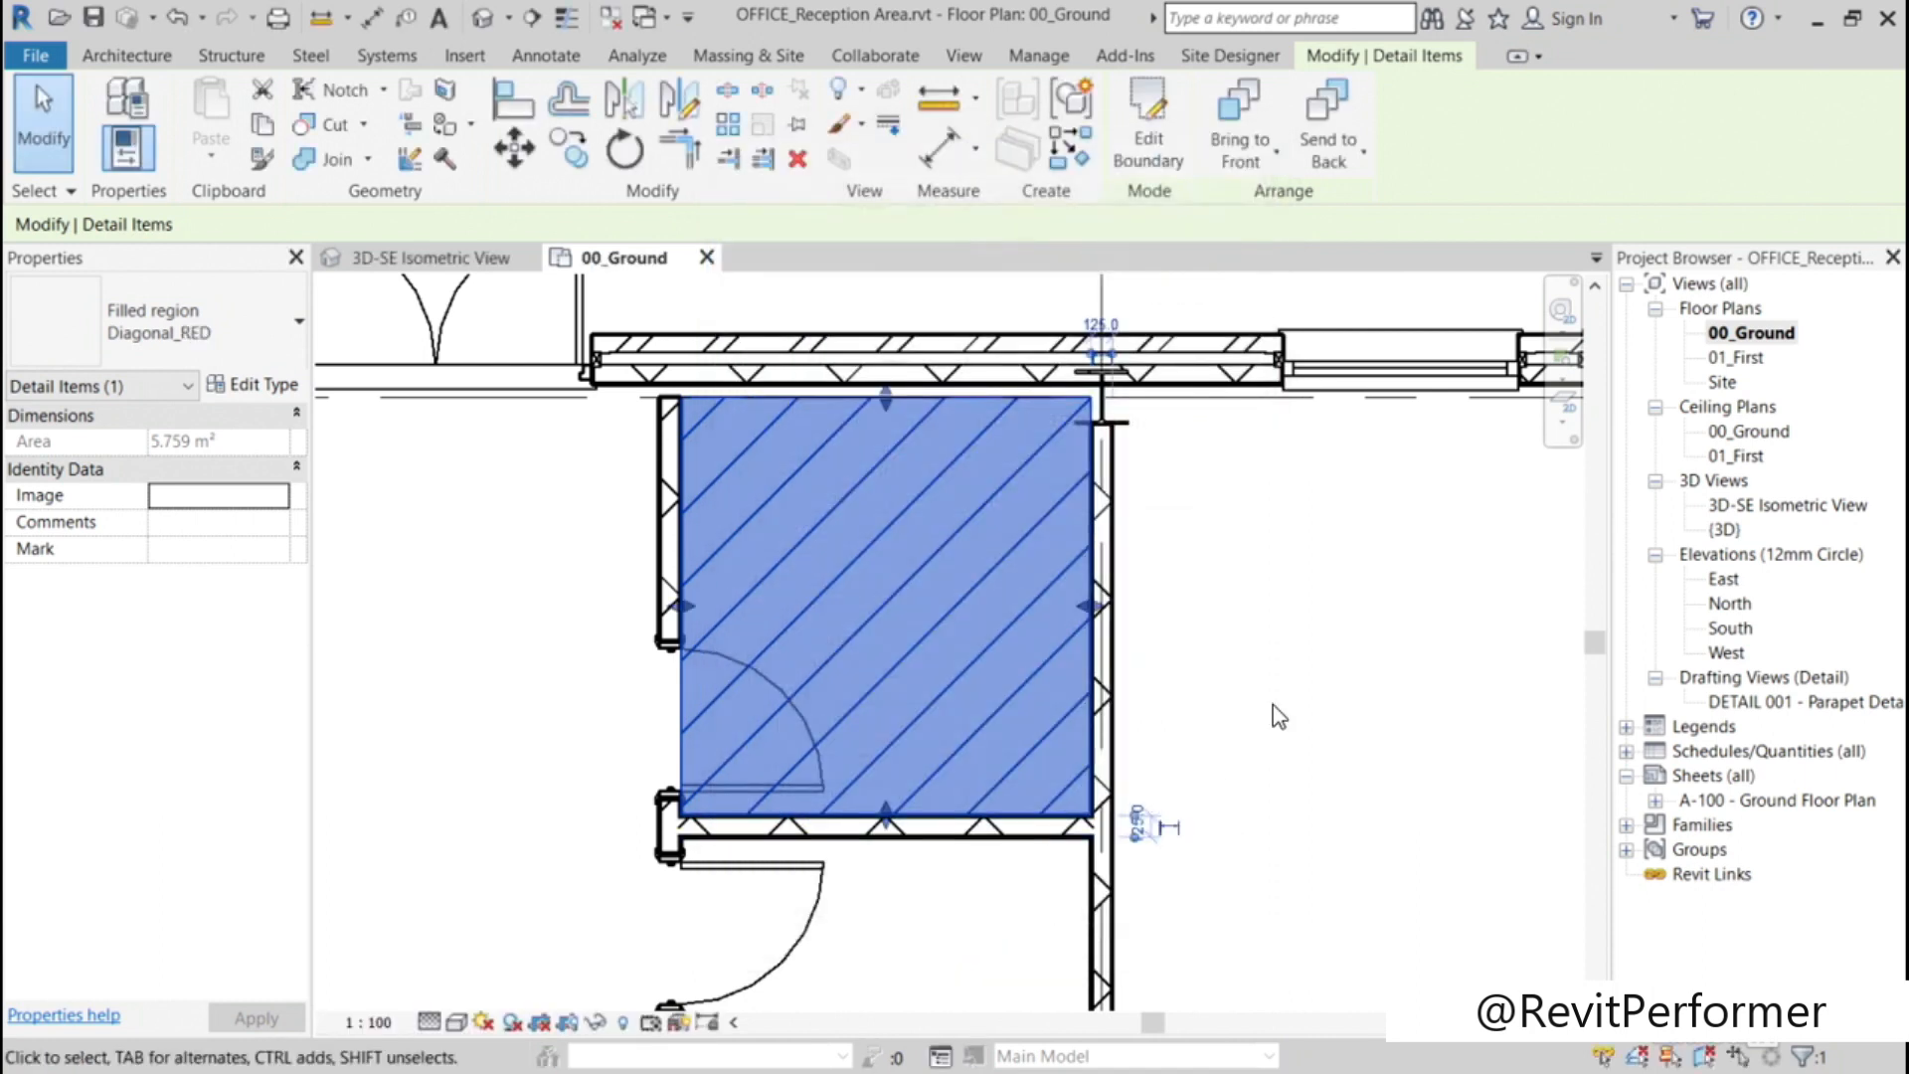
pyautogui.press('Escape')
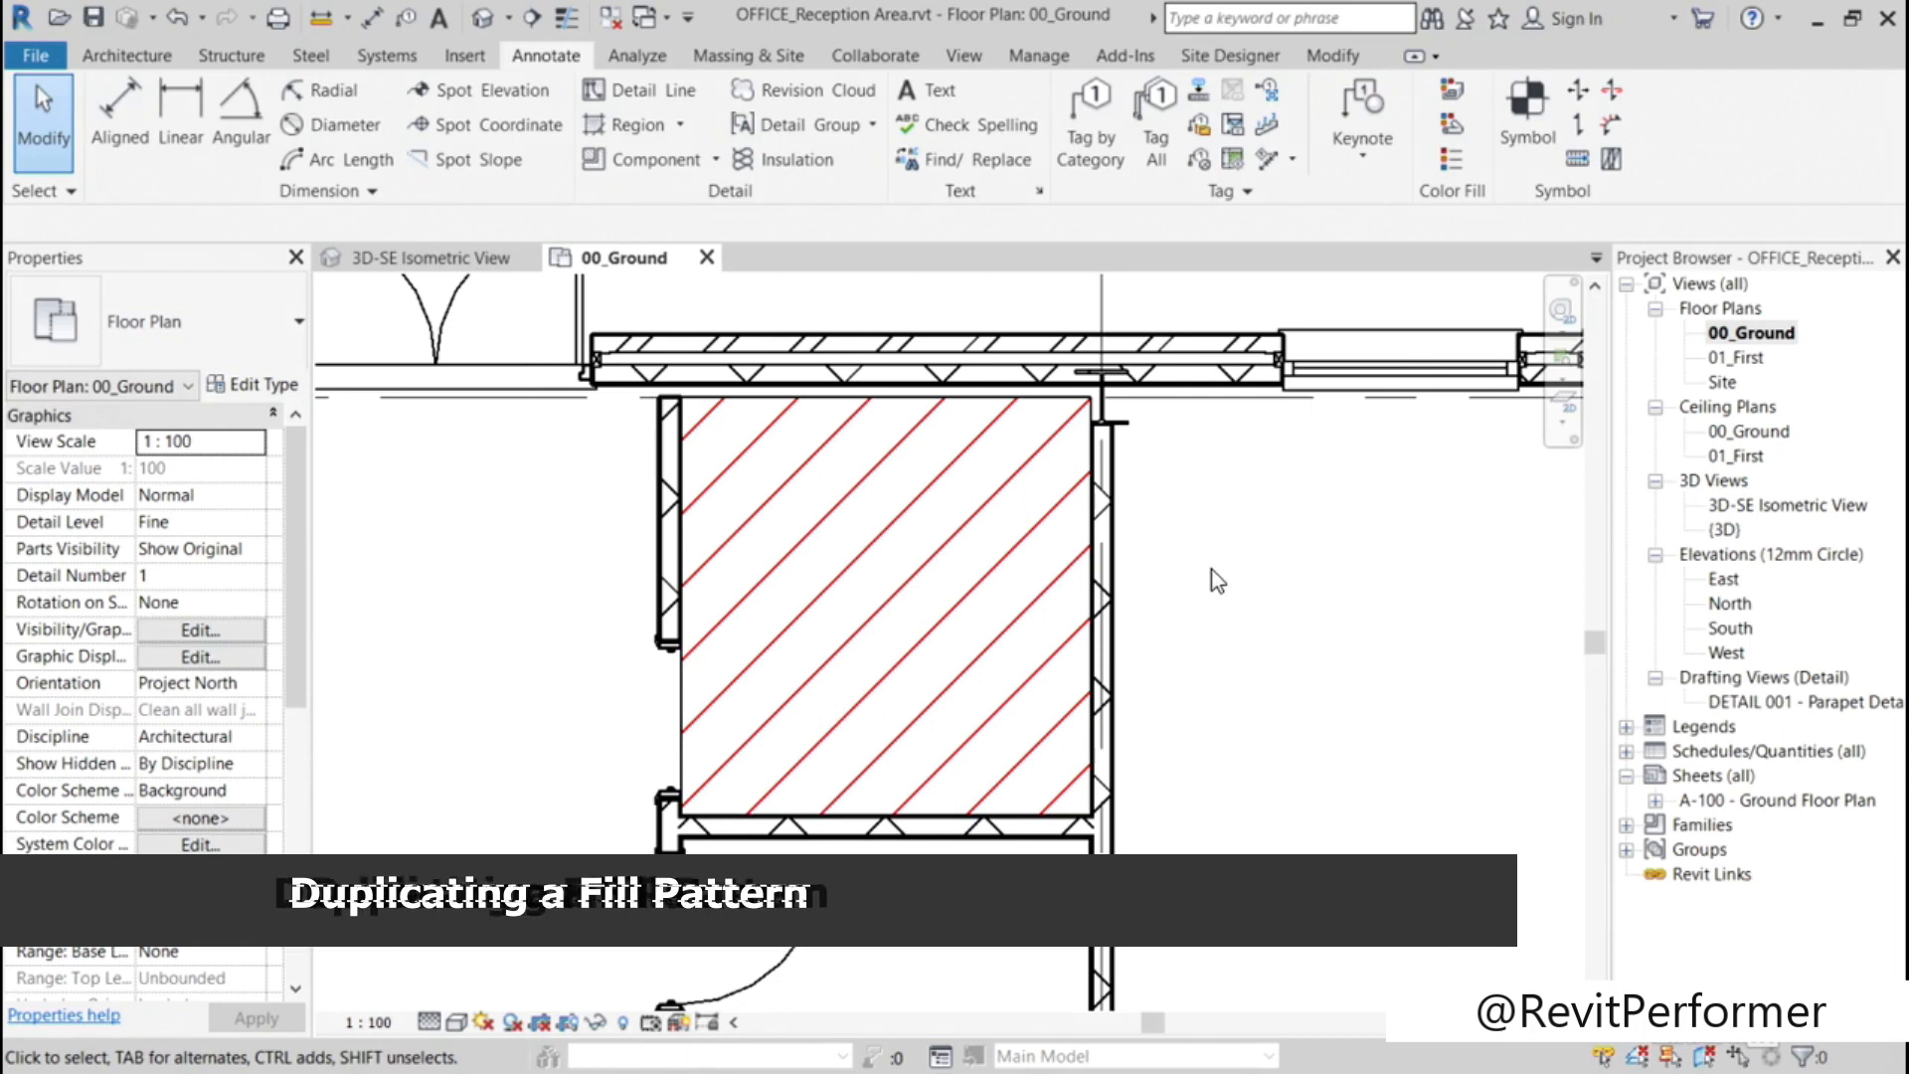
# Step: Duplicate the Diagonal_RED drafting fill pattern and name the copy Diagonal_RED2
pyautogui.moveTo(1233, 791); pyautogui.dragTo(1213, 618, button='middle')
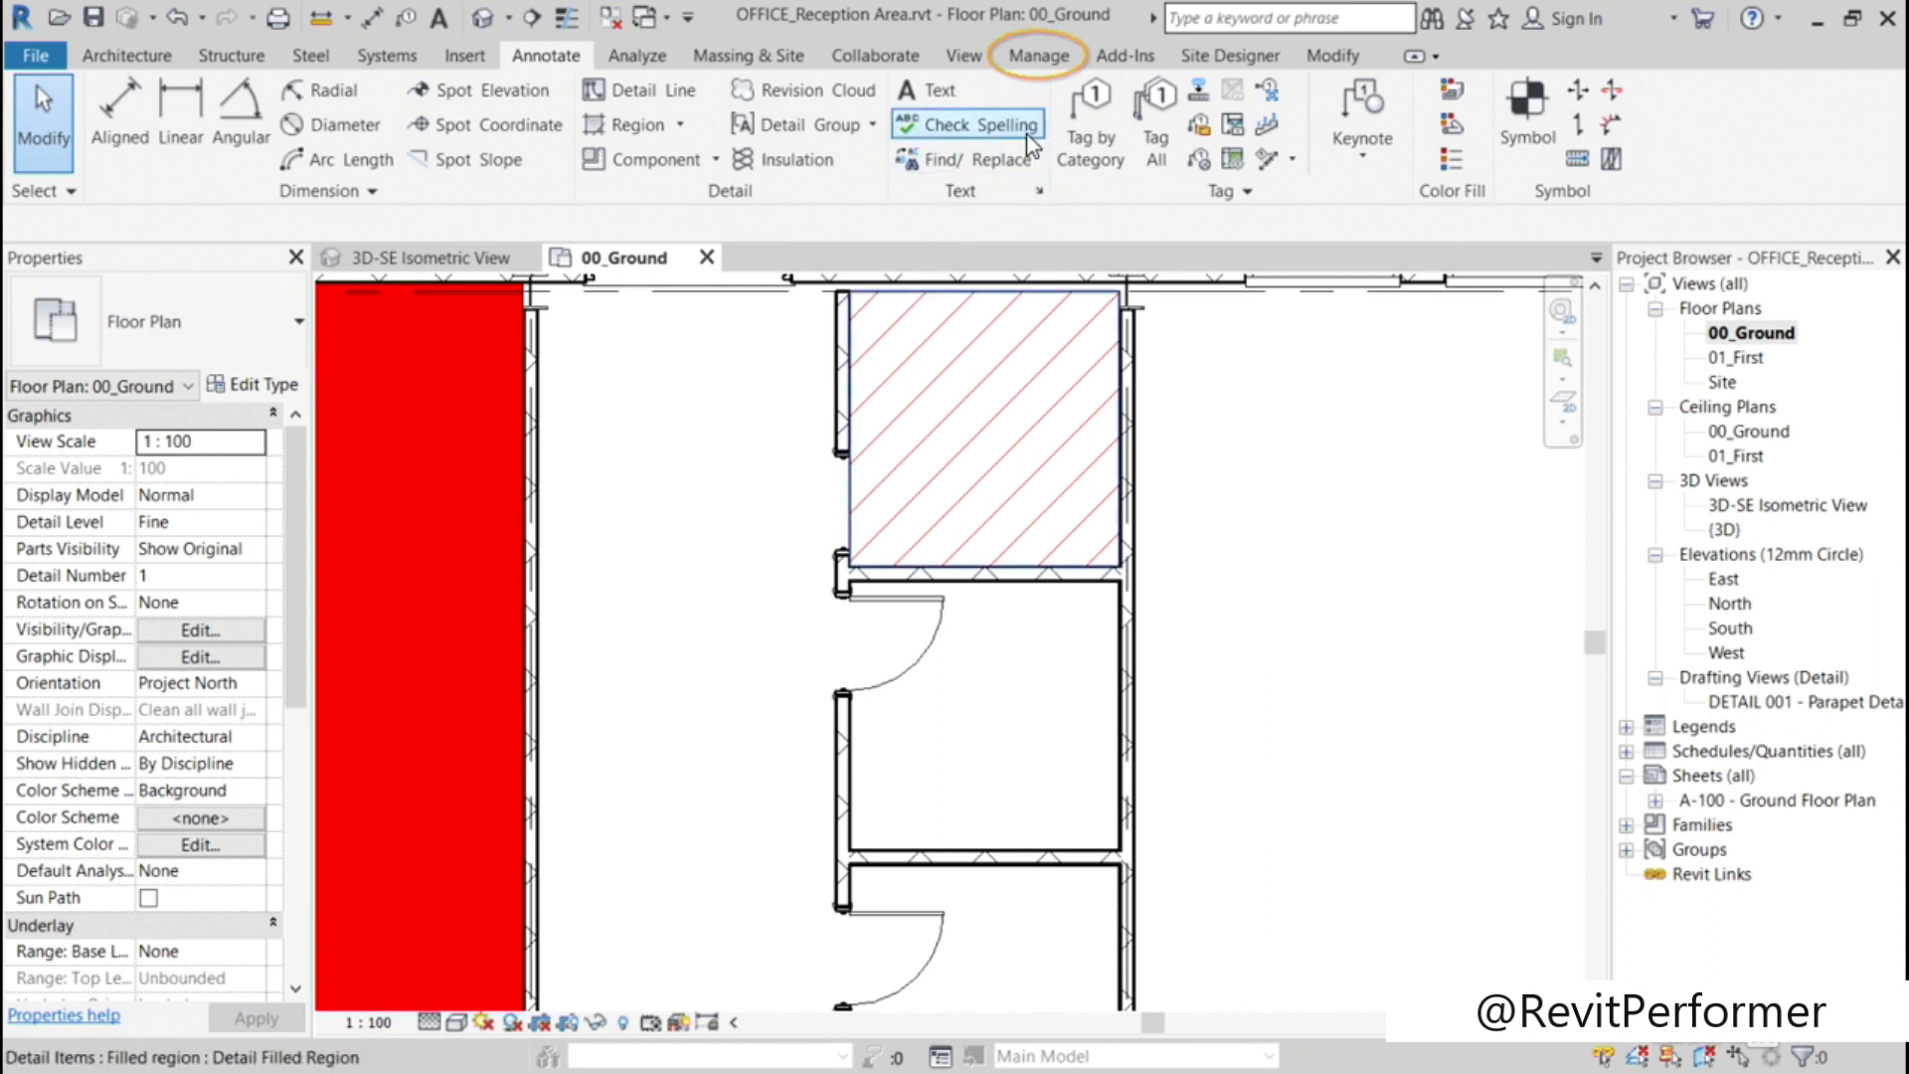
pyautogui.click(1040, 60)
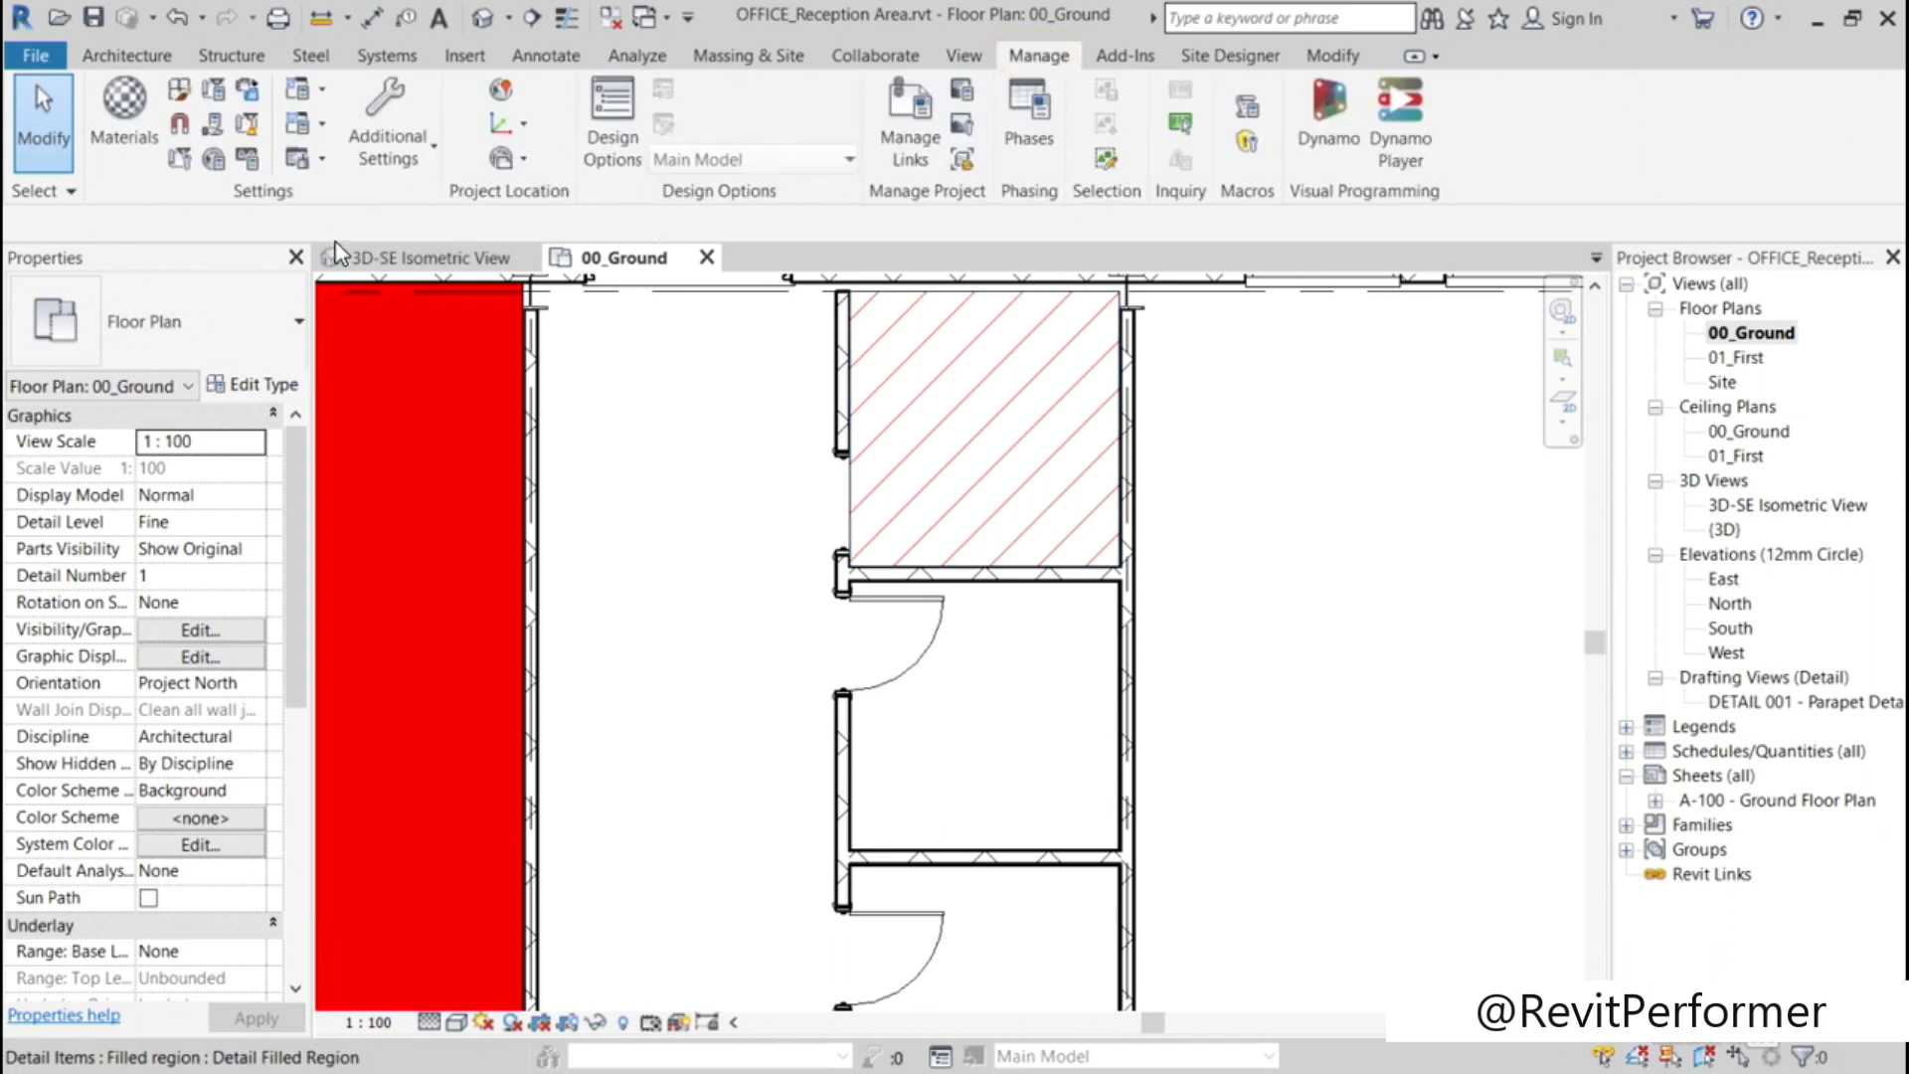
pyautogui.click(394, 157)
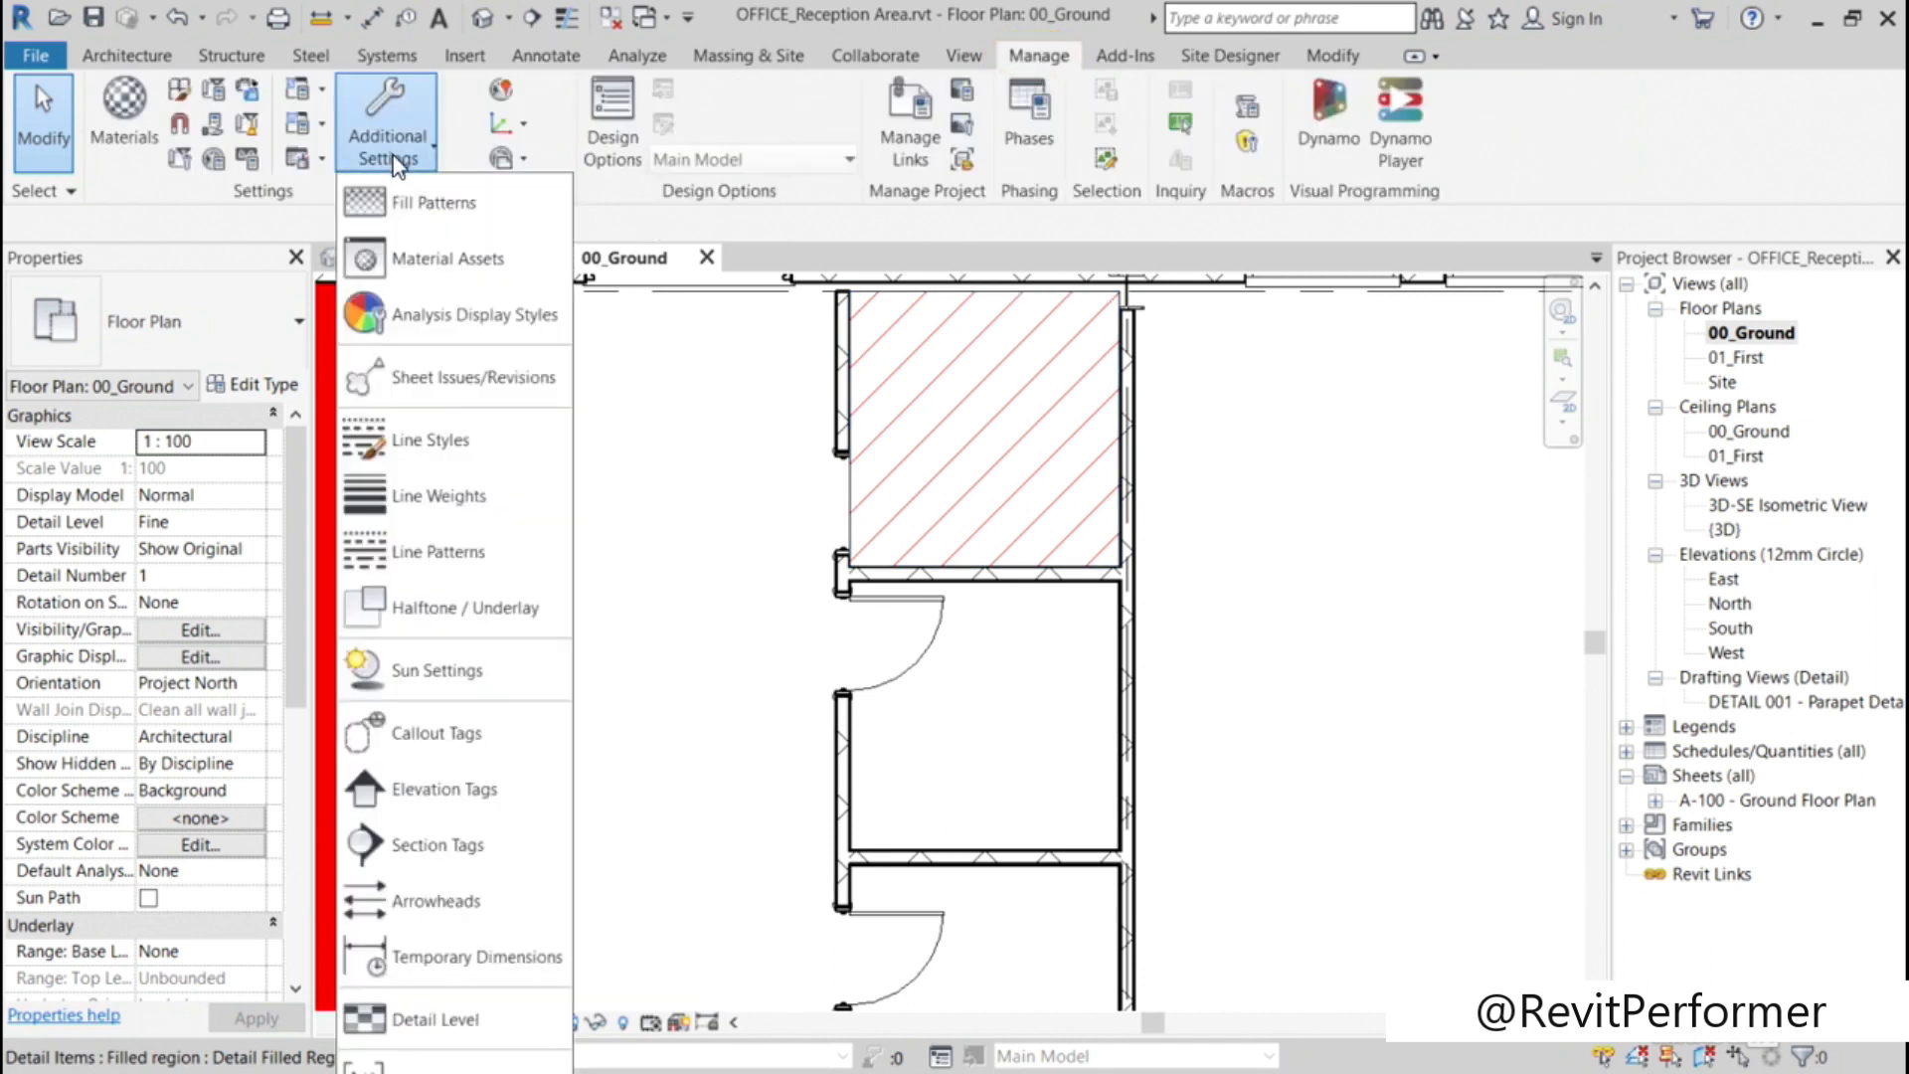
pyautogui.click(427, 203)
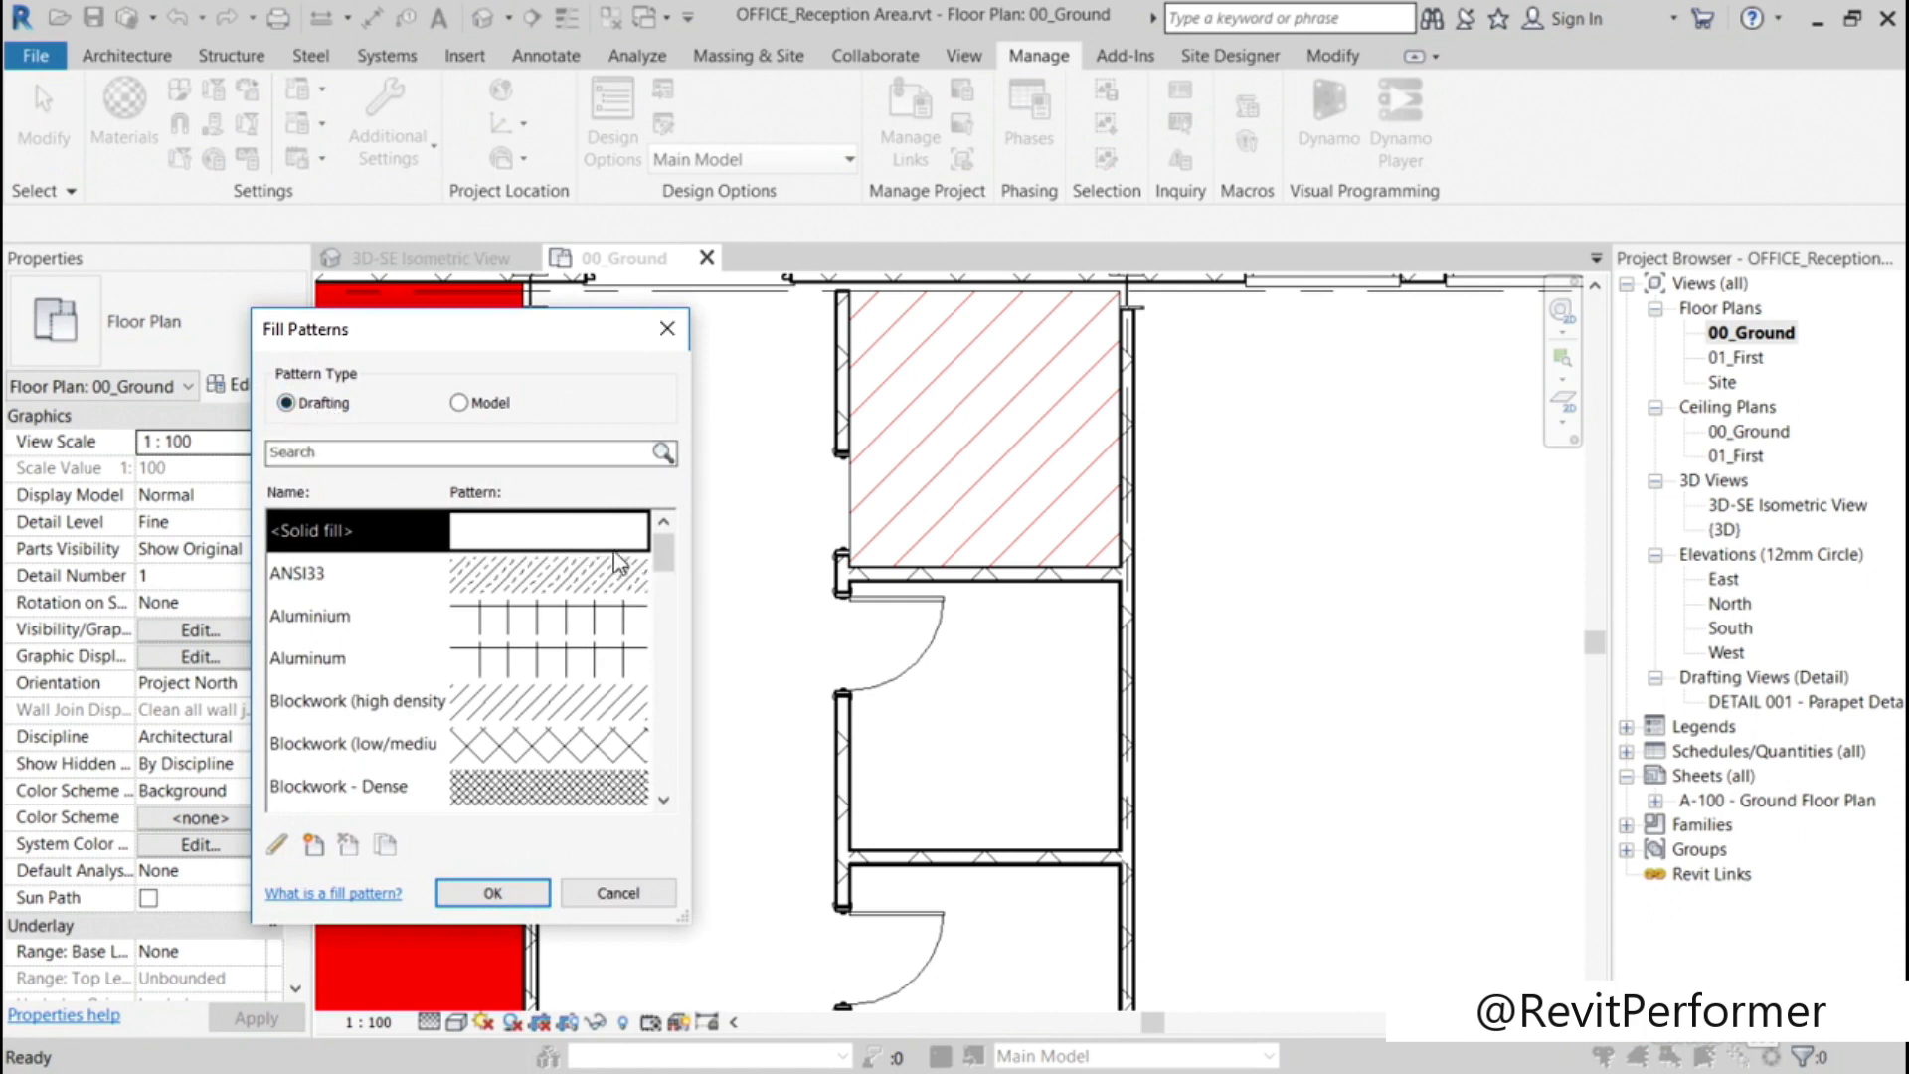
pyautogui.moveTo(665, 556); pyautogui.dragTo(666, 684)
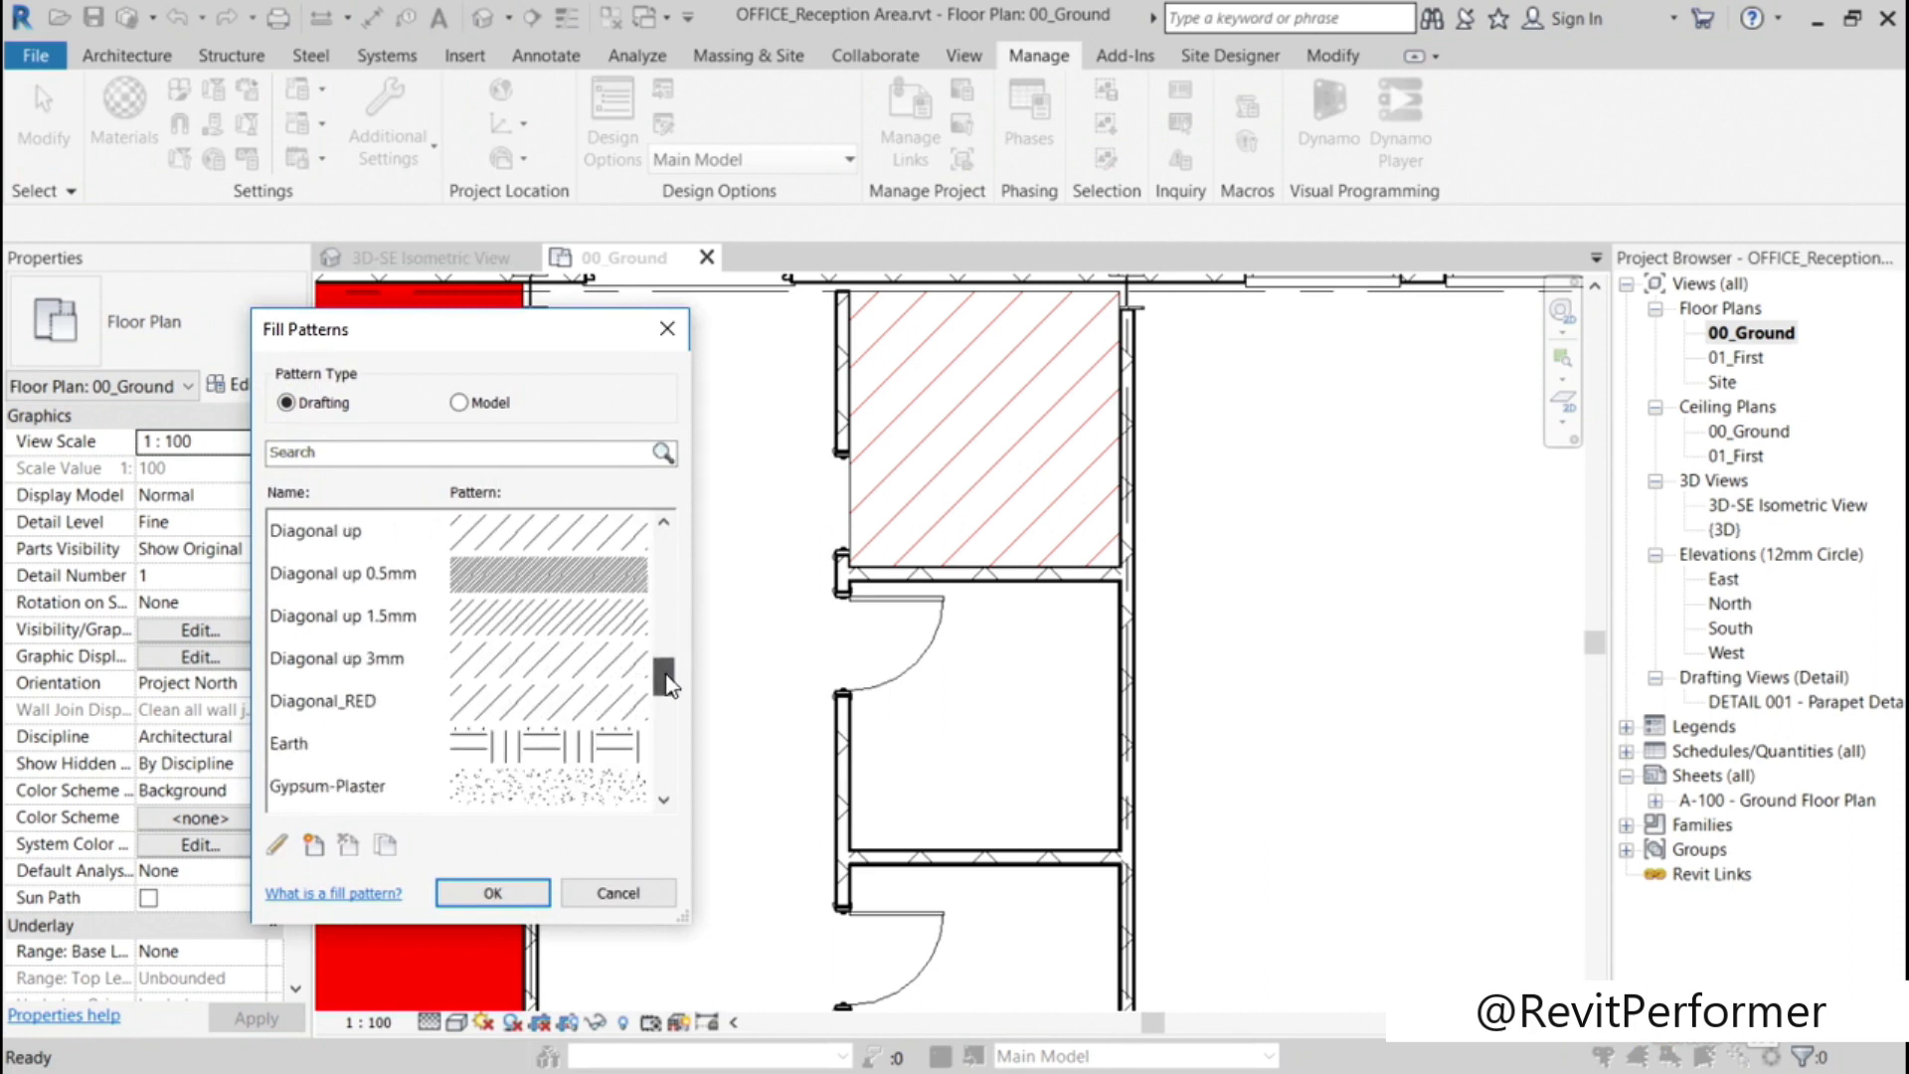
pyautogui.click(351, 701)
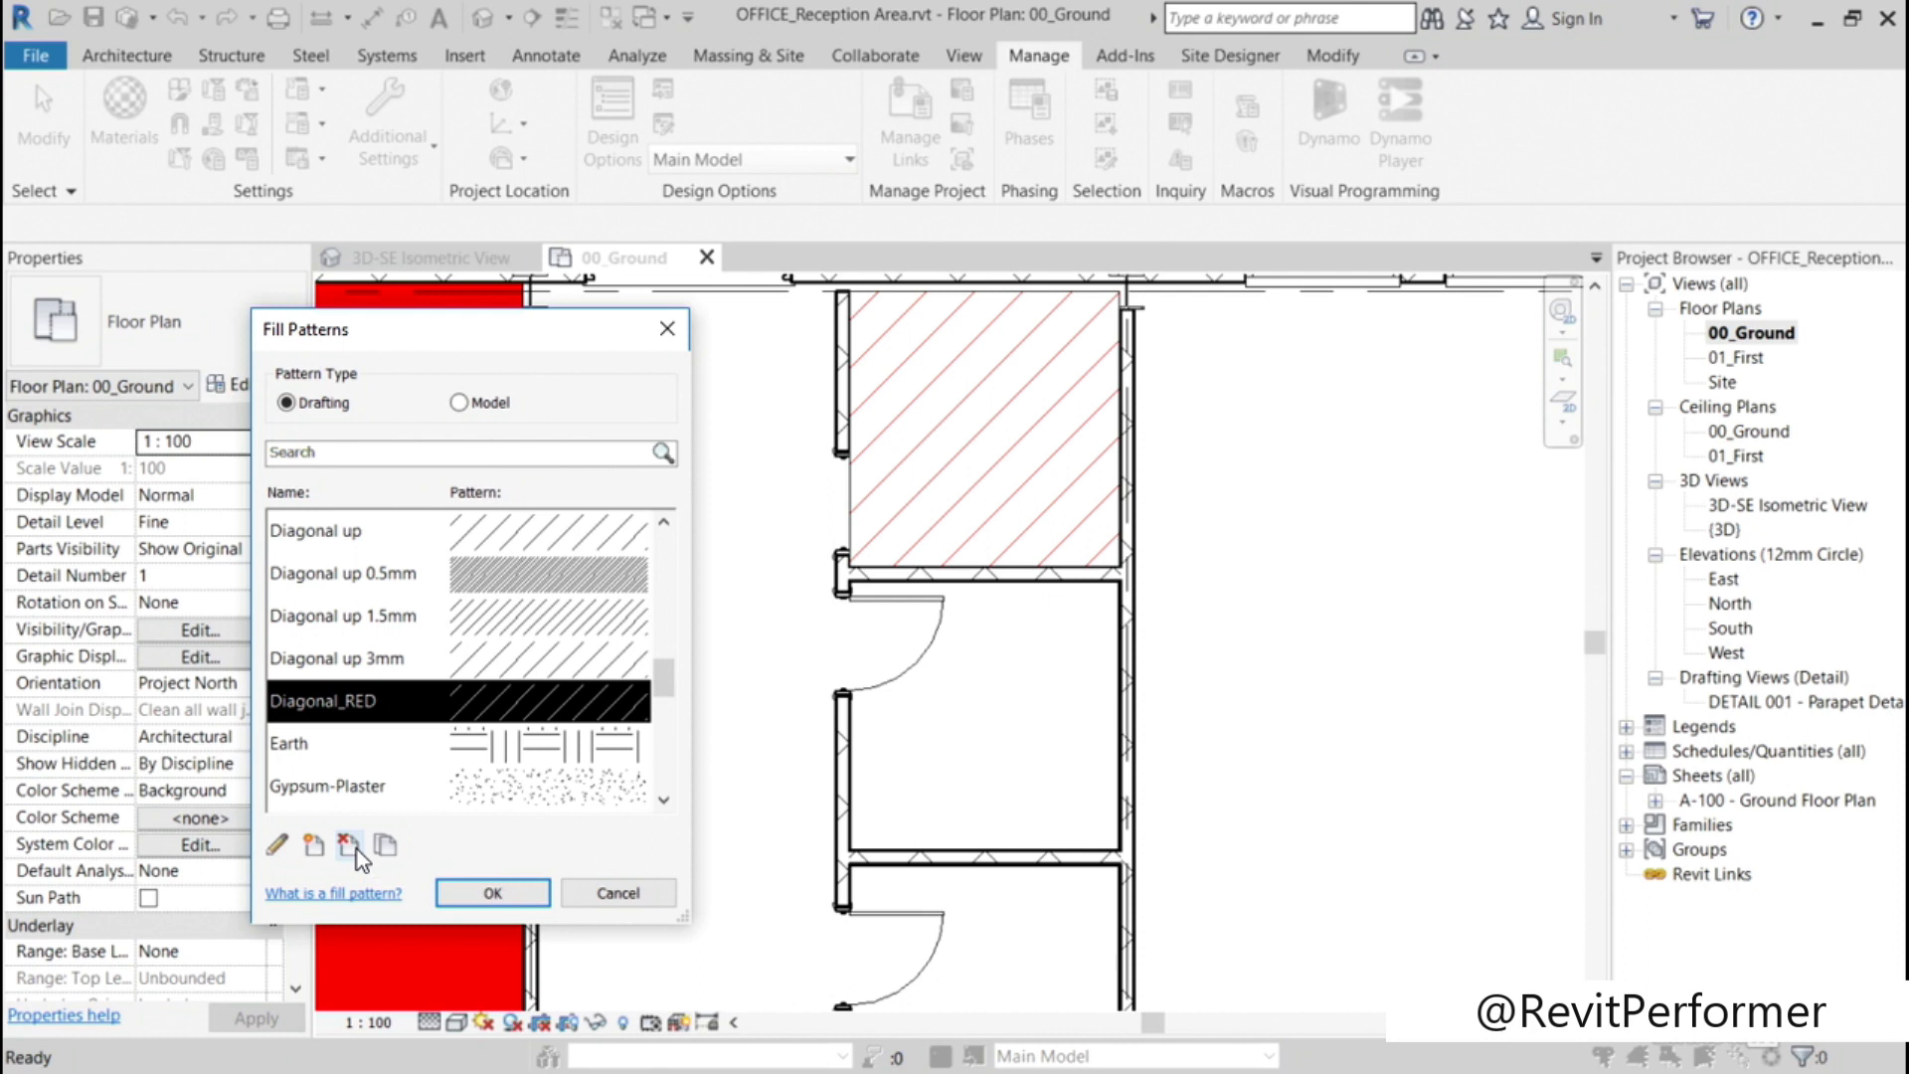
pyautogui.click(386, 849)
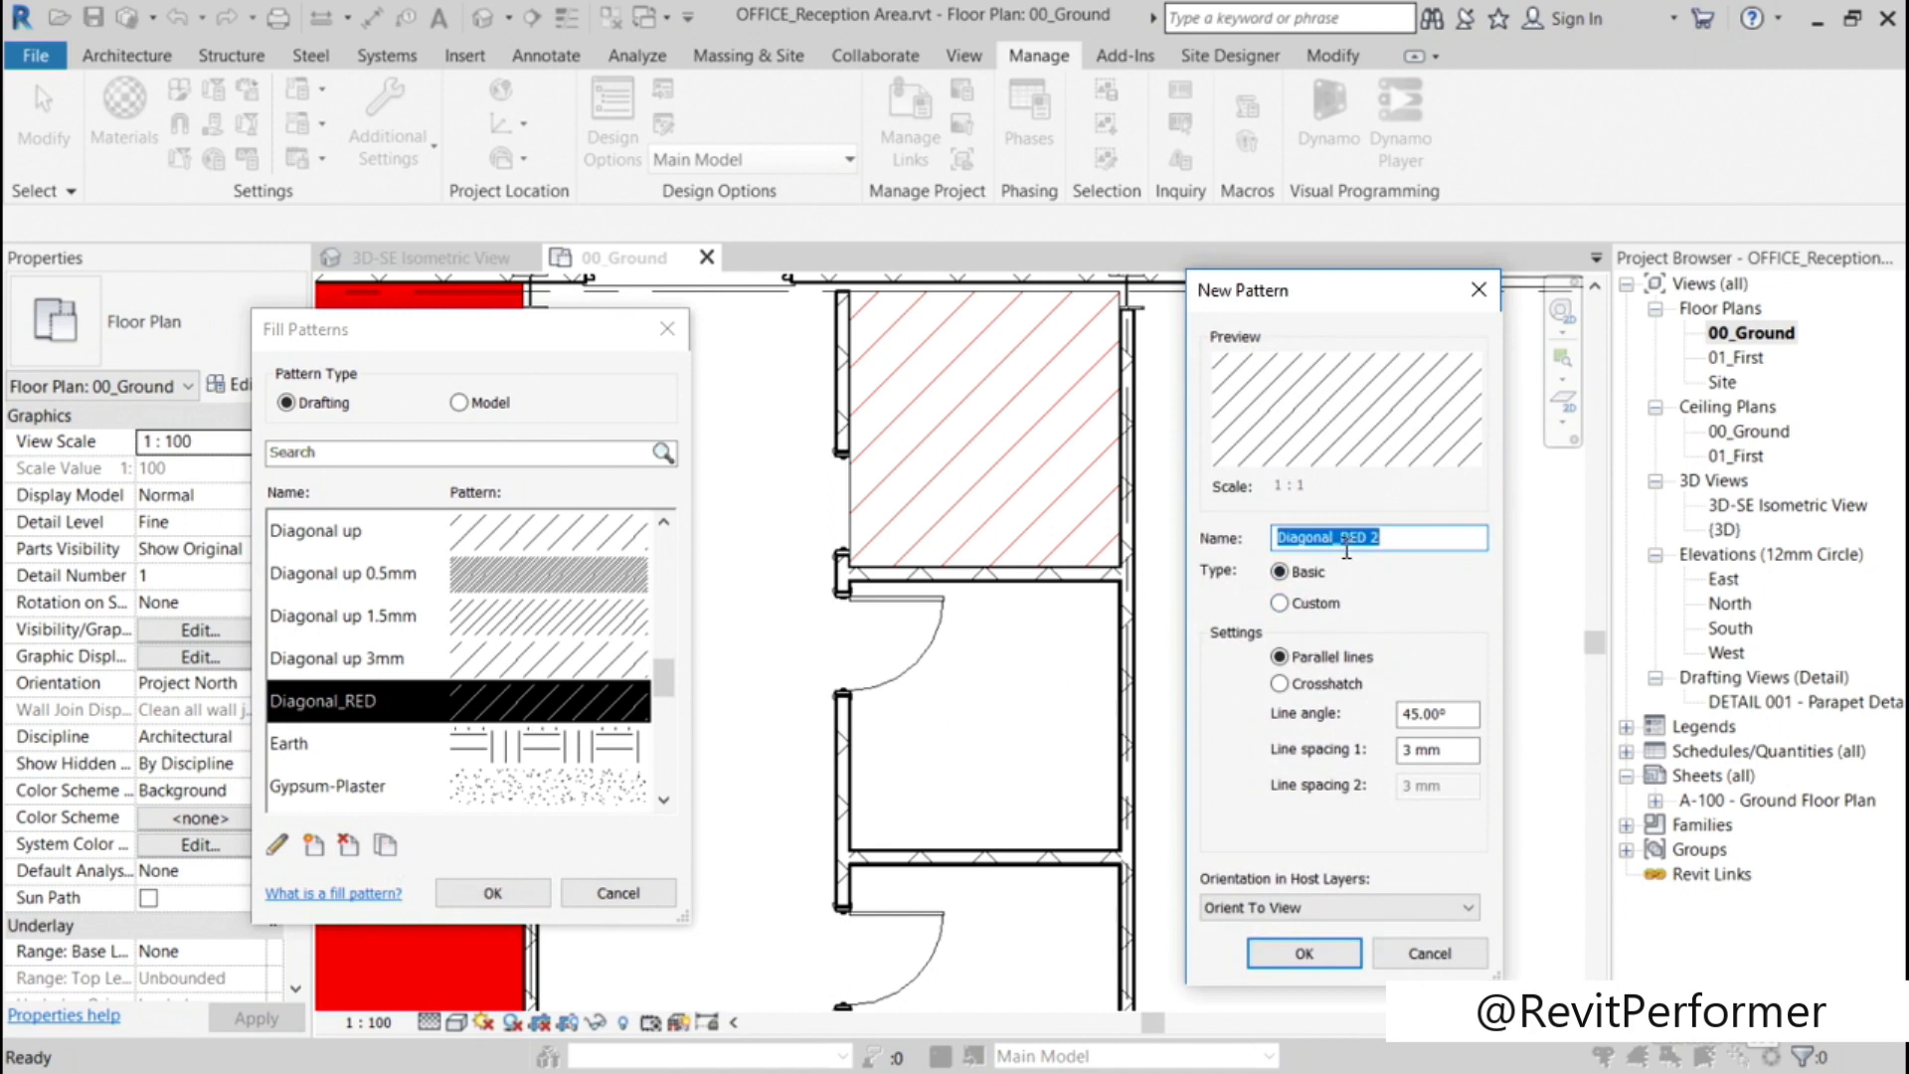
pyautogui.click(1397, 540)
pyautogui.press('BackSpace')
# Step: Set the new pattern's line spacing 1 to 1.5 mm and accept the fill pattern changes
pyautogui.click(1439, 750)
pyautogui.moveTo(1439, 749); pyautogui.dragTo(1375, 755)
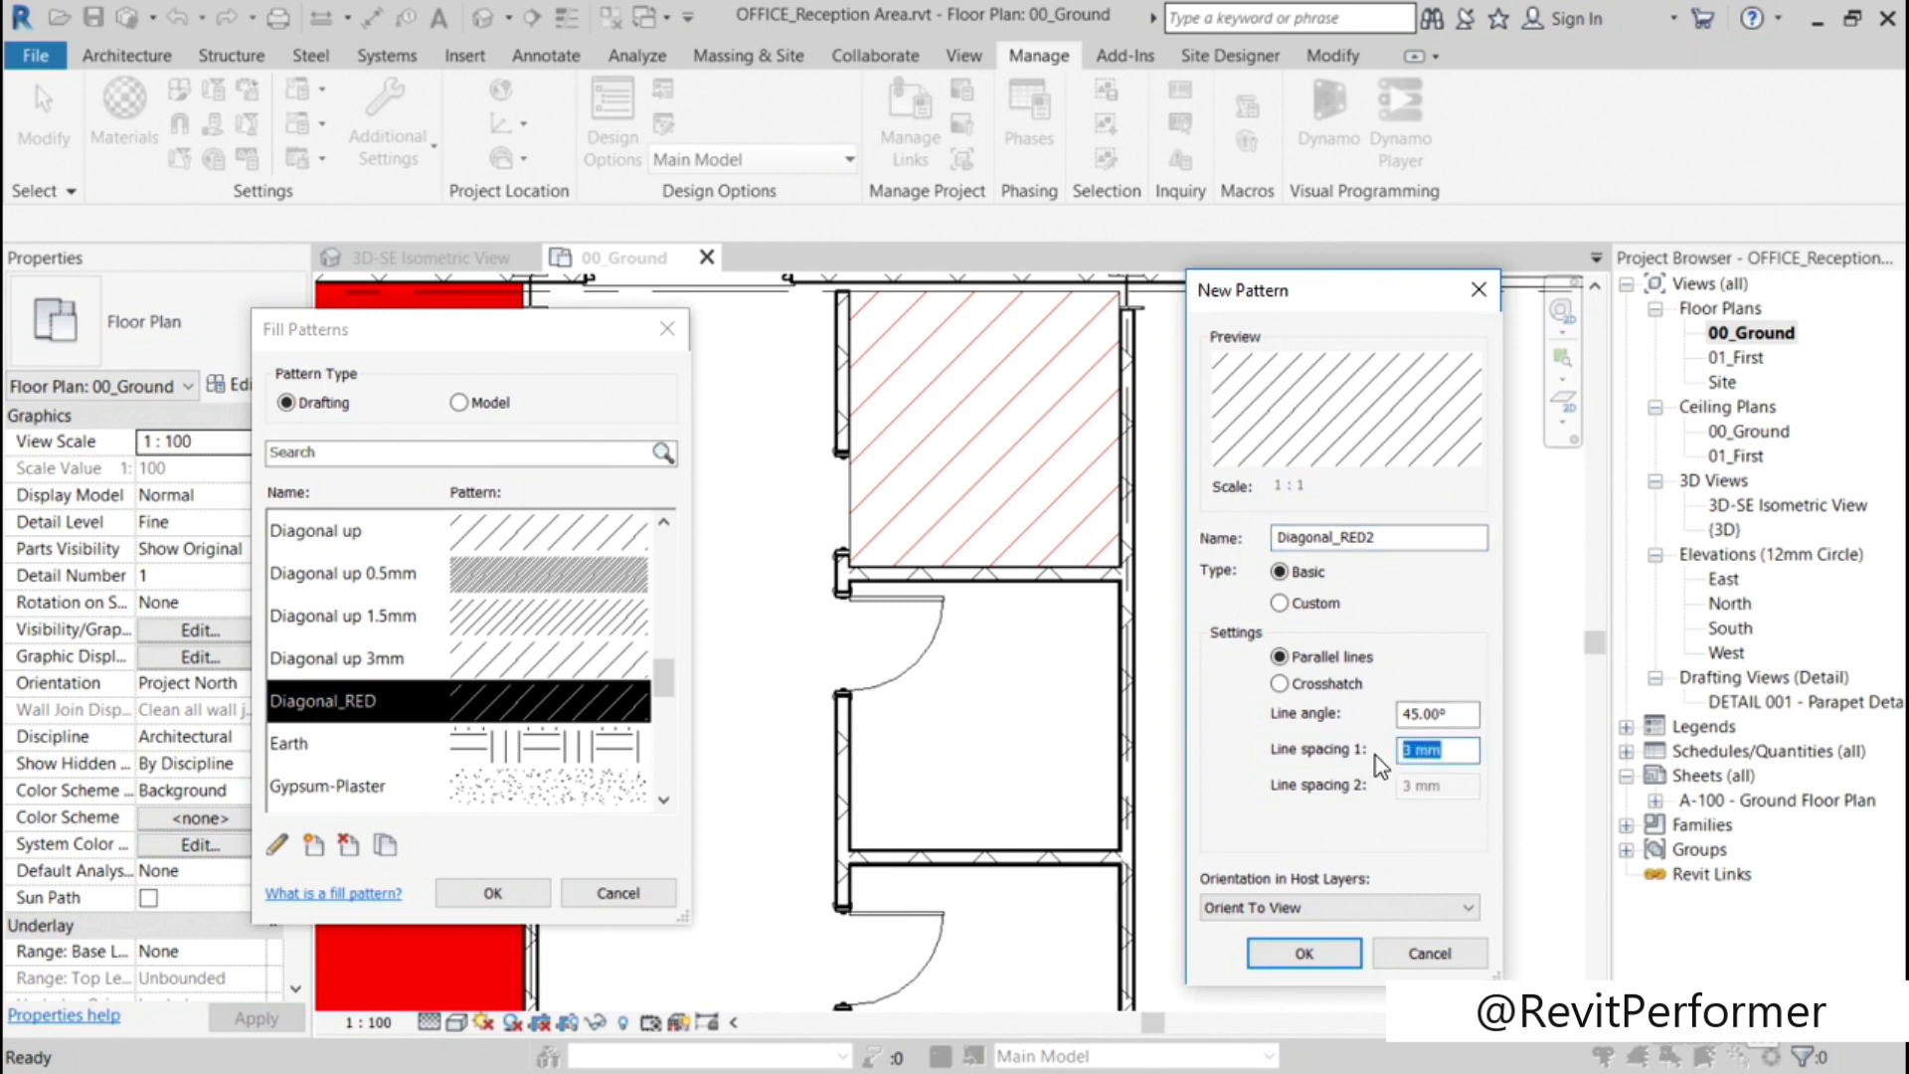
pyautogui.write('1.5 mm')
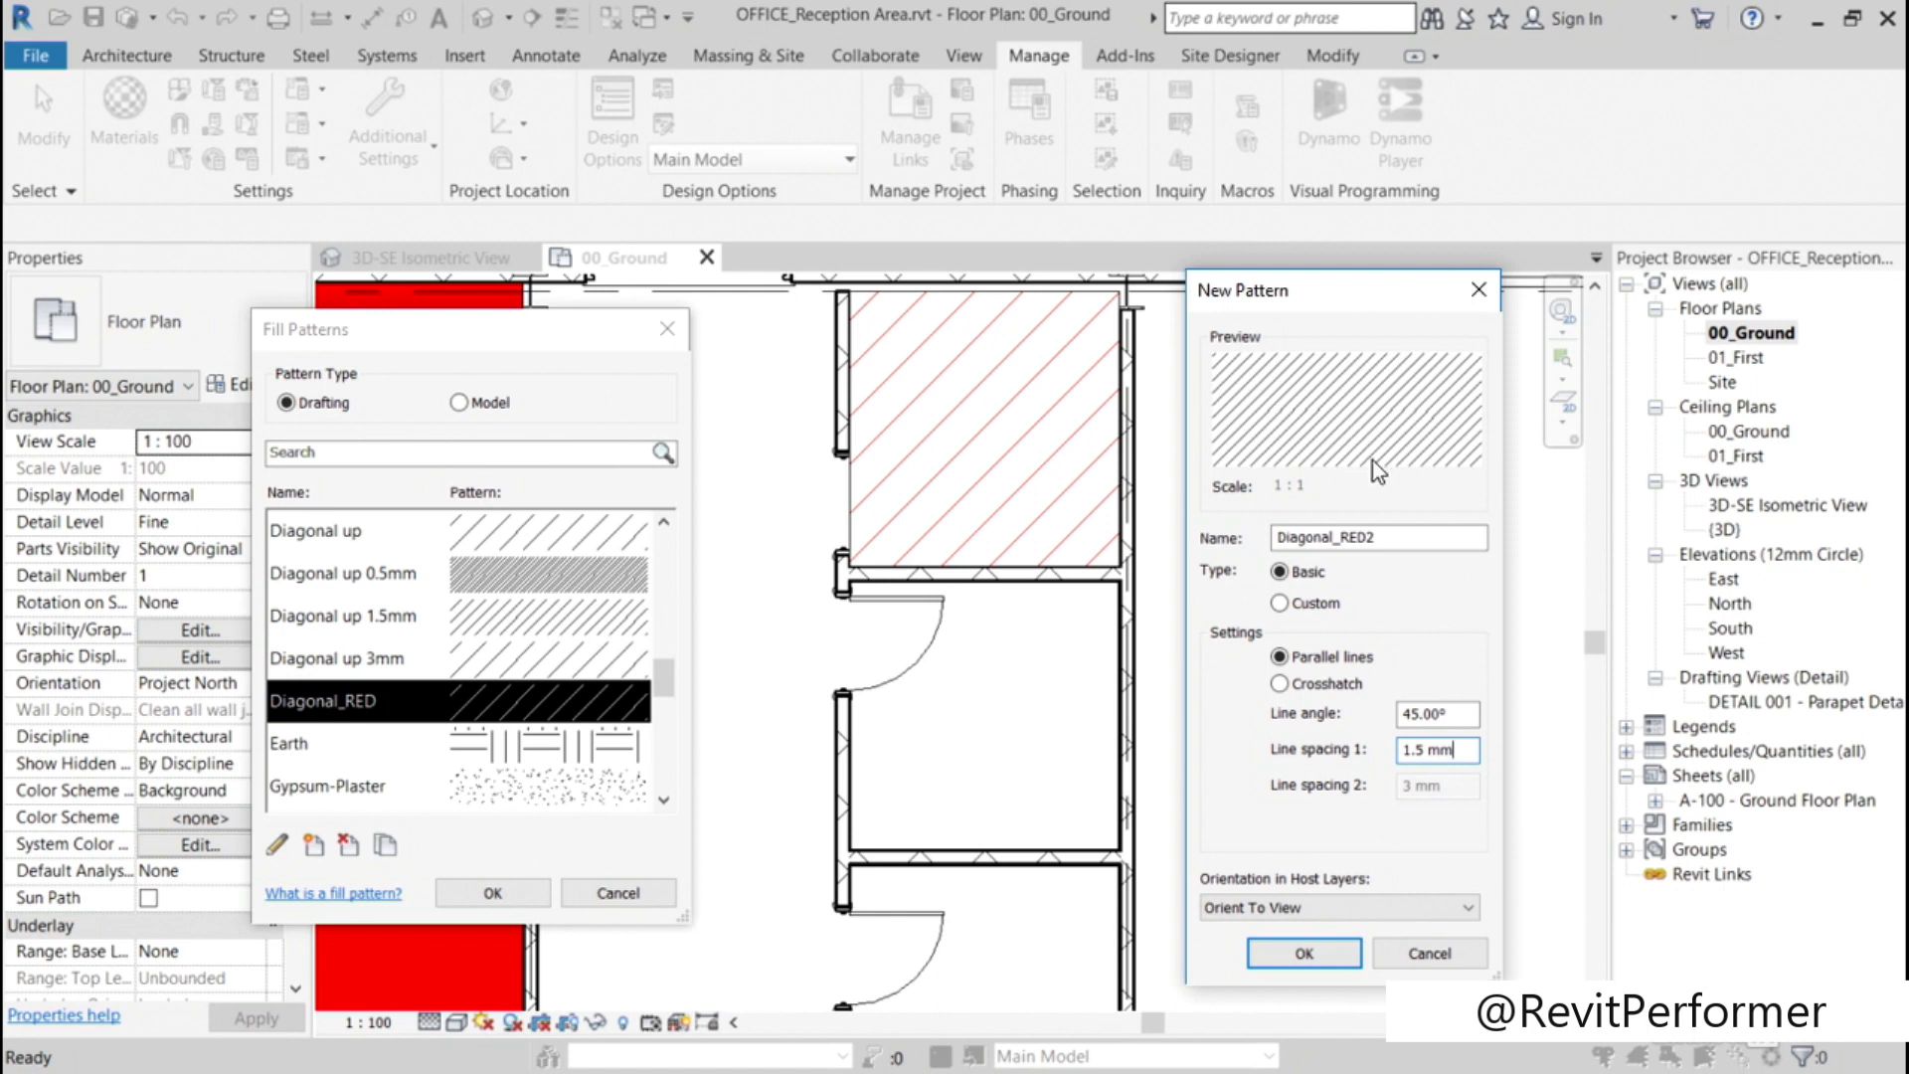
pyautogui.click(1262, 956)
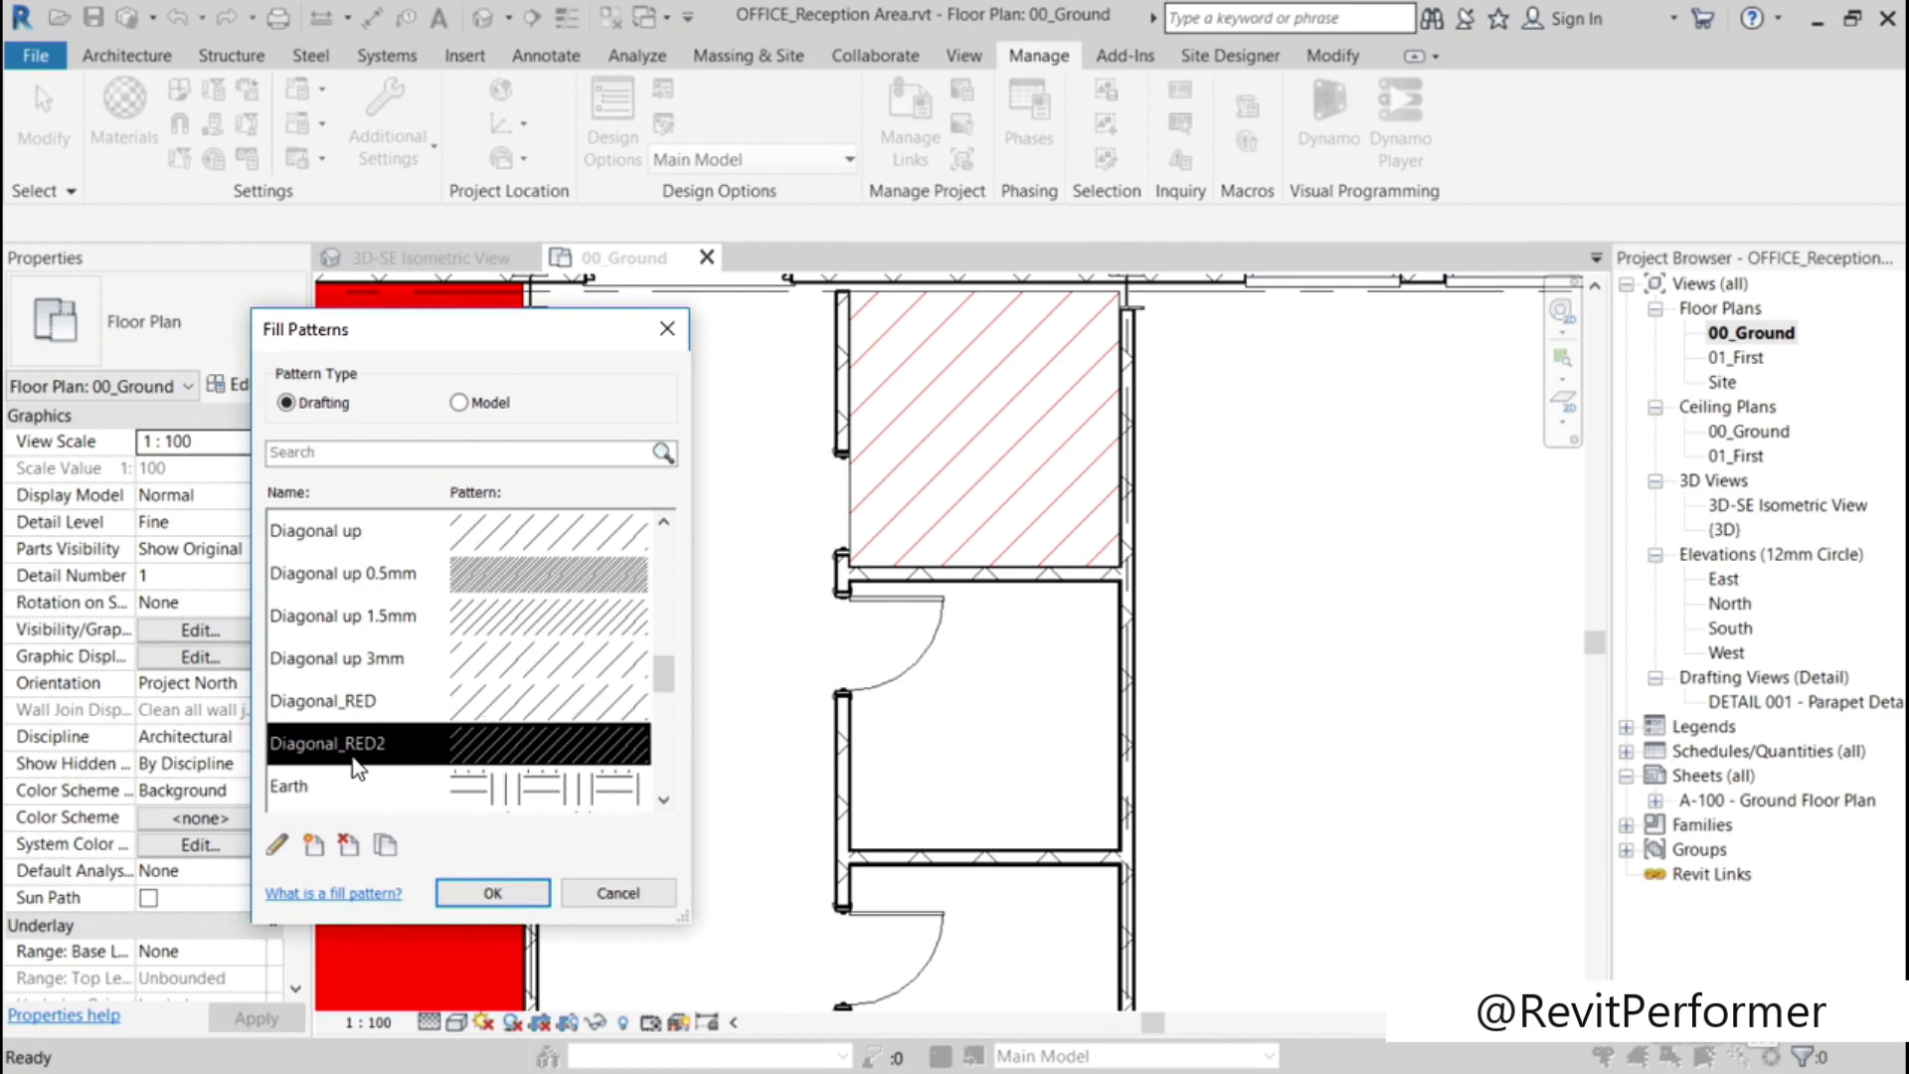
pyautogui.click(468, 893)
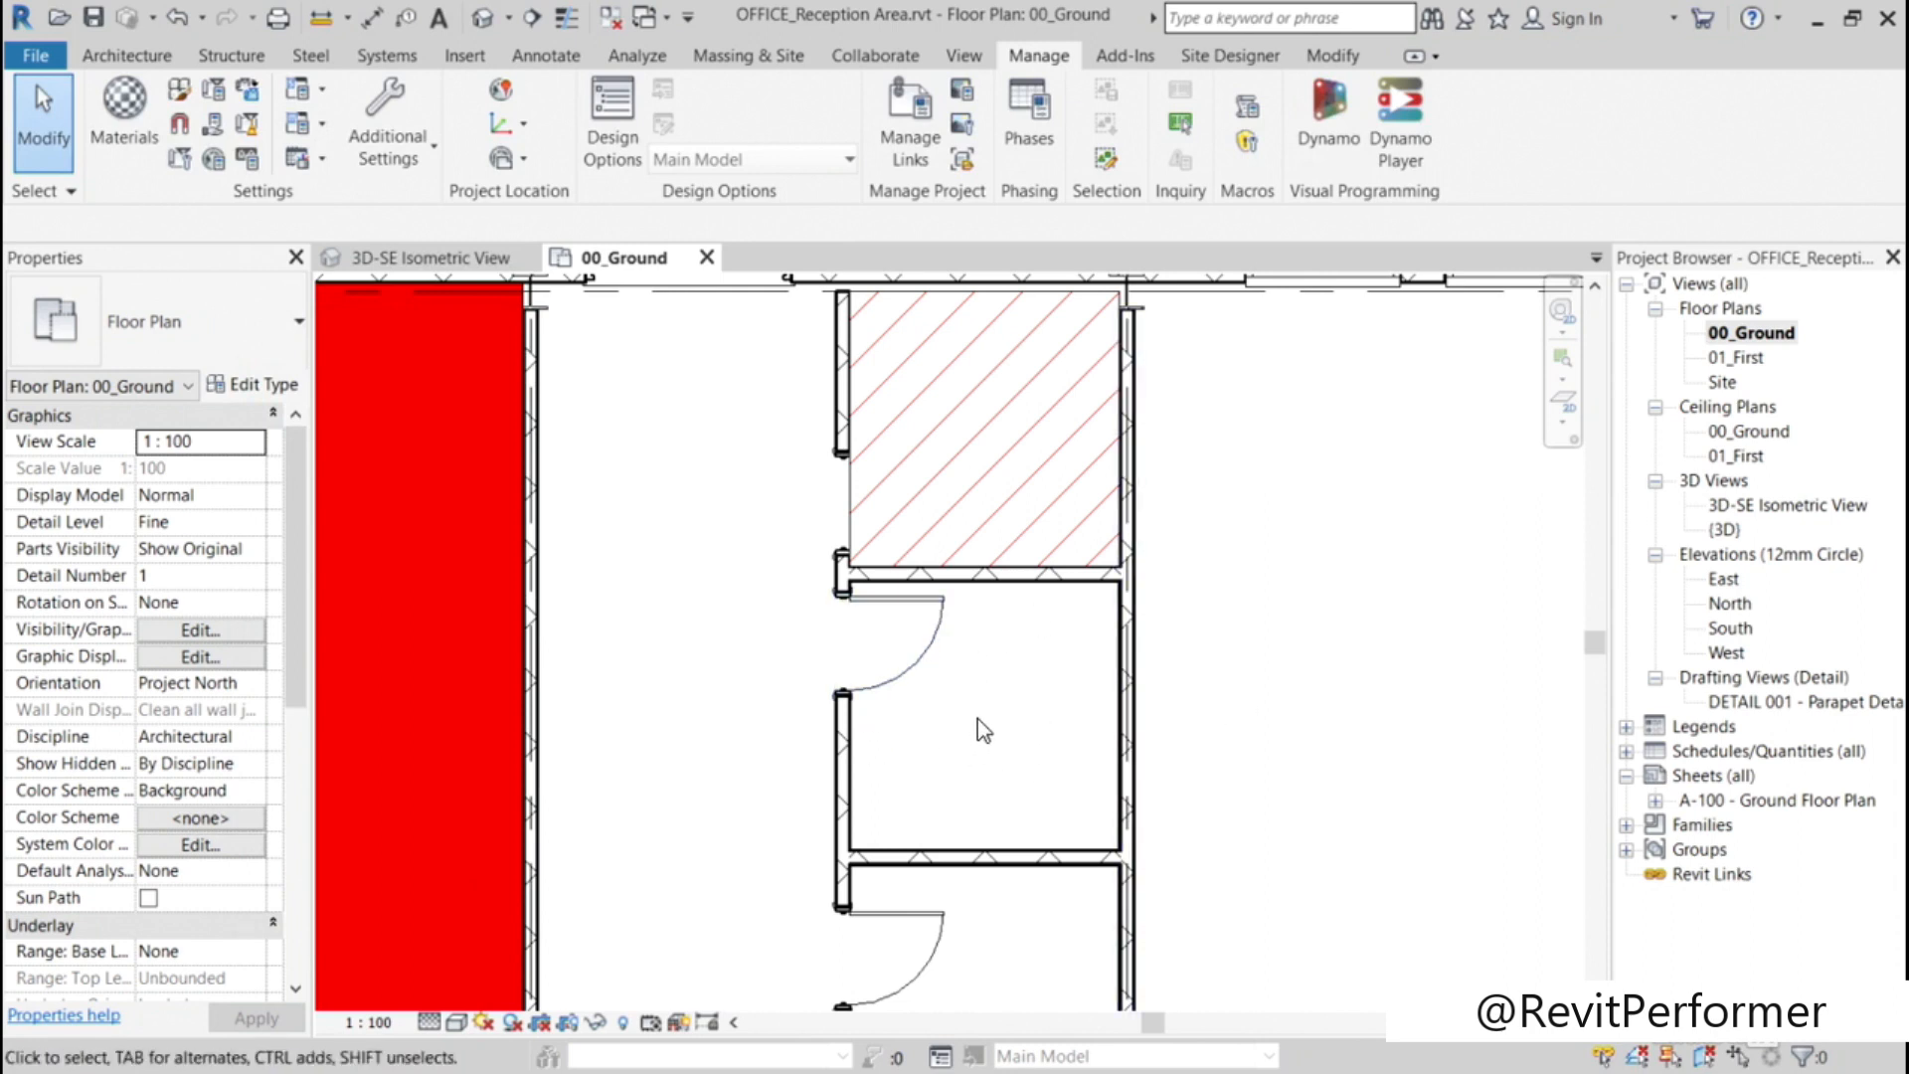
# Step: Start a filled region and sketch a rectangular boundary about 2375 by 2375 mm in the small room below the hatched one
pyautogui.click(544, 57)
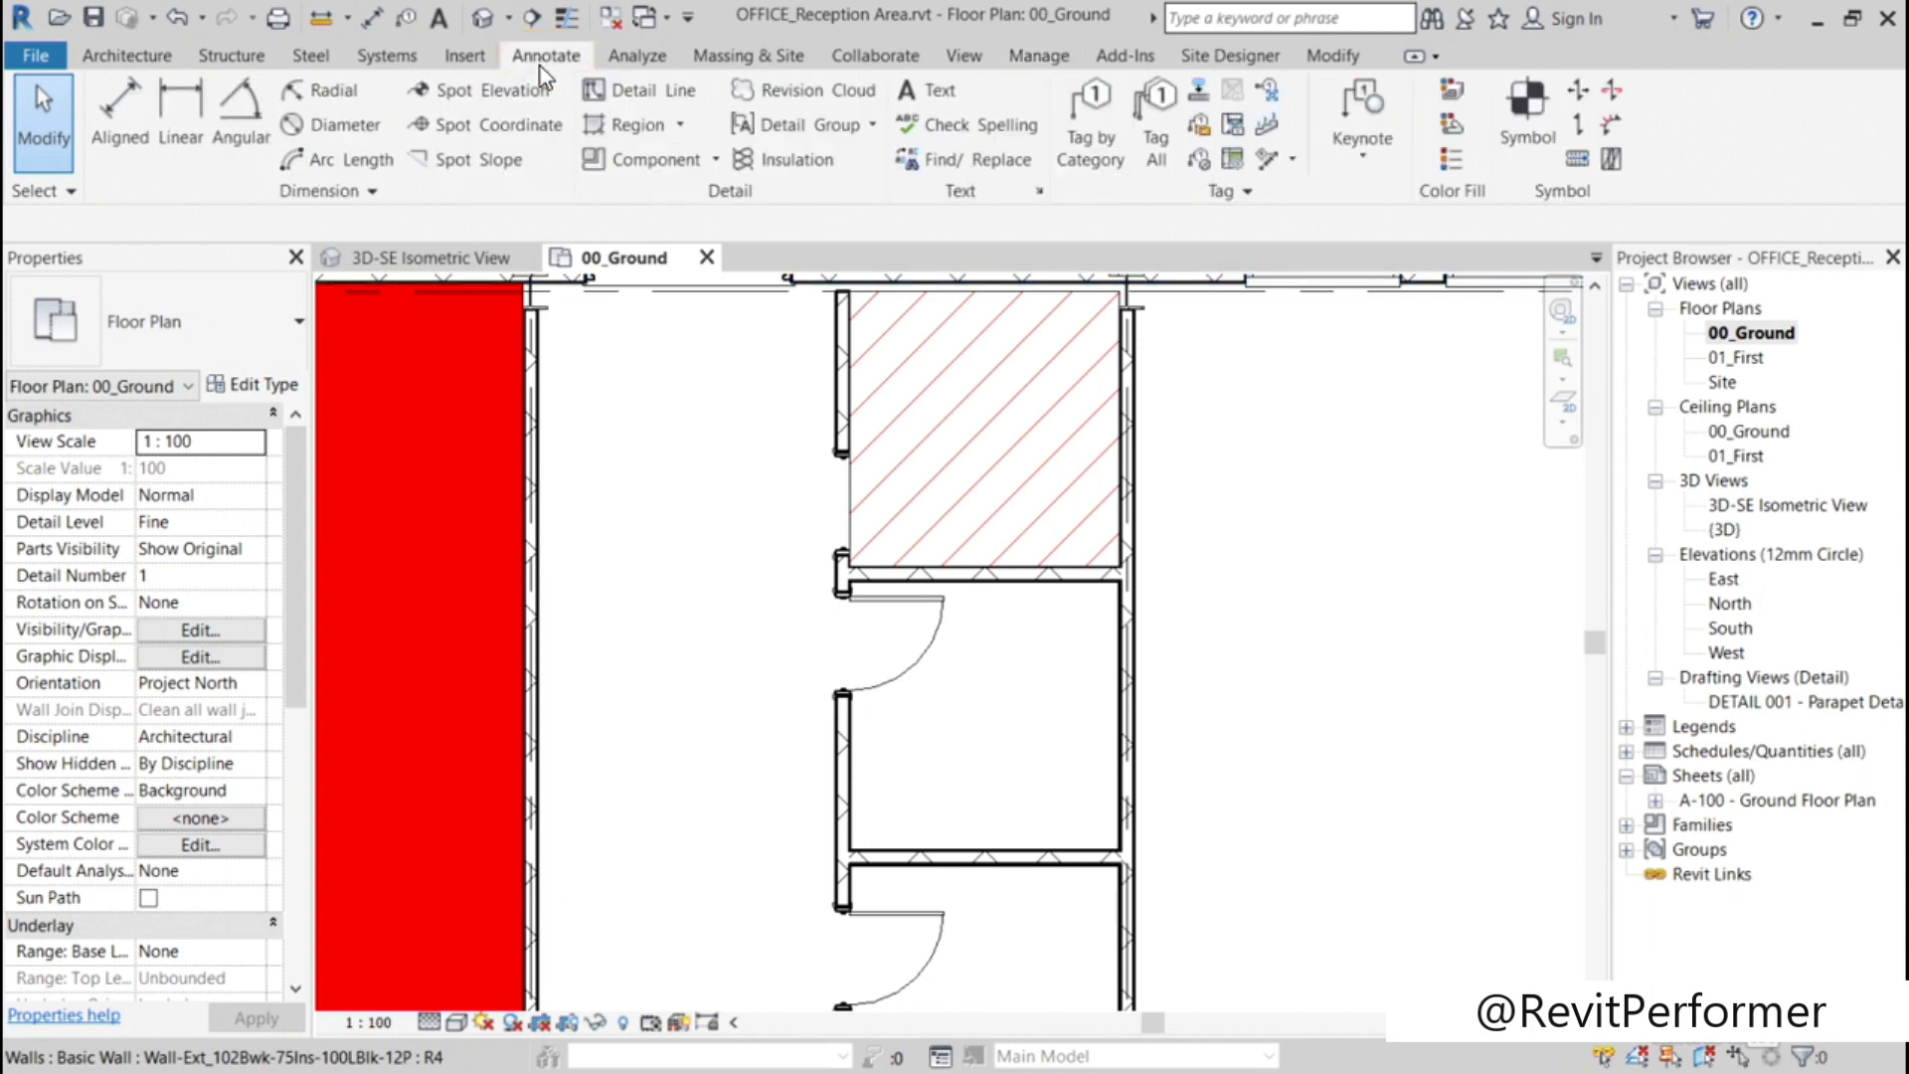
pyautogui.click(681, 127)
pyautogui.click(670, 170)
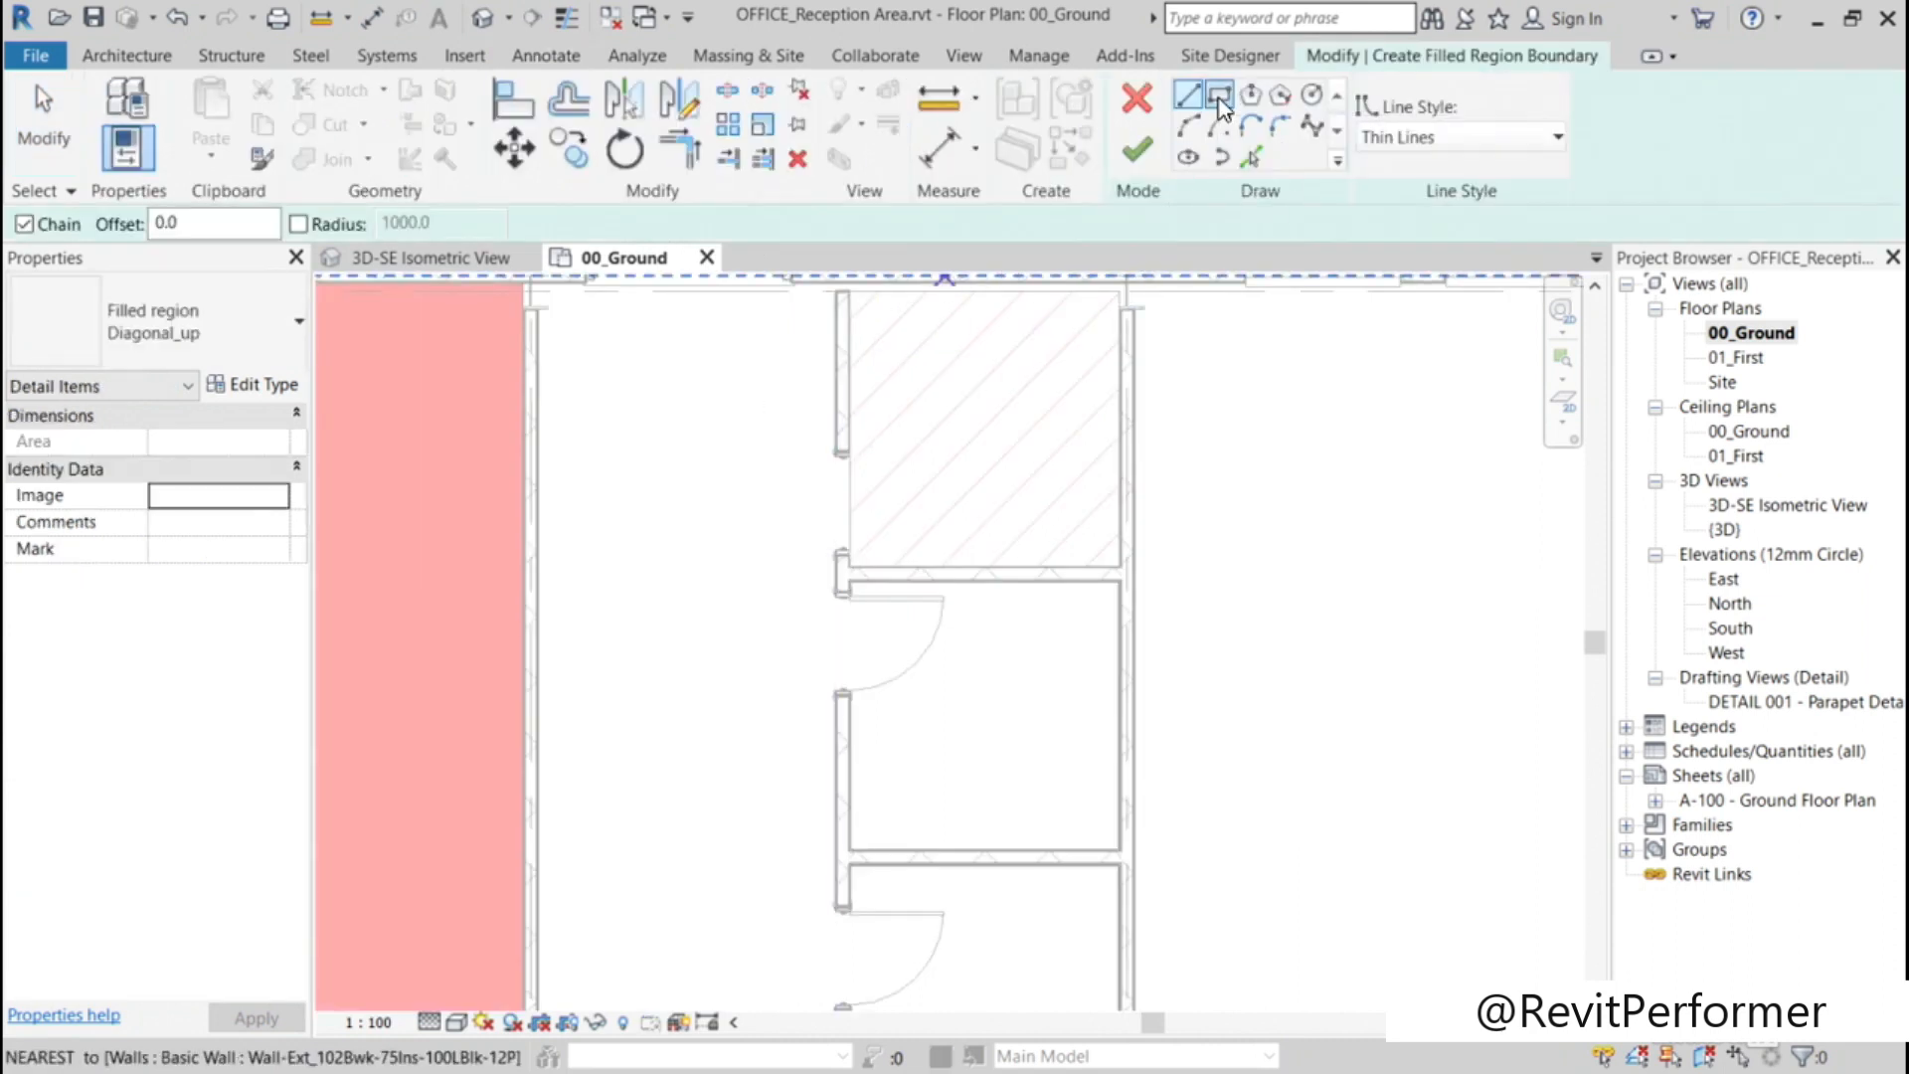
pyautogui.click(1219, 97)
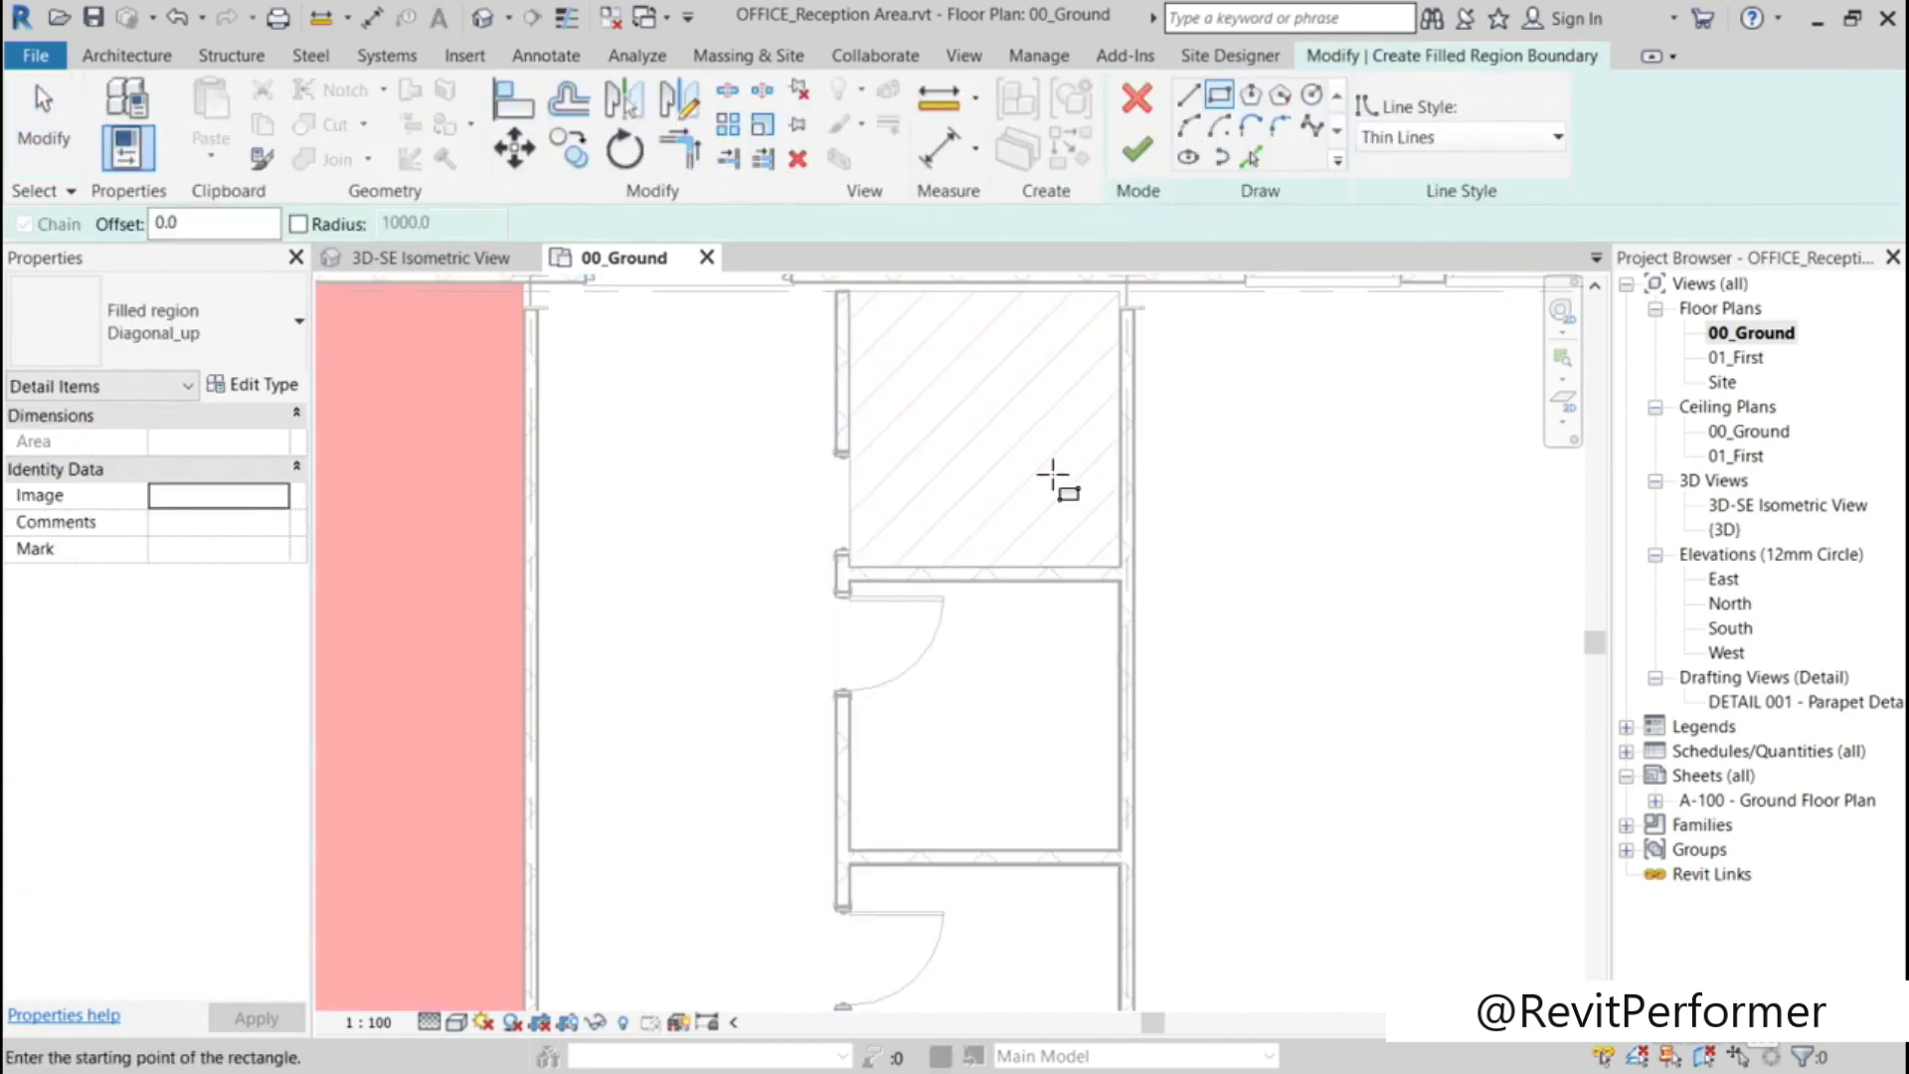
pyautogui.click(1123, 851)
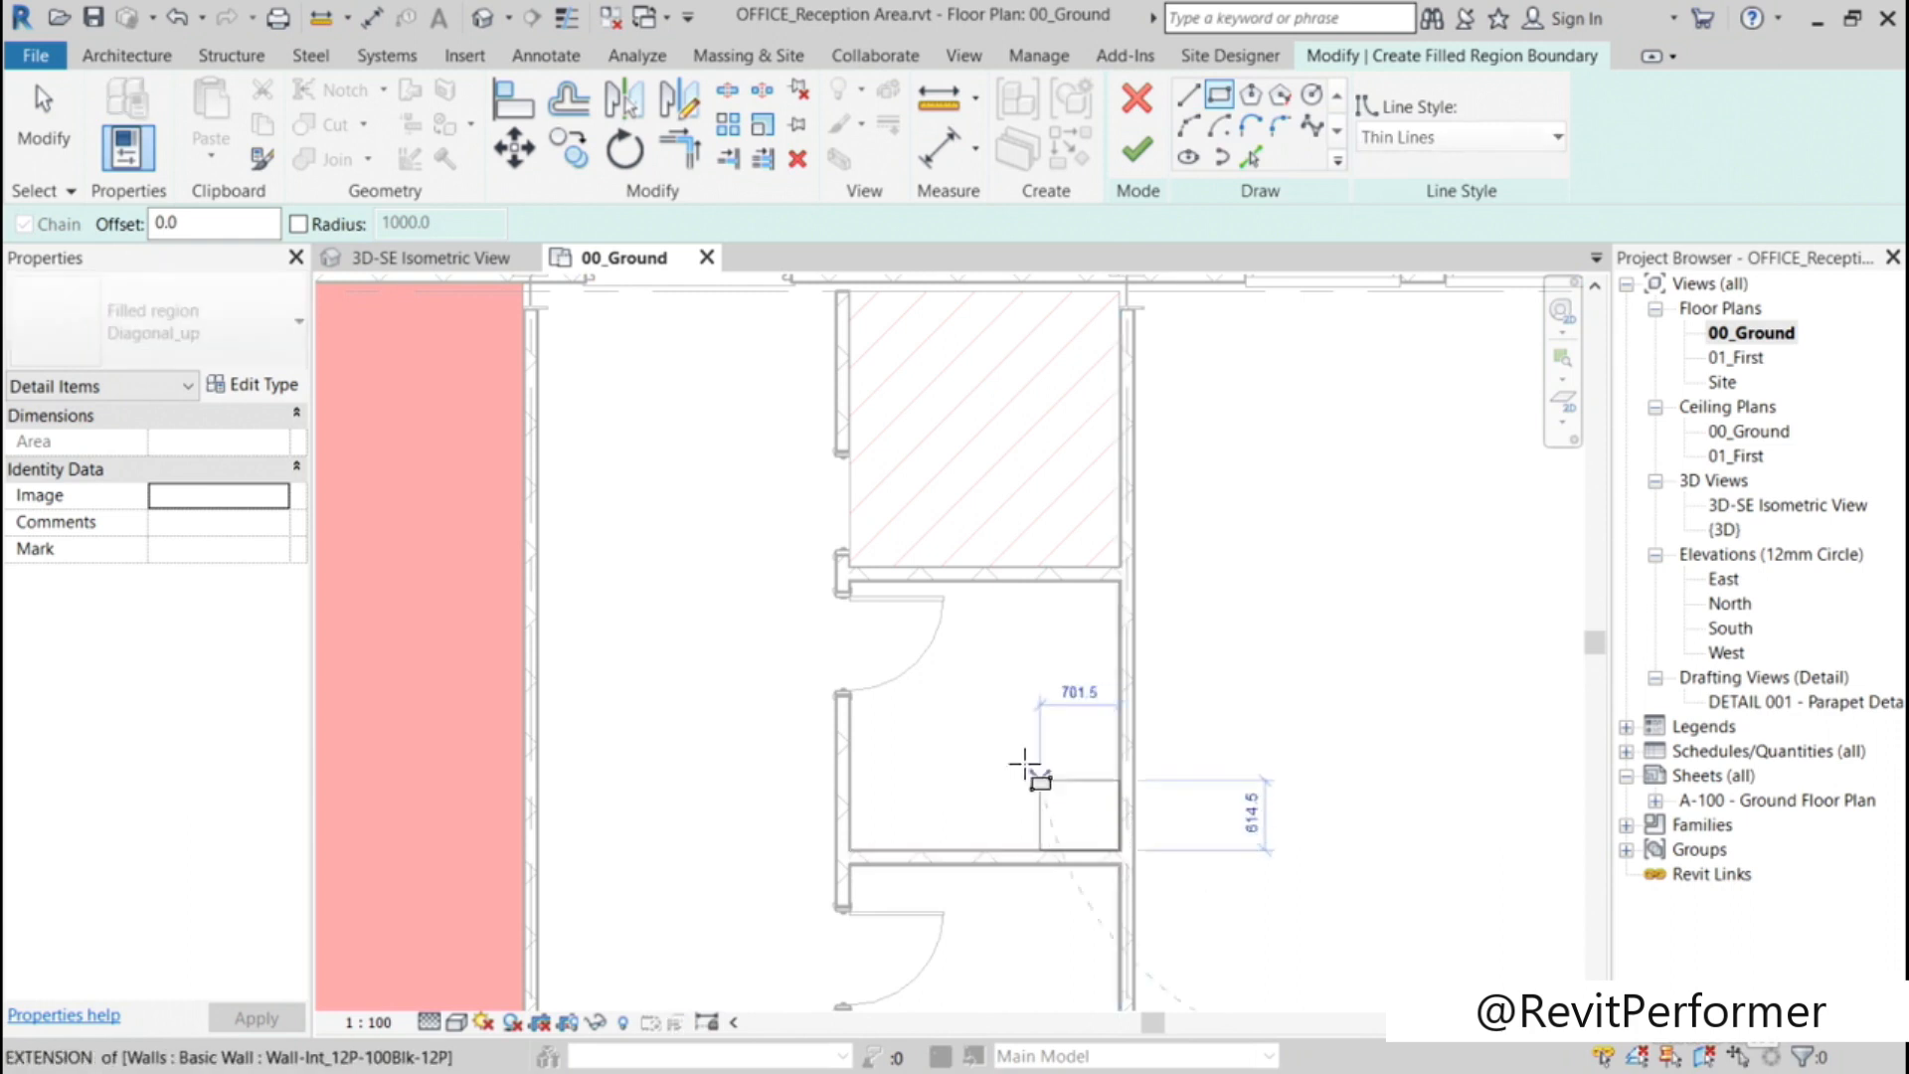
pyautogui.click(848, 580)
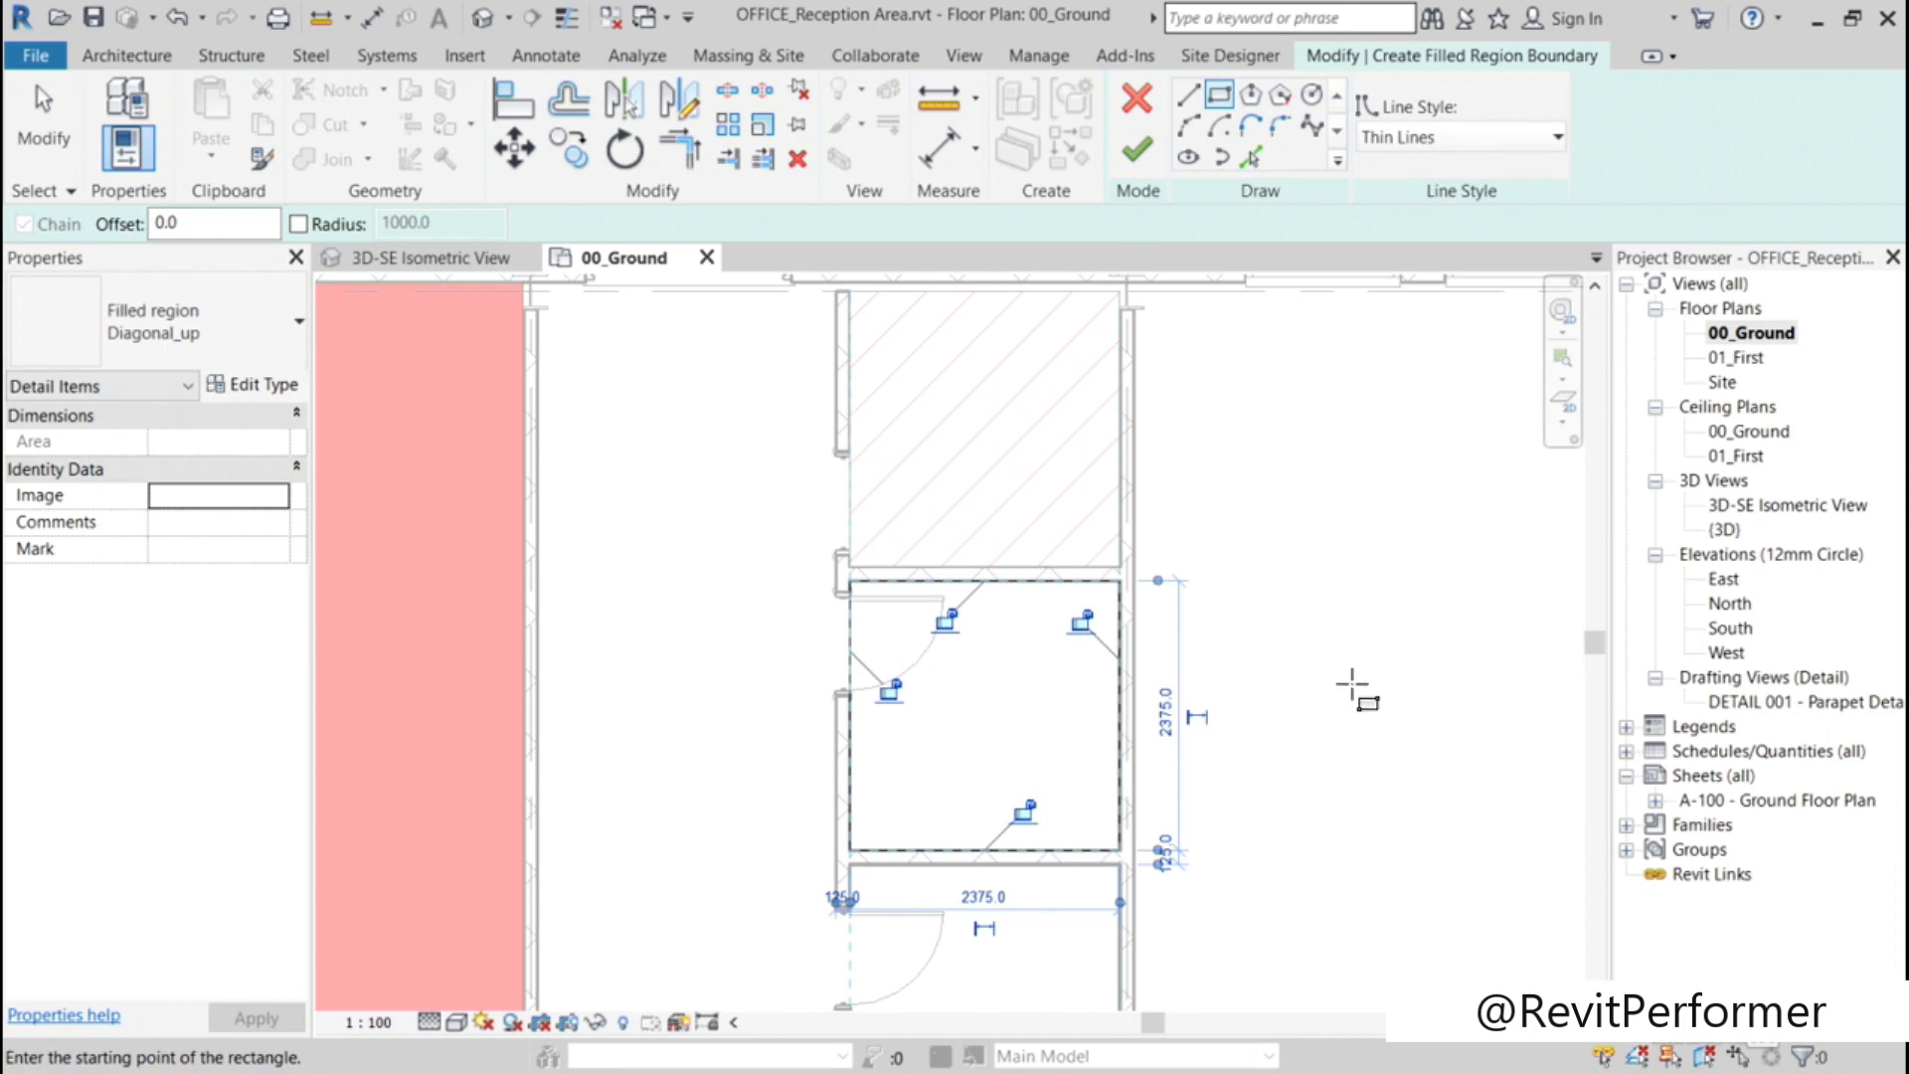
# Step: Duplicate the Diagonal_RED filled region type under the name Diagonal_RED2
pyautogui.click(261, 343)
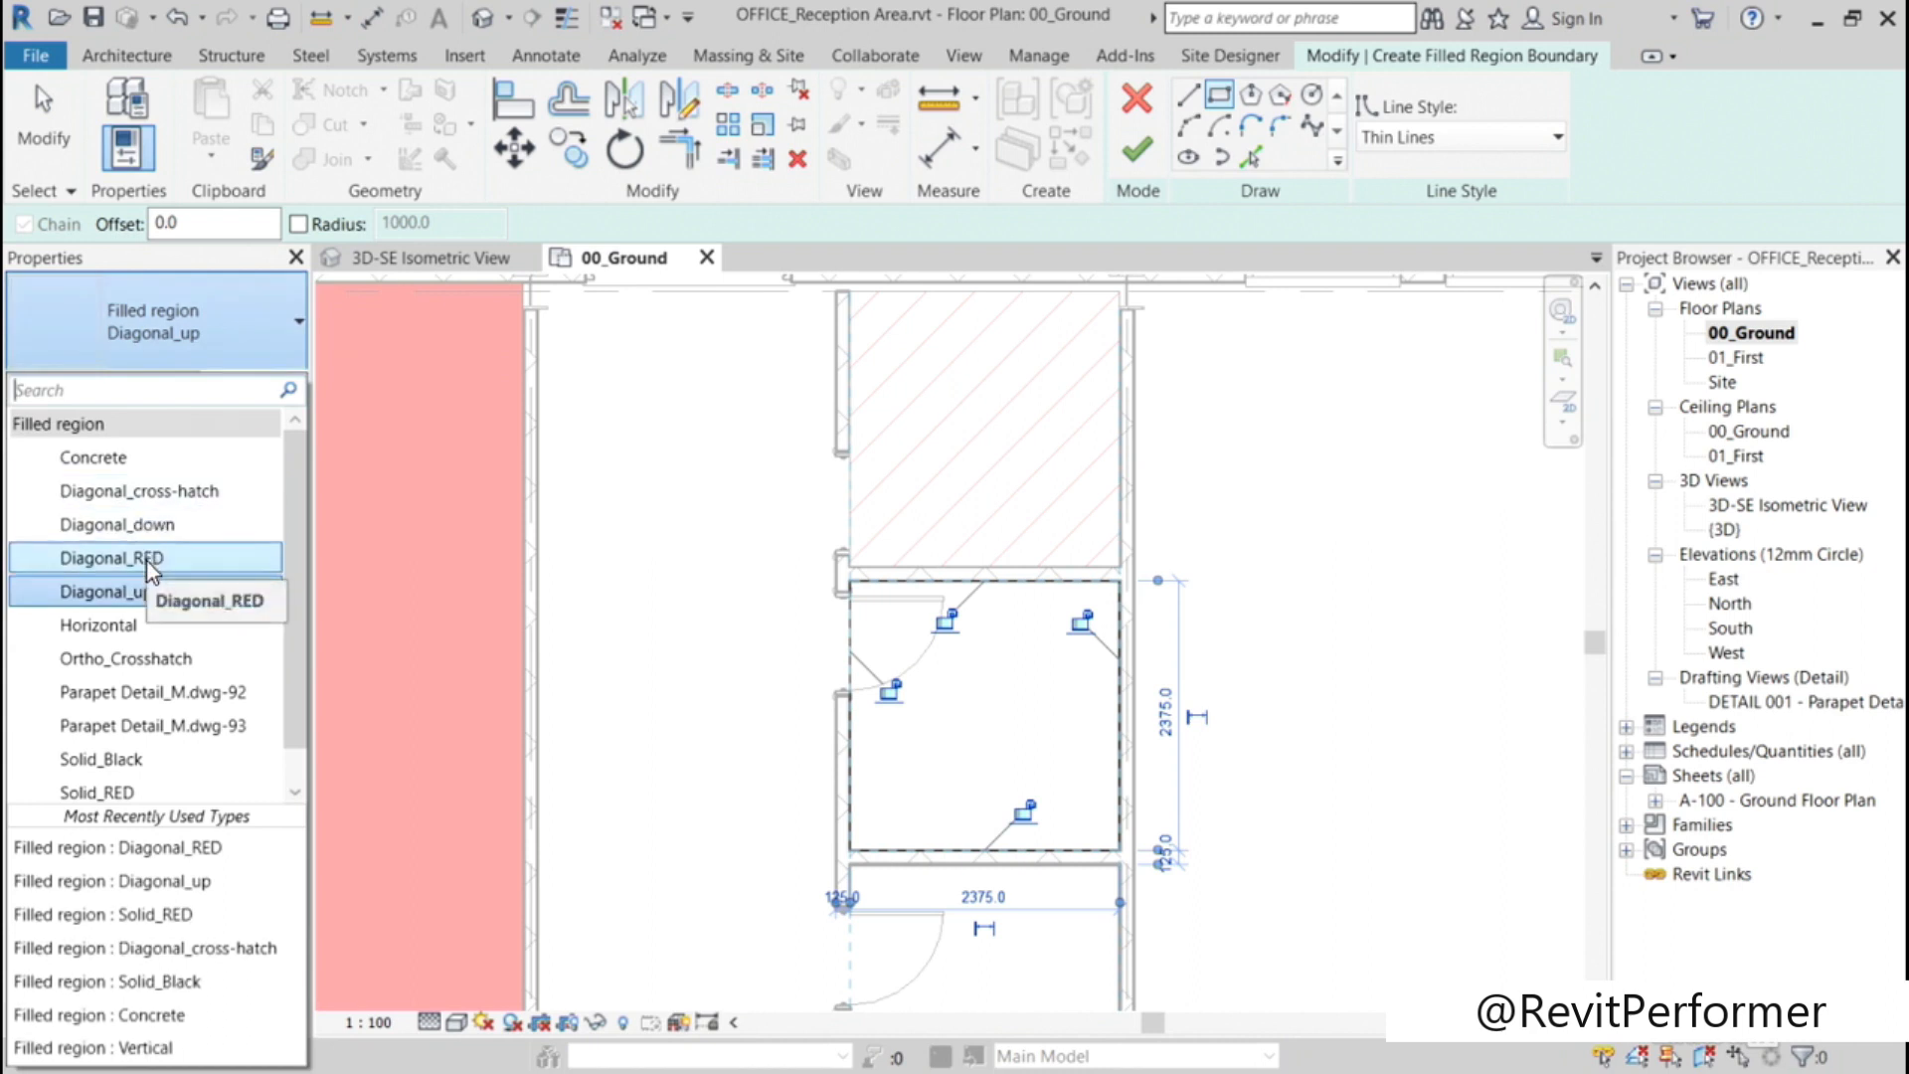
pyautogui.press('Escape')
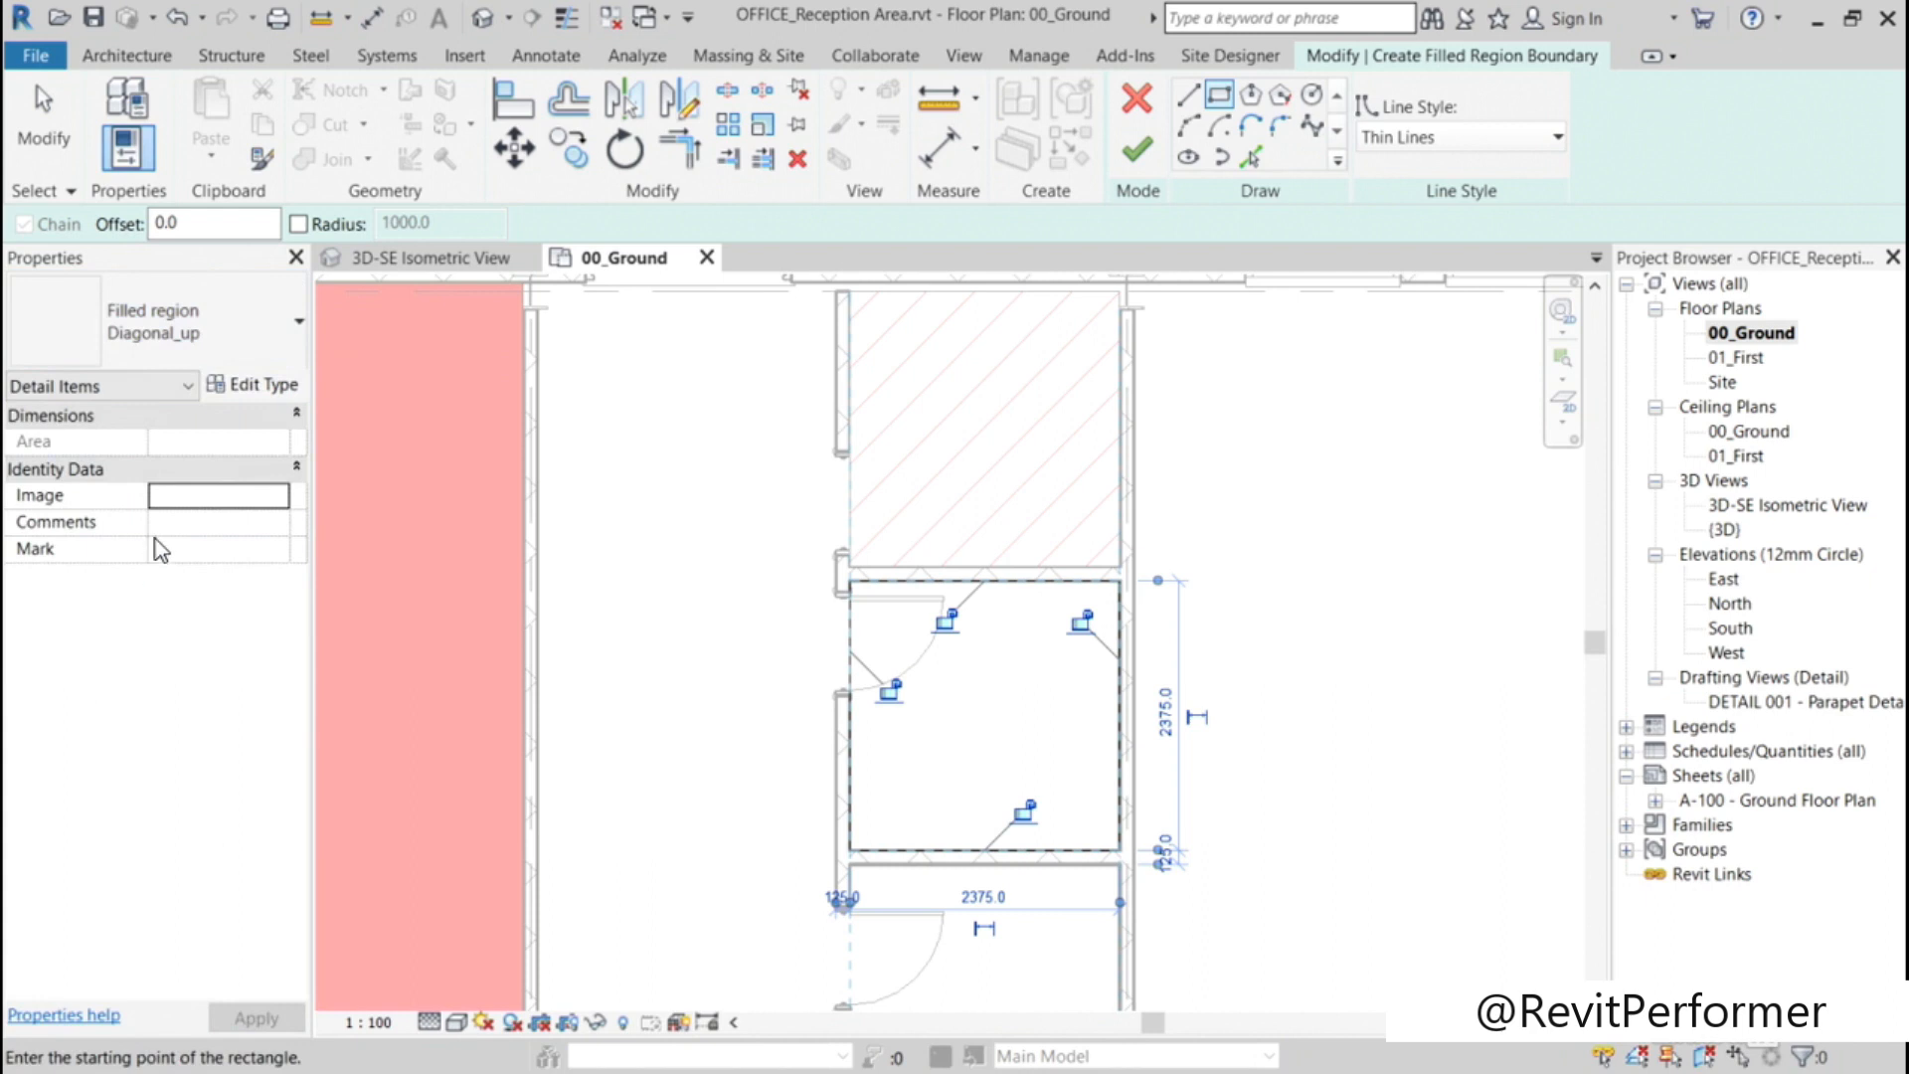
pyautogui.click(241, 384)
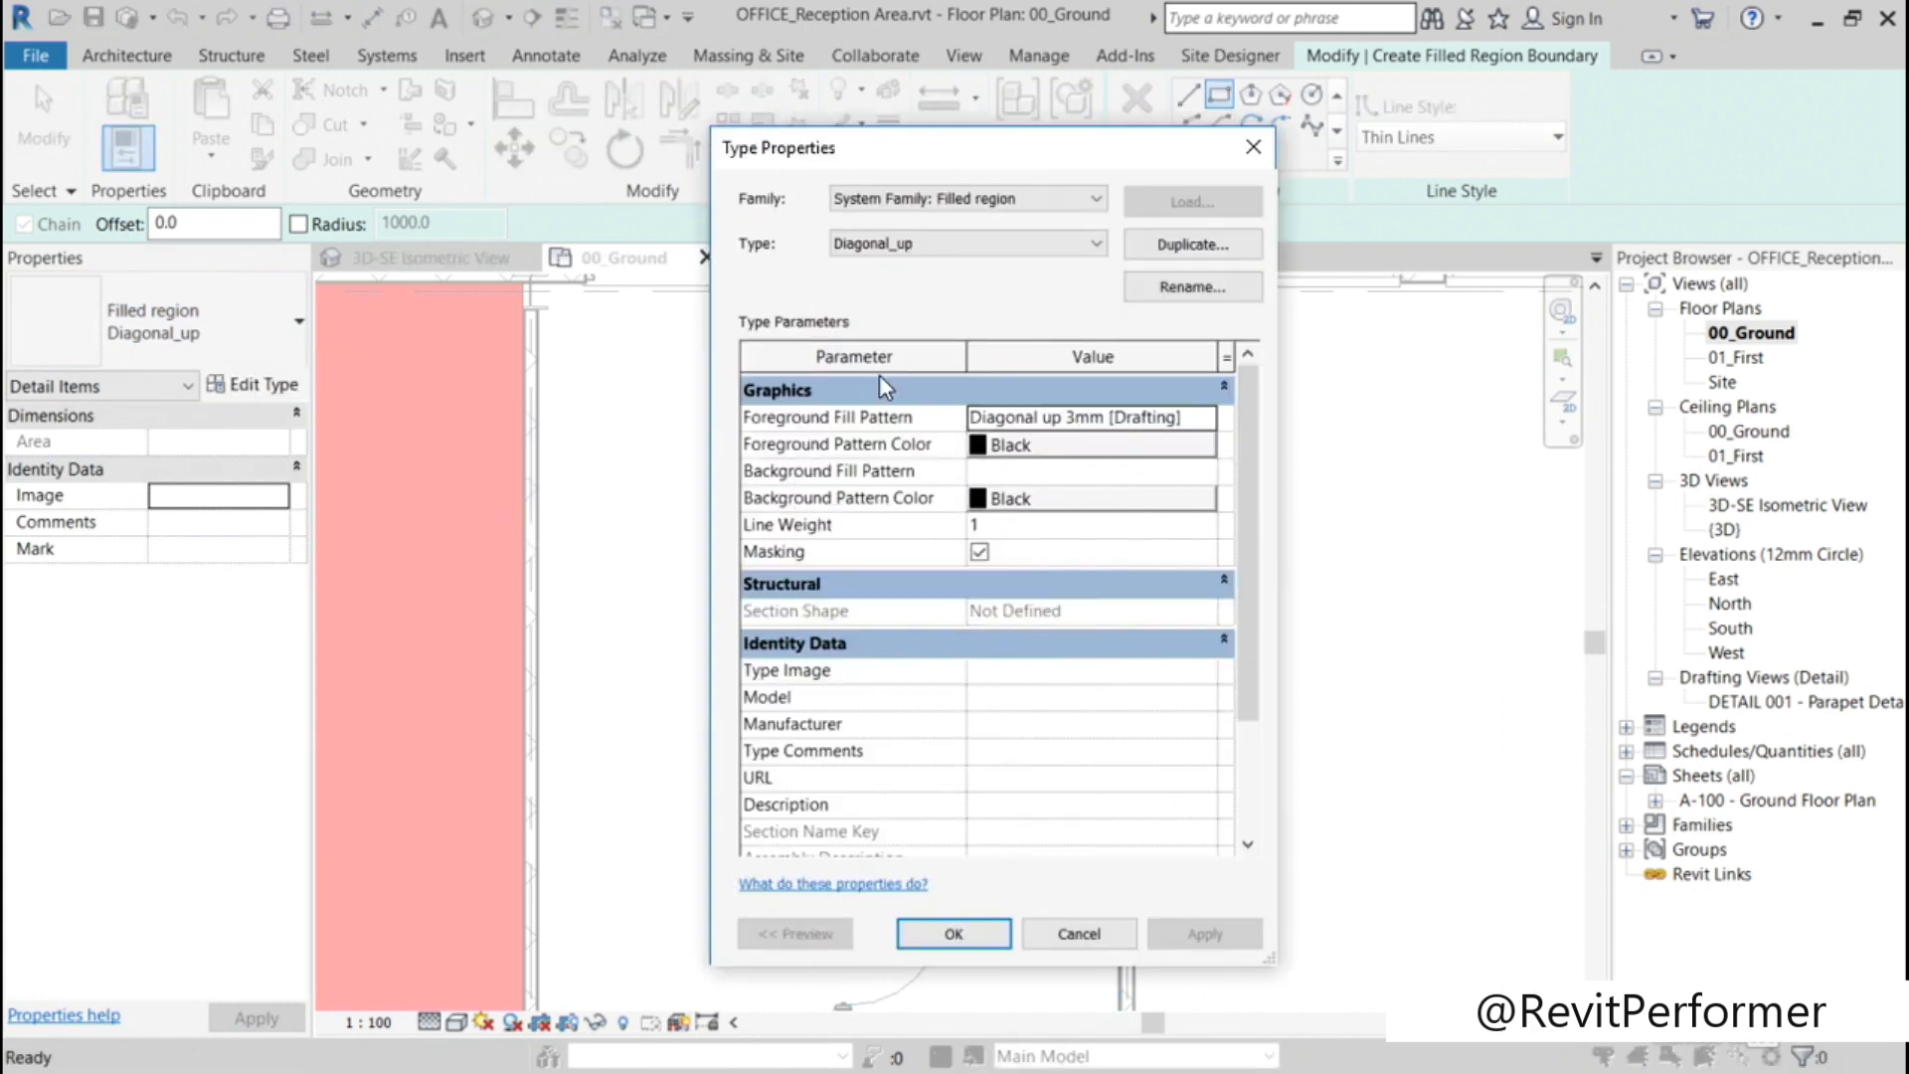
pyautogui.click(1084, 248)
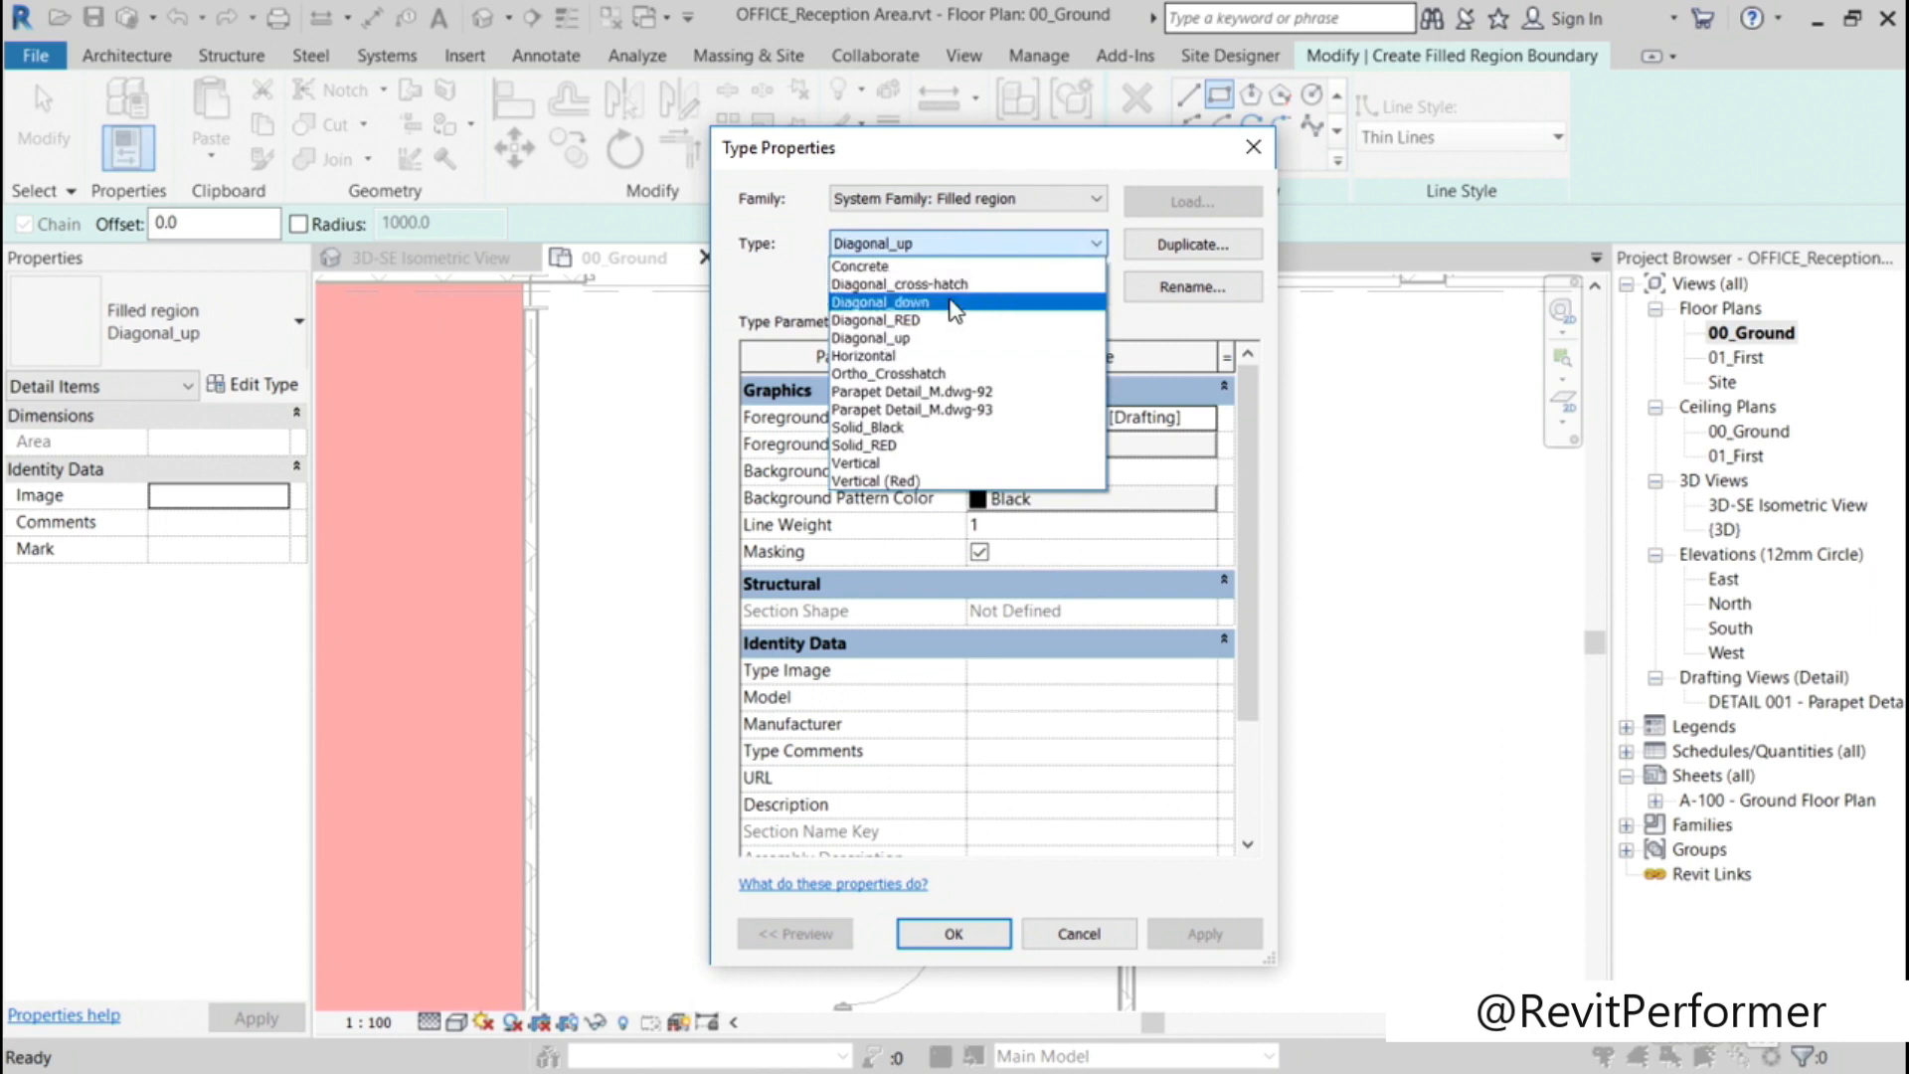
pyautogui.click(930, 320)
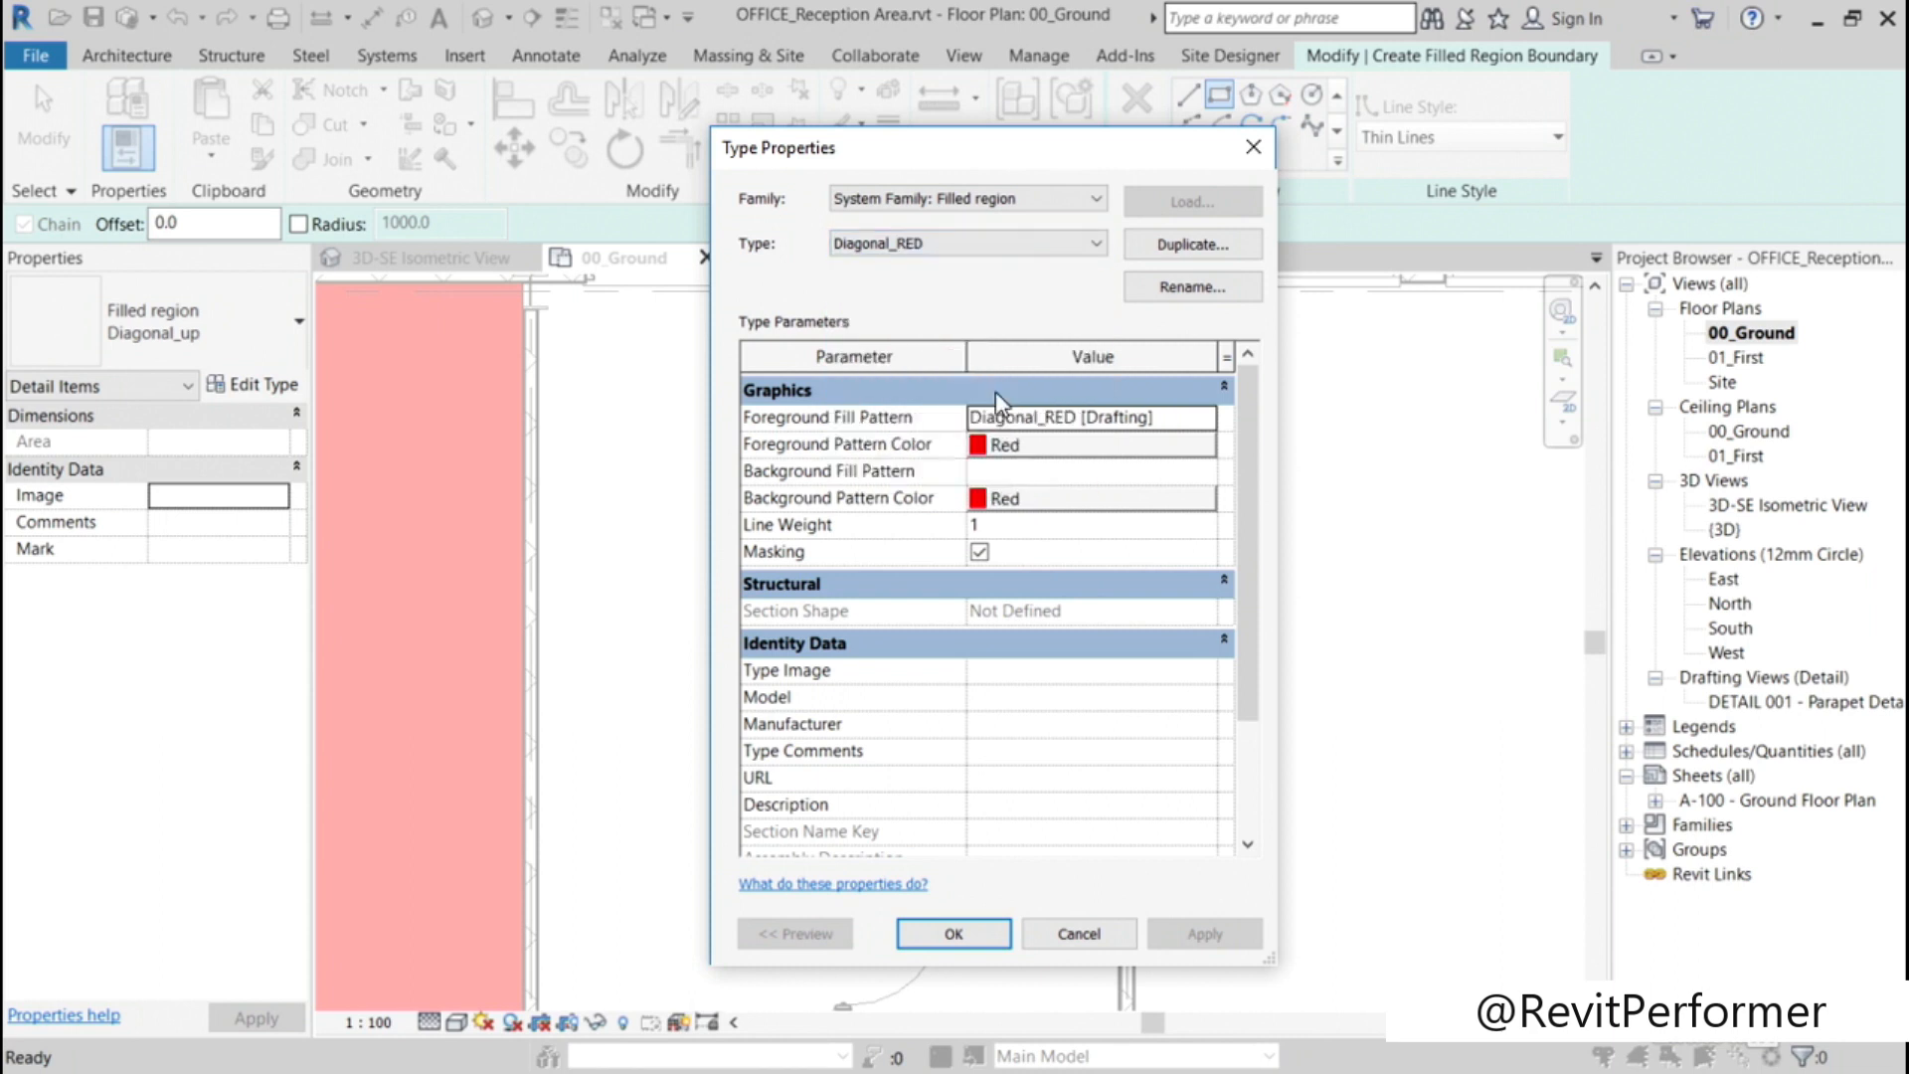
pyautogui.click(1188, 245)
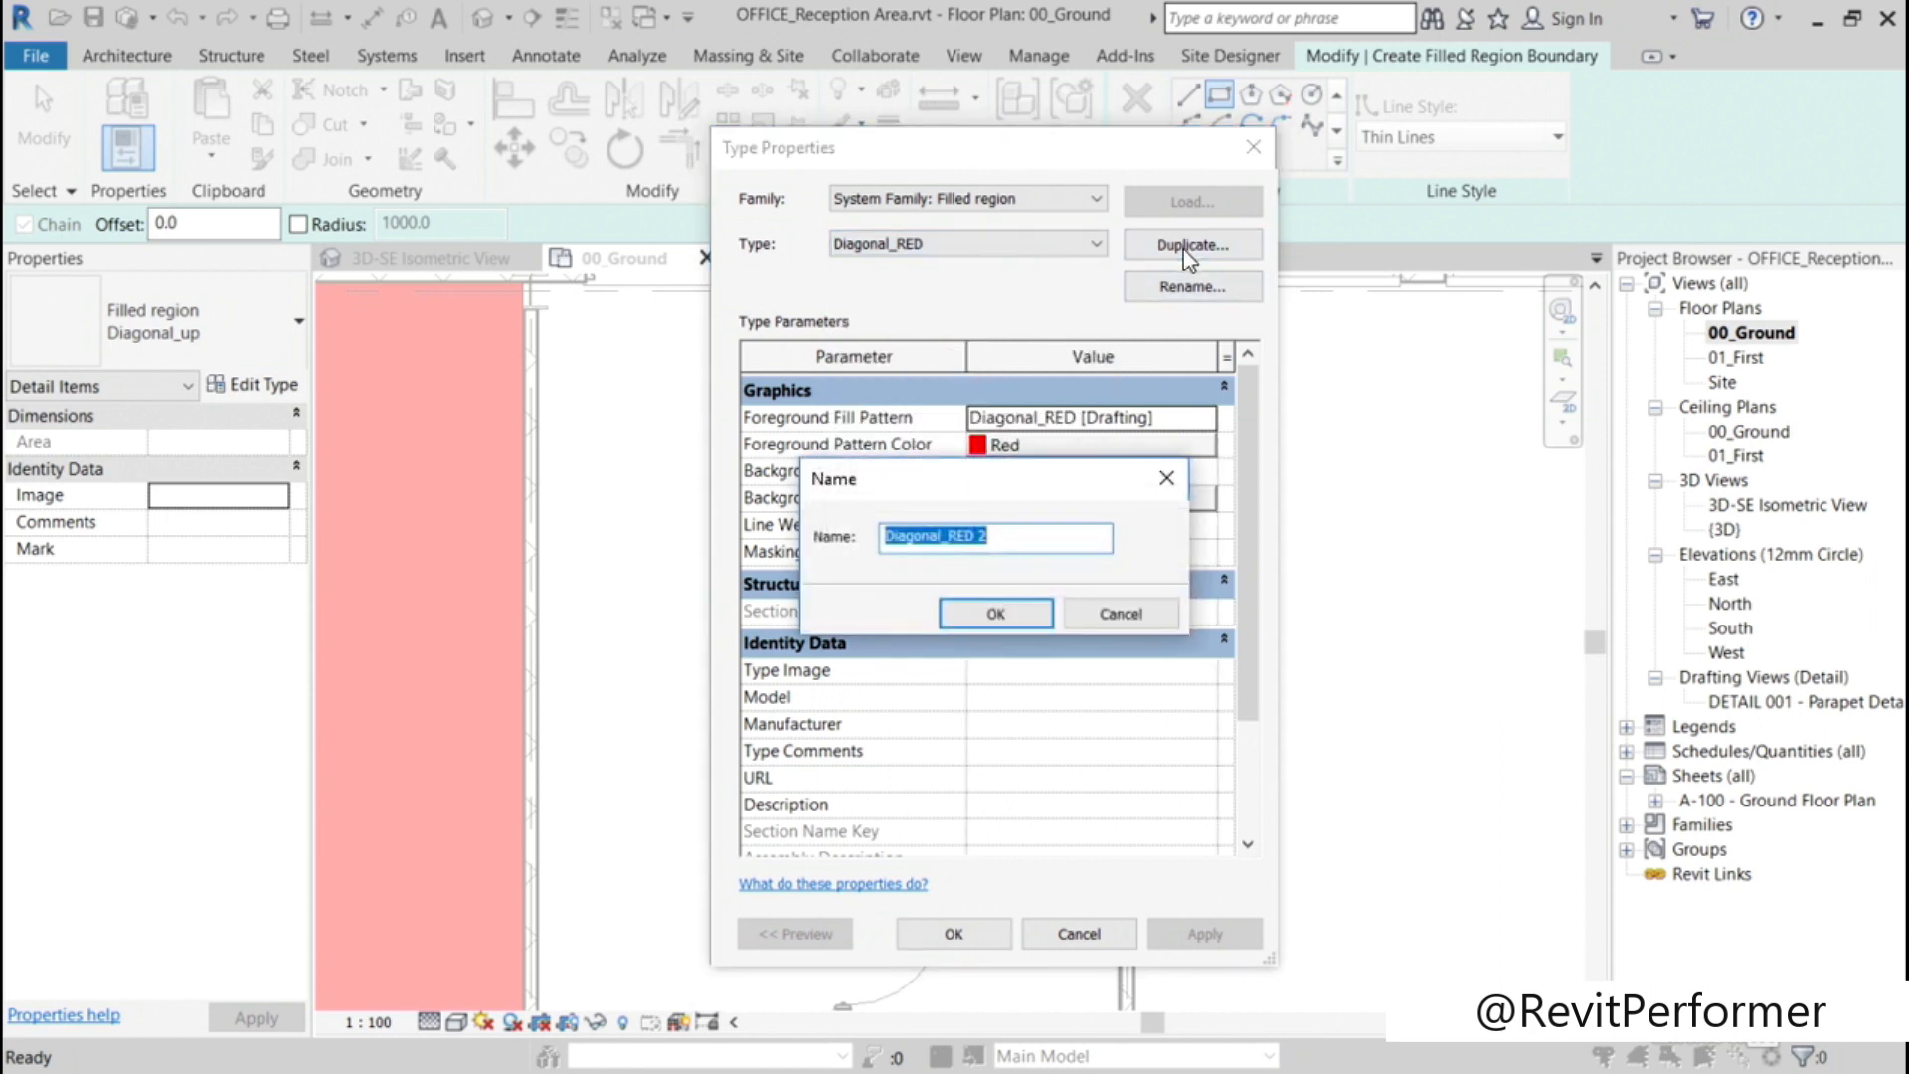
pyautogui.click(981, 538)
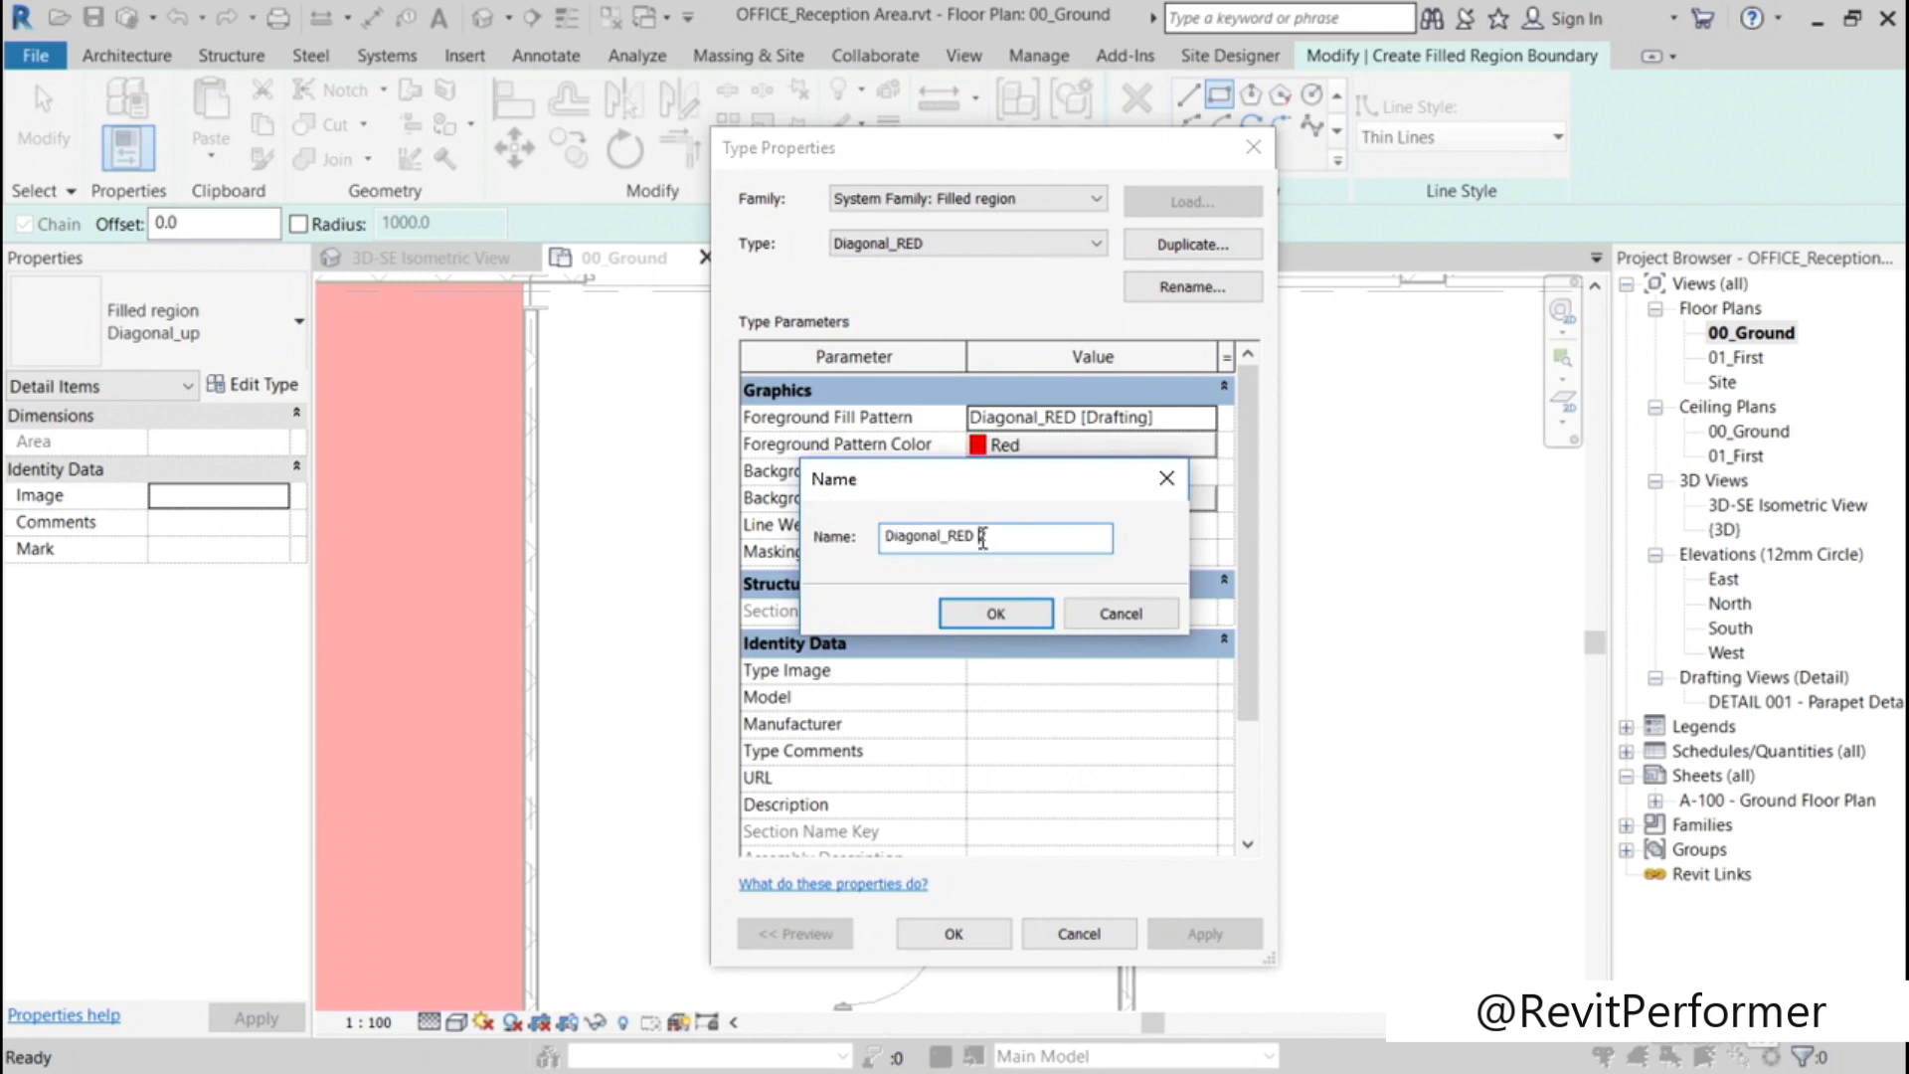
pyautogui.press('BackSpace')
pyautogui.click(1041, 619)
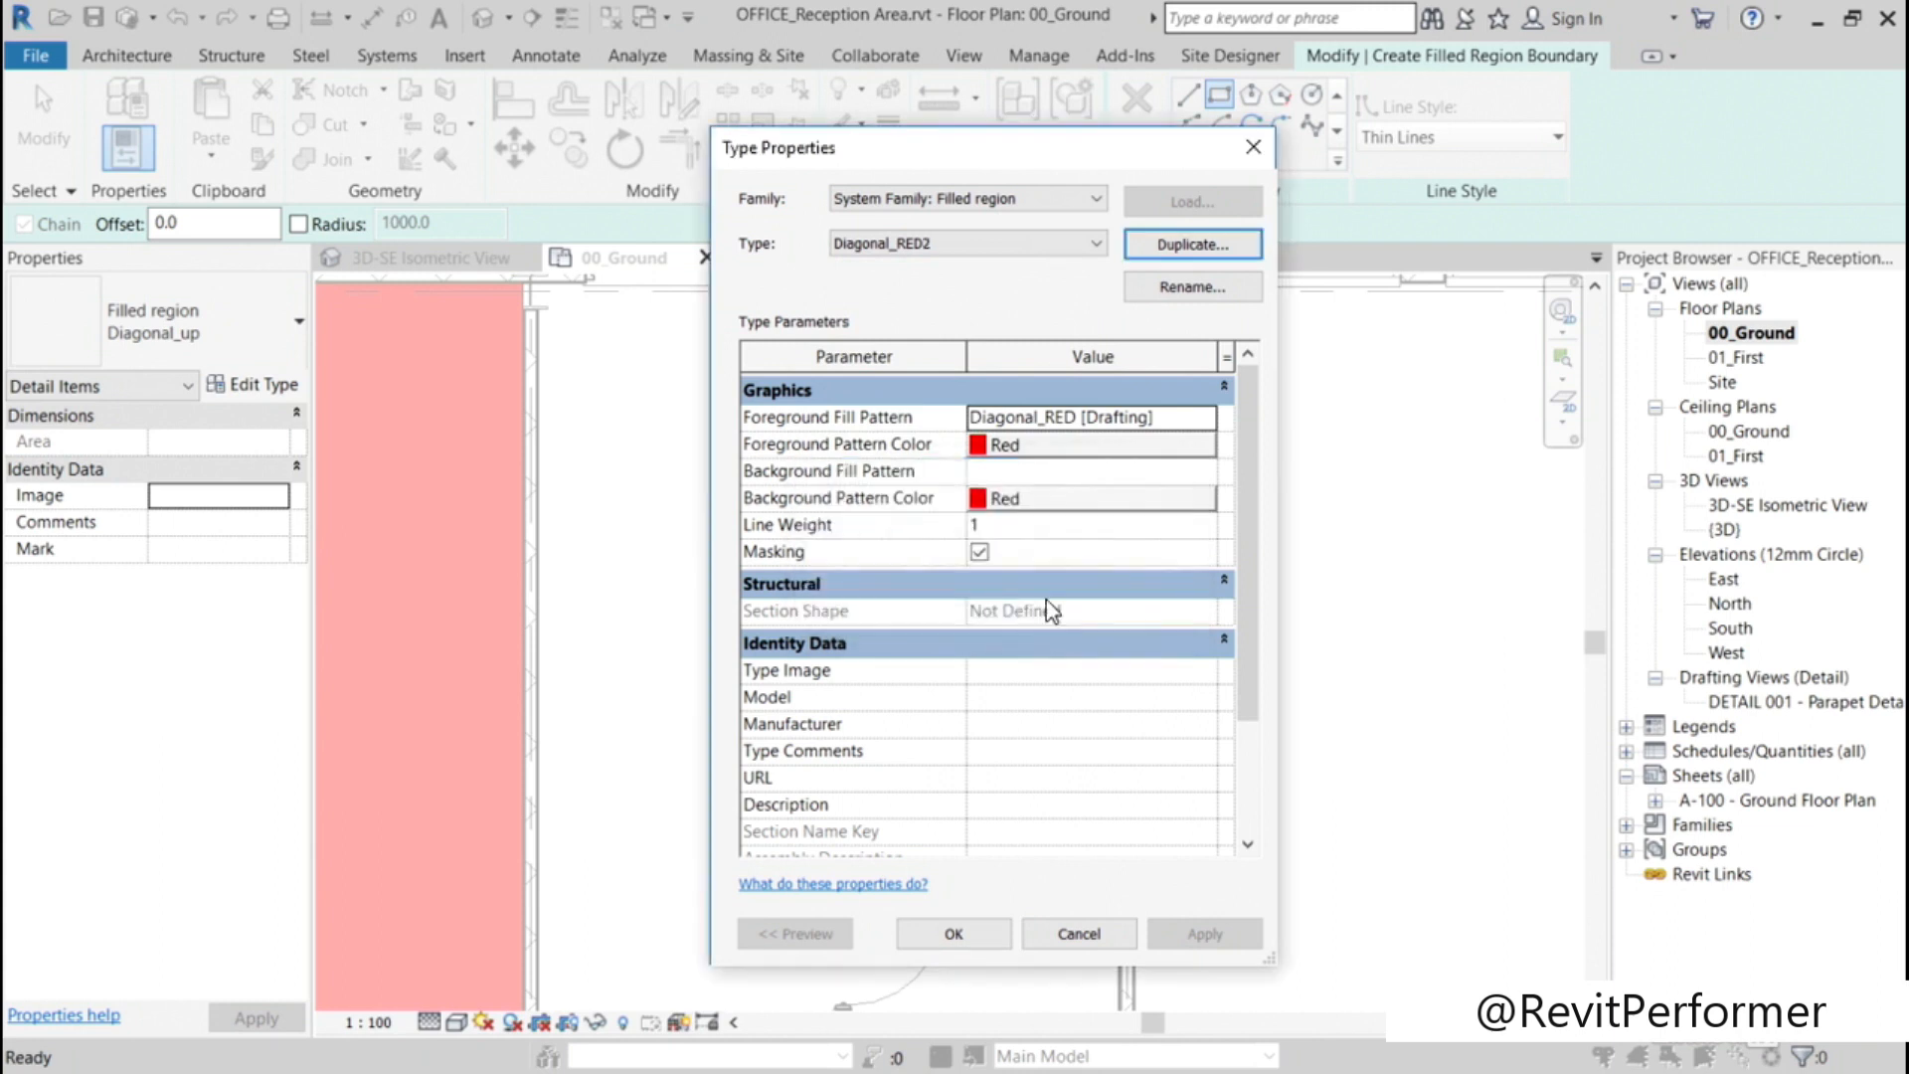
# Step: Set the Diagonal_RED2 type's foreground fill pattern to the drafting pattern Diagonal_RED2 and apply the type to the region
pyautogui.click(1052, 421)
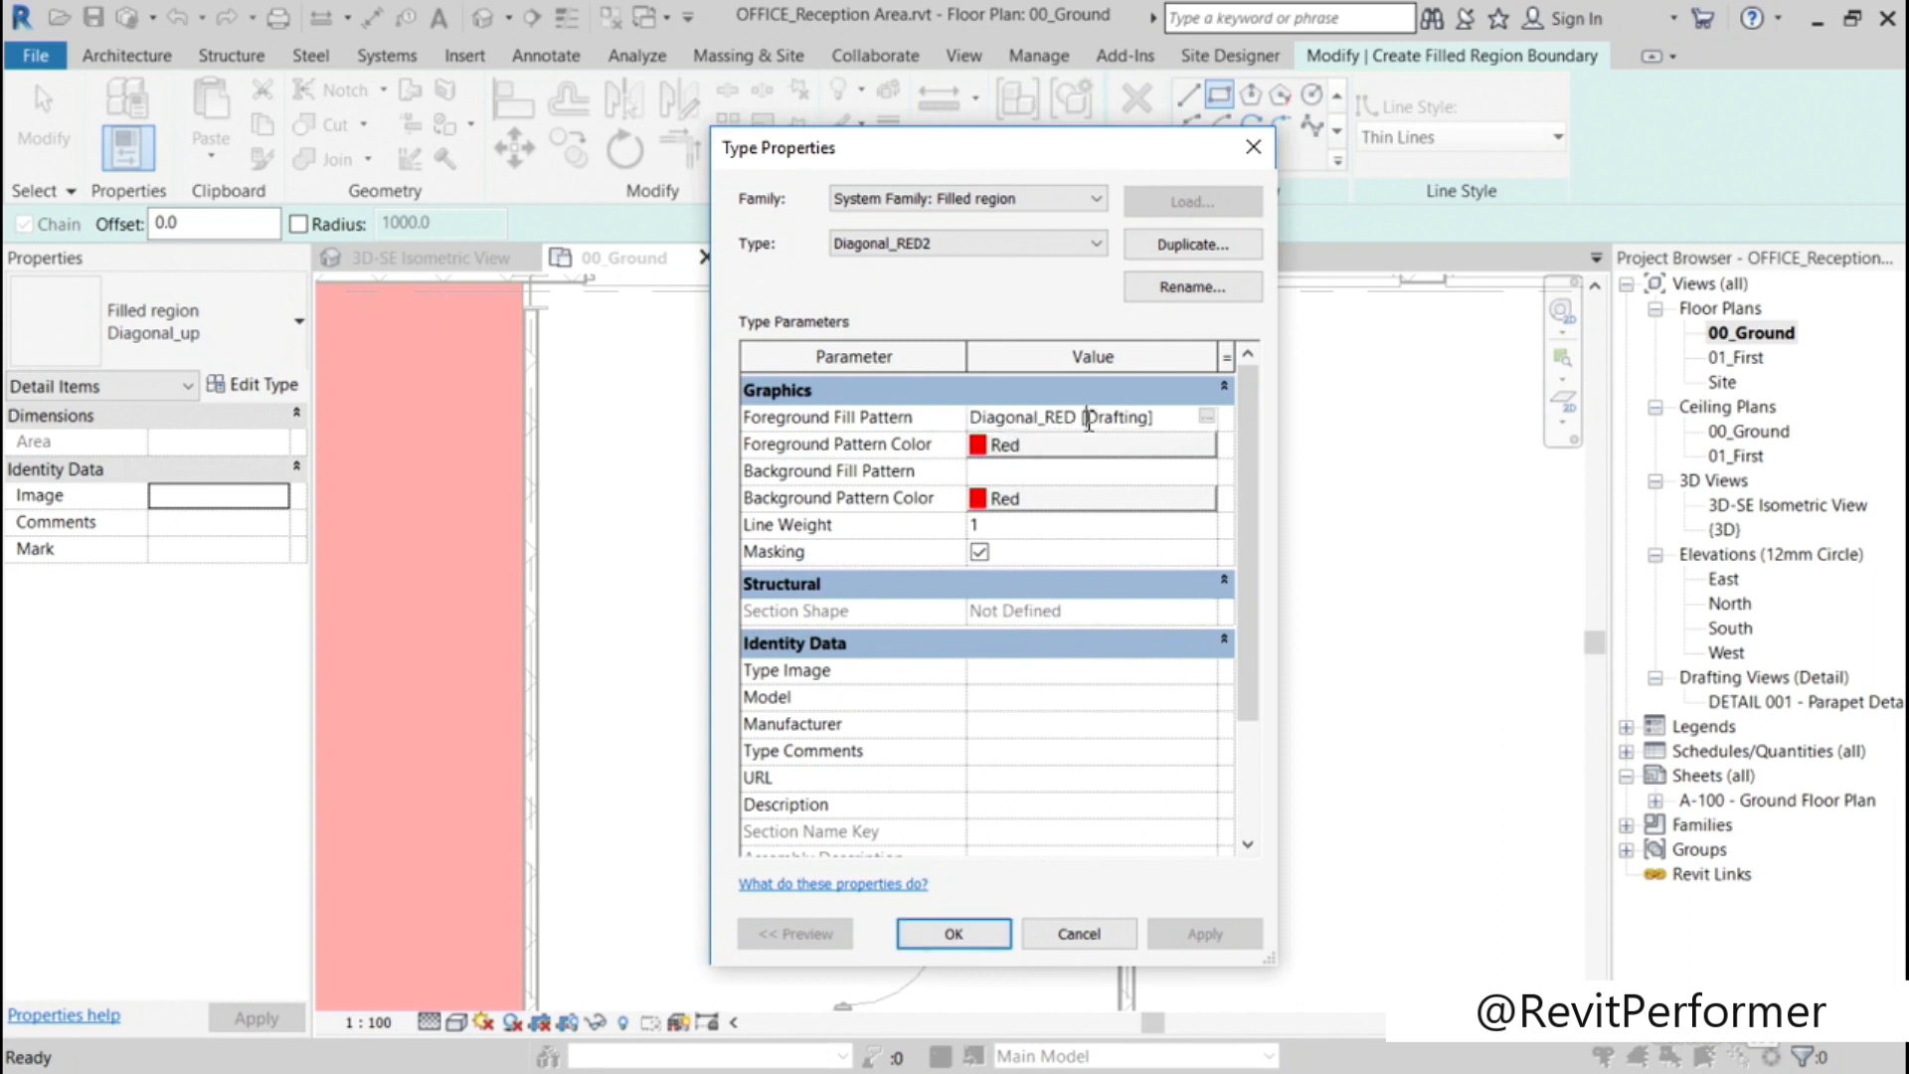
pyautogui.click(1205, 427)
pyautogui.click(665, 799)
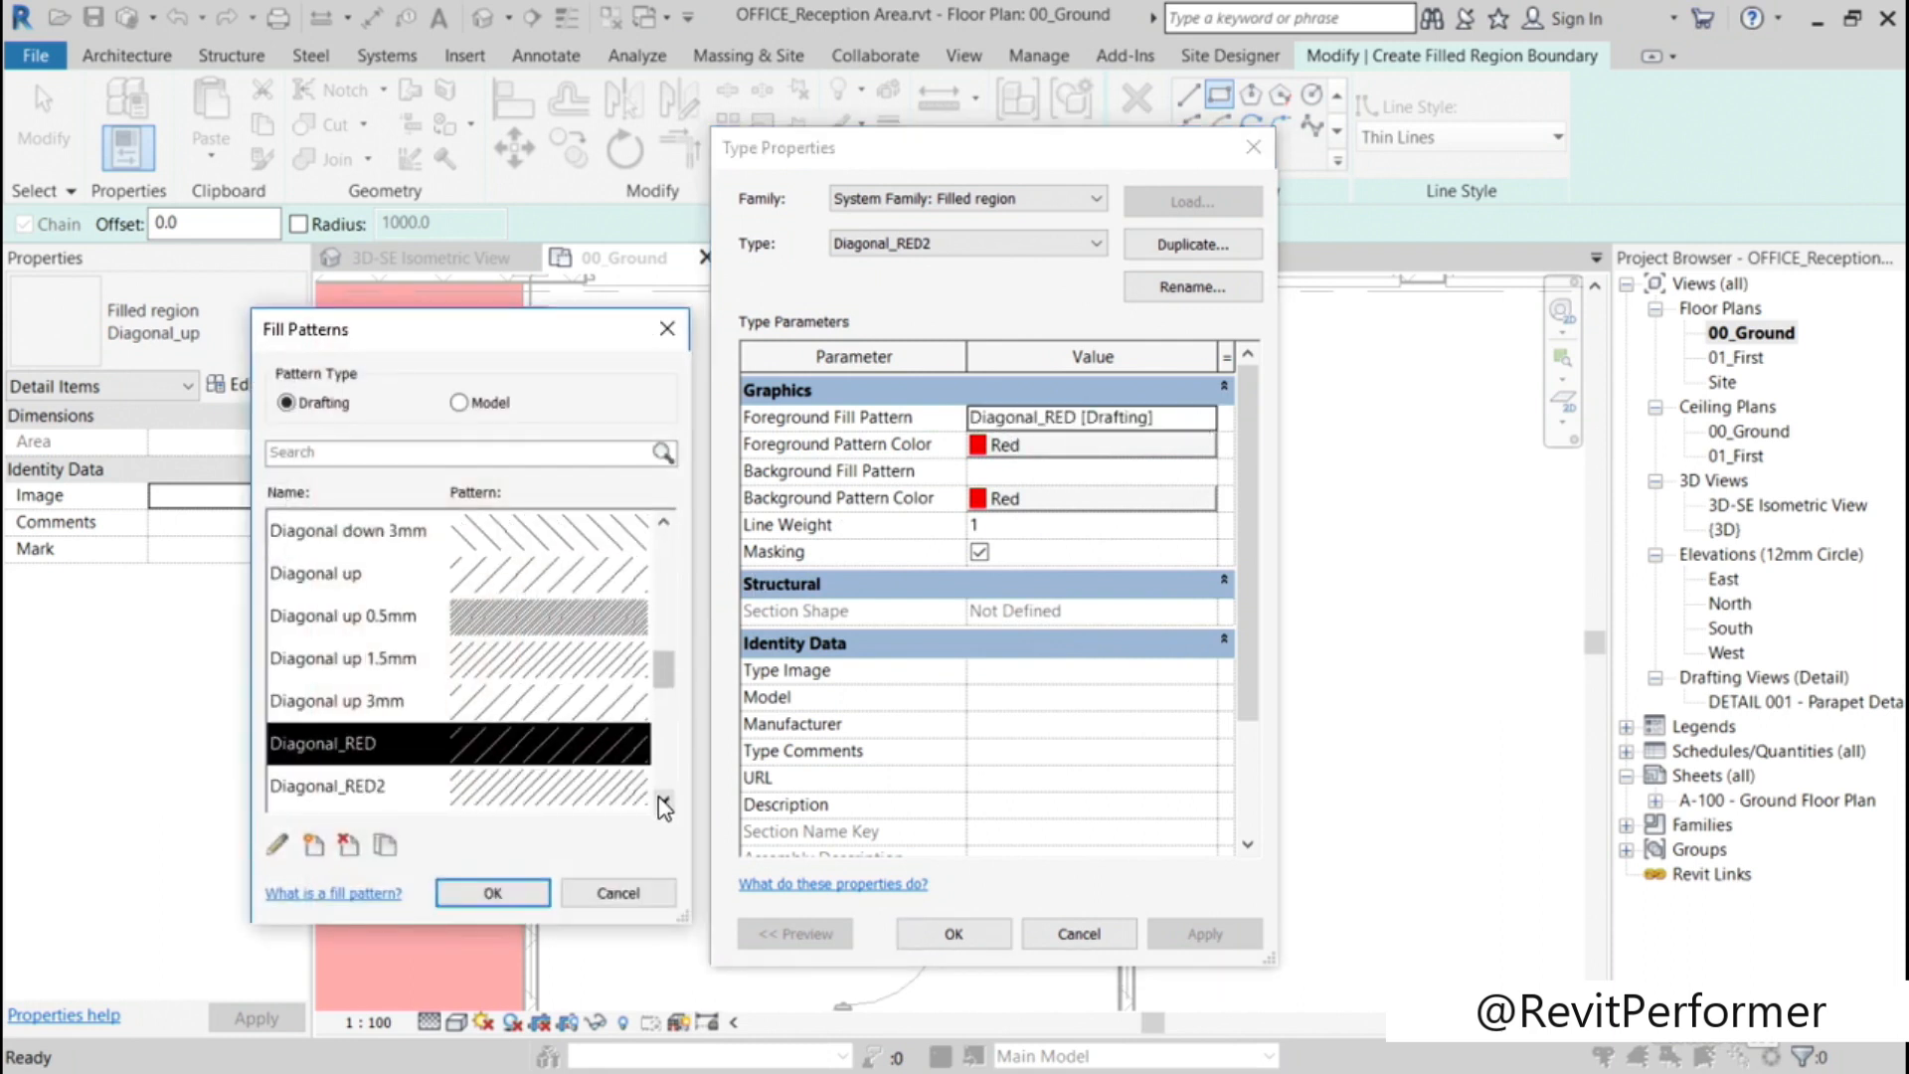
pyautogui.click(664, 800)
pyautogui.click(411, 748)
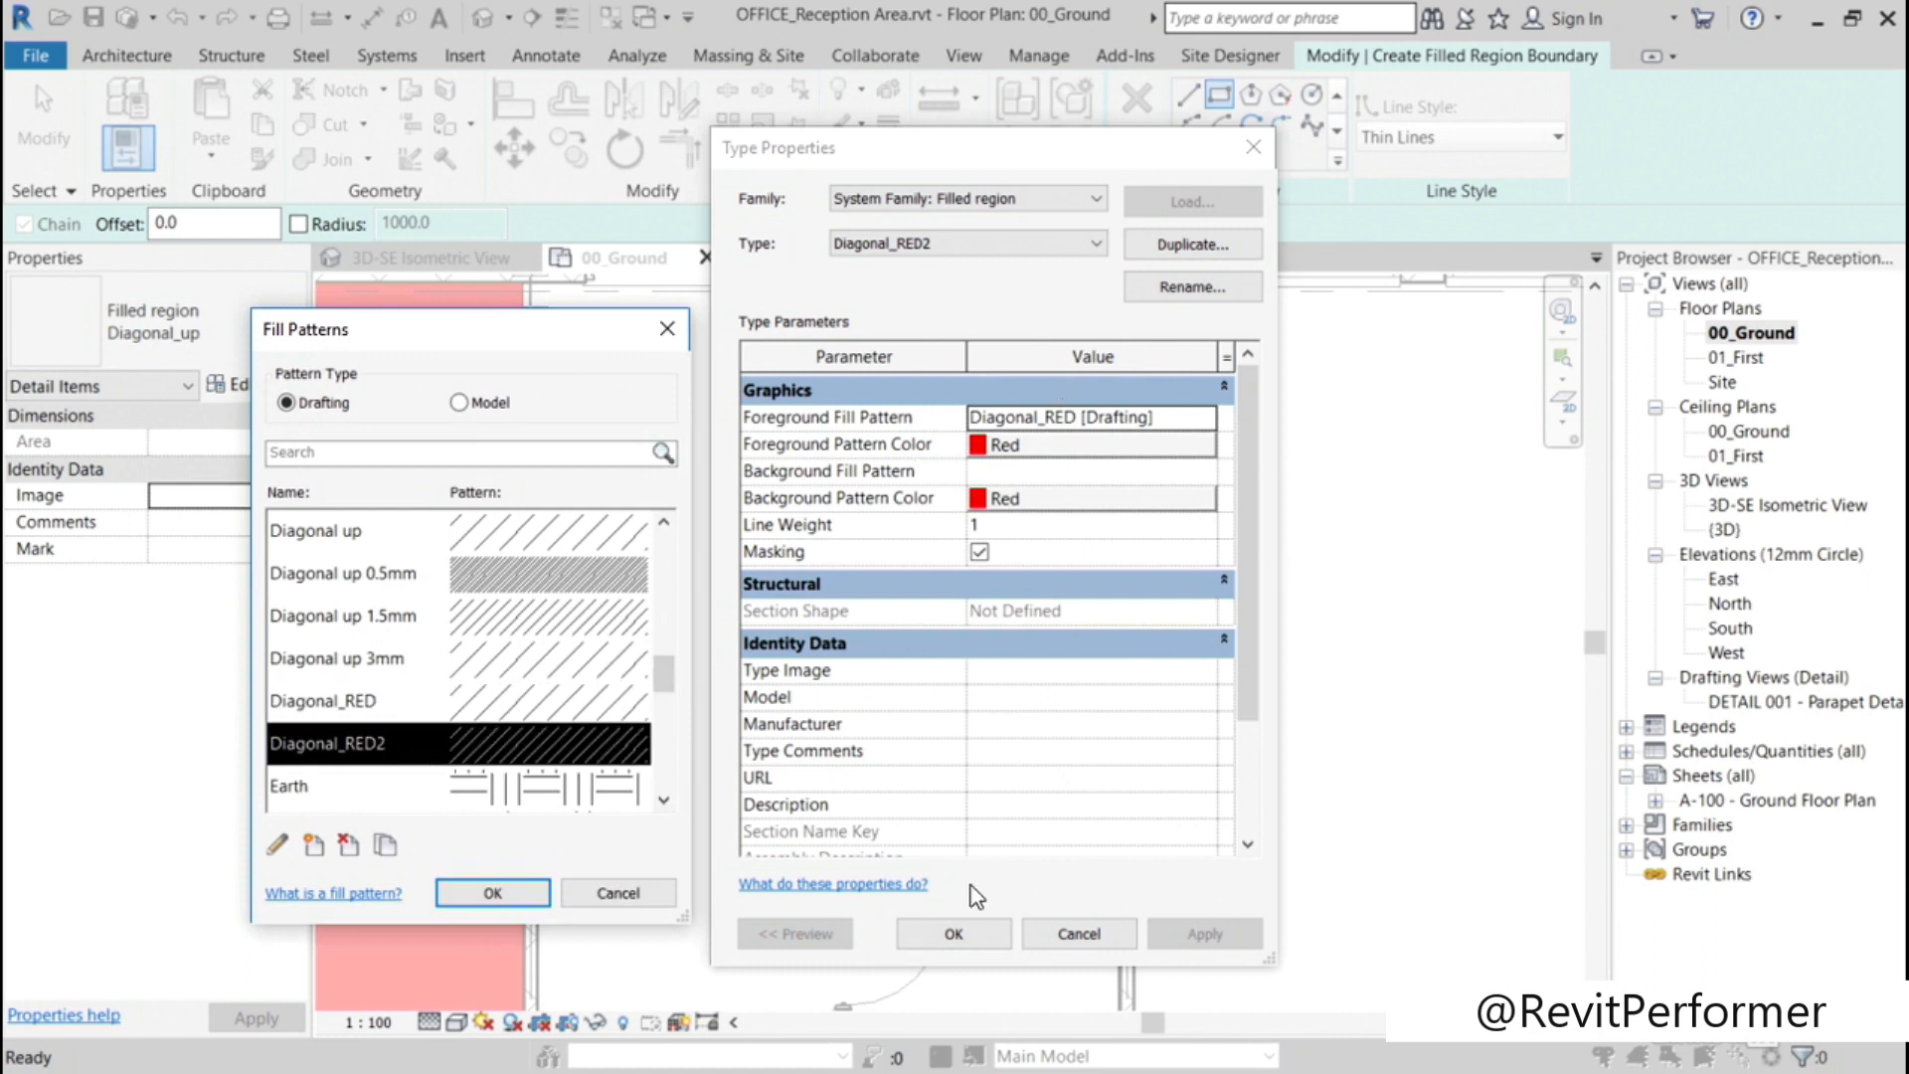
pyautogui.click(494, 893)
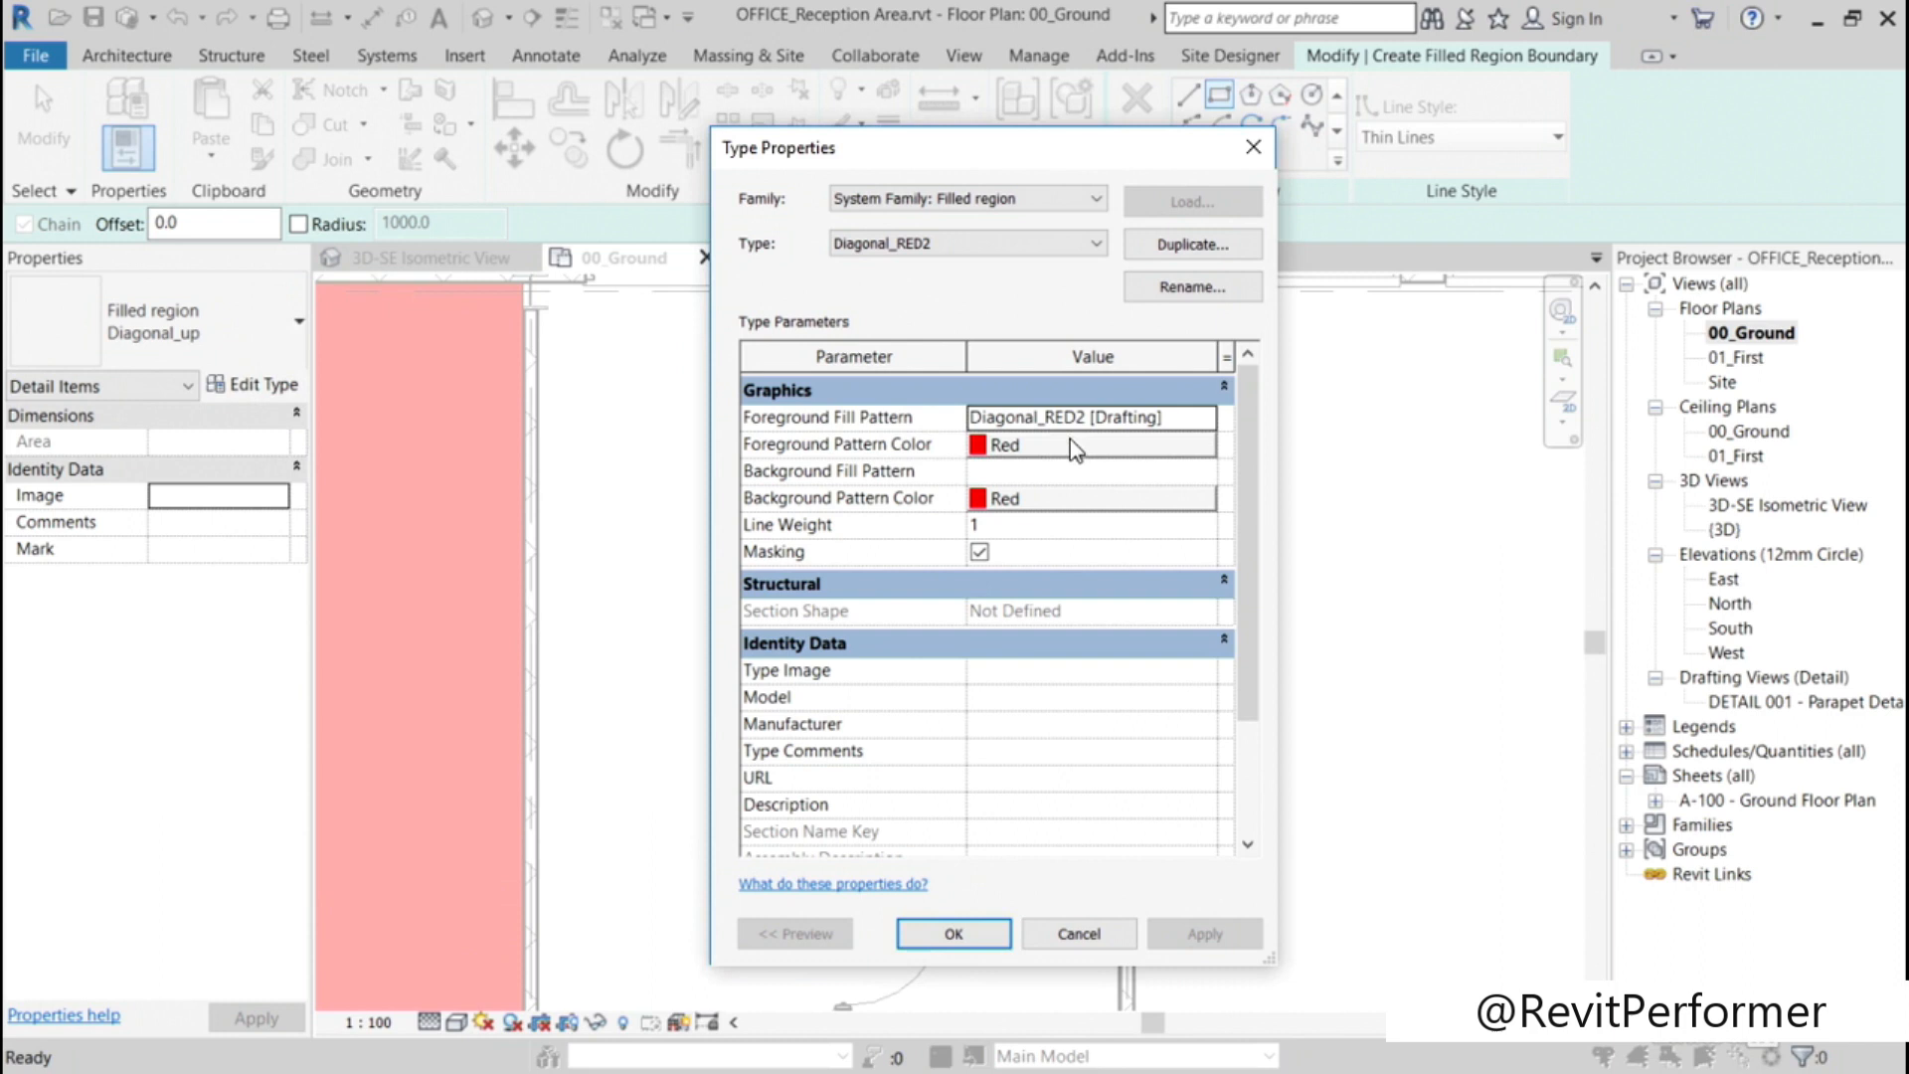
pyautogui.click(954, 933)
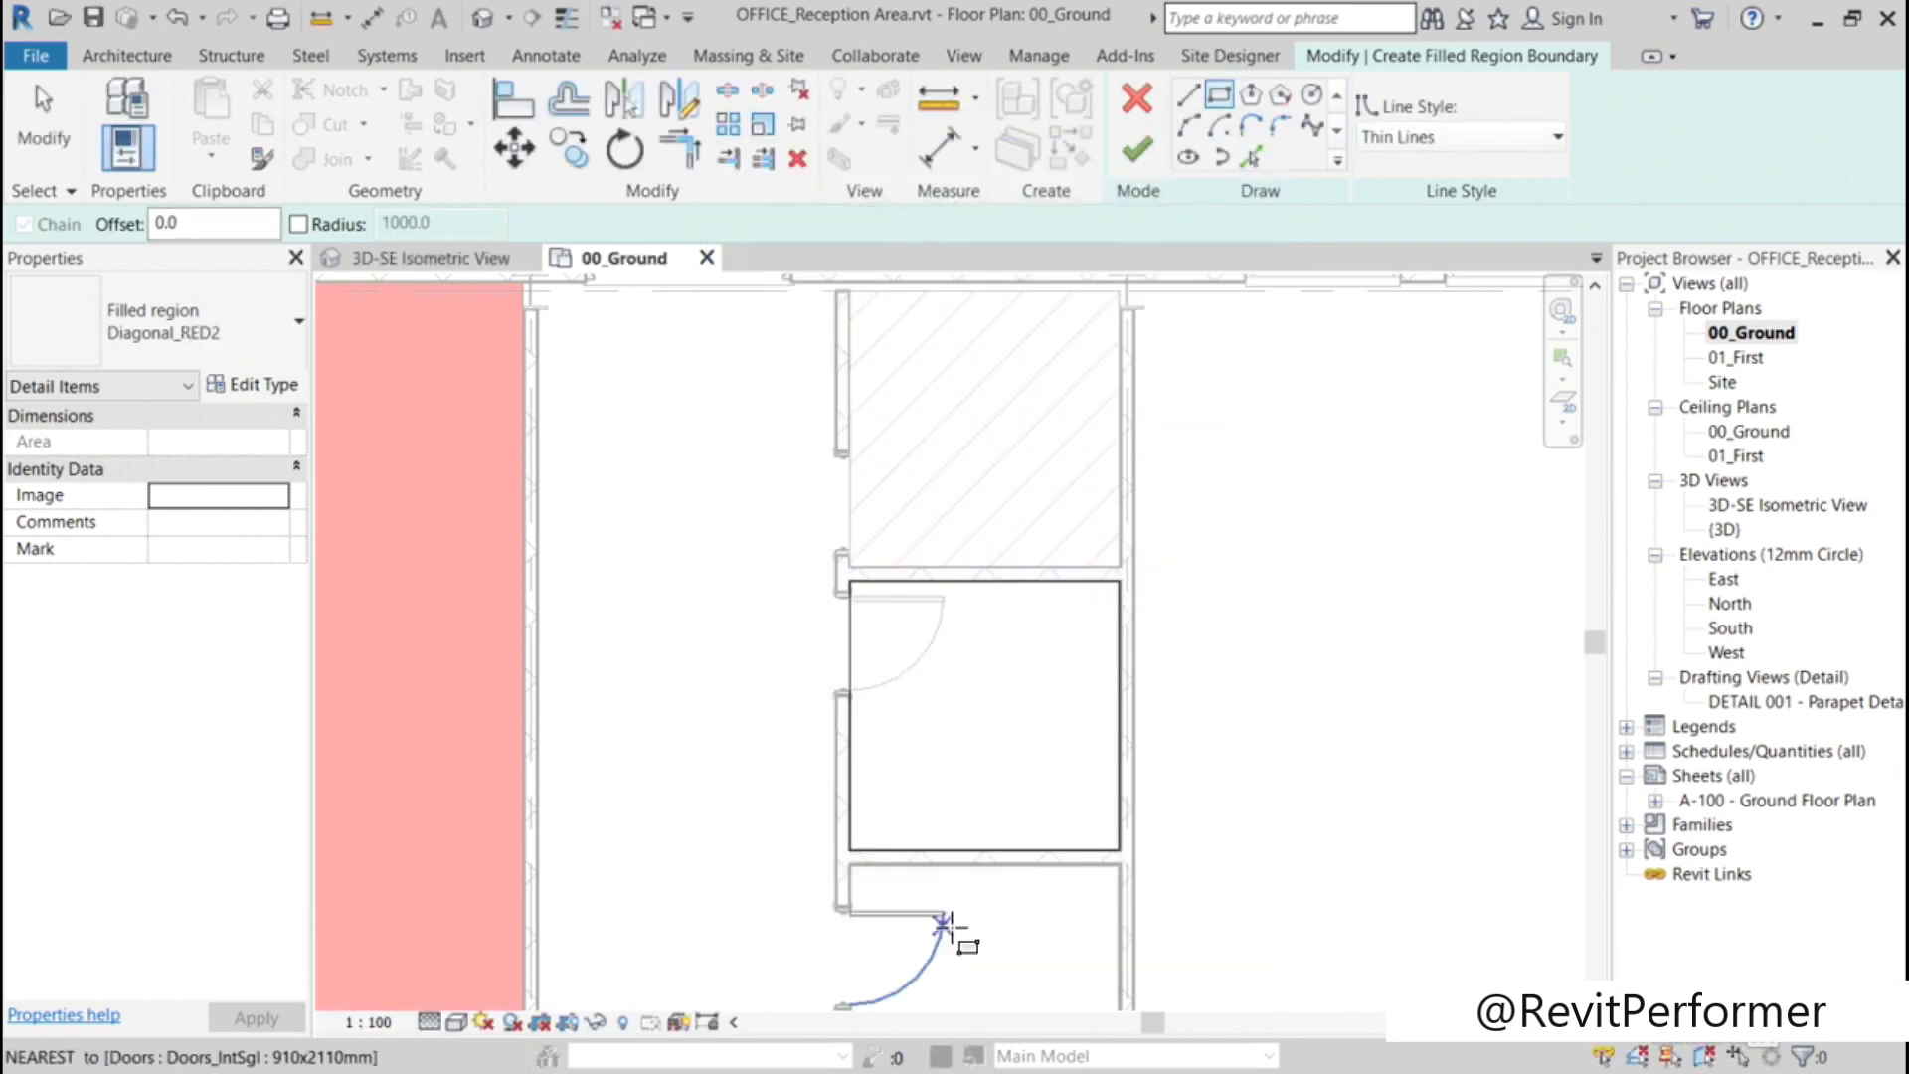
# Step: Finish the filled region sketch in the second small room and select the completed region
pyautogui.click(1139, 157)
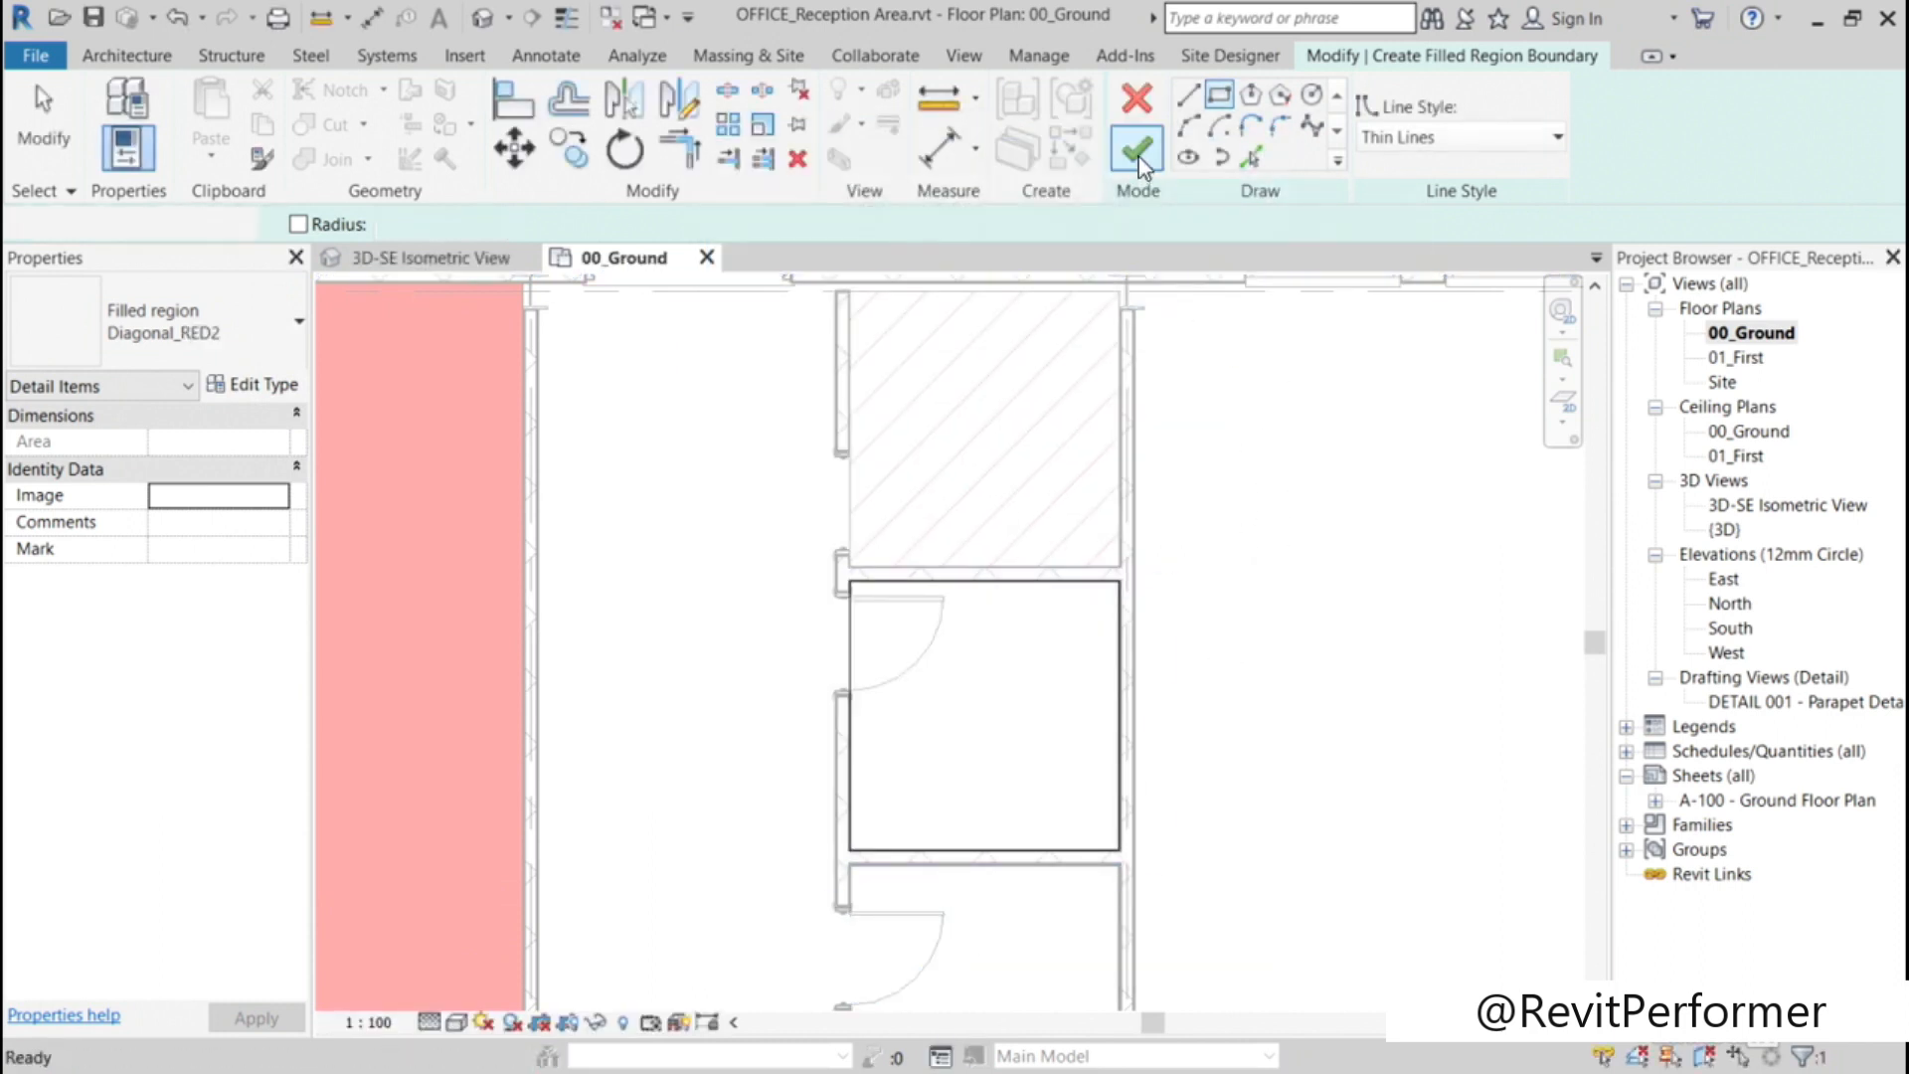
pyautogui.click(1278, 597)
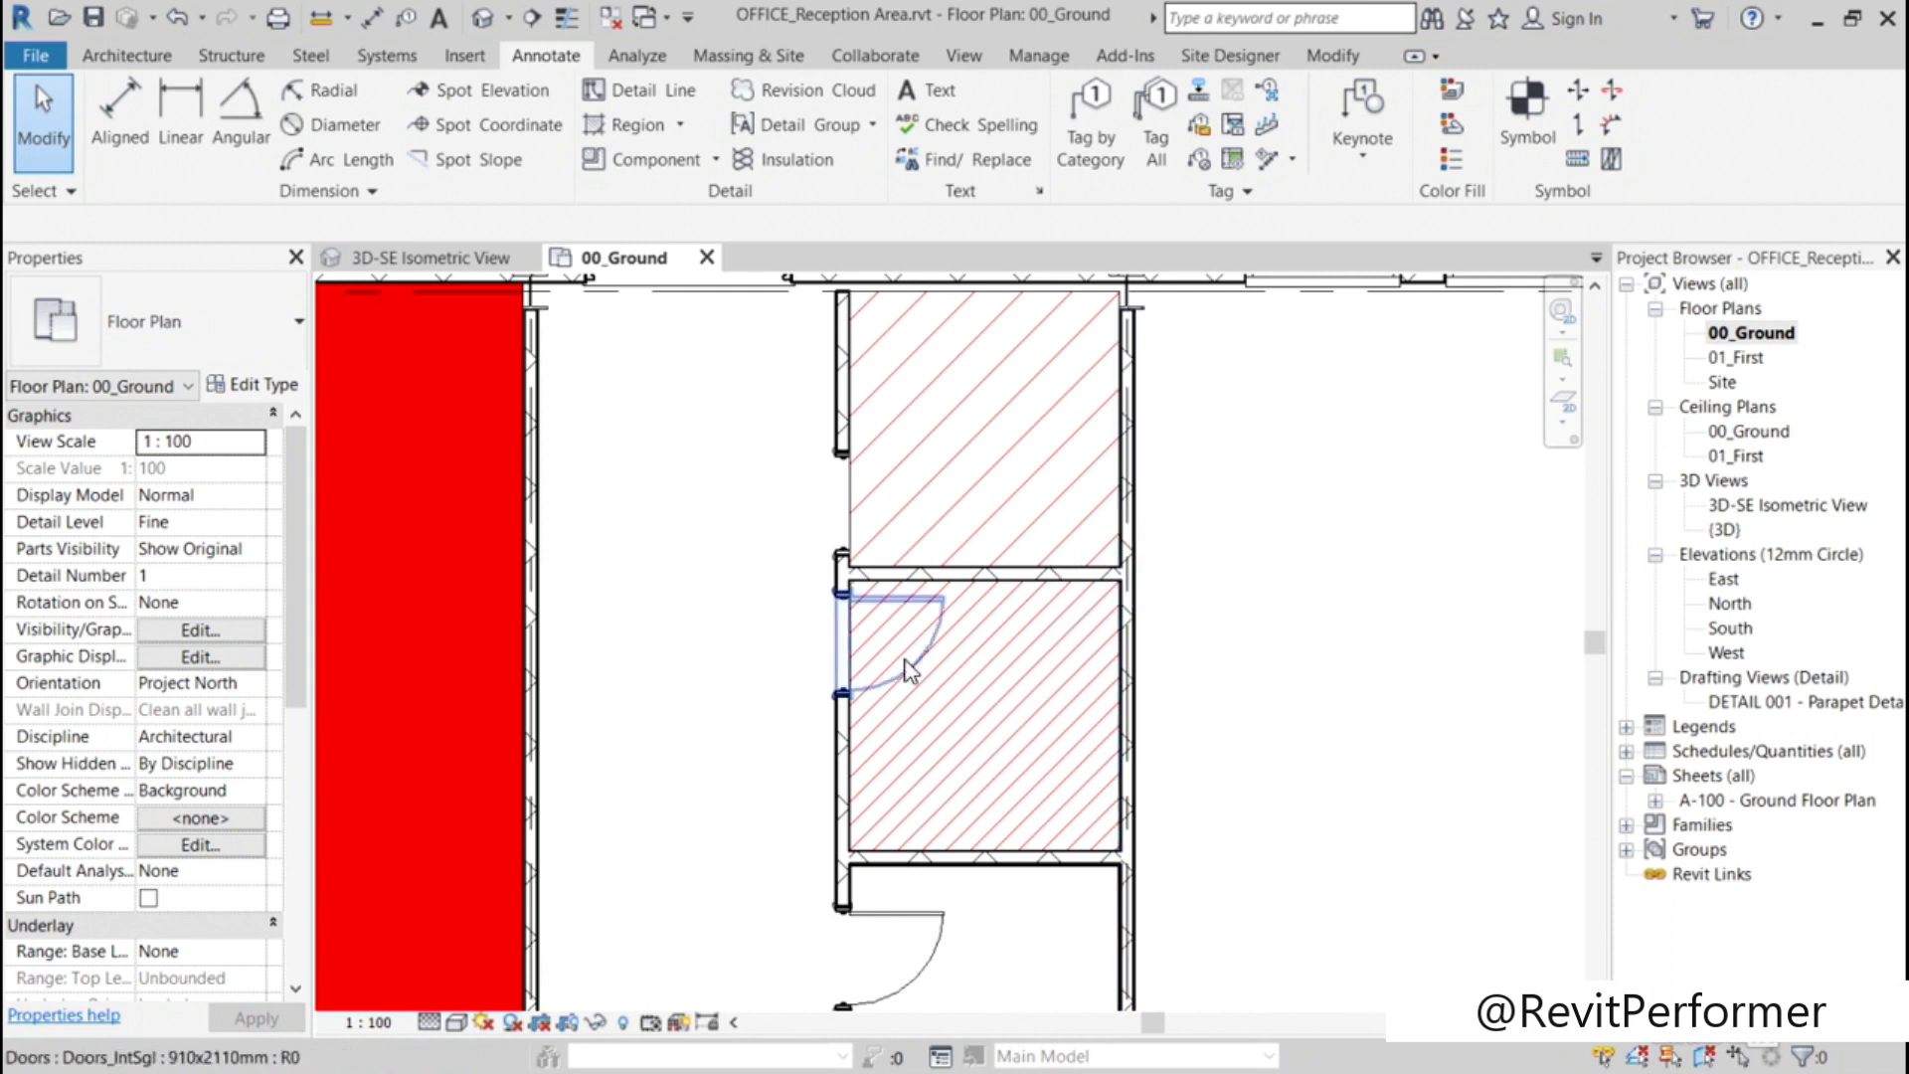
pyautogui.click(855, 641)
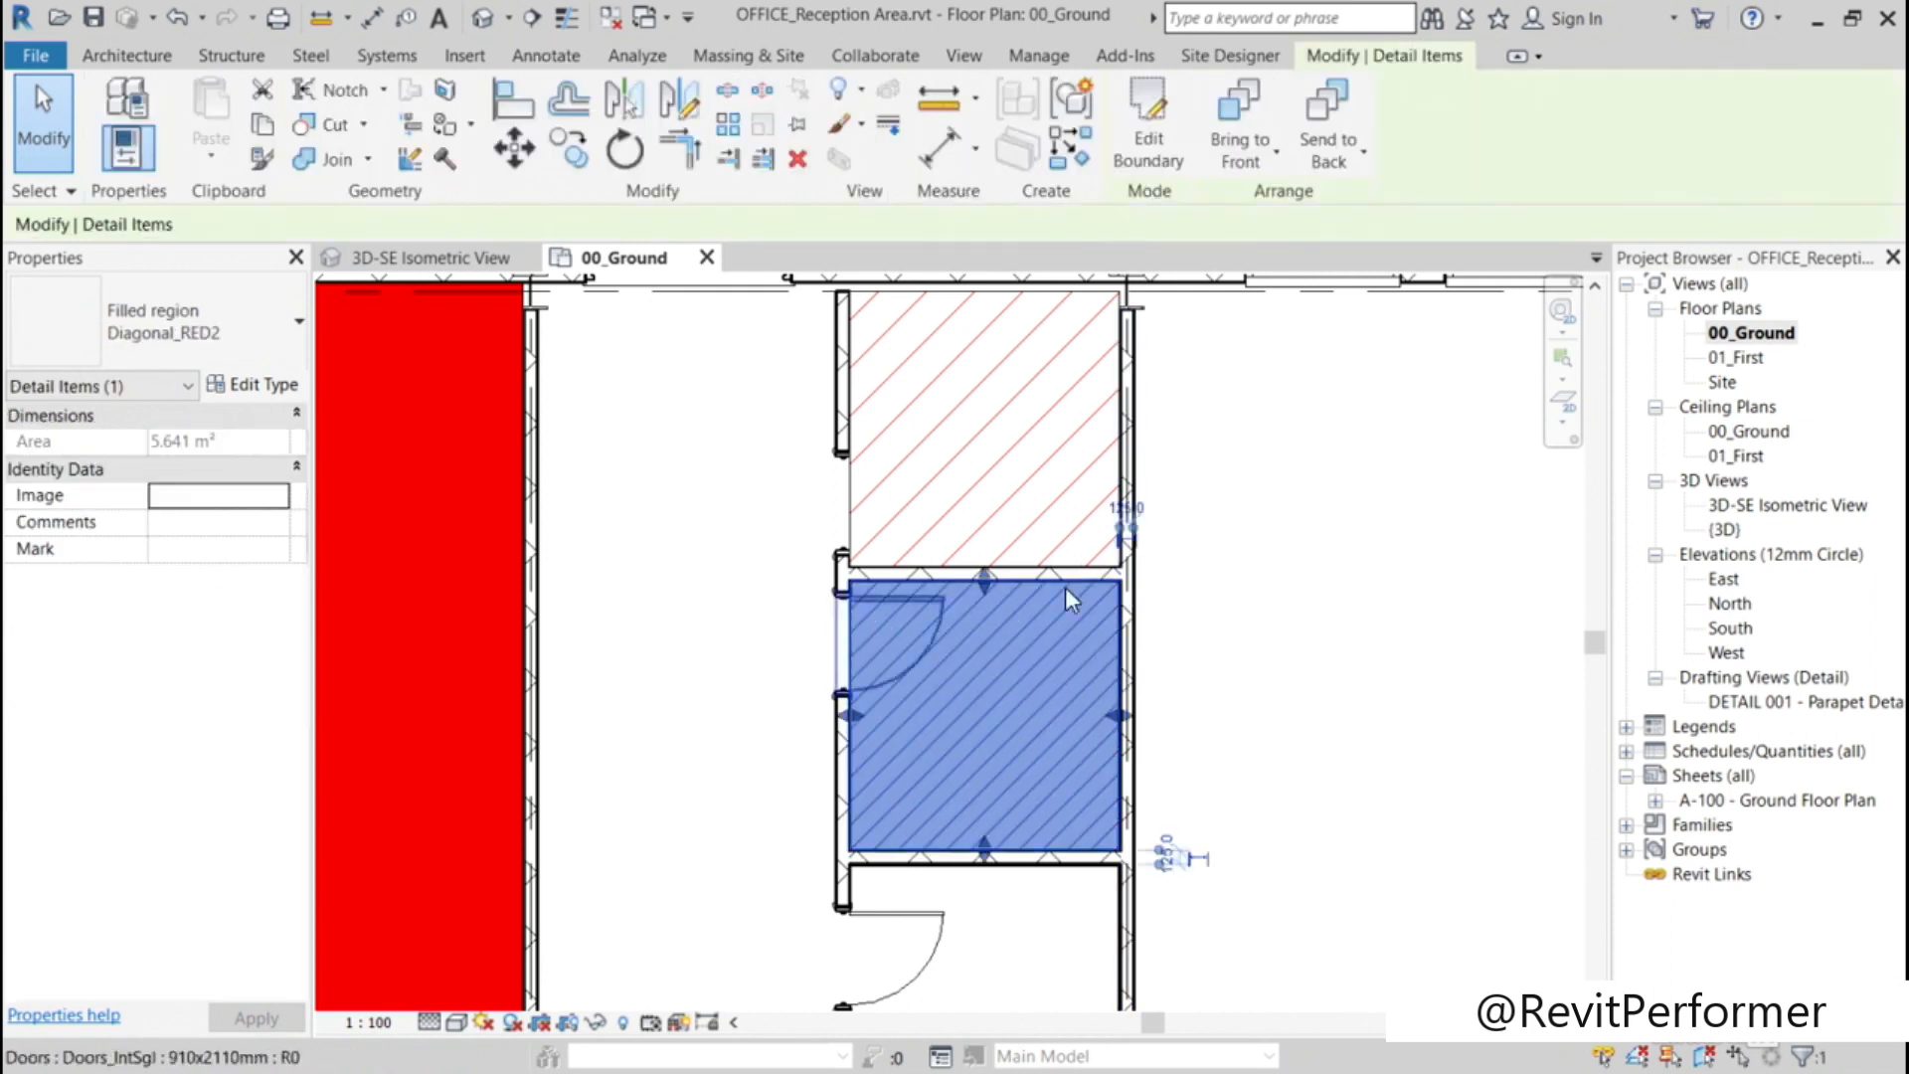